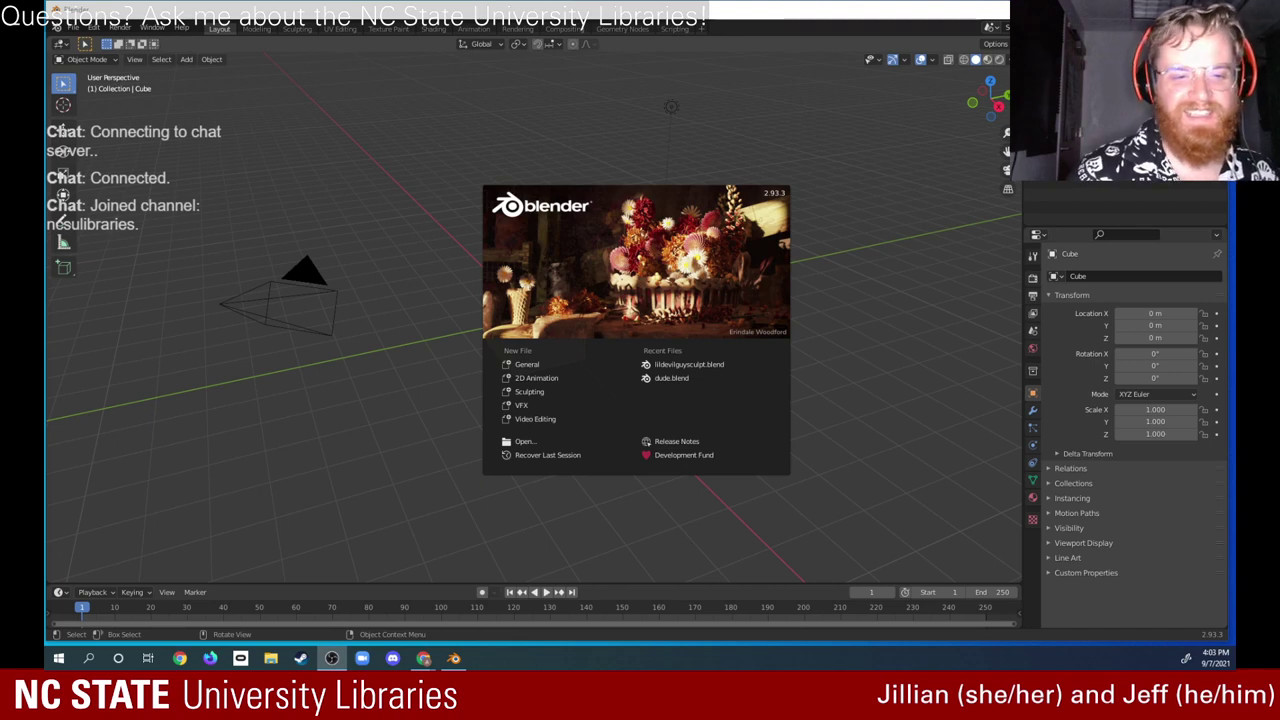
Step: Close the splash screen, then open and dismiss the cube's object context menu
left_click(837, 264)
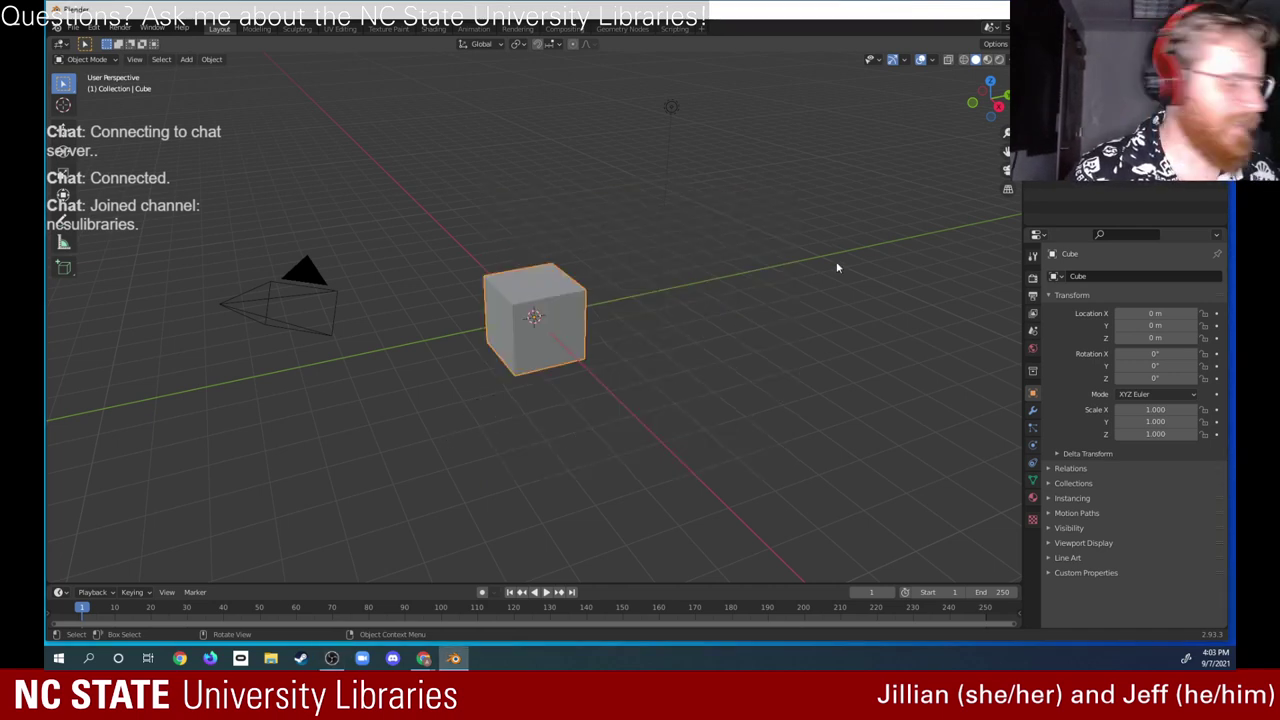
right_click(605, 348)
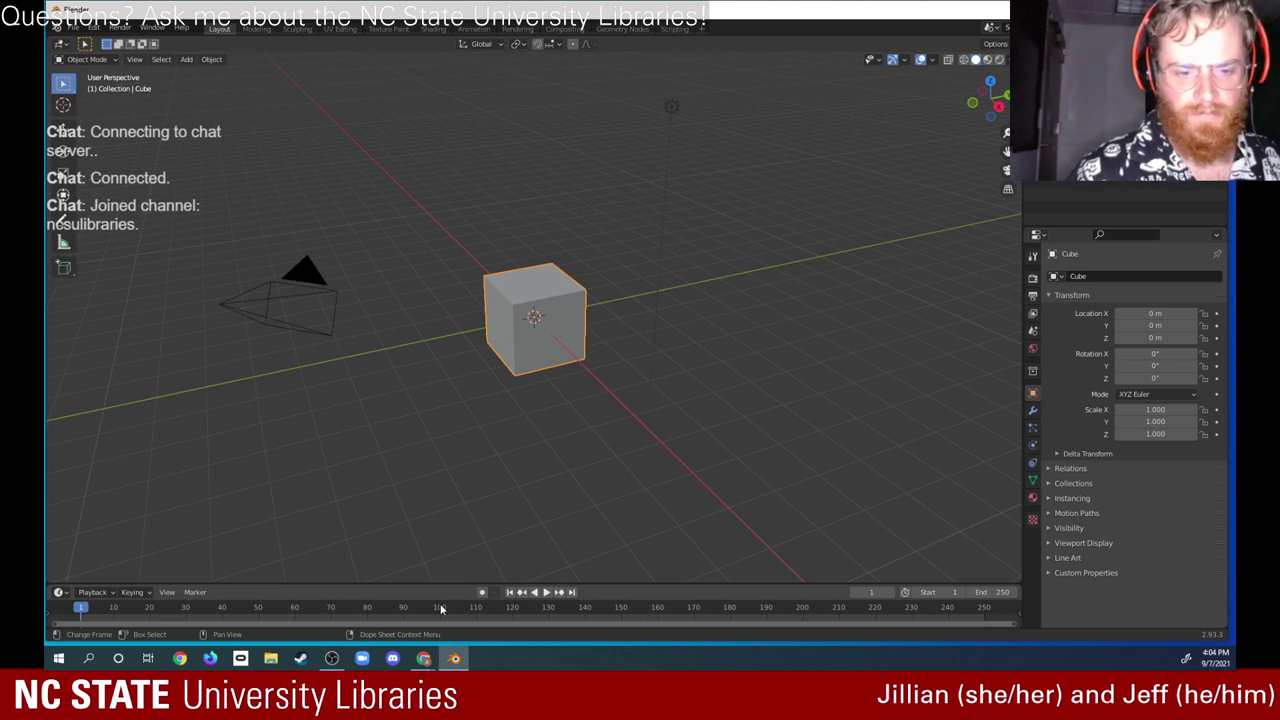
right_click(592, 383)
key("Escape")
Step: Select the light, then the cube, glance at the File menu, and deselect everything
left_click(645, 362)
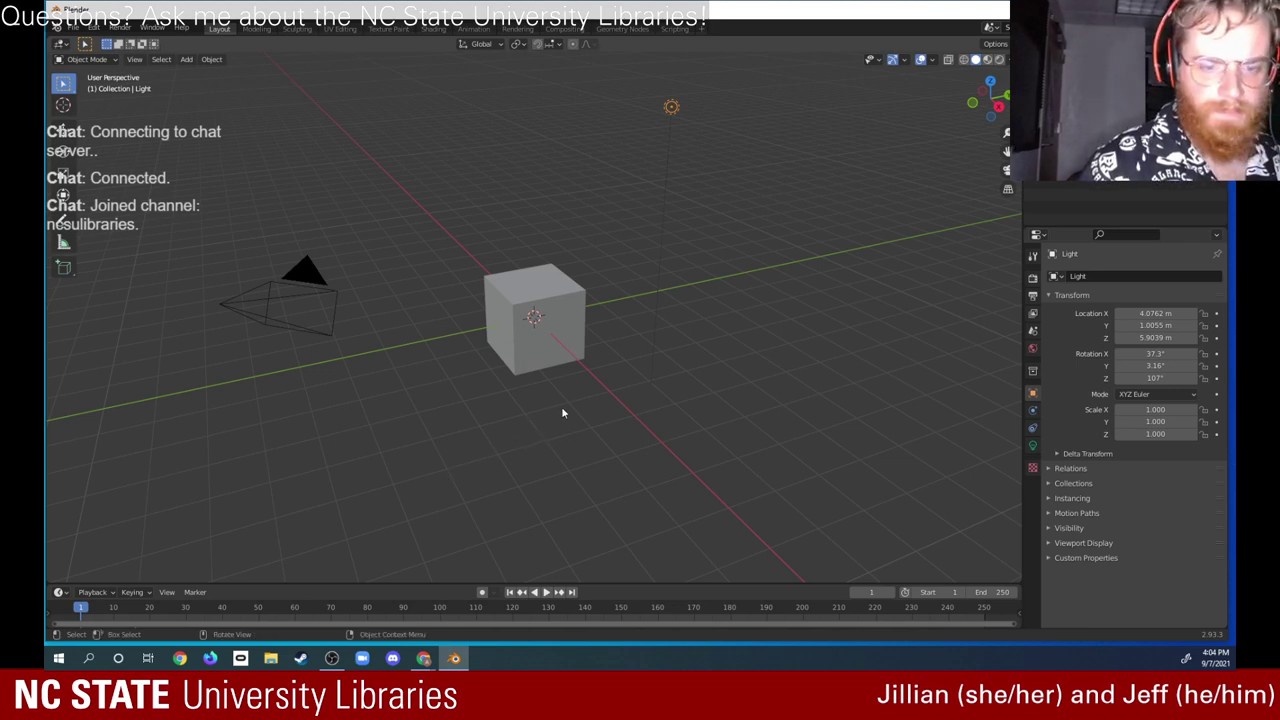
left_click(563, 348)
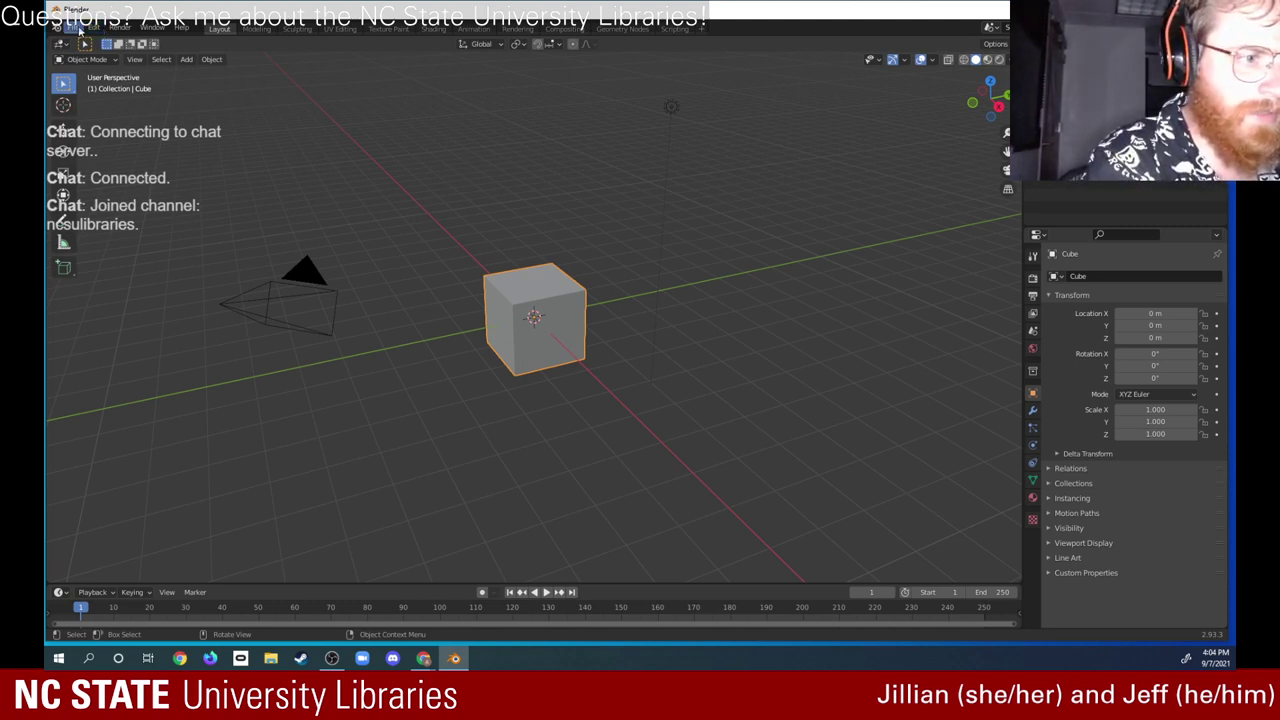
left_click(78, 28)
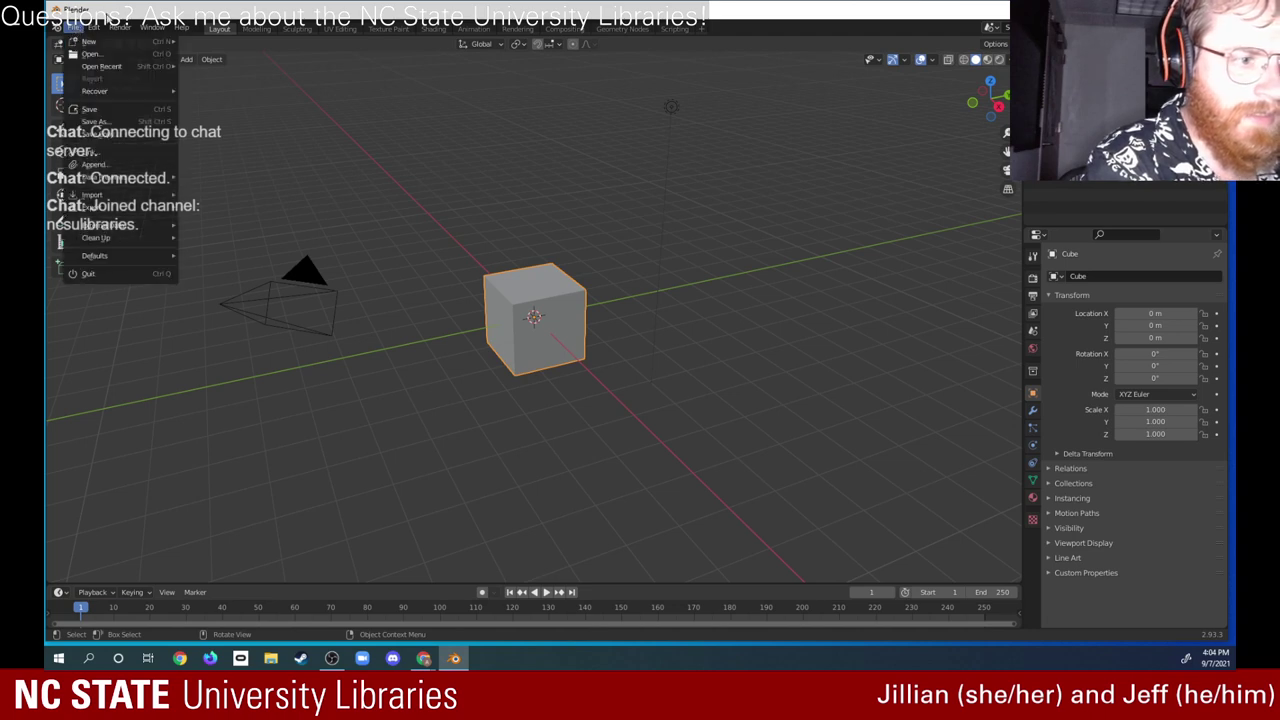
left_click(76, 28)
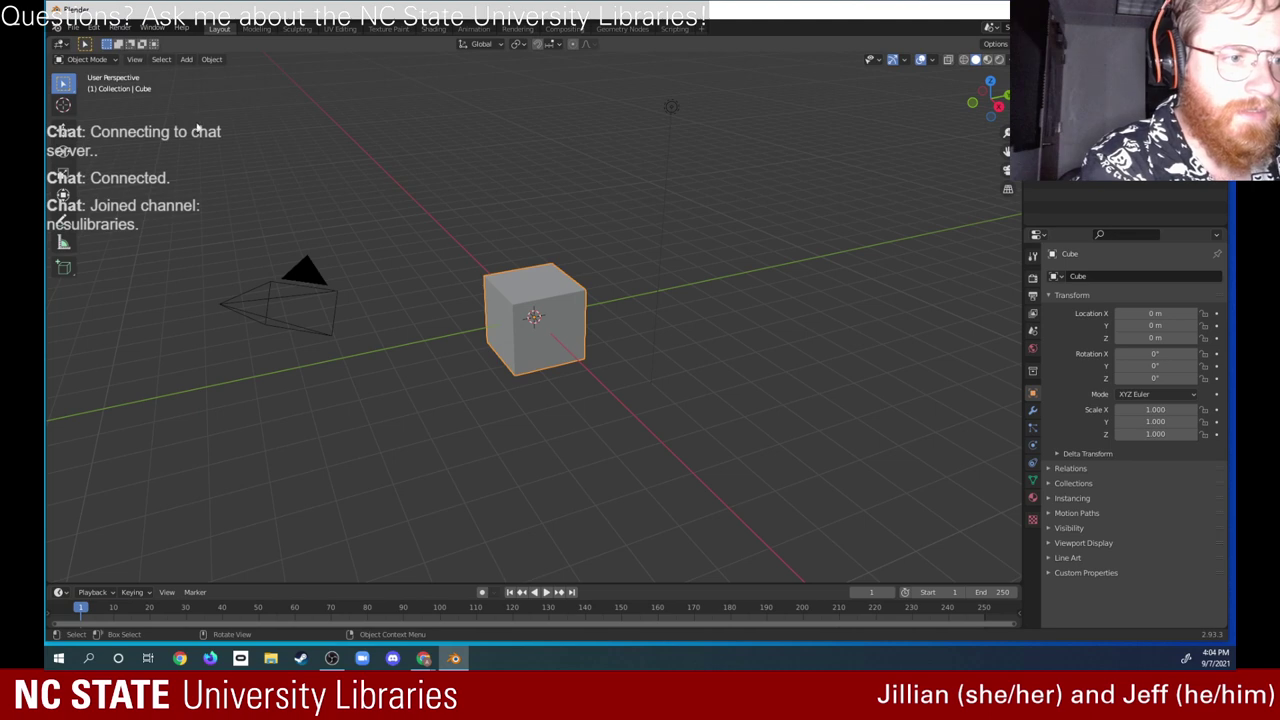
left_click(192, 128)
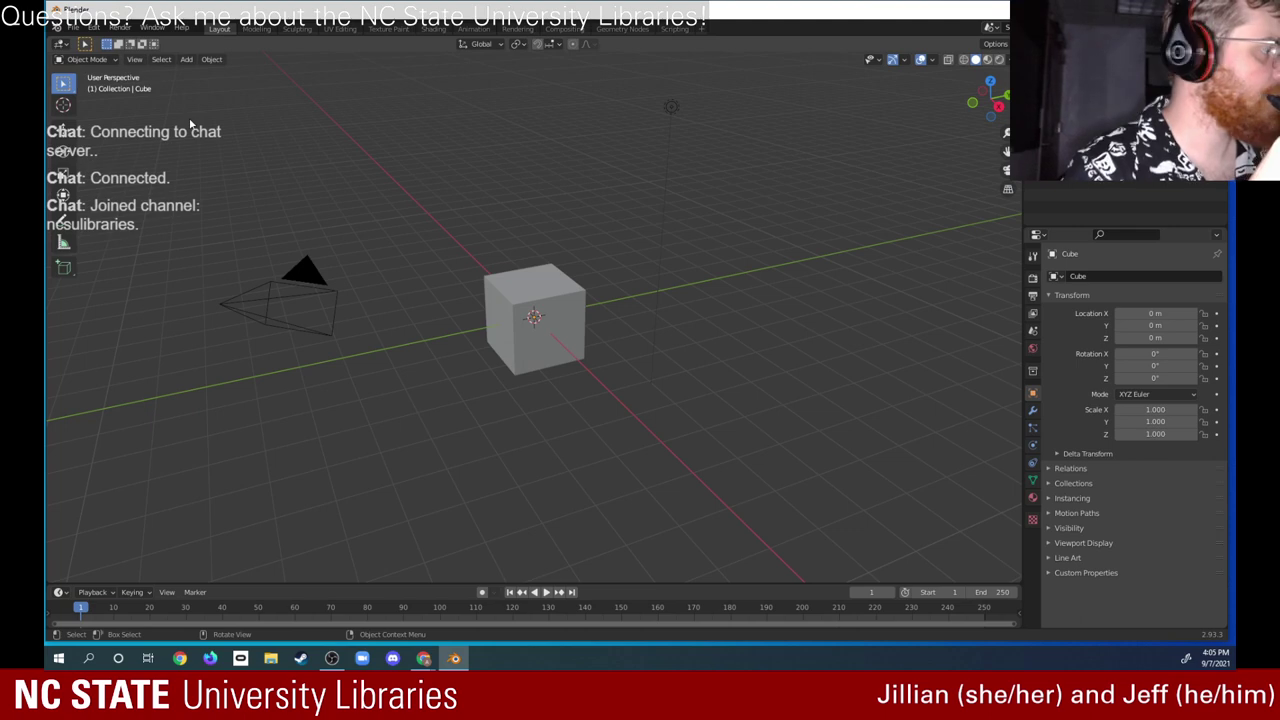
Step: Switch the cube into Edit Mode and box-select its top geometry
left_click(110, 59)
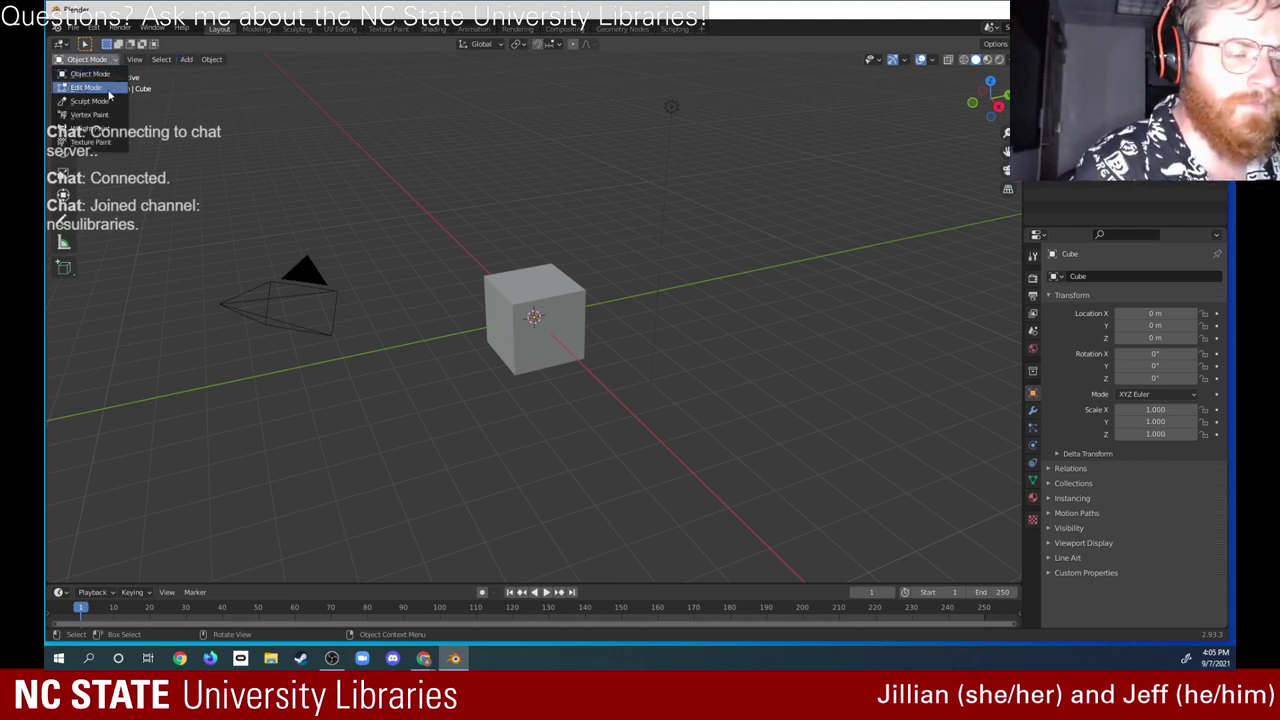
left_click(108, 90)
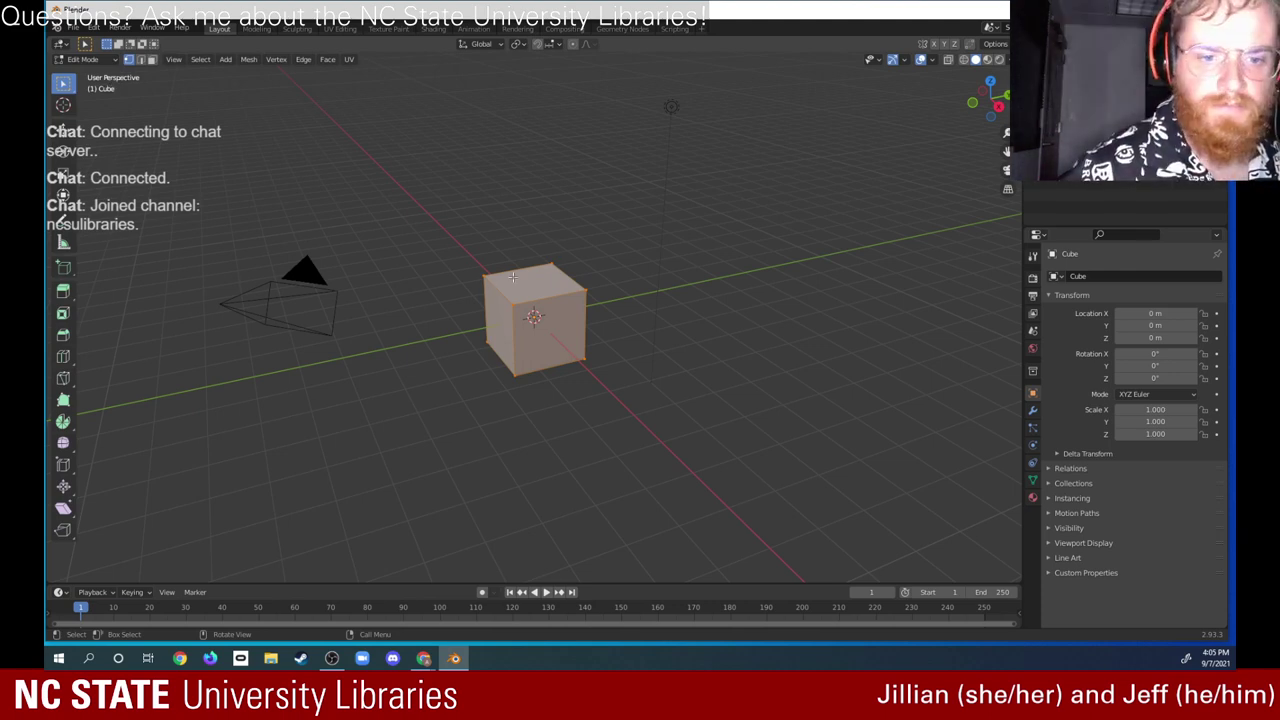
left_click_drag(463, 252, 612, 311)
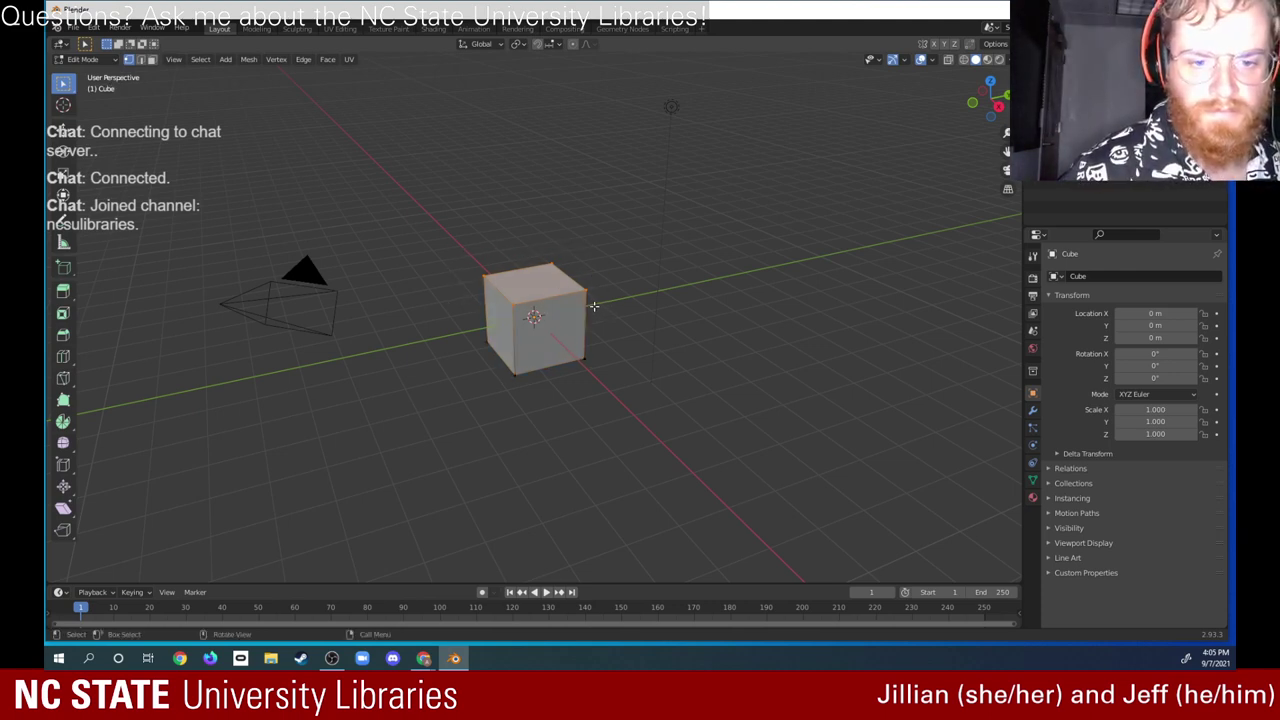
Step: Move the cube's top face along Z with the Move tool, raising it about 3 m
left_click(64, 132)
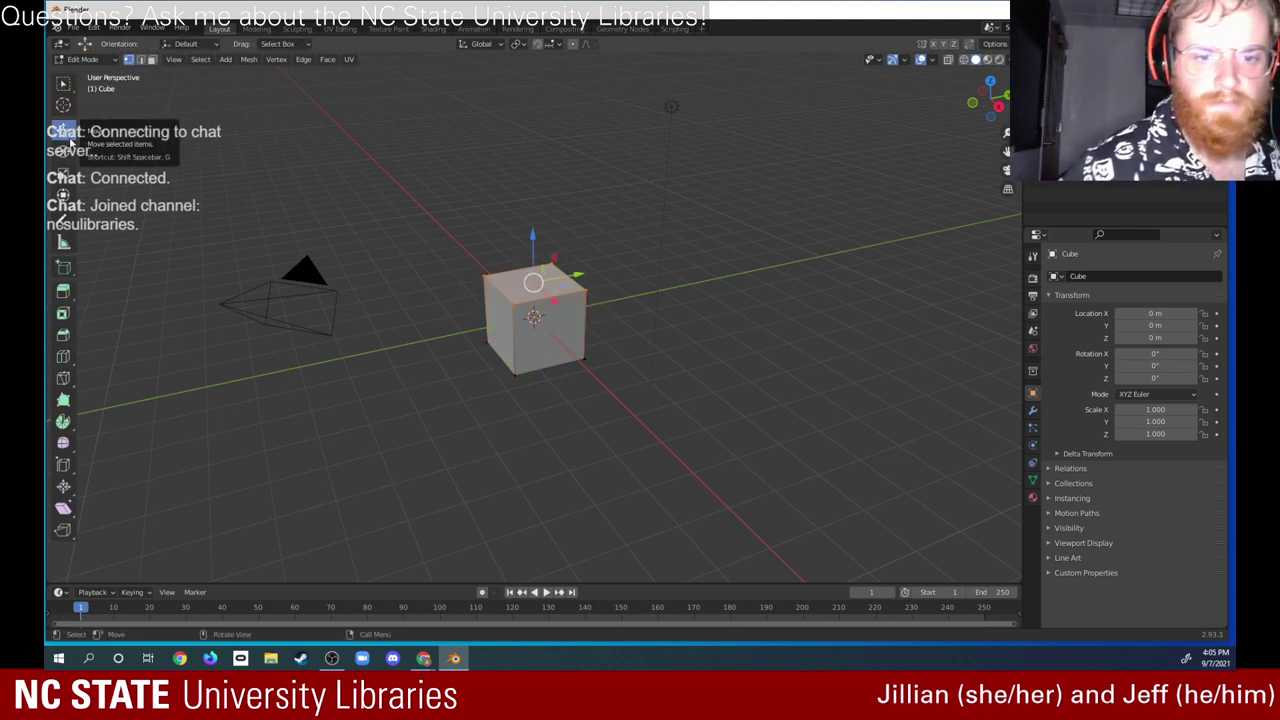
left_click_drag(533, 230, 545, 240)
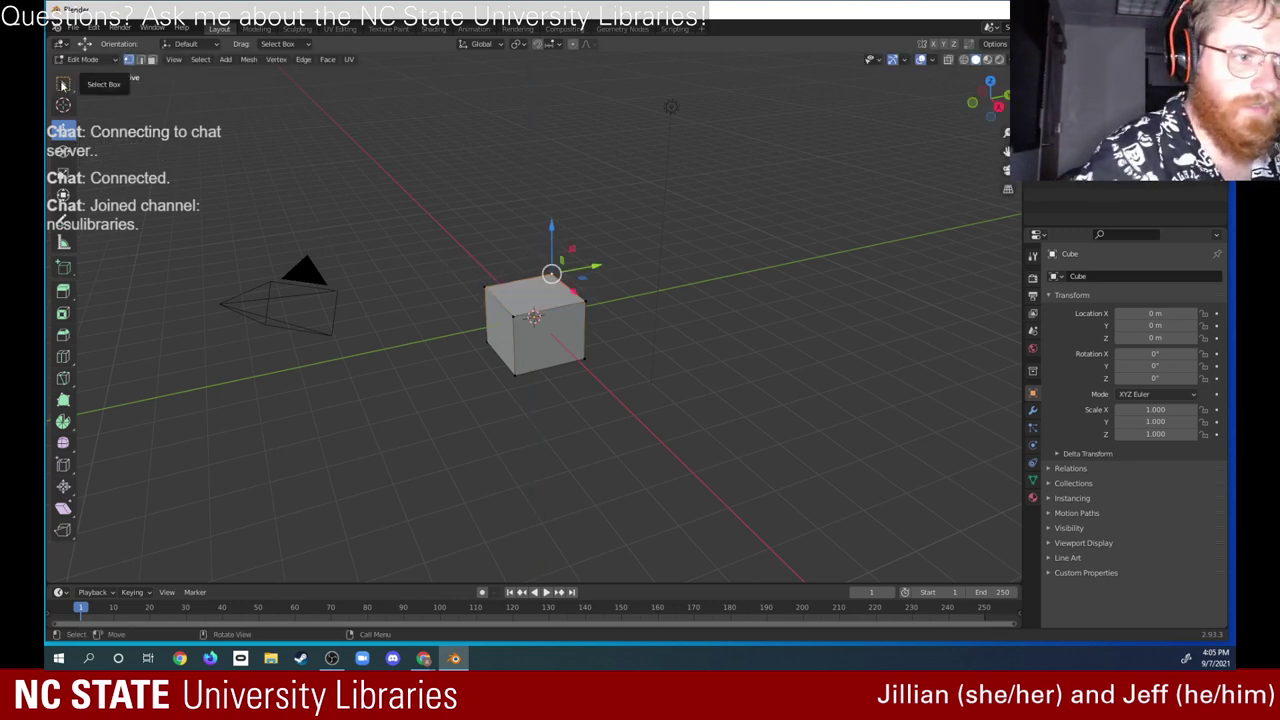
left_click_drag(454, 237, 590, 322)
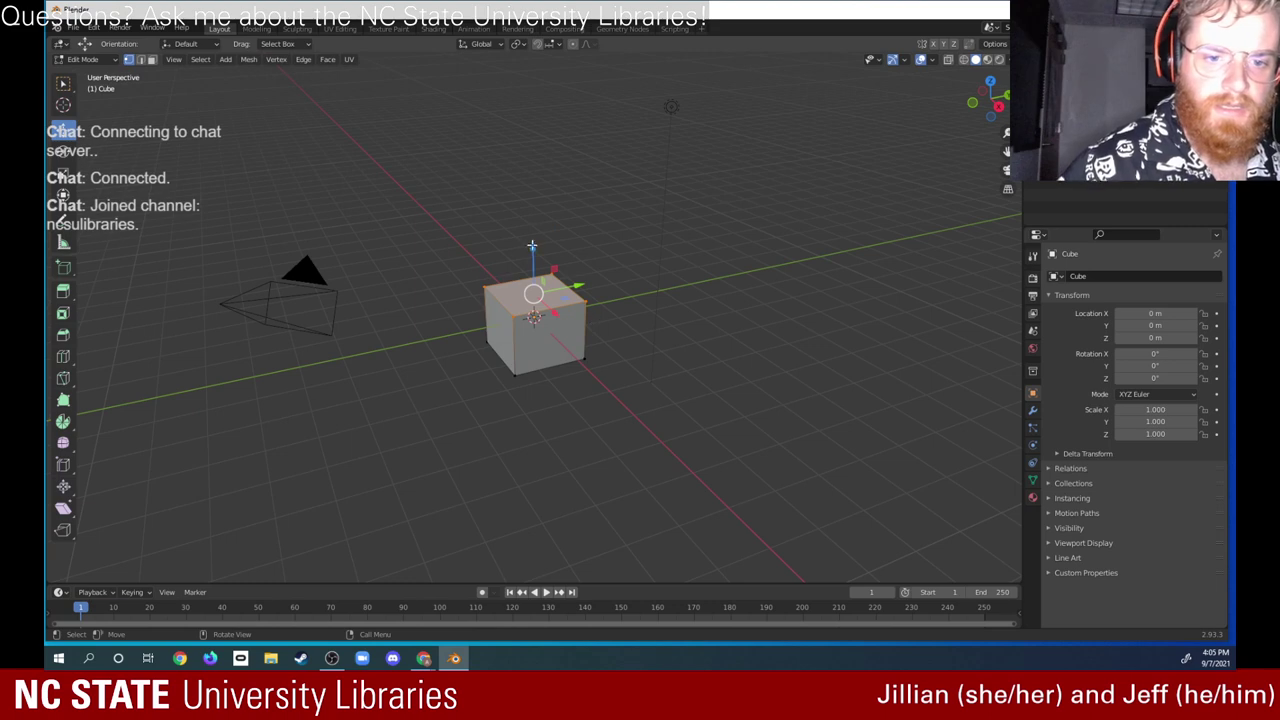
left_click_drag(532, 246, 630, 400)
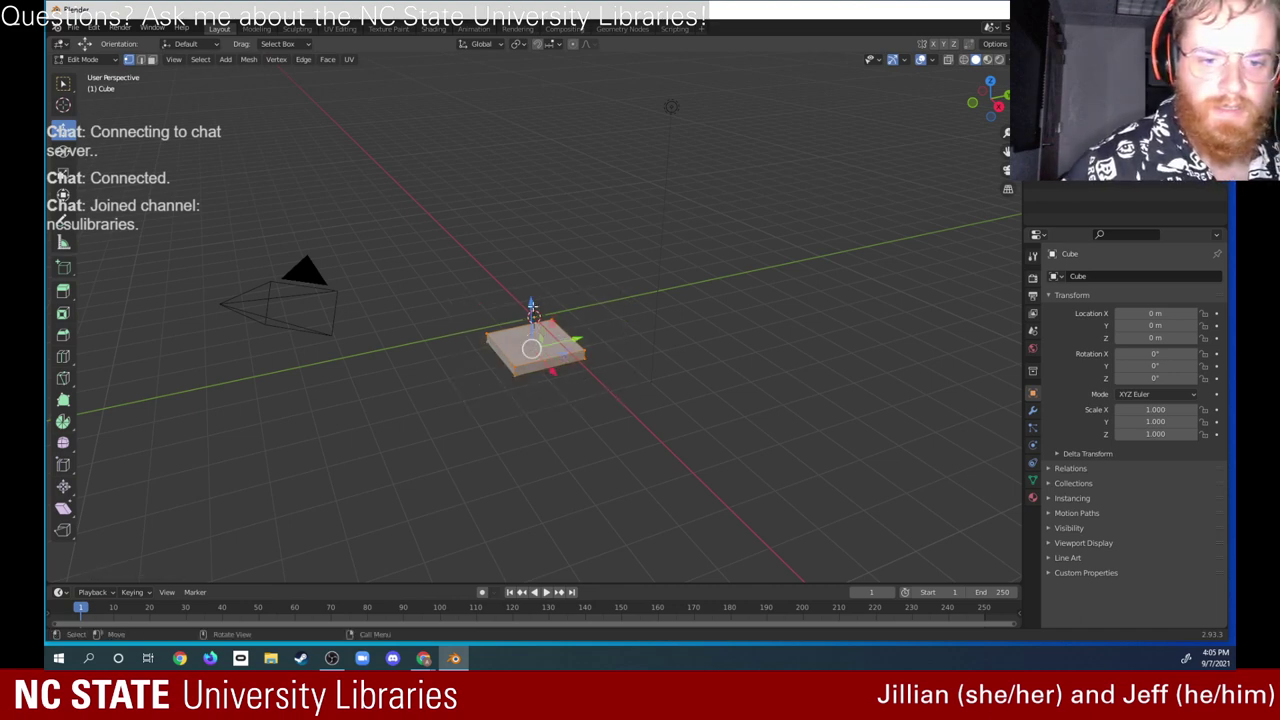
left_click_drag(531, 303, 501, 193)
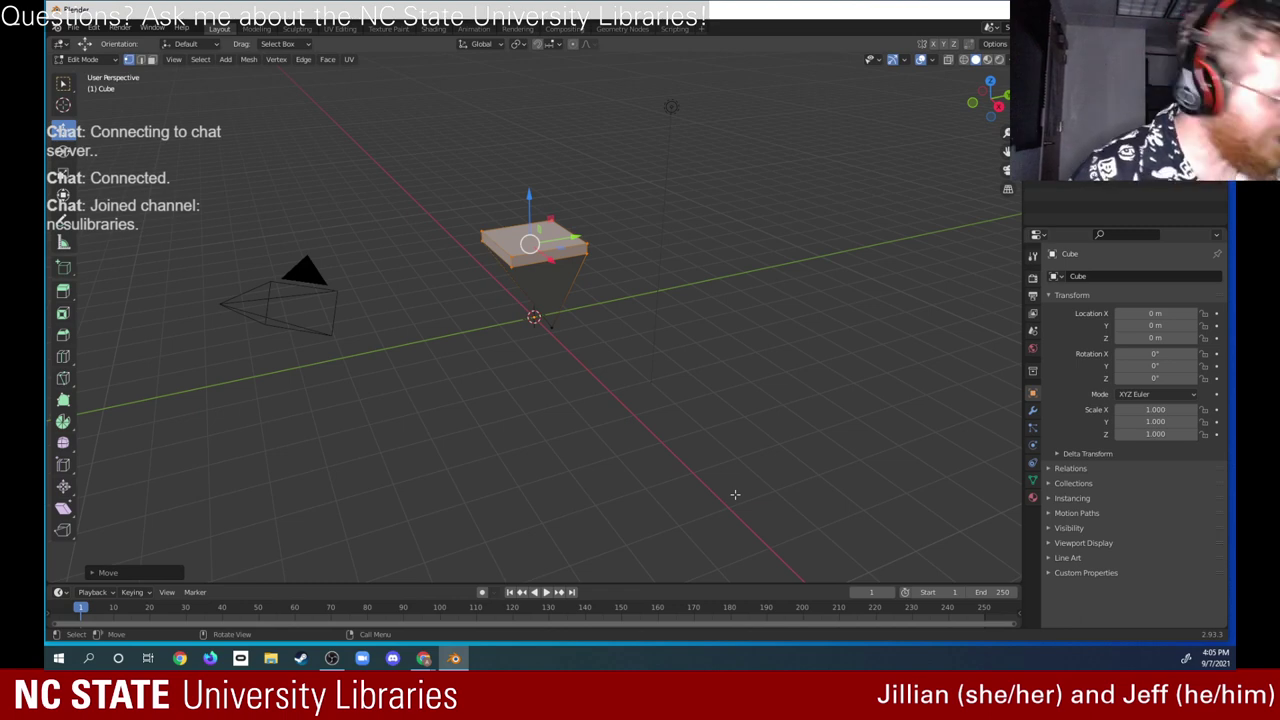
Step: Undo the face moves to restore the regular cube and clear the selection
key("ctrl+z")
key("ctrl+z")
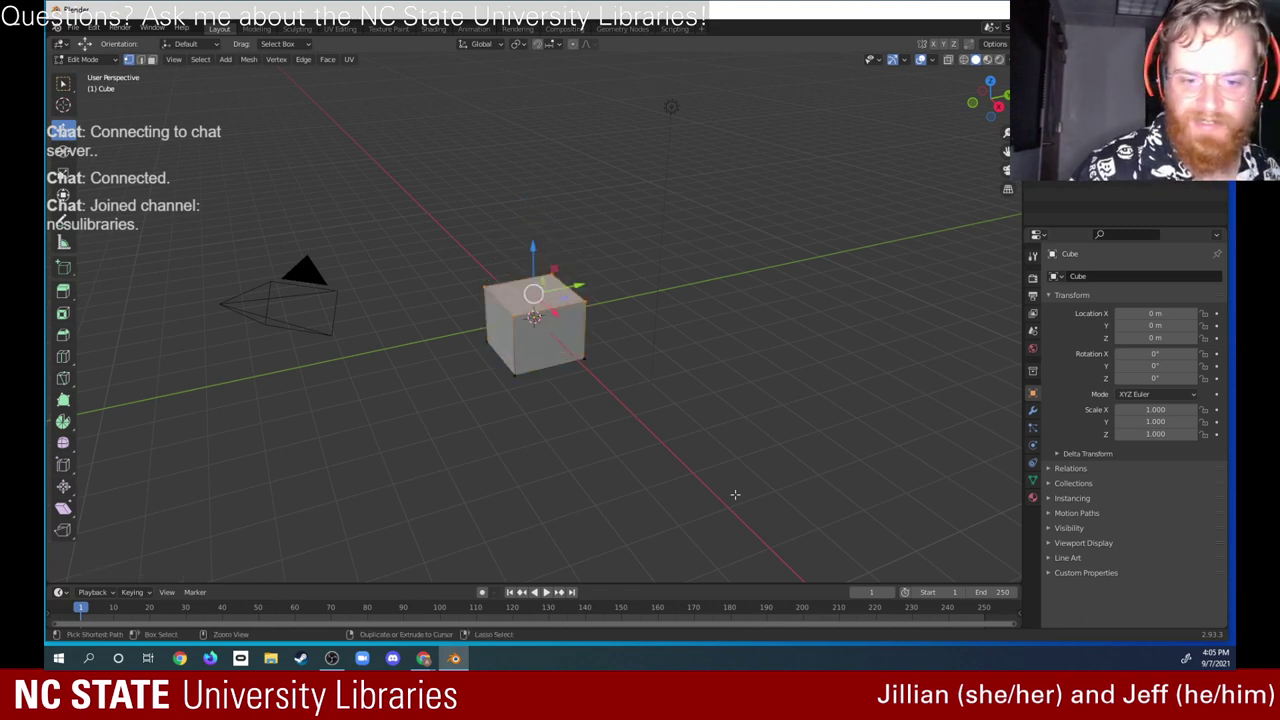
key("ctrl+z")
key("ctrl+z")
key("ctrl+z")
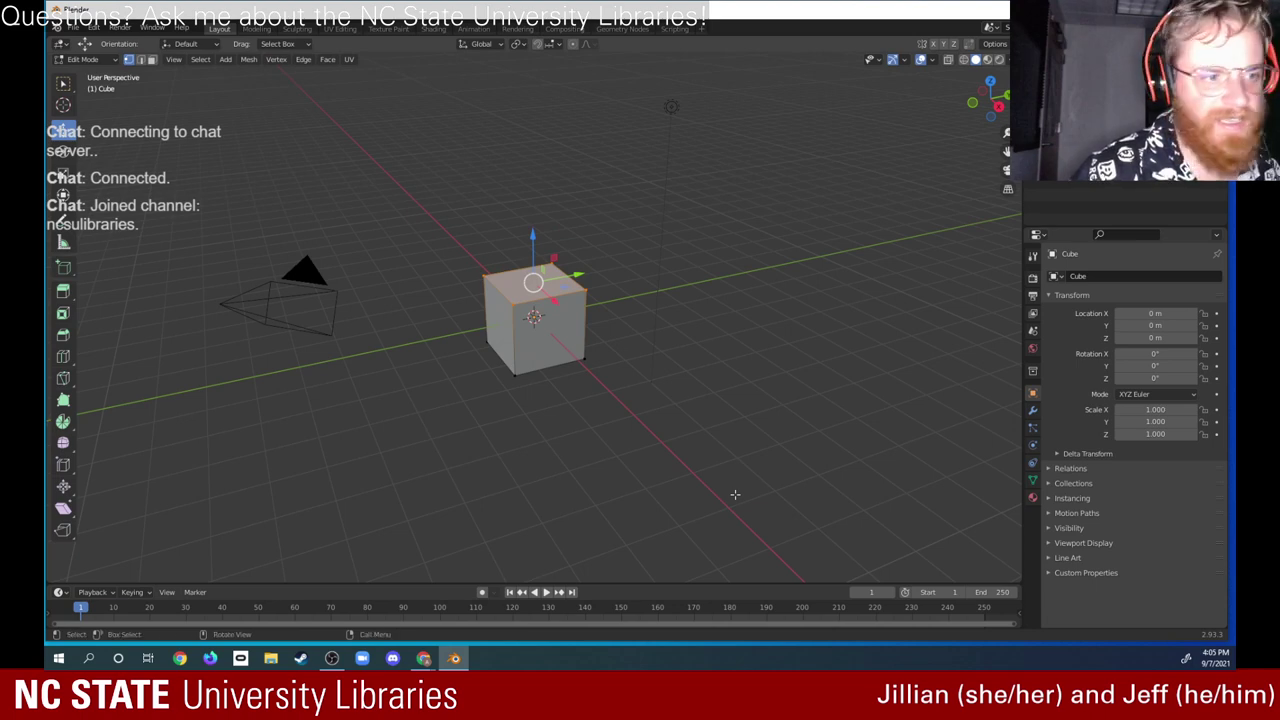
left_click_drag(638, 366, 545, 410)
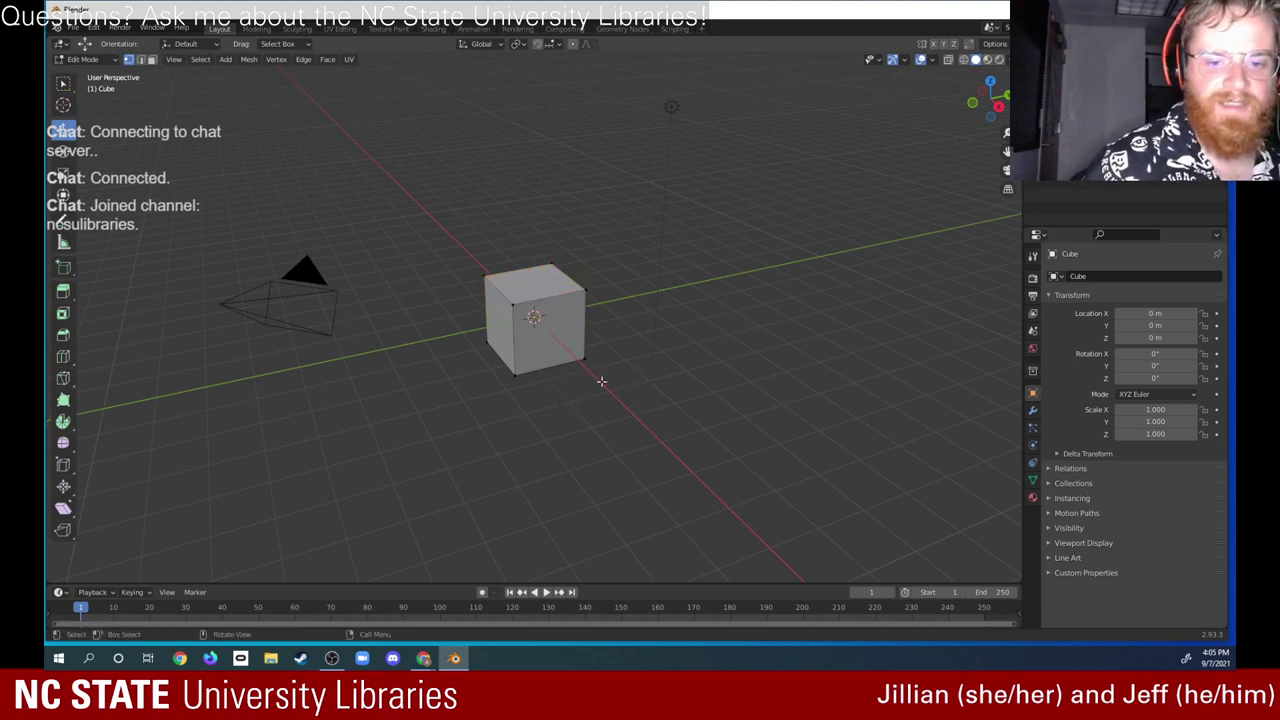
right_click(587, 404)
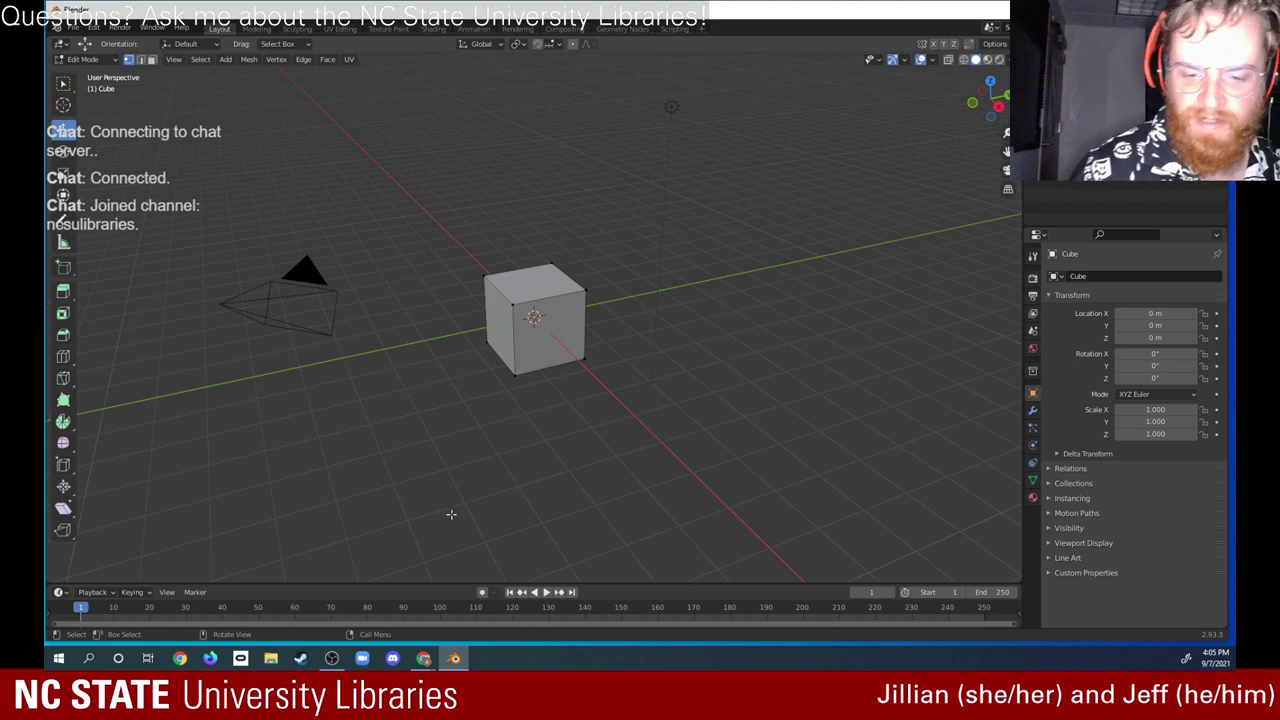
Step: Open the full Wacom Tablet Properties window for the pen
middle_click(501, 493)
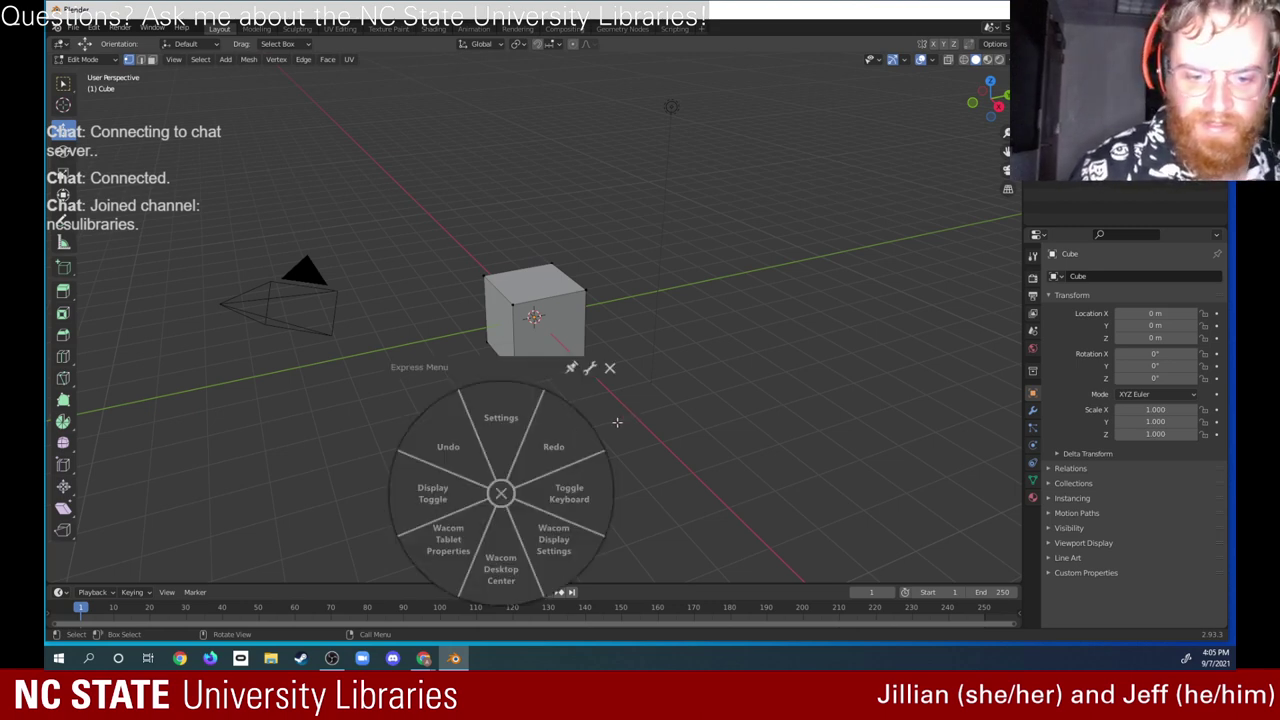
left_click(483, 432)
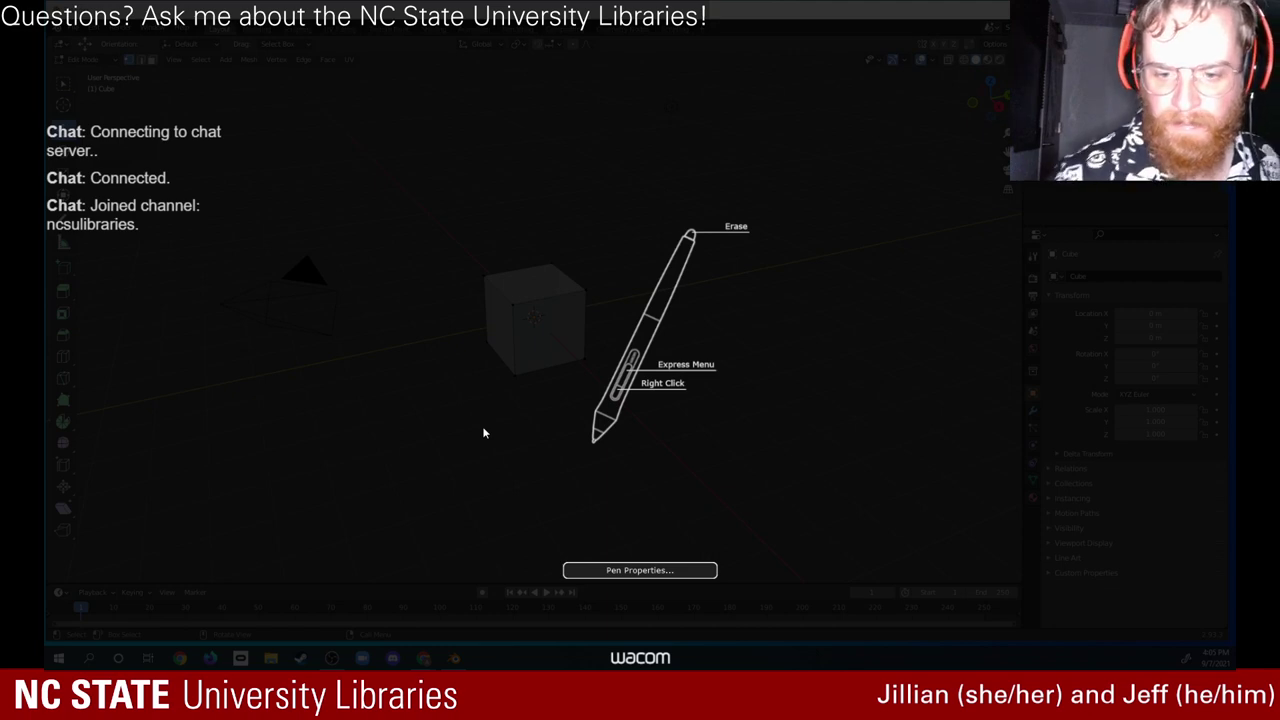
left_click(655, 570)
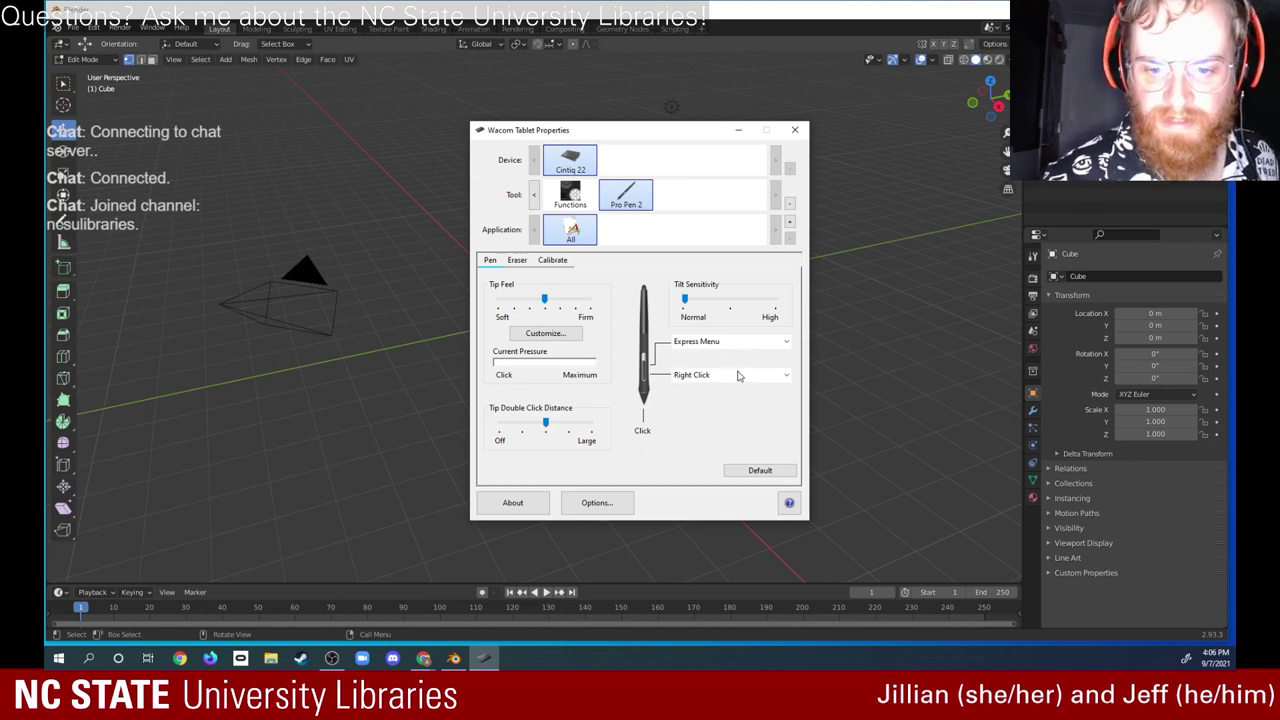
Step: Set the lower pen button to Click and the upper pen button to Middle Click
left_click(781, 378)
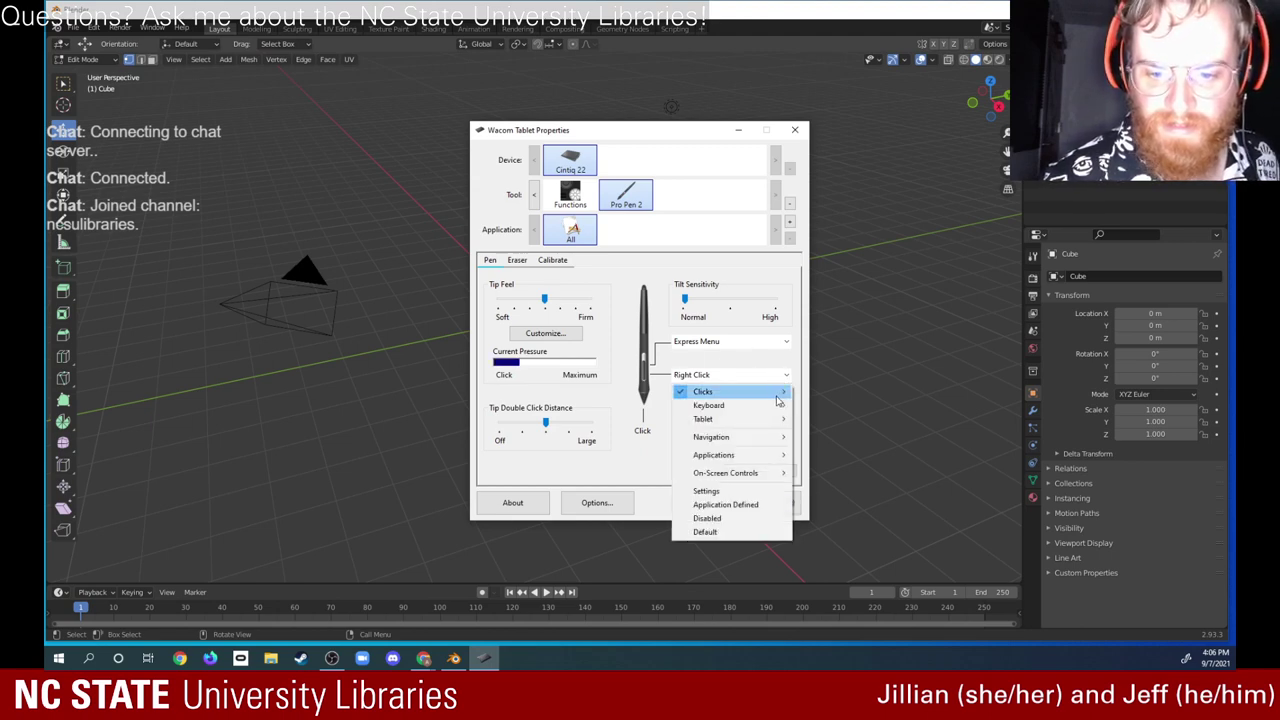
mouse_move(781, 398)
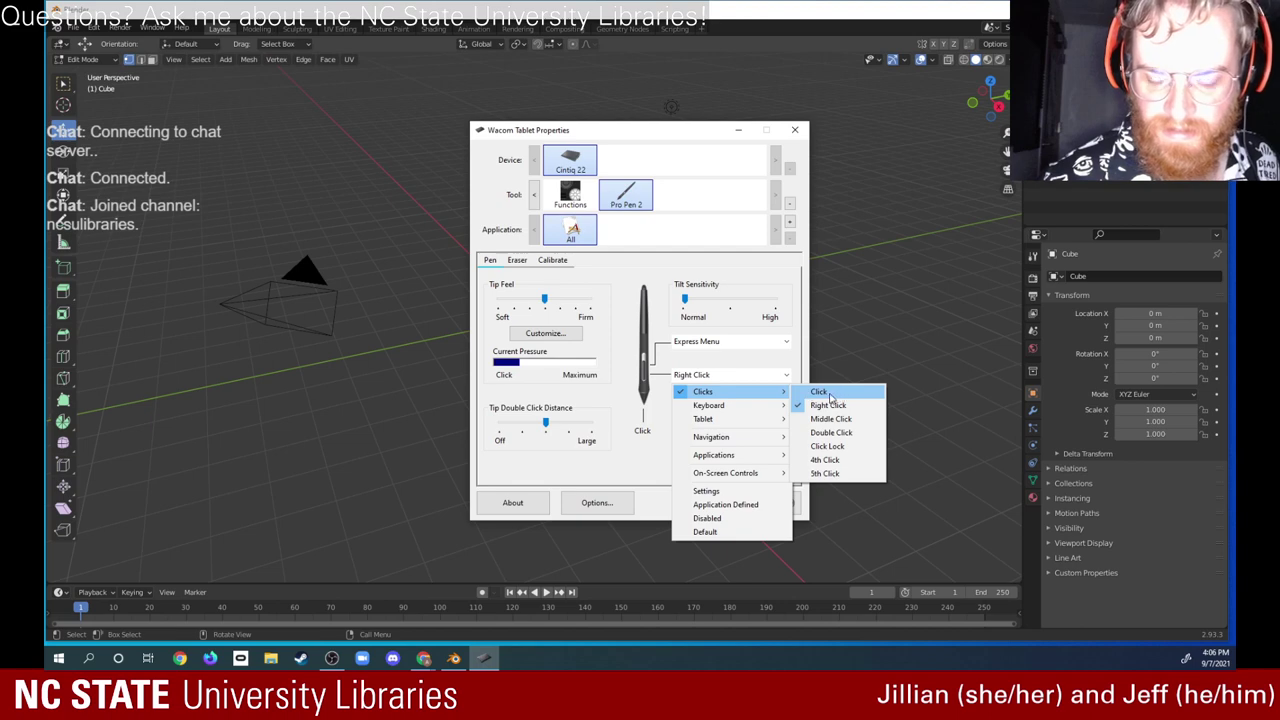
left_click(828, 392)
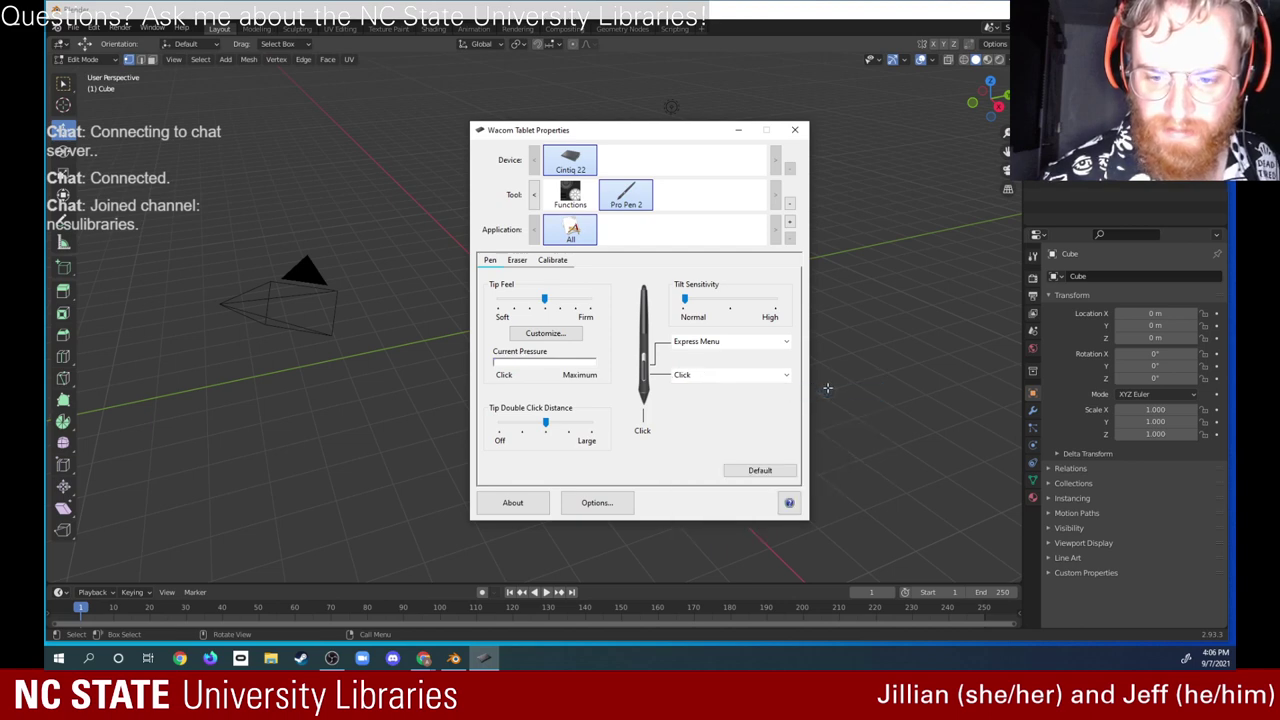
left_click(786, 345)
mouse_move(781, 366)
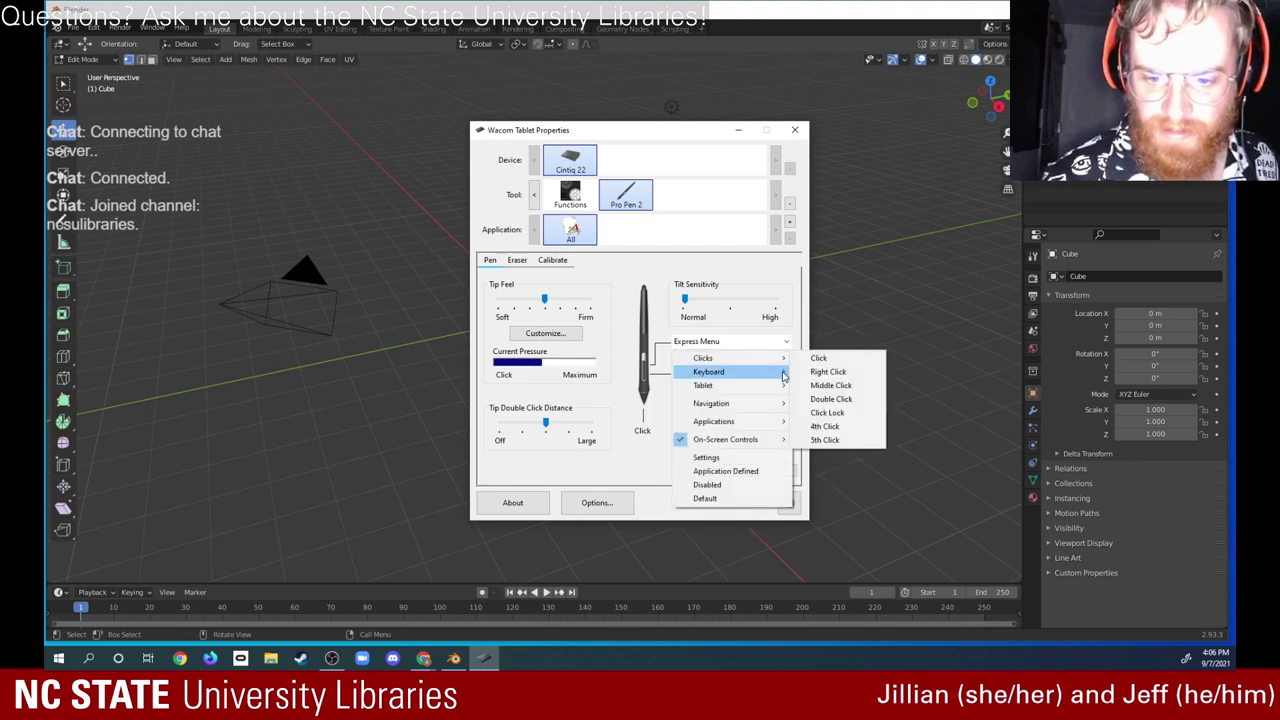
left_click(845, 388)
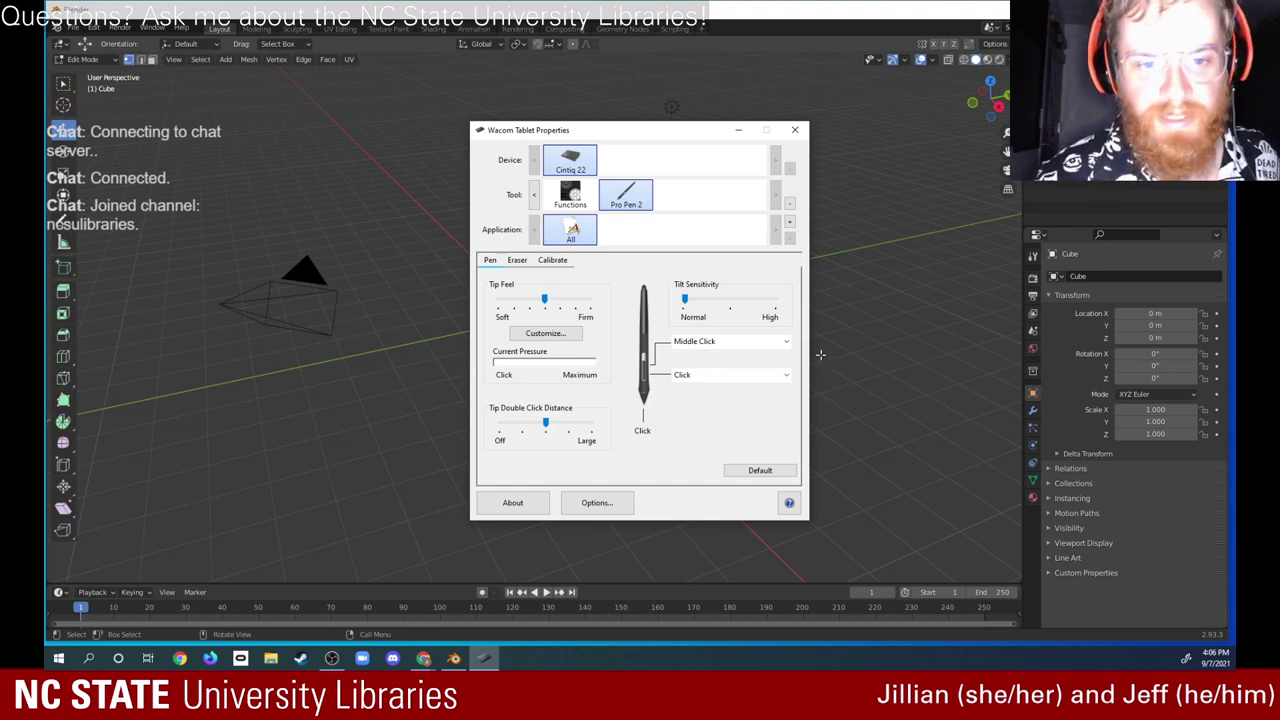
Step: Close Wacom Tablet Properties and select the cube's four top edges in Edit Mode
left_click(794, 130)
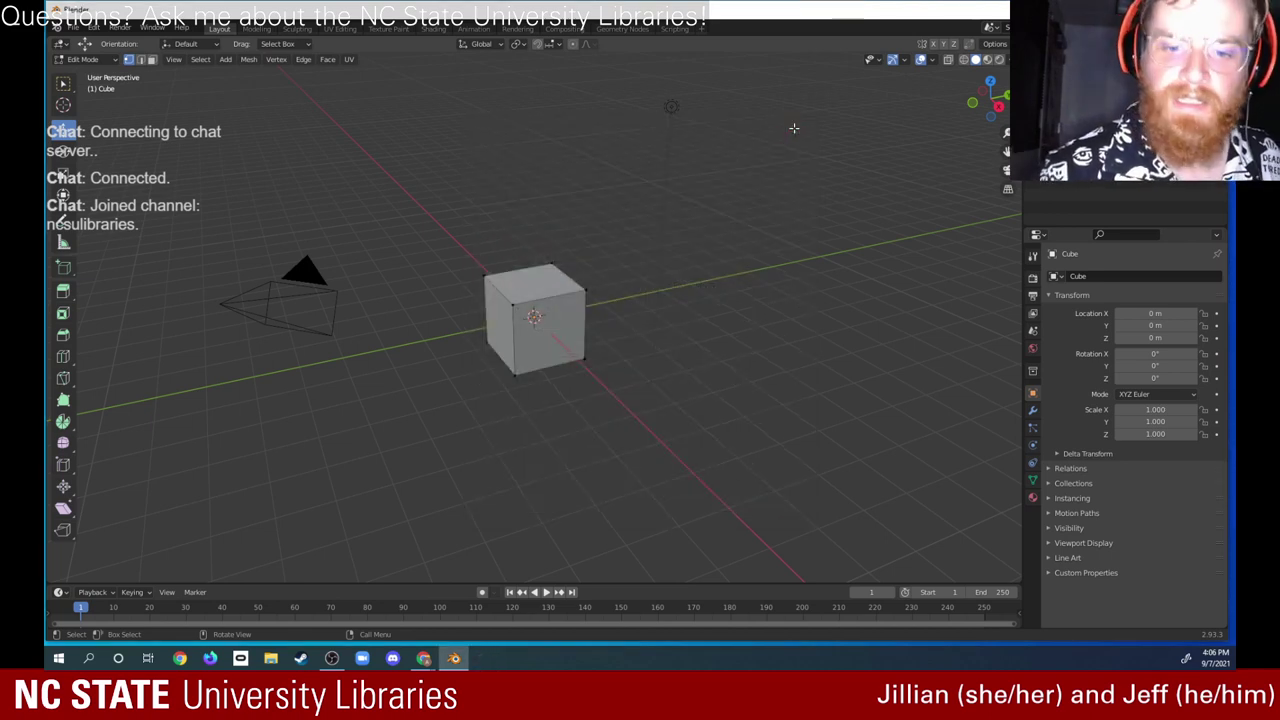
middle_click_drag(663, 360, 613, 351)
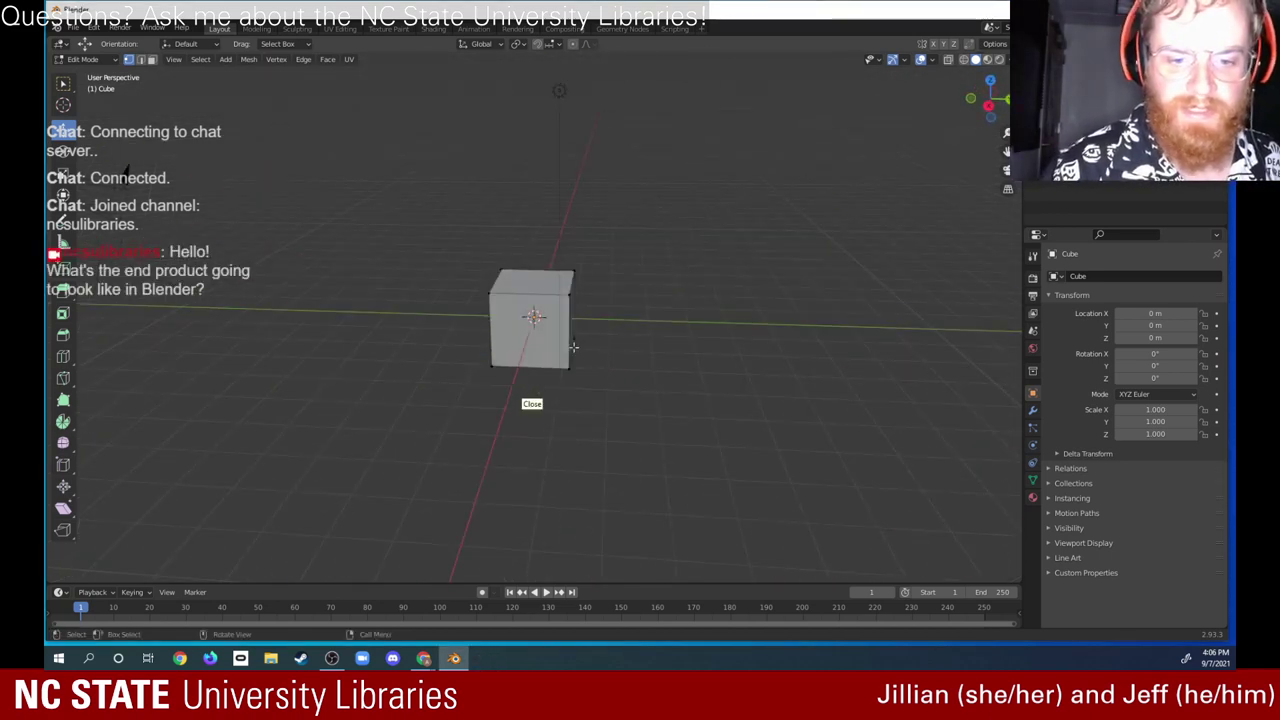
left_click(568, 296)
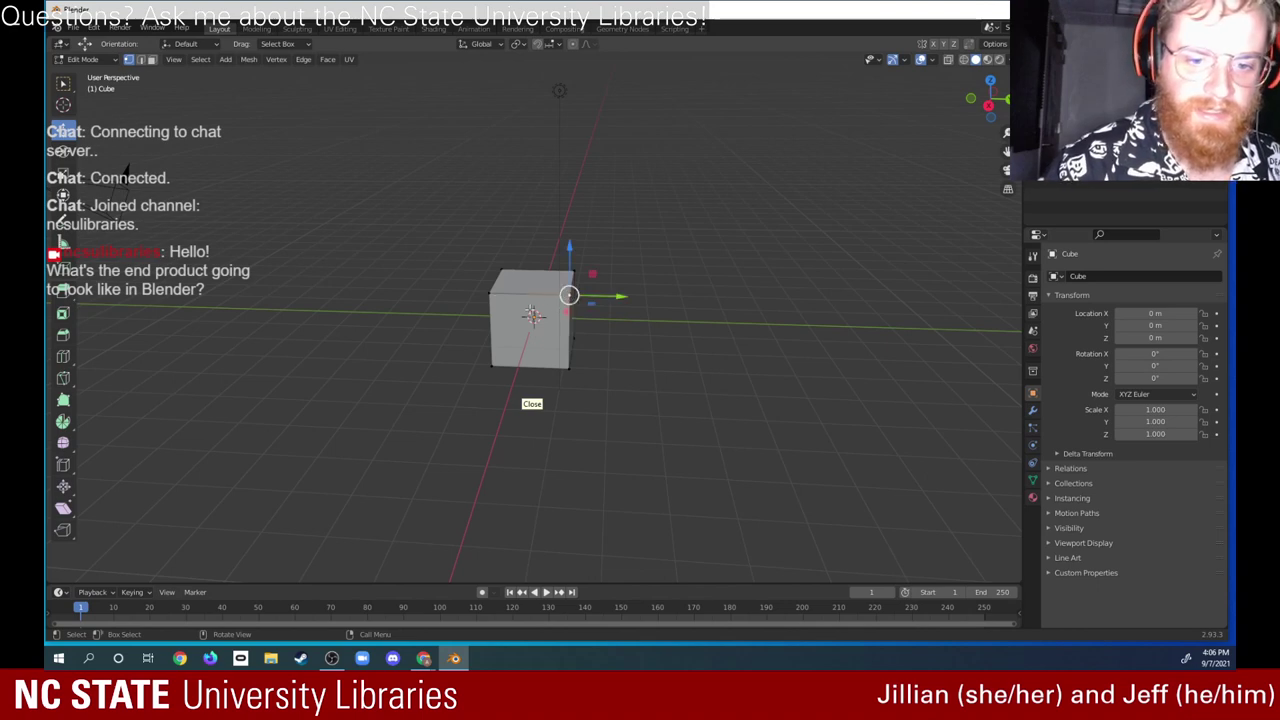
left_click(492, 292, "shift")
left_click(504, 268, "shift")
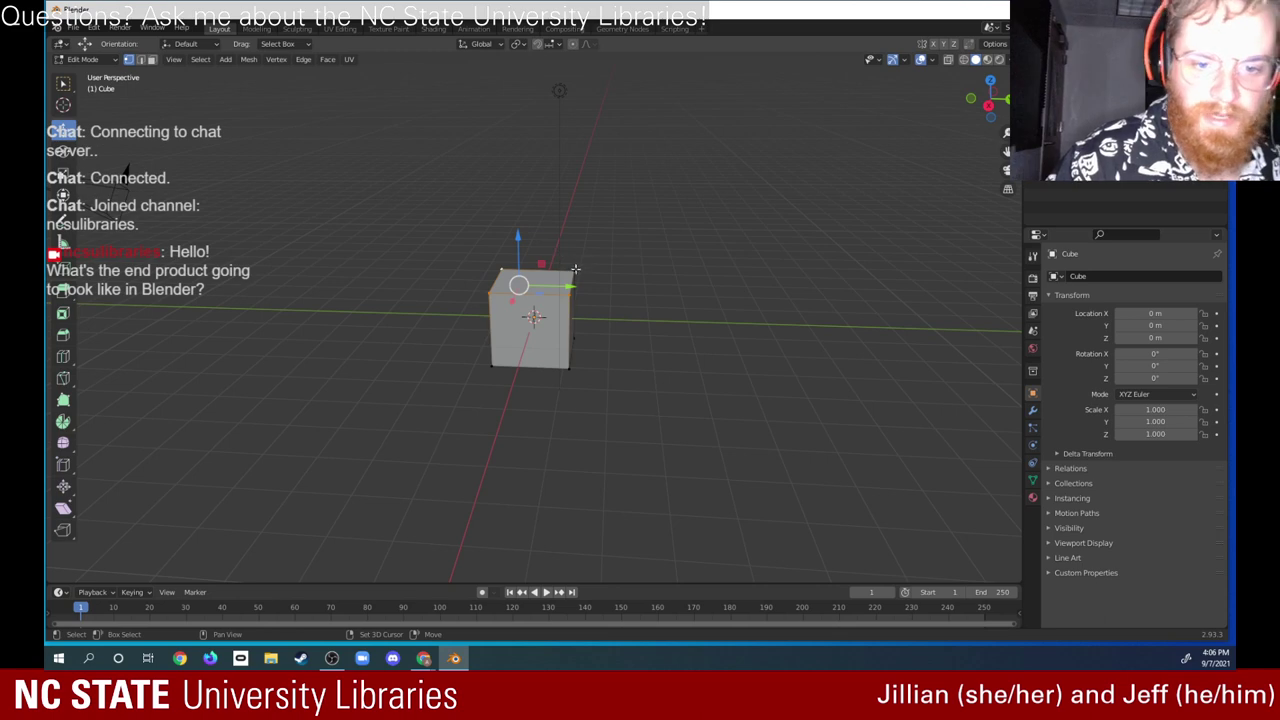
left_click(578, 263, "shift")
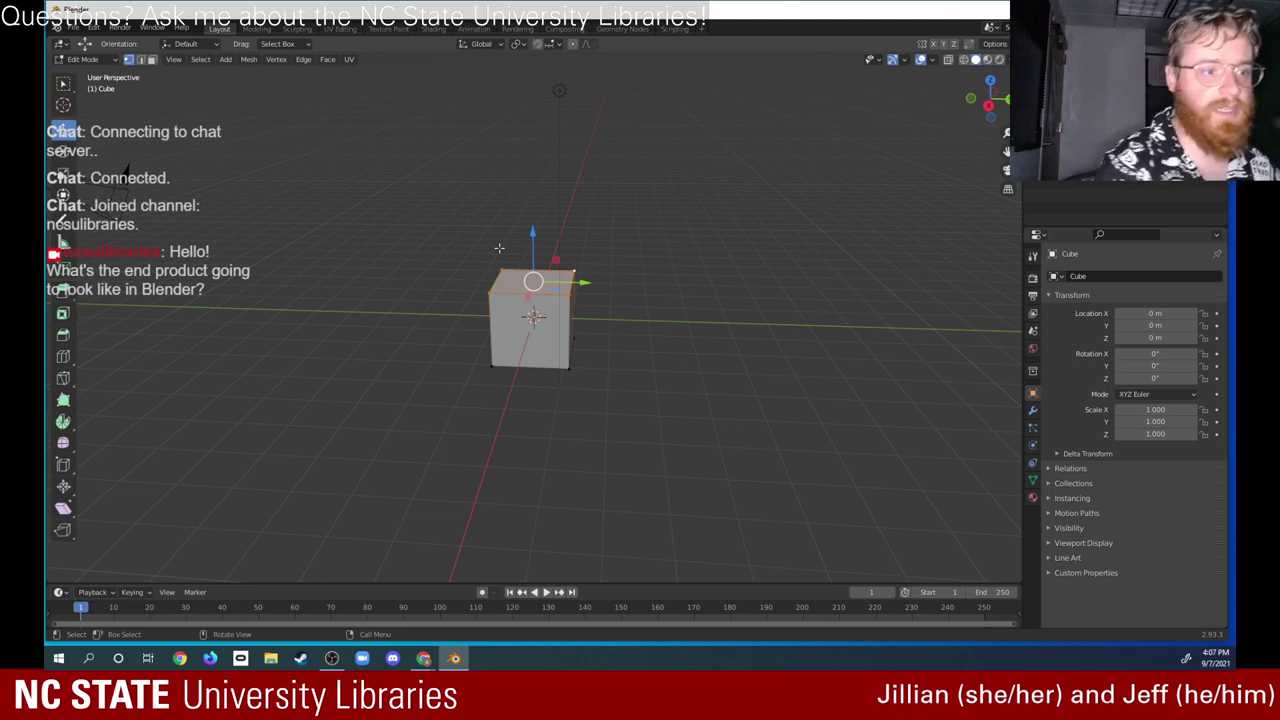
Step: Put the cube in Sculpt Mode with the Clay brush and orbit around it
left_click(85, 59)
left_click(105, 106)
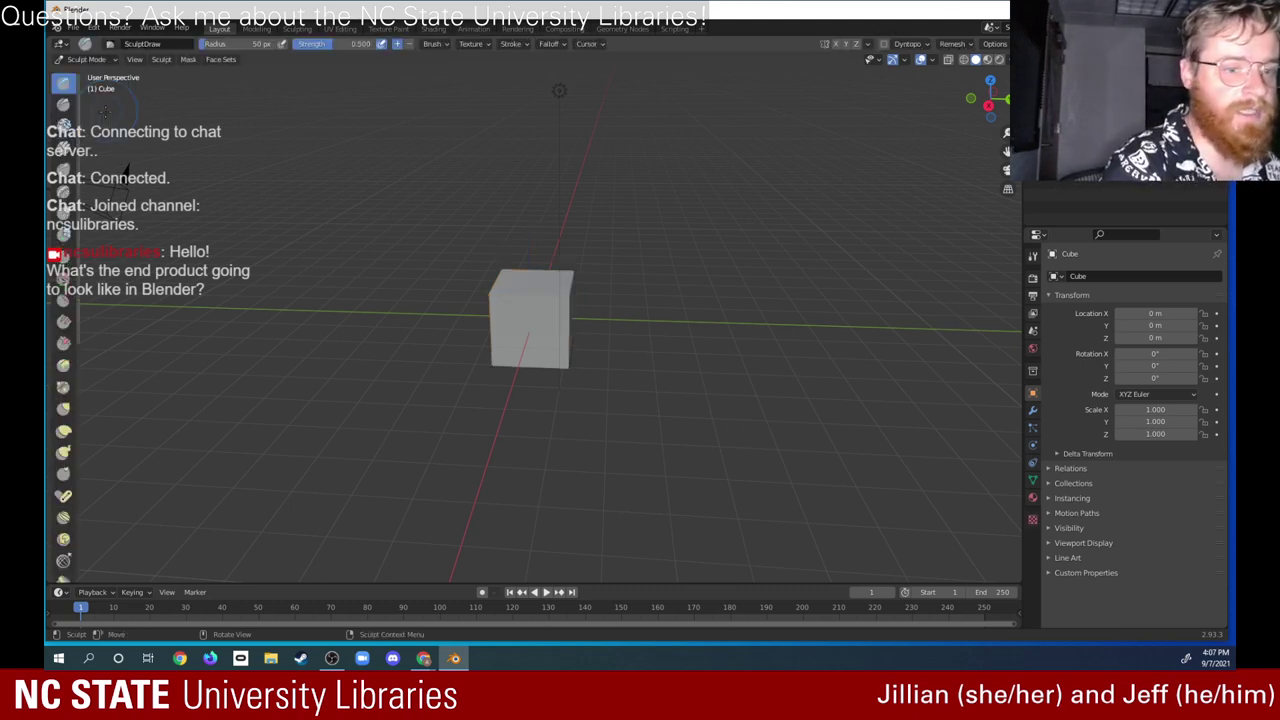
left_click(63, 125)
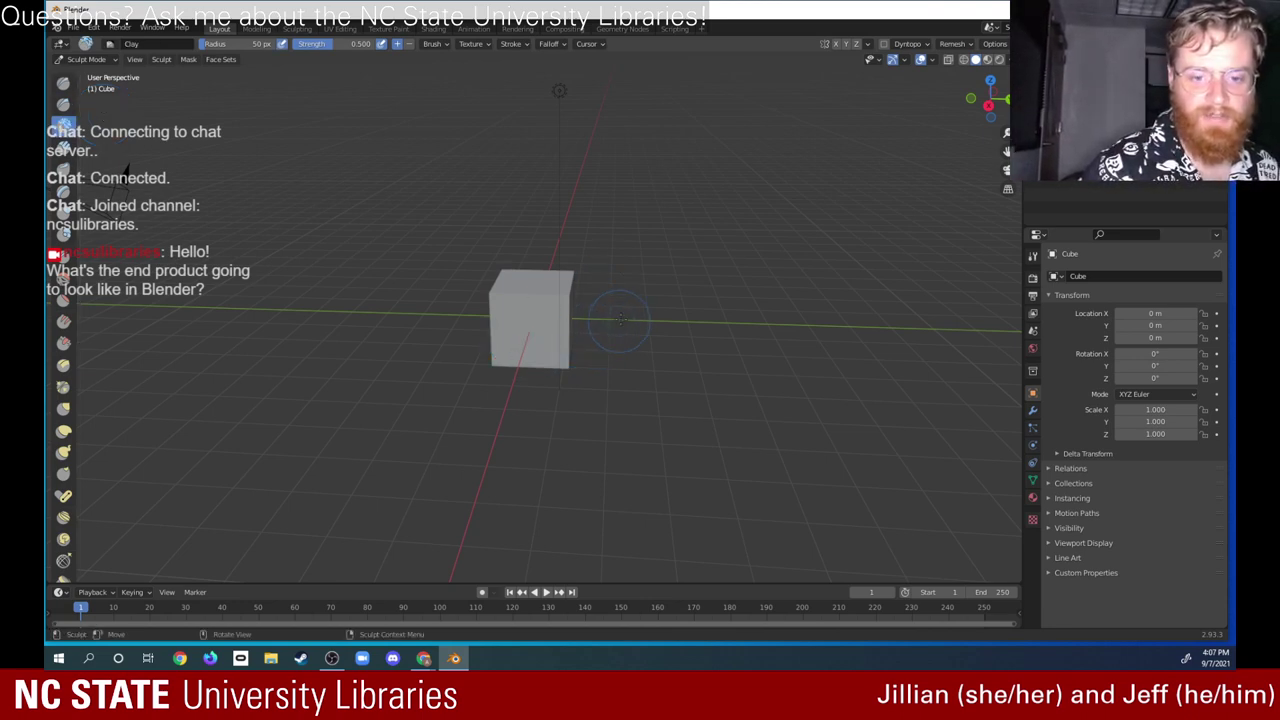
mouse_move(547, 341)
middle_mouse_down()
mouse_move(571, 297)
mouse_move(503, 343)
mouse_move(523, 290)
mouse_move(535, 299)
middle_mouse_up()
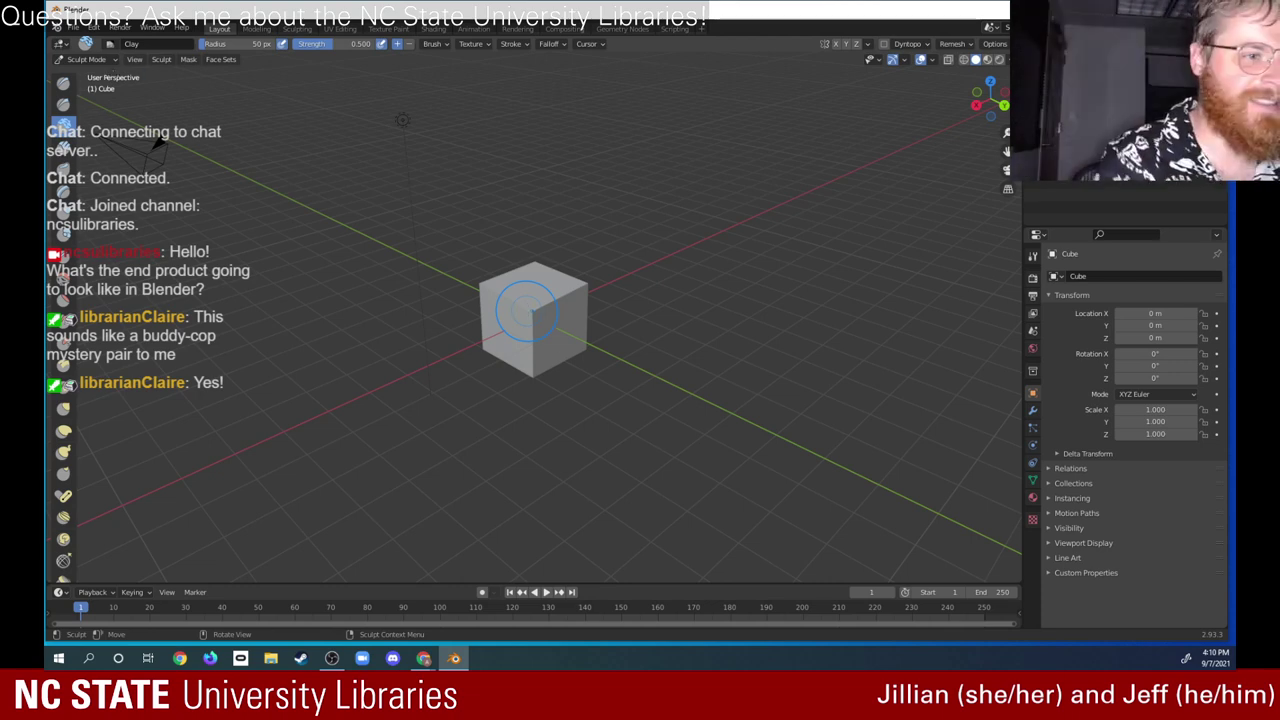
left_click(88, 59)
Step: Choose Edit Mode from the interaction mode list
left_click(88, 87)
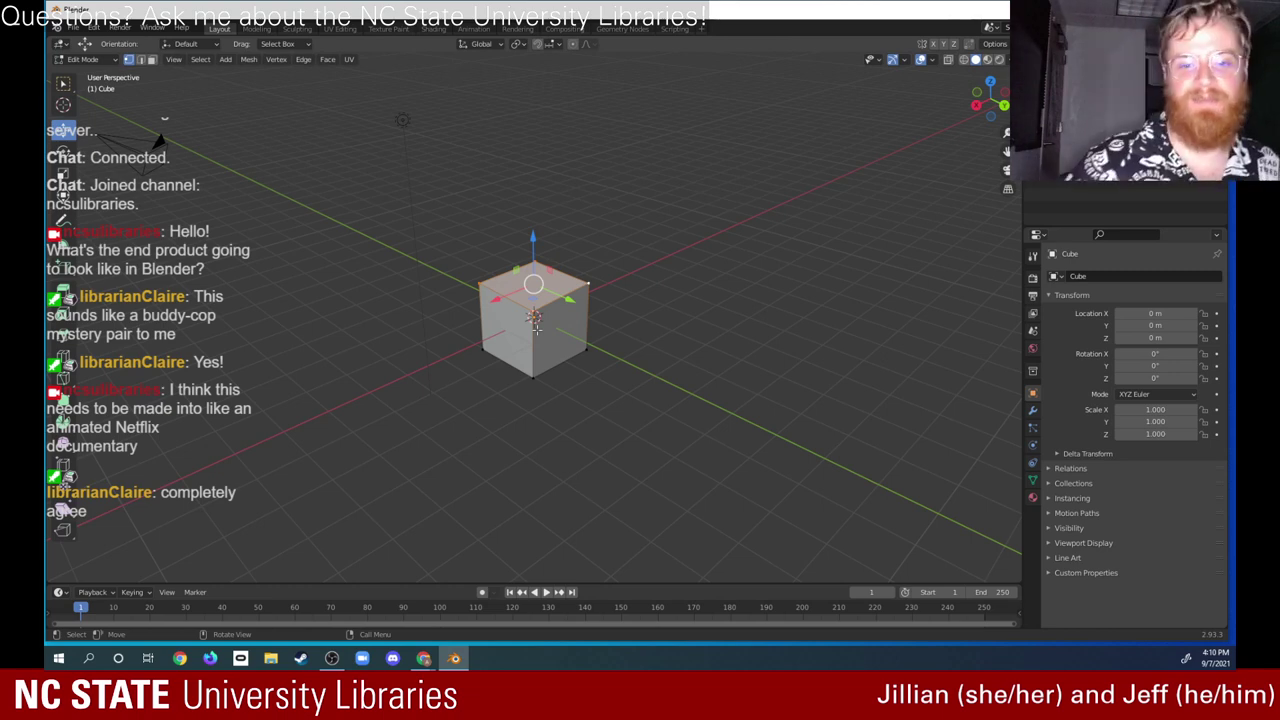
Step: Select the cube's top vertices, try a G Z move on them, then undo it
left_click_drag(442, 226, 620, 320)
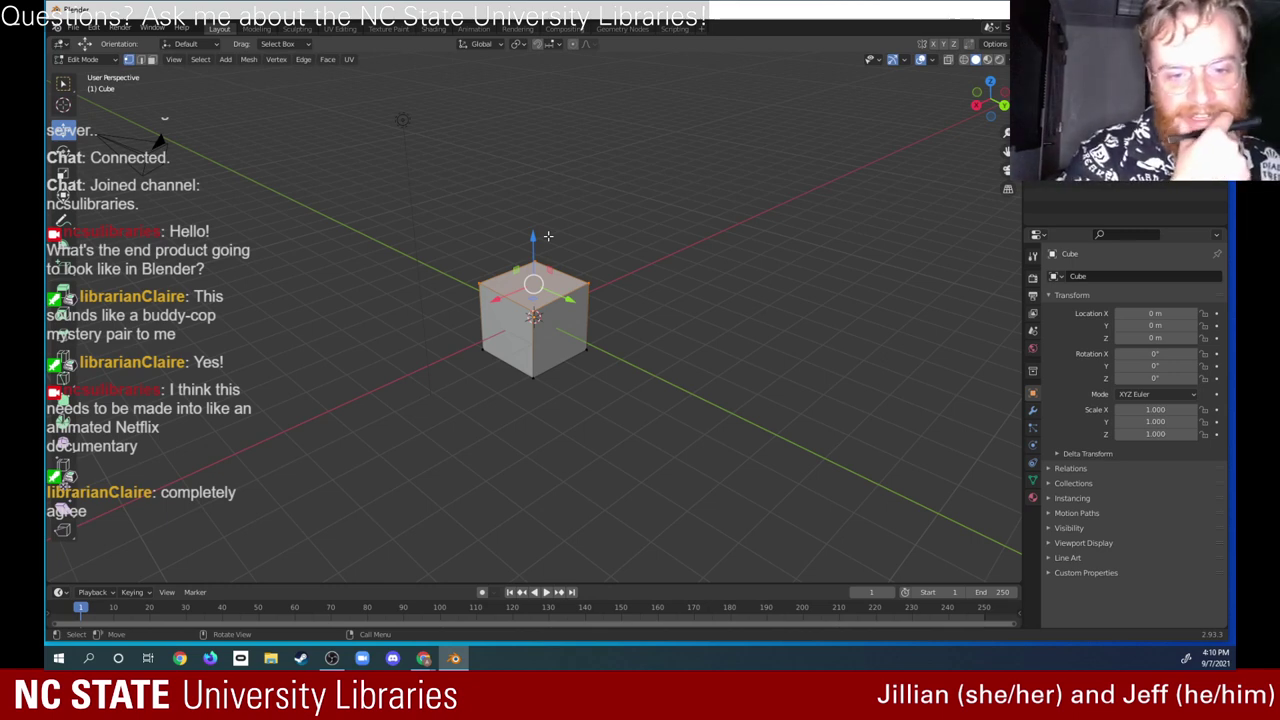
left_click(534, 262)
left_click_drag(476, 241, 511, 277)
left_click_drag(534, 214, 531, 303)
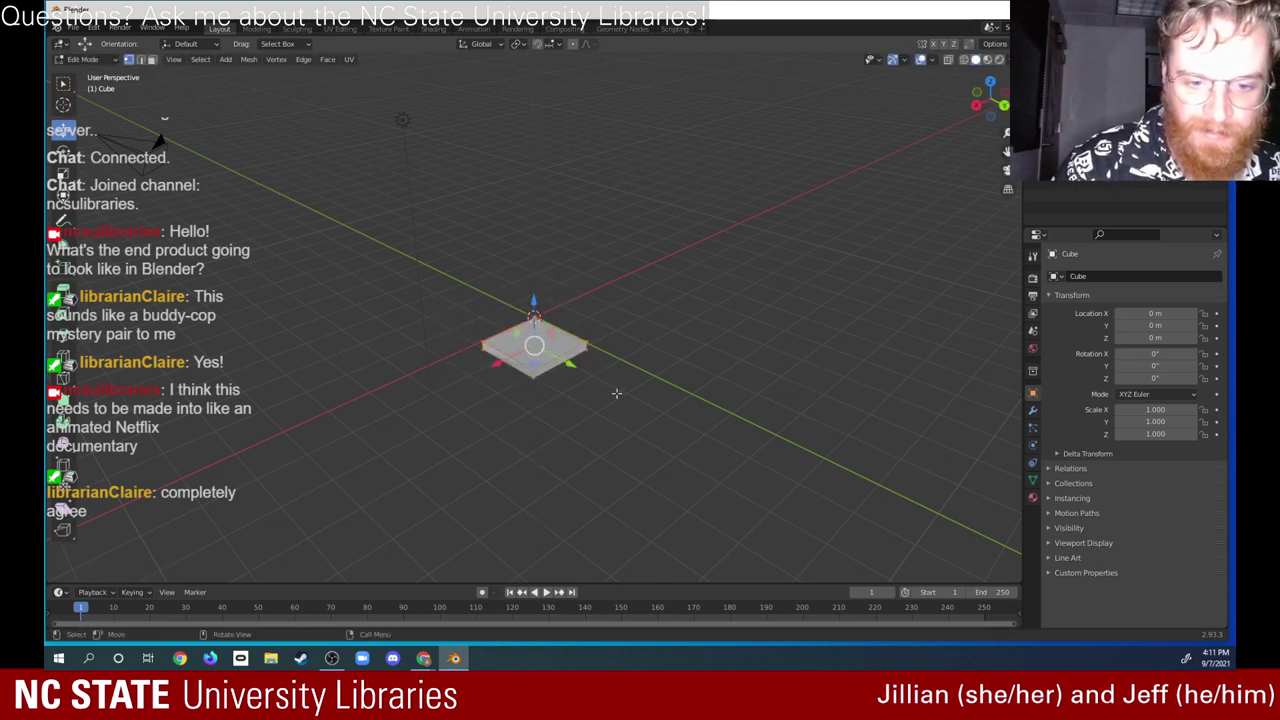
key("g")
key("z")
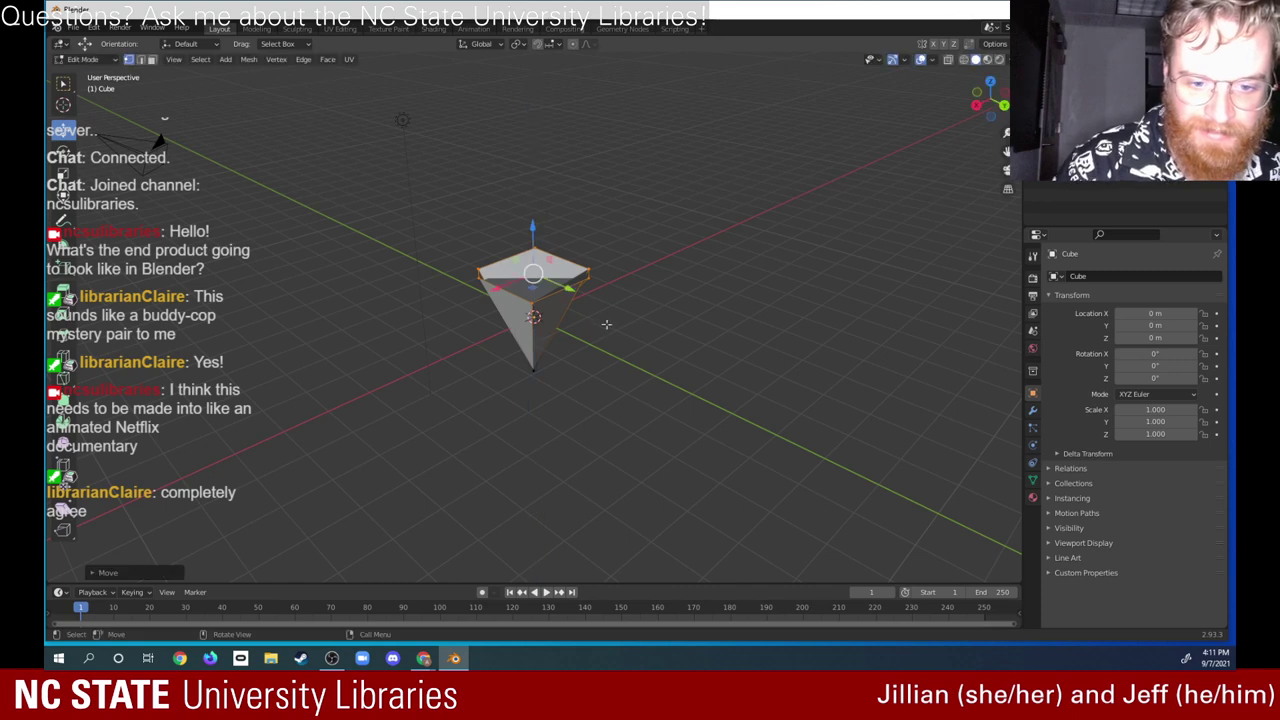
left_click(603, 325)
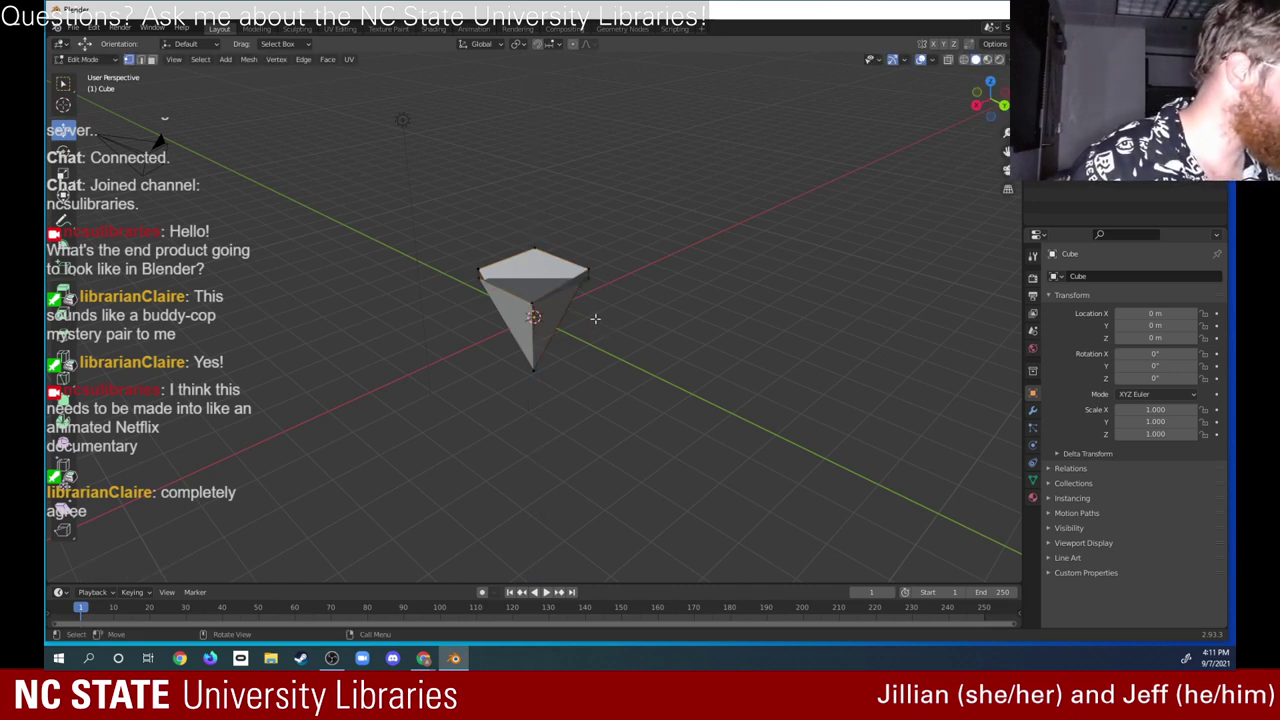
key("ctrl+z")
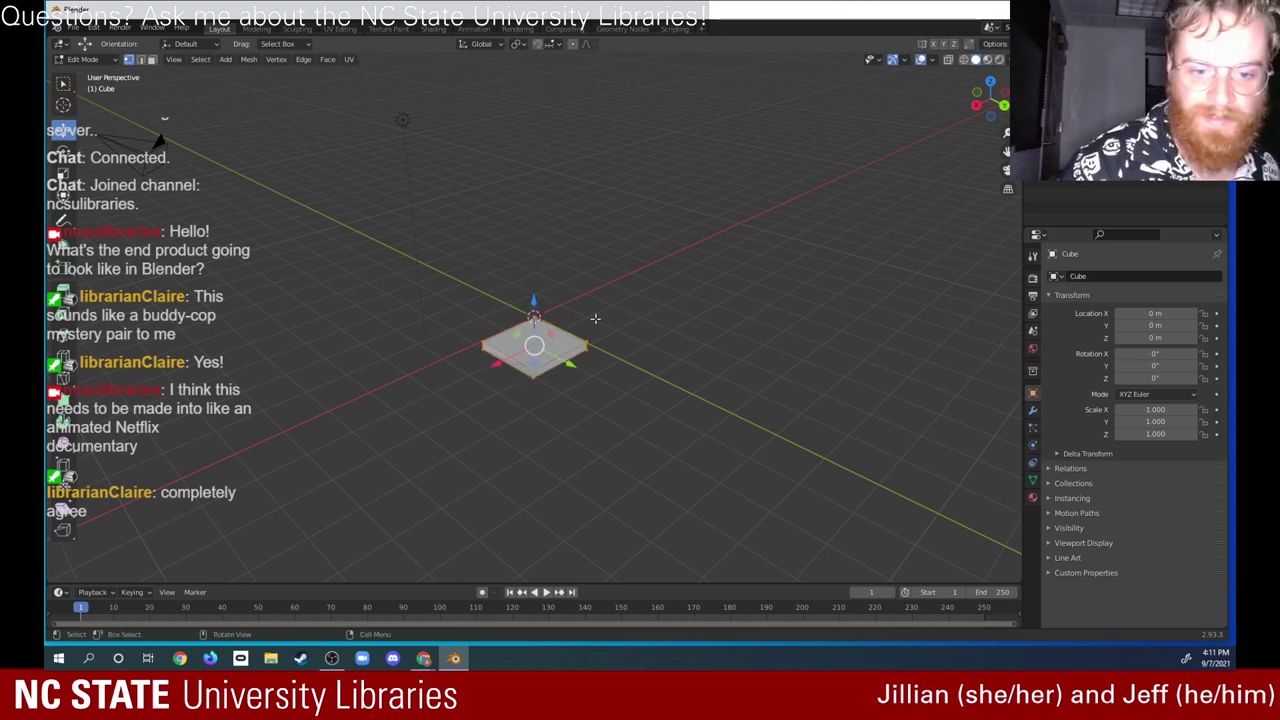
Step: Turn on X-ray, redo the flattening, and raise the thin slab above the origin
left_click(972, 60)
left_click_drag(423, 277, 642, 416)
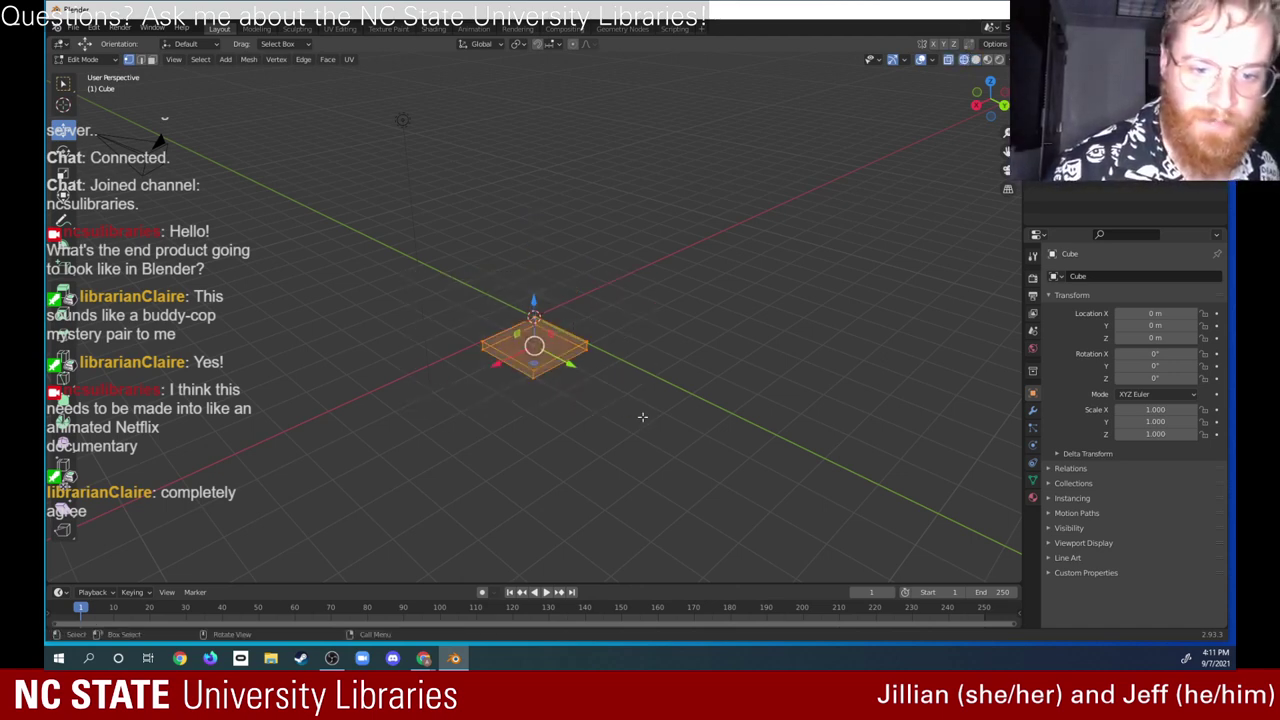
key("g")
key("z")
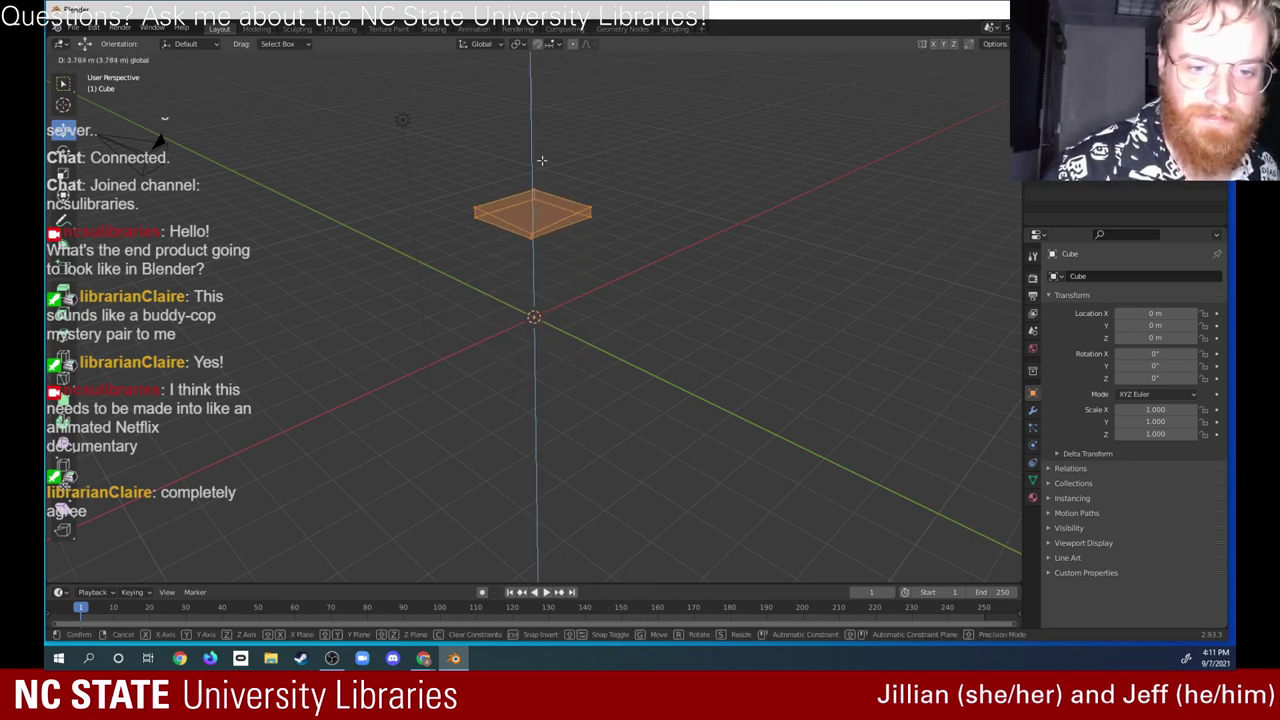
left_click(541, 160)
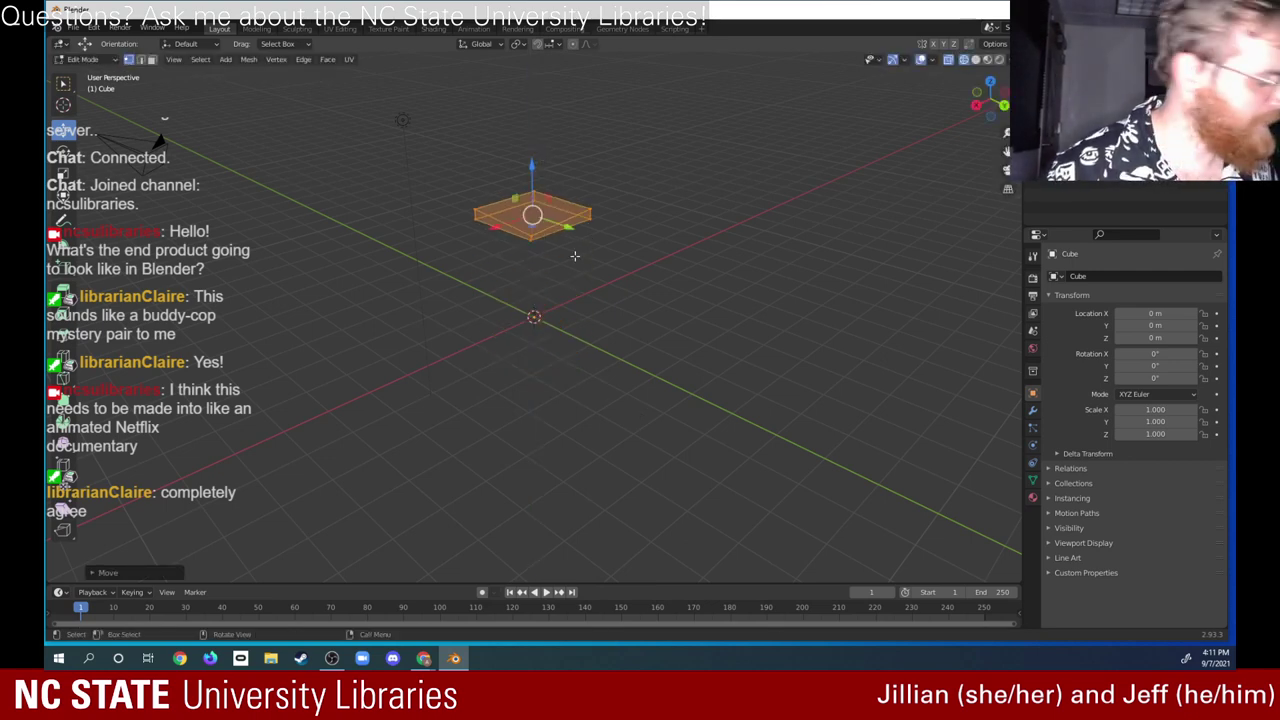
key("ctrl+z")
key("ctrl+z")
key("ctrl+z")
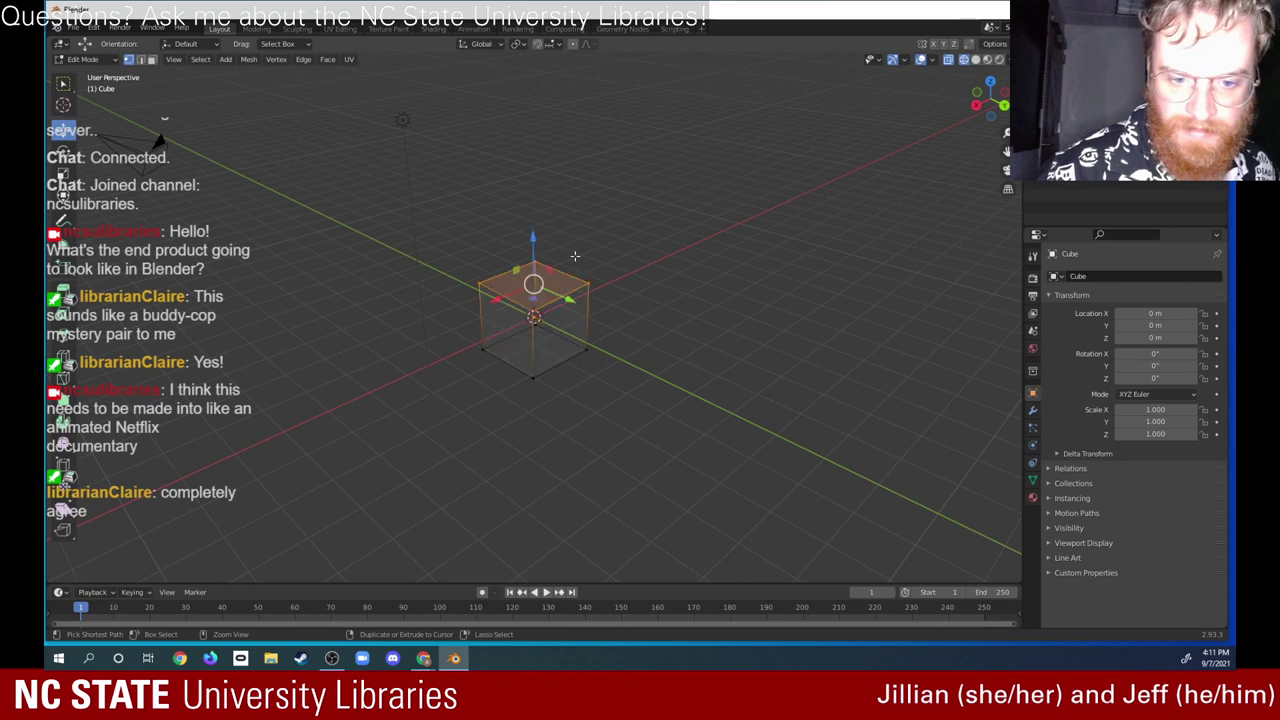
key("ctrl+shift+z")
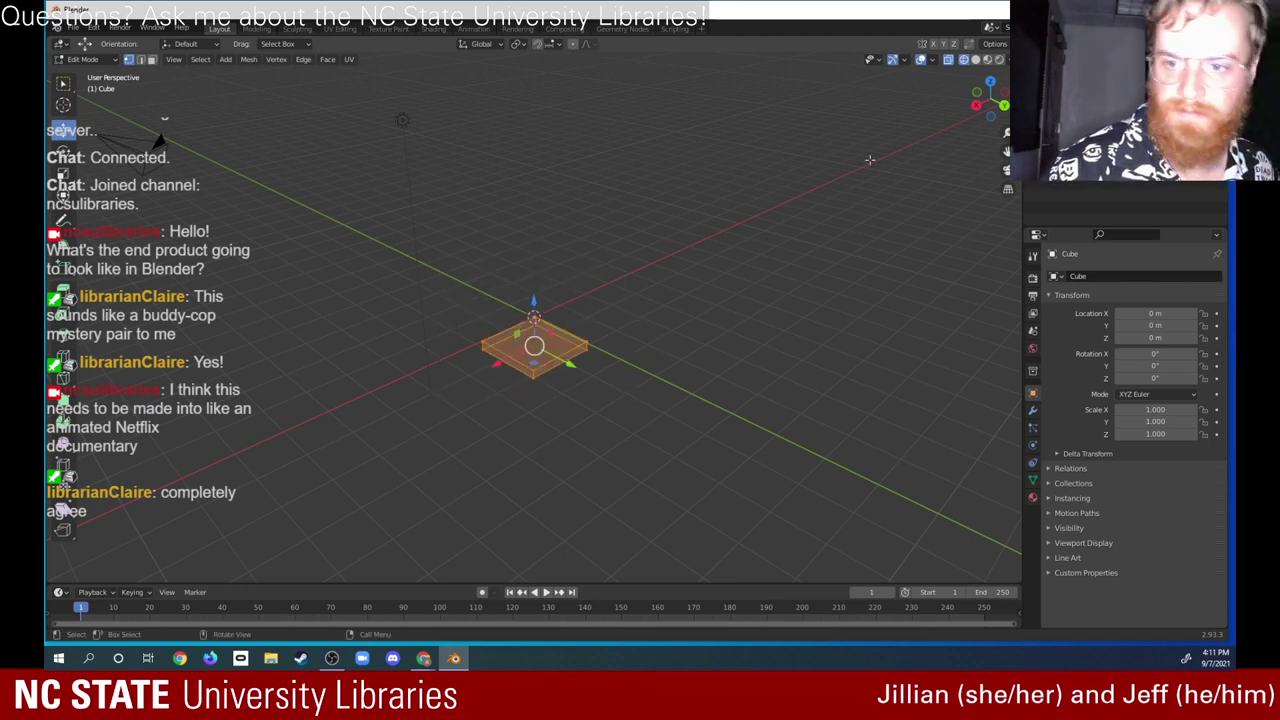
left_click_drag(538, 296, 537, 205)
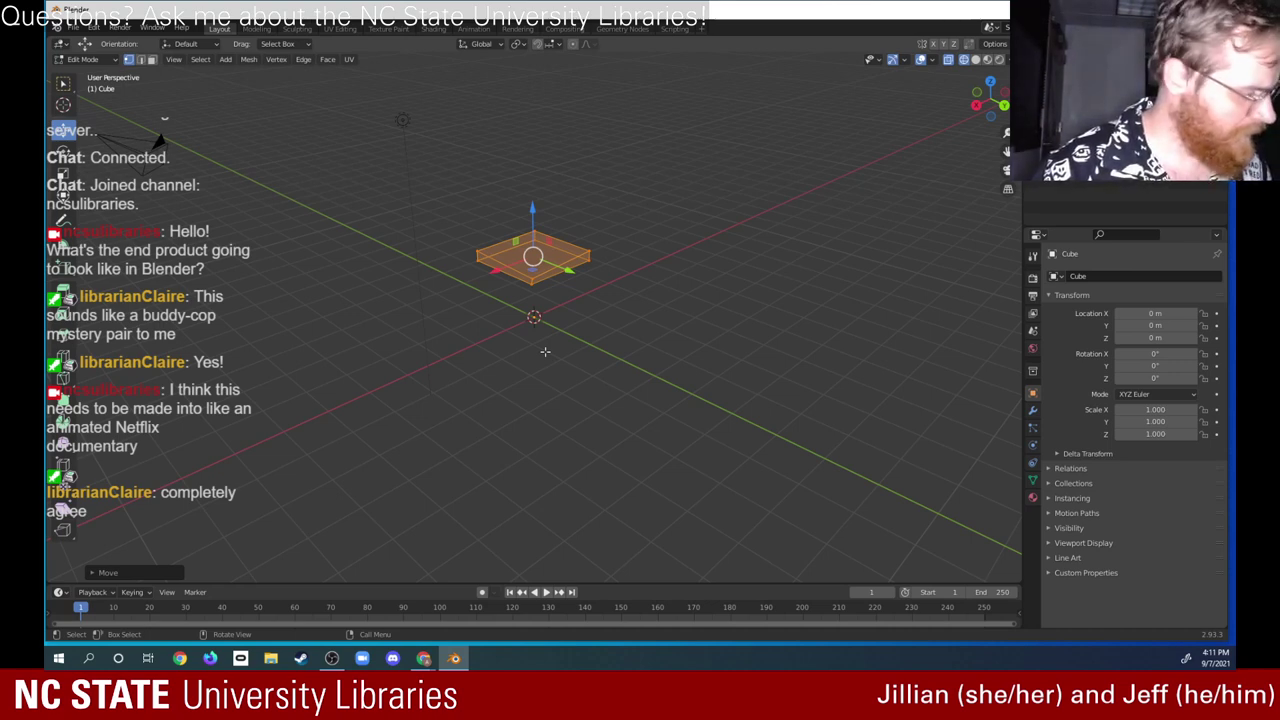
key("x")
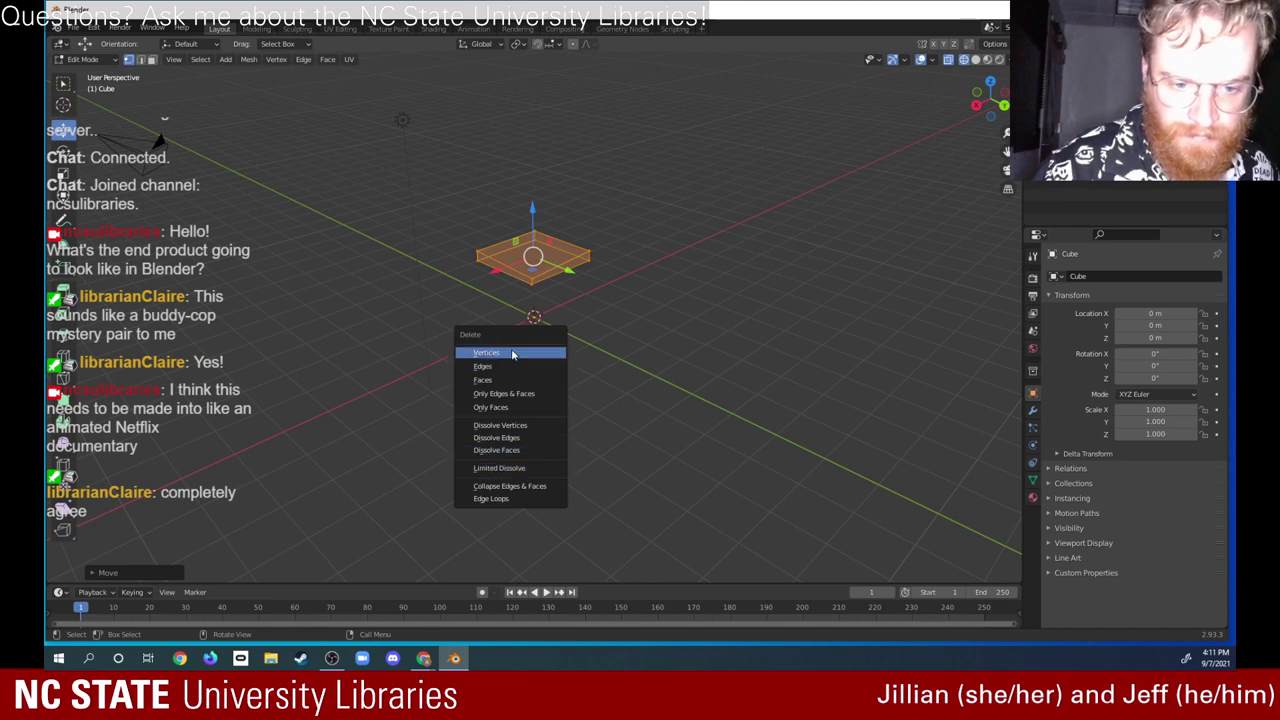
Step: Delete the old slab's vertices and add a new cube at the origin
left_click(512, 353)
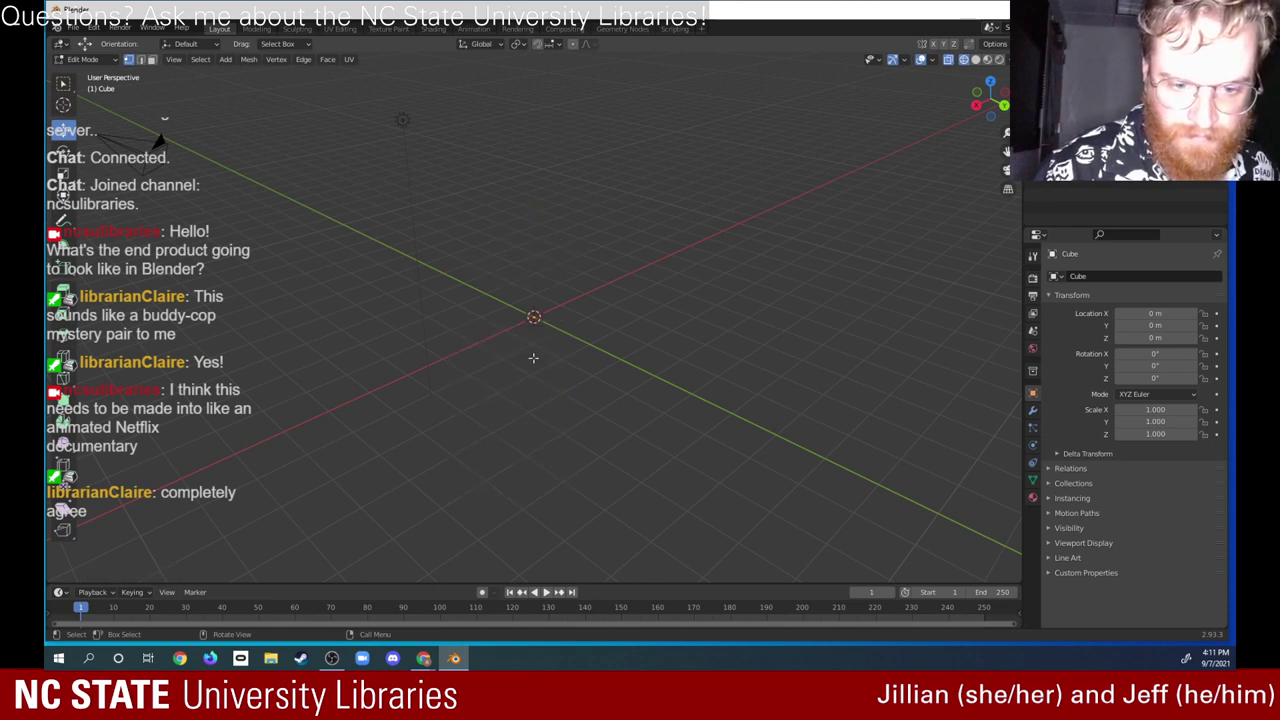
key("shift+a")
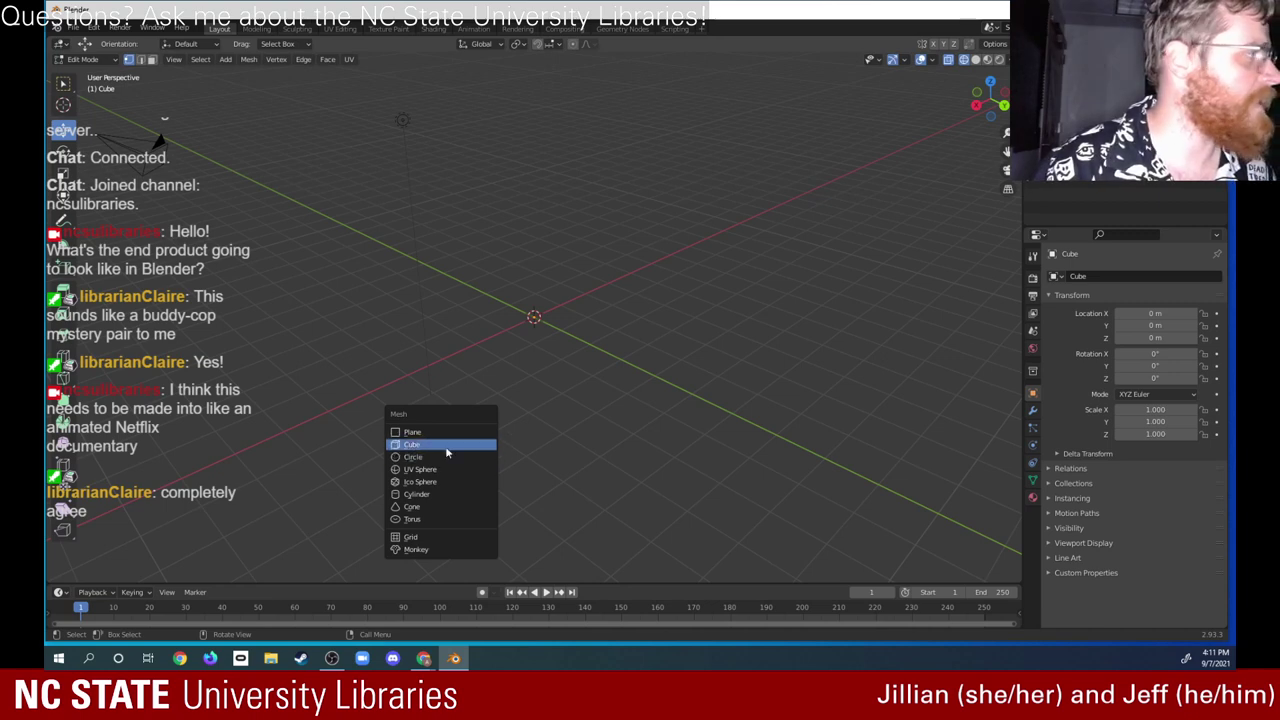
left_click(454, 445)
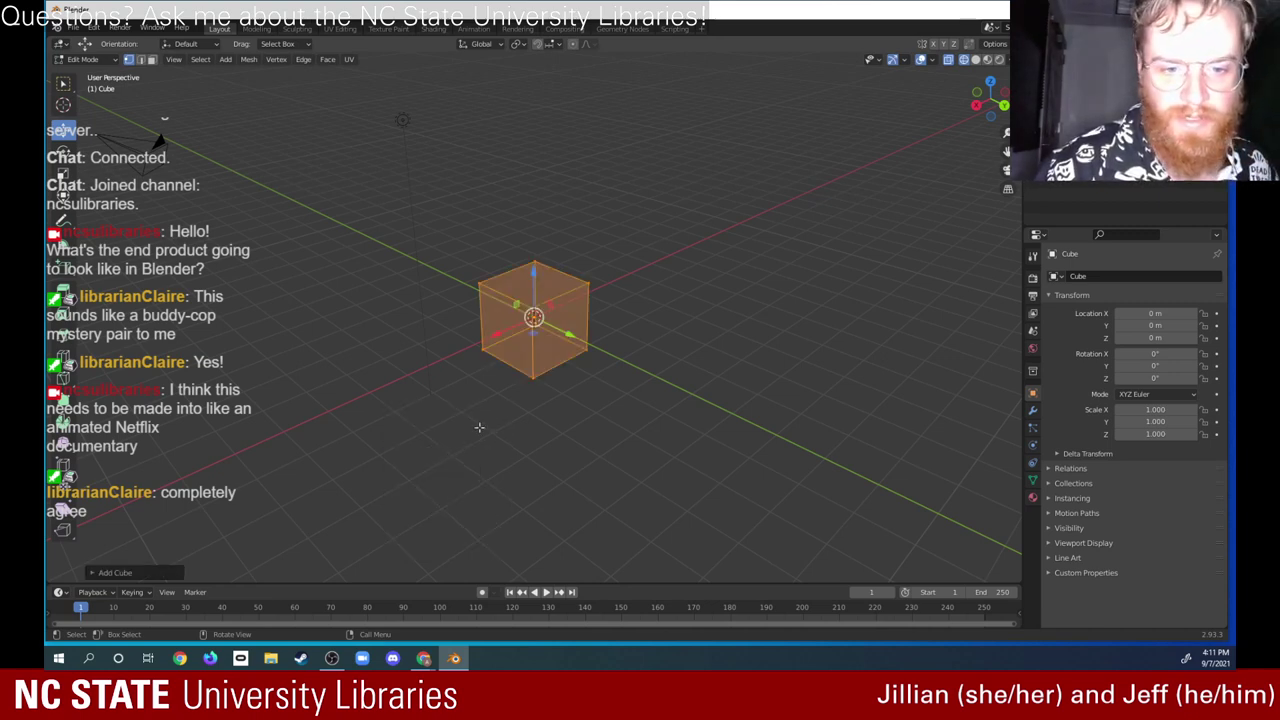
Step: Lower the new cube's top face about 1.55 m along Z into a thin plate
left_click(529, 394)
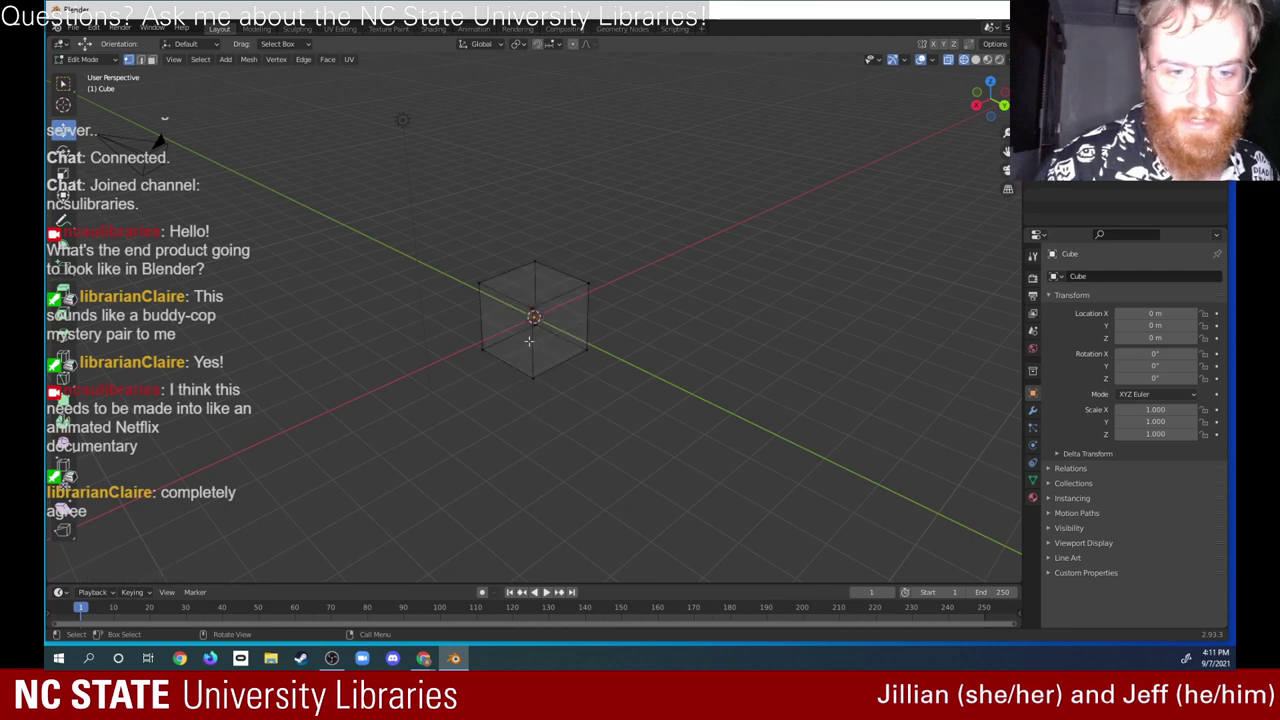
left_click_drag(445, 236, 598, 318)
left_click(530, 252)
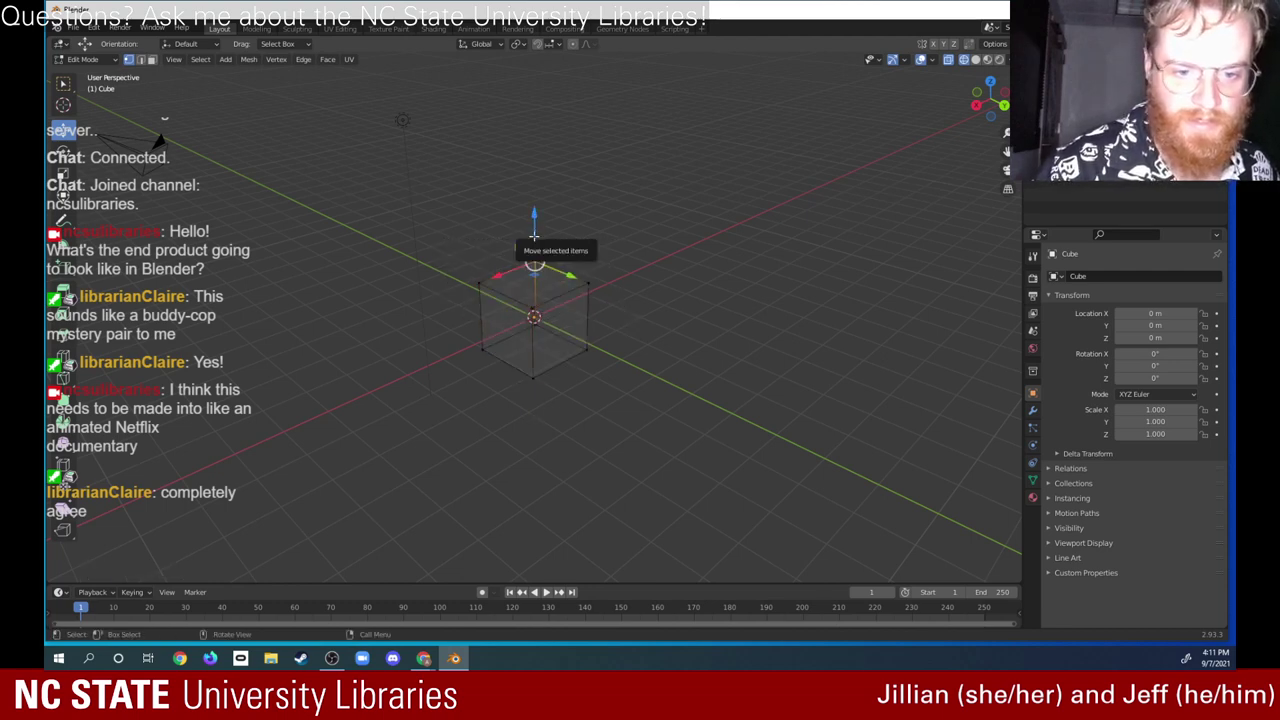
left_click_drag(432, 247, 591, 307)
key("g")
key("z")
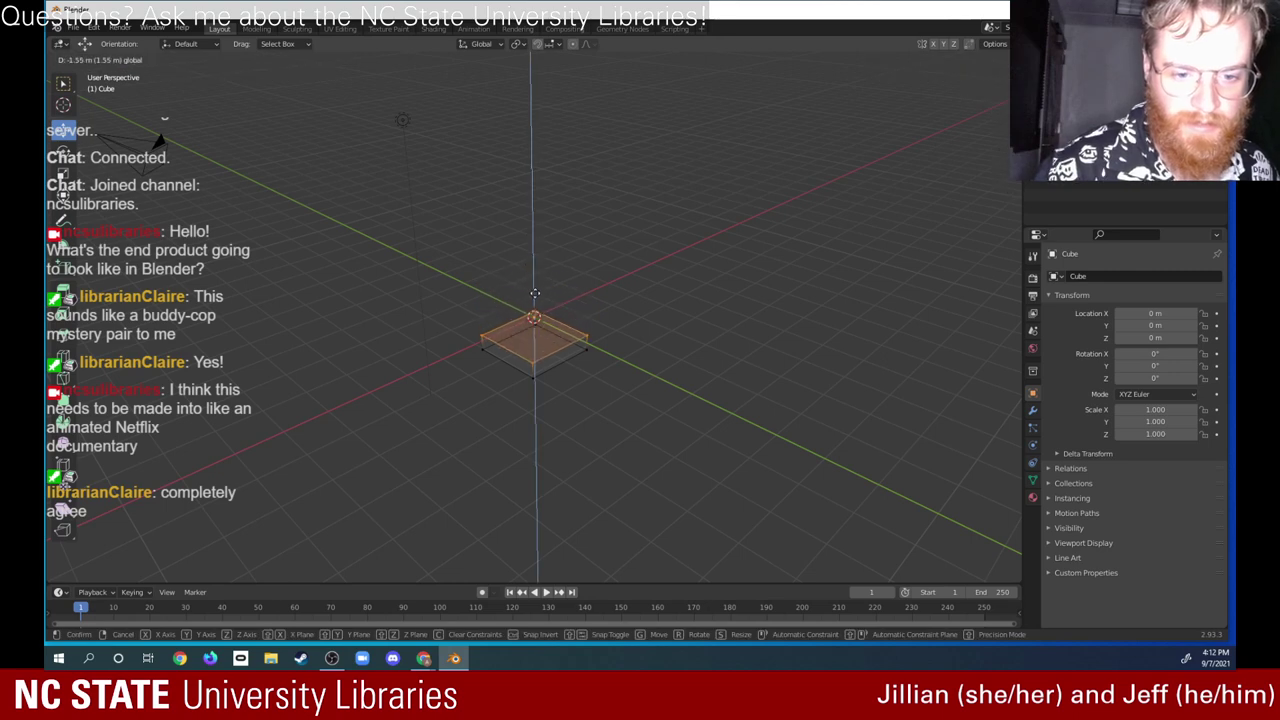
left_click(538, 301)
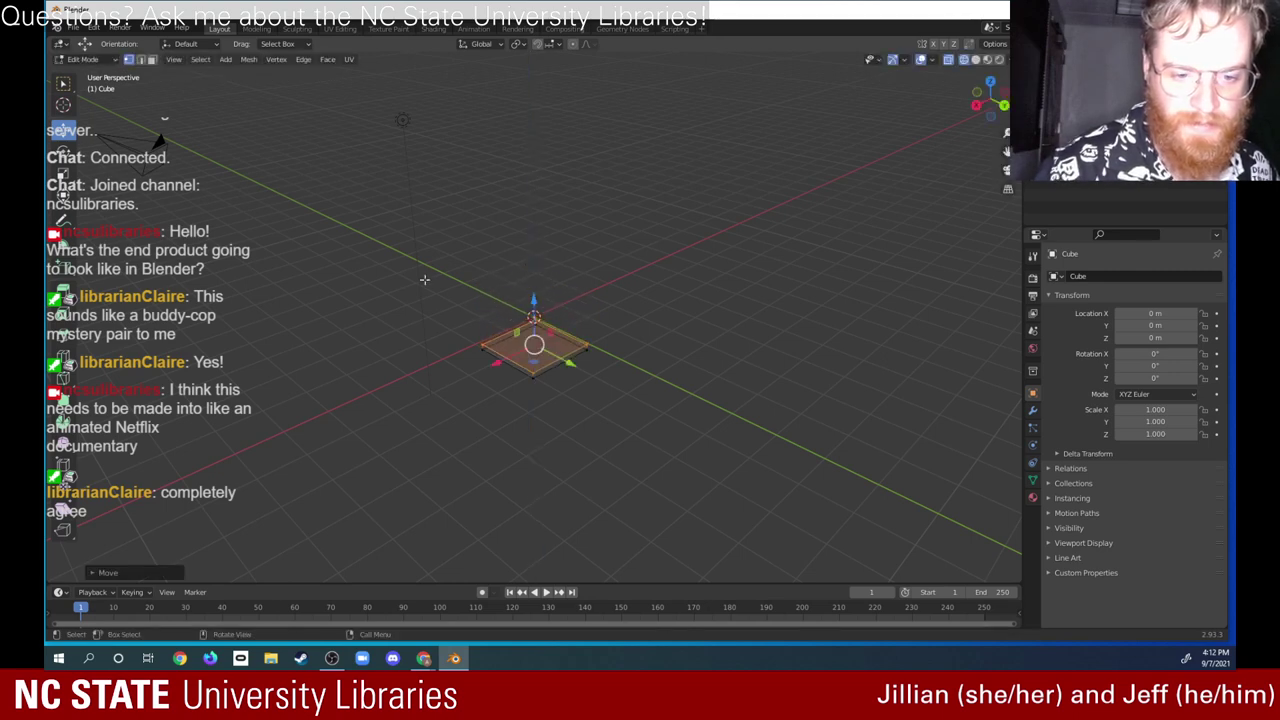
Step: Select the whole plate and raise it roughly 3.1 m above the origin
left_click_drag(418, 277, 590, 364)
key("g")
key("z")
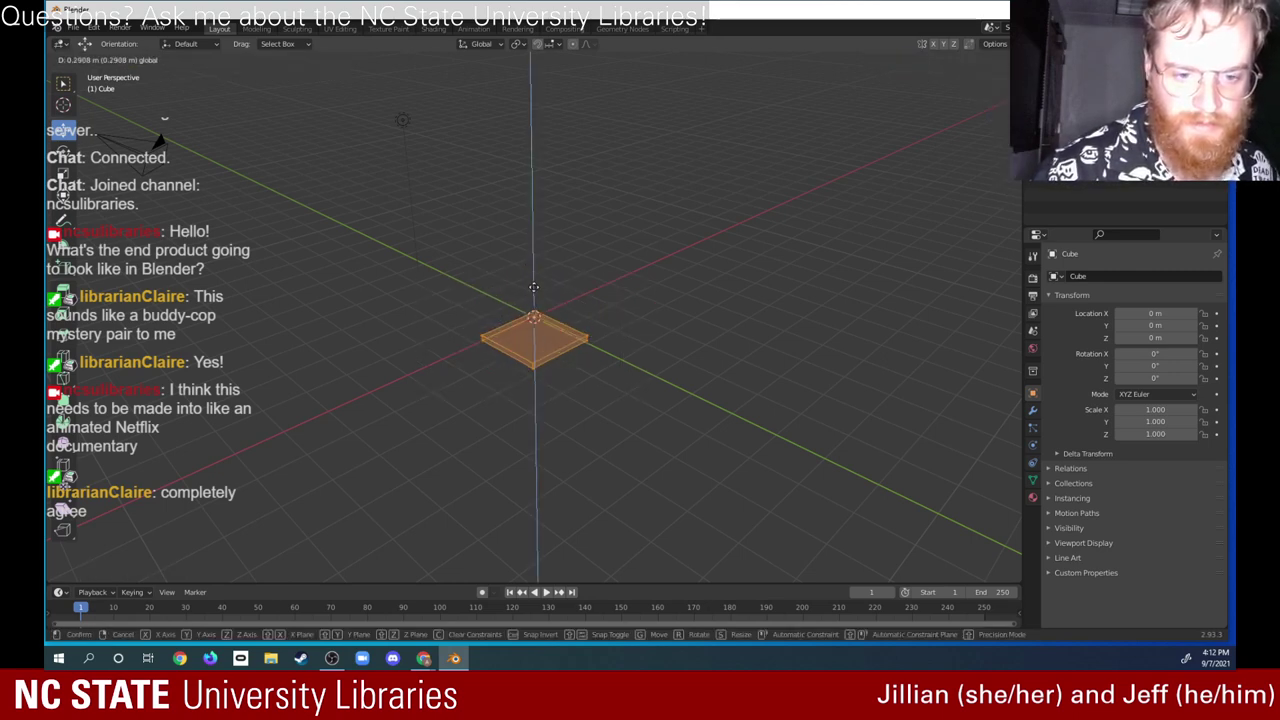
left_click(538, 189)
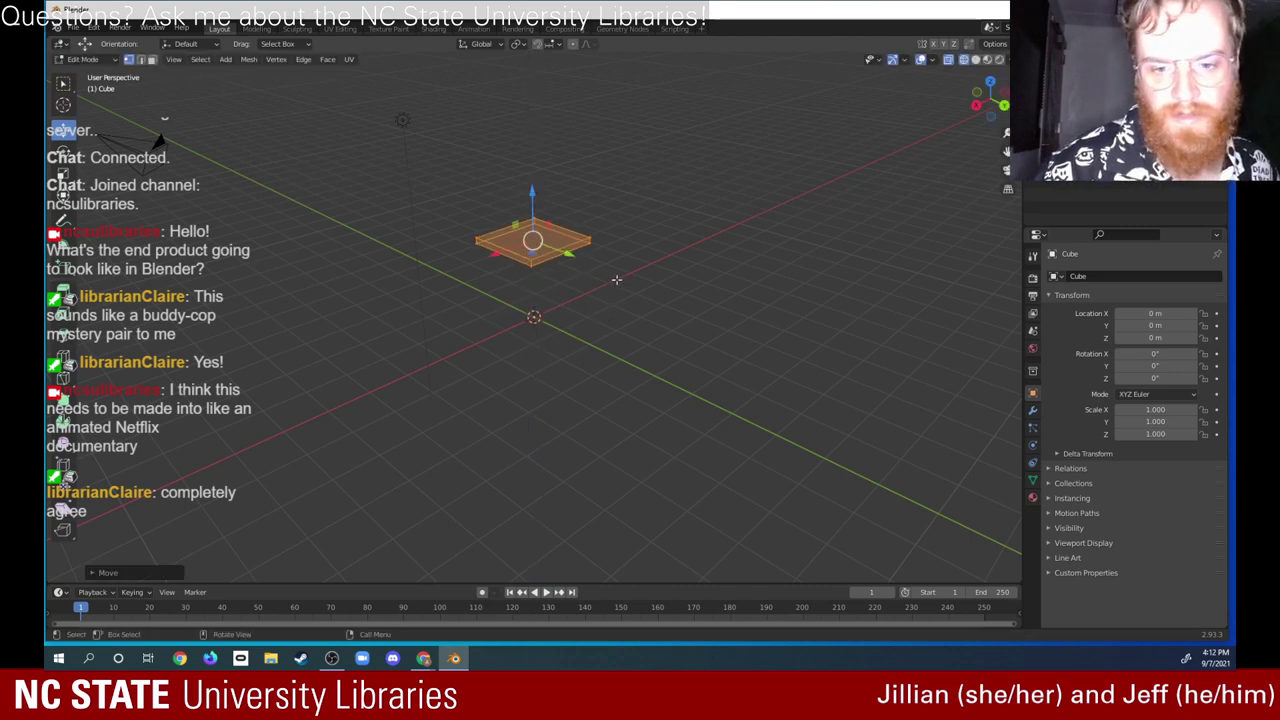
Step: Box-select all of the plate's vertices and switch to Top Orthographic view
middle_click_drag(616, 279, 545, 285)
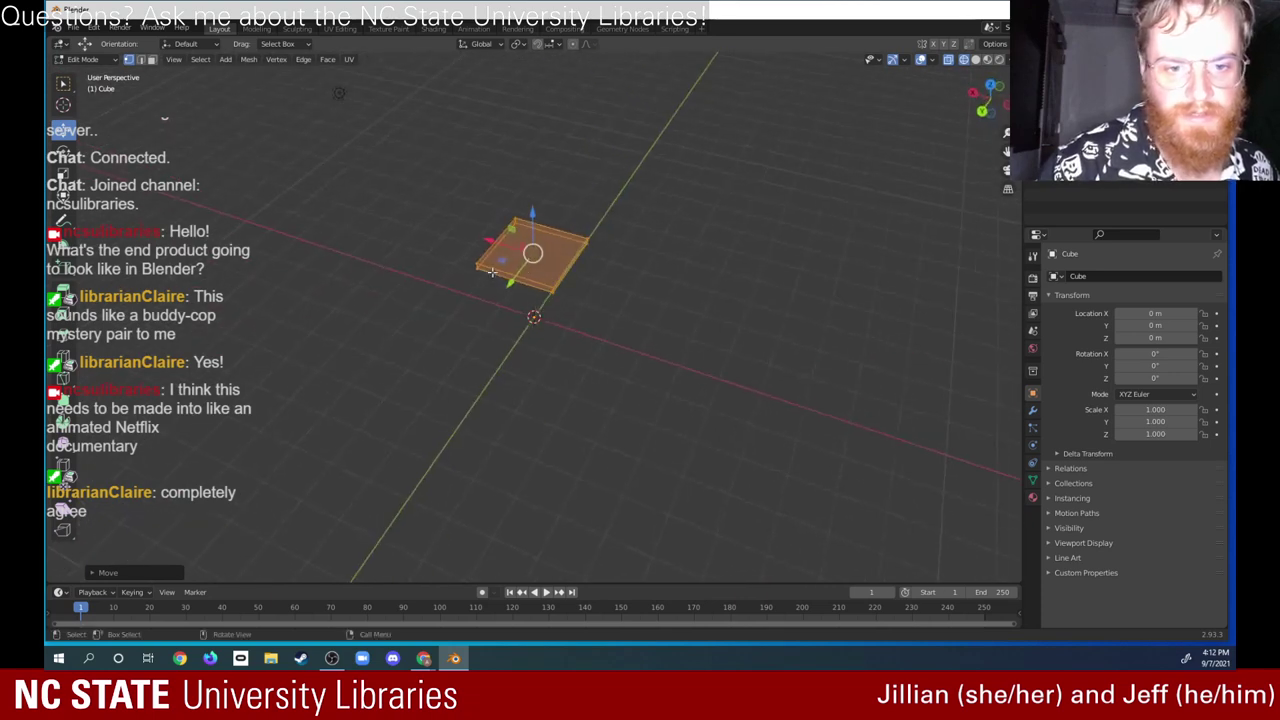
left_click(558, 261)
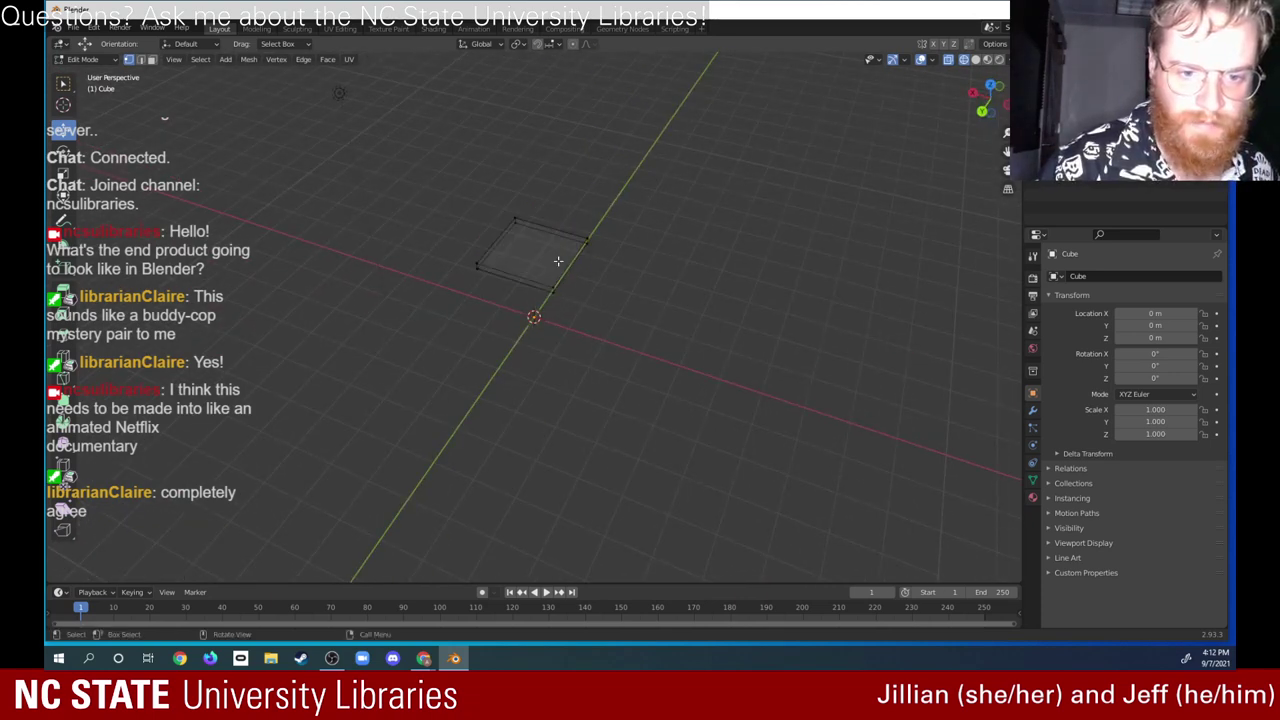
left_click(565, 257)
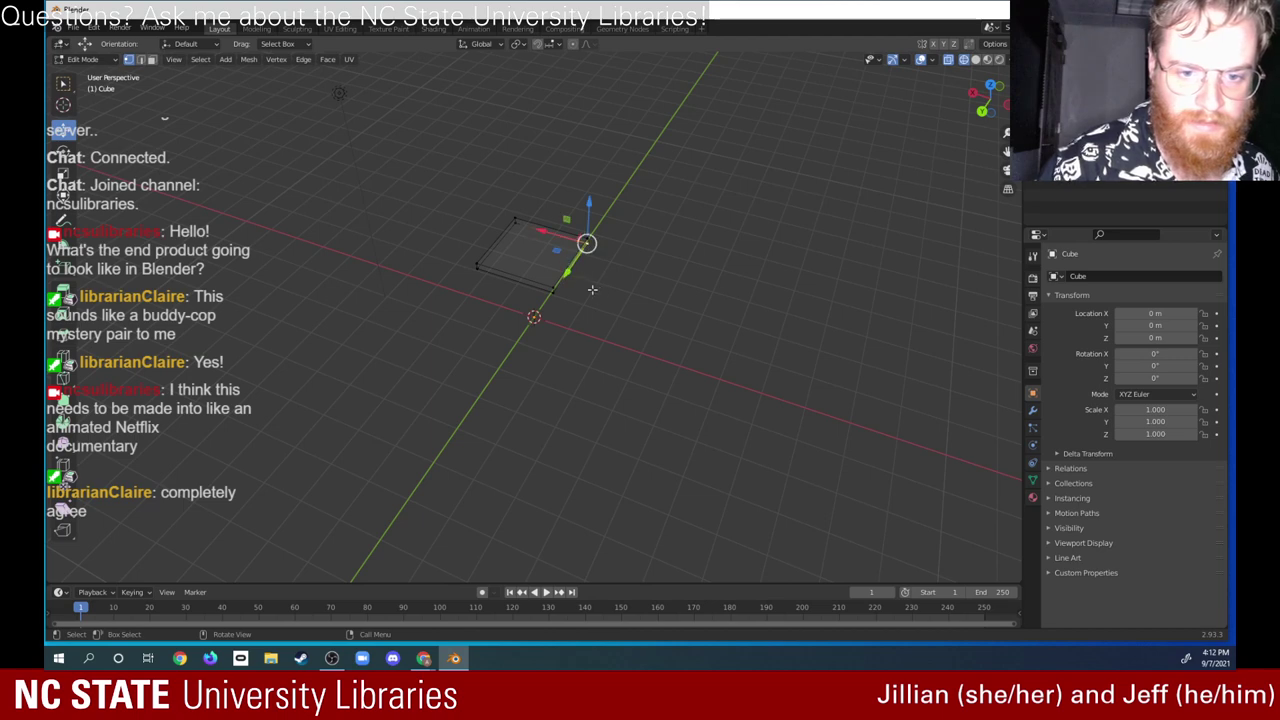
left_click(552, 290)
left_click_drag(613, 331, 466, 196)
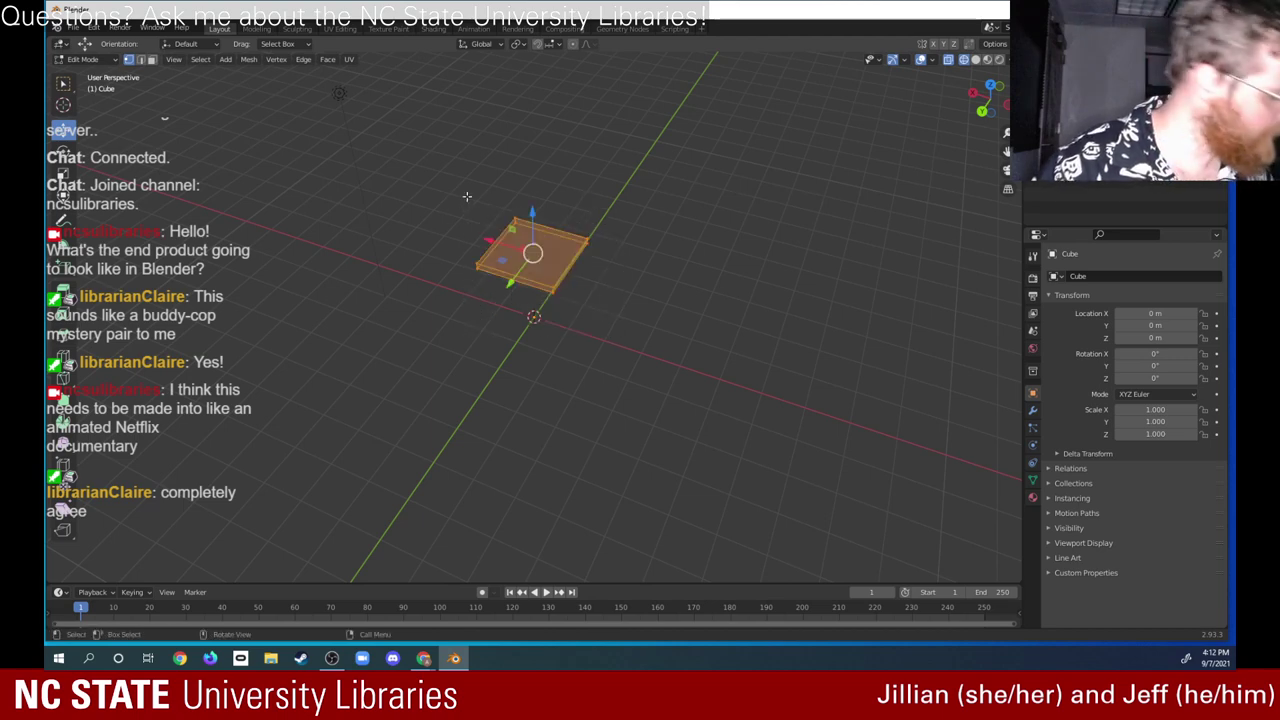
left_click(569, 262)
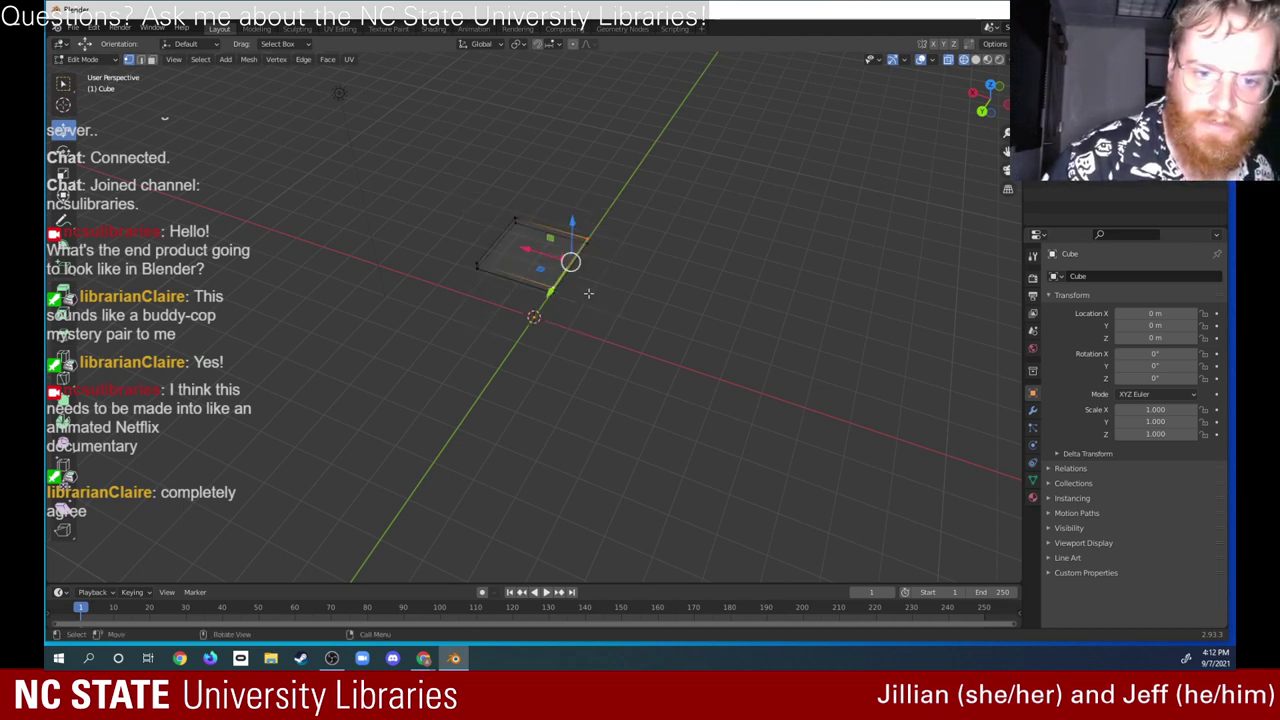
left_click_drag(628, 304, 462, 205)
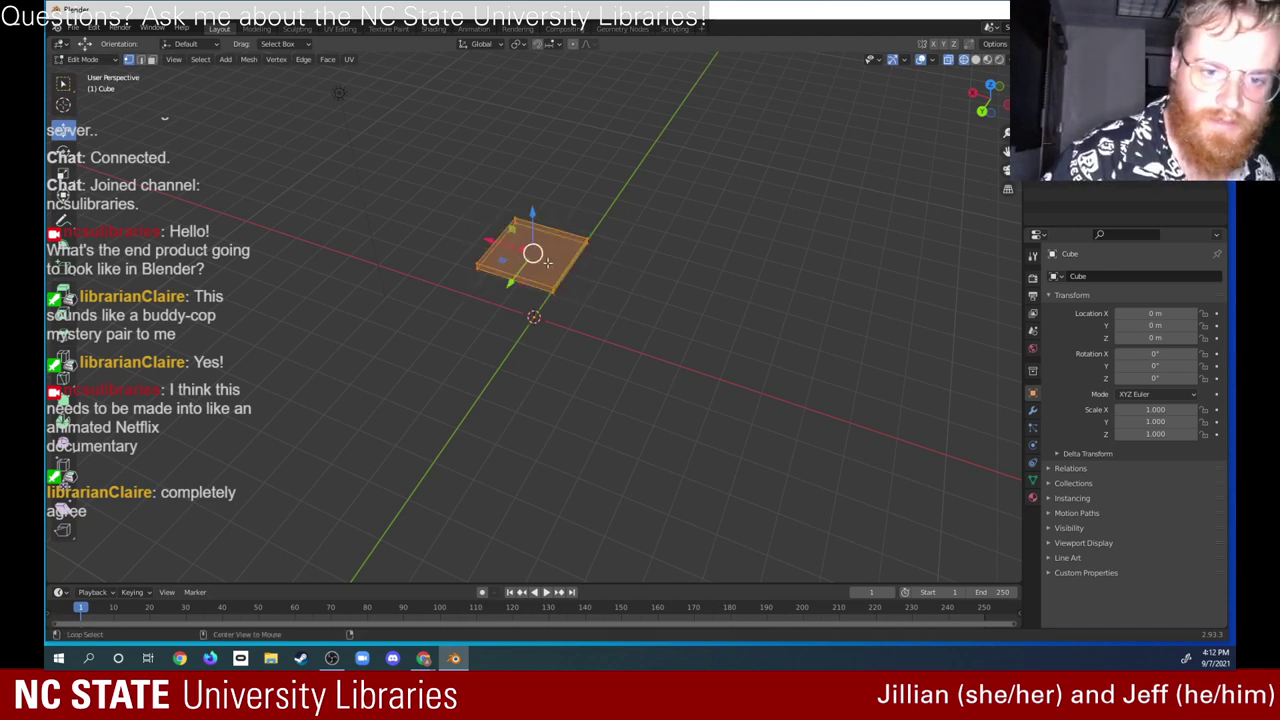
left_click(569, 262)
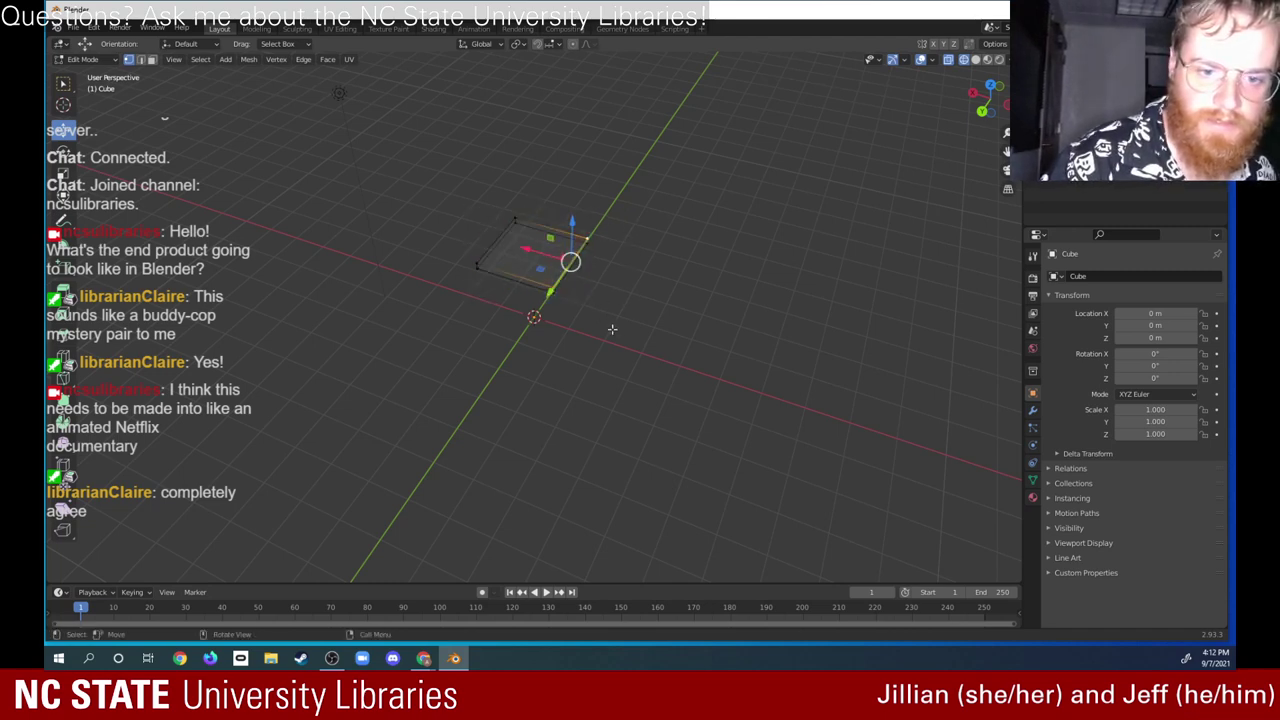
left_click_drag(612, 329, 457, 201)
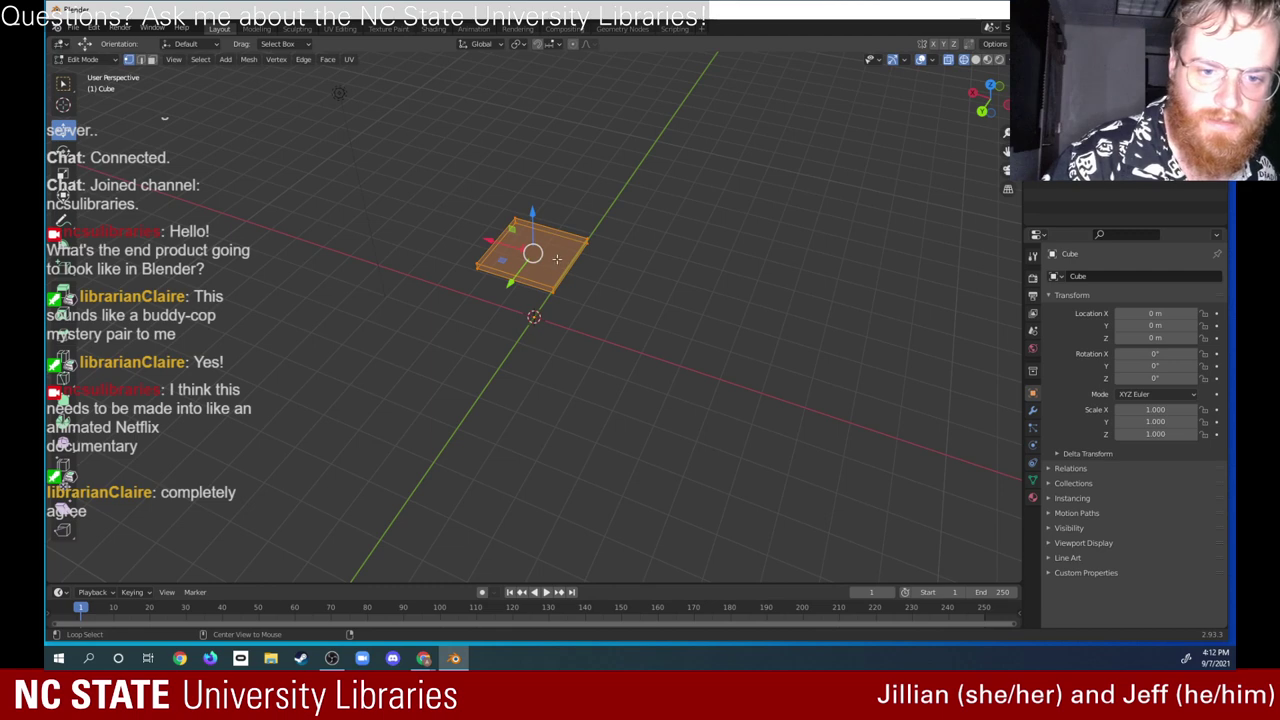
middle_click_drag(555, 270, 502, 330, "alt")
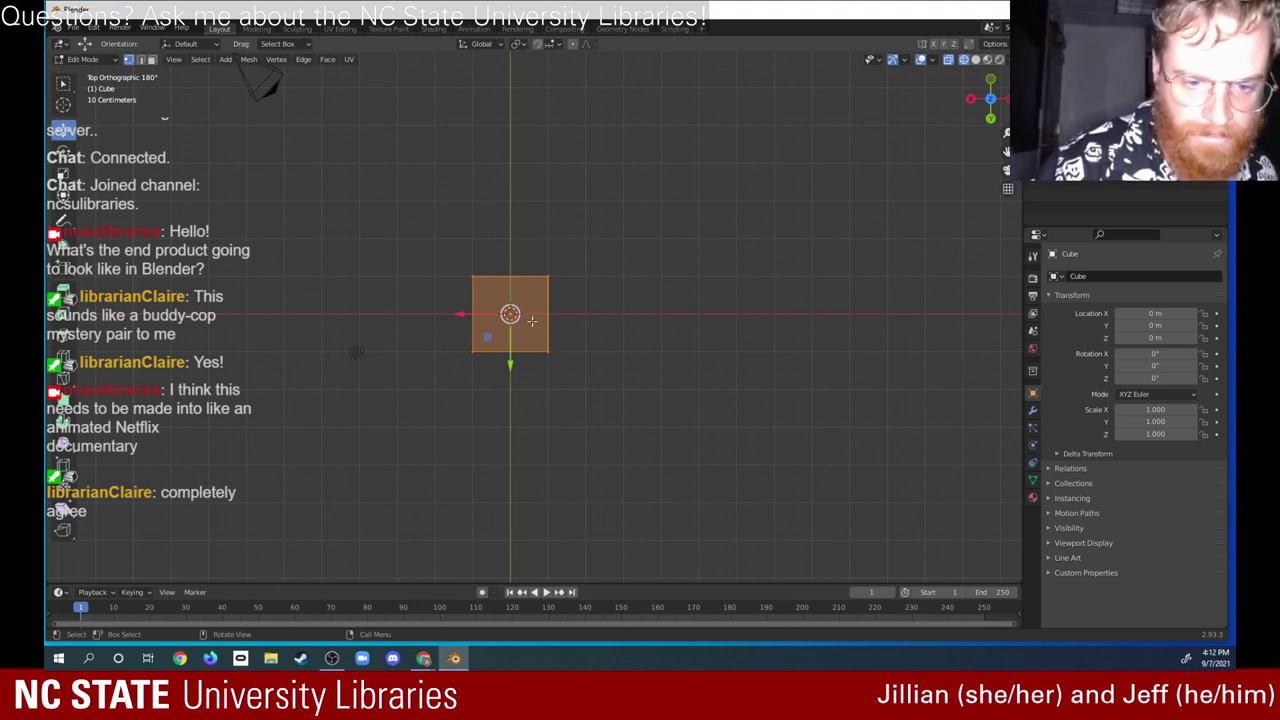
key("b")
left_click(546, 277)
left_click_drag(614, 391, 436, 217)
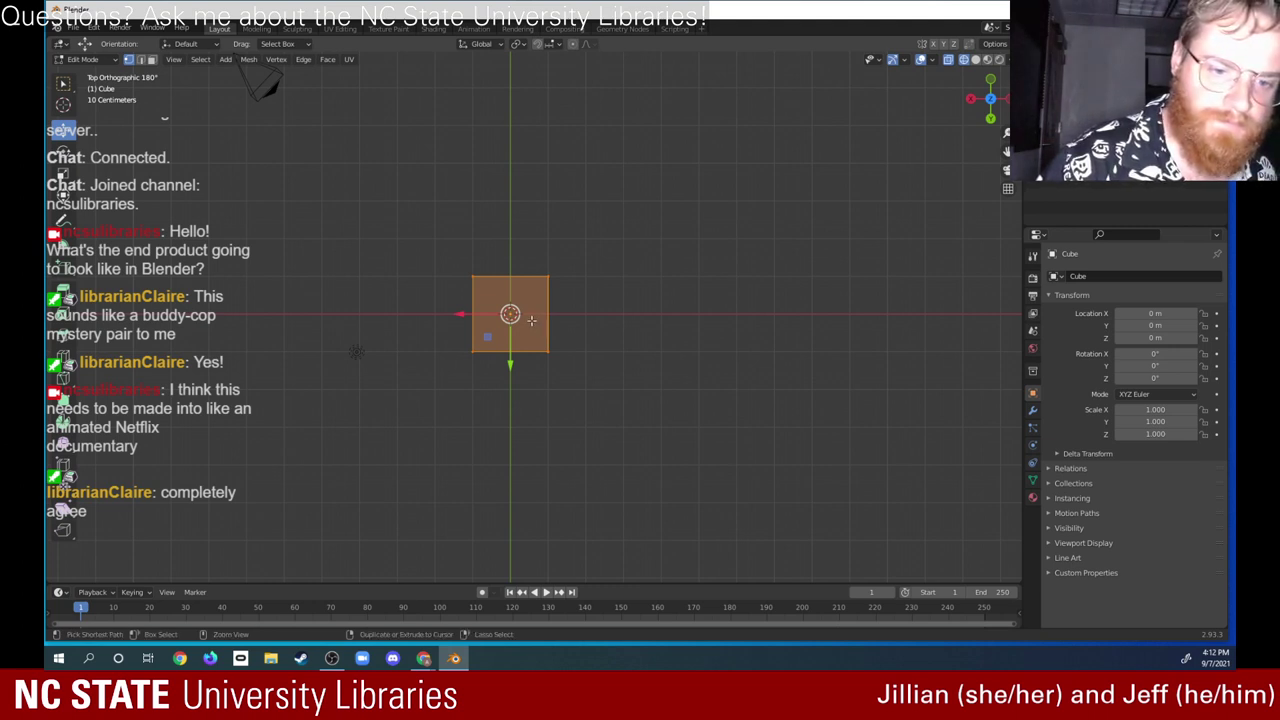
scroll(532, 334, "down", 2)
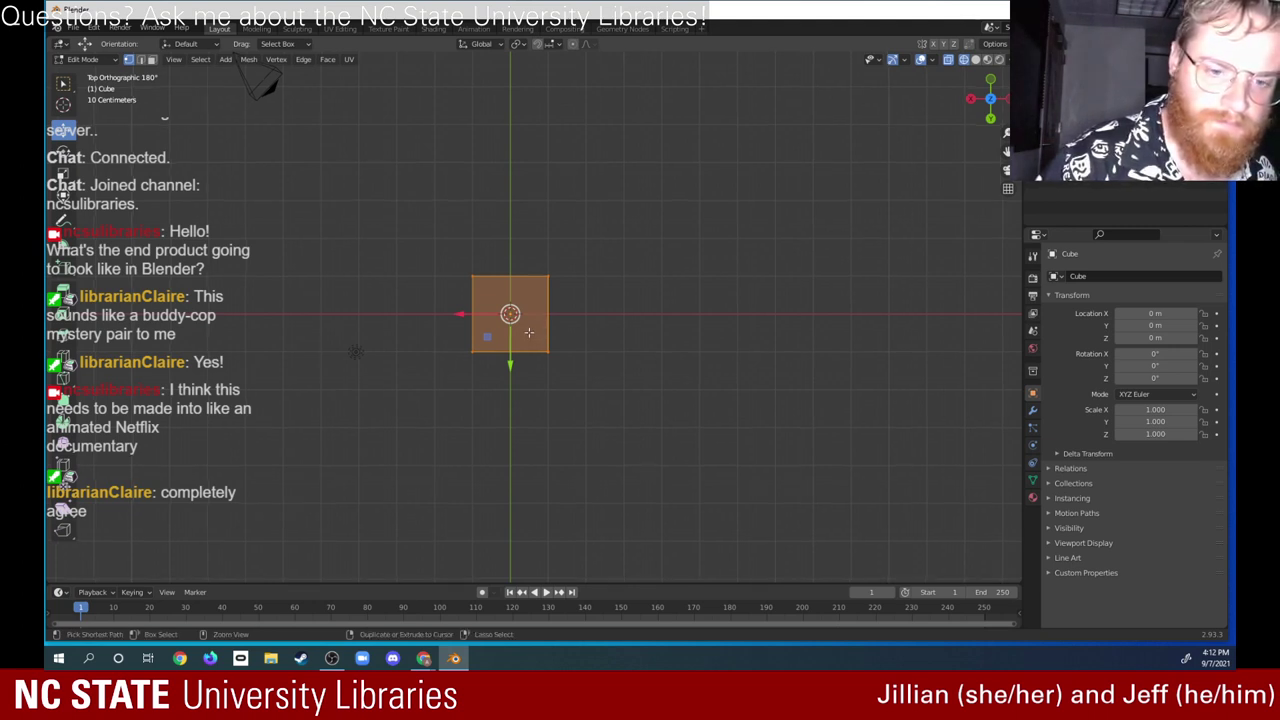
scroll(534, 340, "down", 2)
scroll(527, 218, "up", 10)
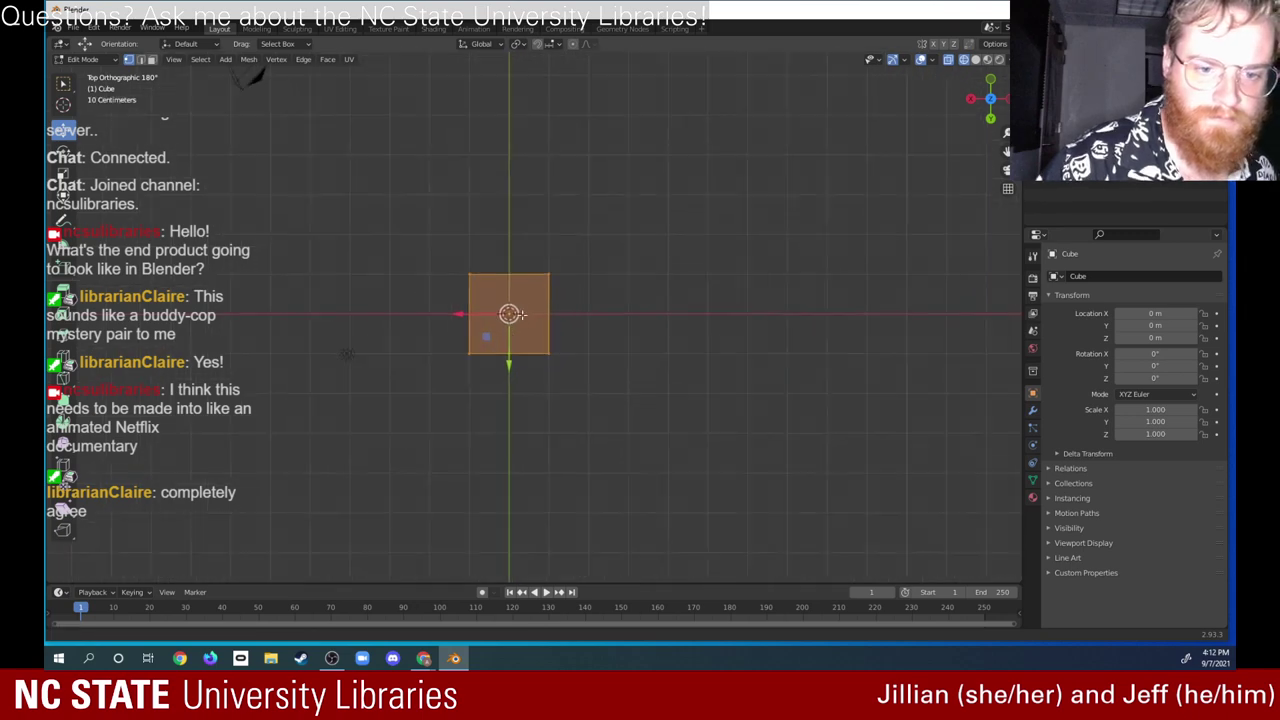
scroll(515, 255, "down", 2)
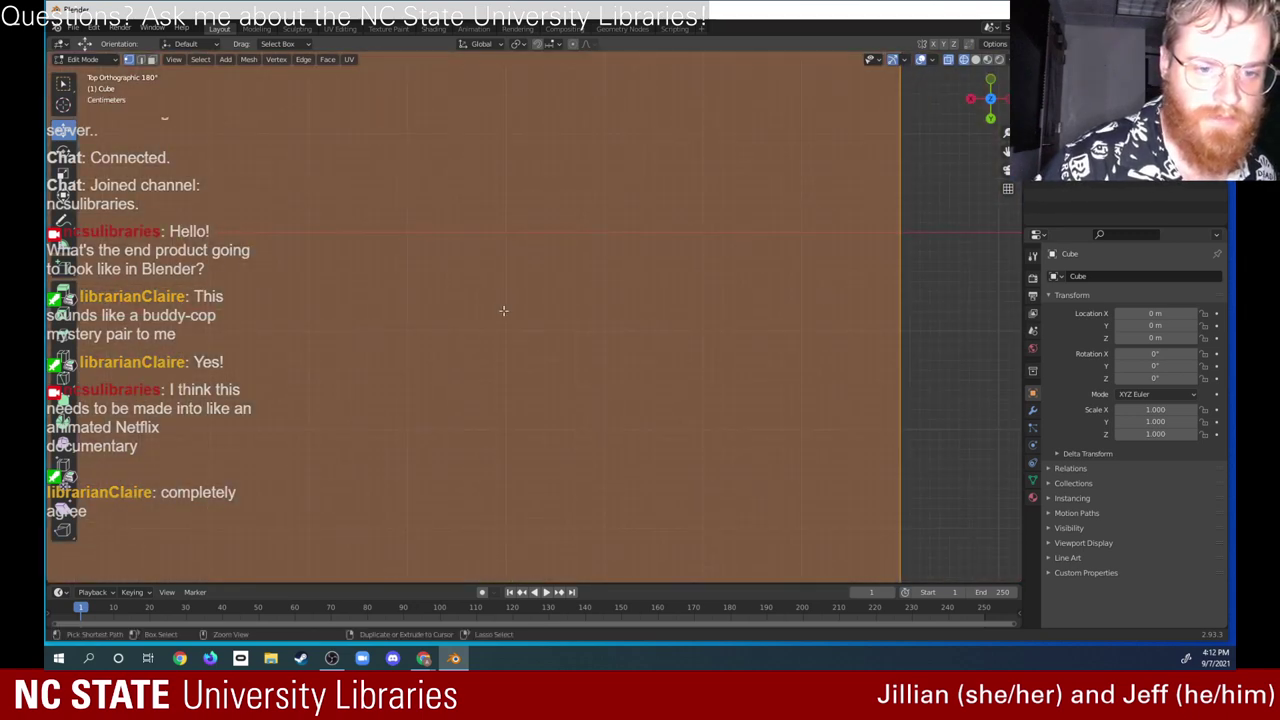
scroll(509, 397, "down", 4)
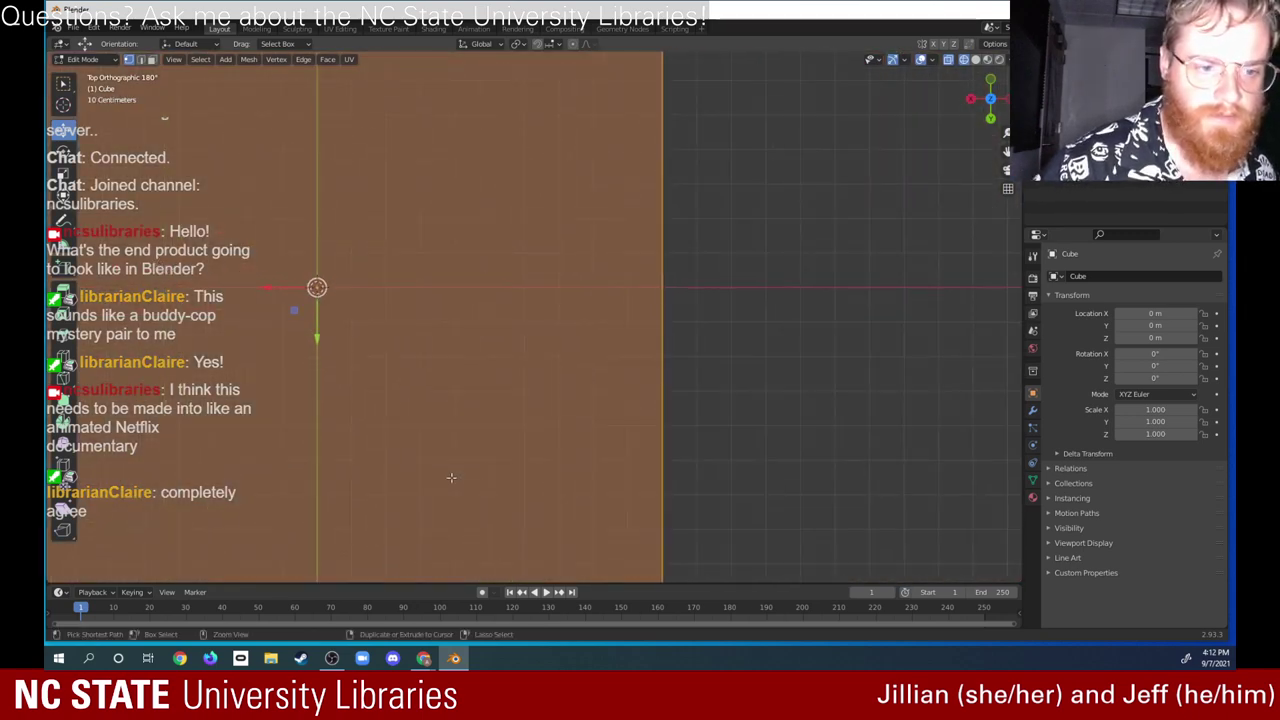
scroll(480, 392, "down", 2)
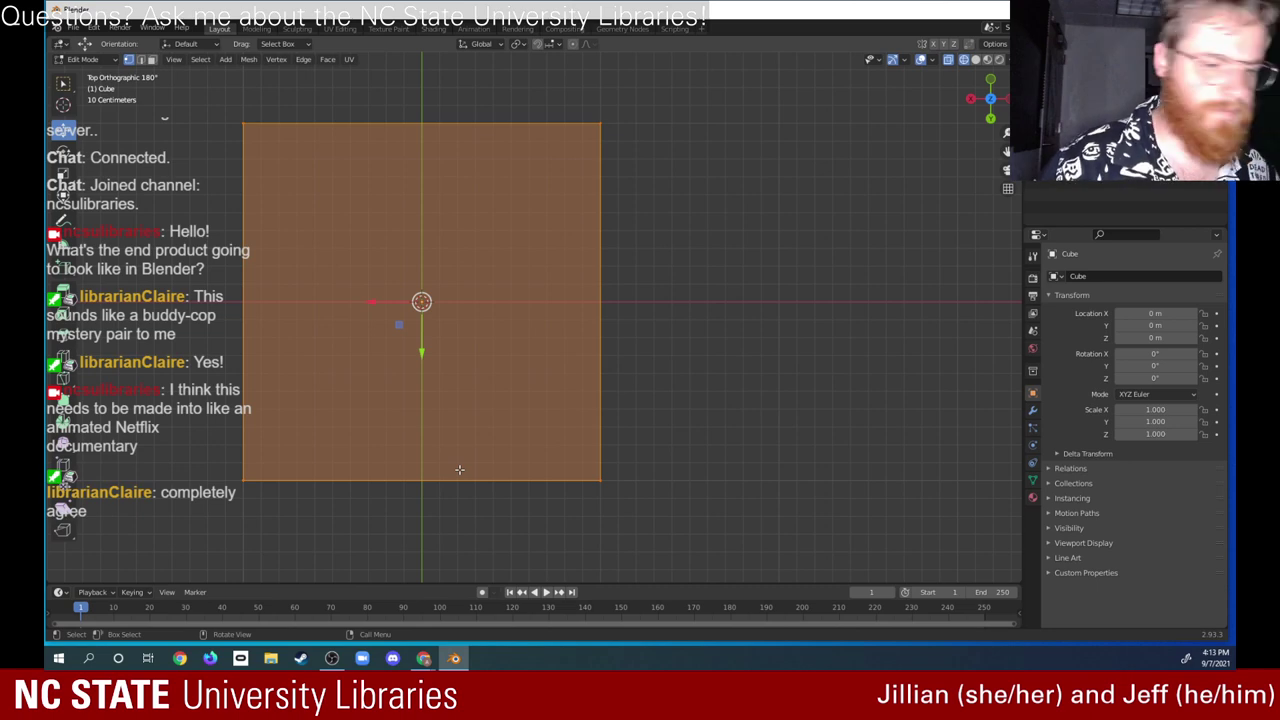
Step: Apply Subdivide twice to the selected plate, giving a 4×4 grid of faces
right_click(439, 210)
left_click(439, 207)
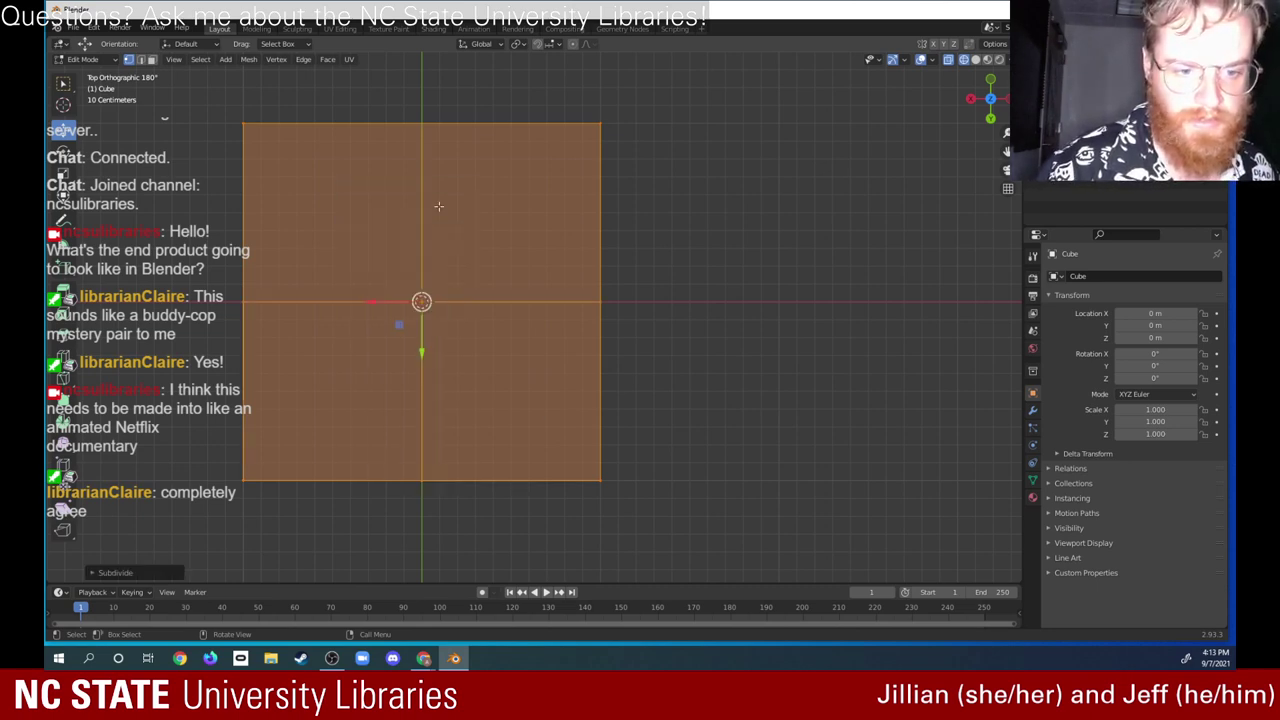
right_click(438, 206)
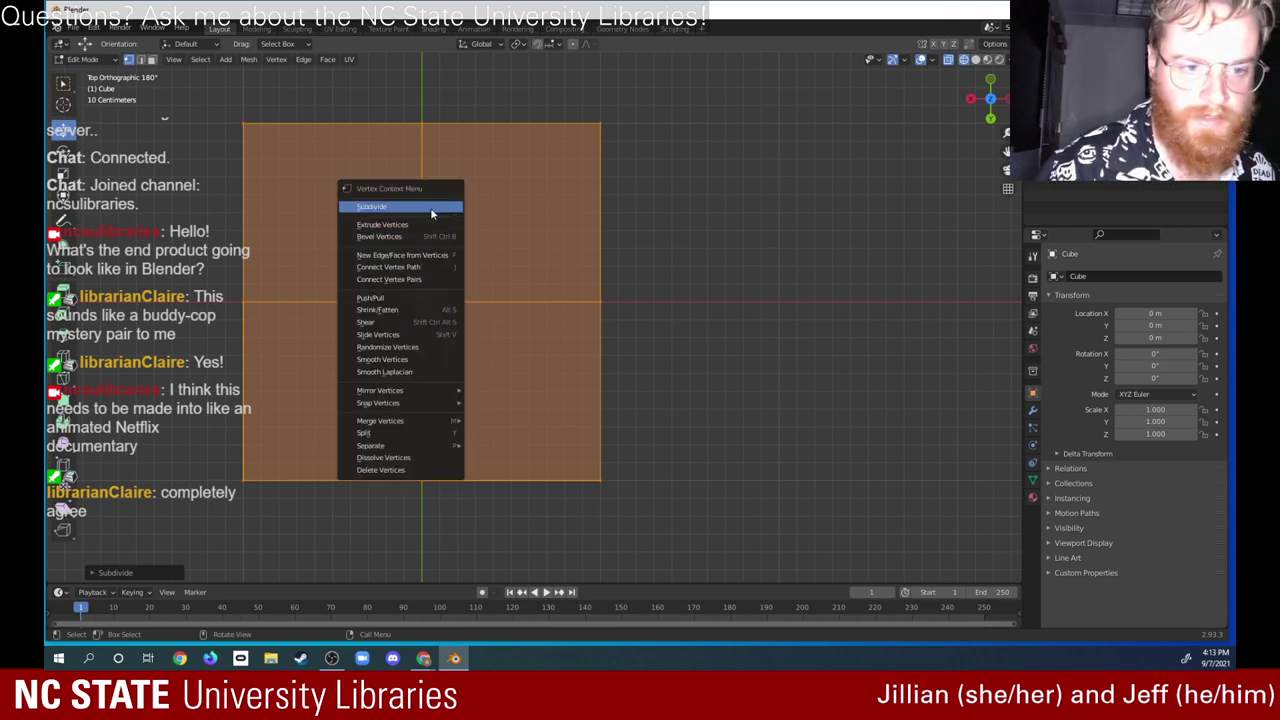
left_click(430, 207)
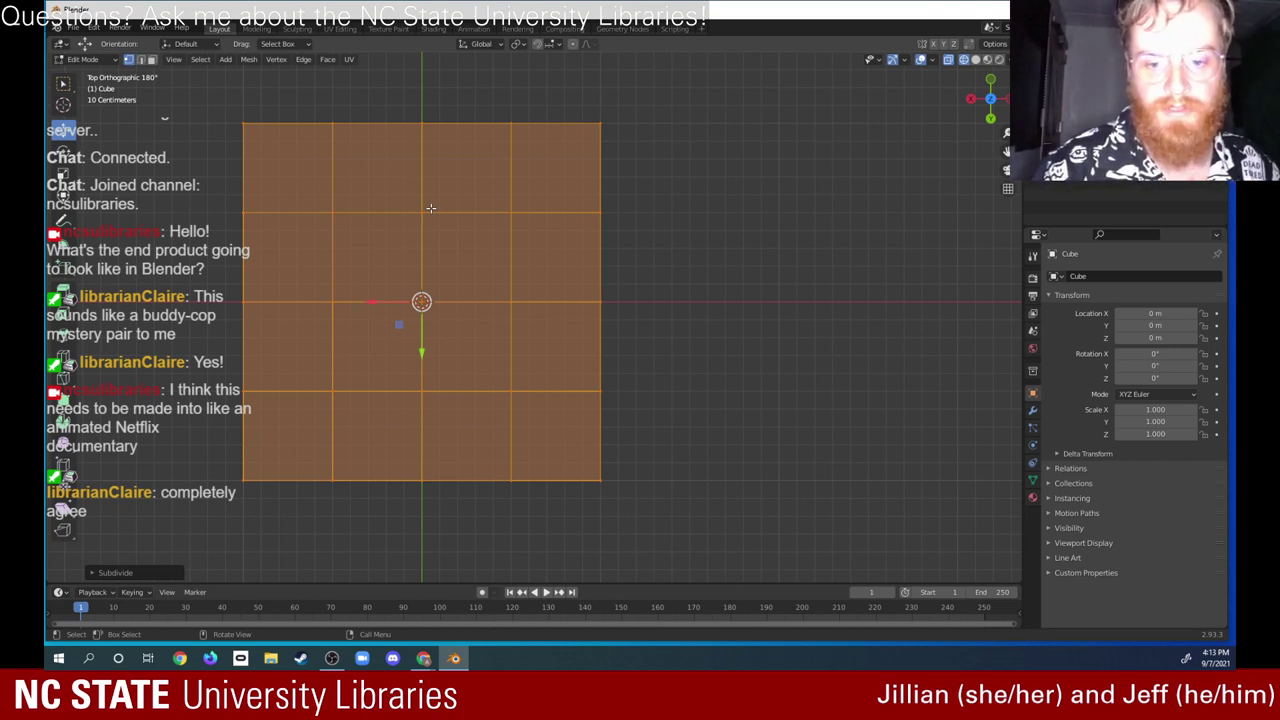
Step: In a perspective view, box-select the plate's front-right and front-left corner vertices
key("b")
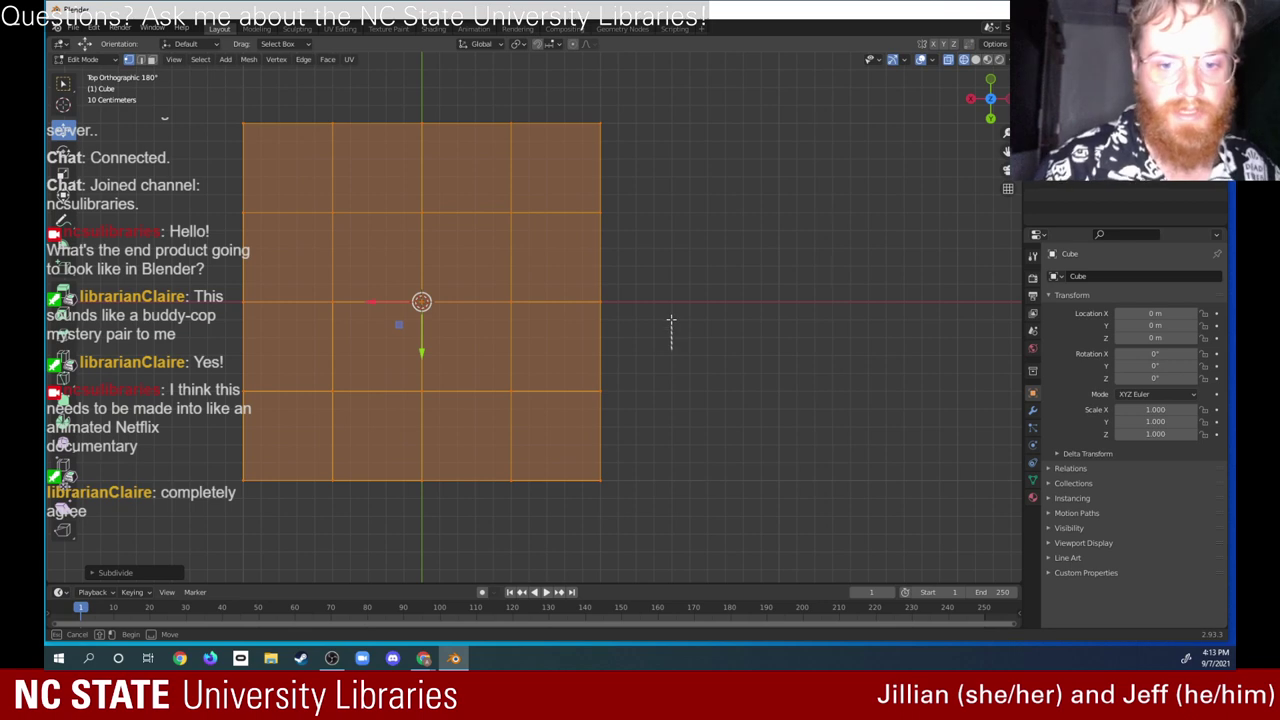
middle_click_drag(671, 320, 538, 311)
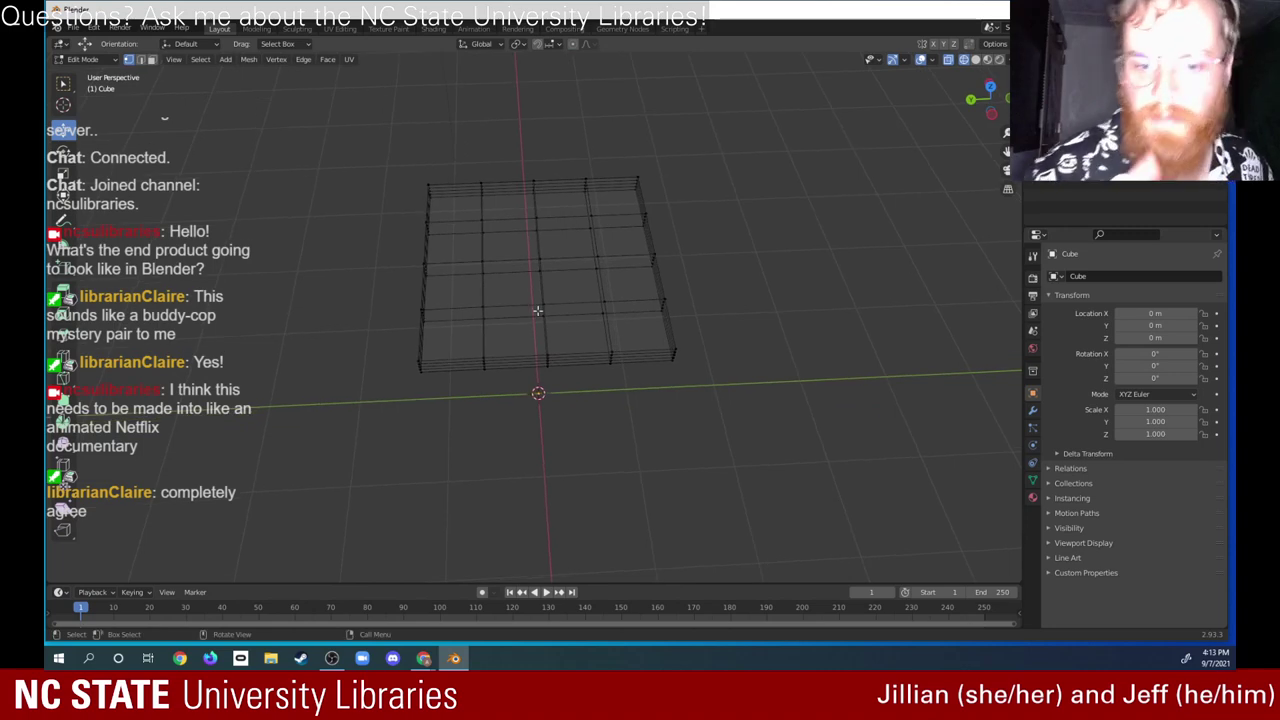
left_click_drag(697, 395, 661, 322)
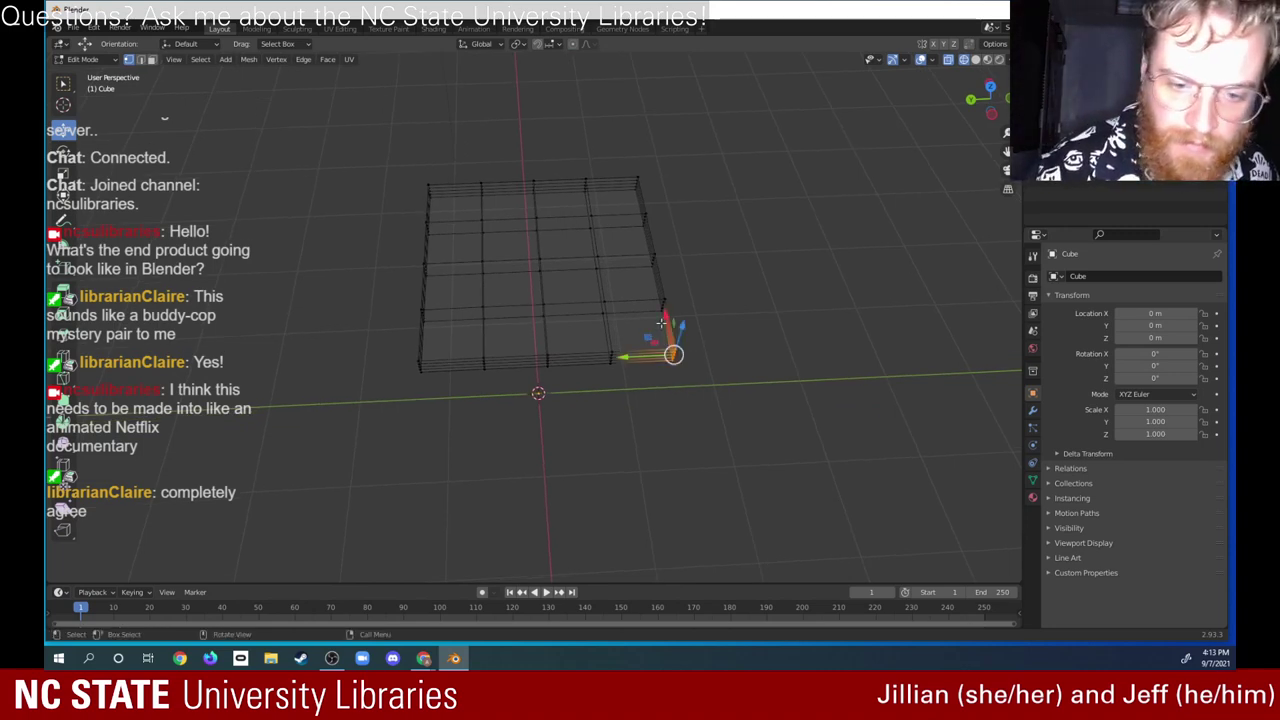
left_click_drag(393, 350, 436, 380)
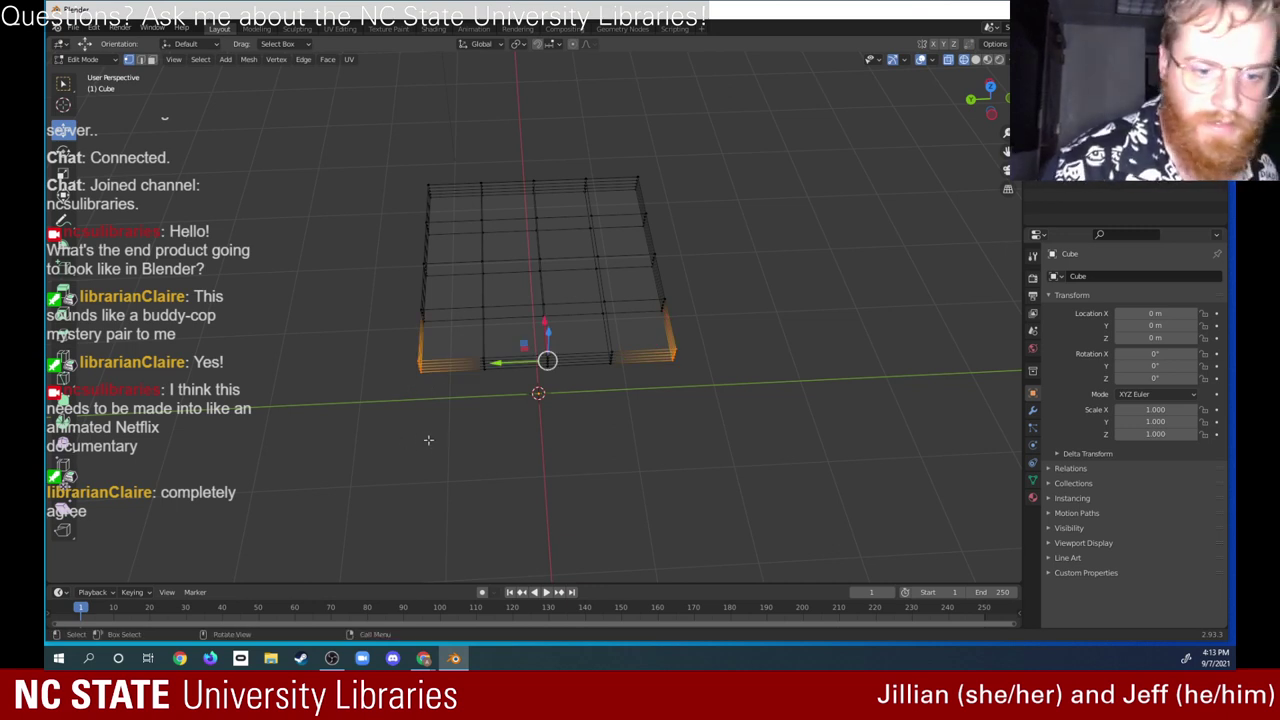
Step: Clear the selection and box-select the slab's bottom edge loops
left_click(381, 376)
left_click_drag(374, 351, 389, 387)
left_click_drag(728, 380, 434, 360)
left_click_drag(673, 410, 367, 331)
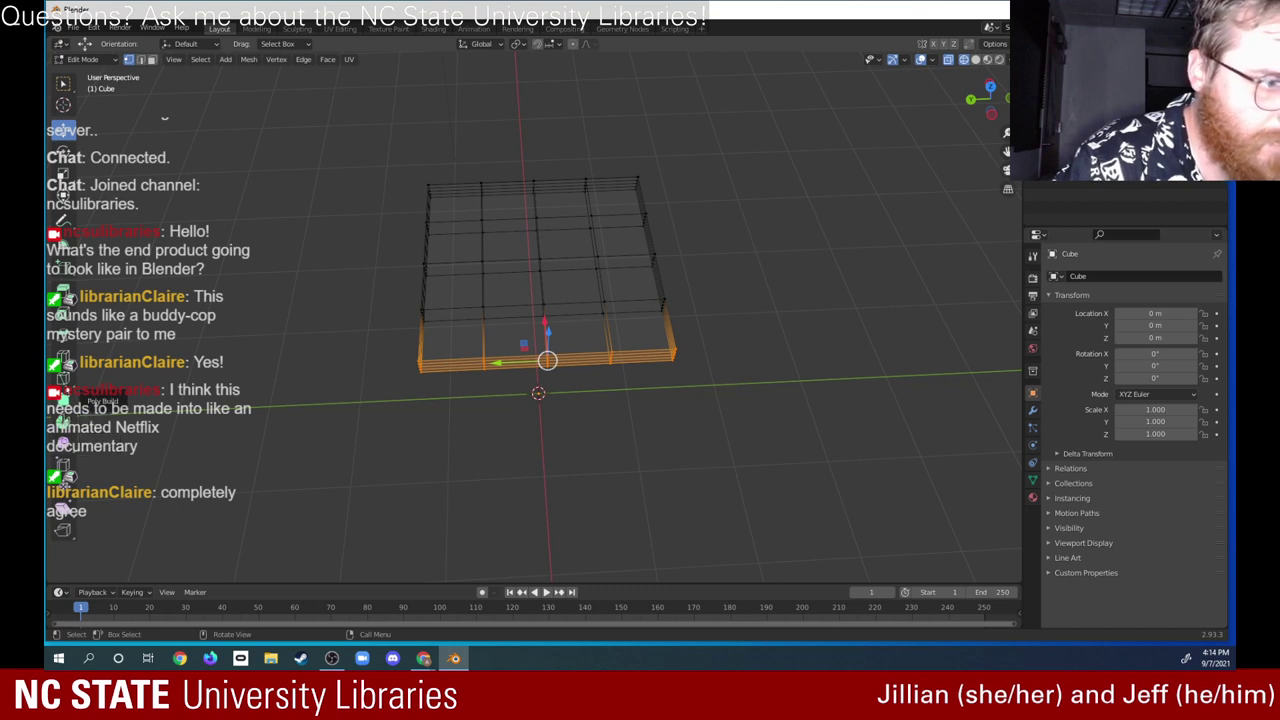
key("alt+a")
left_click_drag(324, 420, 737, 338)
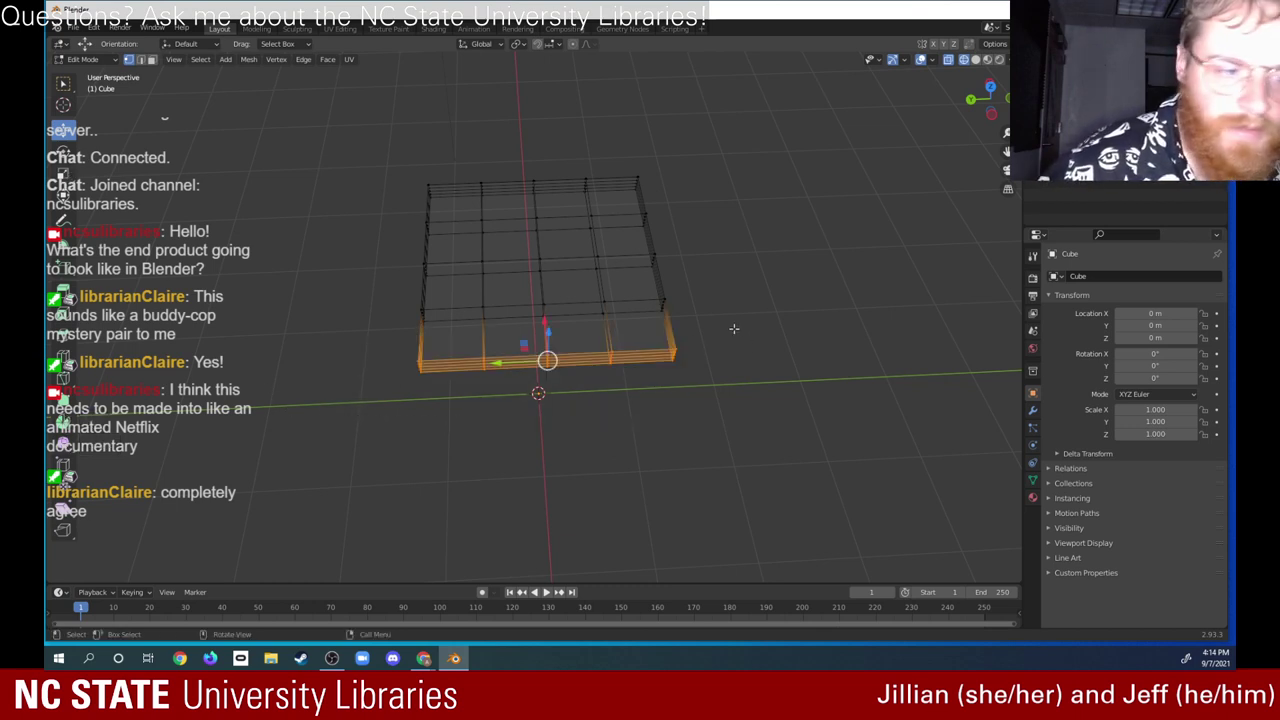
Step: Scale the bottom loops inward twice, excluding Z with Shift+Z to keep their height
left_click(66, 174)
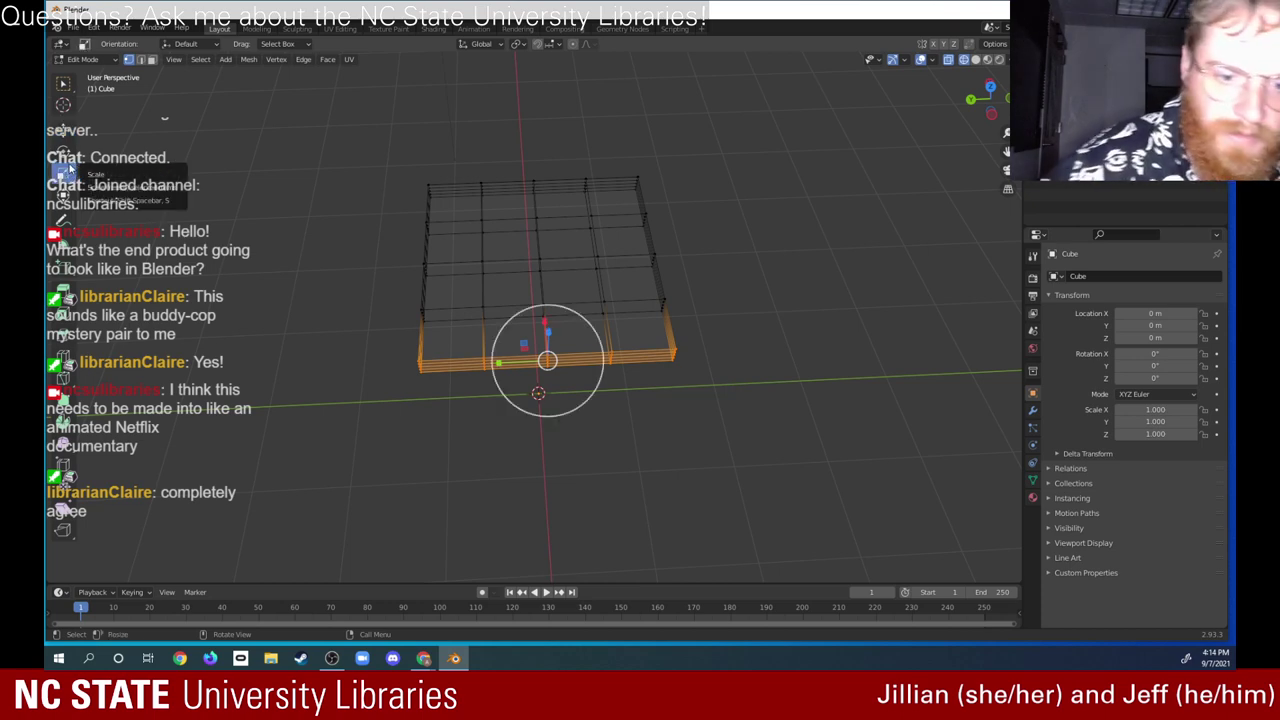
key("s")
key("shift+z")
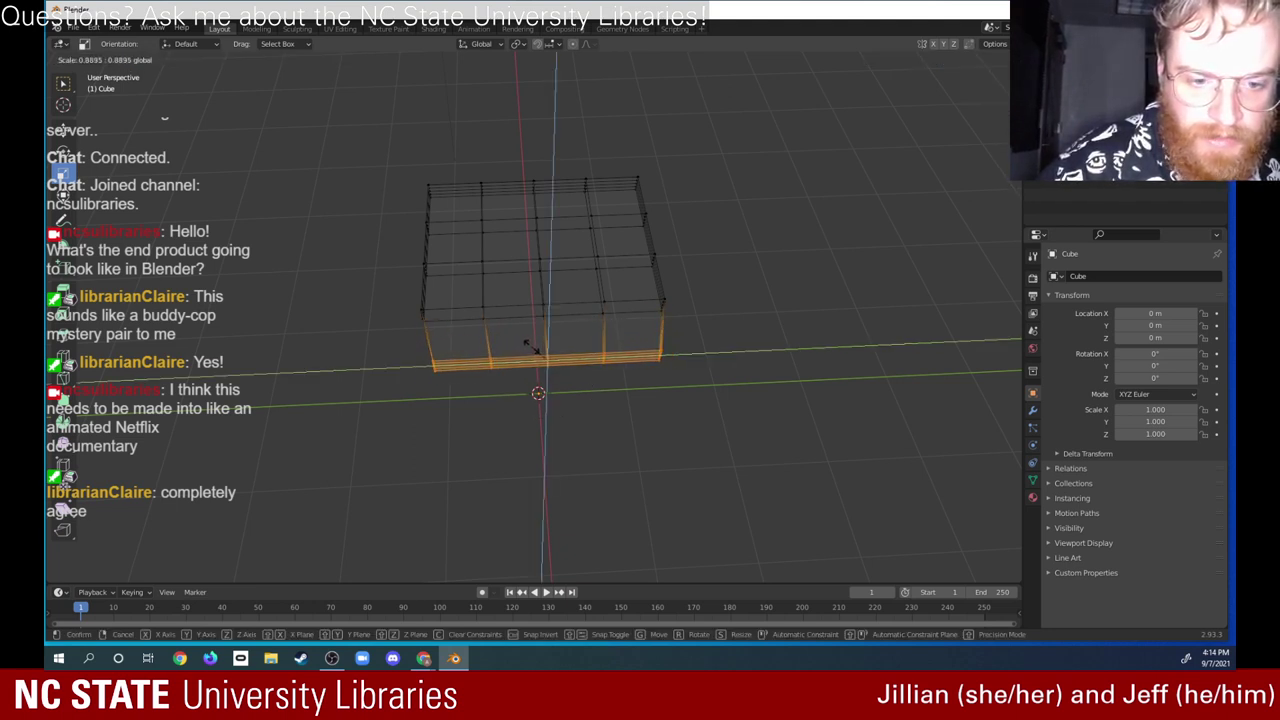
left_click(525, 344)
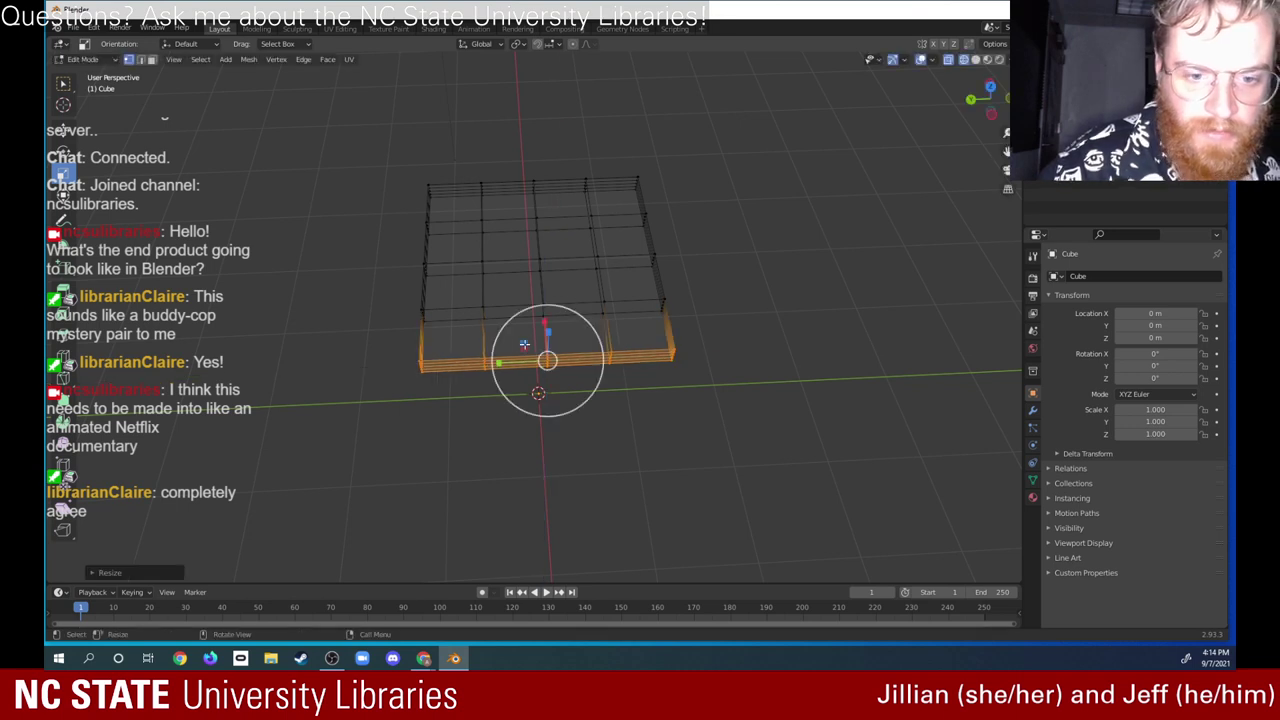
key("s")
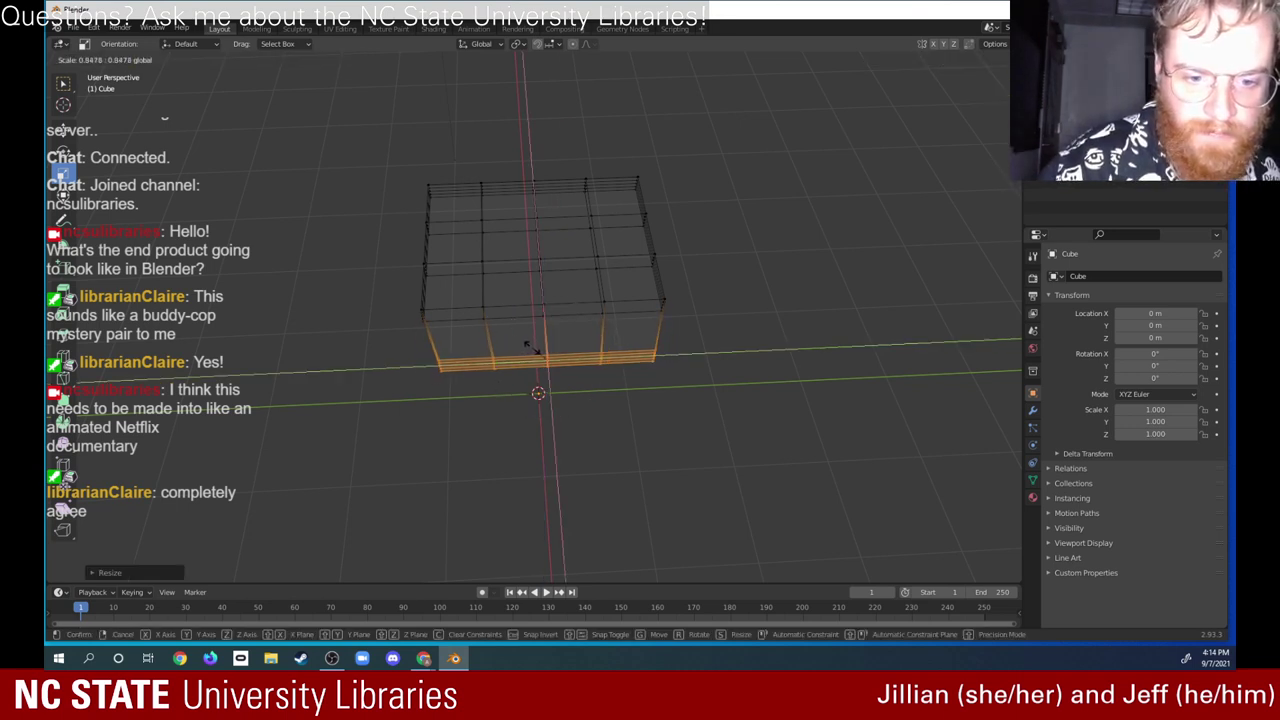
left_click(527, 344)
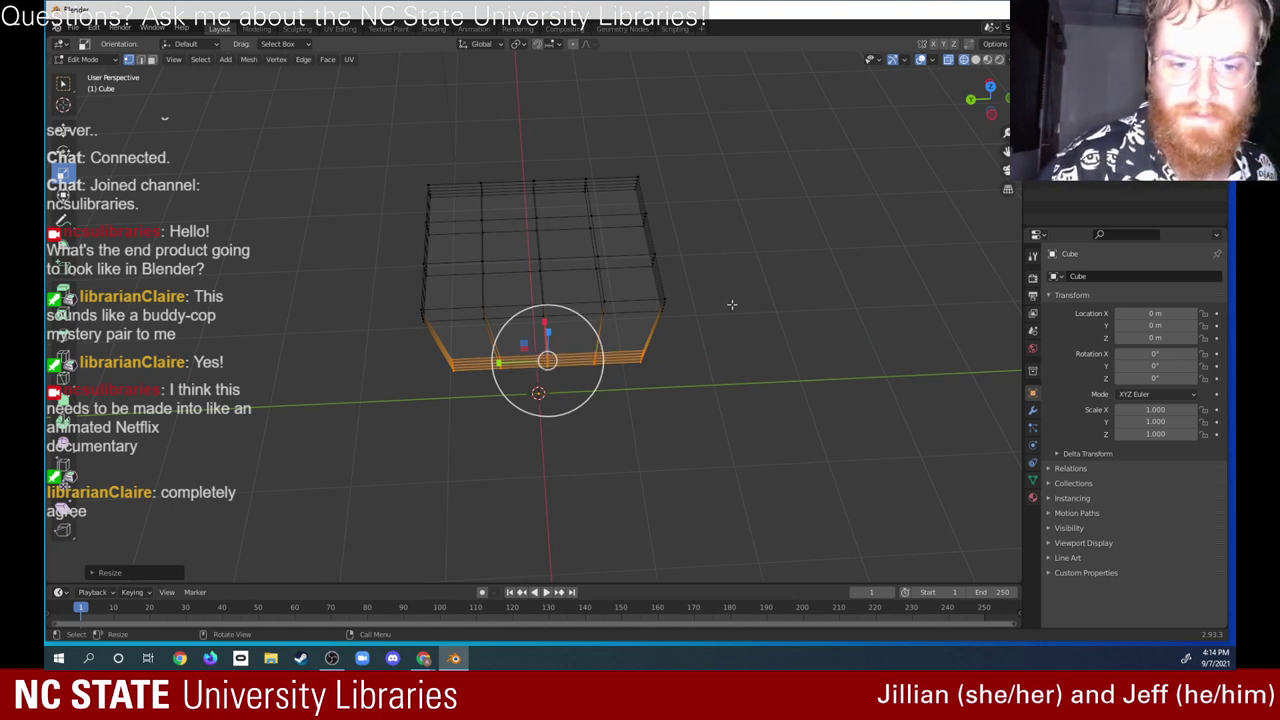
Step: From a front view, select the bottom rows and shrink them inward again
left_click(738, 336)
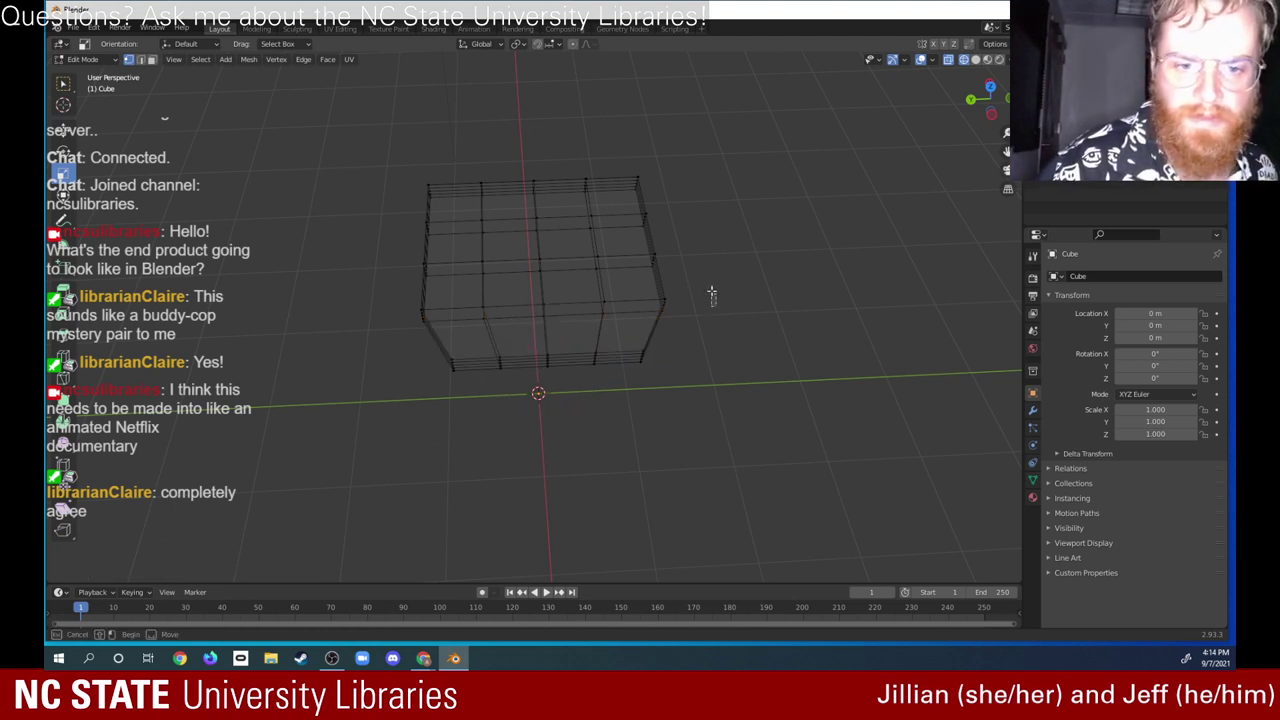
middle_click_drag(722, 313, 724, 348)
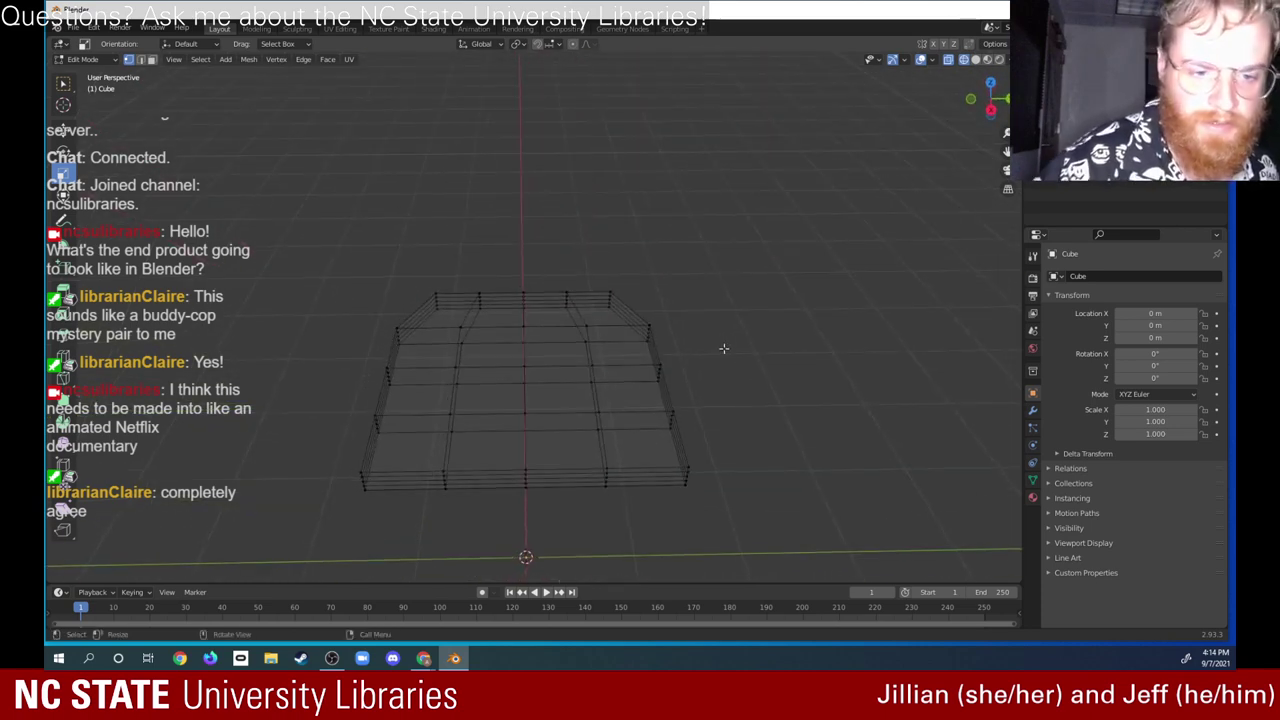
left_click_drag(318, 459, 781, 517)
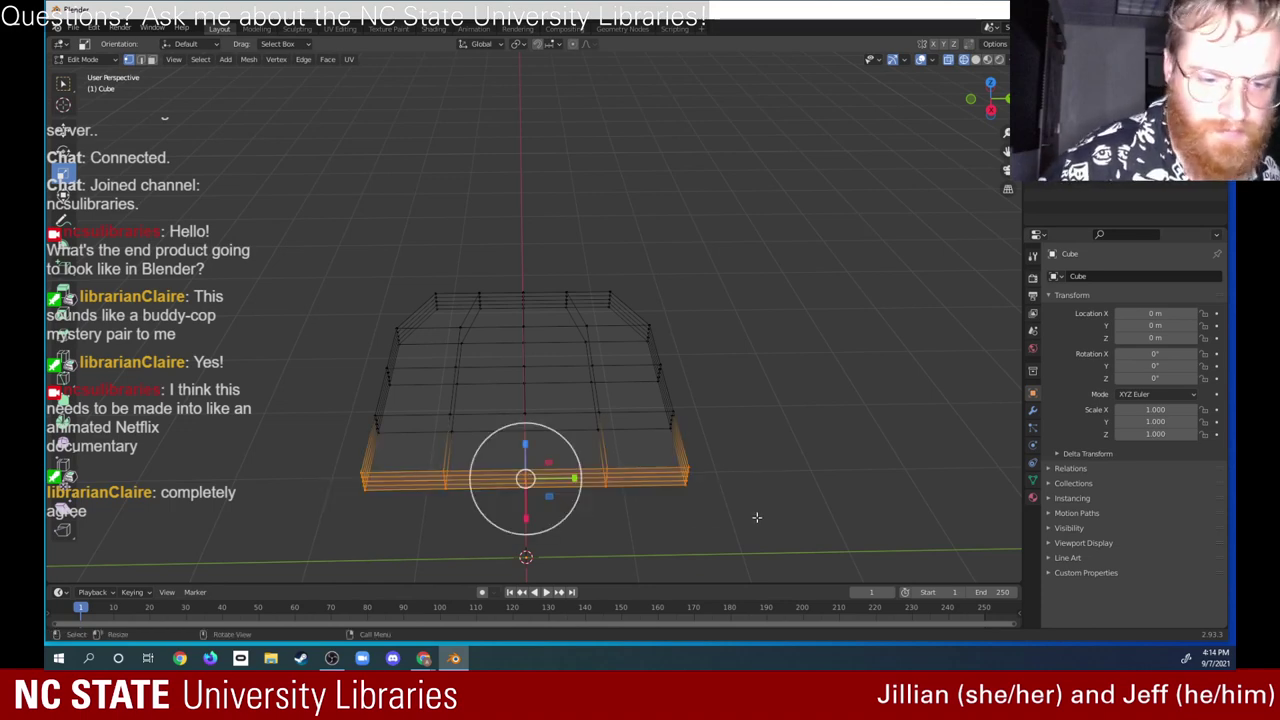
left_click_drag(548, 497, 535, 491)
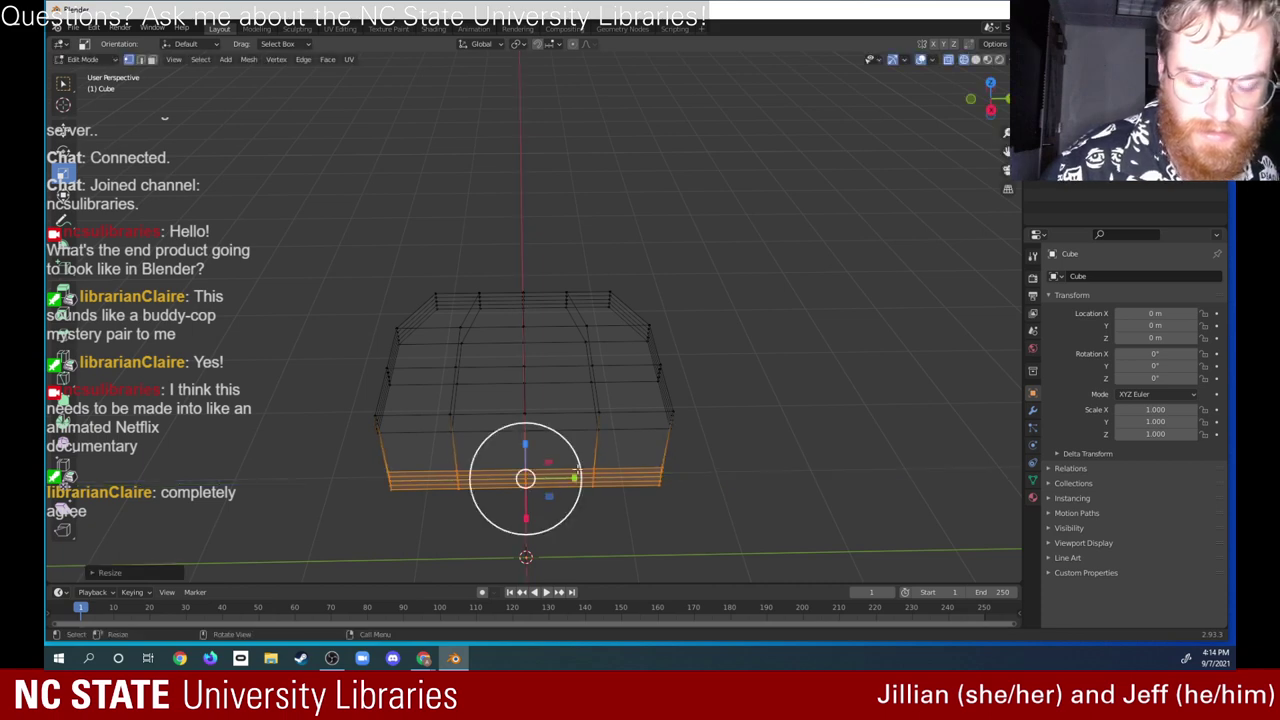
left_click(667, 393)
mouse_move(717, 446)
middle_mouse_down()
mouse_move(709, 366)
mouse_move(720, 423)
middle_mouse_up()
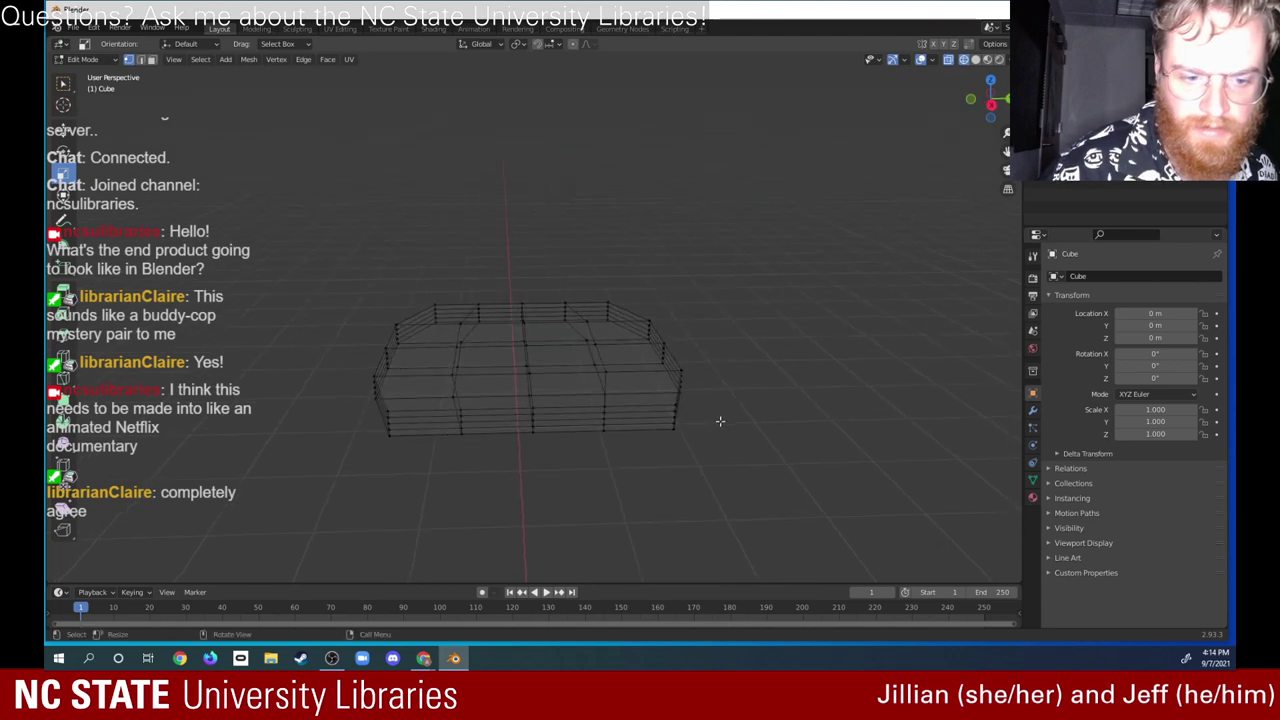
Step: Select the four bottom-front edges of the slab and lower them slightly
left_click(390, 410)
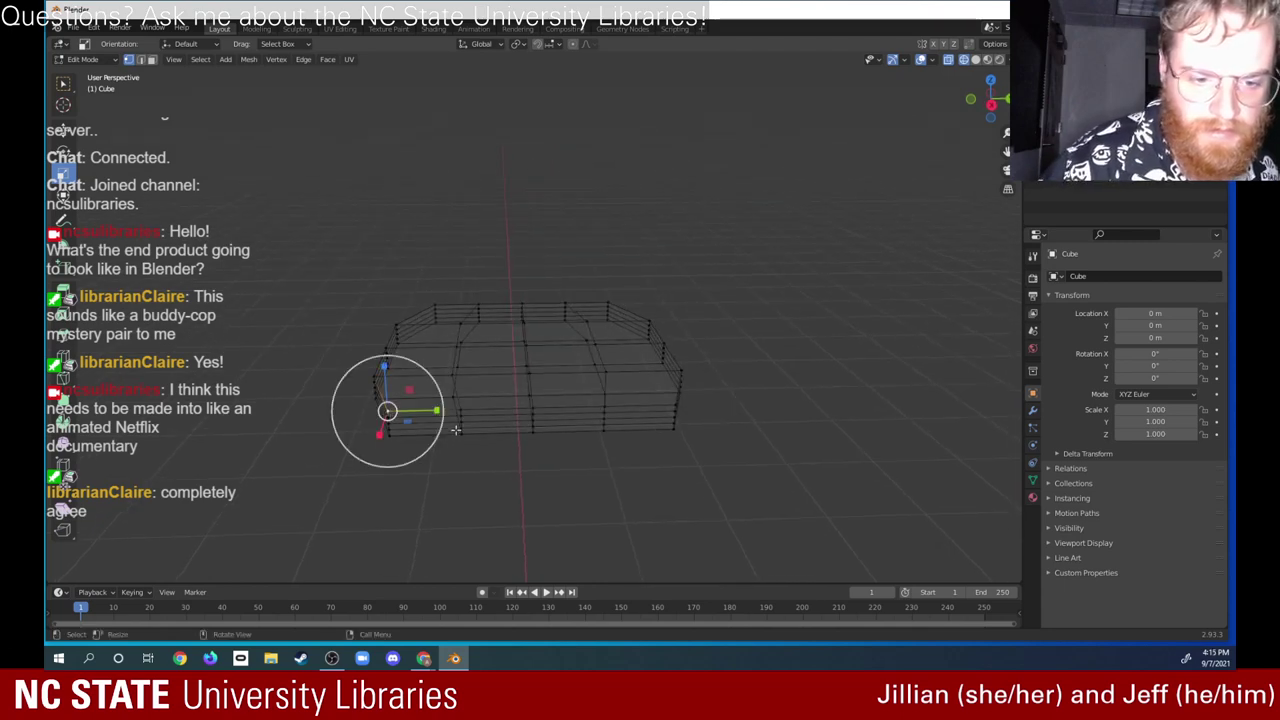
left_click(534, 407, "shift")
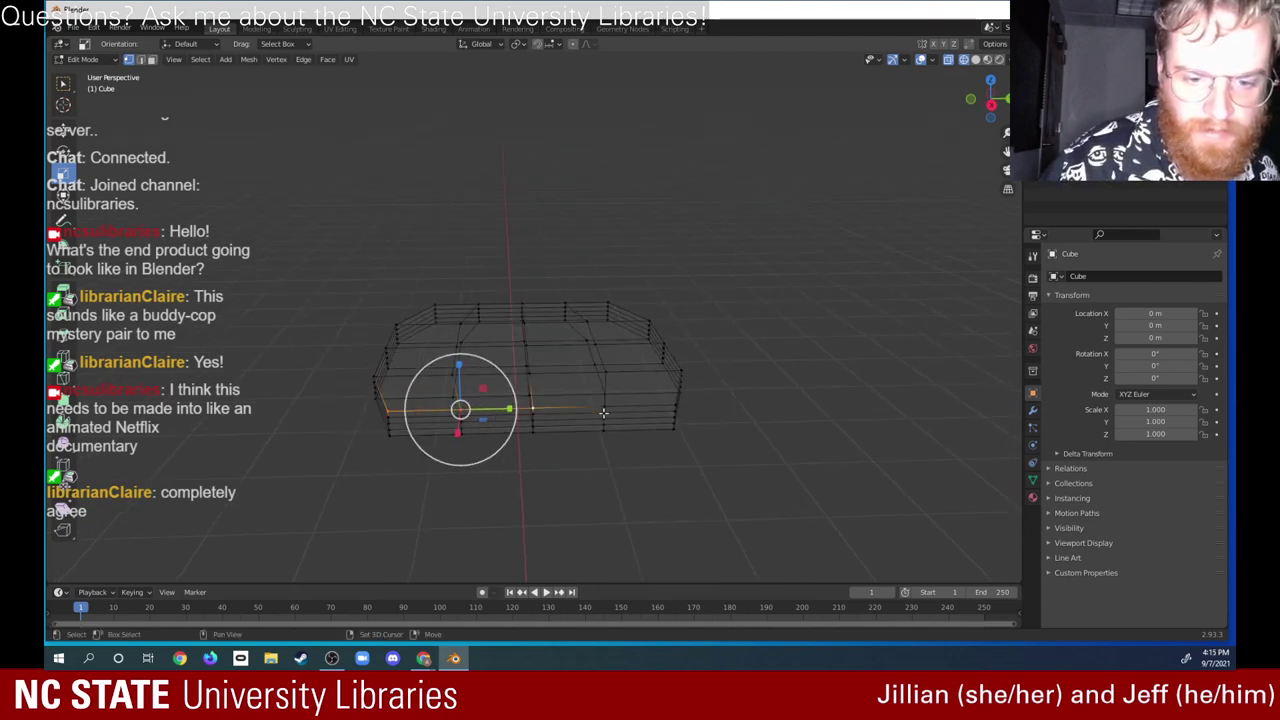
left_click(604, 408, "shift")
left_click(675, 405, "shift")
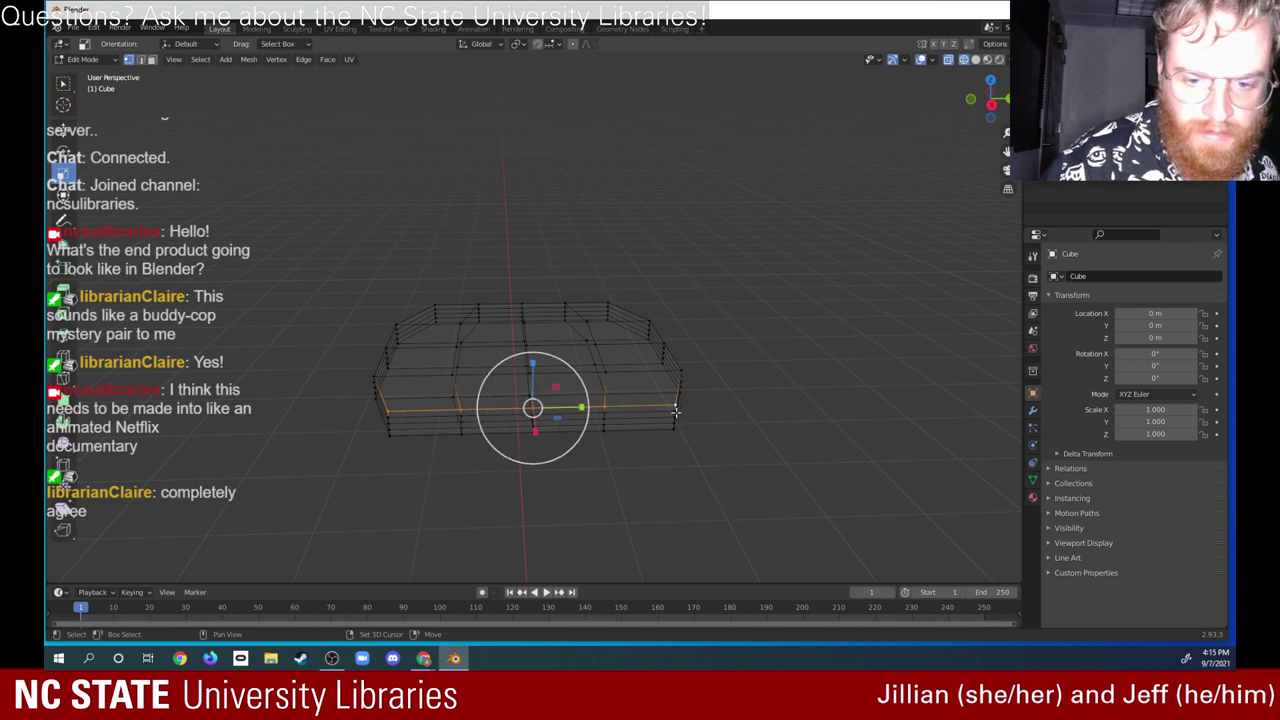
left_click(62, 130)
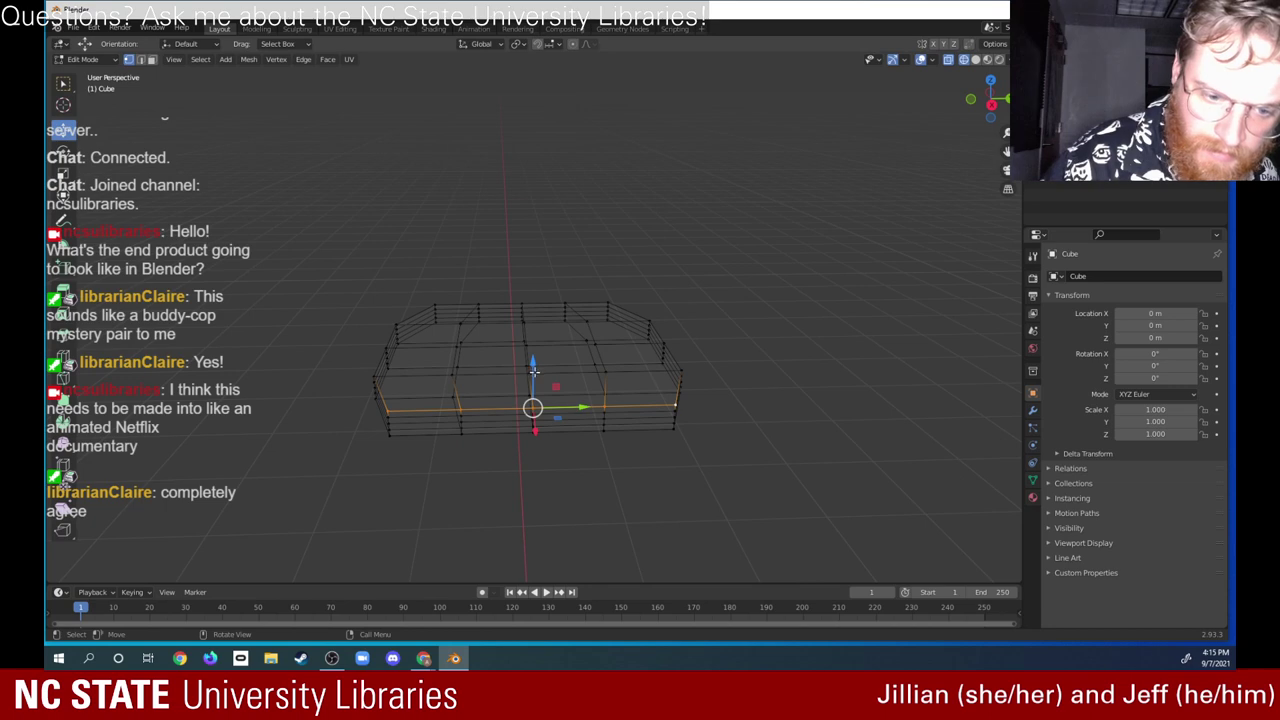
left_click_drag(534, 371, 532, 371)
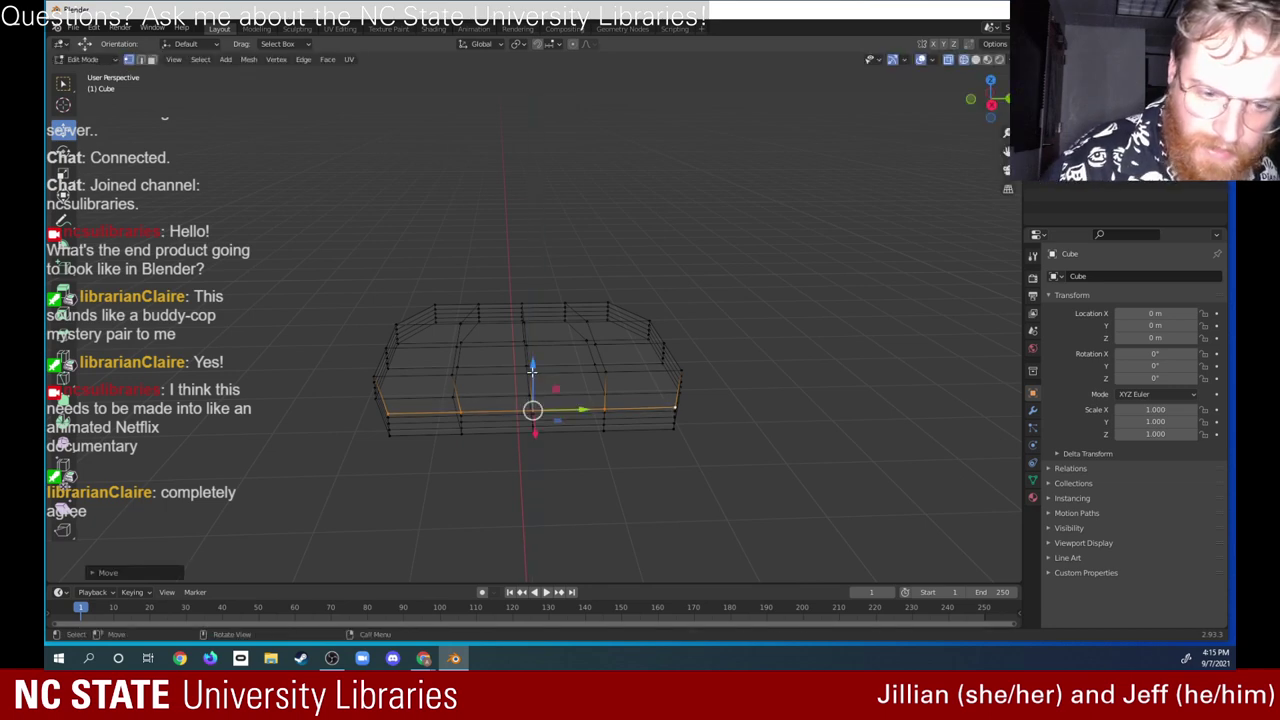
mouse_move(462, 463)
left_mouse_down()
mouse_move(537, 434)
mouse_move(605, 447)
mouse_move(466, 471)
left_mouse_up()
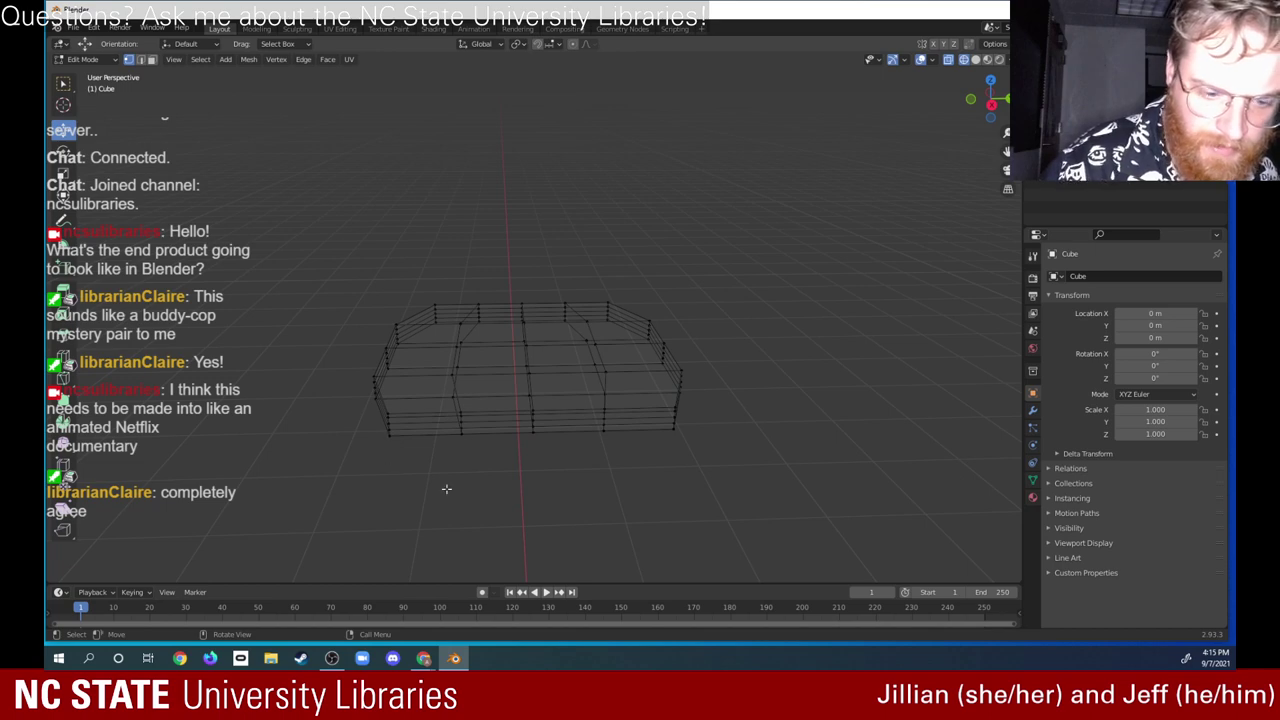
Step: From a higher view, select three inner top edge rings and move them along Z
mouse_move(446, 488)
middle_mouse_down()
mouse_move(651, 477)
mouse_move(557, 517)
mouse_move(458, 477)
mouse_move(458, 492)
middle_mouse_up()
middle_click_drag(480, 441, 532, 444)
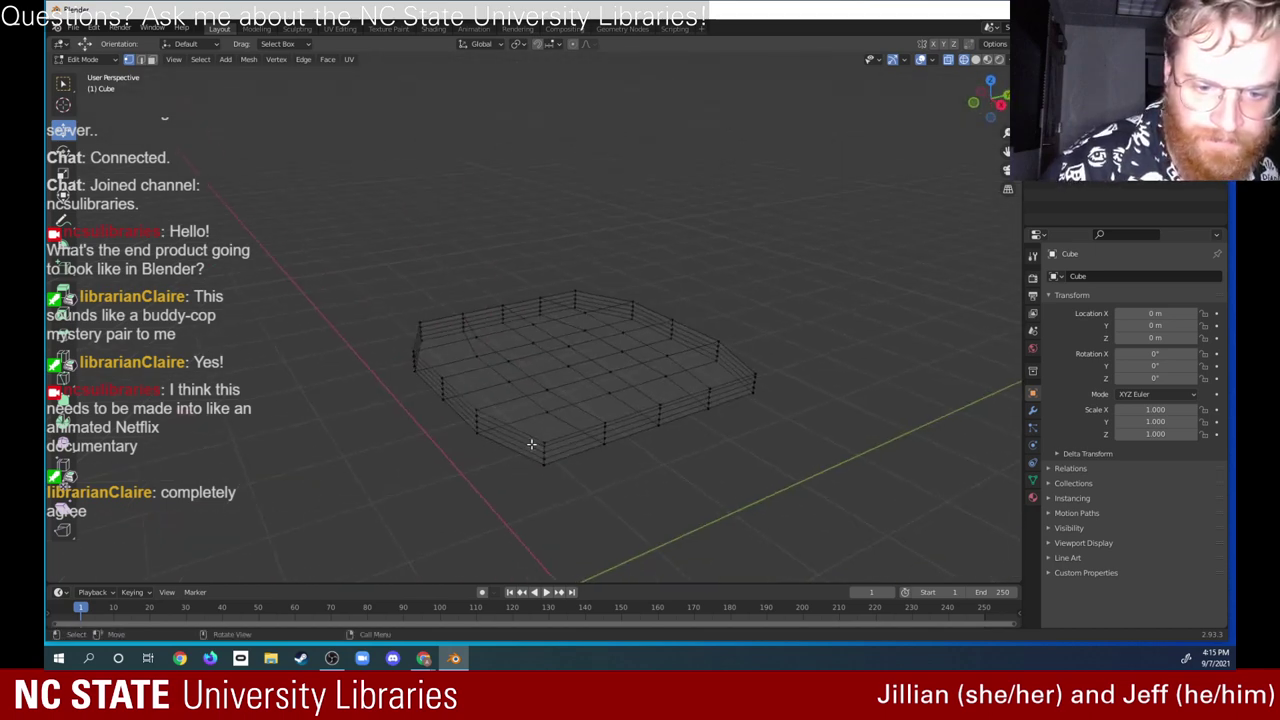
left_click(548, 389)
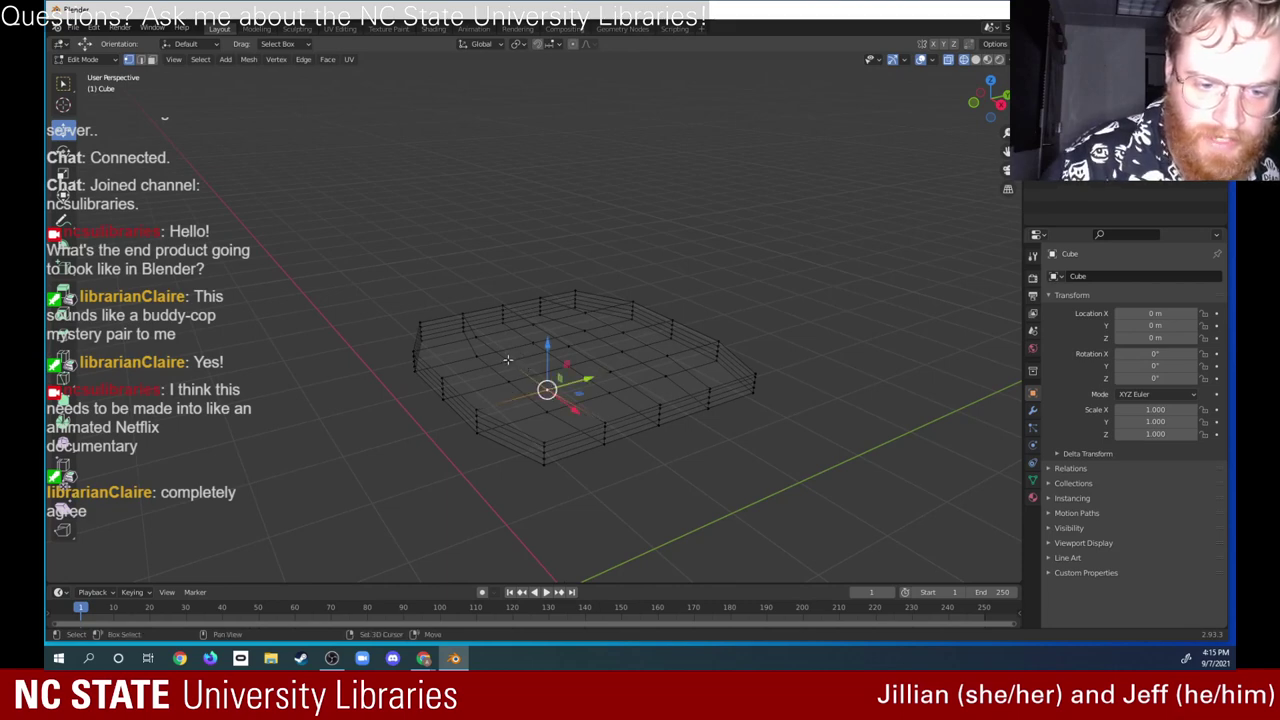
left_click(501, 344)
left_click(476, 337)
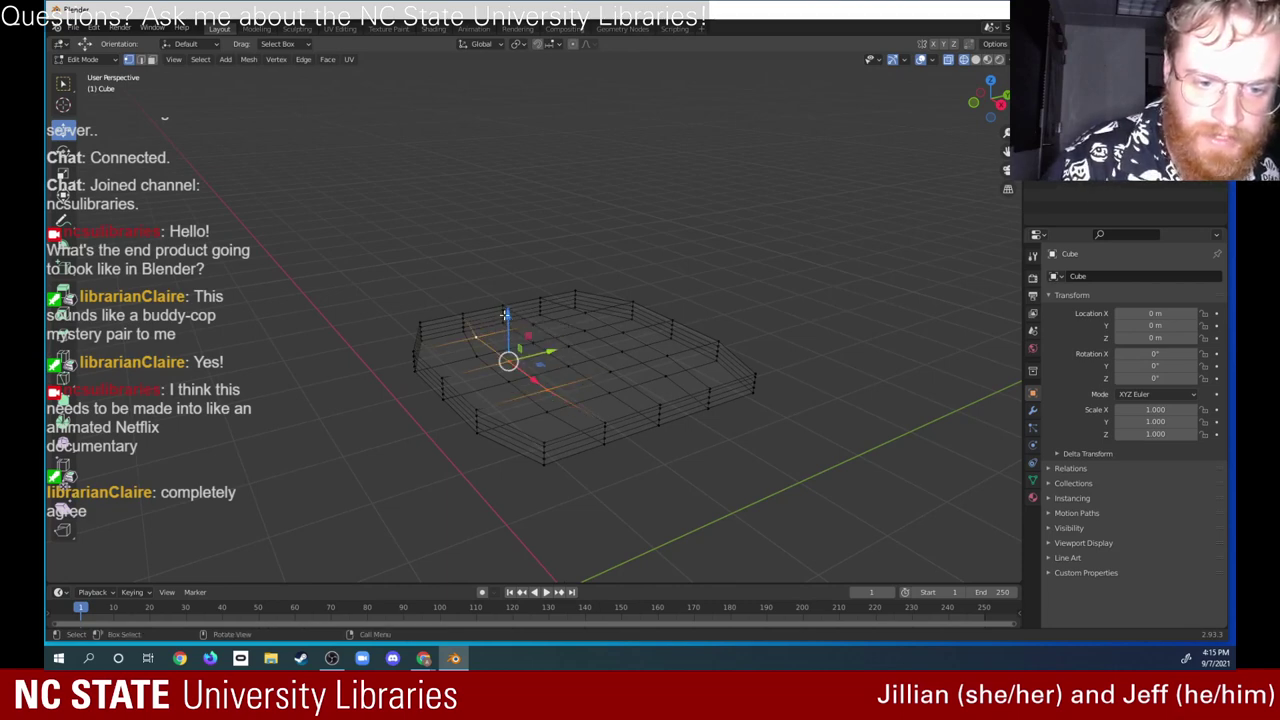
key("g")
key("z")
left_click(503, 308)
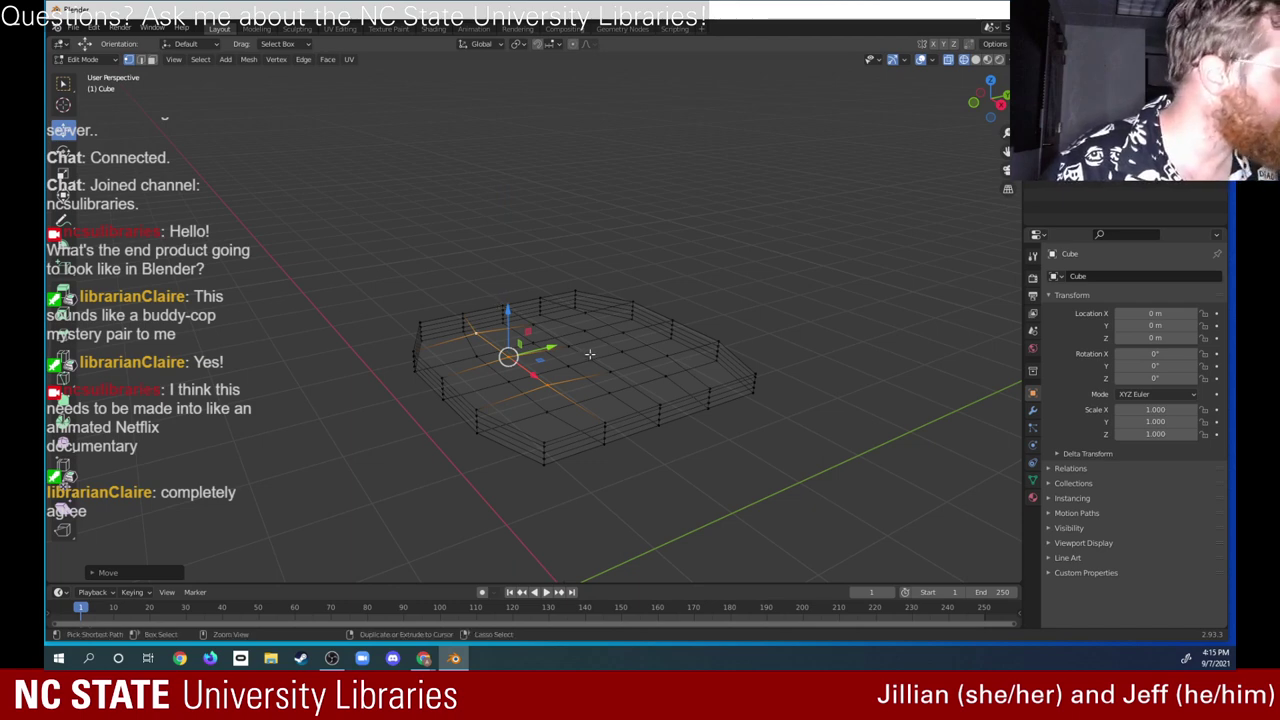
Step: Raise another set of inner top edges slightly and switch the viewport to Solid shading
left_click(590, 354, "ctrl")
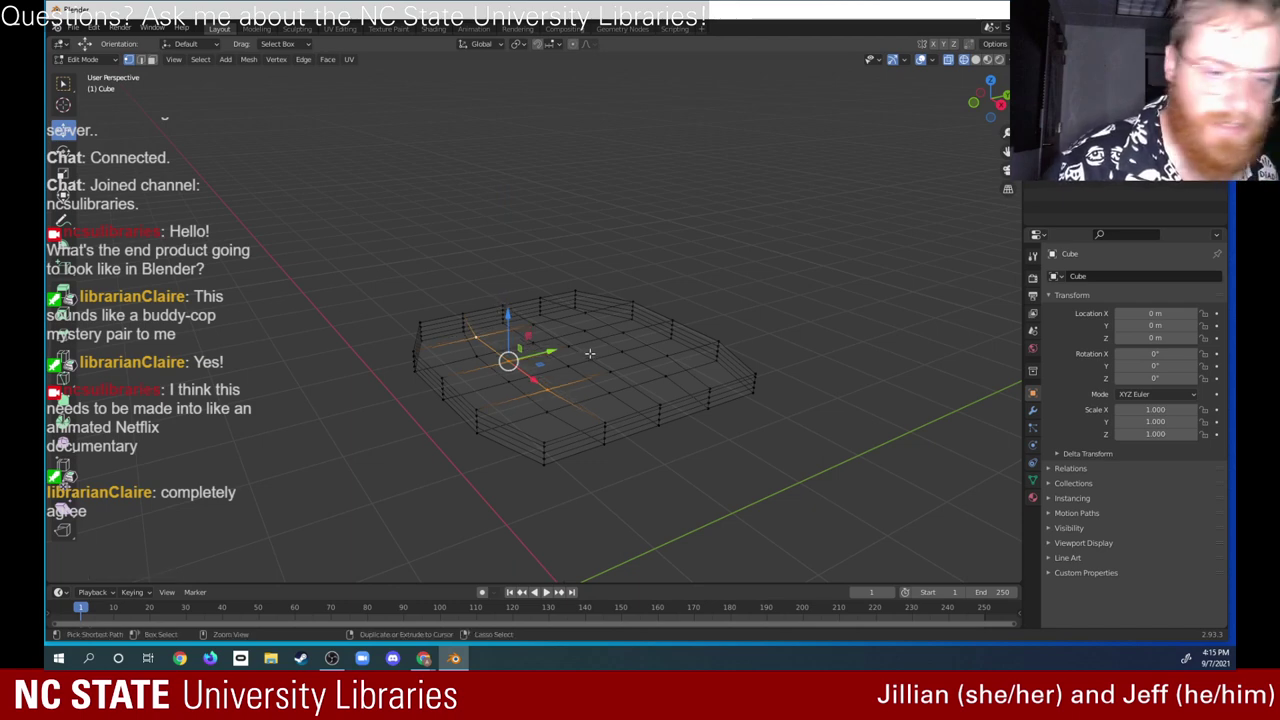
left_click(666, 358, "shift")
left_click(617, 330, "shift")
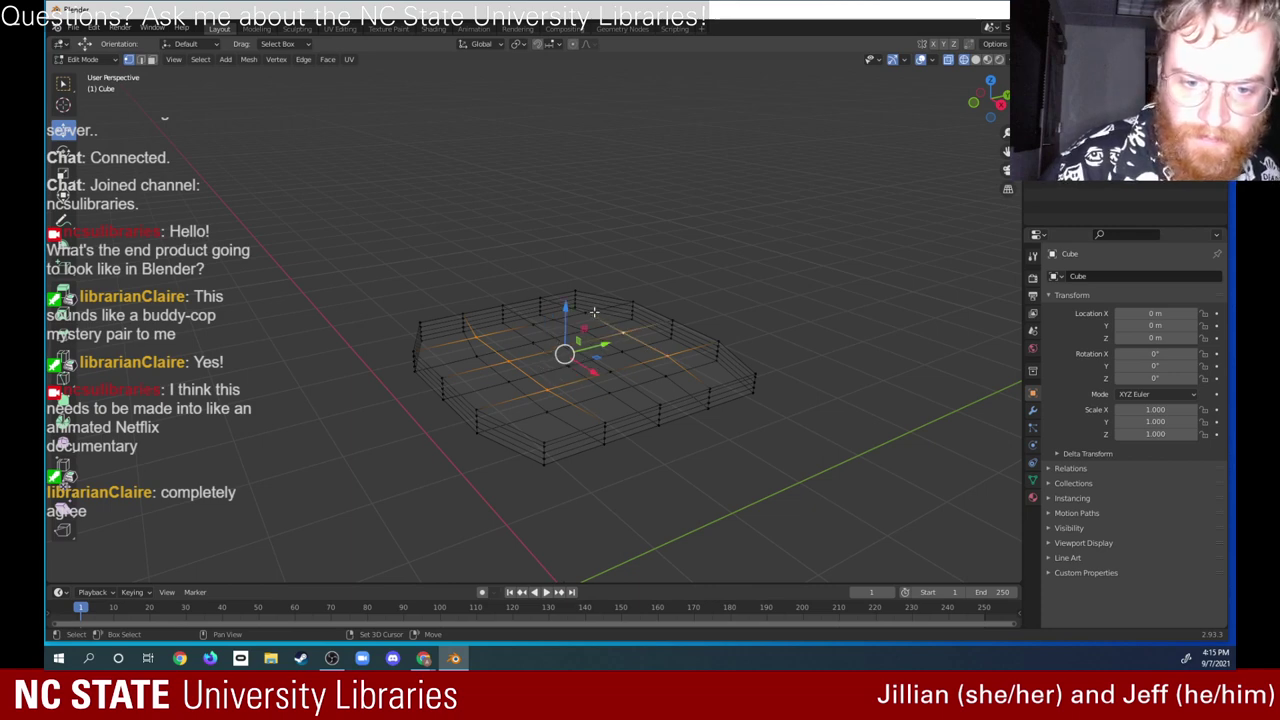
left_click_drag(566, 302, 603, 342)
left_click(610, 371)
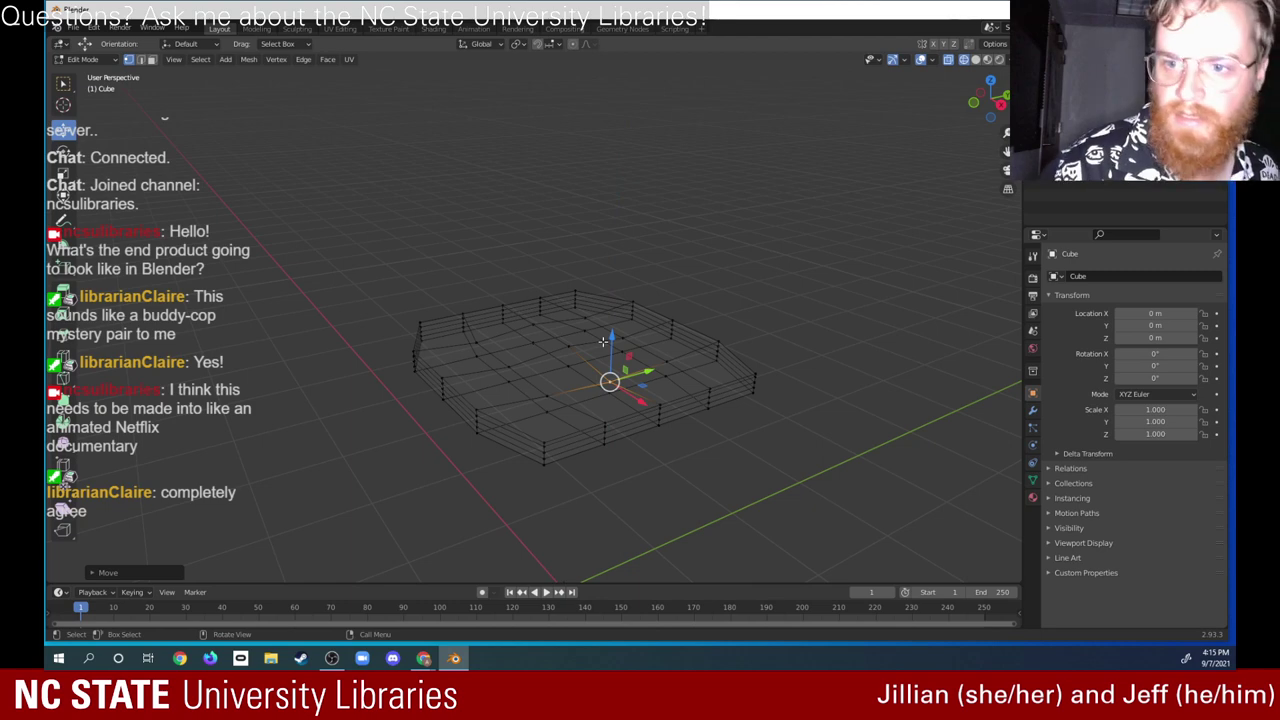
left_click(975, 60)
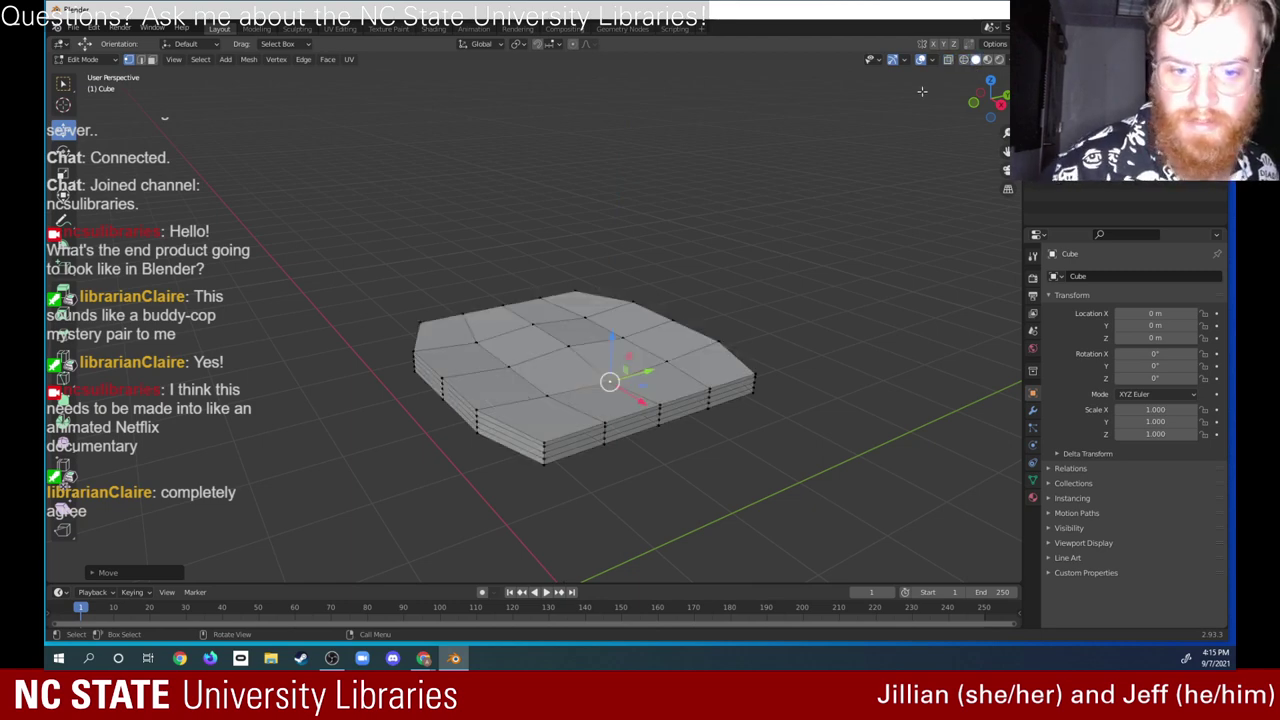
Step: In a low X-ray side view, box-select the bottom vertices and scale them to about 0.84
middle_click_drag(640, 450, 628, 420)
left_click(948, 59)
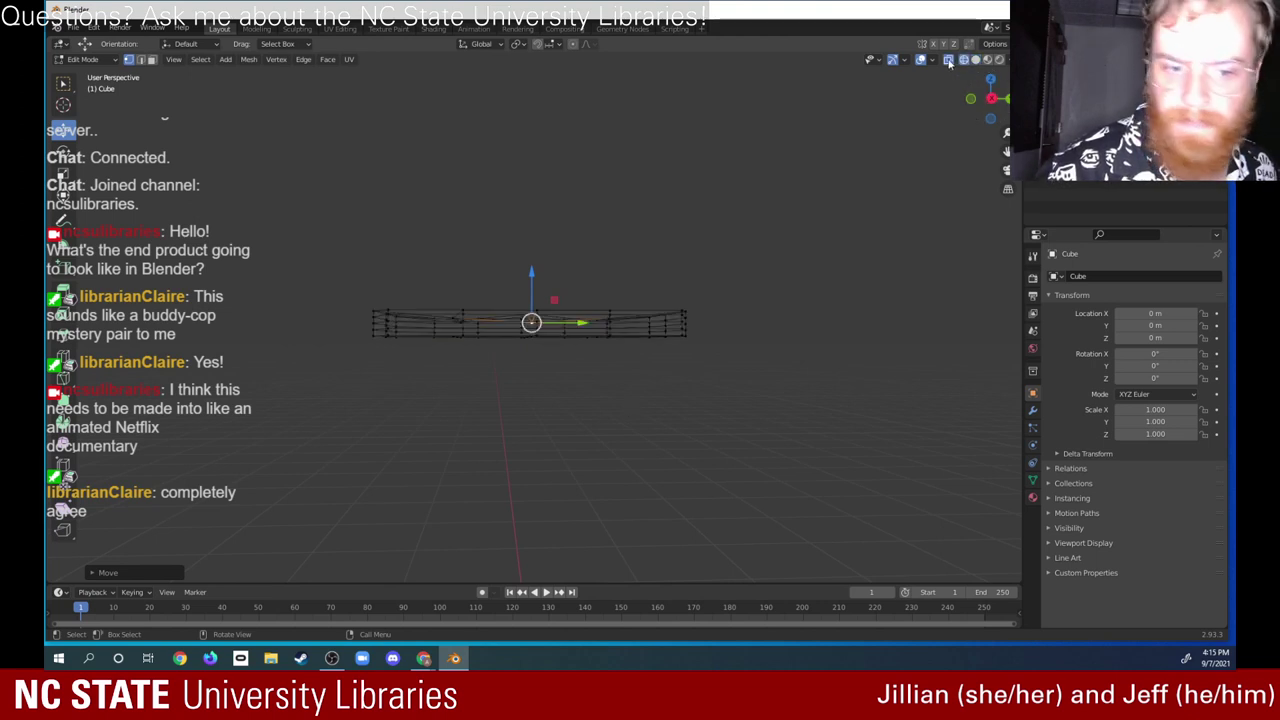
left_click_drag(349, 341, 437, 368)
left_click_drag(334, 389, 716, 333)
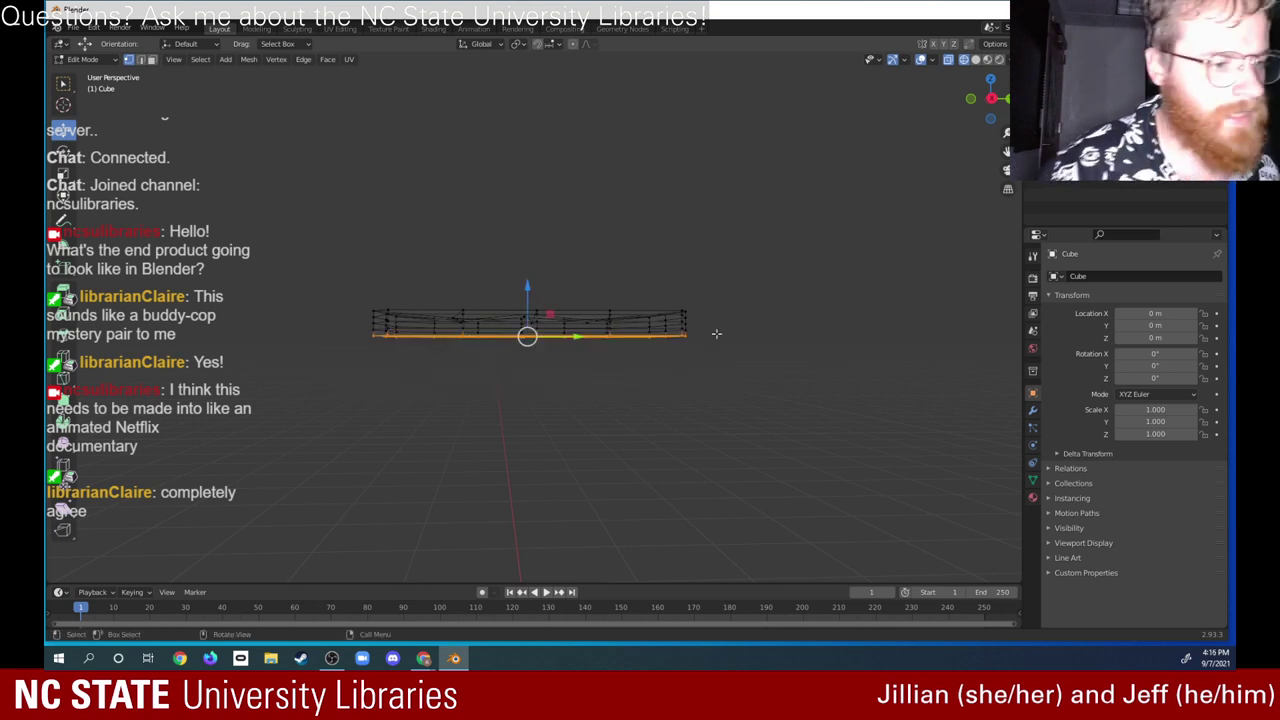
key("s")
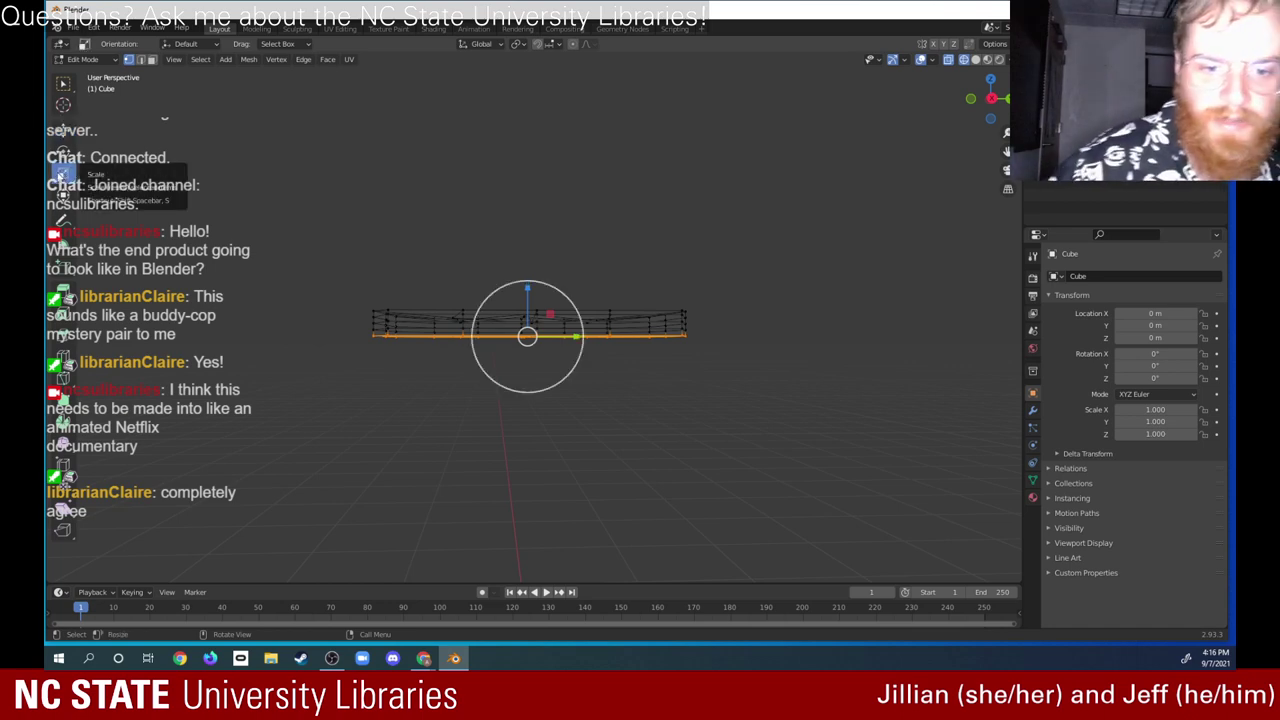
left_click_drag(551, 322, 537, 315)
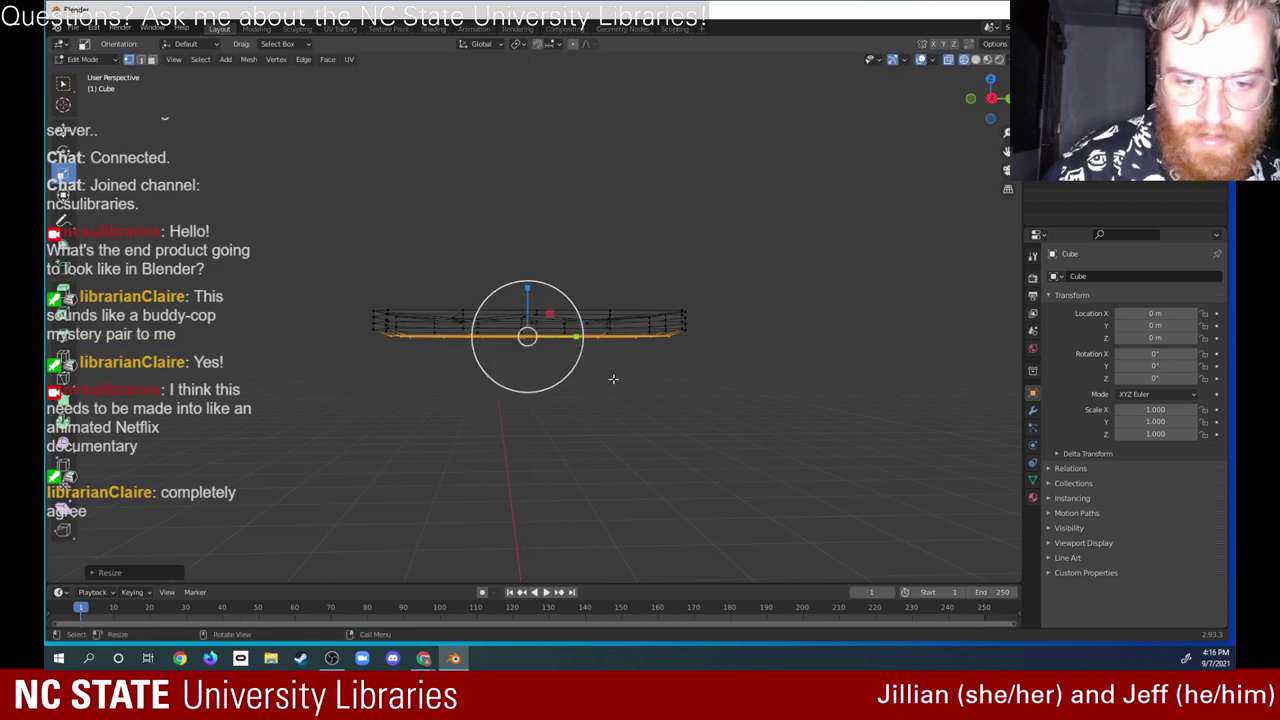
middle_click_drag(611, 374, 522, 436)
middle_click_drag(577, 398, 614, 381)
Step: Return to Solid shading and pick vertices on the cube's side and top from a low view
left_click(972, 60)
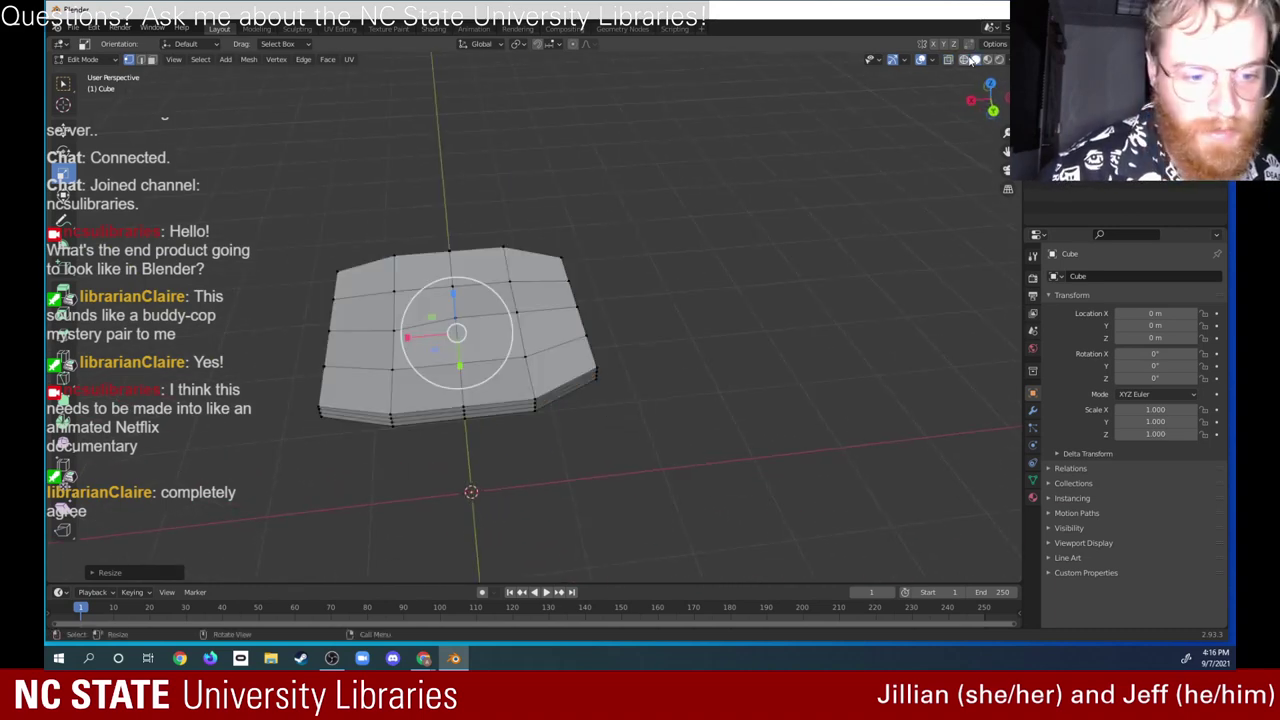
left_click_drag(985, 95, 736, 351)
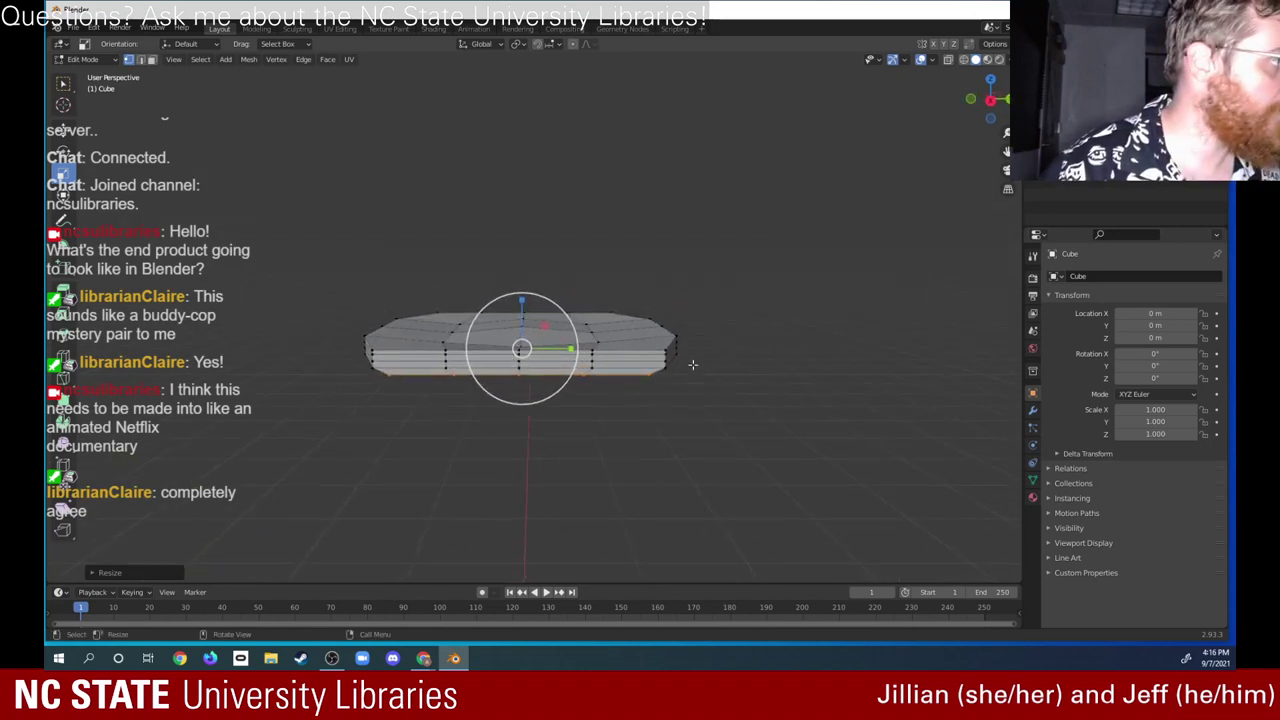
left_click_drag(424, 343, 604, 370)
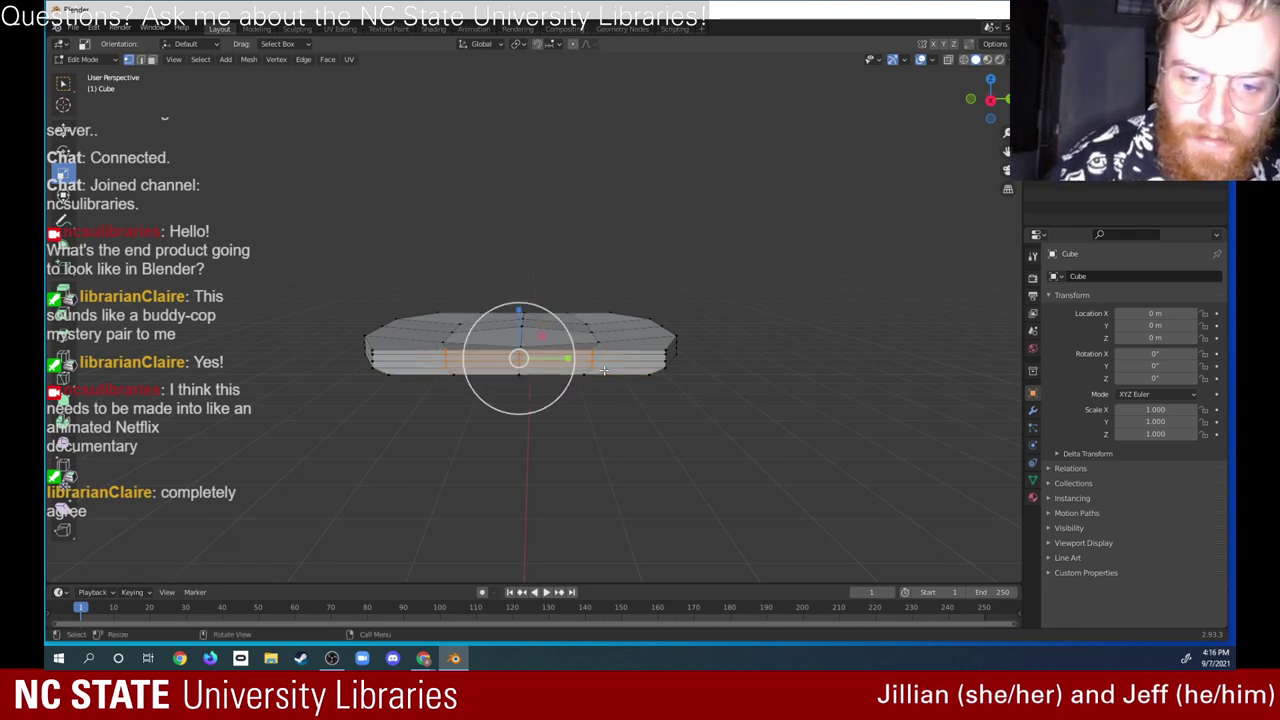
left_click(68, 130)
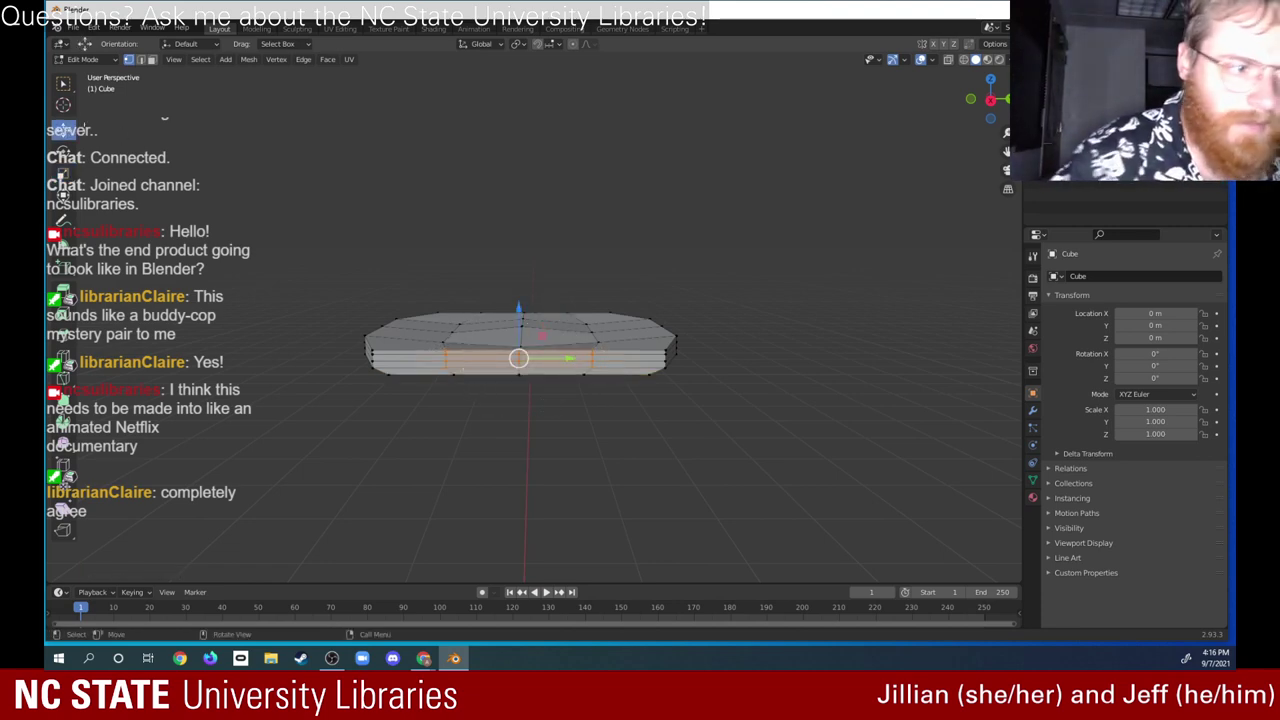
left_click(539, 309)
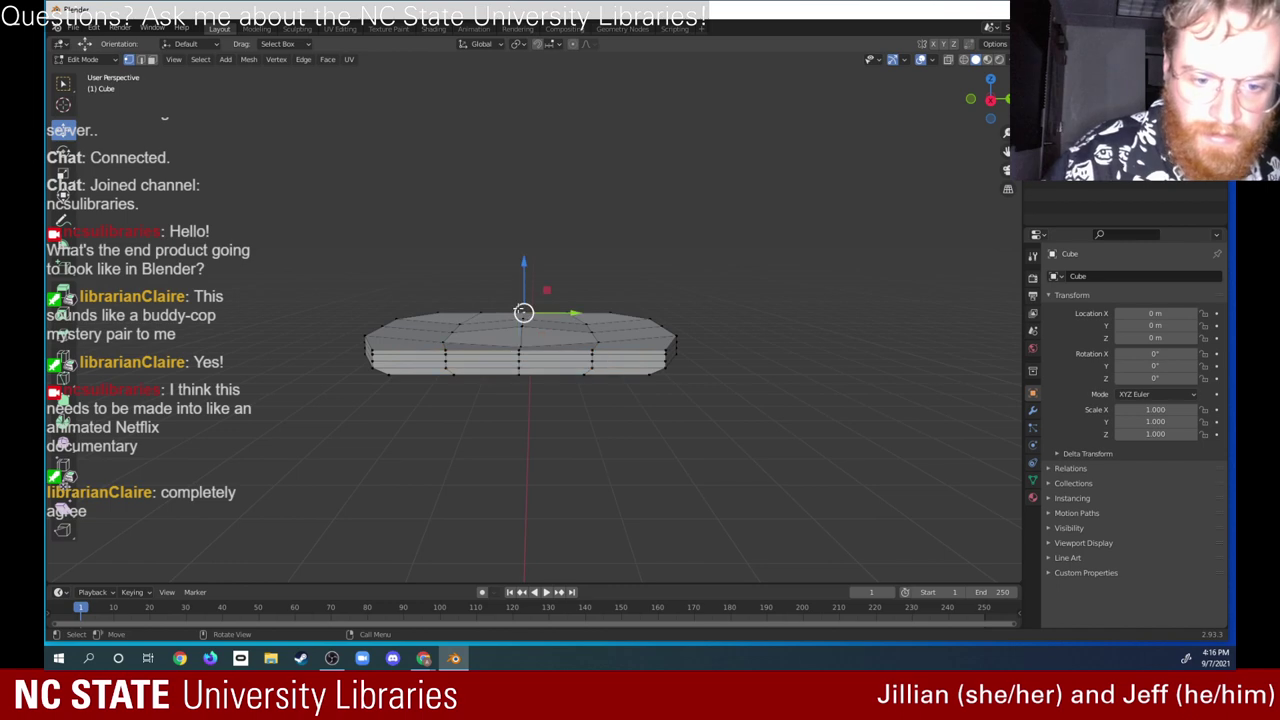
left_click(564, 298)
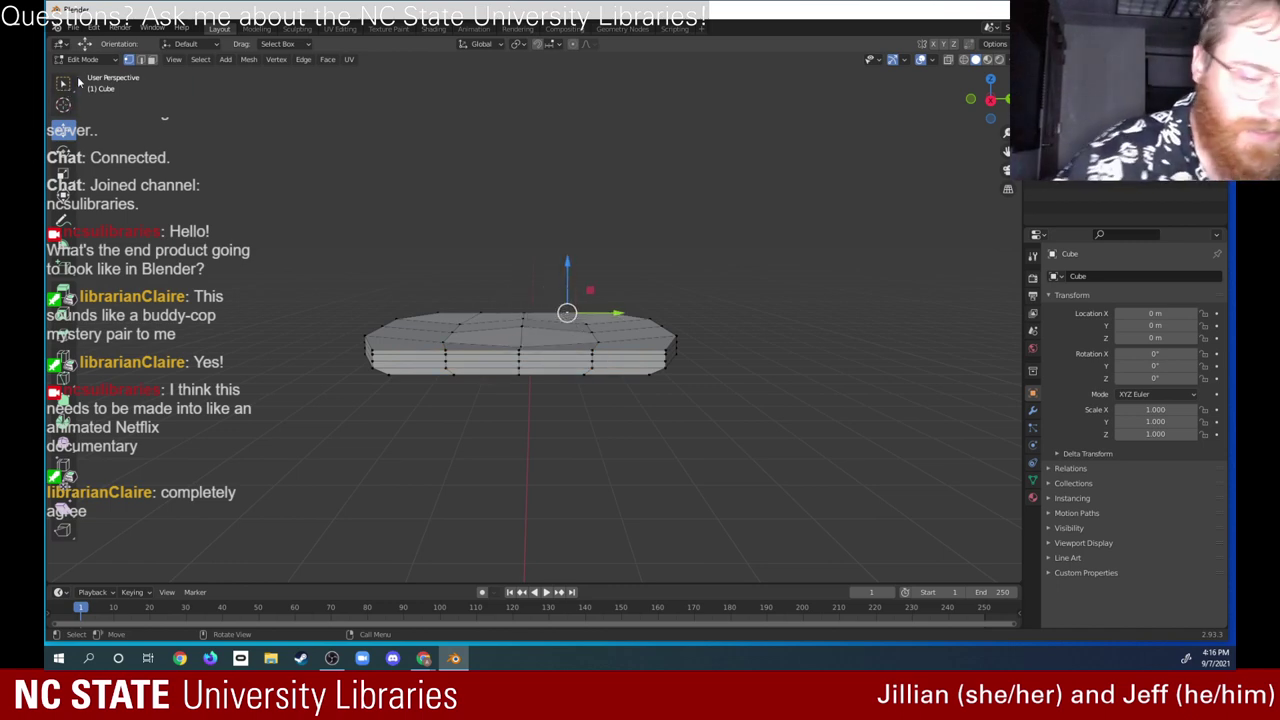
left_click(64, 83)
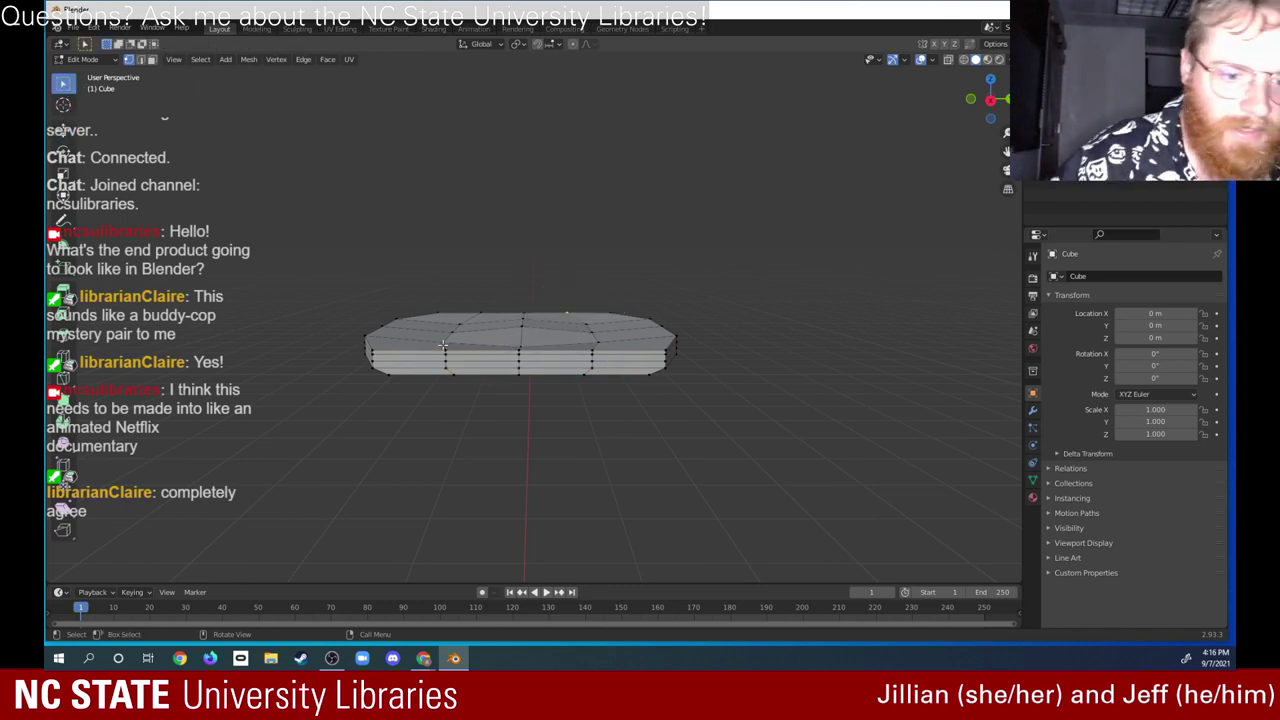
Step: Lower a middle side edge loop about 0.018 m along Z, then enable X-ray
left_click_drag(421, 346, 610, 363)
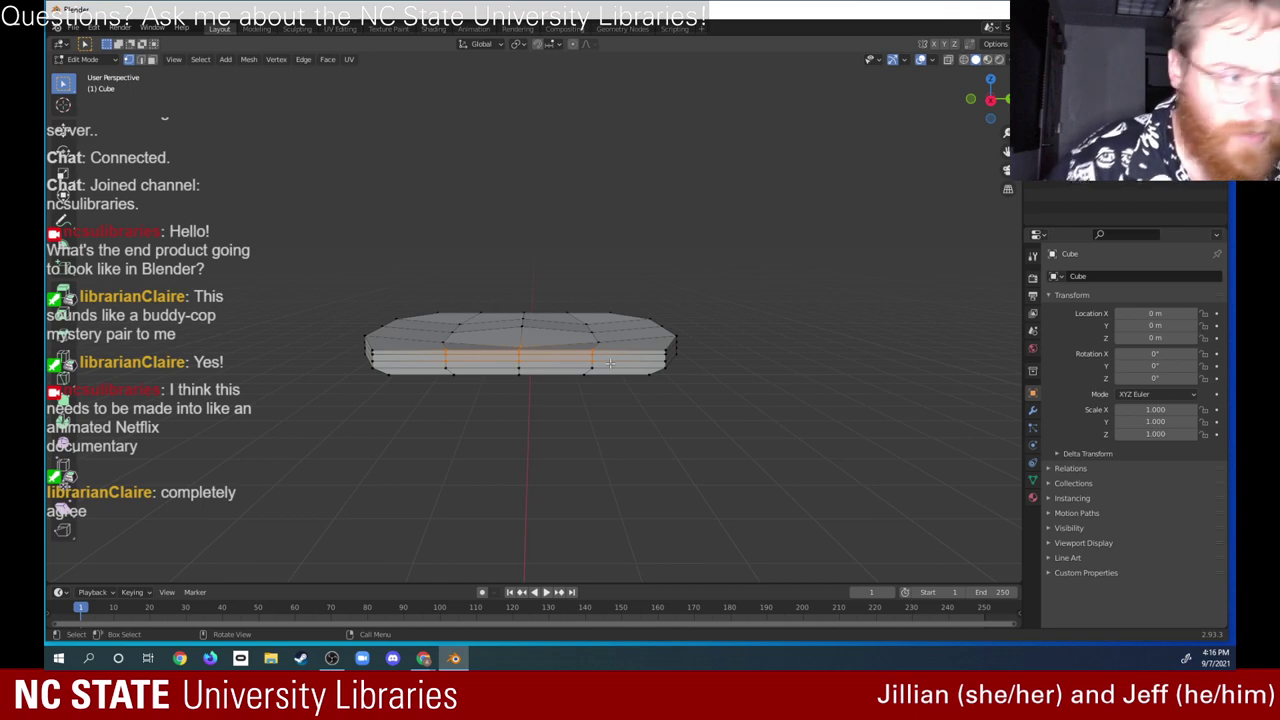
left_click(63, 129)
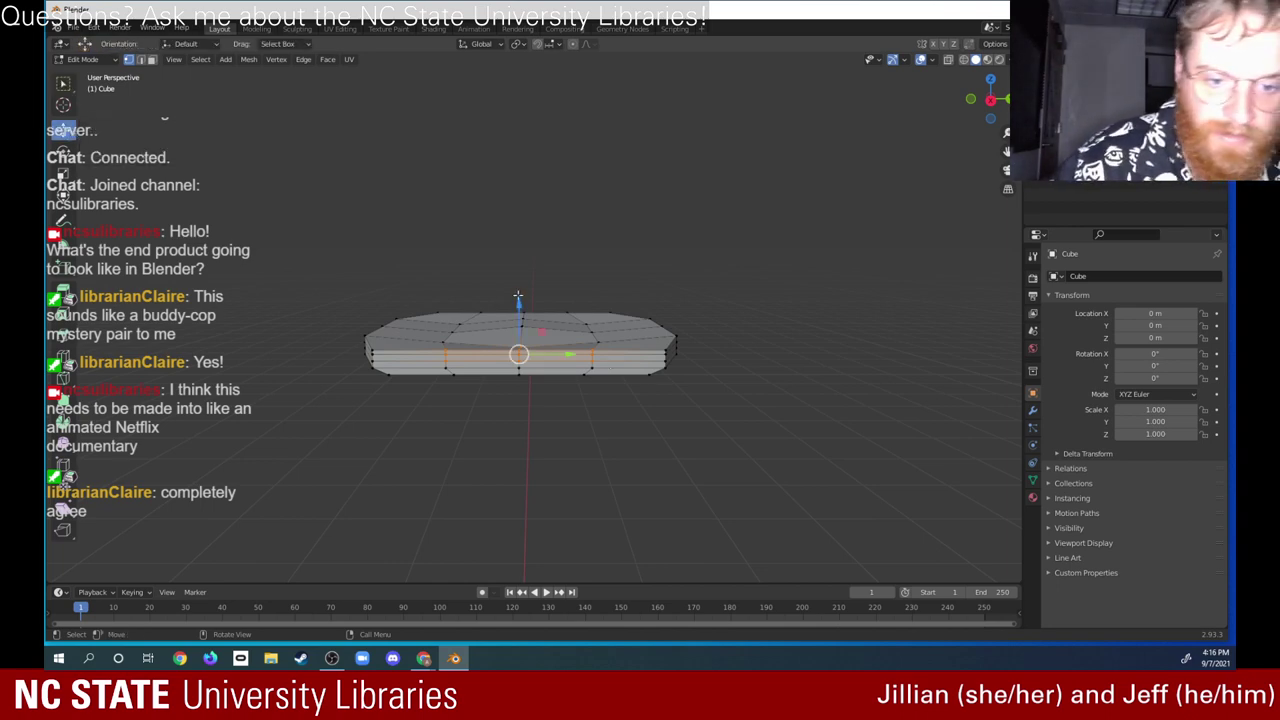
left_click_drag(519, 305, 519, 315)
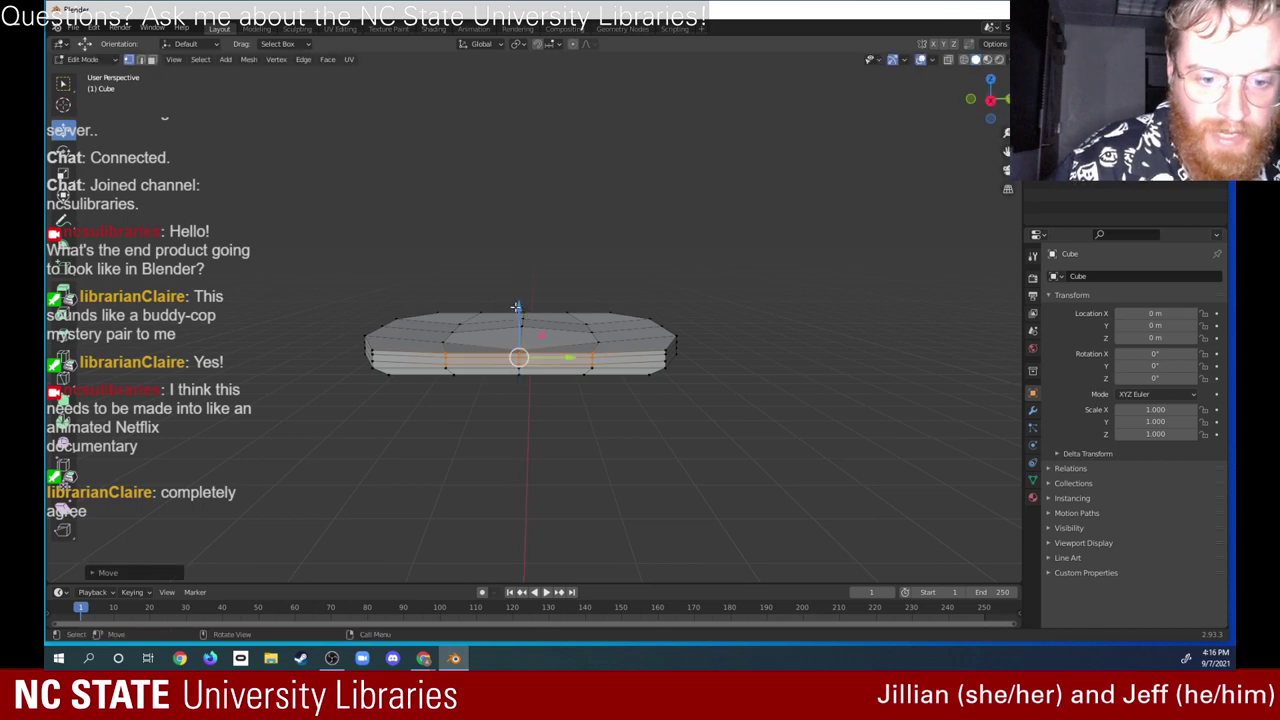
left_click(691, 398)
middle_click_drag(733, 352, 739, 294)
left_click(948, 59)
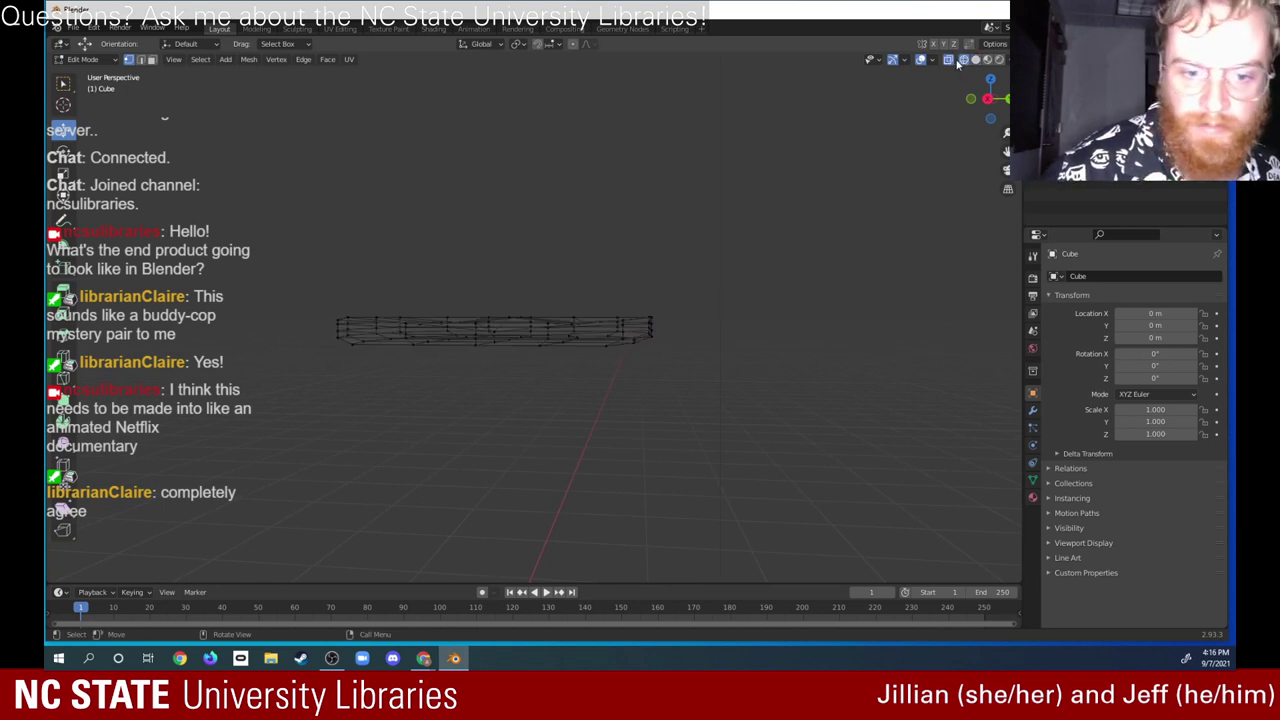
Step: Lower the box-selected bottom vertices about 0.08 m along Z and return to Solid shading
key("b")
left_click_drag(628, 367, 309, 326)
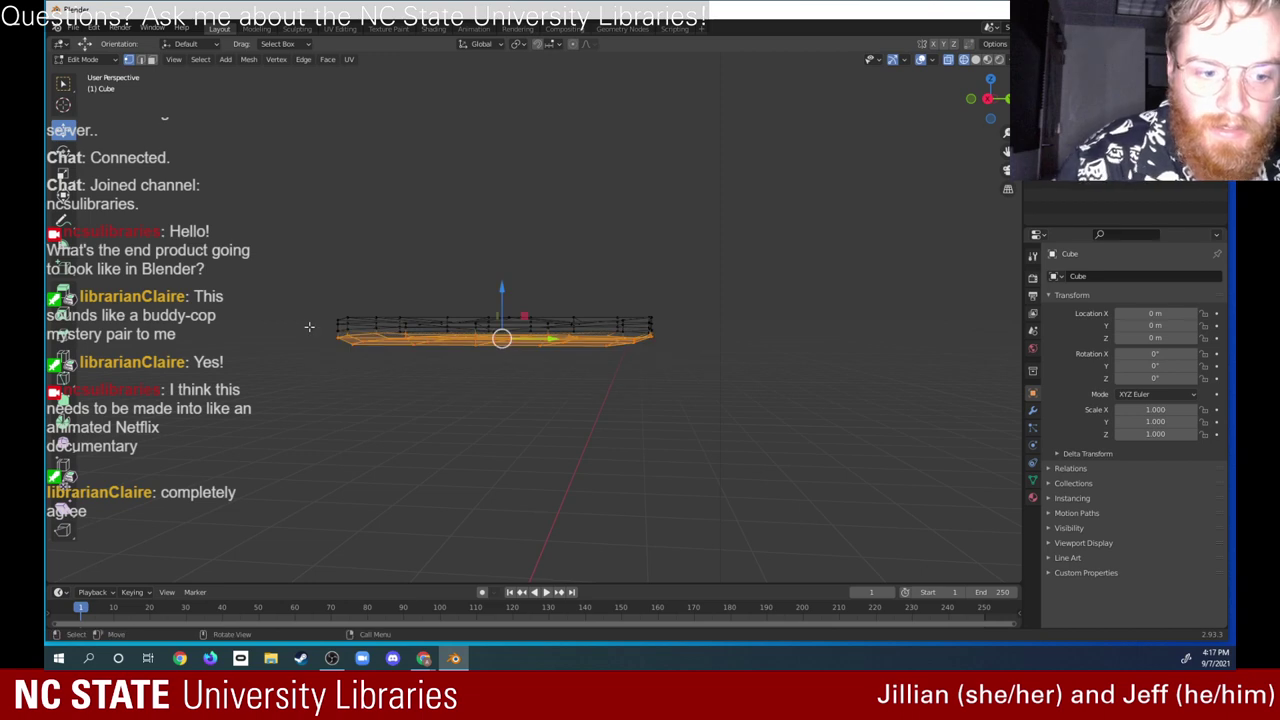
left_click_drag(502, 290, 502, 300)
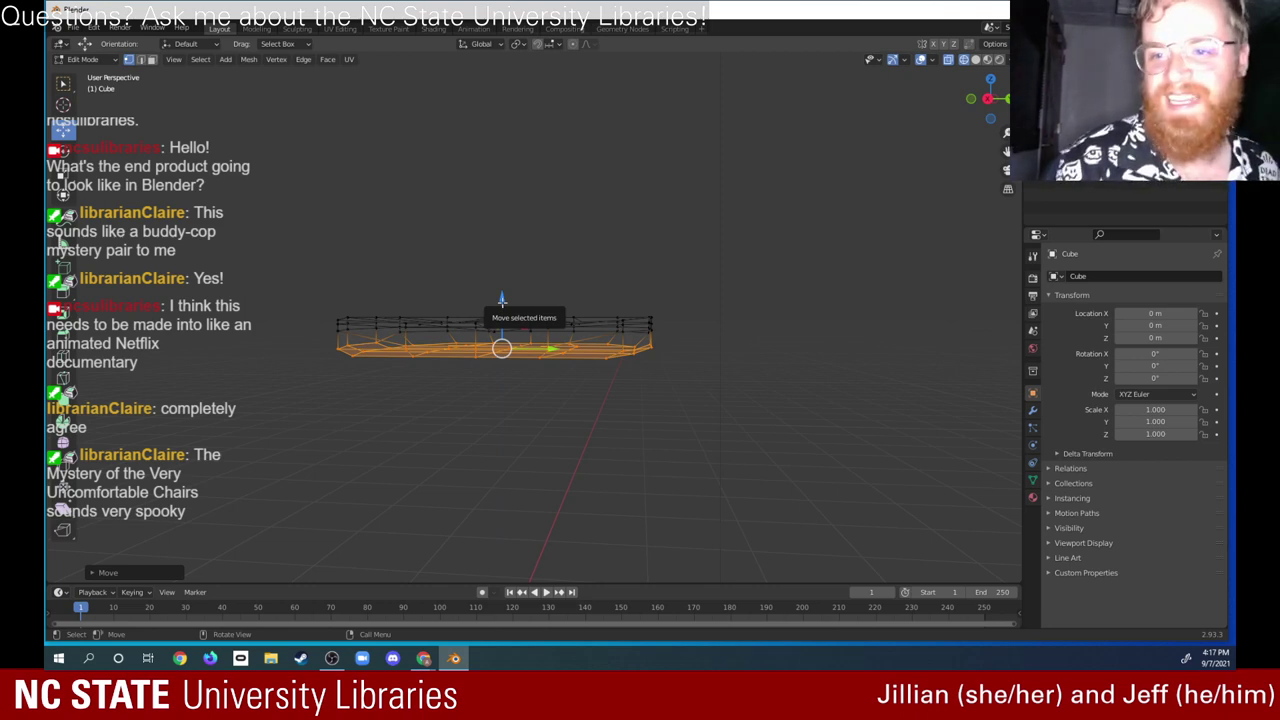
left_click(976, 59)
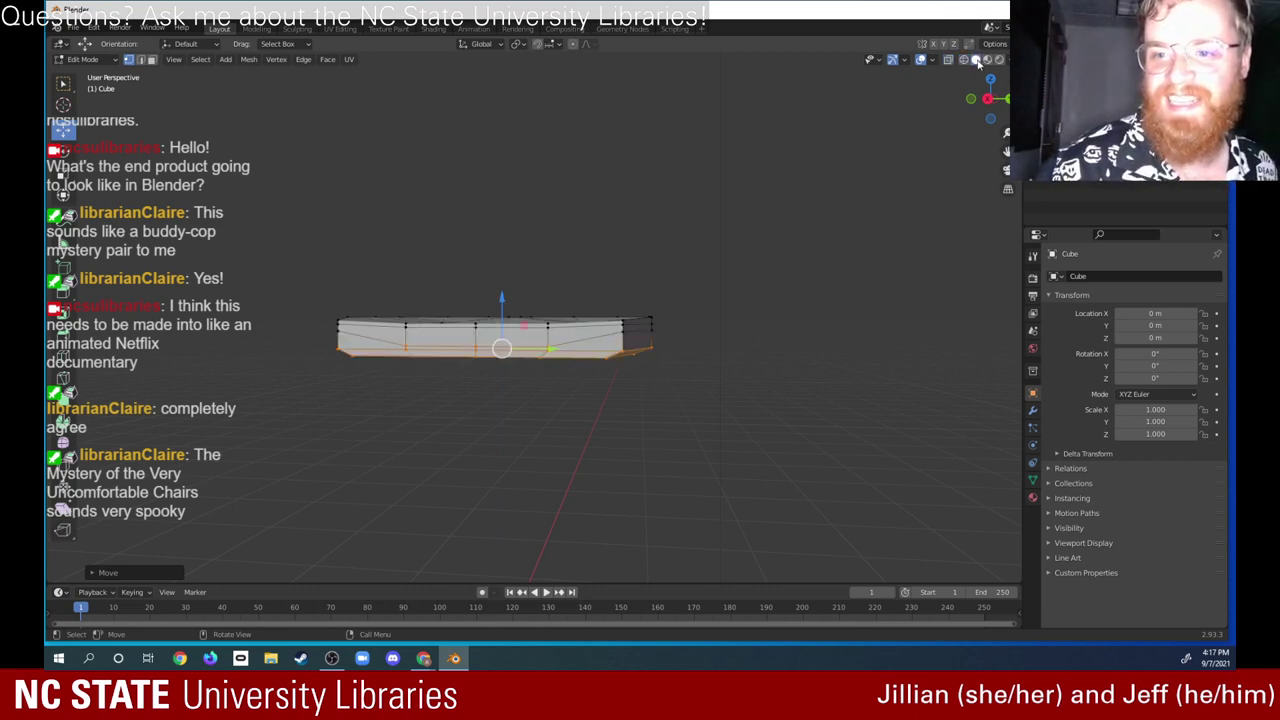
left_click(709, 380)
middle_click_drag(709, 380, 577, 341)
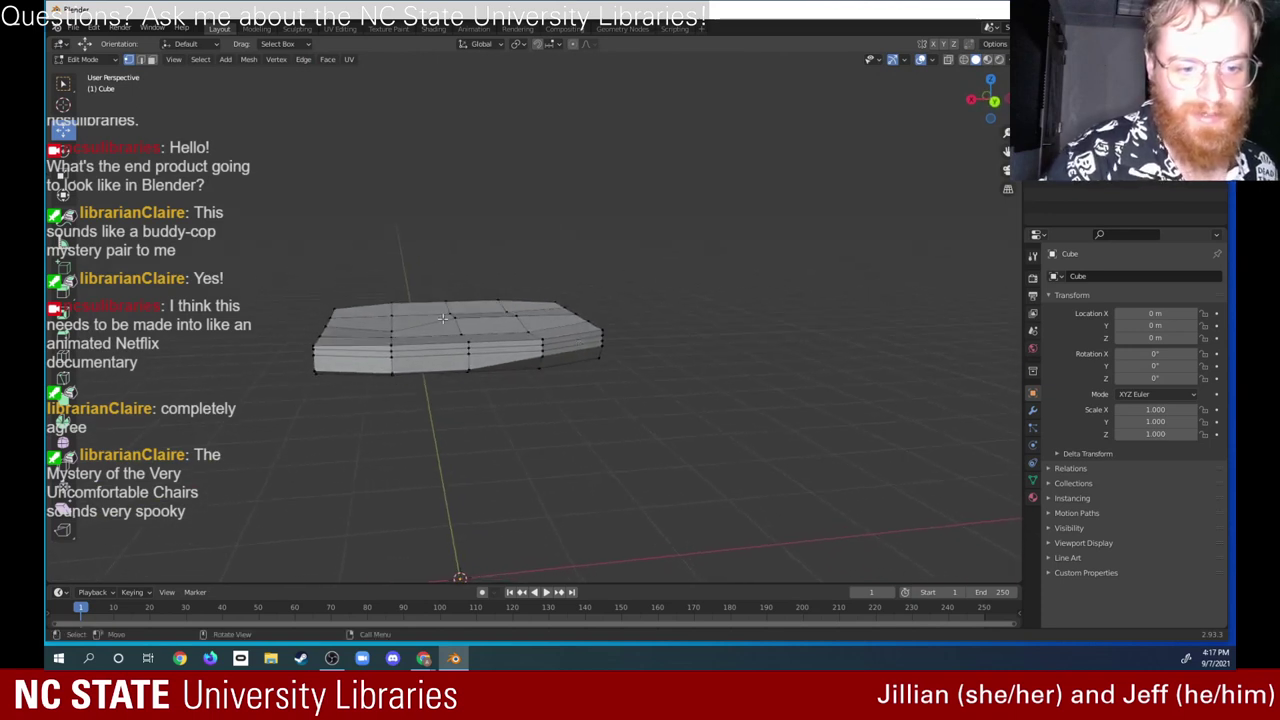
Step: Nudge a band of side vertices slightly down, then bring up the Vertex context menu
middle_click_drag(644, 384, 467, 396)
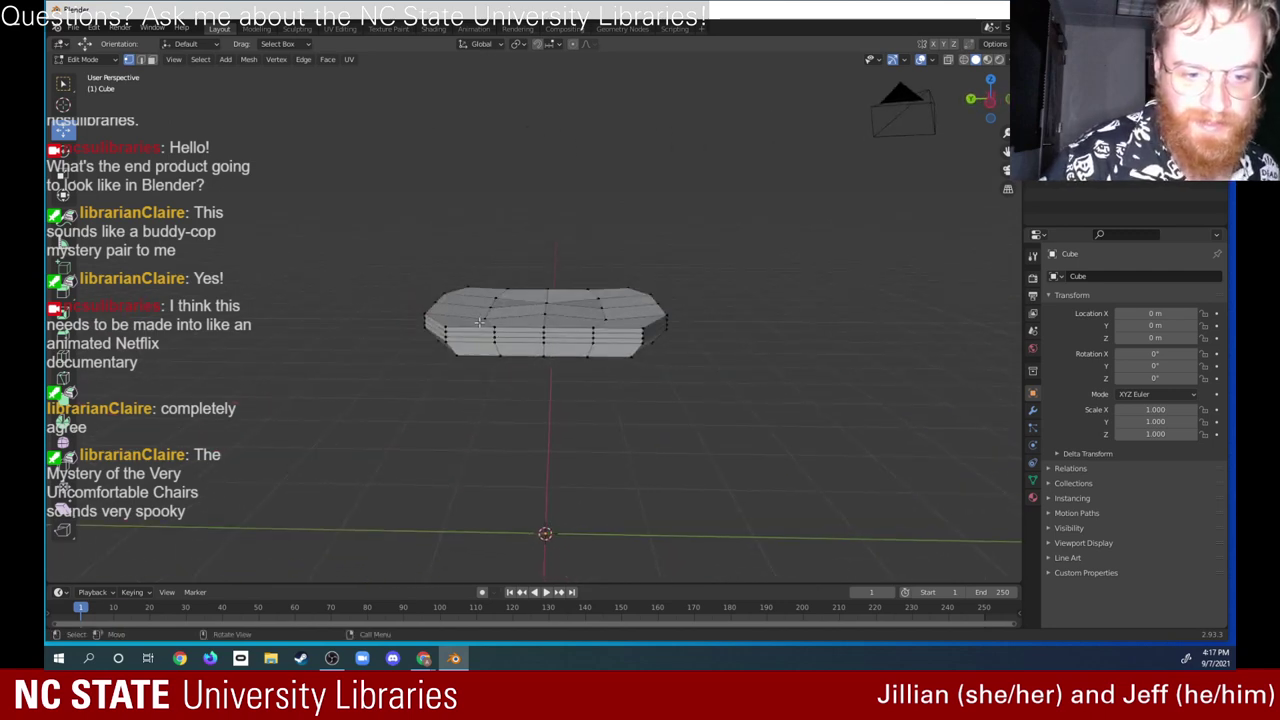
left_click_drag(480, 321, 604, 342)
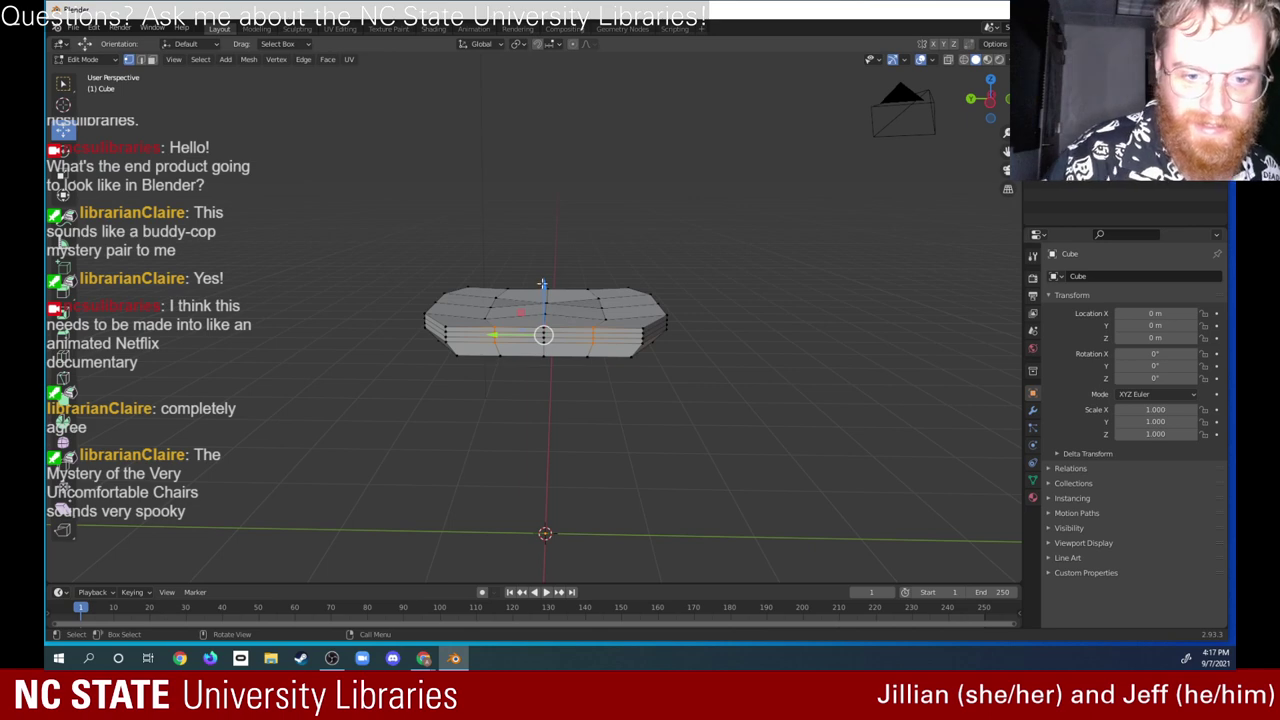
left_click_drag(542, 285, 543, 297)
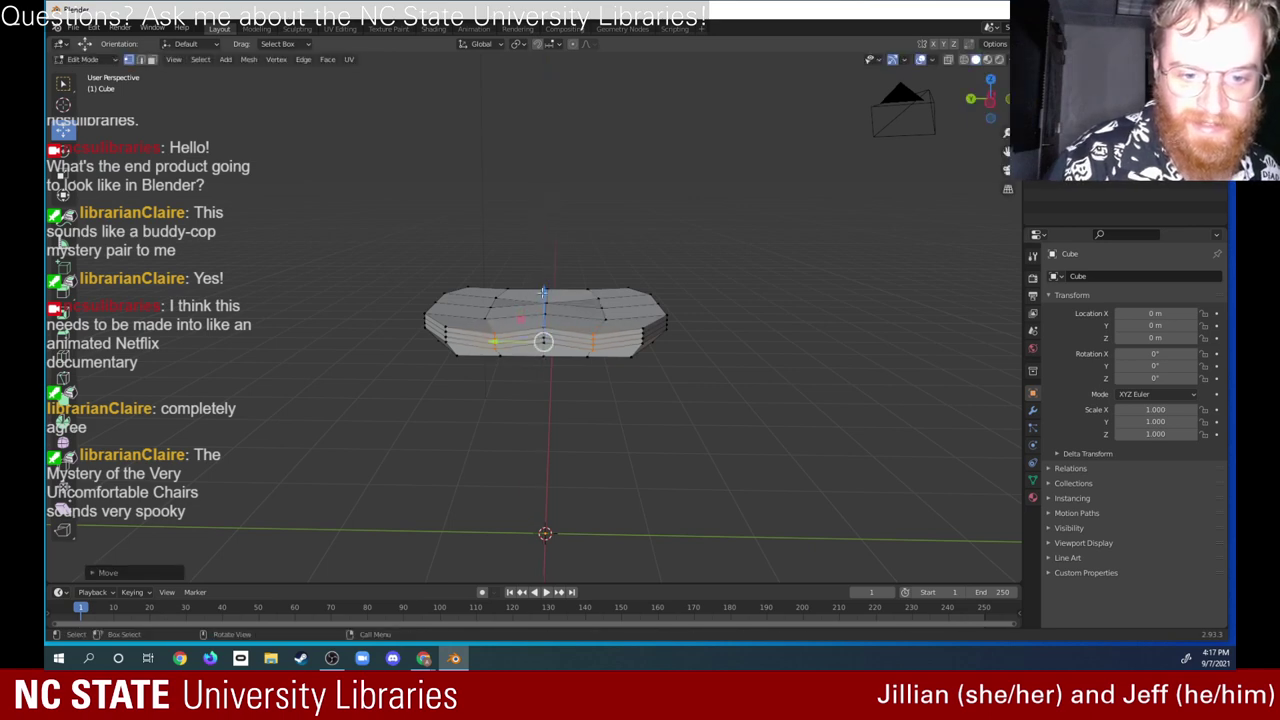
middle_click_drag(580, 409, 658, 360)
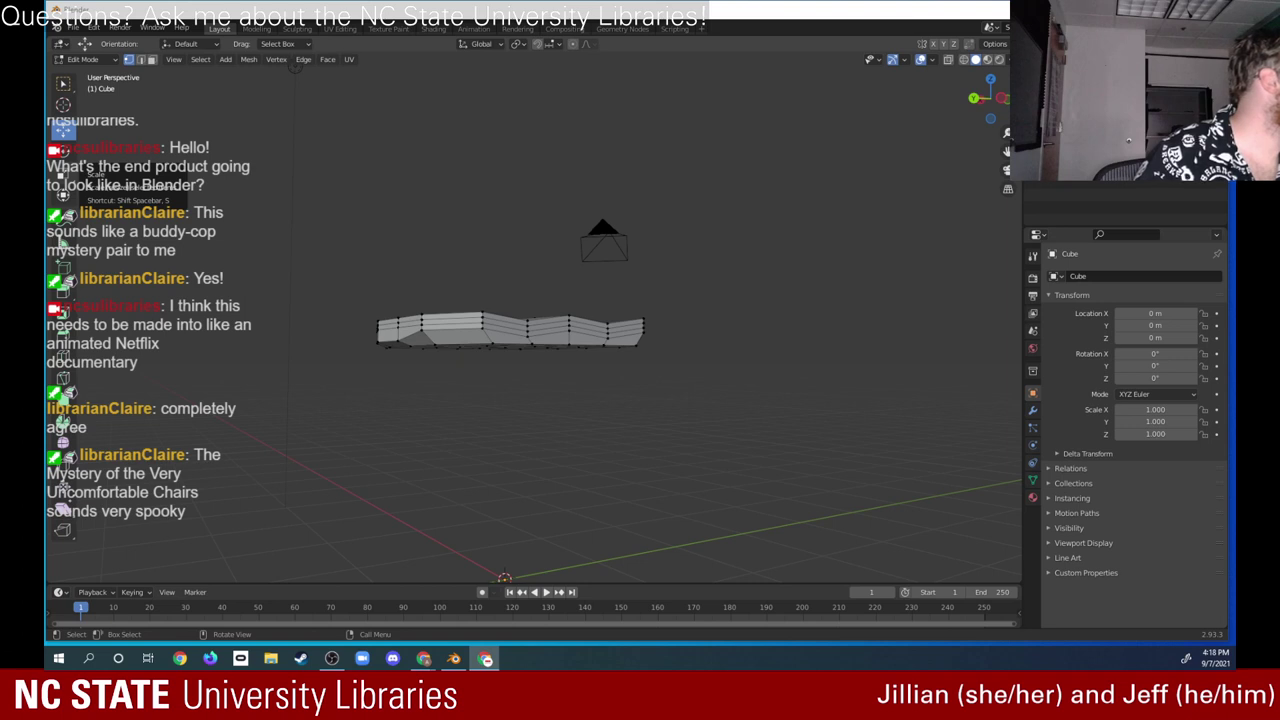
right_click(526, 403)
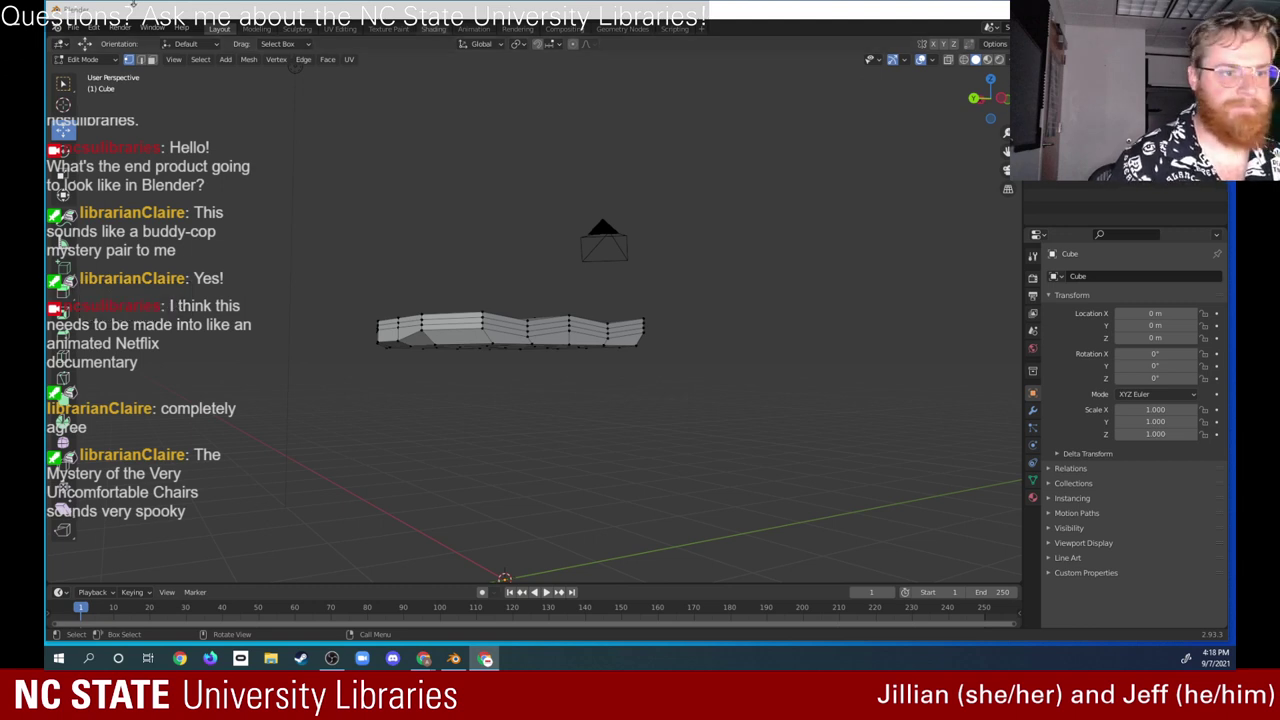
Step: Browse the File menu's Import and Open Recent entries for the chair reference files
left_click(72, 27)
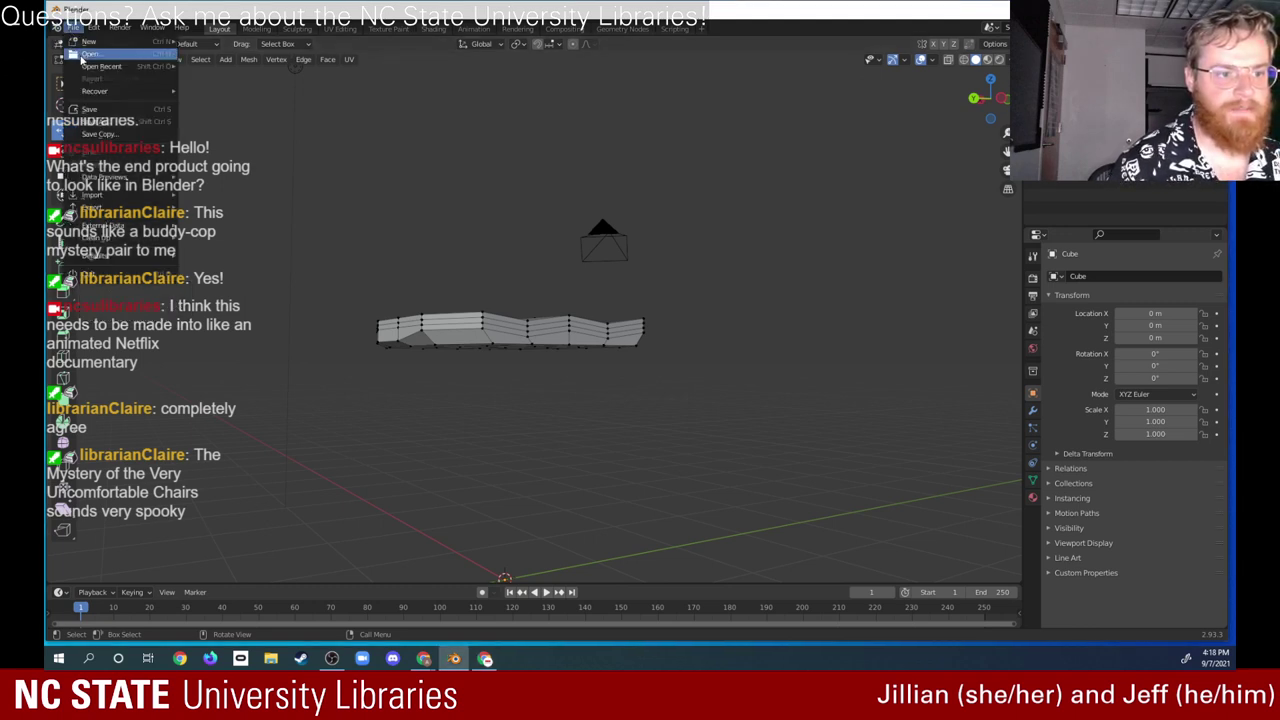
mouse_move(110, 203)
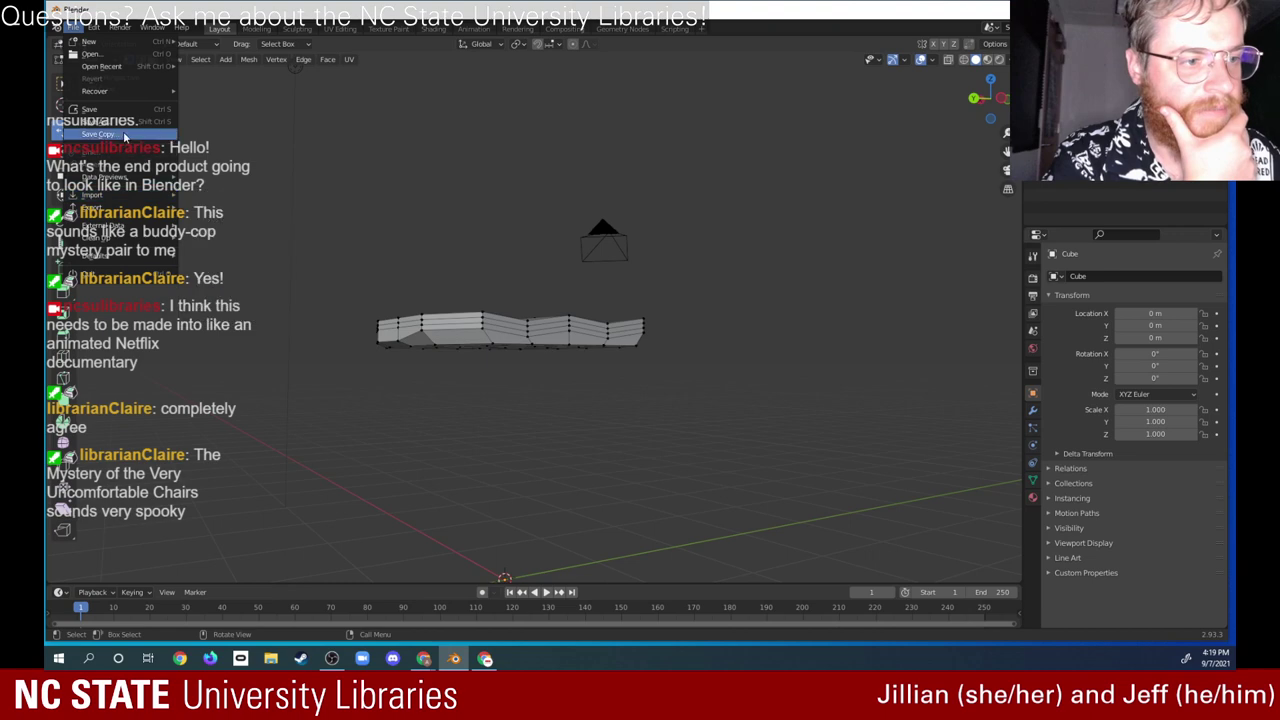
mouse_move(116, 64)
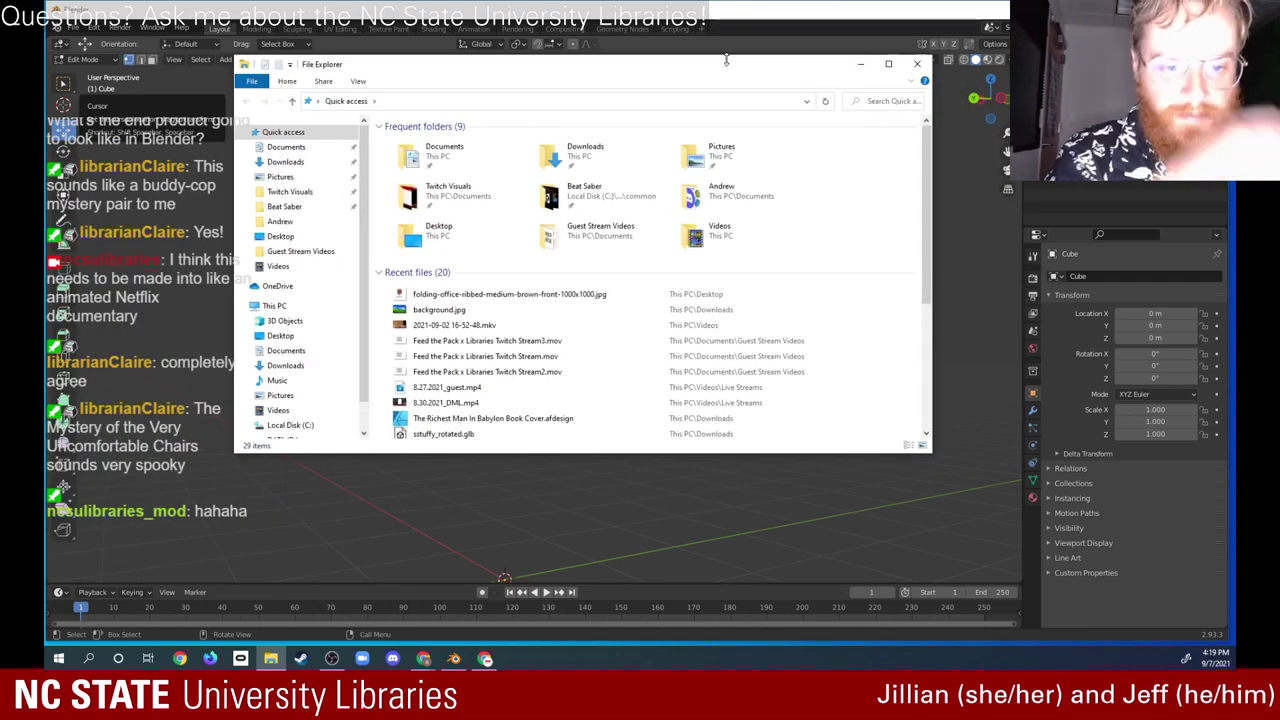
Step: Drag the chair reference photo from File Explorer's recent files toward Blender
left_click_drag(565, 292, 212, 363)
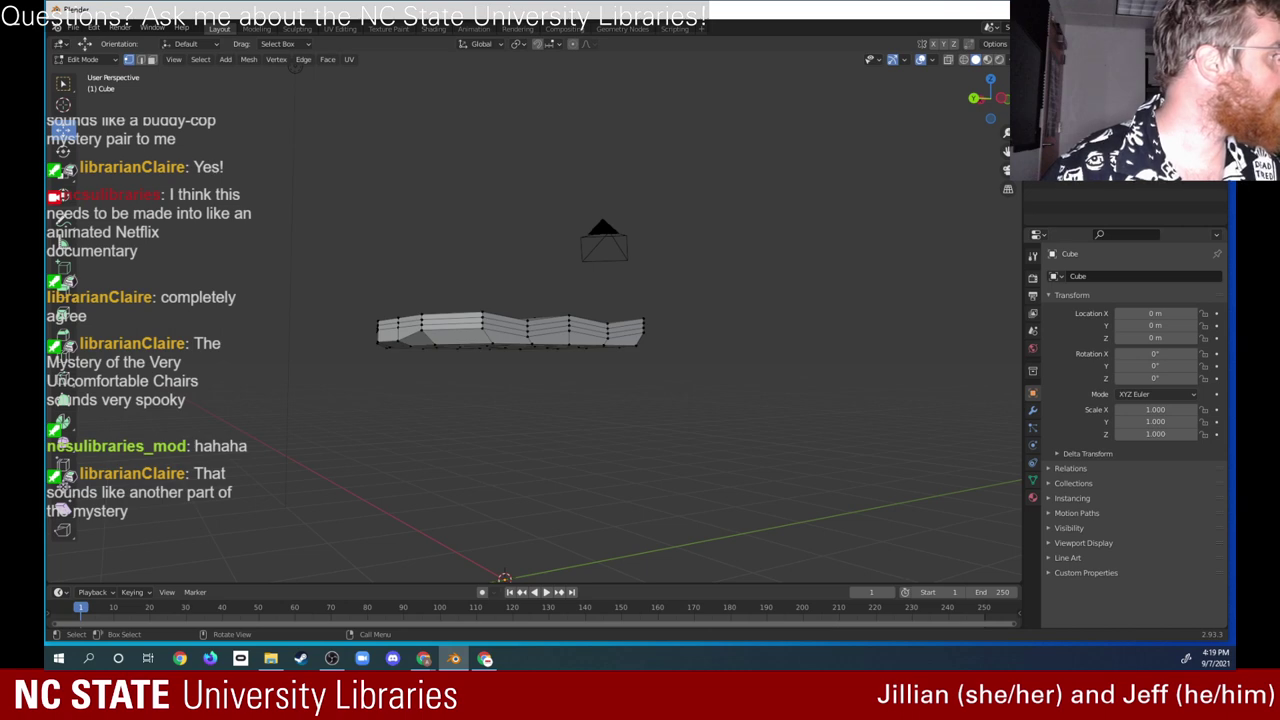
key("alt+Tab")
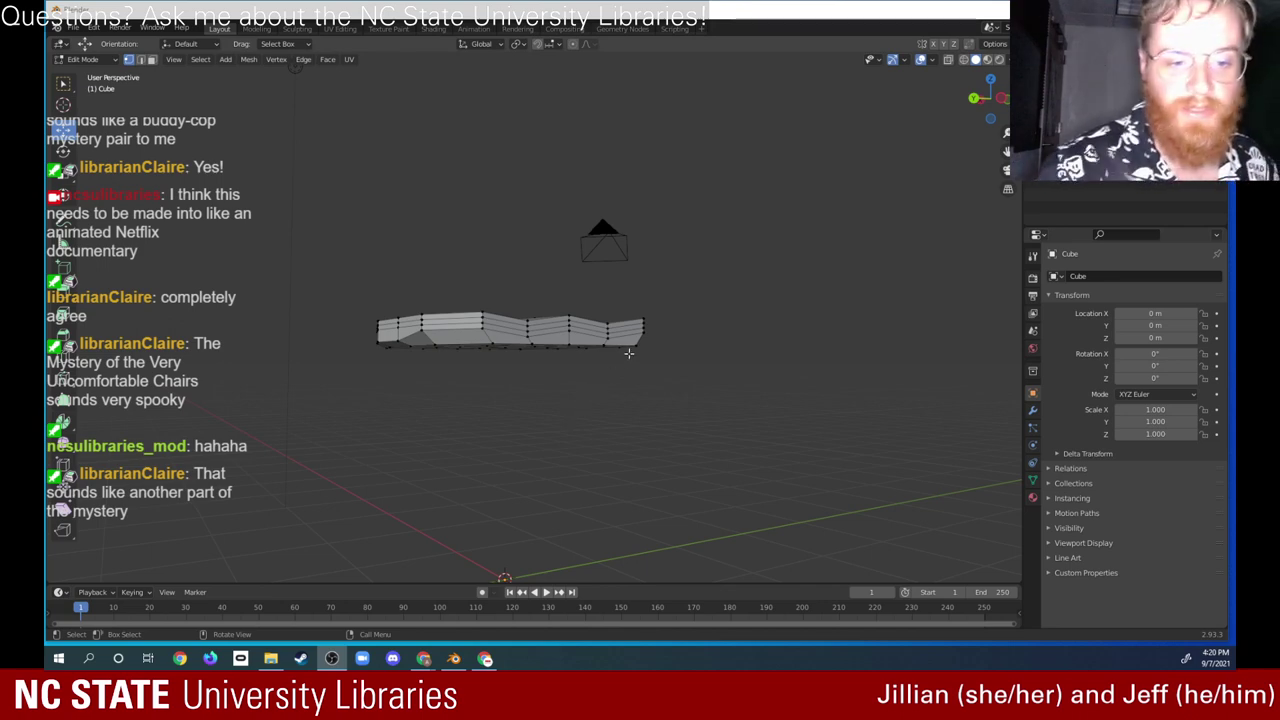
mouse_move(560, 384)
middle_mouse_down()
mouse_move(640, 366)
mouse_move(576, 407)
mouse_move(553, 391)
middle_mouse_up()
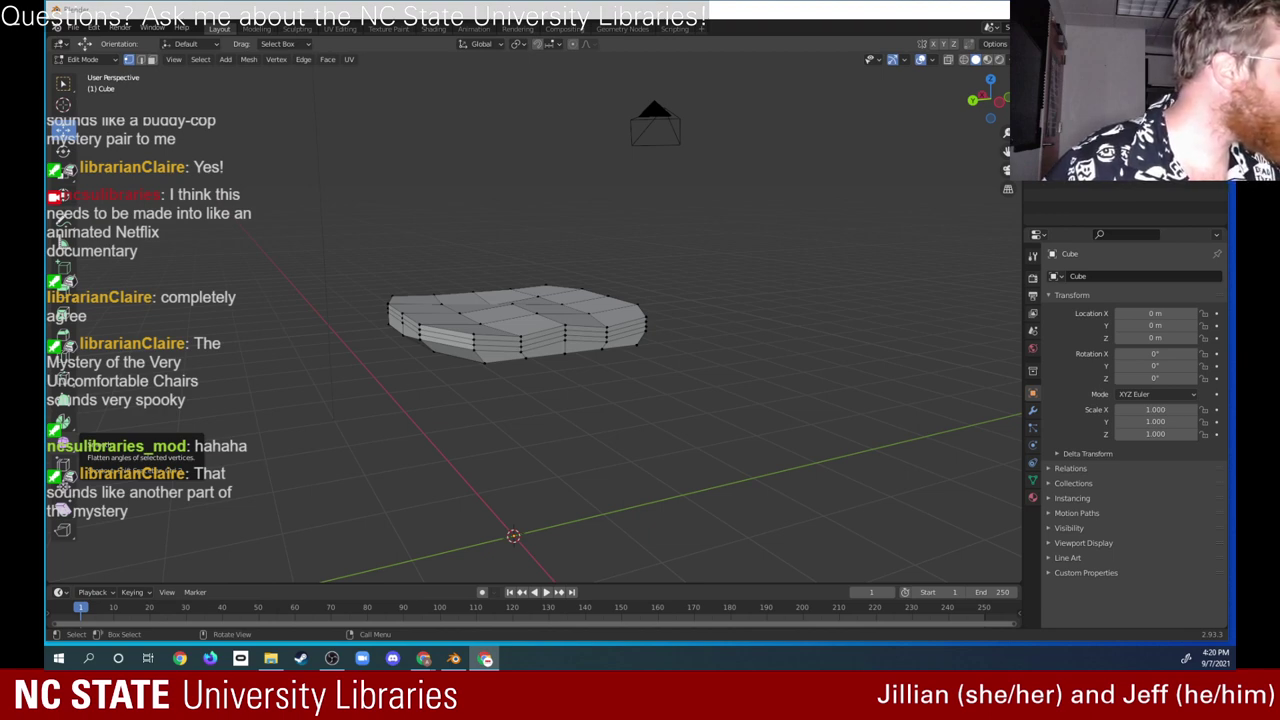
Step: Box-select the faces along the seat's left end and activate the Extrude Region tool
left_click(578, 376)
middle_click_drag(585, 394, 700, 389)
middle_click_drag(770, 337, 382, 355)
left_click_drag(268, 323, 326, 398)
middle_click_drag(326, 398, 398, 425)
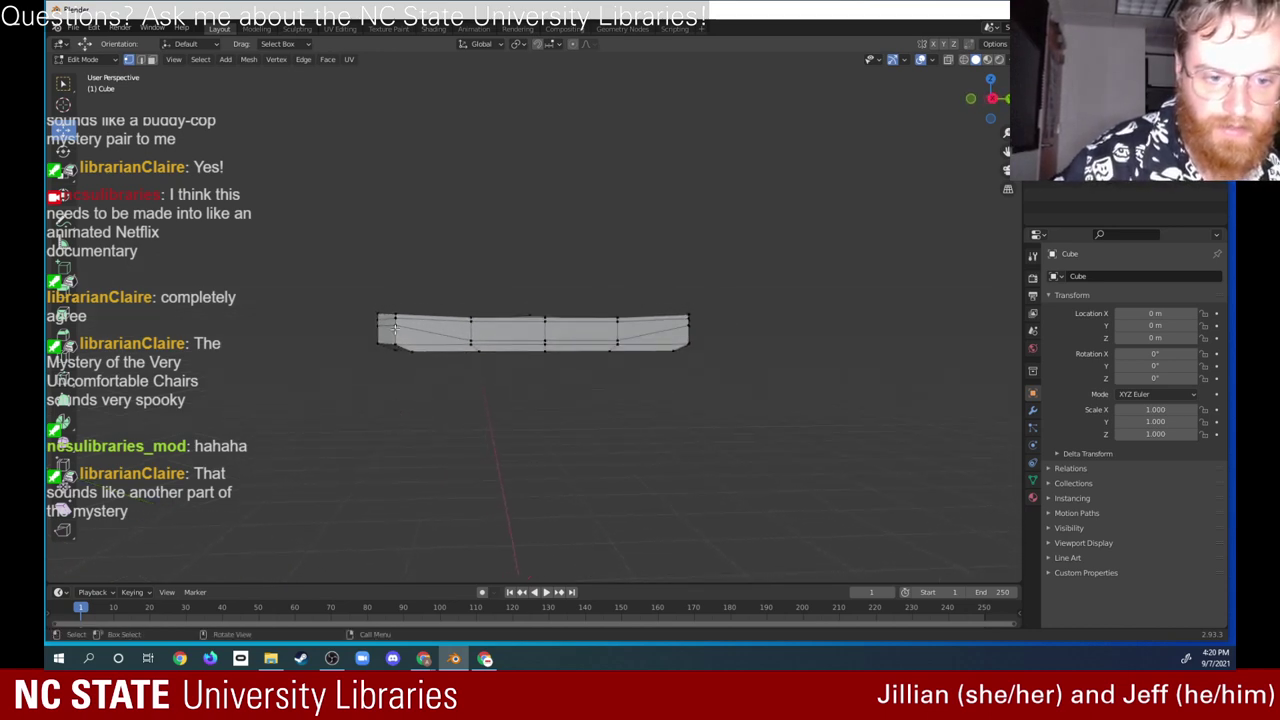
left_click_drag(378, 300, 684, 312)
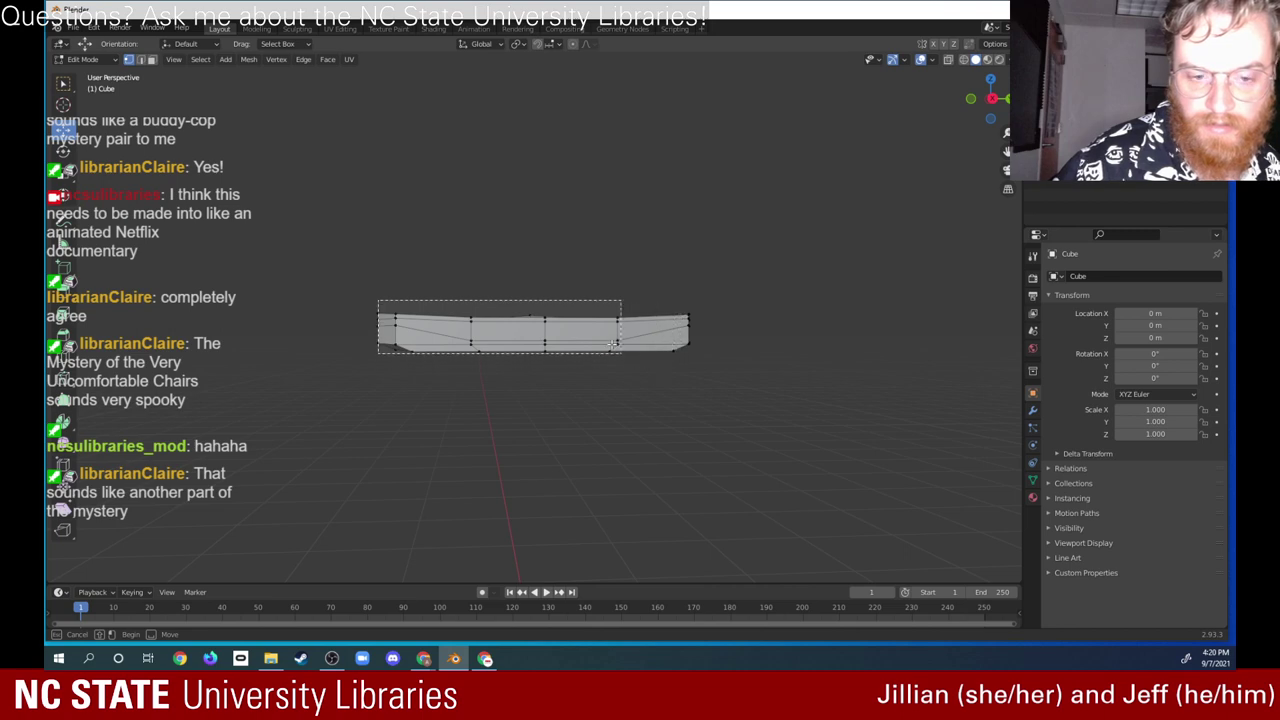
middle_click_drag(688, 315, 673, 345)
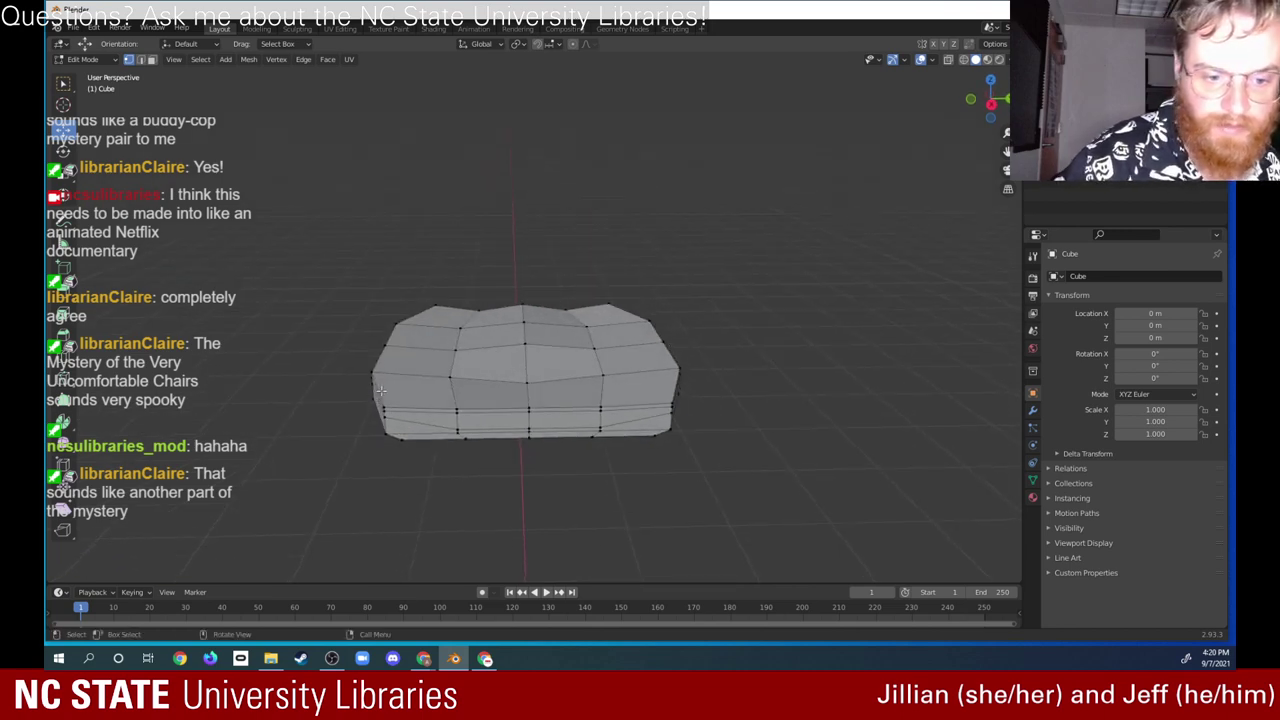
left_click_drag(380, 390, 679, 439)
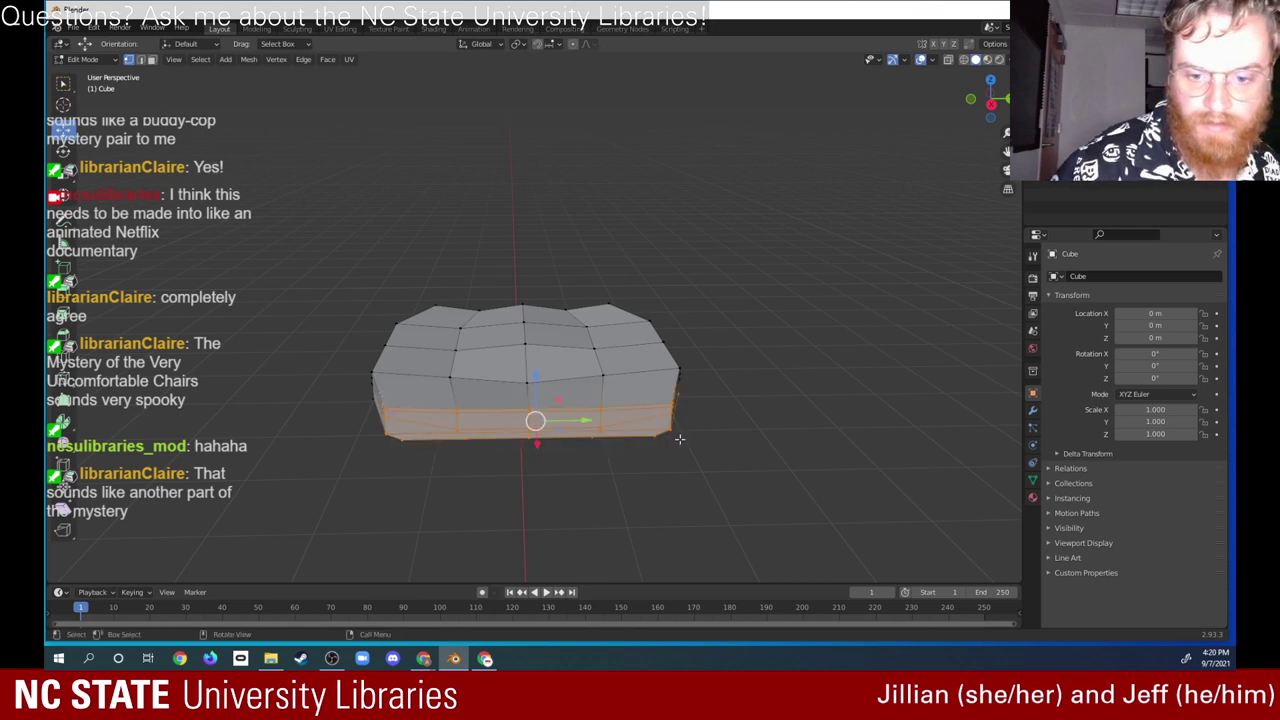
middle_click_drag(679, 439, 610, 311)
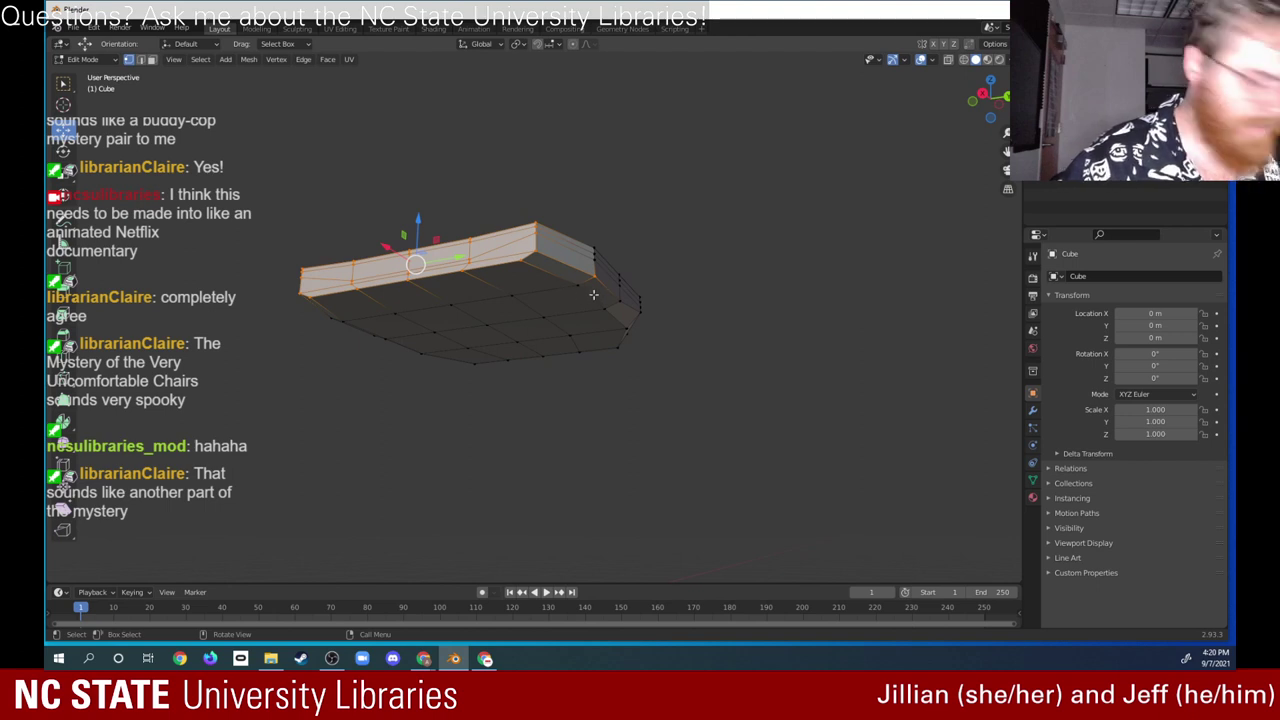
middle_click_drag(584, 304, 523, 389)
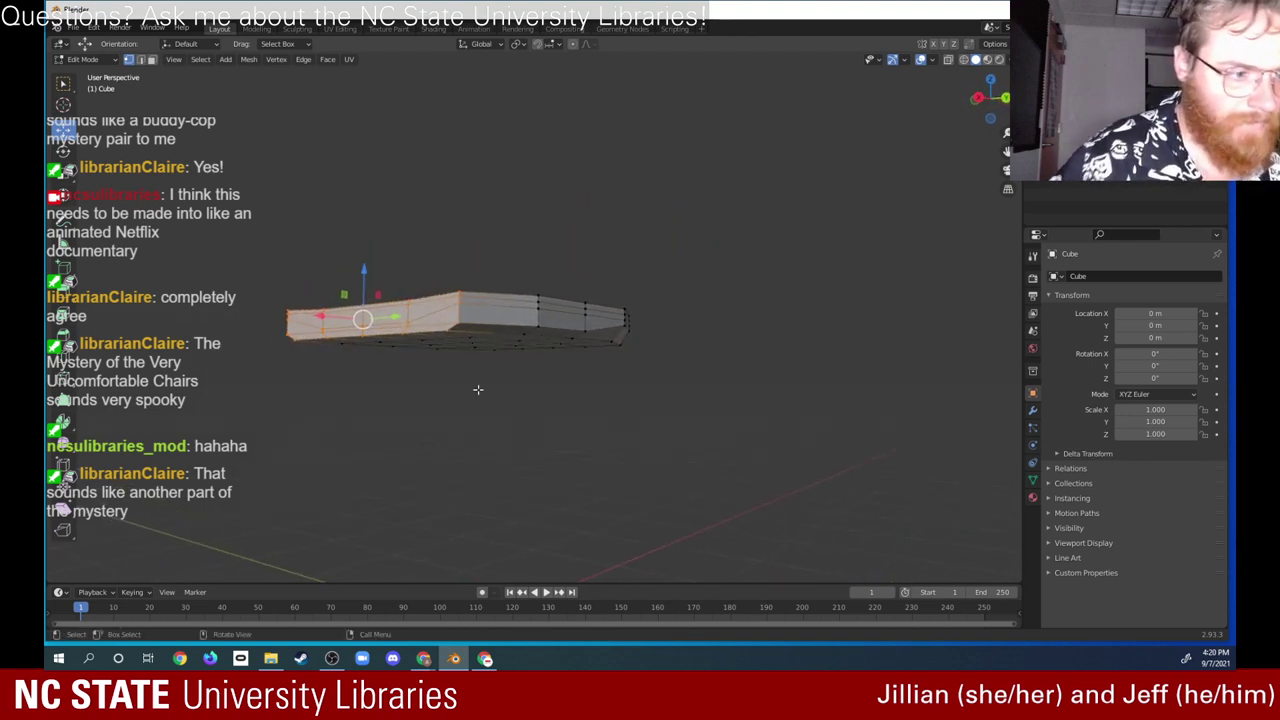
left_click(61, 301)
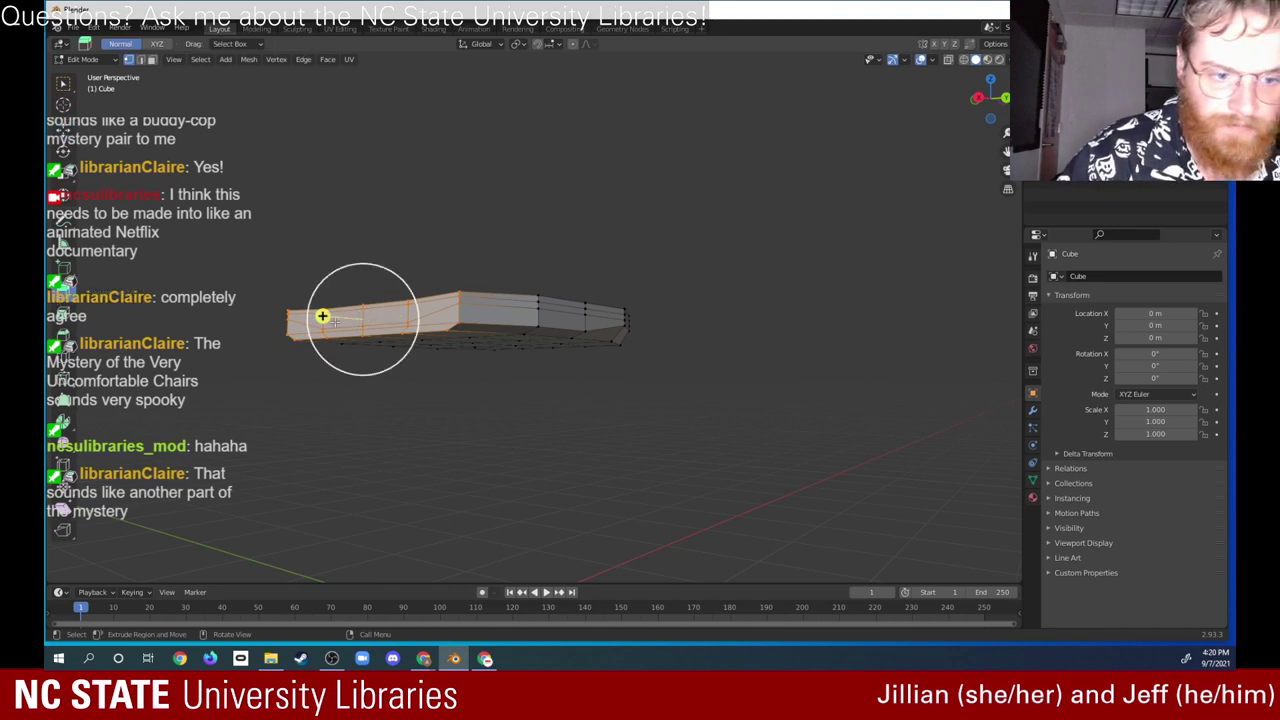
Step: Lengthen the seat by pulling its end faces outward, then clear the selection
left_click_drag(321, 317, 303, 314)
middle_click_drag(303, 314, 470, 580)
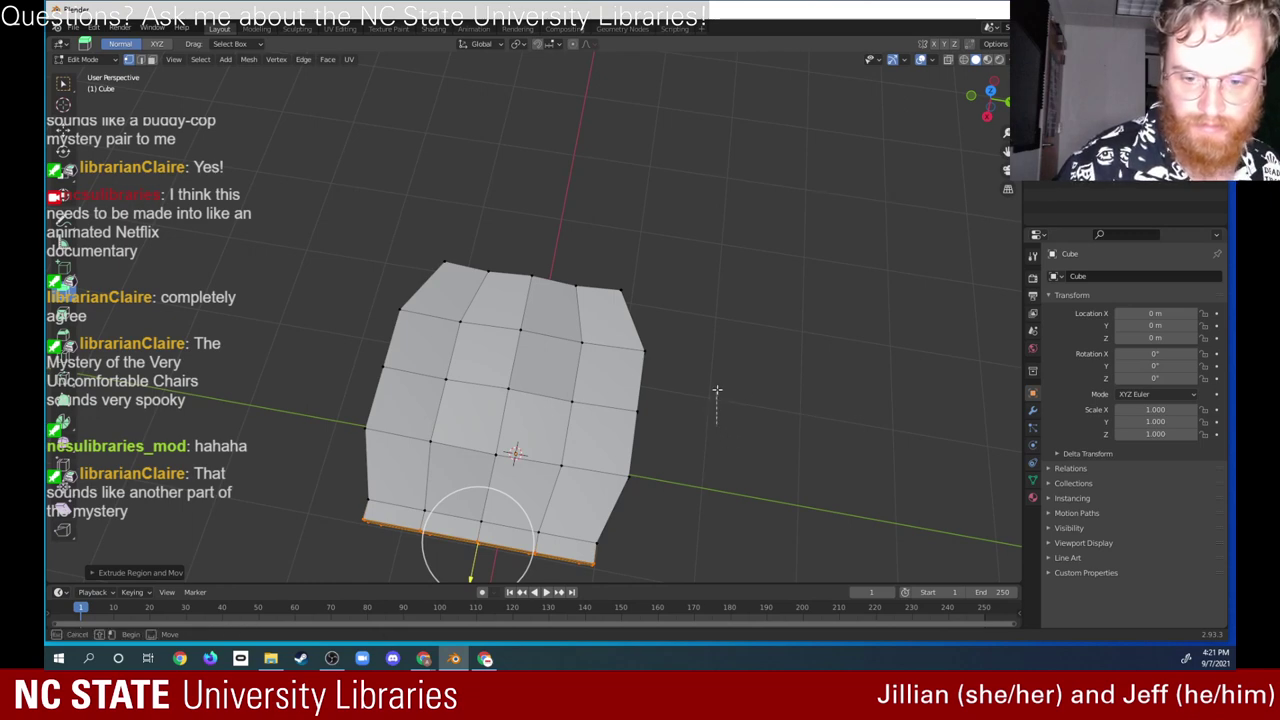
left_click(719, 427)
middle_click_drag(723, 429, 734, 336)
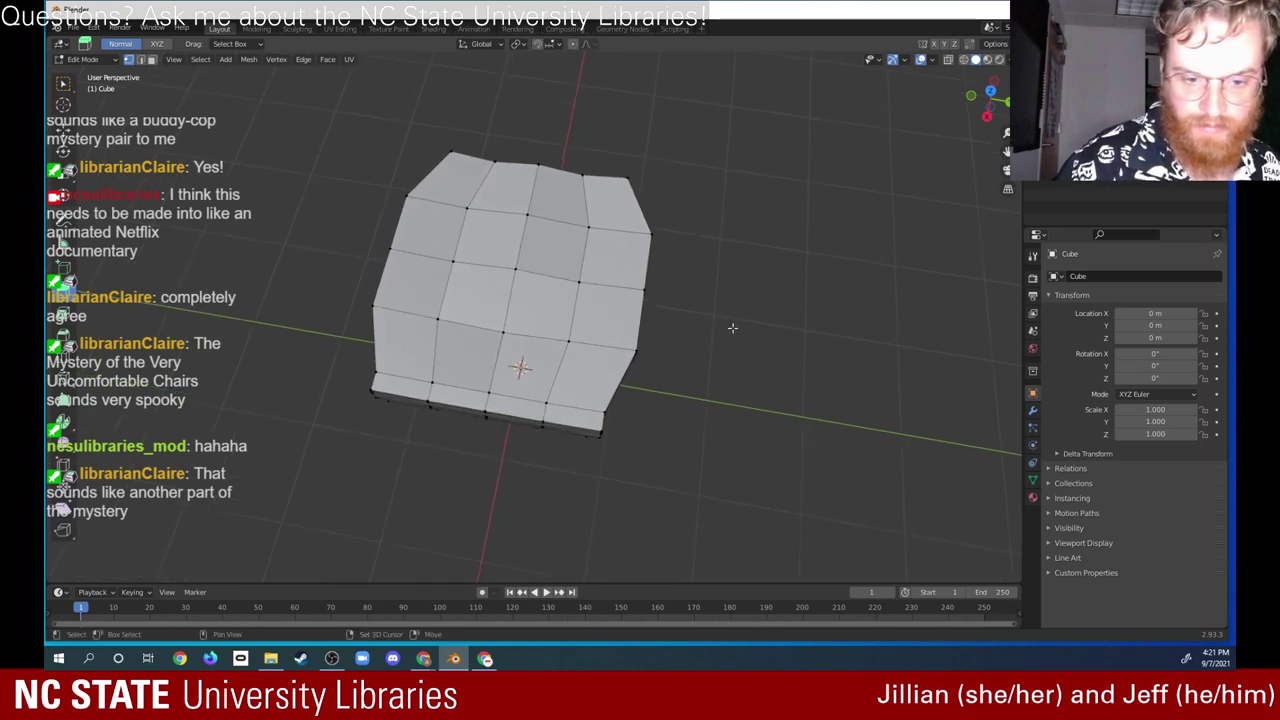
Step: Select the seat's lower-left faces and add the front band of faces
mouse_move(355, 365)
left_mouse_down()
mouse_move(614, 443)
mouse_move(376, 370)
mouse_move(420, 426)
mouse_move(449, 369)
mouse_move(513, 394)
mouse_move(520, 424)
left_mouse_up()
key("c")
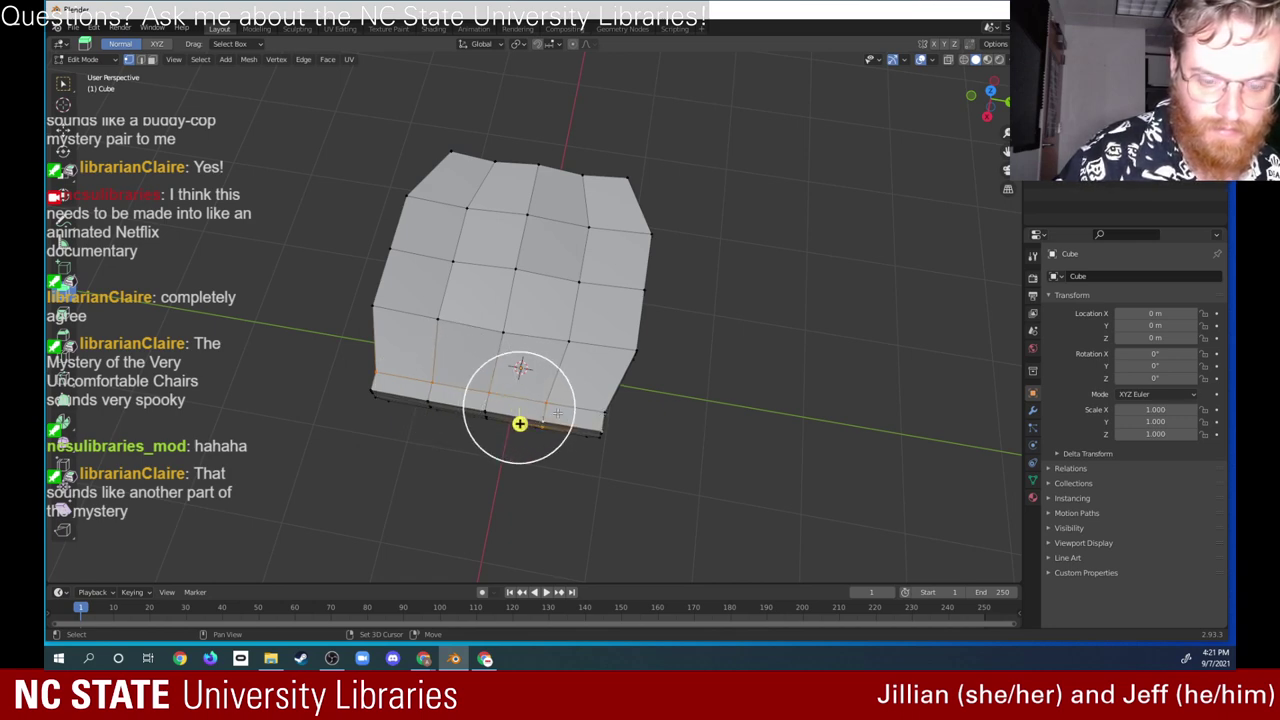
middle_click_drag(520, 424, 541, 300)
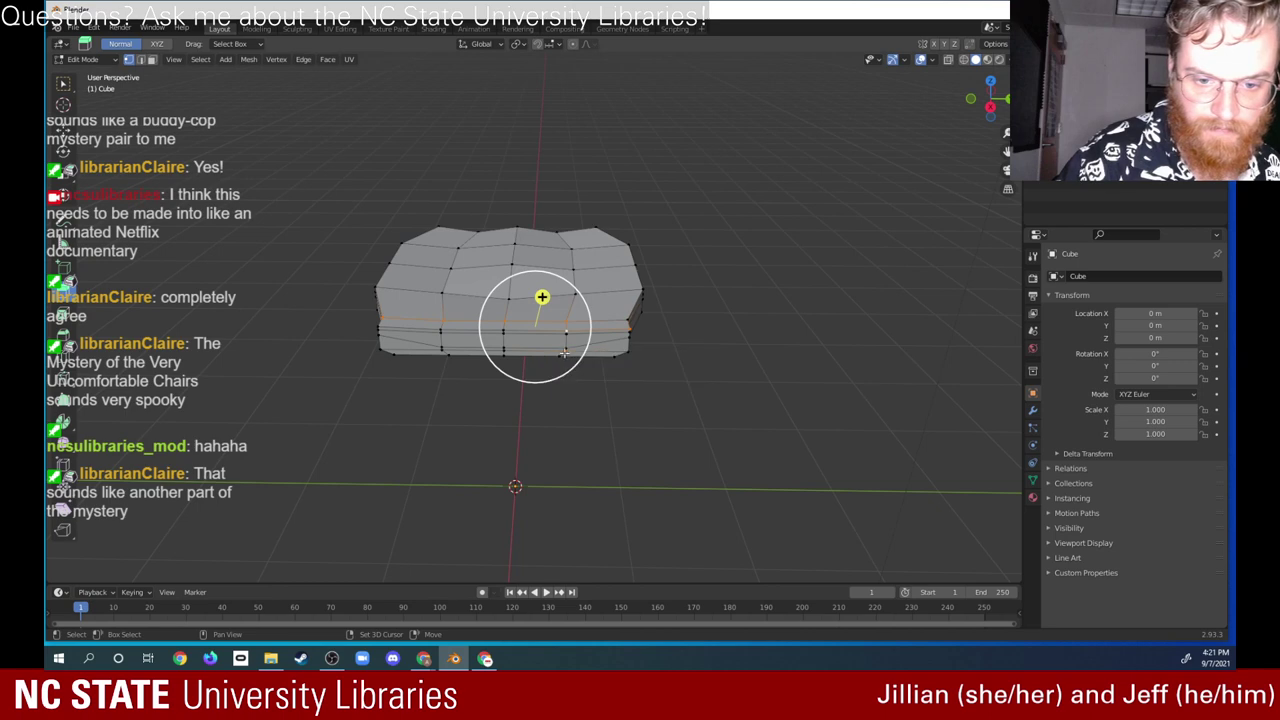
middle_click_drag(565, 352, 543, 375)
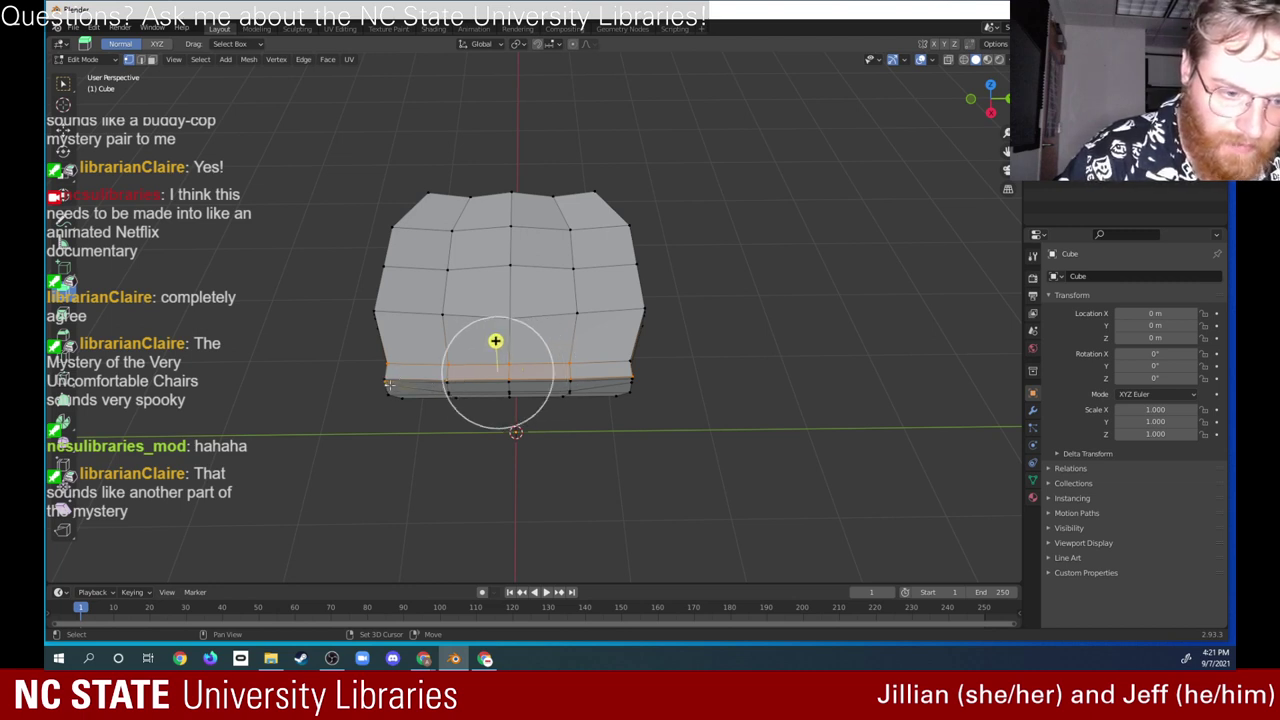
middle_click_drag(495, 341, 554, 316)
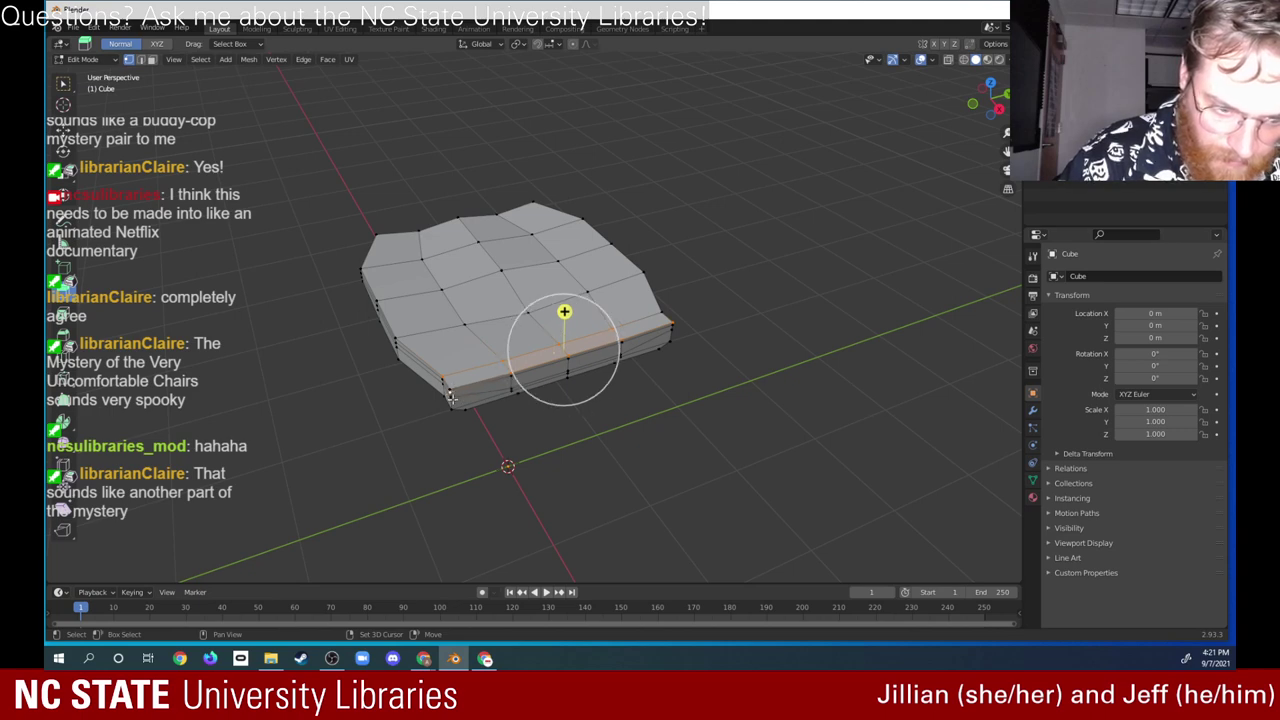
left_click(449, 391, "alt+shift")
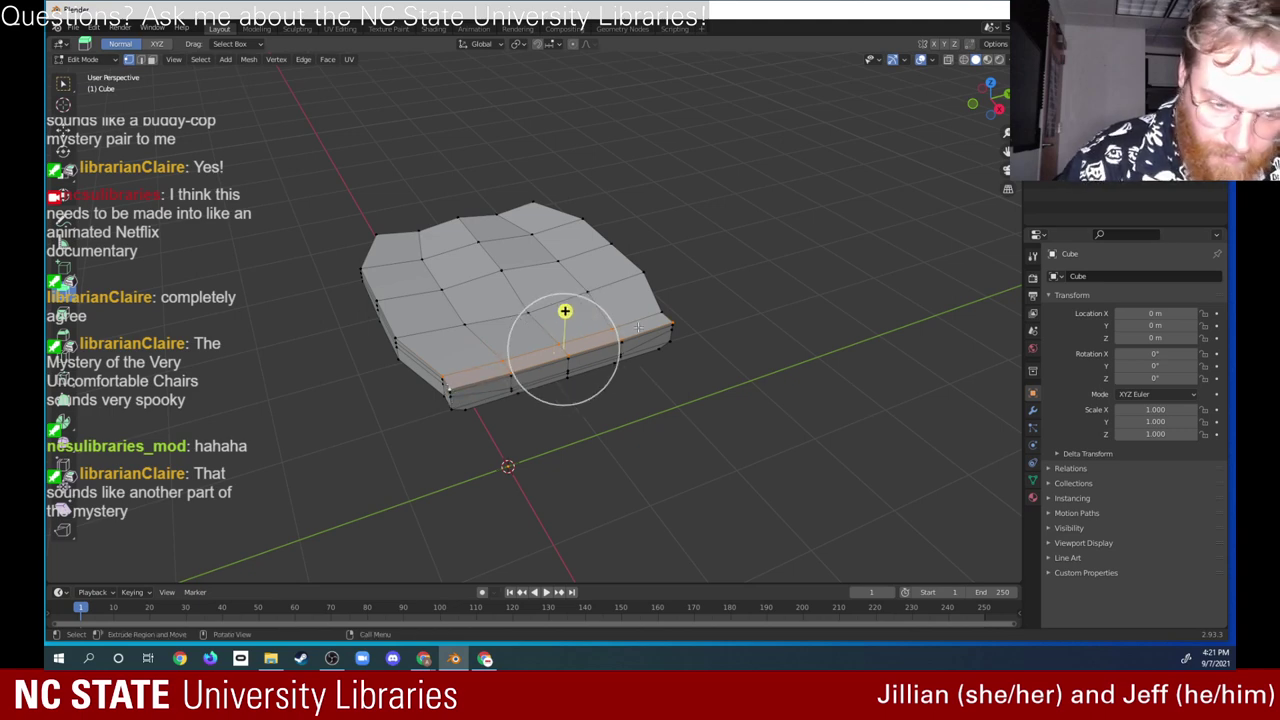
Step: Extrude the front faces upward into a back panel, then undo it back toward a sliver
left_click_drag(565, 311, 571, 114)
middle_click_drag(560, 200, 652, 377)
key("ctrl+z")
key("ctrl+z")
key("ctrl+z")
key("ctrl+z")
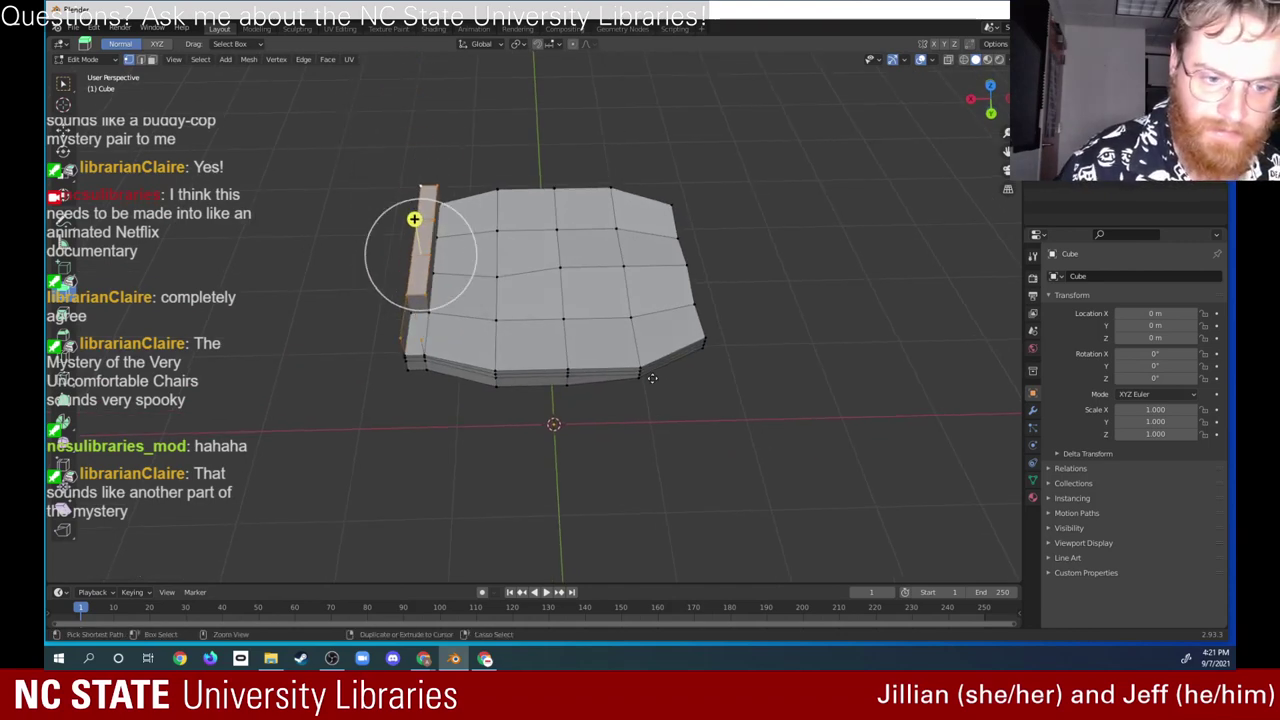
Step: Extrude the seat's back edge upward three times into a tall, thin backrest wall
middle_click_drag(492, 430, 505, 372)
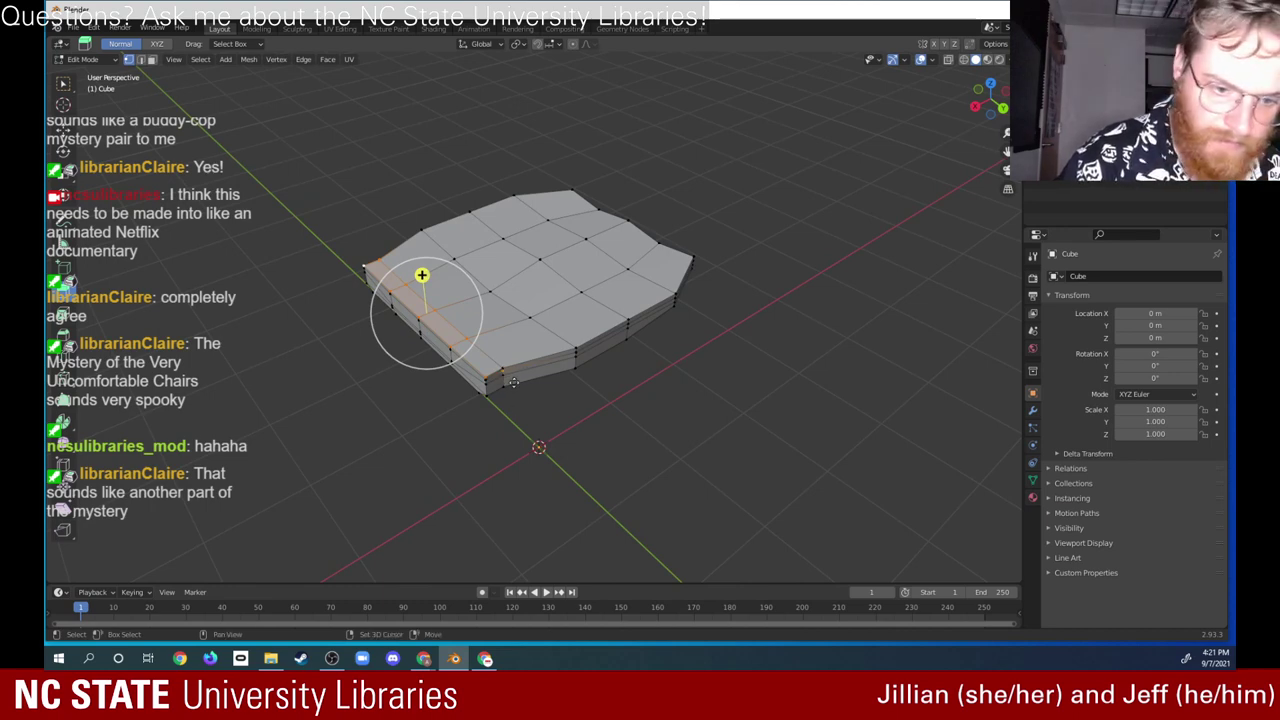
middle_click_drag(505, 395, 507, 366)
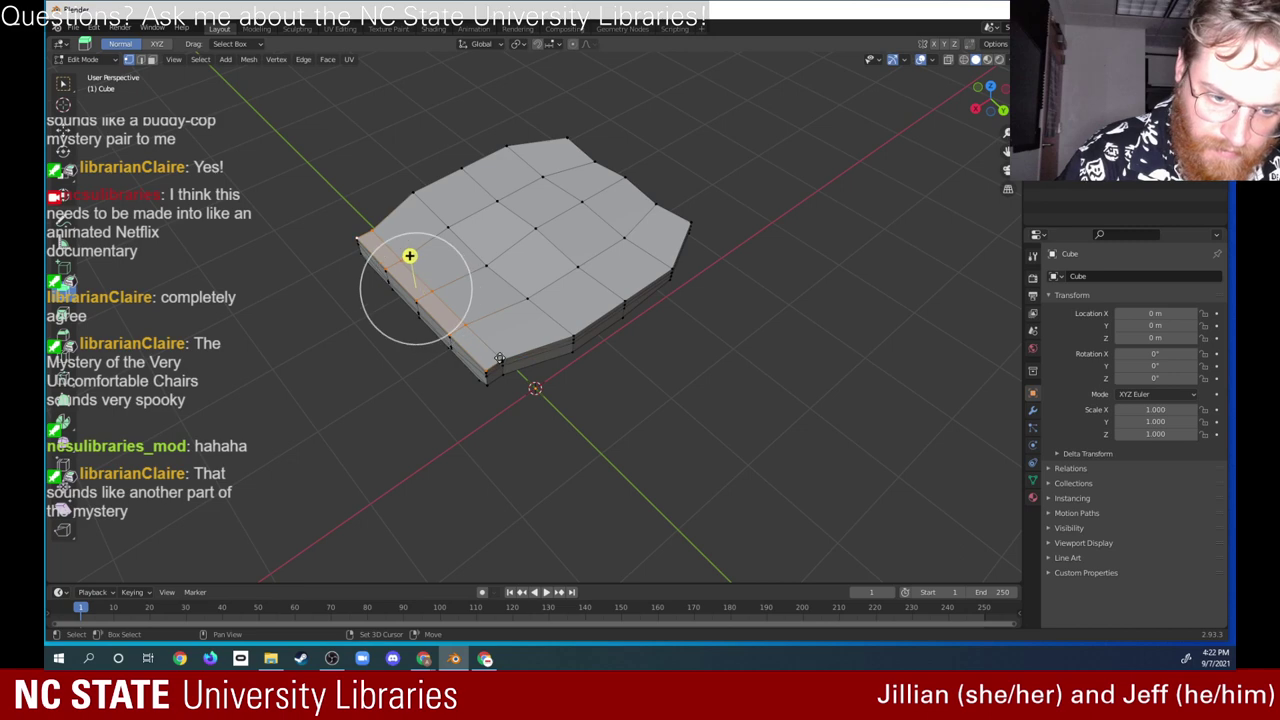
key("e")
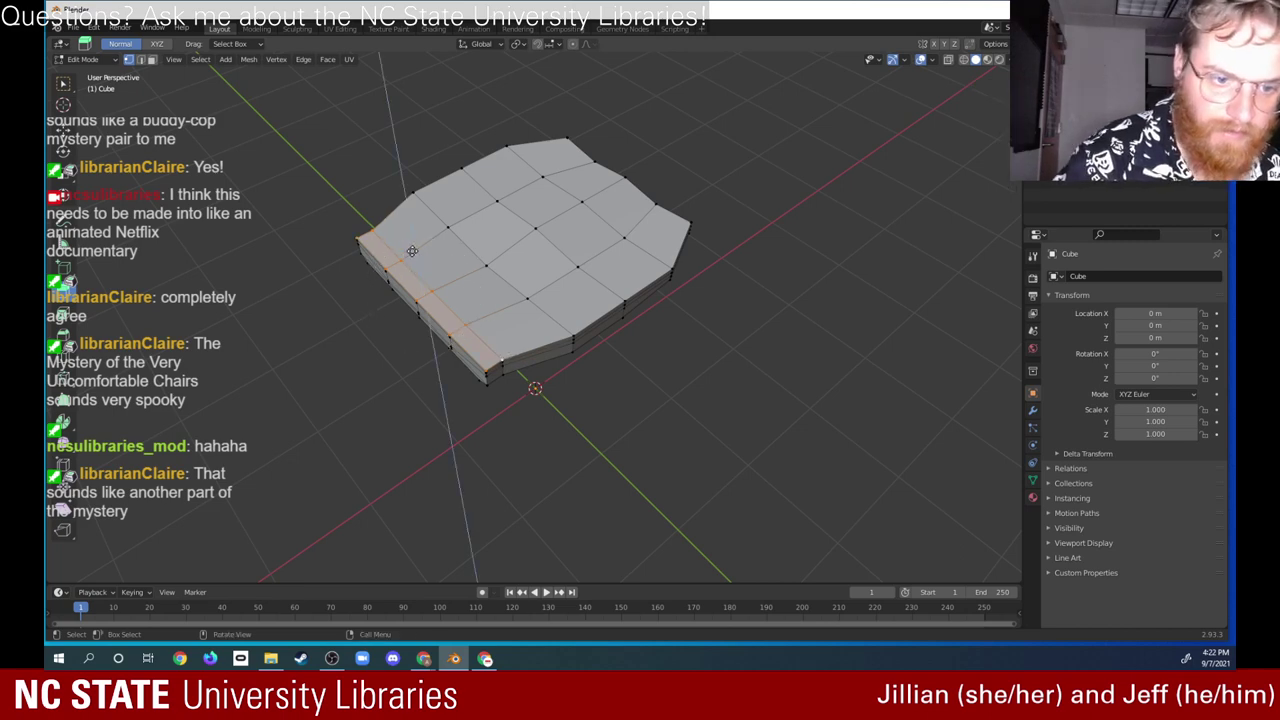
left_click(414, 228)
key("e")
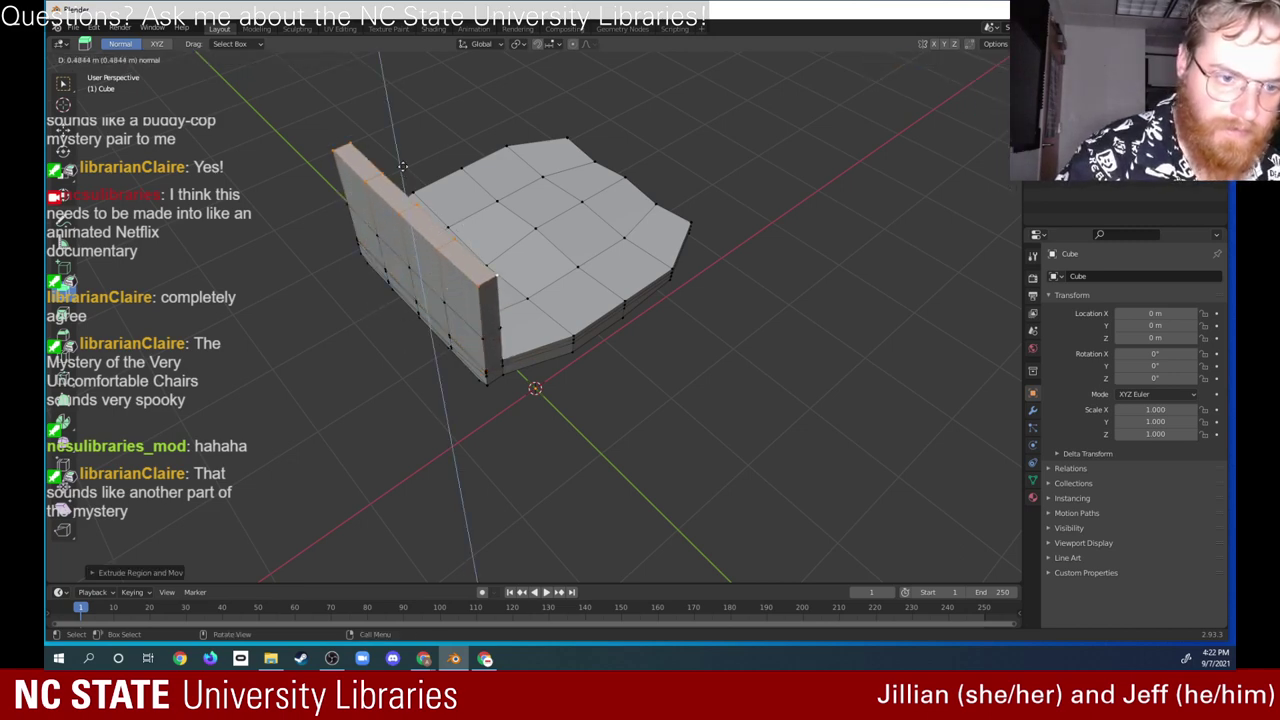
left_click(395, 112)
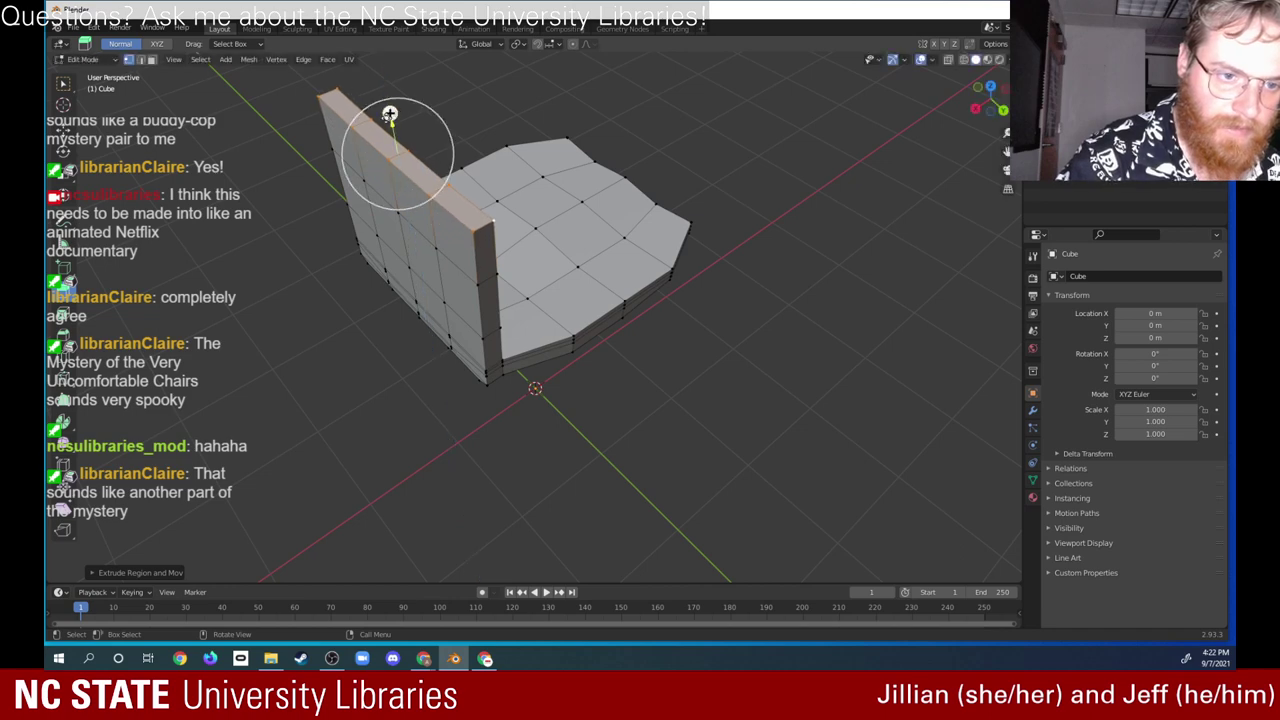
key("e")
left_click(385, 48)
middle_click_drag(385, 48, 694, 237)
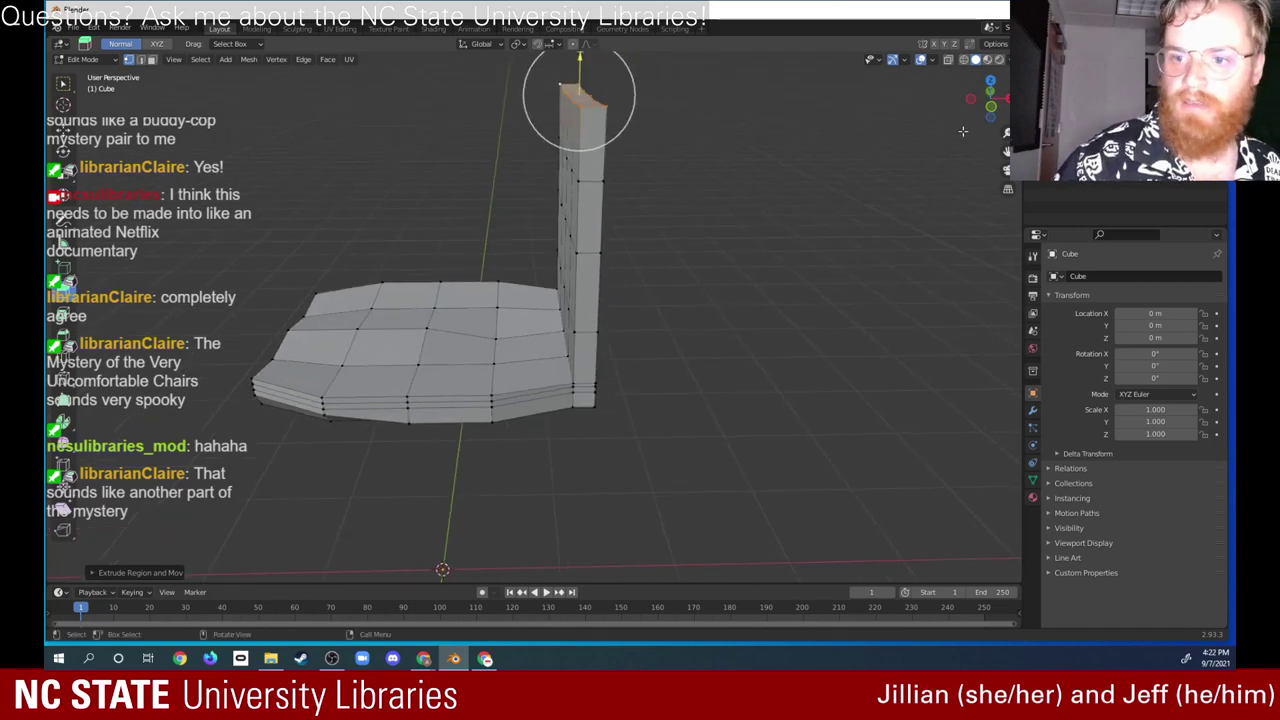
Step: Switch the chair to wireframe and undo the diagonal top-face extrusion
key("shift+z")
mouse_move(521, 82)
left_mouse_down()
mouse_move(581, 147)
mouse_move(618, 228)
left_mouse_up()
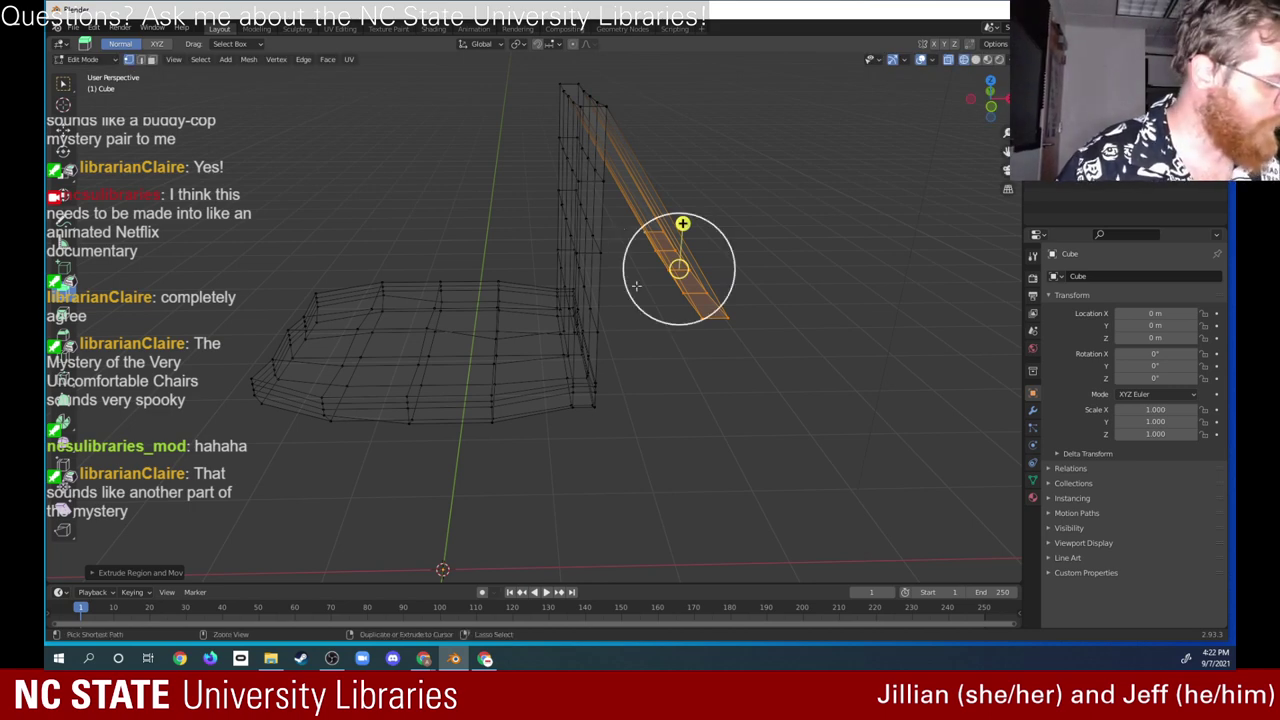
key("ctrl+z")
middle_click_drag(600, 320, 671, 256)
Step: Box-select the backrest's upper rows, lower rows and right-edge faces, ready to move
left_click_drag(491, 67, 698, 232)
left_click_drag(516, 232, 637, 257)
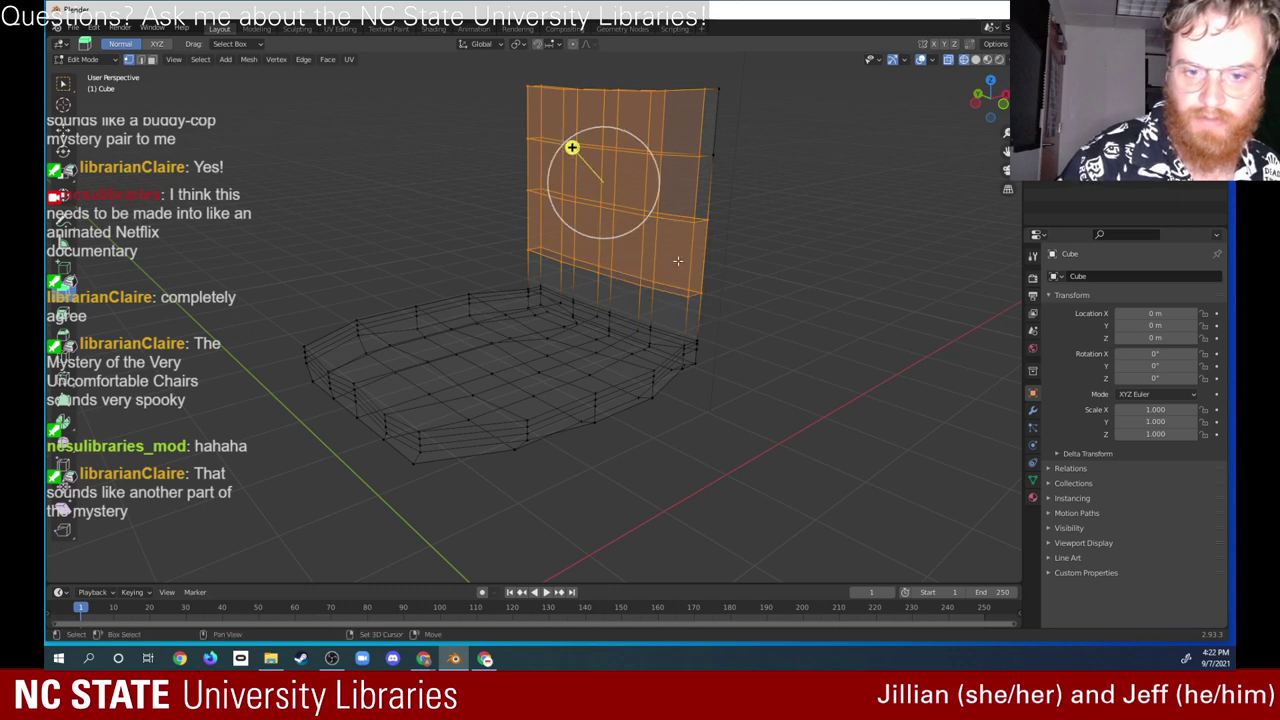
mouse_move(754, 277)
middle_mouse_down()
mouse_move(700, 271)
mouse_move(689, 286)
mouse_move(759, 282)
middle_mouse_up()
left_click_drag(740, 232, 707, 89, "shift")
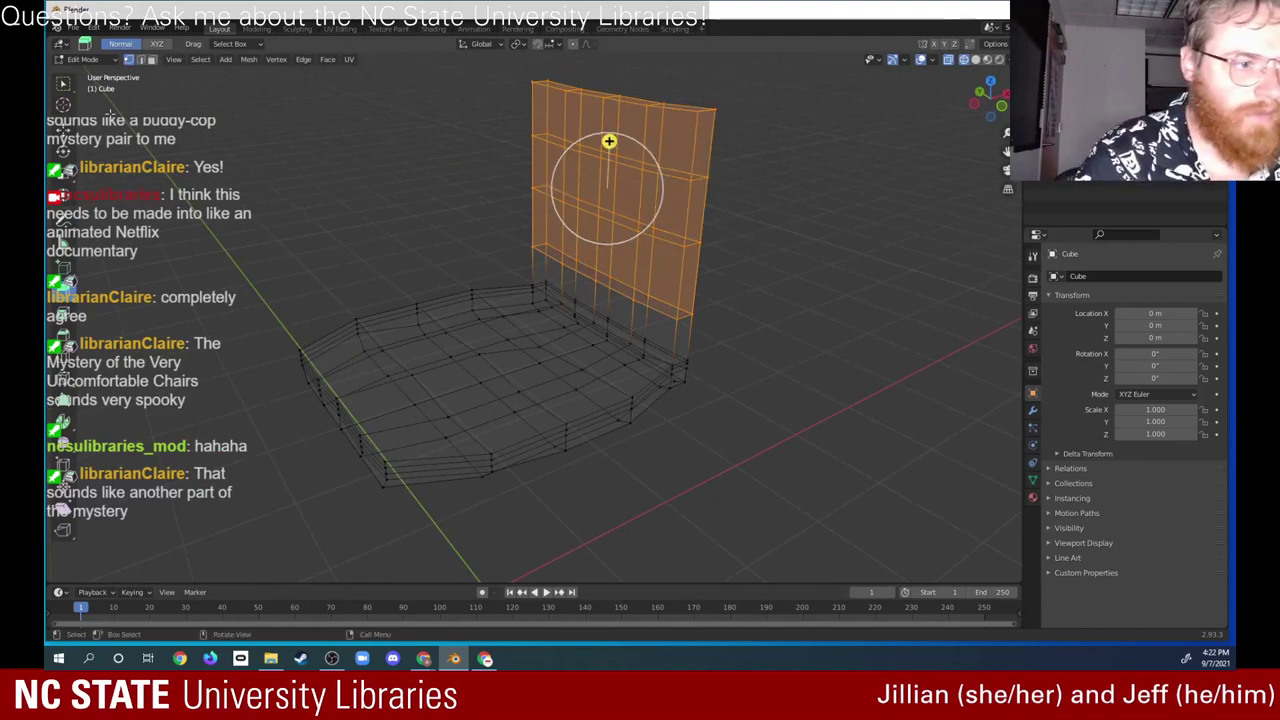
key("shift+space")
key("g")
middle_click_drag(600, 186, 739, 243)
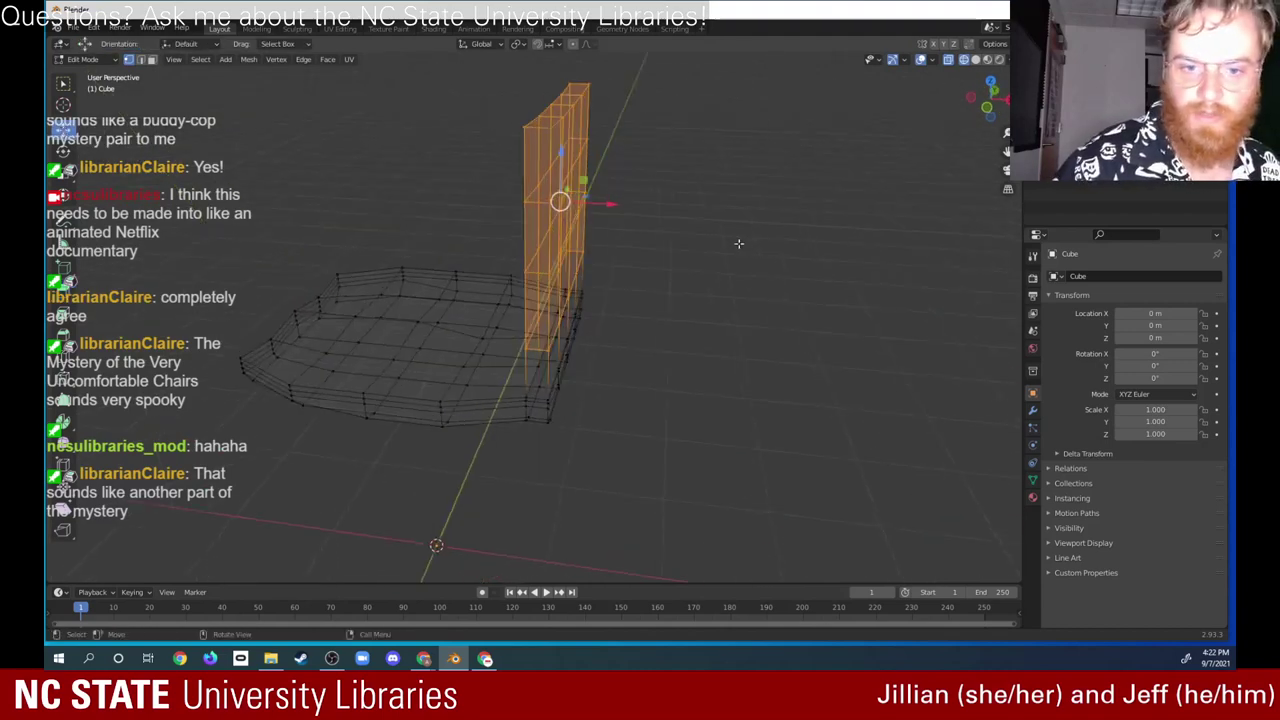
Step: Slide the backrest faces along the X axis, then cancel the second move
left_click_drag(613, 203, 624, 203)
middle_click_drag(624, 203, 703, 198)
middle_click_drag(720, 182, 641, 174)
left_click_drag(630, 175, 639, 174)
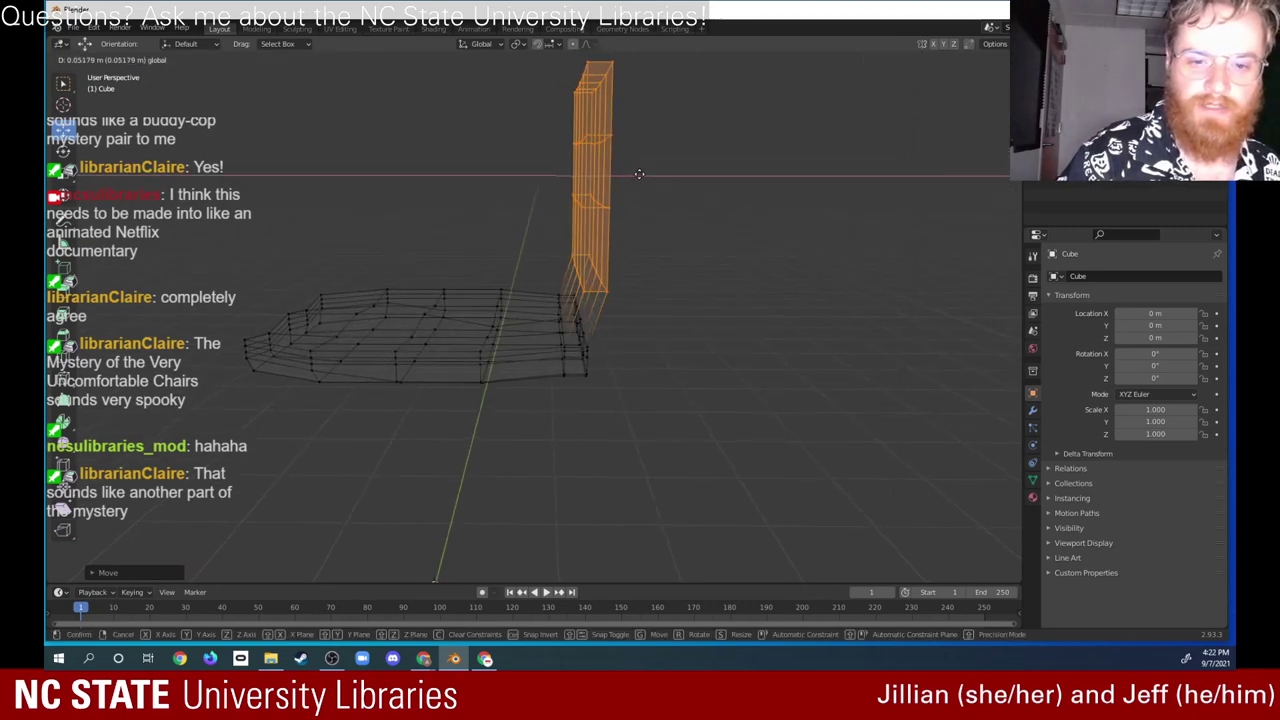
key("Escape")
Step: In Edit Mode, narrow the selection to the backrest's top-edge vertices and raise them upward
key("Tab")
left_click_drag(676, 222, 548, 60)
left_click_drag(641, 143, 659, 137)
middle_click_drag(686, 157, 690, 166)
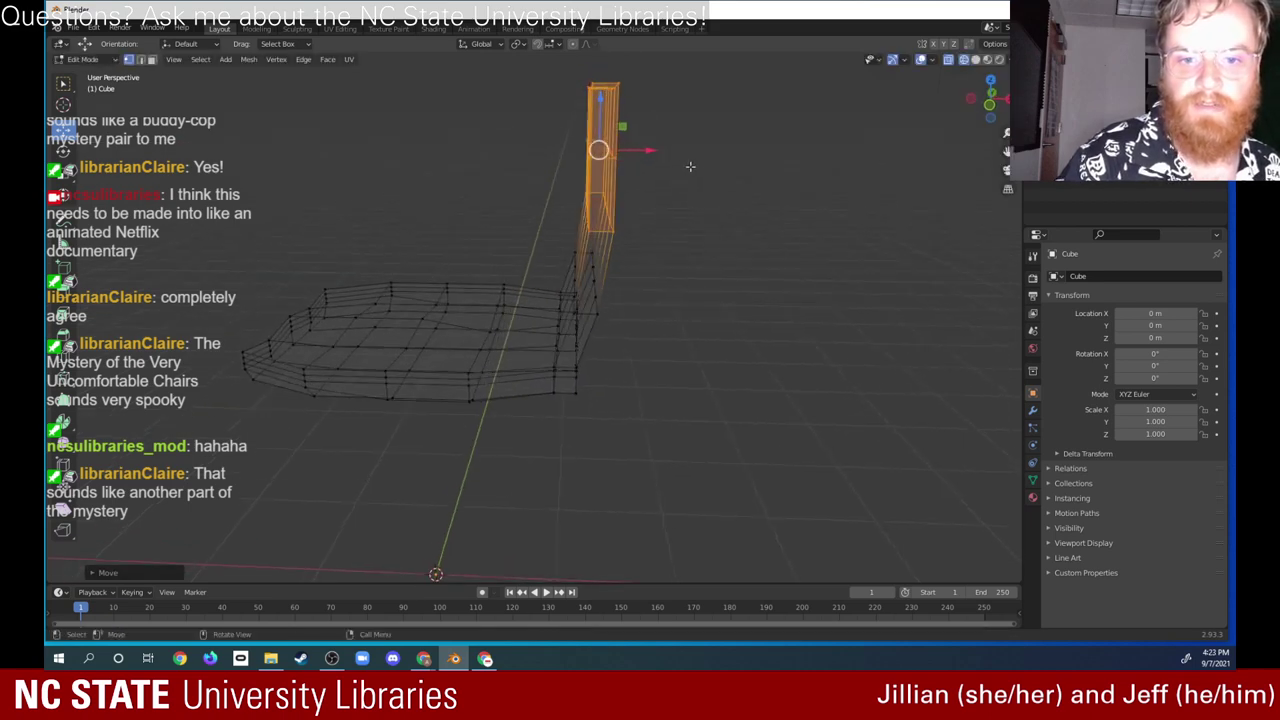
left_click_drag(704, 171, 578, 78)
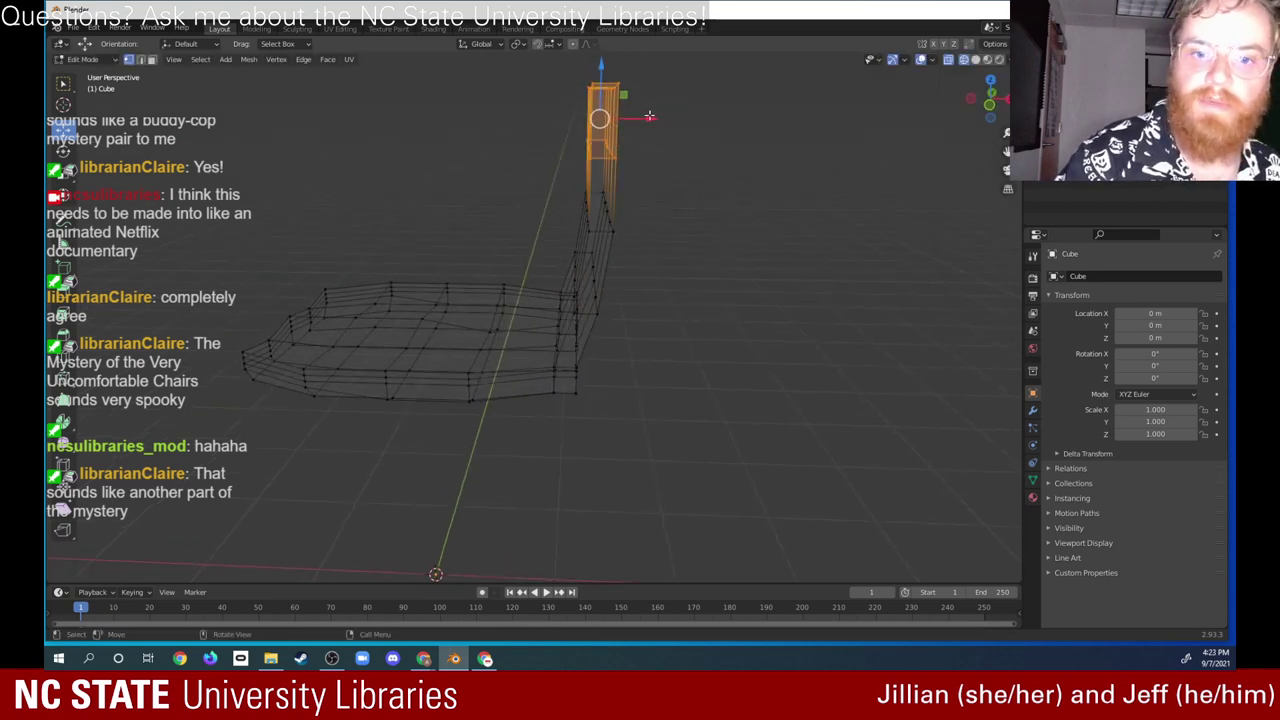
left_click_drag(649, 117, 665, 113)
middle_click_drag(665, 113, 779, 181)
left_click_drag(500, 92, 770, 149)
left_click_drag(628, 73, 628, 57)
middle_click_drag(628, 57, 781, 167)
Step: Select the backrest's top-left and top-right corner vertices and shrink the top edge
left_click(738, 103)
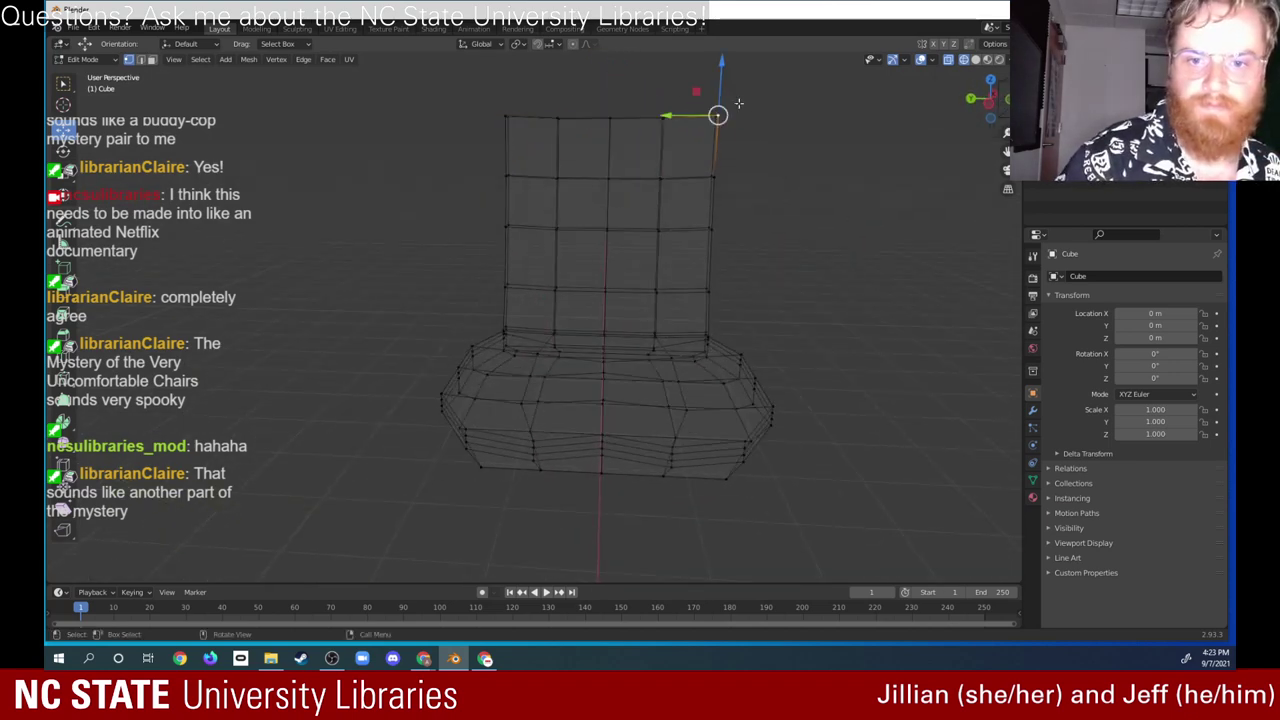
middle_click_drag(758, 150, 758, 158)
left_click_drag(756, 162, 718, 93)
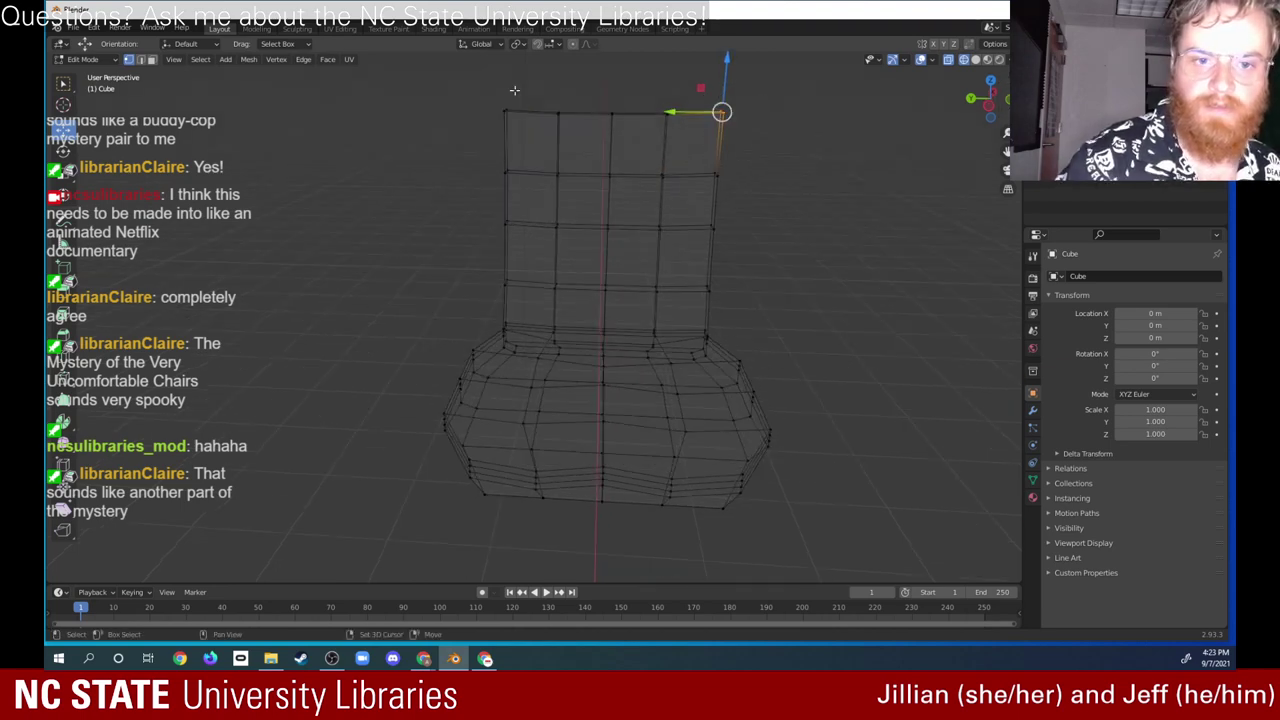
left_click_drag(493, 95, 521, 129, "shift")
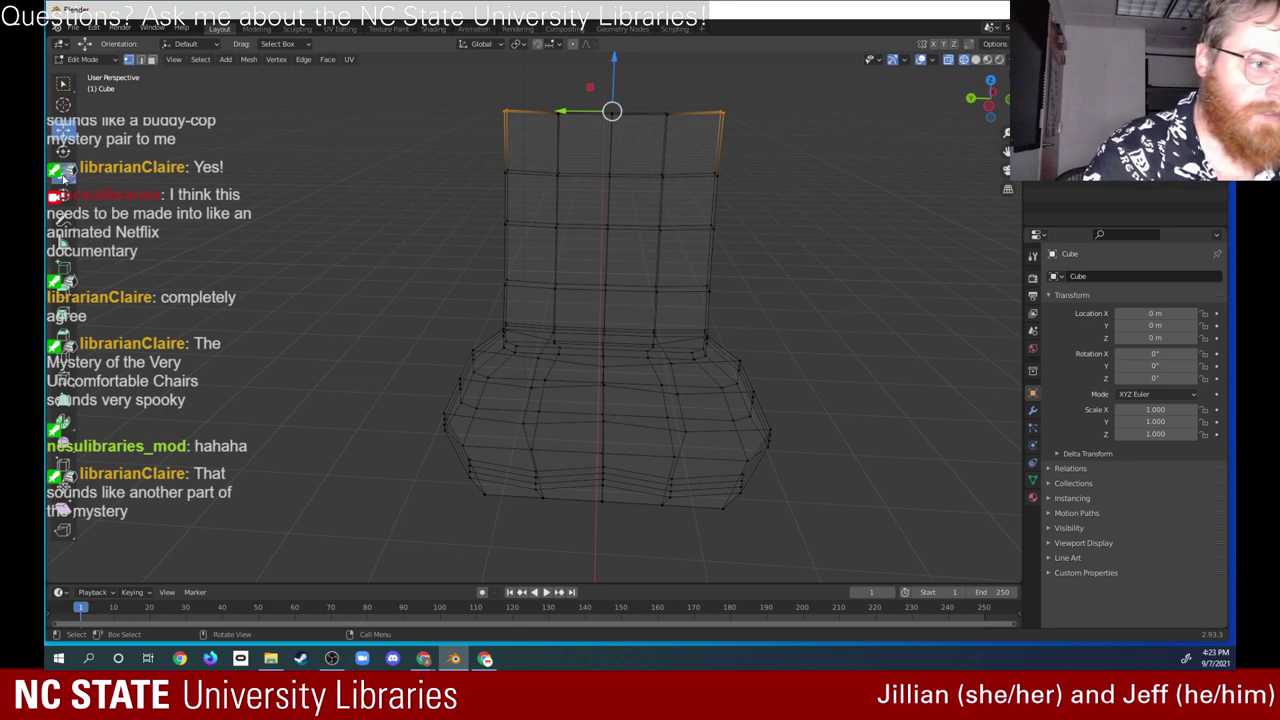
key("s")
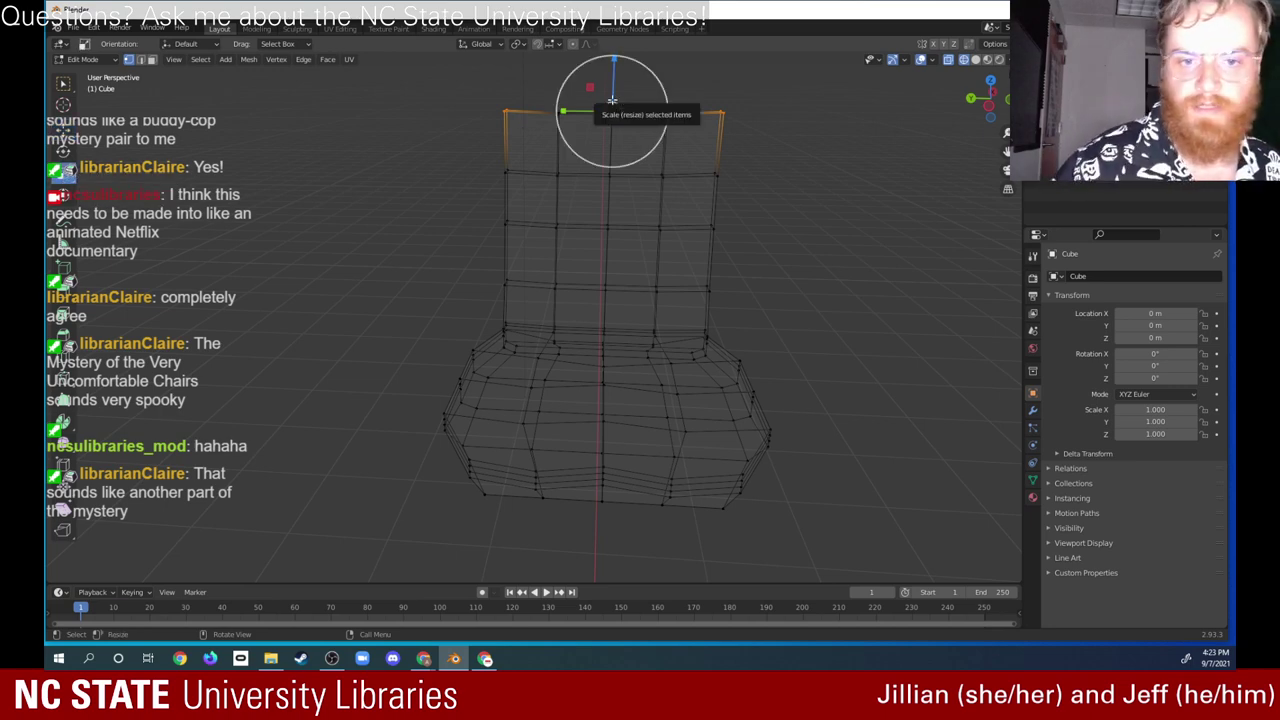
middle_click_drag(612, 100, 767, 259)
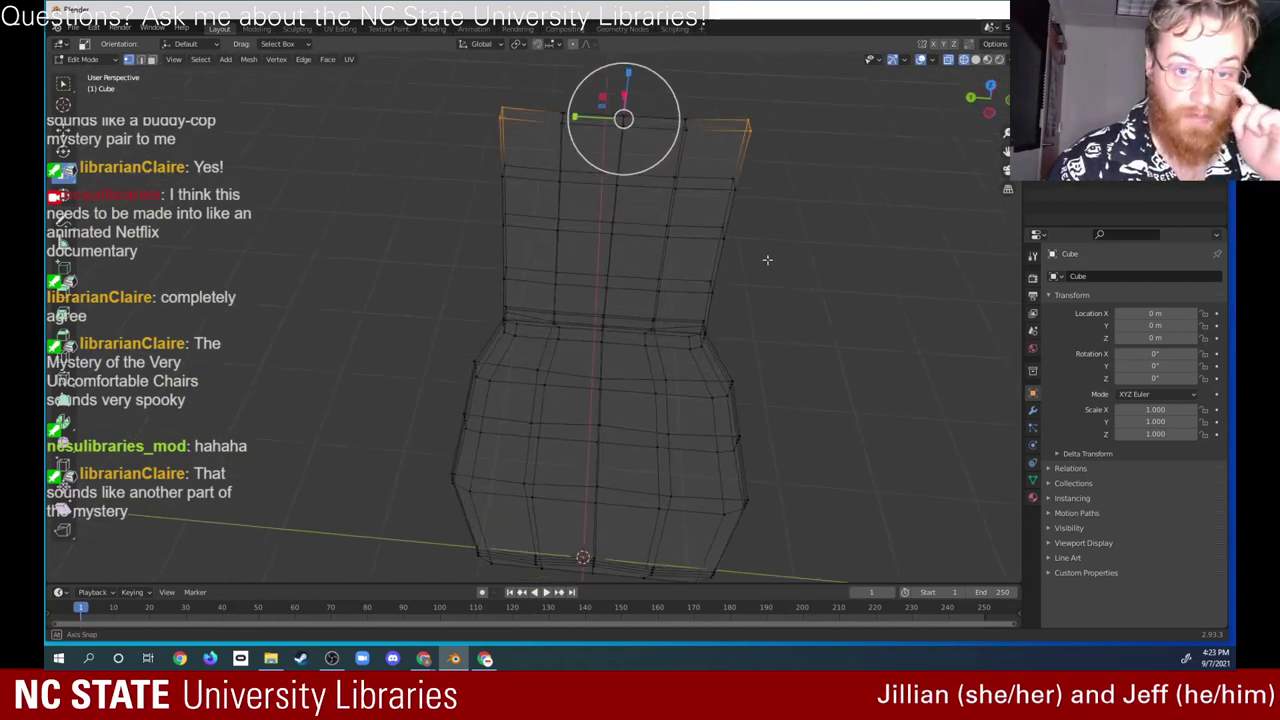
left_click_drag(625, 88, 606, 112)
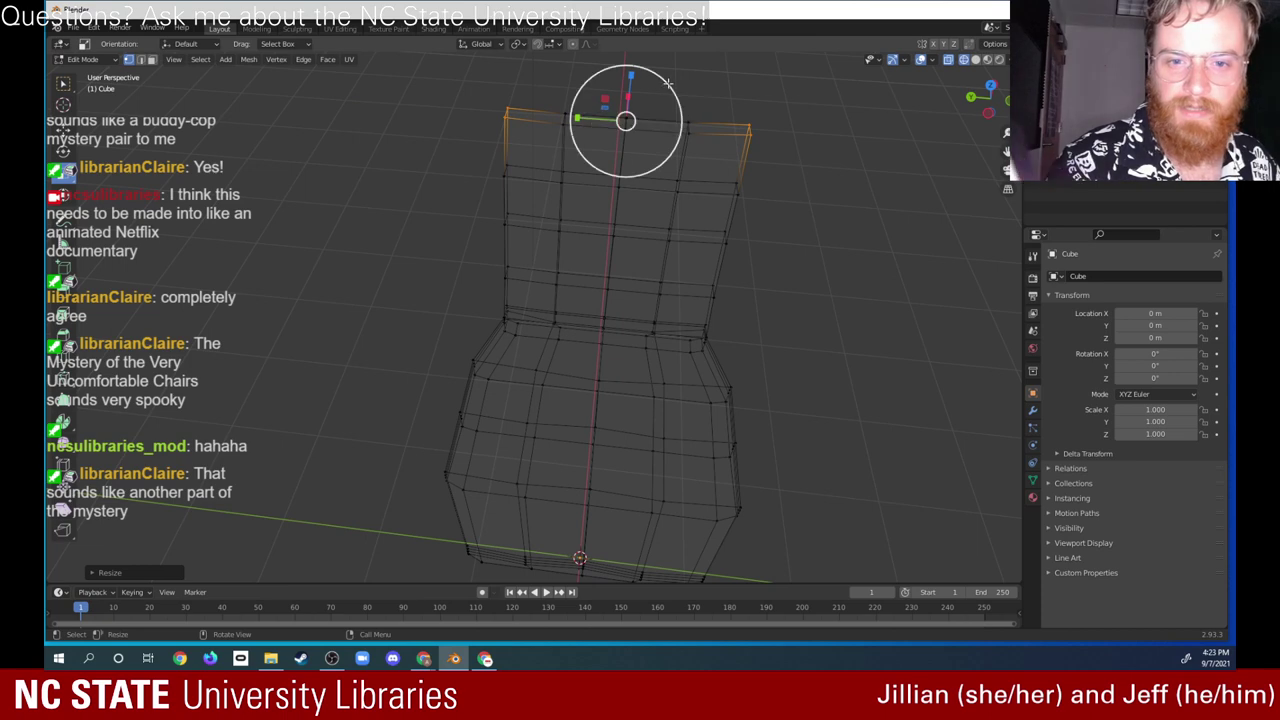
Step: Narrow the top edge on two axes so the backrest tapers, then view it in Solid shading
middle_click_drag(668, 83, 645, 287)
mouse_move(649, 289)
left_mouse_down()
mouse_move(678, 260)
mouse_move(643, 286)
left_mouse_up()
middle_click_drag(712, 280, 778, 212)
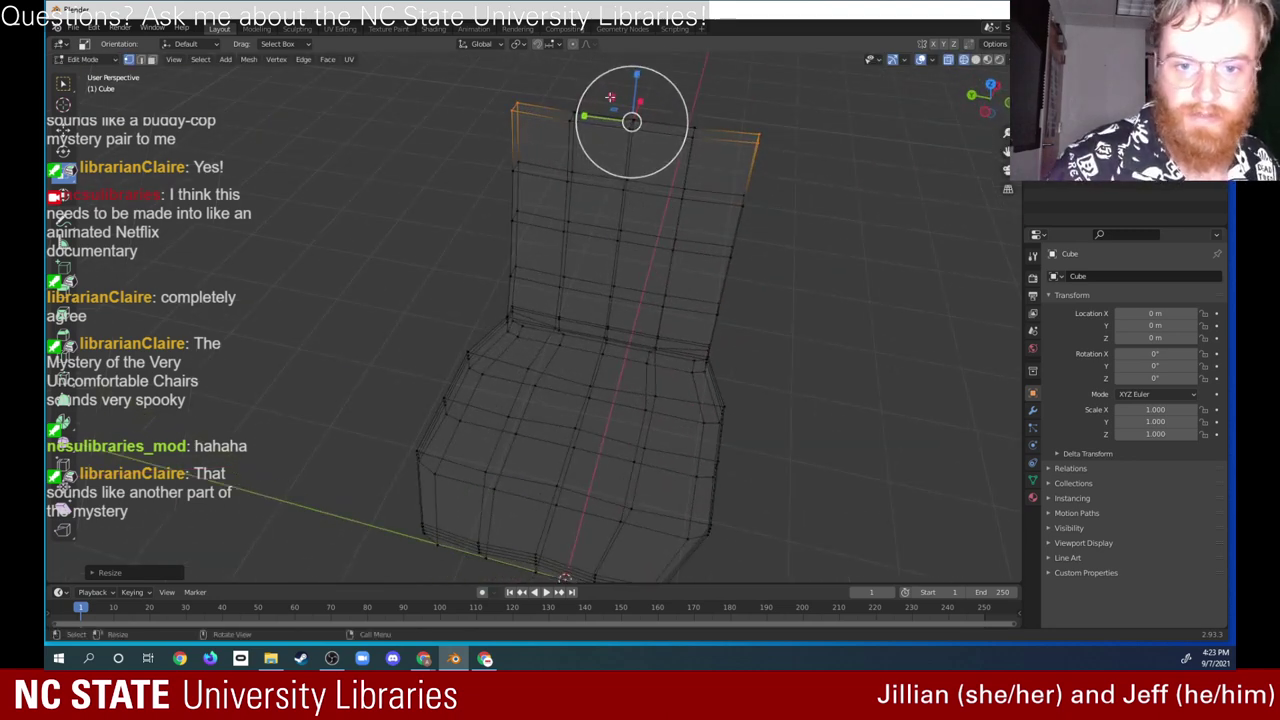
left_click_drag(614, 99, 624, 106)
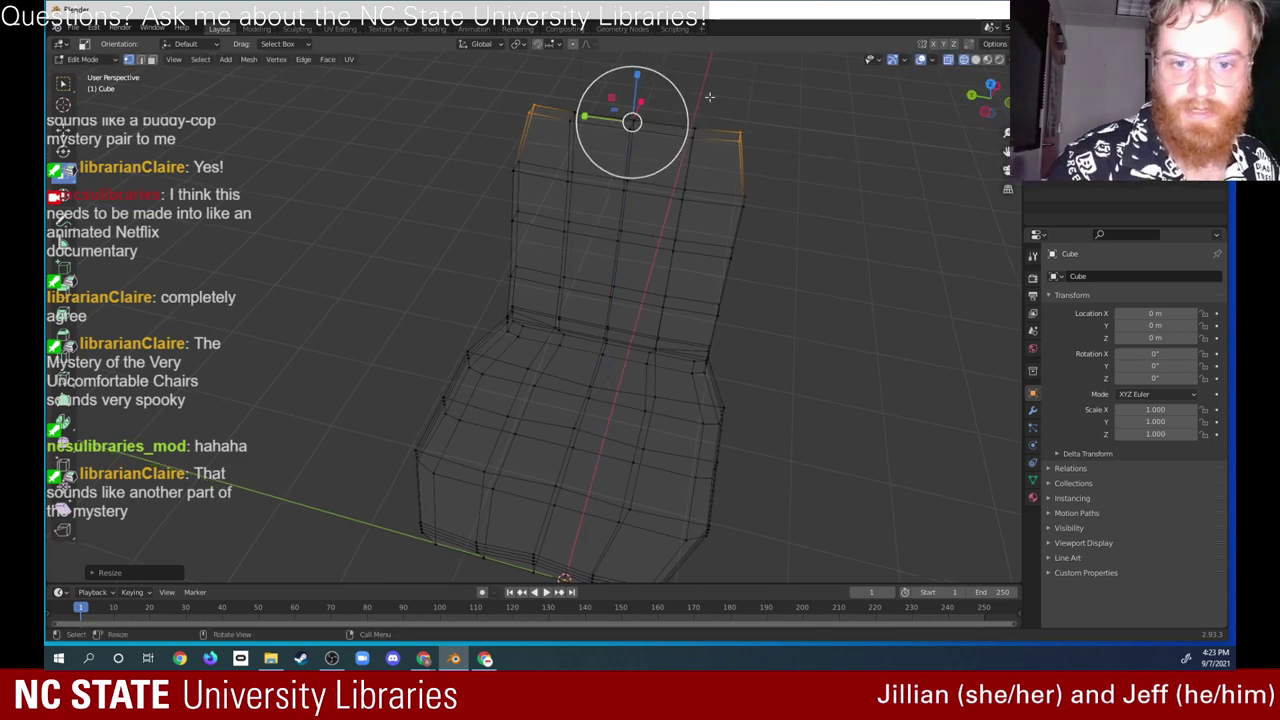
middle_click_drag(709, 97, 643, 201)
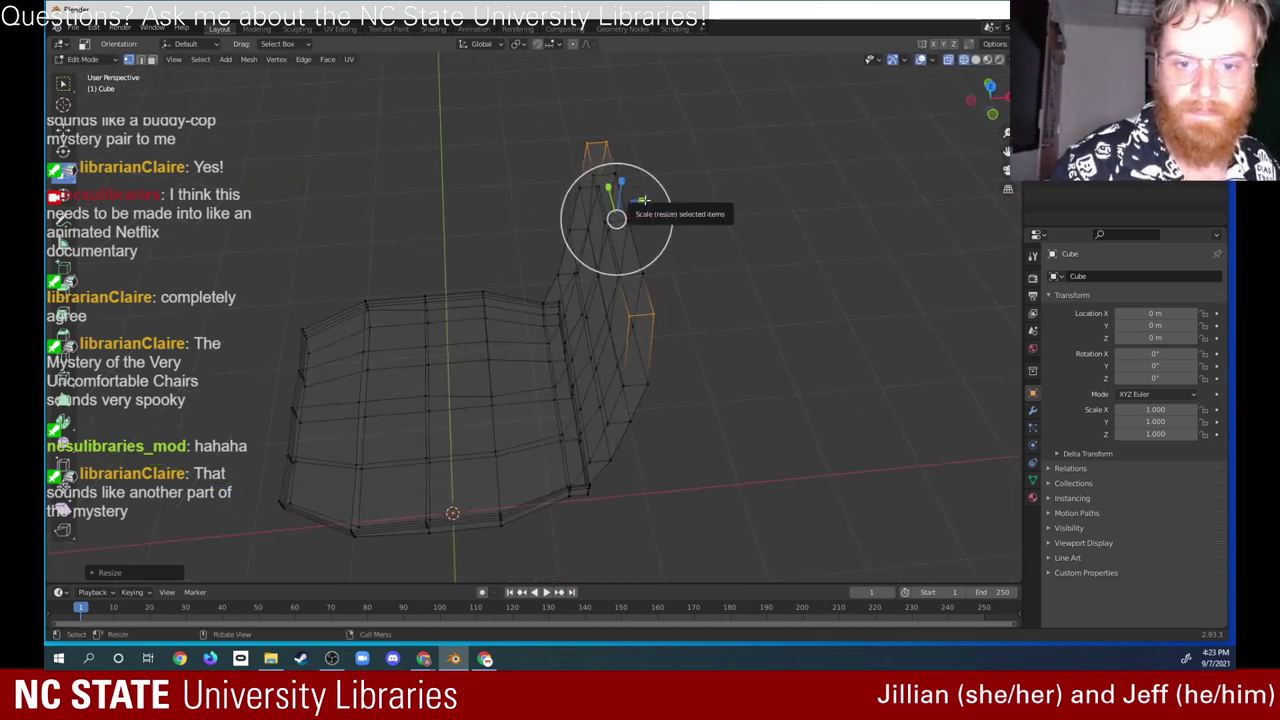
left_click_drag(643, 201, 630, 206)
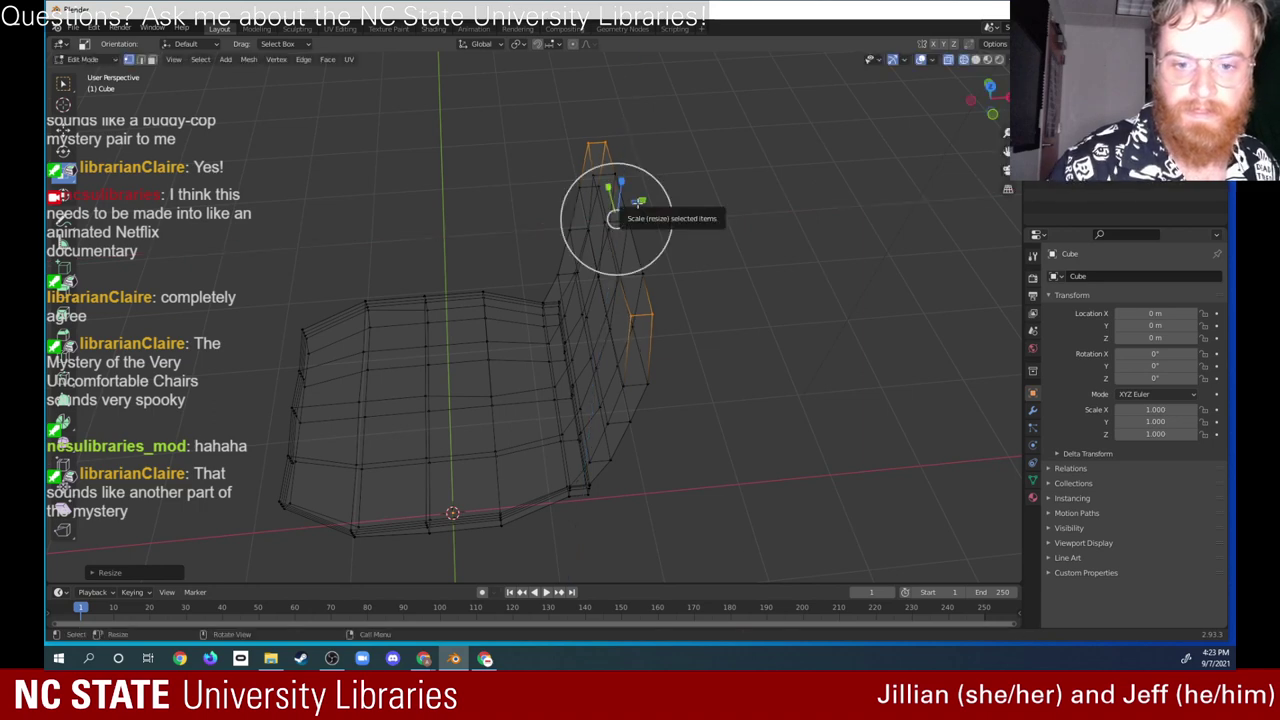
middle_click_drag(614, 196, 752, 220)
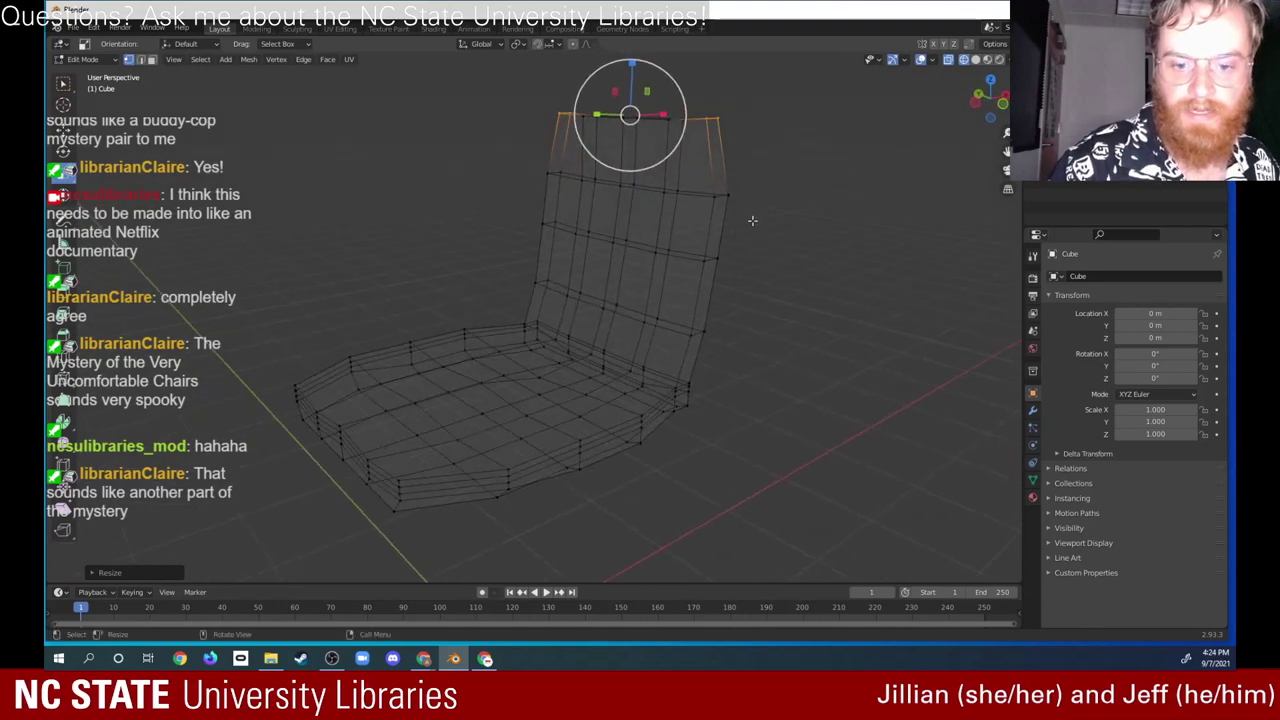
left_click(975, 59)
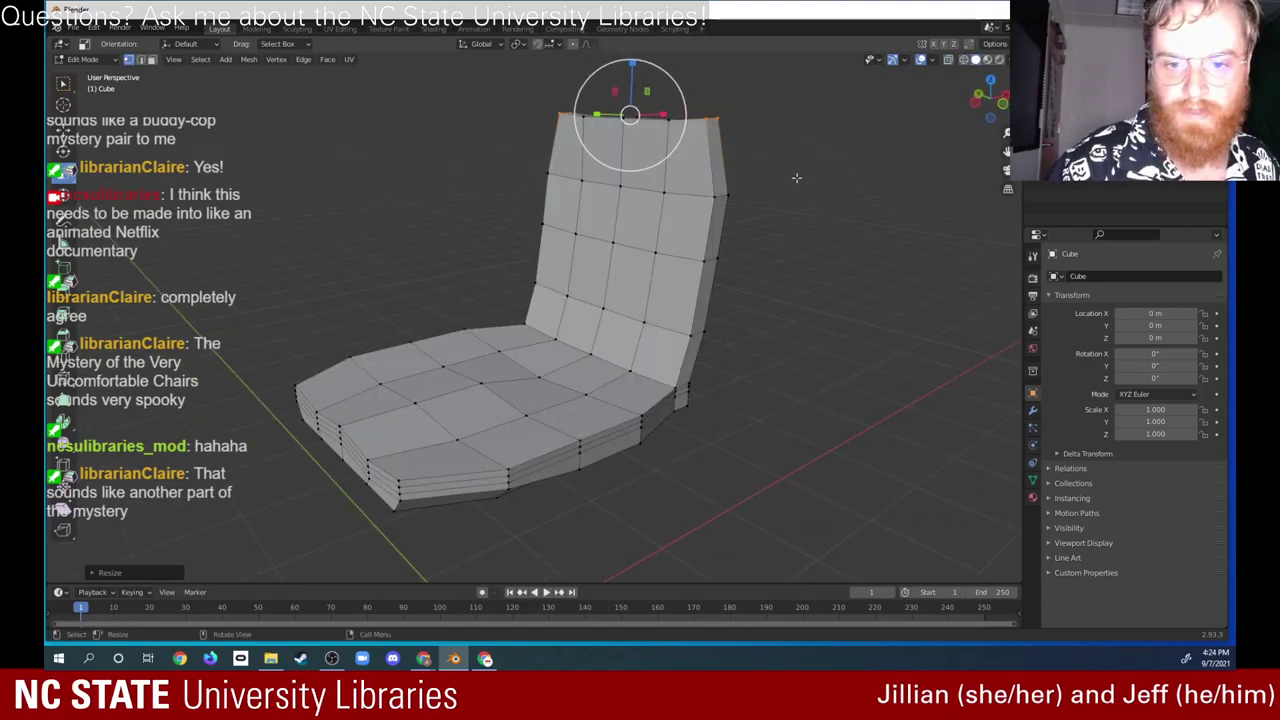
middle_click_drag(762, 244, 533, 314)
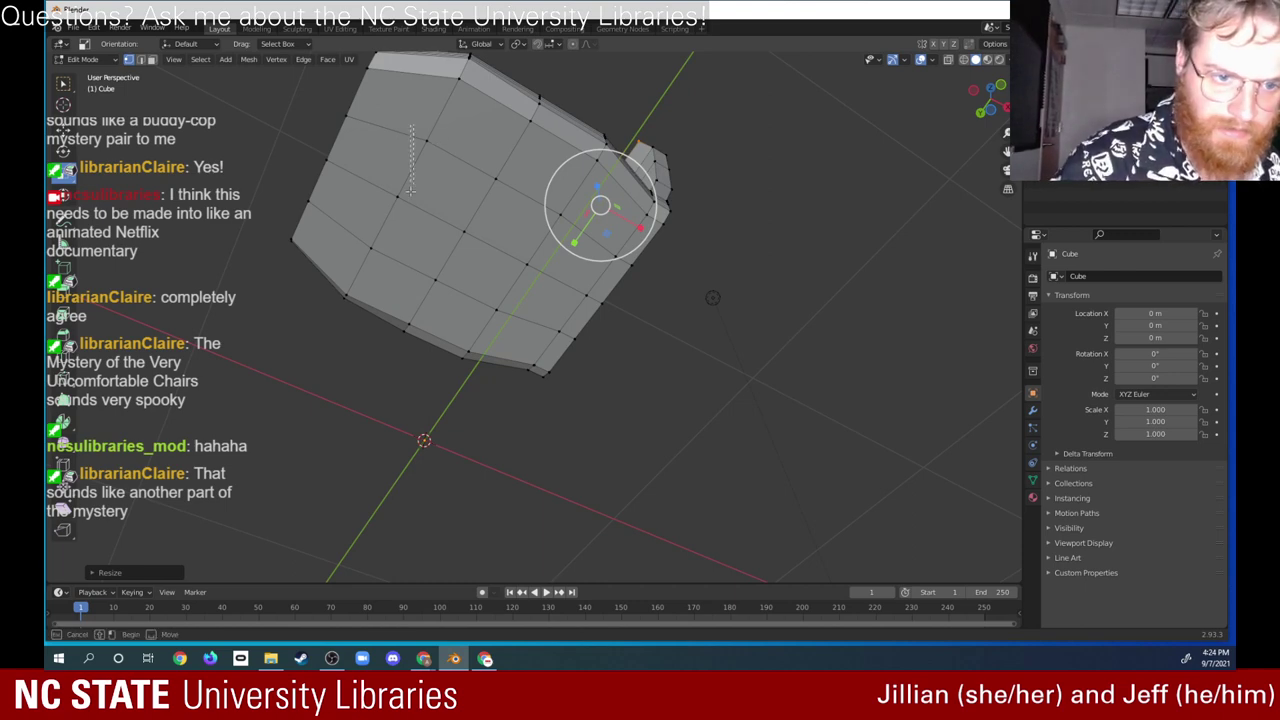
Step: Scale a single selected vertex of the chair
left_click(424, 138)
middle_click_drag(424, 138, 350, 200)
key("s")
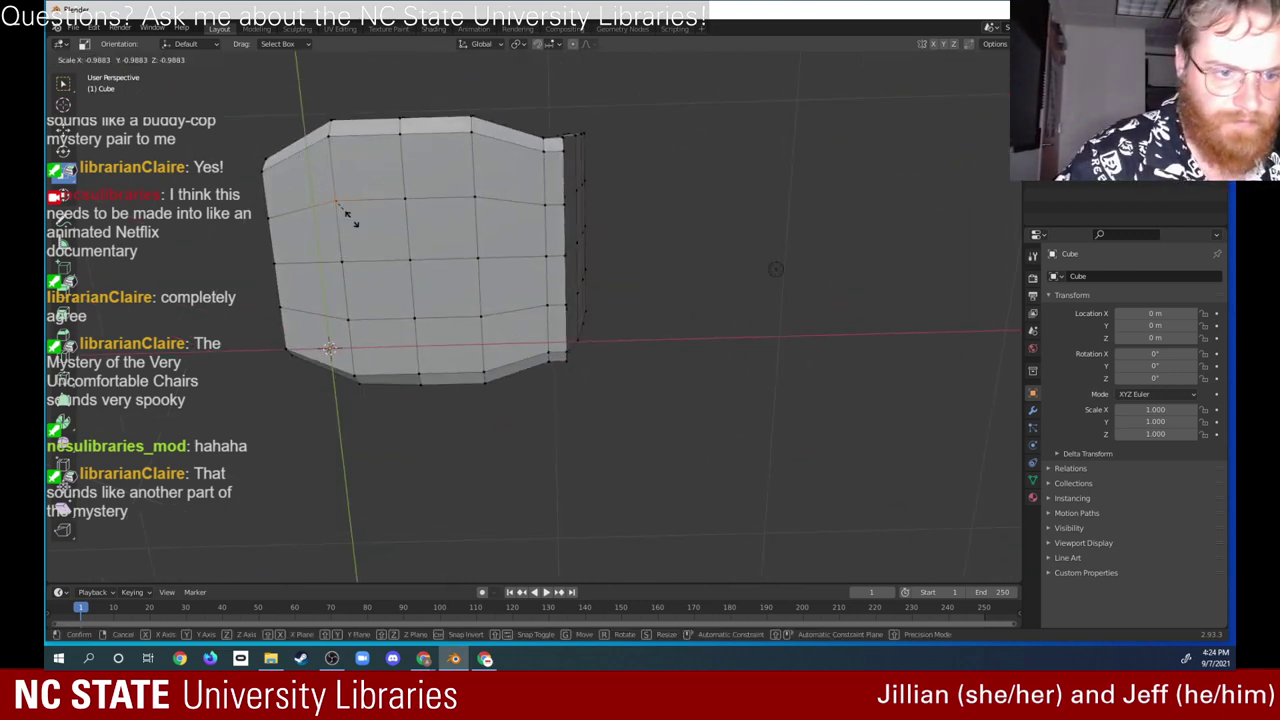
left_click(447, 265)
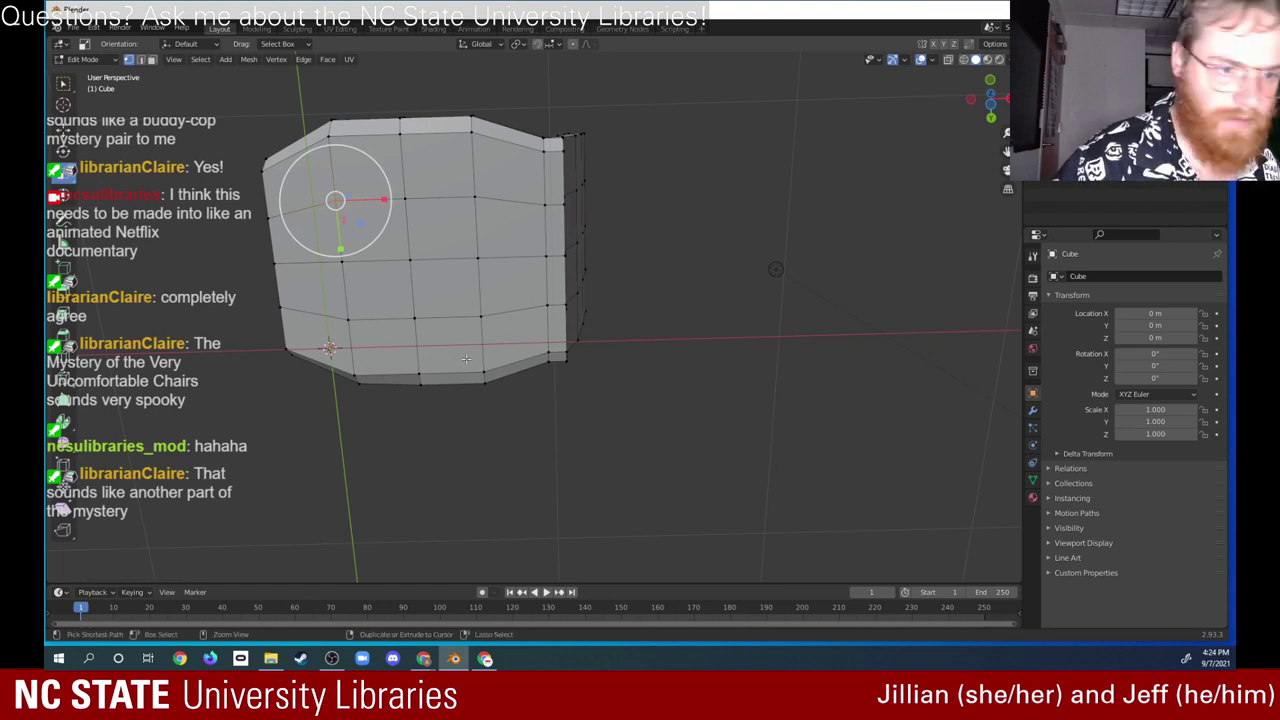
Step: Switch to face select and box-select a central block of seat-underside faces
left_click(568, 212)
middle_click_drag(545, 307, 576, 311)
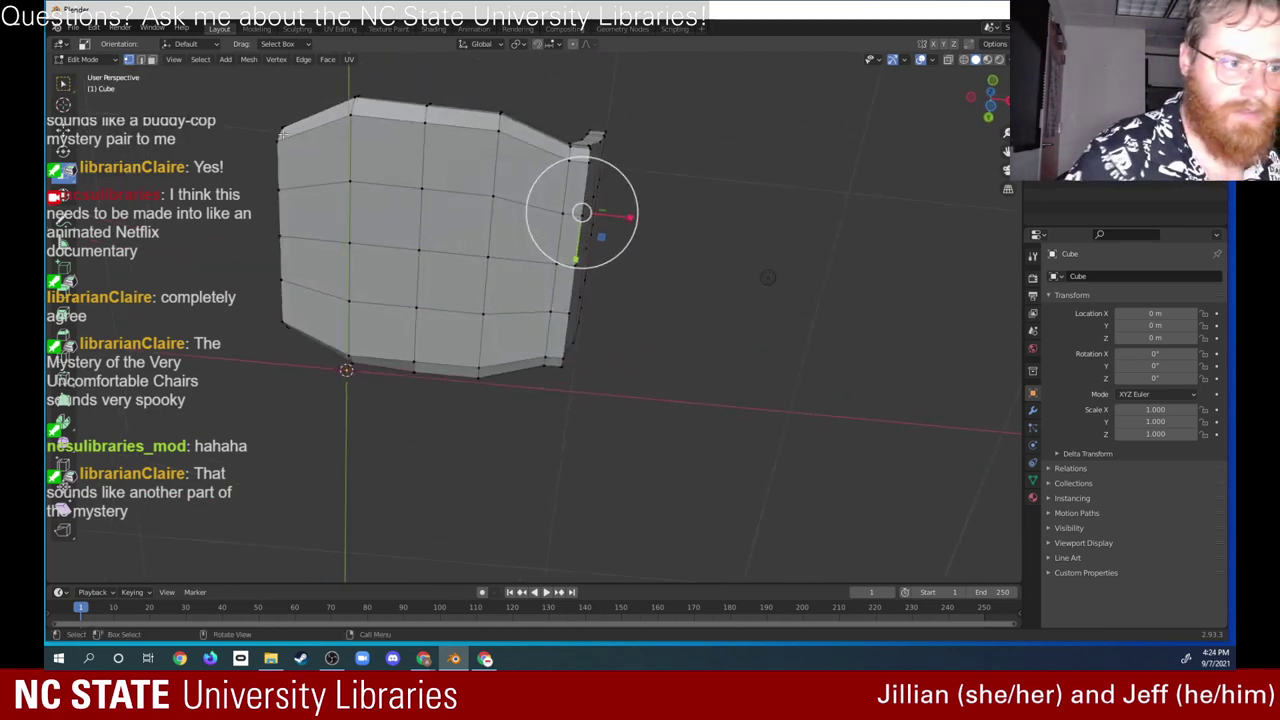
key("w")
left_click_drag(323, 155, 520, 314)
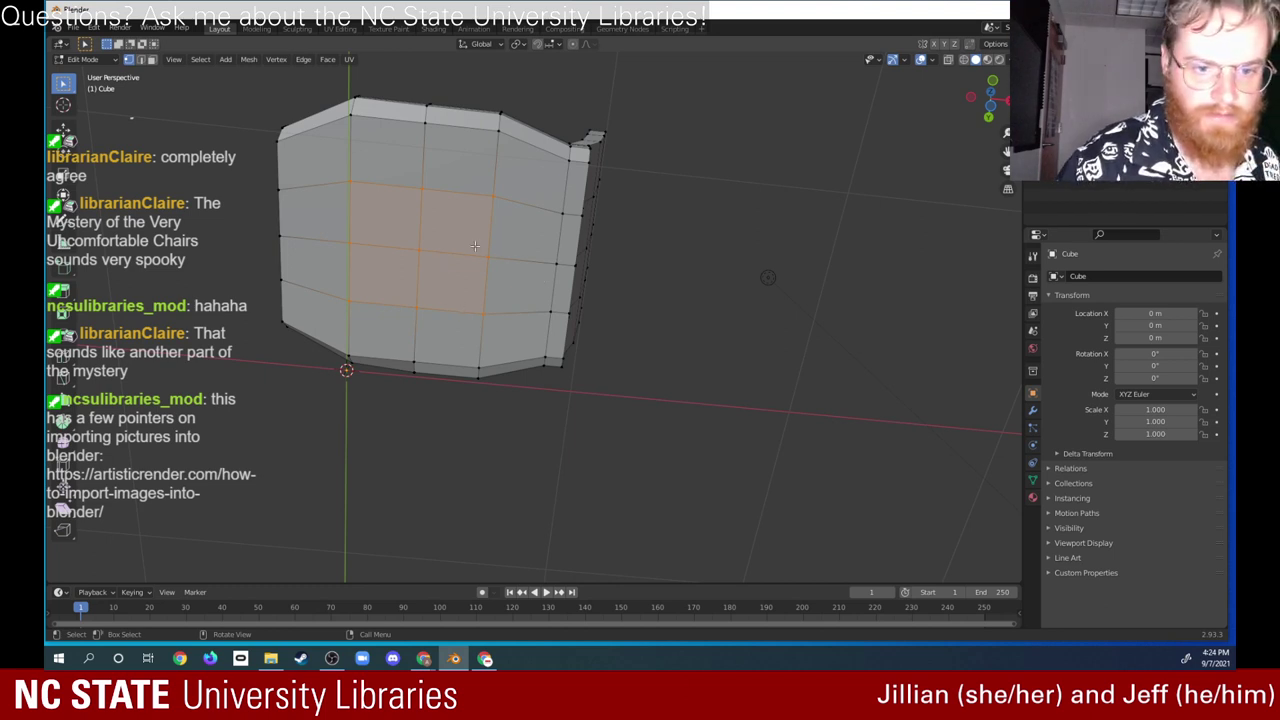
Step: Subdivide the selected underside faces into a finer grid and select the inner faces
right_click(475, 245)
left_click(485, 243)
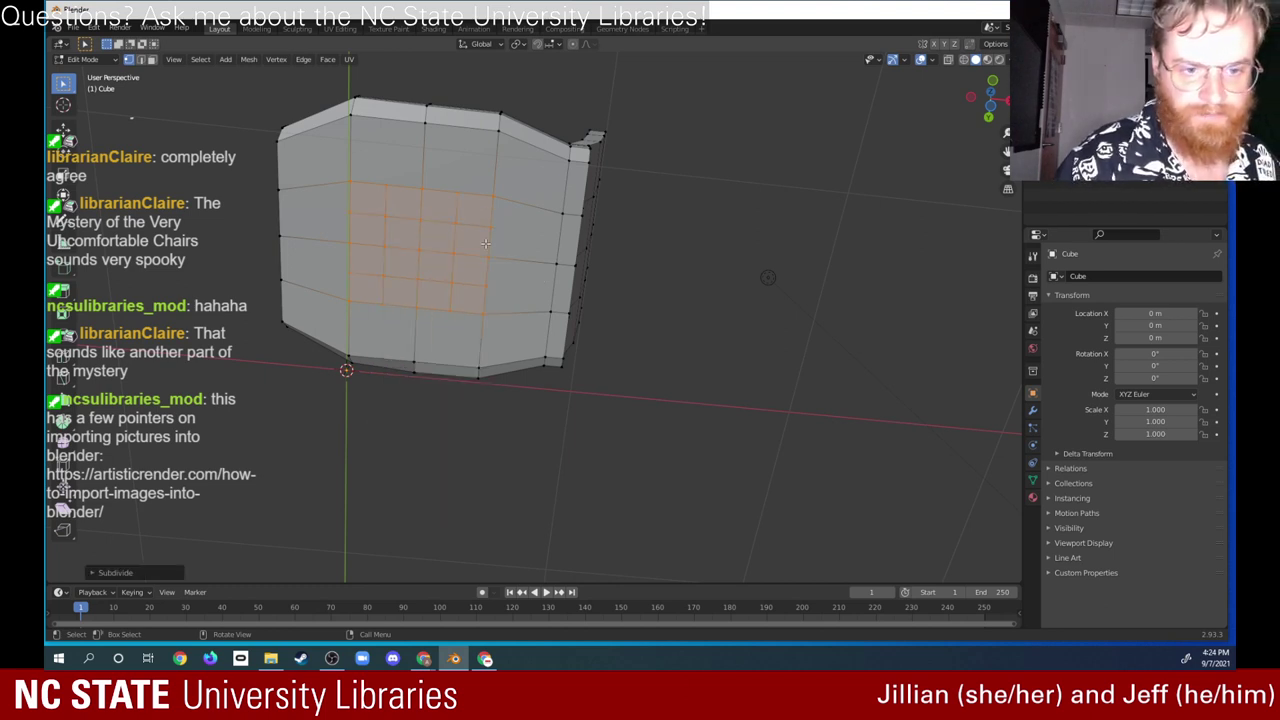
left_click_drag(373, 205, 464, 285)
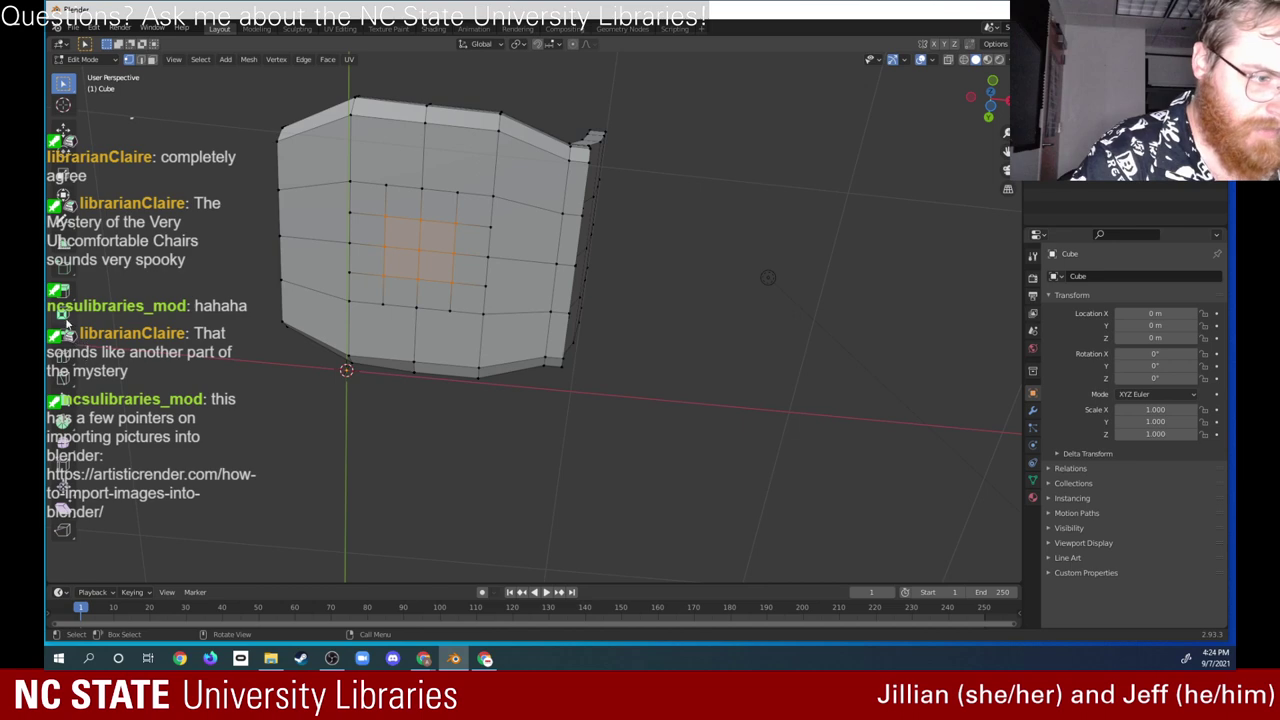
Step: Try extruding the selected faces downward from the seat, then undo the extrusion
left_click(62, 291)
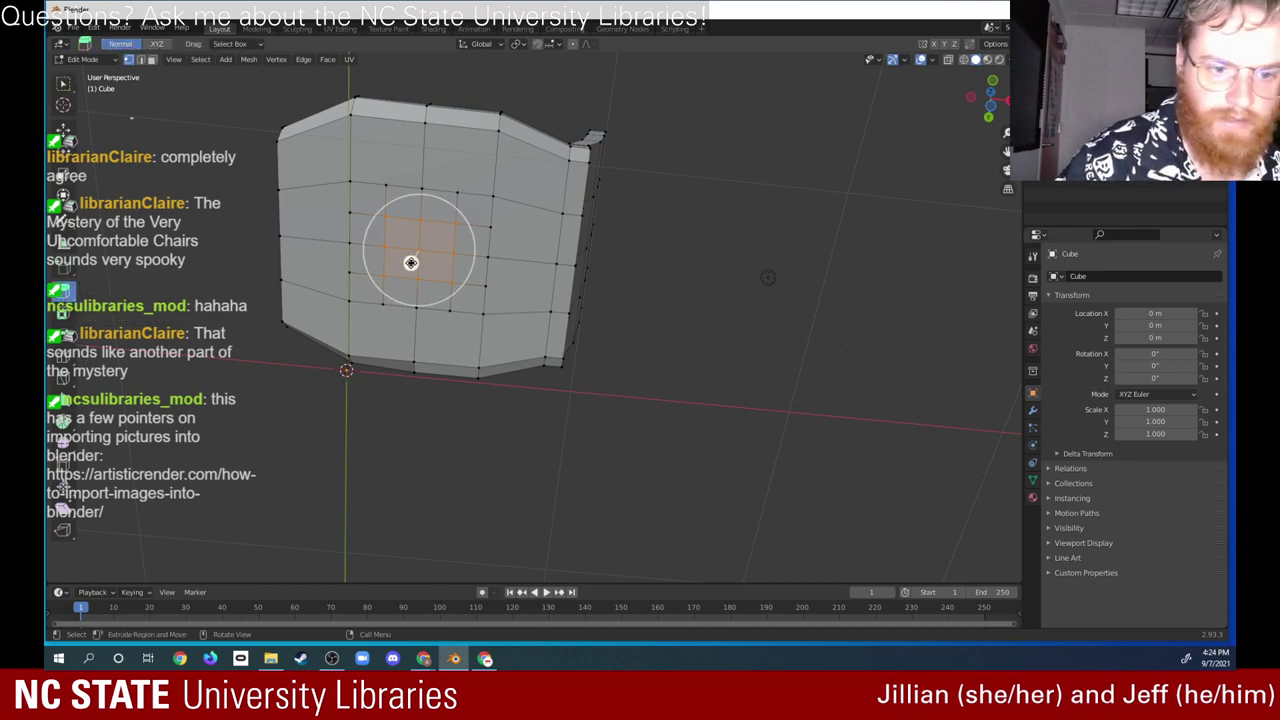
middle_click_drag(445, 319, 415, 412)
left_click_drag(415, 412, 408, 438)
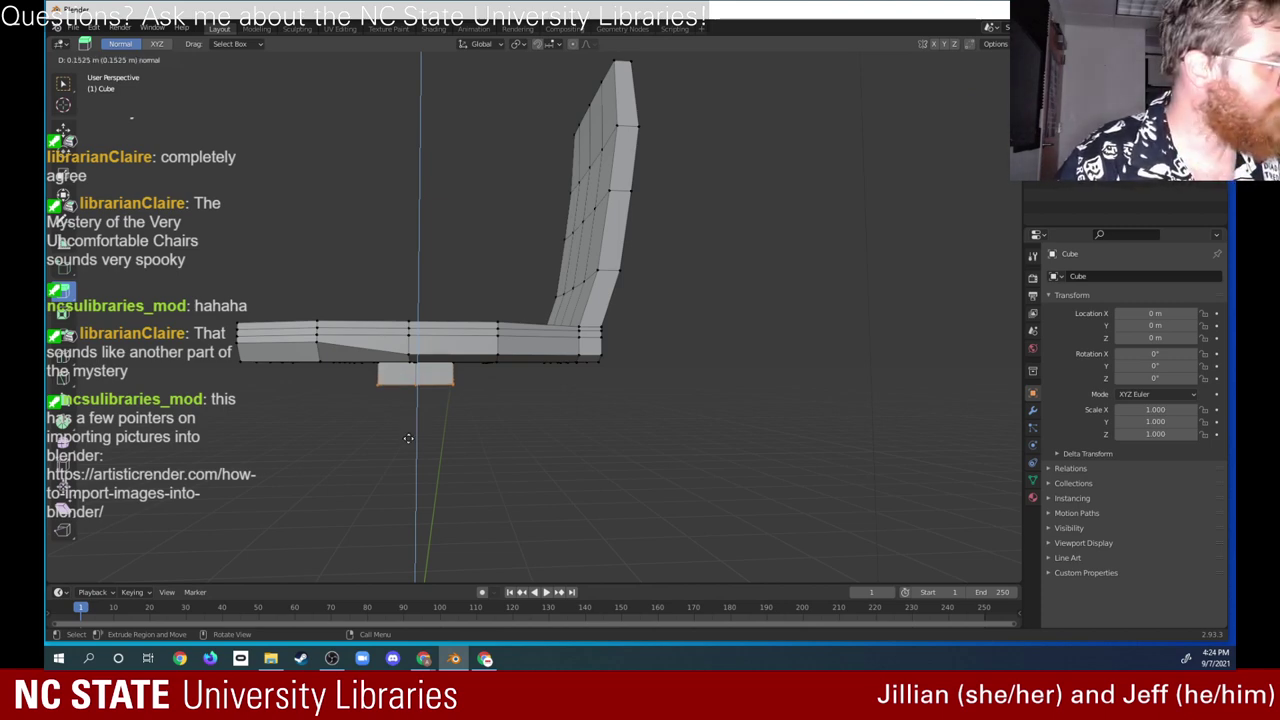
left_click_drag(408, 438, 412, 434)
middle_click_drag(412, 434, 506, 285)
key("ctrl+z")
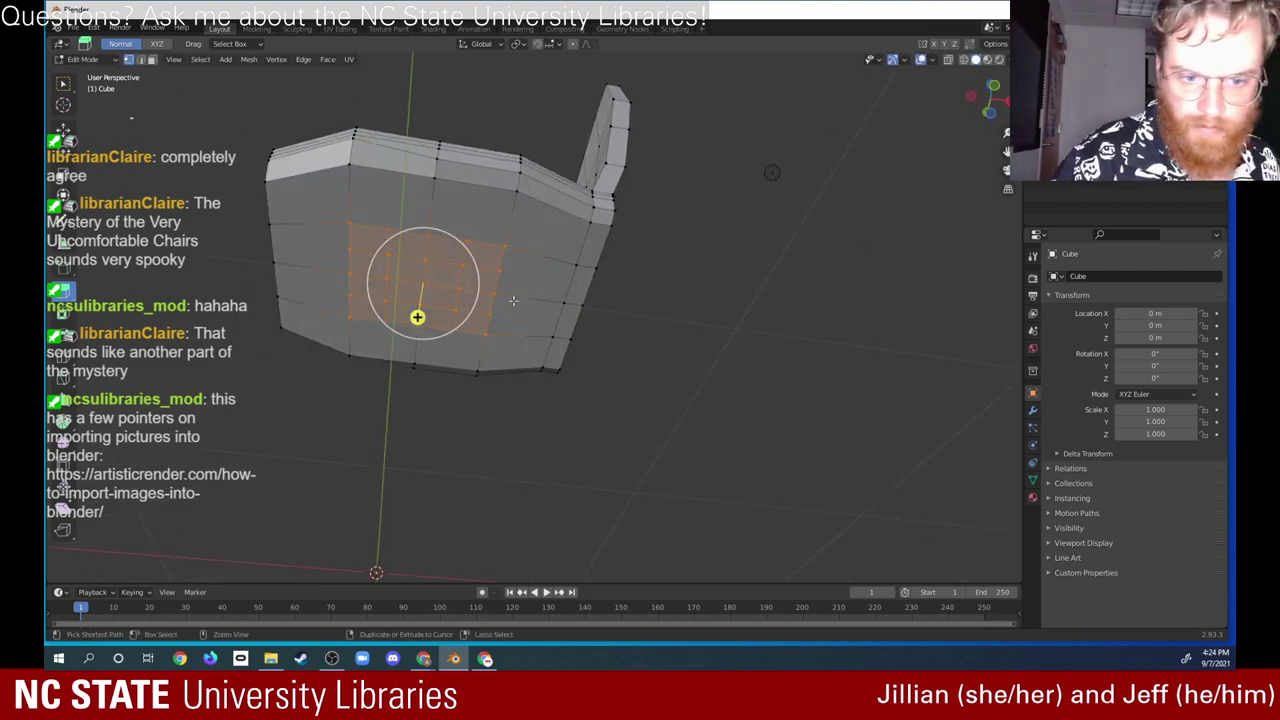
Step: Box-select the central block of underside faces again with the Select Box tool
left_click(377, 243)
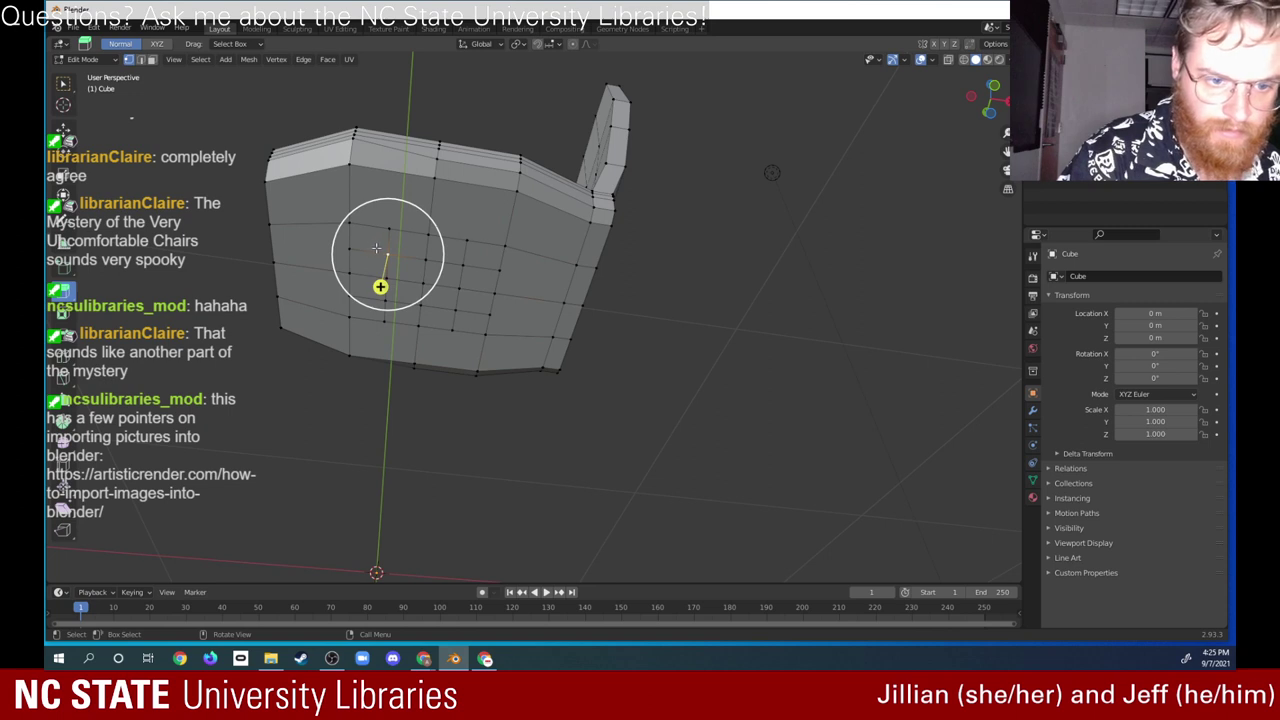
left_click(62, 84)
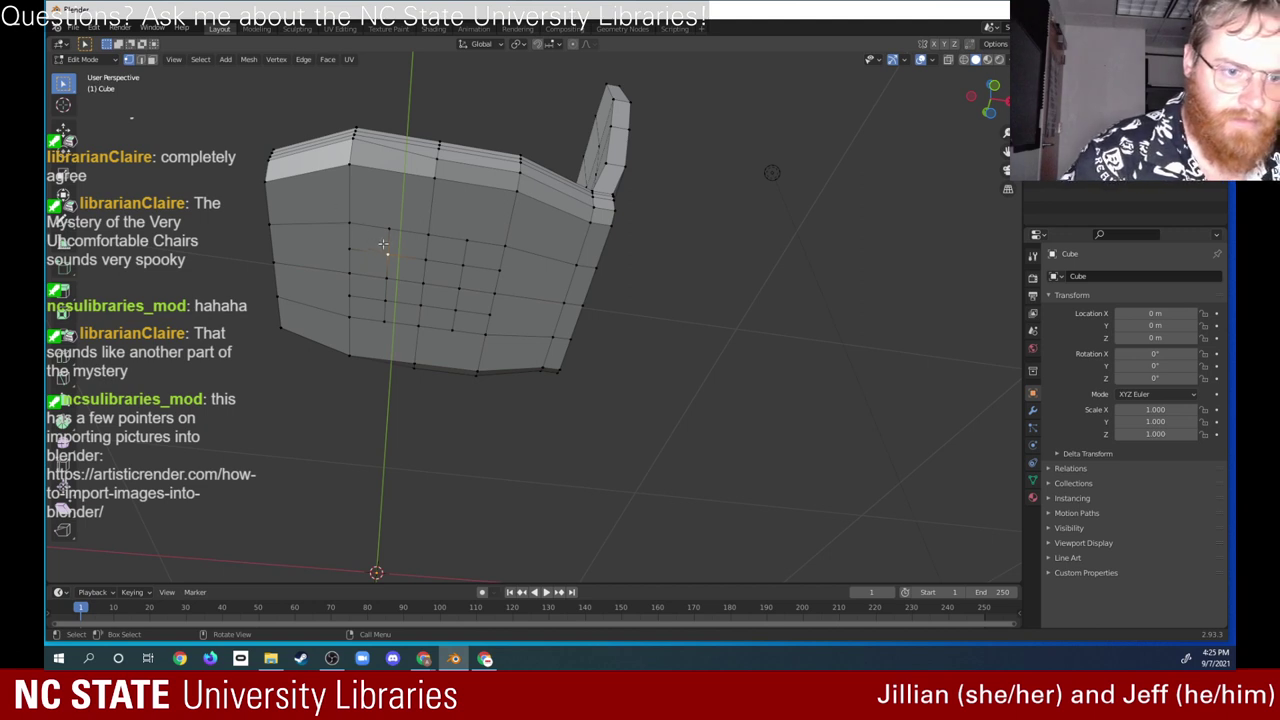
middle_click_drag(470, 235, 493, 157)
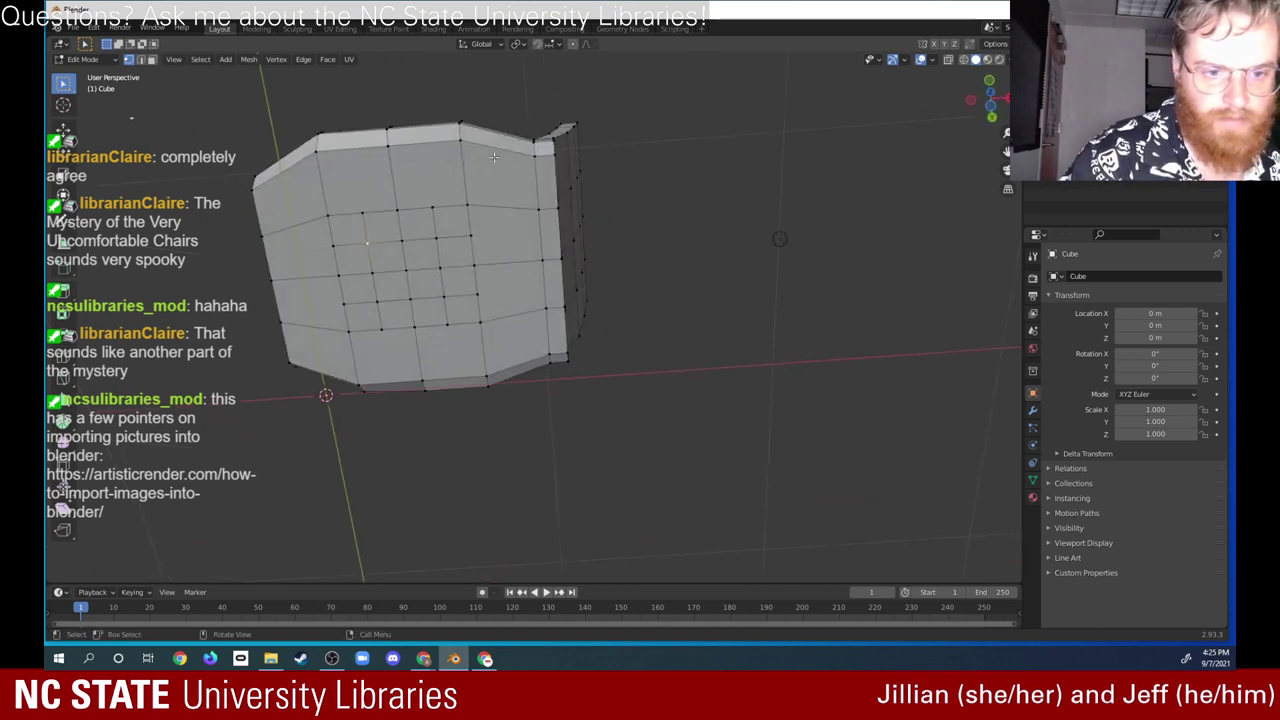
left_click_drag(347, 229, 457, 305)
middle_click_drag(457, 305, 496, 208)
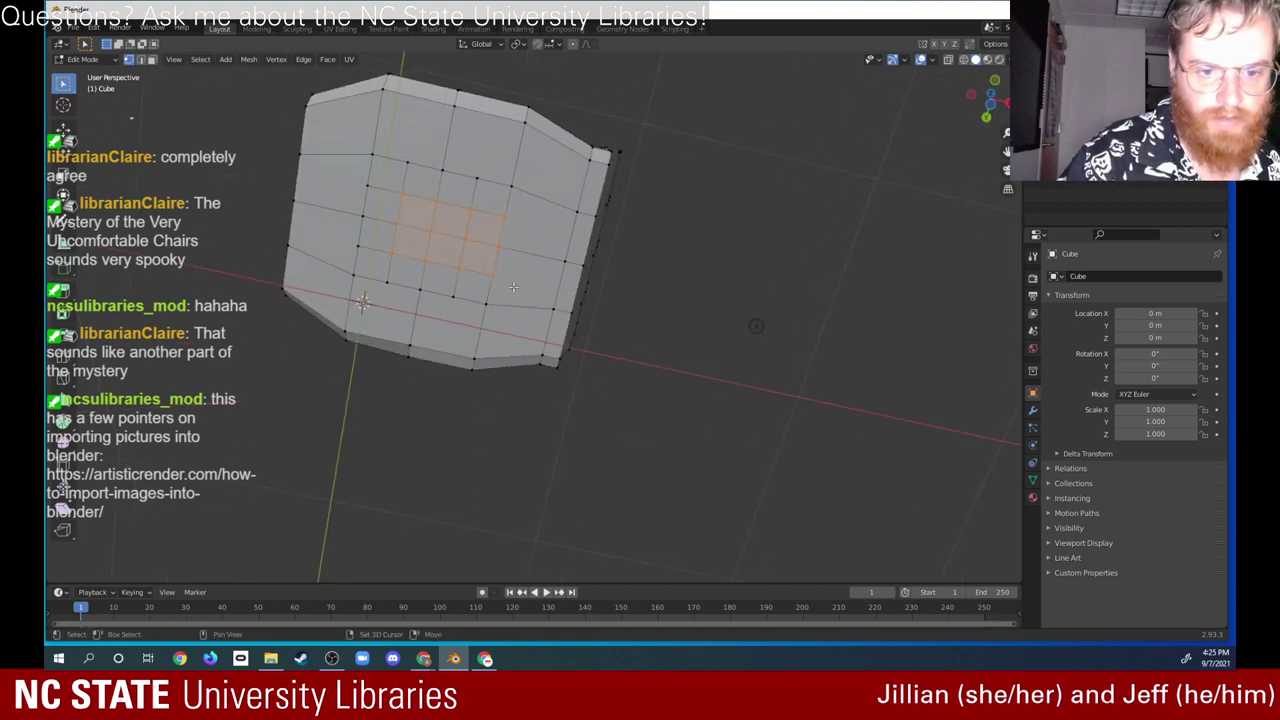
middle_click_drag(510, 287, 509, 372)
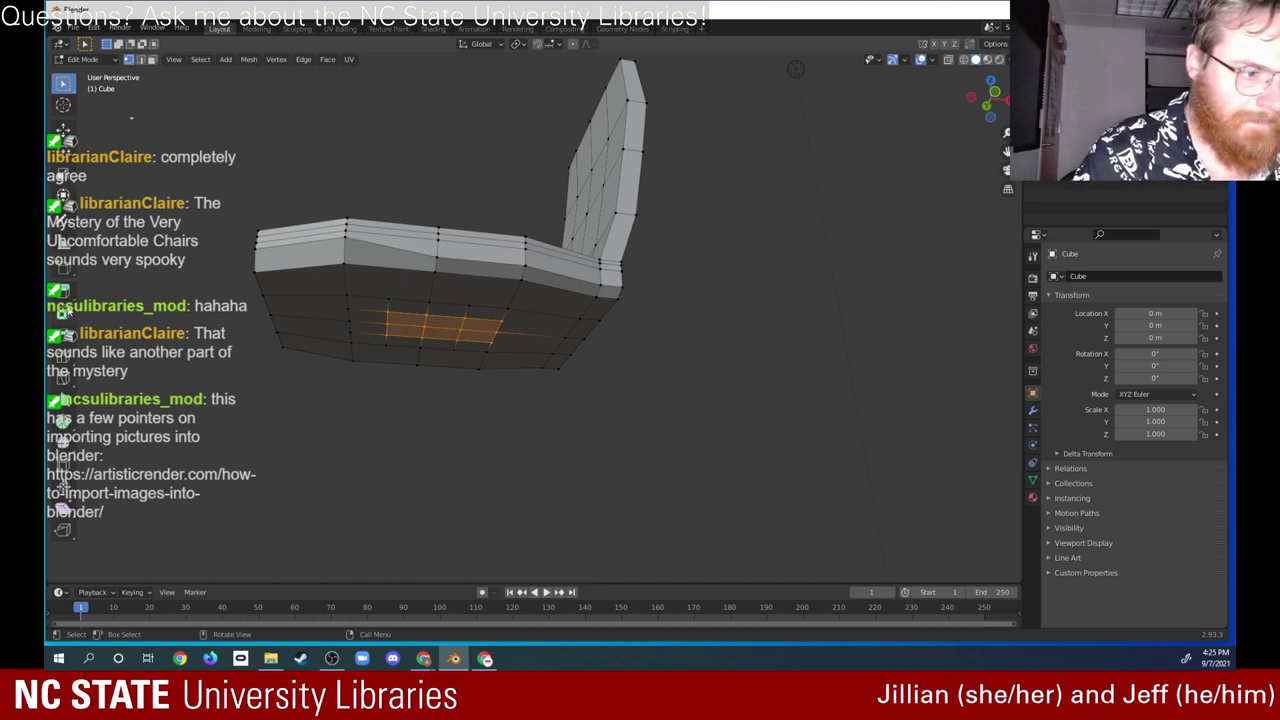
Step: Extrude the selected underside faces down about 0.077 m into a thin mount block below the seat
left_click(62, 290)
left_click_drag(443, 370, 439, 391)
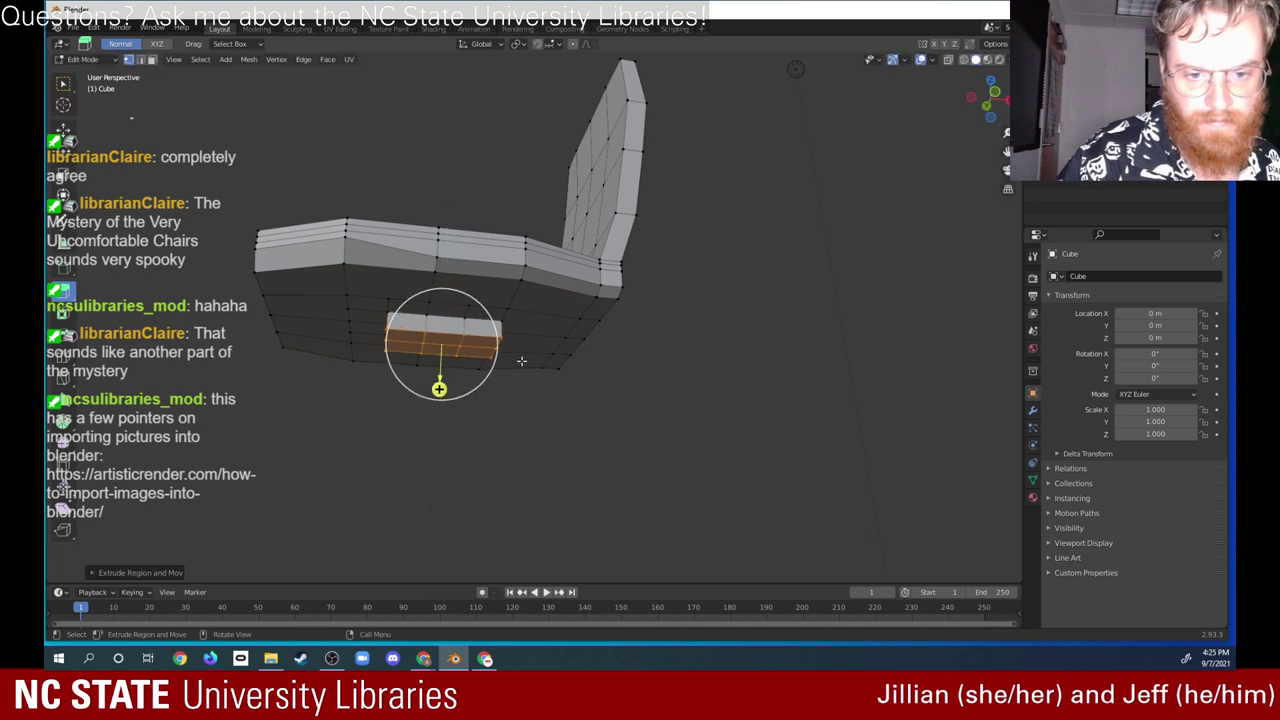
middle_click_drag(520, 362, 498, 392)
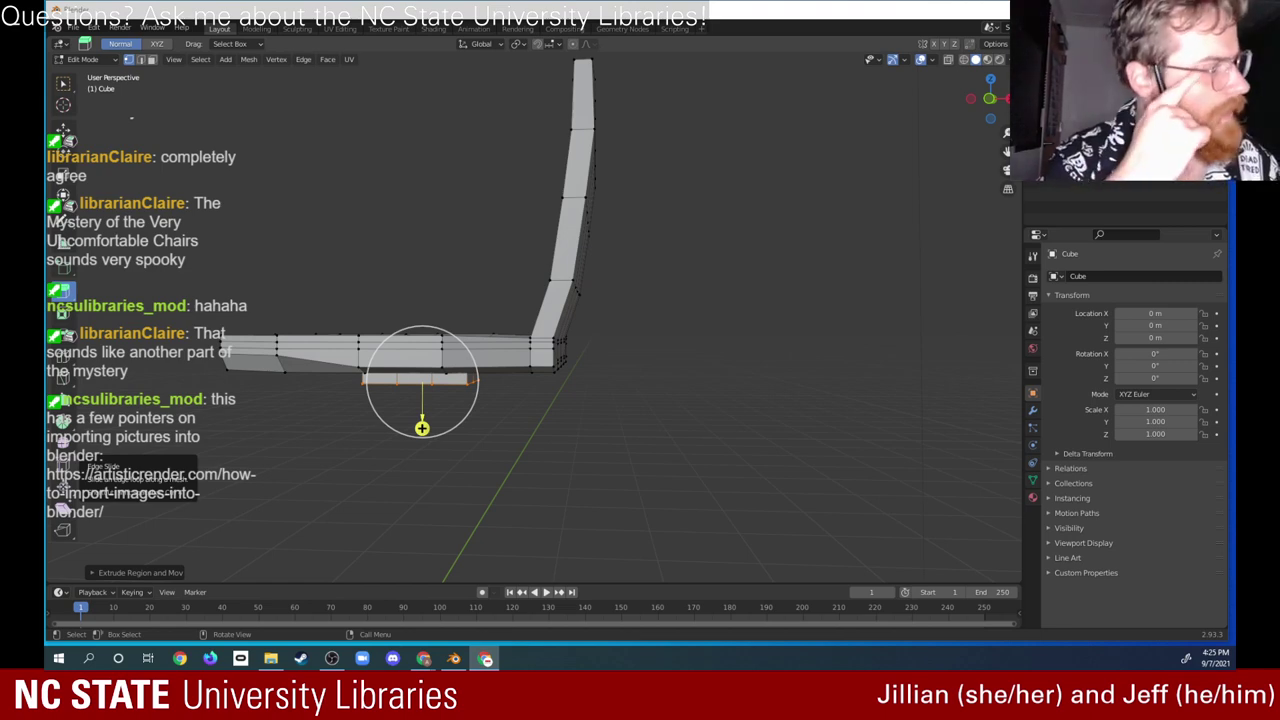
left_click_drag(422, 428, 421, 454)
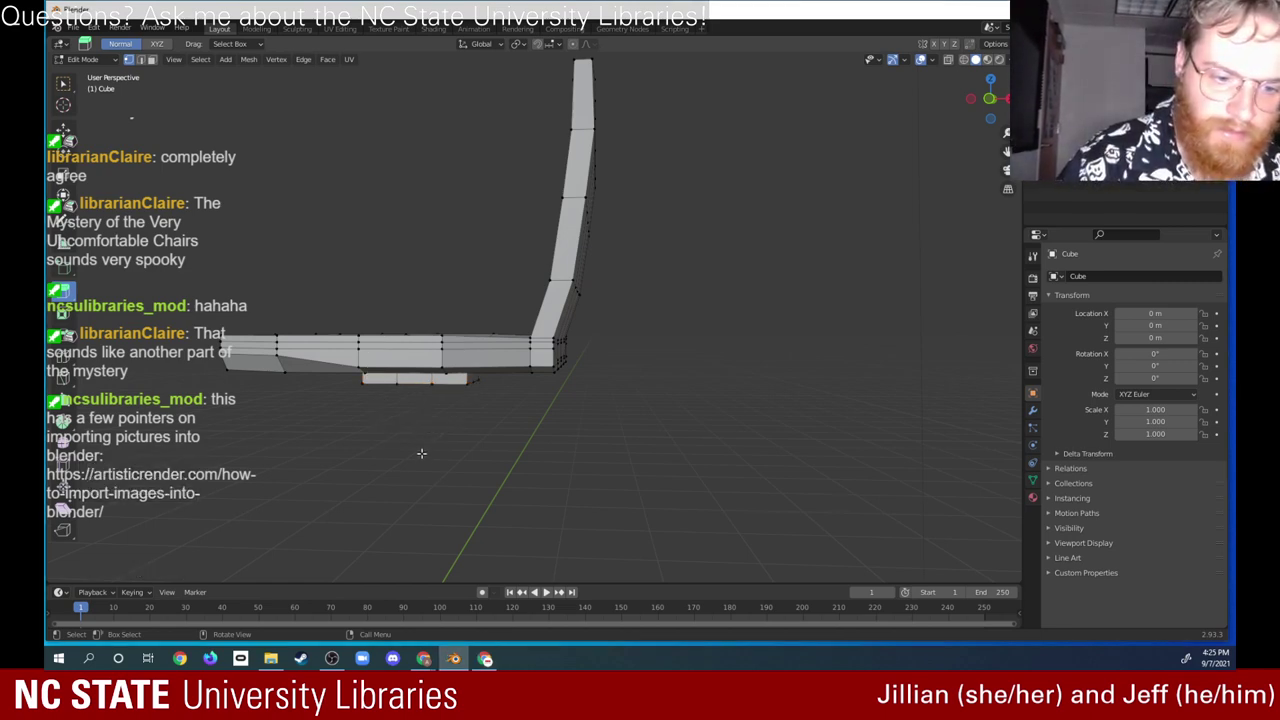
middle_click_drag(474, 419, 516, 315)
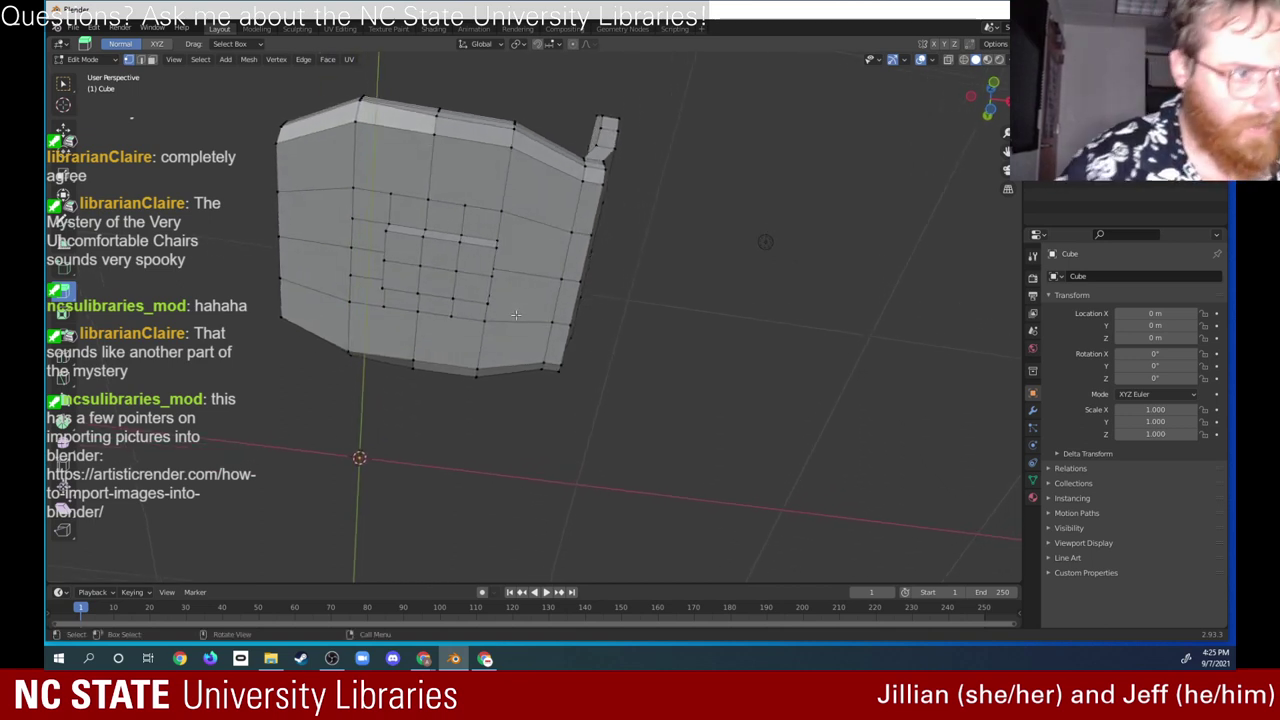
left_click(63, 82)
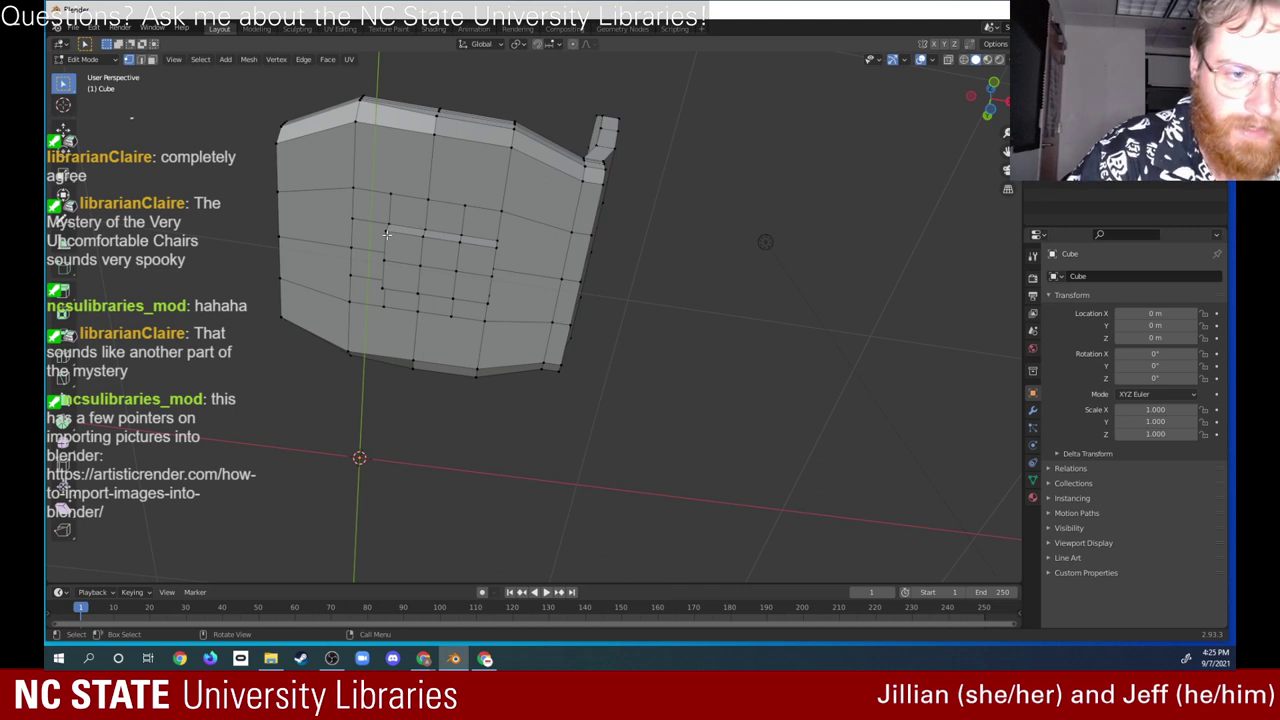
middle_click_drag(413, 225, 592, 272)
Step: Show the chair as wireframe, box-select the mount block, and open the interaction mode list
left_click(963, 59)
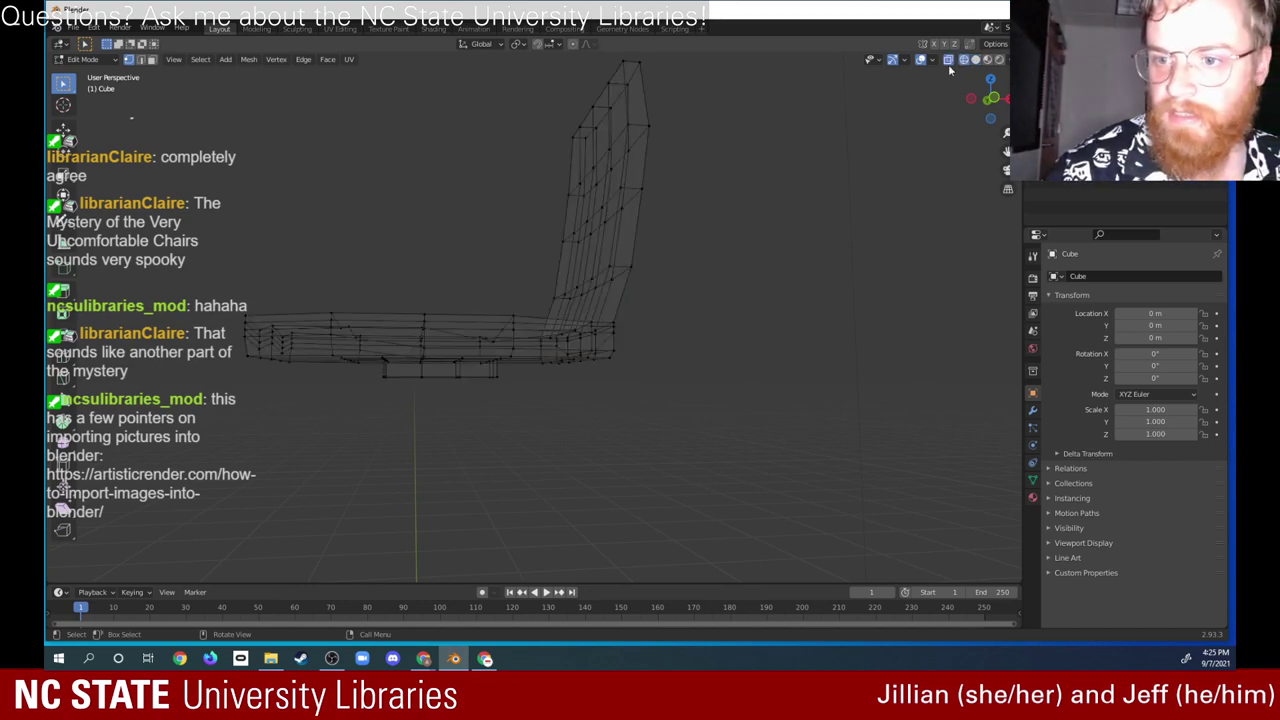
left_click_drag(368, 372, 534, 401)
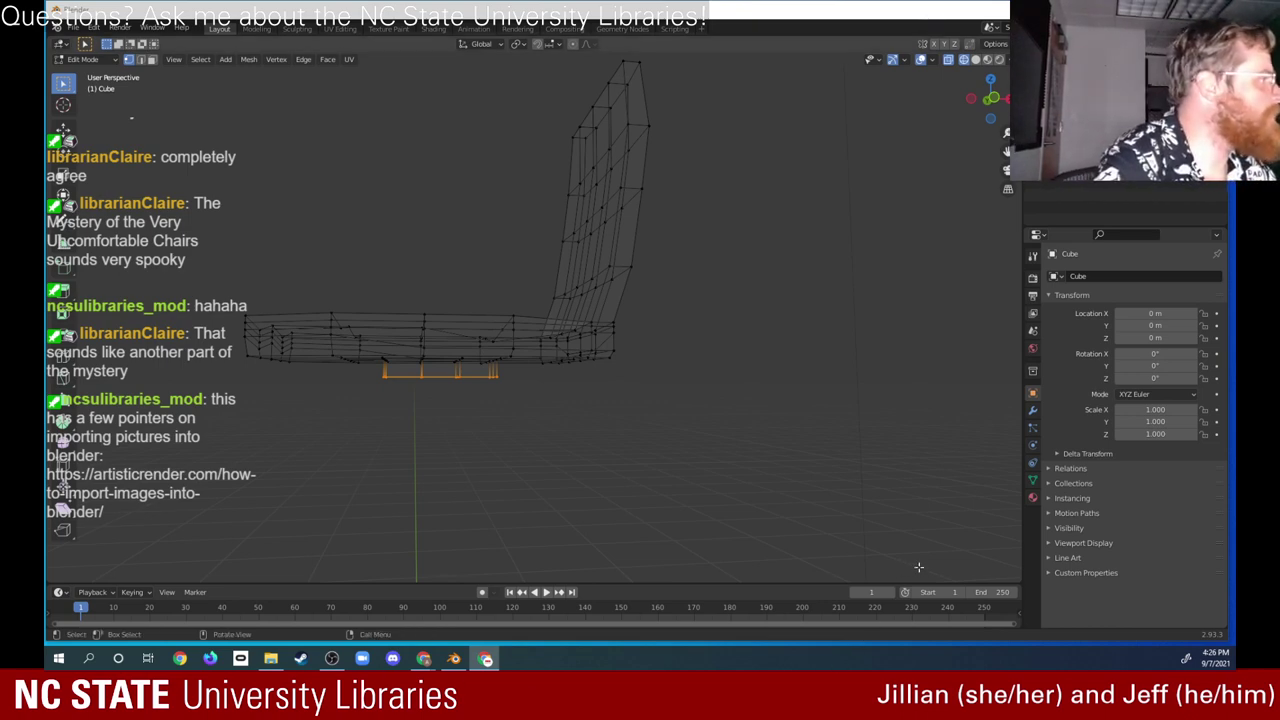
middle_click_drag(420, 312, 433, 319)
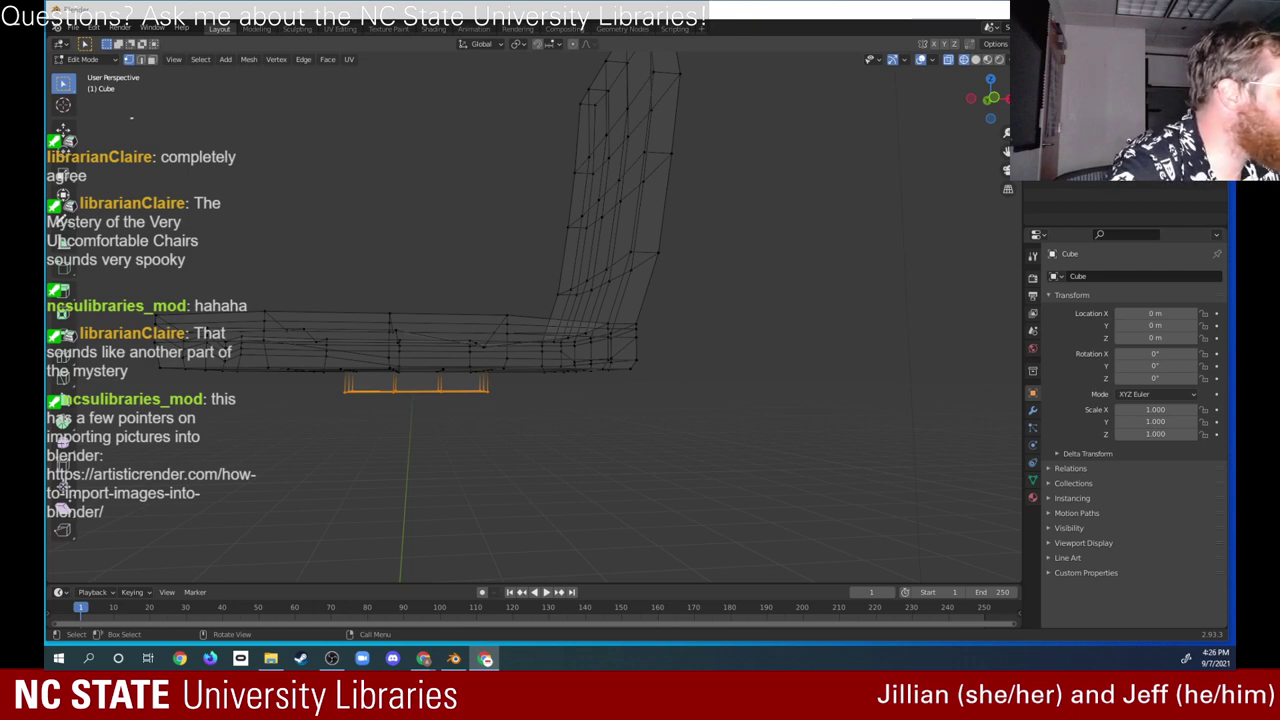
left_click(84, 59)
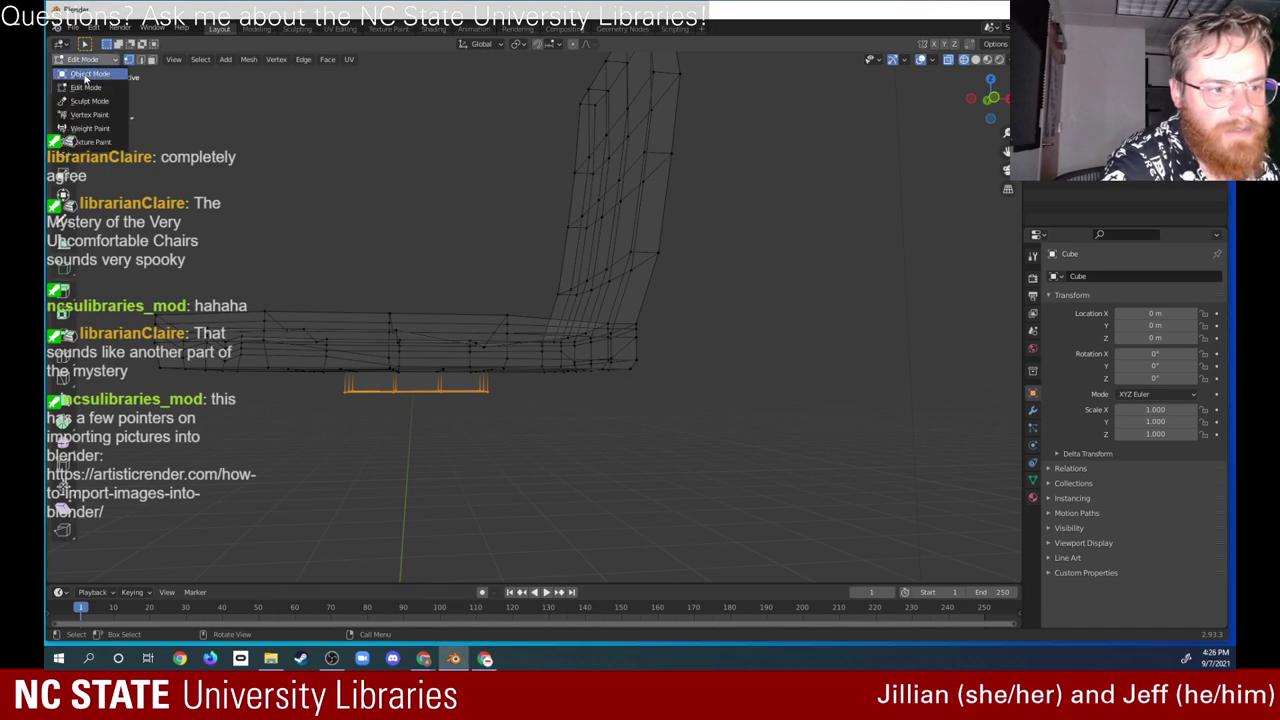
Step: Return to Object Mode, check the chair in Front Orthographic view, then open File Explorer
left_click(88, 74)
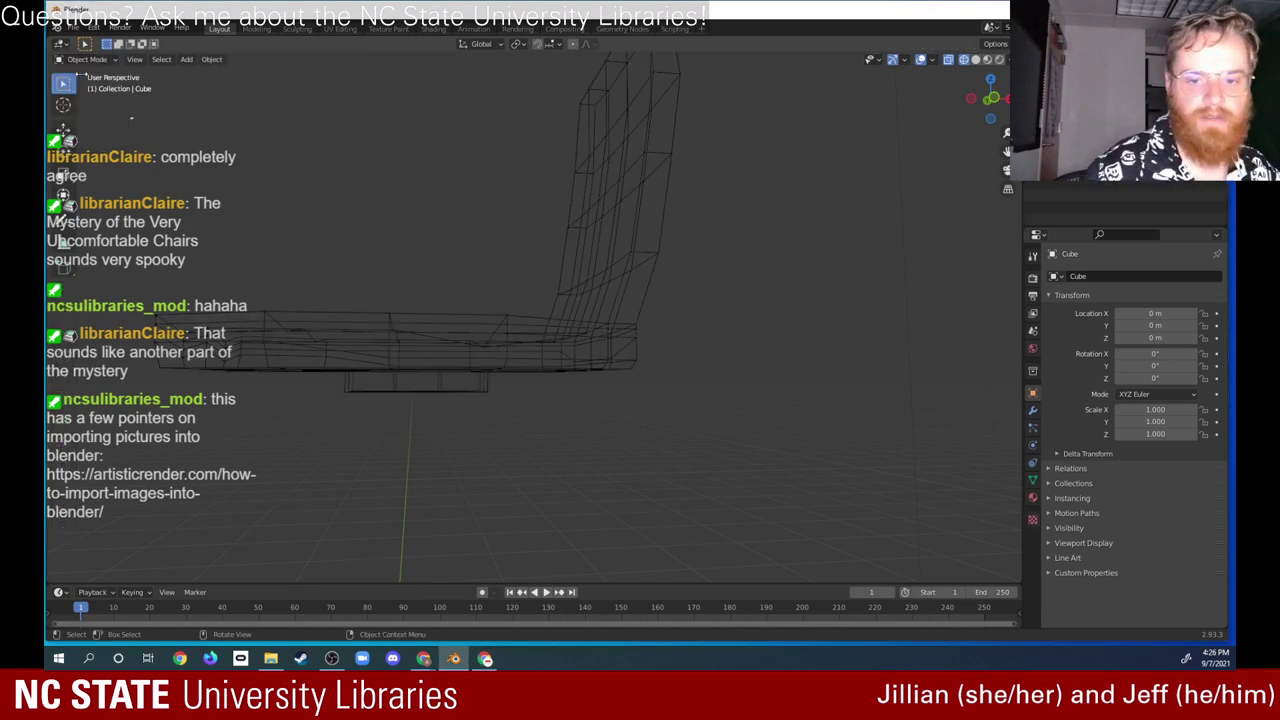
middle_click_drag(706, 393, 680, 389)
key("b")
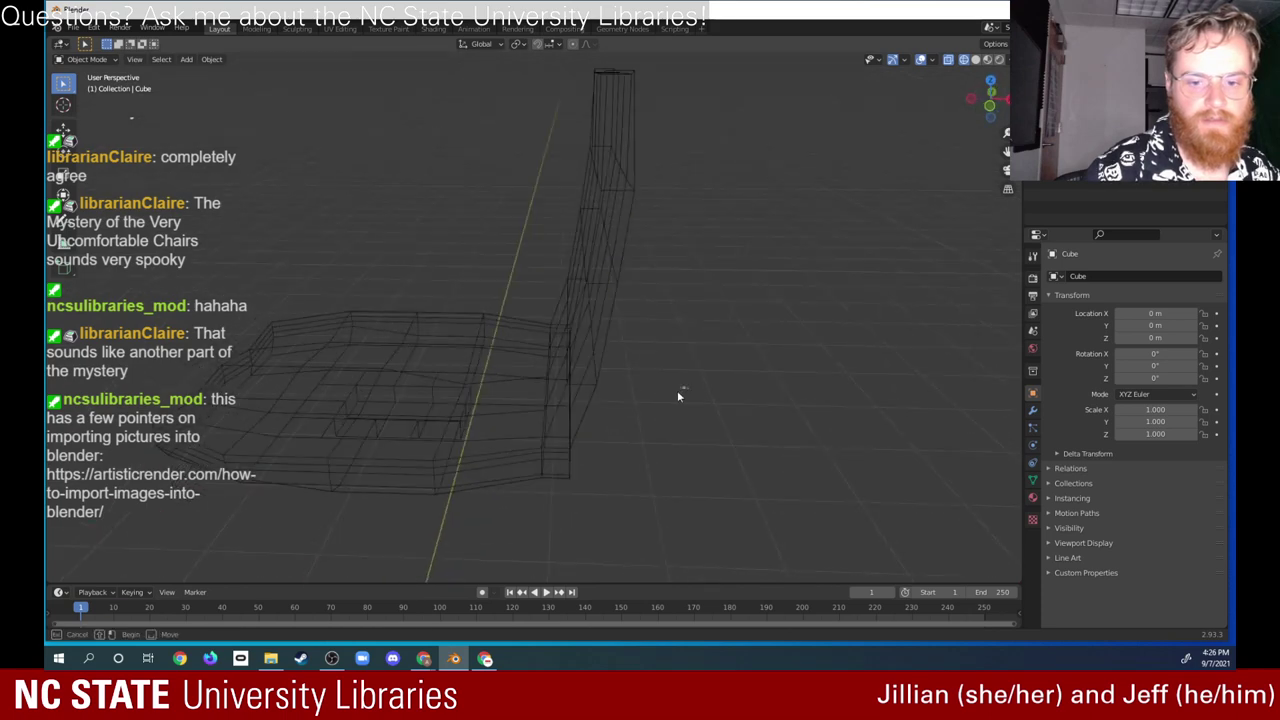
key("Escape")
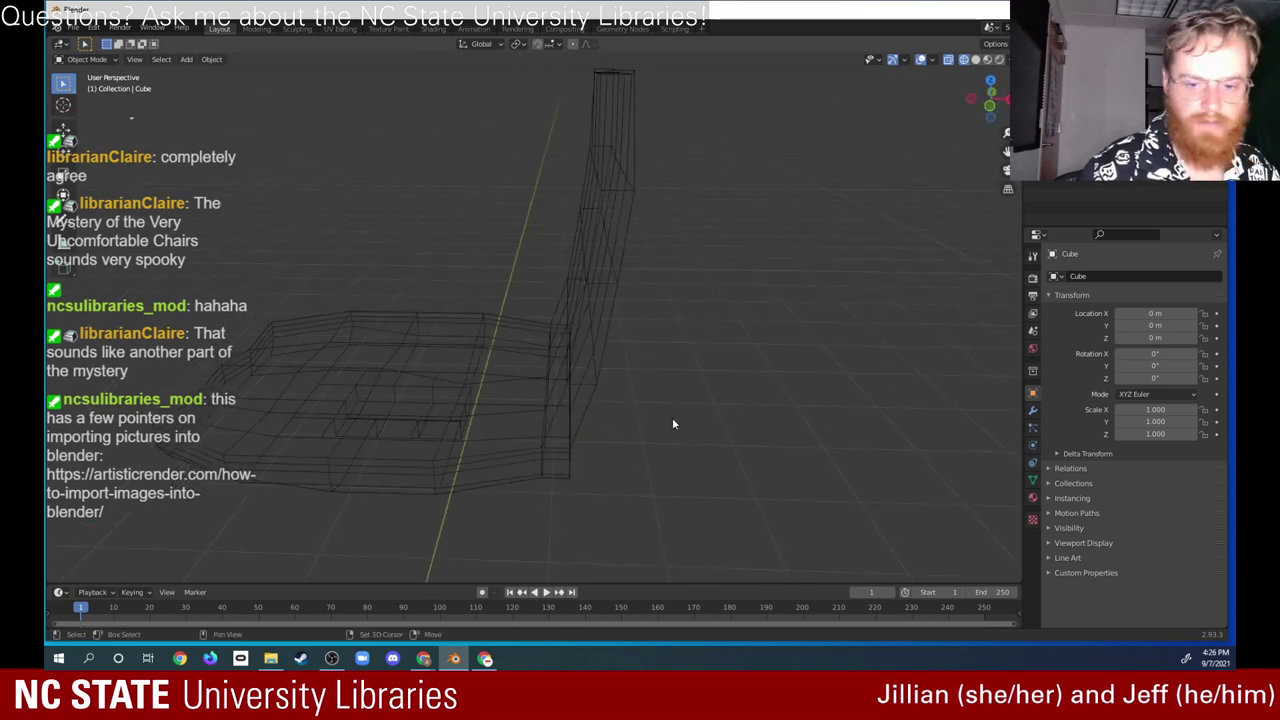
middle_click_drag(672, 417, 680, 466)
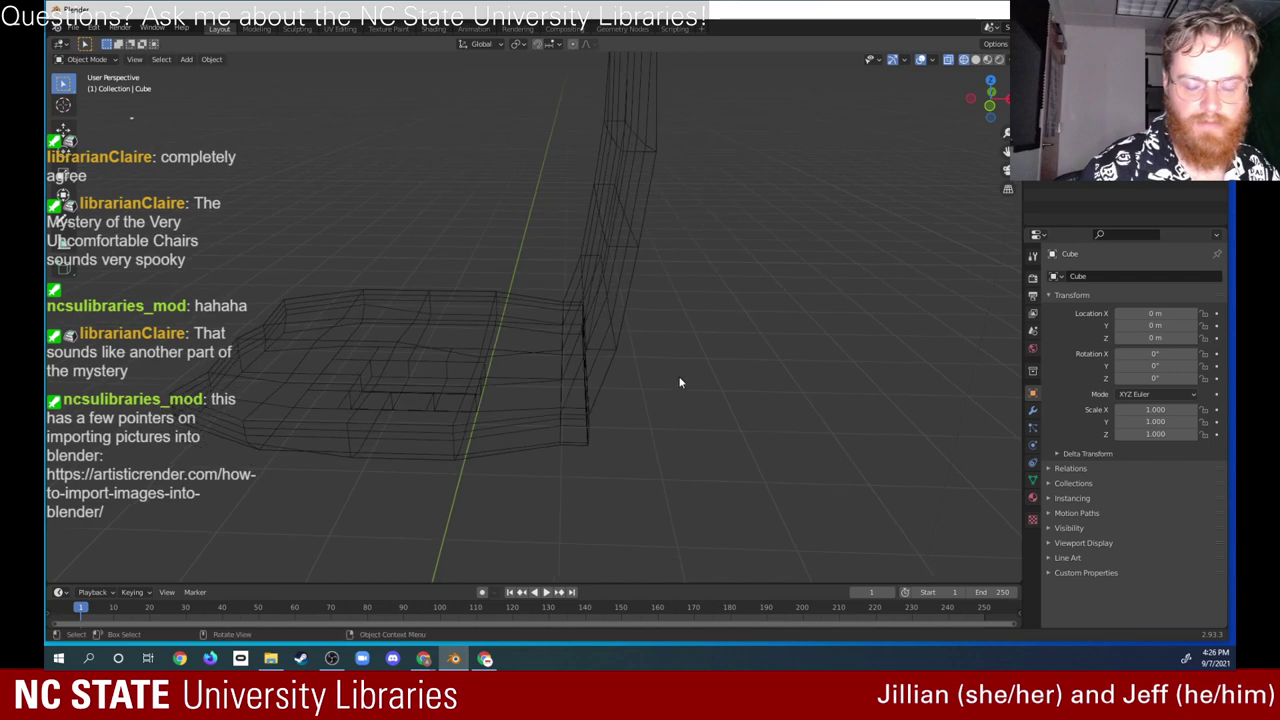
middle_click_drag(681, 392, 660, 421)
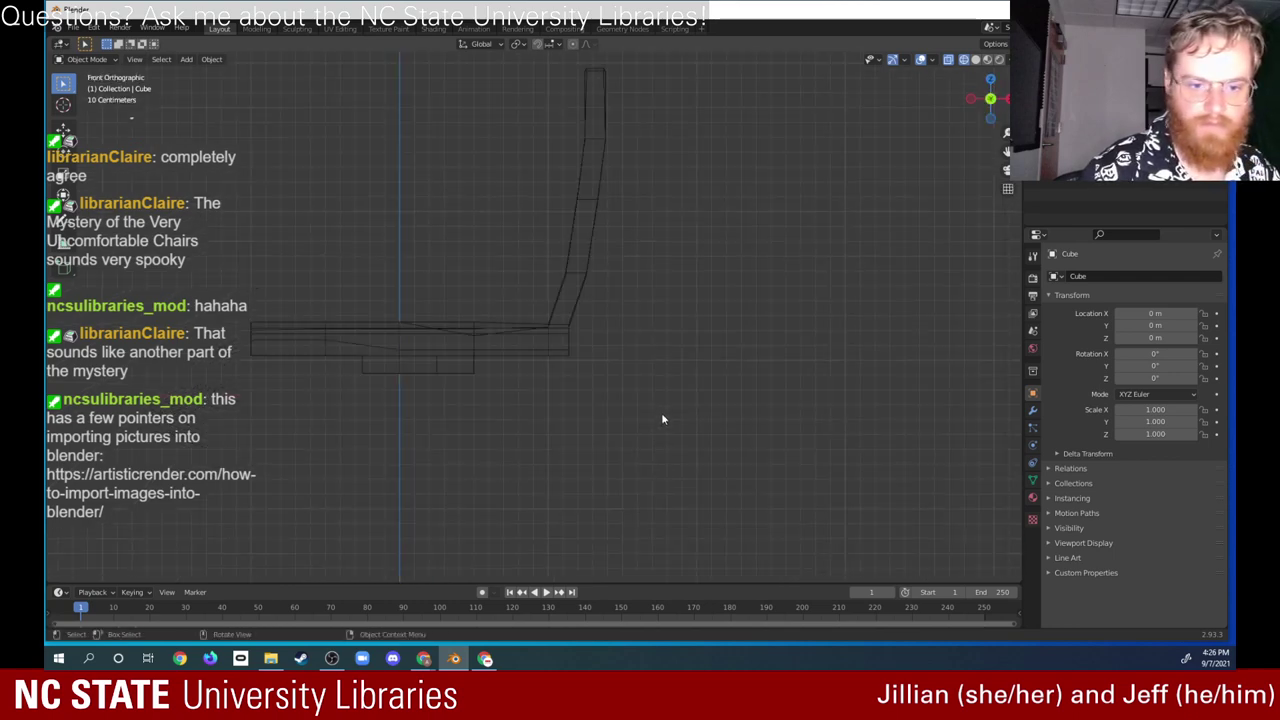
scroll(654, 420, "down", 4)
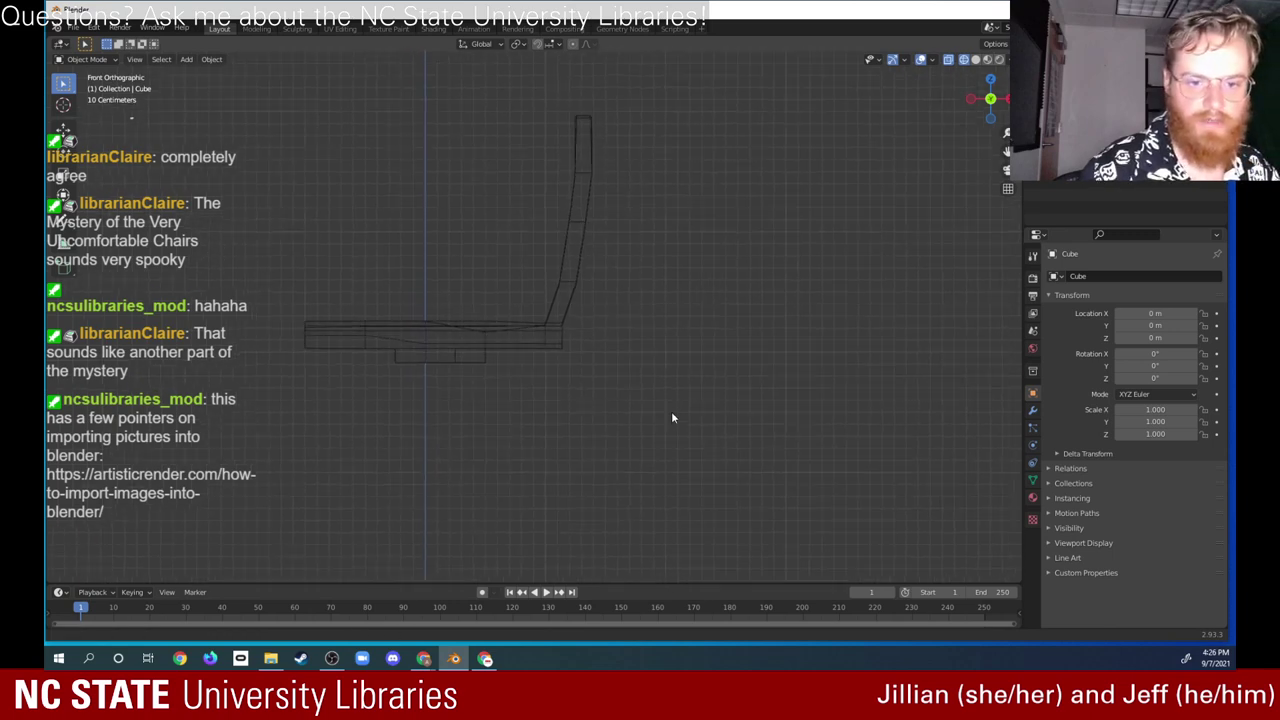
middle_click_drag(635, 545, 717, 464)
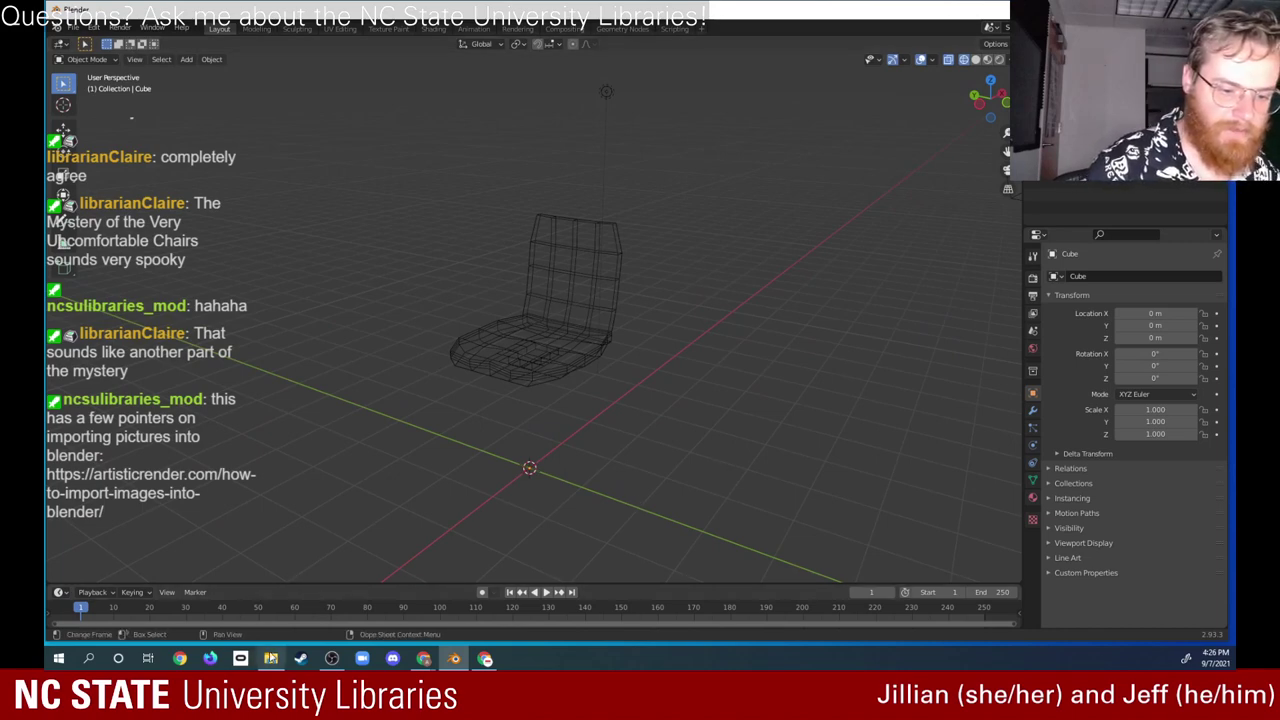
left_click(270, 658)
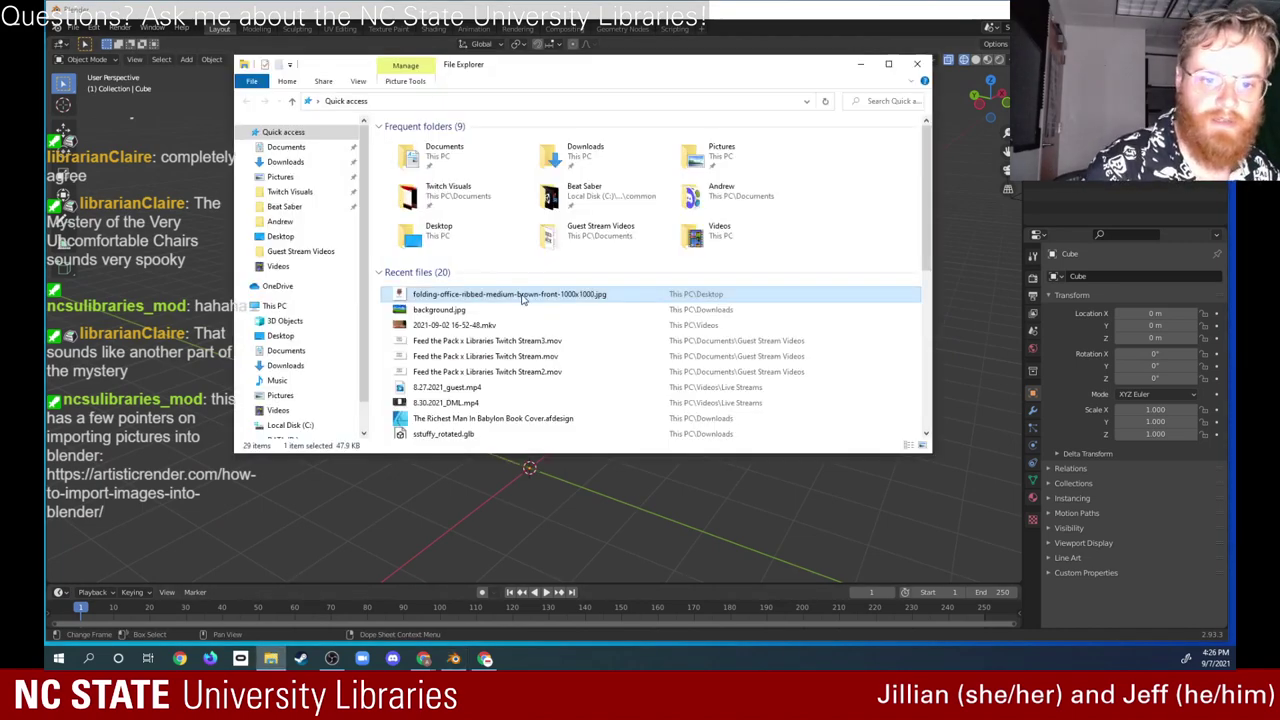
Step: Drop folding-office-ribbed-medium-brown-front-1000x1000.jpg into the viewport as a reference image beside the chair
left_click_drag(524, 296, 314, 501)
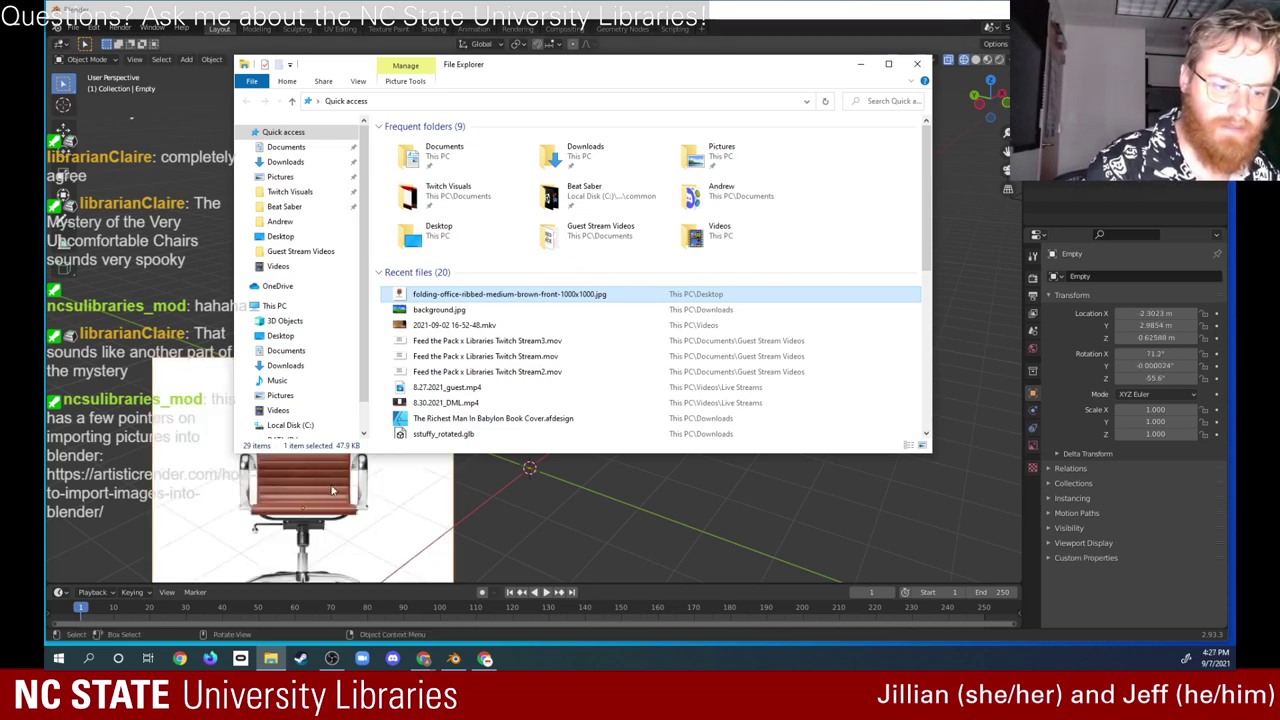
middle_click_drag(420, 493, 539, 320)
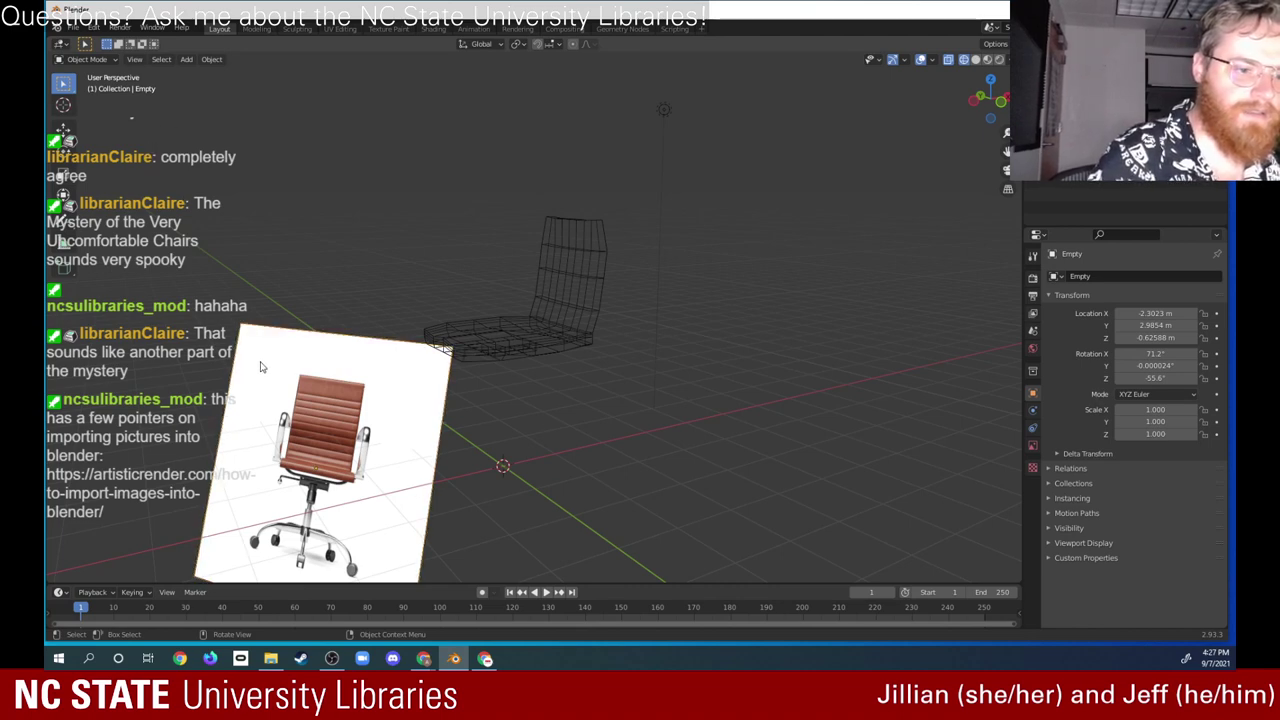
Step: Move the front reference photo up and off to the side with the Move tool
left_click(243, 331)
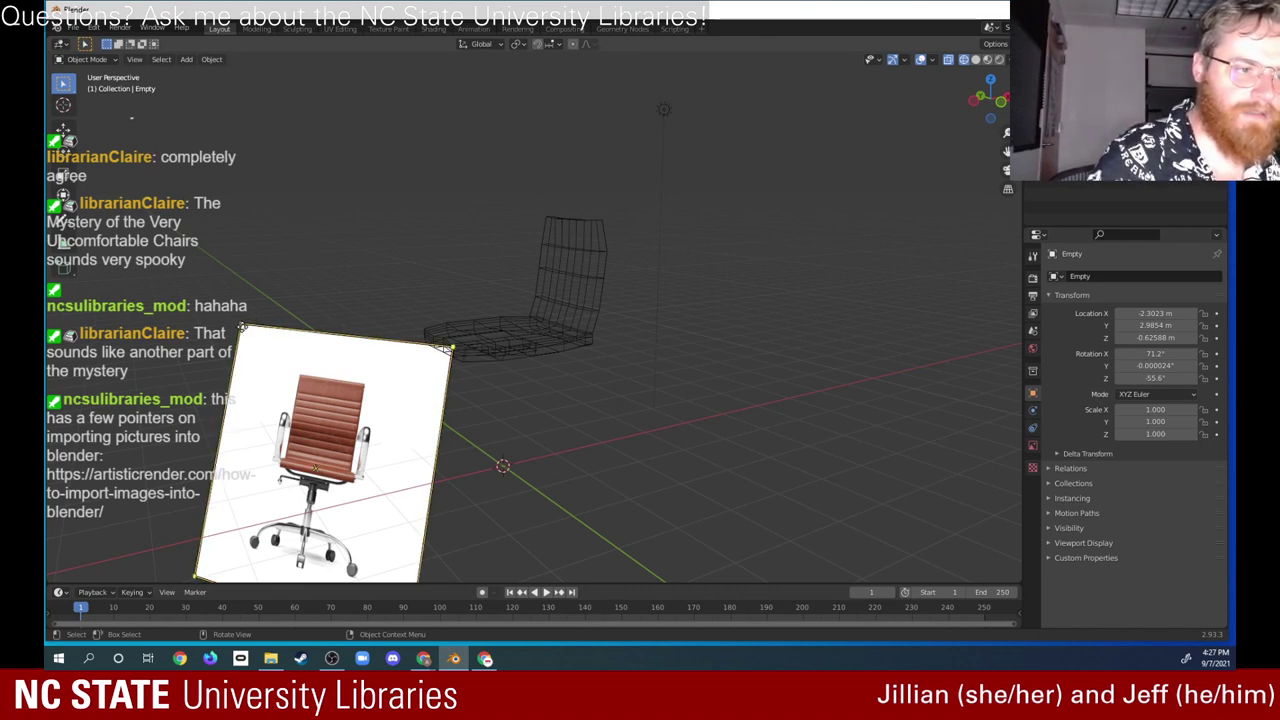
left_click(64, 128)
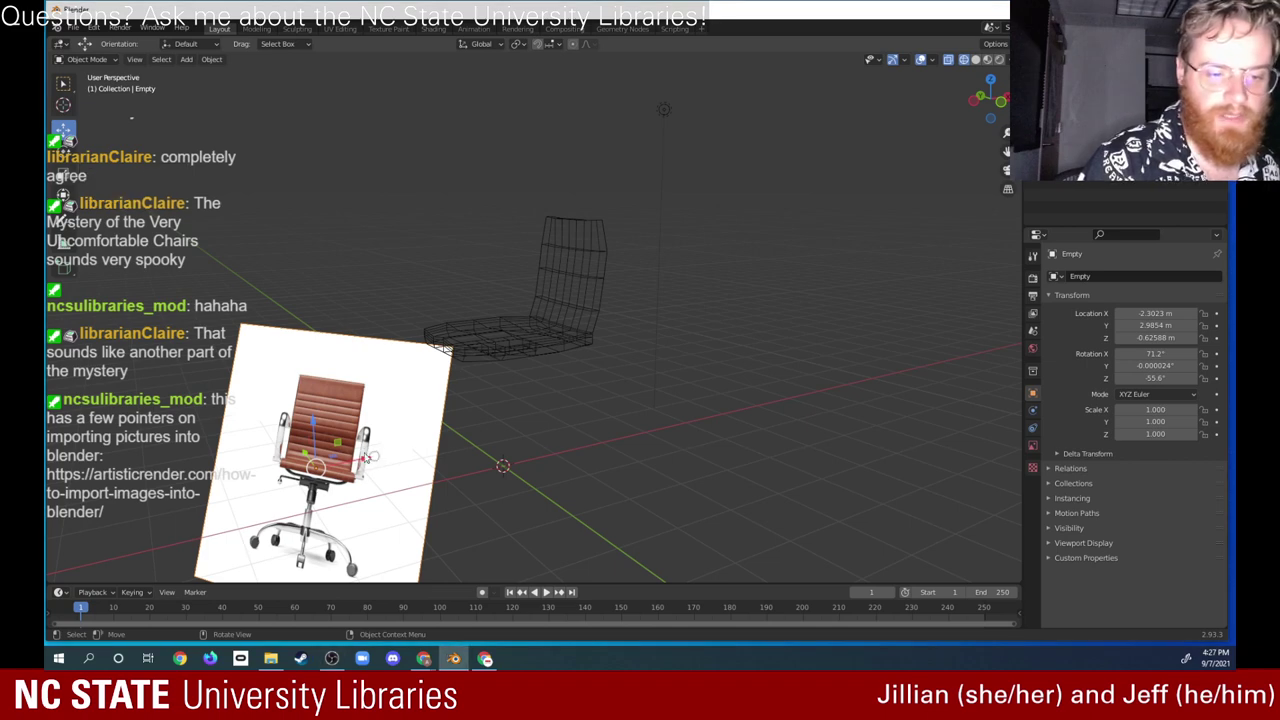
left_click_drag(314, 427, 318, 95)
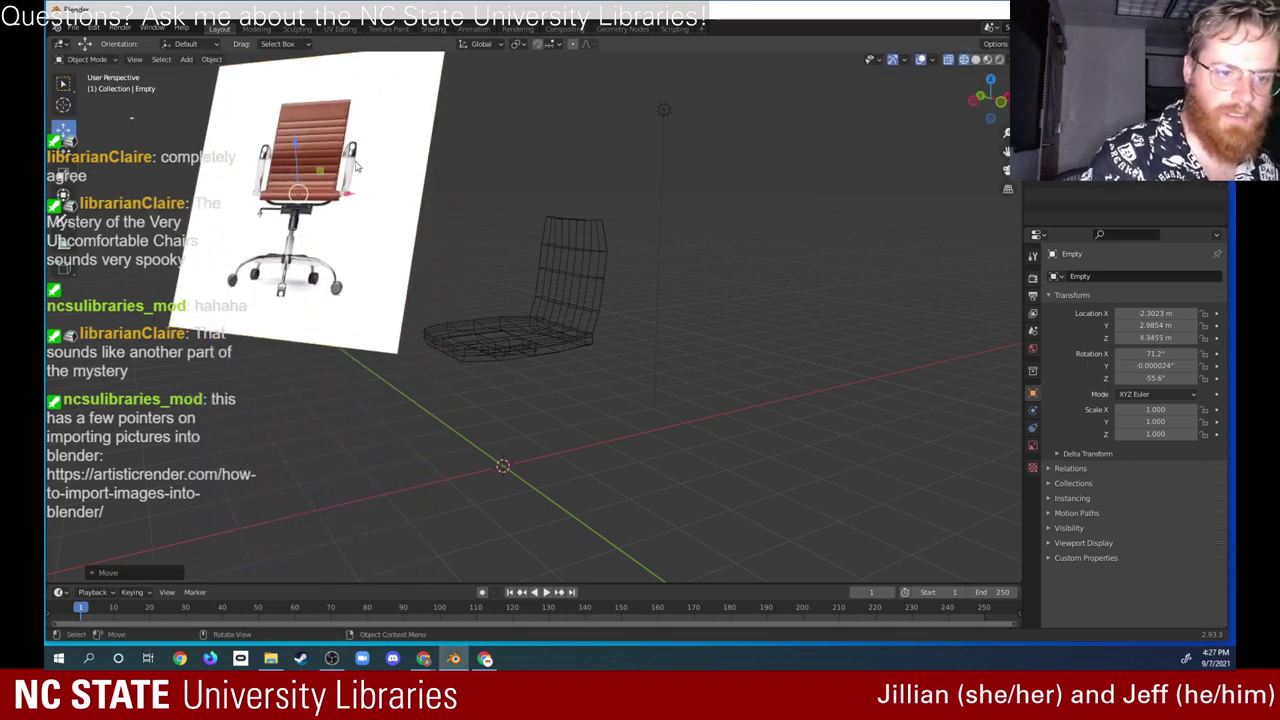
left_click_drag(345, 195, 935, 142)
middle_click_drag(494, 371, 451, 438)
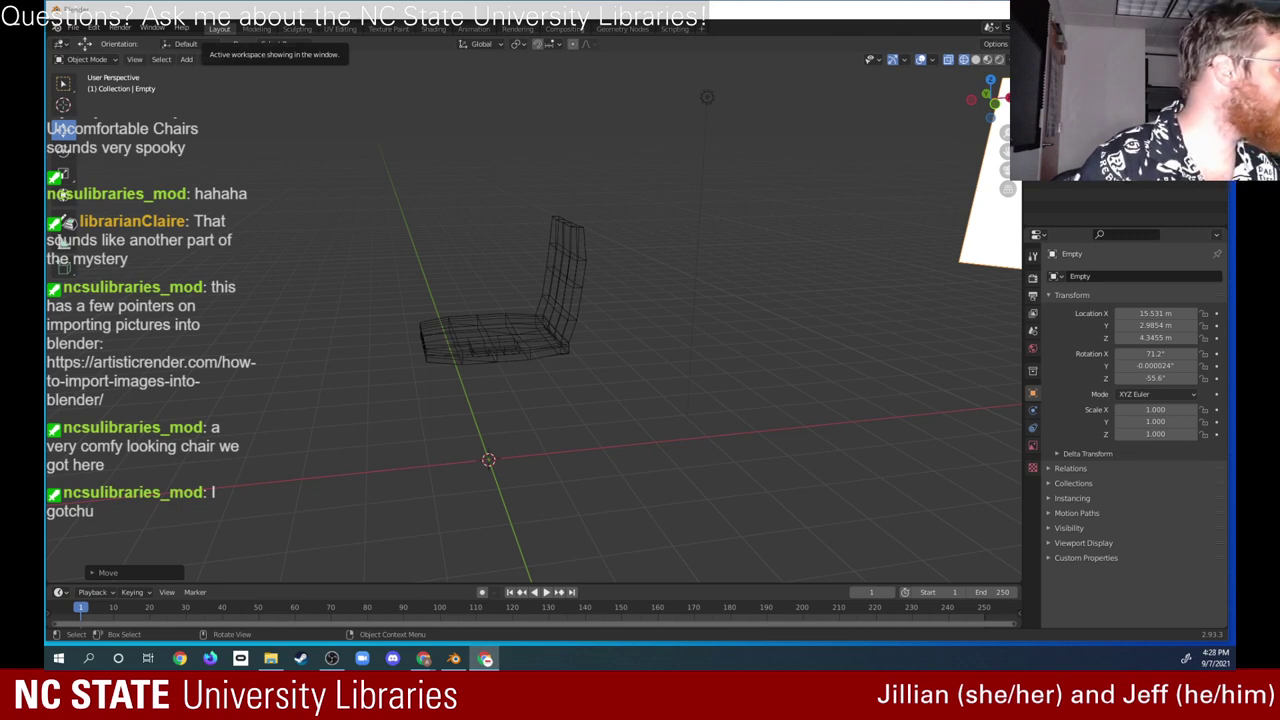
Step: Add folding-office-ribbed-medium-brown-side-1000x1000.jpg to the scene as a second reference image
key("super+e")
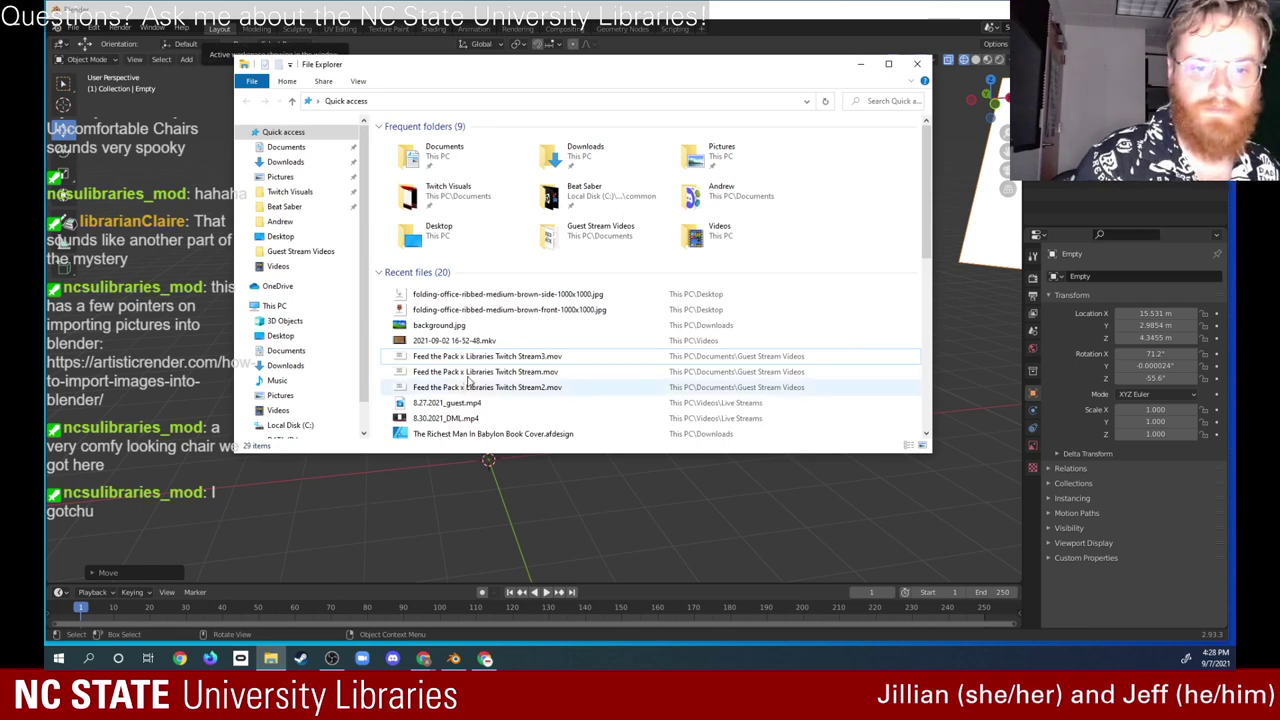
left_click(592, 296)
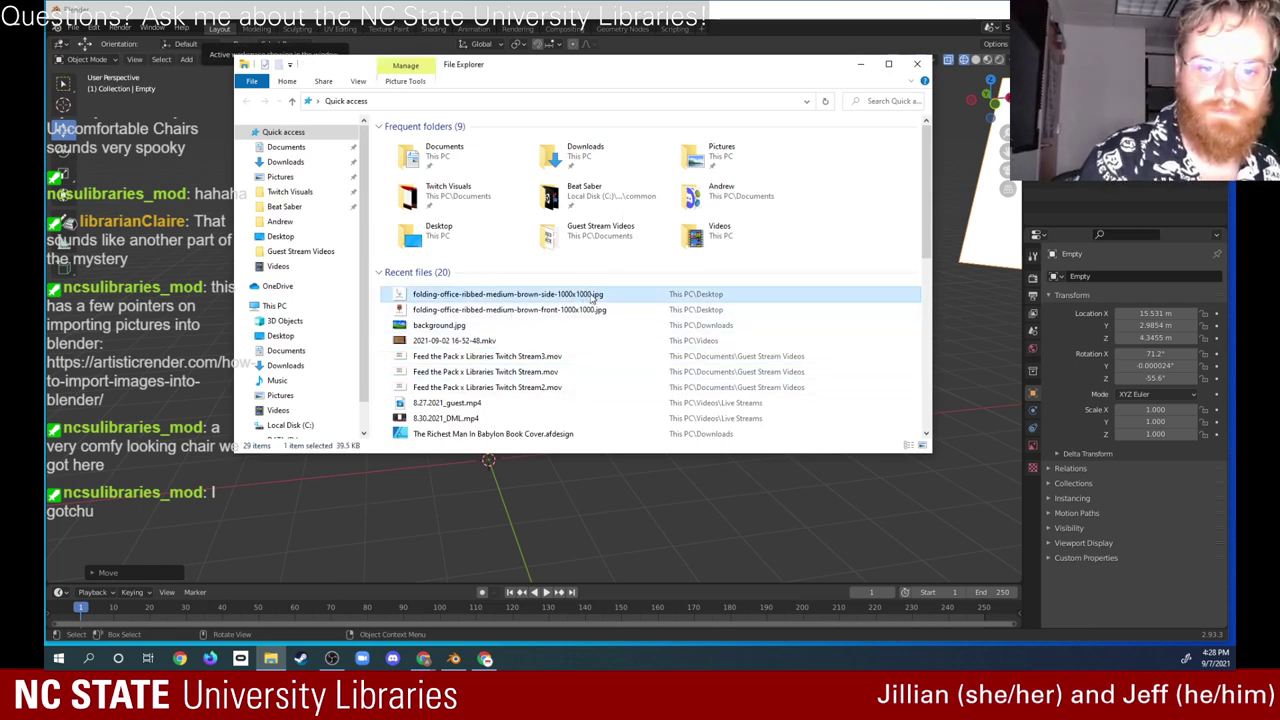
left_click_drag(568, 300, 860, 485)
Step: Move the side-view photo to the chair's lower right
left_click(850, 479)
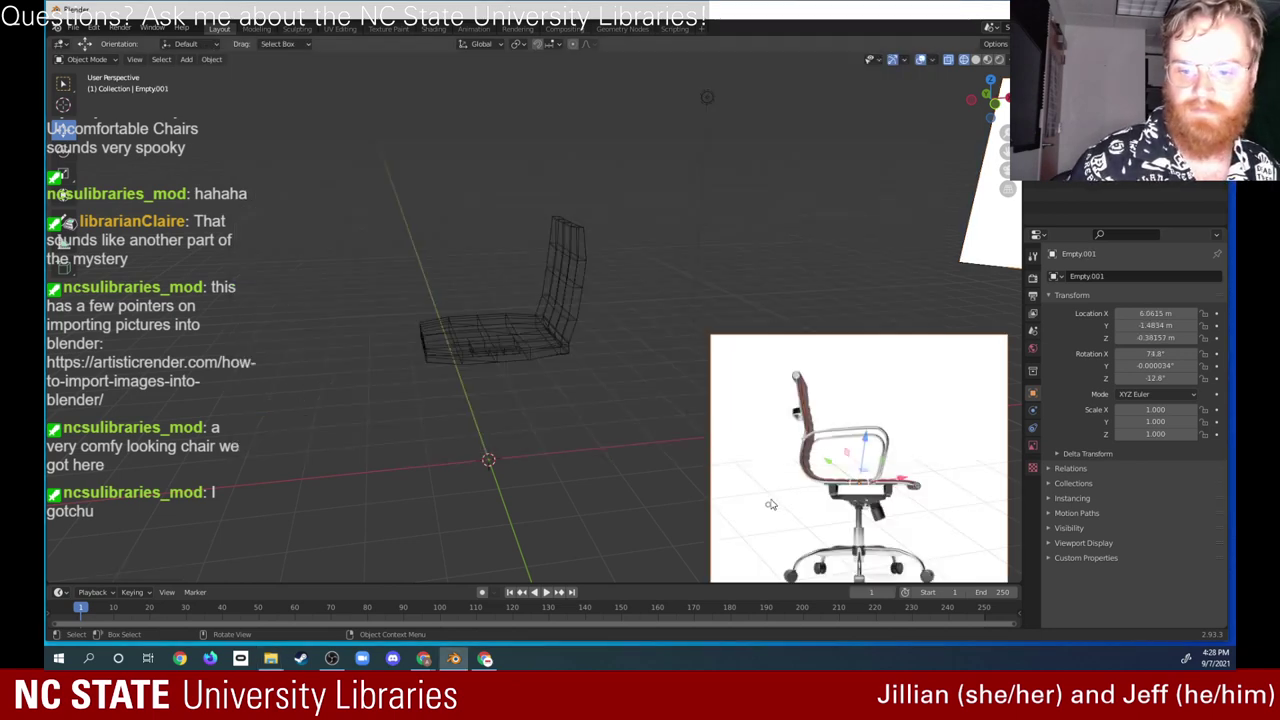
key("g")
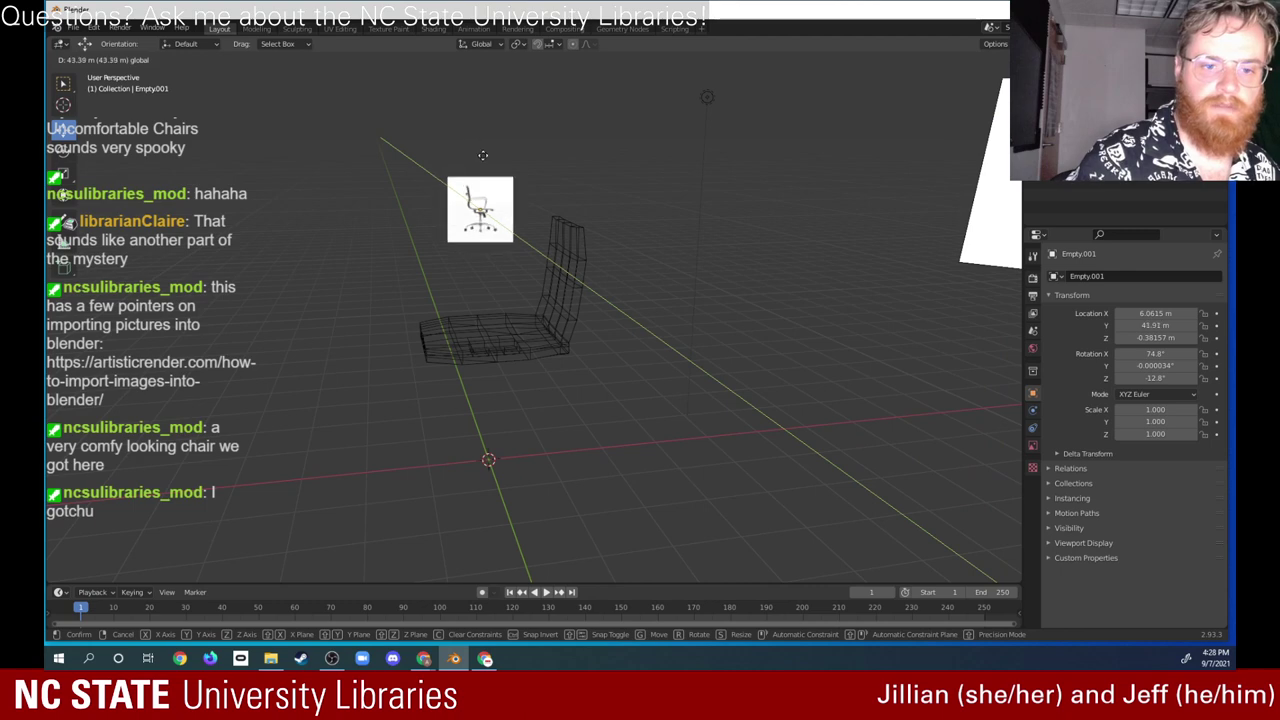
left_click(524, 194)
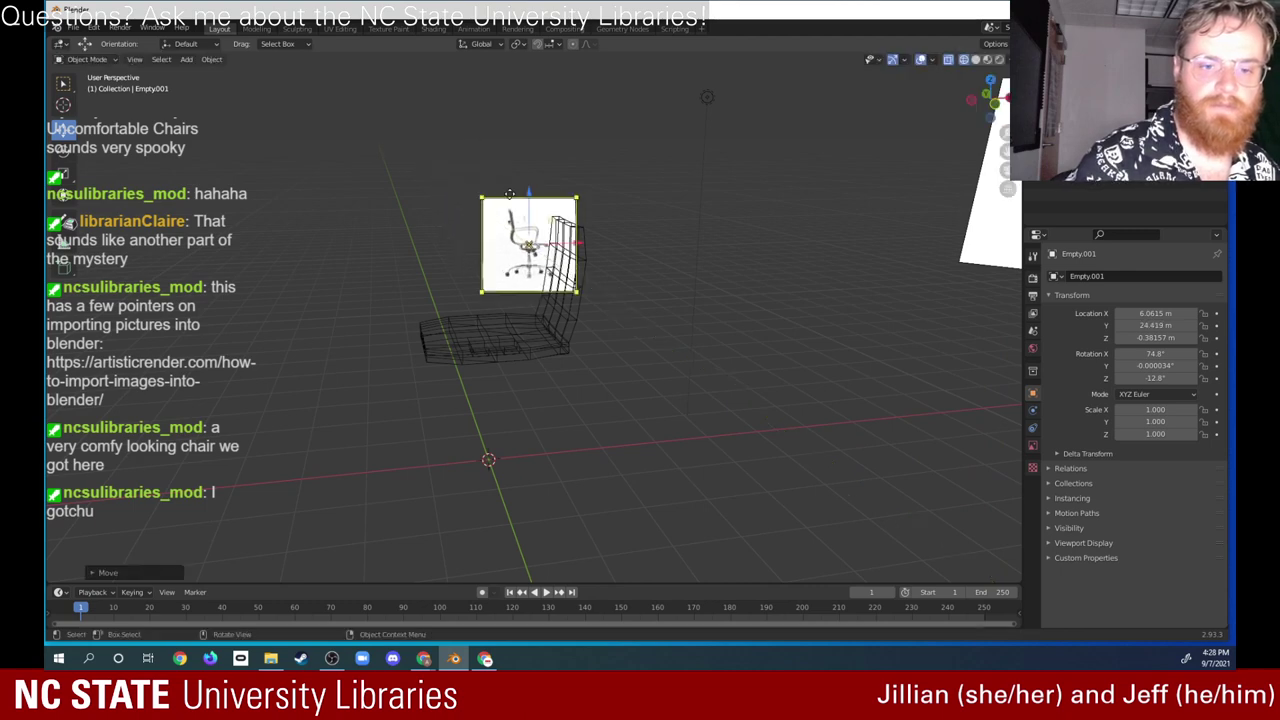
middle_click_drag(510, 194, 343, 250)
key("g")
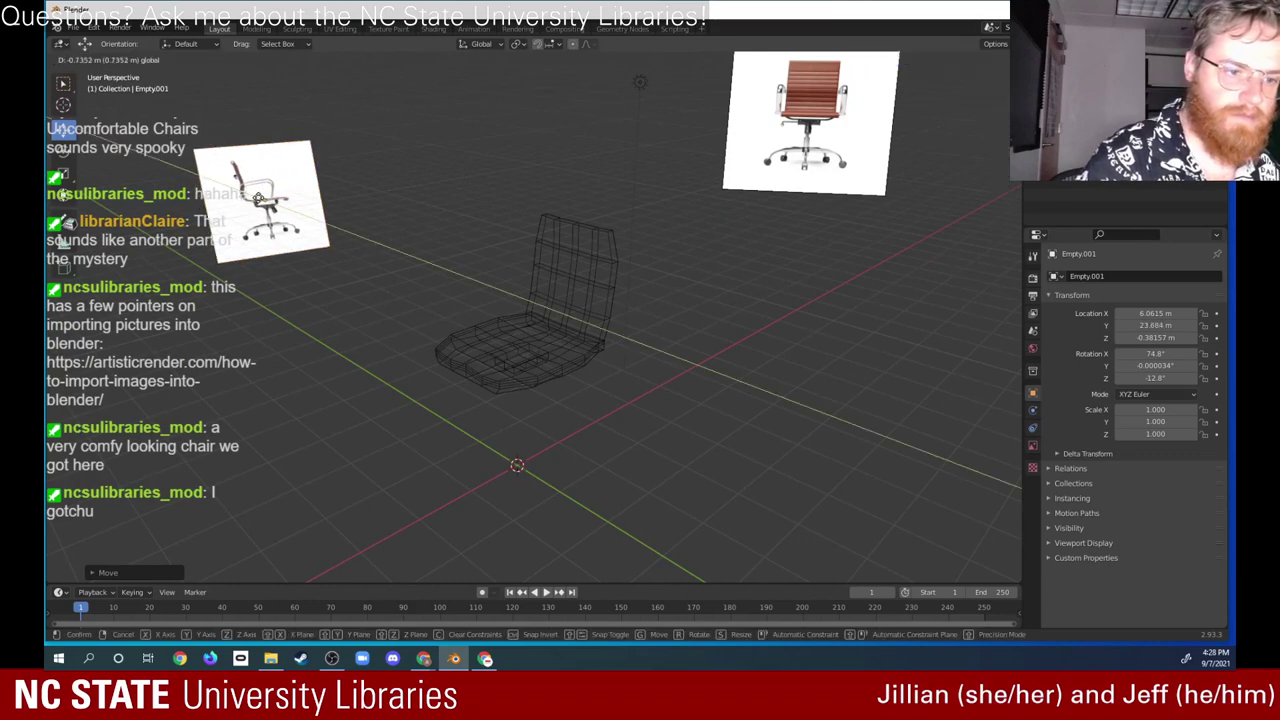
left_click(790, 390)
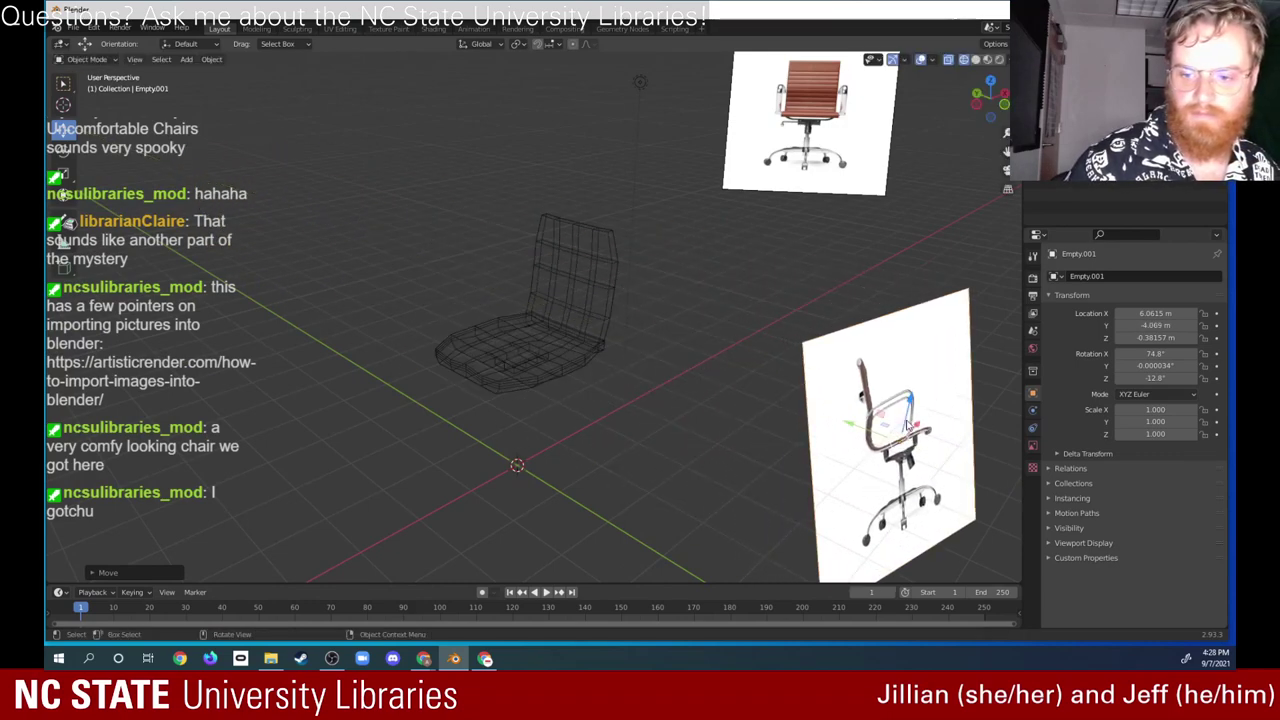
Step: Rotate the side photo upright to X 92.9°, Y -2.73°, Z -192°
left_click(62, 147)
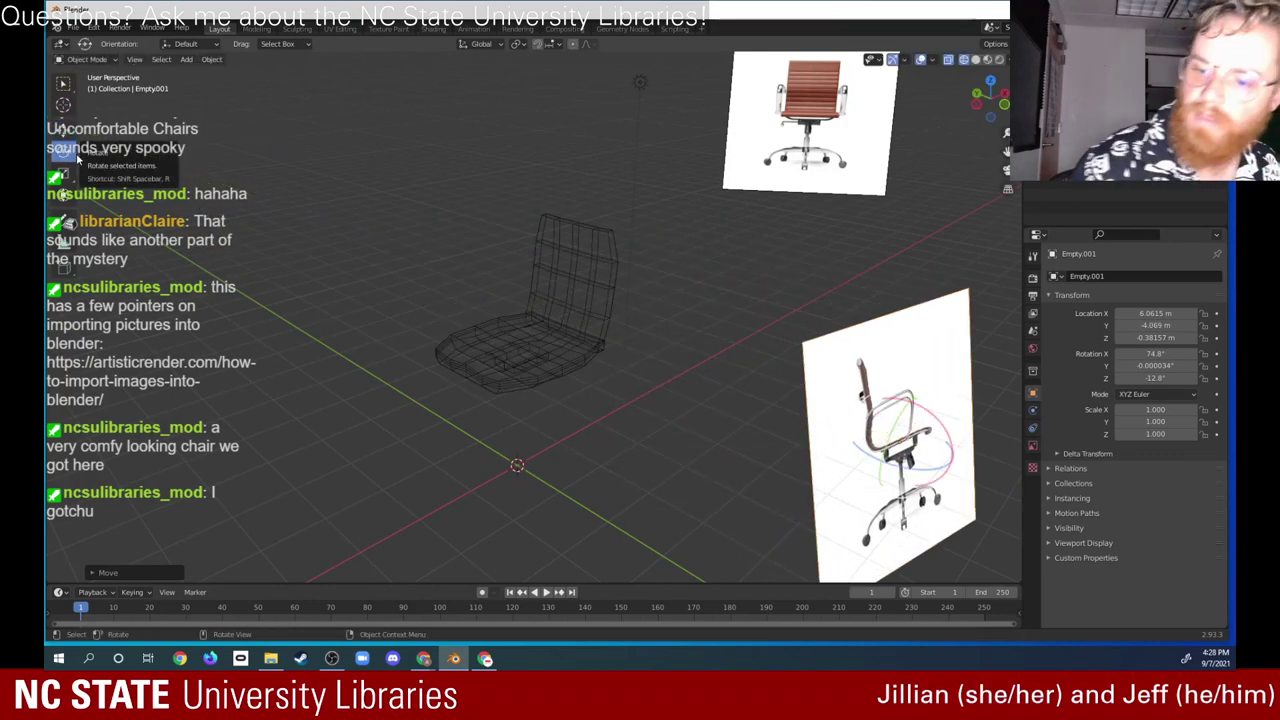
left_click_drag(930, 474, 950, 424)
middle_click_drag(676, 447, 865, 405)
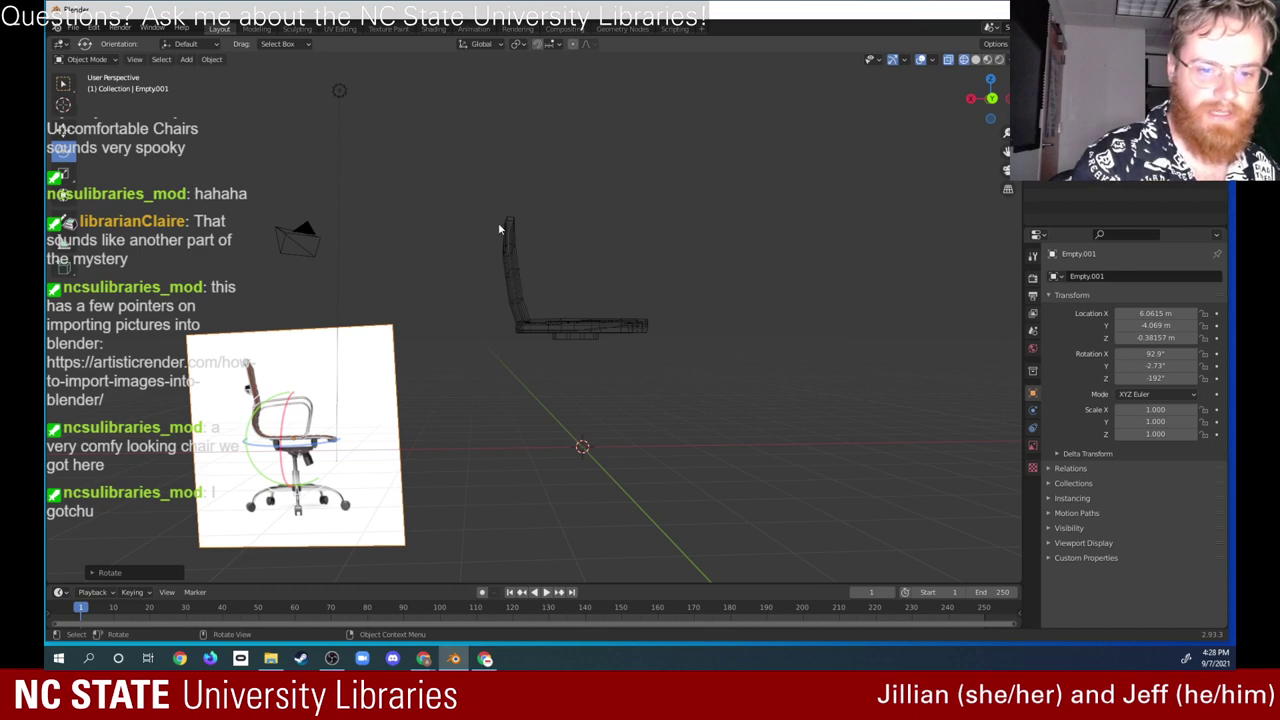
middle_click_drag(594, 271, 543, 312)
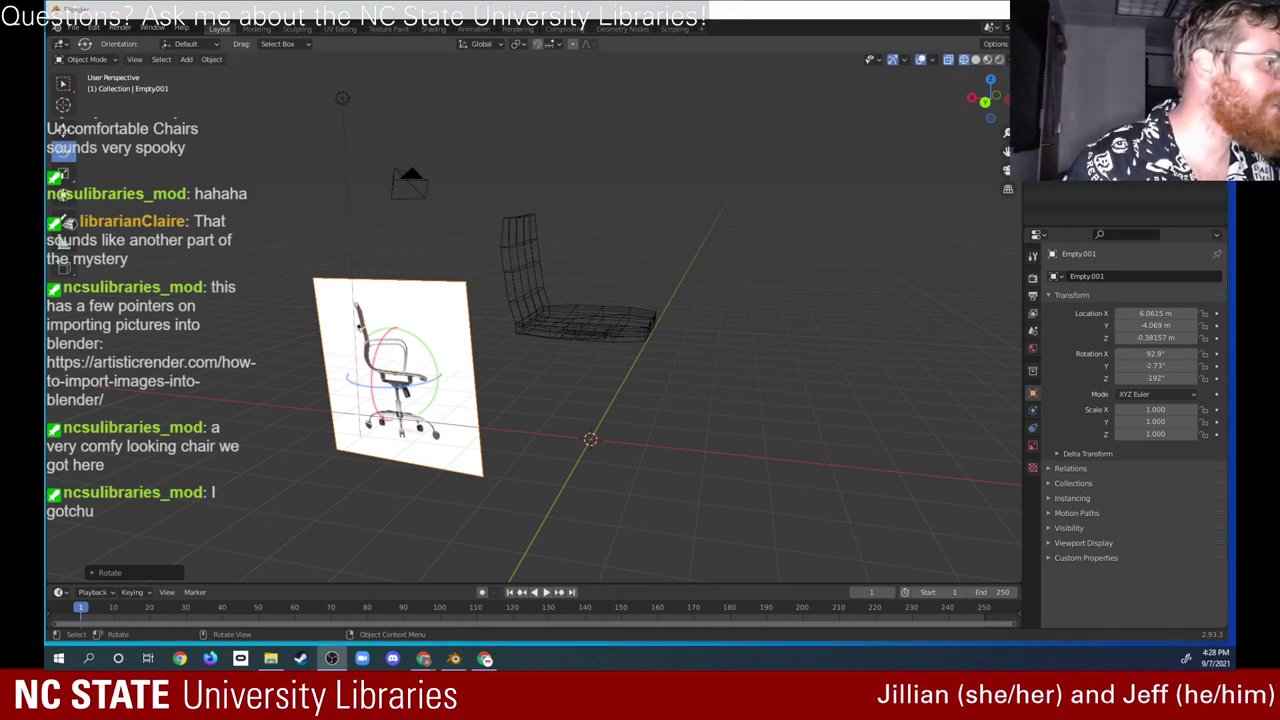
Step: Deselect the photo, orbit to check it, then reselect the chair reference photo
left_click(706, 266)
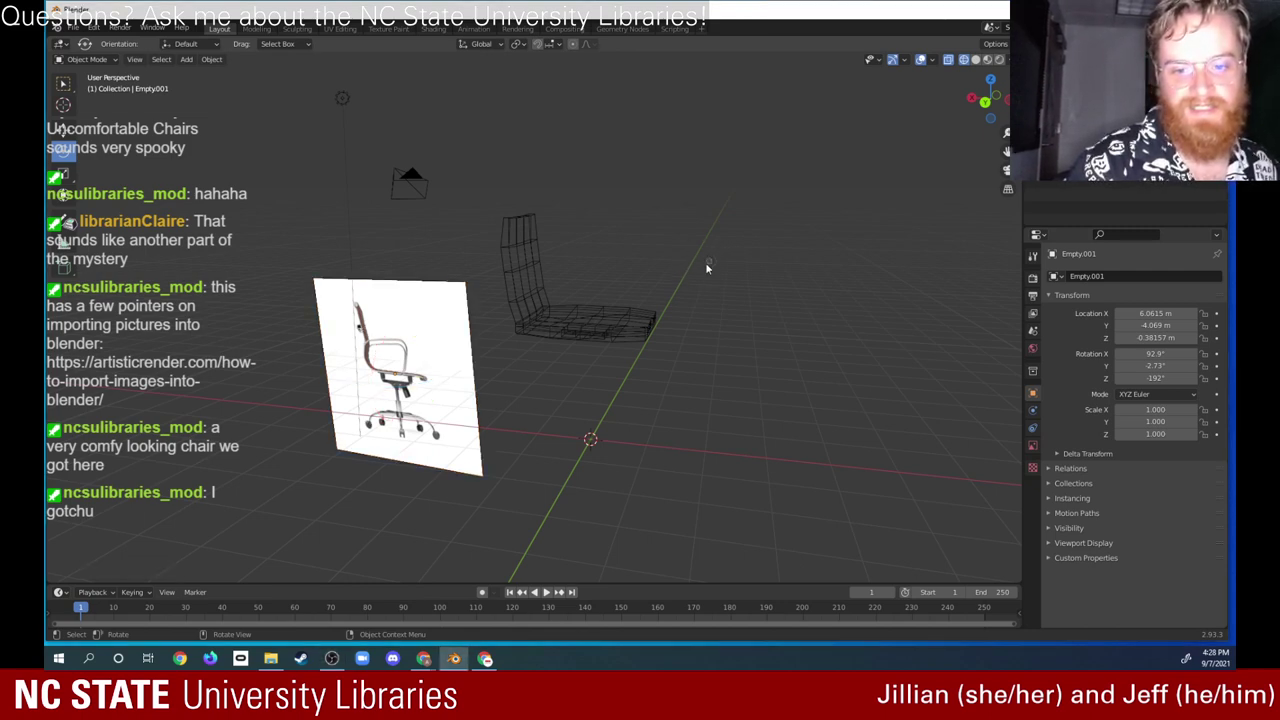
middle_click_drag(657, 302, 698, 276)
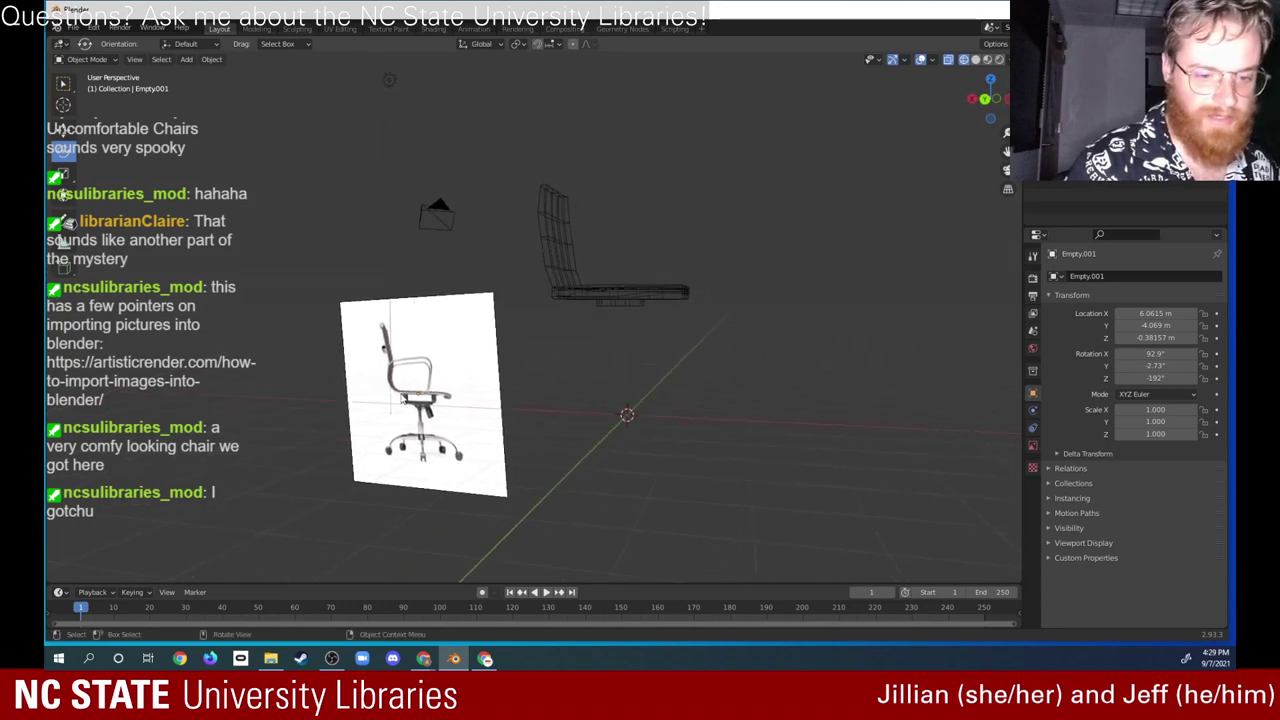
left_click(446, 401)
left_click(601, 324)
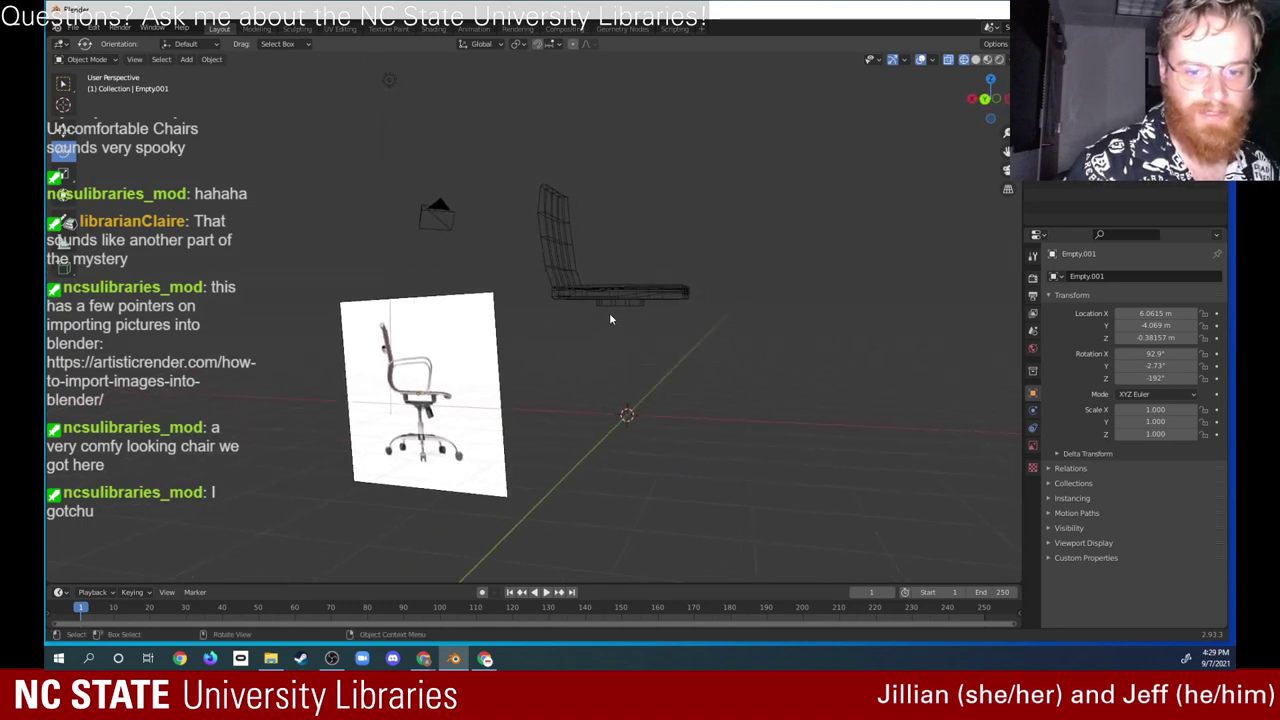
left_click(611, 318)
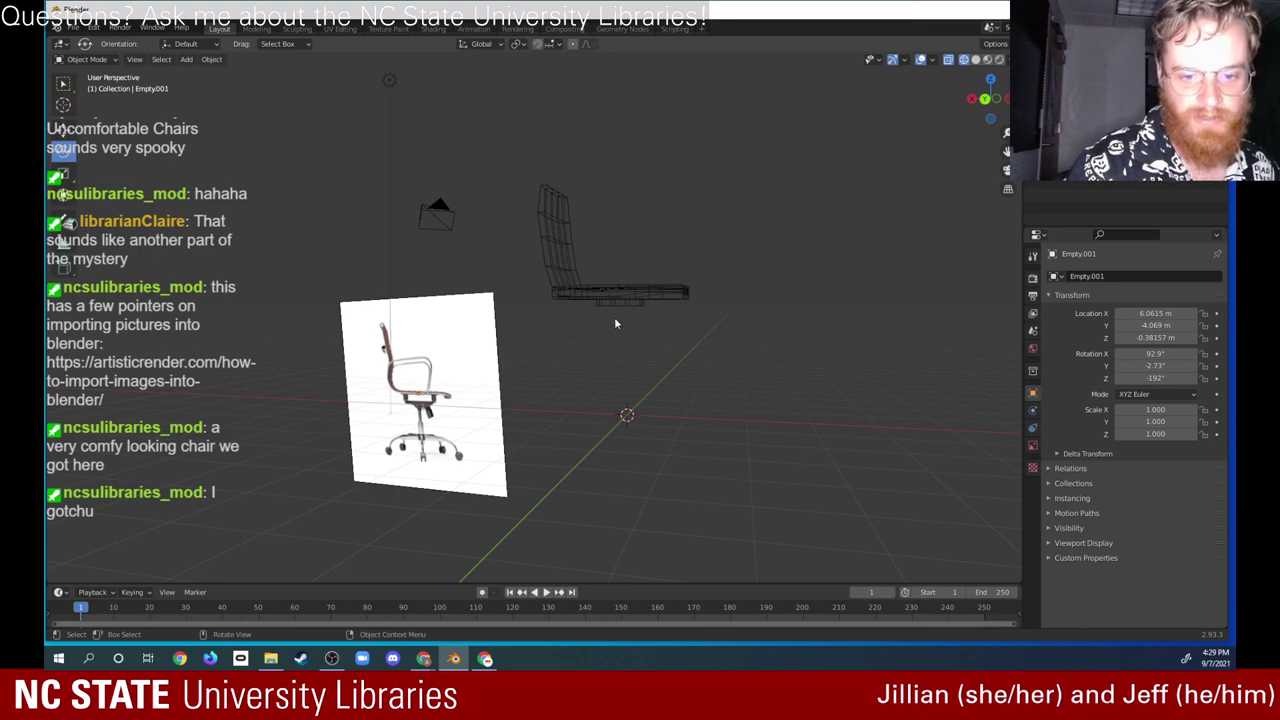
Step: Set viewport shading to Solid after trying Material Preview and Rendered
middle_click_drag(626, 304, 651, 316)
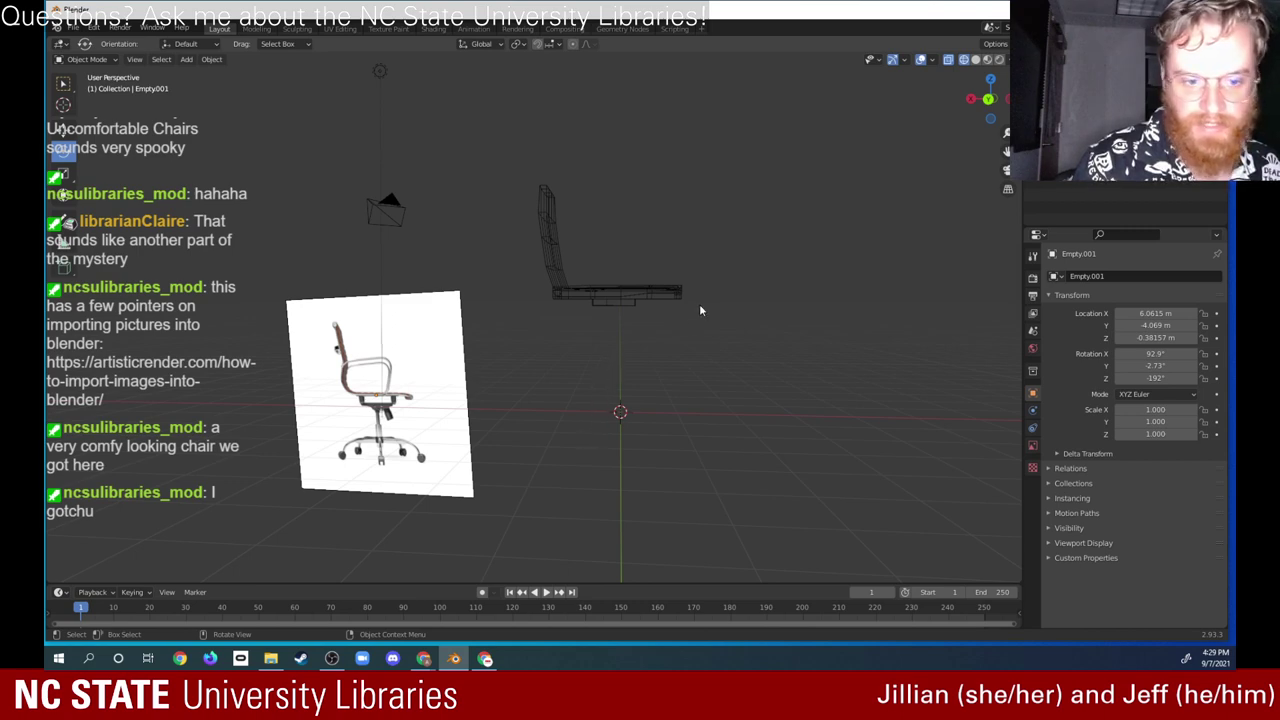
middle_click_drag(699, 303, 713, 145)
middle_click(640, 374, "alt")
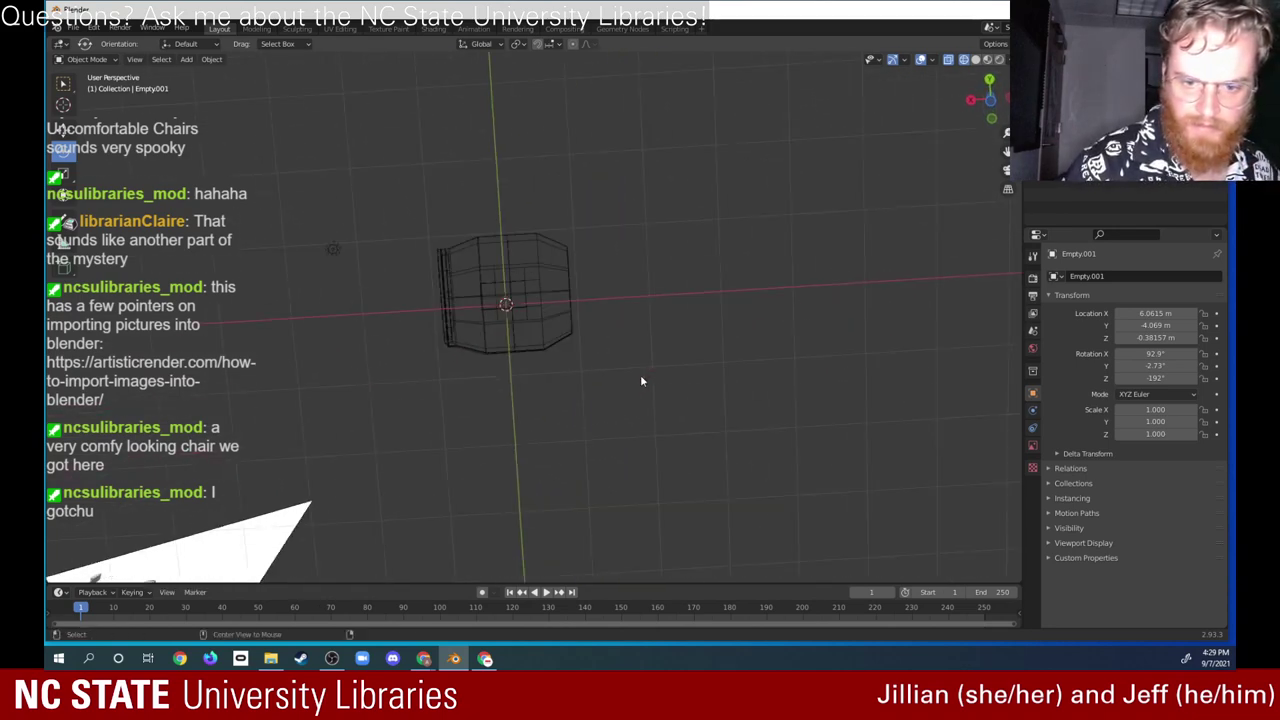
middle_click_drag(640, 374, 478, 396)
left_click(976, 59)
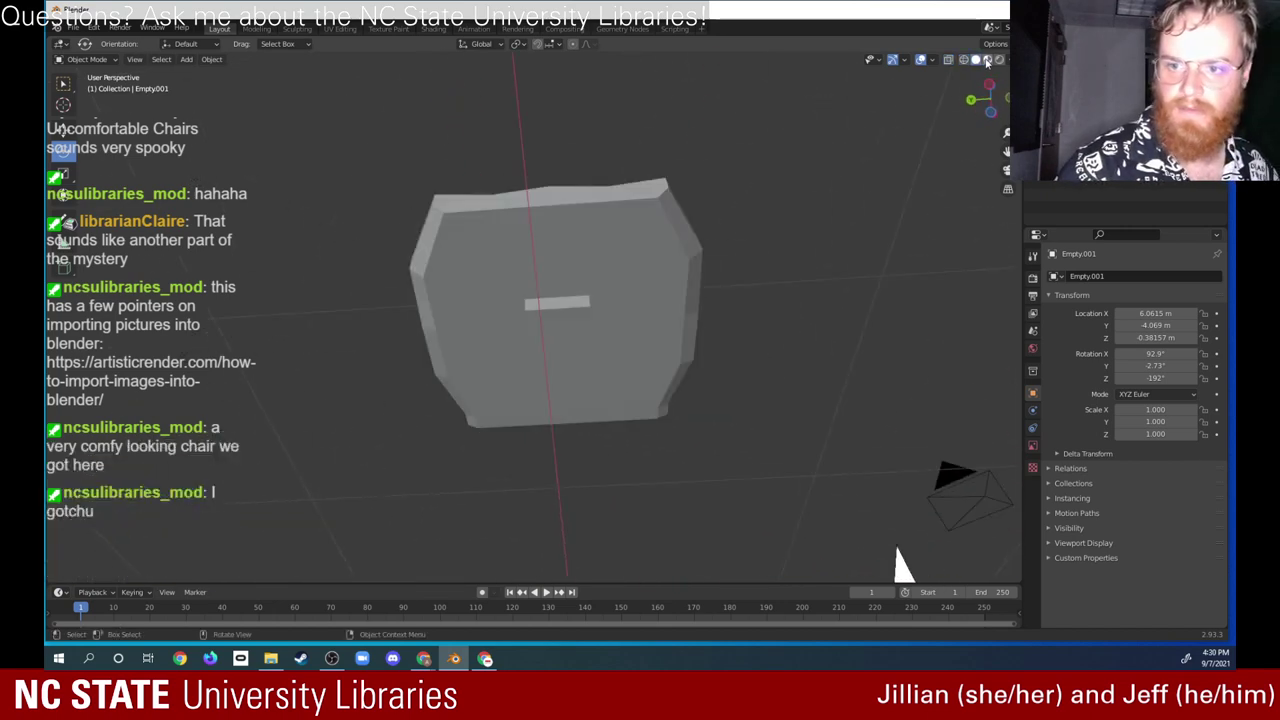
left_click(988, 59)
left_click(998, 59)
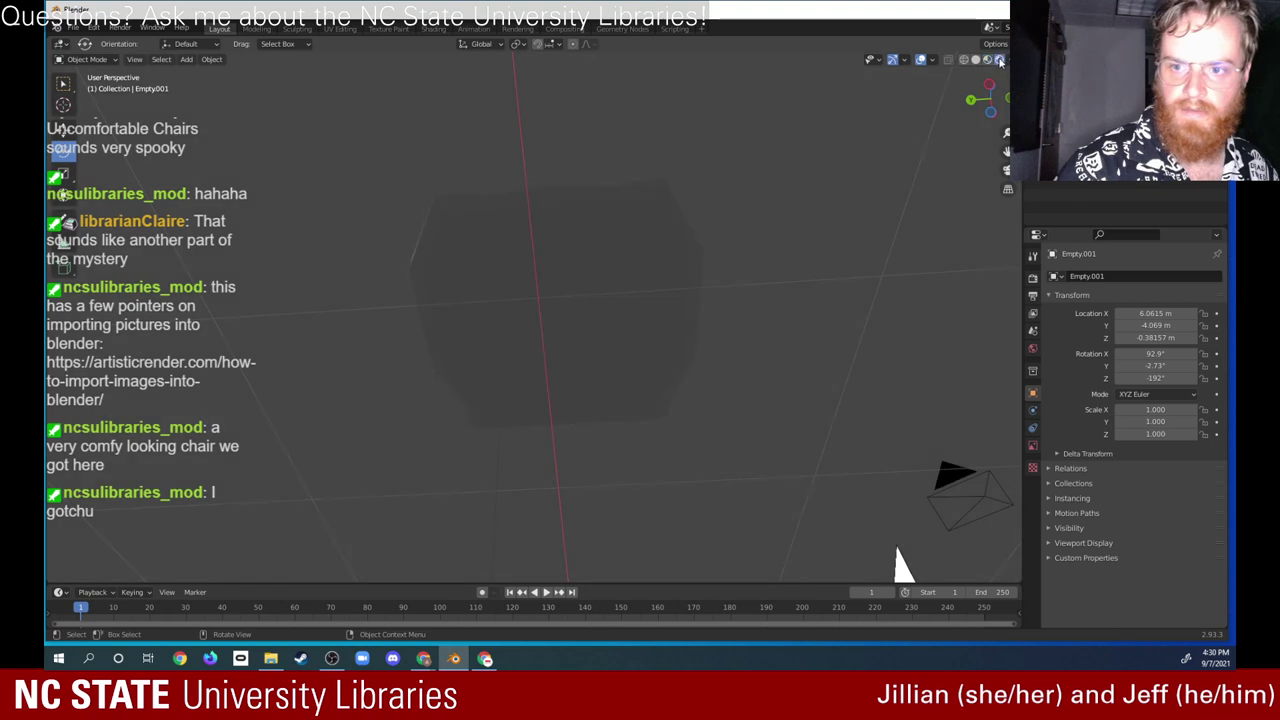
left_click(976, 59)
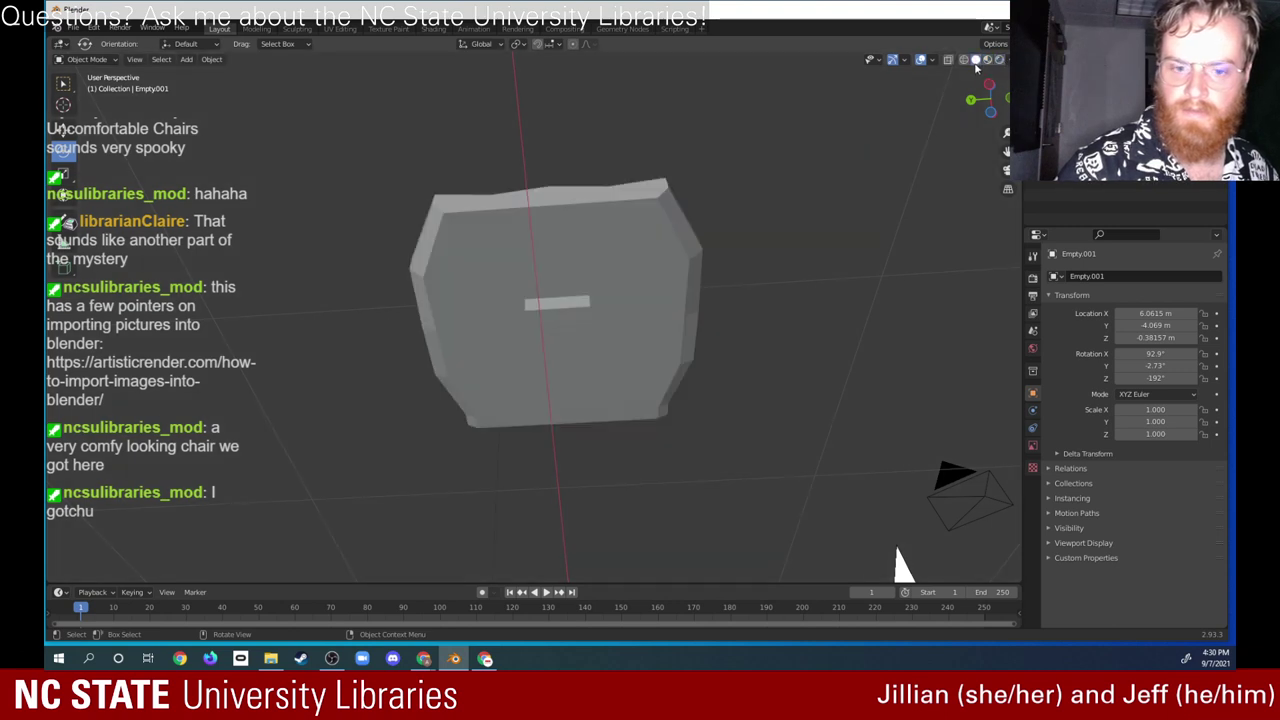
Step: Look under the seat and select the Cube chair mesh
middle_click_drag(752, 276, 747, 309)
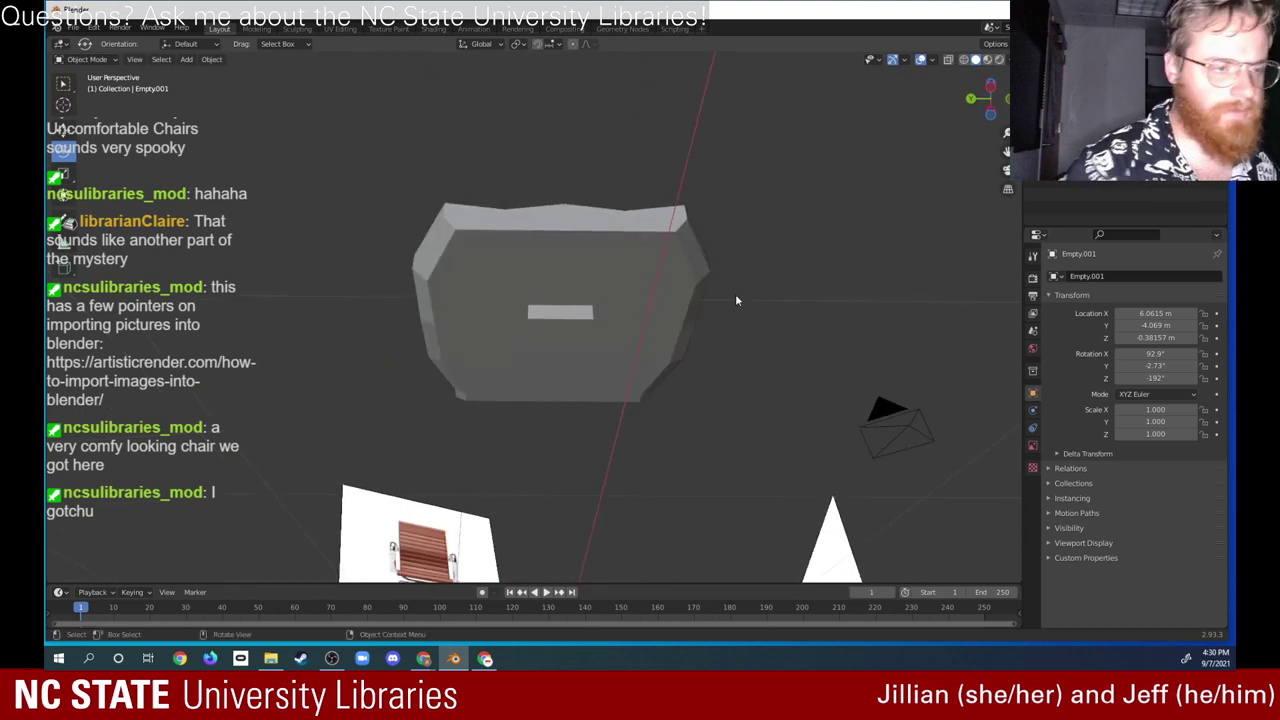
left_click(112, 59)
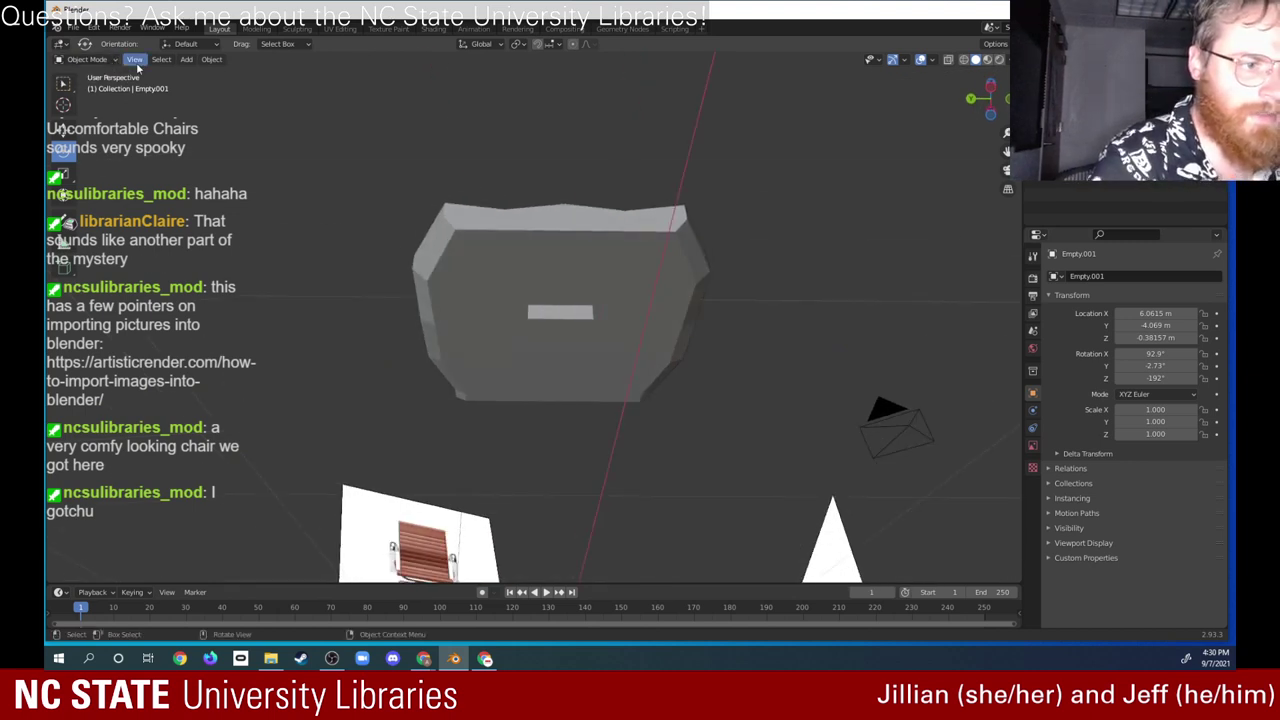
left_click(506, 214)
Step: Enter Edit Mode and choose Add Cylinder from the toolbar's add flyout
left_click(90, 59)
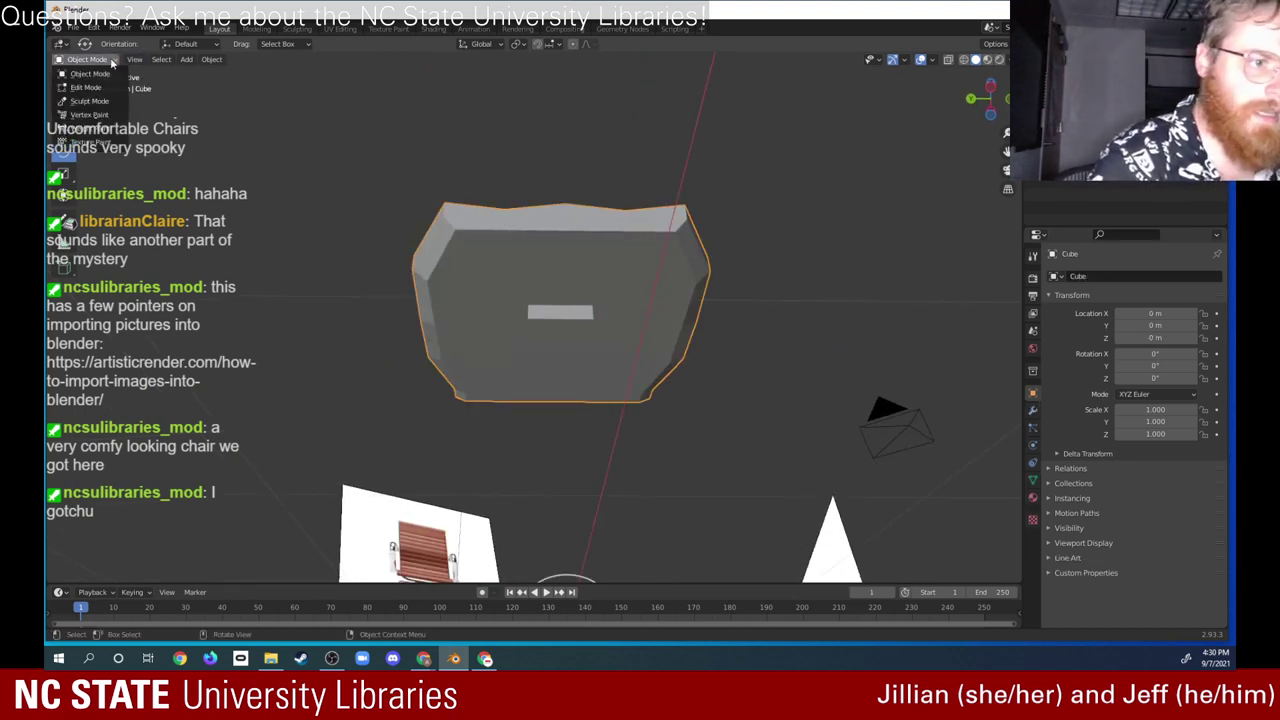
left_click(105, 82)
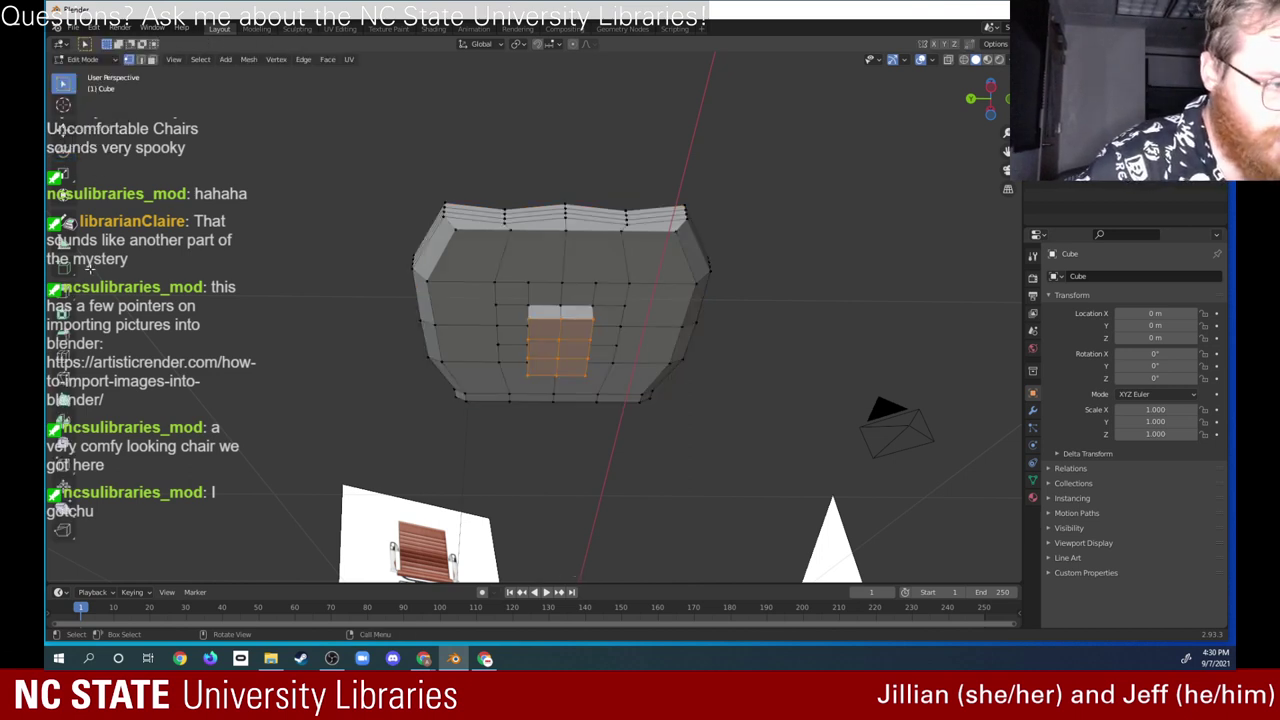
left_click(63, 269)
left_click(66, 271)
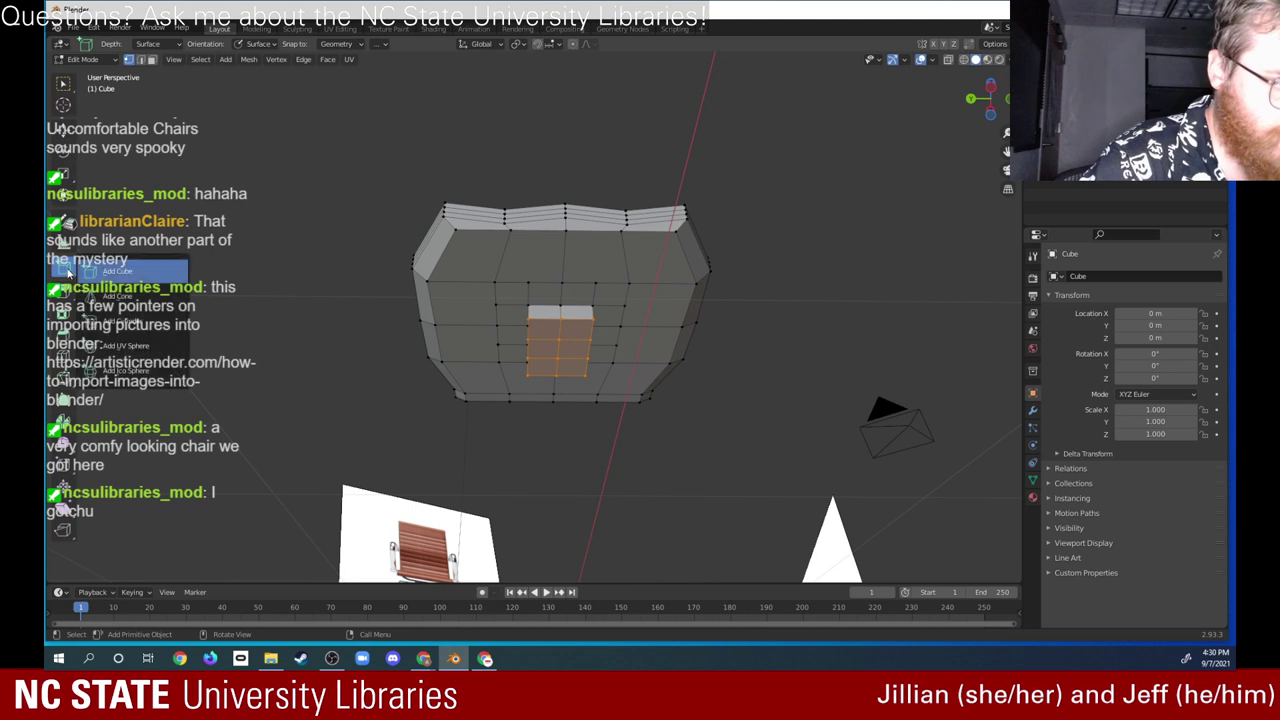
left_click(115, 320)
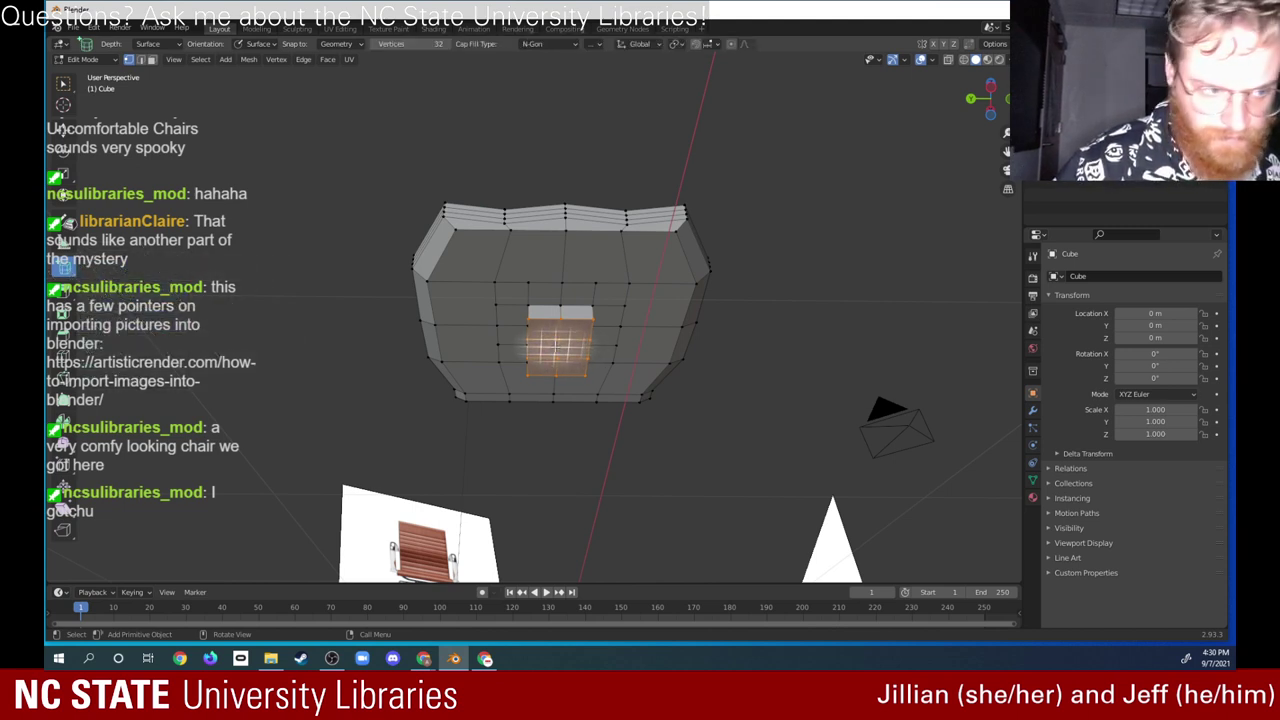
Step: Draw a 32-vertex cylinder stem down from the mount block, redoing the first misplaced attempt
middle_click_drag(556, 348, 558, 363)
left_click_drag(558, 363, 560, 365)
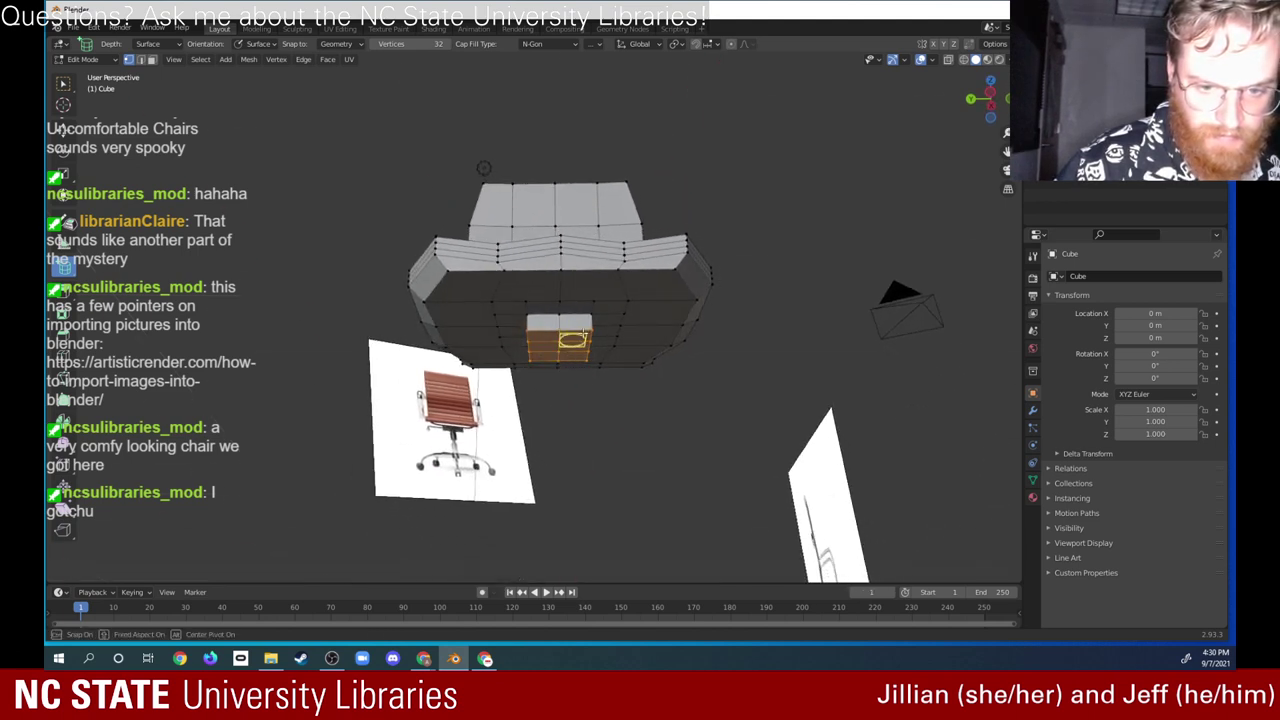
left_click(612, 402)
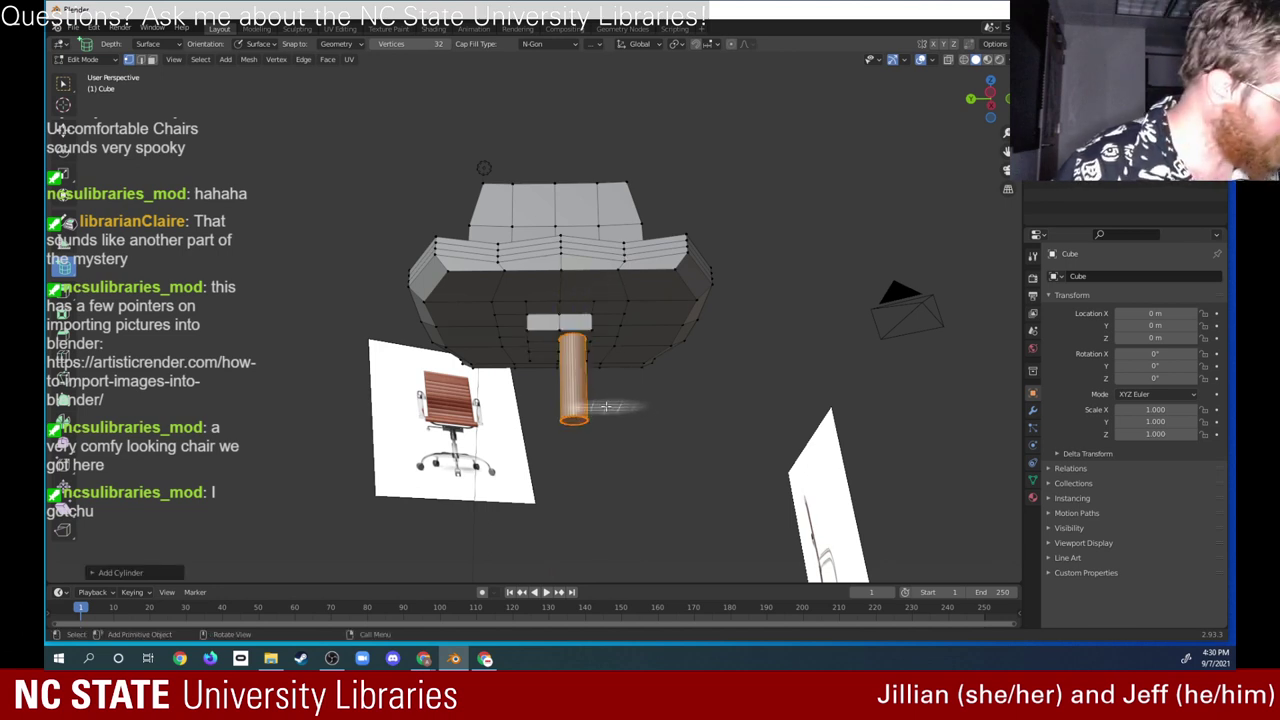
key("ctrl+z")
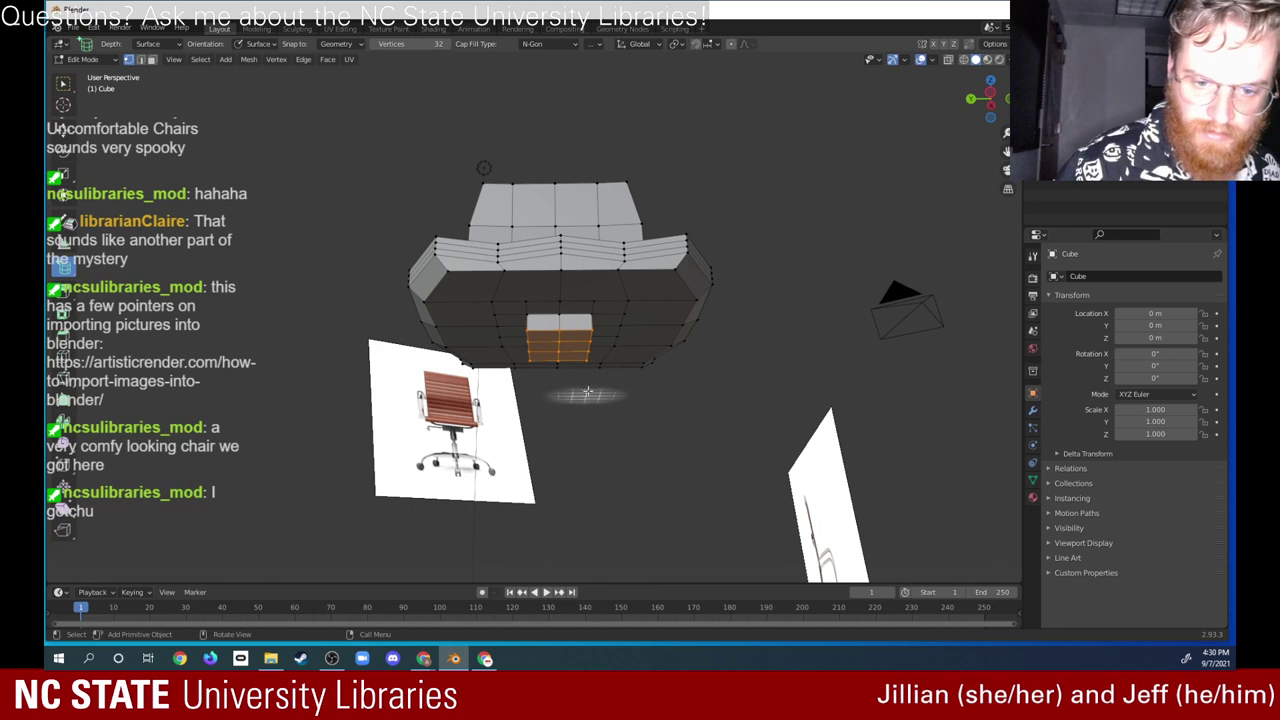
middle_click_drag(588, 393, 596, 330)
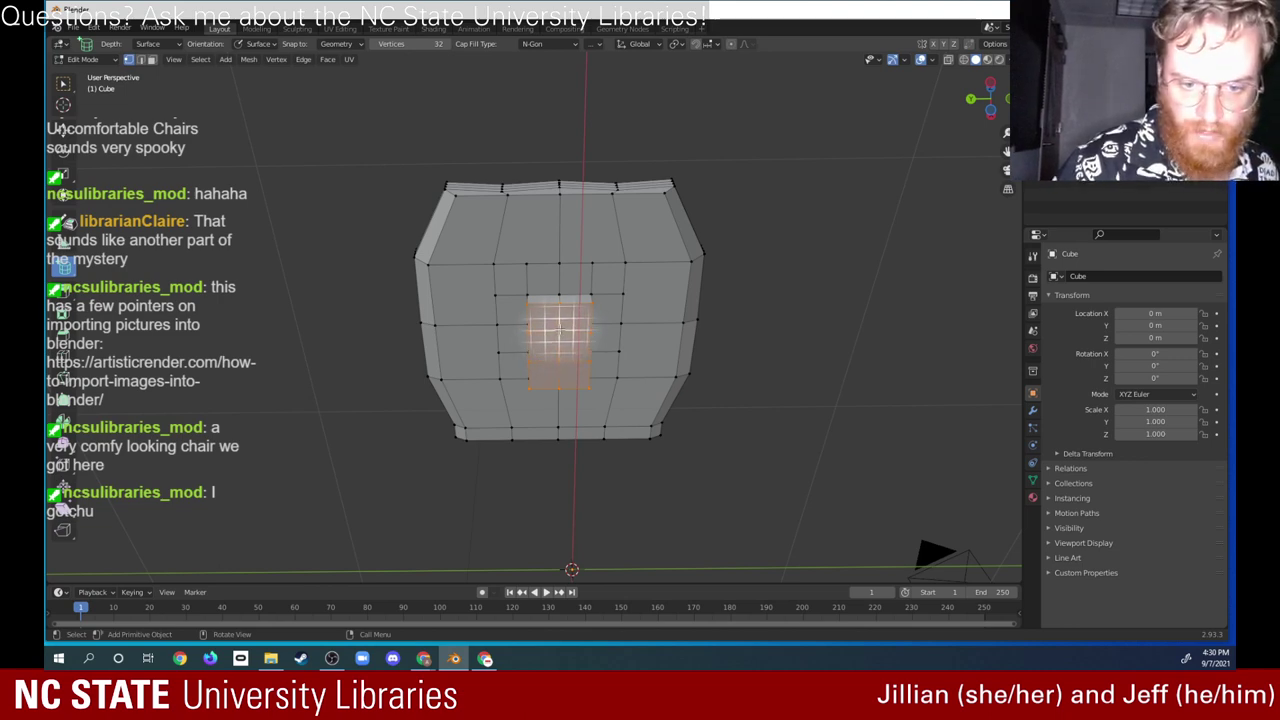
mouse_move(560, 338)
middle_mouse_down()
mouse_move(461, 406)
mouse_move(566, 369)
mouse_move(572, 350)
middle_mouse_up()
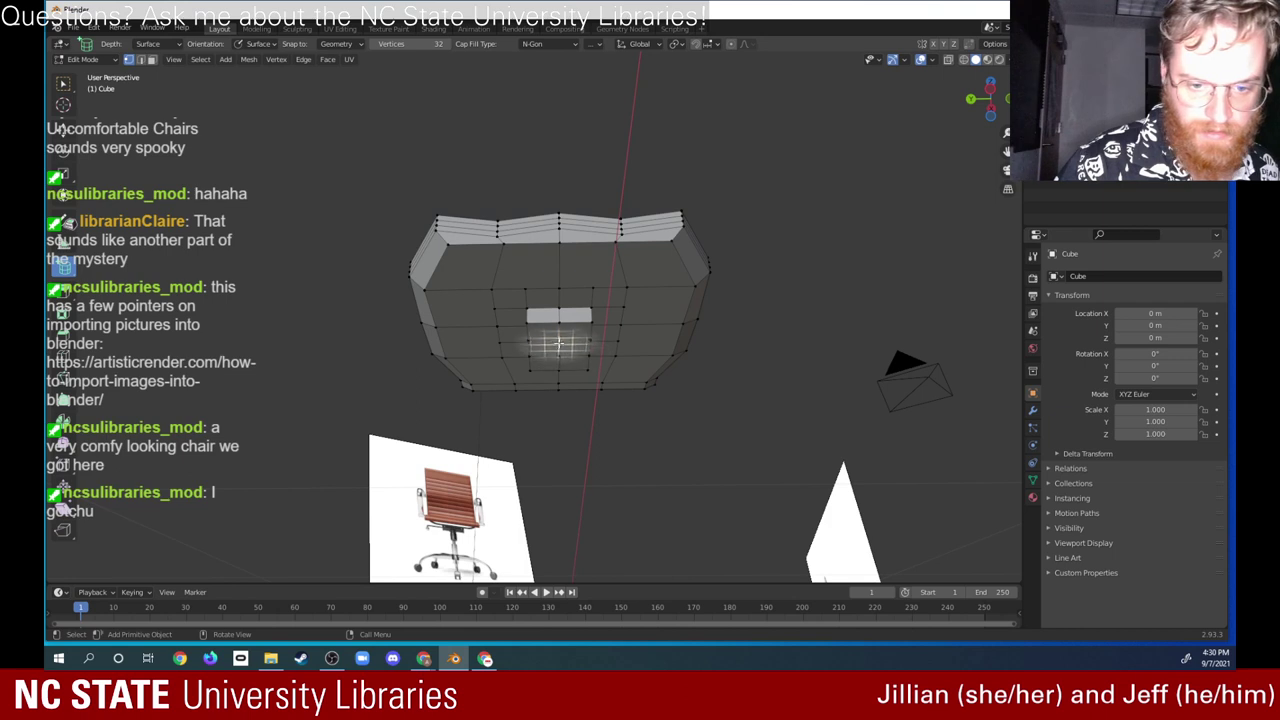
left_click_drag(559, 345, 561, 346)
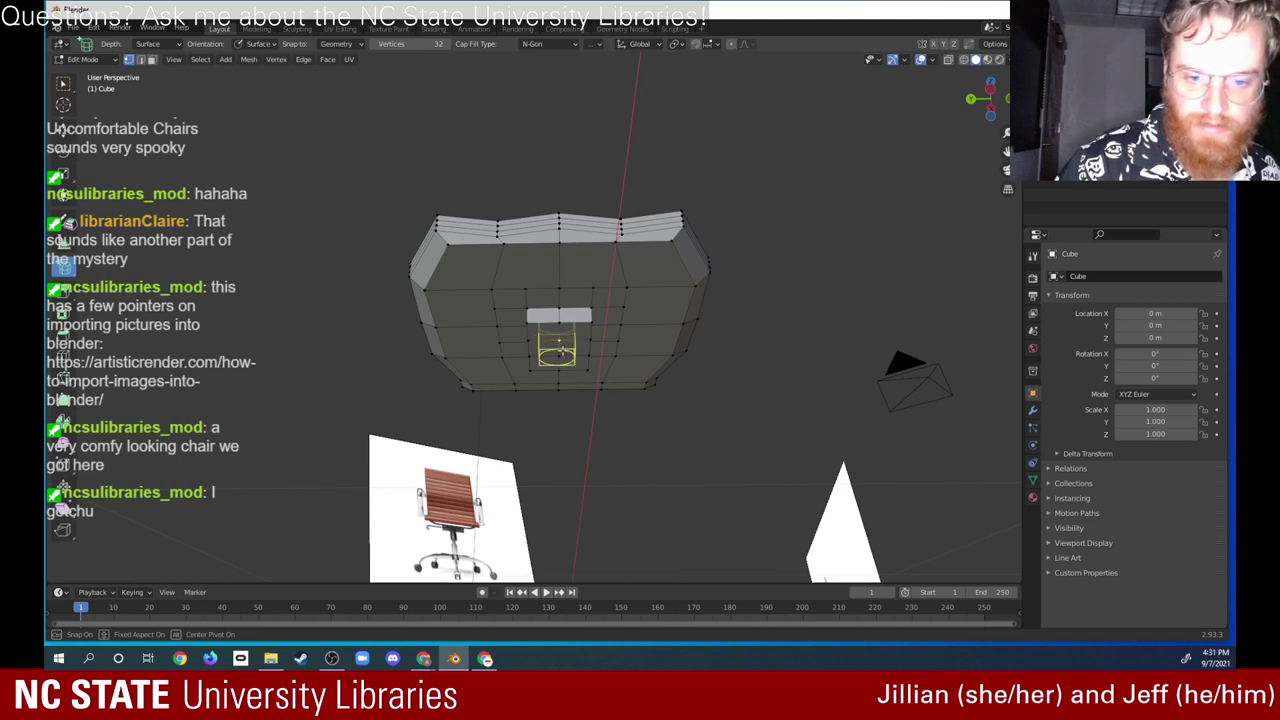
left_click(568, 432)
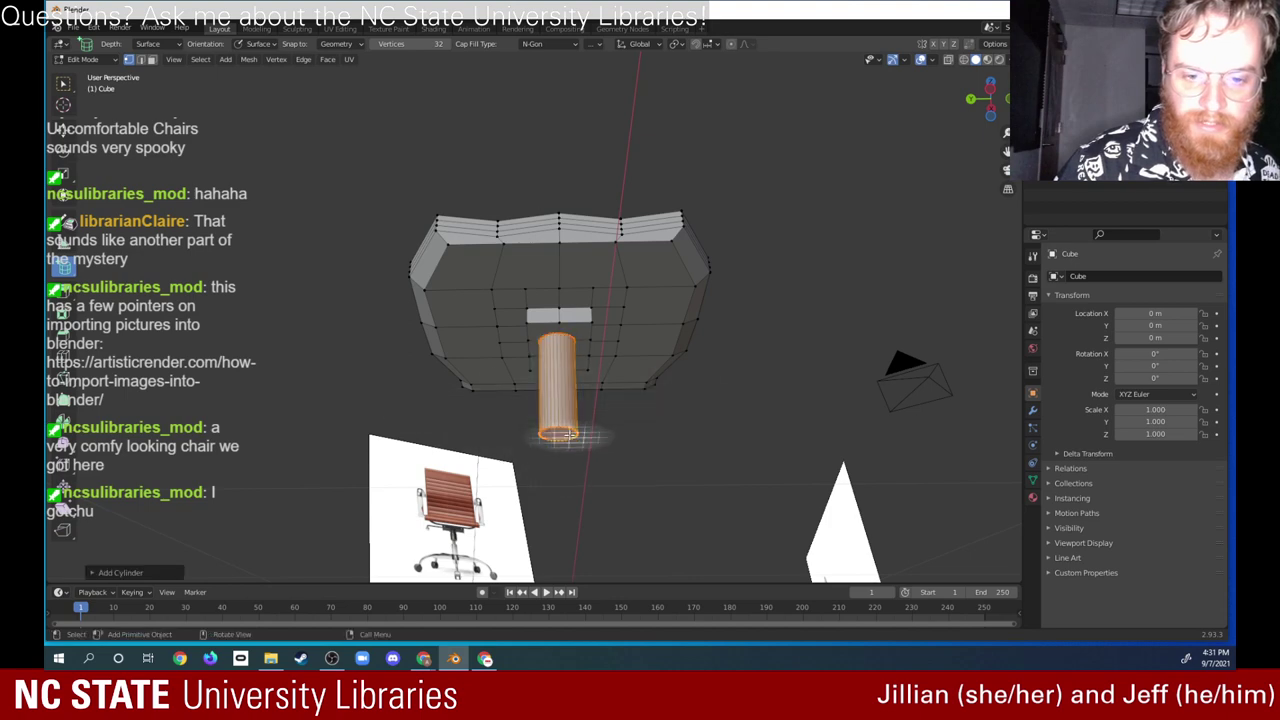
middle_click_drag(568, 432, 665, 345)
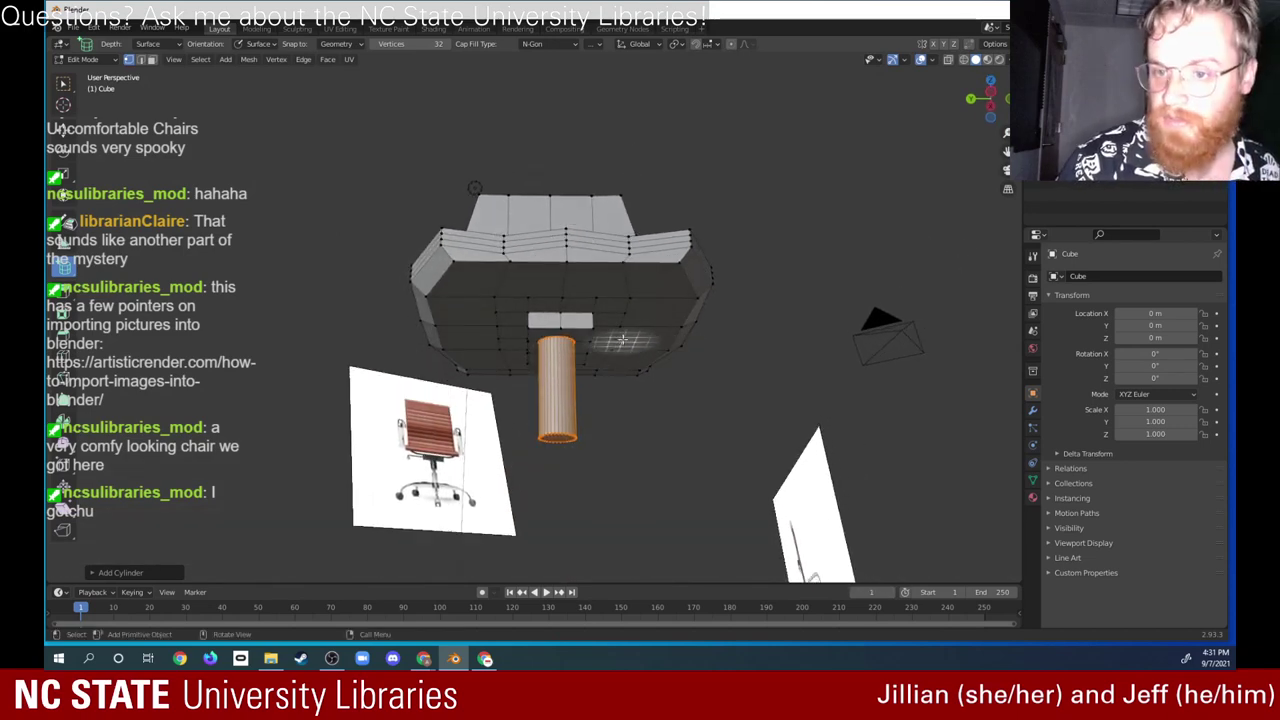
Step: Switch to Wireframe shading and shift the cylinder along Y to centre it under the seat
left_click(964, 59)
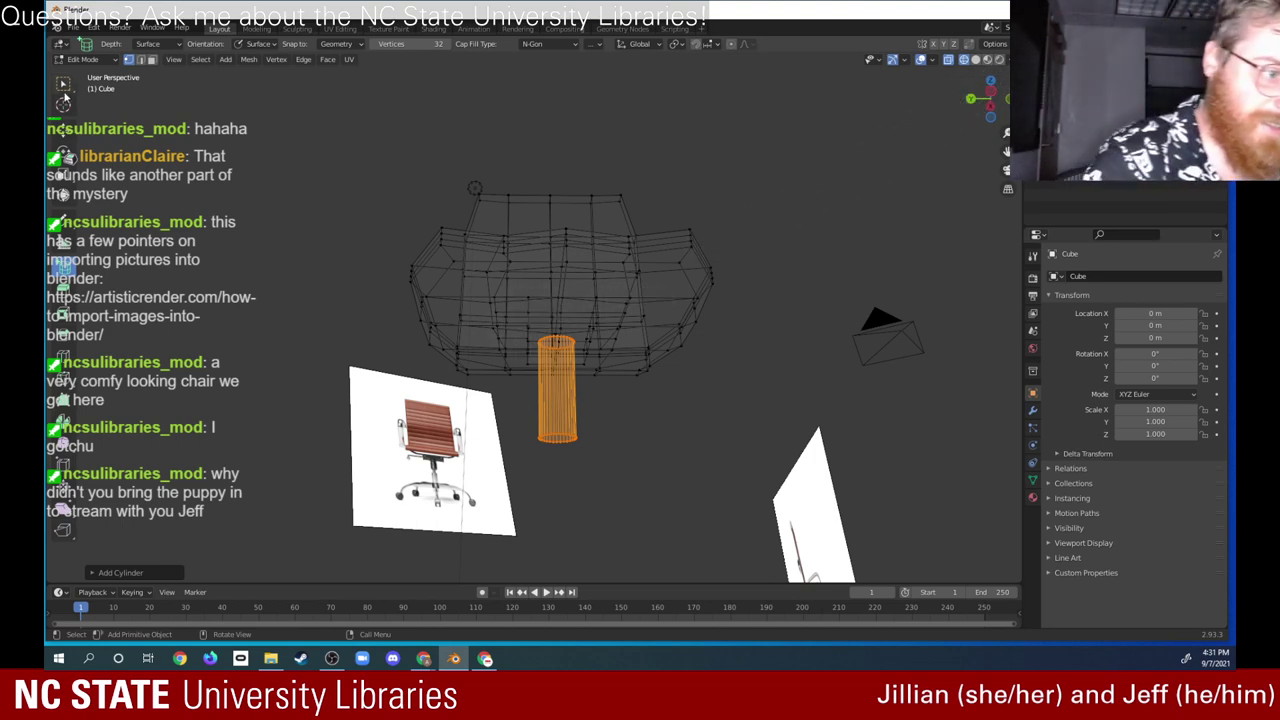
left_click(63, 129)
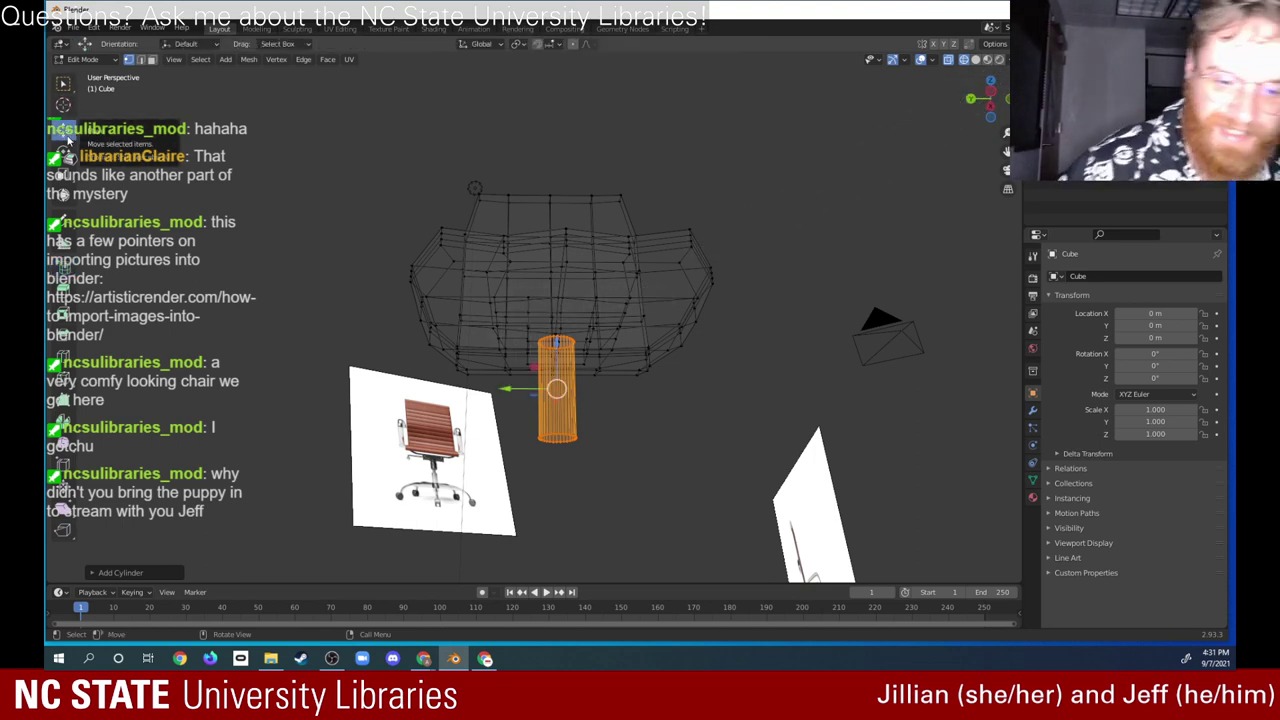
left_click_drag(506, 390, 516, 392)
middle_click_drag(520, 400, 617, 418)
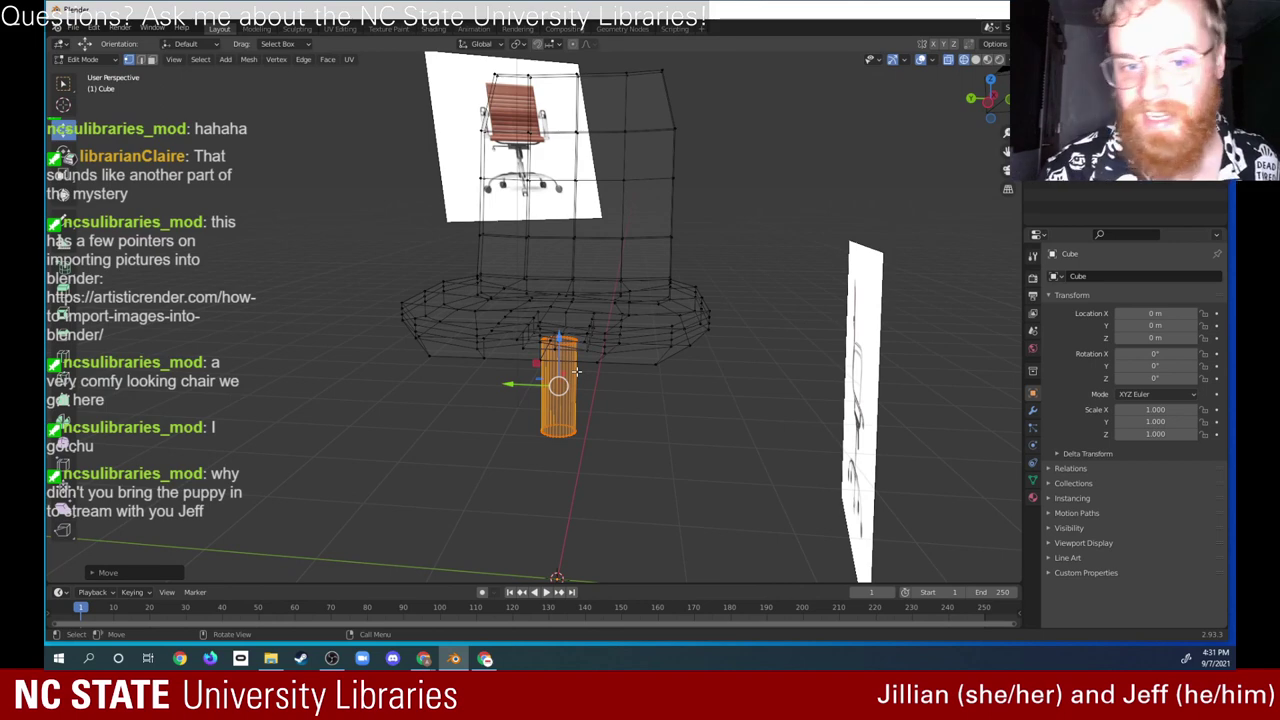
middle_click_drag(576, 371, 705, 343)
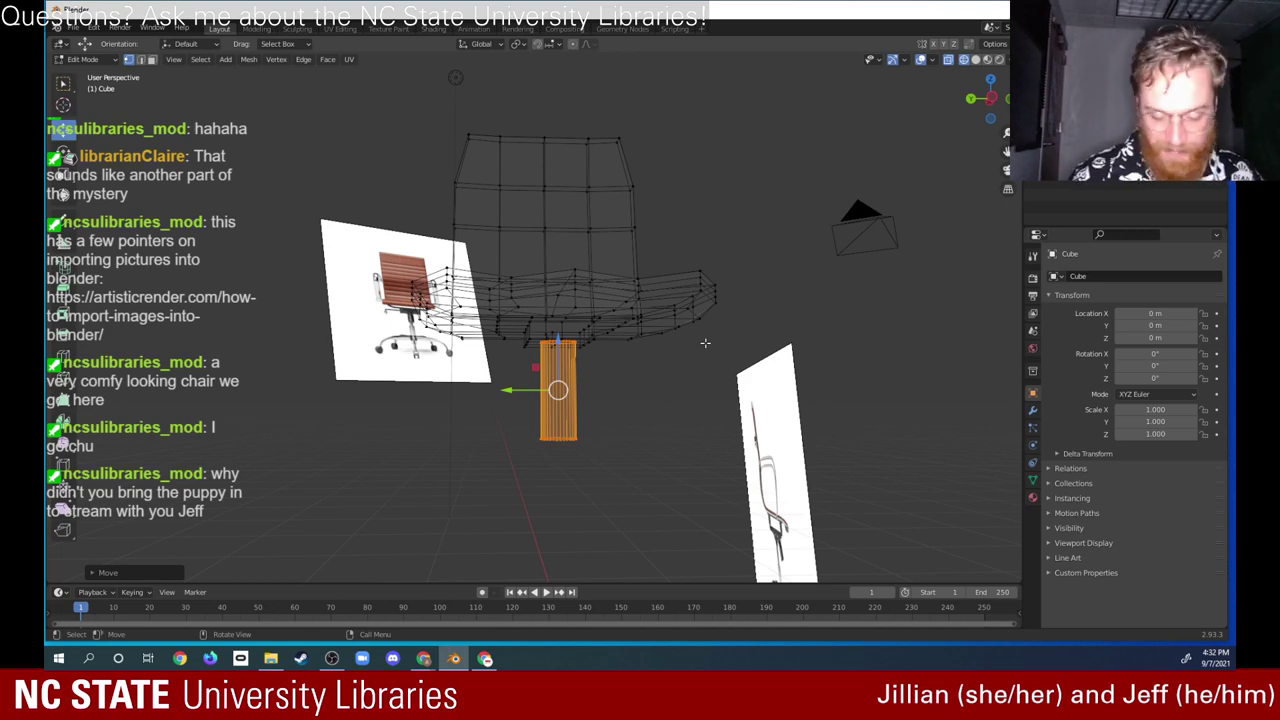
left_click(677, 423)
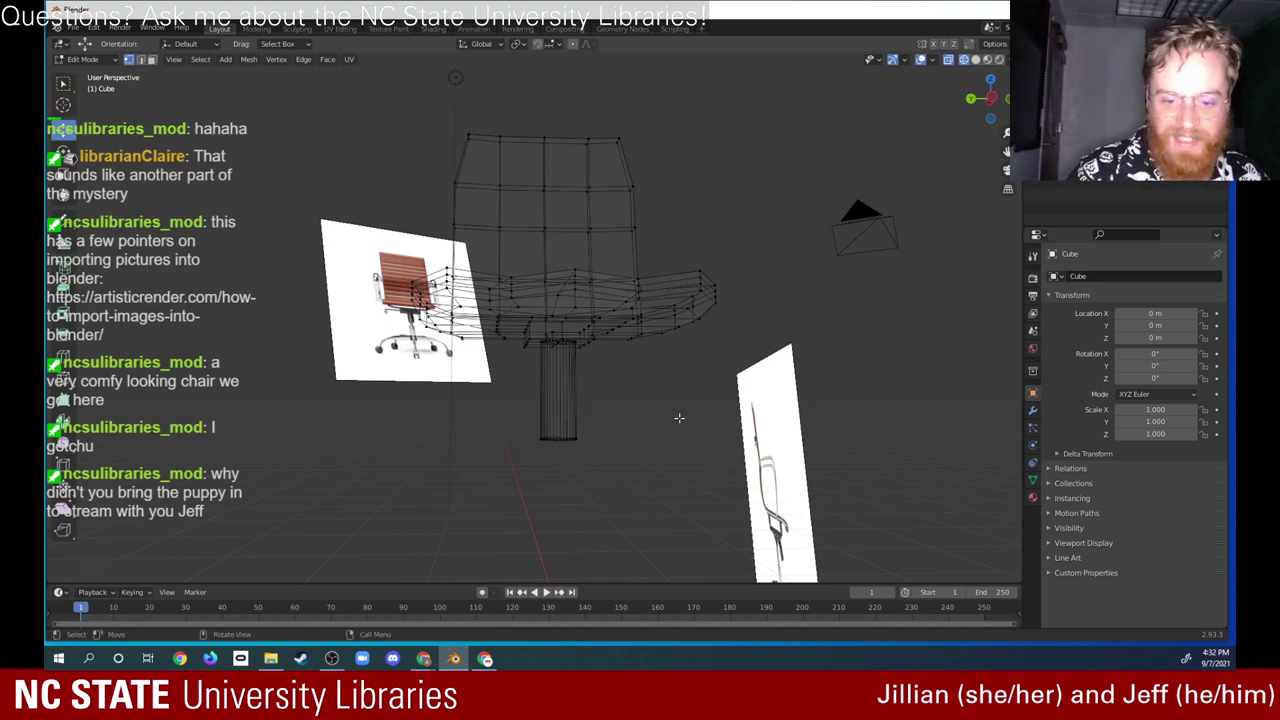
middle_click_drag(677, 423, 698, 408)
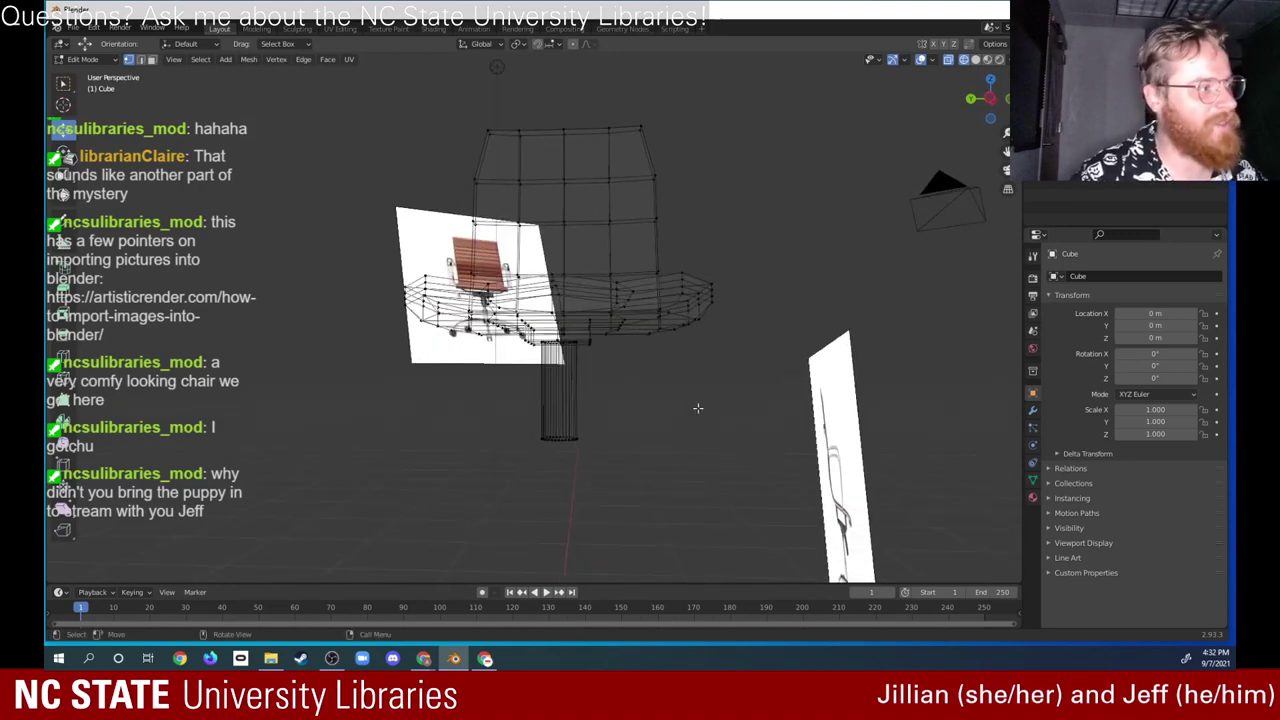
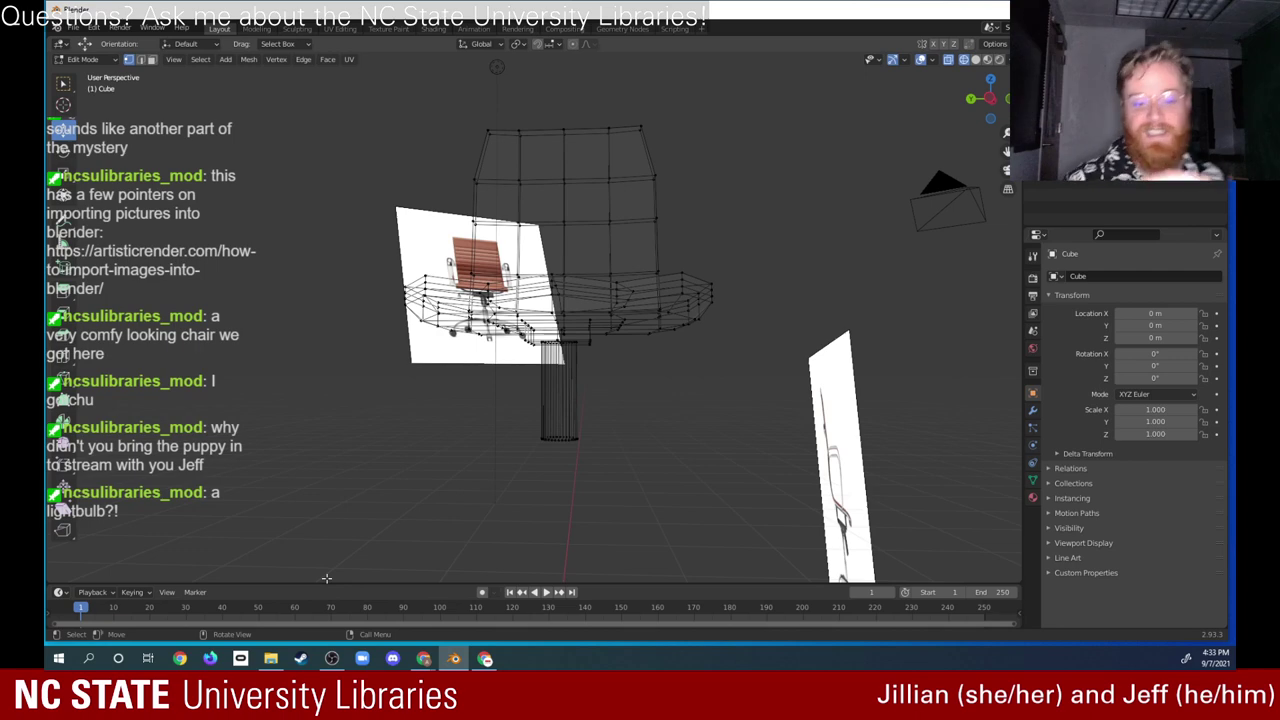
Step: Orbit from below to a side view of the chair and bring up the Shift+A Add Mesh menu
middle_click_drag(648, 413, 590, 548)
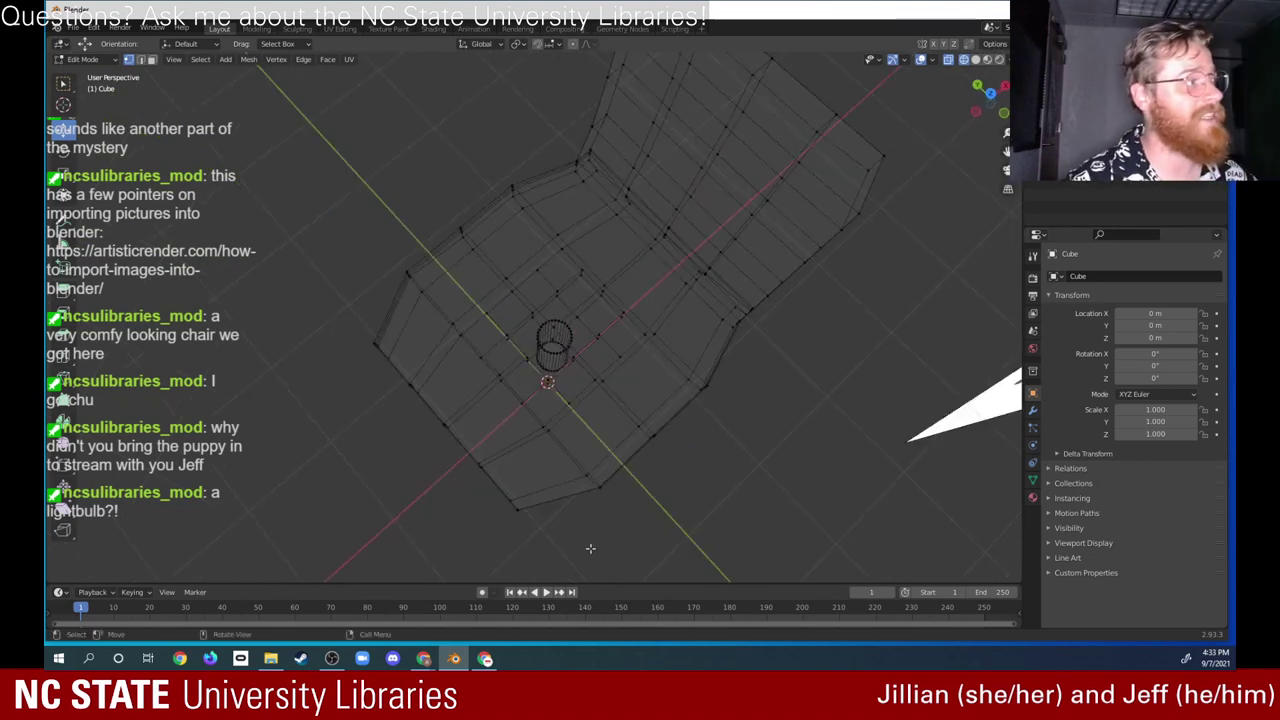
middle_click_drag(590, 548, 740, 392)
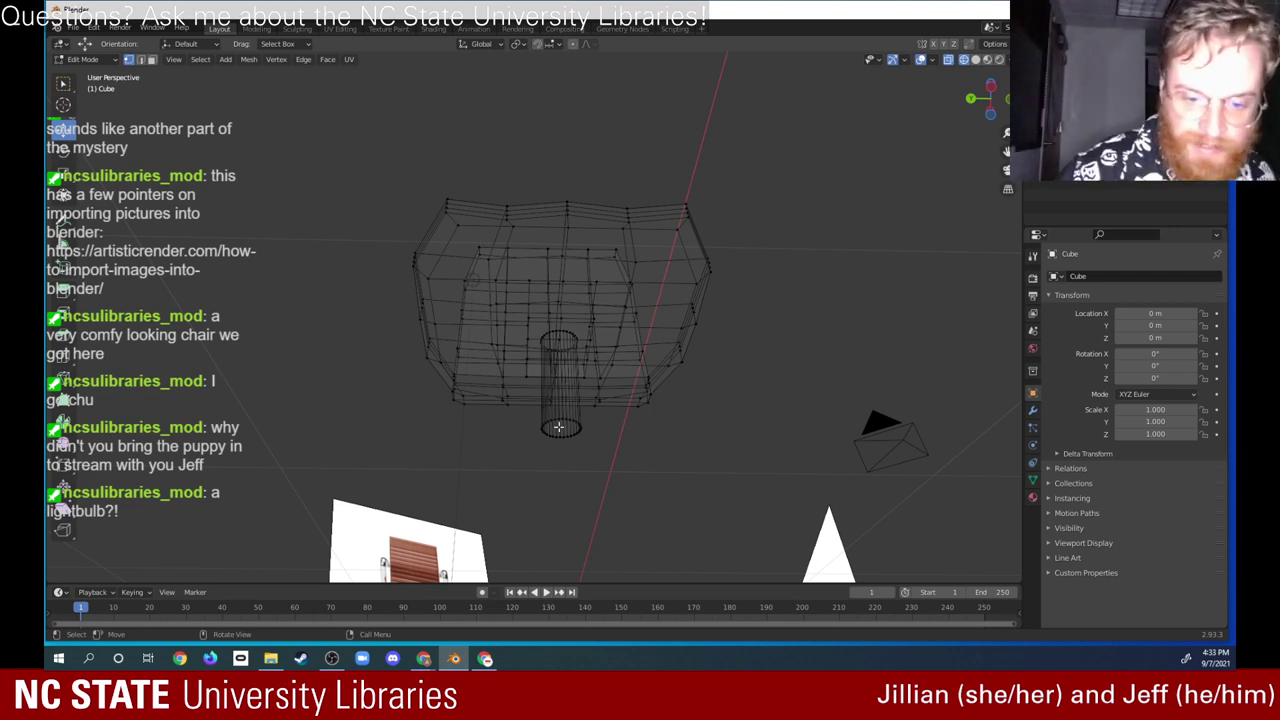
key("shift+a")
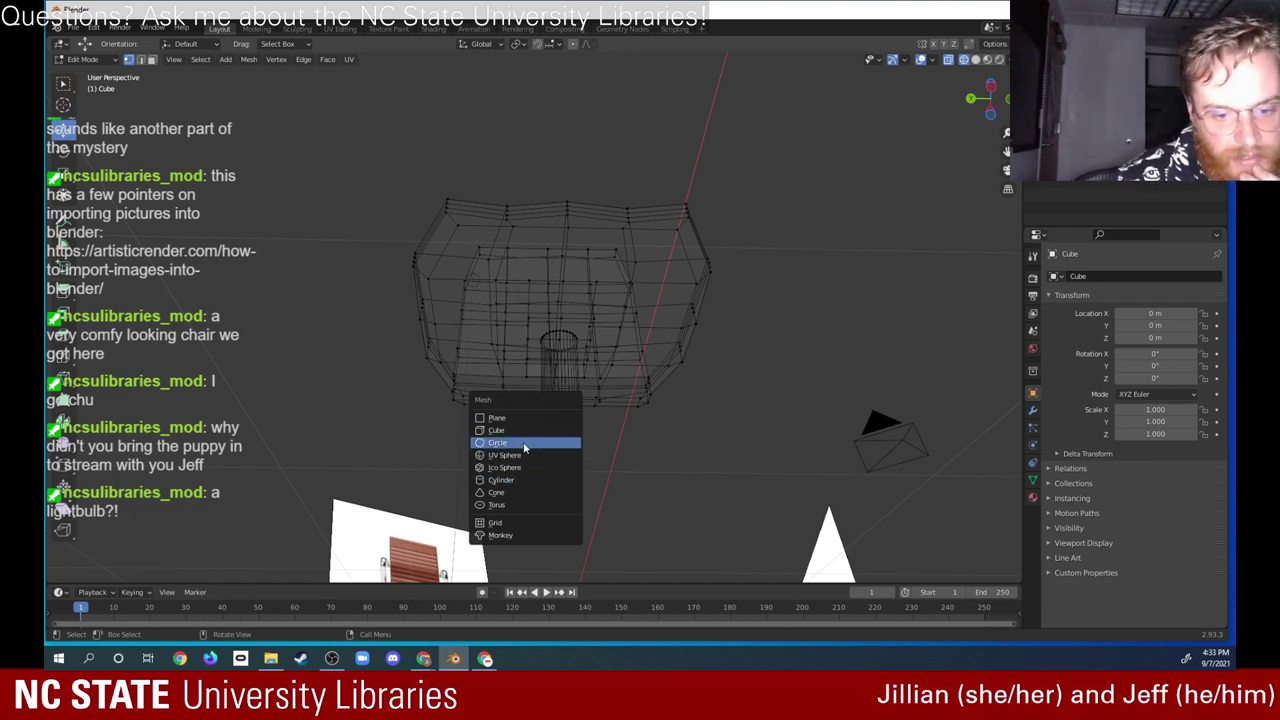
Step: Add a circle mesh under the chair post, adjust its vertex count, and deselect all vertices
left_click(522, 443)
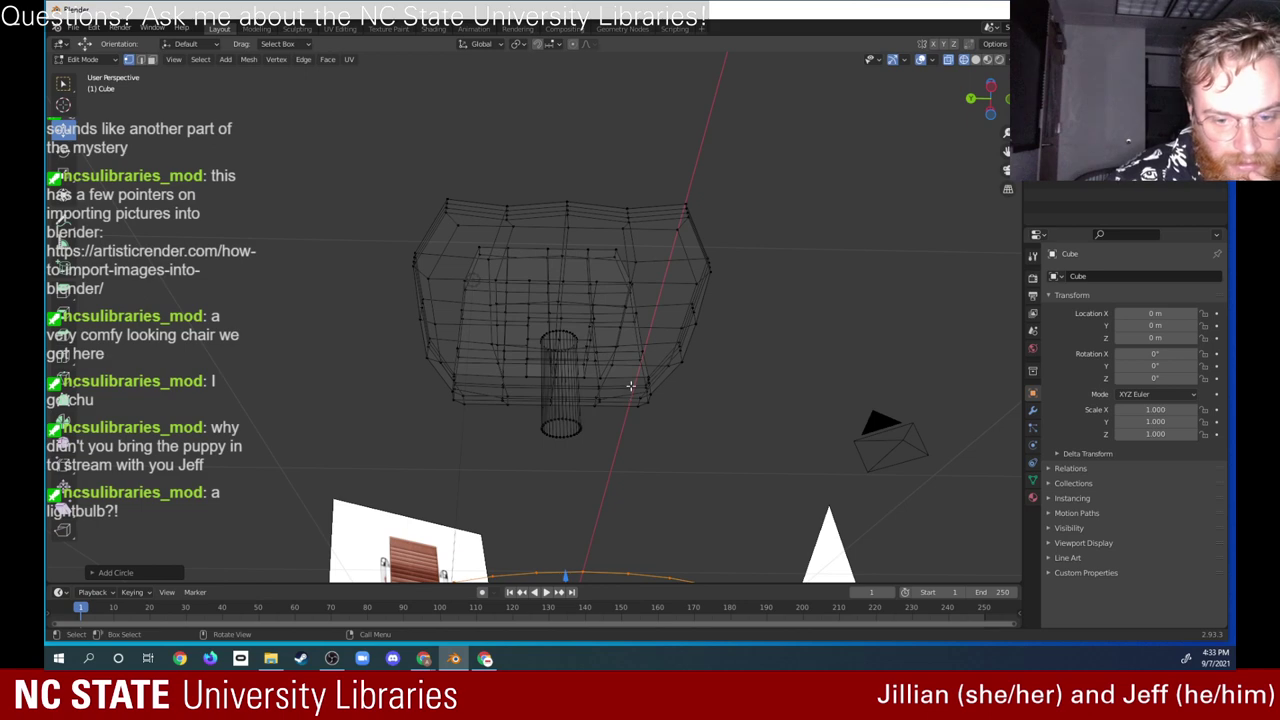
middle_click_drag(632, 390, 610, 553)
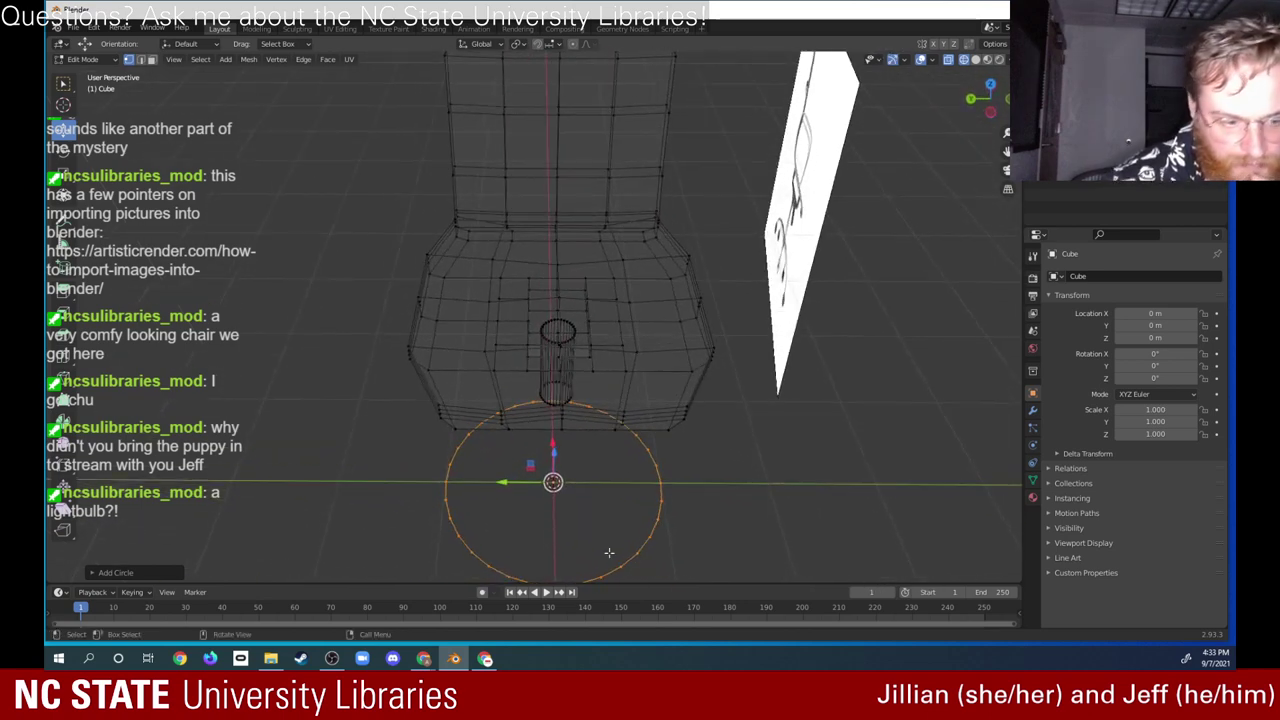
left_click(90, 573)
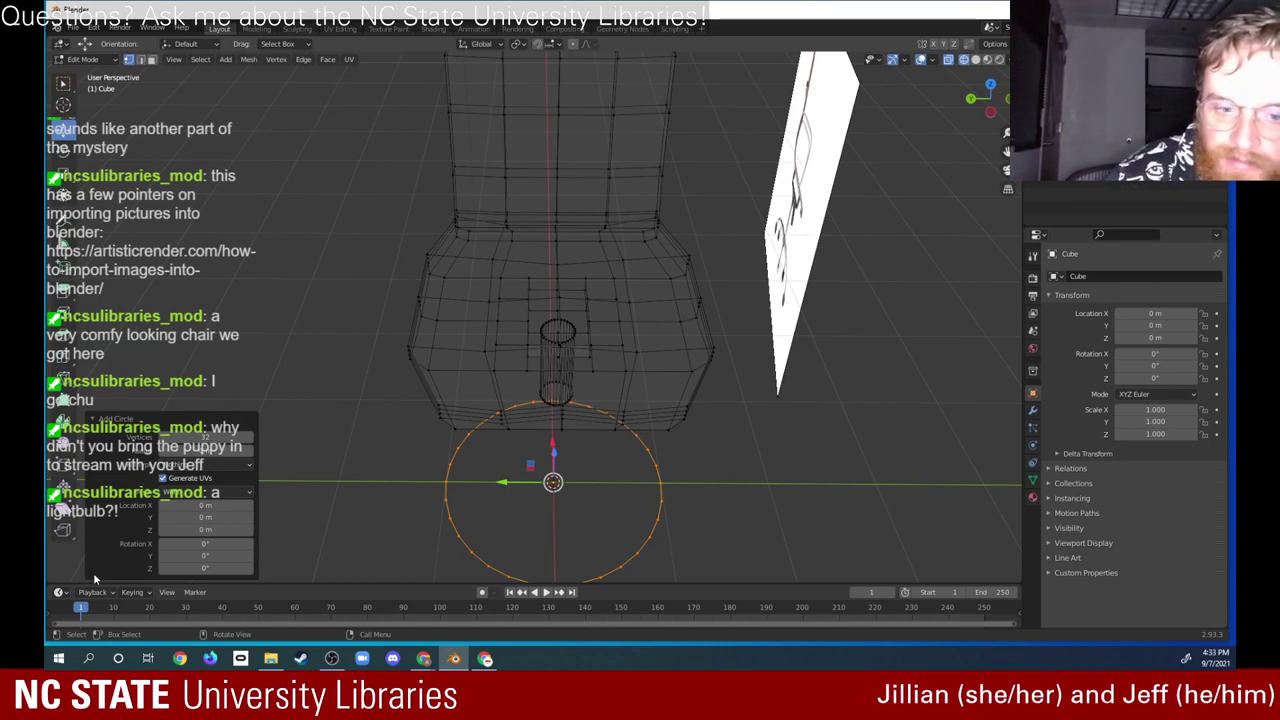
middle_click_drag(600, 330, 626, 327)
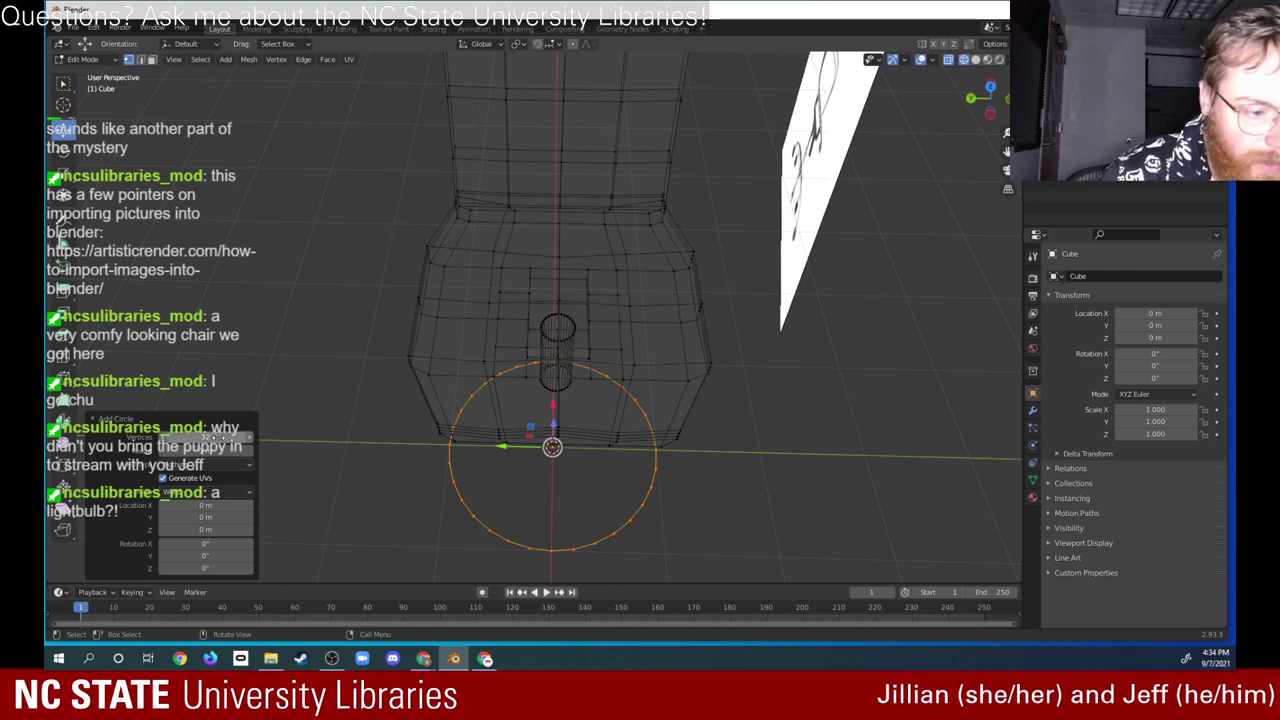
left_click(213, 437)
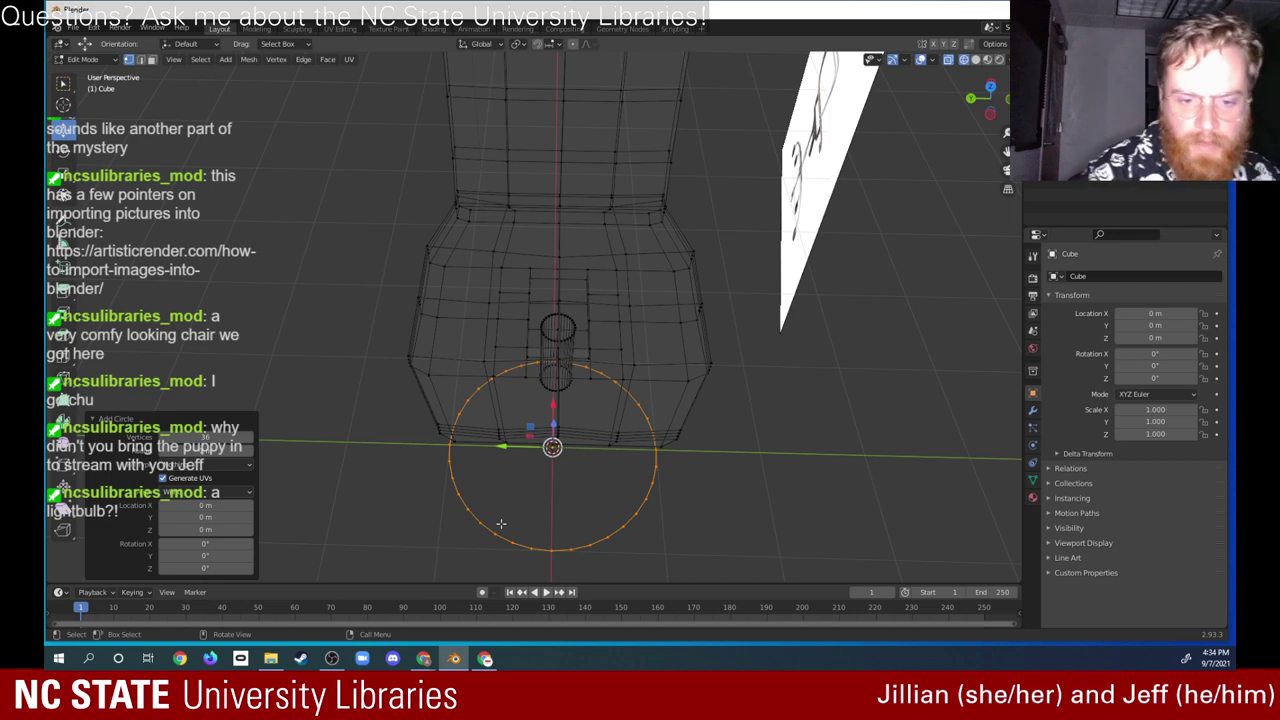
key("alt+a")
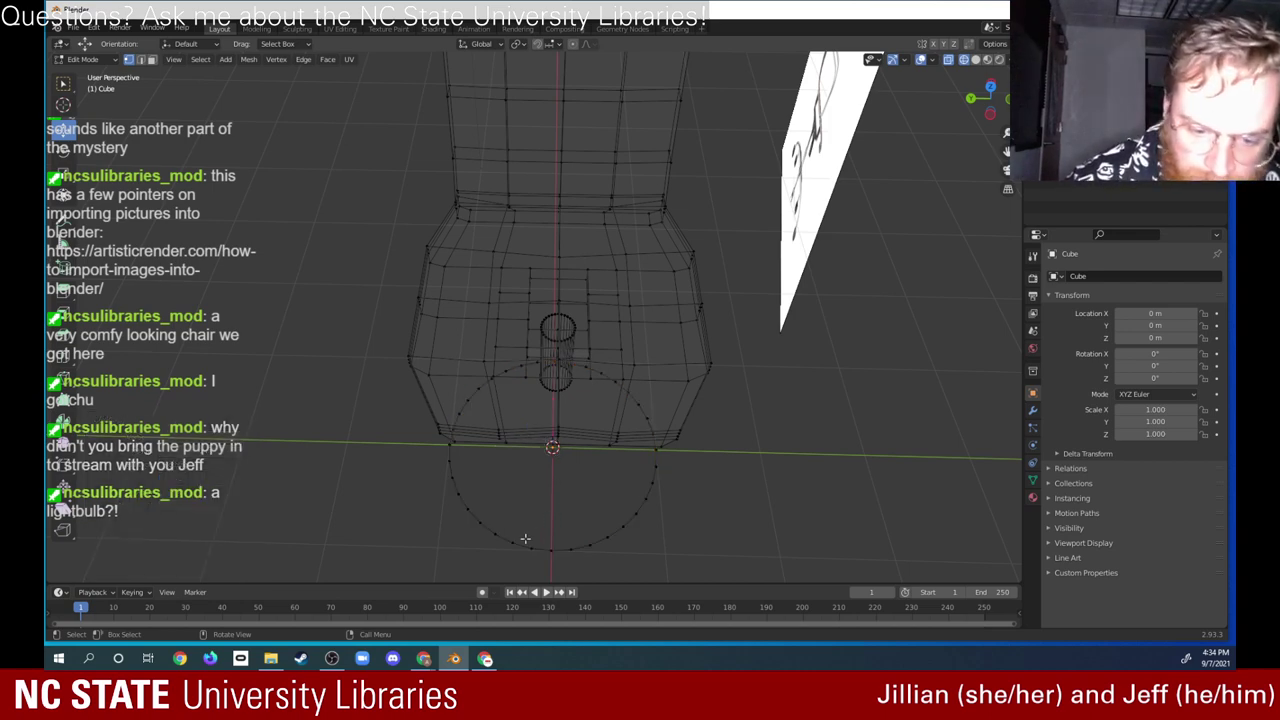
Step: Box-select the circle's bottom vertex and shift-add alternating vertex pairs along the lower right
key("b")
left_click_drag(530, 546, 576, 557)
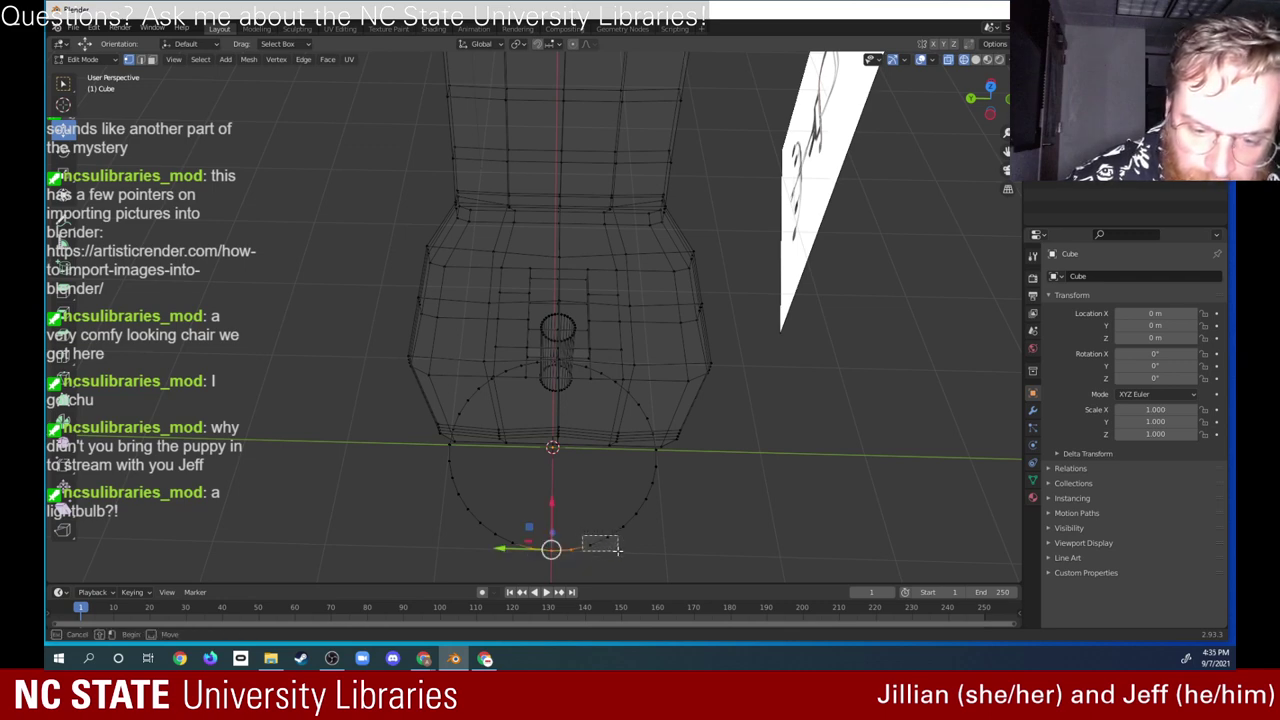
left_click(602, 542)
key("shift")
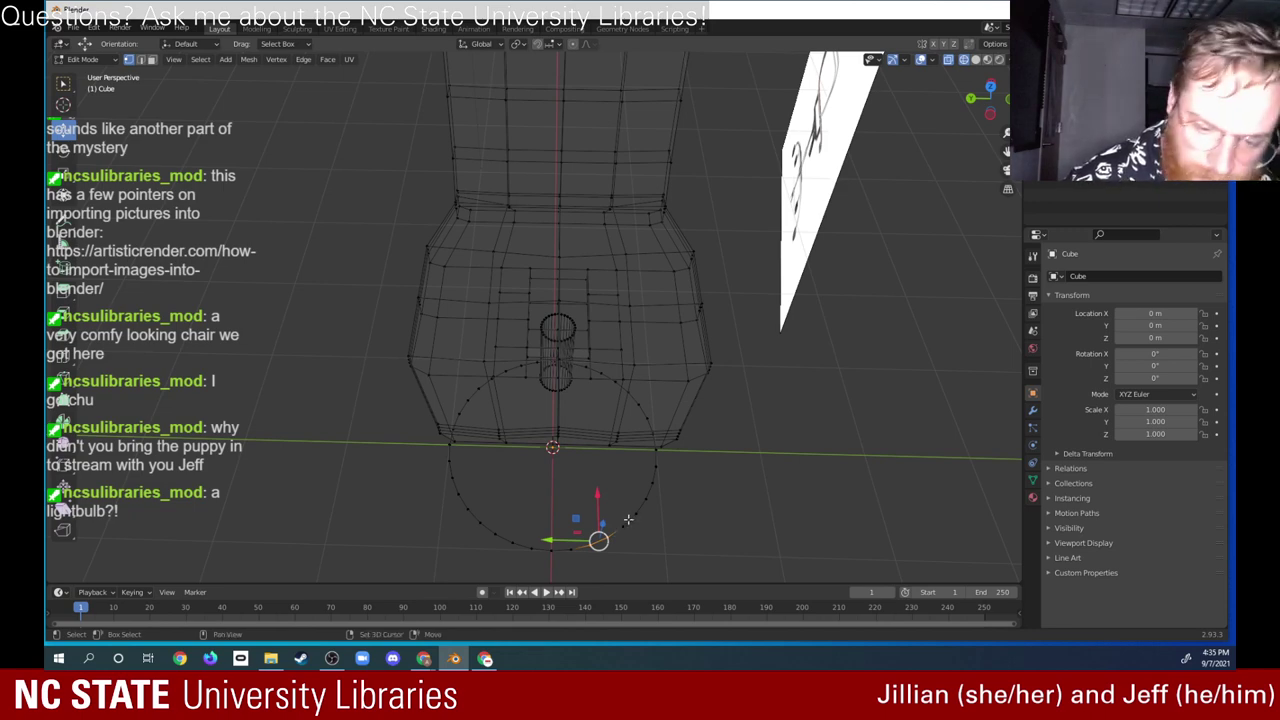
left_click(623, 527, "shift")
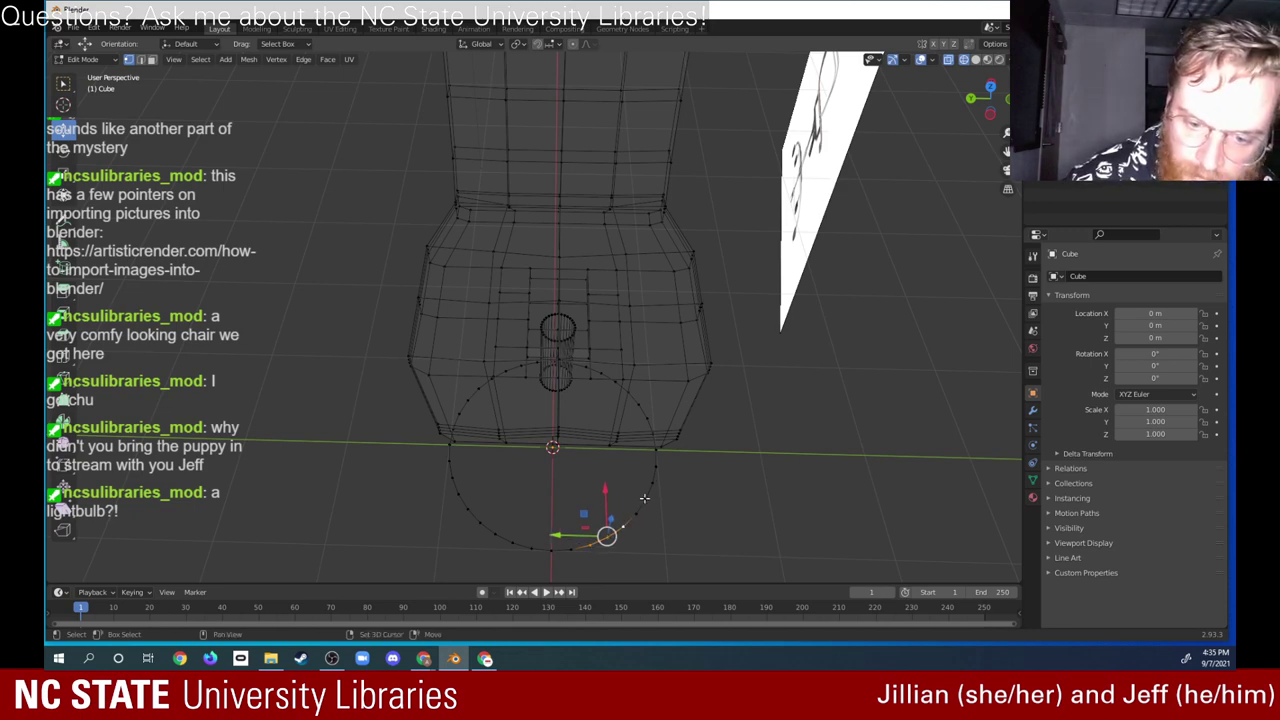
left_click(655, 455, "shift")
left_click(655, 450, "shift")
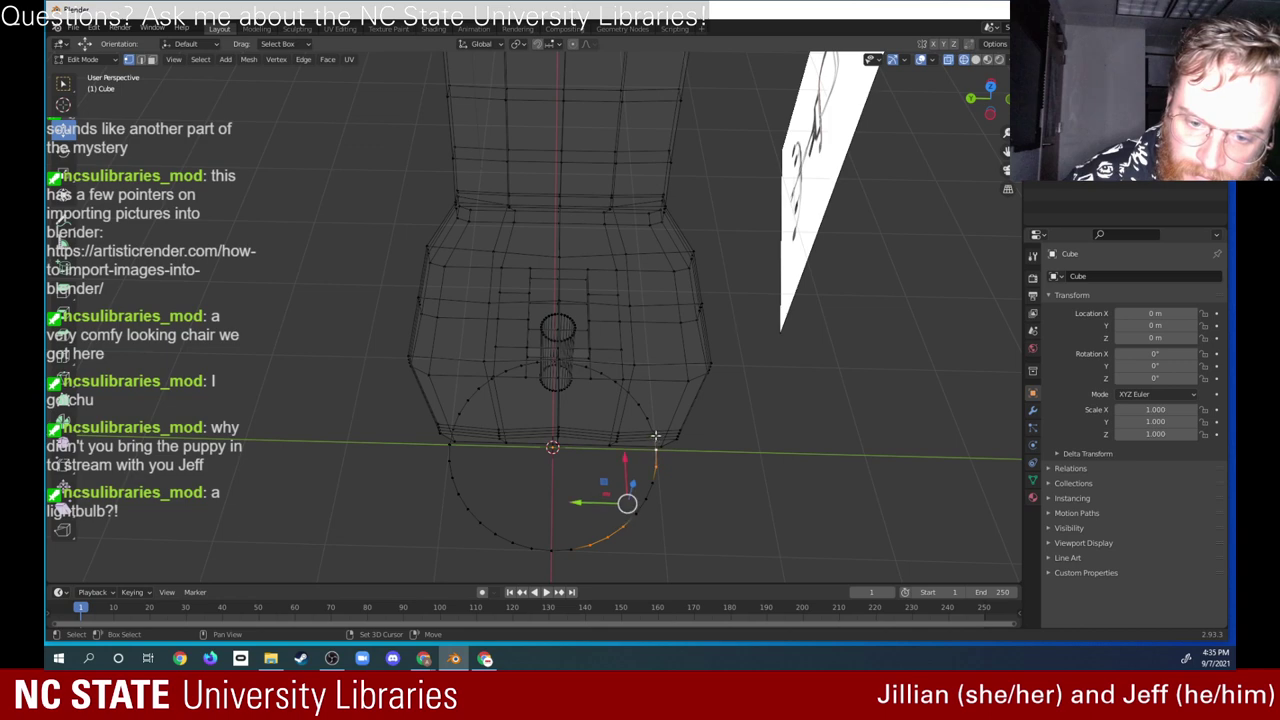
Step: Continue adding alternating vertex pairs across the top, left and bottom, with the Scale tool active
middle_click_drag(716, 374, 704, 133)
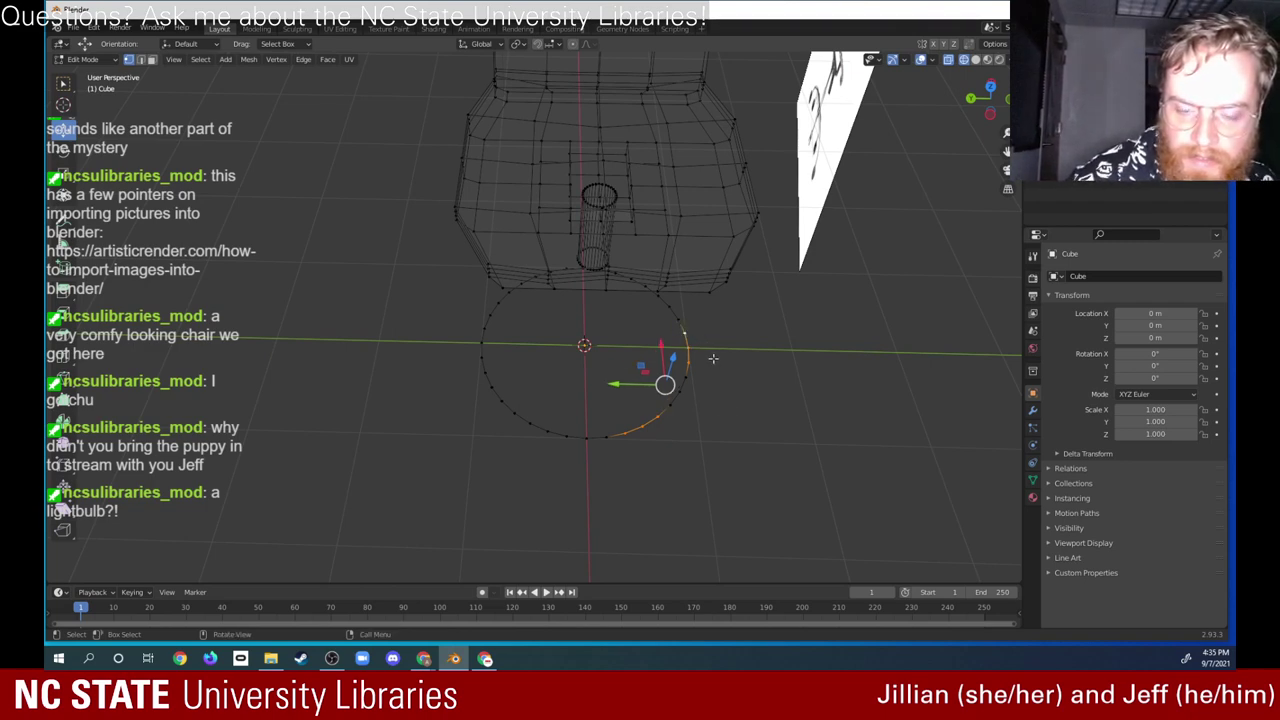
mouse_move(706, 342)
middle_mouse_down()
mouse_move(729, 343)
mouse_move(720, 323)
middle_mouse_up()
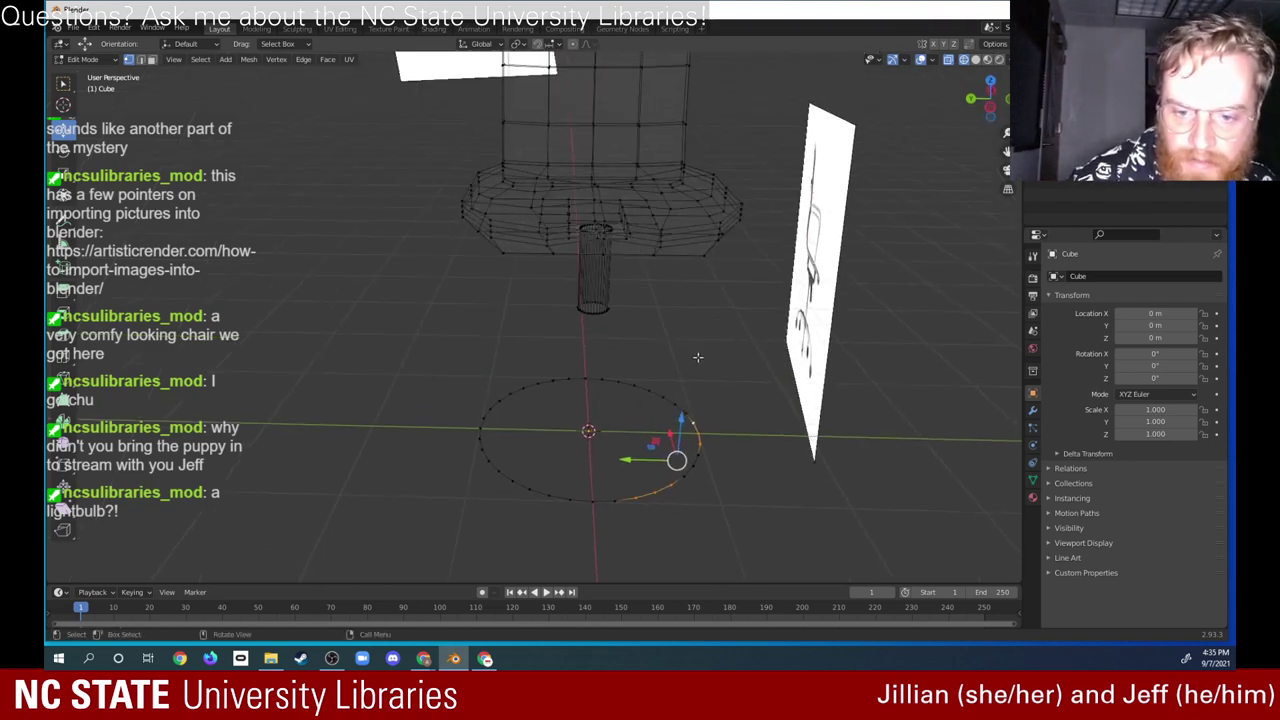
left_click(649, 388, "shift")
left_click(632, 383, "shift")
left_click(617, 381, "shift")
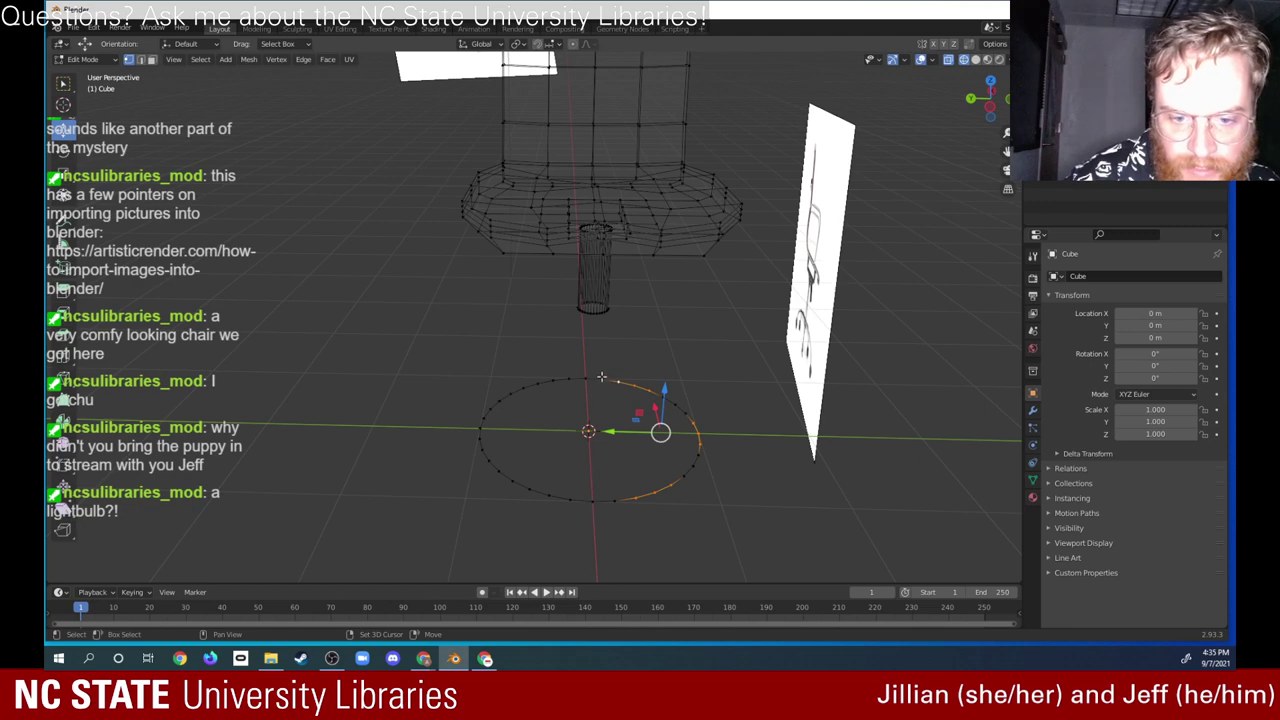
left_click(553, 381, "shift")
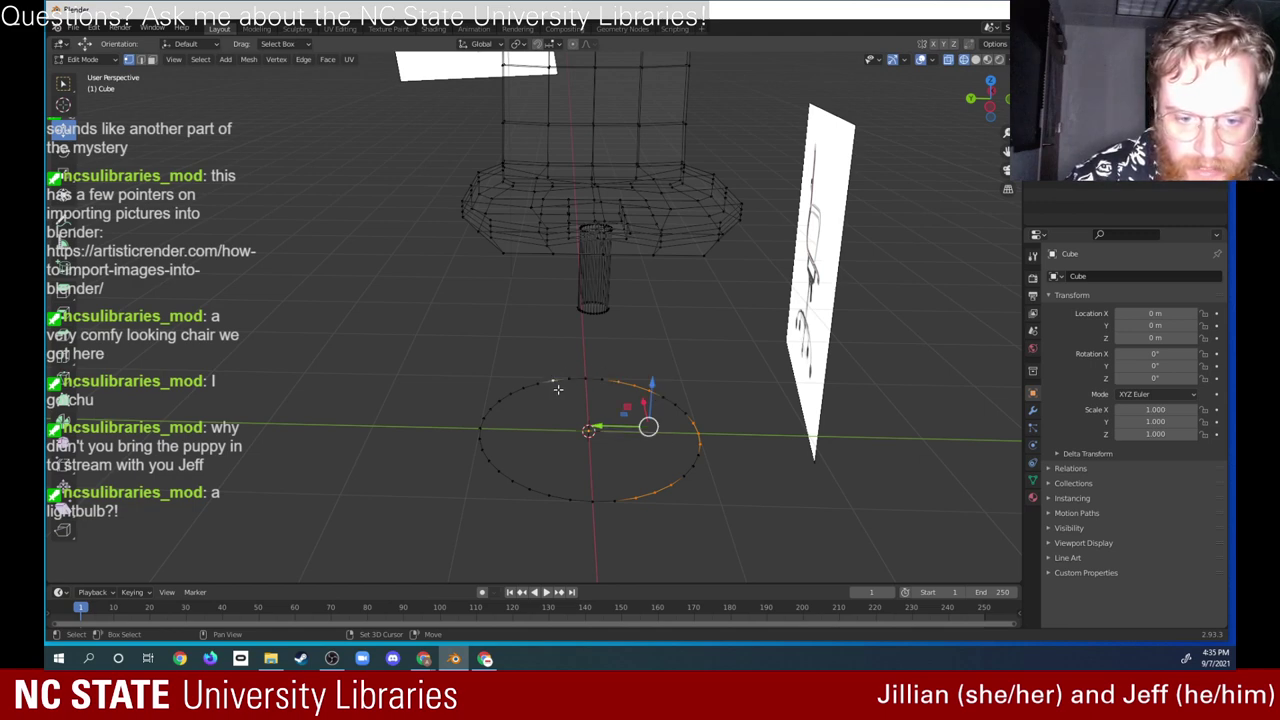
left_click(542, 386, "shift")
left_click(524, 388, "shift")
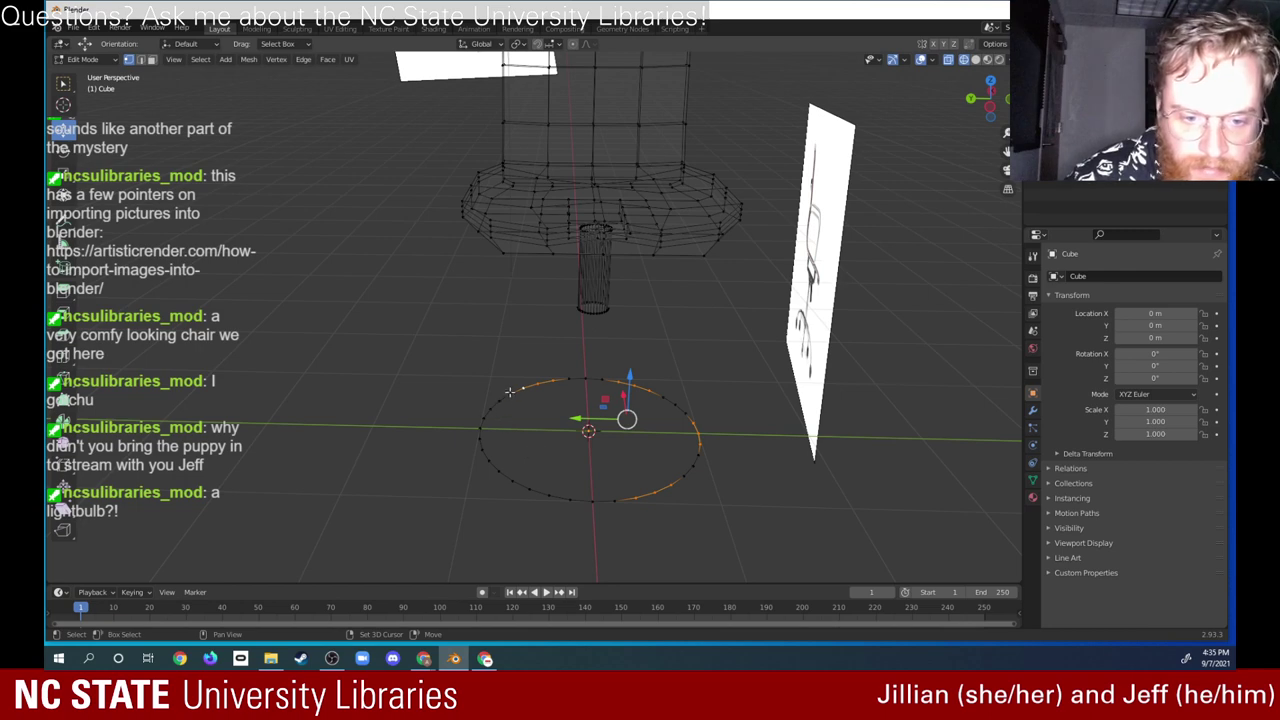
left_click(483, 412, "shift")
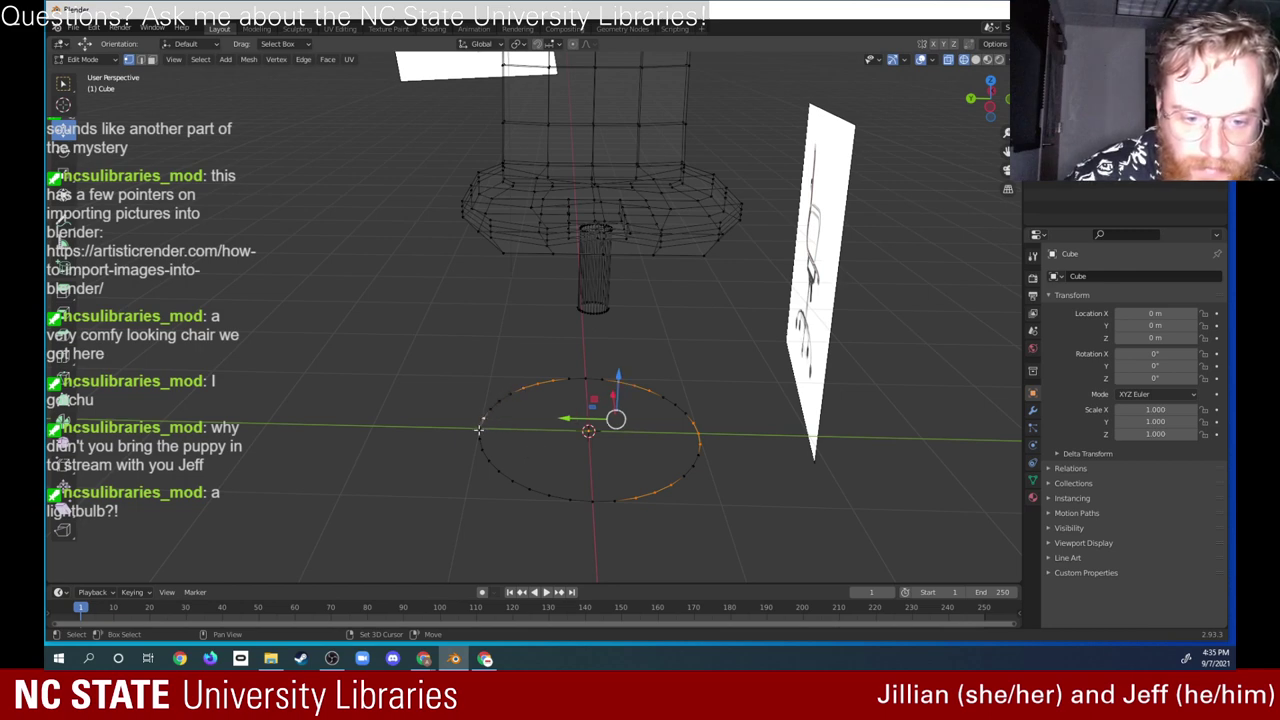
left_click(481, 428, "shift")
left_click(481, 440, "shift")
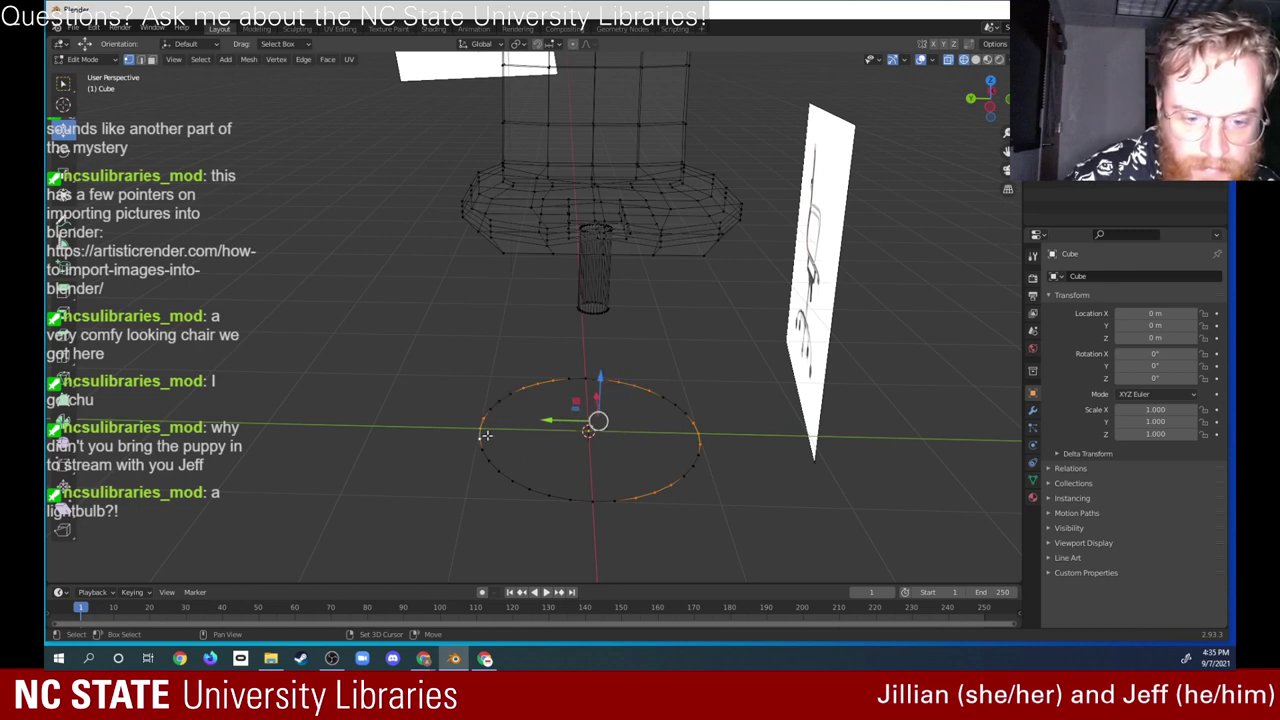
left_click(512, 480, "shift")
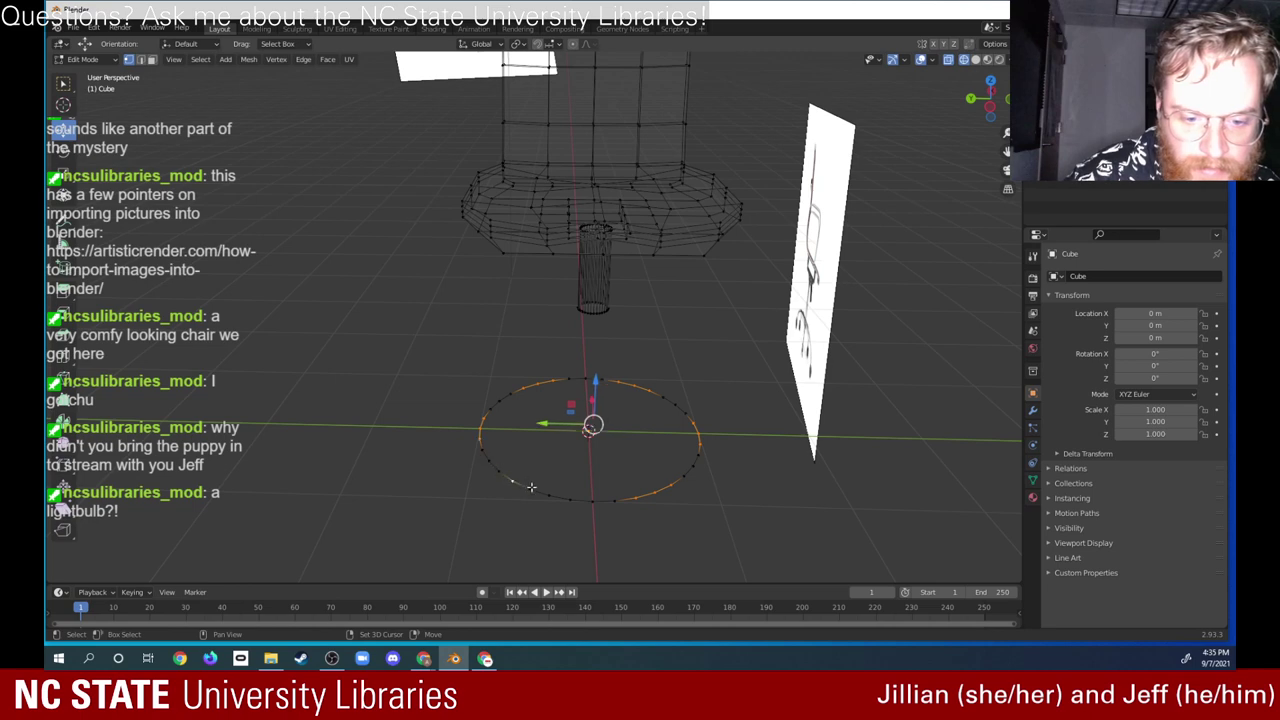
left_click(530, 488, "shift")
left_click(548, 493, "shift")
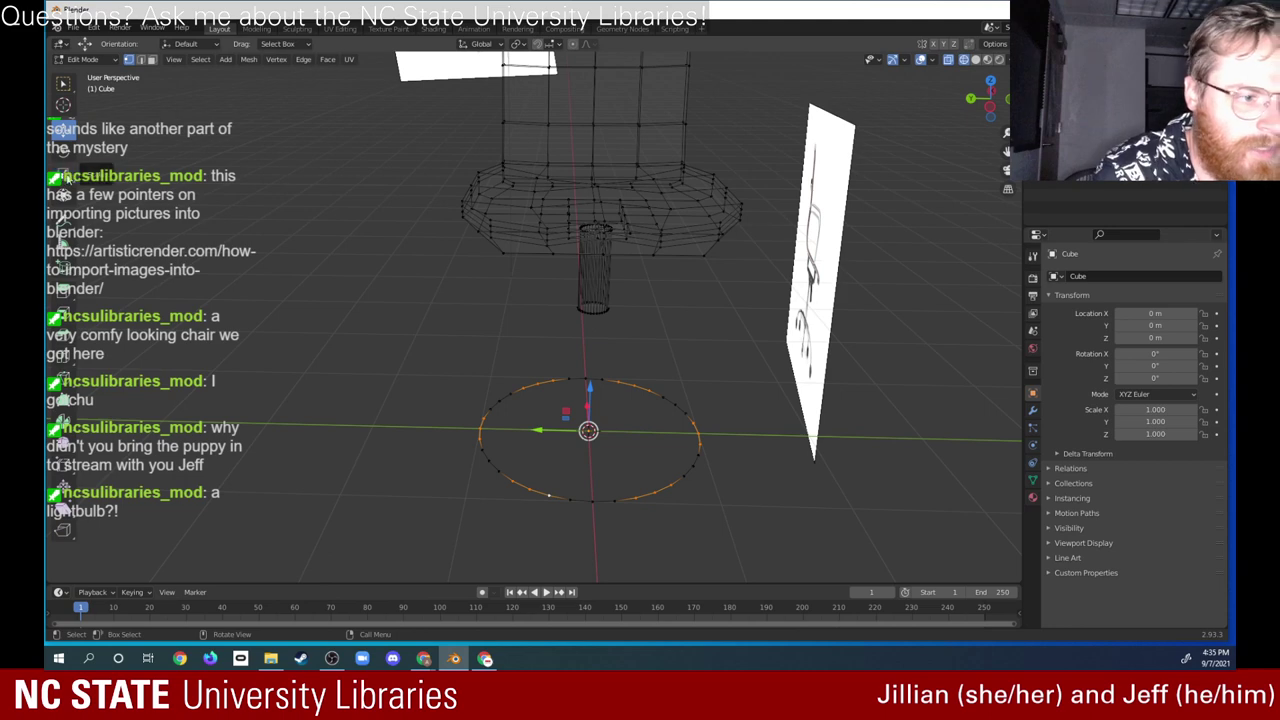
left_click(63, 176)
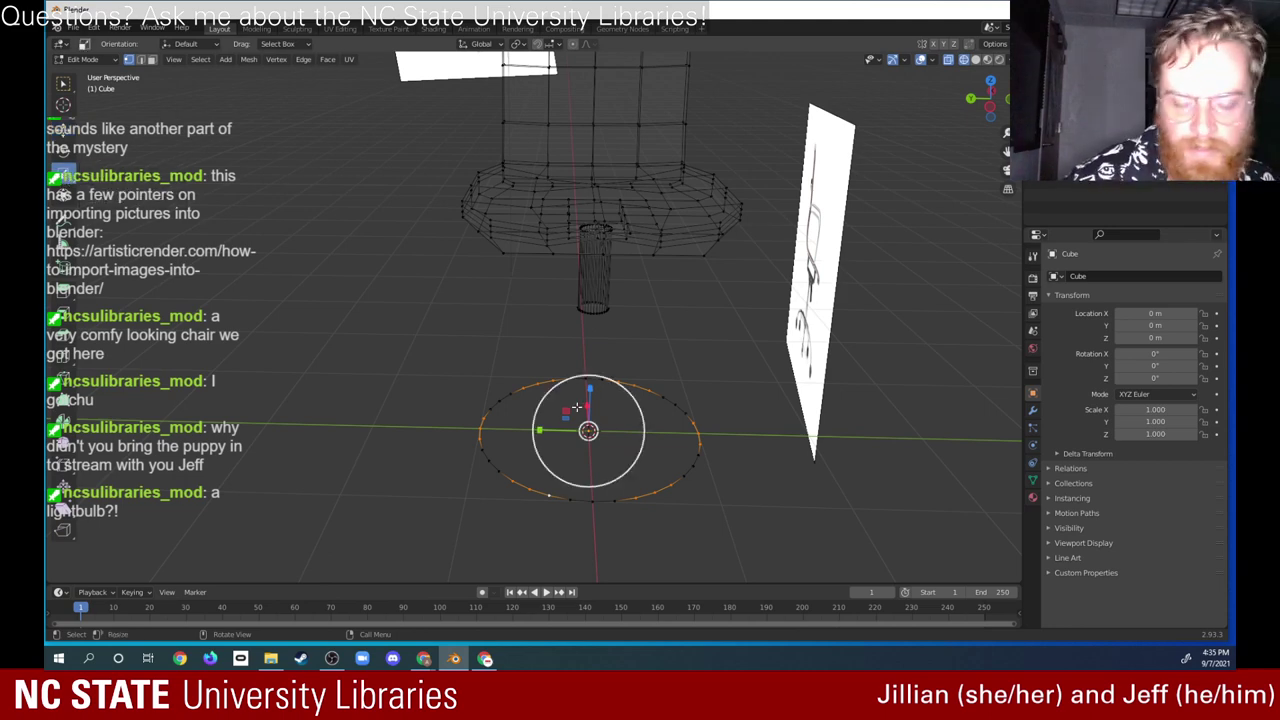
Step: Scale the alternate vertices inward to form a star shape, nudging one lower-left point
left_click_drag(567, 418, 572, 430)
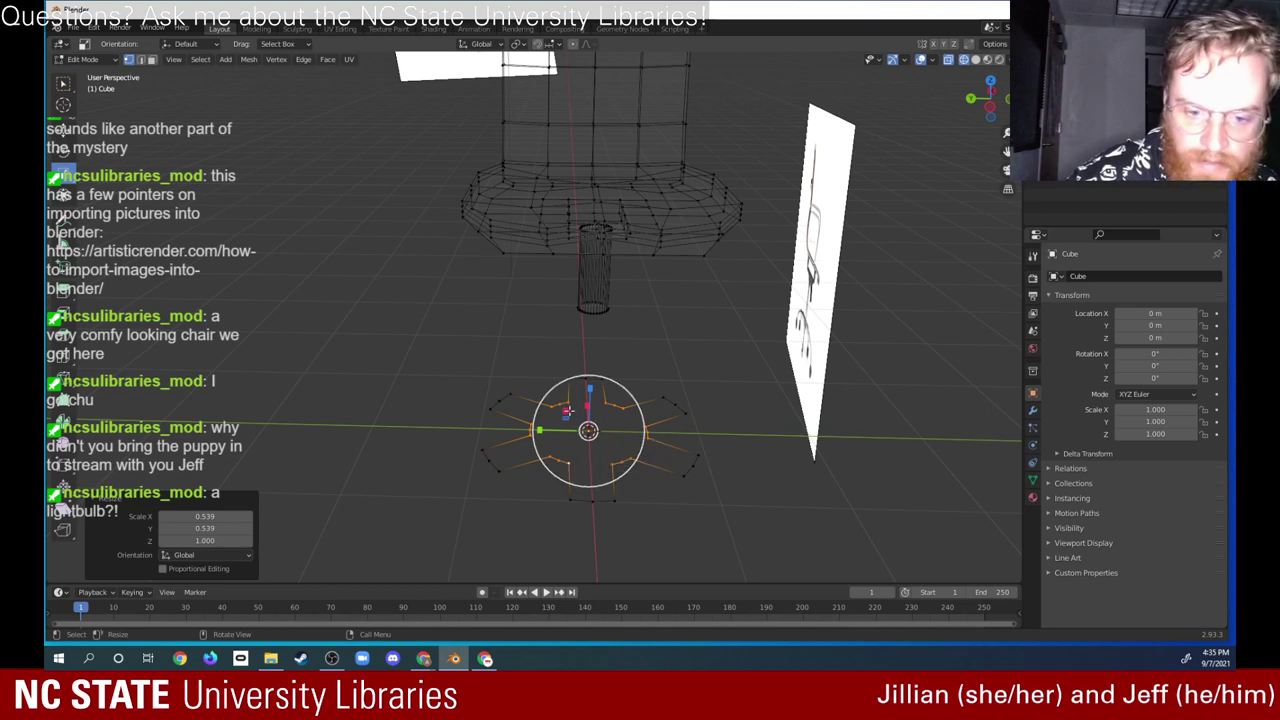
left_click_drag(567, 422, 578, 430)
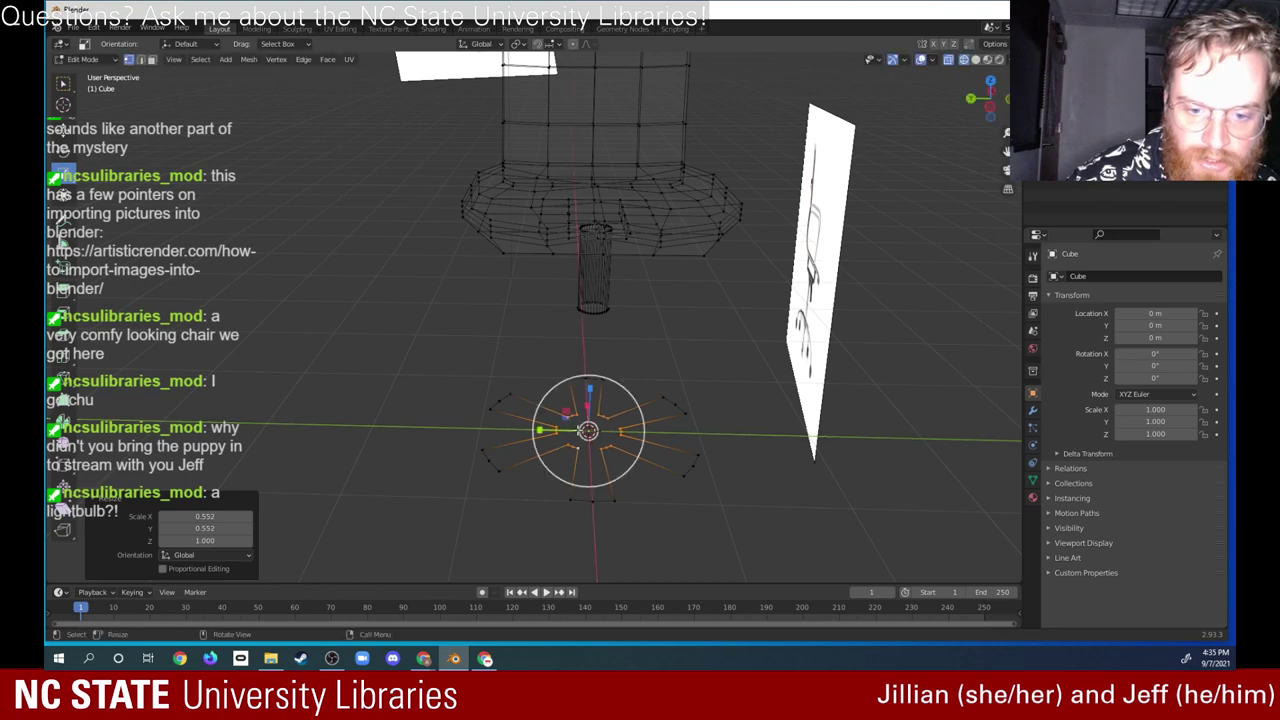
left_click(490, 460)
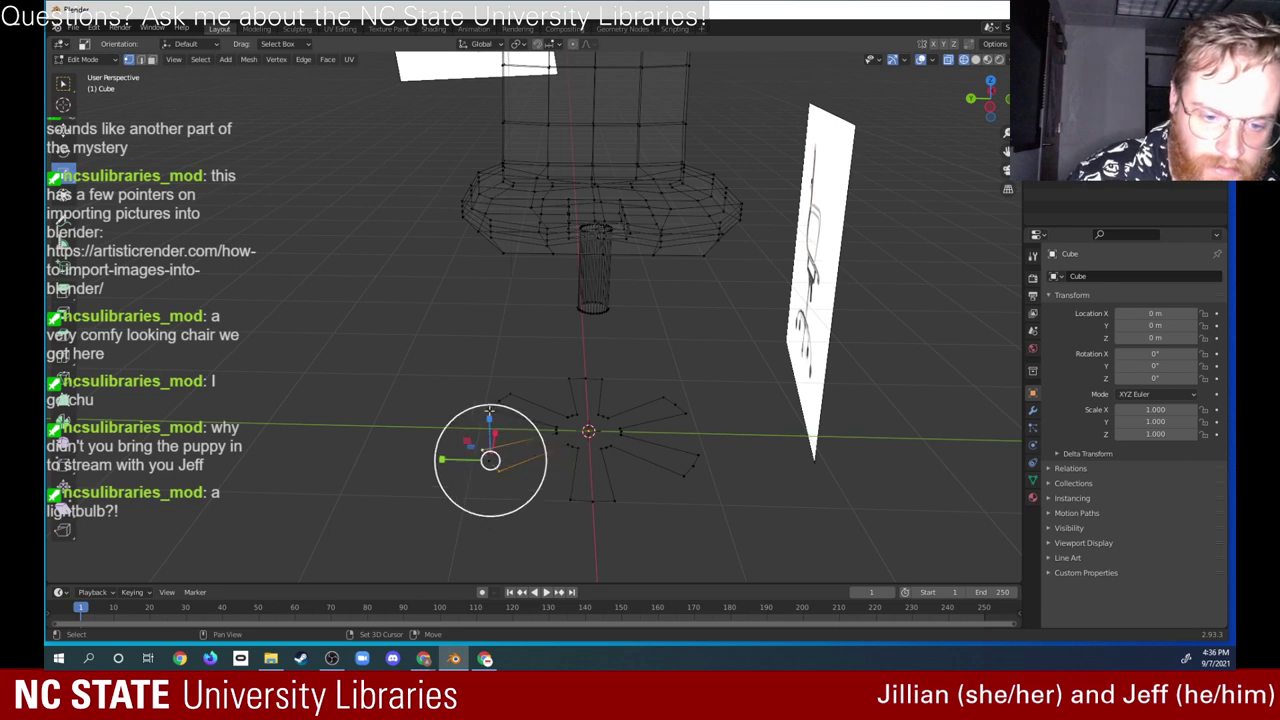
left_click_drag(490, 416, 575, 376)
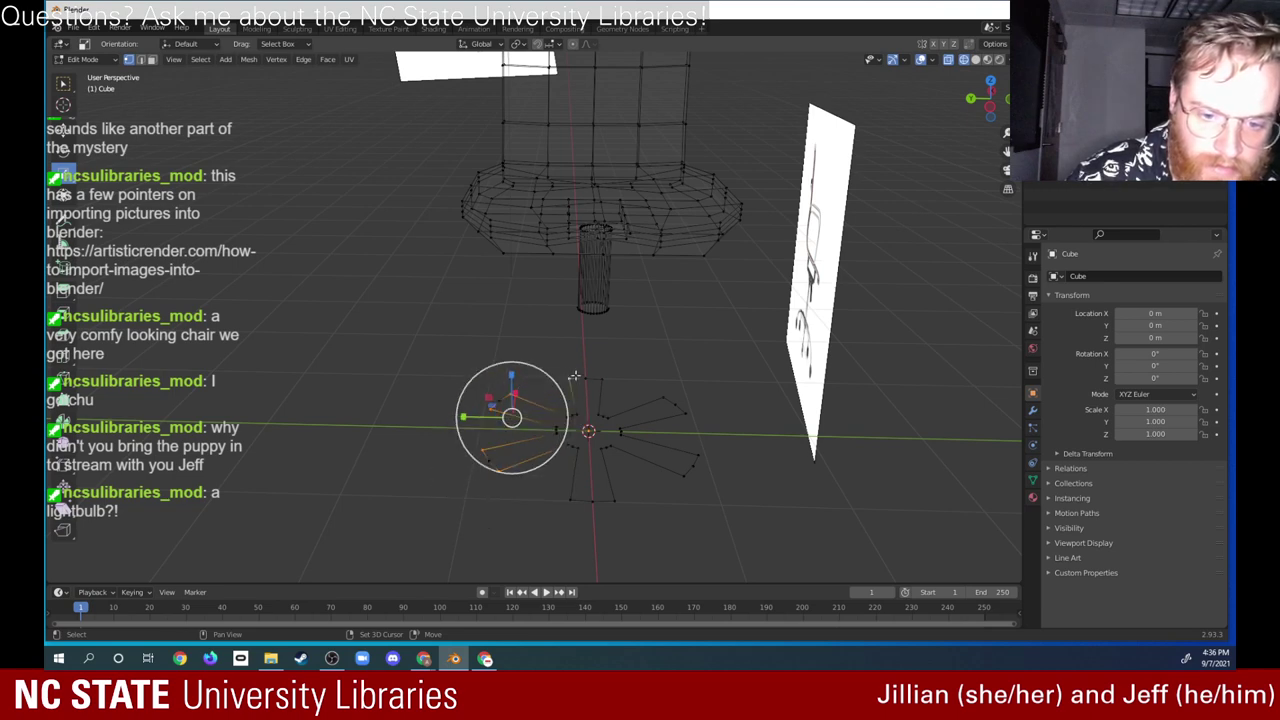
Step: Scale the star points to 0.739, undo a trial Y stretch, and box-select the whole base
left_click(602, 379, "shift")
left_click(666, 397, "shift")
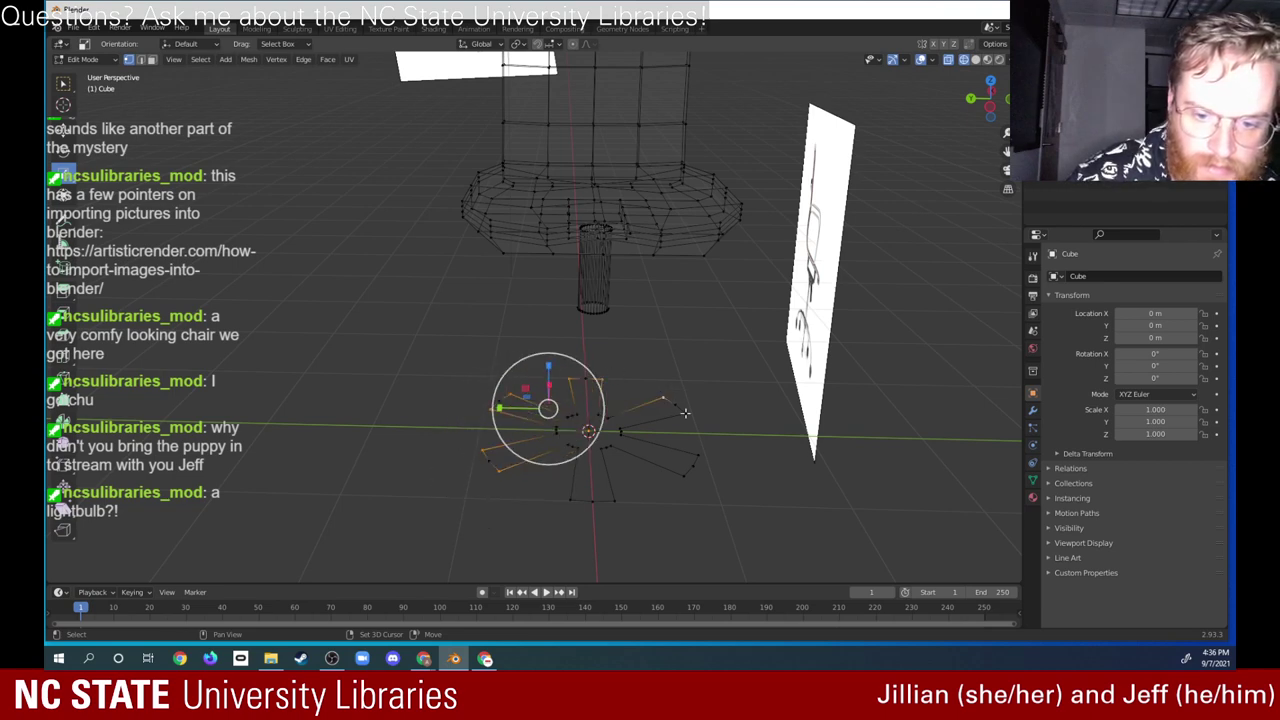
left_click(686, 413, "shift")
left_click(698, 456, "shift")
left_click(683, 477, "shift")
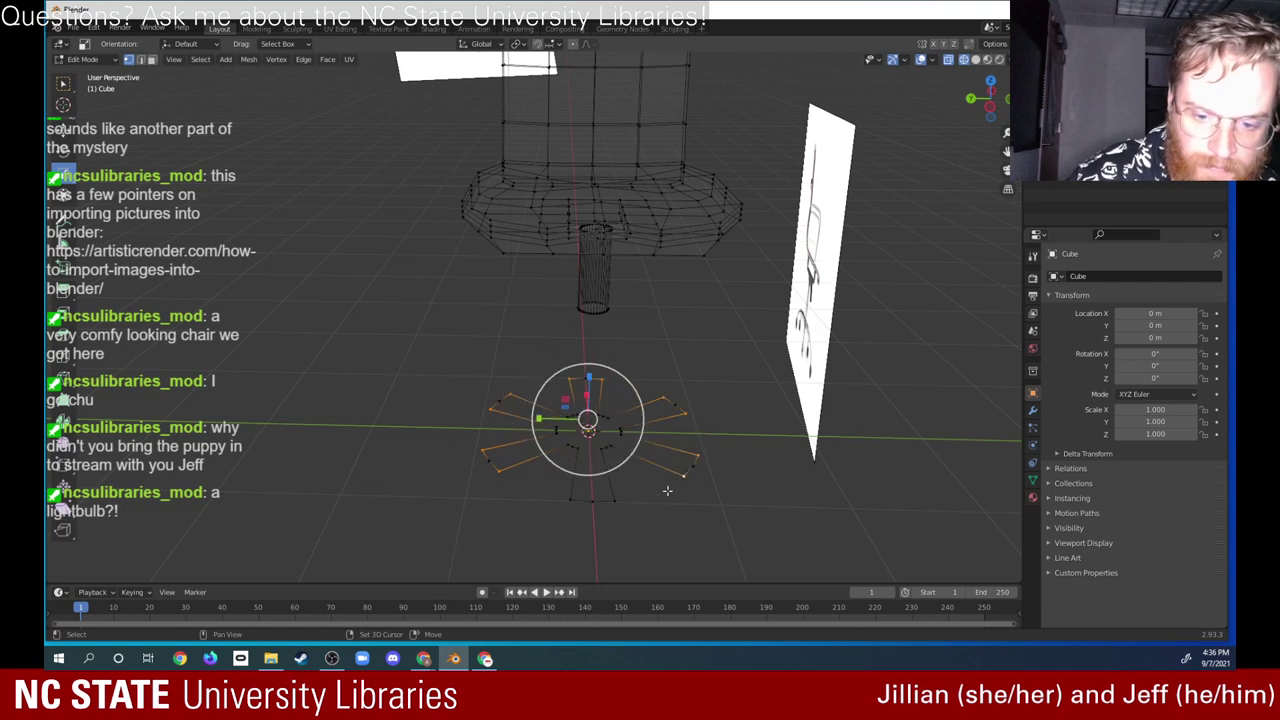
left_click(590, 499, "shift")
left_click(570, 498, "shift")
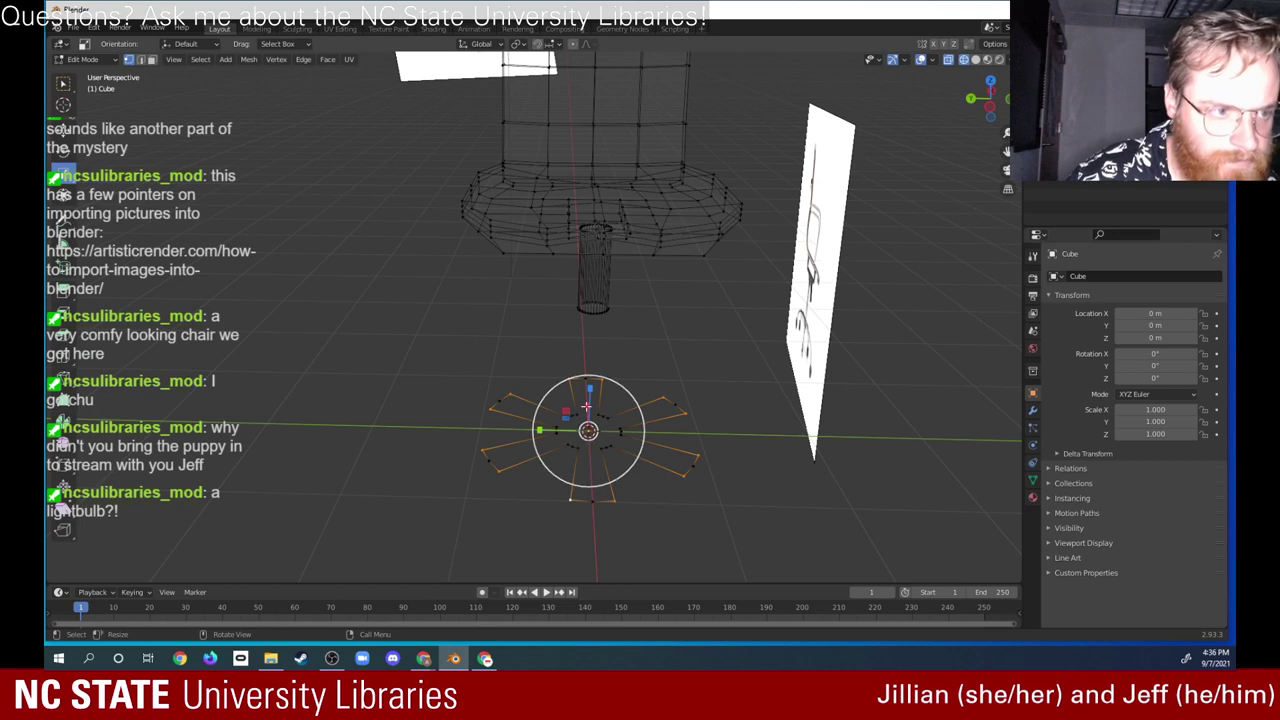
left_click_drag(565, 420, 572, 424)
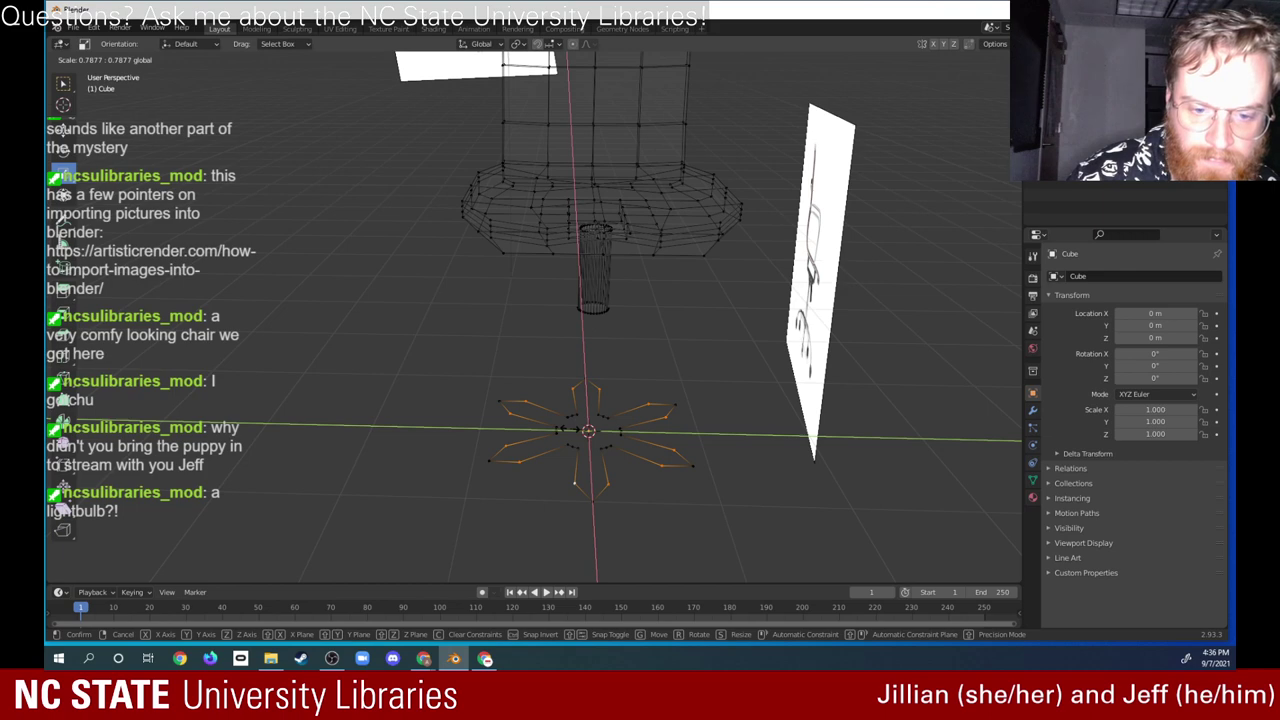
left_click_drag(572, 424, 548, 431)
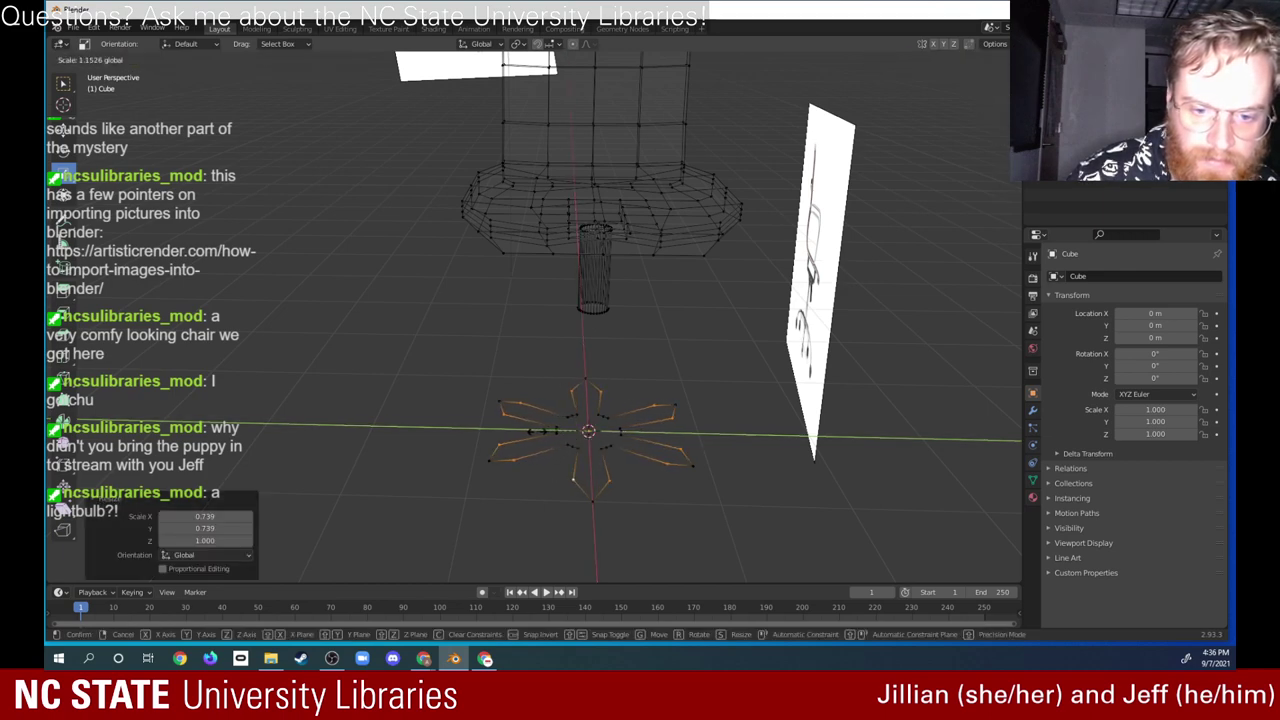
left_click_drag(523, 430, 527, 430)
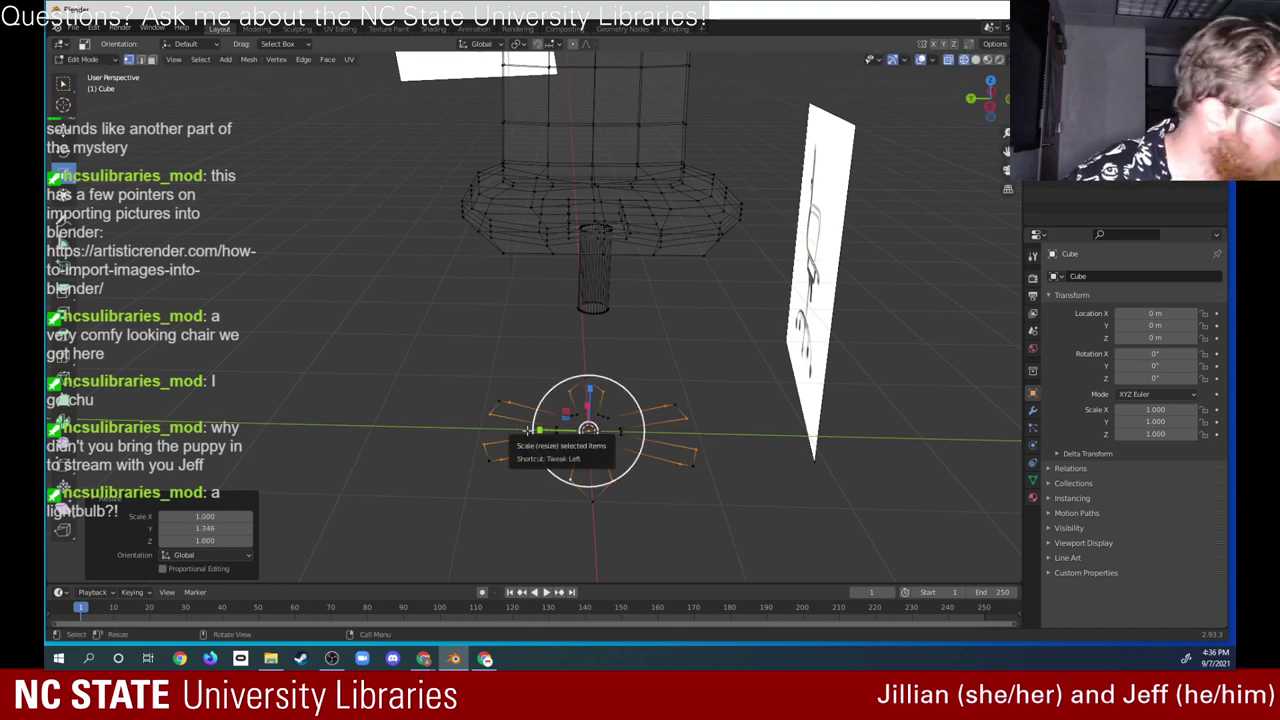
key("ctrl+z")
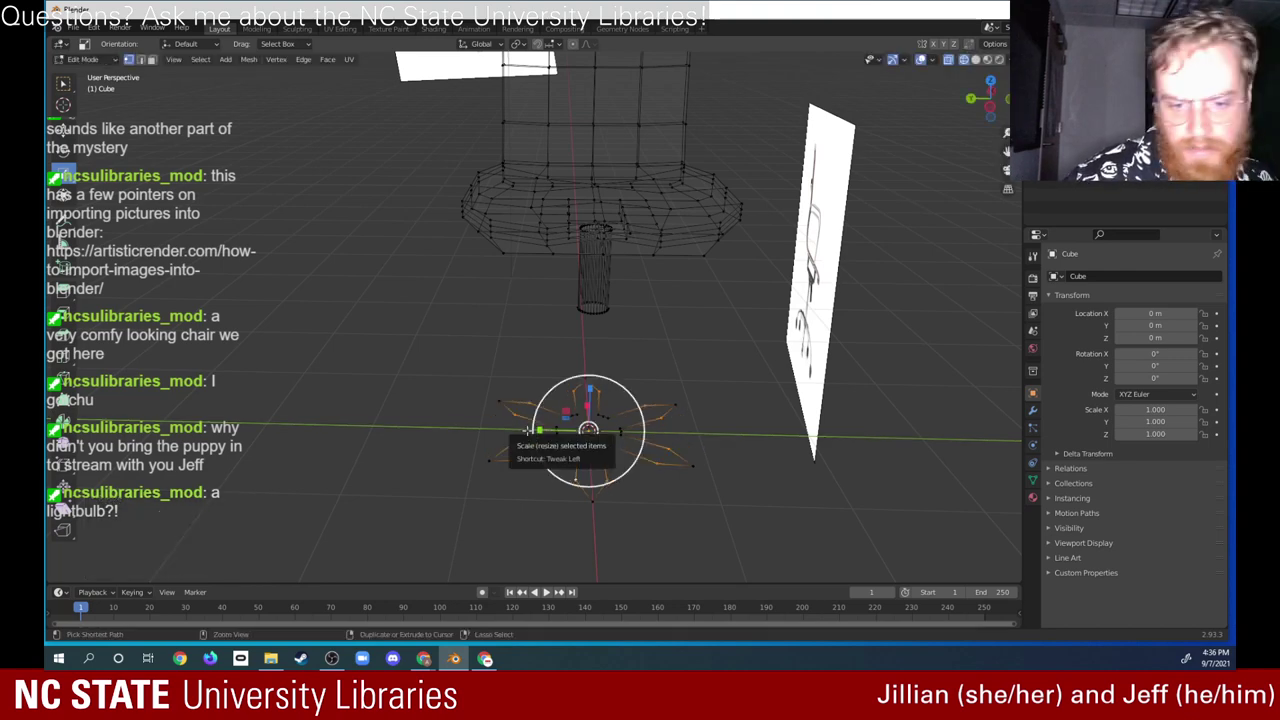
middle_click_drag(527, 430, 694, 423)
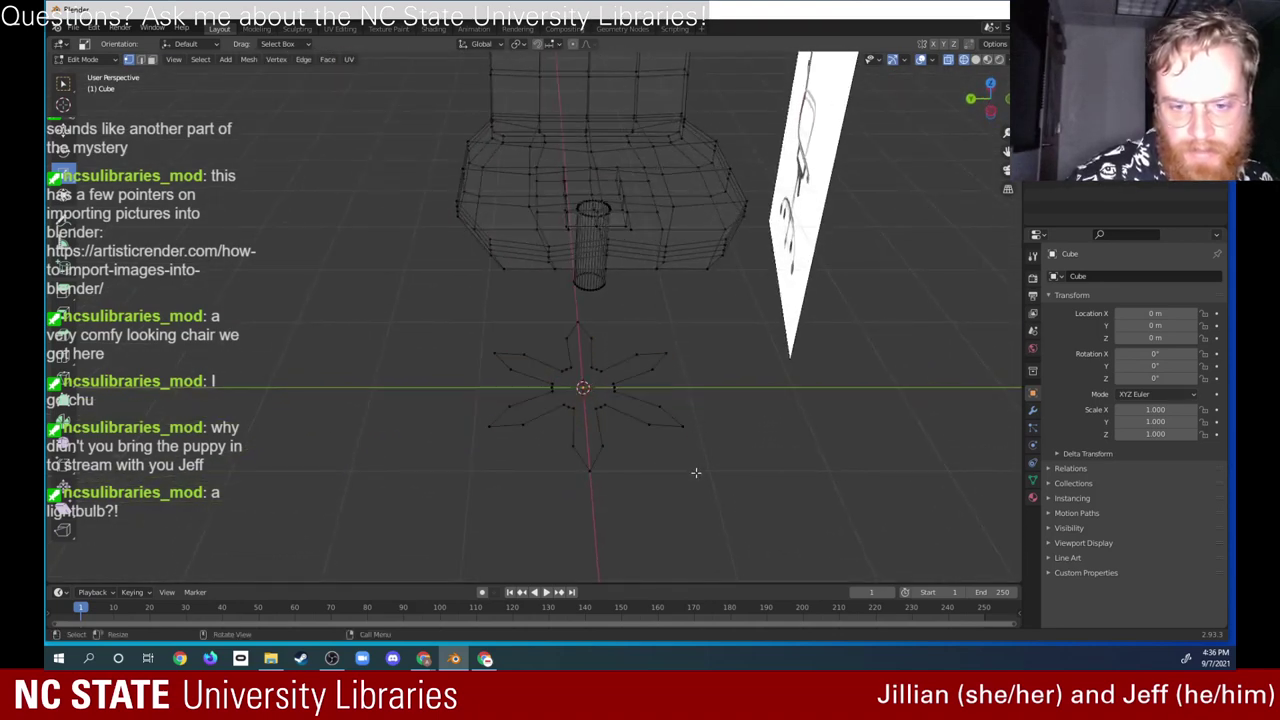
left_click_drag(709, 486, 462, 293)
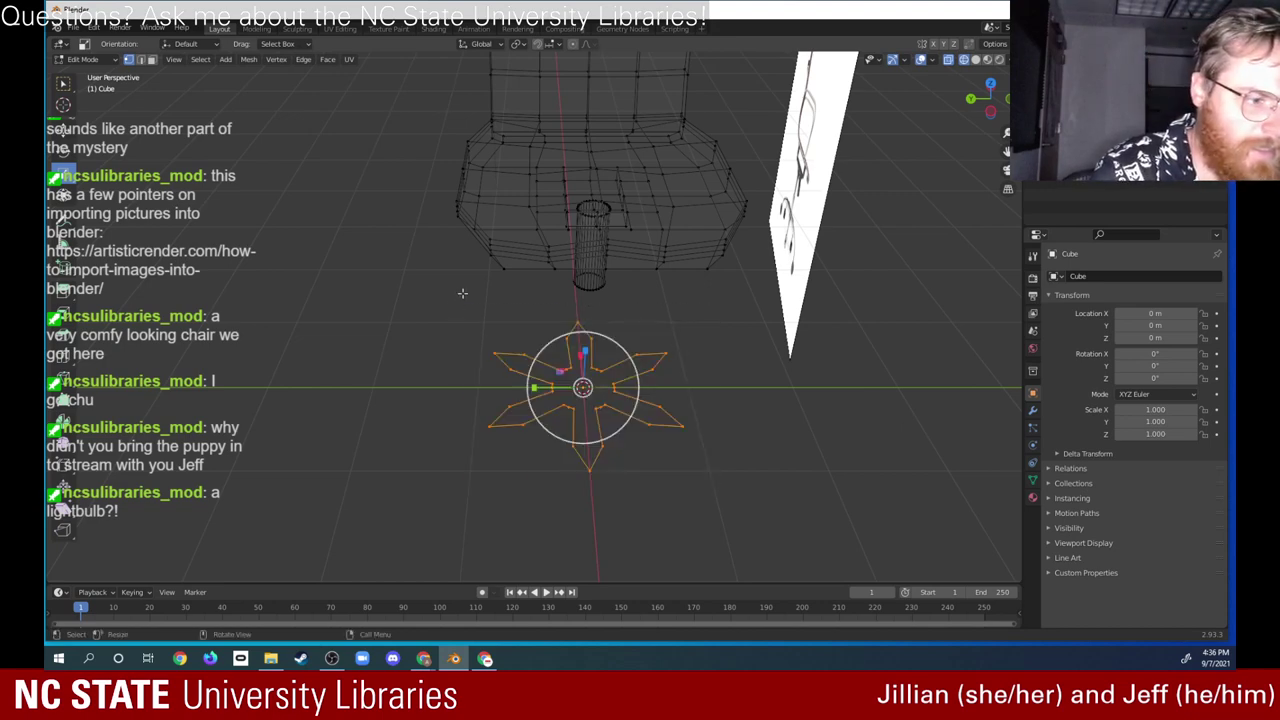
Step: Undo a trial extrusion, then raise the star base 0.52 m on Z
left_click(62, 290)
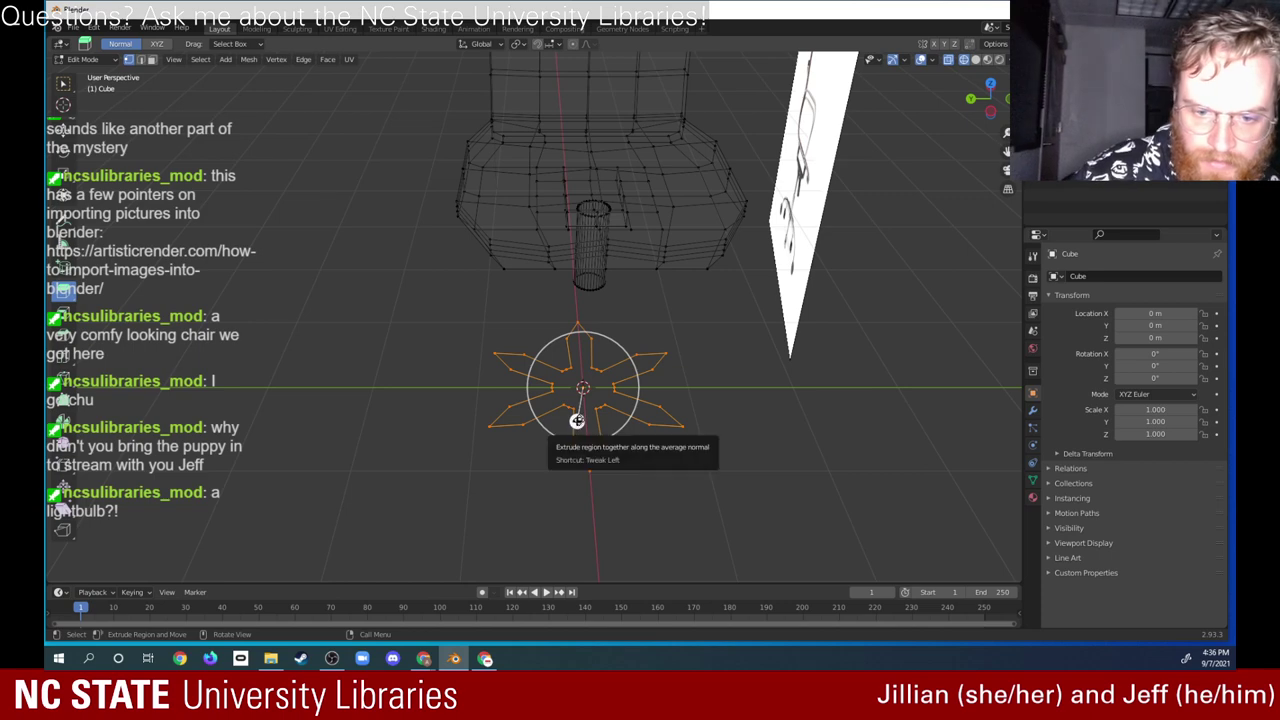
left_click_drag(577, 421, 594, 440)
middle_click_drag(610, 405, 675, 298)
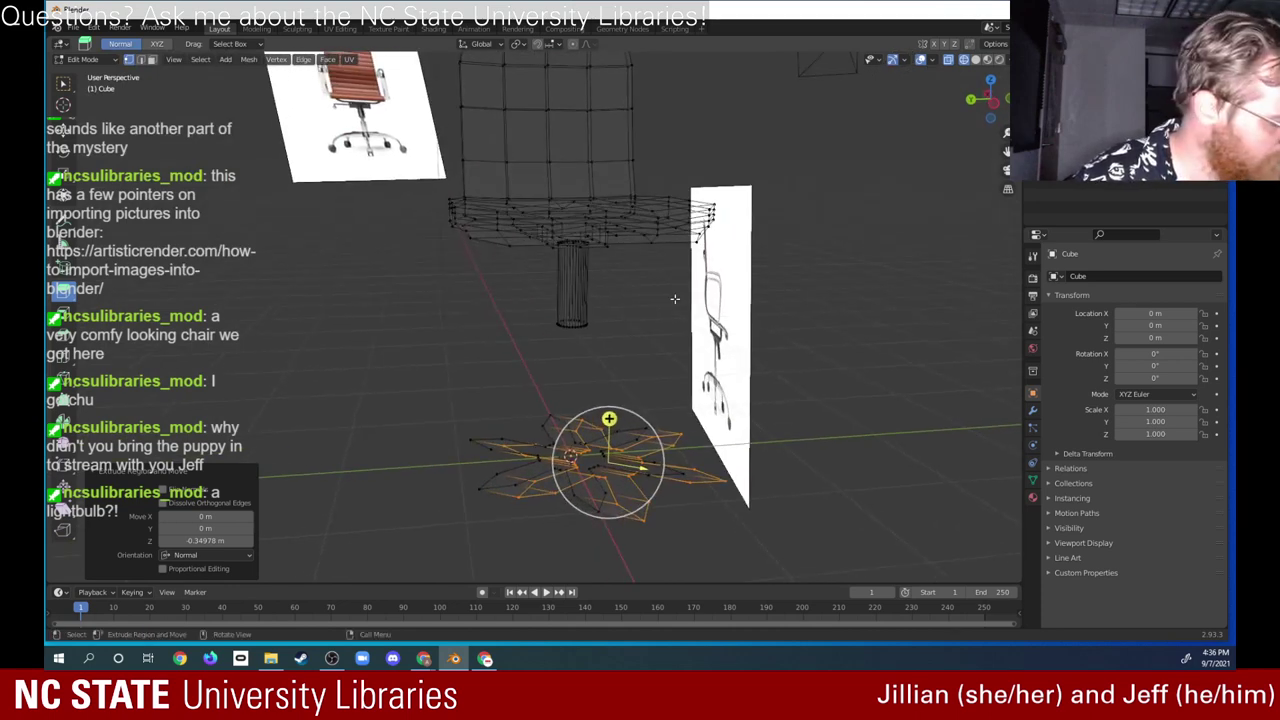
key("ctrl+z")
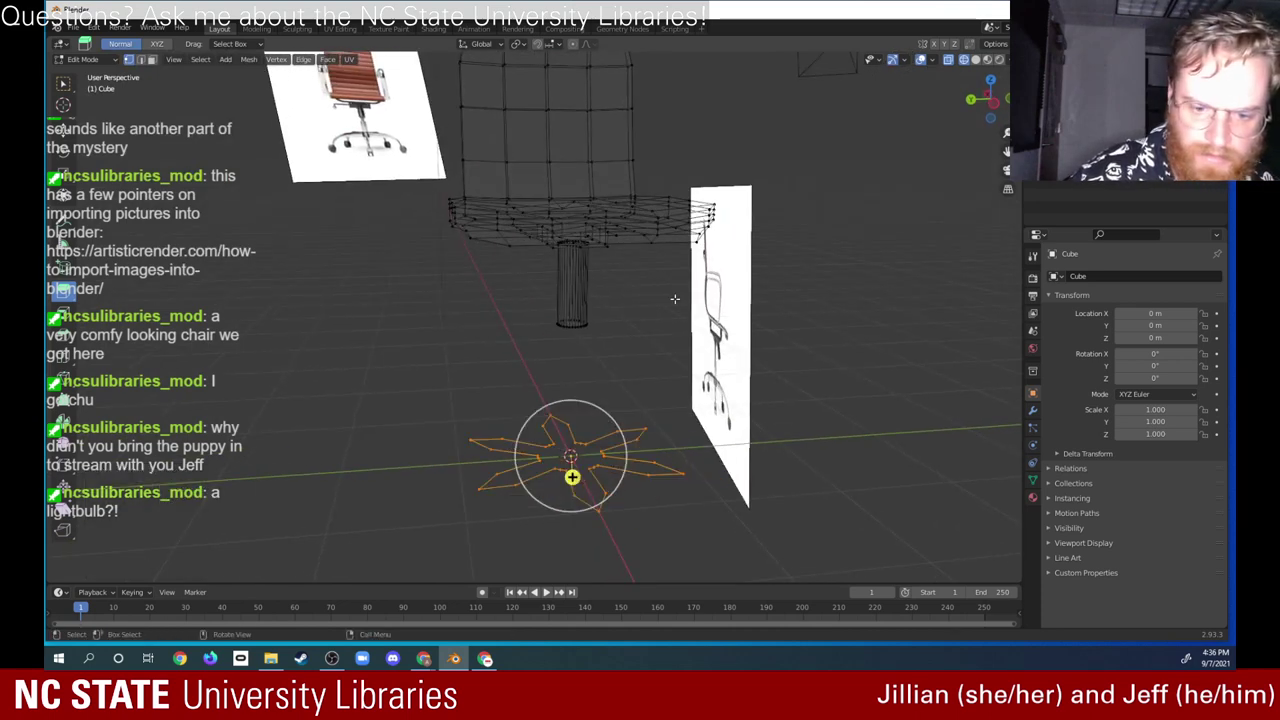
mouse_move(590, 452)
middle_mouse_down()
mouse_move(640, 470)
mouse_move(610, 480)
mouse_move(575, 461)
middle_mouse_up()
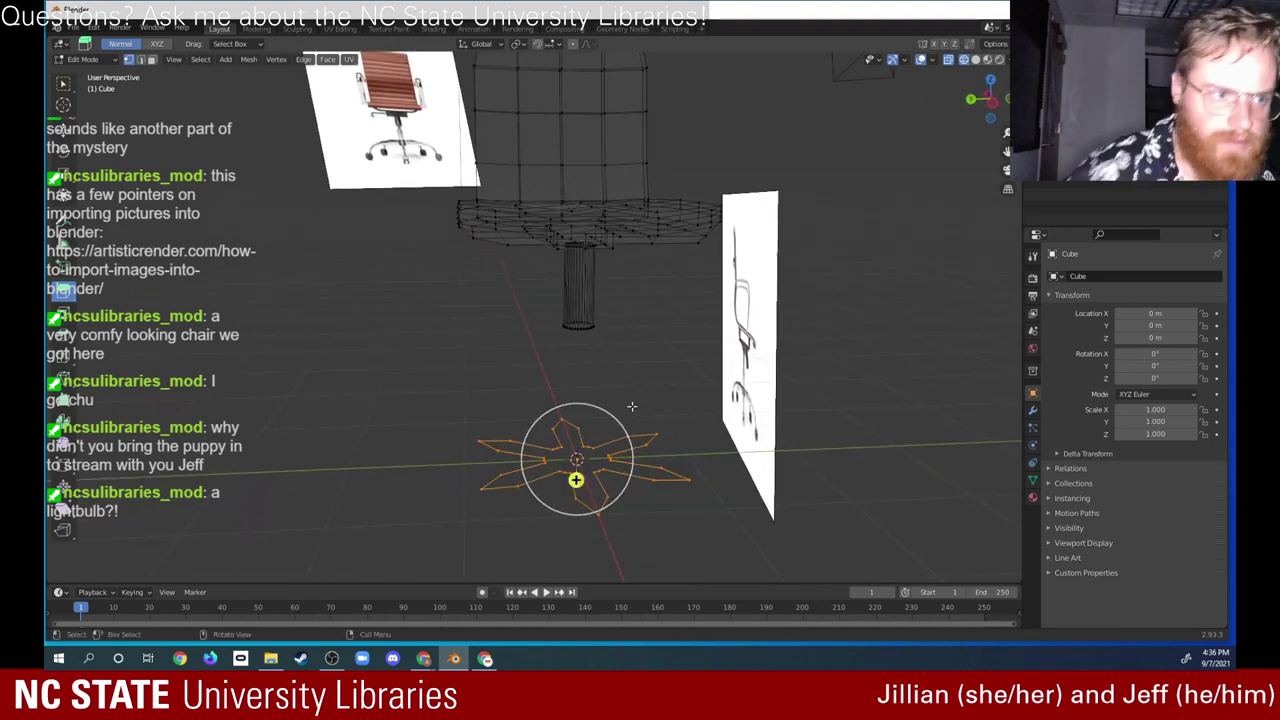
left_click(62, 126)
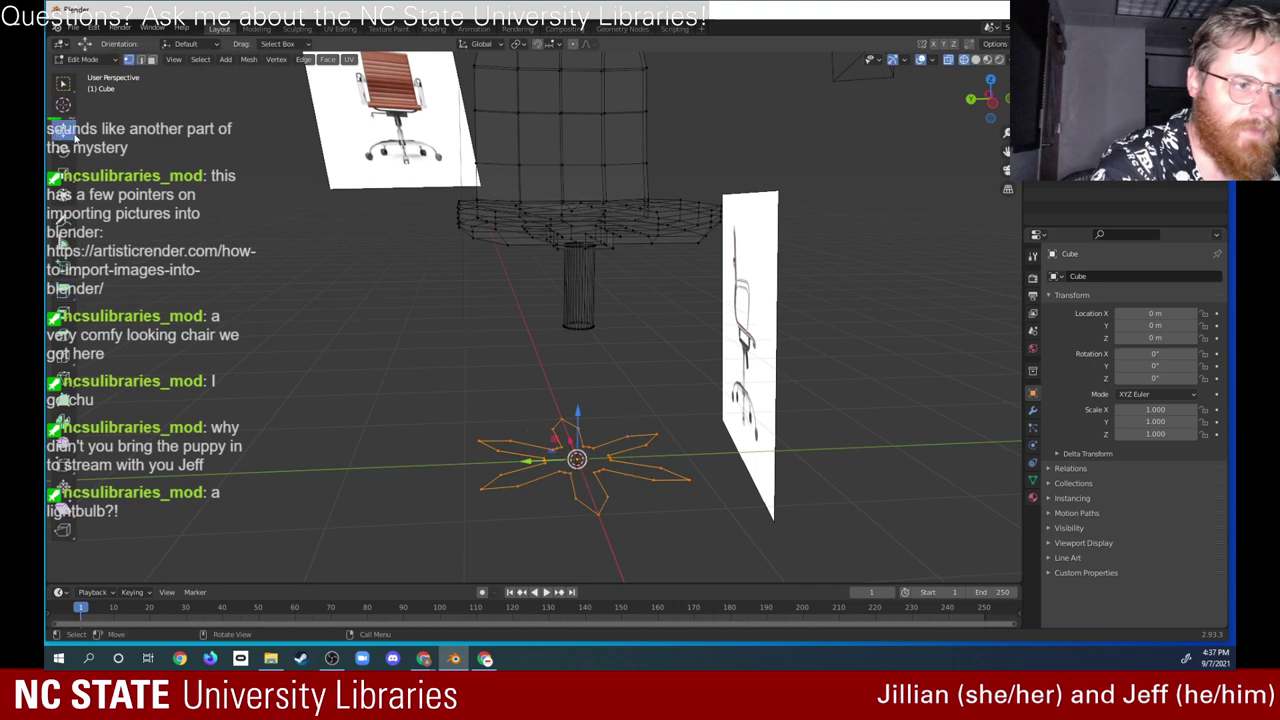
left_click_drag(575, 411, 592, 366)
middle_click_drag(620, 355, 548, 471)
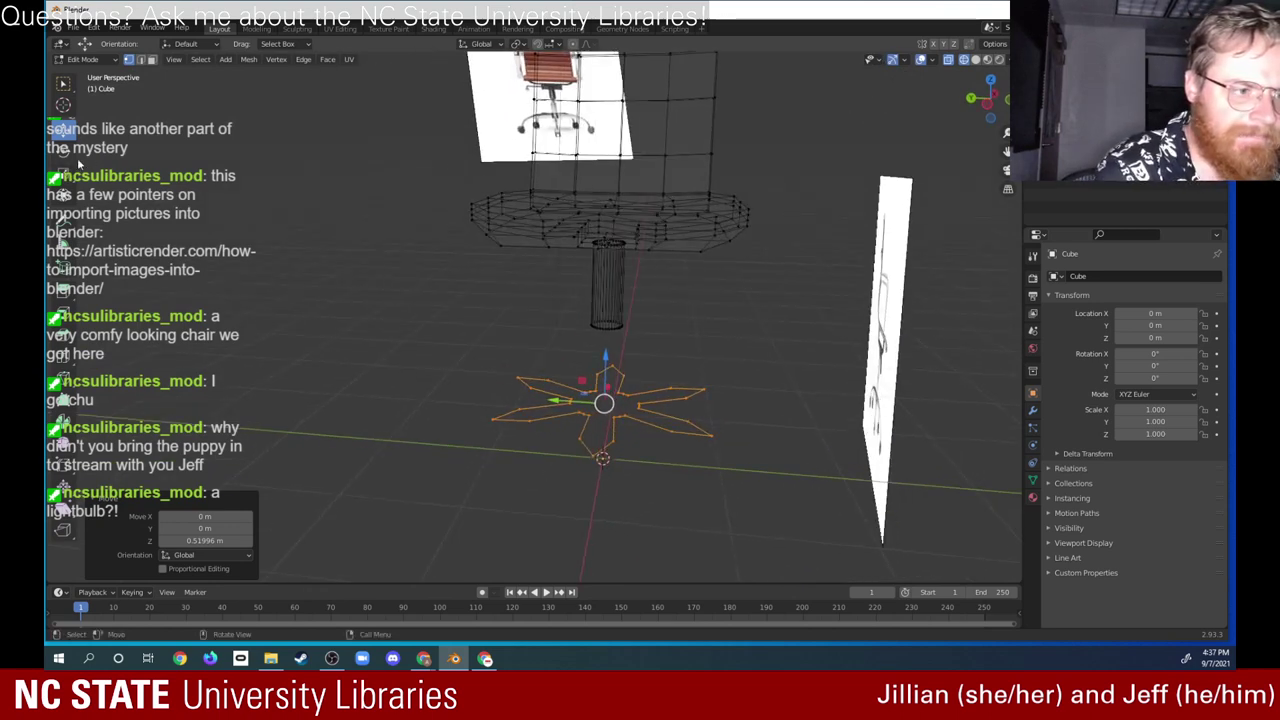
key("shift+space")
key("s")
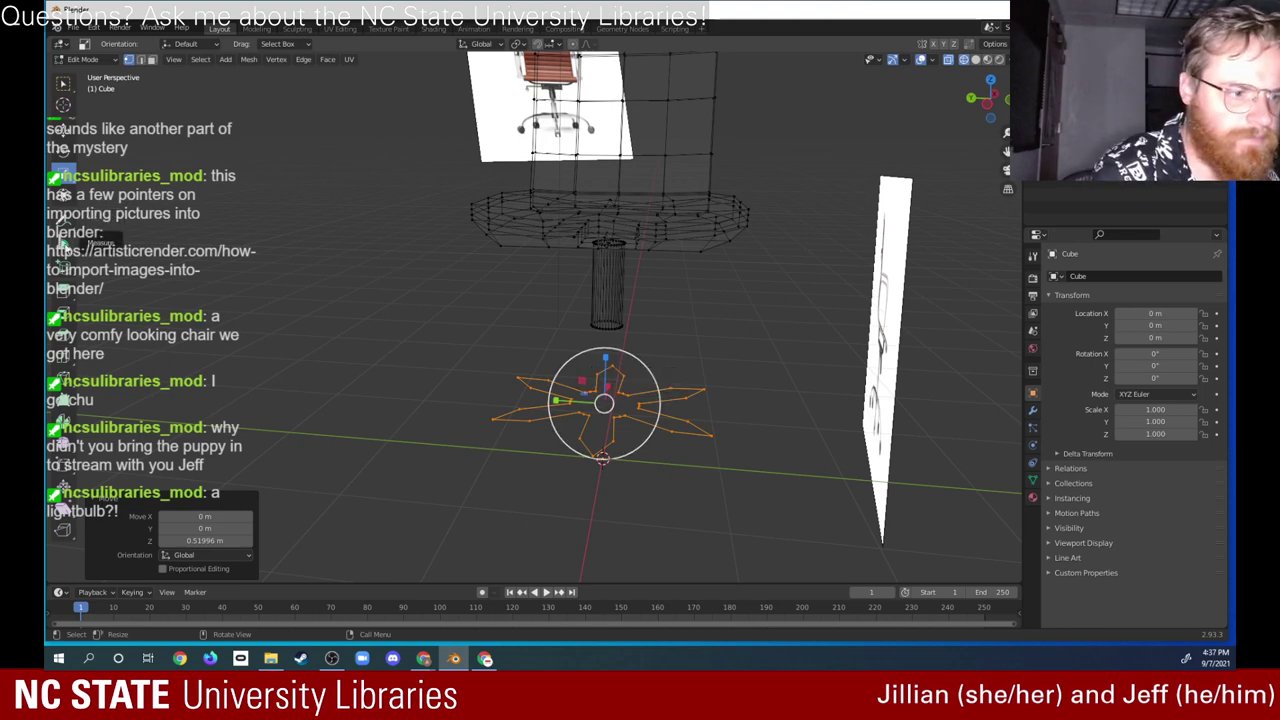
Step: Extrude the star base upward about 0.098 m for thickness, then deselect it
left_click(60, 292)
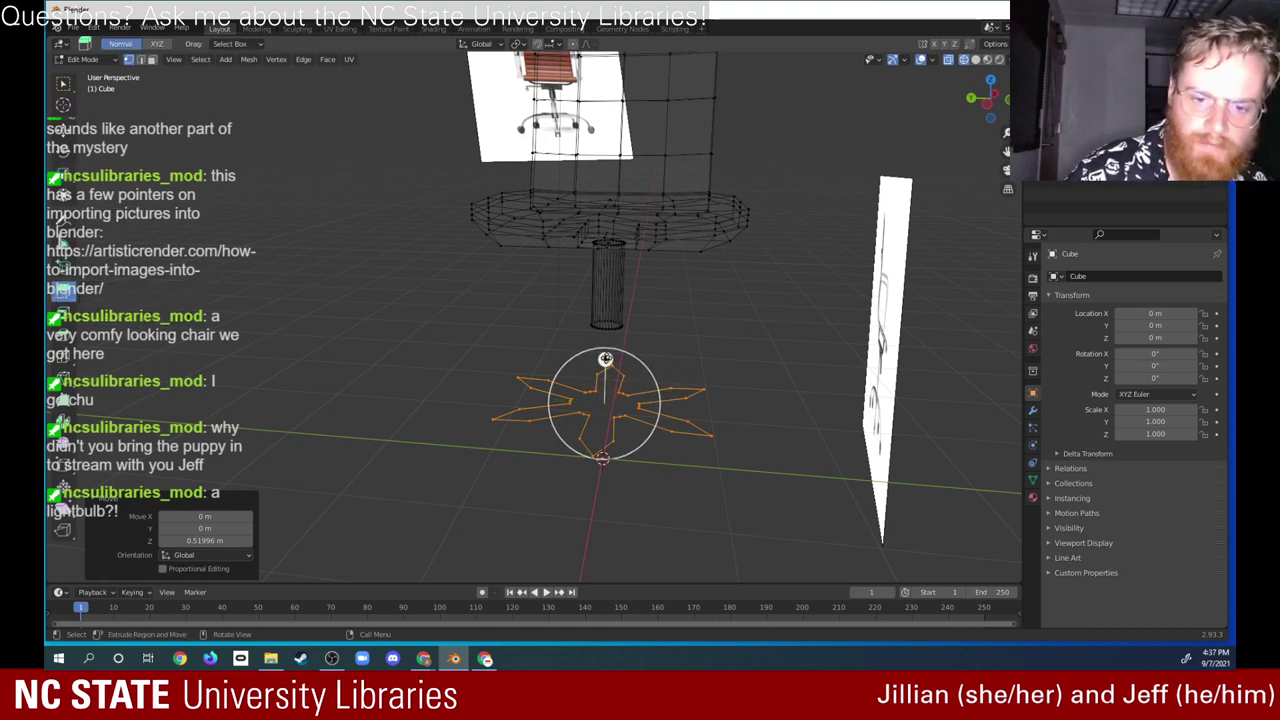
left_click_drag(605, 359, 590, 362)
middle_click_drag(590, 362, 678, 383)
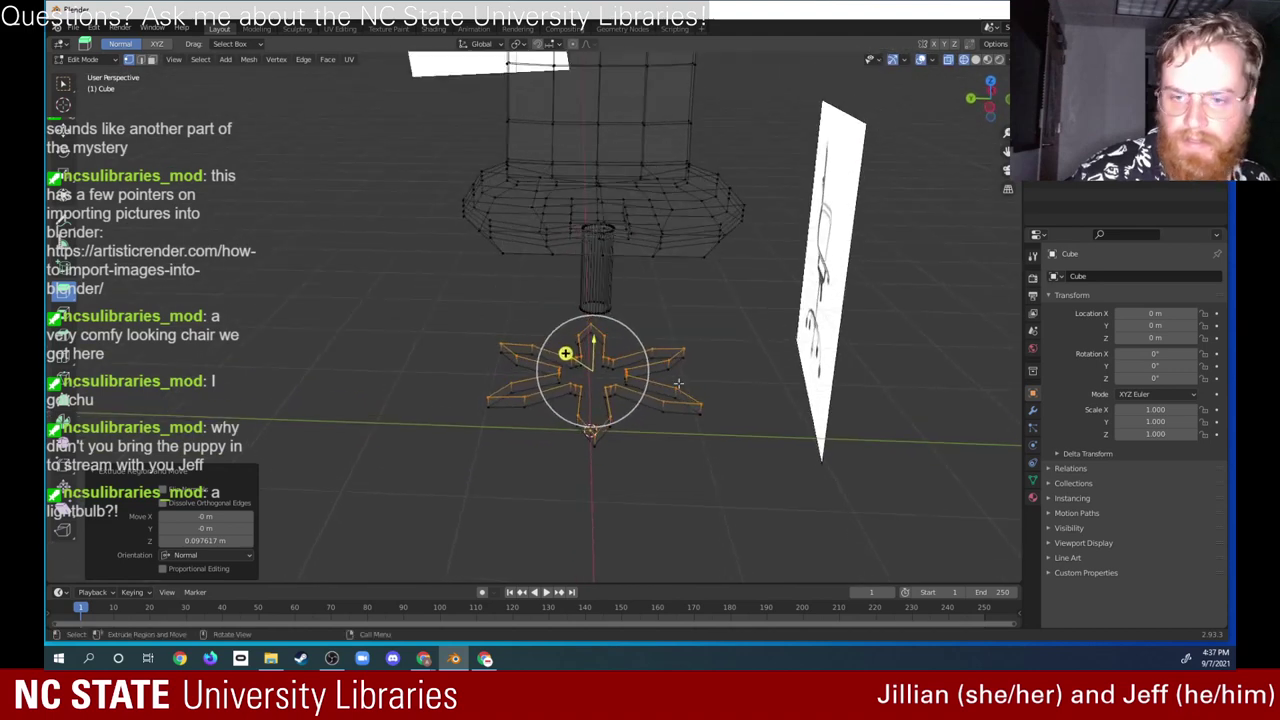
left_click(653, 431)
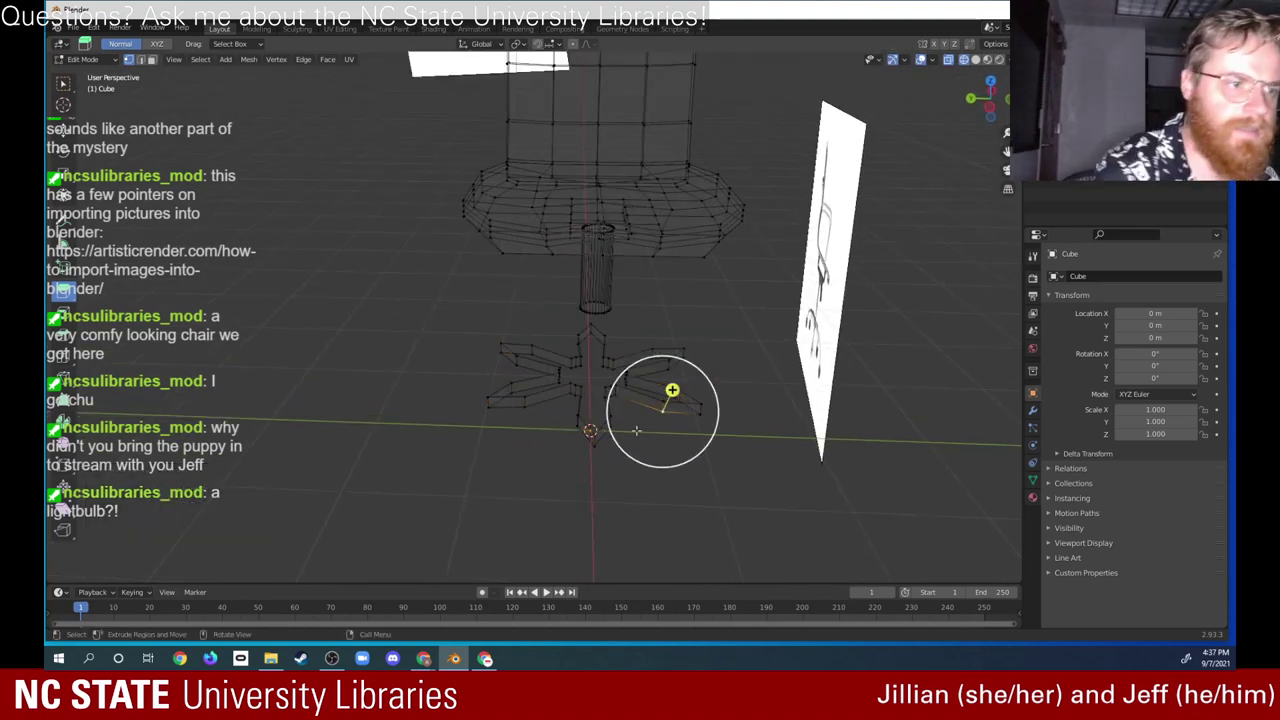
left_click(58, 87)
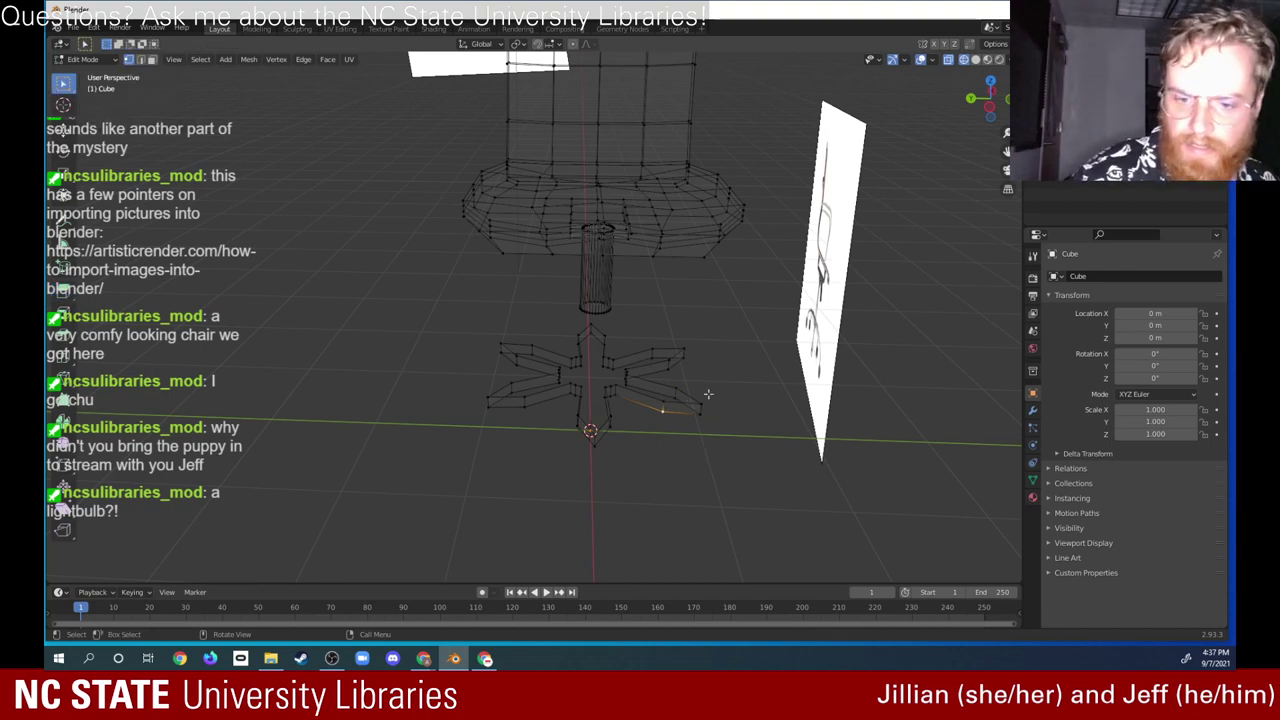
middle_click_drag(660, 447, 514, 474)
key("b")
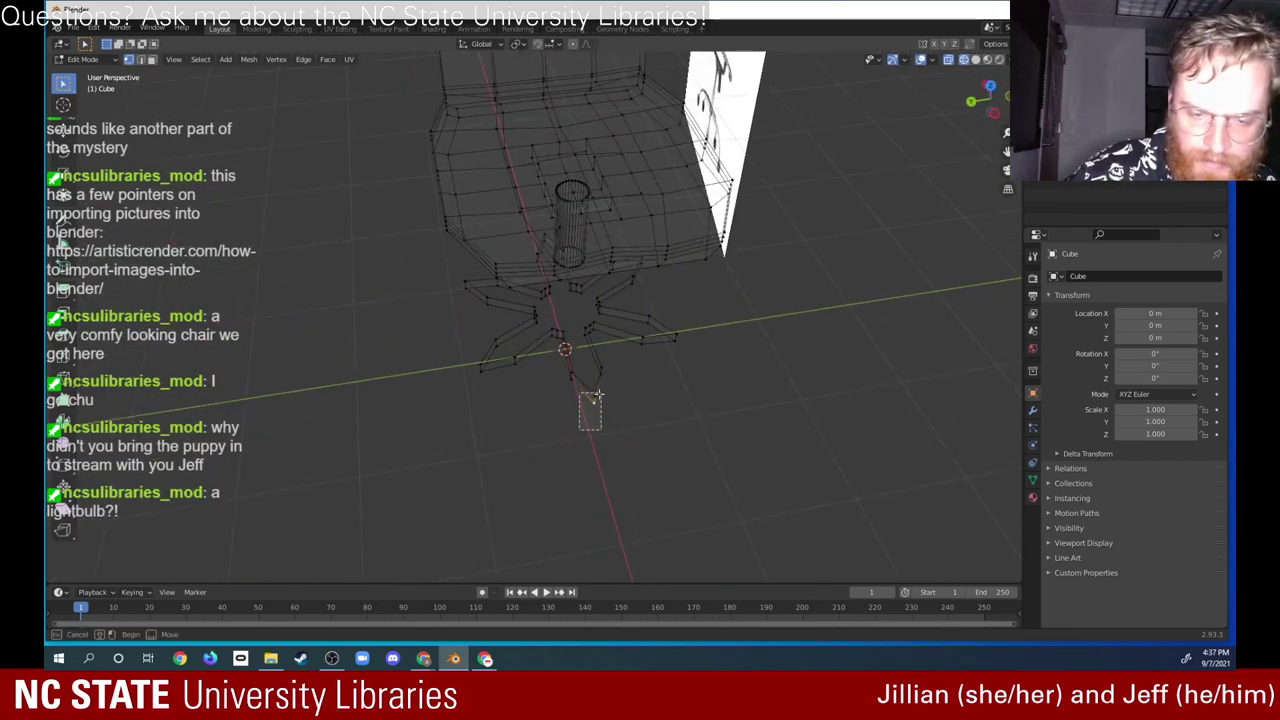
mouse_move(596, 395)
left_mouse_down()
mouse_move(574, 409)
mouse_move(587, 380)
left_mouse_up()
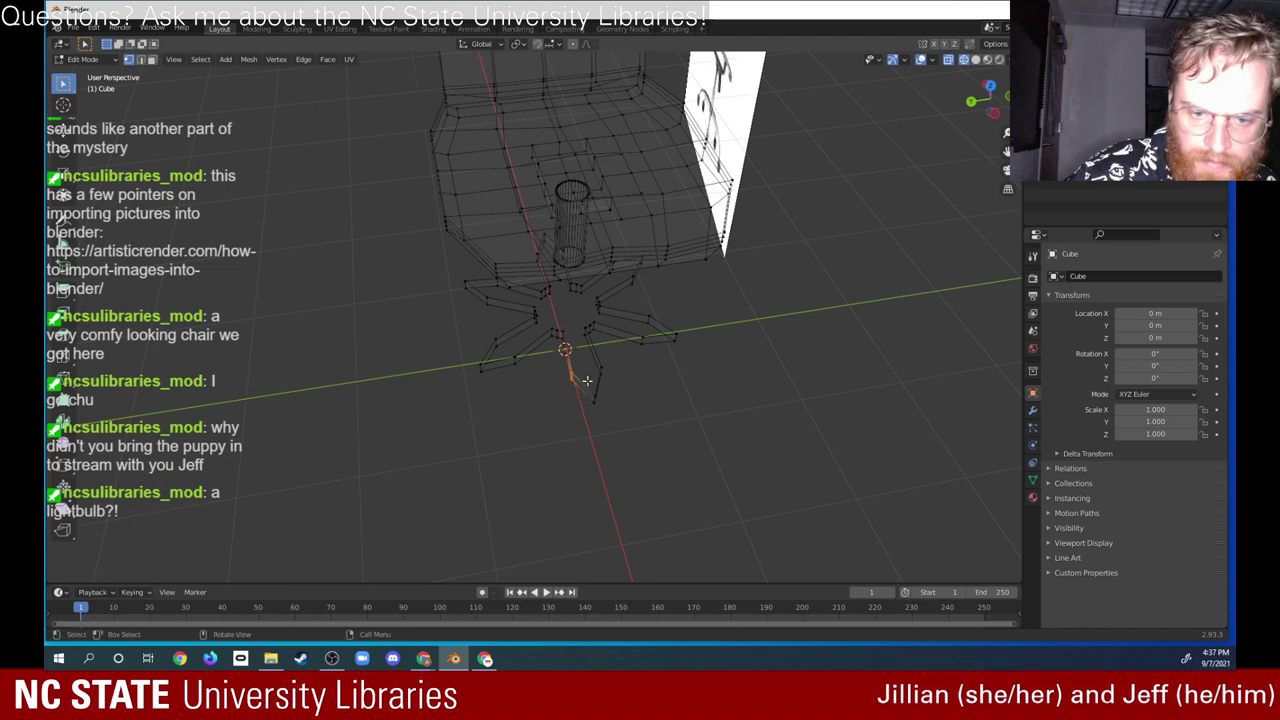
middle_click_drag(713, 340, 692, 340)
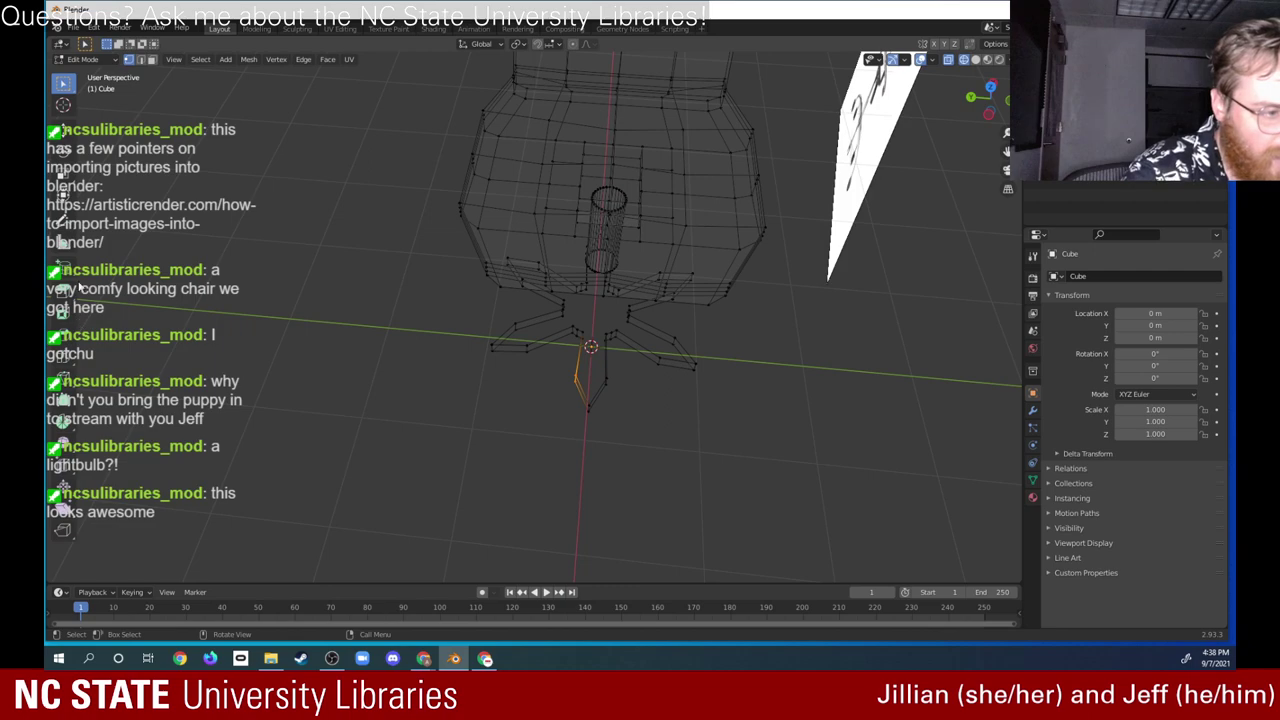
middle_click_drag(672, 418, 710, 374)
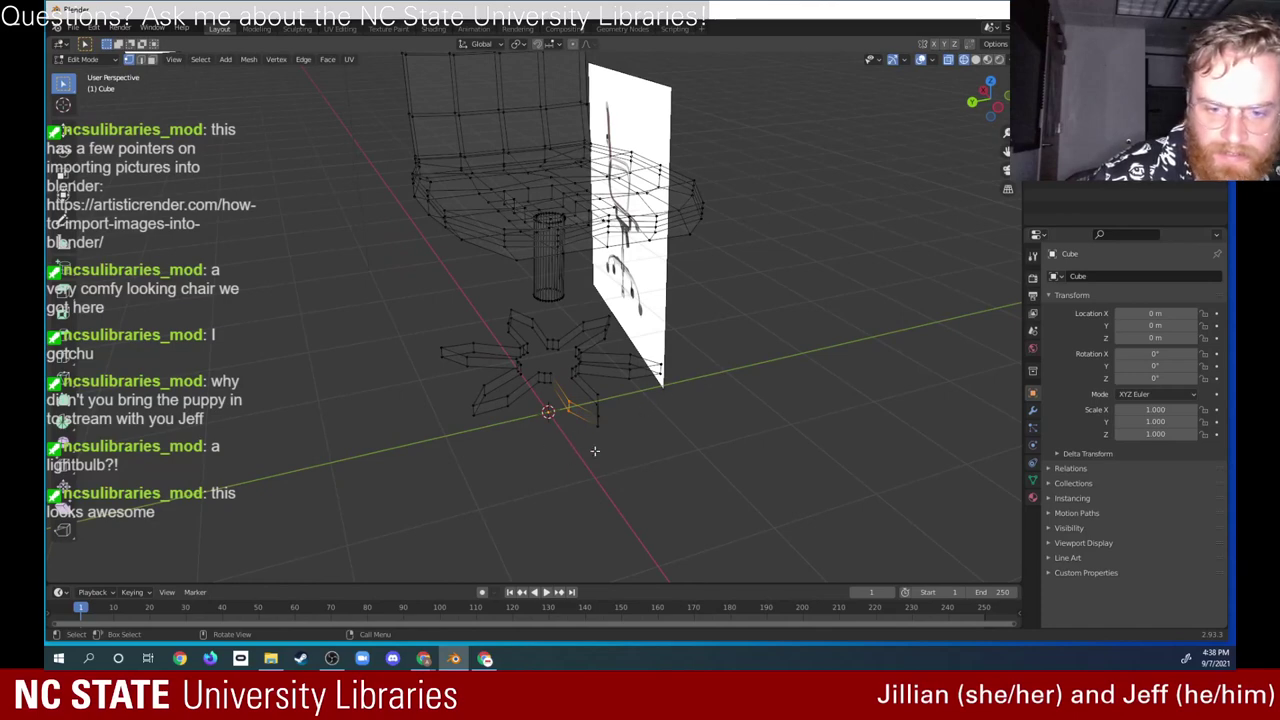
key("a")
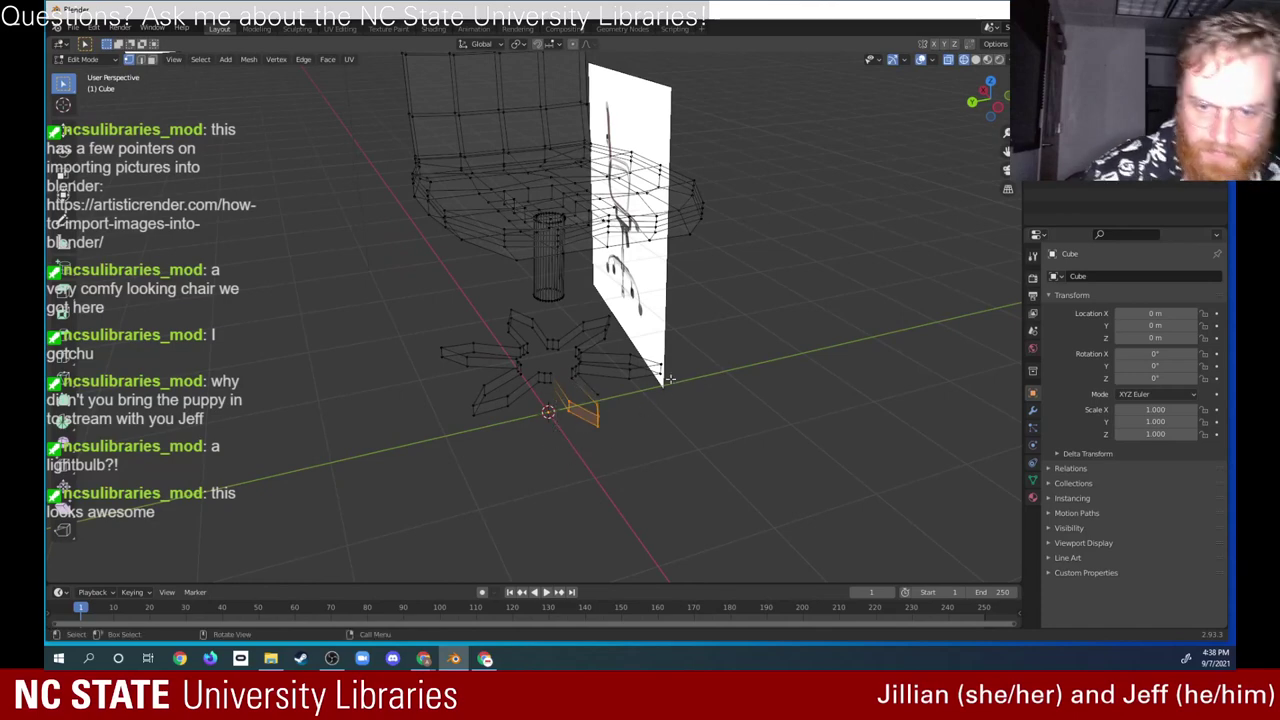
middle_click_drag(674, 397, 777, 309)
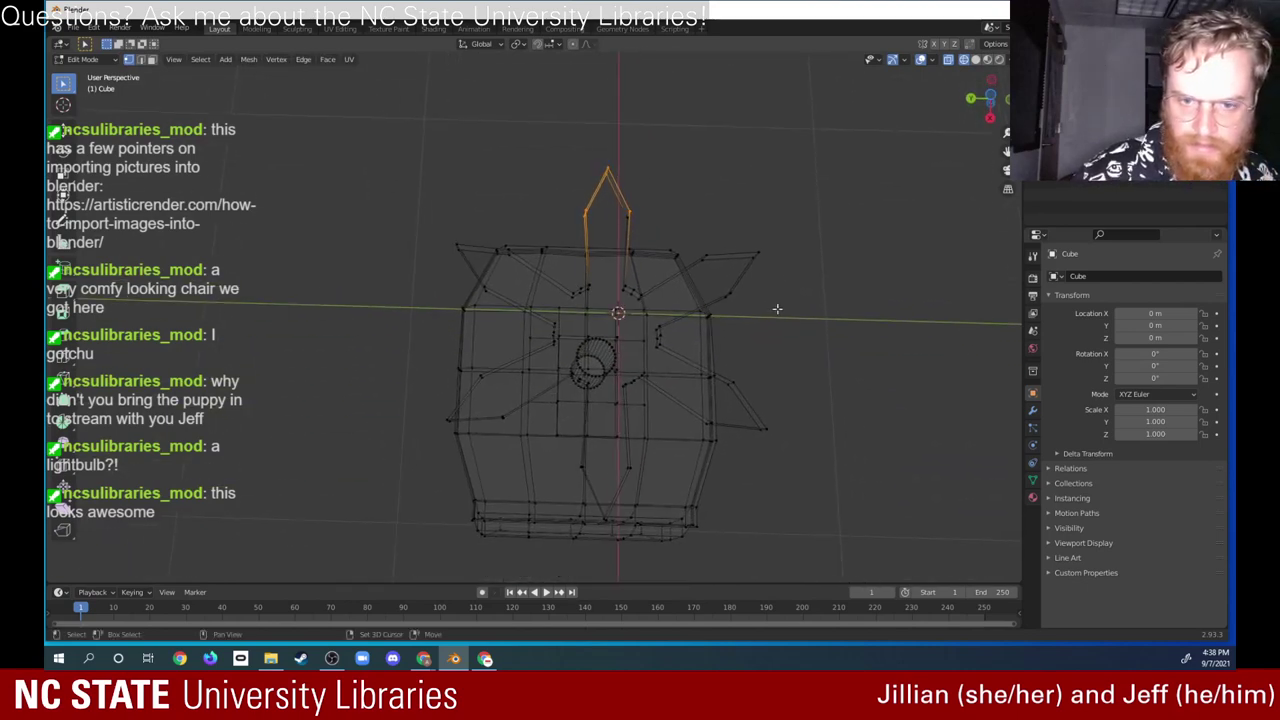
Step: Select the star base's spikes one by one: upper-right, lower-right, left arms, and lower-left leg
left_click_drag(768, 309, 724, 238)
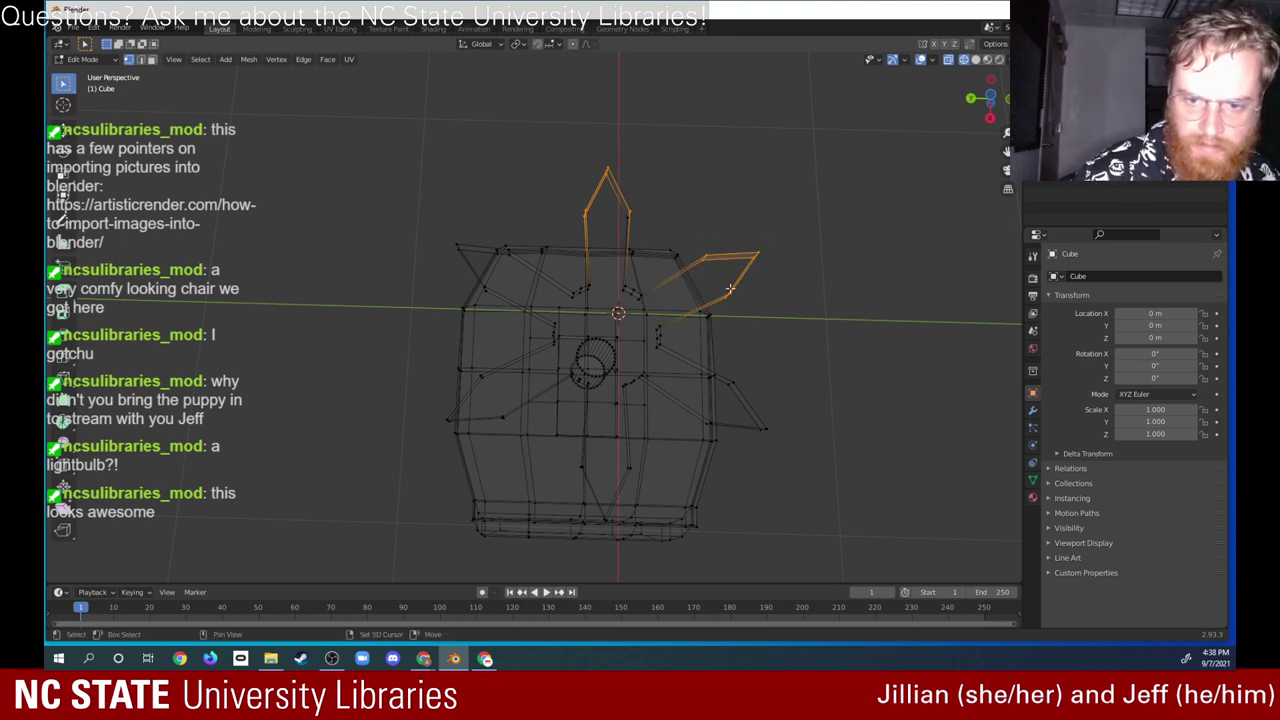
left_click_drag(777, 451, 724, 378, "shift")
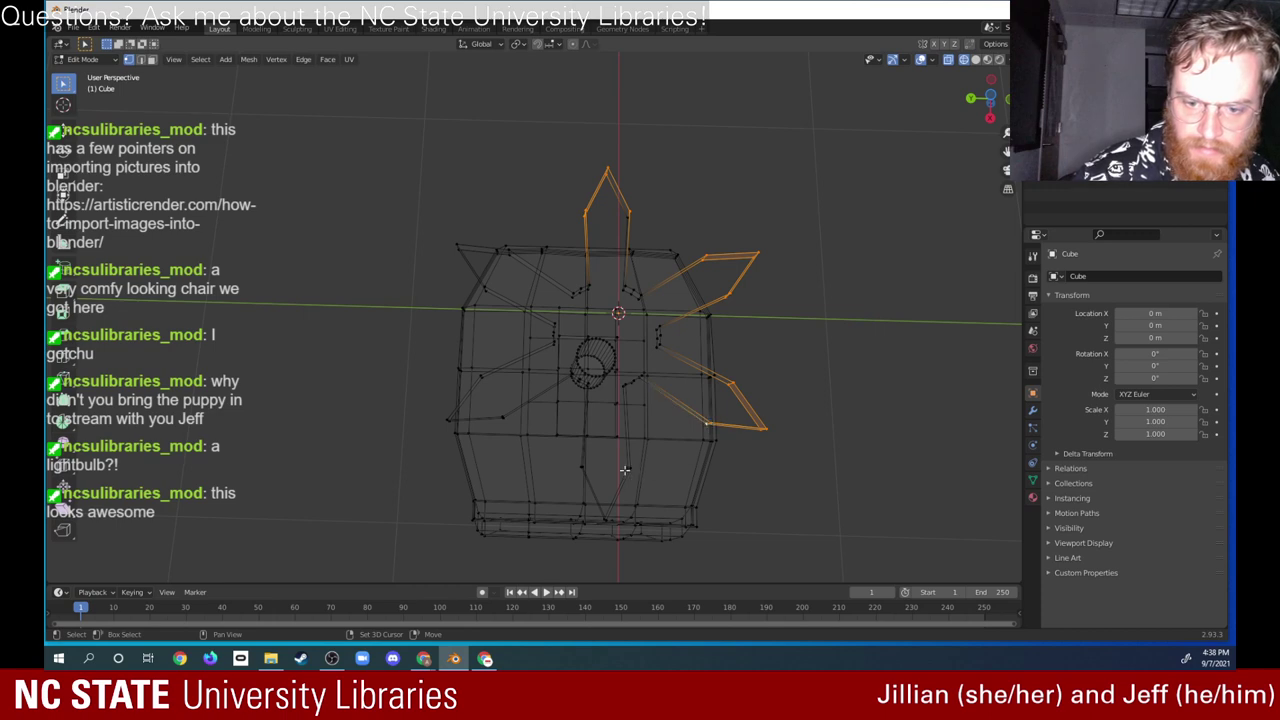
left_click(621, 510, "ctrl")
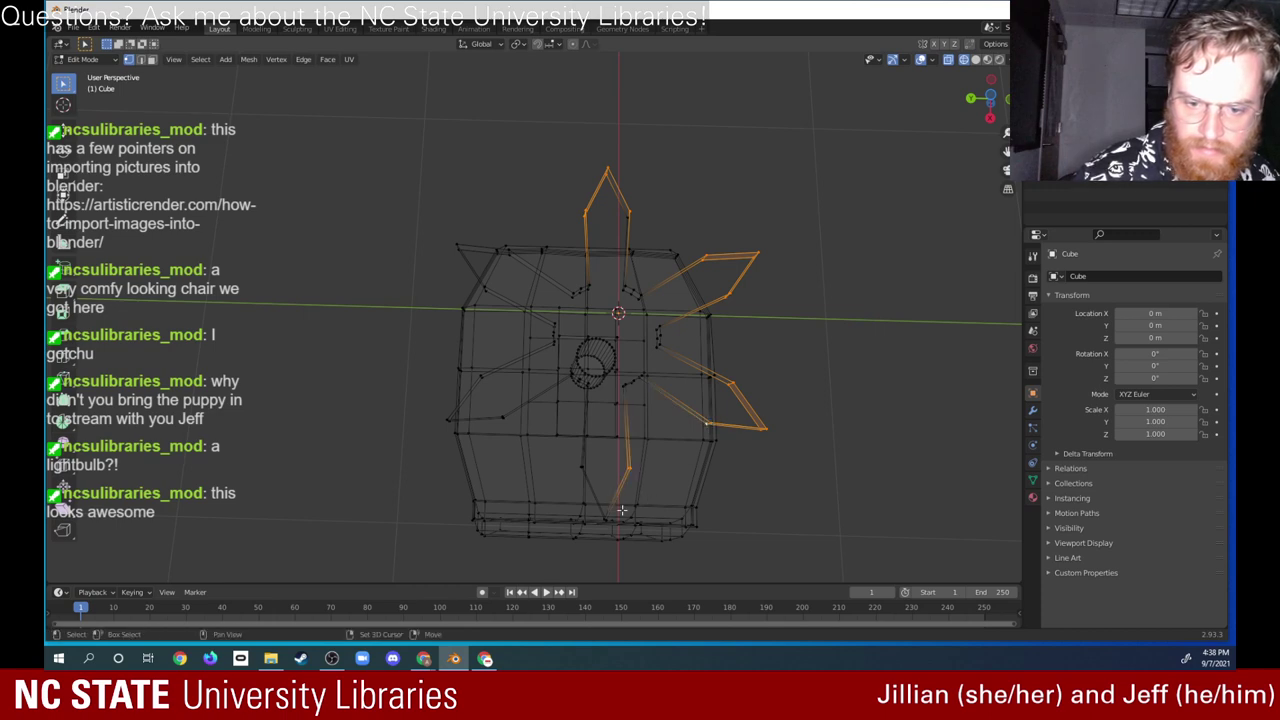
middle_click_drag(632, 461, 678, 353)
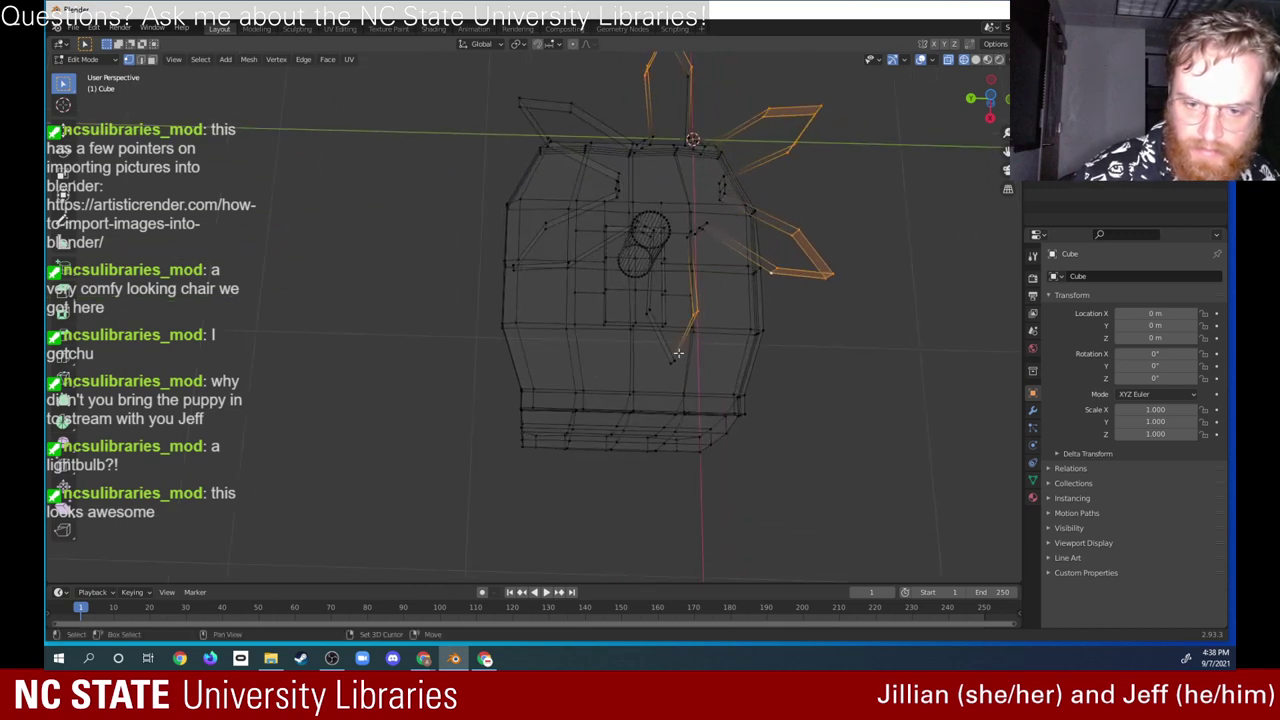
left_click(682, 366, "ctrl")
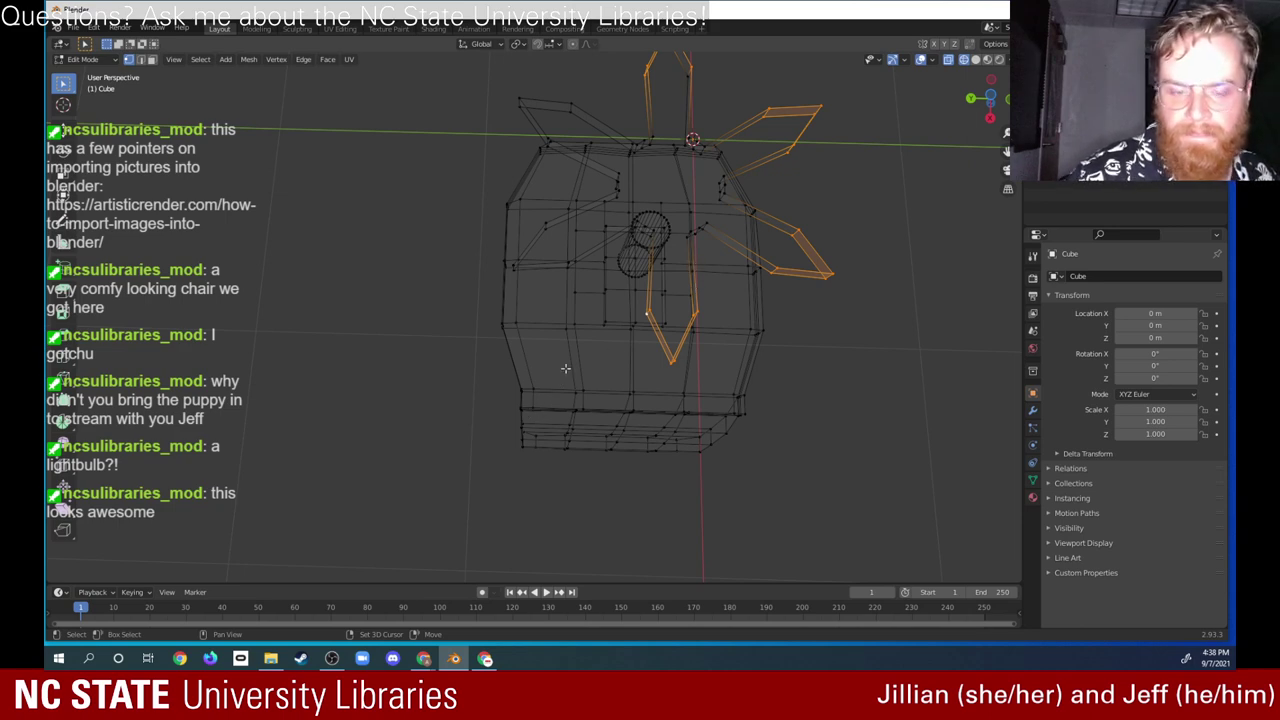
left_click(552, 241, "shift")
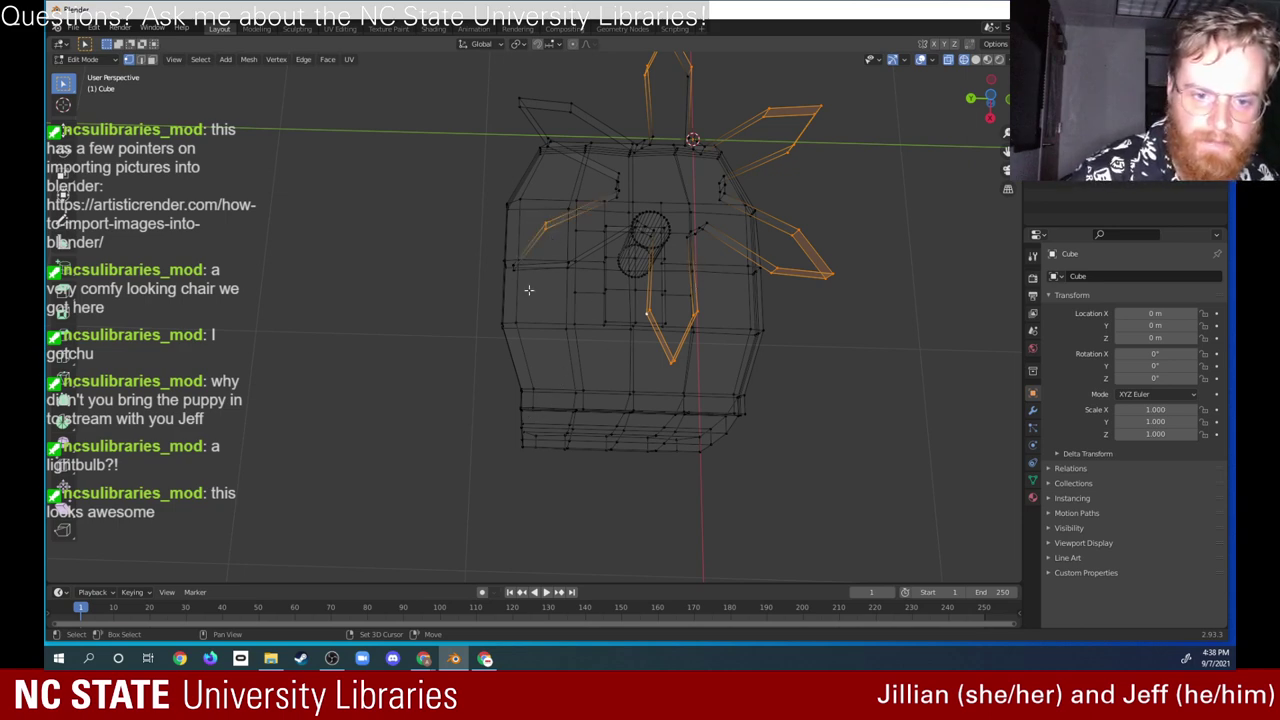
middle_click_drag(529, 290, 536, 453)
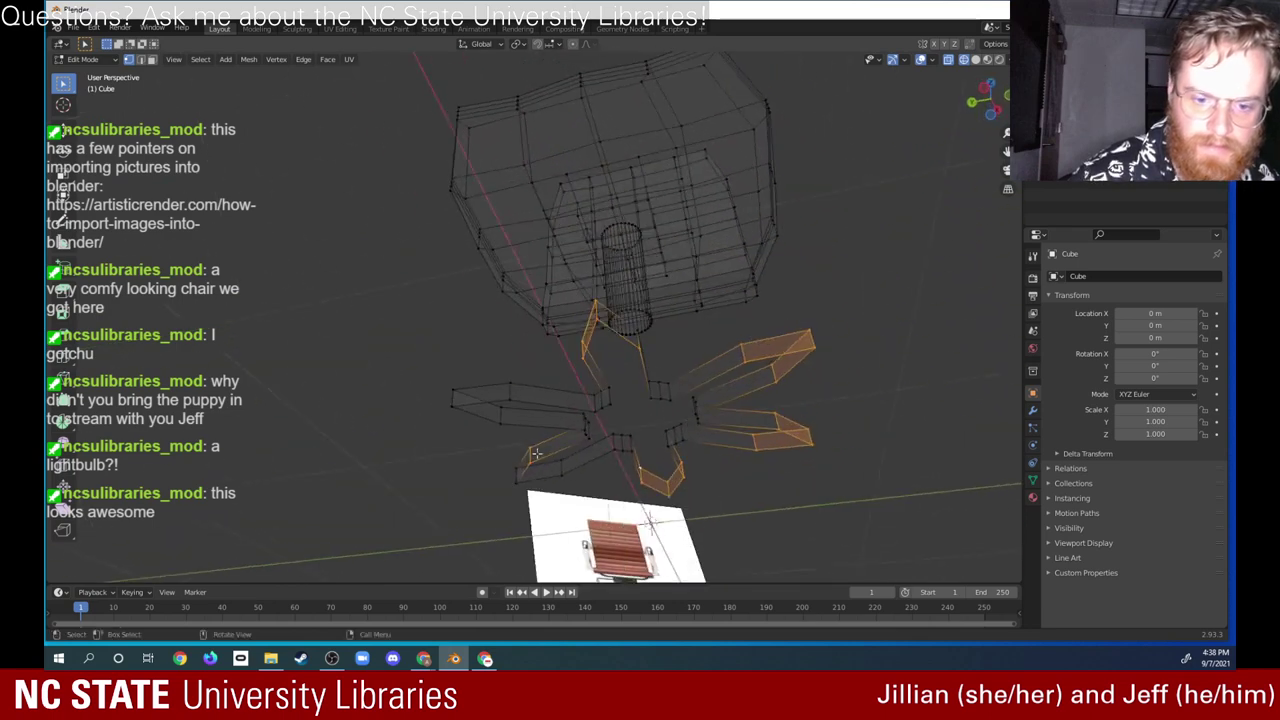
left_click(496, 461, "shift")
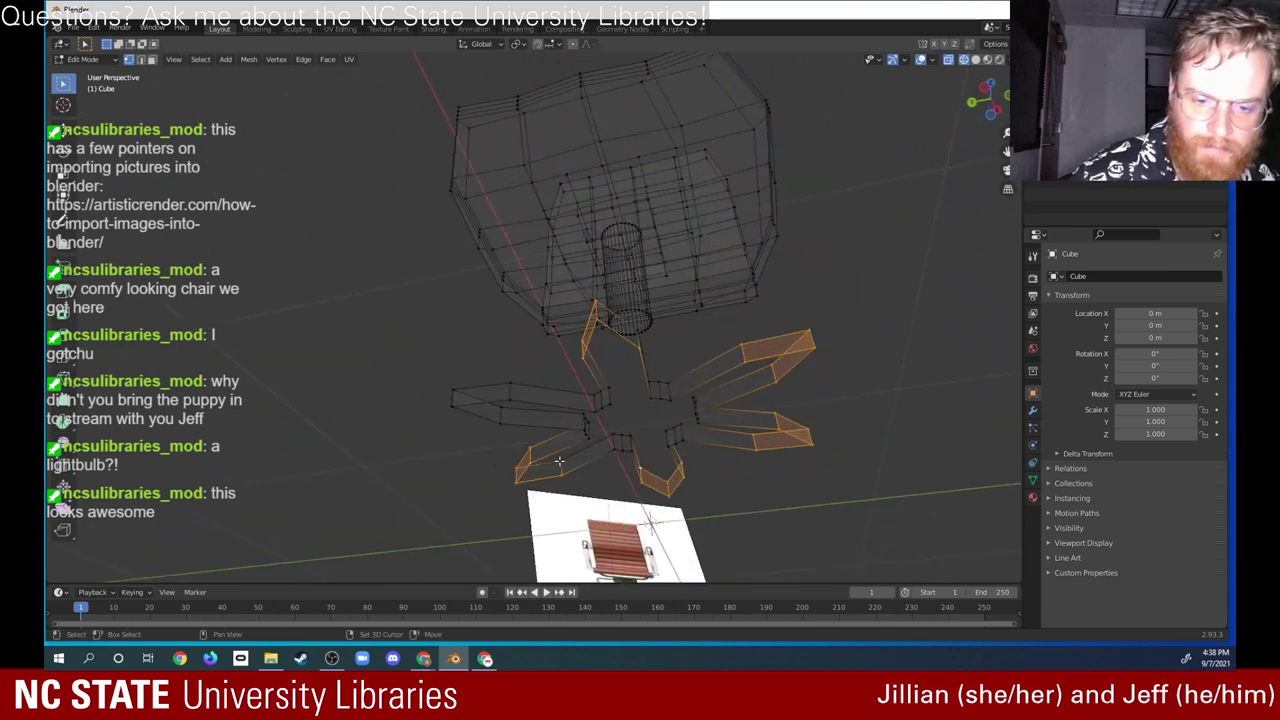
middle_click_drag(596, 406, 605, 537)
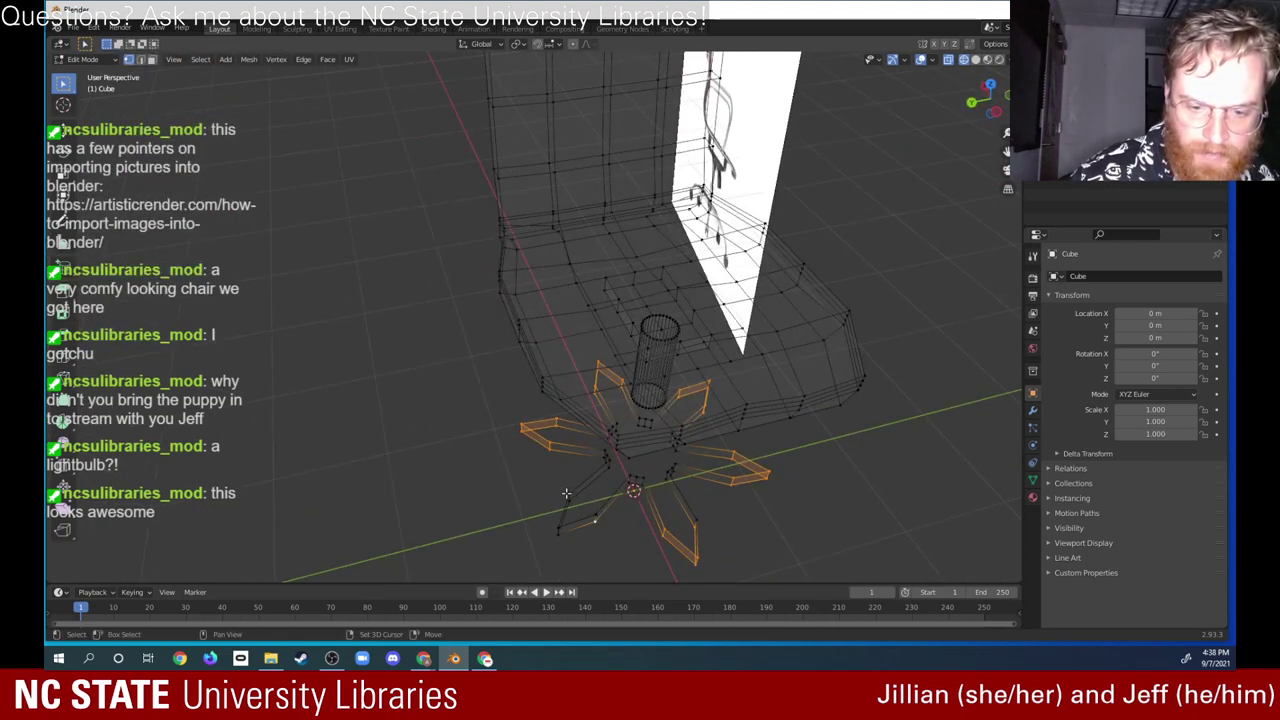
left_click_drag(532, 494, 605, 537, "shift")
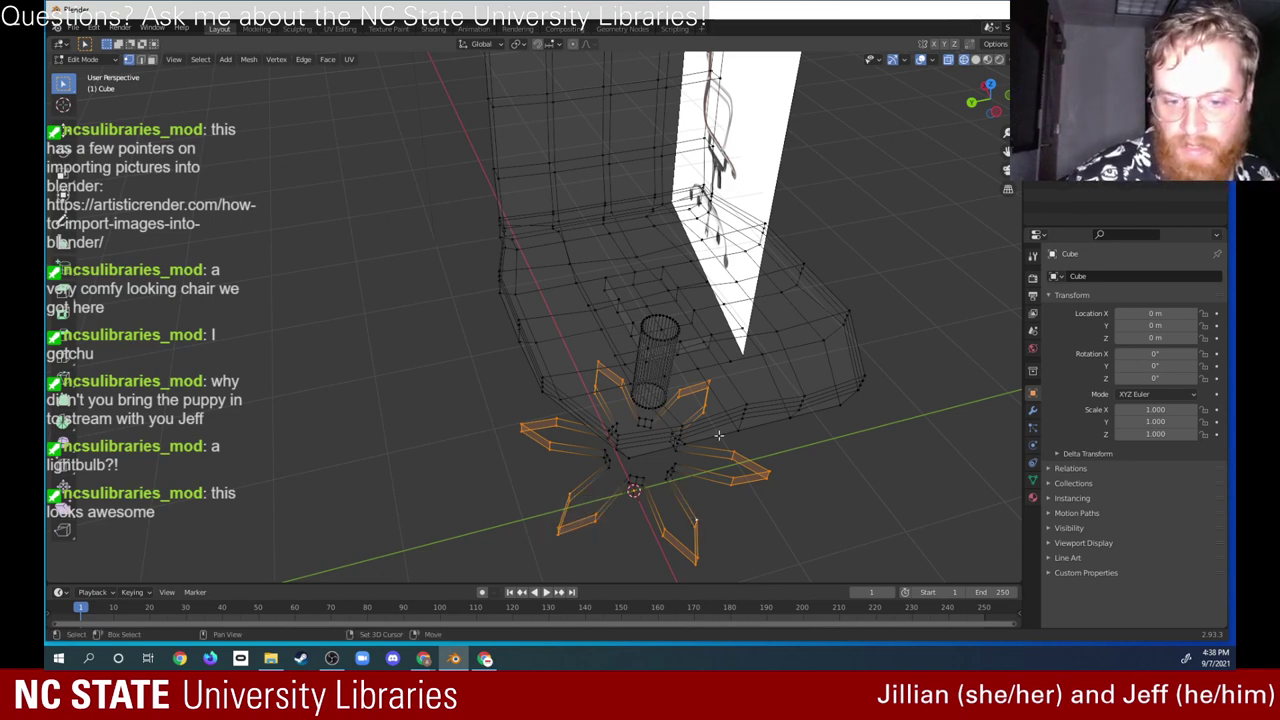
middle_click_drag(718, 436, 804, 455)
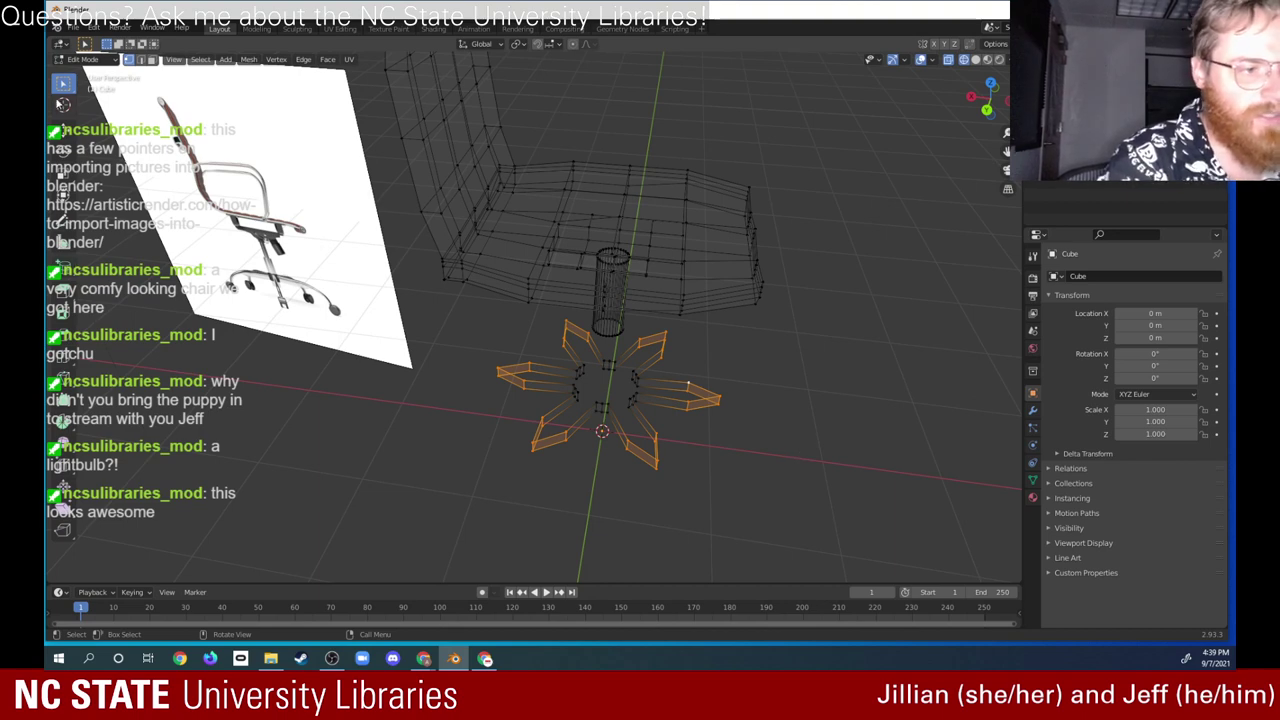
Step: Lower the selected star base outline 0.37193 m along Z
left_click(63, 125)
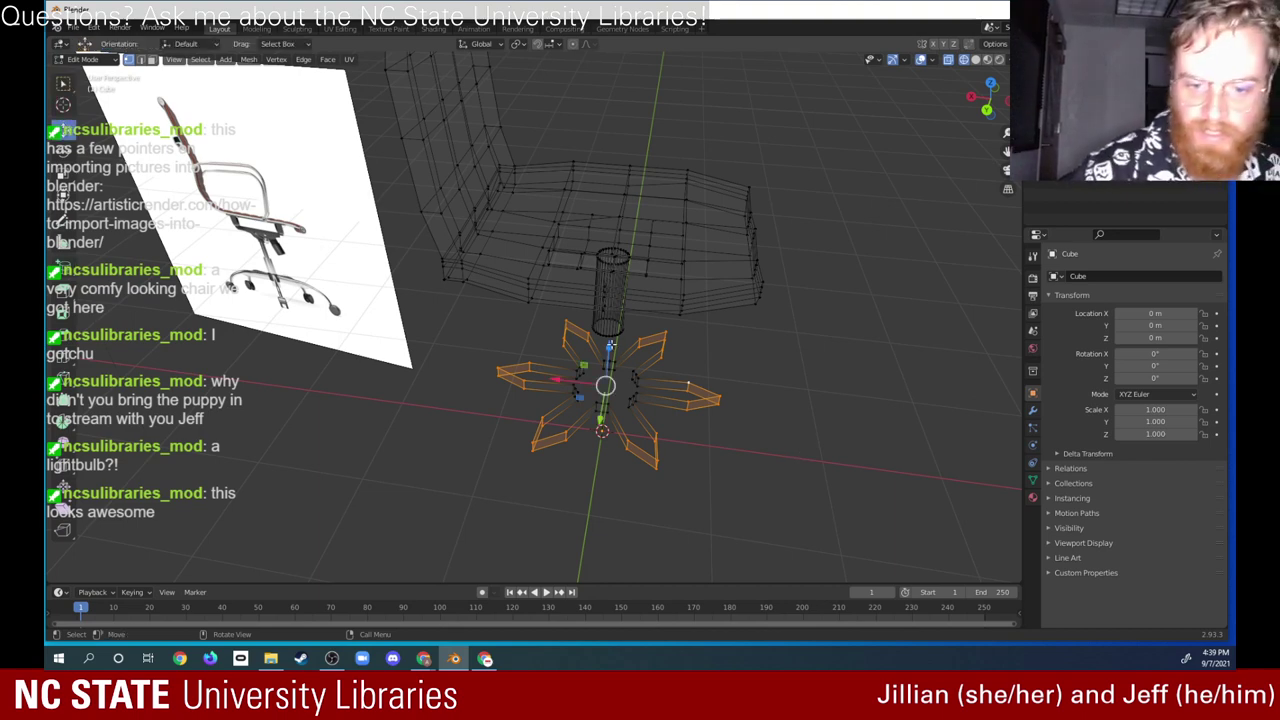
left_click_drag(610, 345, 612, 388)
middle_click_drag(600, 388, 633, 419)
middle_click_drag(600, 420, 662, 417)
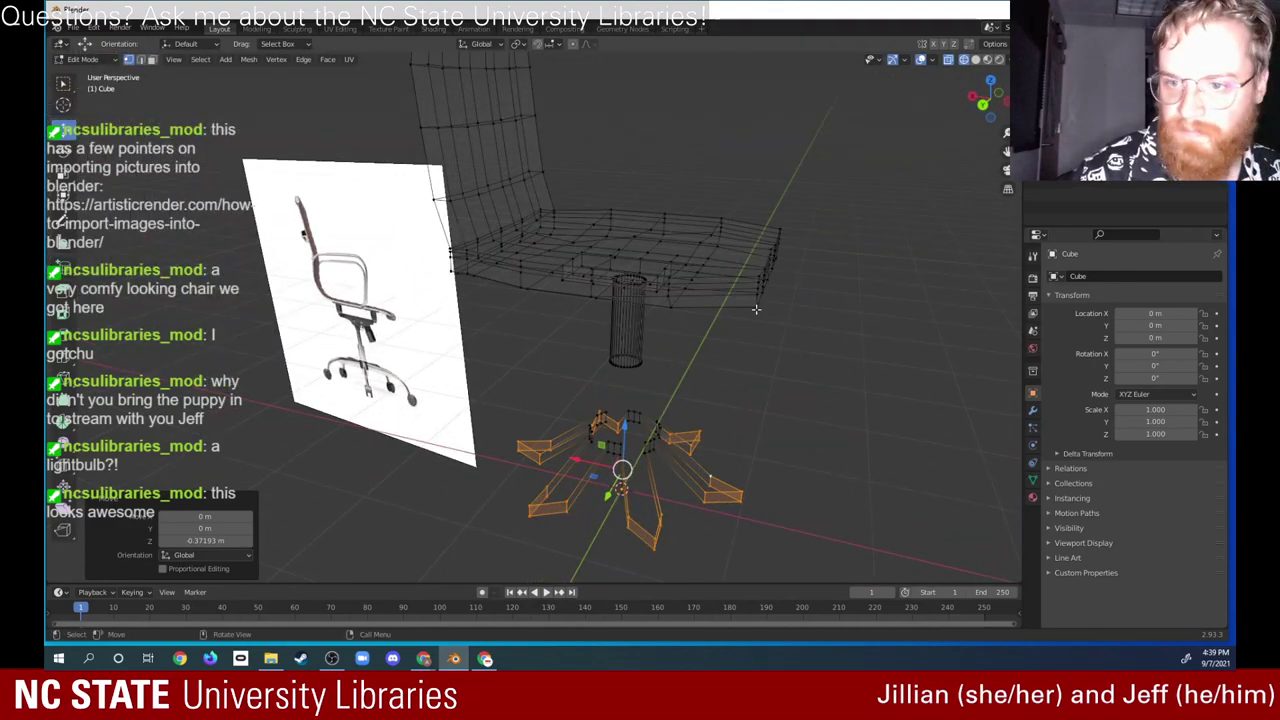
Step: Switch to Solid shading, deselect the base, and orbit to a front view of the chair
left_click(976, 59)
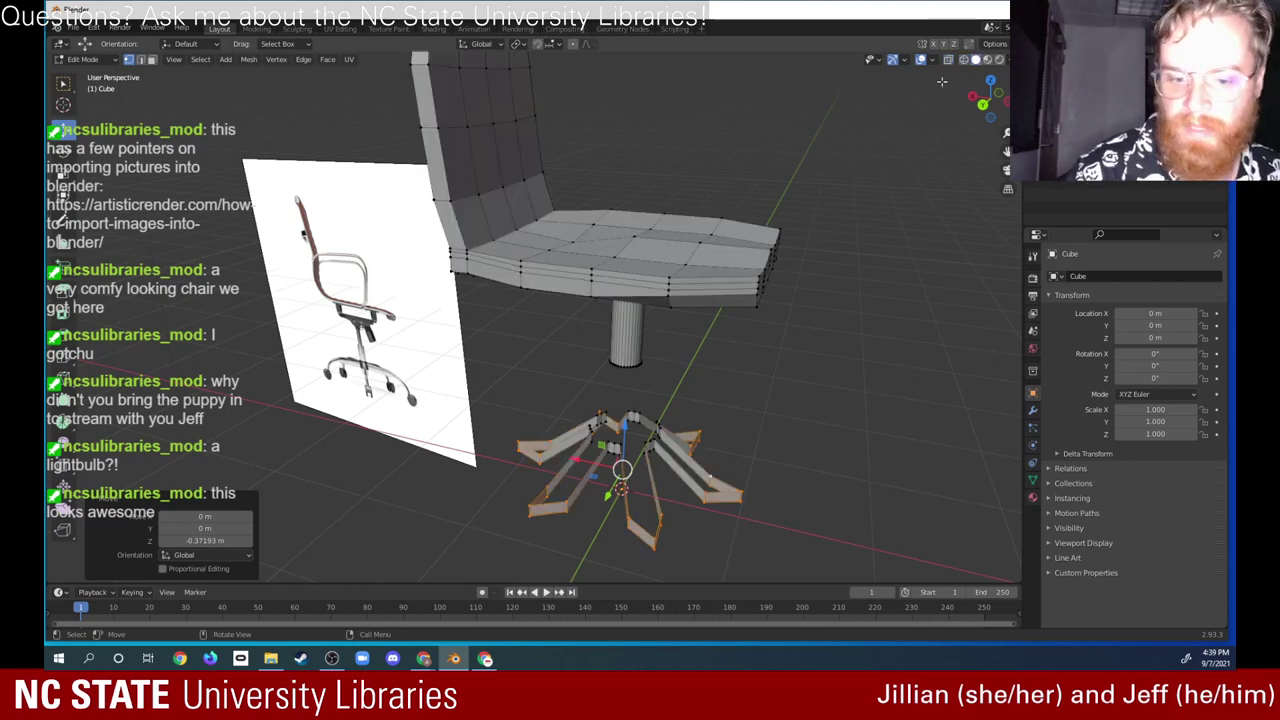
middle_click_drag(720, 324, 655, 399)
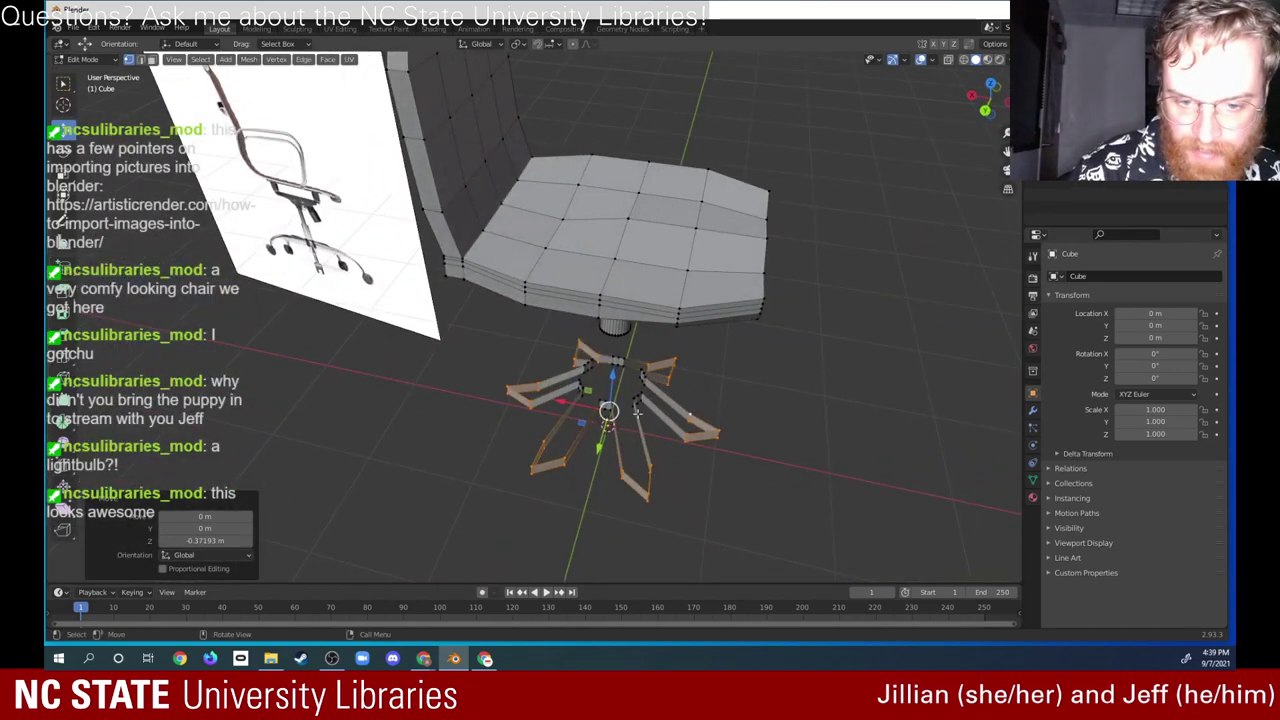
middle_click_drag(737, 350, 775, 385)
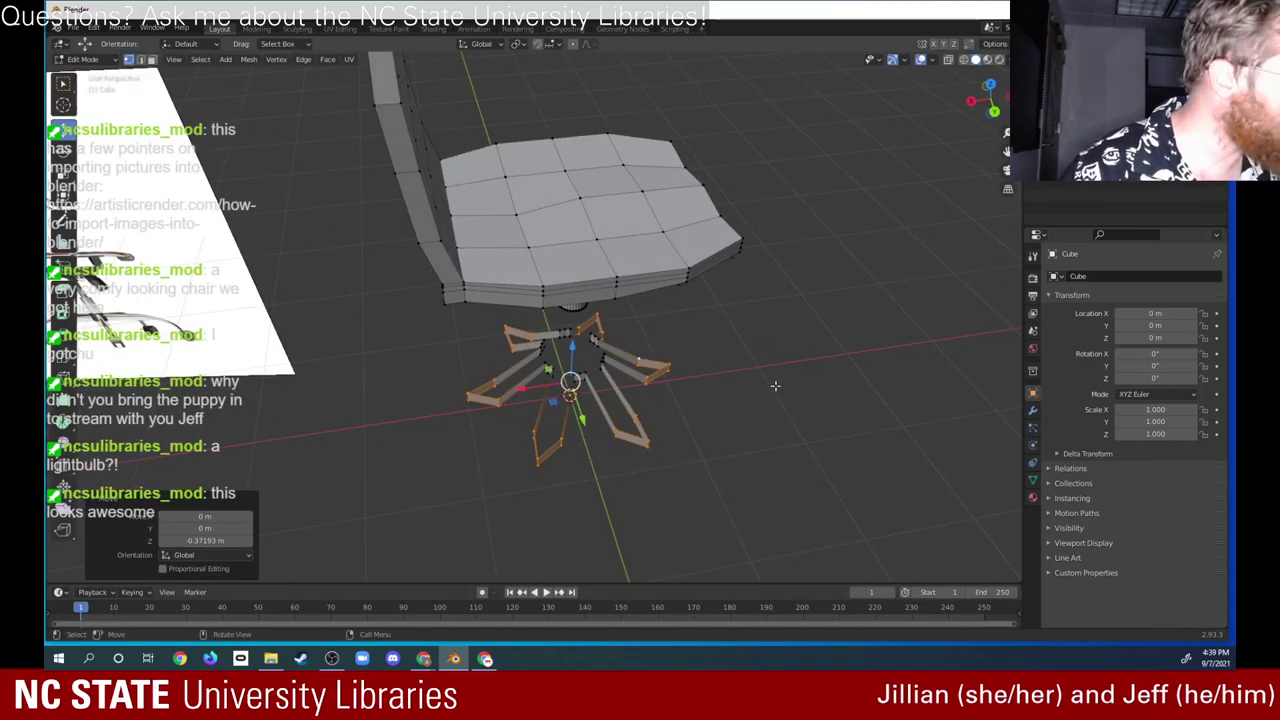
left_click(582, 459)
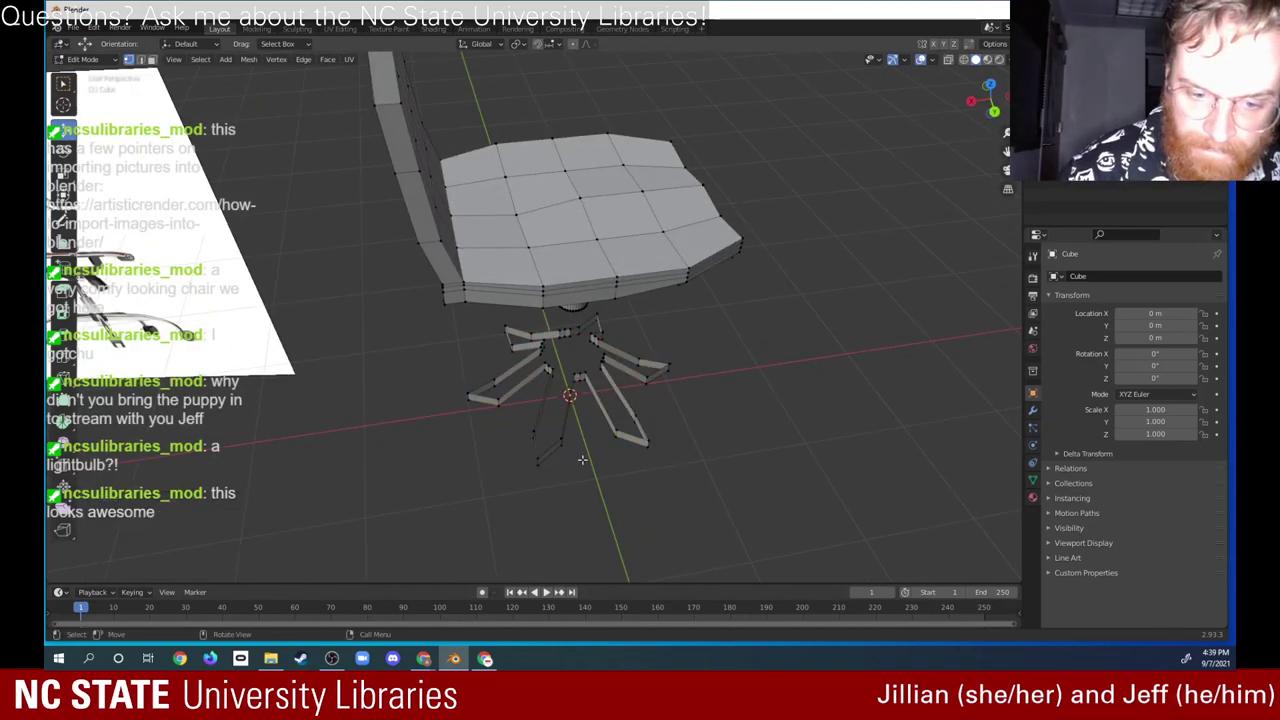
middle_click_drag(549, 428, 651, 400)
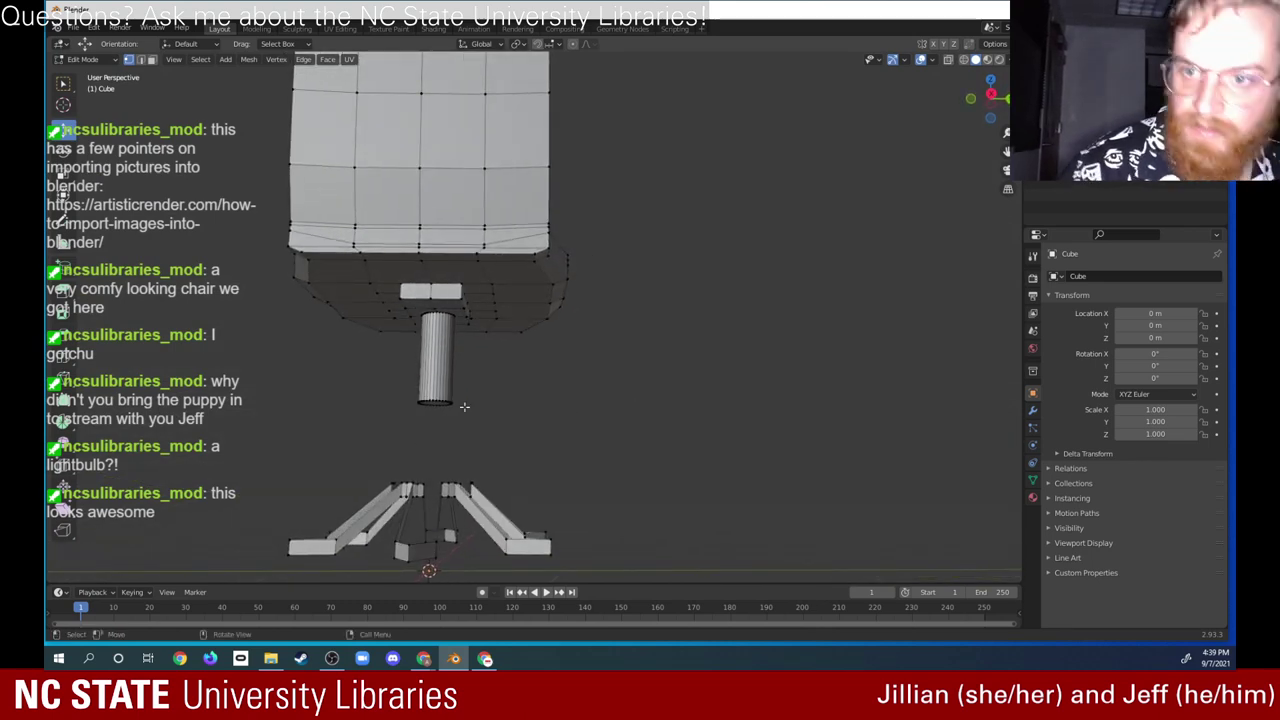
Step: In Wireframe shading, box-select the vertices of every base leg, including the front and lower-left legs
left_click(963, 60)
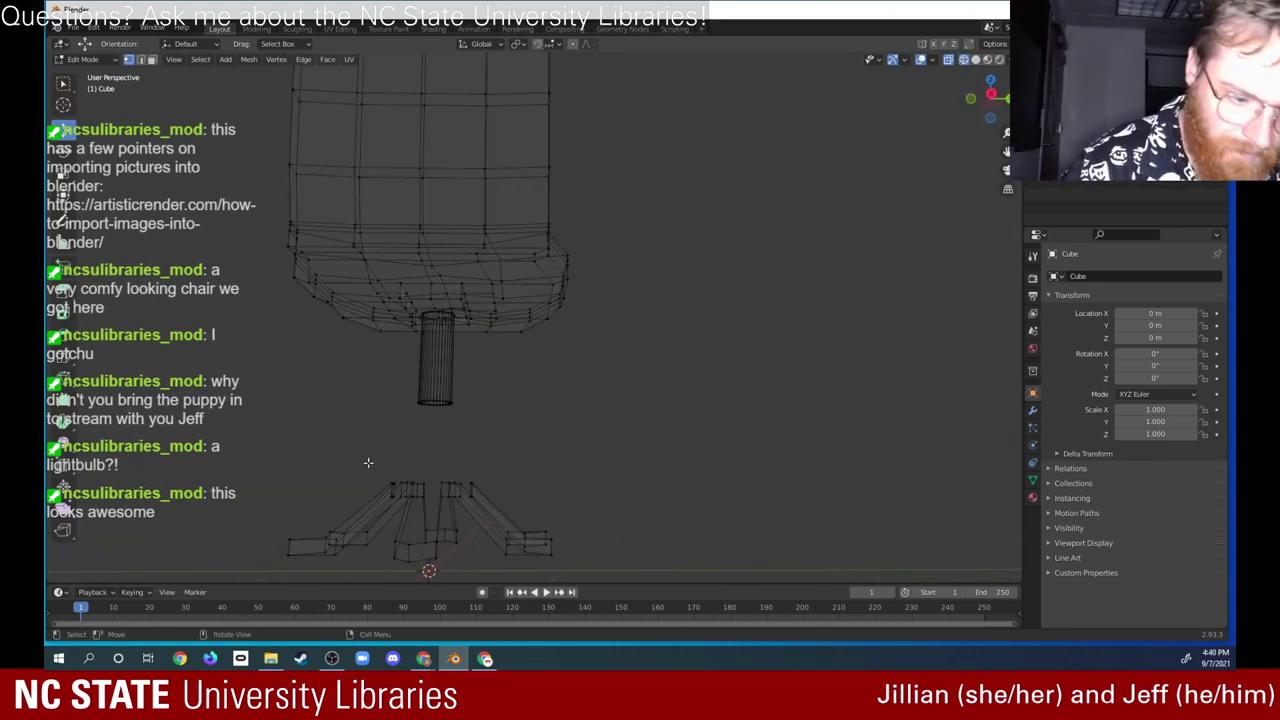
left_click_drag(368, 462, 492, 492)
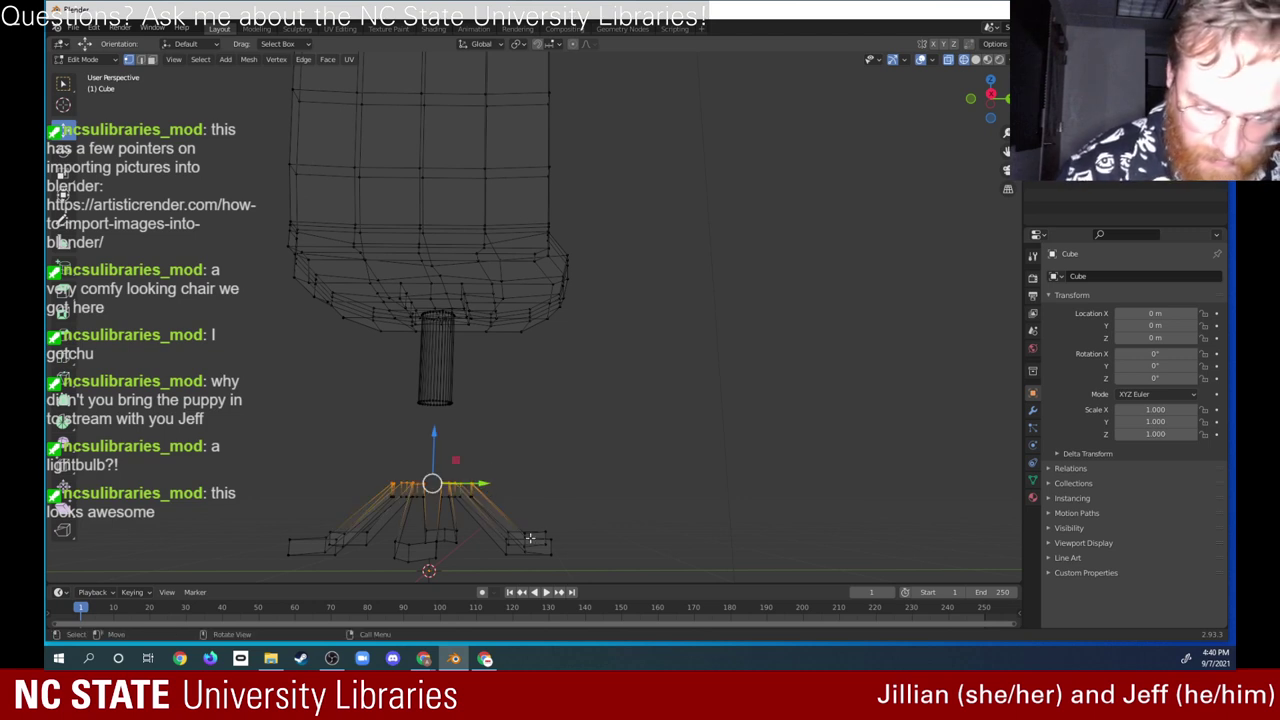
middle_click_drag(564, 432, 533, 455)
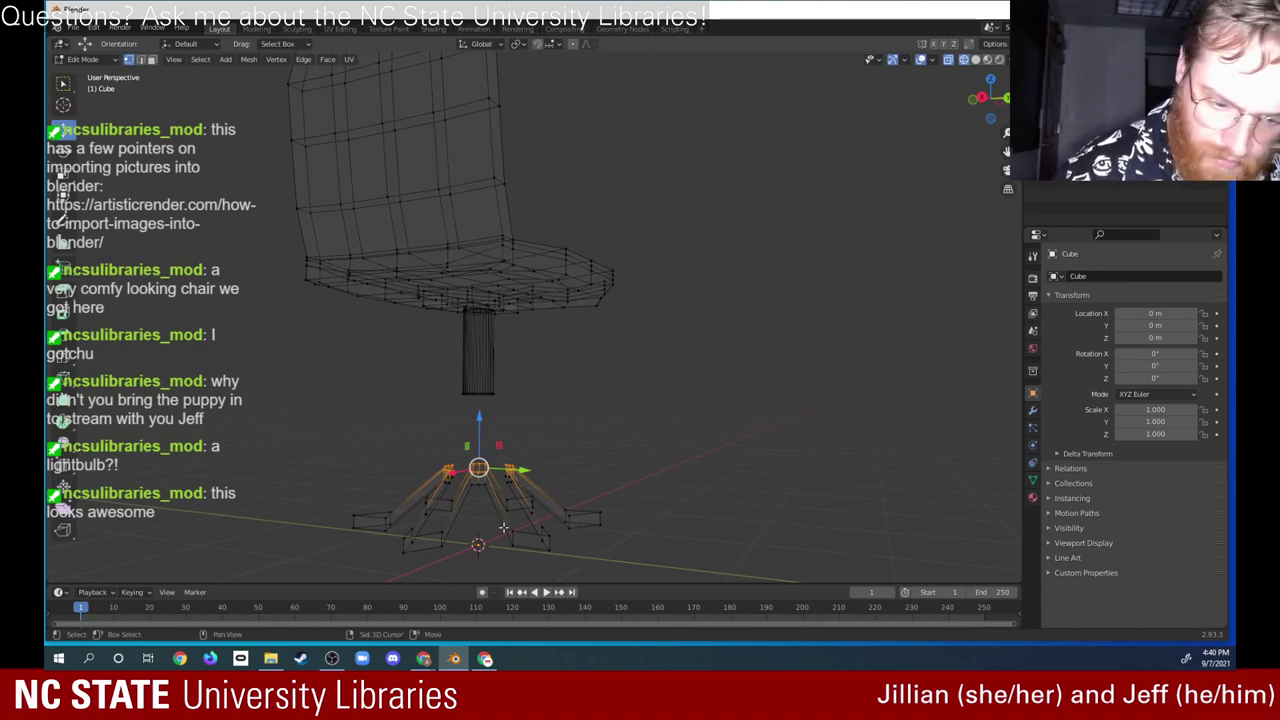
key("b")
left_click_drag(559, 537, 602, 514)
key("b")
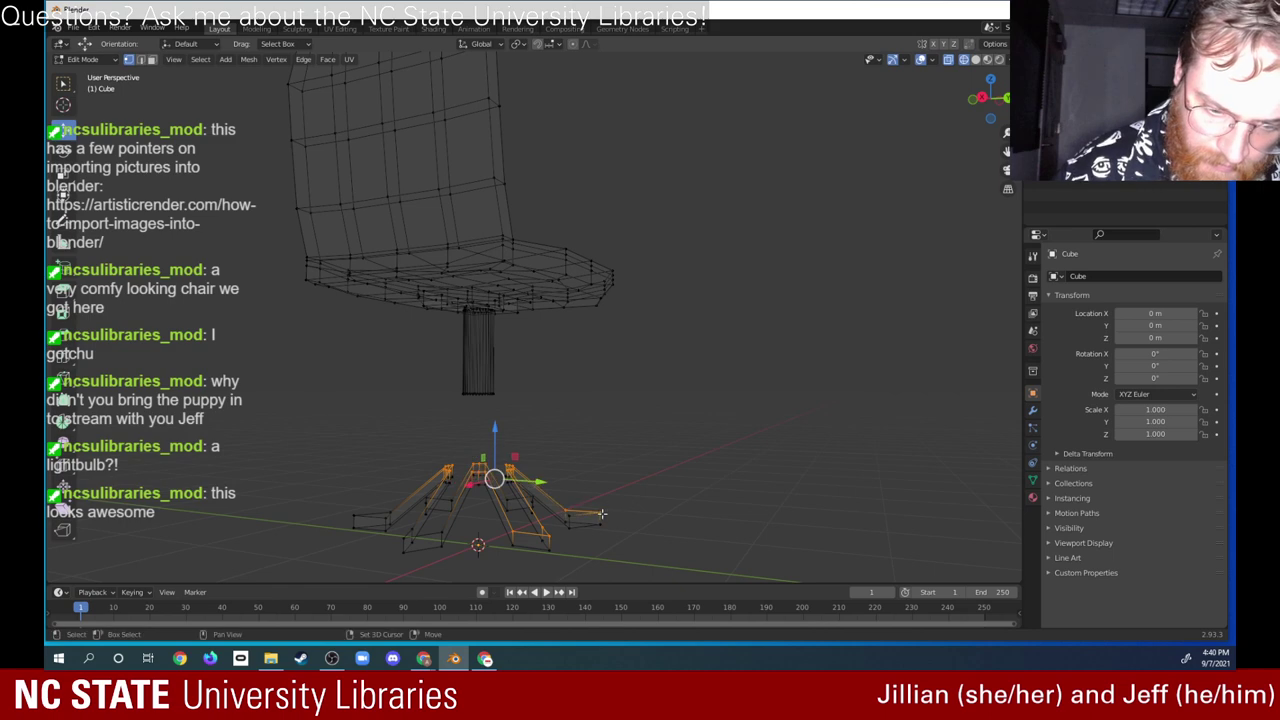
middle_click_drag(540, 548, 446, 531)
left_click_drag(389, 540, 445, 540, "shift")
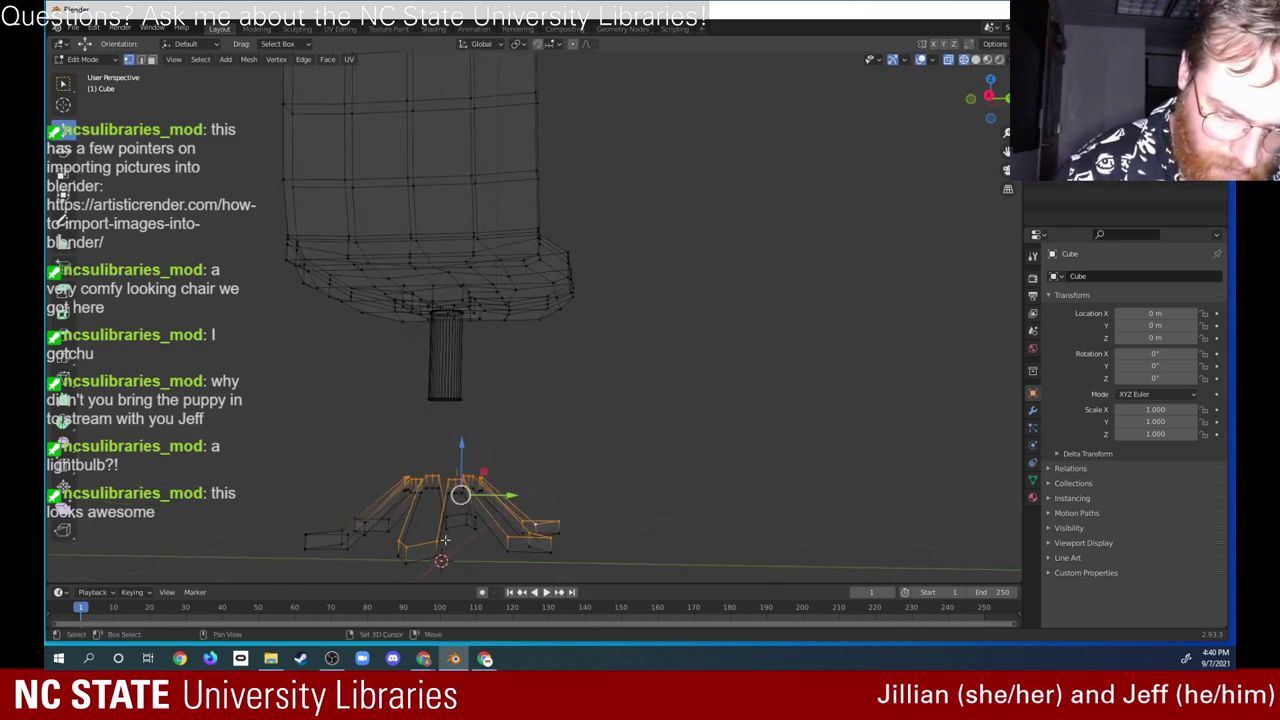
middle_click_drag(401, 551, 505, 535)
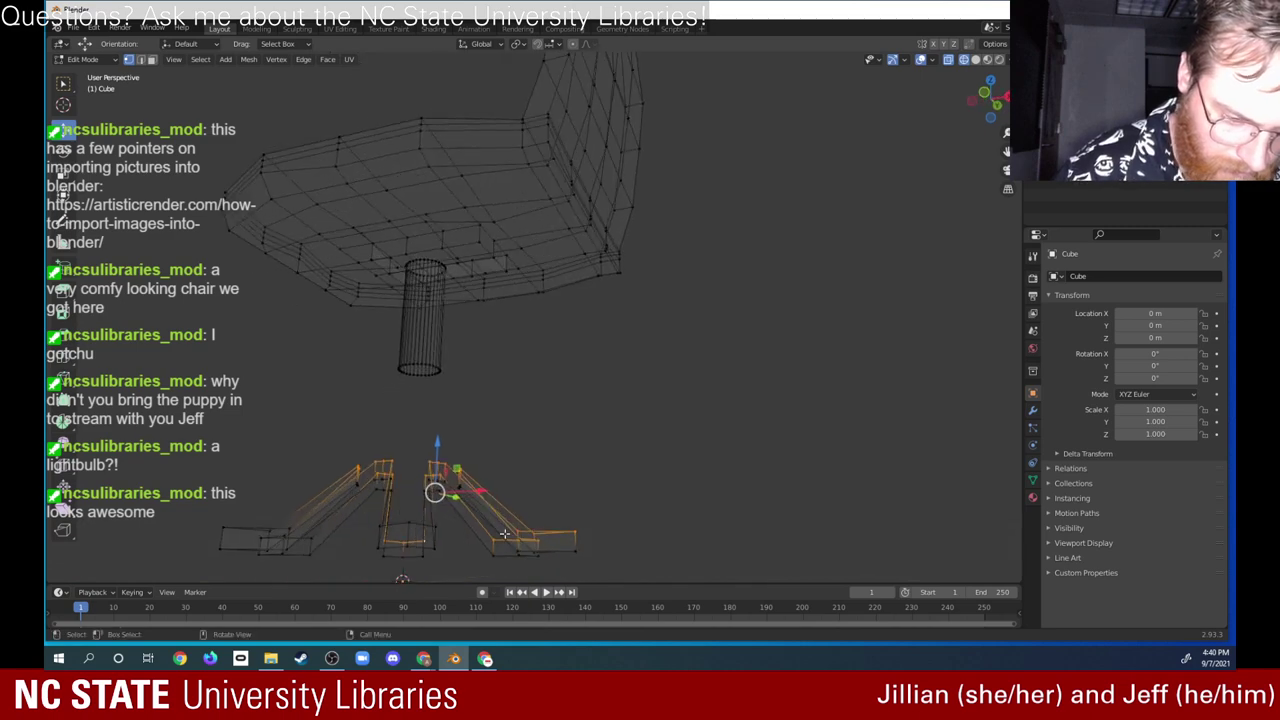
left_click_drag(374, 520, 447, 529)
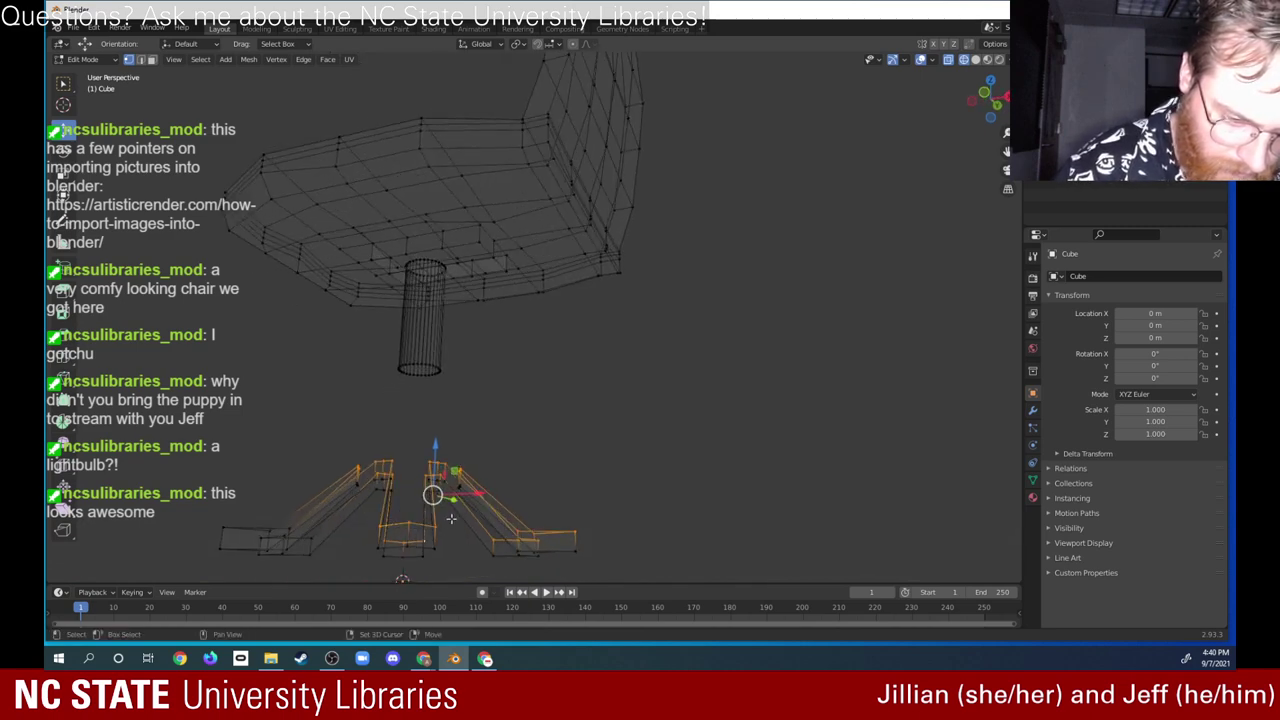
middle_click_drag(447, 529, 448, 556)
left_click_drag(234, 518, 328, 535, "shift")
middle_click_drag(601, 421, 443, 517)
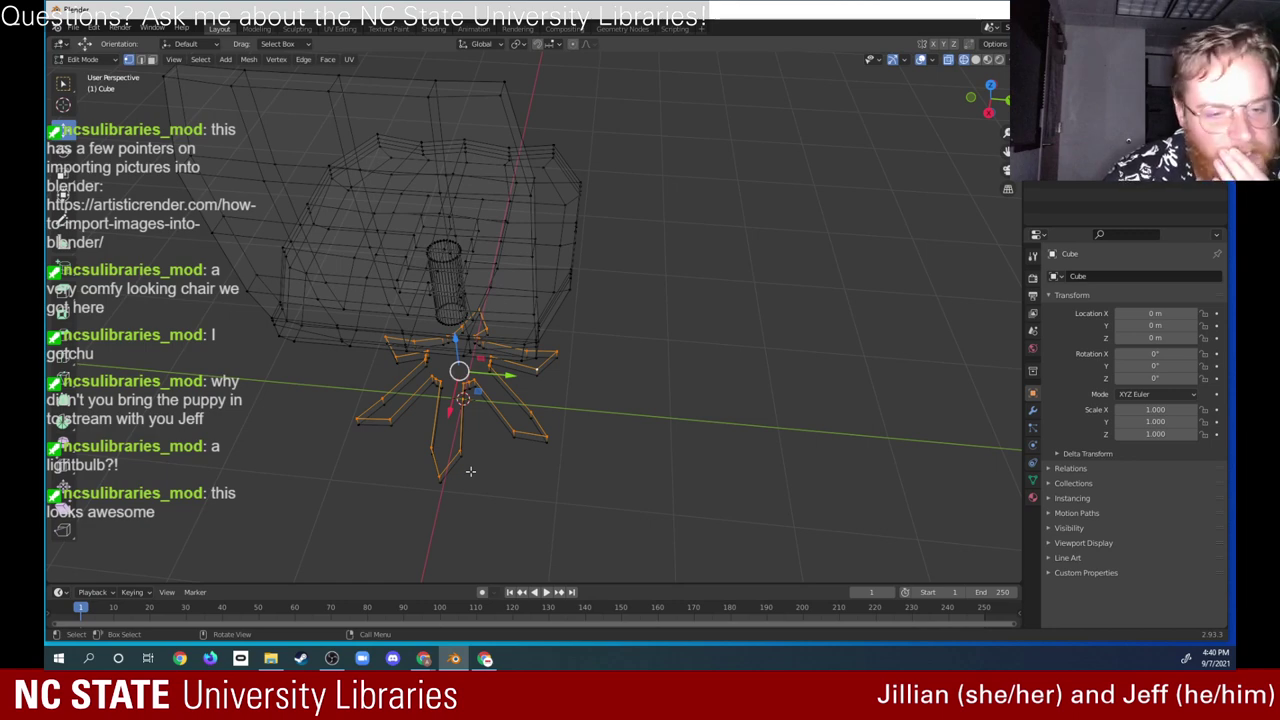
Step: Fill the star outline with New Edge/Face from Vertices, undoing a trial extrusion
right_click(535, 421)
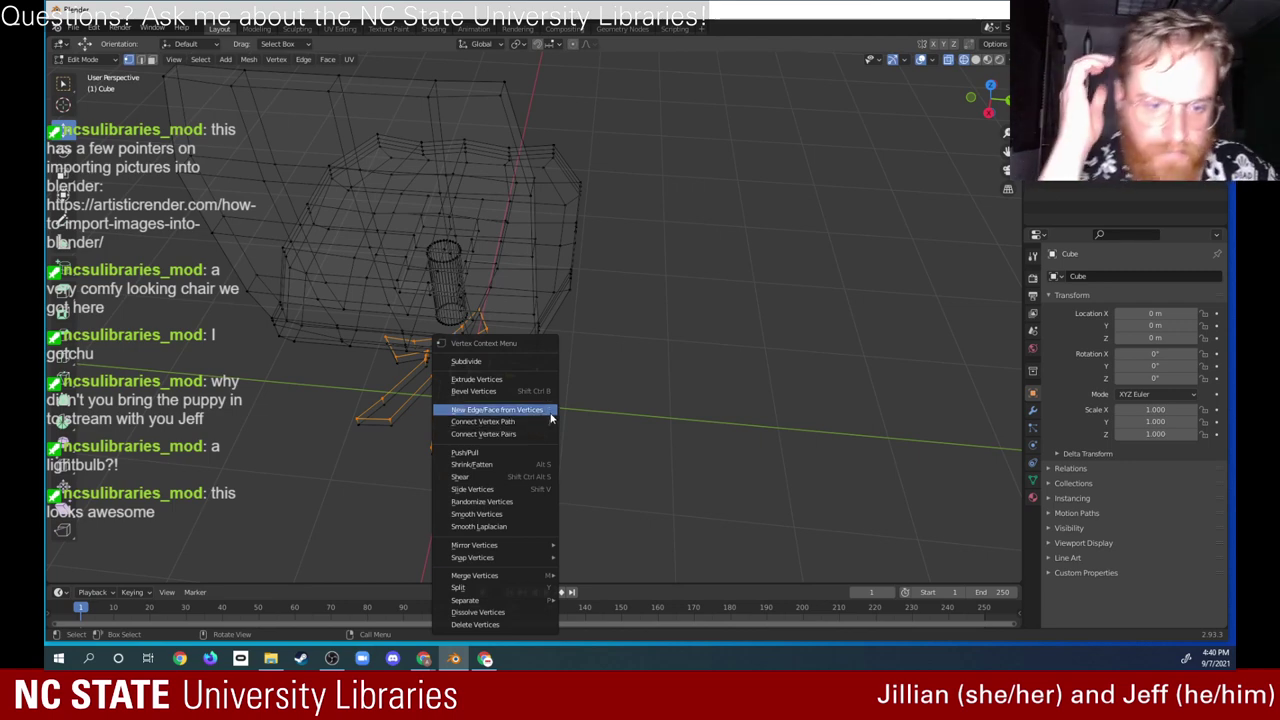
left_click(538, 411)
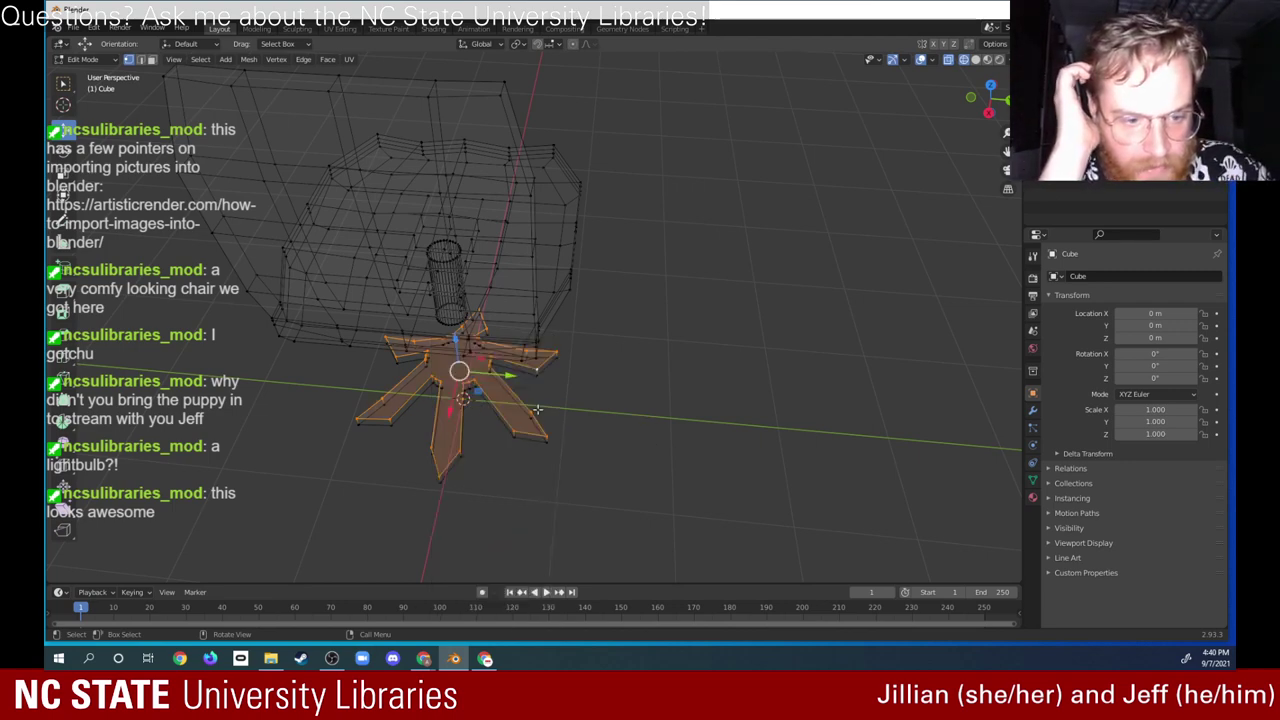
left_click(975, 60)
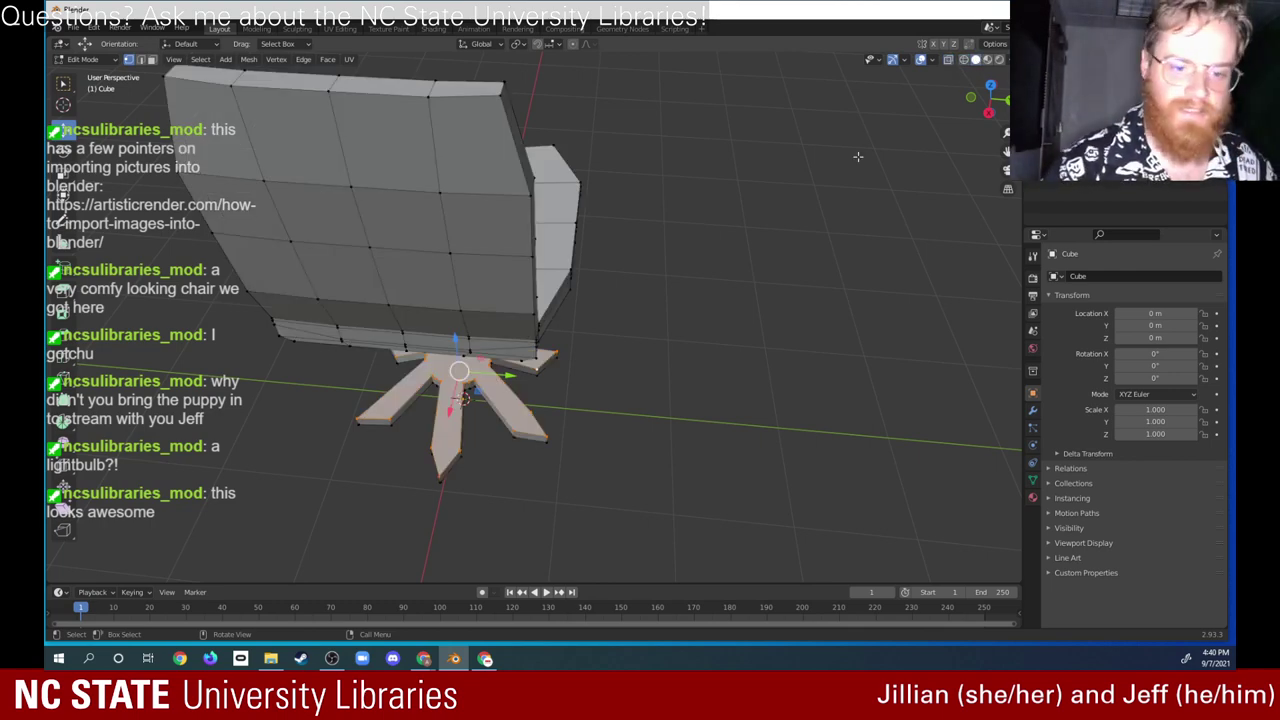
middle_click_drag(858, 156, 655, 416)
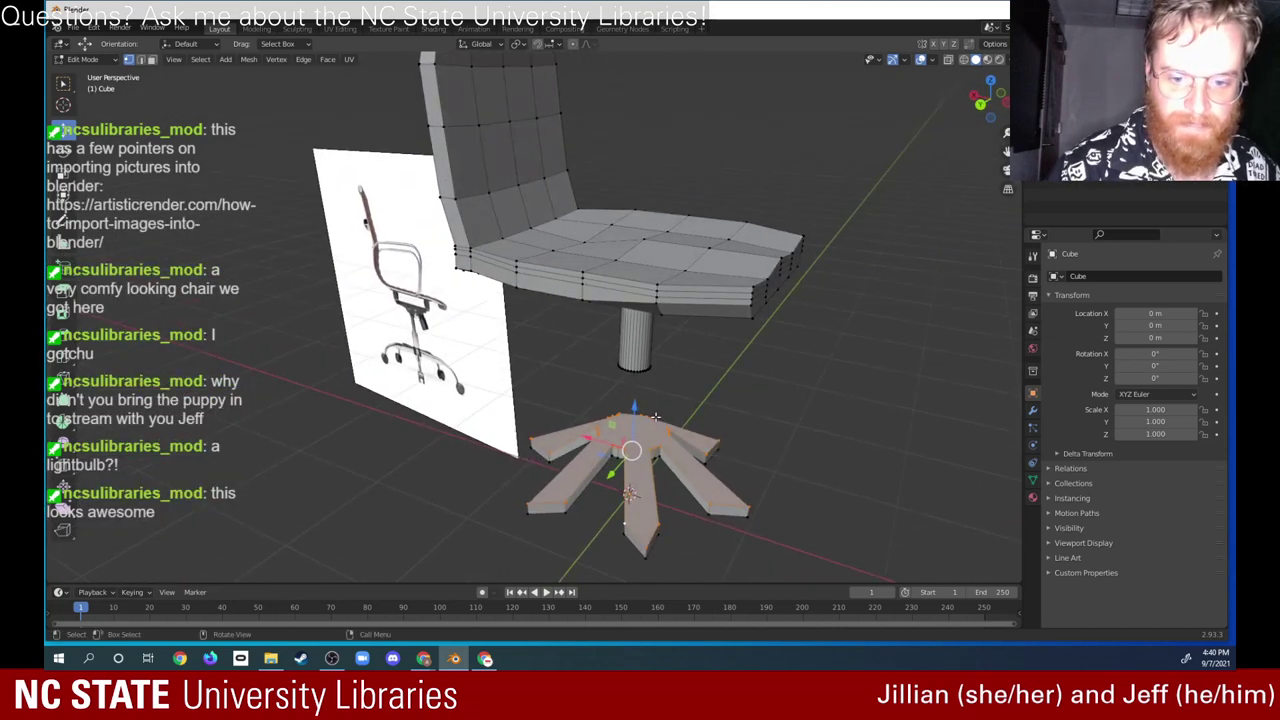
key("e")
left_click(637, 345)
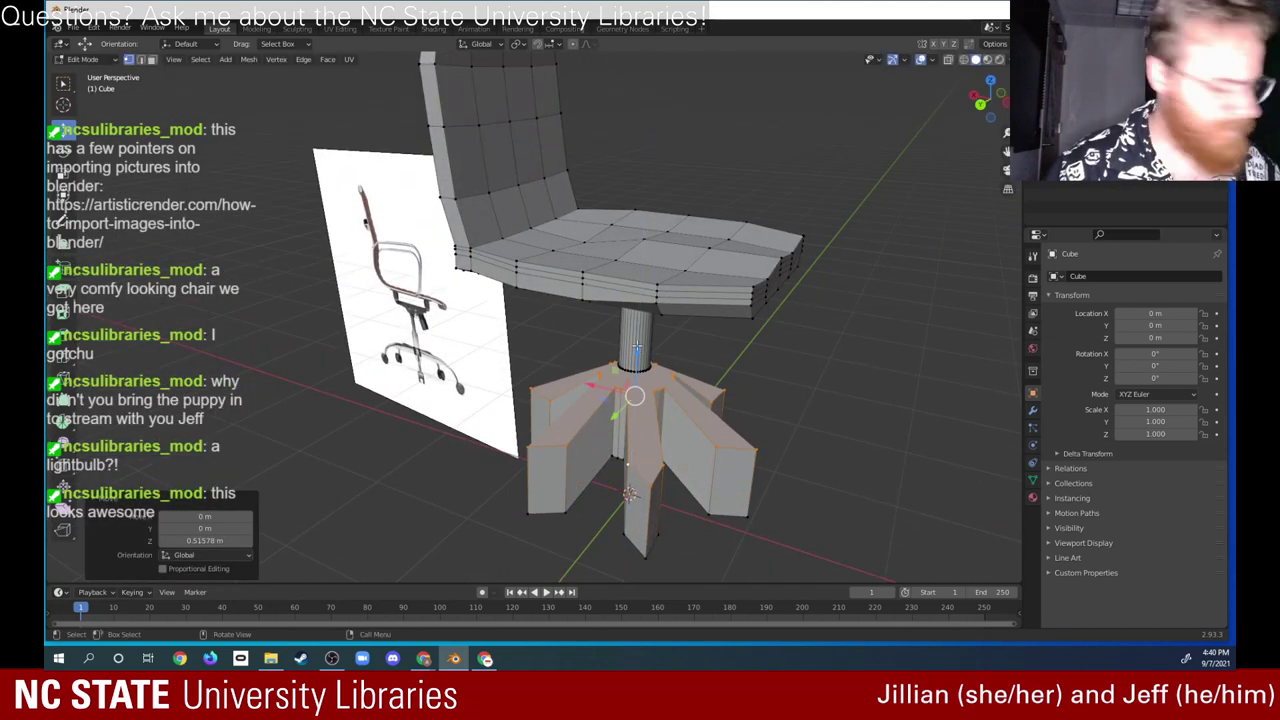
key("ctrl+z")
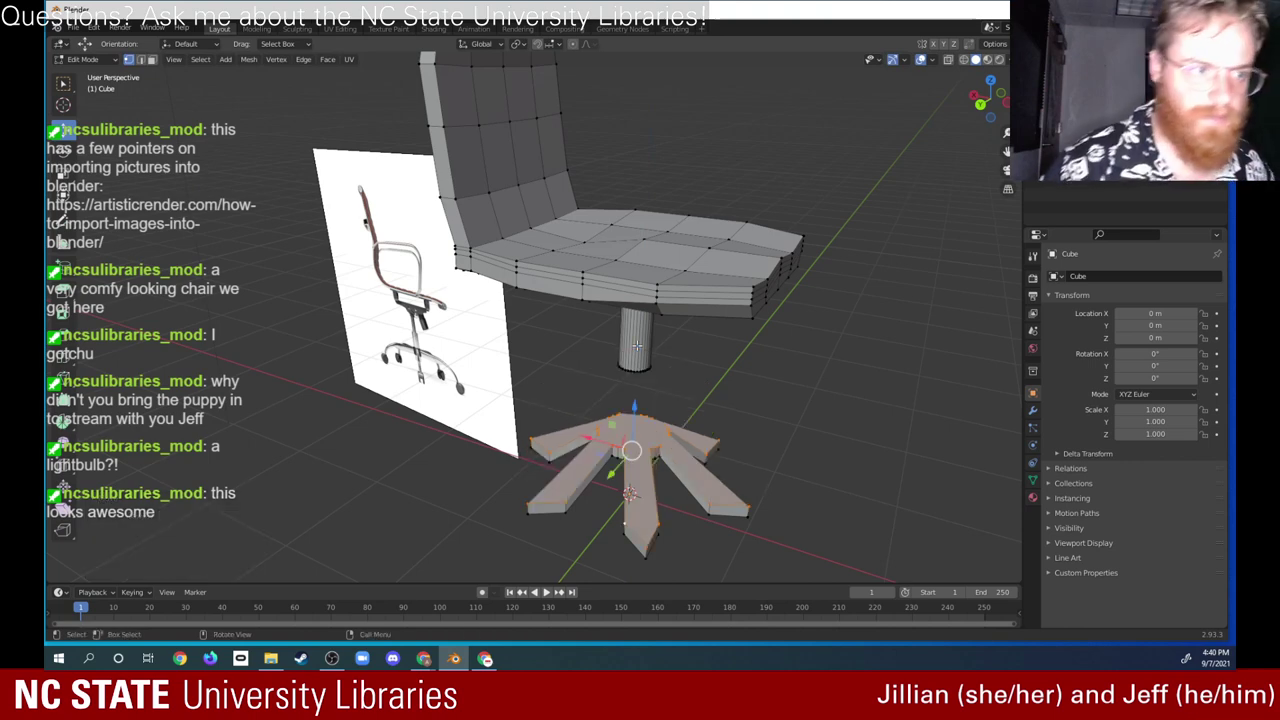
Step: Box-select the filled base in wireframe and raise it 0.62105 m to meet the column, back in Solid shading
left_click(108, 60)
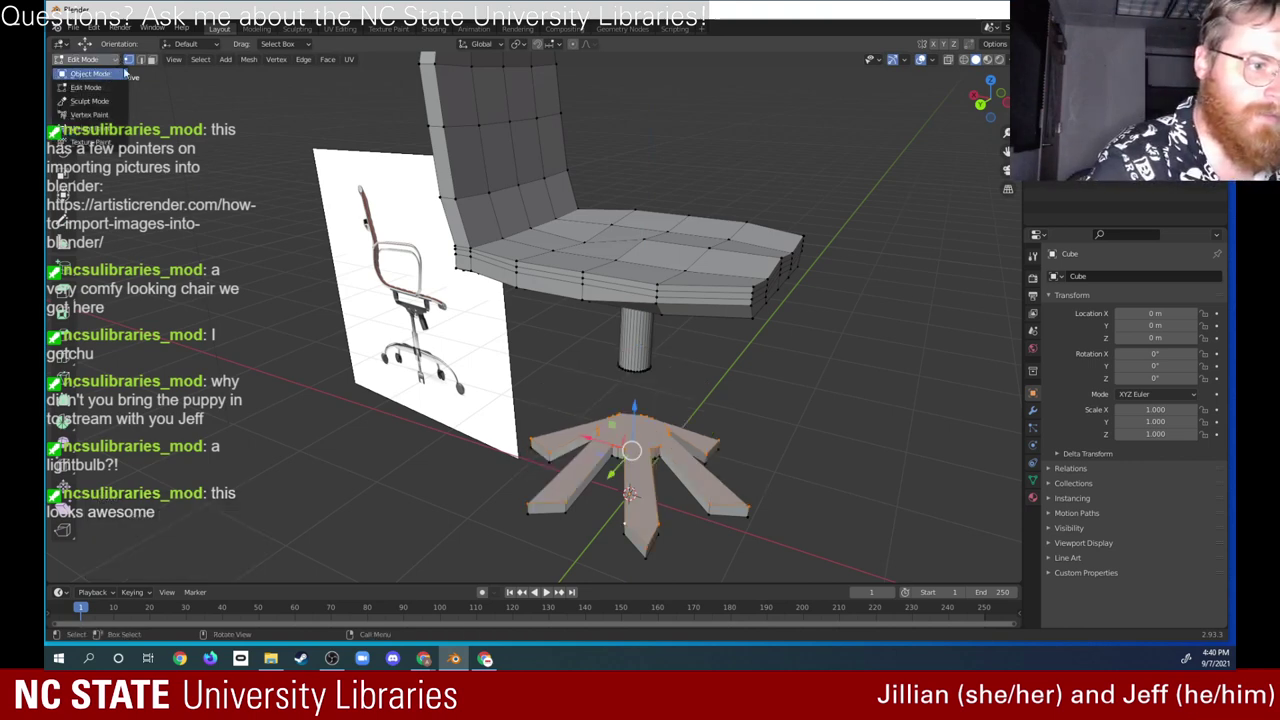
left_click(170, 178)
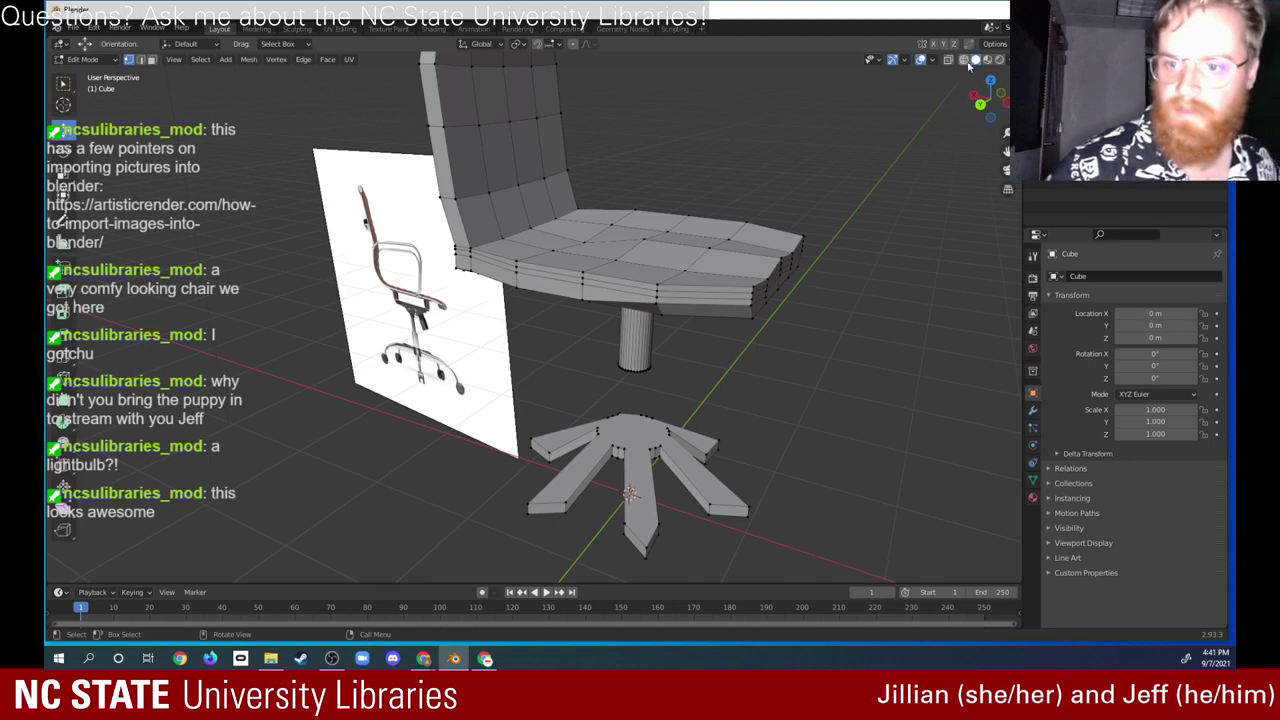
left_click(963, 60)
left_click_drag(524, 392, 796, 566)
left_click_drag(634, 410, 640, 342)
middle_click_drag(778, 323, 789, 292)
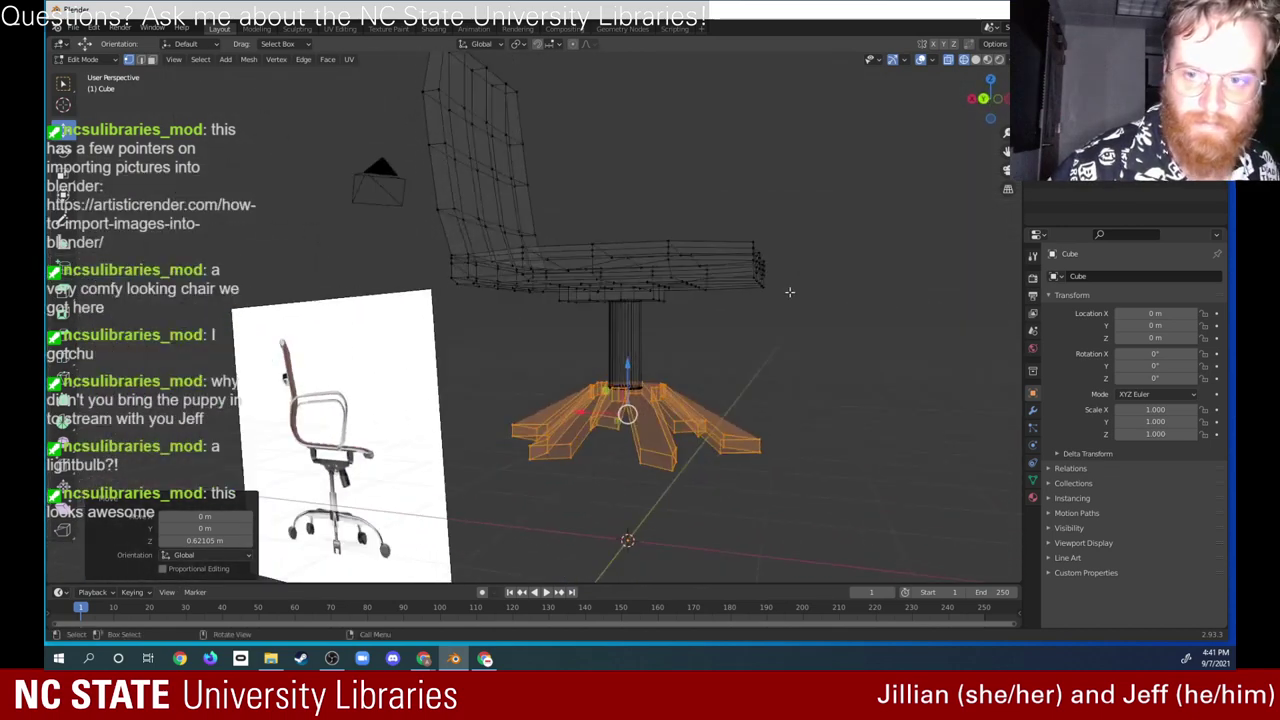
left_click(975, 59)
middle_click_drag(933, 100, 758, 262)
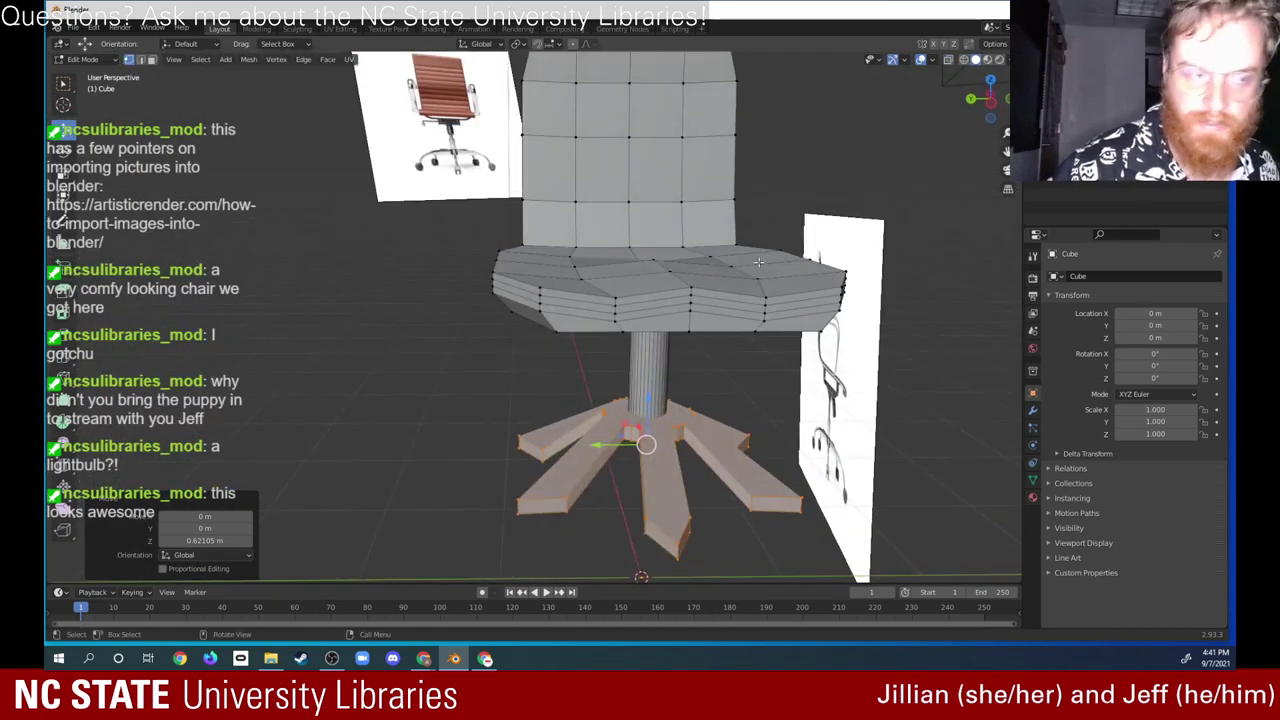
left_click(108, 62)
Step: In Object Mode, view the finished chair from above, then box-select it in Wireframe shading
left_click(113, 70)
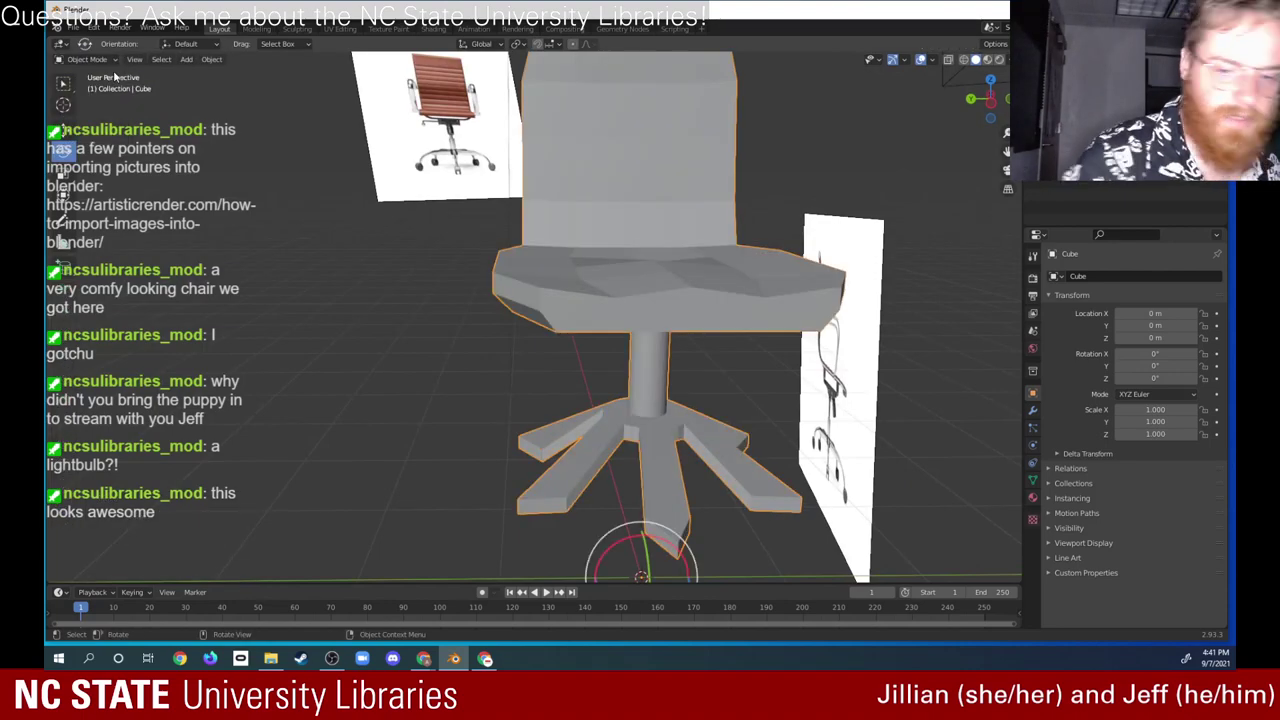
middle_click_drag(760, 380, 932, 472)
scroll(857, 518, "down", 5)
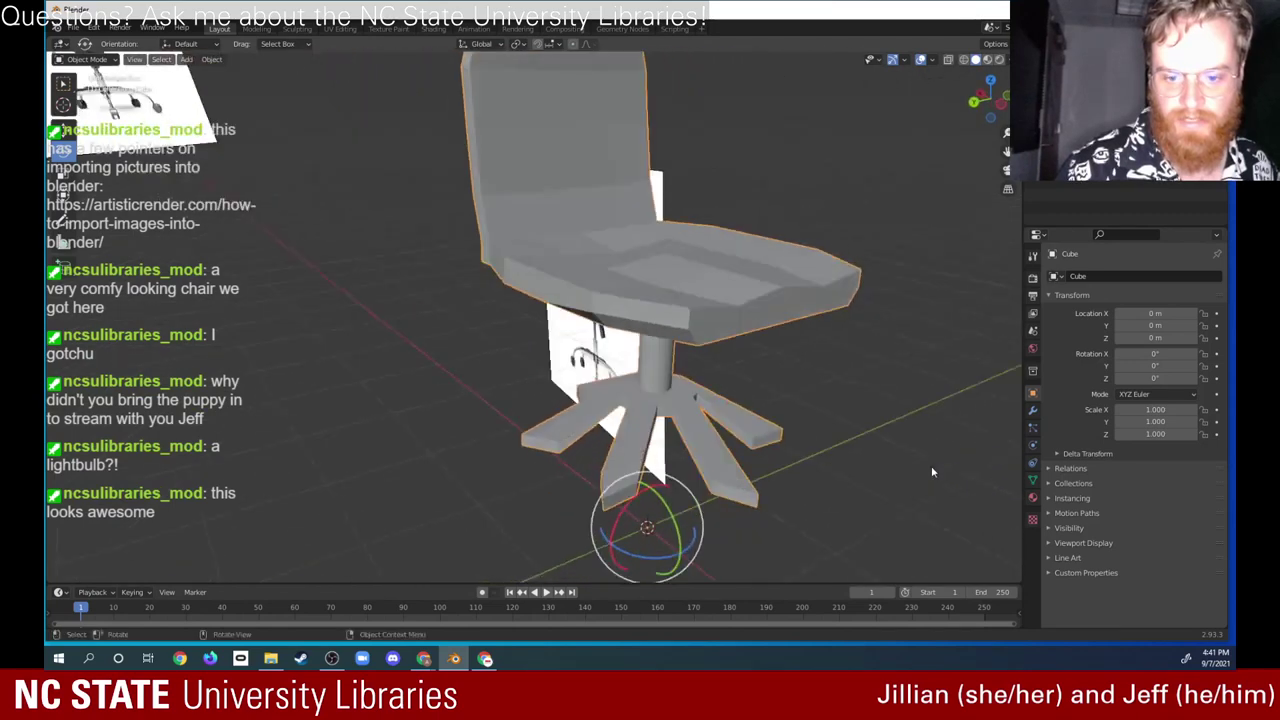
middle_click_drag(851, 427, 672, 403)
key("KP_7")
scroll(757, 365, "down", 2)
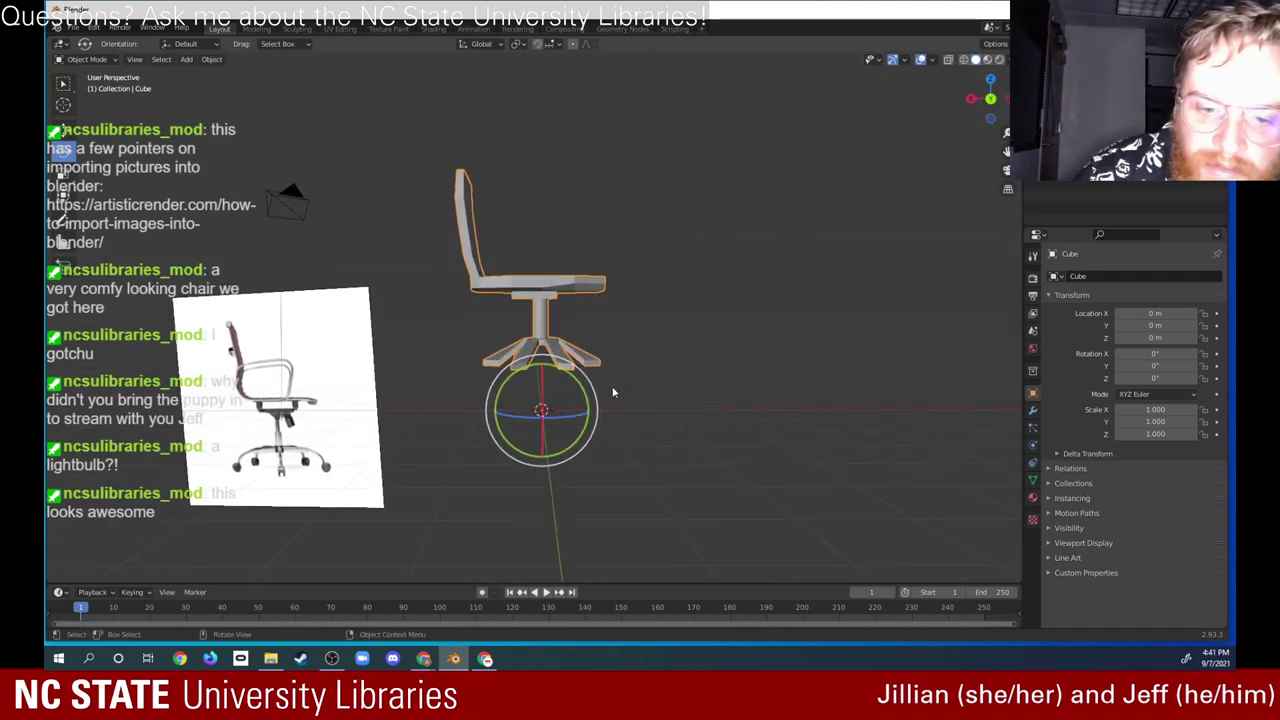
left_click(962, 60)
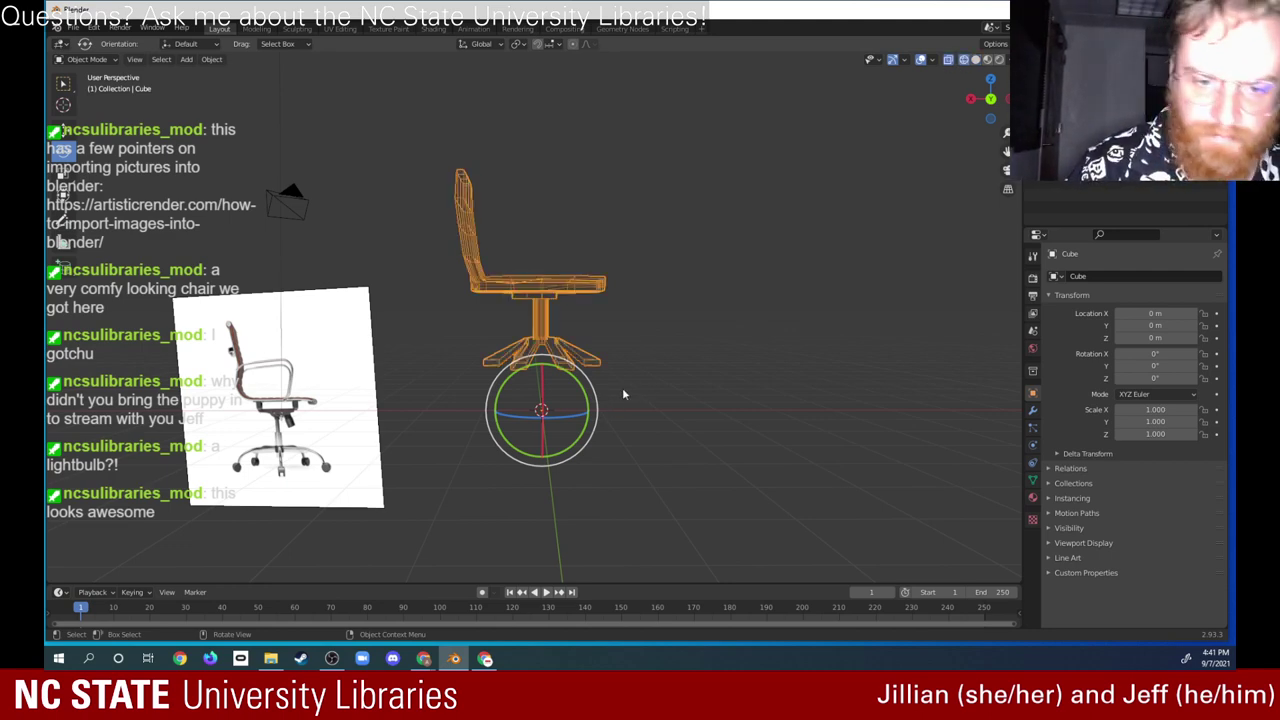
left_click_drag(622, 387, 470, 294)
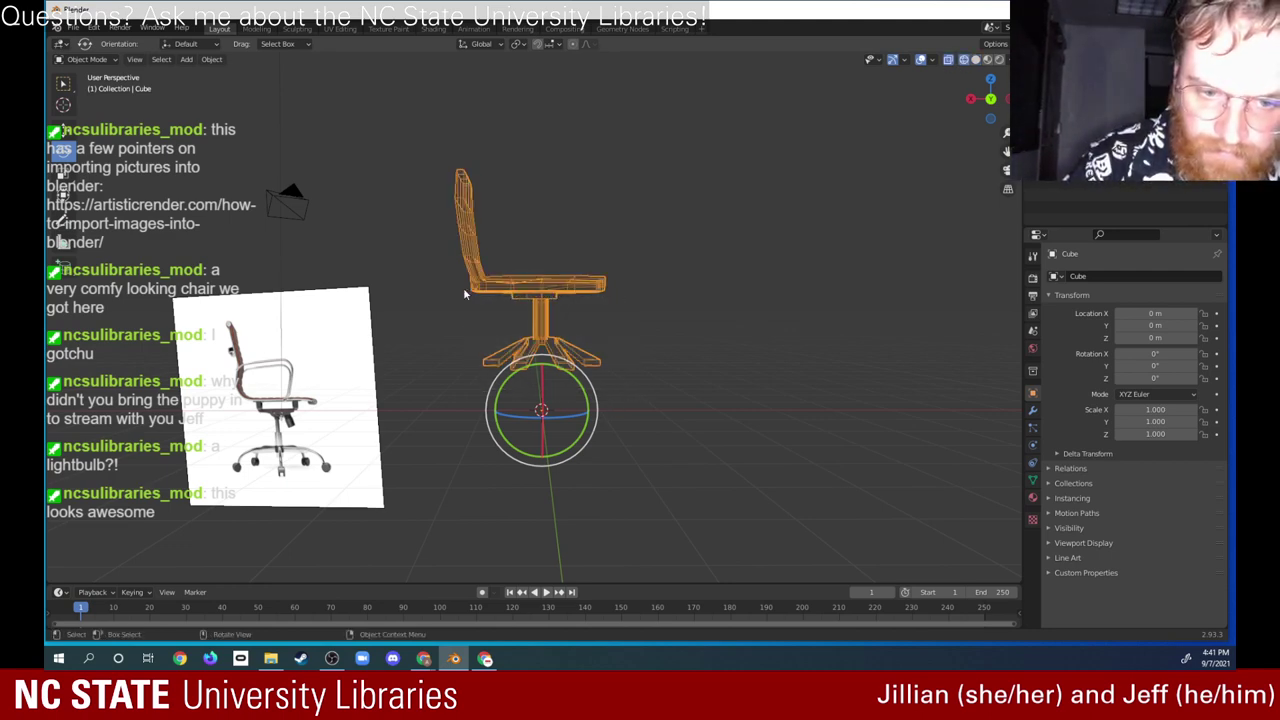
Step: In Edit Mode, select the chair's star base and stem and lower them about 0.2 m along Z
left_click(461, 397)
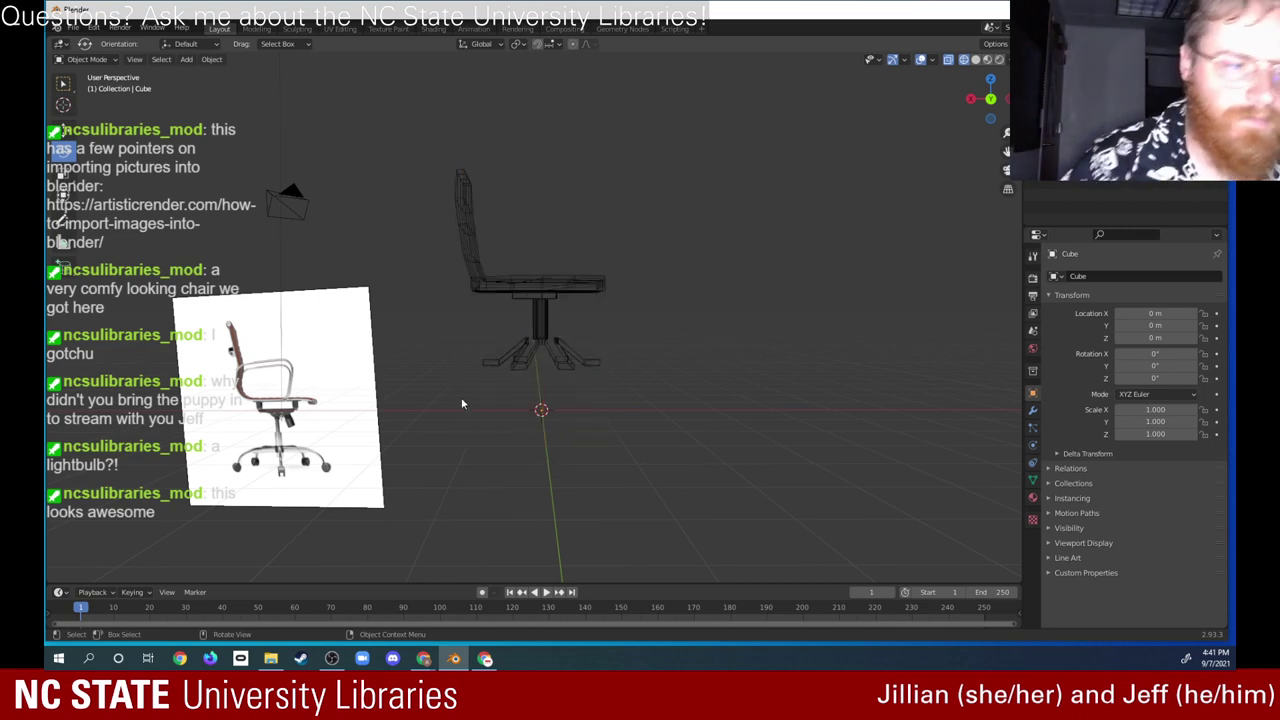
left_click(110, 60)
left_click(106, 88)
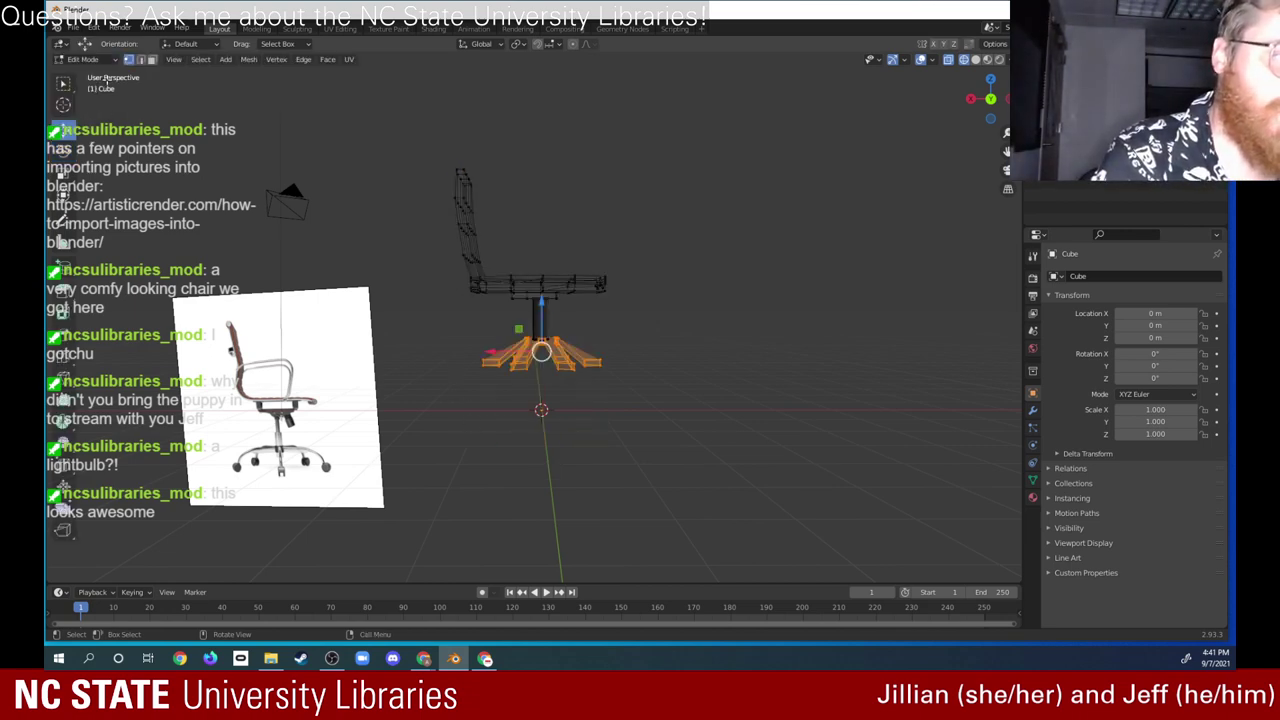
left_click_drag(615, 405, 445, 299)
left_click_drag(612, 397, 449, 292)
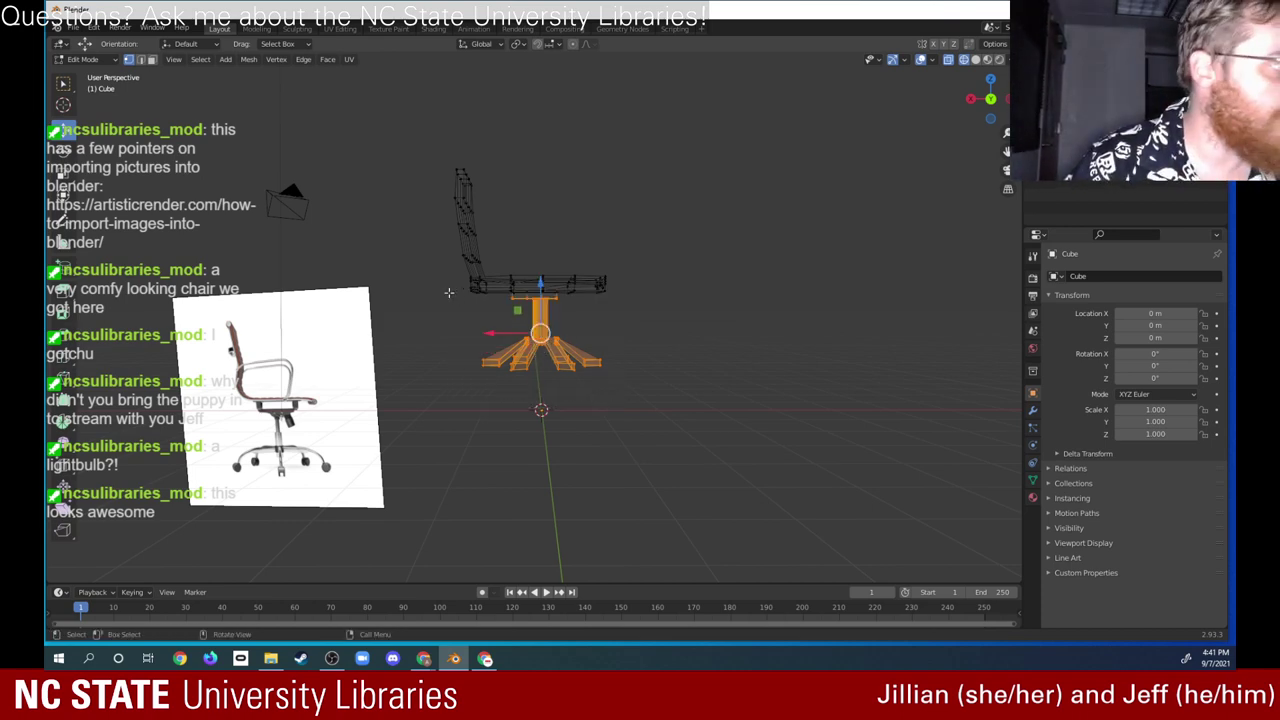
key("g")
key("z")
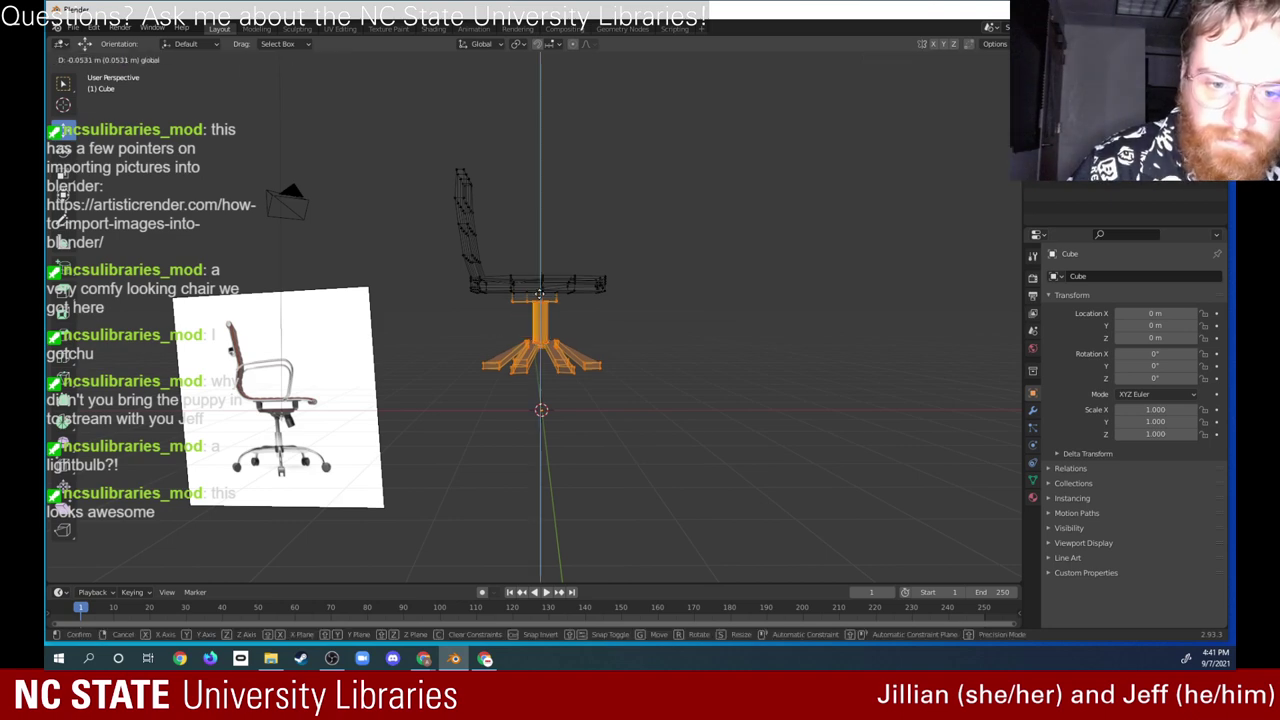
left_click(537, 298)
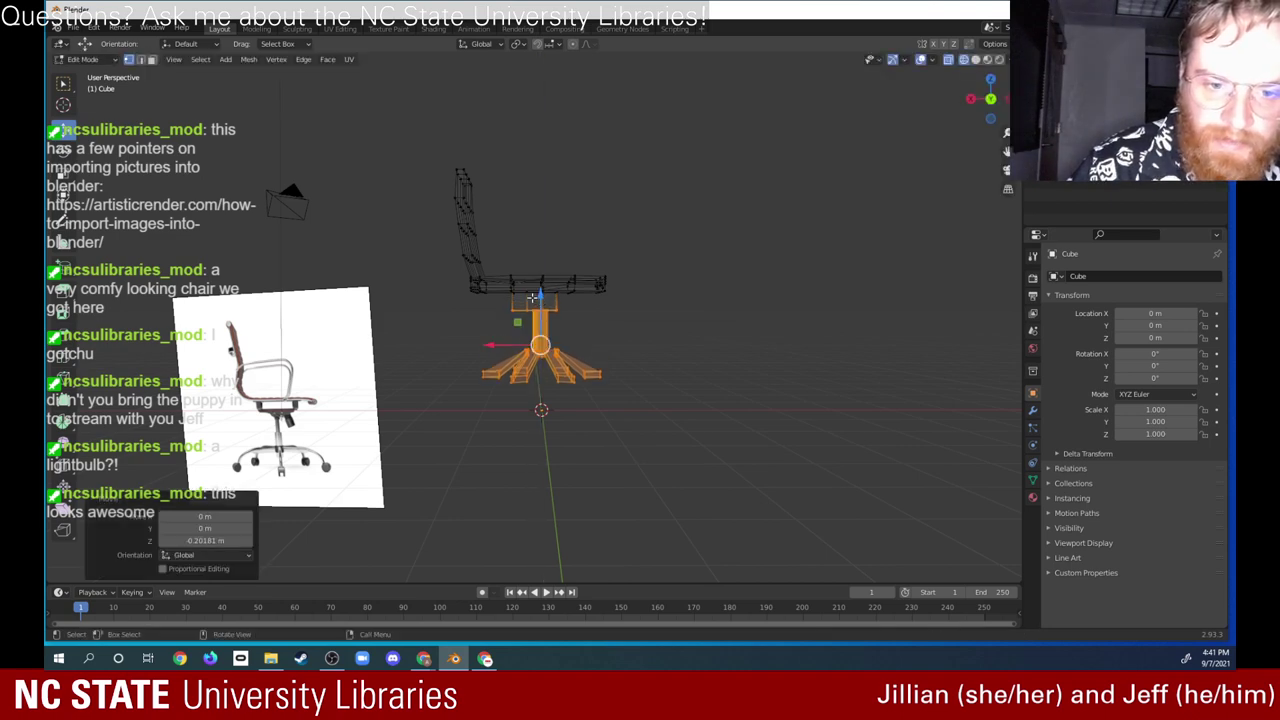
Step: Orbit to a close perspective of the seat and stem, and activate the Add Cylinder tool
mouse_move(722, 303)
middle_mouse_down()
mouse_move(720, 264)
mouse_move(677, 306)
mouse_move(729, 294)
mouse_move(736, 309)
mouse_move(723, 305)
middle_mouse_up()
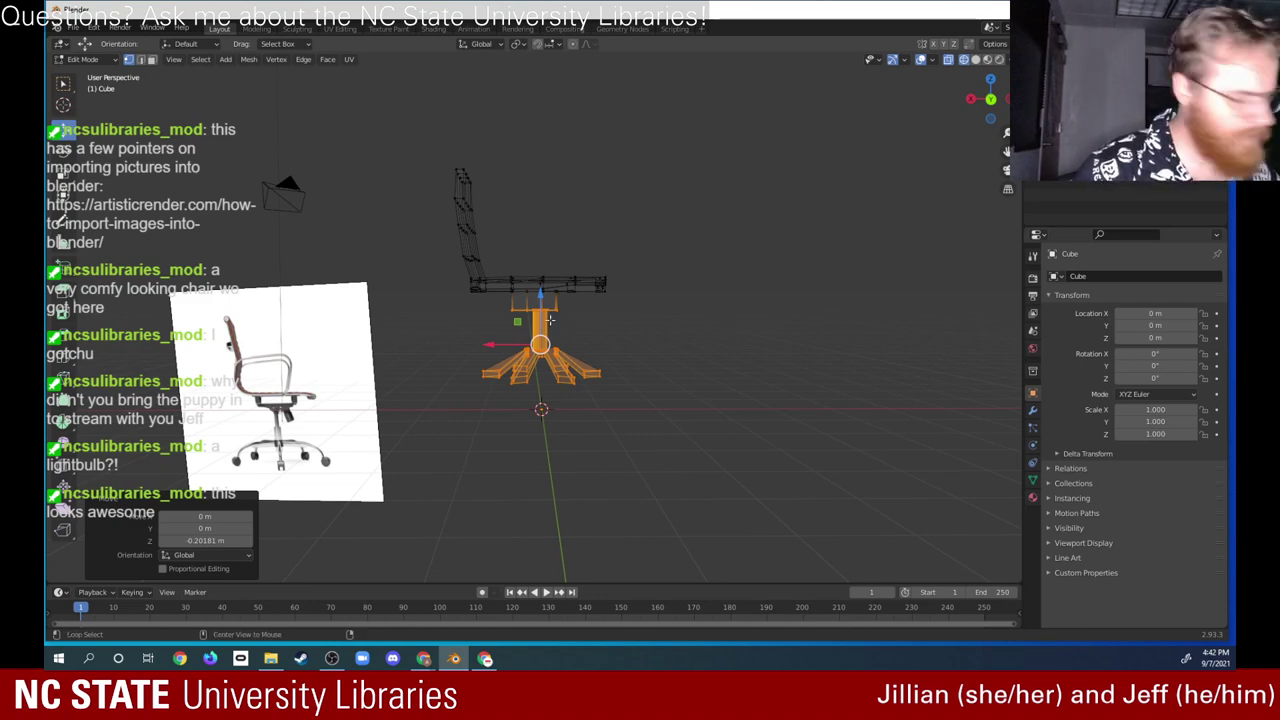
mouse_move(547, 328)
middle_mouse_down("alt")
mouse_move(561, 379)
mouse_move(548, 330)
middle_mouse_up("alt")
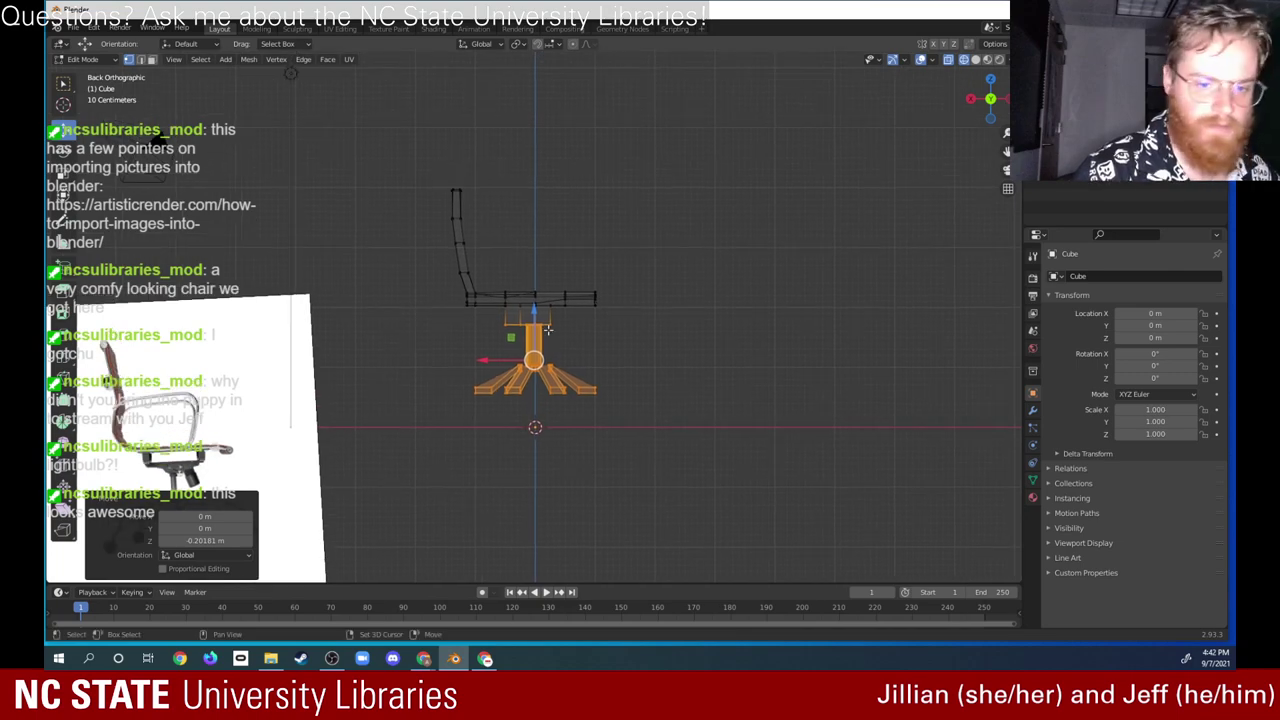
middle_click_drag(548, 330, 545, 368, "alt")
scroll(572, 279, "up", 9)
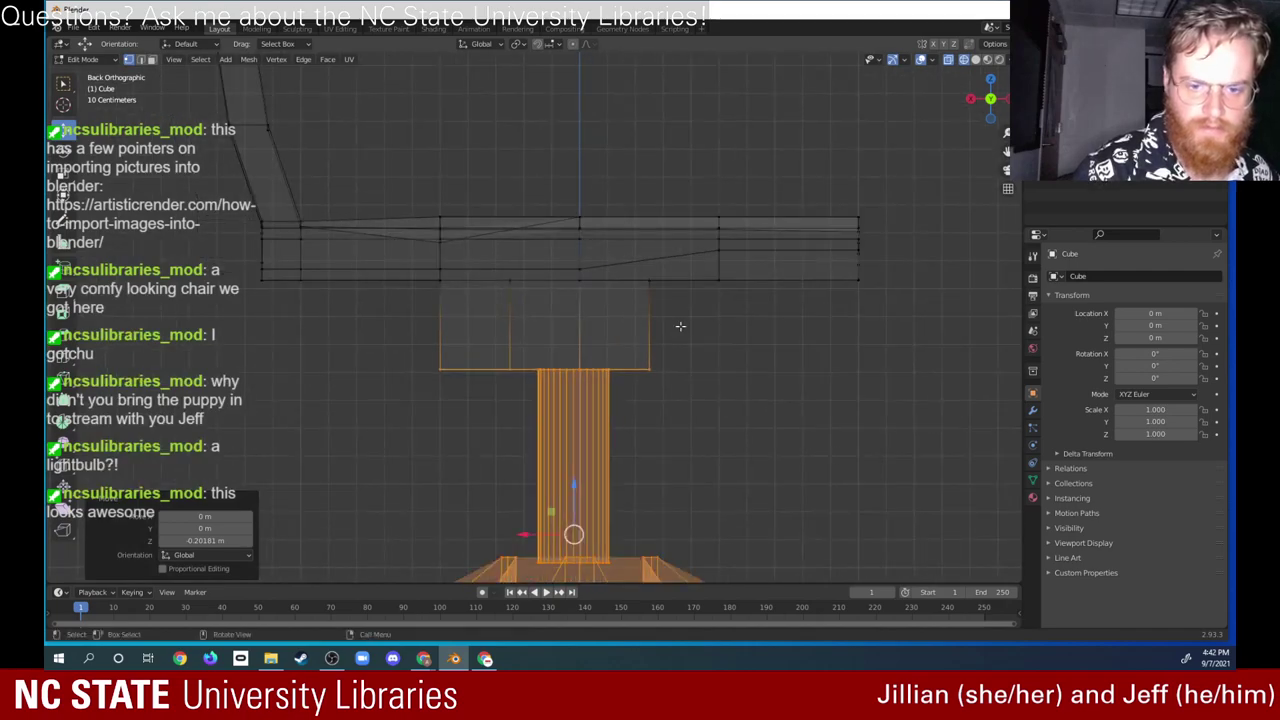
middle_click_drag(680, 326, 648, 341)
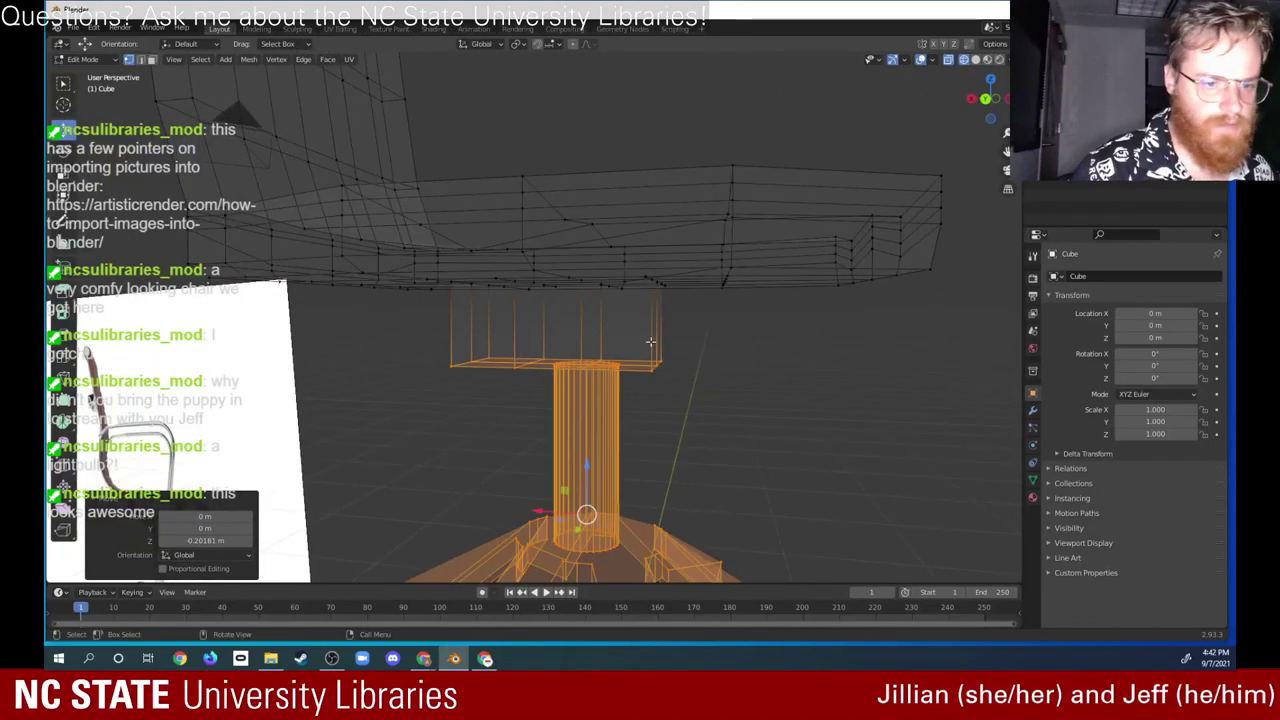
left_click(672, 363)
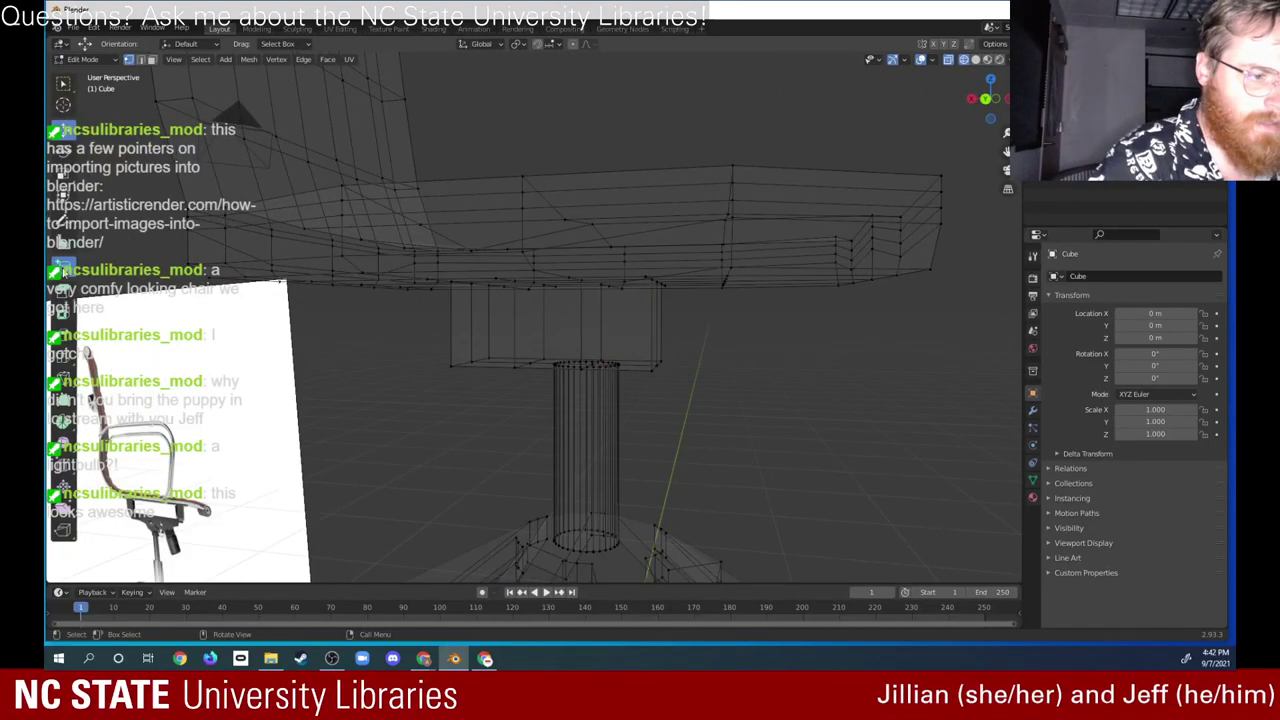
left_click(63, 267)
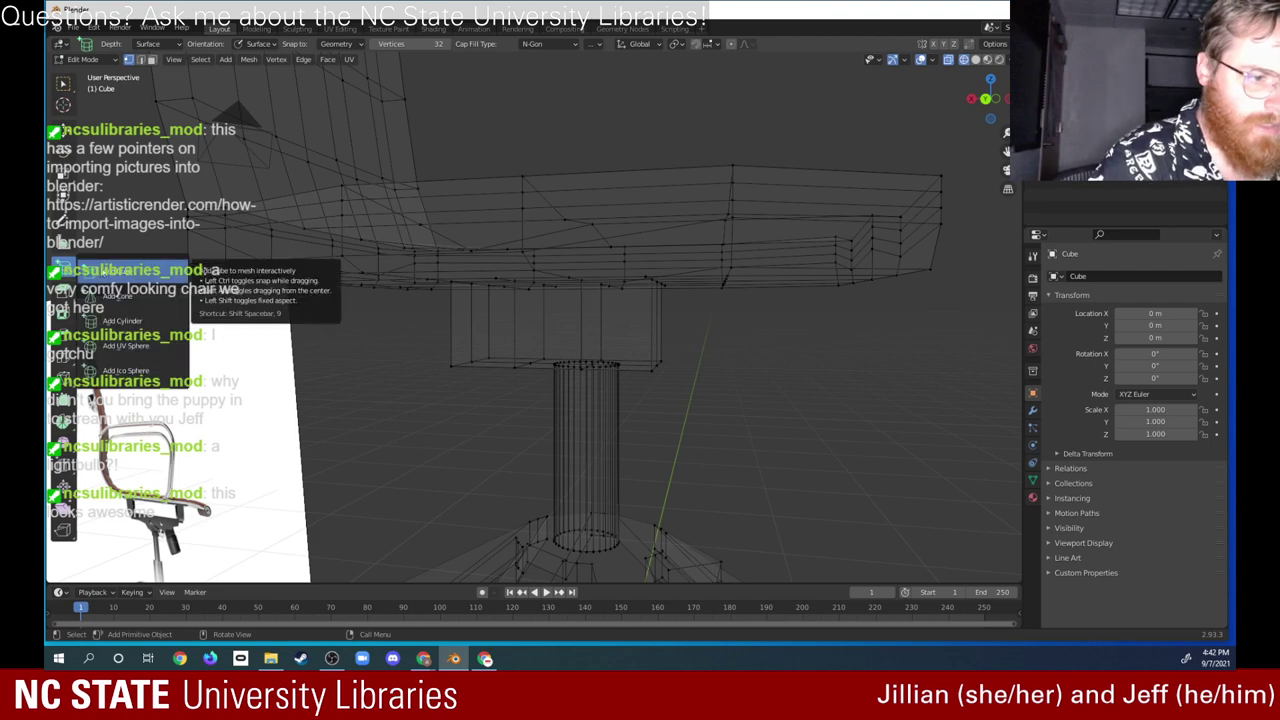
Step: Draw a long thin horizontal cylinder under the chair seat with the Add Cylinder tool
left_click(122, 320)
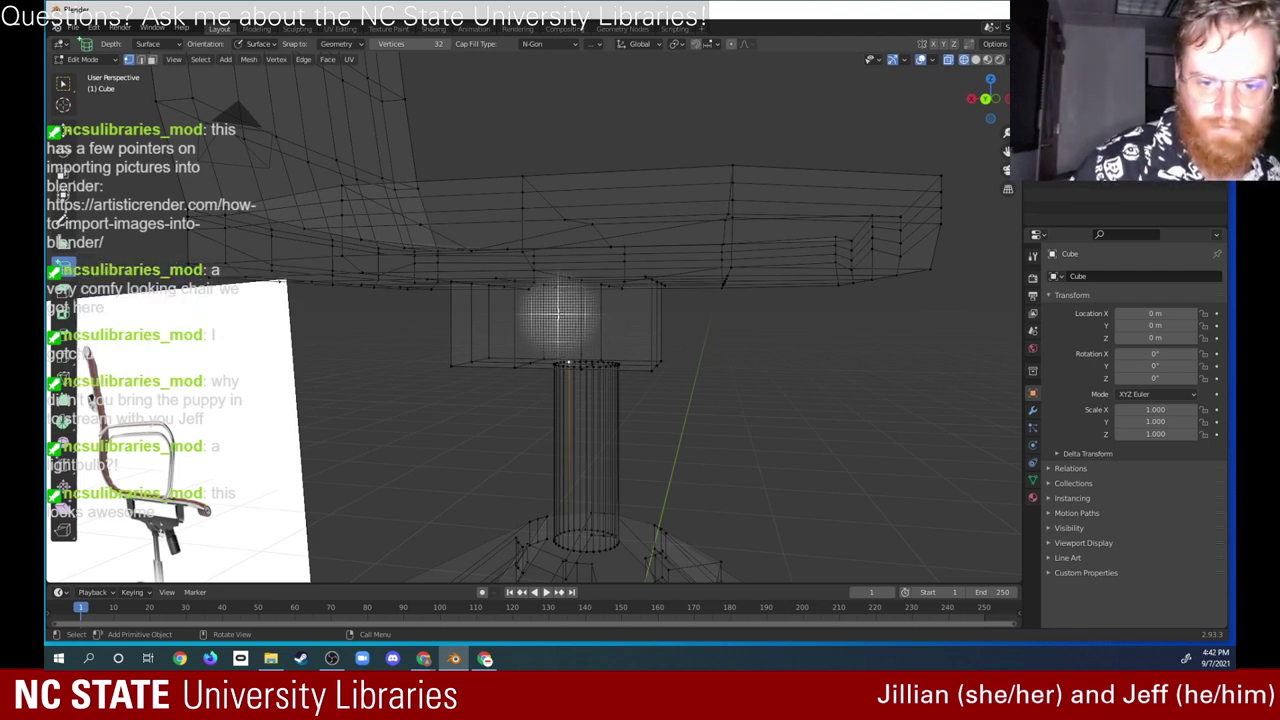
left_click_drag(570, 313, 589, 328)
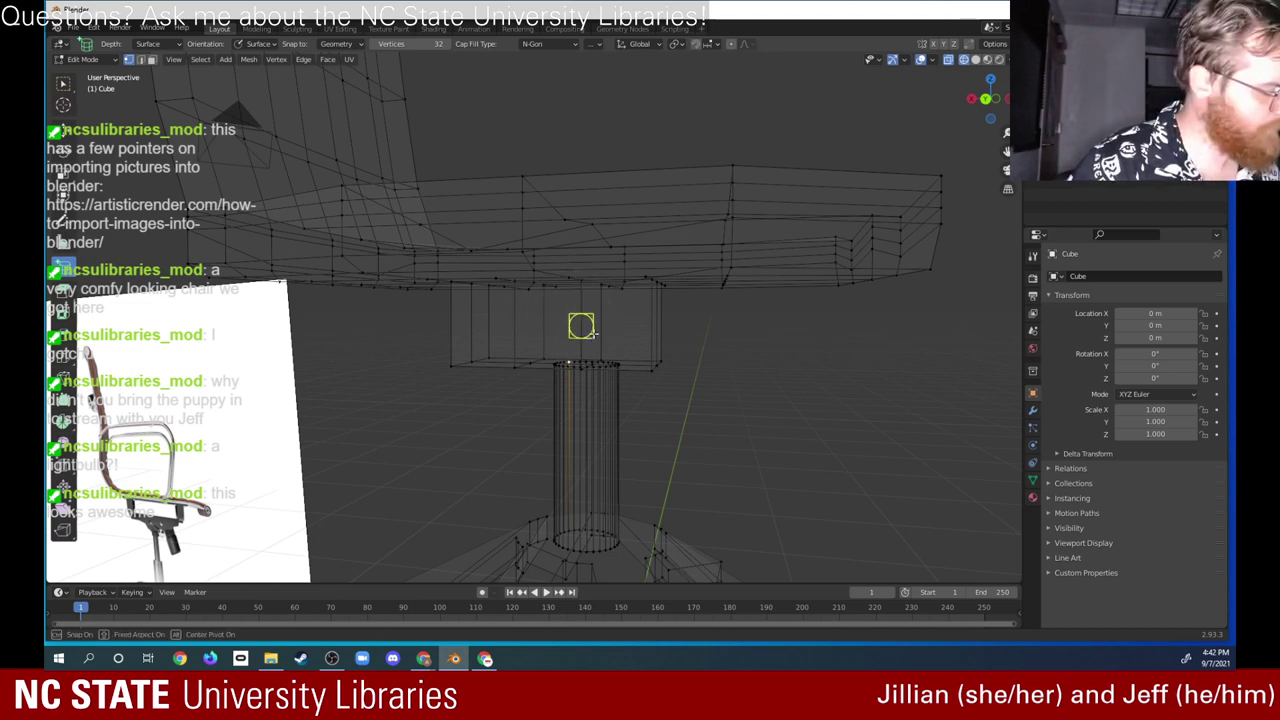
mouse_move(591, 333)
left_mouse_down()
mouse_move(596, 346)
mouse_move(586, 324)
left_mouse_up()
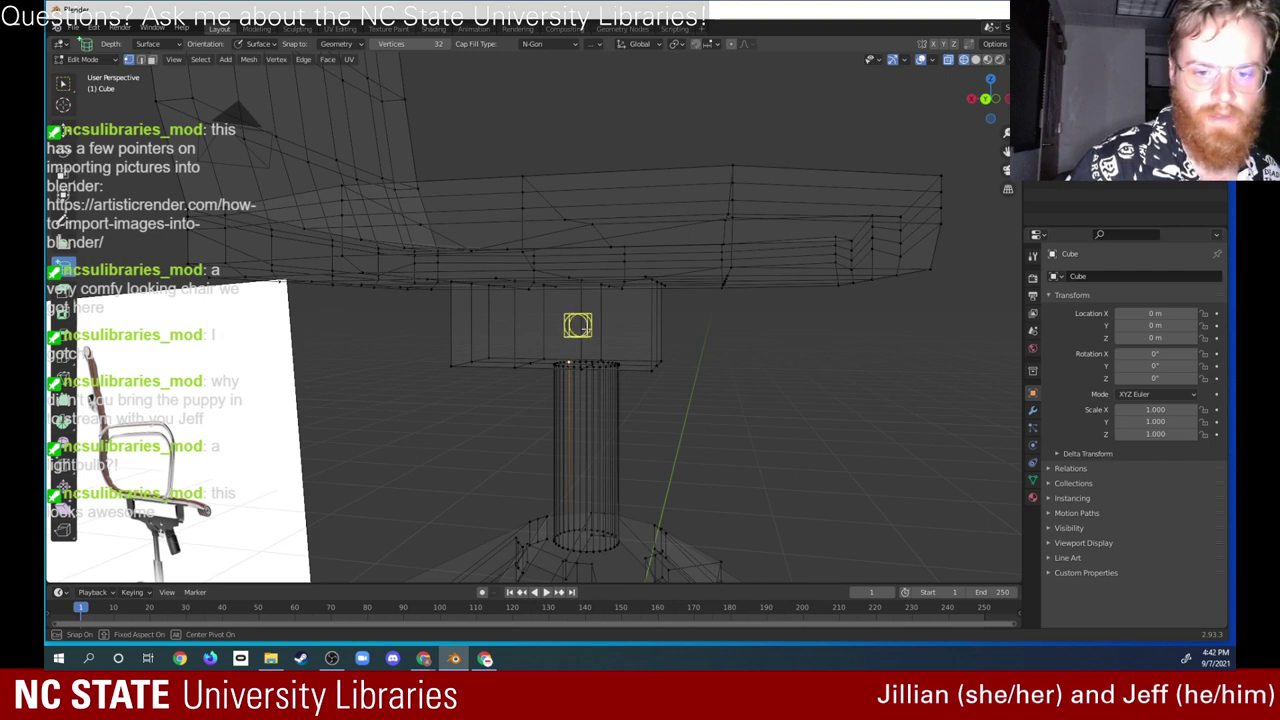
left_click(439, 396)
mouse_move(470, 382)
middle_mouse_down()
mouse_move(420, 366)
mouse_move(362, 391)
mouse_move(386, 374)
mouse_move(472, 380)
middle_mouse_up()
Step: Add a trial box beside the cylinder, undo it, and return to box selection
middle_click_drag(558, 361, 589, 386)
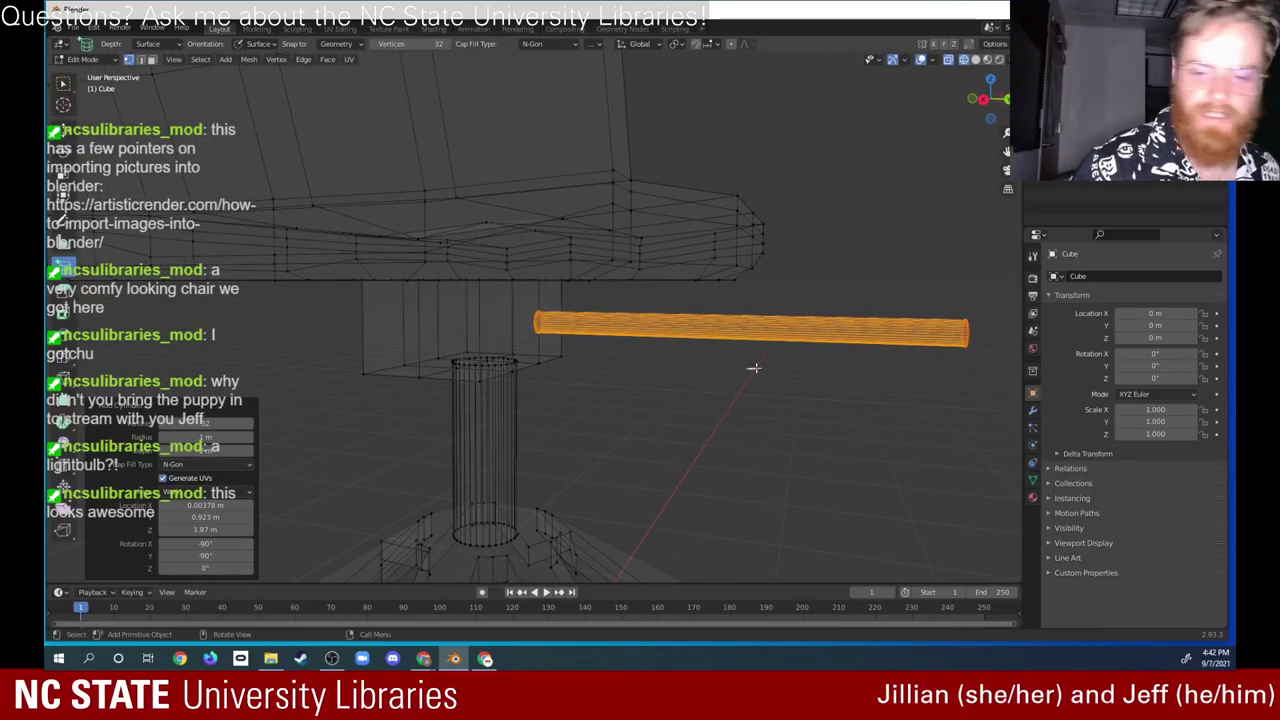
middle_click_drag(751, 366, 722, 333)
left_click_drag(722, 333, 750, 285)
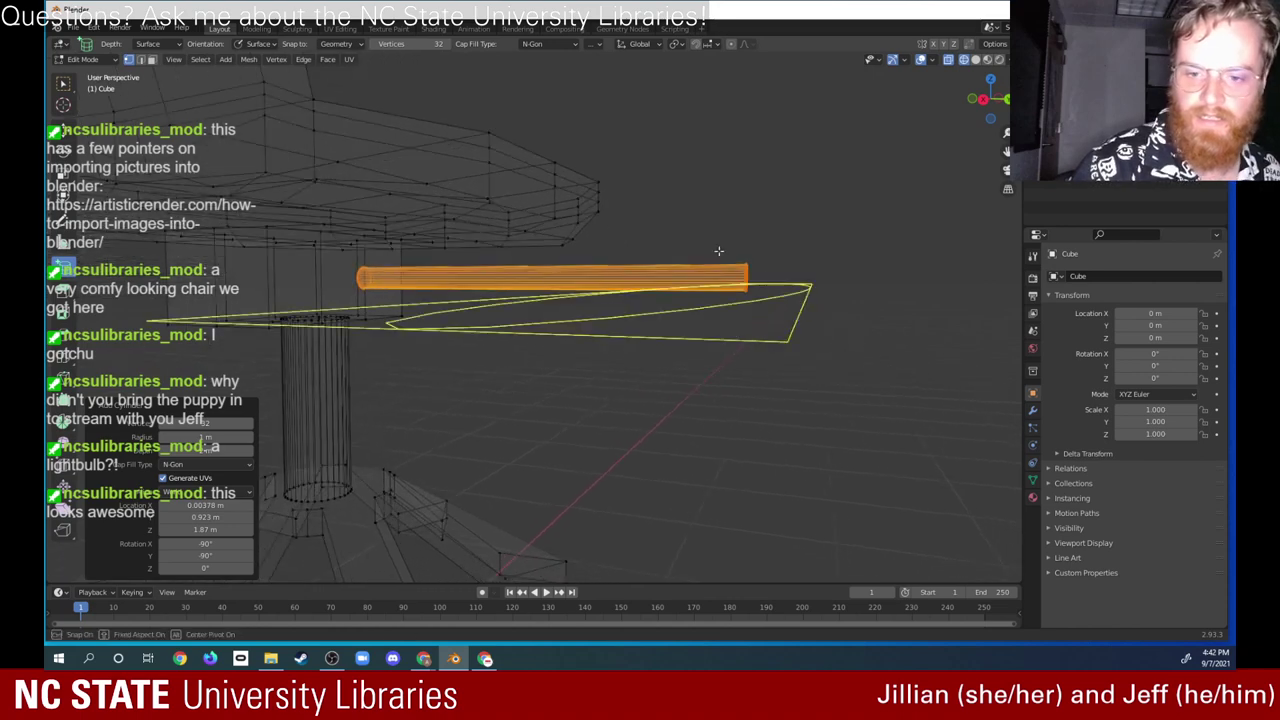
left_click(720, 355)
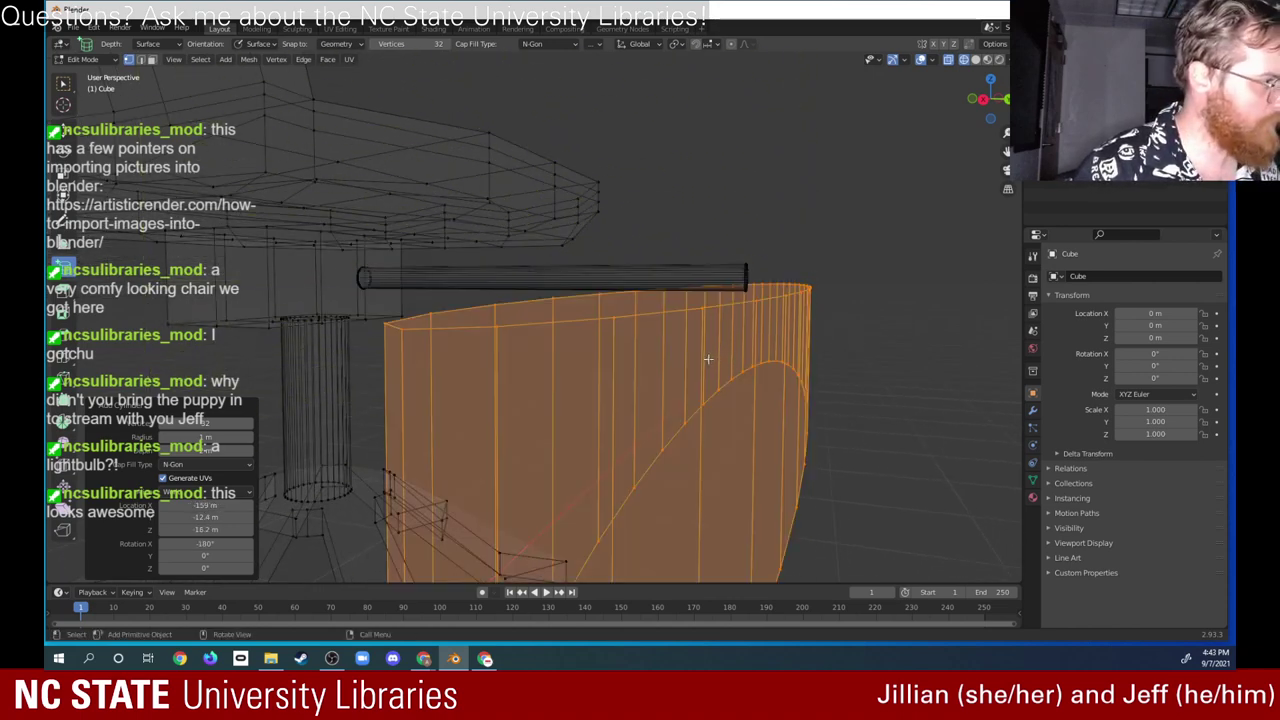
key("ctrl+z")
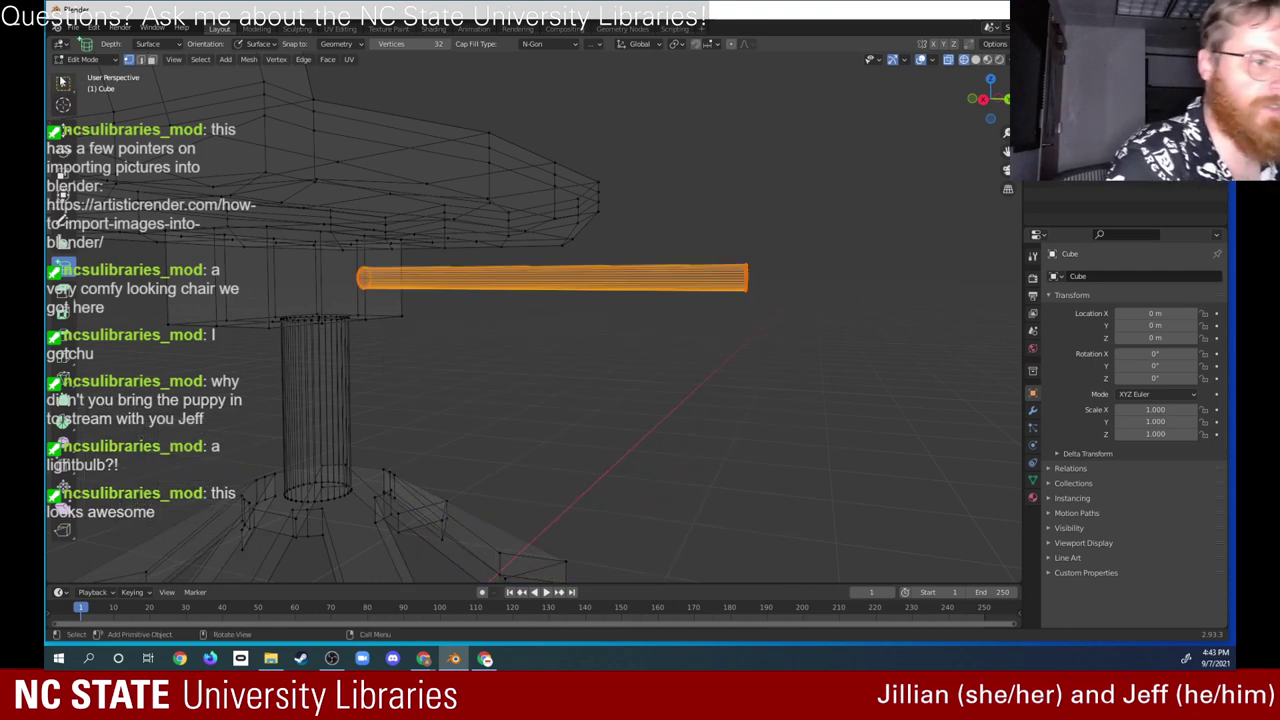
left_click(62, 82)
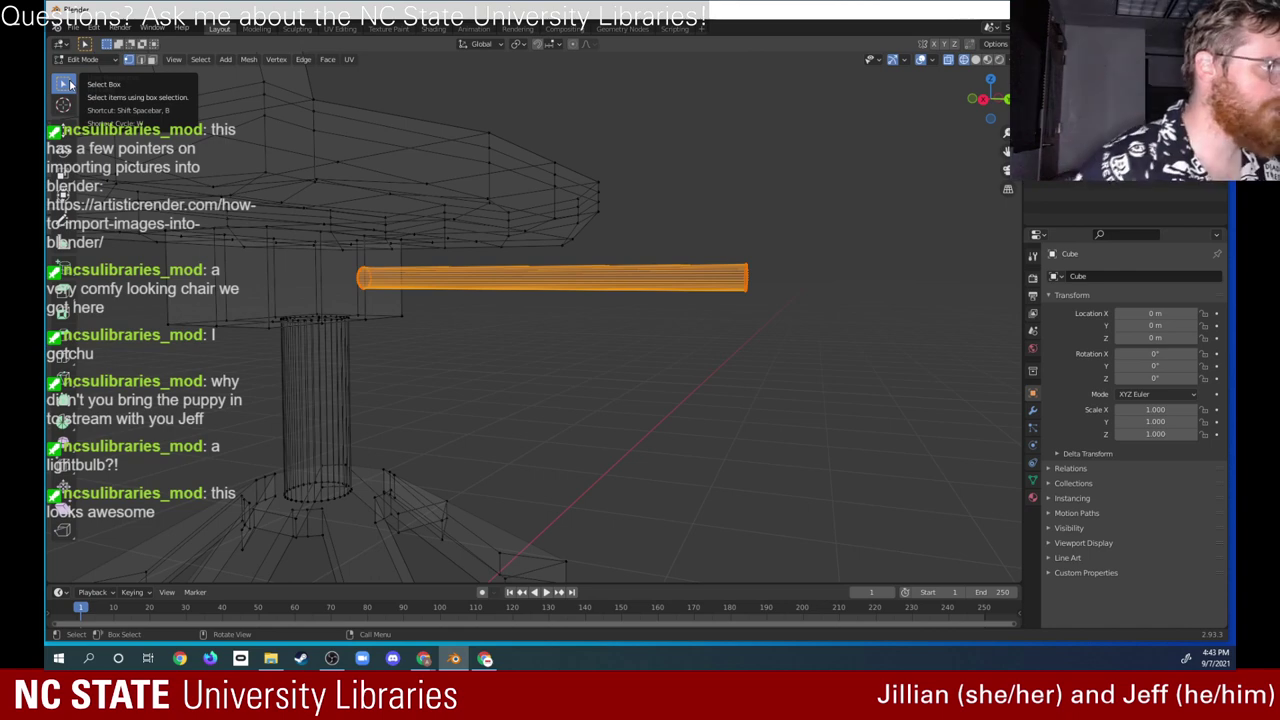
Step: Select the cylinder's far-end vertices and slide them inward to shorten the cylinder
left_click_drag(760, 320, 741, 244)
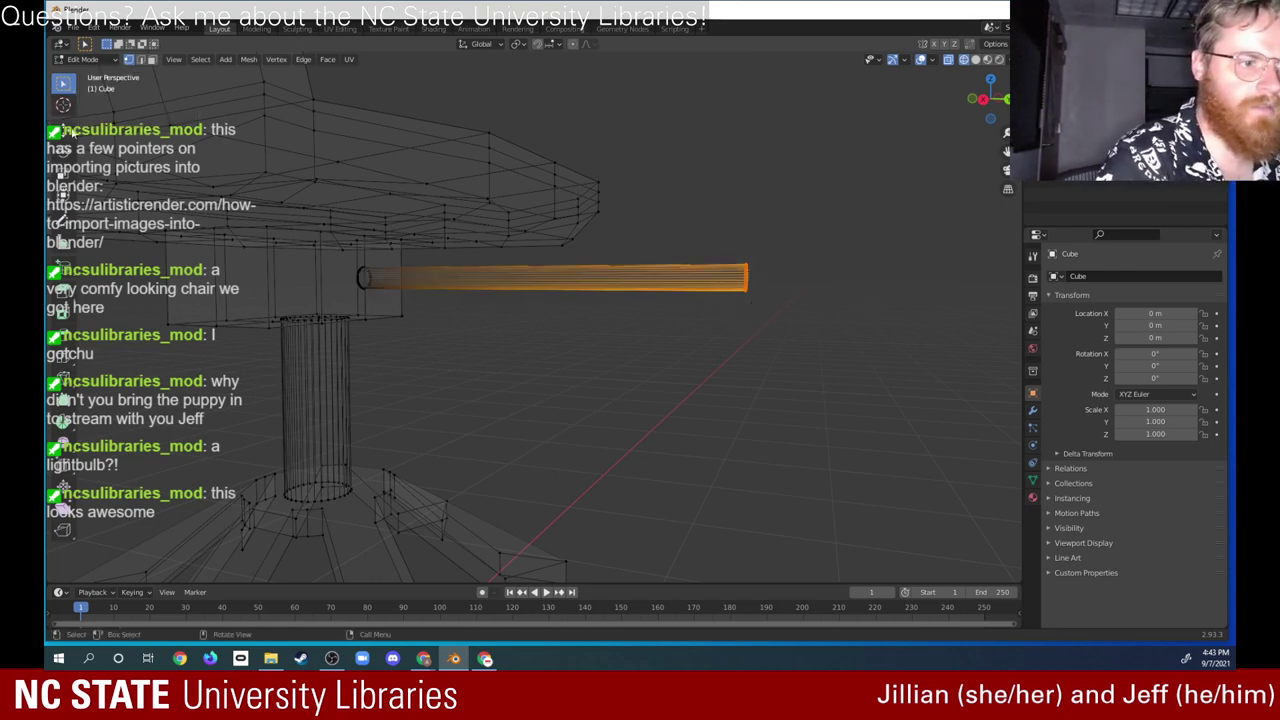
left_click(63, 129)
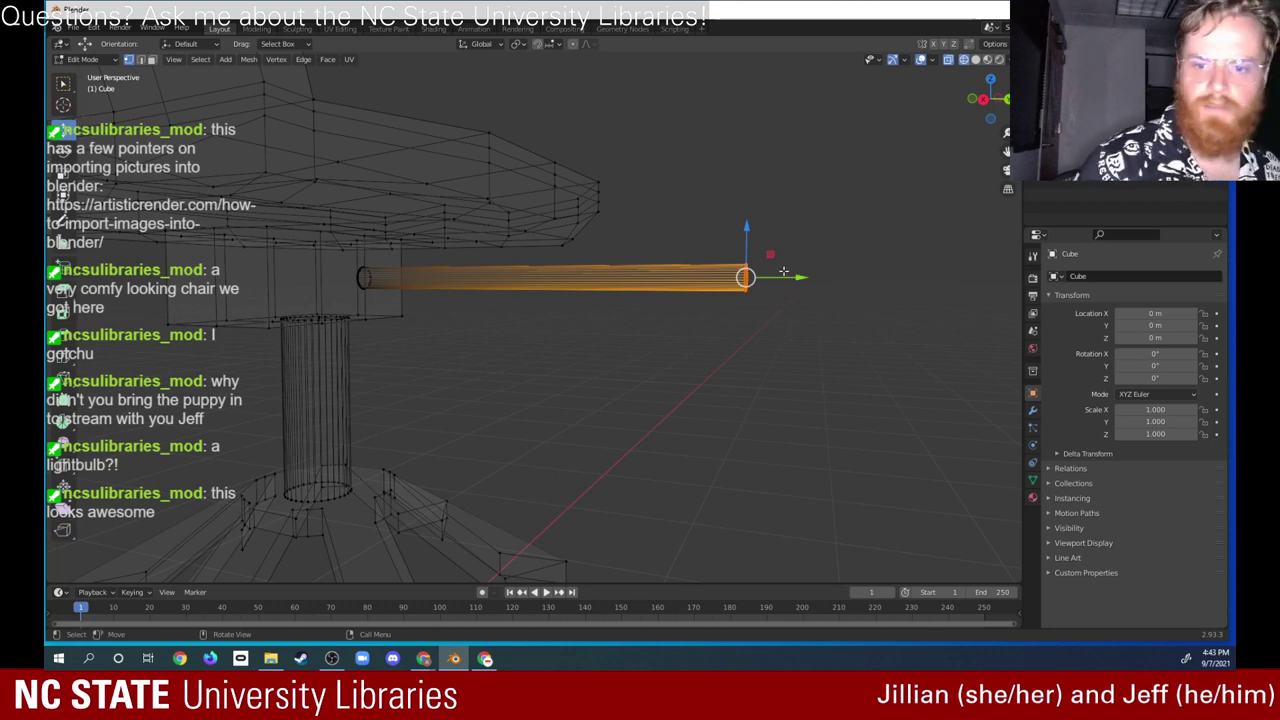
left_click_drag(790, 277, 604, 279)
middle_click_drag(604, 279, 650, 287)
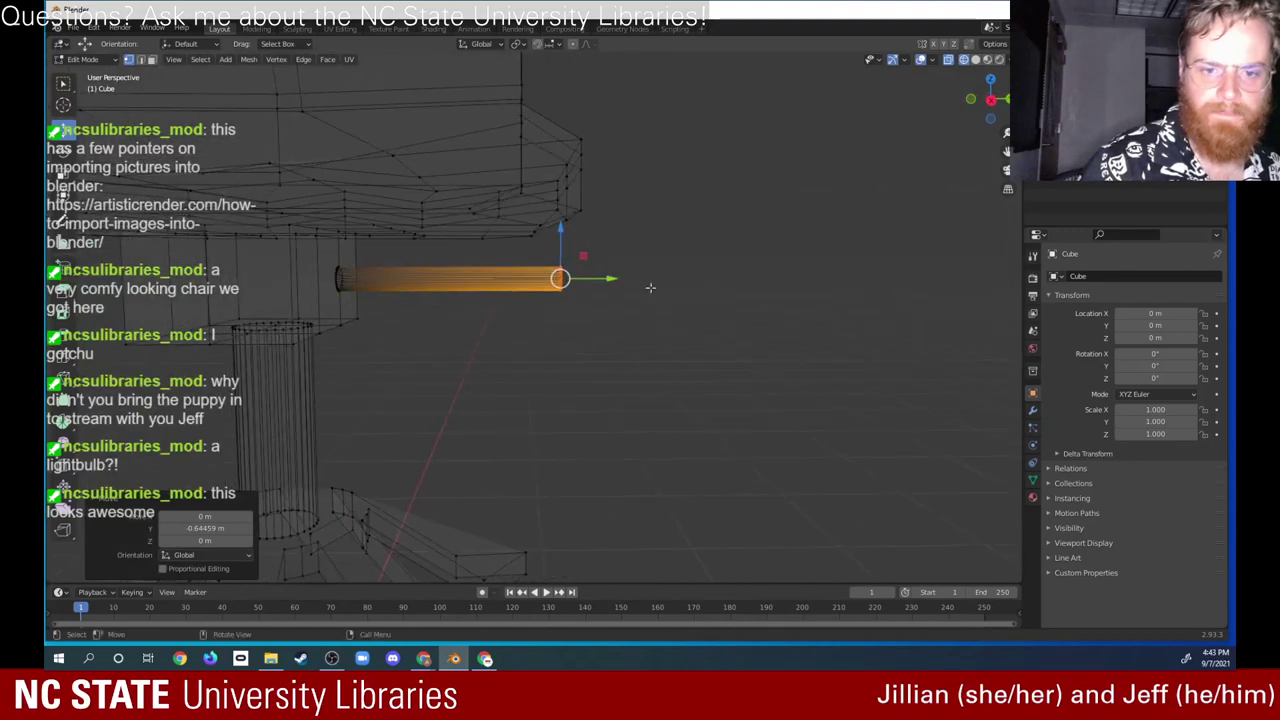
left_click_drag(609, 278, 547, 278)
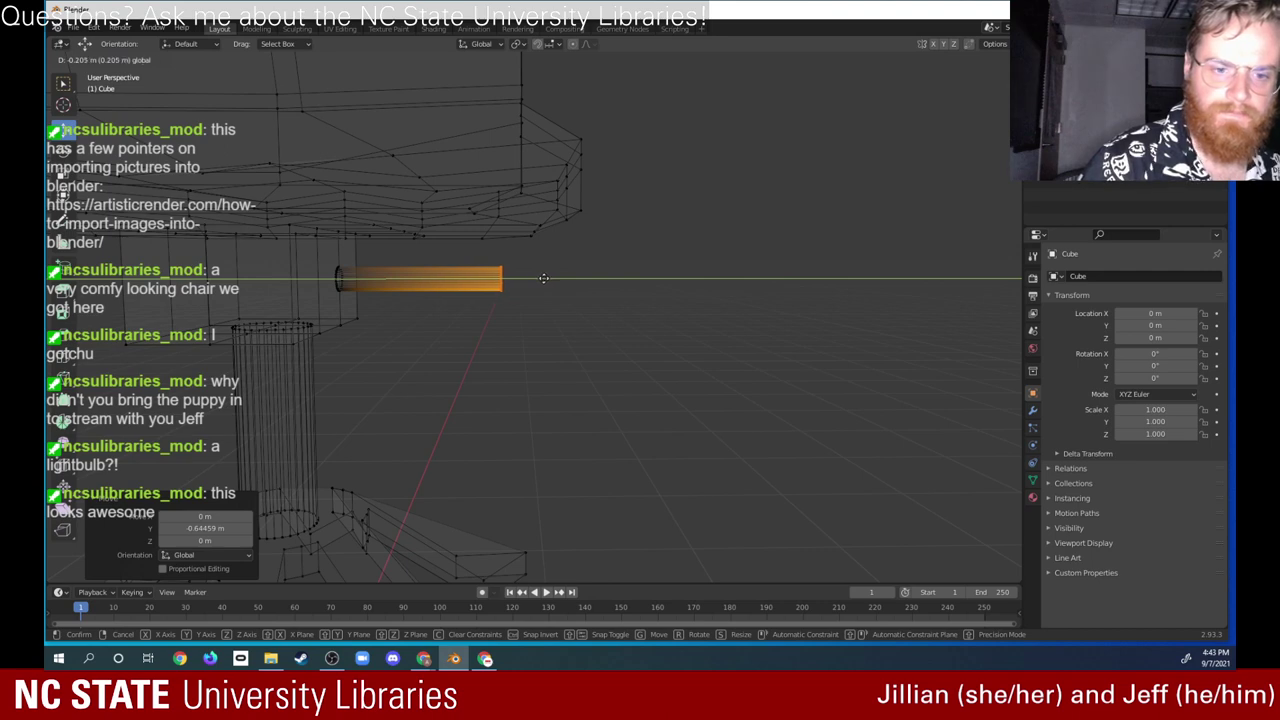
left_click_drag(543, 278, 541, 278)
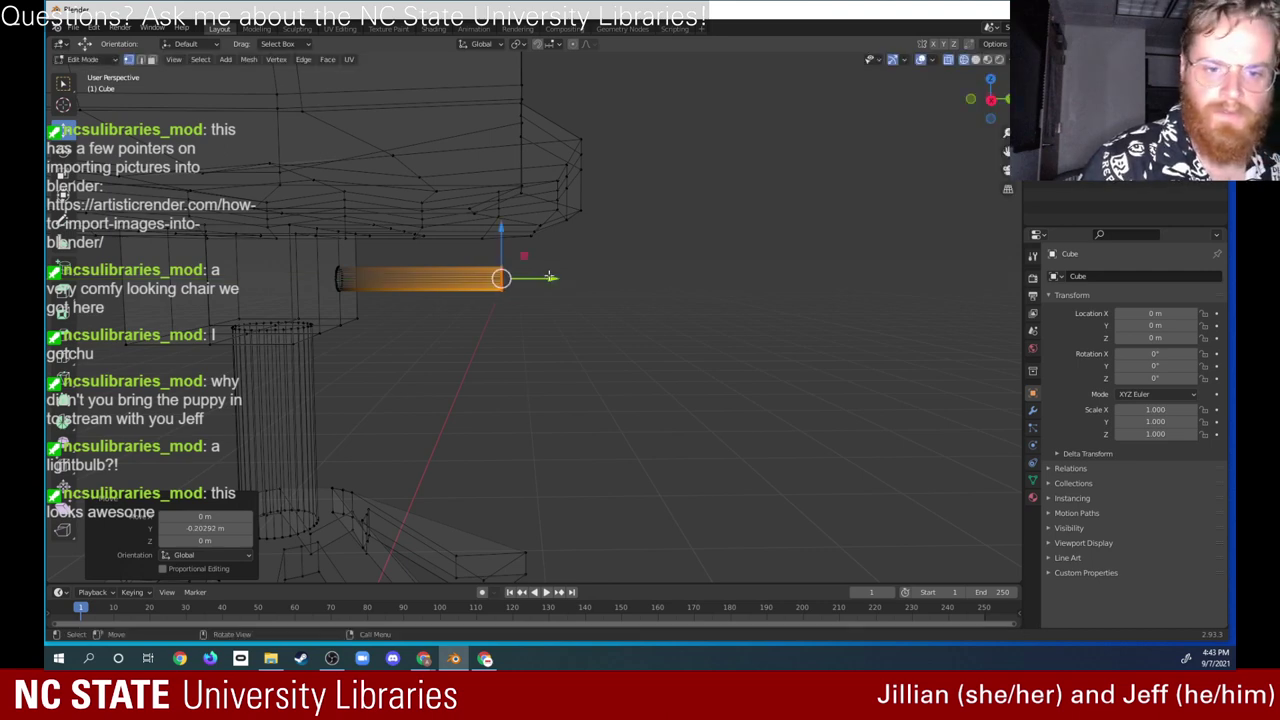
Step: Extrude the cylinder's end face outward to extend the handle
key("shift+space")
key("e")
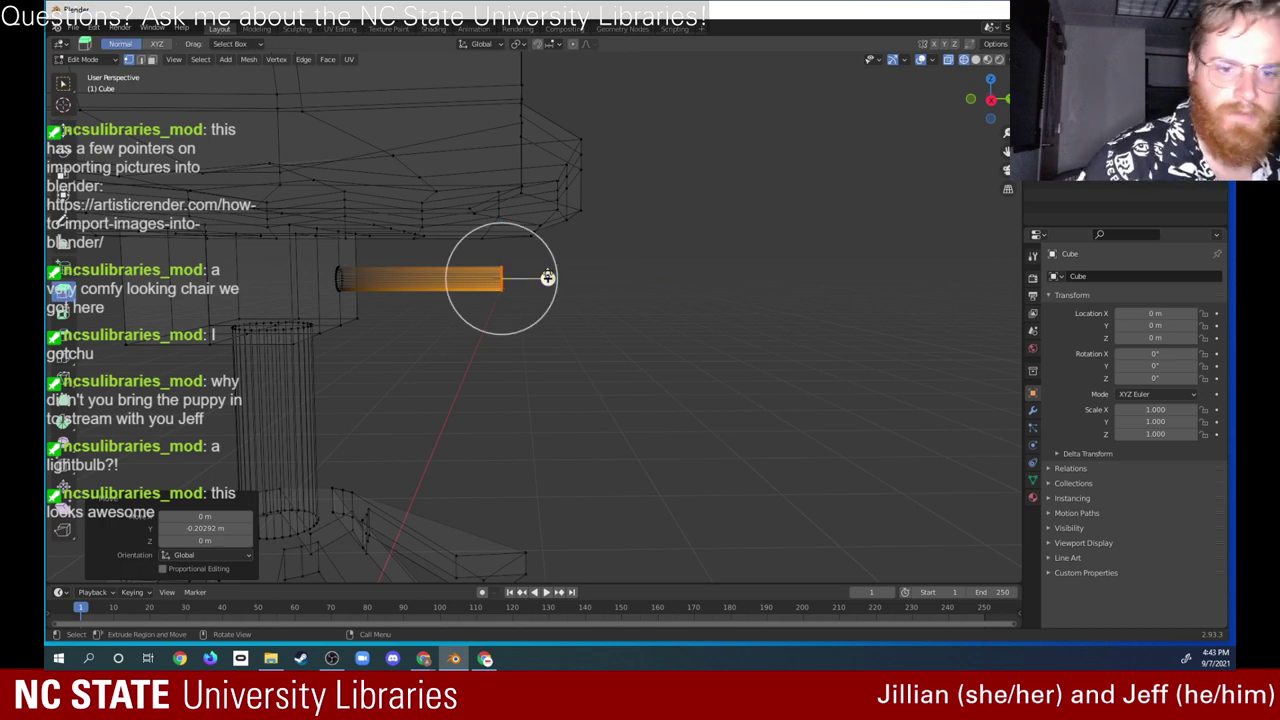
left_click_drag(543, 278, 575, 277)
middle_click_drag(575, 277, 502, 260)
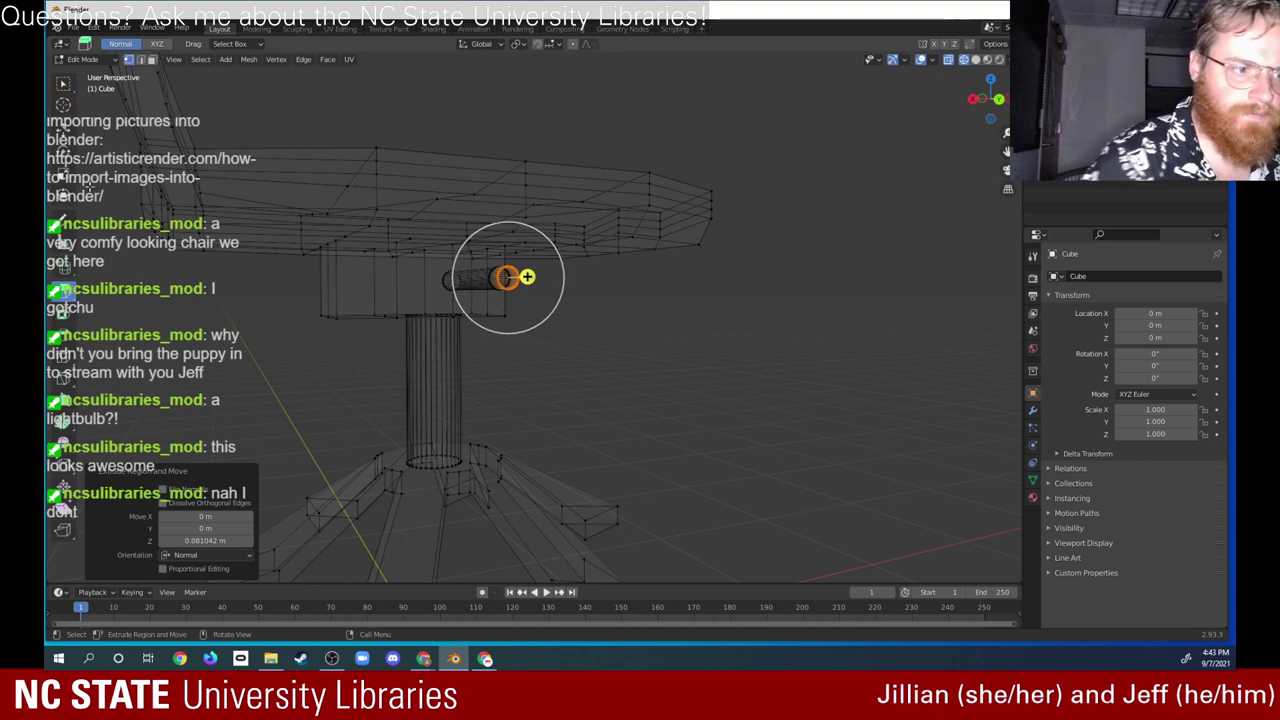
Step: Scale the extruded end 1.395 times into a flared knob tip and fill it with a face
left_click(63, 172)
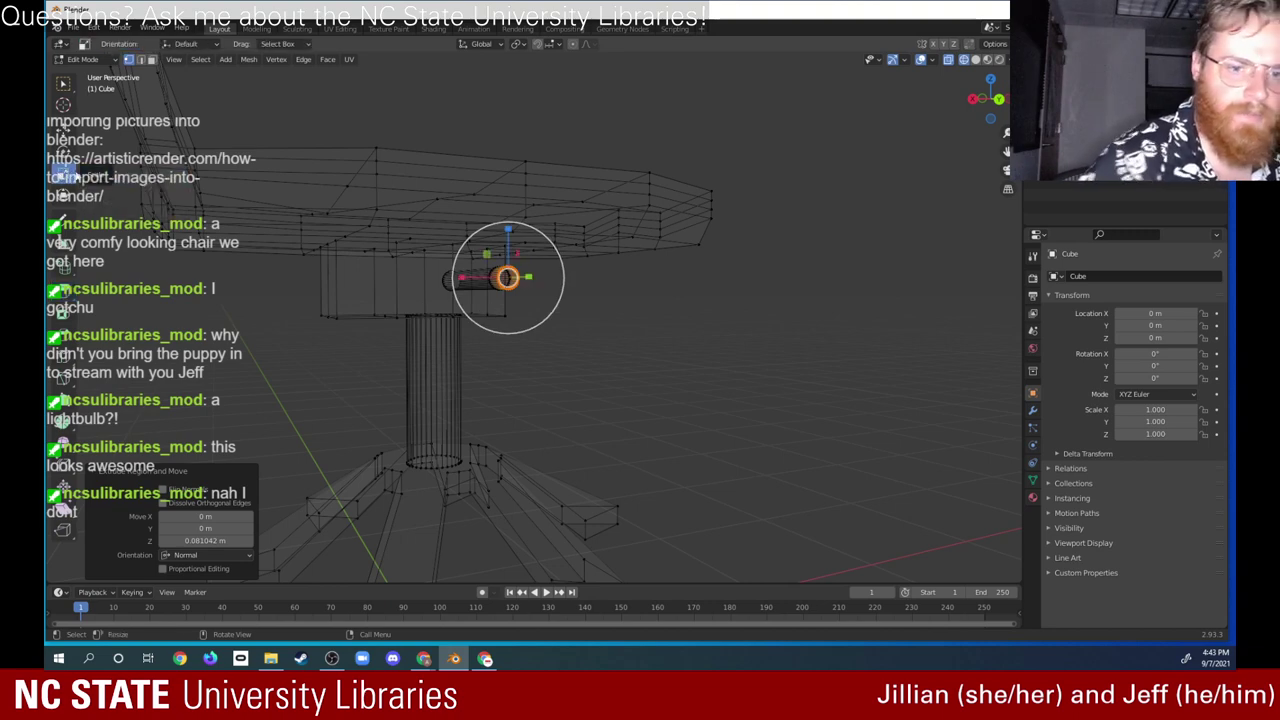
left_click_drag(489, 252, 466, 236)
left_click_drag(507, 278, 509, 277)
mouse_move(509, 277)
middle_mouse_down()
mouse_move(526, 277)
mouse_move(505, 285)
middle_mouse_up()
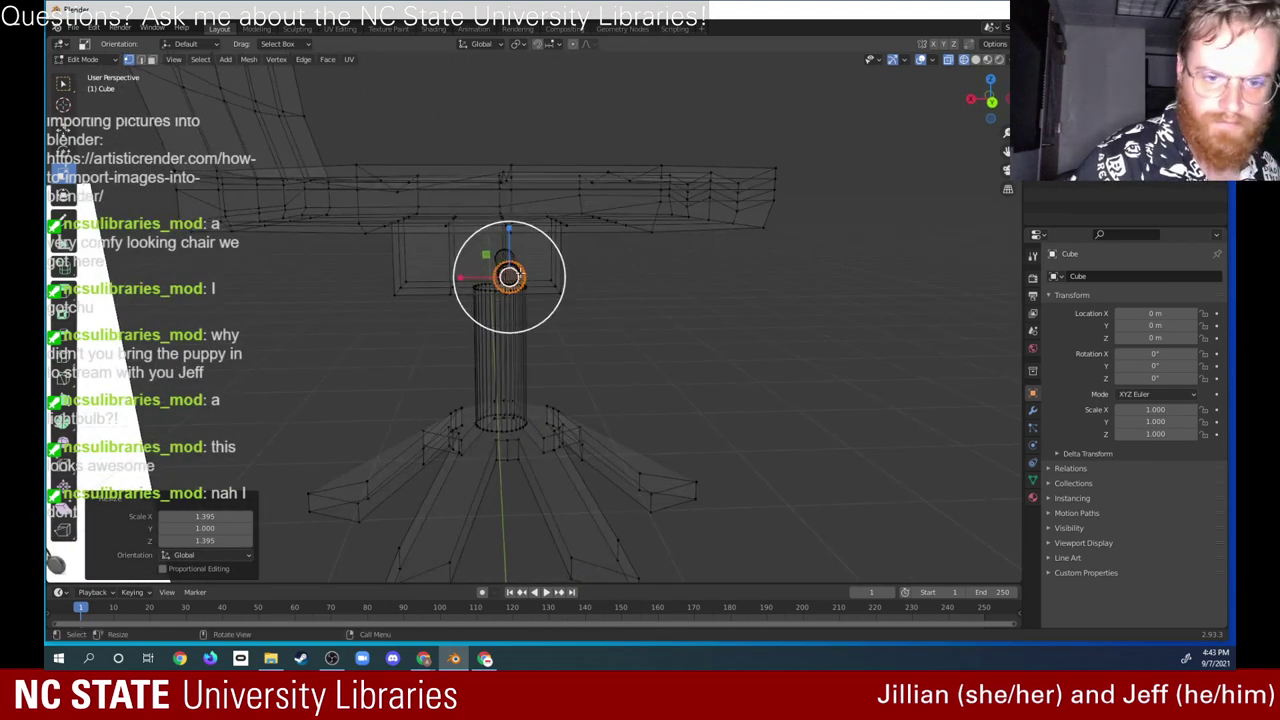
right_click(508, 278)
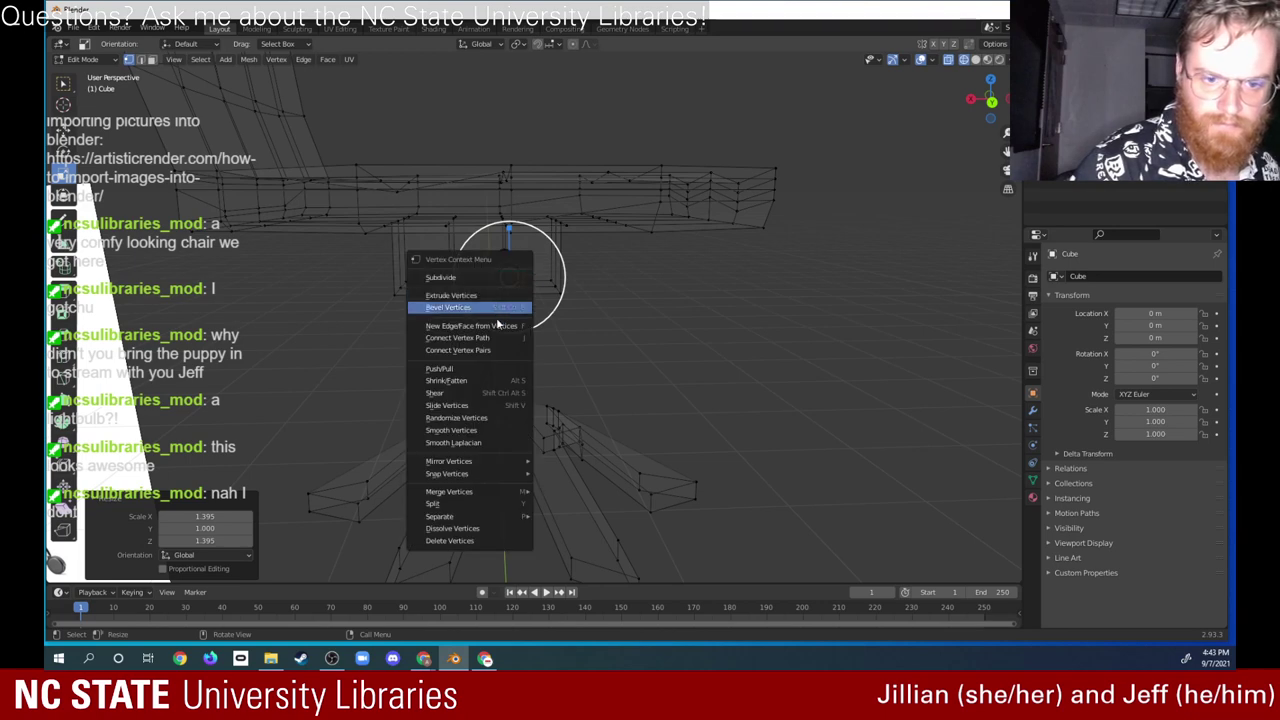
left_click(509, 325)
Step: Switch the viewport to Solid shading and inspect the handle from beneath the seat
middle_click_drag(542, 291, 658, 268)
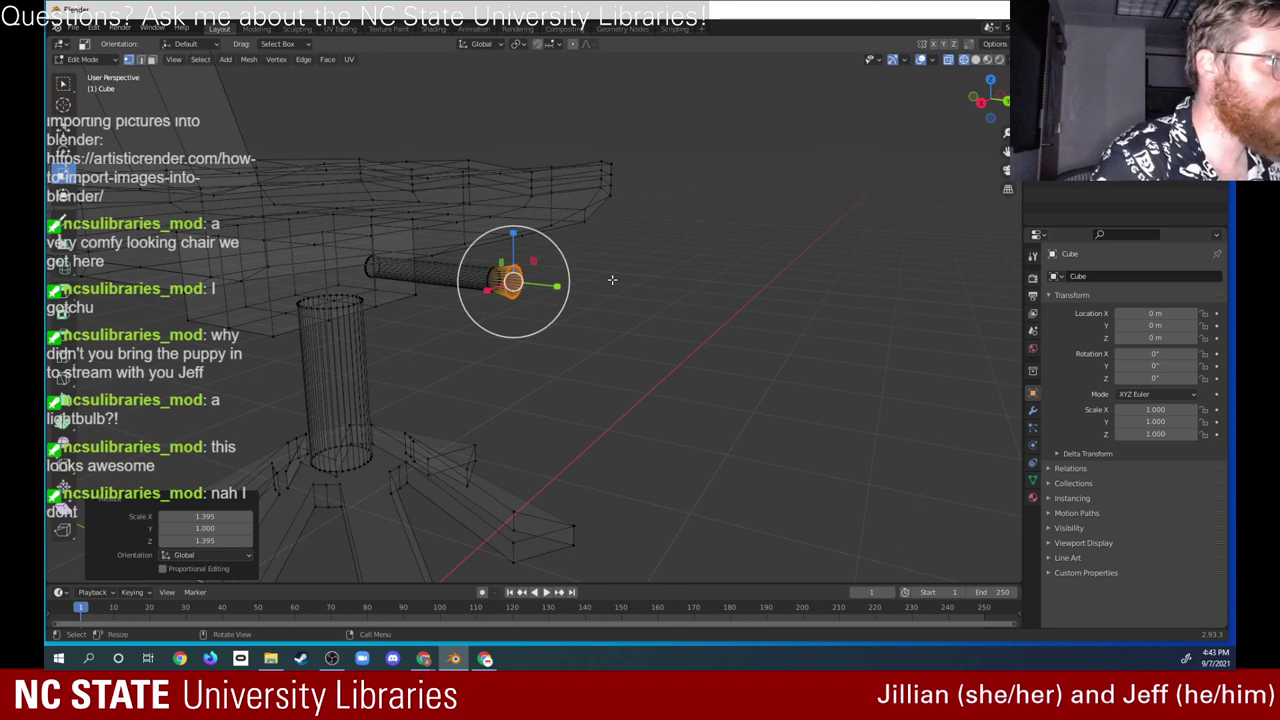
left_click(63, 85)
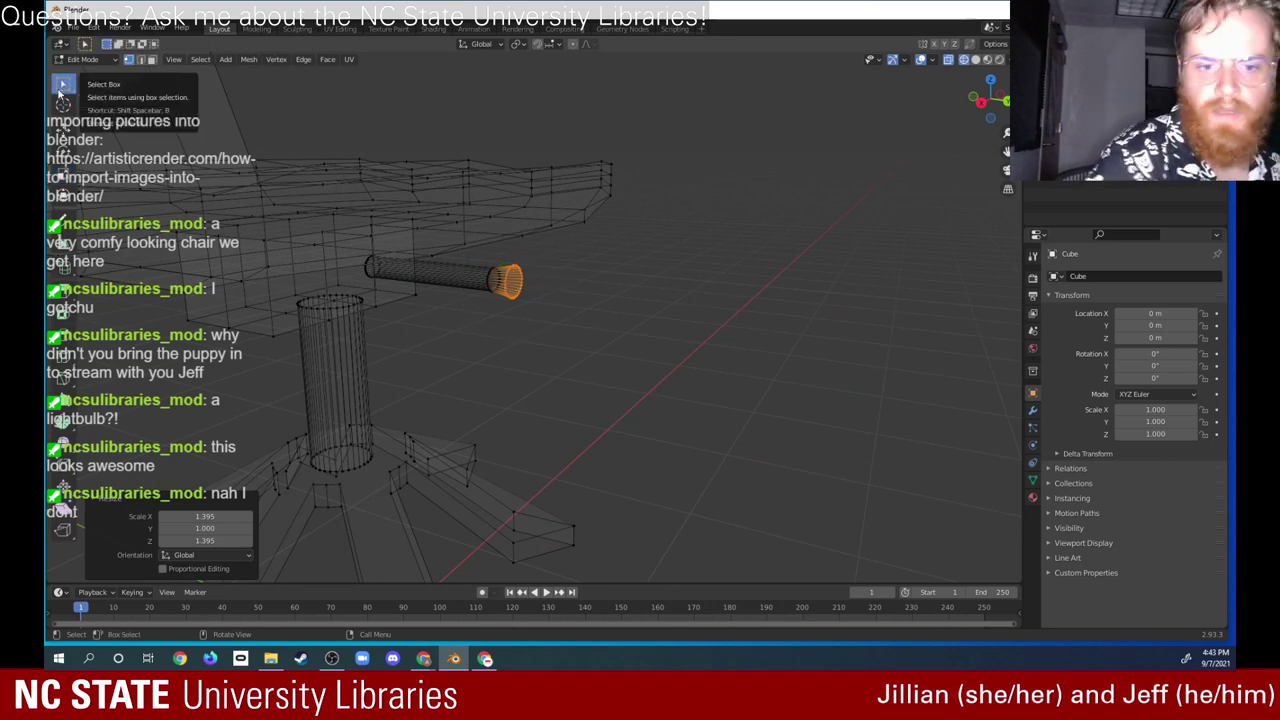
left_click(975, 59)
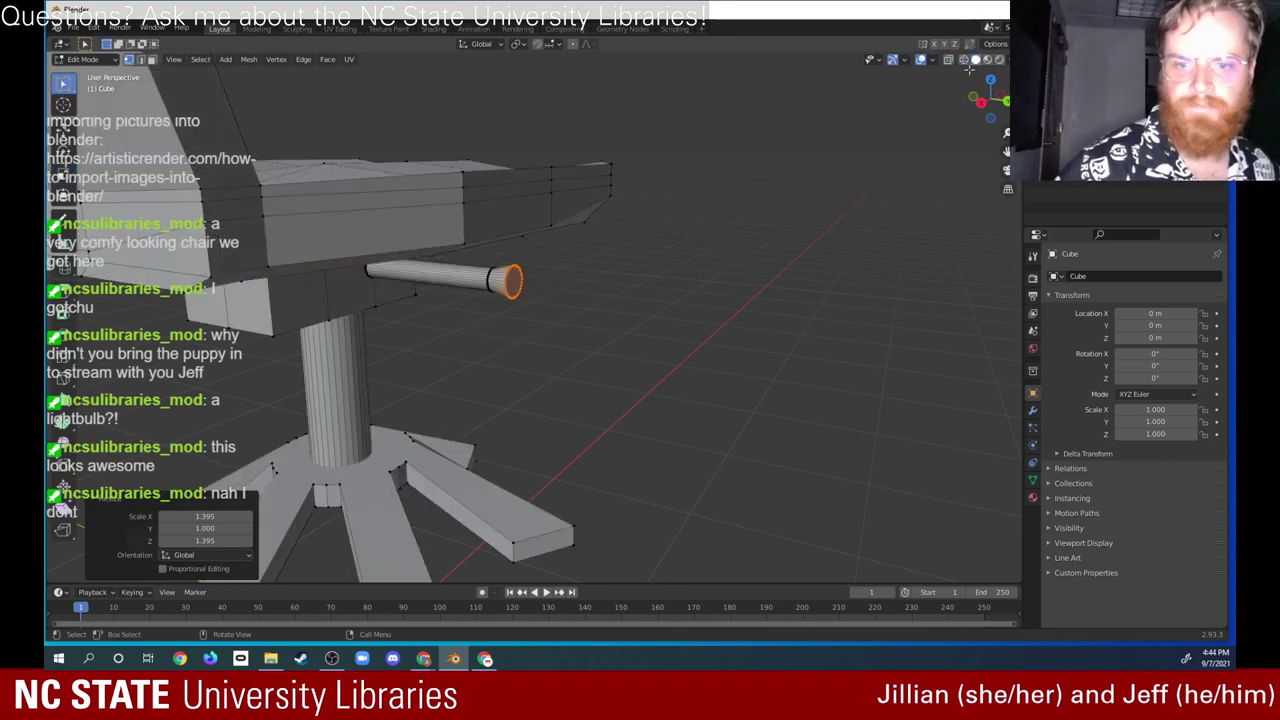
mouse_move(560, 300)
middle_mouse_down()
mouse_move(583, 228)
mouse_move(732, 273)
mouse_move(707, 297)
middle_mouse_up()
scroll(583, 228, "up", 3)
scroll(612, 442, "down", 3)
middle_click_drag(612, 442, 770, 291)
Step: Return to Object Mode, orbit around the finished chair, and box-select the whole chair
left_click(110, 59)
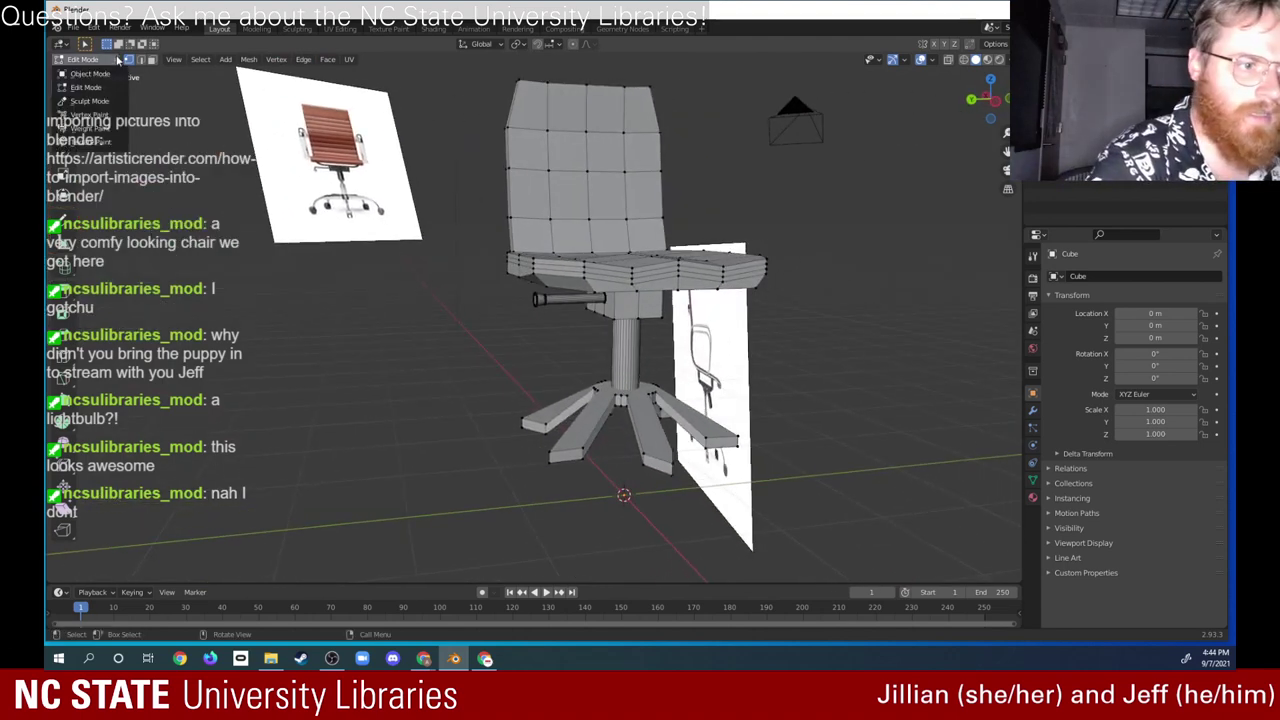
left_click(118, 78)
middle_click_drag(560, 430, 706, 351)
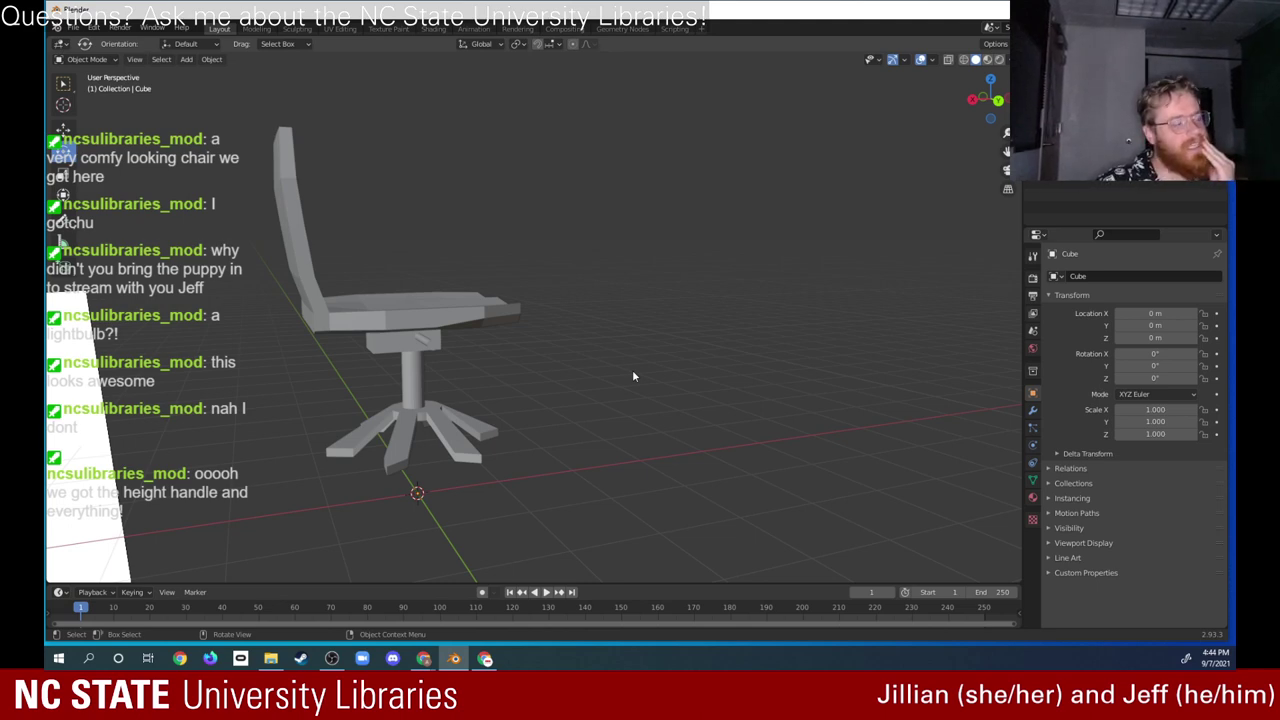
middle_click_drag(633, 376, 686, 444)
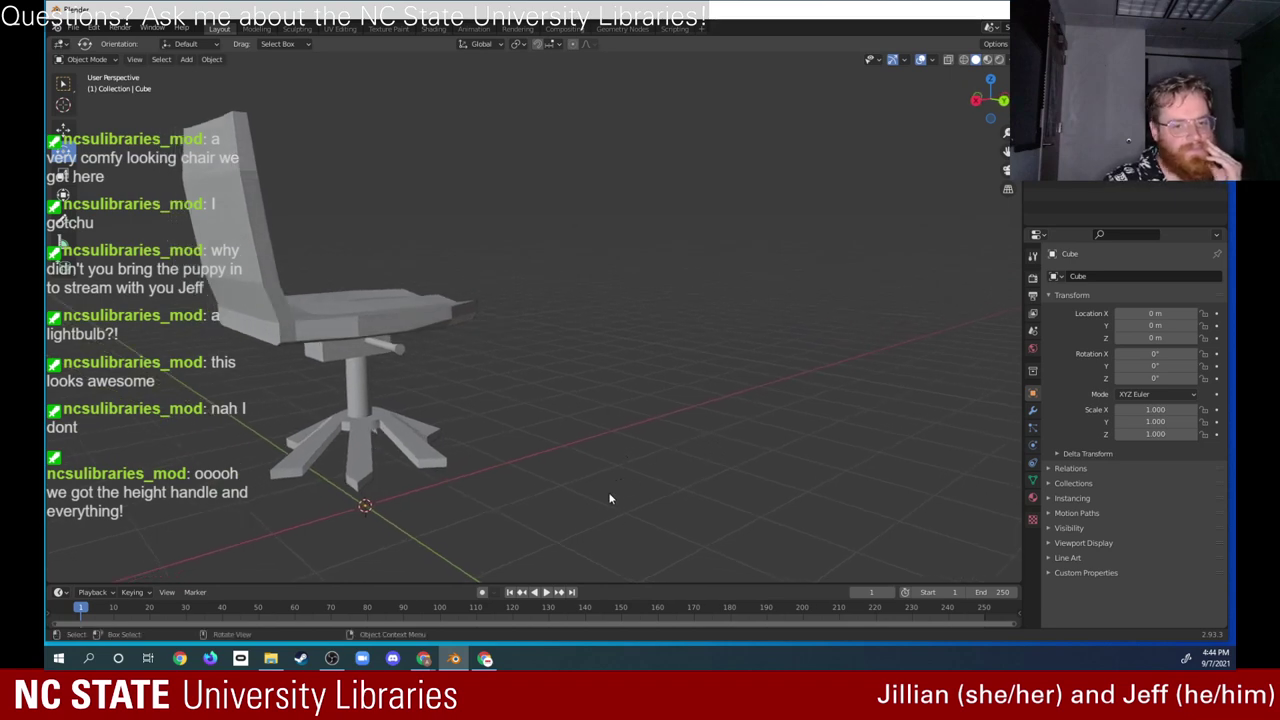
left_click_drag(530, 511, 135, 107)
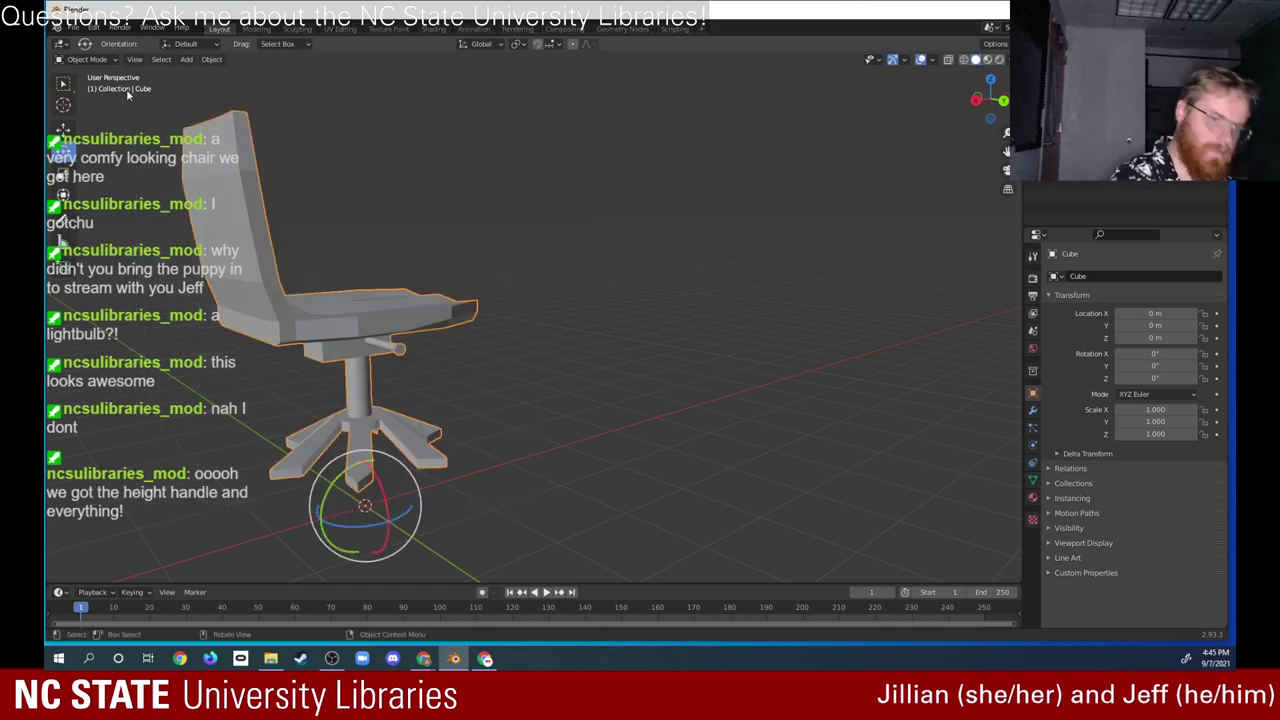
Step: Reselect the whole chair and activate the Move tool
left_click(126, 89)
left_click(63, 127)
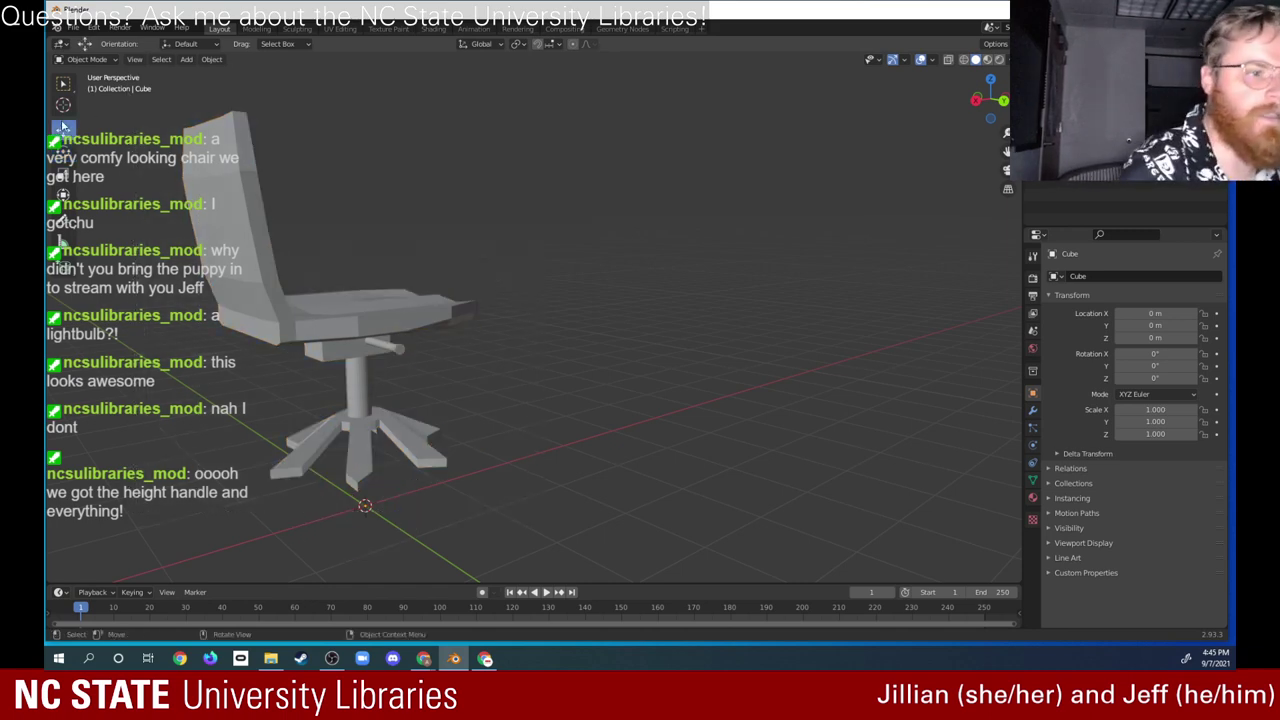
left_click_drag(505, 504, 262, 278)
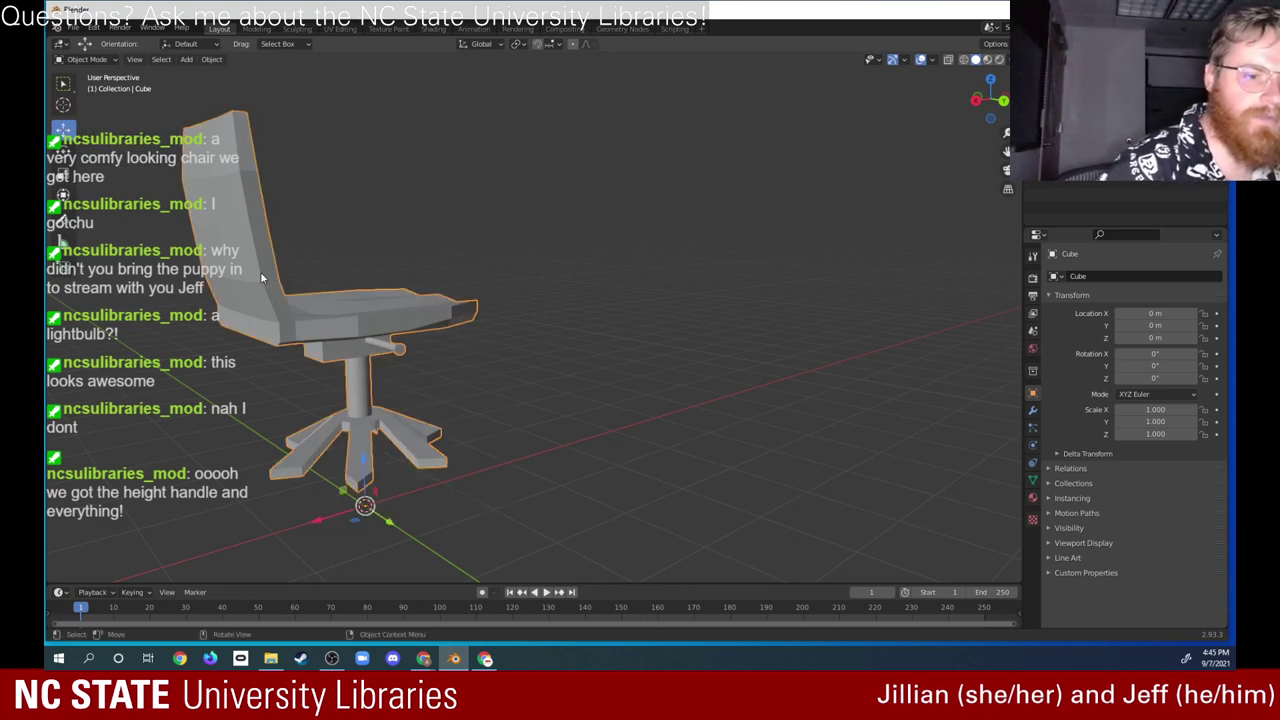
left_click(62, 83)
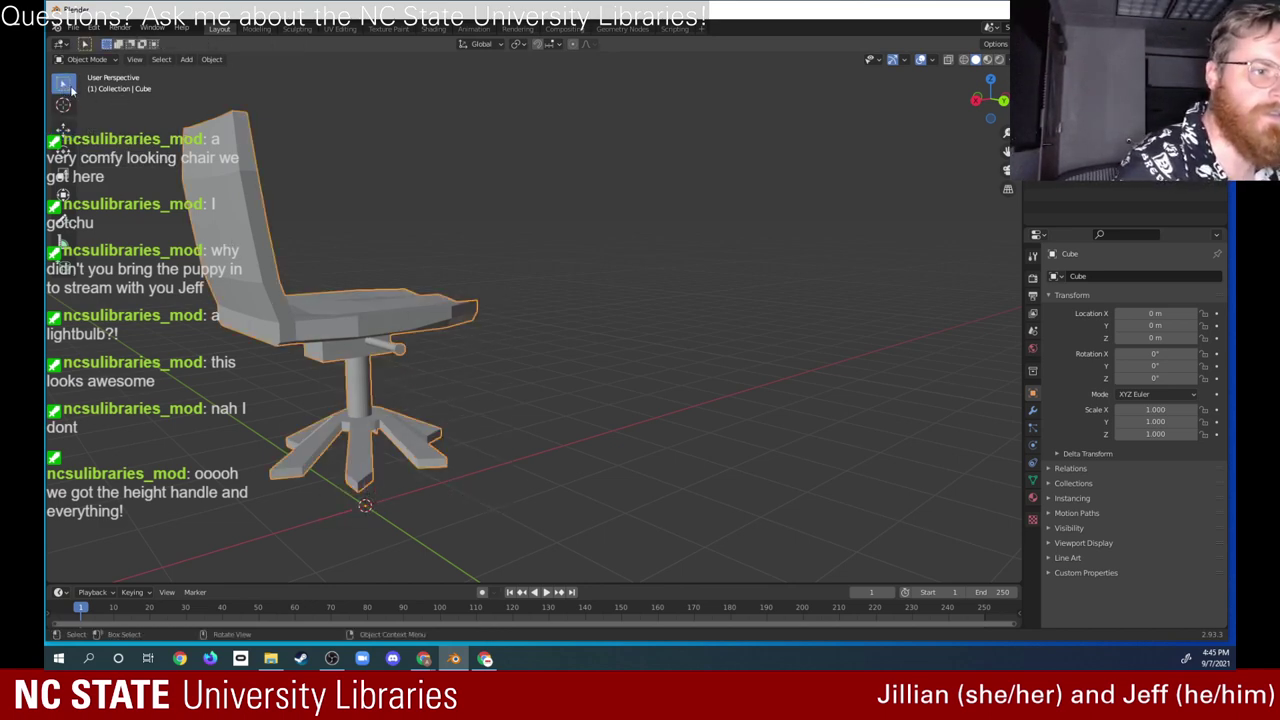
left_click(63, 127)
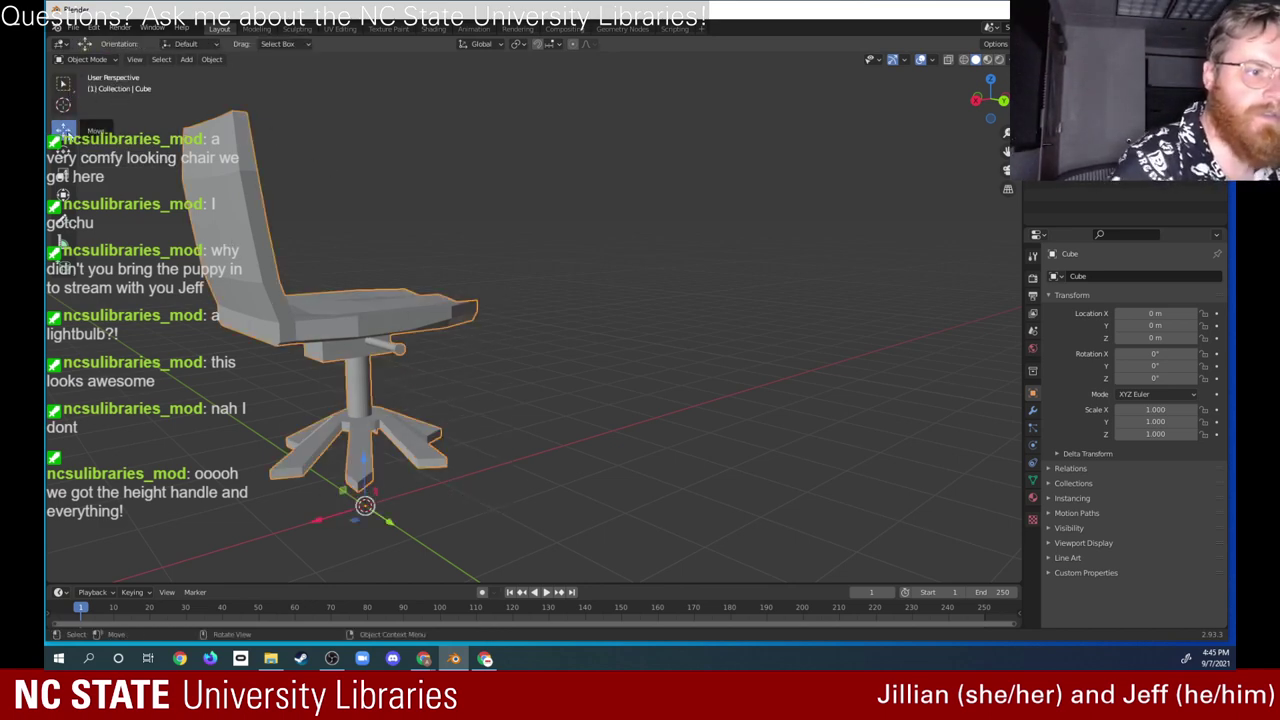
Step: Move the chair along Z to floor level at Location Z -0.63477 m, then deselect it
left_click_drag(365, 462, 395, 477)
middle_click_drag(563, 452, 668, 358)
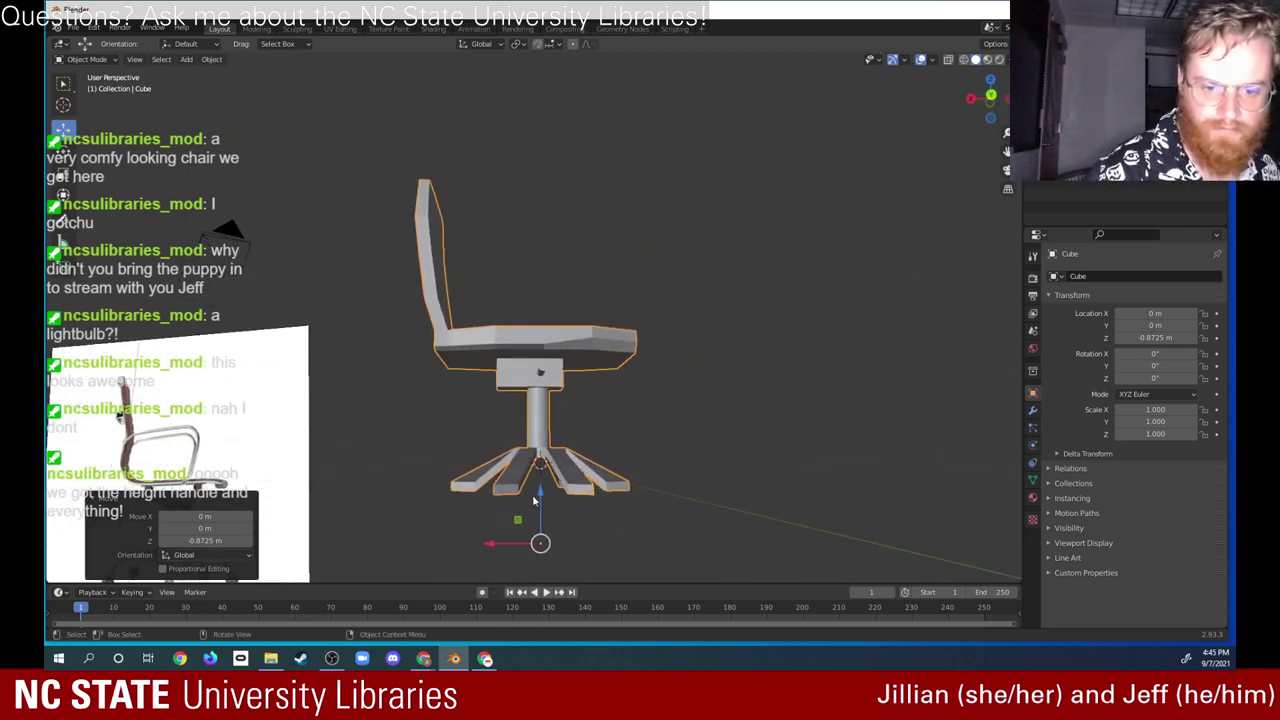
left_click_drag(537, 500, 537, 478)
middle_click_drag(641, 347, 680, 353)
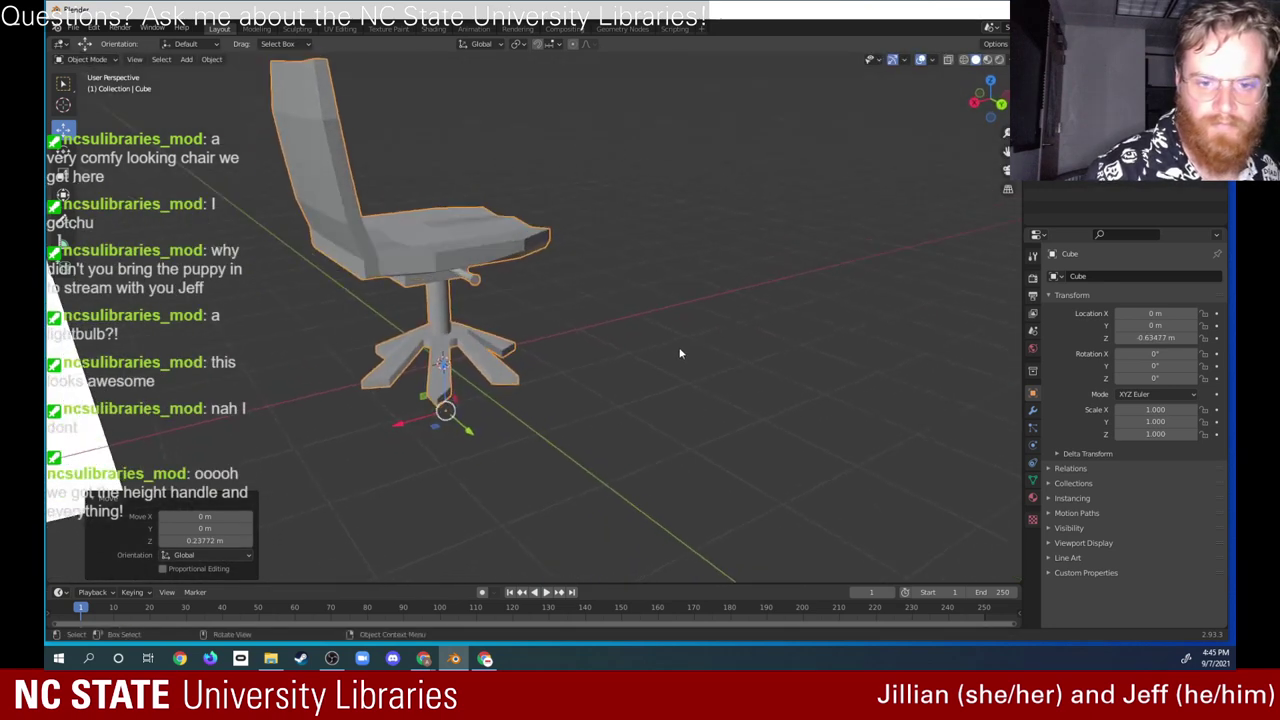
left_click(678, 344)
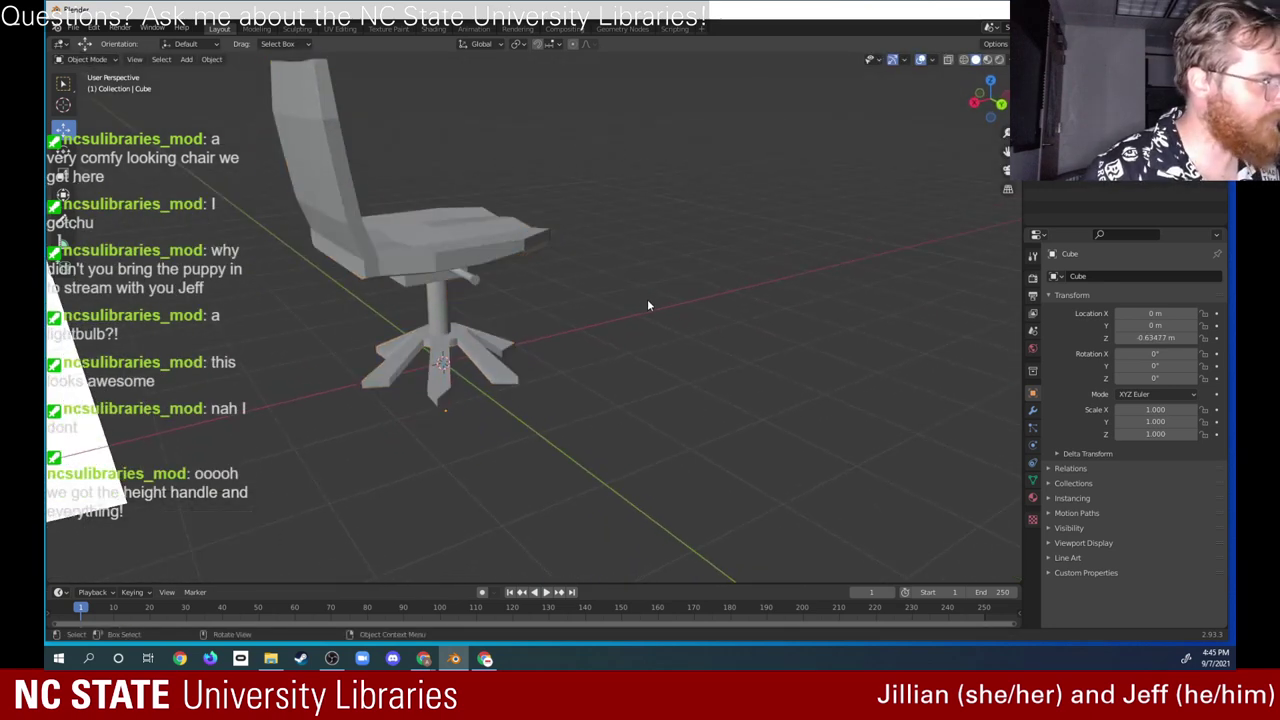
key("shift+a")
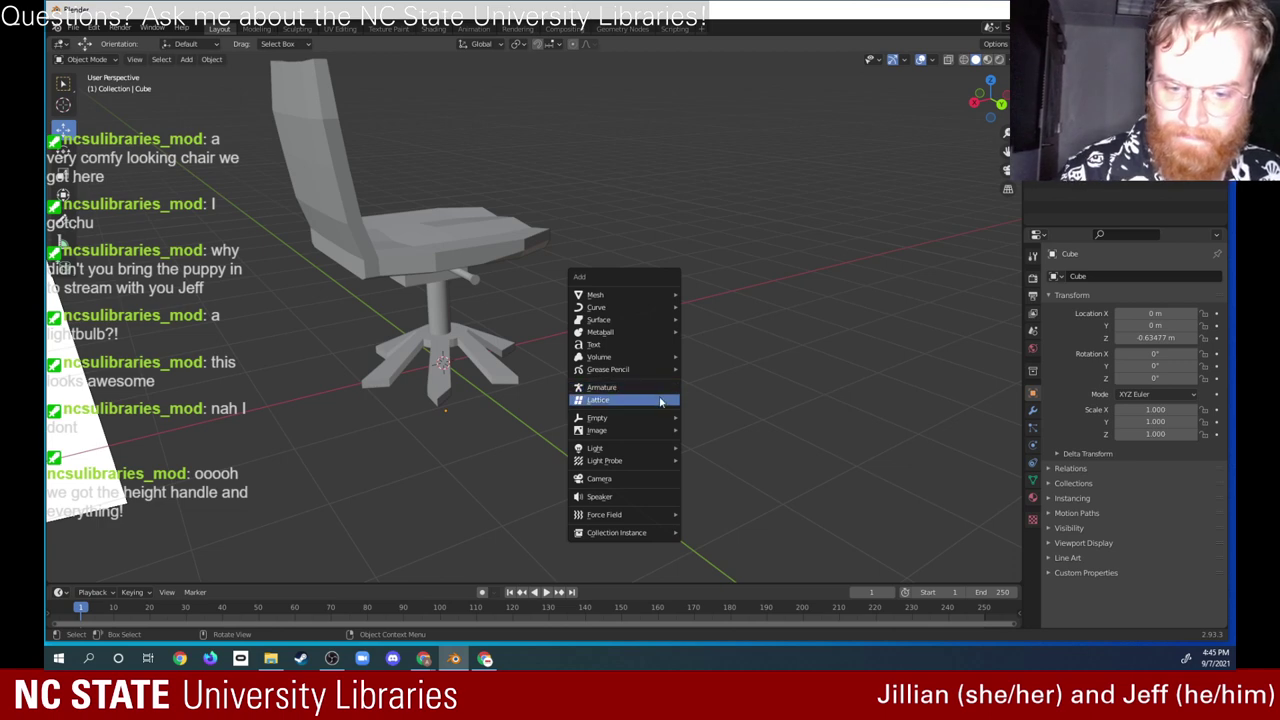
Step: Add a mesh cube, Cube.001, and place it beside the chair at X -3.392 m, Z 0.70613 m
mouse_move(666, 435)
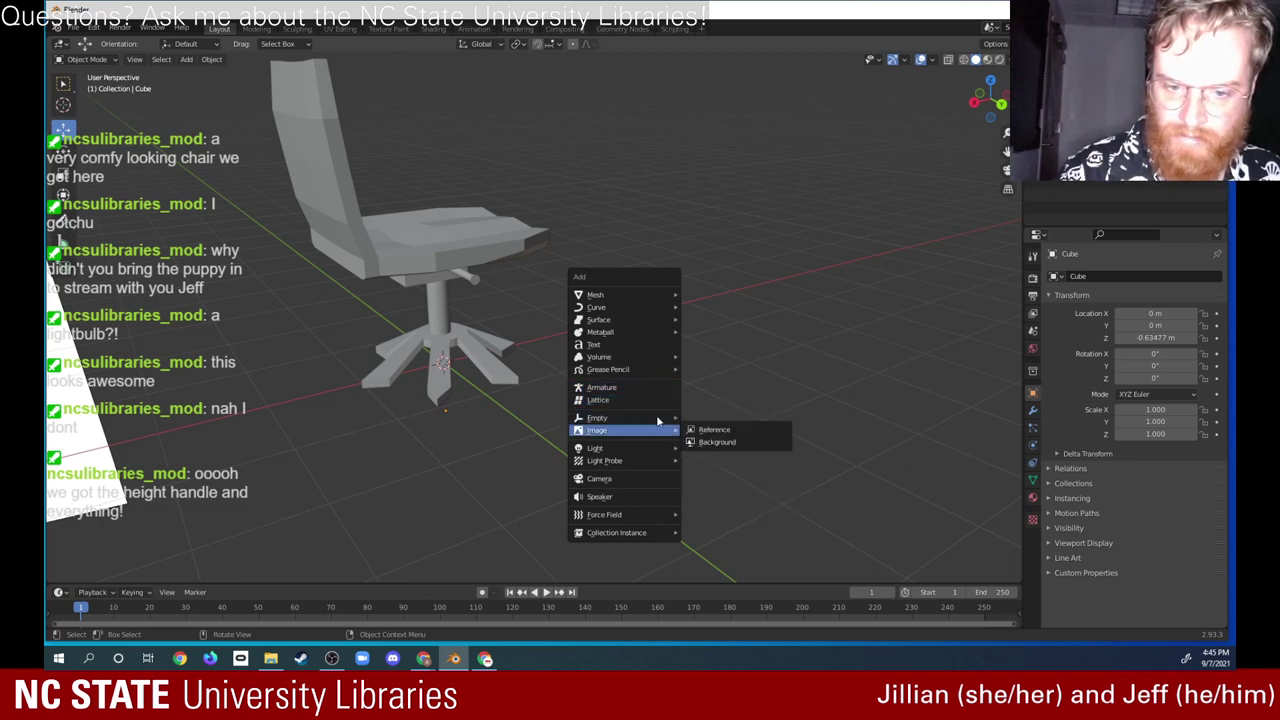
mouse_move(660, 298)
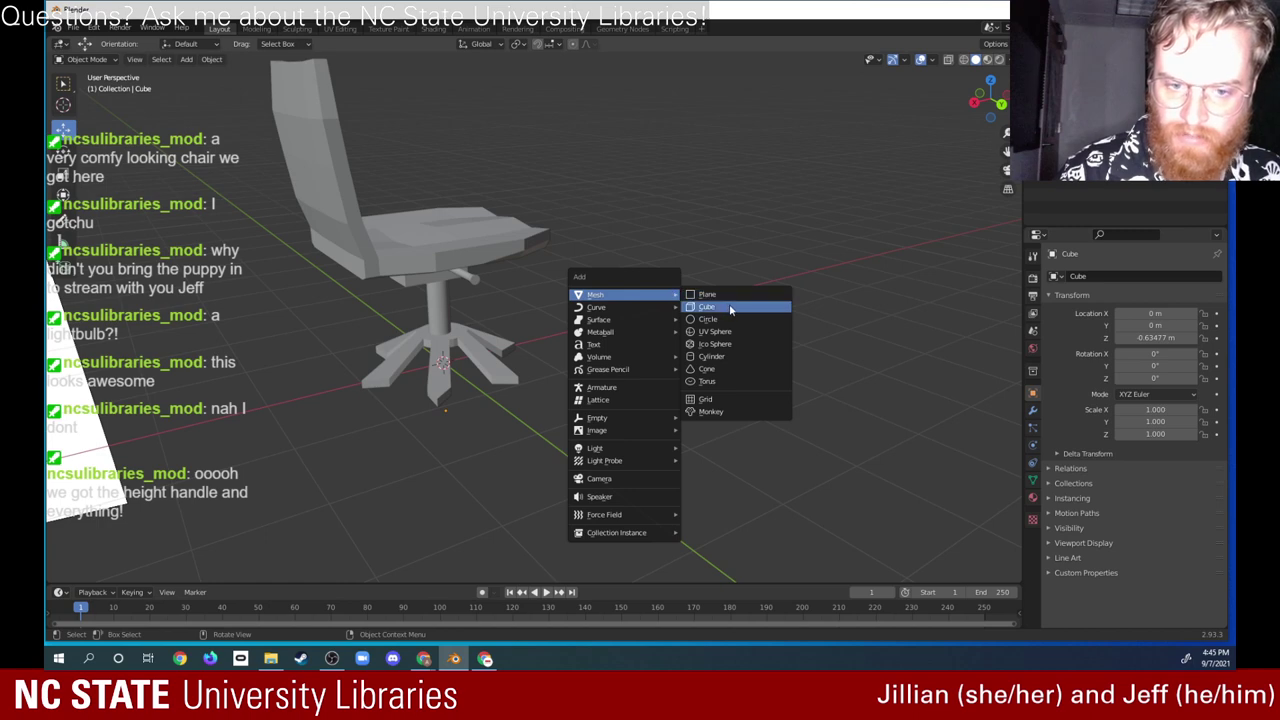
left_click(731, 310)
left_click_drag(402, 378, 617, 317)
left_click_drag(660, 268, 667, 210)
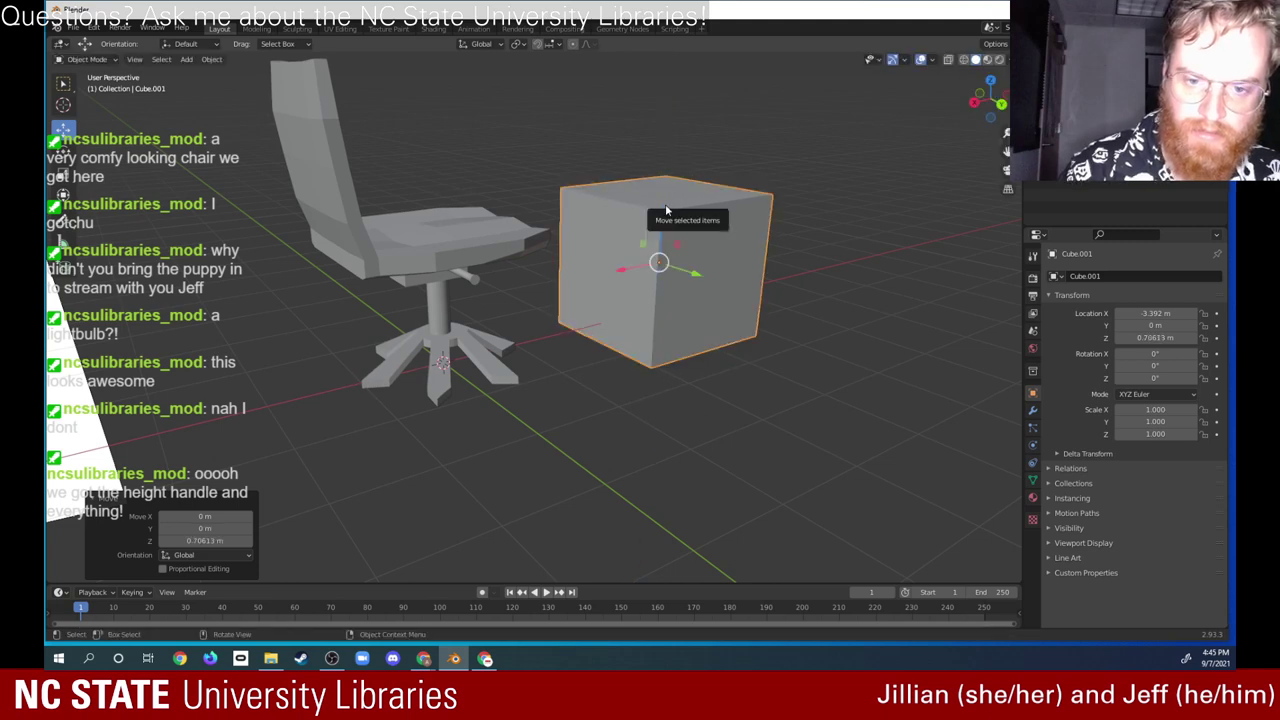
middle_click_drag(667, 210, 607, 375)
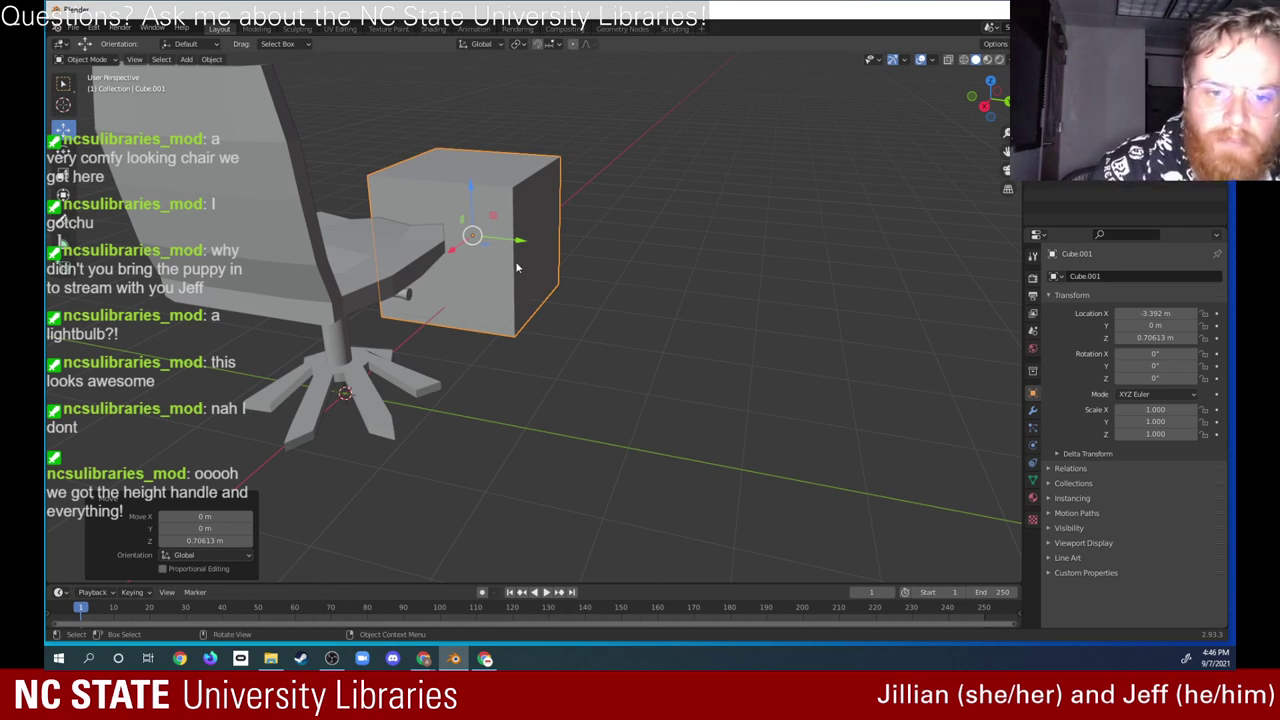
Step: Enter Edit Mode on Cube.001 and stretch its right end face outward along Y
left_click(106, 59)
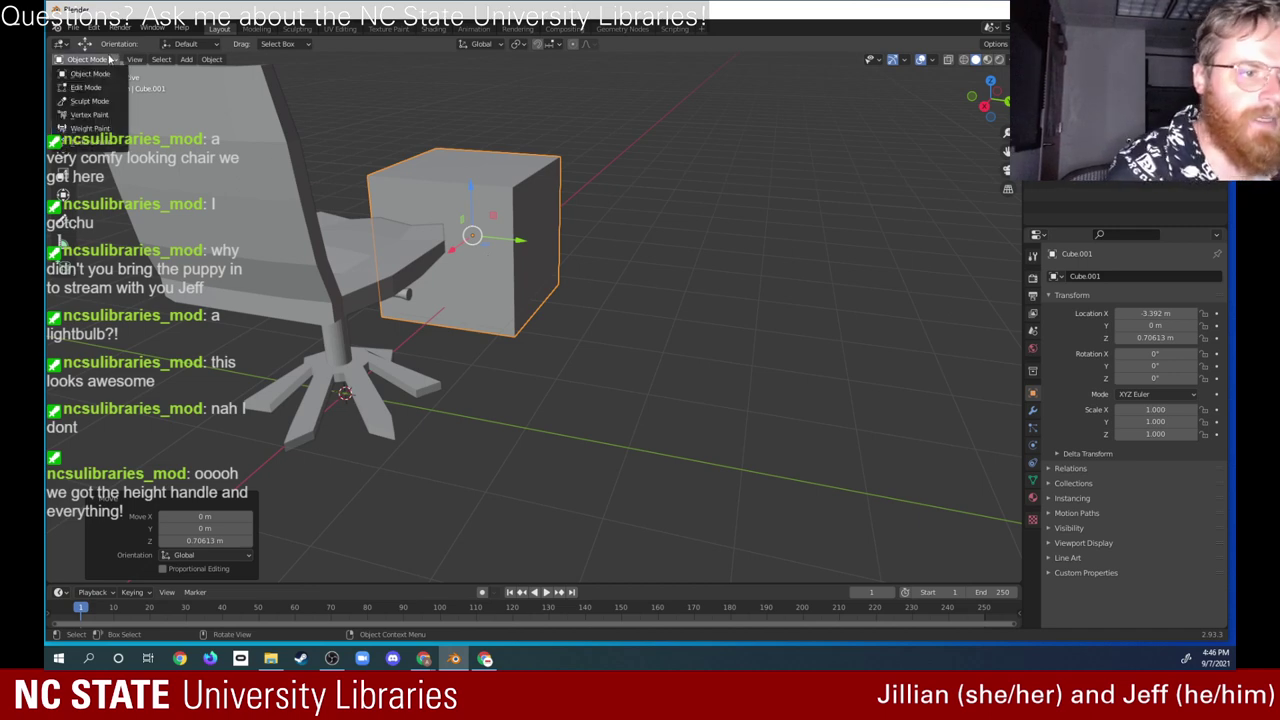
left_click(100, 87)
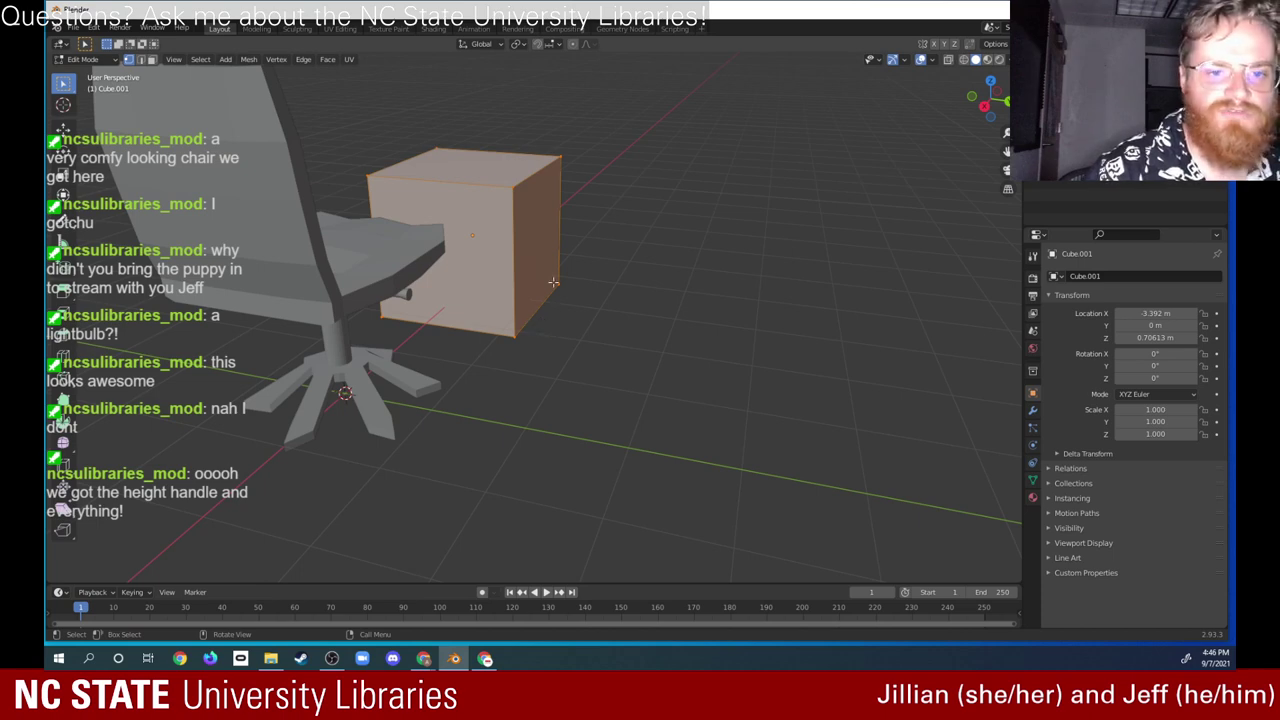
left_click(577, 364)
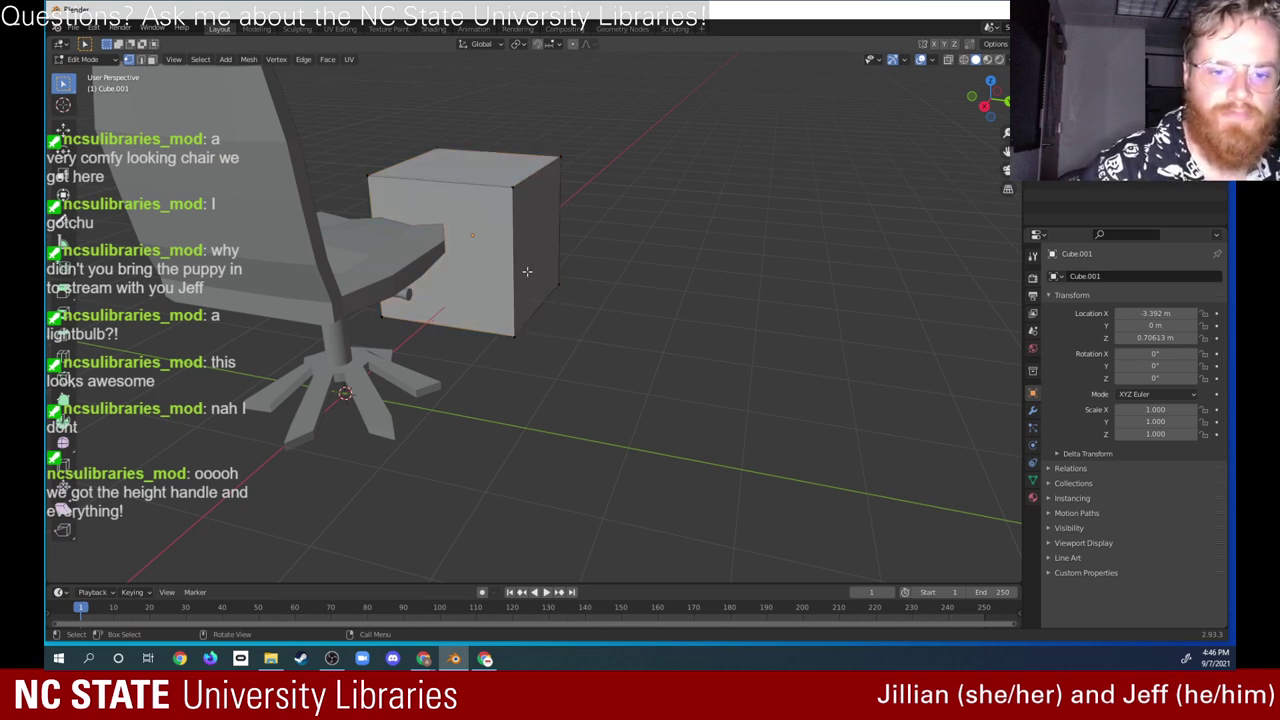
left_click_drag(616, 333, 506, 128)
left_click(62, 128)
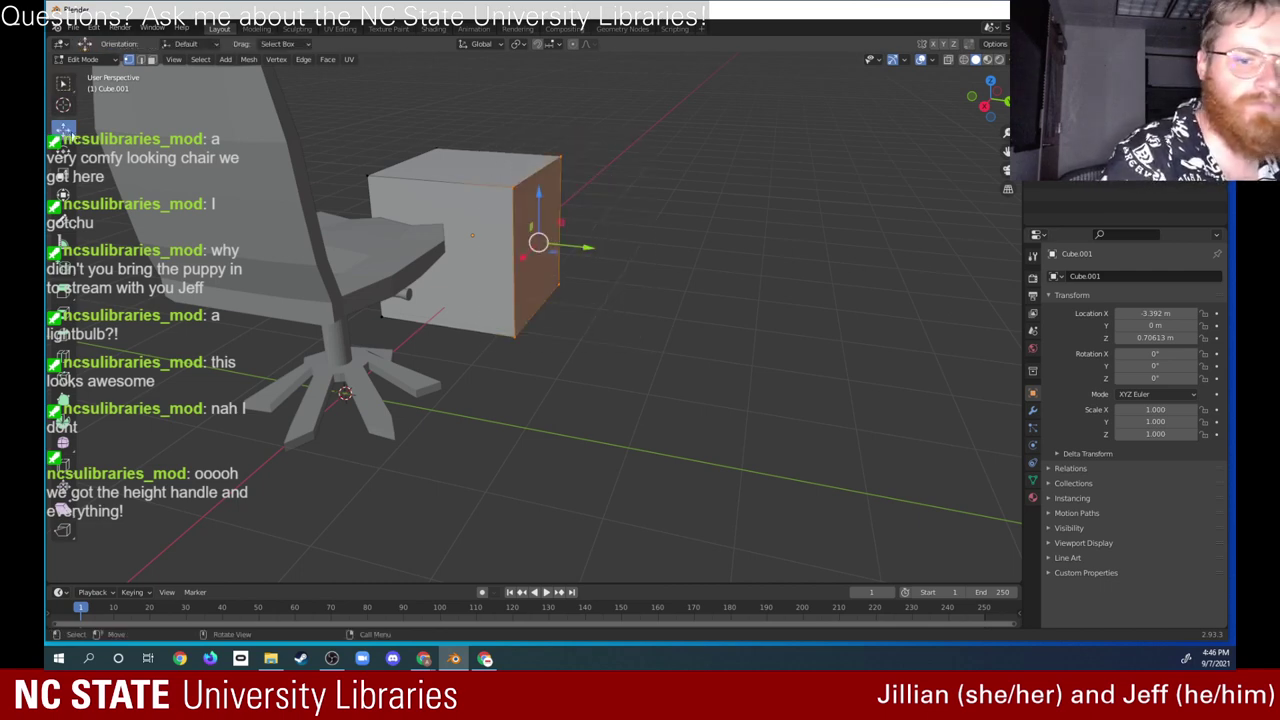
left_click(607, 248)
left_click_drag(602, 390, 486, 130)
left_click_drag(590, 249, 824, 275)
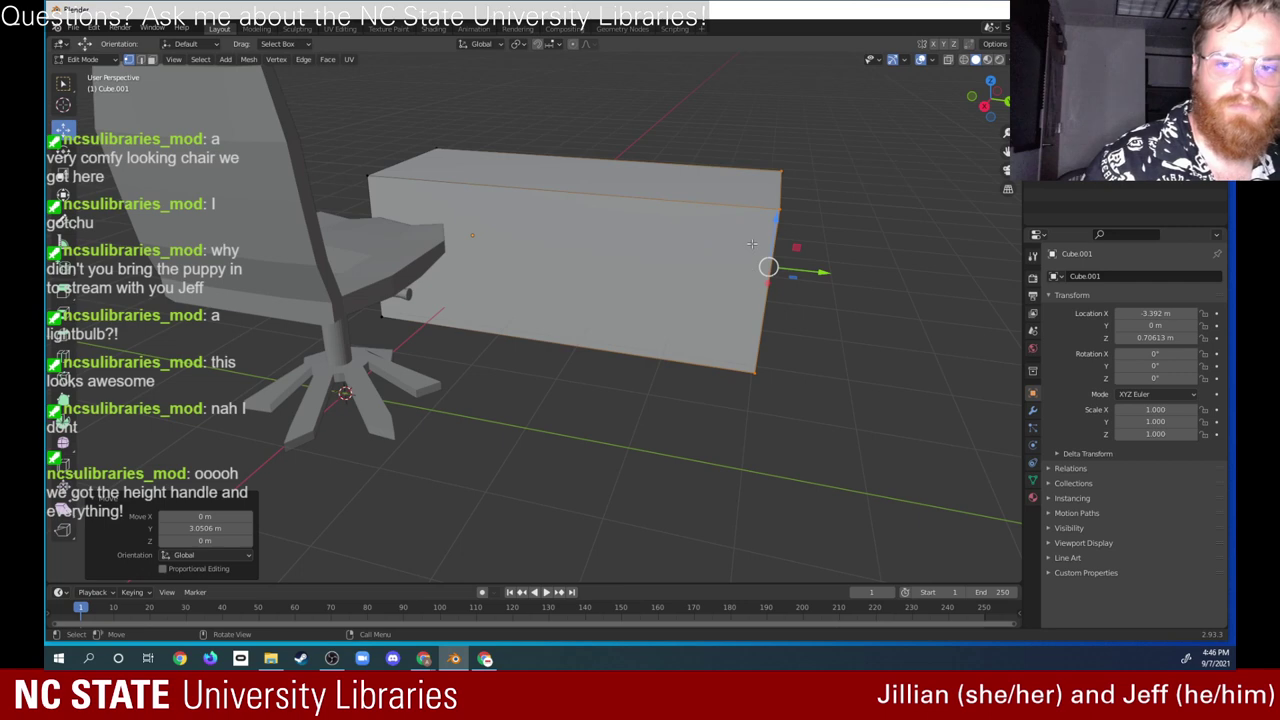
middle_click_drag(748, 268, 800, 244)
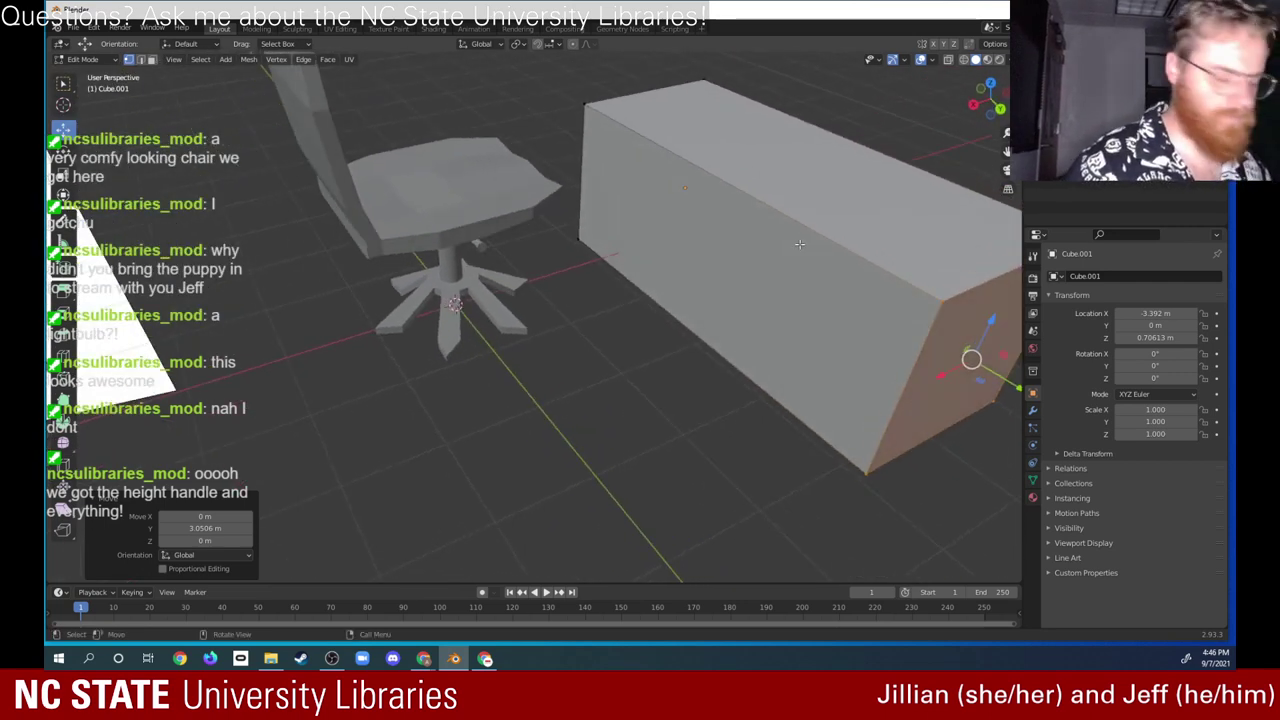
middle_click_drag(800, 244, 525, 335)
Step: Stretch the block's opposite end along Y, then raise its top face 1.0527 m
left_click_drag(266, 146, 464, 368)
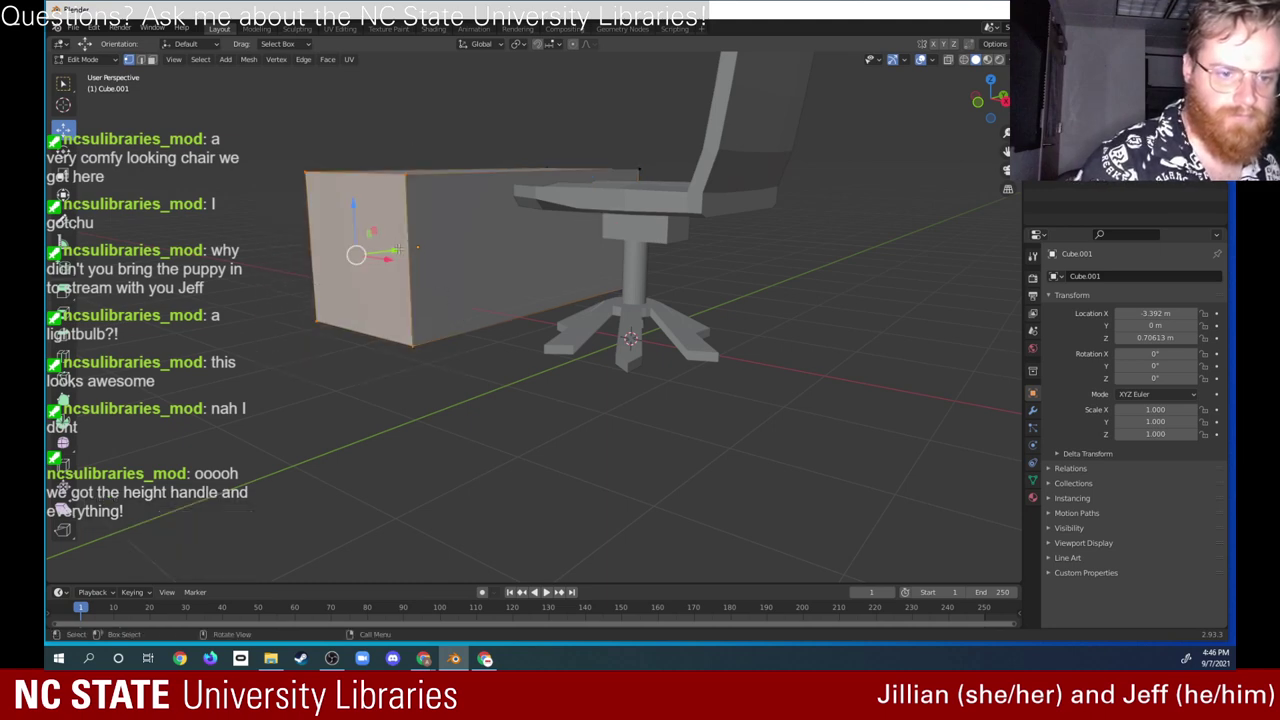
left_click_drag(393, 246, 260, 300)
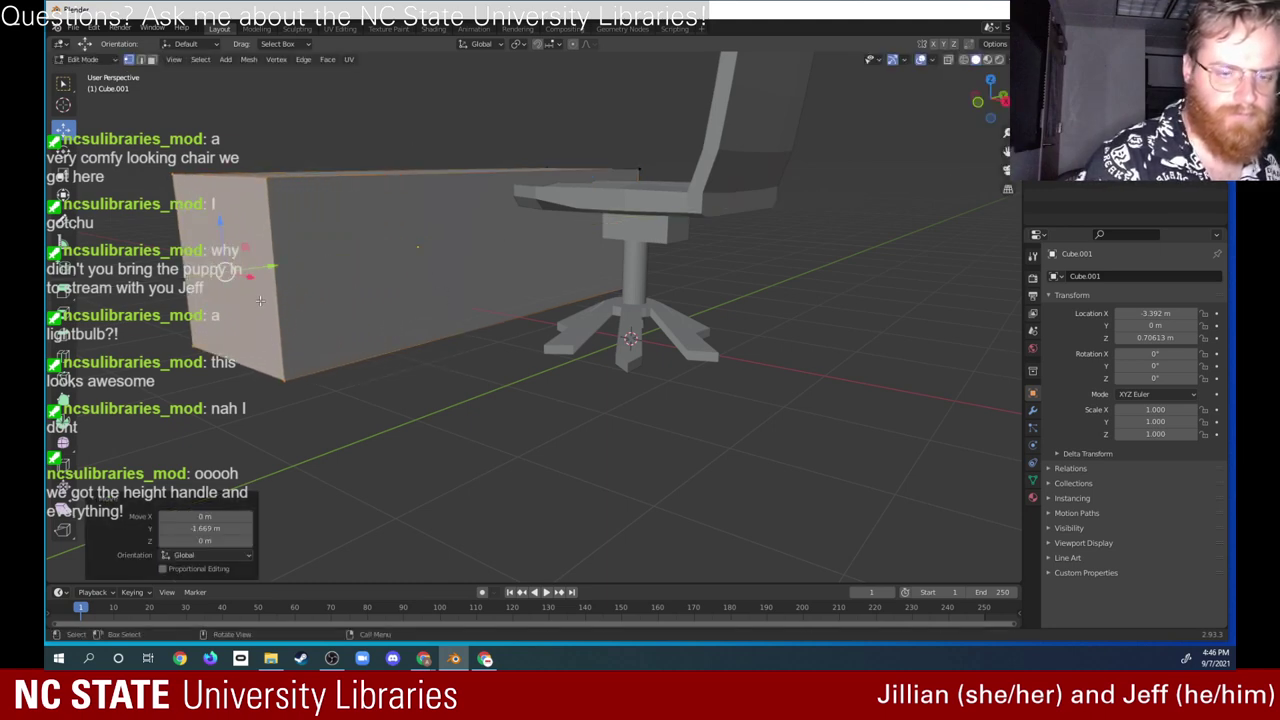
middle_click_drag(416, 330, 581, 492)
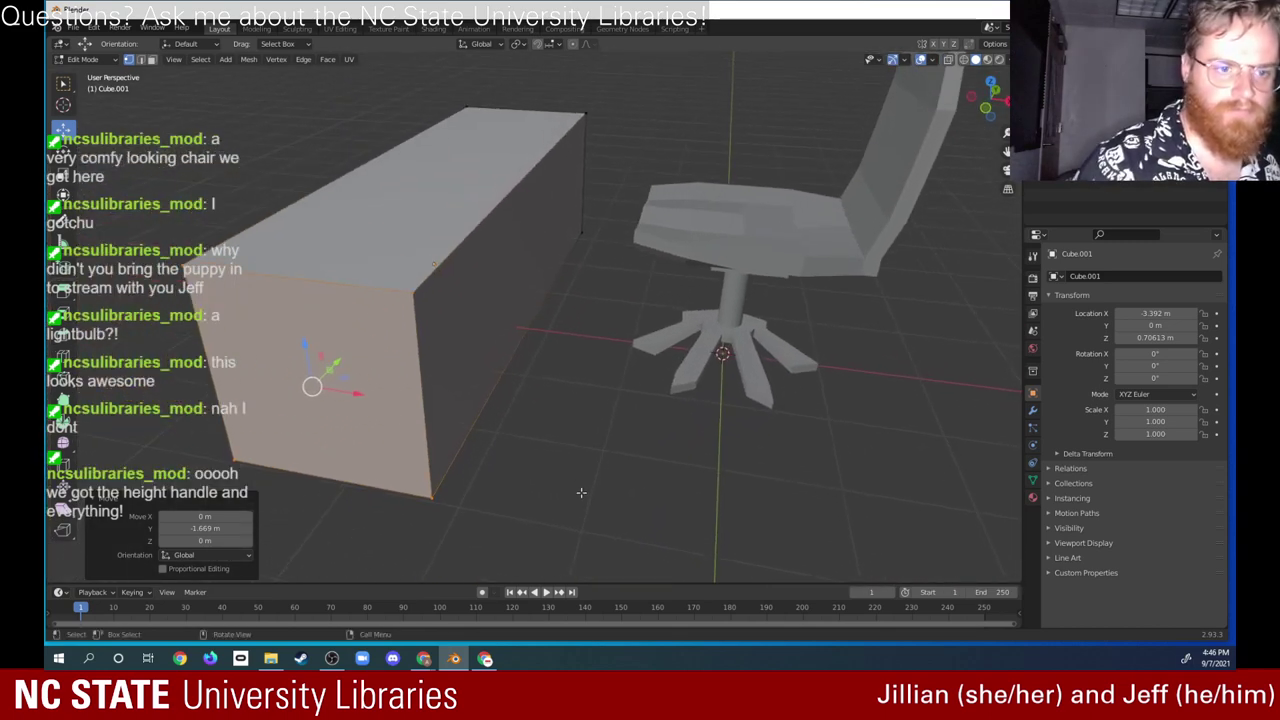
left_click_drag(168, 80, 586, 298)
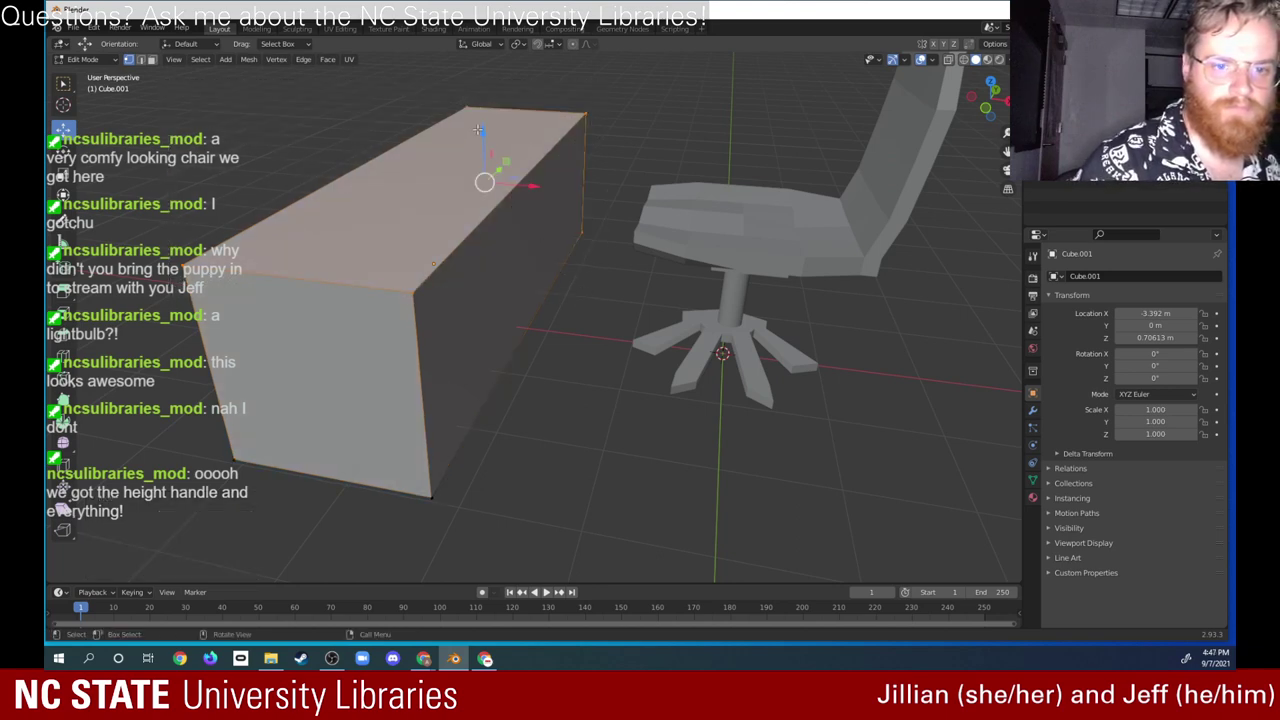
left_click_drag(478, 130, 482, 44)
middle_click_drag(640, 250, 668, 290)
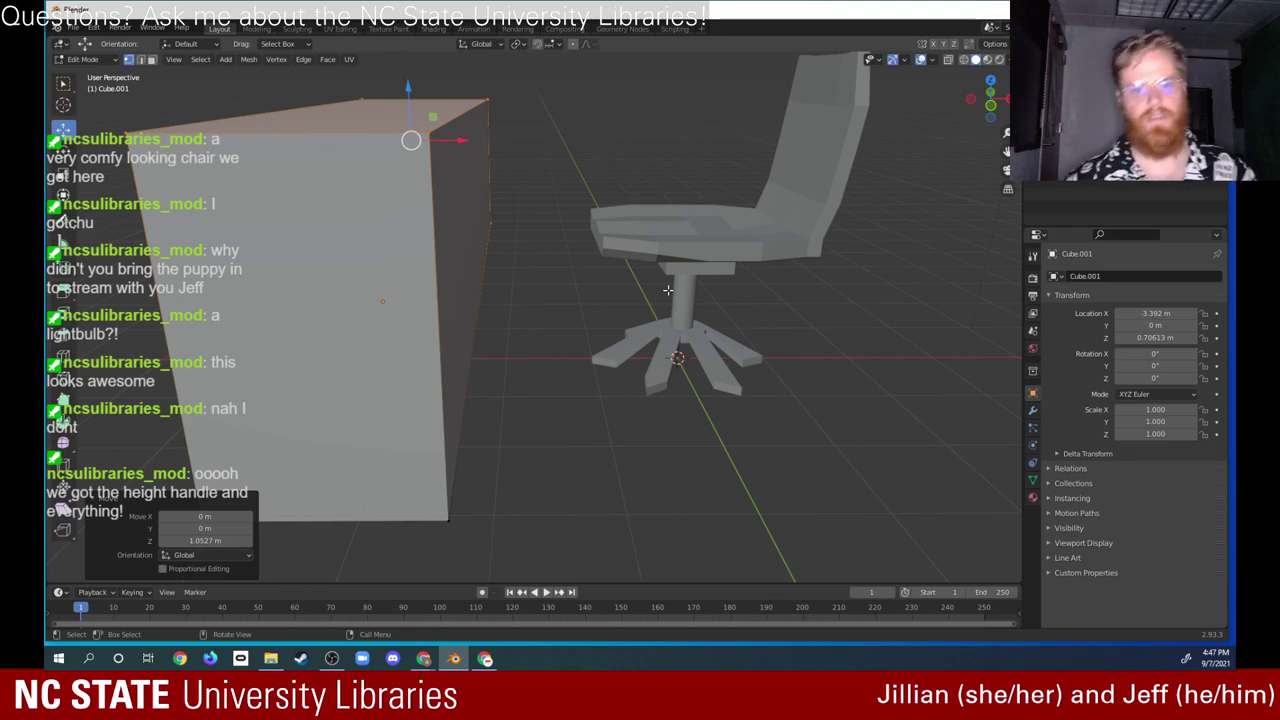
middle_click_drag(668, 290, 598, 438)
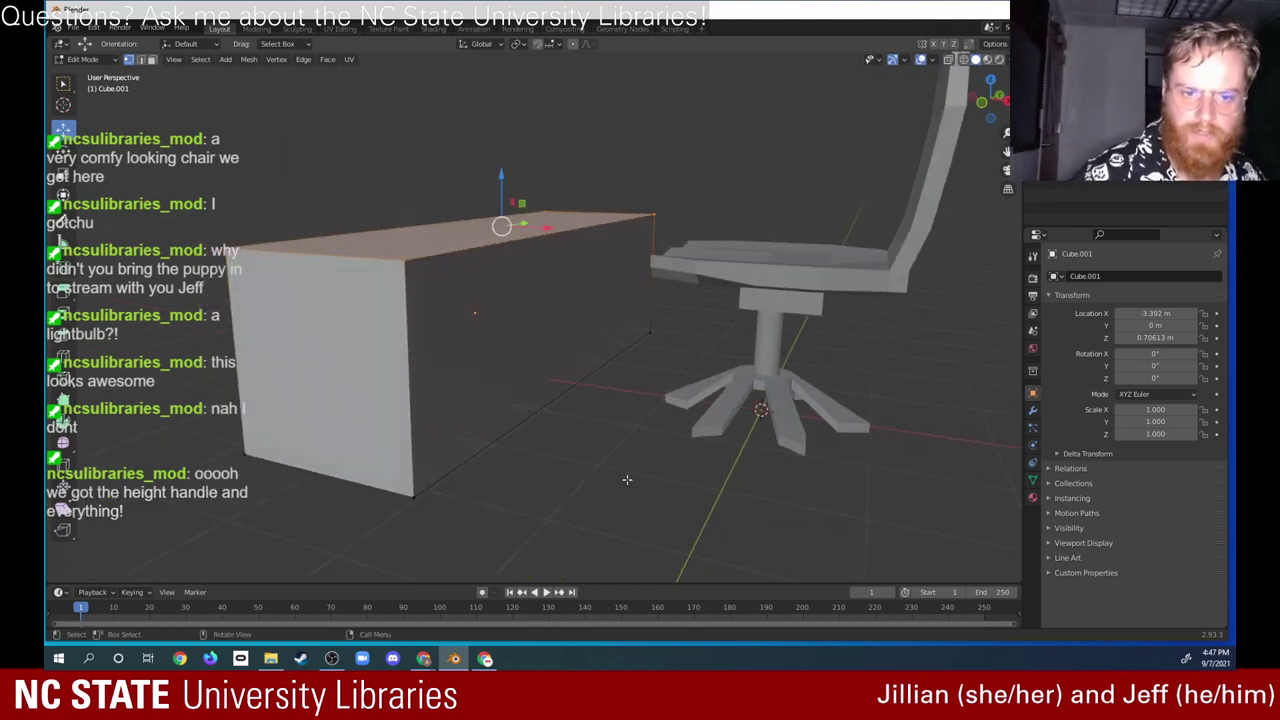
left_click_drag(500, 178, 500, 96)
middle_click_drag(606, 481, 545, 449)
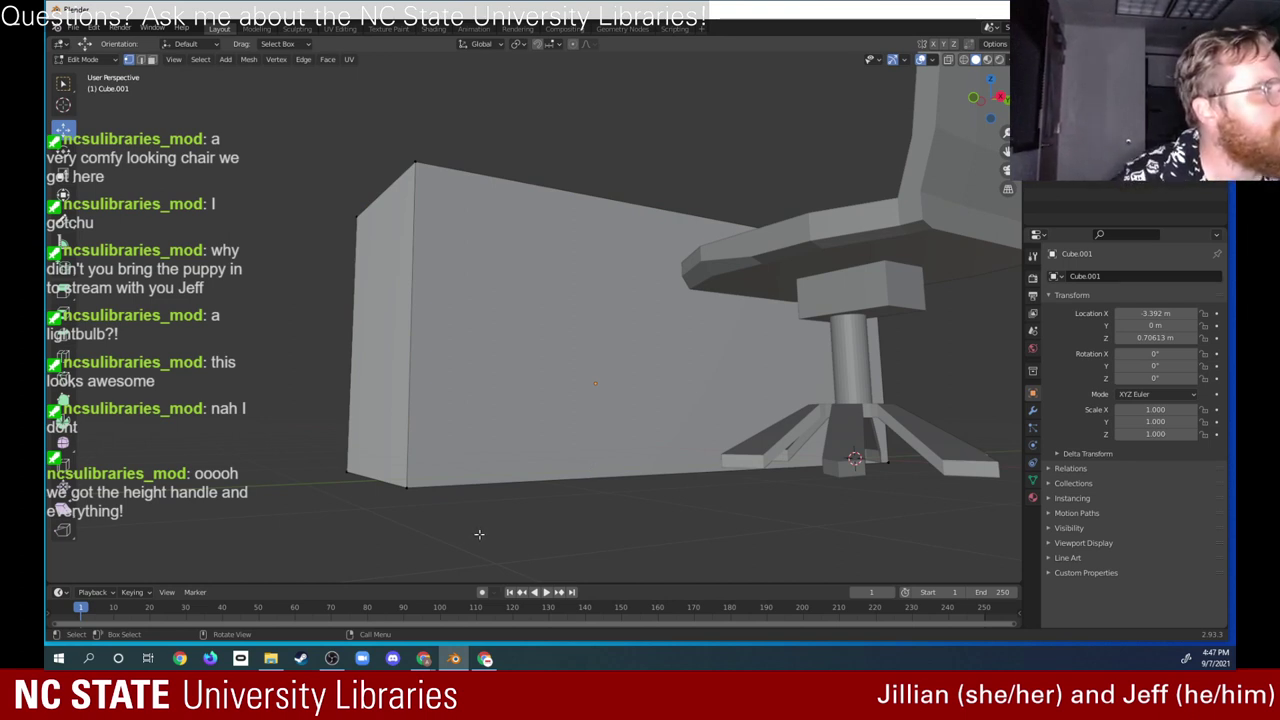
middle_click_drag(494, 514, 544, 254)
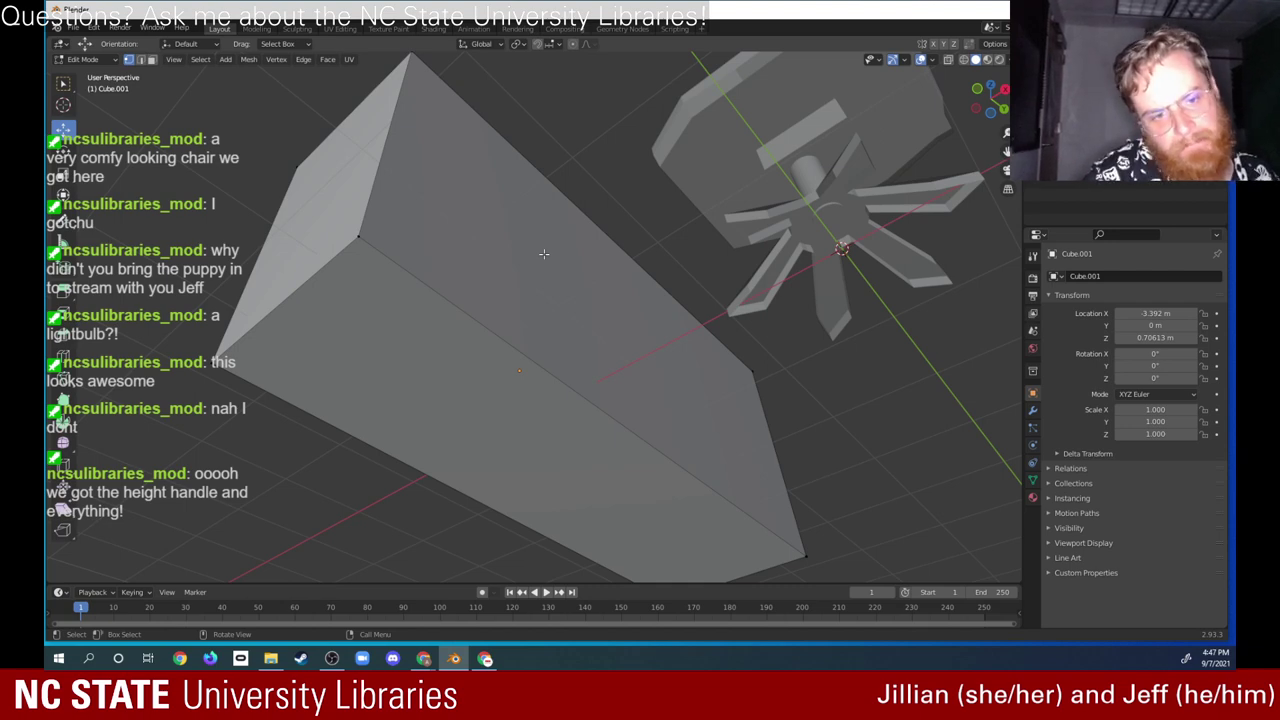
middle_click_drag(434, 469, 536, 339)
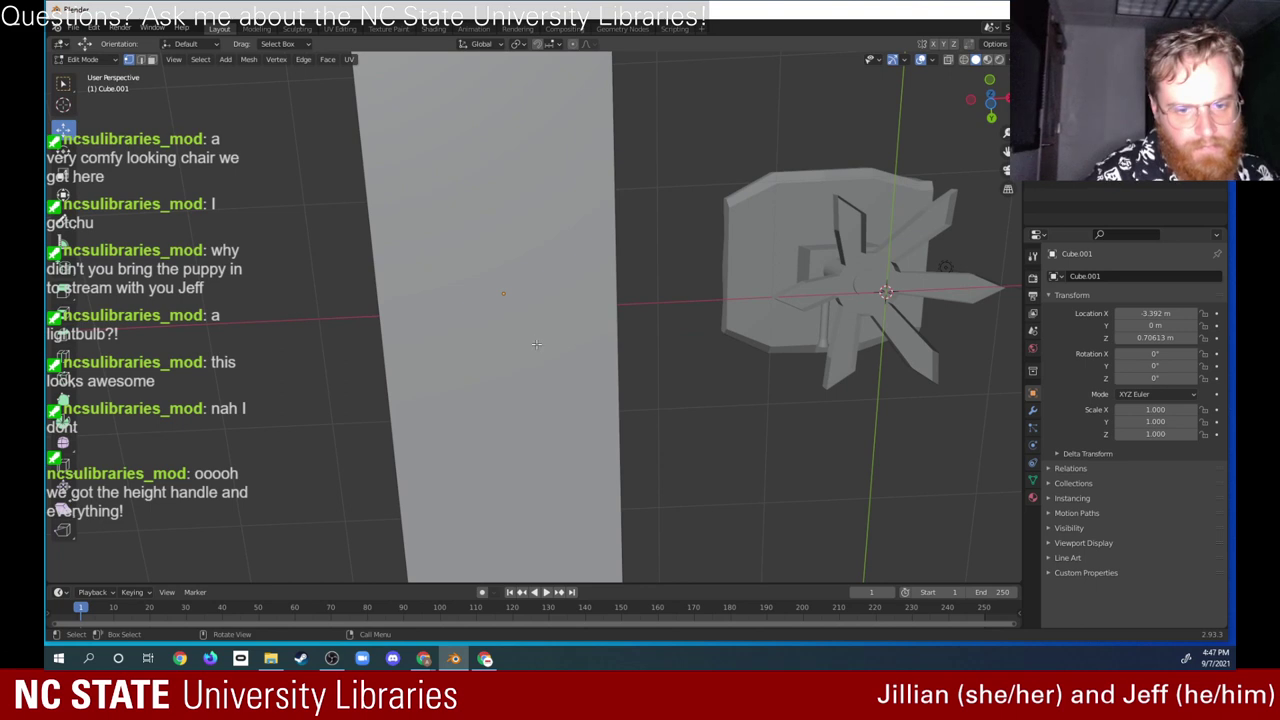
Step: Stop animation playback, reset the timeline to frame 0, and switch to front view
key("space")
key("KP_1")
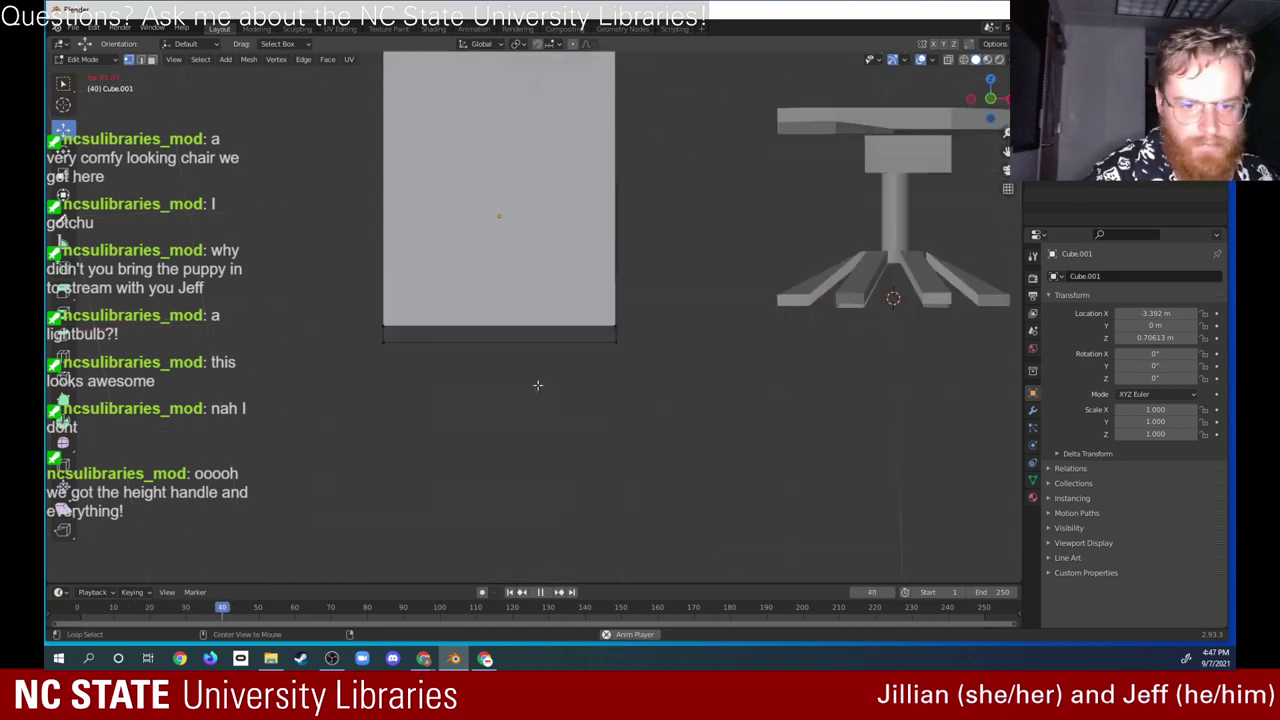
key("space")
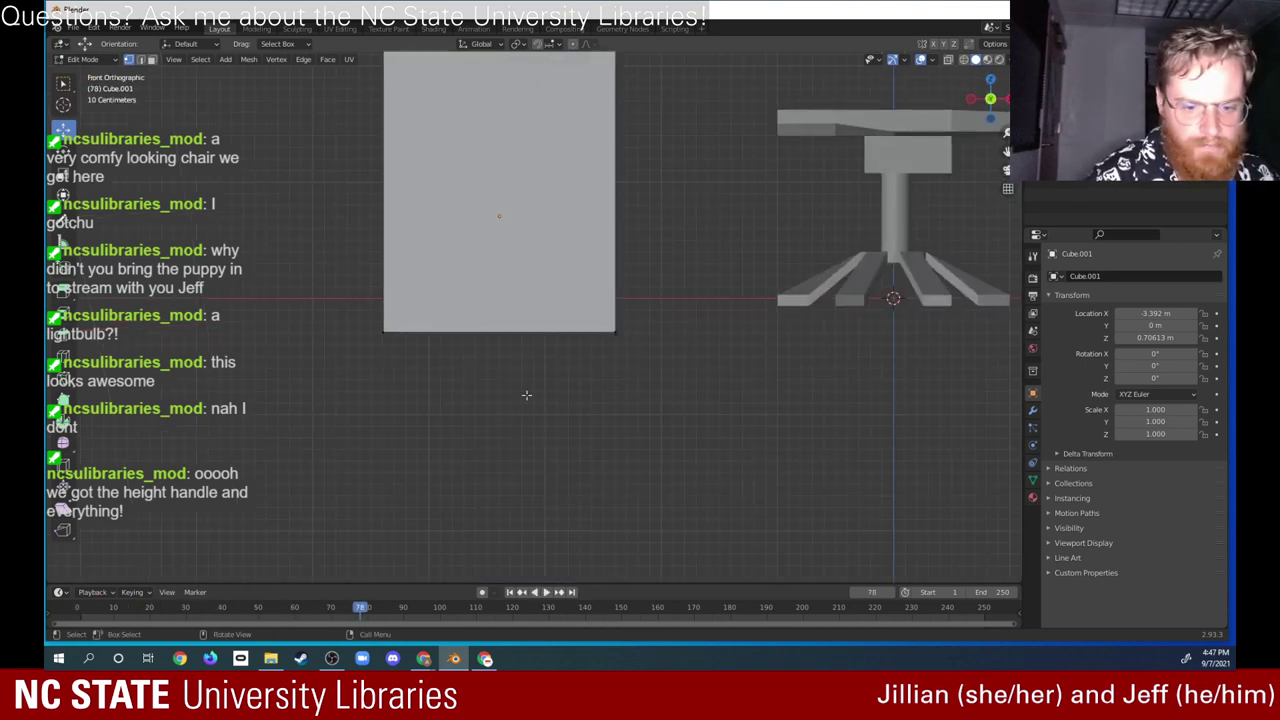
left_click_drag(363, 600, 70, 606)
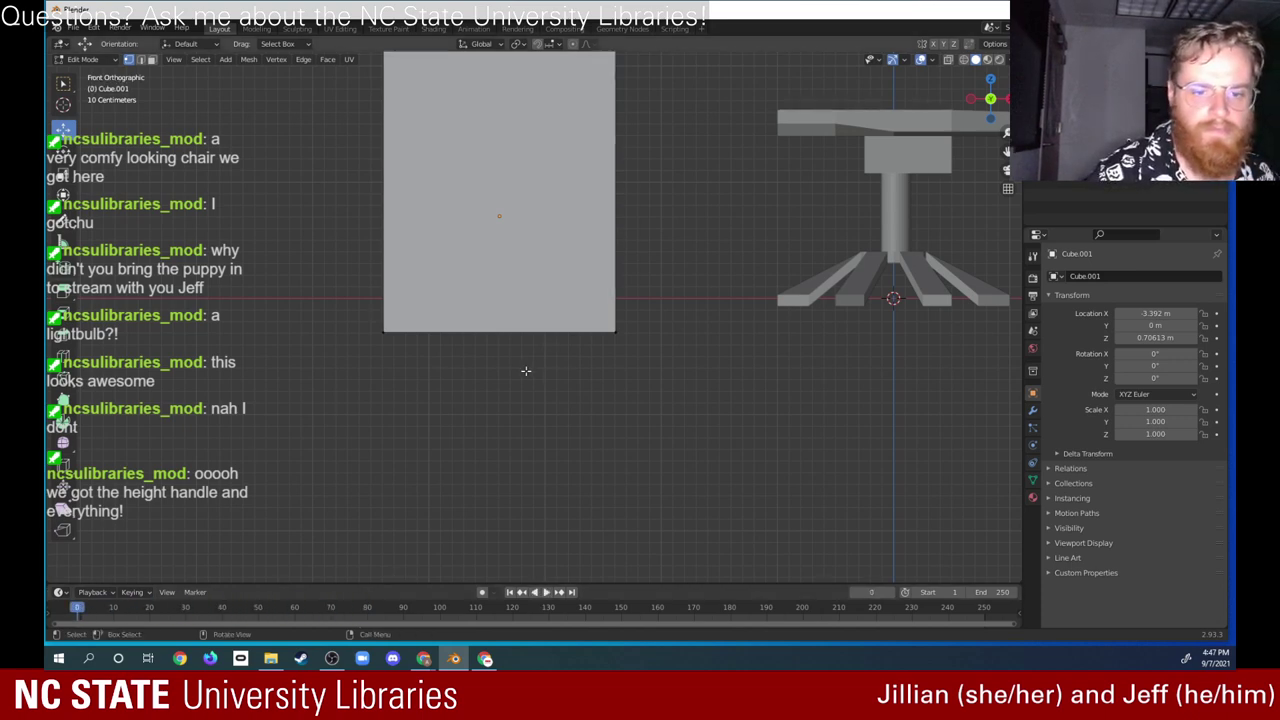
middle_click_drag(523, 354, 508, 431, "shift")
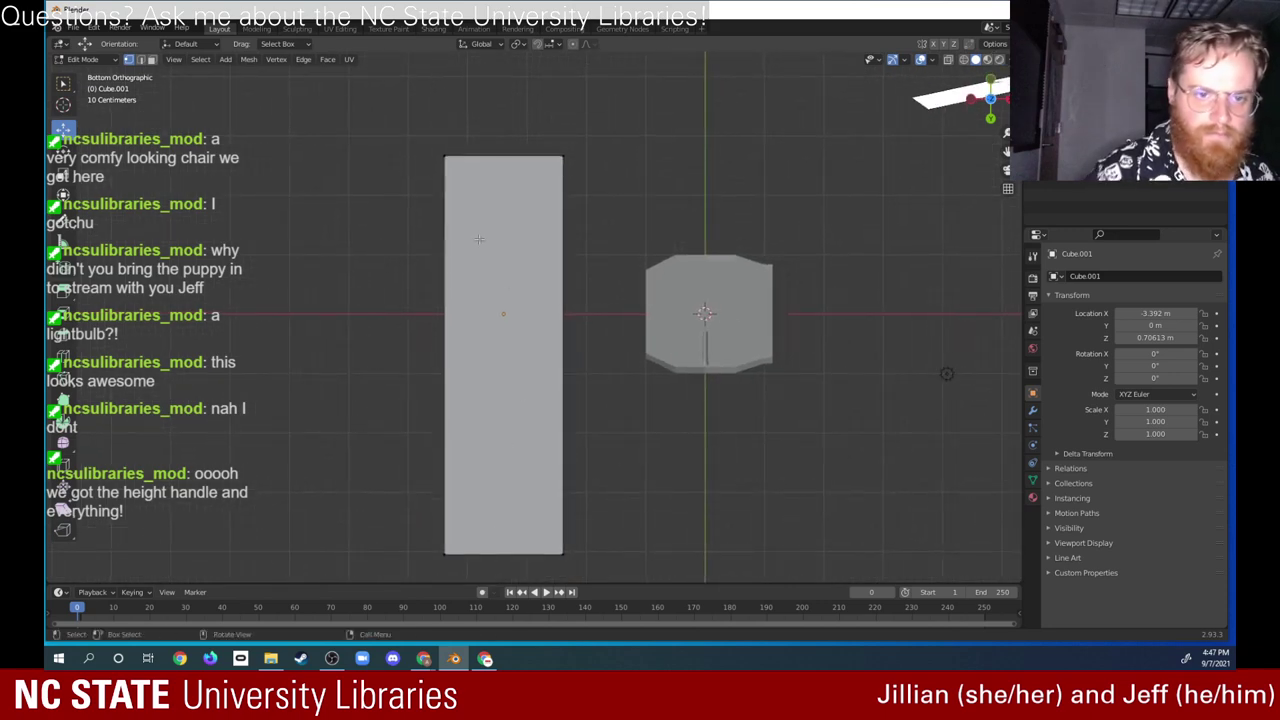
Step: Box-select the tall box's bottom face
left_click_drag(416, 138, 574, 570)
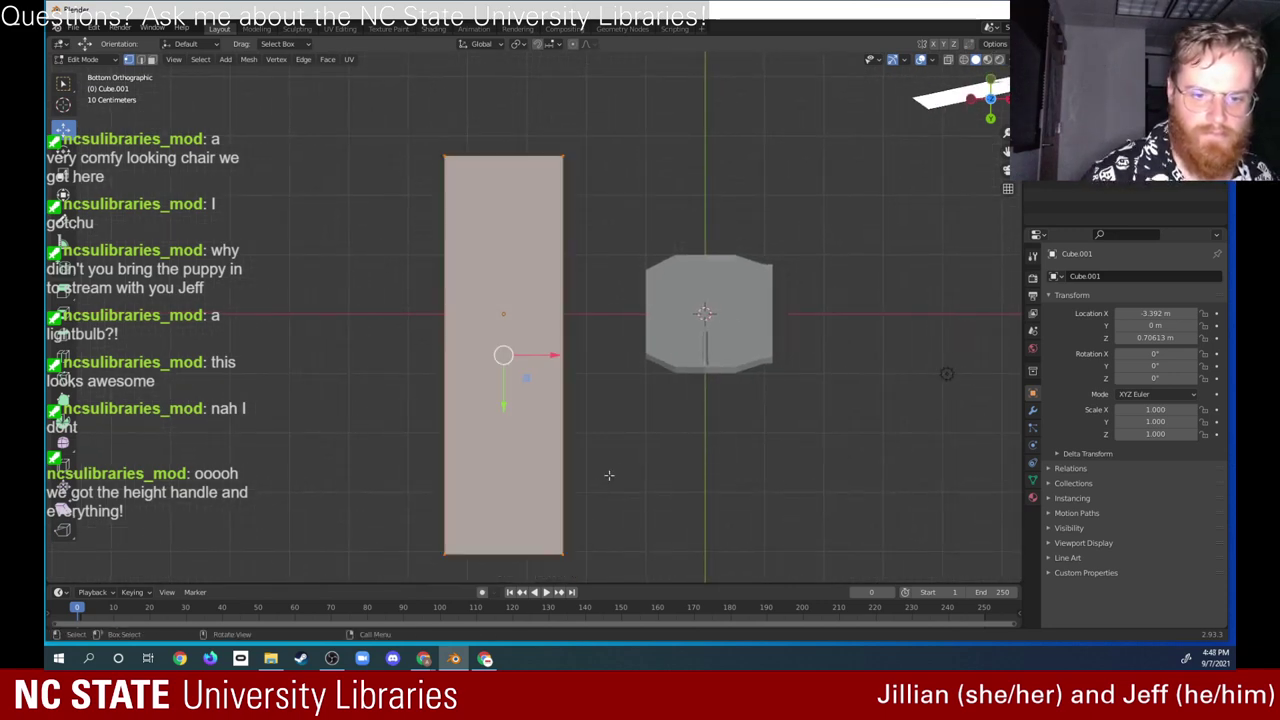
middle_click_drag(609, 475, 580, 462)
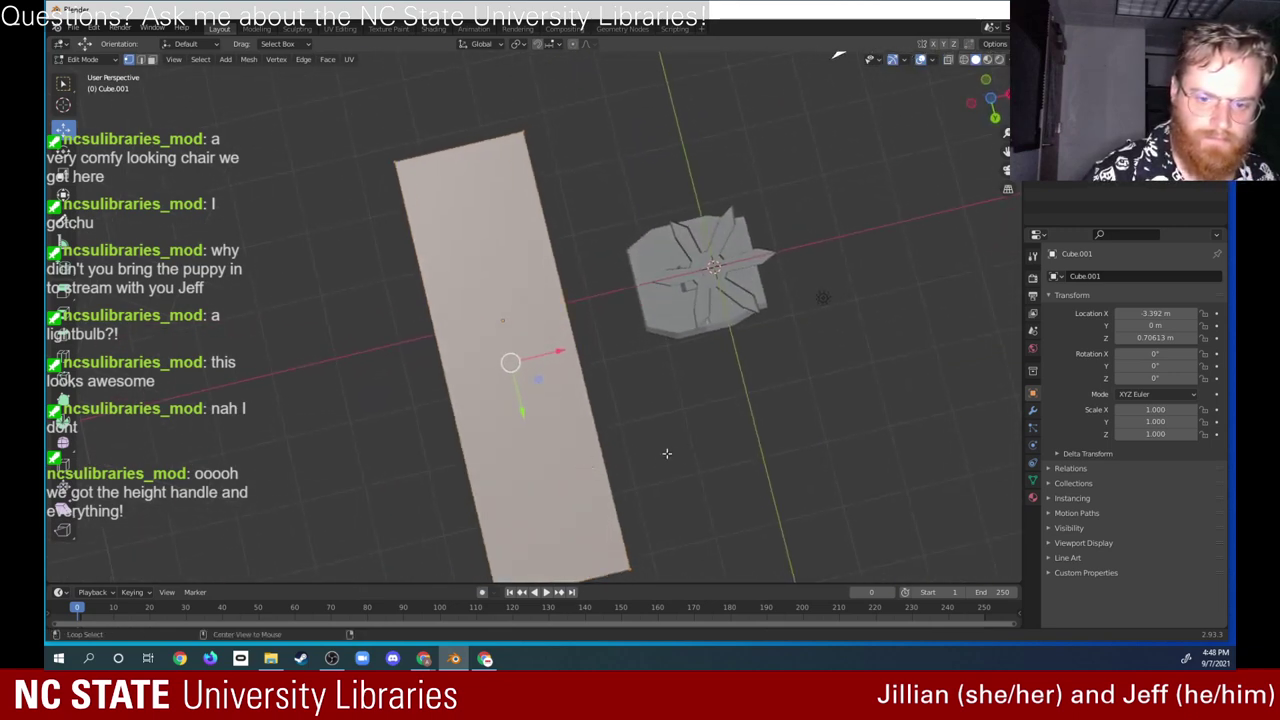
middle_click_drag(587, 510, 600, 457, "alt")
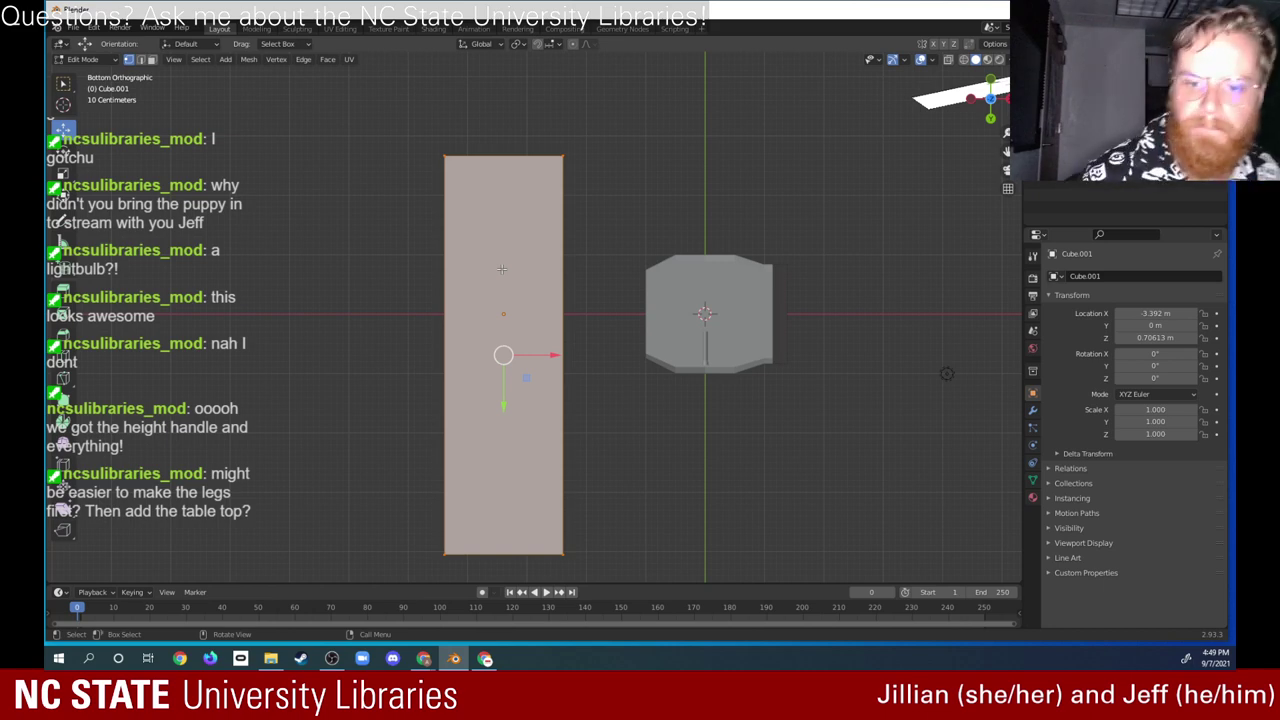
middle_click_drag(502, 269, 545, 515)
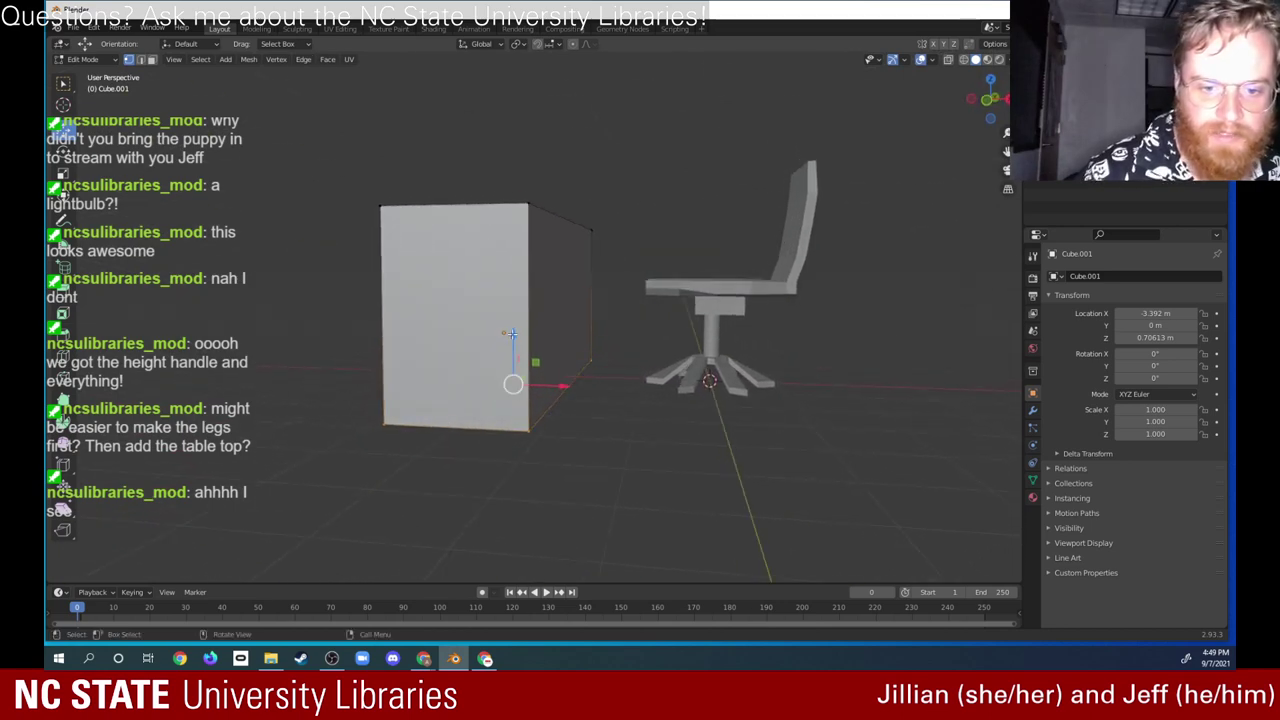
Step: Raise the bottom face 2.7501 m along Z to flatten the box into a tabletop slab
left_click_drag(512, 333, 531, 180)
middle_click_drag(520, 280, 513, 192)
middle_click_drag(520, 184, 500, 245)
middle_click_drag(494, 376, 566, 234, "alt")
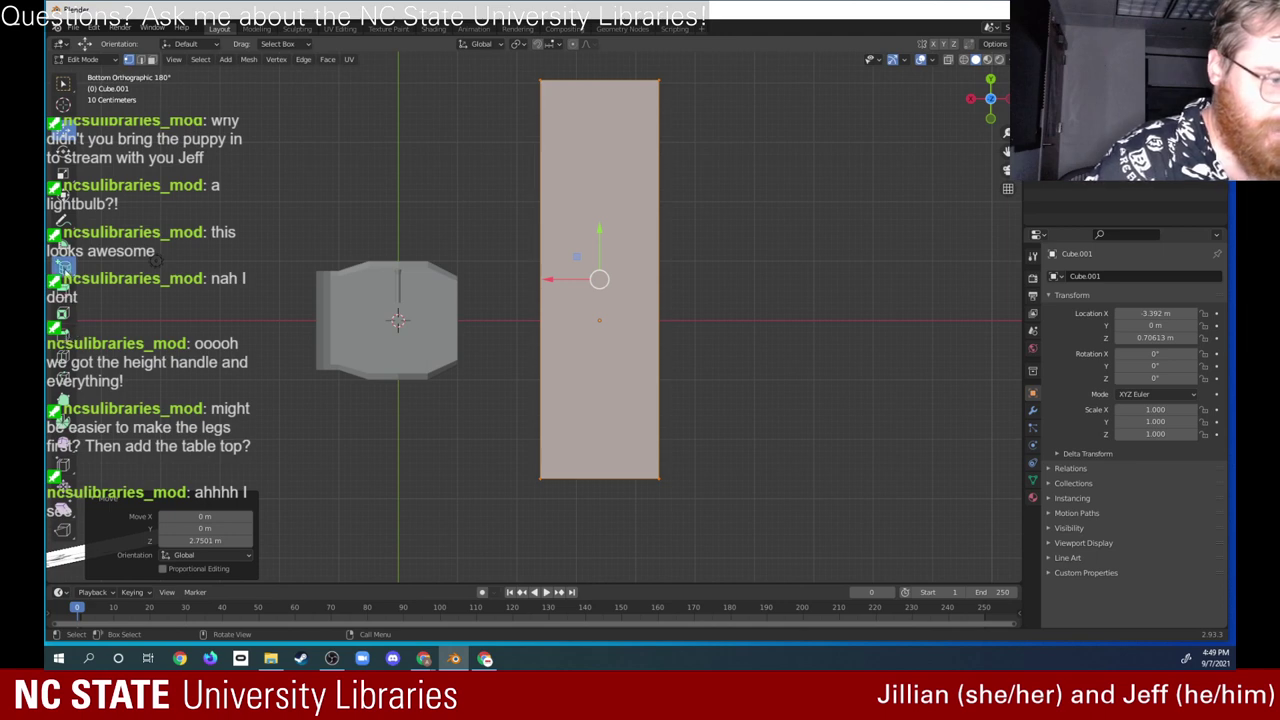
Step: With the Add Cube tool, draw an upright leg box from the tabletop's end corner
left_click(62, 270)
left_click(120, 271)
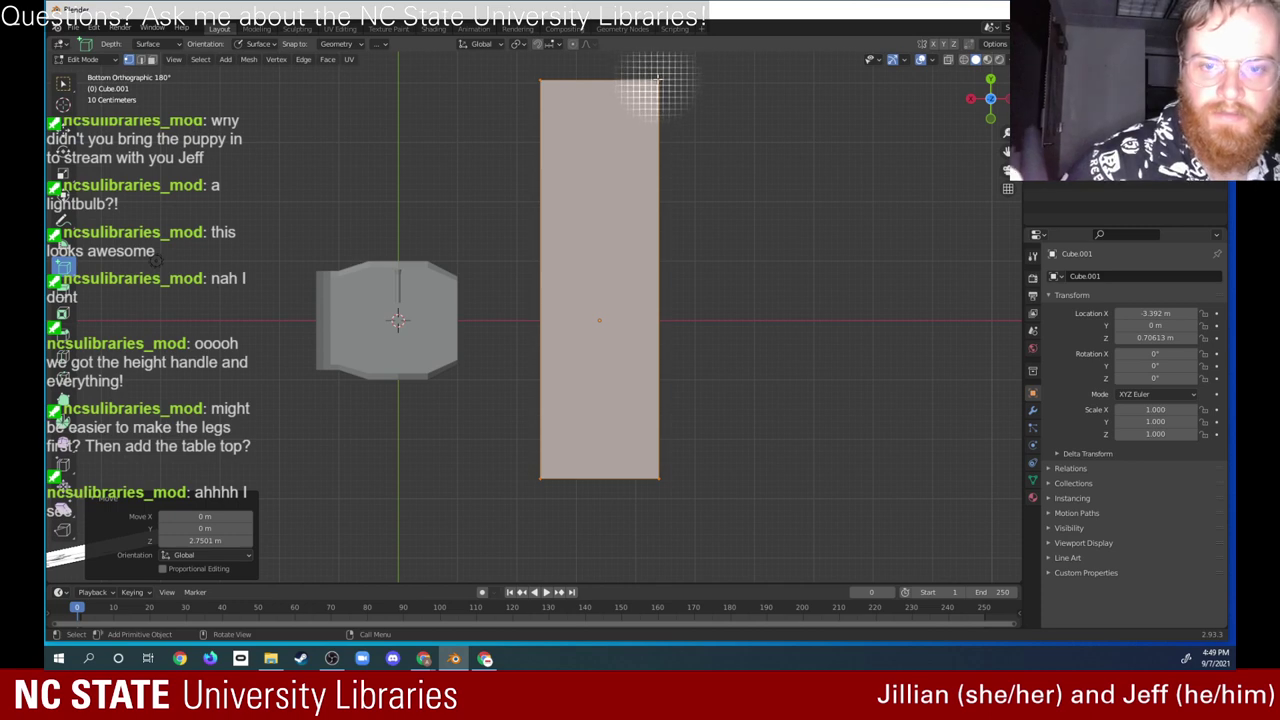
left_click(656, 86)
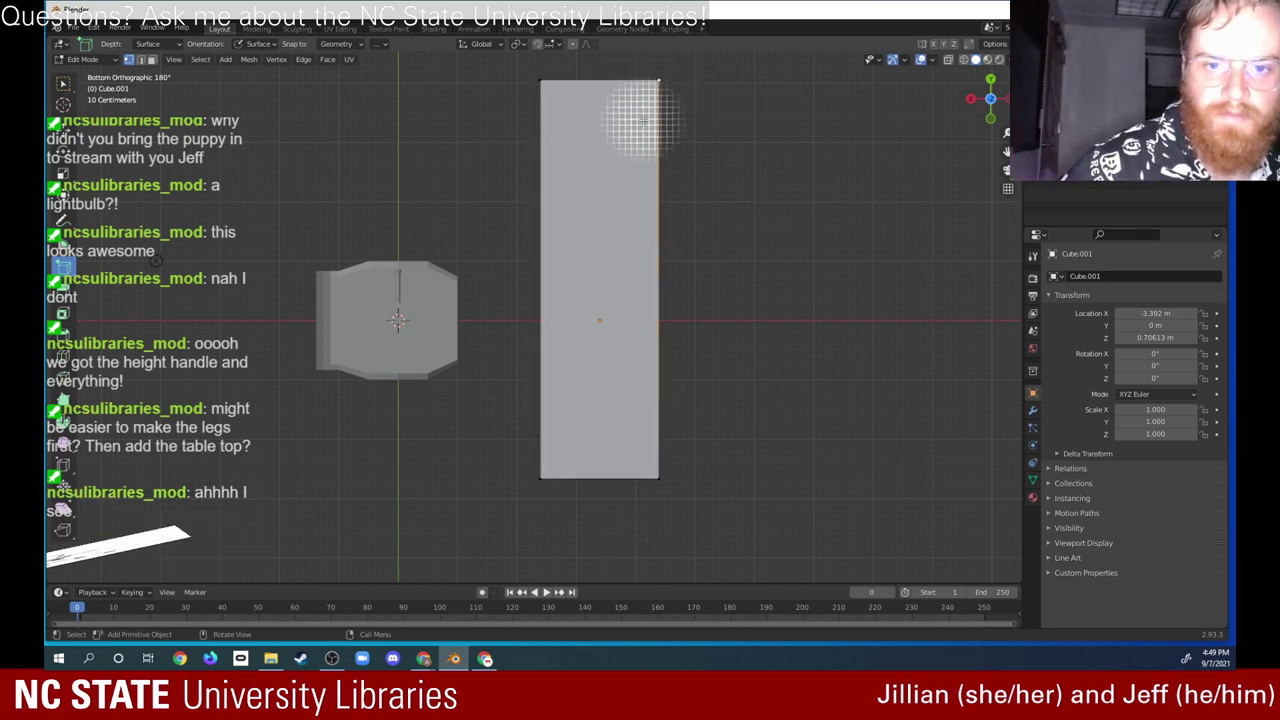
left_click_drag(659, 80, 630, 110)
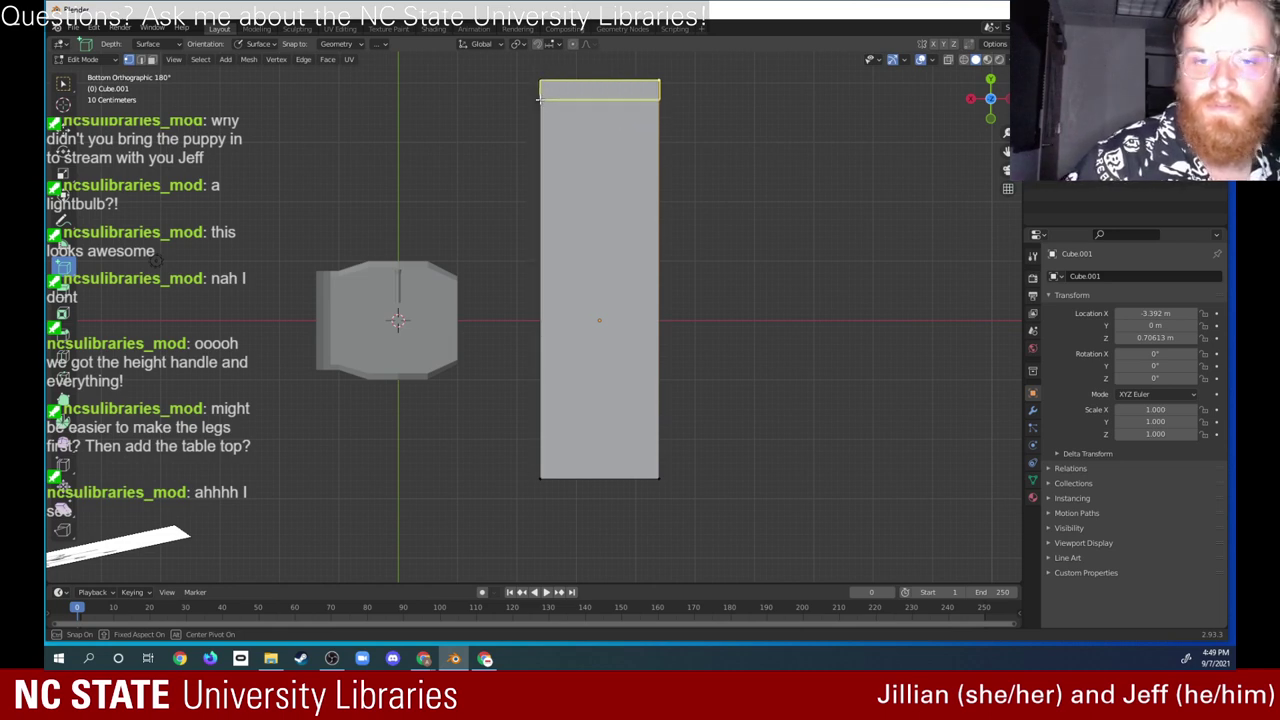
left_click_drag(539, 98, 542, 92)
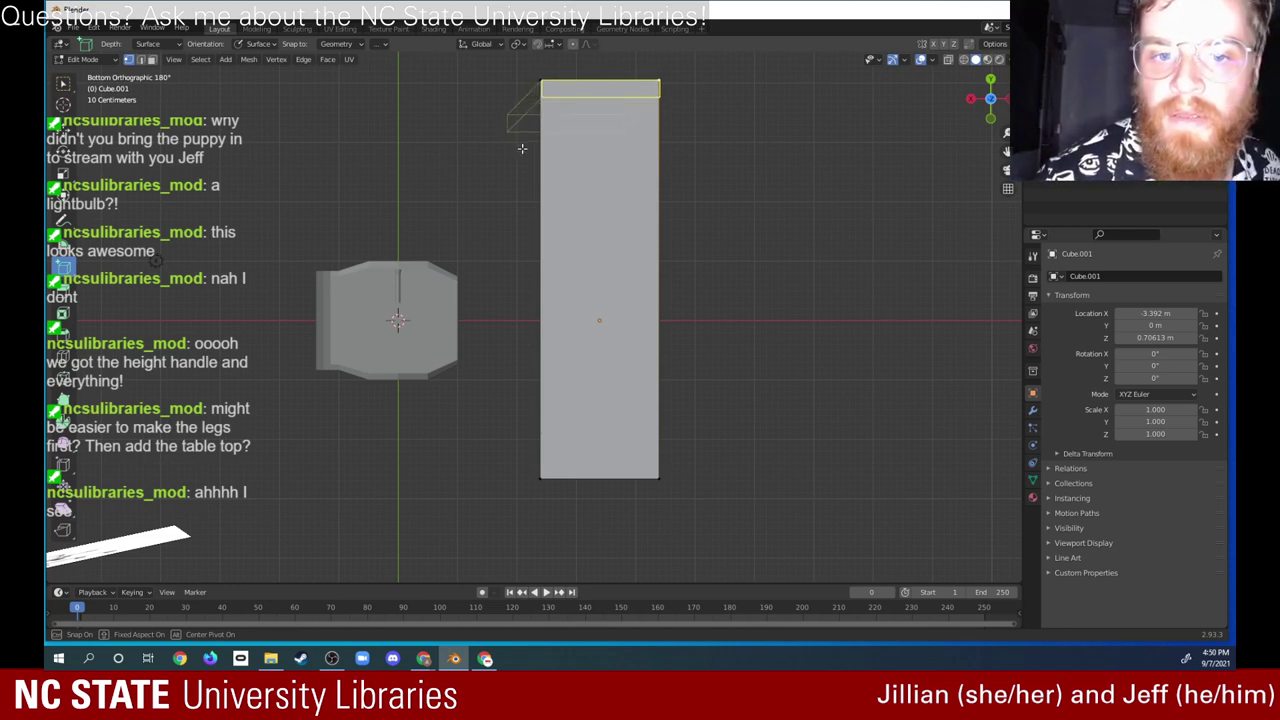
left_click(490, 195)
middle_click_drag(563, 137, 374, 362)
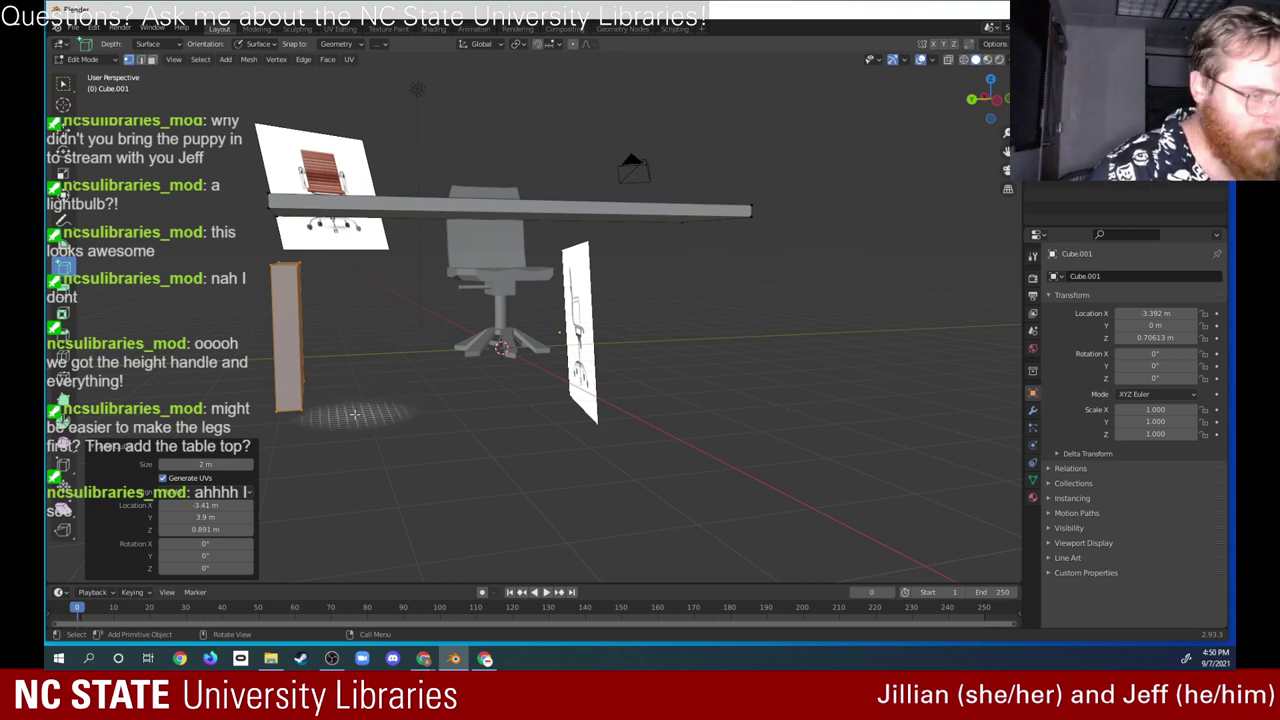
Step: Select the new leg box and move it 0.12 m along Y
key("ctrl+z")
left_click(62, 83)
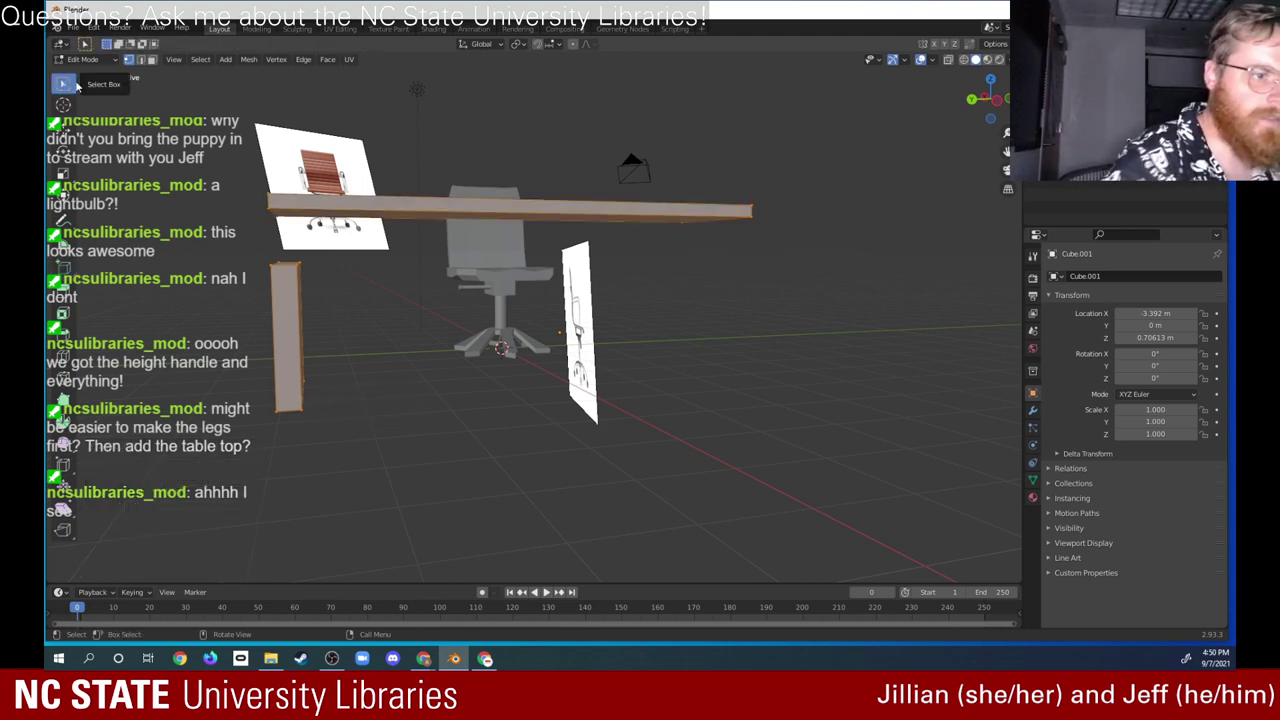
left_click_drag(355, 433, 308, 274)
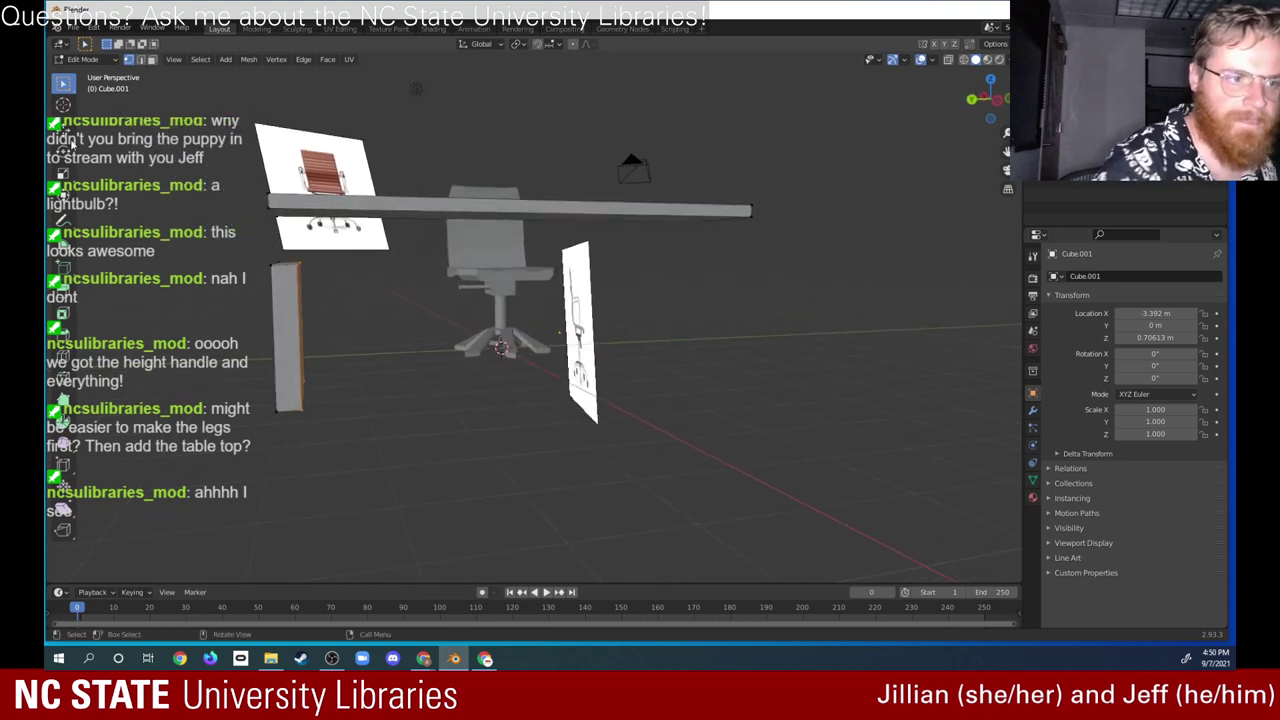
left_click(64, 124)
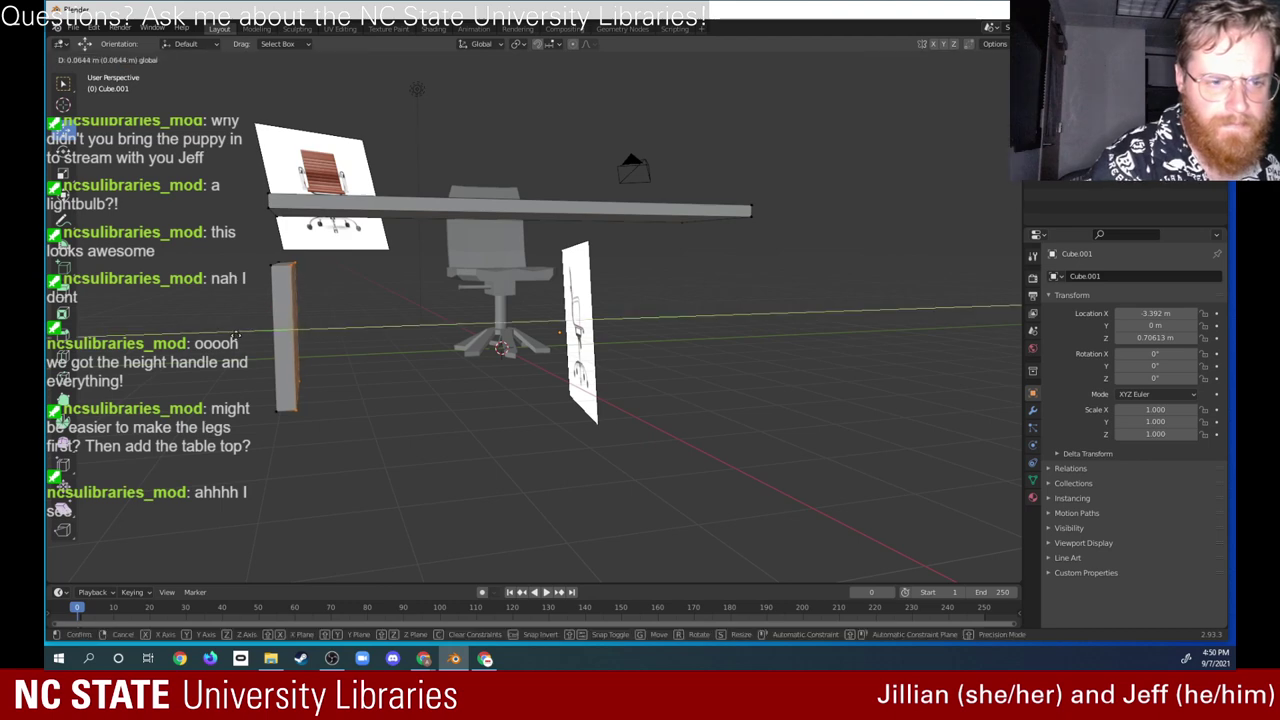
left_click_drag(242, 331, 231, 337)
middle_click_drag(231, 337, 326, 346)
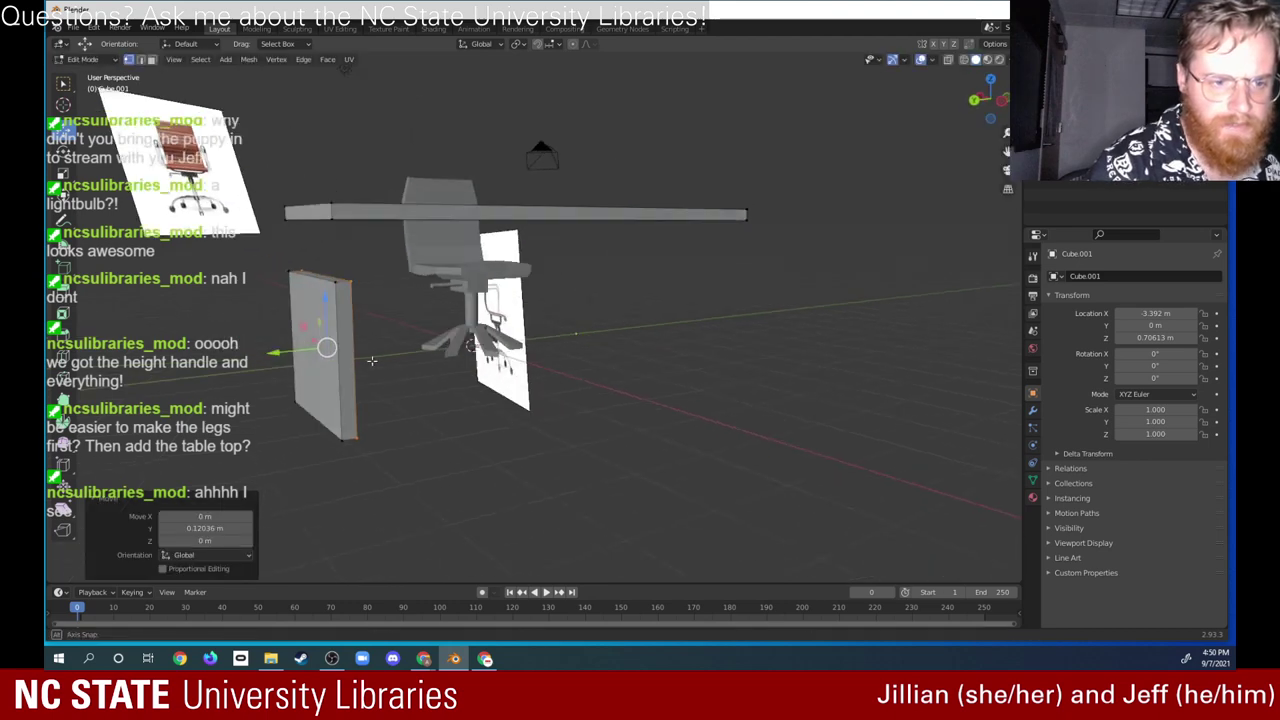
Step: Select the leg's top edge and raise it 0.66 m along Z to meet the tabletop
key("KP_Decimal")
key("Tab")
middle_click_drag(433, 348, 522, 312)
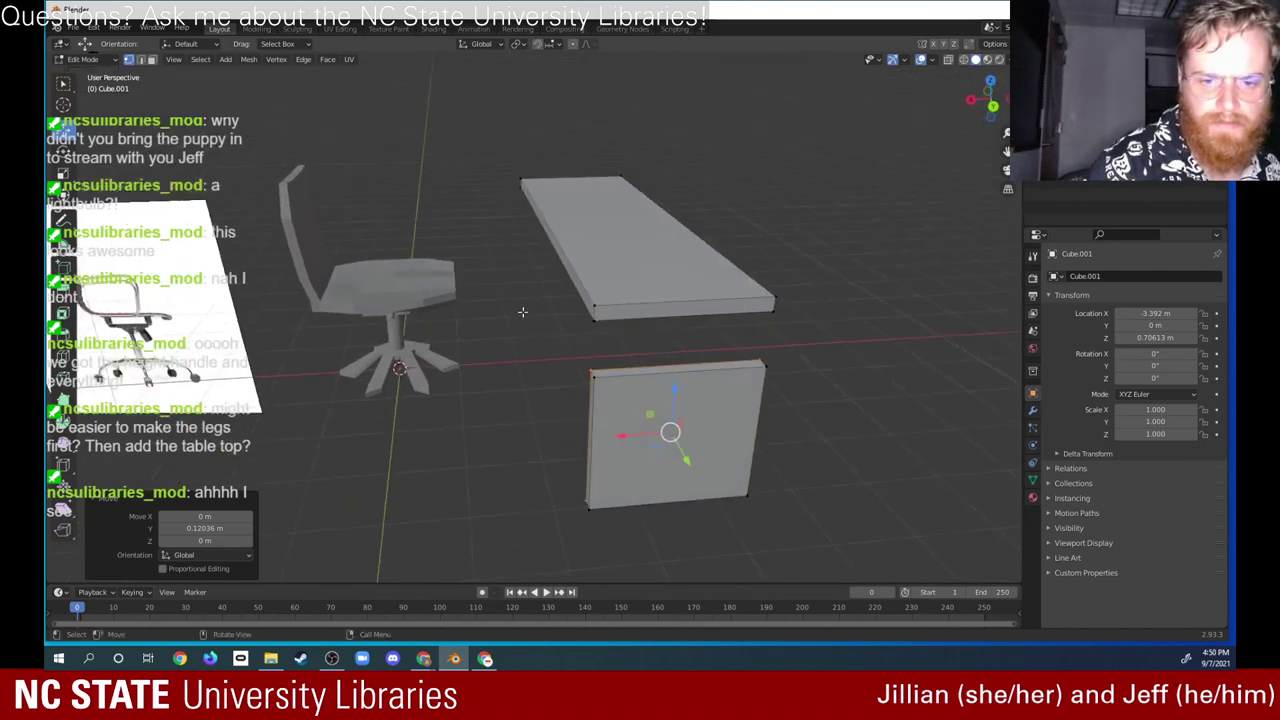
left_click(766, 366)
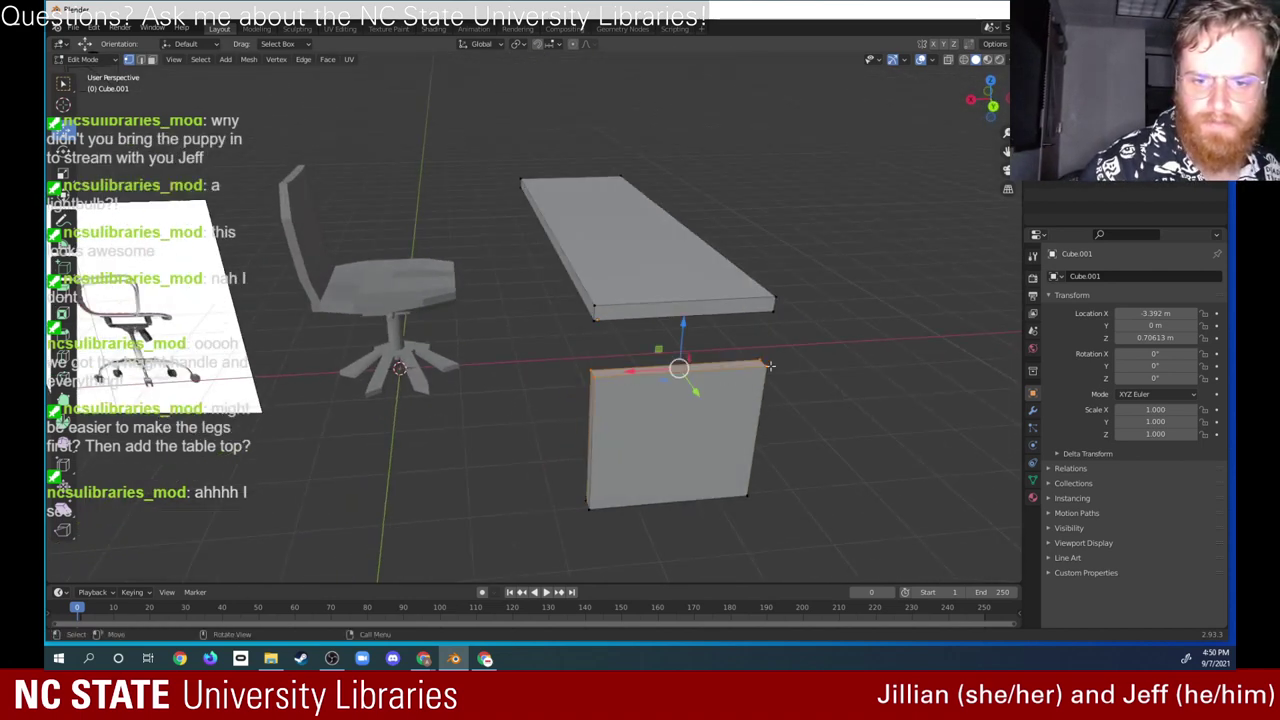
middle_click_drag(795, 338, 722, 336)
left_click_drag(580, 298, 582, 238)
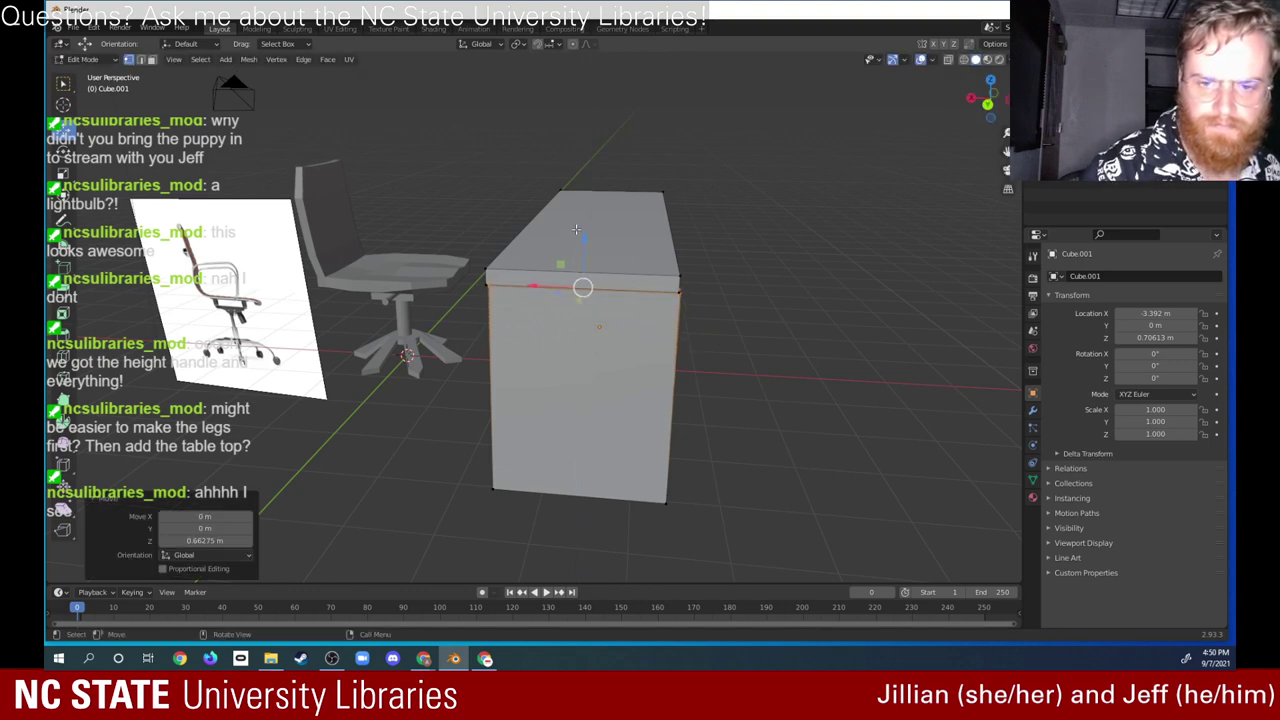
middle_click_drag(590, 242, 704, 288)
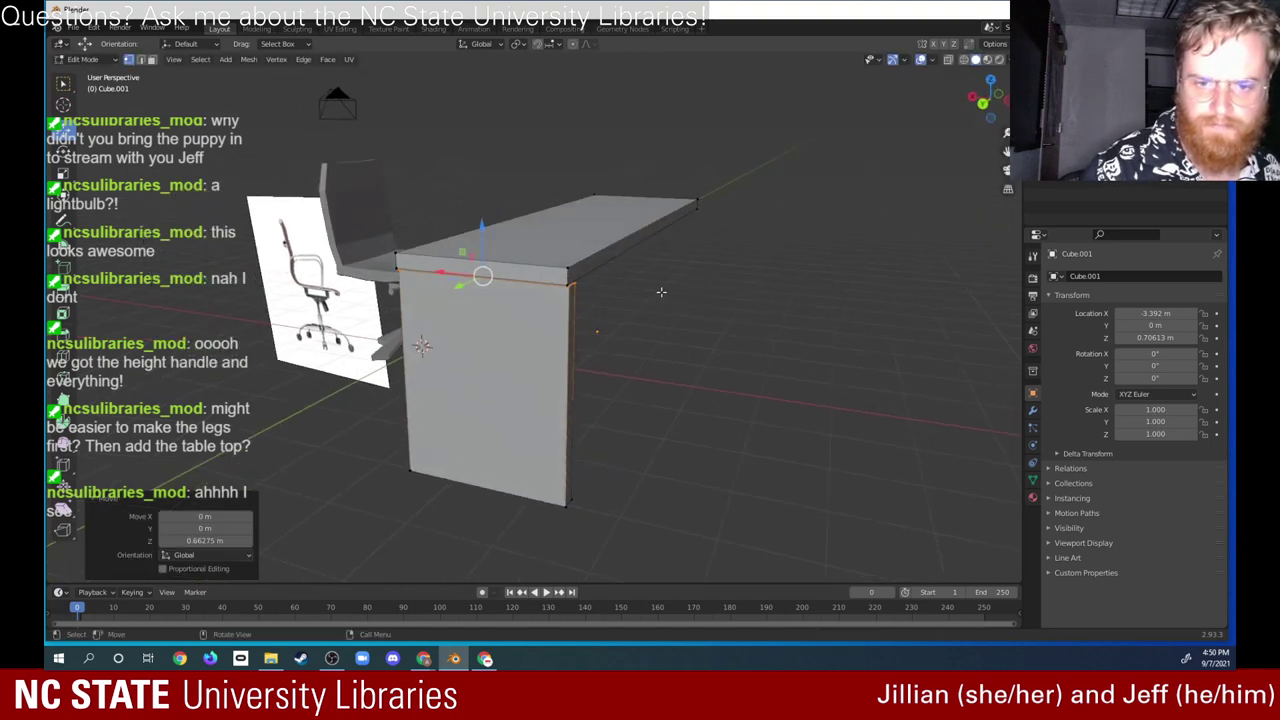
Step: Select the leg's right vertical edge and nudge it 0.0347 m along X
left_click(569, 287)
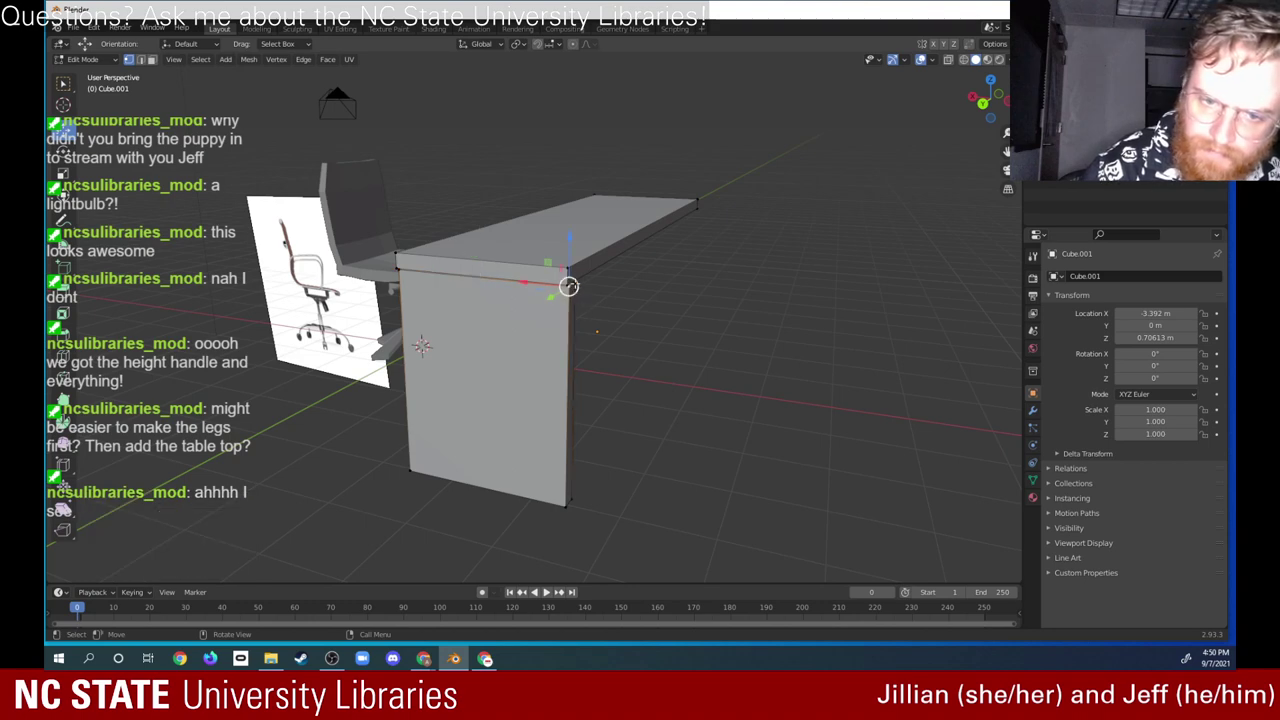
left_click(583, 287, "shift")
left_click(568, 499, "shift")
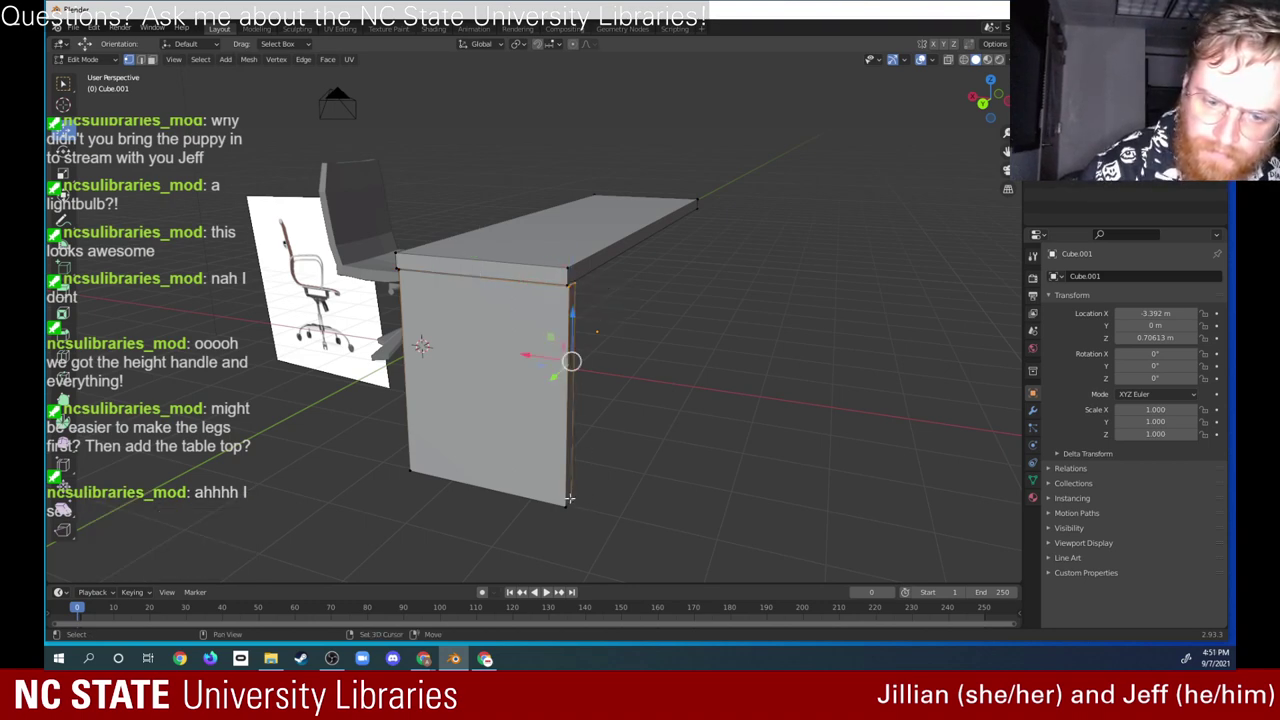
left_click(565, 508, "shift")
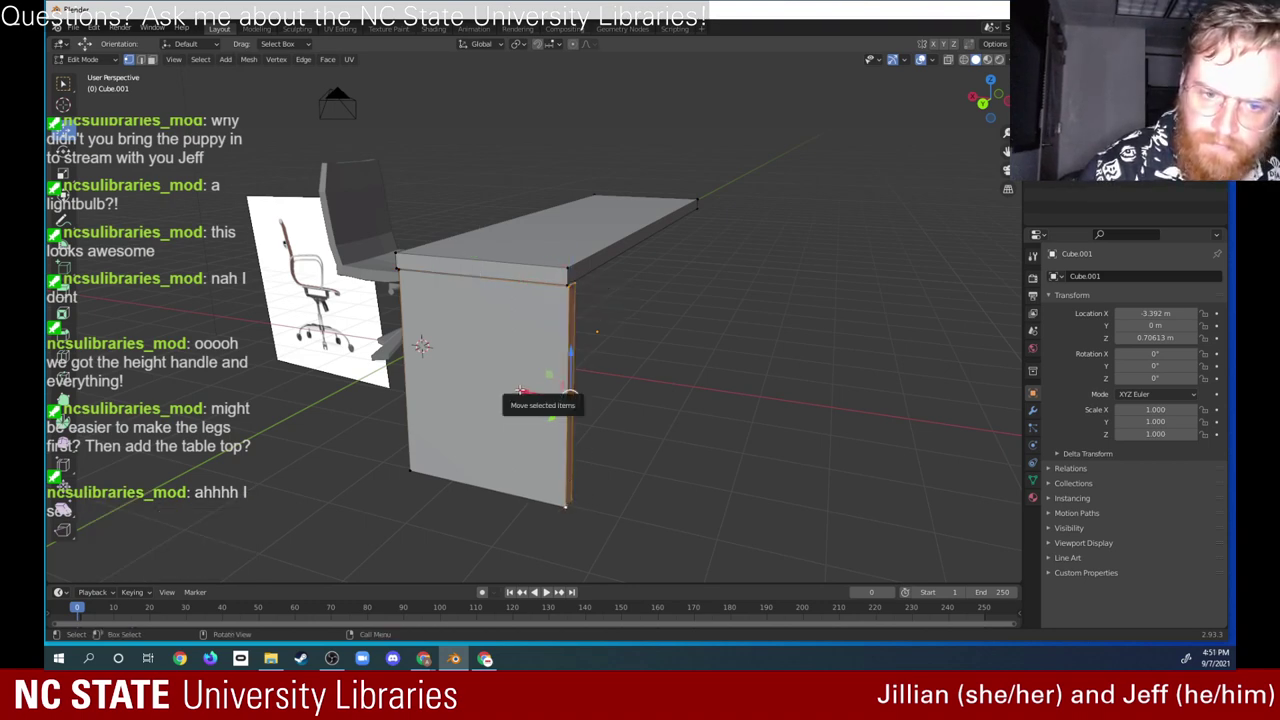
left_click_drag(516, 388, 507, 383)
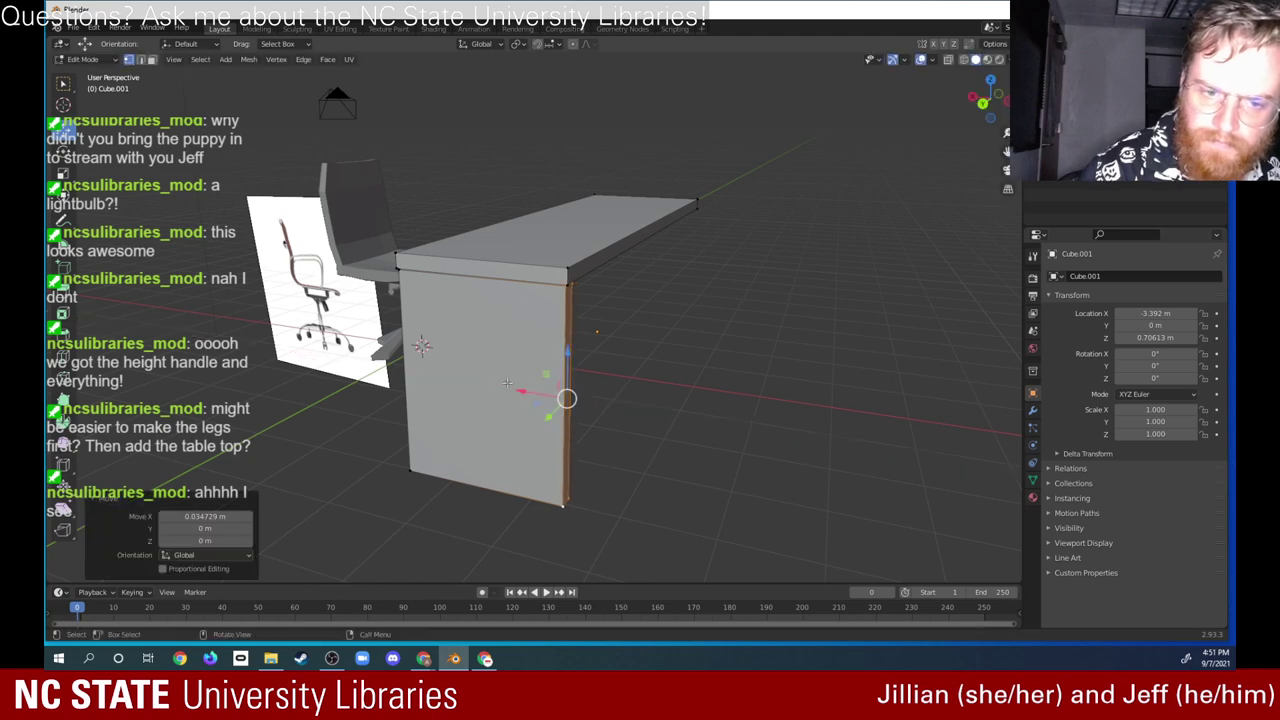
middle_click_drag(507, 383, 446, 374)
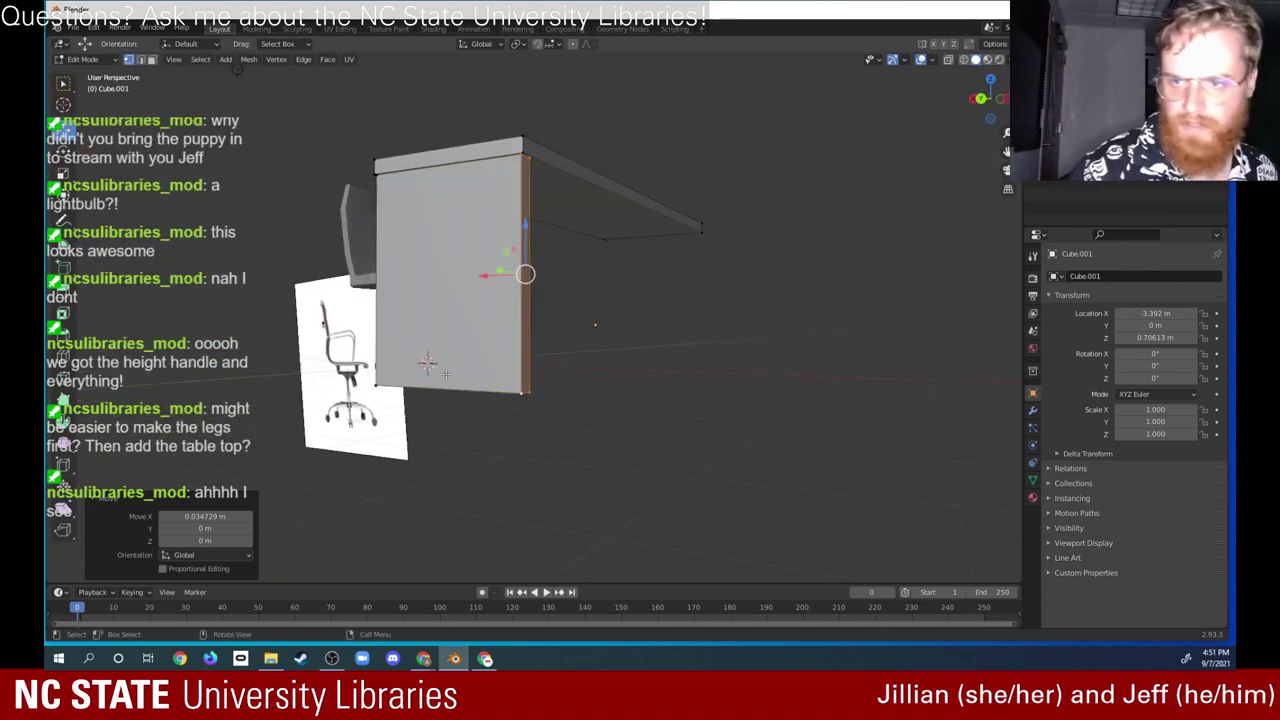
Step: Switch to wireframe, orbit to a side view, and select the tabletop corner vertex above the leg
left_click(963, 59)
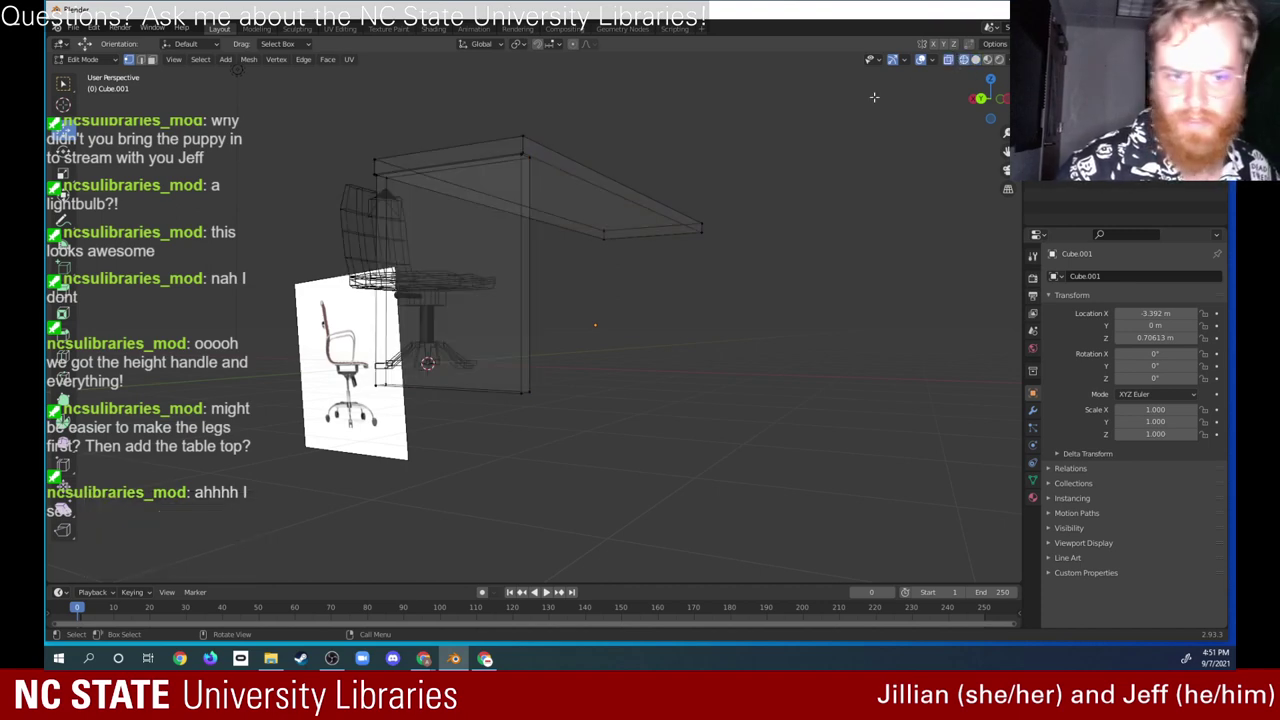
middle_click_drag(874, 97, 702, 280)
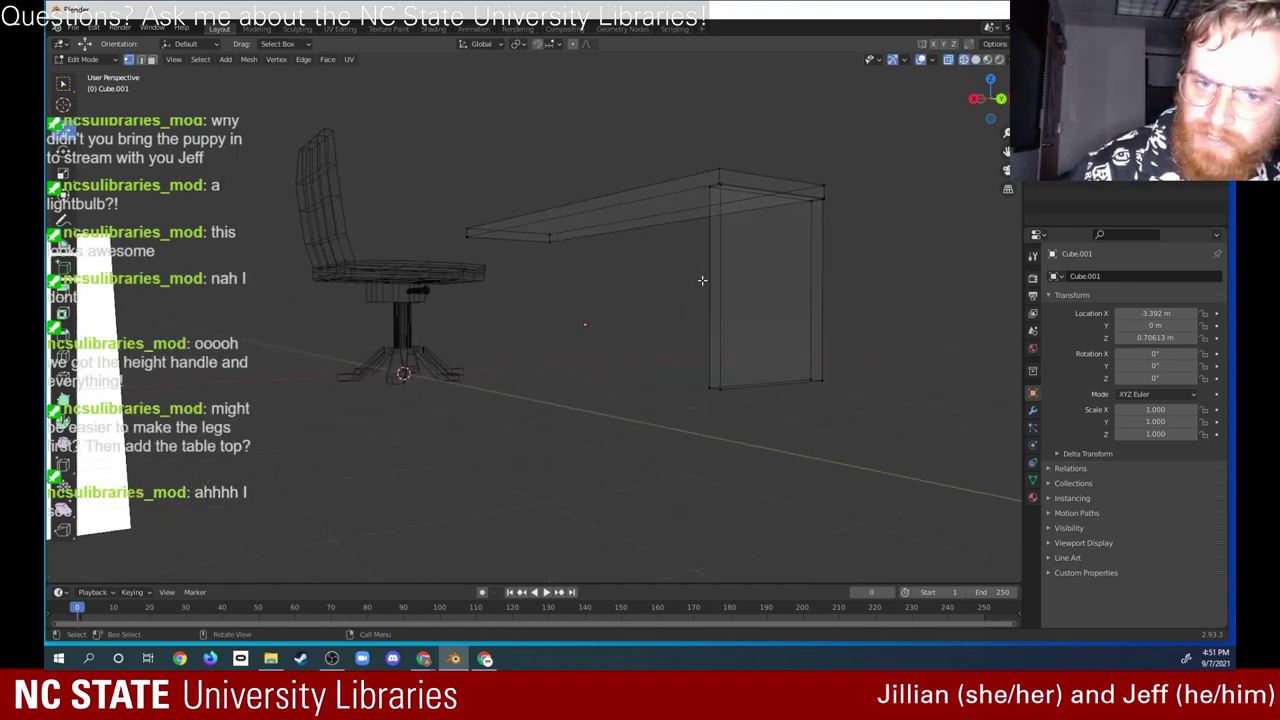
left_click(711, 187)
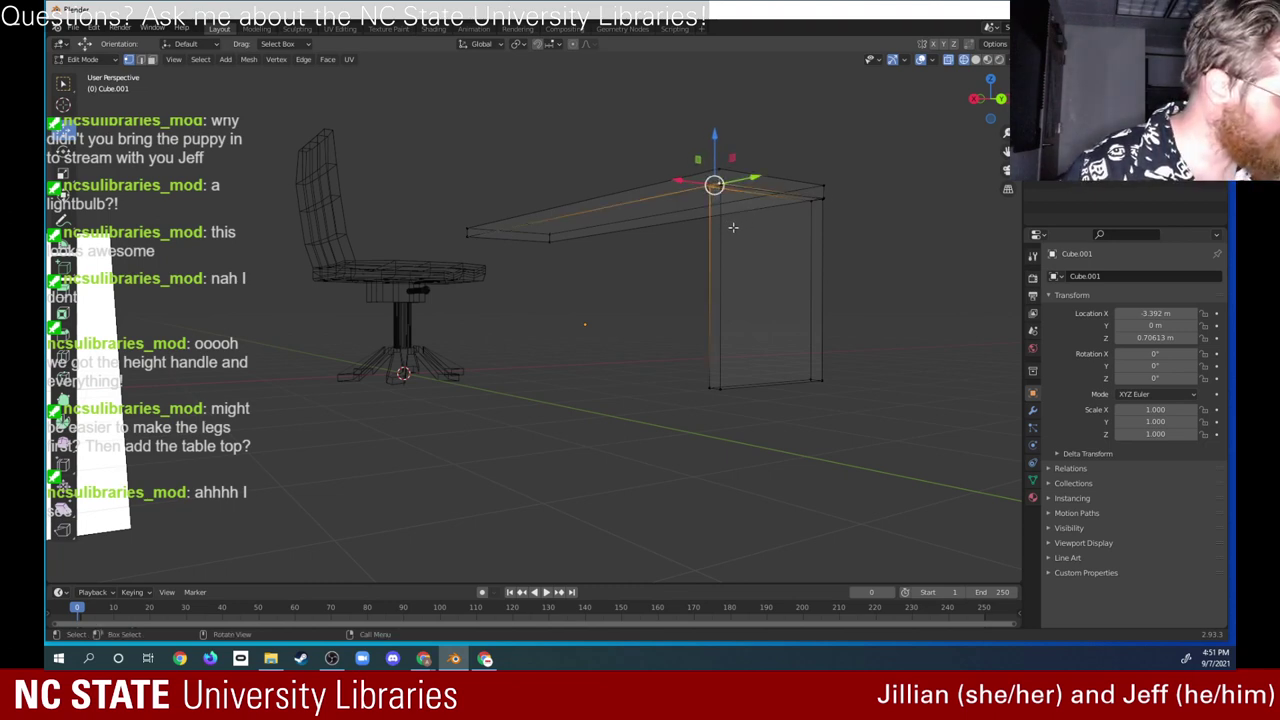
key("alt+a")
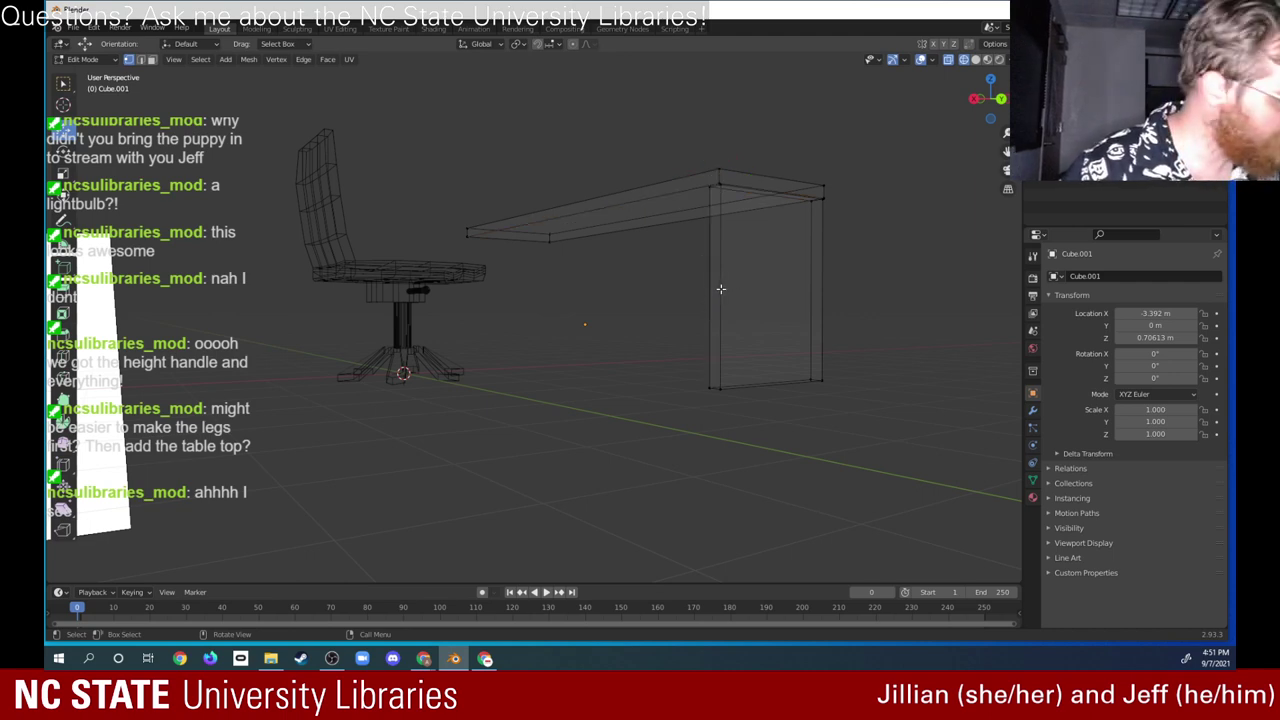
key("ctrl+z")
key("ctrl+z")
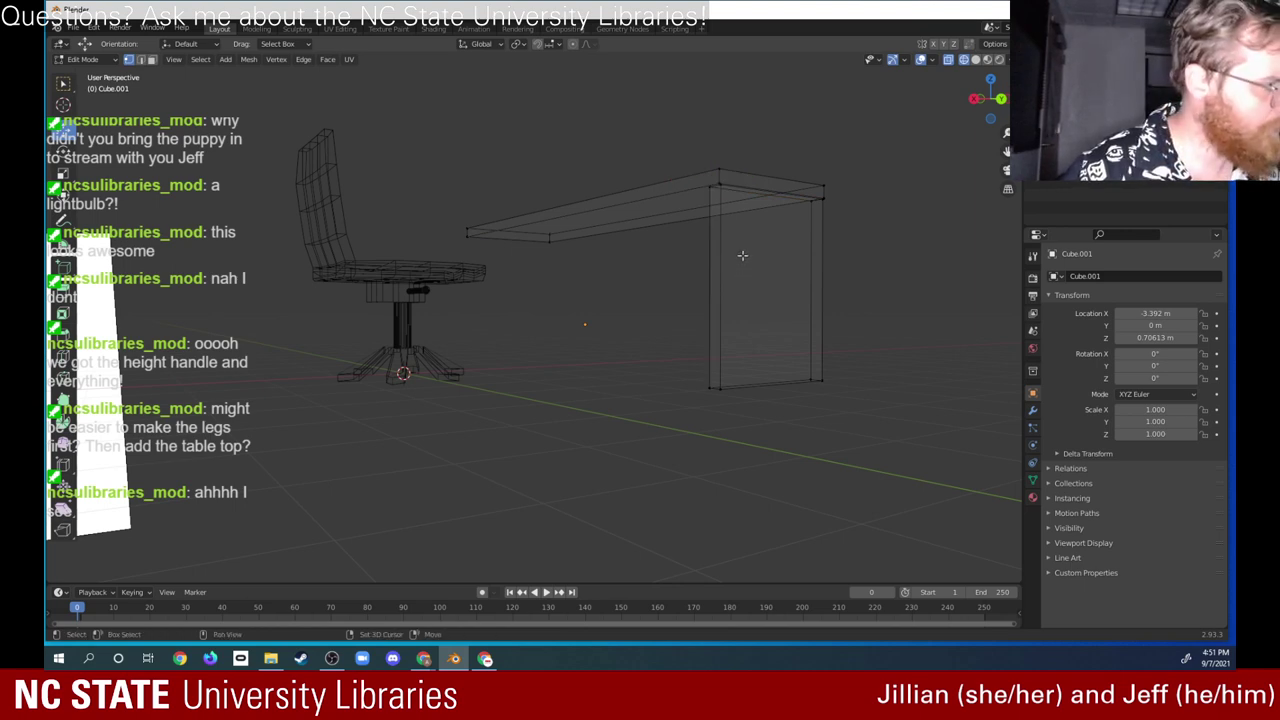
Step: Zoom onto the leg and select its three top vertices where it meets the tabletop
mouse_move(762, 206)
middle_mouse_down()
mouse_move(698, 269)
mouse_move(700, 224)
mouse_move(690, 248)
mouse_move(747, 204)
middle_mouse_up()
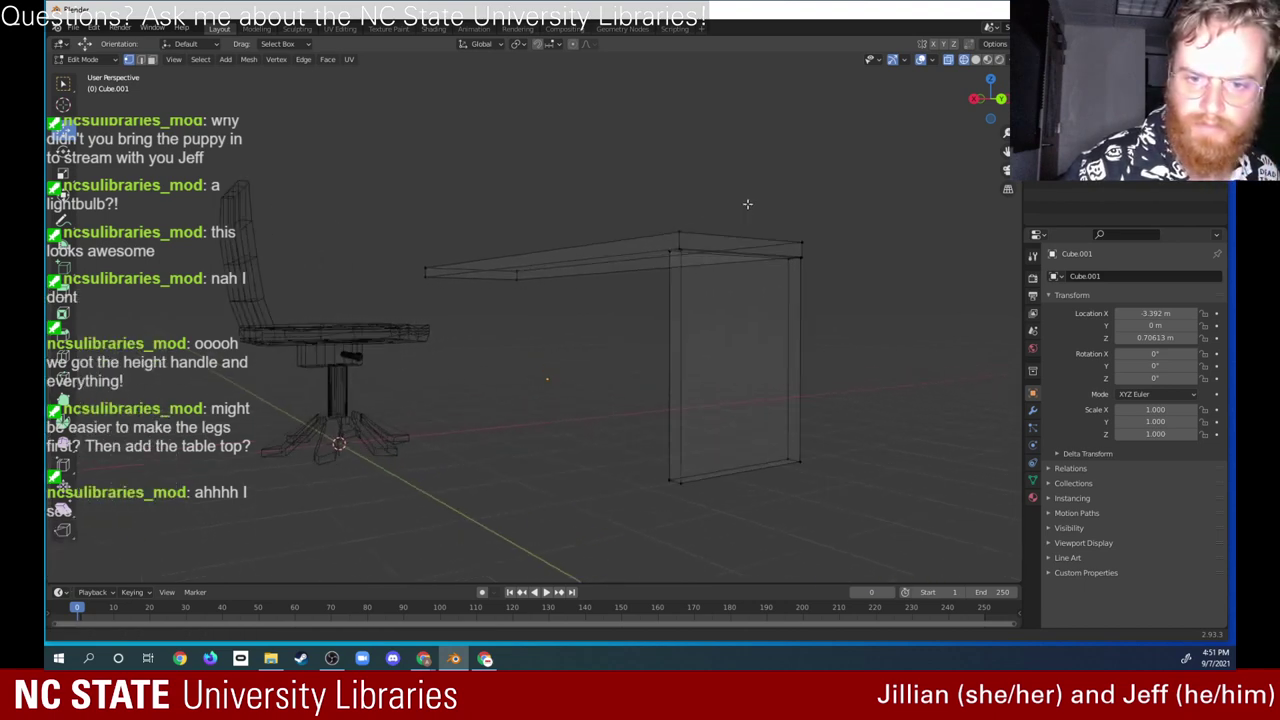
scroll(760, 190, "up", 3)
scroll(888, 207, "up", 1)
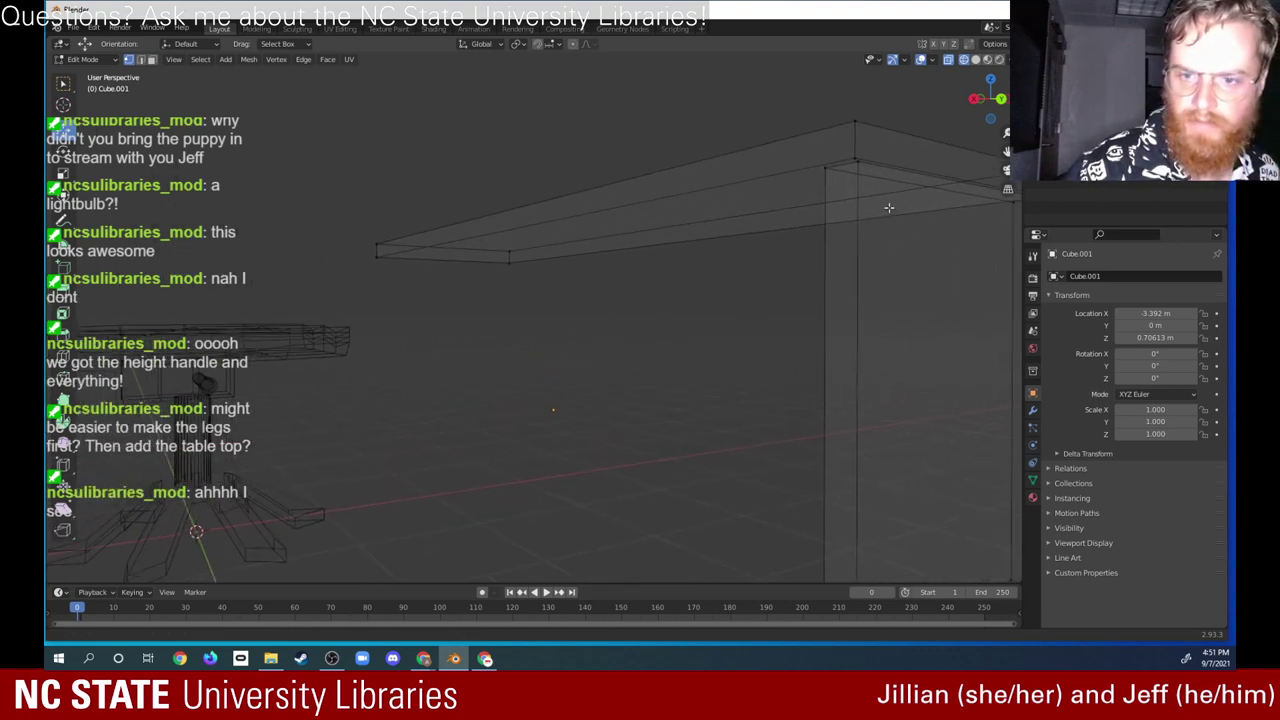
middle_click_drag(888, 207, 706, 243)
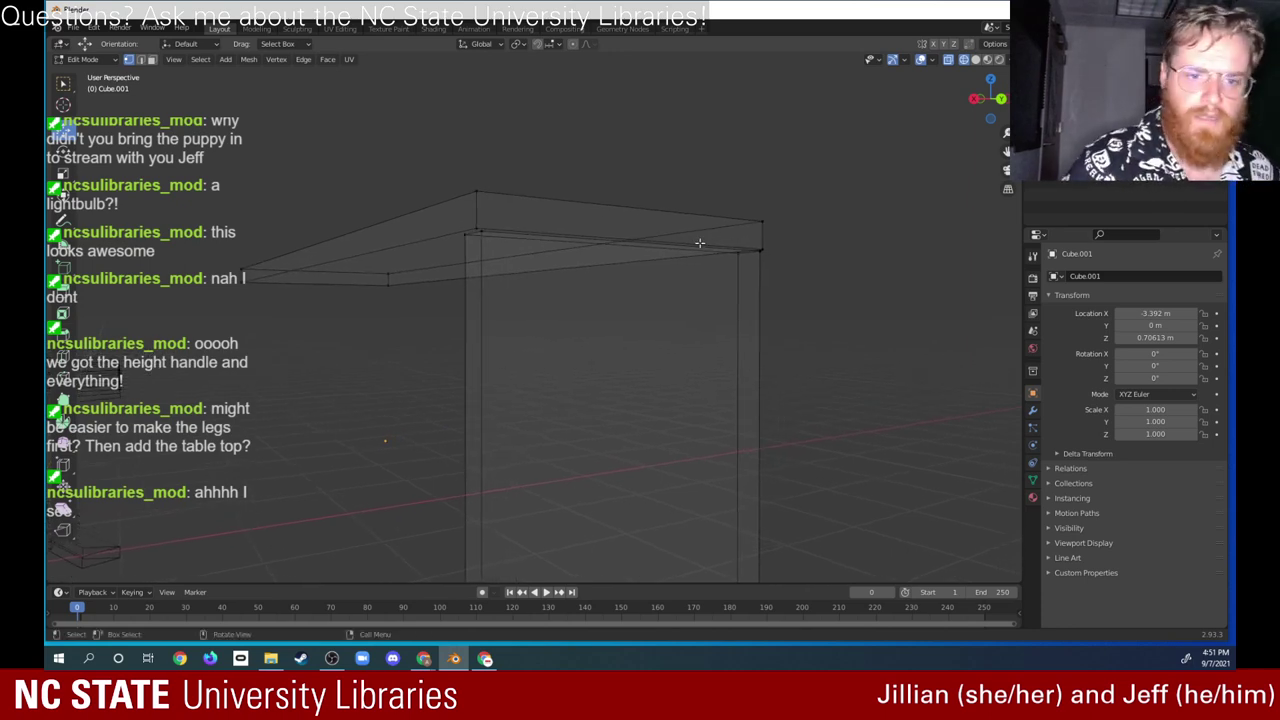
left_click(485, 232)
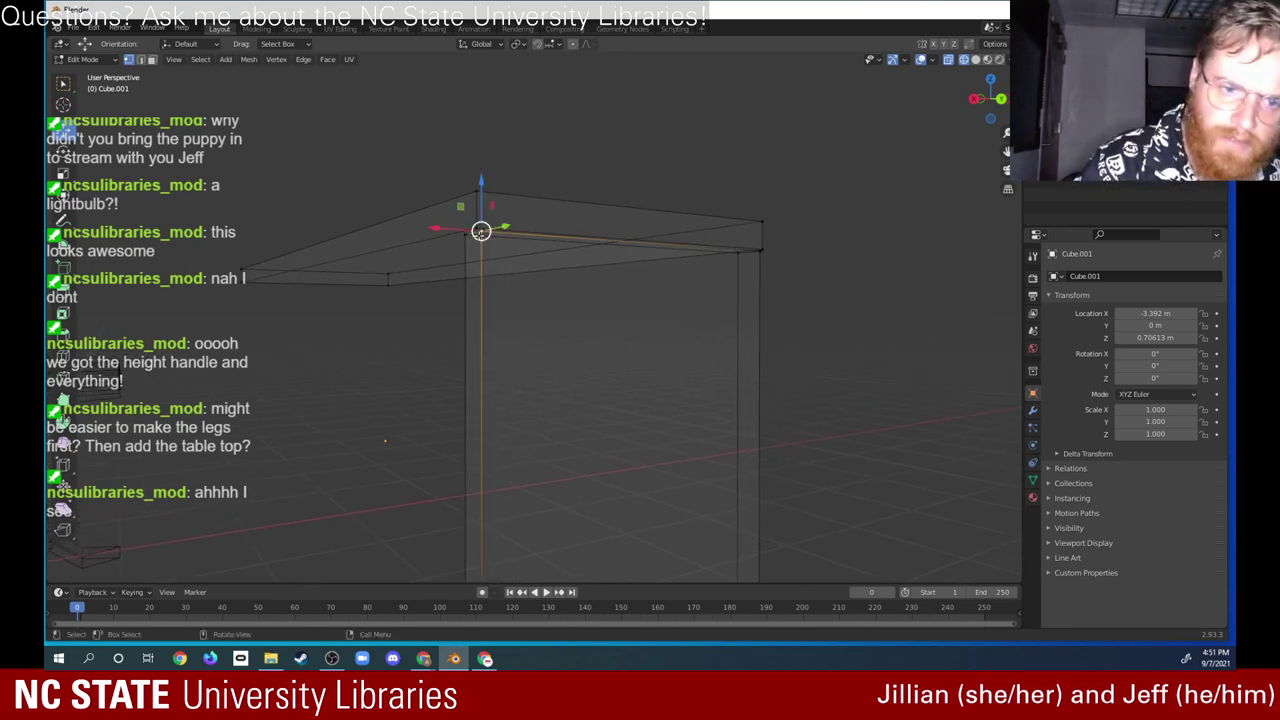
left_click(759, 250, "shift")
left_click(739, 252, "shift")
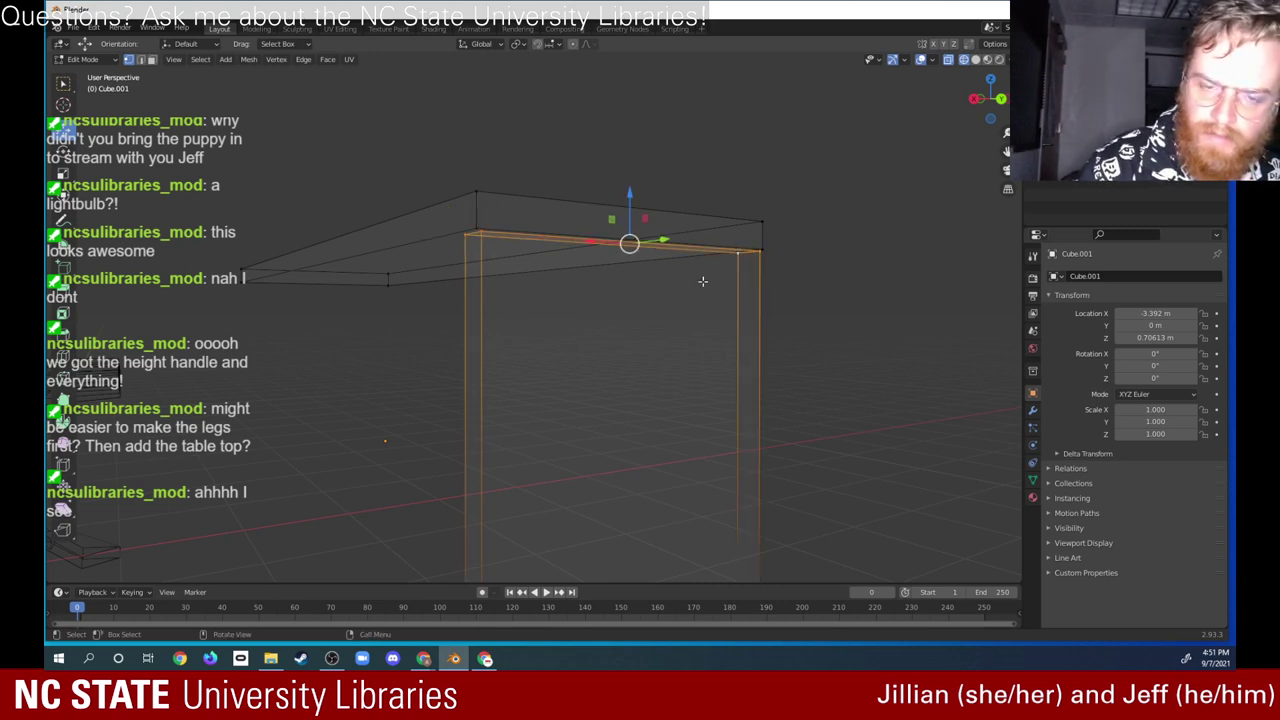
Step: Add the leg's bottom-left and bottom-right vertices so the whole leg face is selected
middle_click_drag(594, 352, 416, 466)
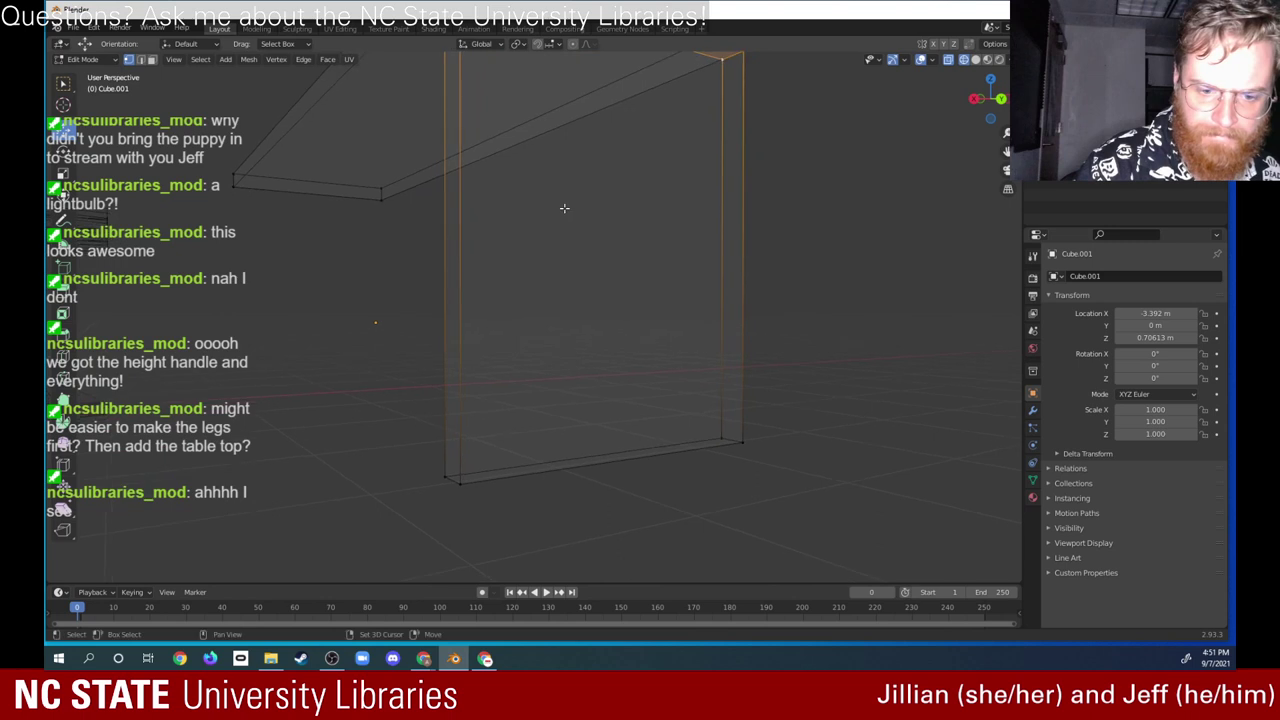
left_click(450, 479, "shift")
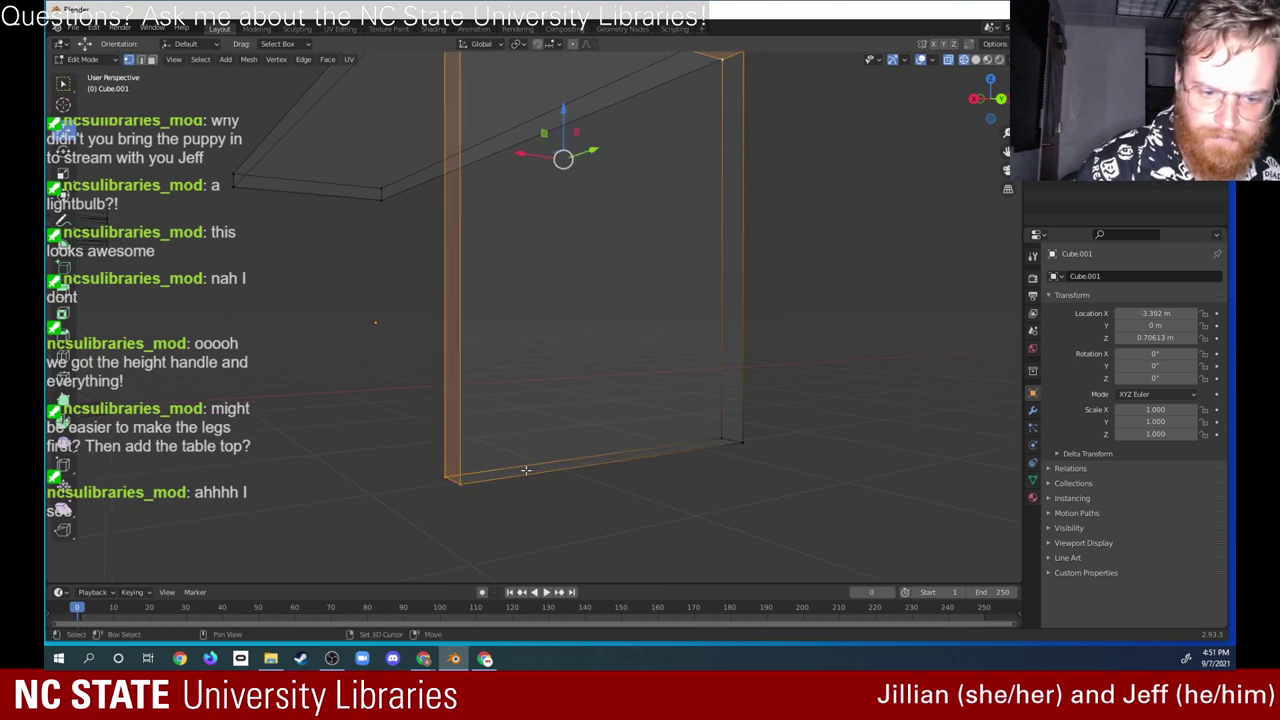
left_click_drag(748, 463, 695, 406, "shift")
middle_click_drag(695, 406, 627, 356)
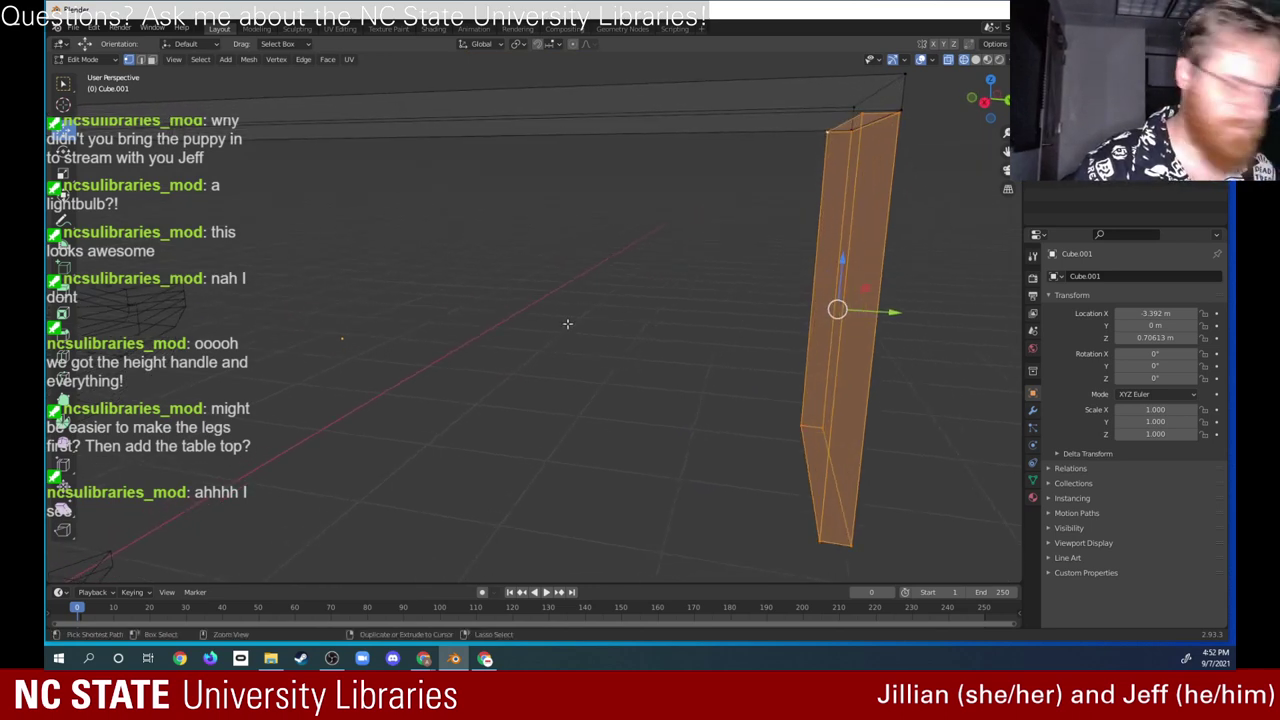
Step: Orbit to the leg, browse the Vertex Context Menu, then bring up the Vertex menu with Shift+Ctrl+V
middle_click_drag(520, 365, 561, 373, "ctrl")
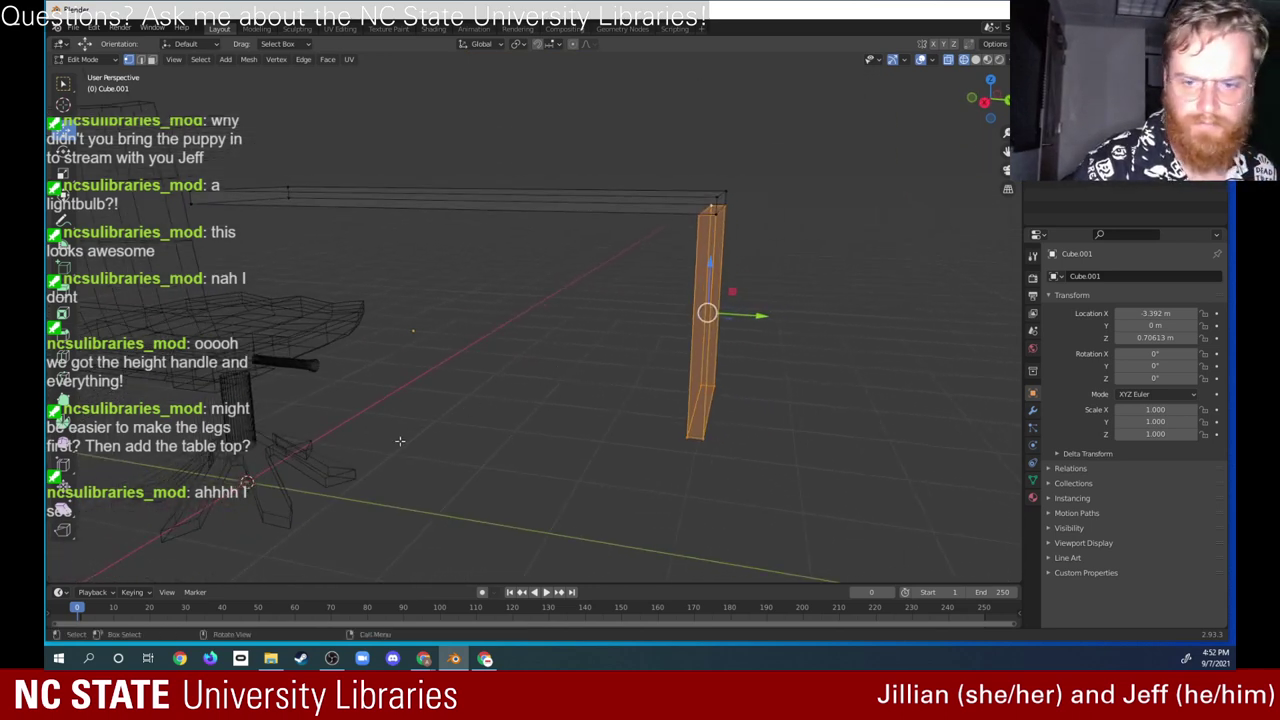
middle_click_drag(402, 443, 418, 450)
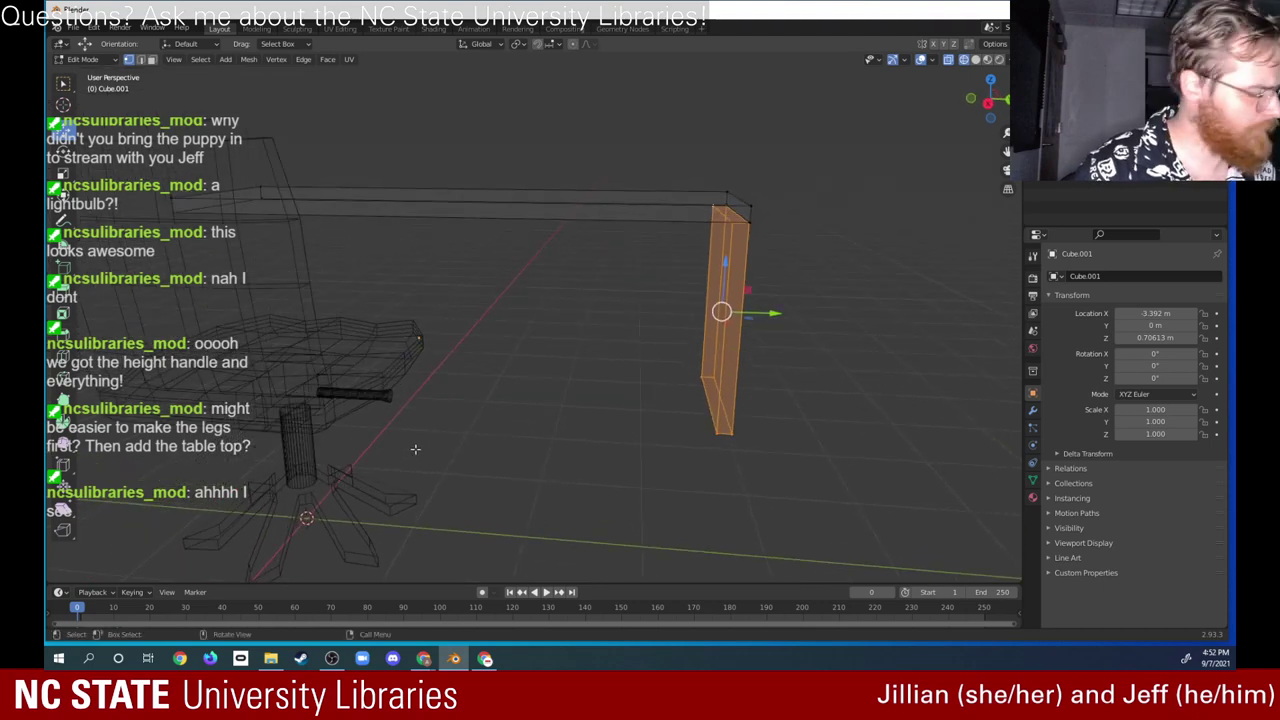
right_click(735, 365)
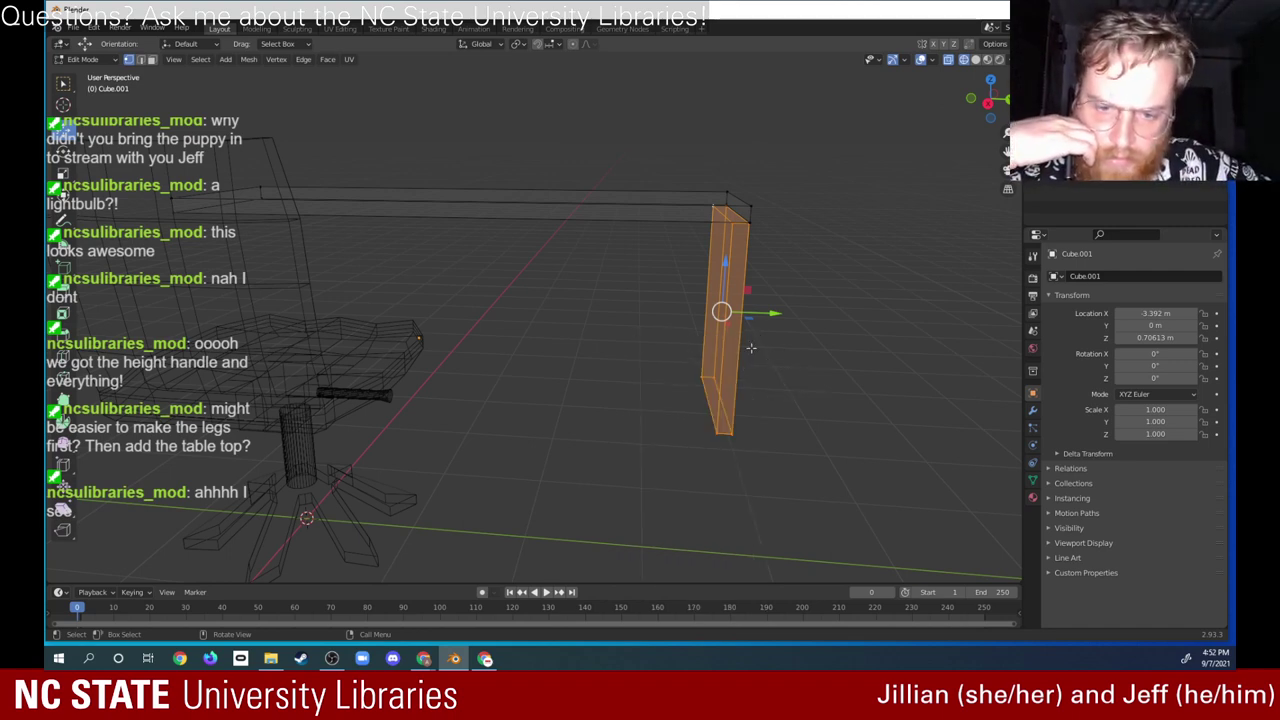
right_click(736, 354)
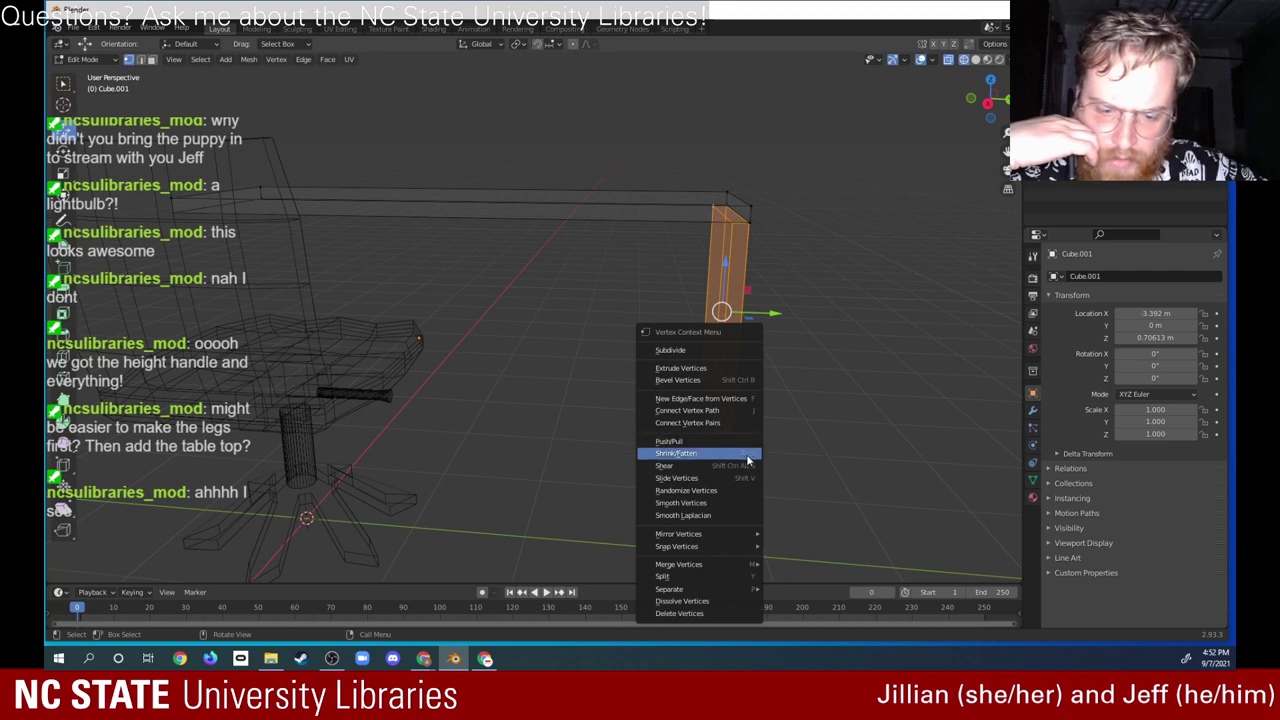
mouse_move(736, 536)
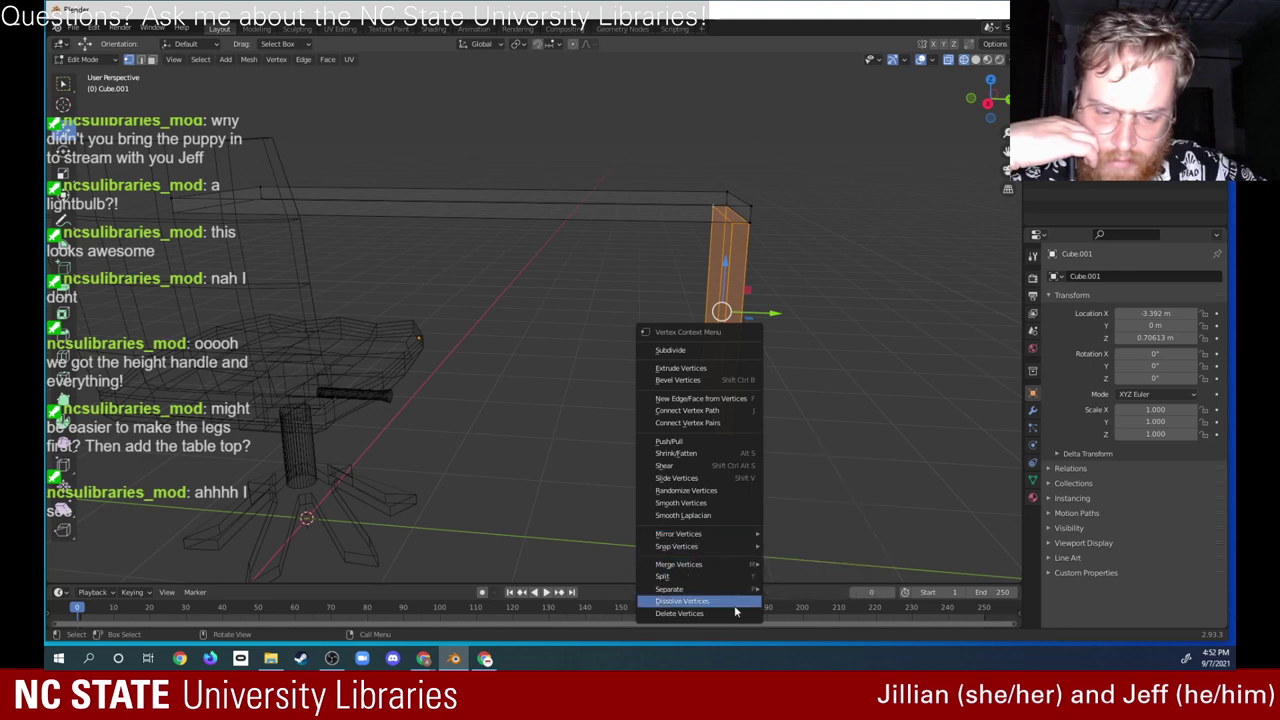
mouse_move(735, 587)
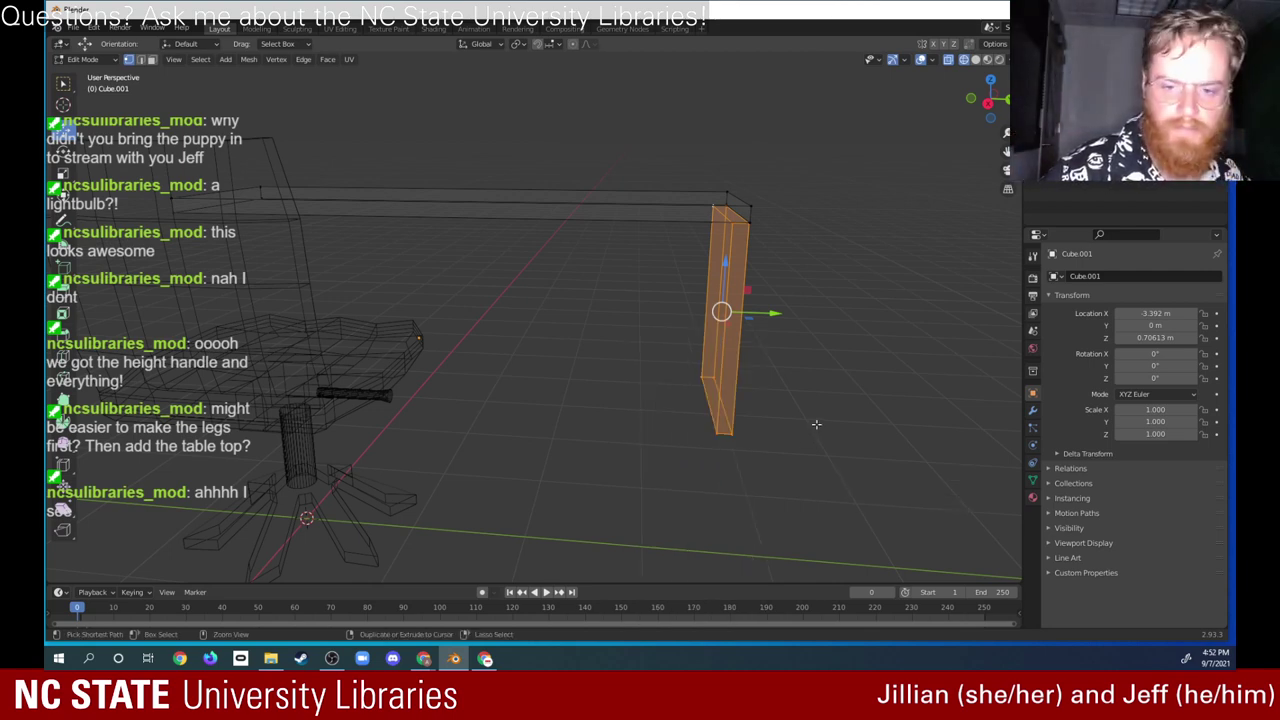
key("ctrl+c")
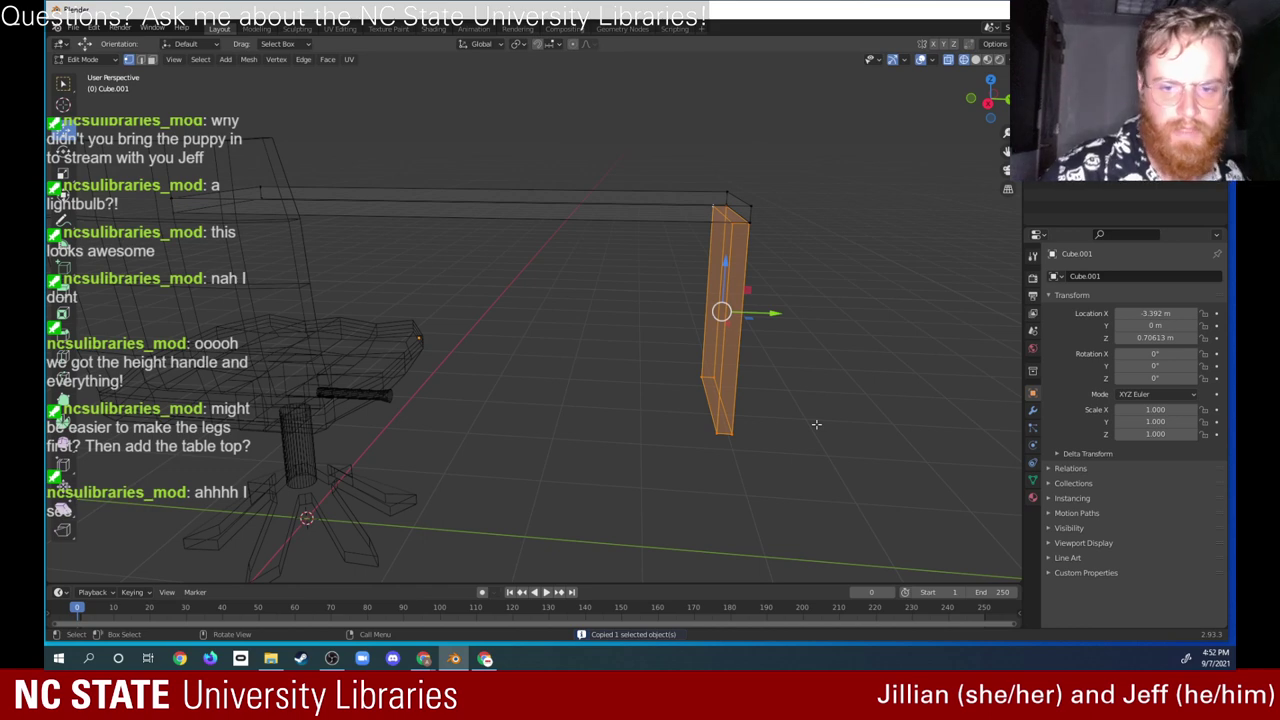
key("ctrl+v")
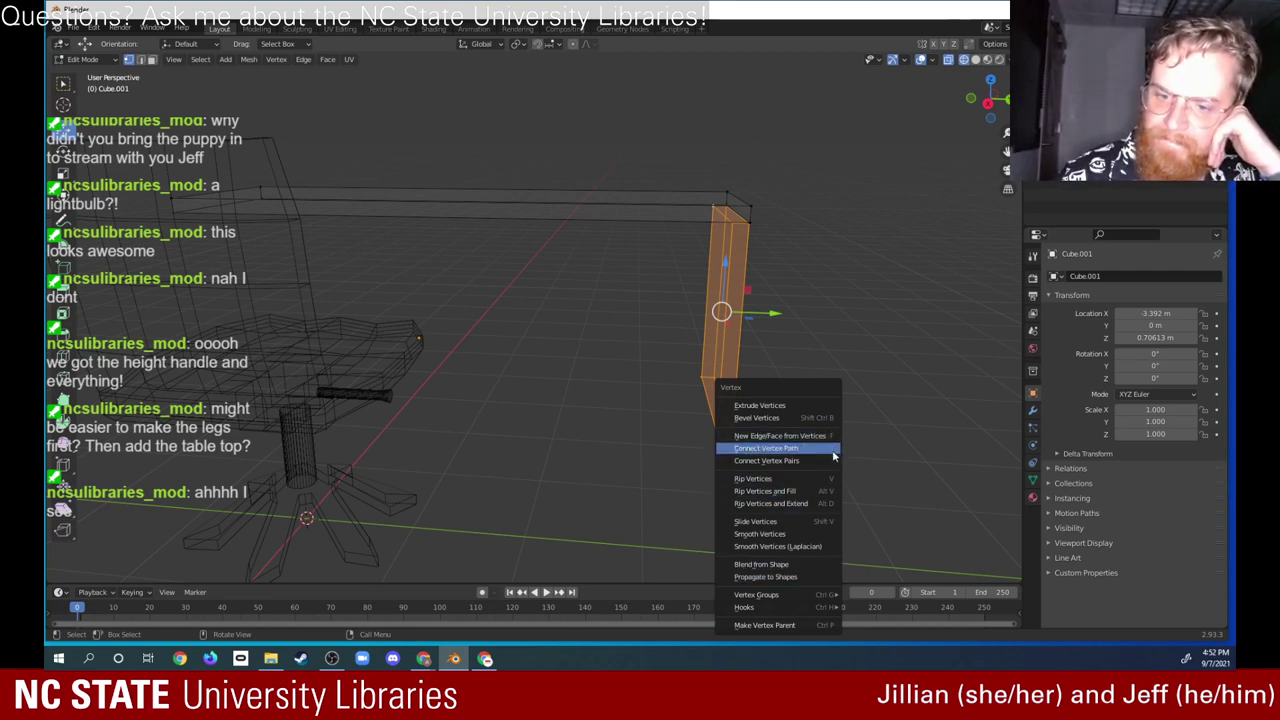
Step: Try Rip Vertices on the leg, dismiss the 'Cannot rip selected faces' error, and zoom onto the leg
left_click(789, 480)
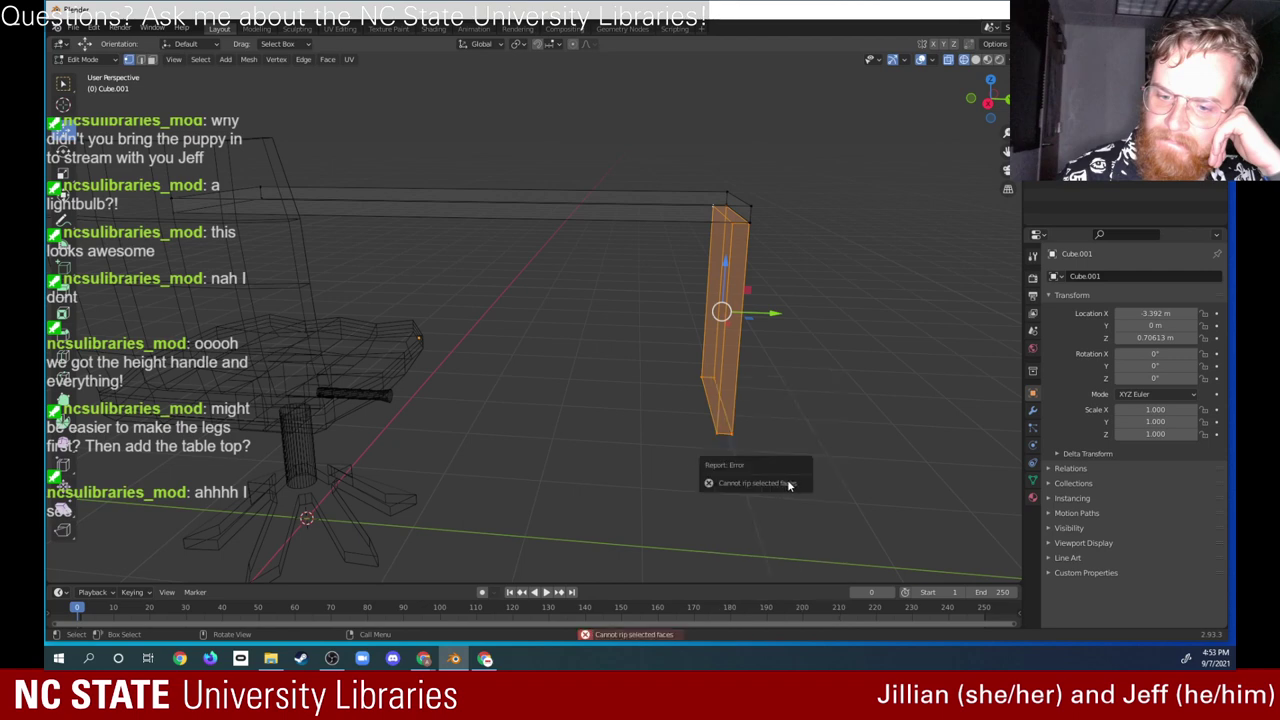
left_click(782, 423)
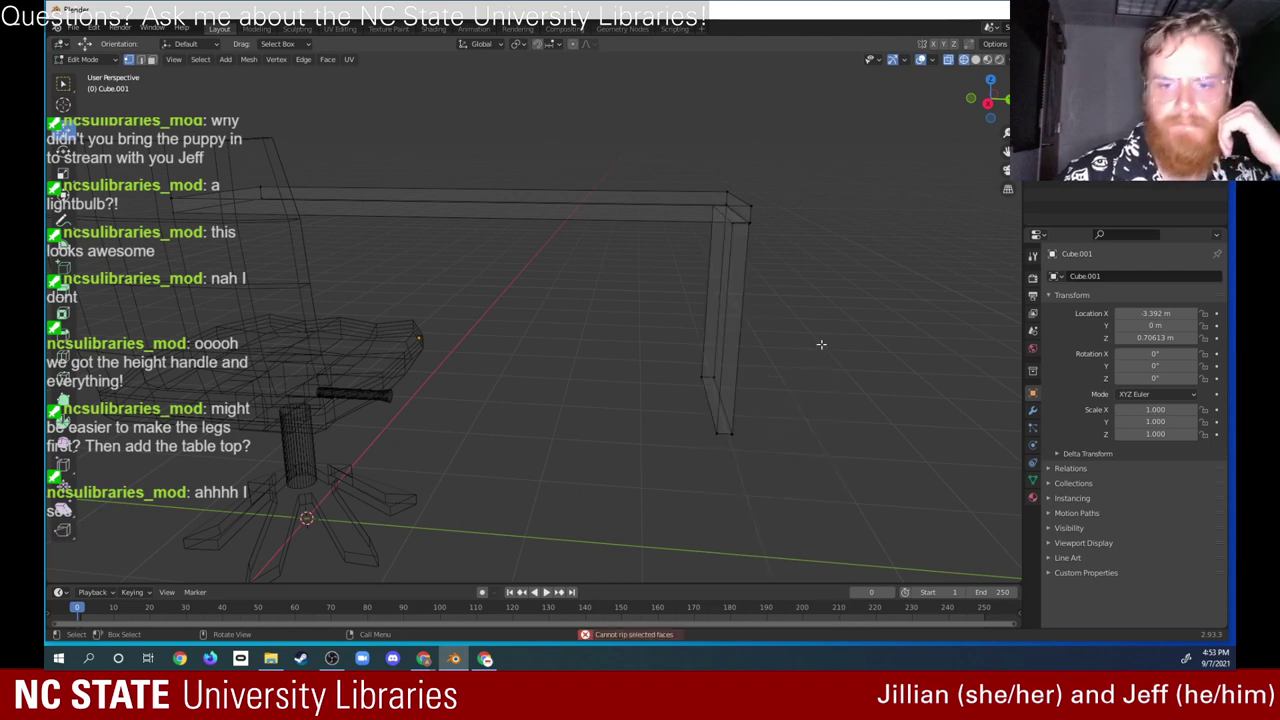
middle_click_drag(823, 328, 743, 433)
scroll(592, 267, "up", 4)
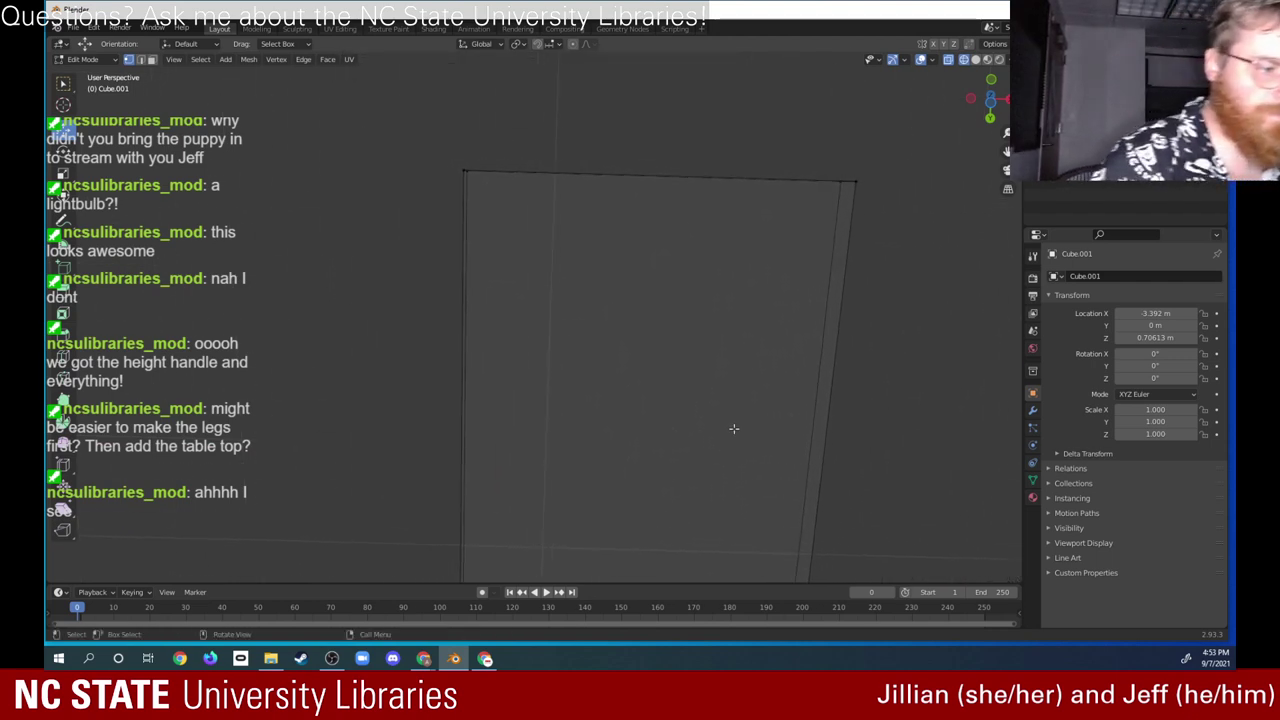
Step: Draw a box on the leg with the Add Cube tool and orbit around it
left_click(62, 266)
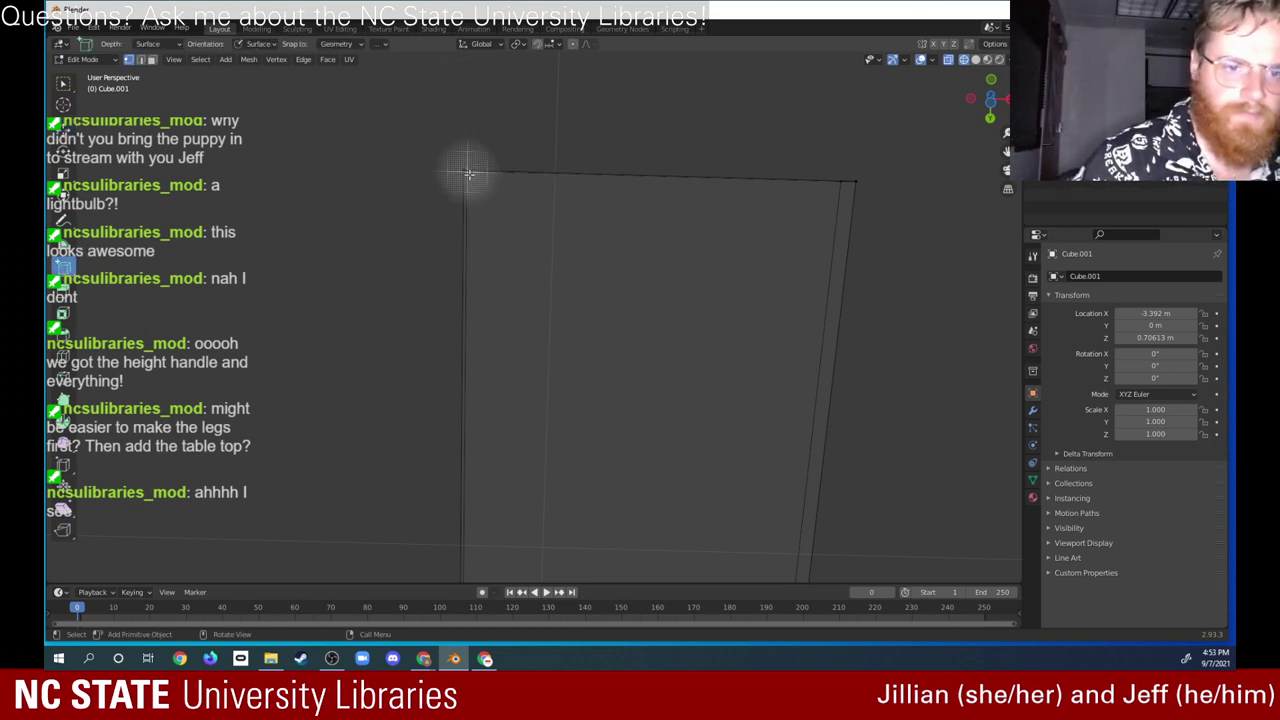
left_click_drag(467, 171, 852, 202)
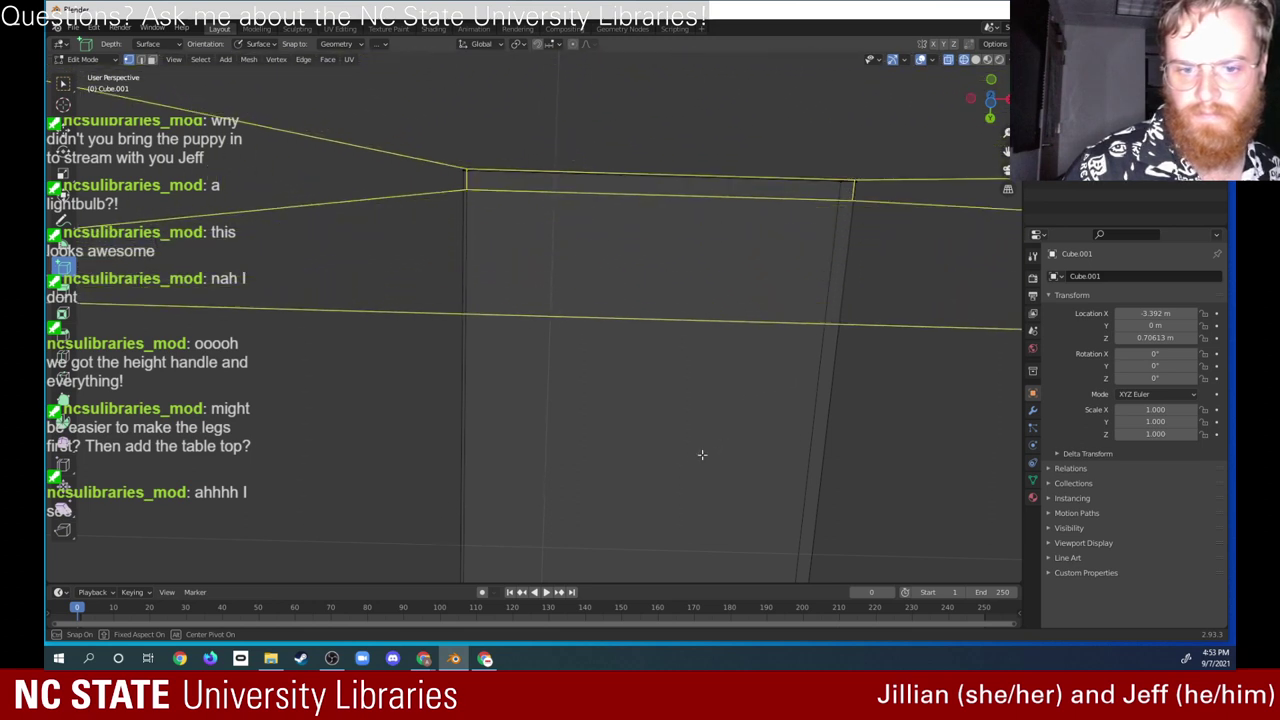
left_click(657, 391)
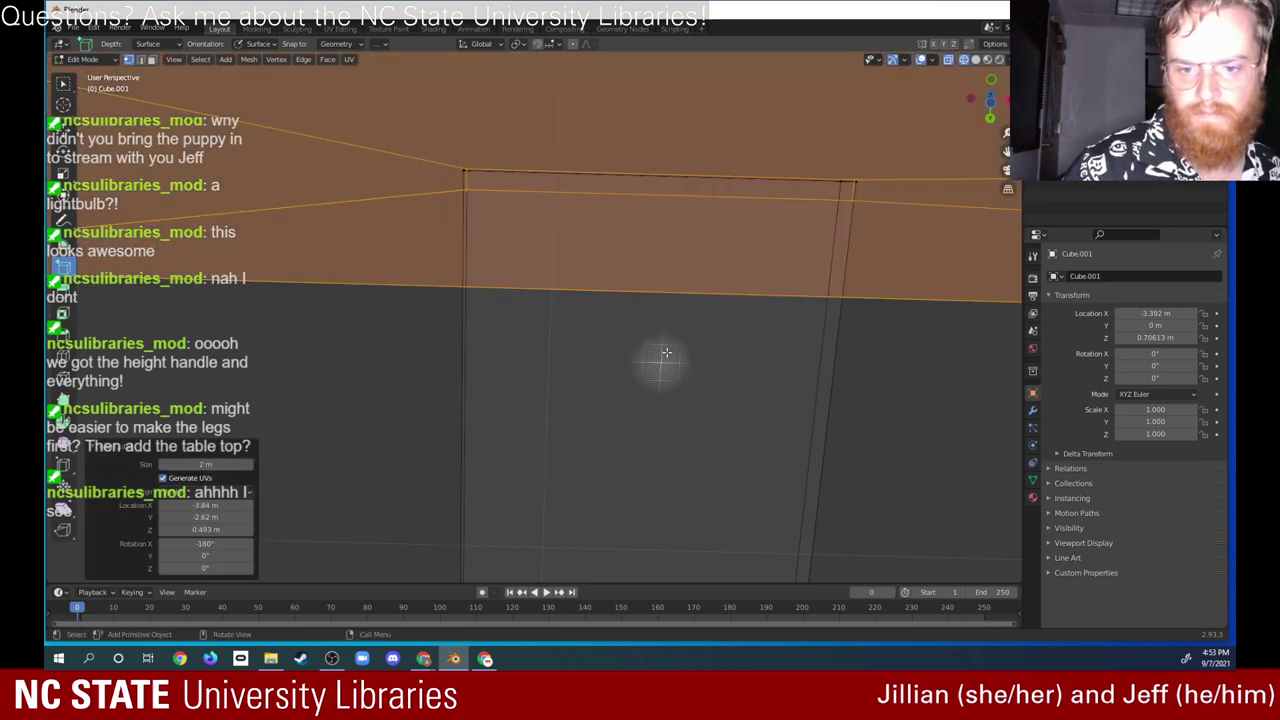
middle_click_drag(666, 352, 571, 531)
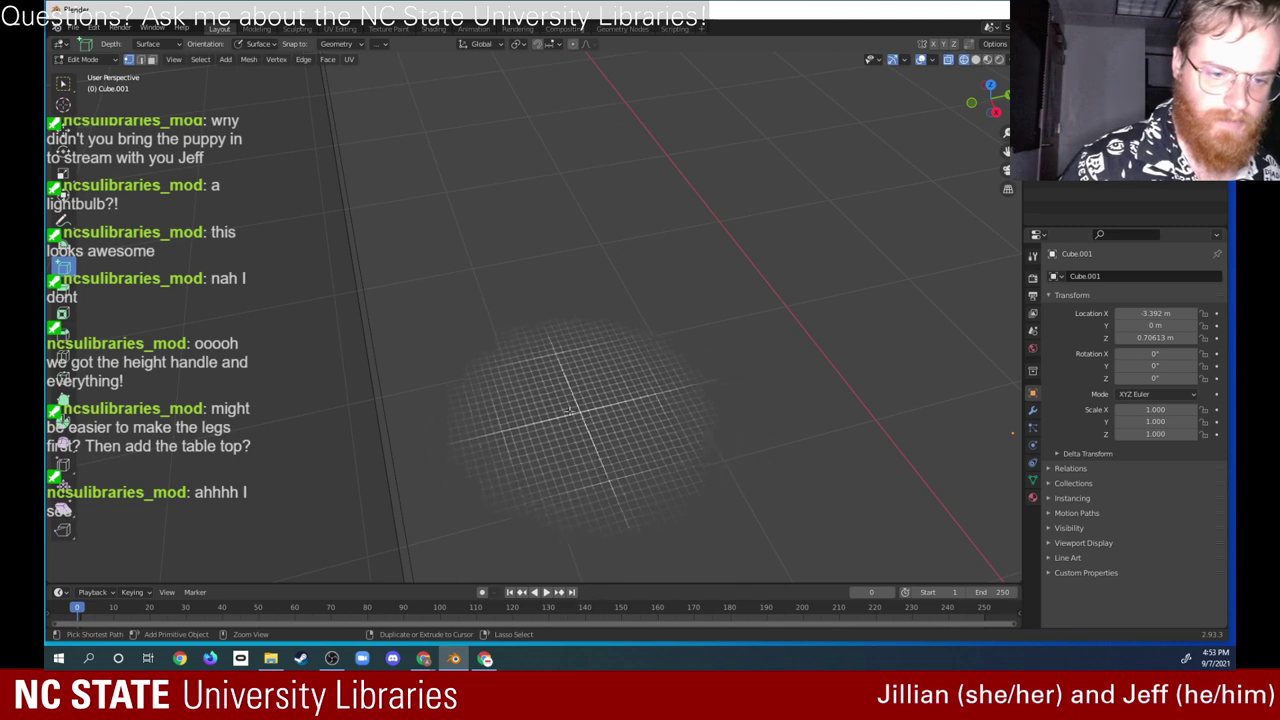
middle_click_drag(571, 509, 674, 223)
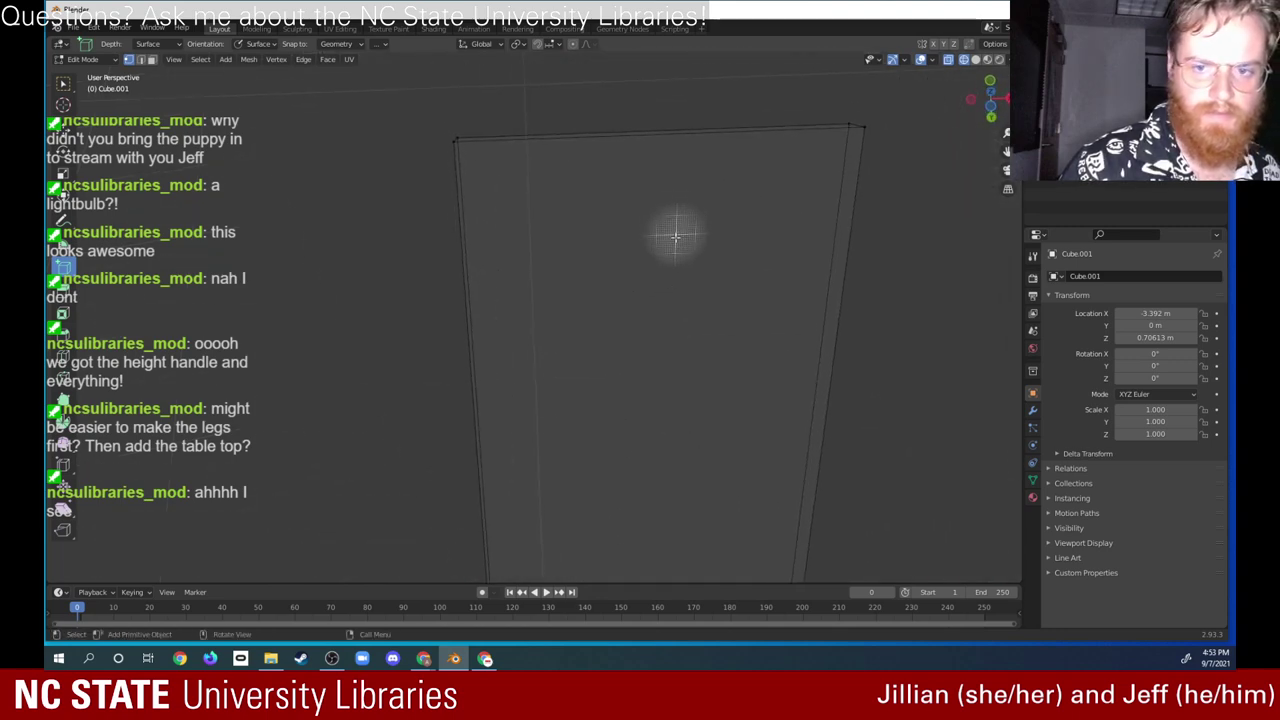
Step: Back in Edit Mode, drag out a thin upright slab from the tabletop corner as a leg
left_click(85, 59)
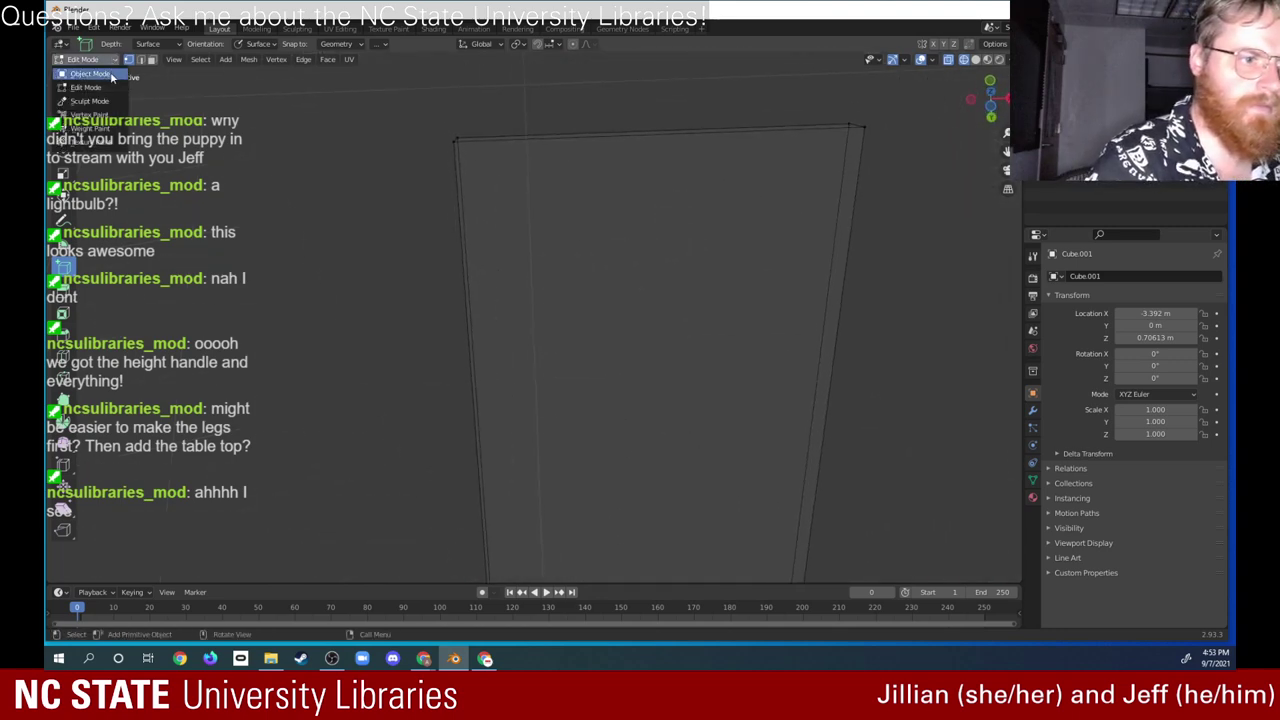
left_click(111, 76)
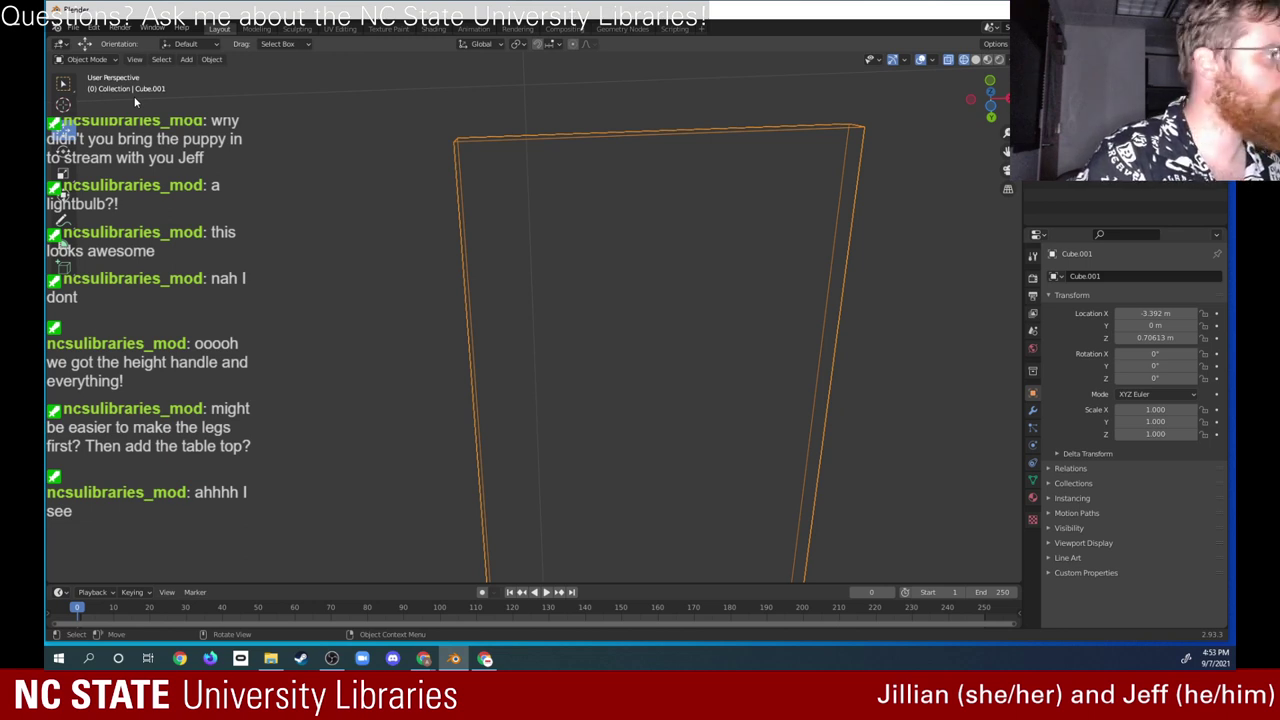
left_click(100, 59)
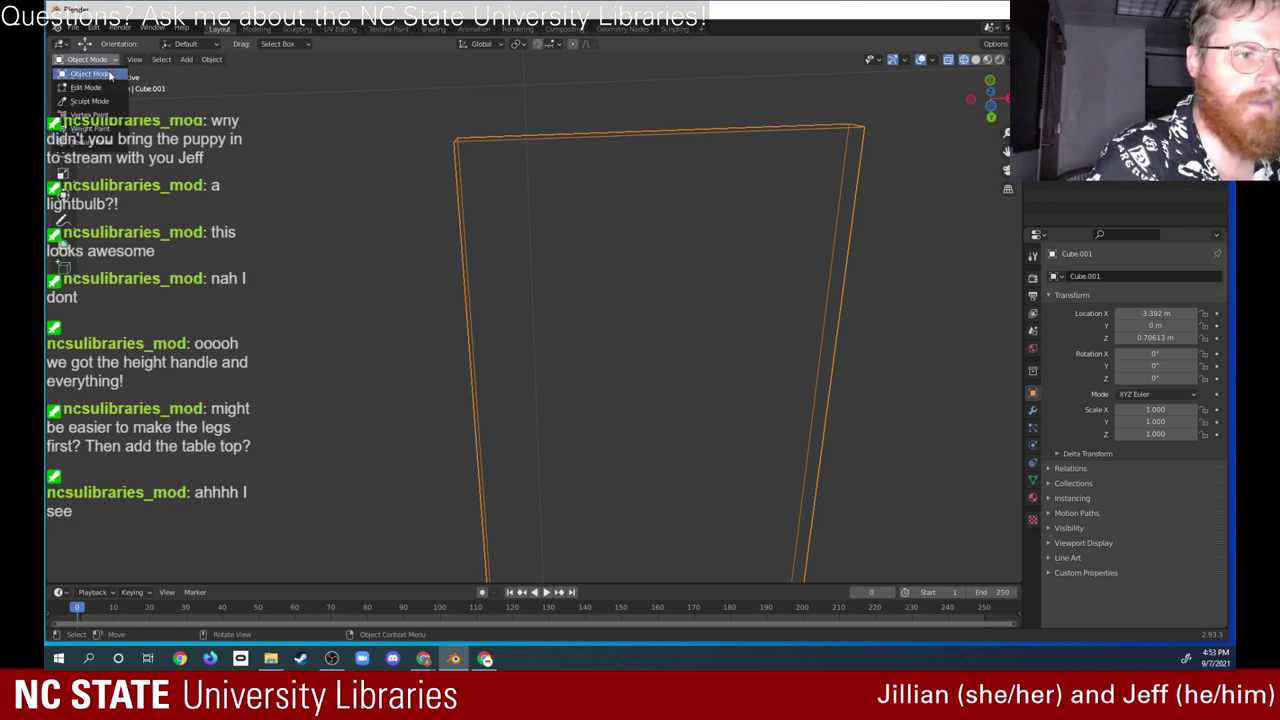
left_click(107, 89)
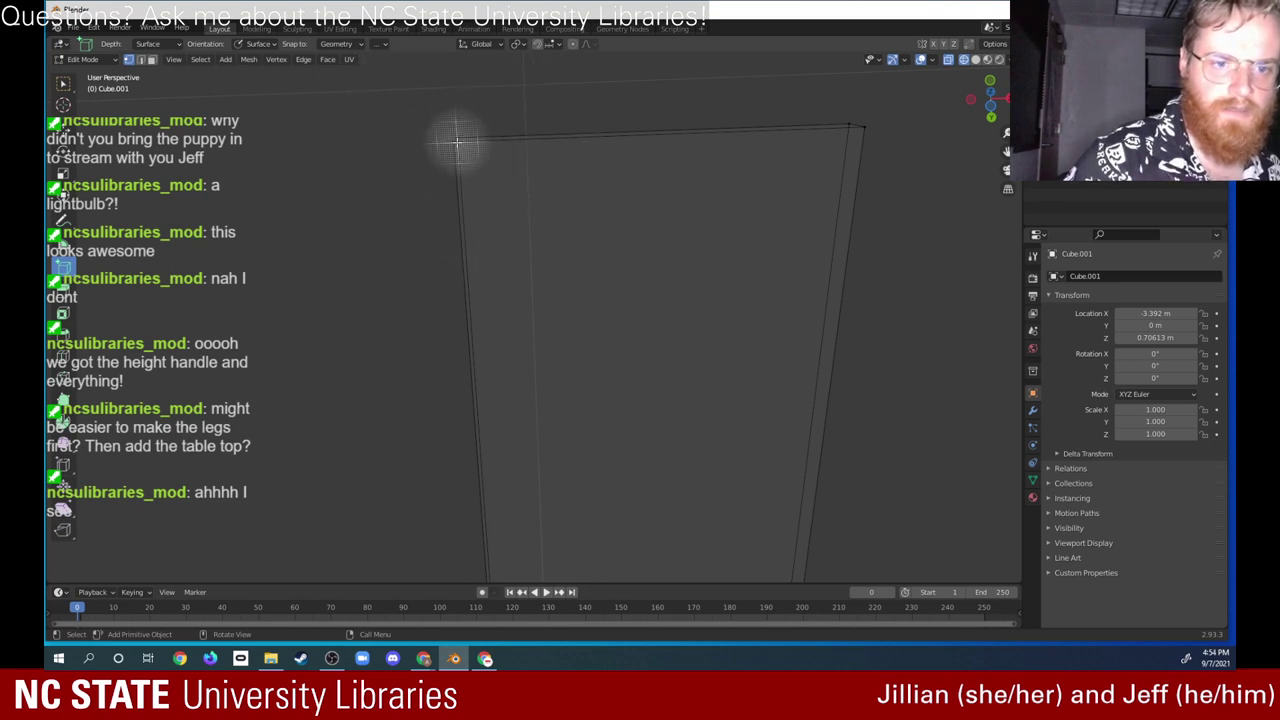
left_click_drag(458, 139, 786, 297)
middle_click_drag(785, 297, 606, 323)
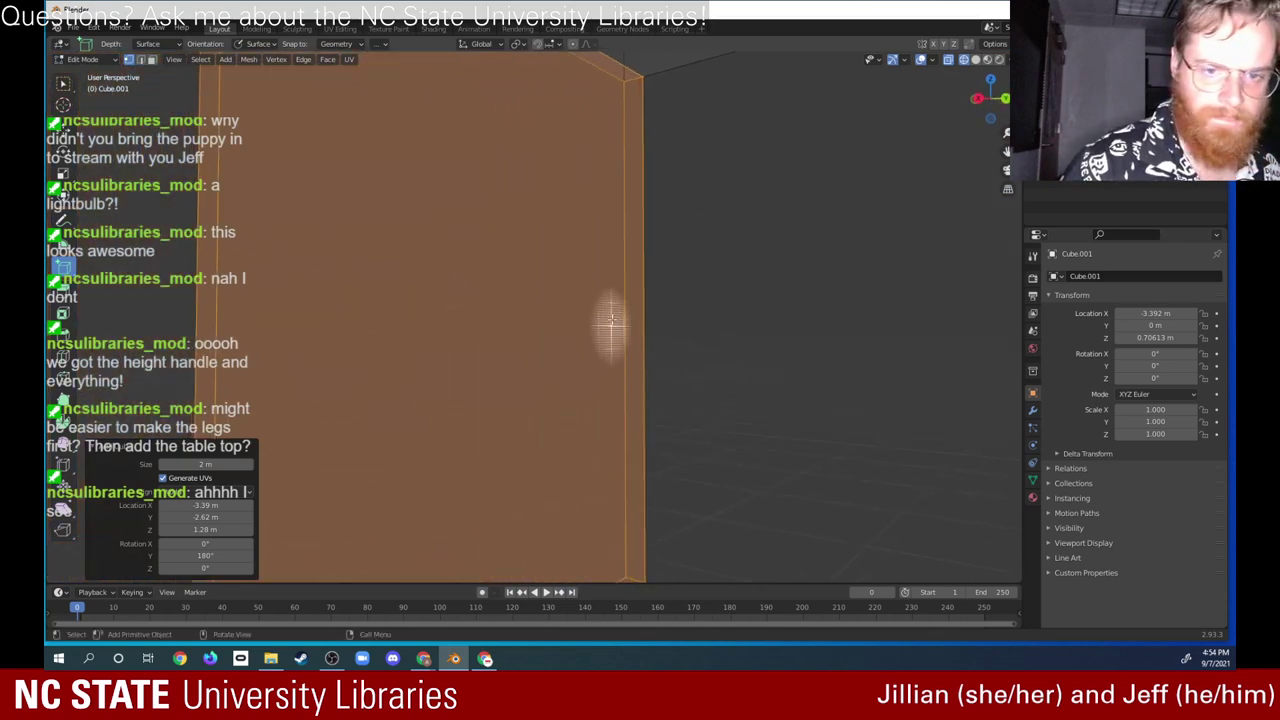
middle_click_drag(620, 277, 622, 327)
scroll(622, 327, "down", 10)
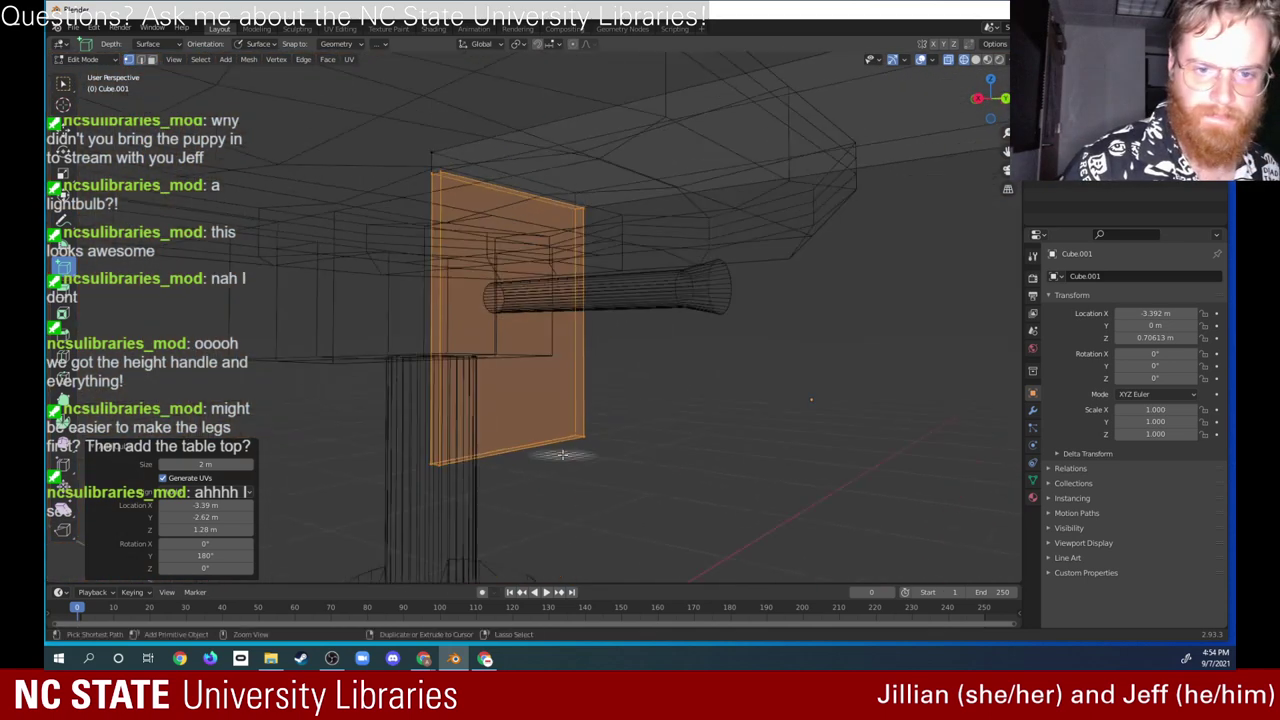
middle_click_drag(600, 380, 630, 396)
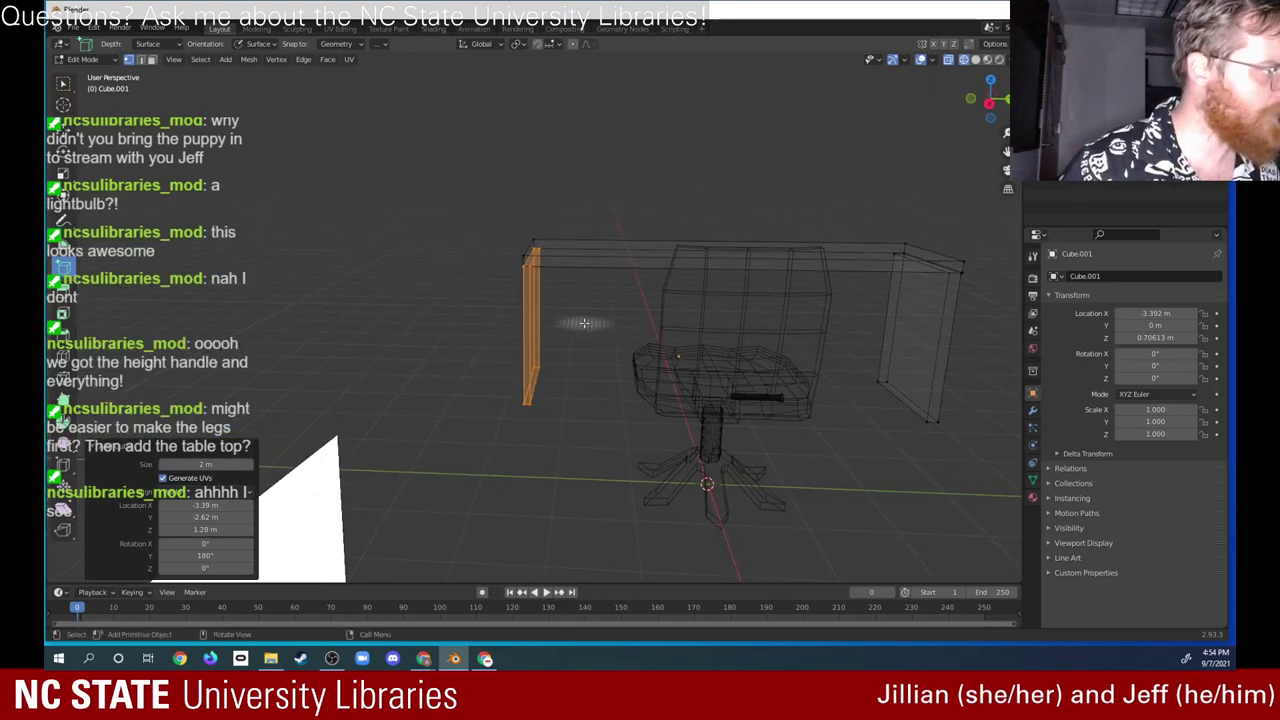
middle_click_drag(589, 320, 647, 244, "ctrl")
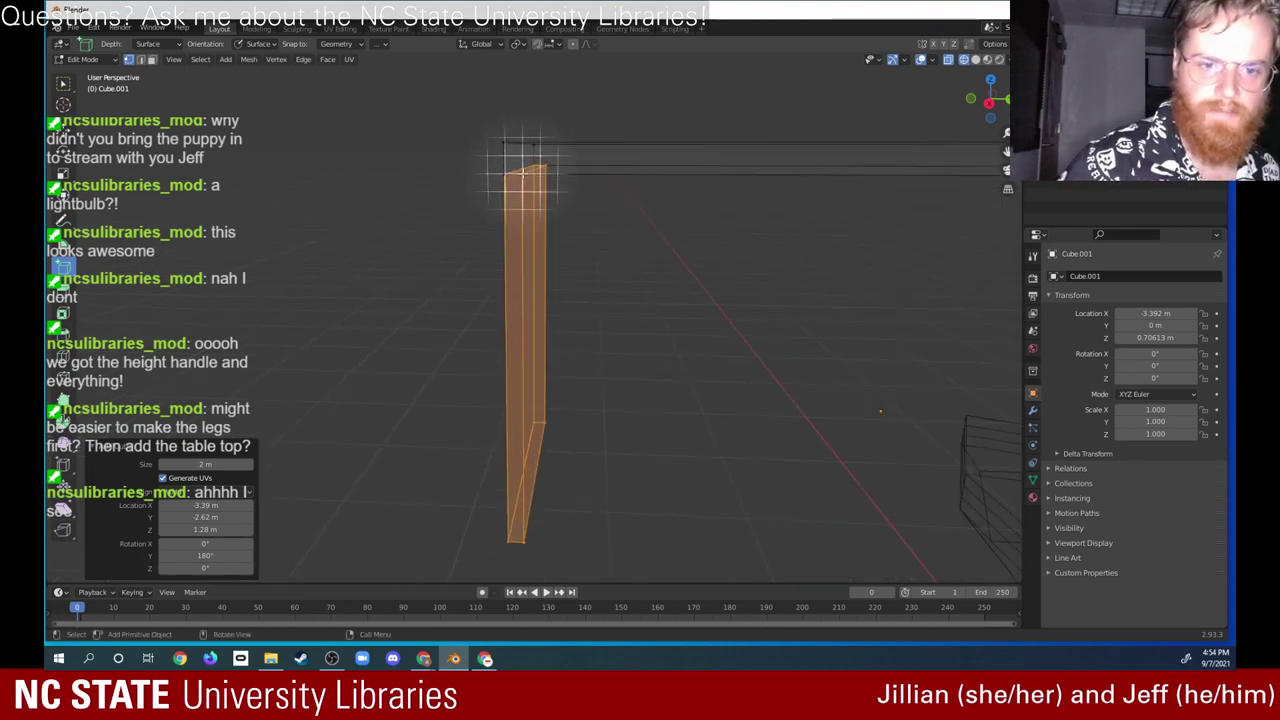
Step: Box-select the leg's side face and slide it along Y with the Move gizmo
left_click(61, 85)
left_click(520, 172)
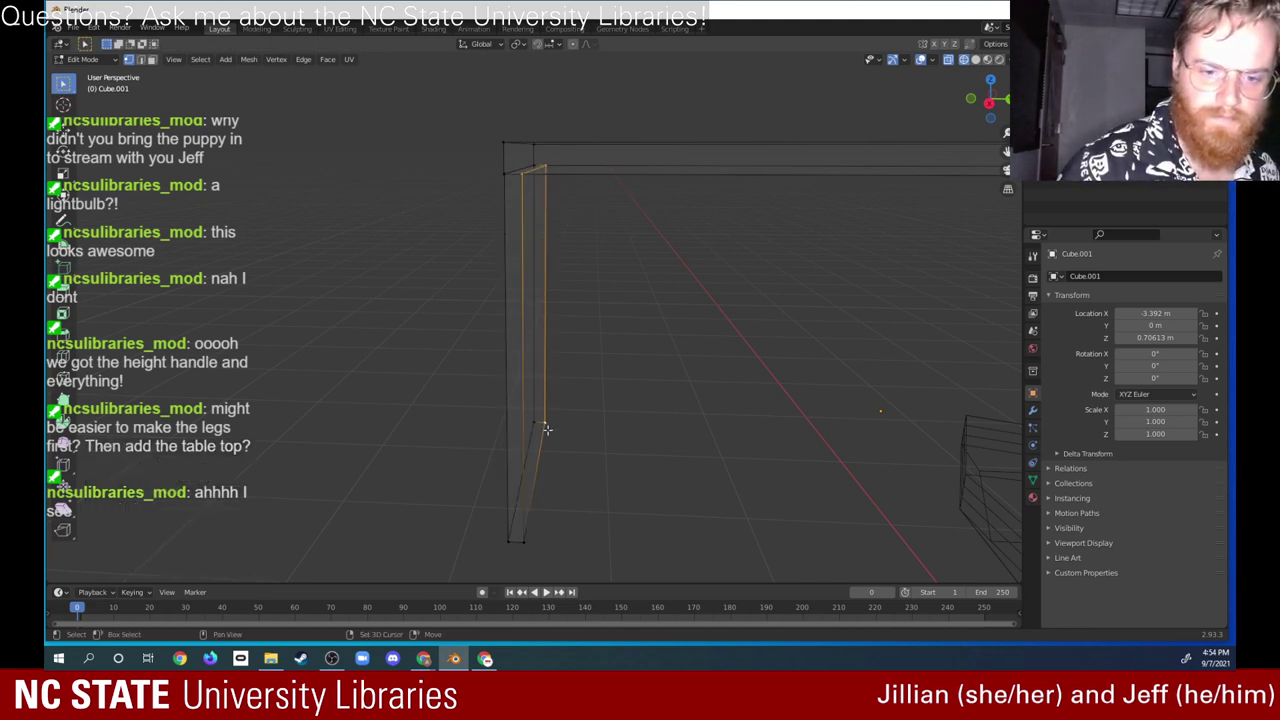
left_click(522, 540, "shift")
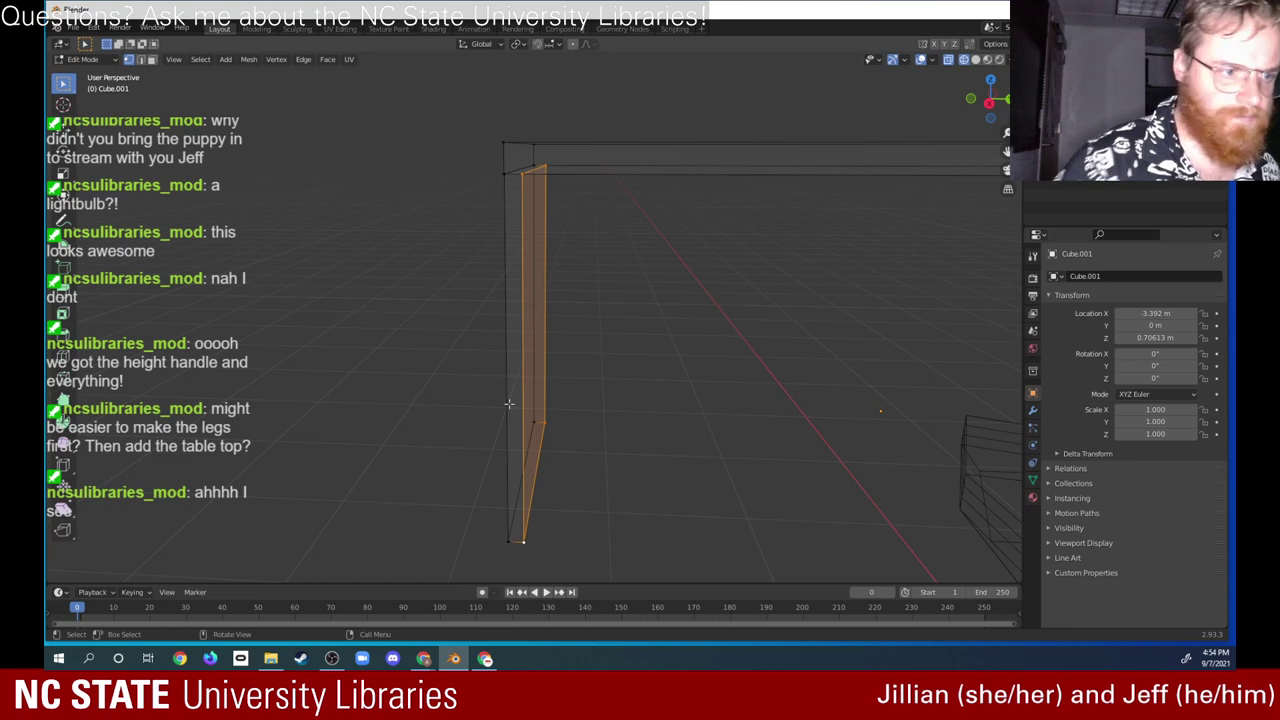
left_click(62, 128)
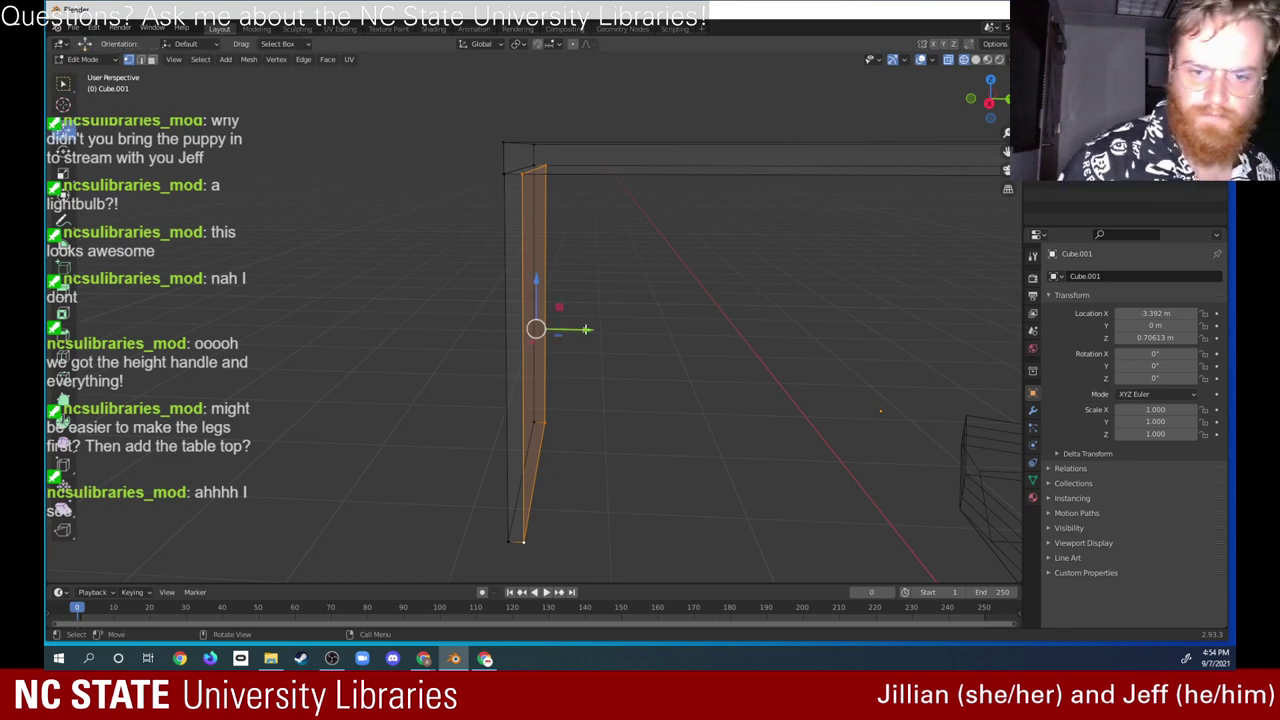
left_click_drag(587, 328, 603, 330)
middle_click_drag(603, 330, 654, 297)
left_click(786, 258)
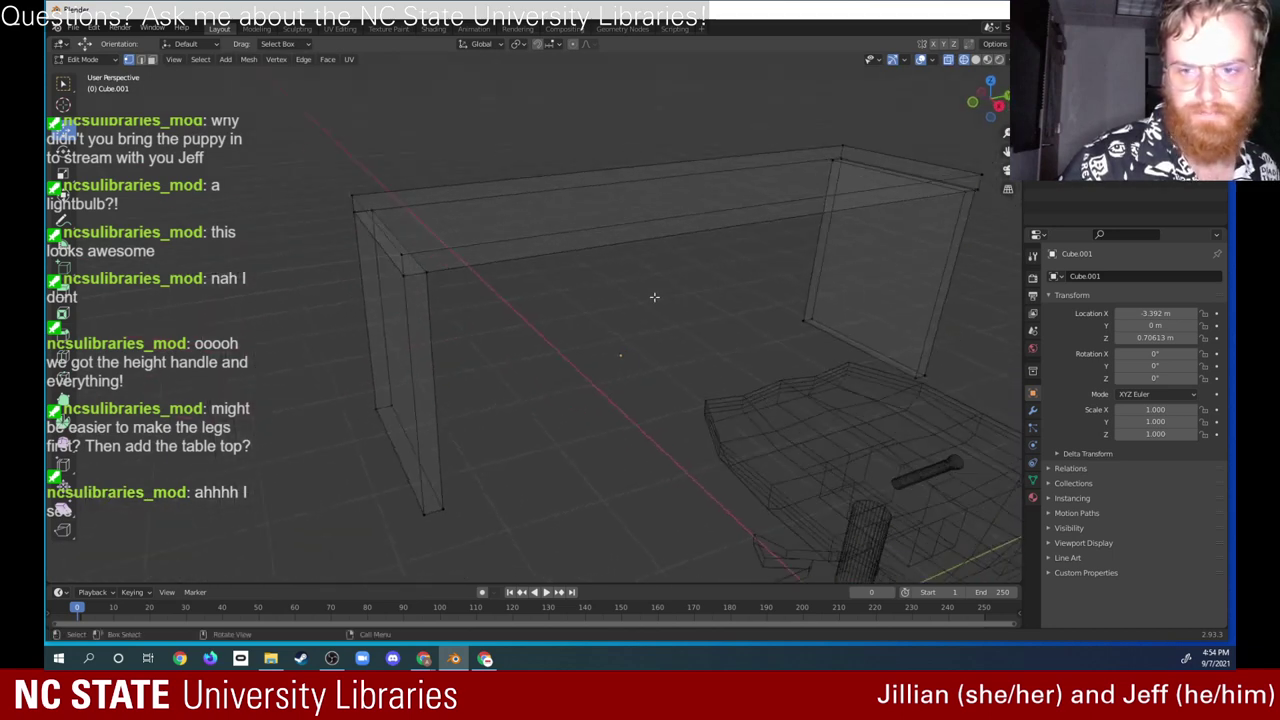
middle_click_drag(714, 268, 601, 287)
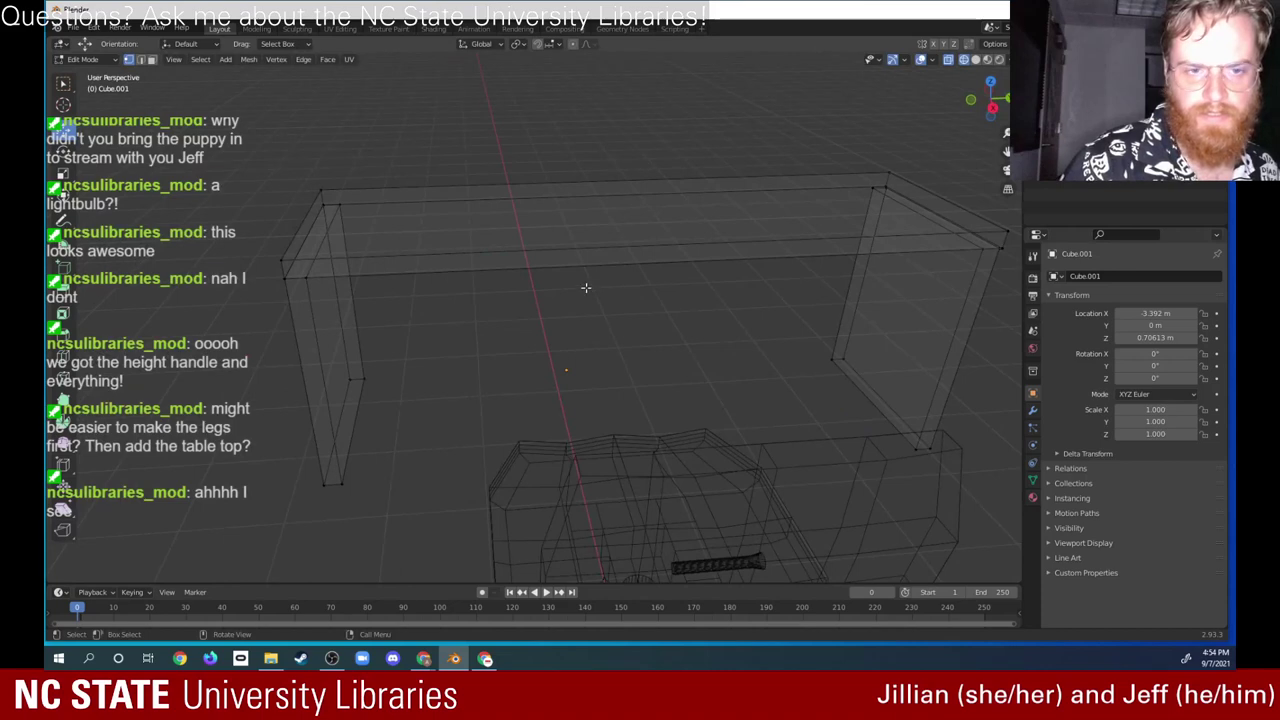
Step: Return to Object Mode and switch the viewport to Solid shading
left_click(83, 59)
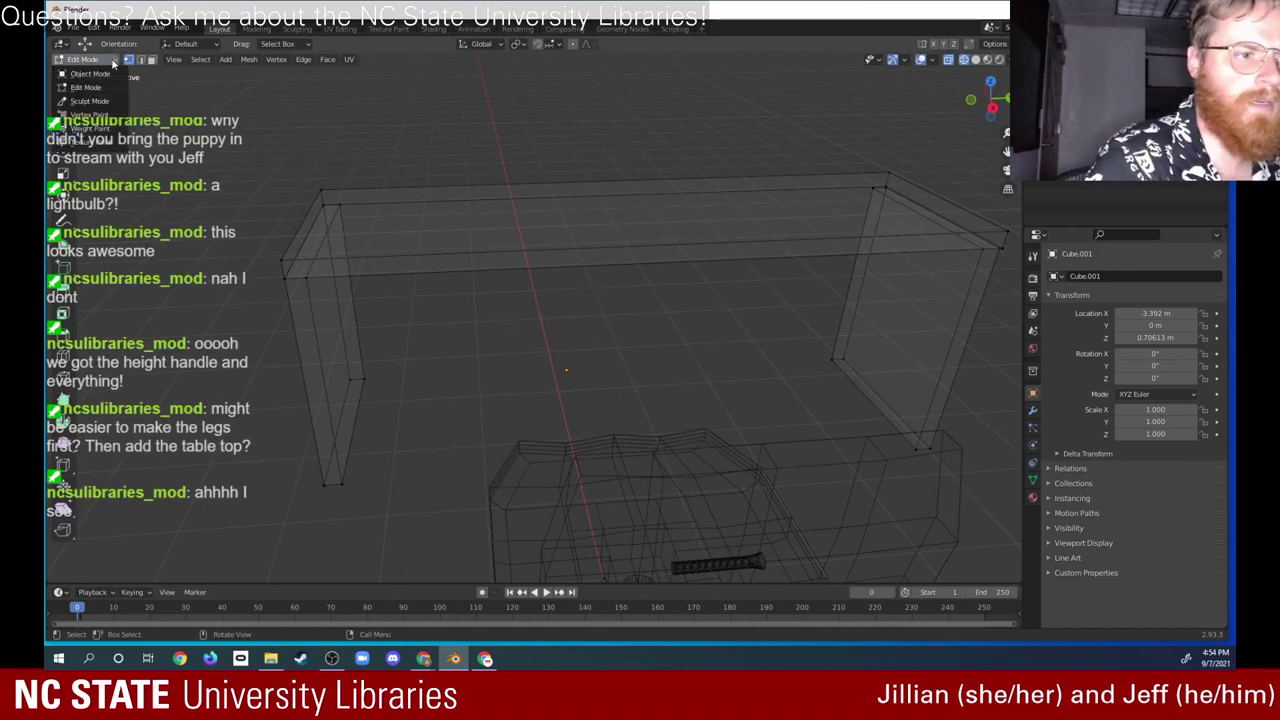
left_click(105, 74)
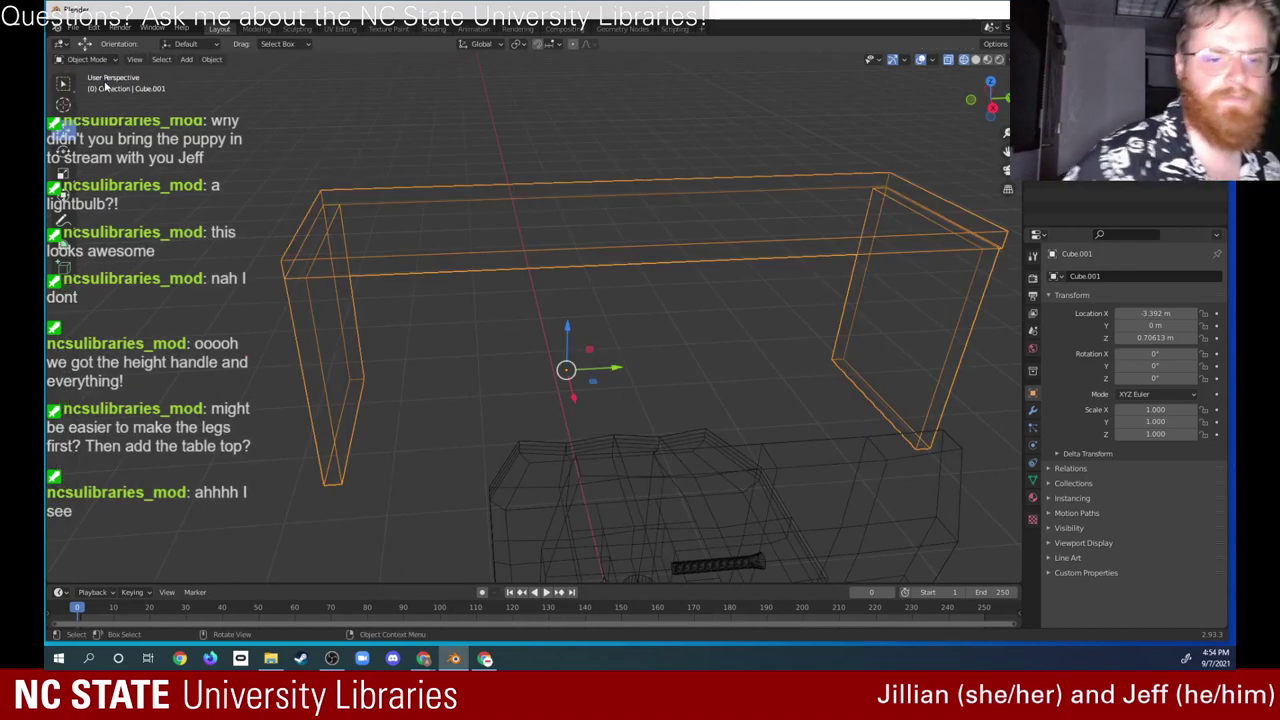
left_click(976, 62)
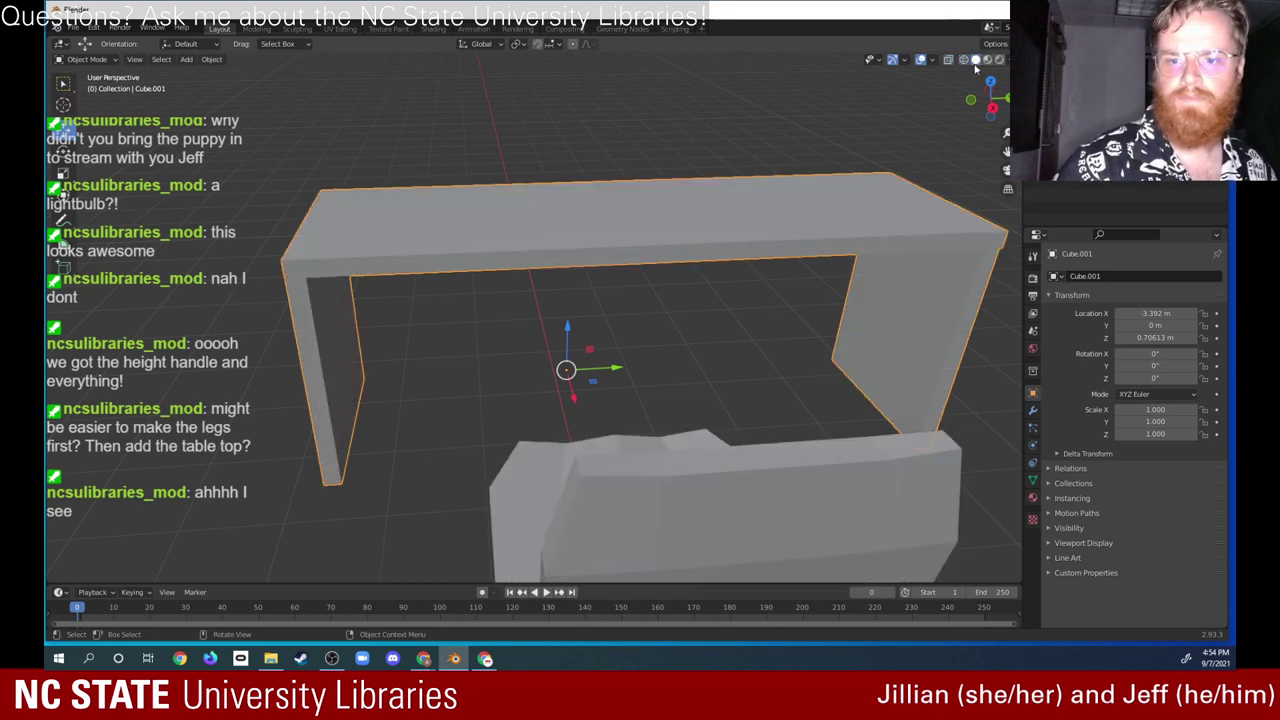
middle_click_drag(658, 352, 737, 370)
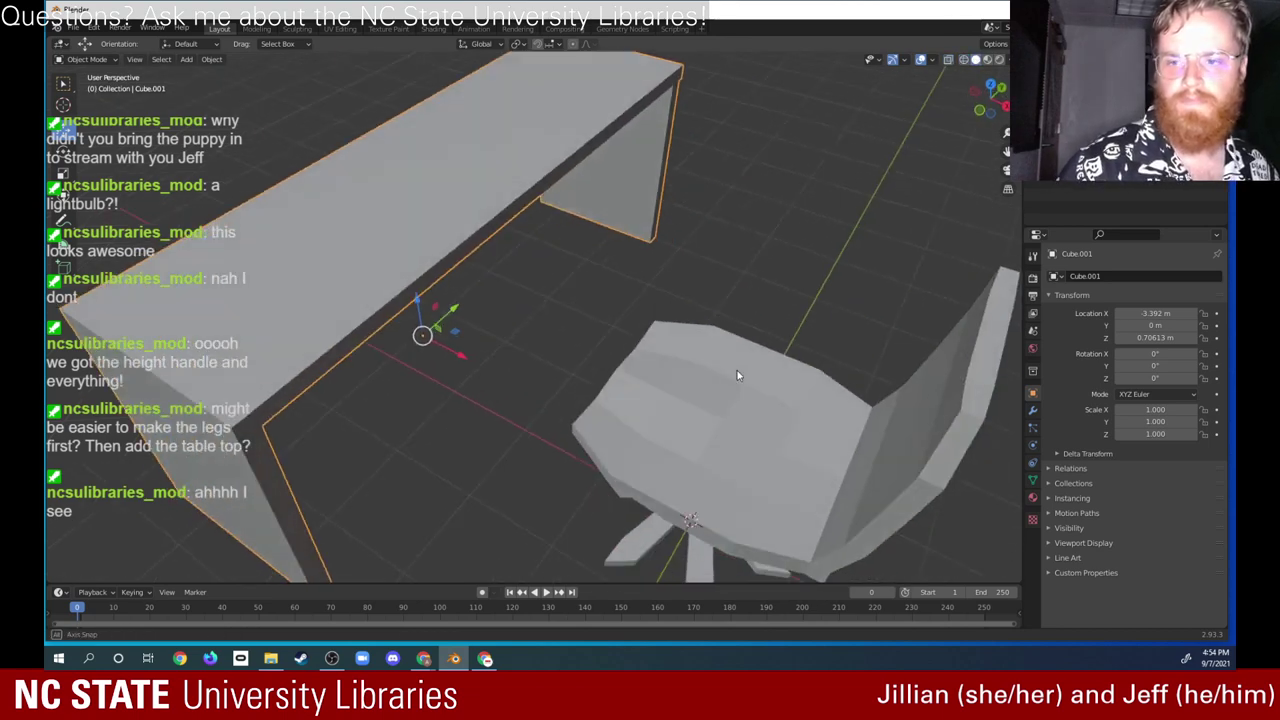
Step: Set viewport lighting to MatCap and try the dull red and dark red MatCaps
left_click(1006, 60)
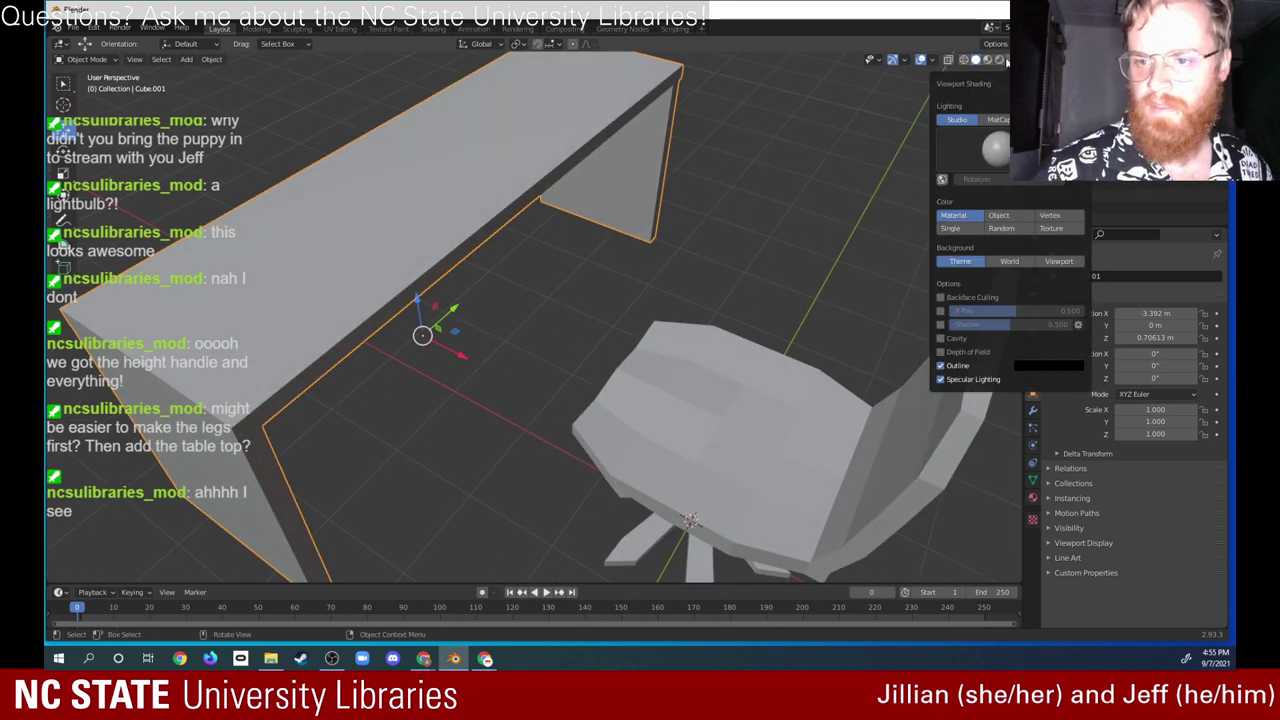
left_click(997, 119)
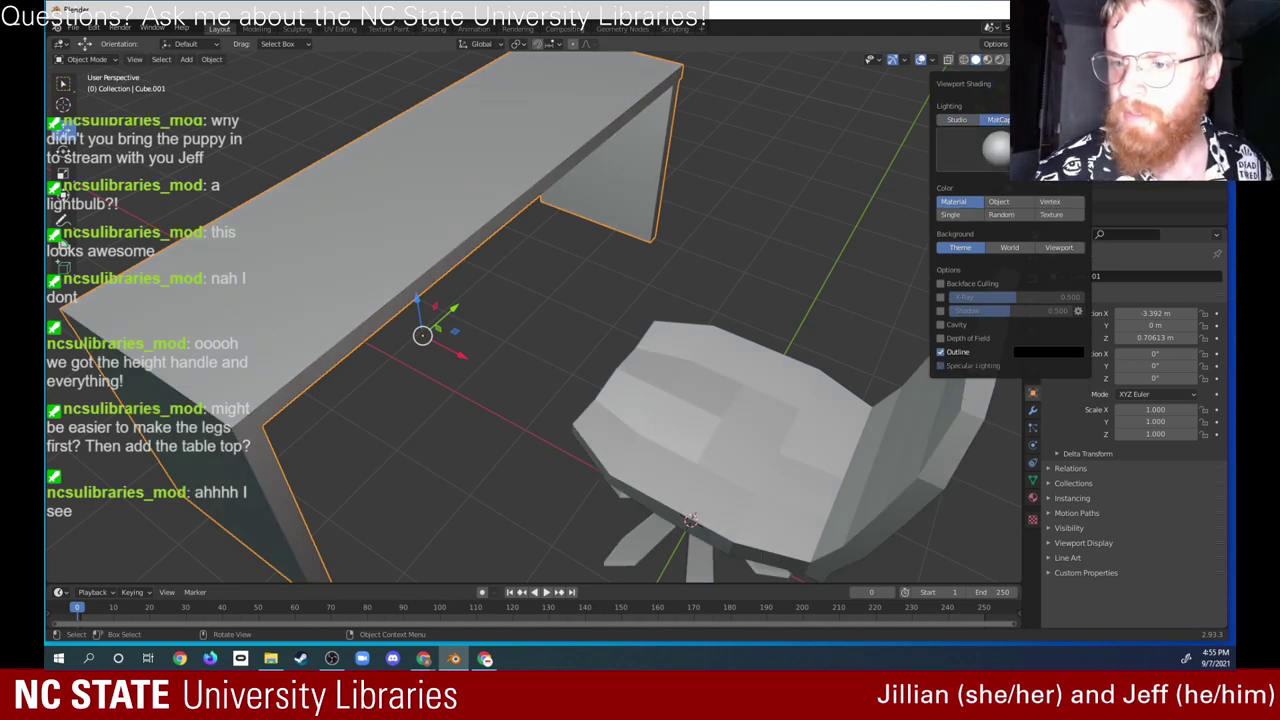
left_click(985, 160)
left_click(812, 234)
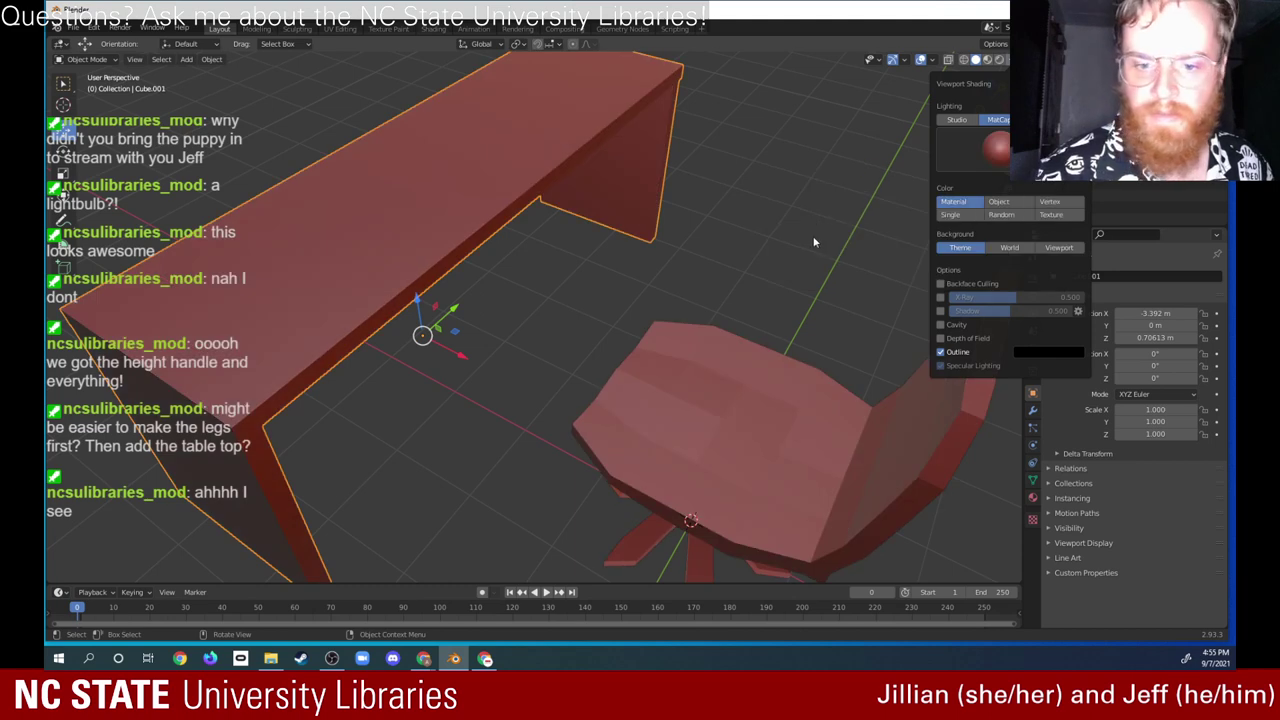
left_click(814, 222)
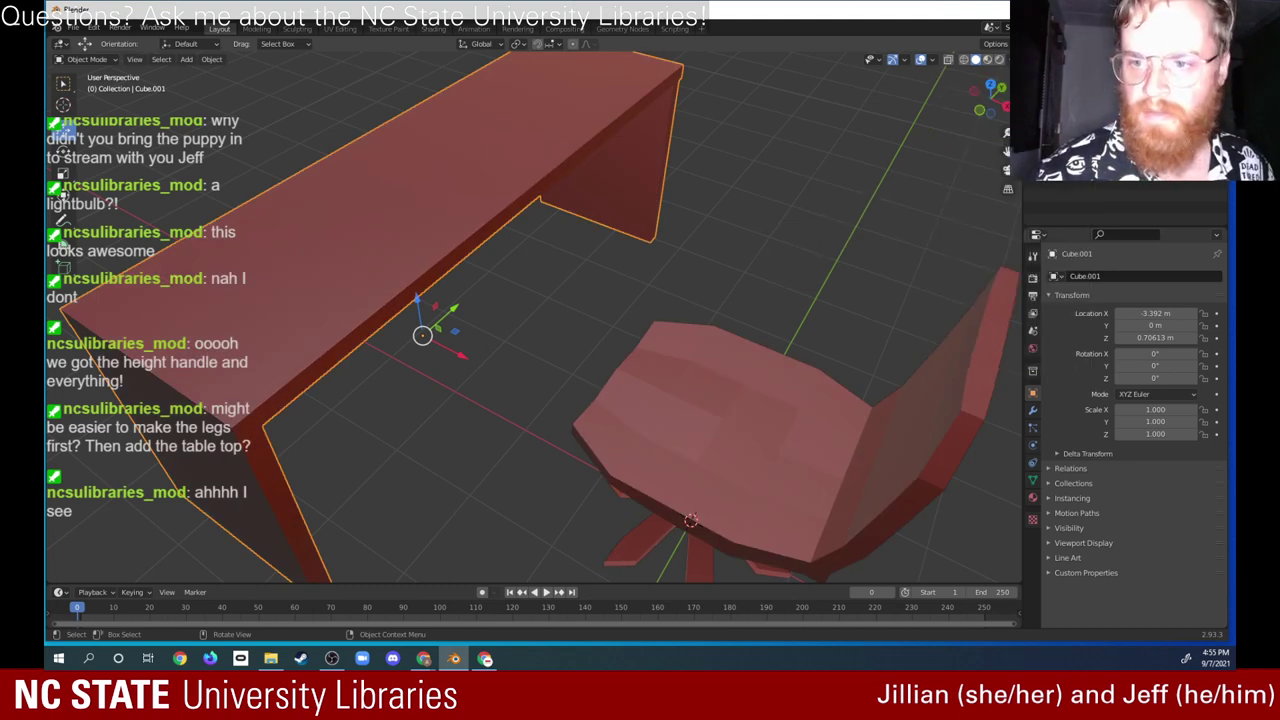
left_click(991, 61)
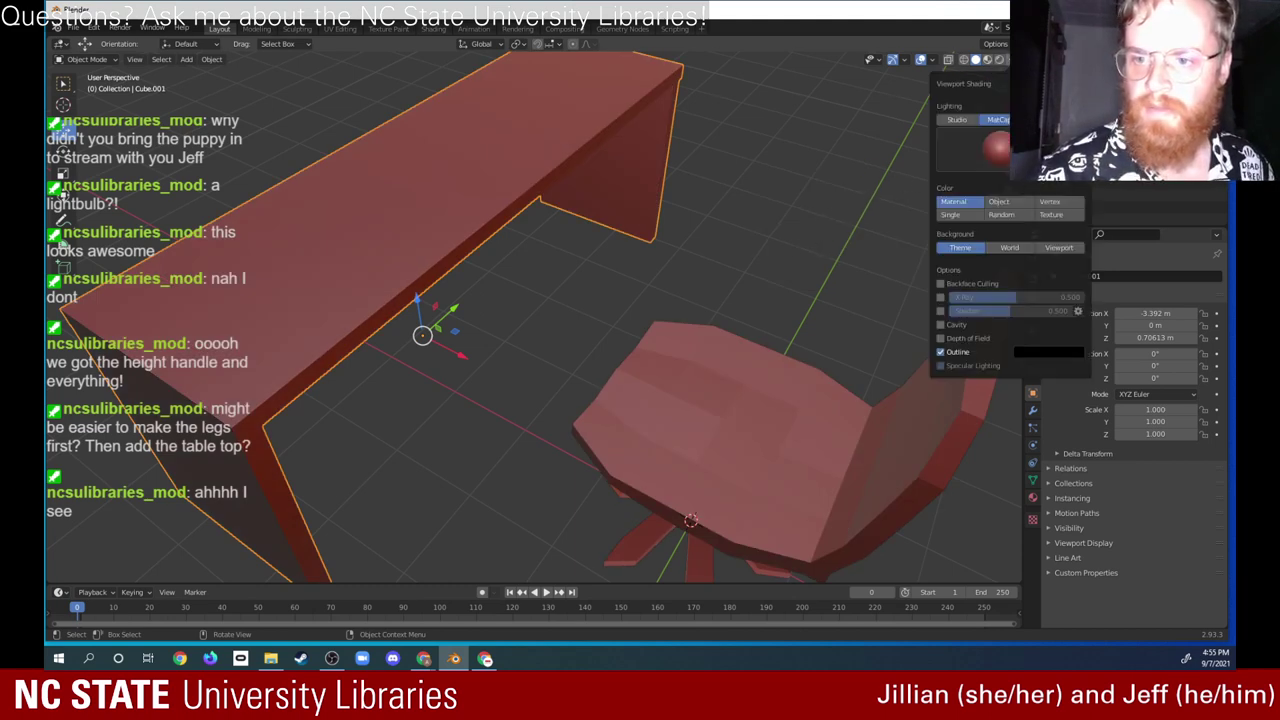
left_click(995, 150)
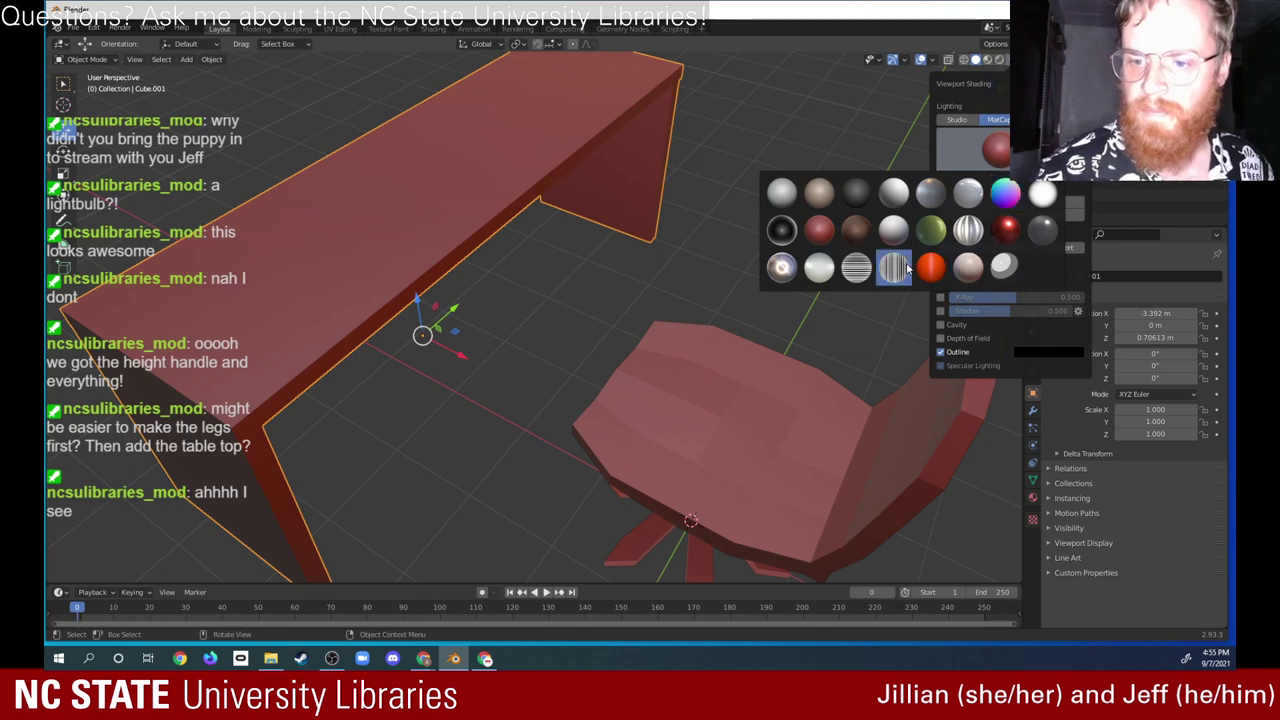
left_click(1007, 232)
mouse_move(860, 280)
middle_mouse_down()
mouse_move(741, 249)
mouse_move(806, 217)
mouse_move(743, 244)
mouse_move(747, 222)
middle_mouse_up()
Step: Swap to a grey MatCap and view the desk and chair together
left_click(1005, 59)
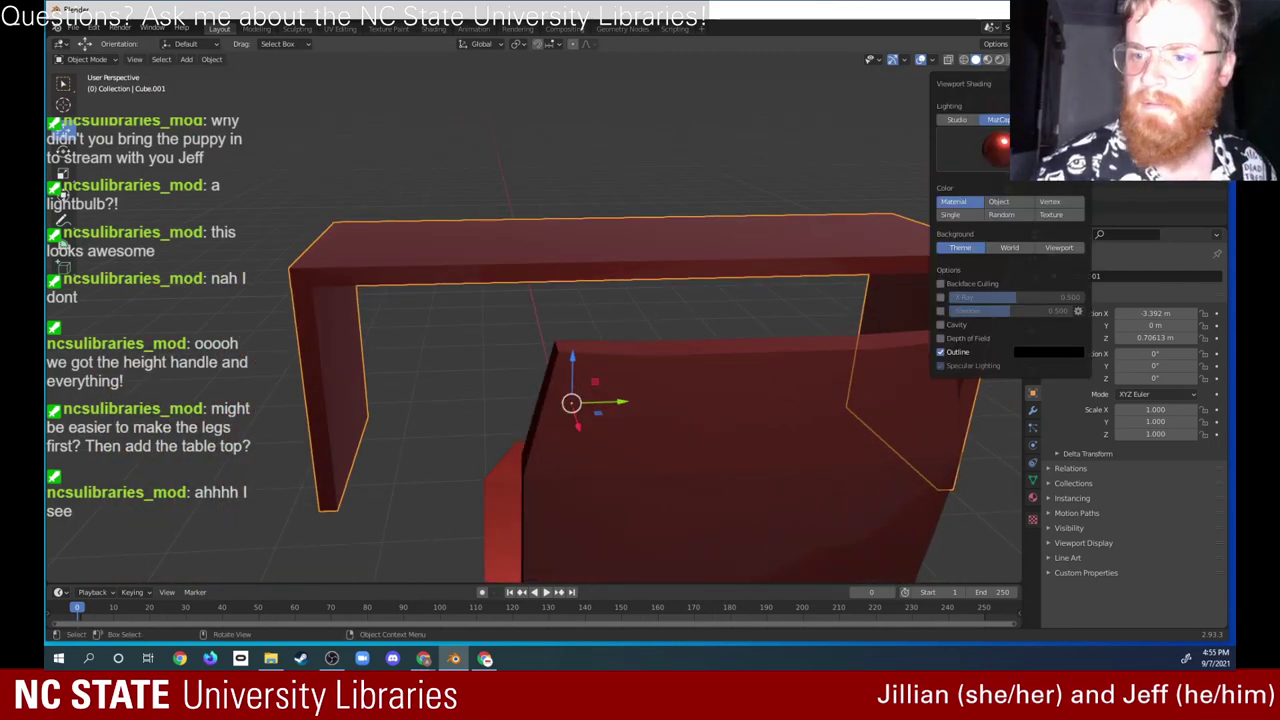
left_click(988, 150)
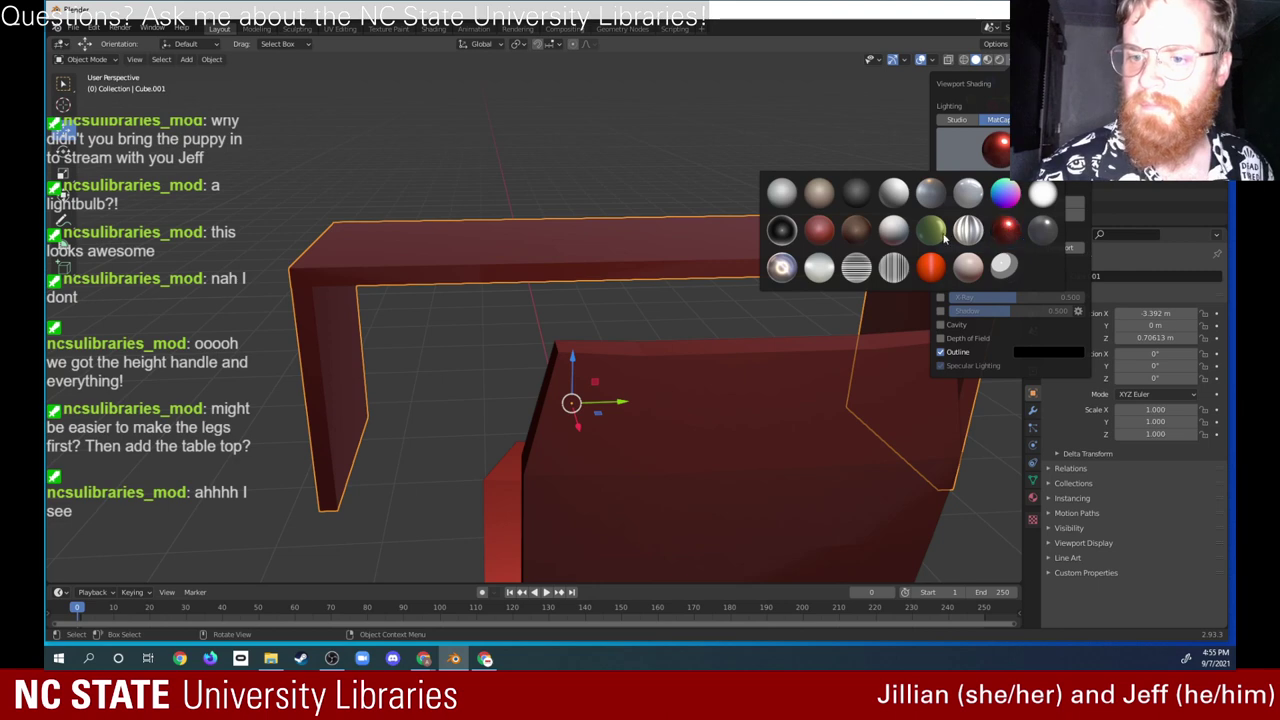
left_click(930, 192)
mouse_move(741, 306)
middle_mouse_down()
mouse_move(808, 324)
mouse_move(754, 366)
mouse_move(791, 271)
mouse_move(741, 279)
mouse_move(720, 369)
mouse_move(666, 435)
middle_mouse_up()
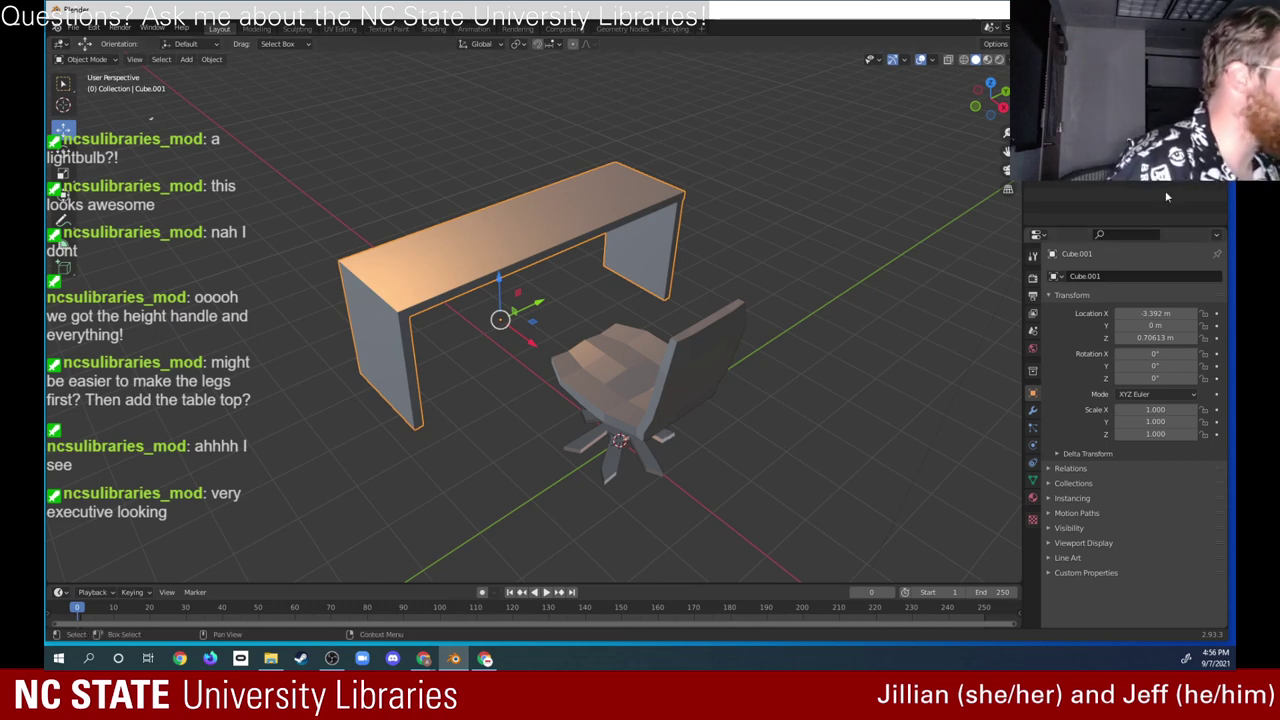
mouse_move(331, 658)
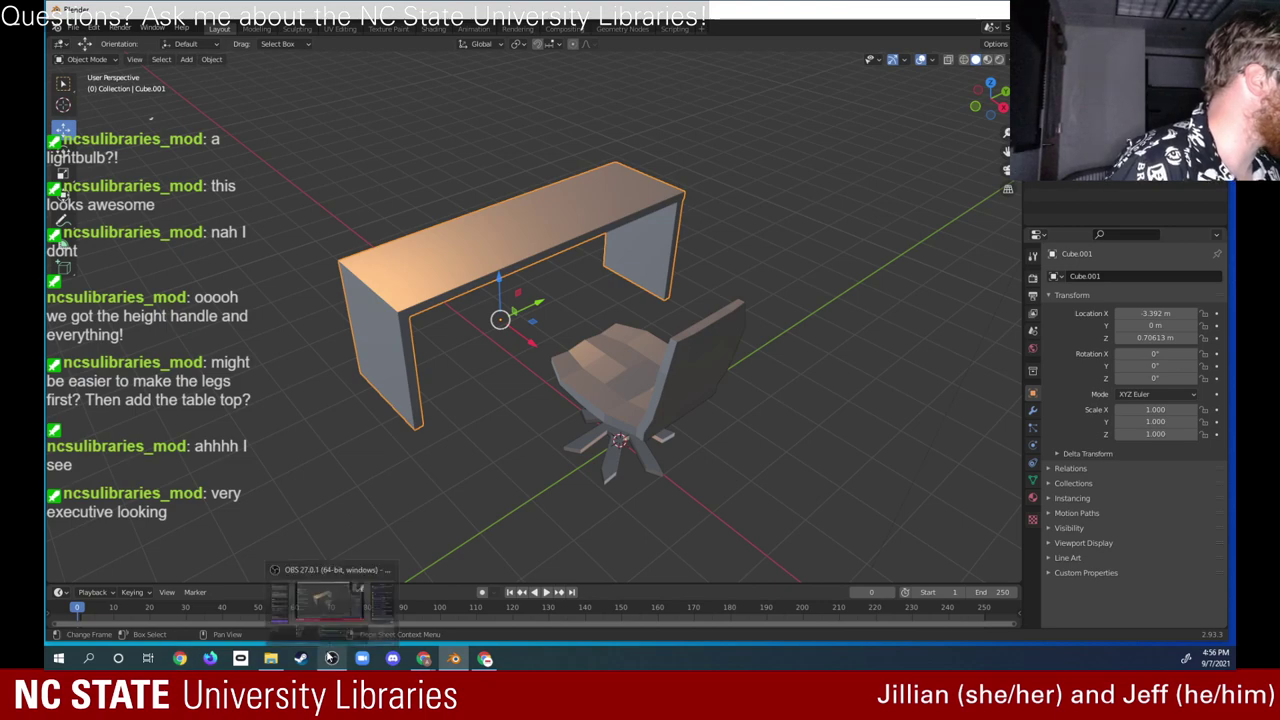
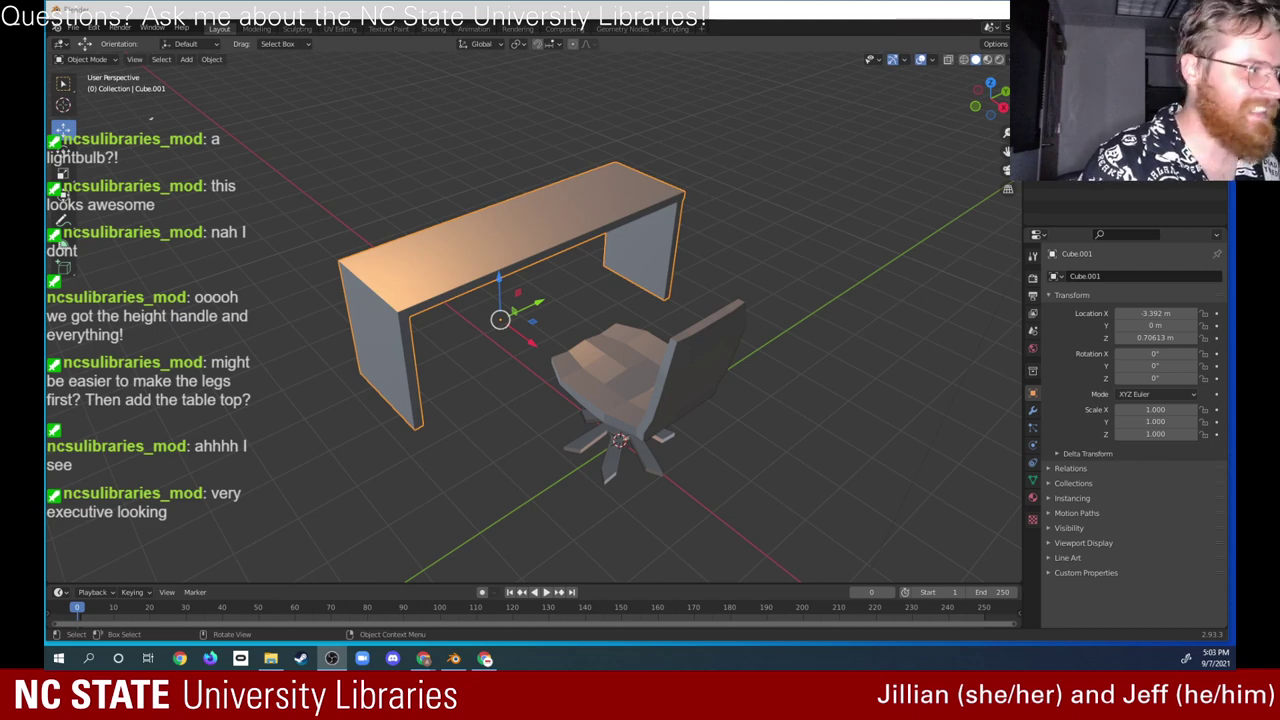
Step: Add a new cube to the scene near the desk and chair
left_click(477, 277, "shift")
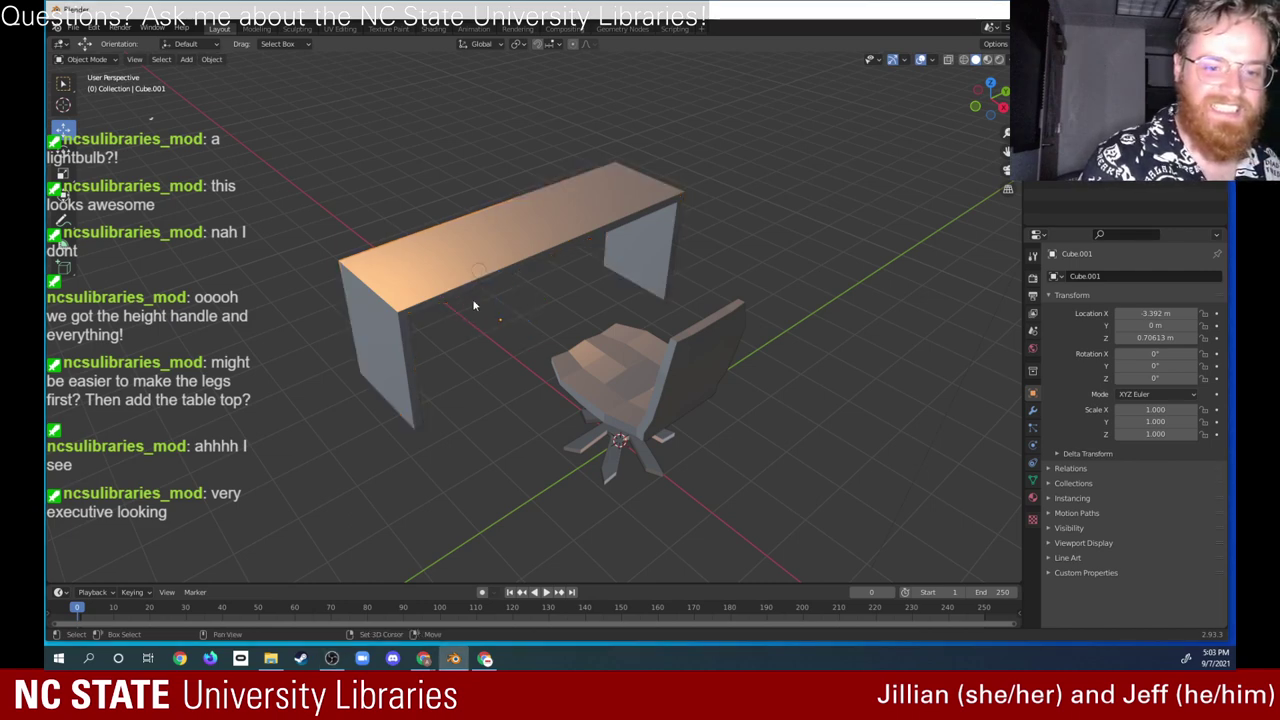
middle_click_drag(472, 323, 446, 330)
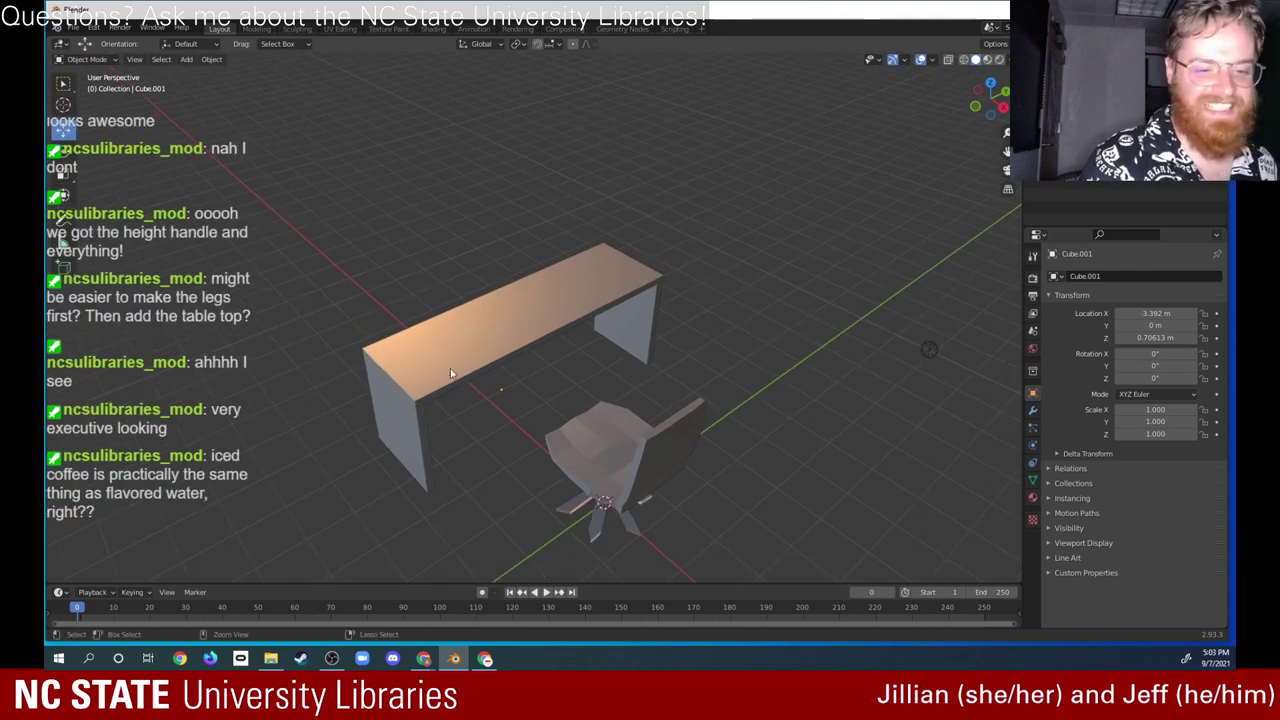
middle_click_drag(443, 371, 443, 340, "ctrl")
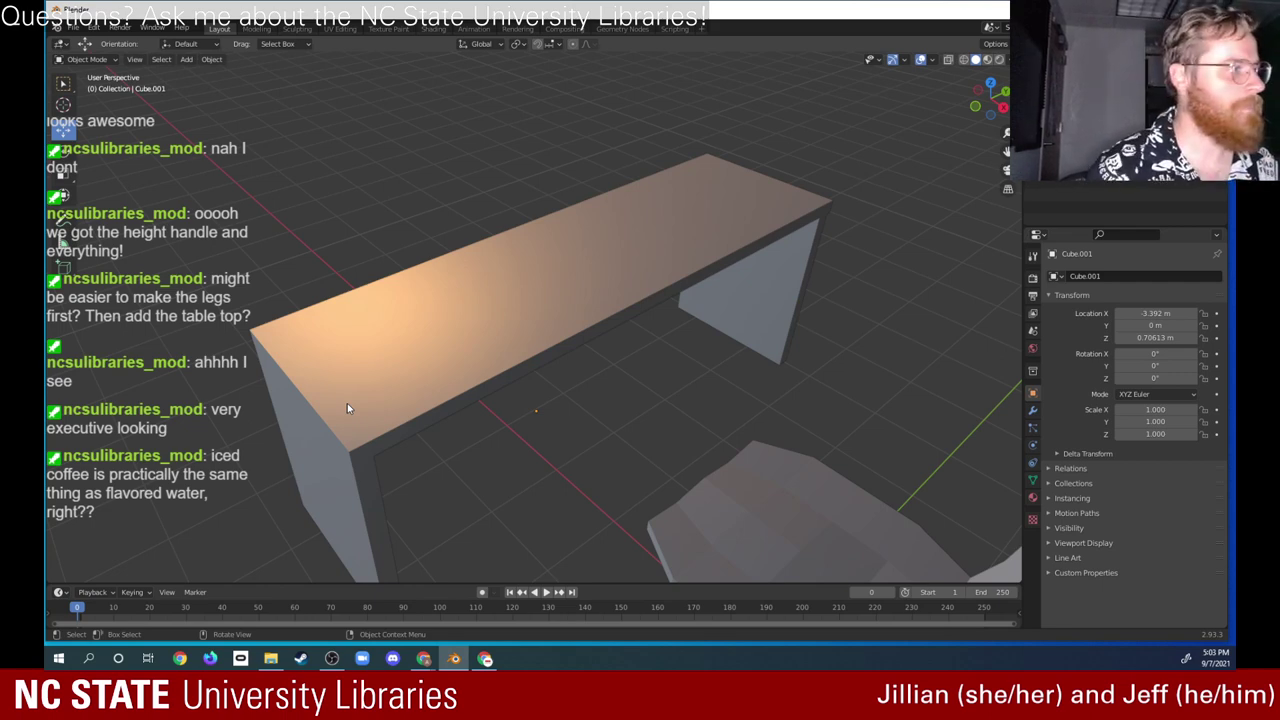
middle_click_drag(347, 408, 554, 429)
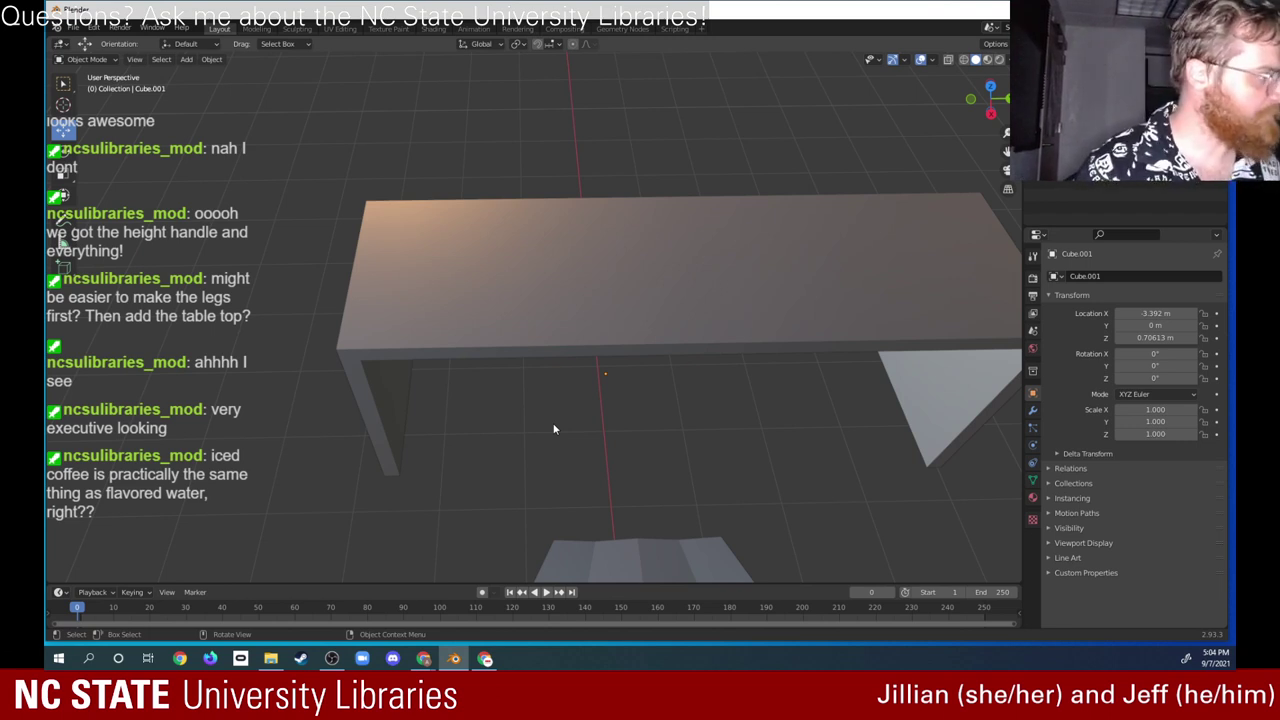
key("shift+a")
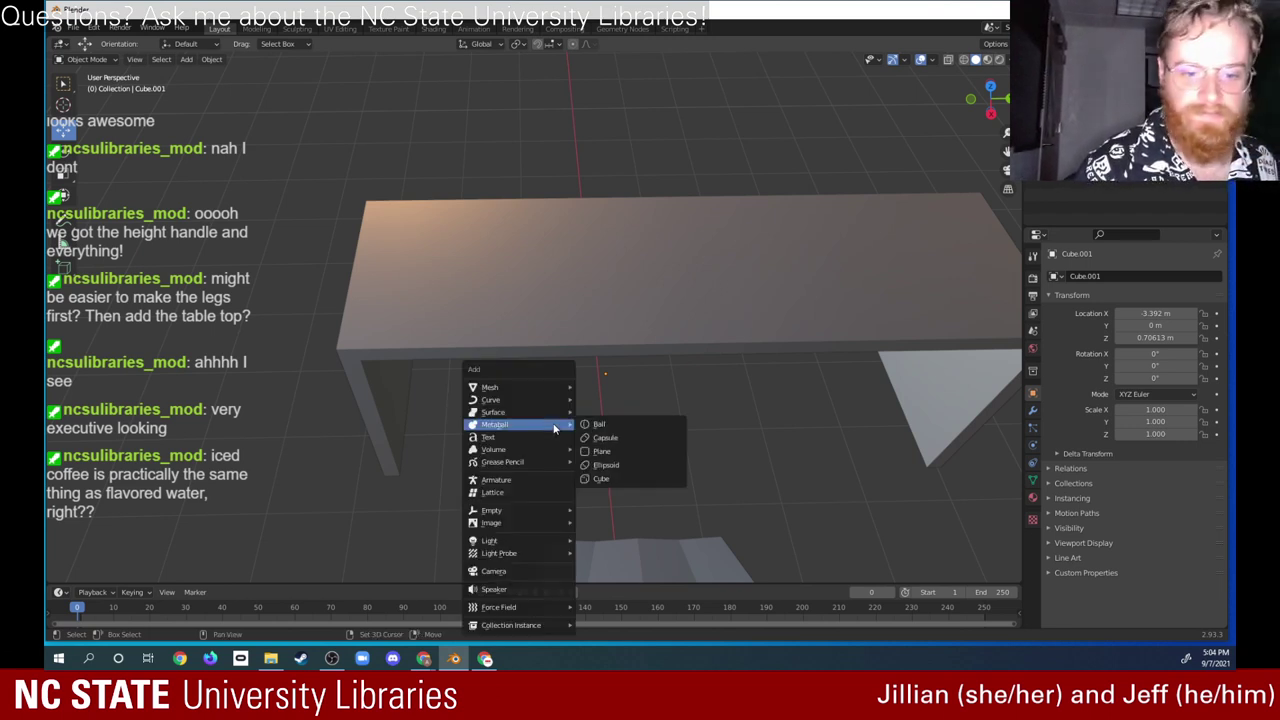
mouse_move(545, 388)
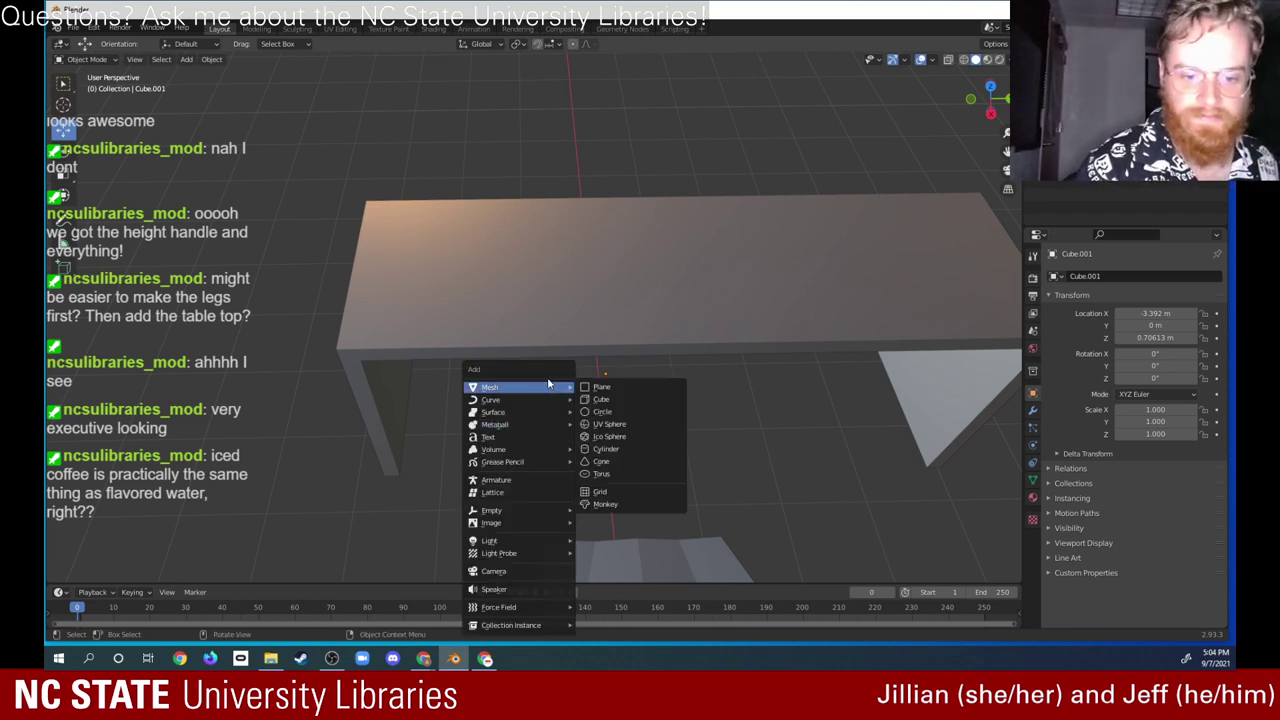
left_click(623, 400)
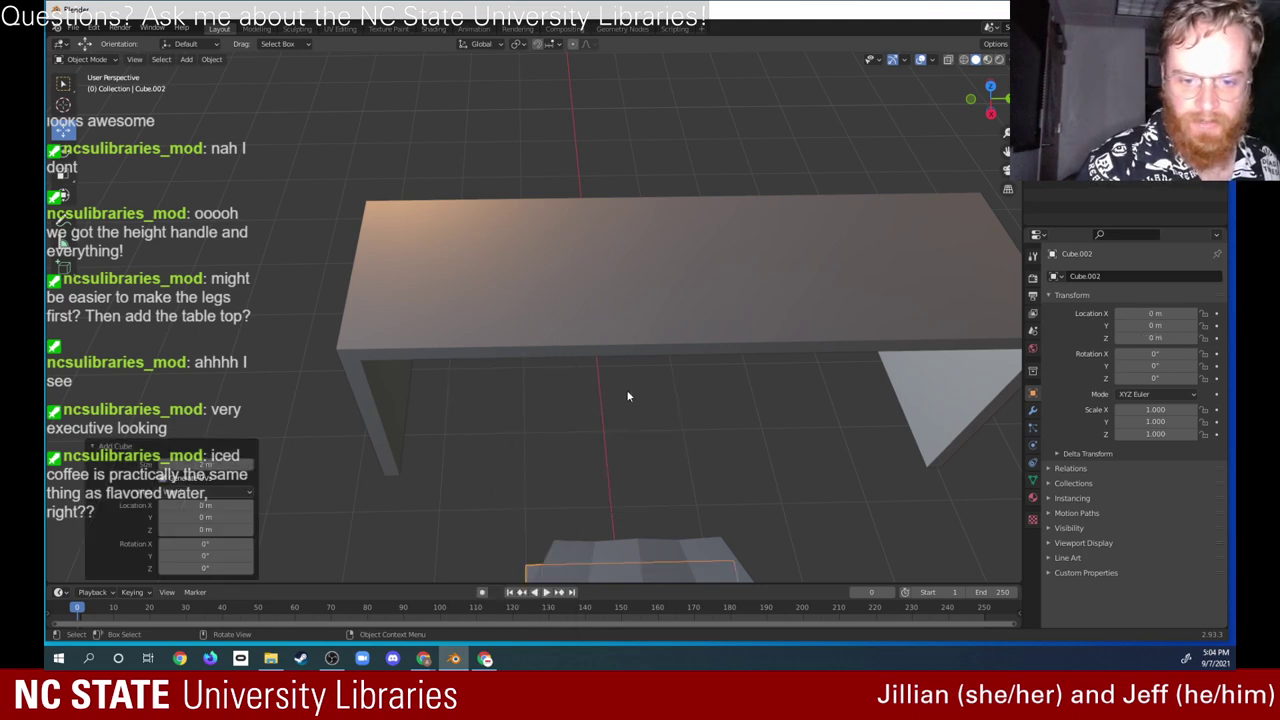
middle_click_drag(622, 397, 789, 353)
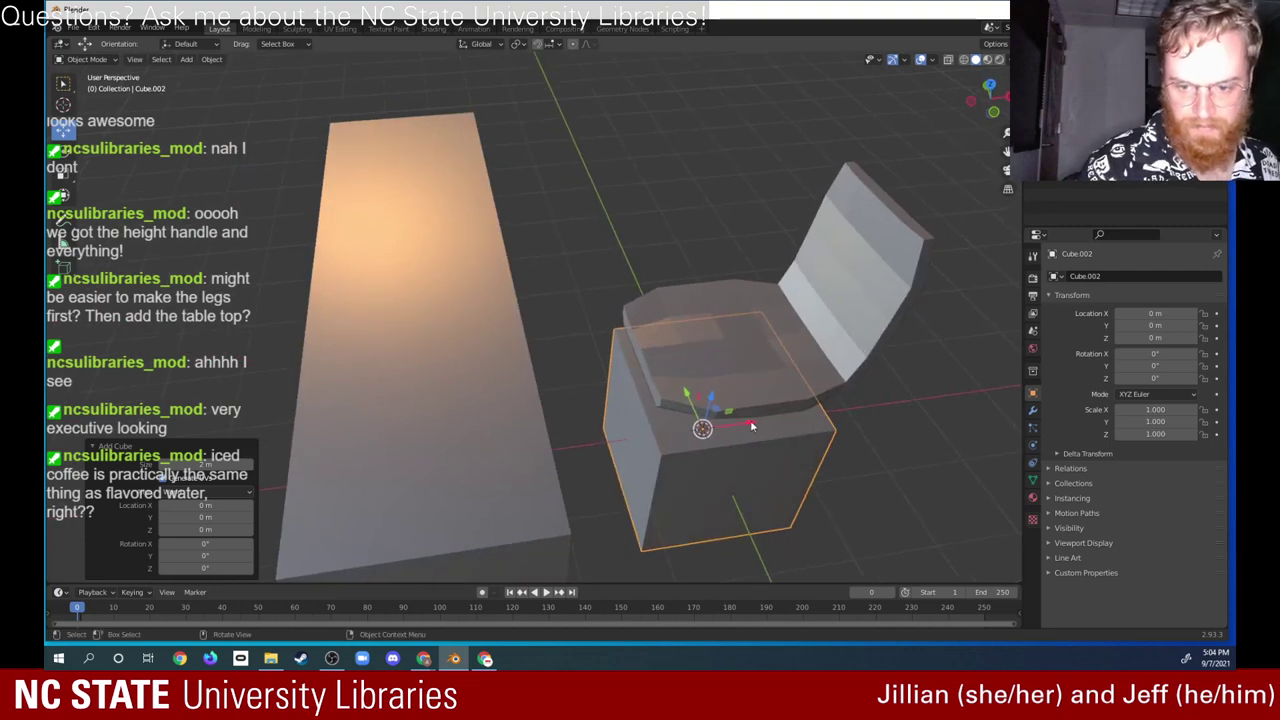
Step: Move the new cube along X and then along Y toward the desk
key("g")
key("x")
left_click(438, 472)
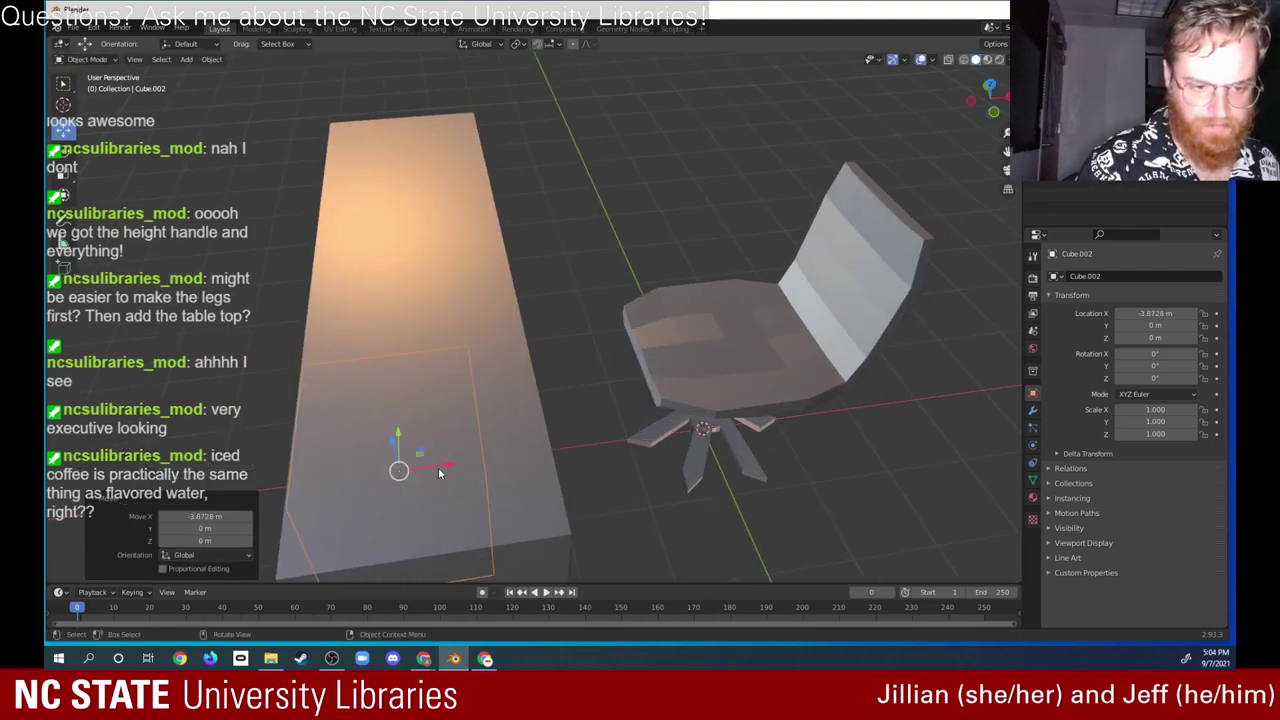
key("g")
key("y")
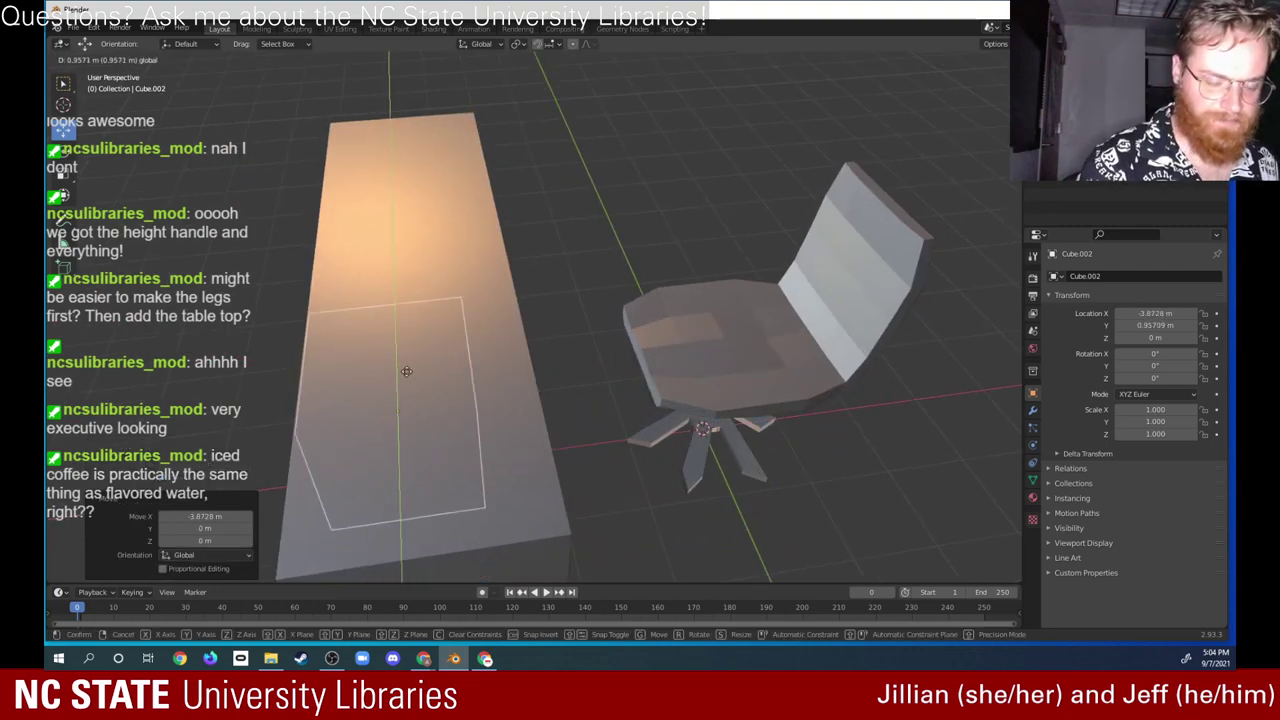
left_click(451, 399)
middle_click_drag(451, 399, 609, 303)
Step: Raise the cube above the desk to X -3.581, Y -0.35381, Z 3.9187 m and enter Edit Mode
key("g")
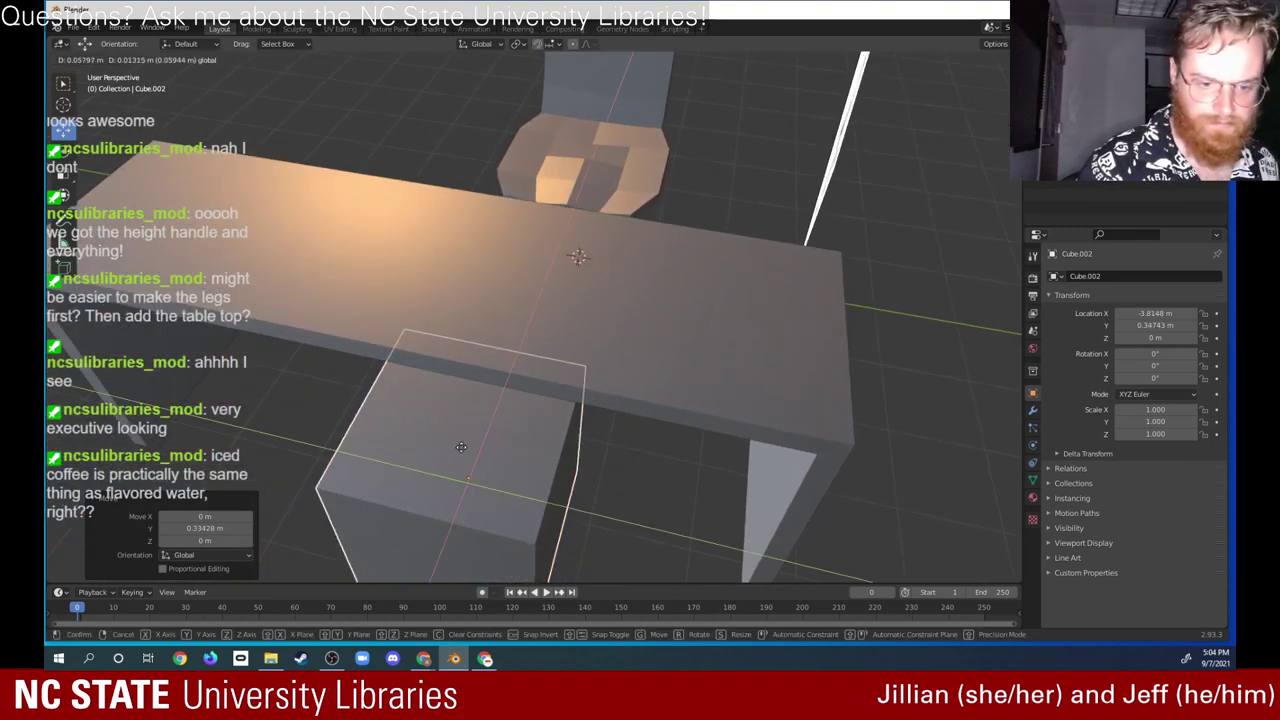
left_click(462, 438)
key("g")
key("z")
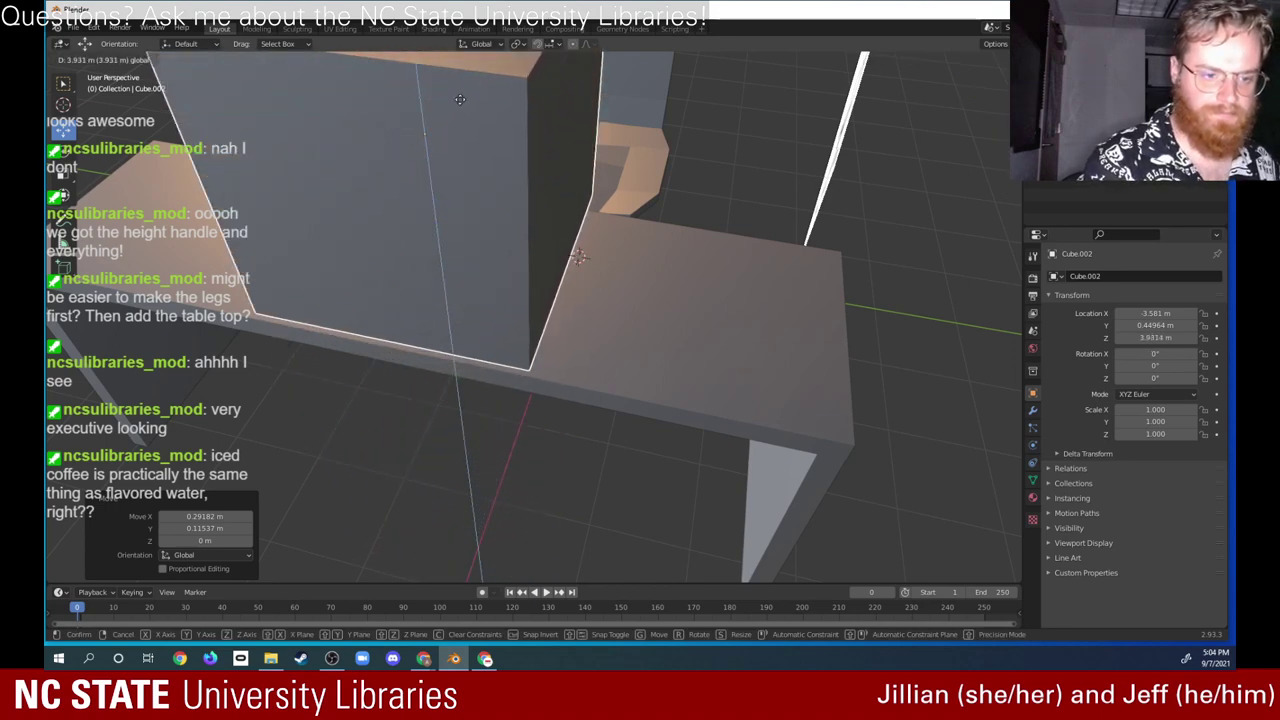
left_click(452, 103)
middle_click_drag(452, 103, 557, 261)
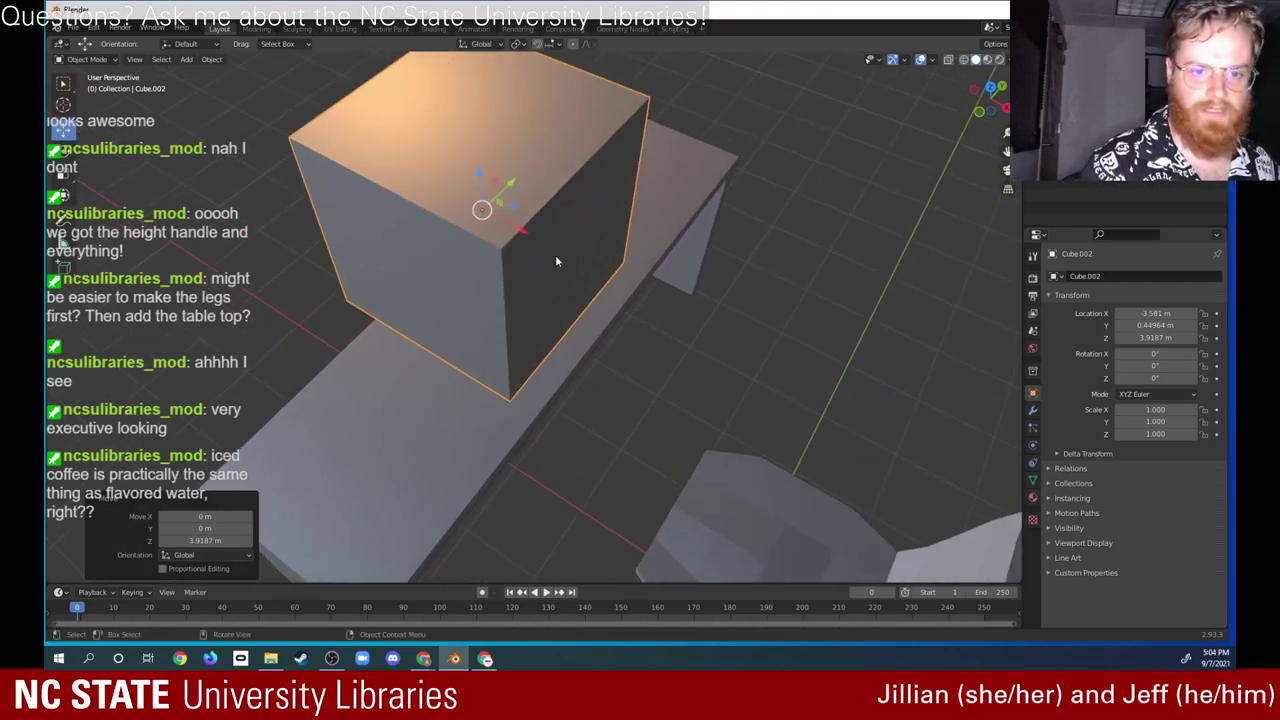
left_click_drag(515, 184, 460, 256)
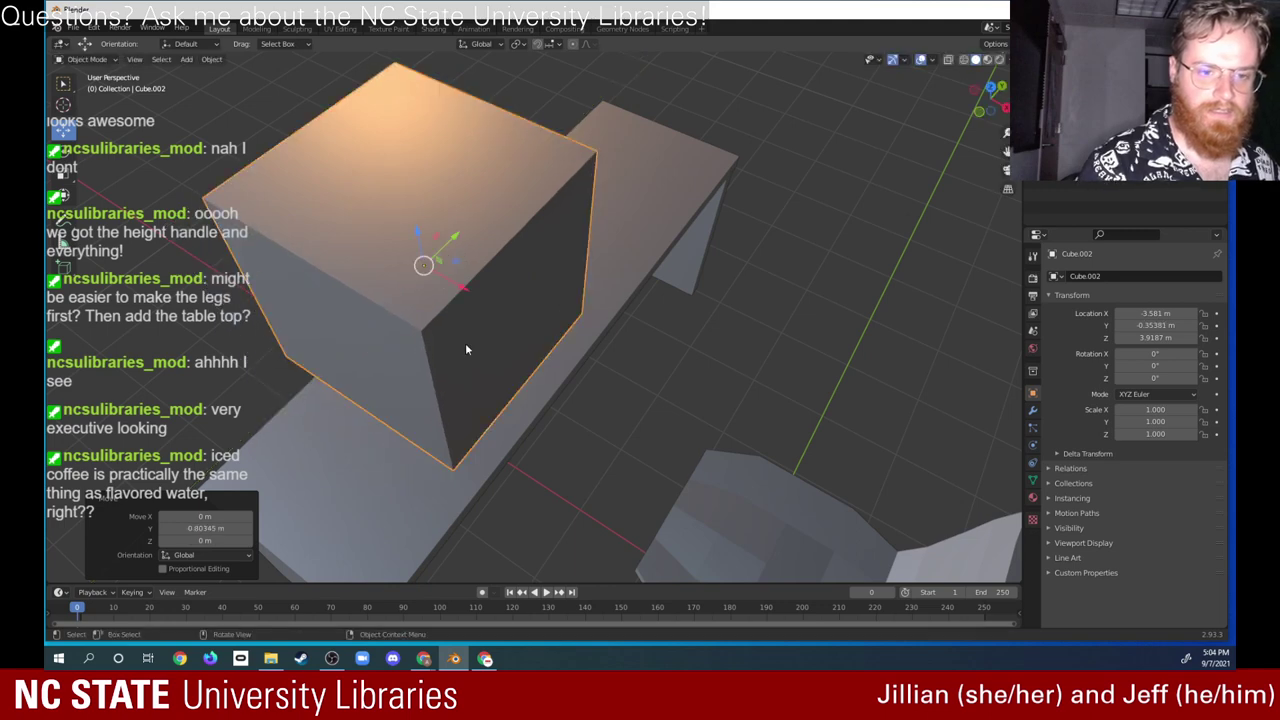
middle_click_drag(466, 349, 494, 340)
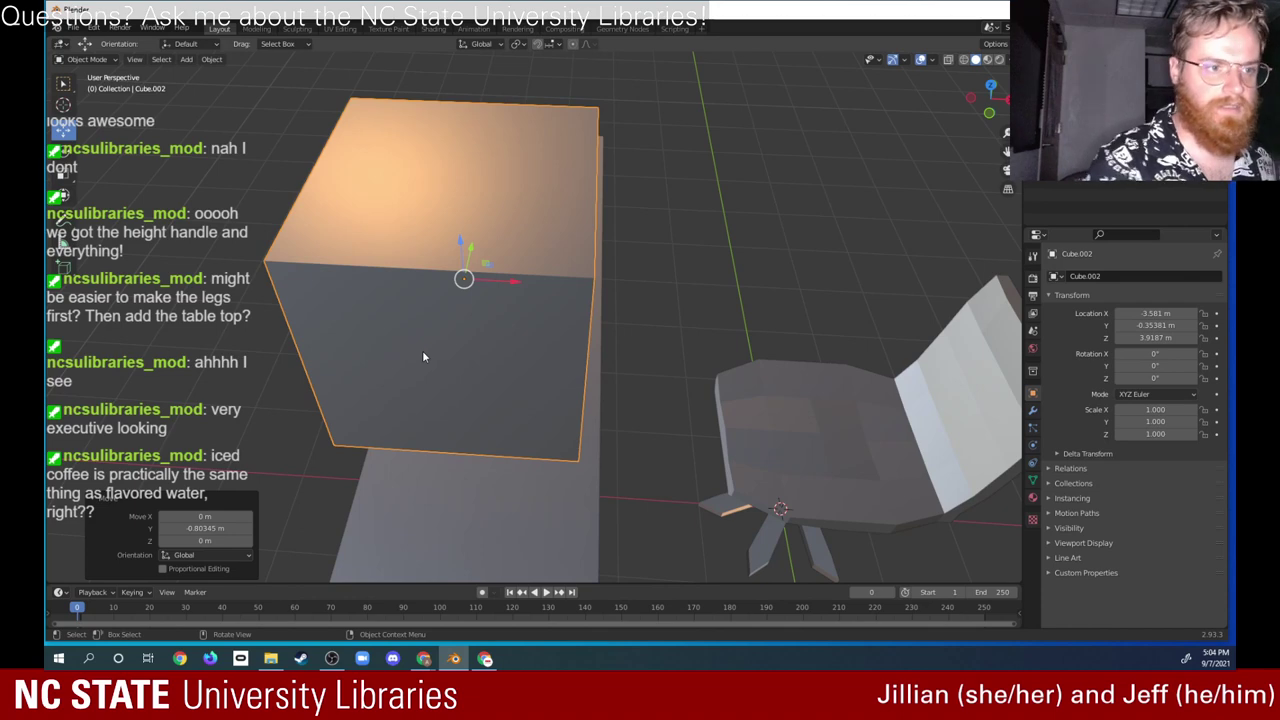
left_click(100, 59)
left_click(88, 88)
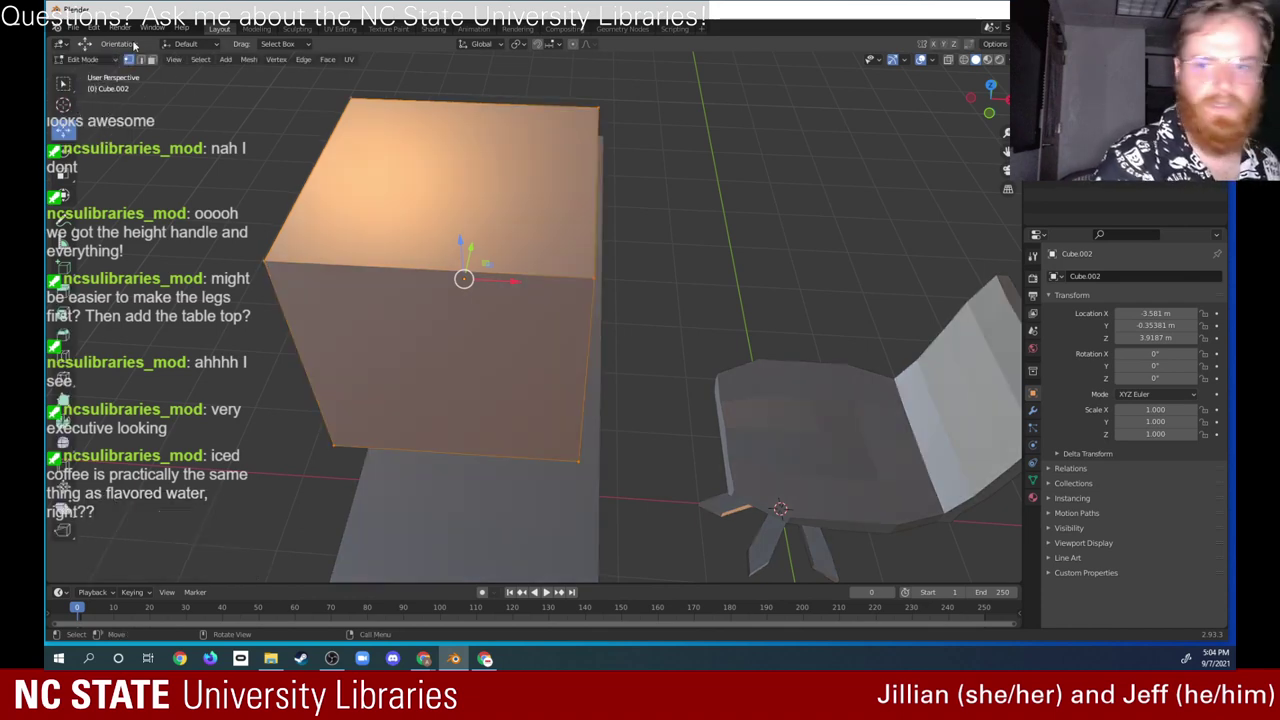
Step: Switch to wireframe shading and scale the cube down, shrinking its height and depth
left_click(964, 59)
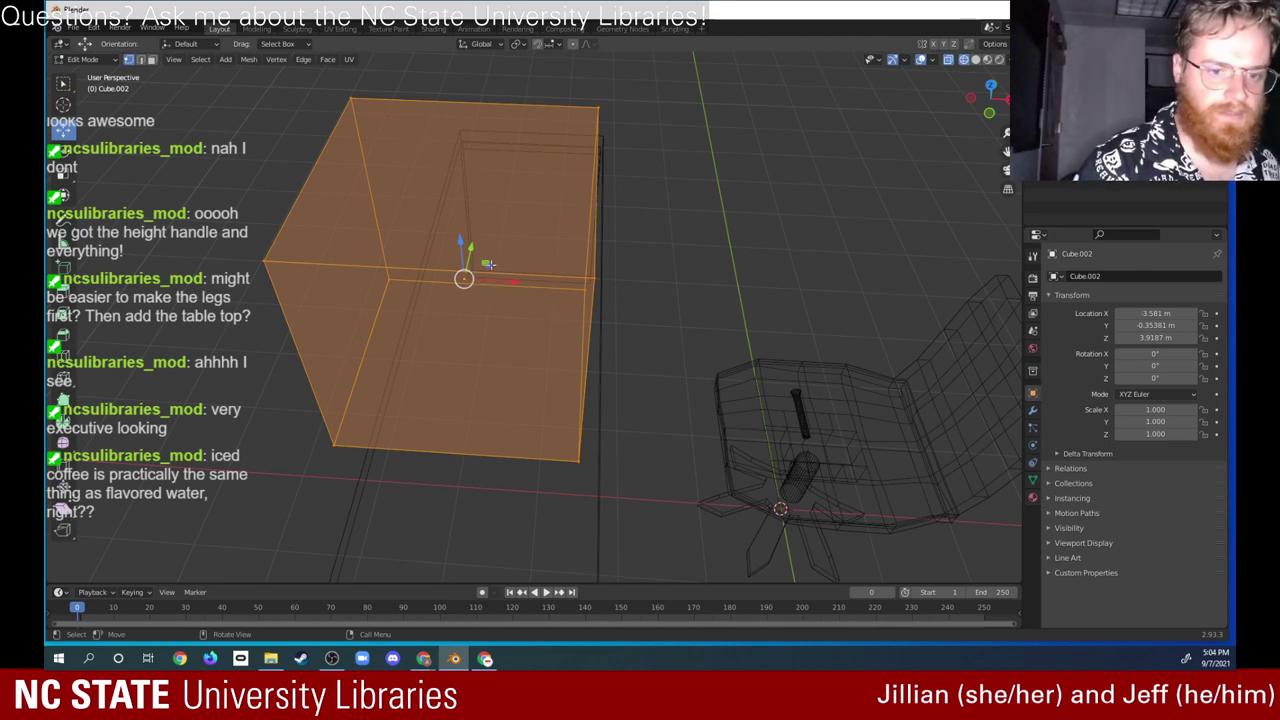
left_click_drag(484, 270, 517, 257)
key("ctrl+z")
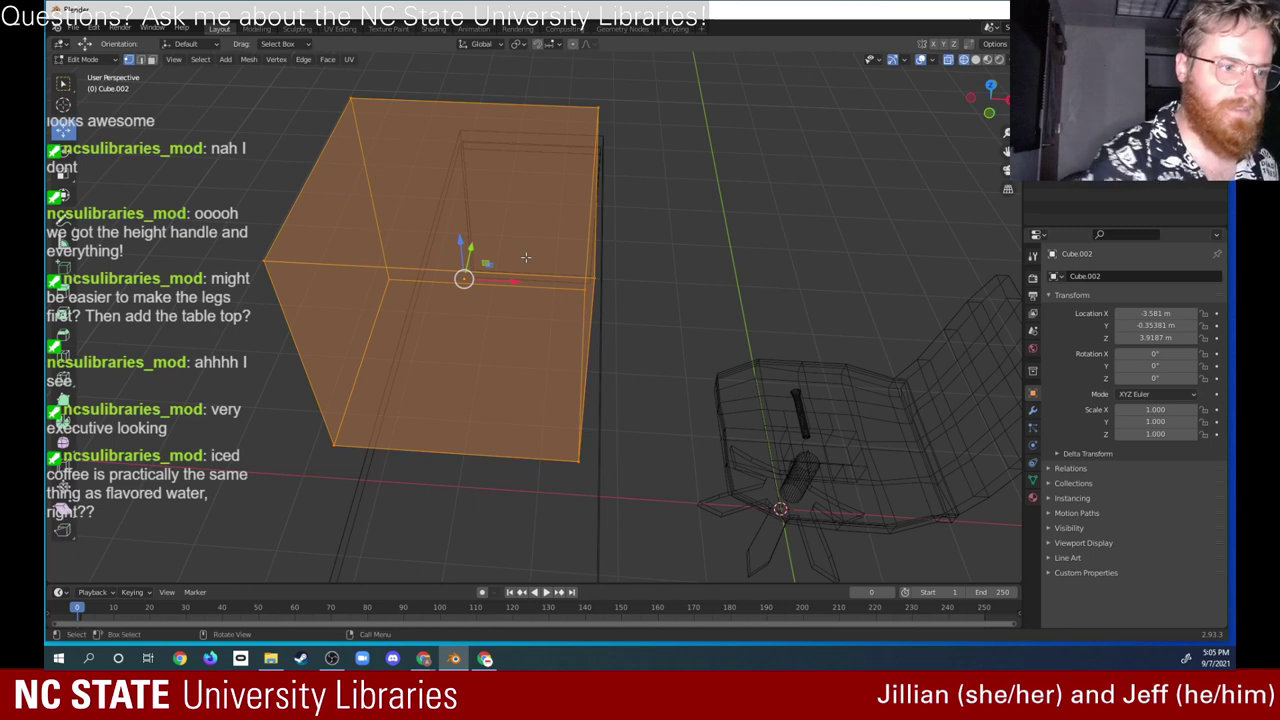
left_click(62, 170)
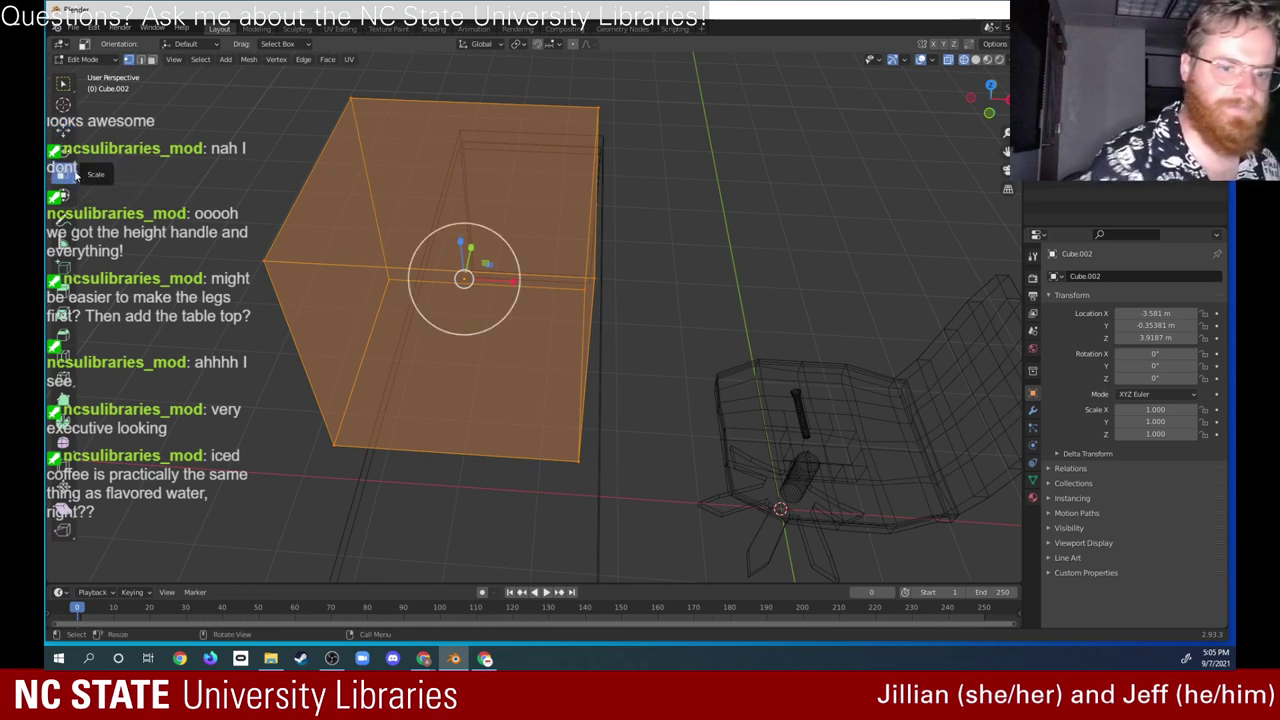
left_click_drag(486, 266, 461, 287)
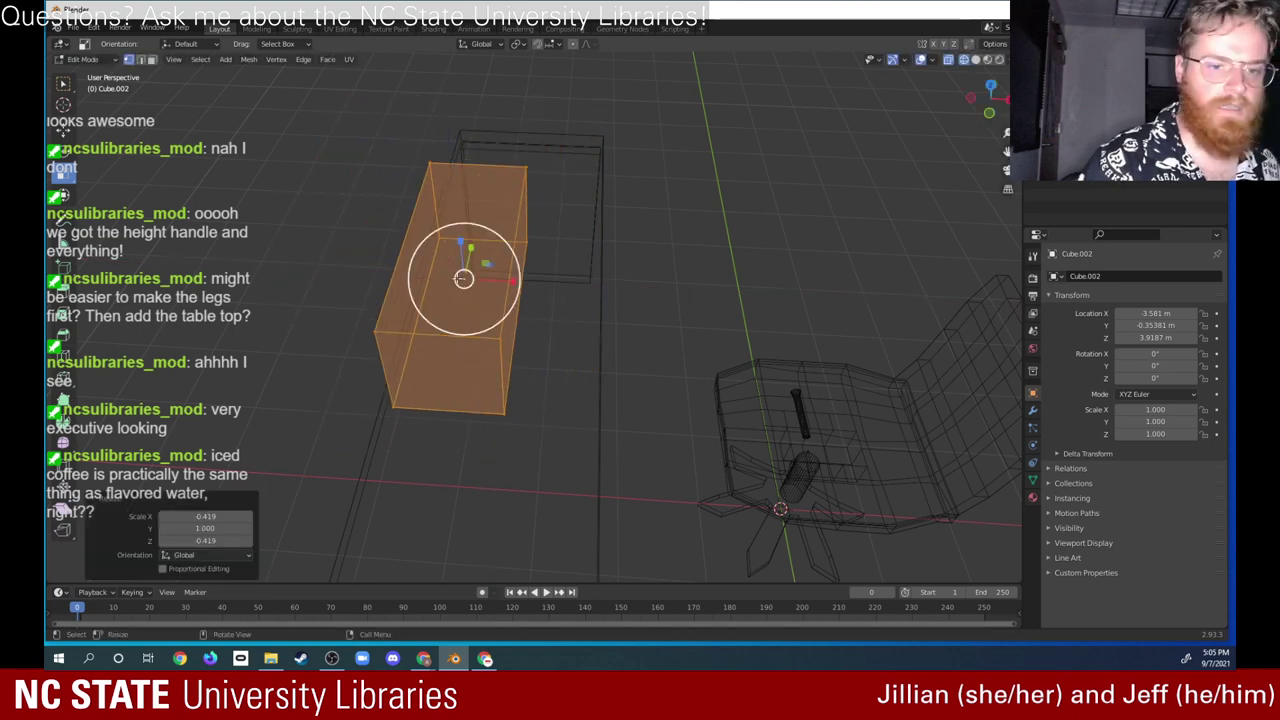
middle_click_drag(666, 206, 560, 196)
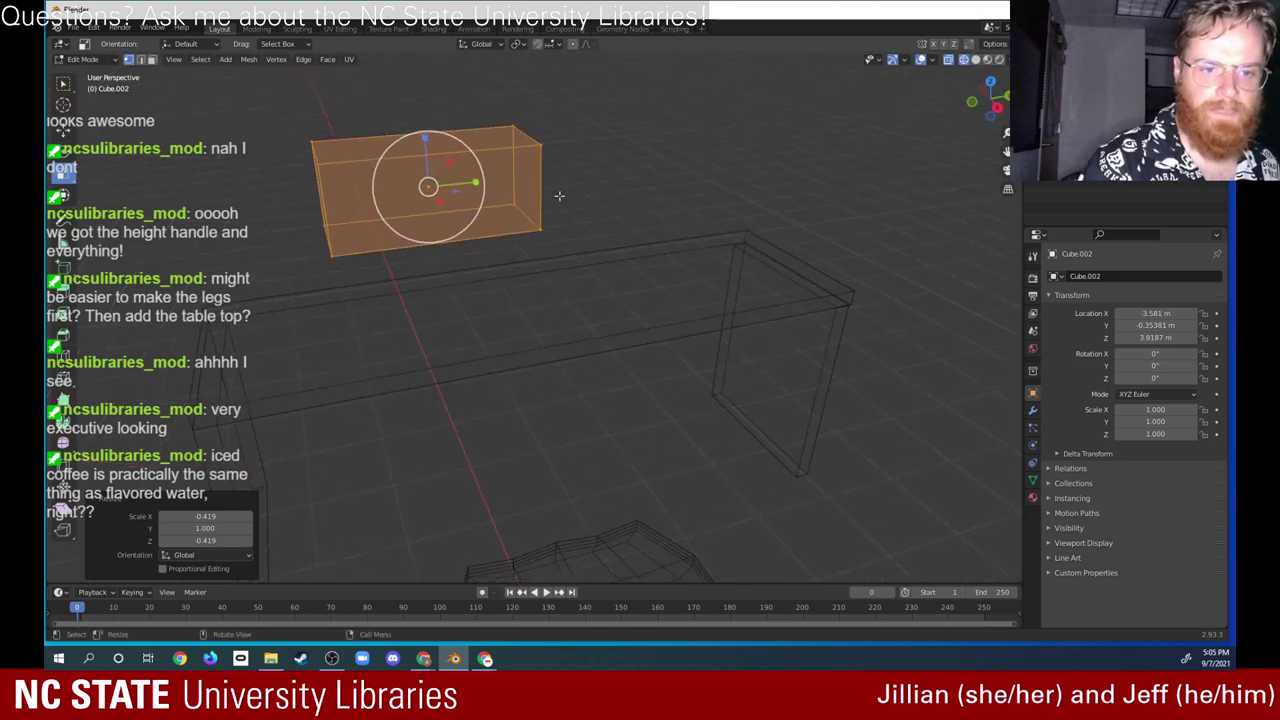
left_click_drag(451, 163, 445, 195)
key("Tab")
middle_click_drag(424, 203, 445, 280)
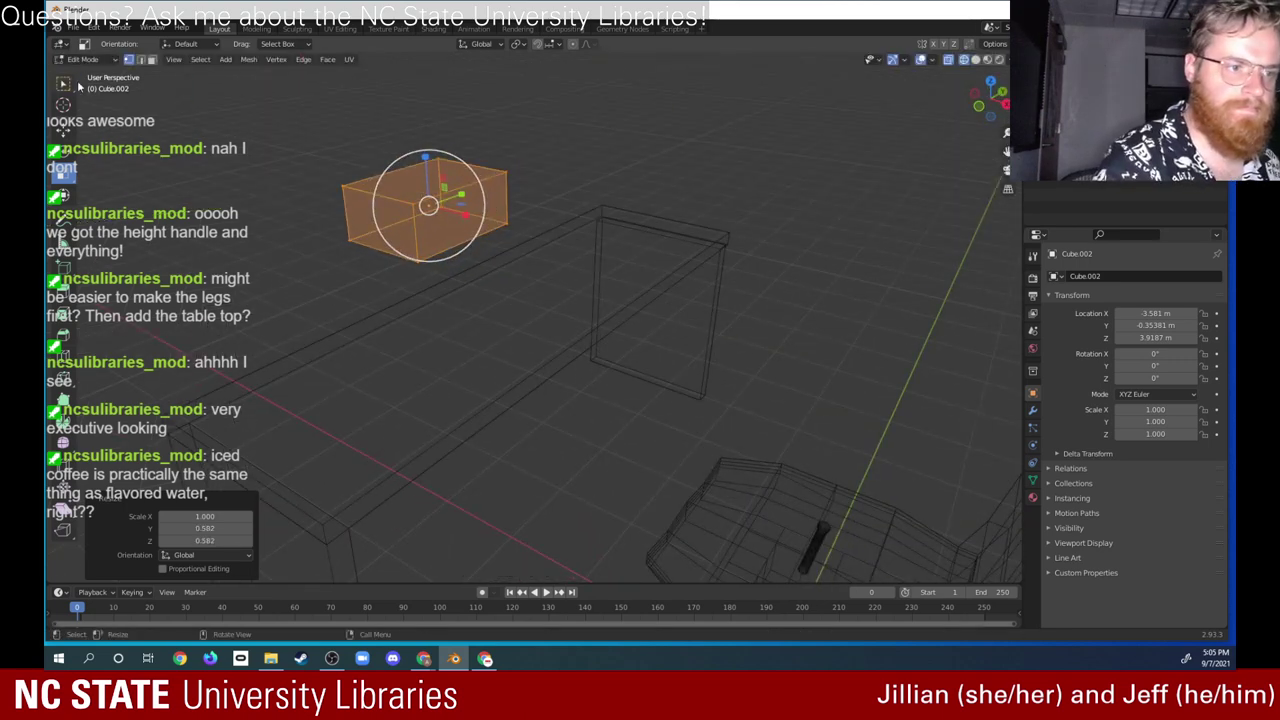
Step: Select the cube's top face and lower it -0.40969 m along Z into a thin slab
key("b")
left_click_drag(294, 168, 534, 196)
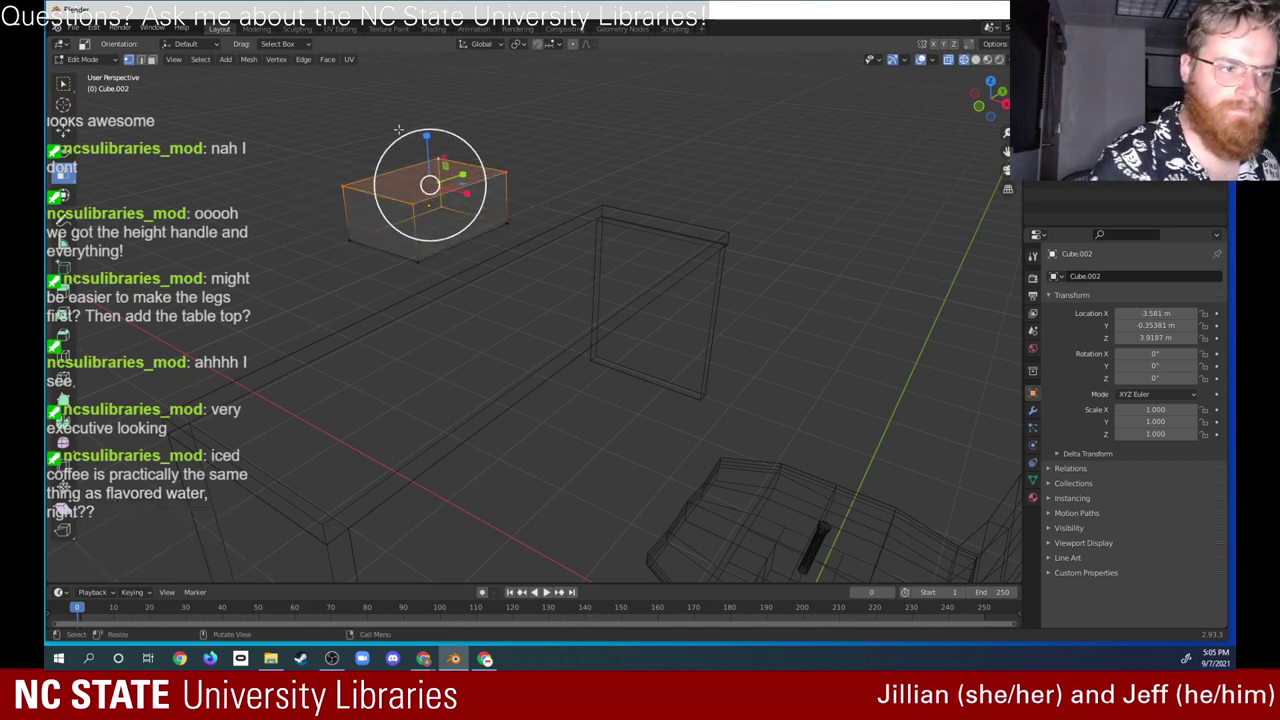
left_click(63, 128)
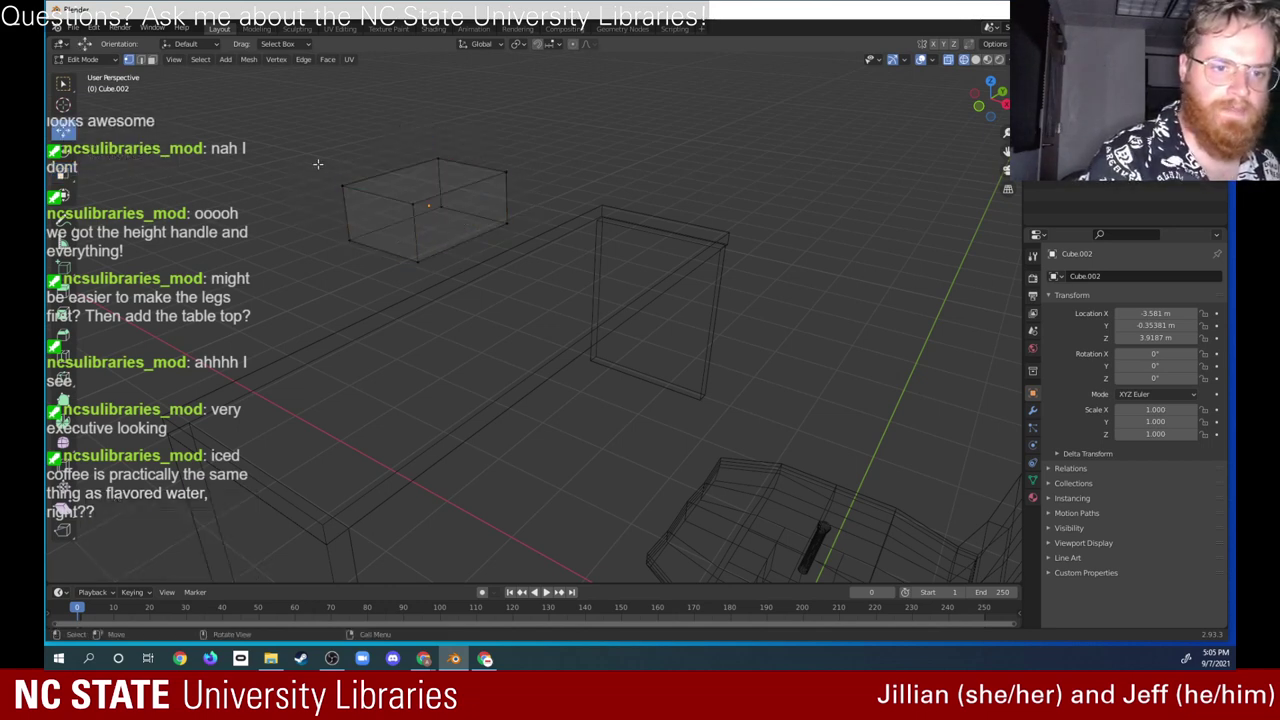
key("b")
left_click_drag(322, 156, 532, 200)
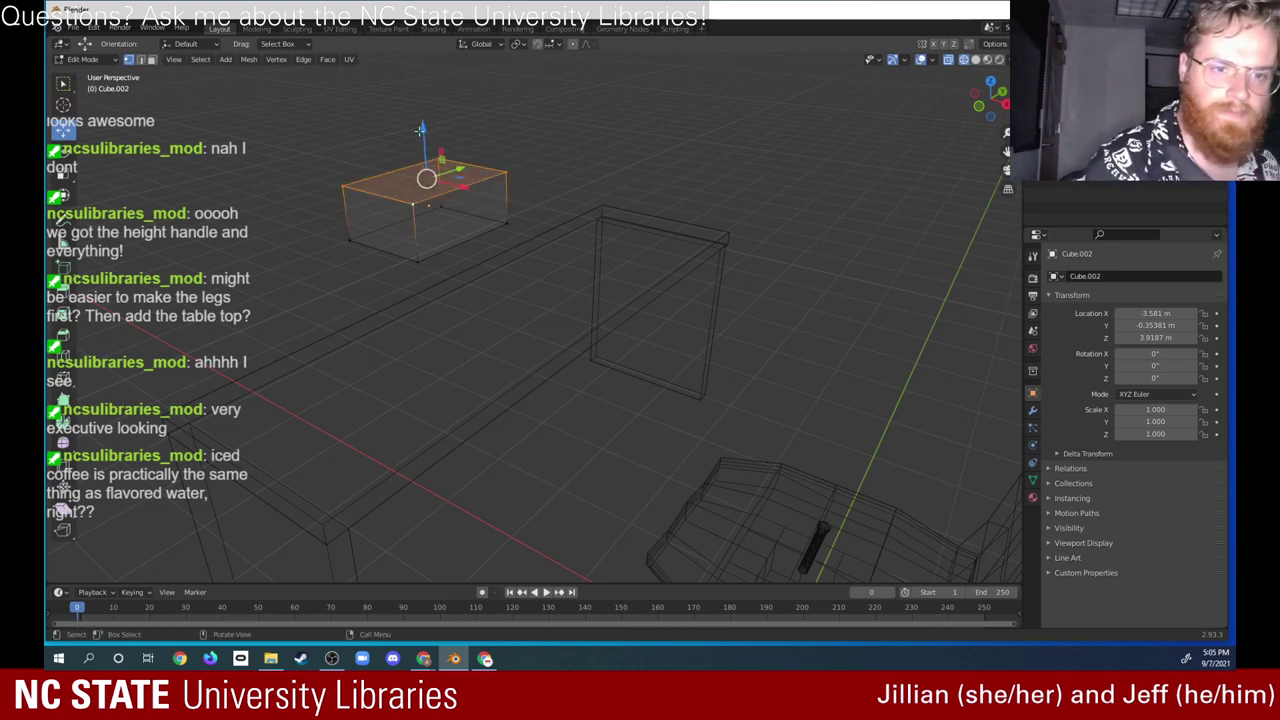
left_click_drag(422, 129, 426, 180)
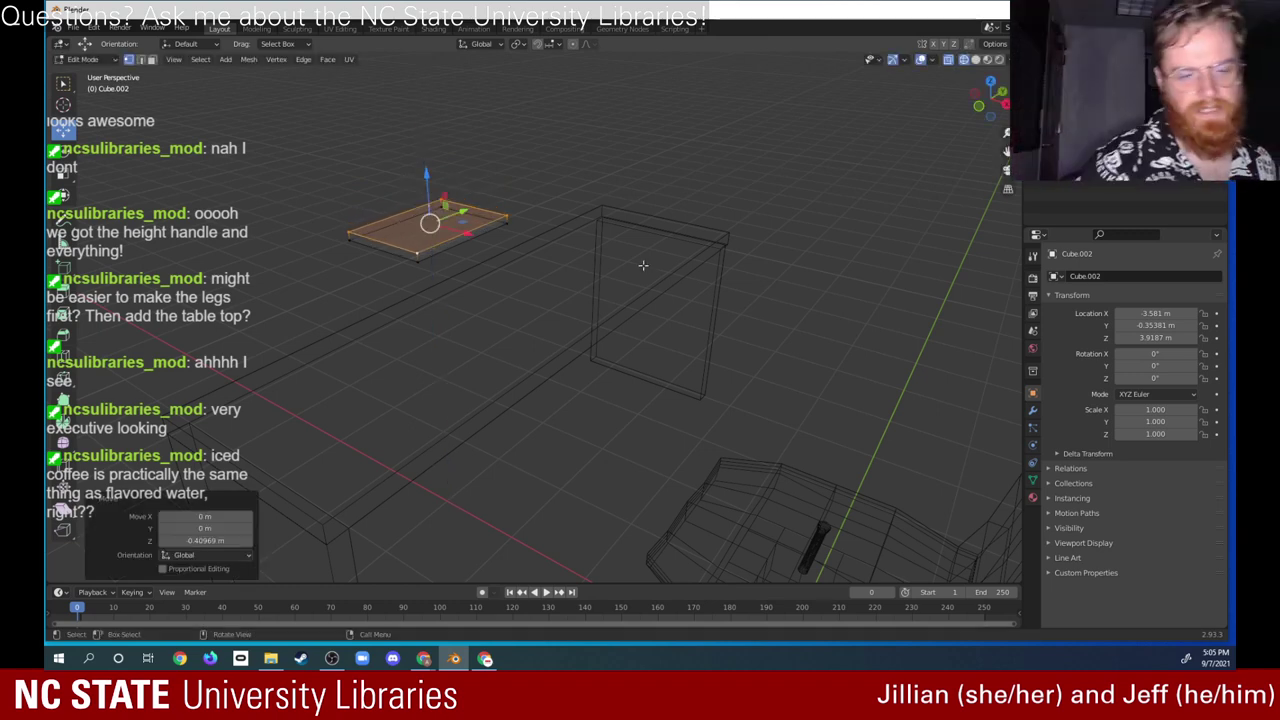
middle_click_drag(646, 263, 690, 187)
middle_click_drag(586, 232, 485, 256)
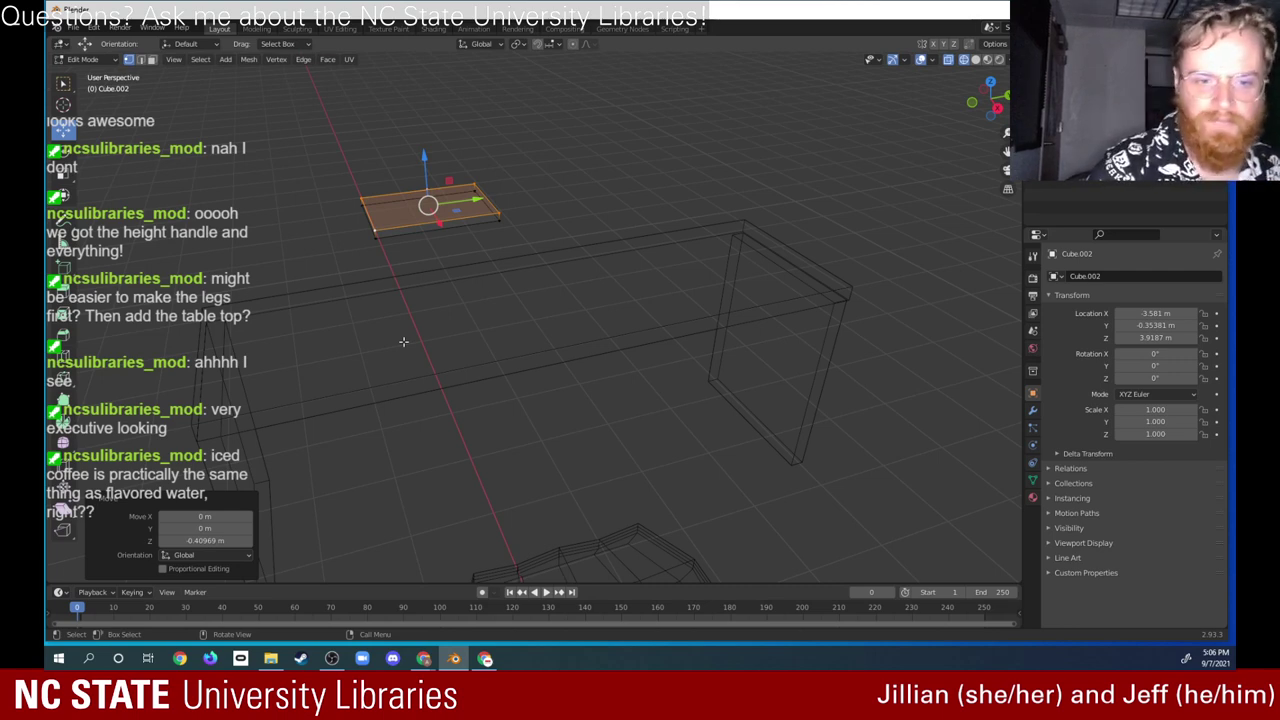
middle_click_drag(403, 341, 453, 347)
mouse_move(458, 343)
middle_mouse_down()
mouse_move(457, 315)
mouse_move(447, 321)
middle_mouse_up()
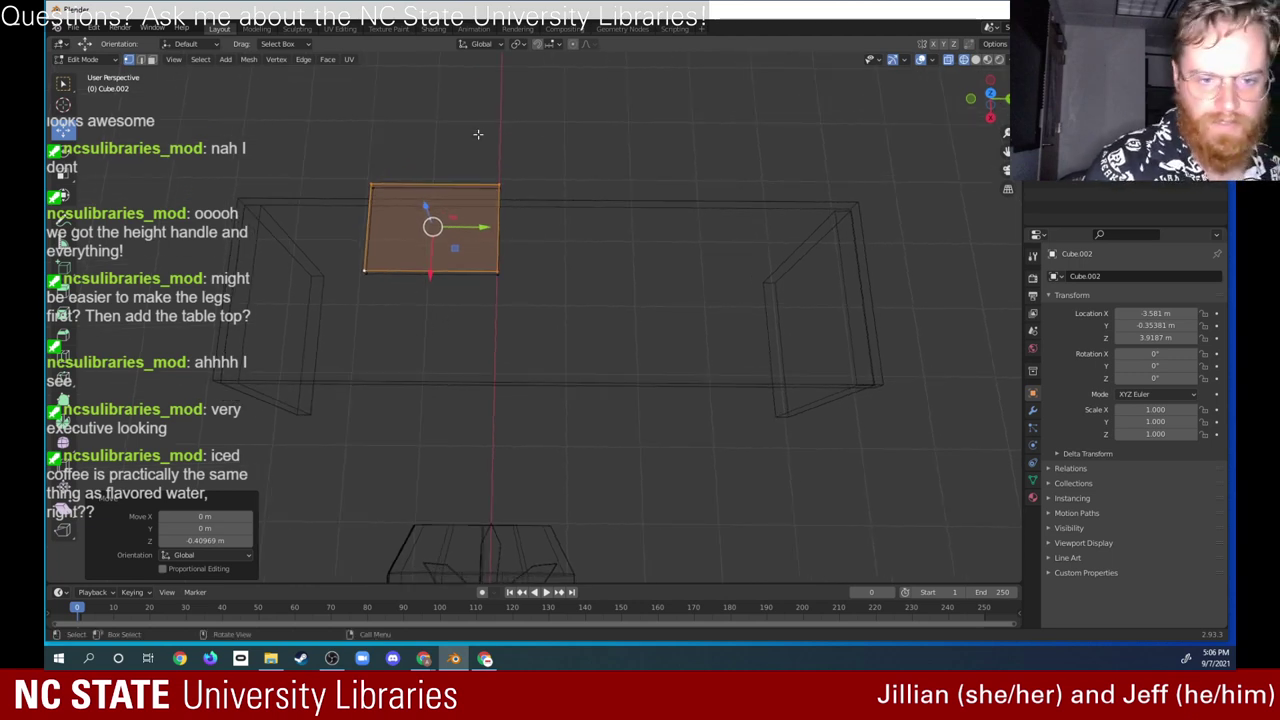
Step: Subdivide the slab's selected face twice into a grid of edge loops
right_click(446, 216)
left_click(446, 216)
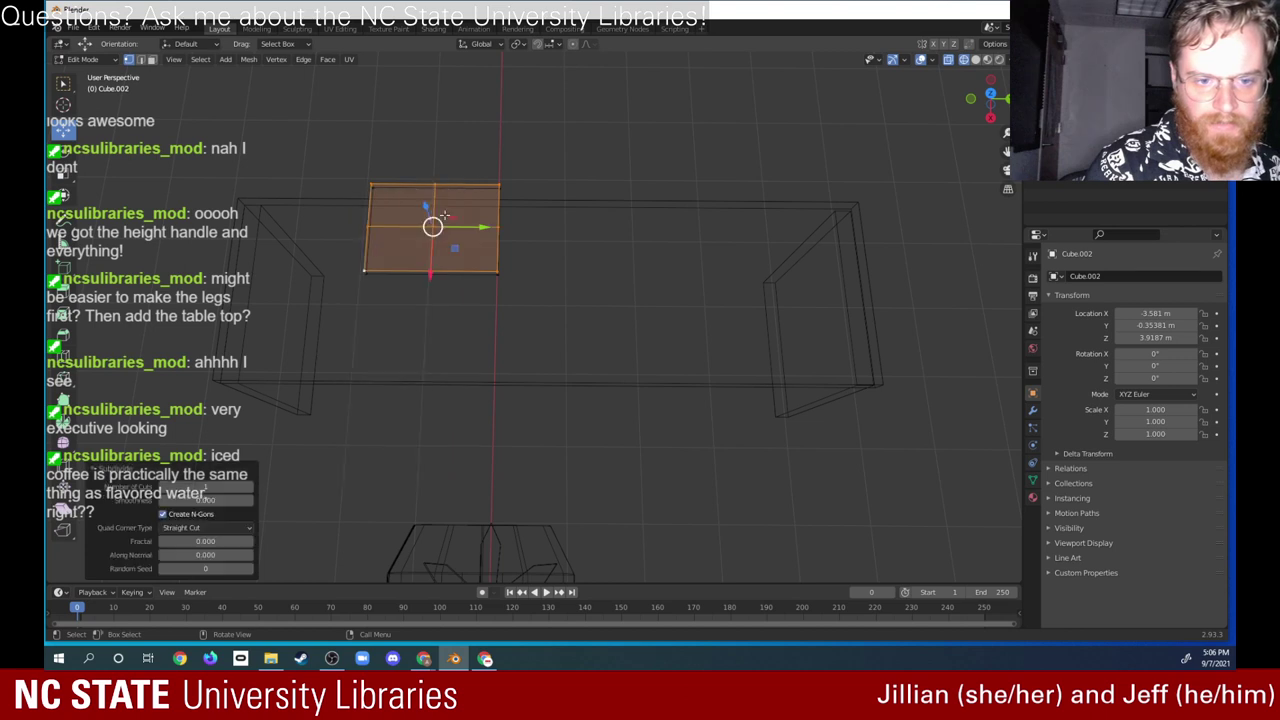
right_click(446, 216)
left_click(446, 216)
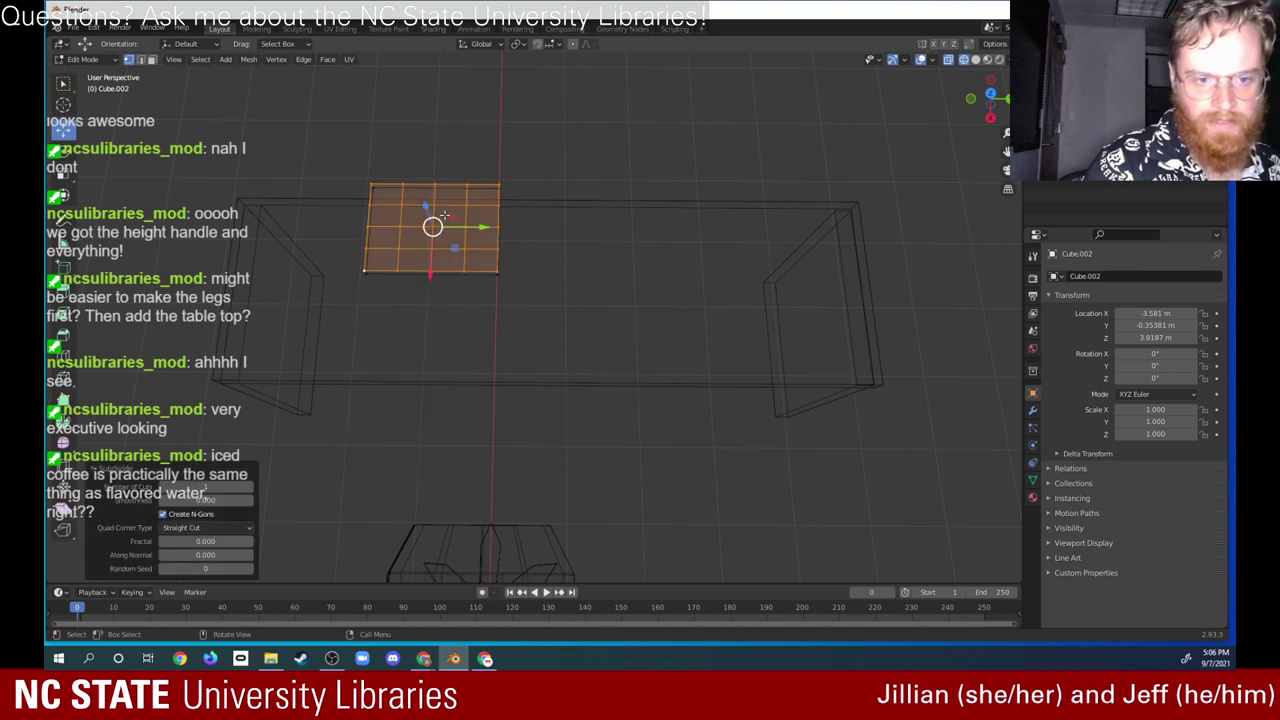
middle_click_drag(444, 216, 517, 296)
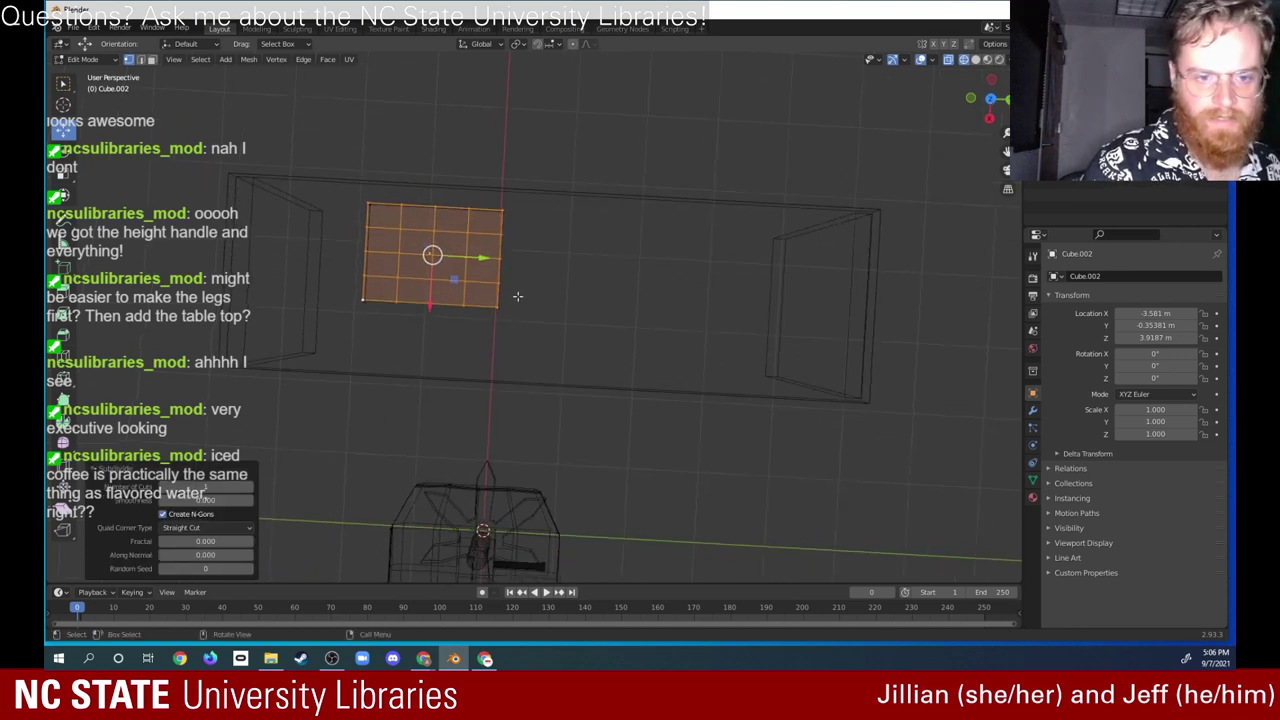
Step: Slide one edge row -0.25839 m along X and box-select the rear seat faces
left_click(481, 234)
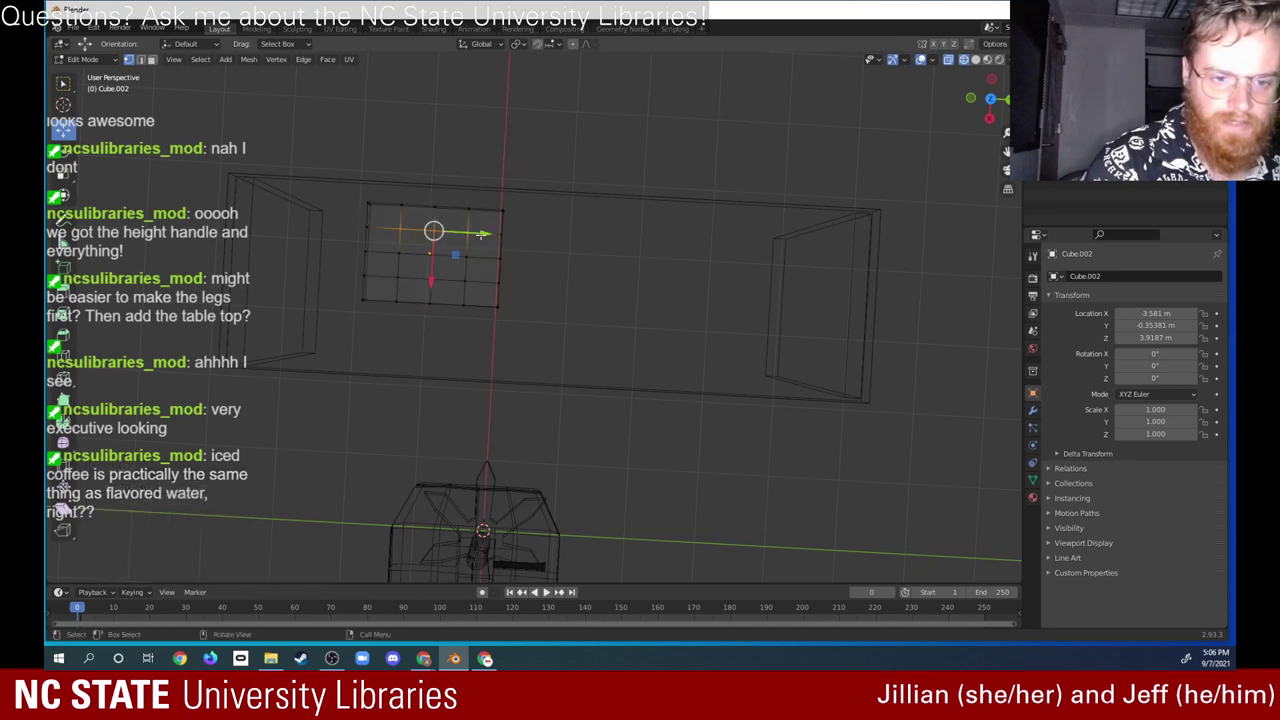
left_click_drag(435, 270, 472, 264)
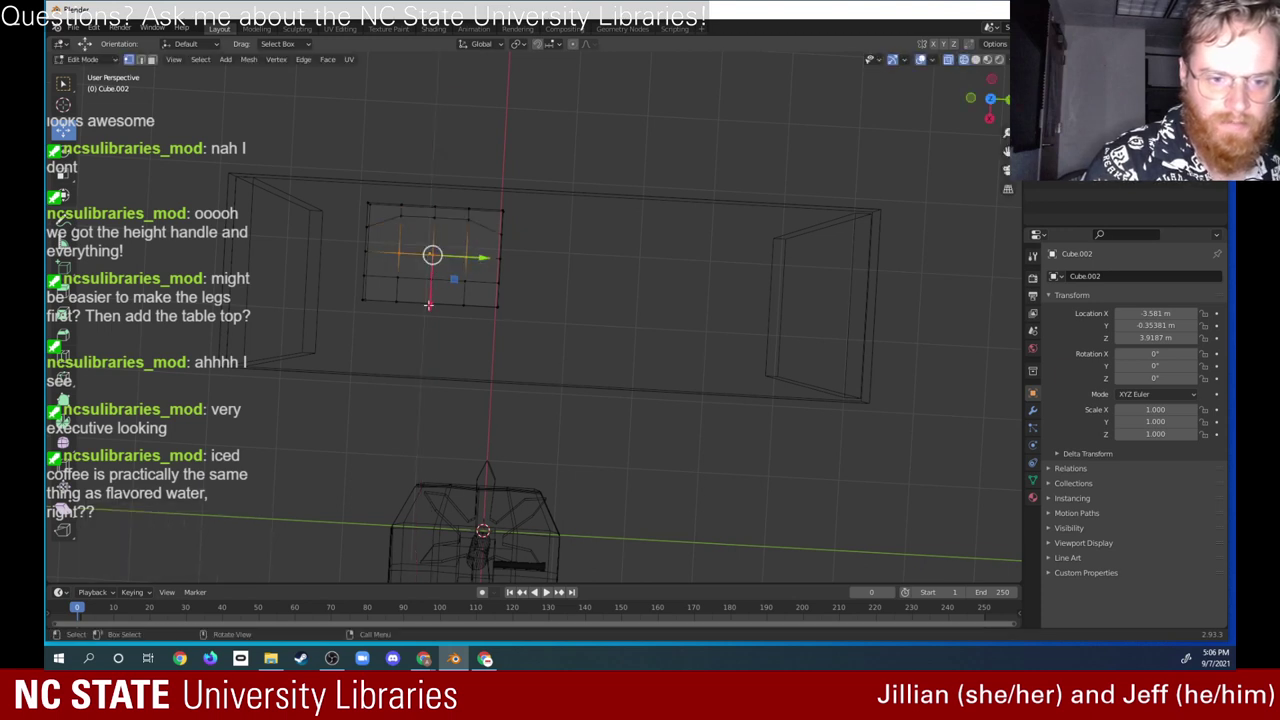
left_click_drag(429, 304, 432, 270)
middle_click_drag(432, 270, 466, 213)
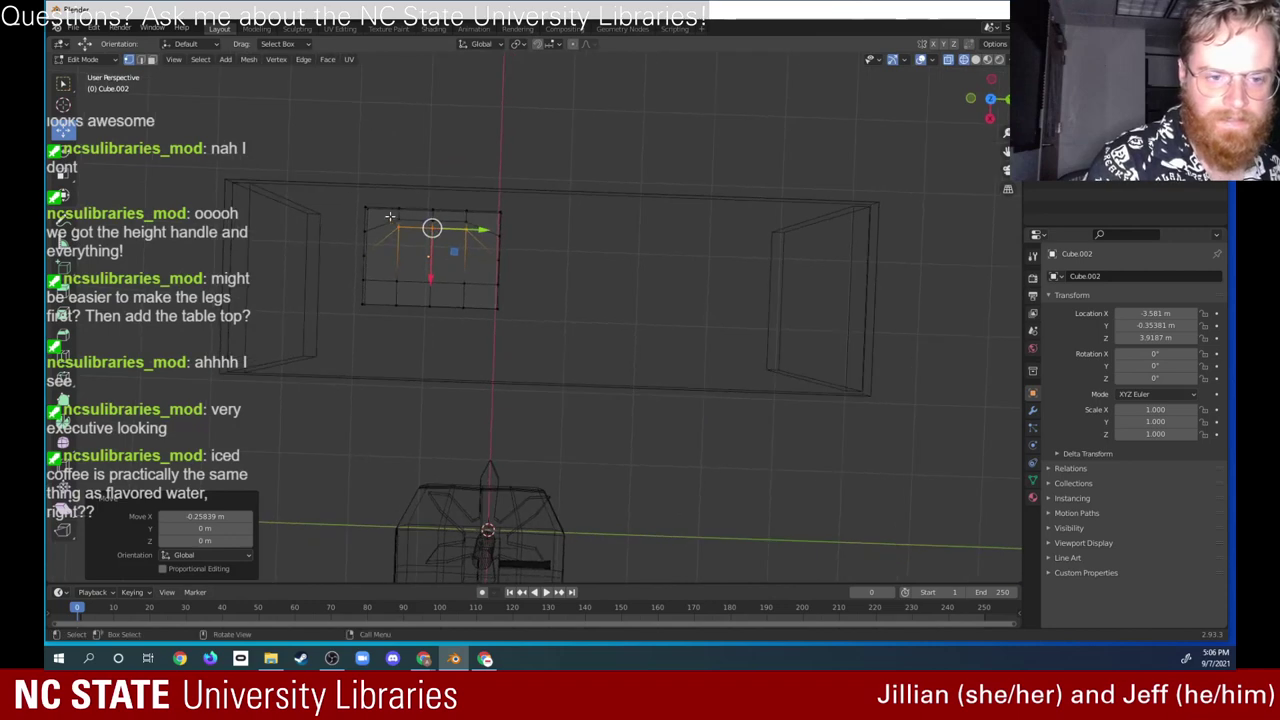
left_click_drag(390, 216, 484, 233)
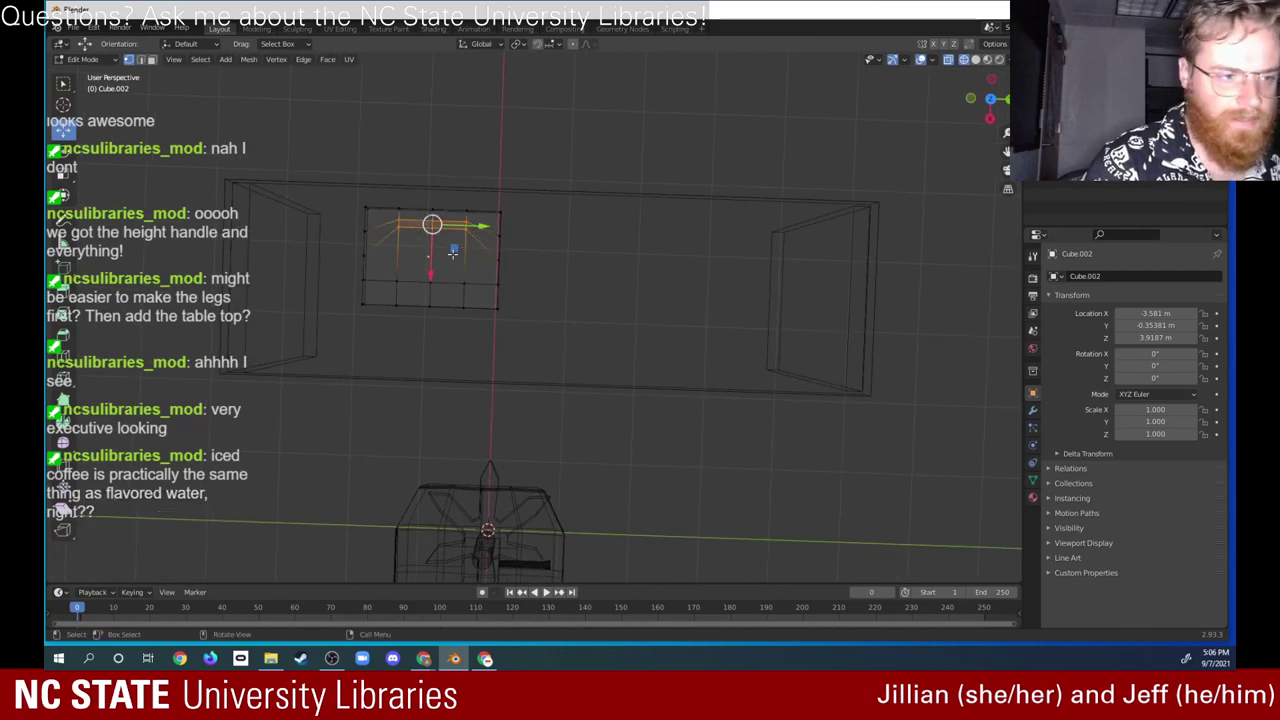
middle_click_drag(452, 253, 517, 102)
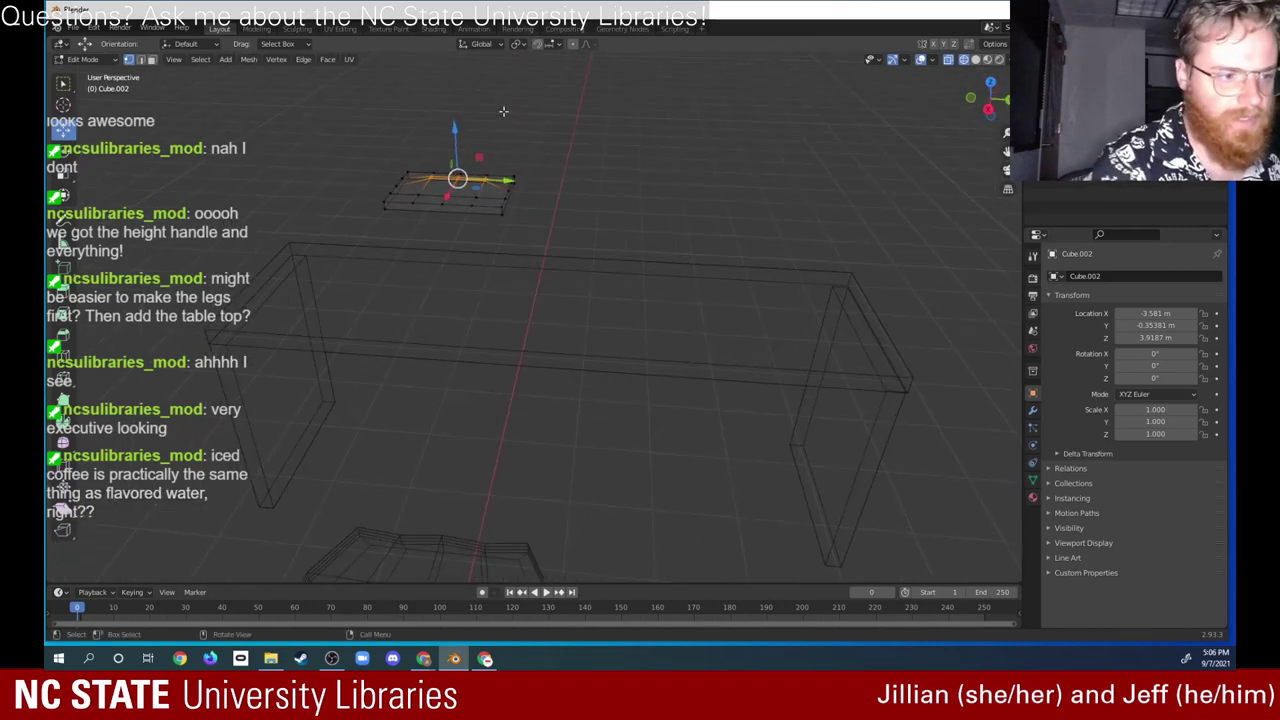
Step: Extrude the selected rear seat faces 1.2655 m upward into a tall chair-back post
left_click(62, 290)
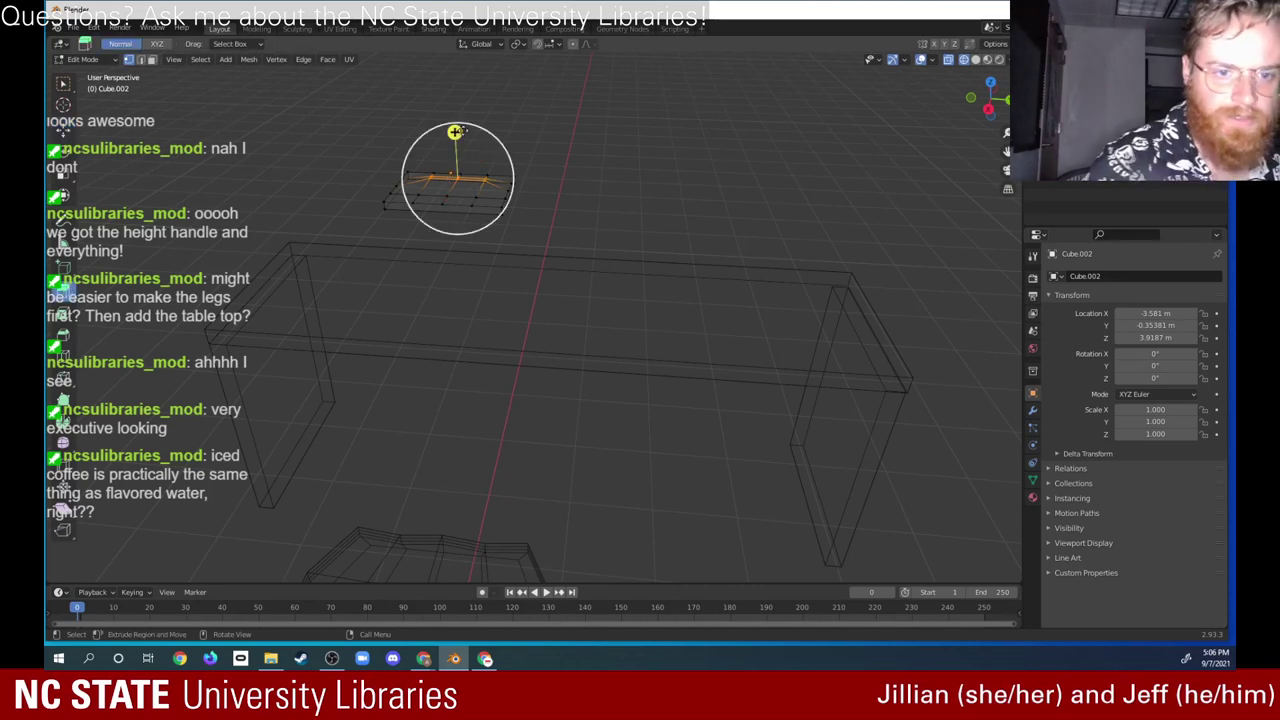
left_click_drag(455, 132, 460, 4)
mouse_move(572, 98)
middle_mouse_down()
mouse_move(590, 95)
mouse_move(564, 94)
middle_mouse_up()
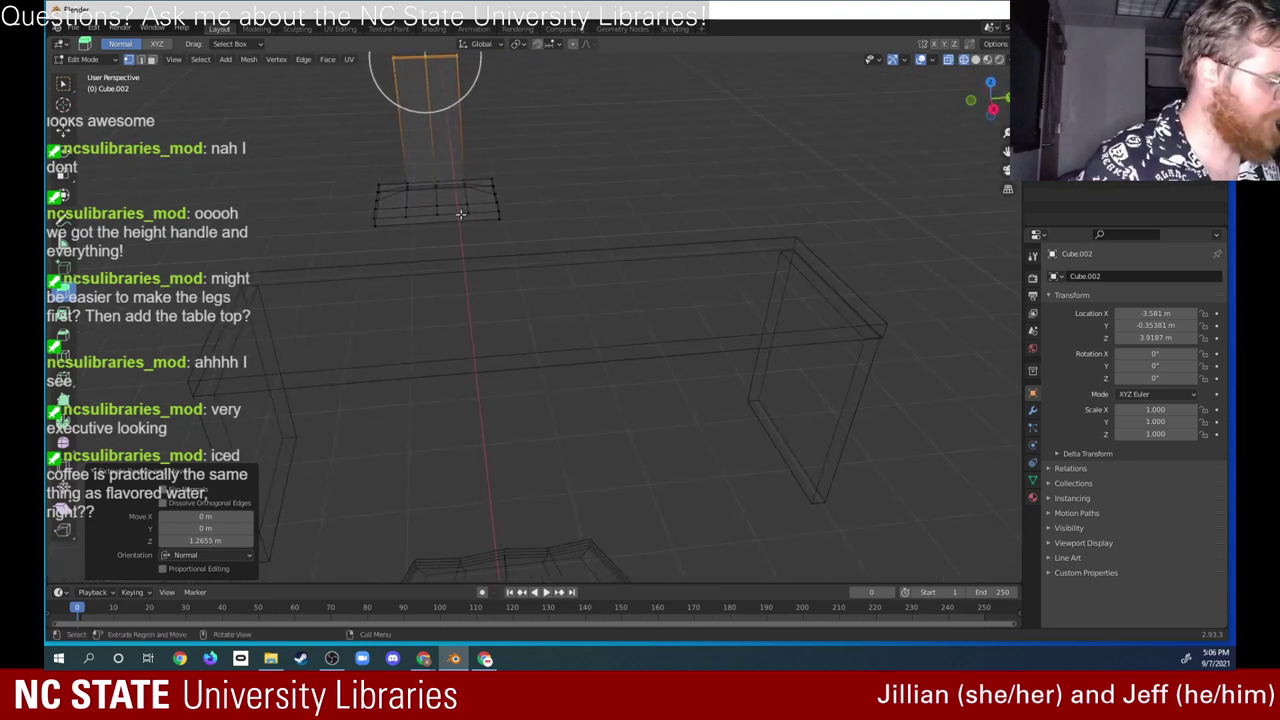
middle_click_drag(460, 214, 522, 284)
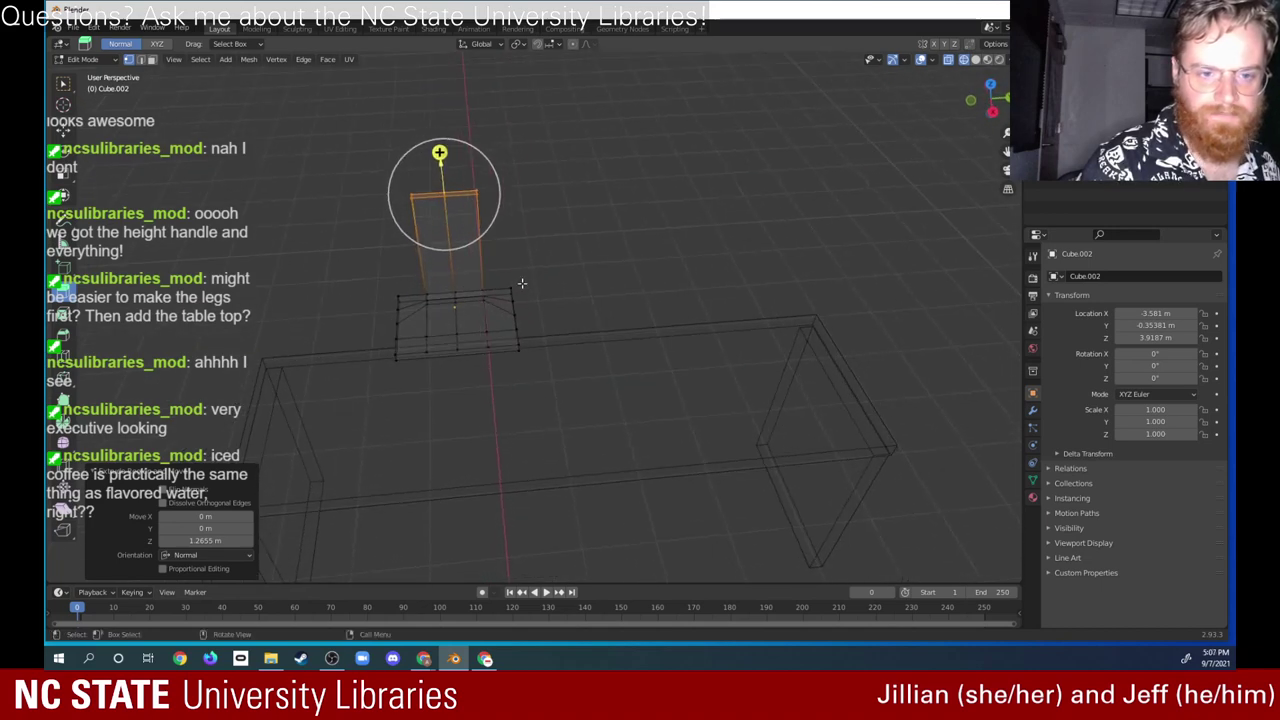
mouse_move(526, 232)
middle_mouse_down()
mouse_move(413, 237)
mouse_move(517, 246)
mouse_move(523, 227)
mouse_move(505, 238)
mouse_move(525, 234)
middle_mouse_up()
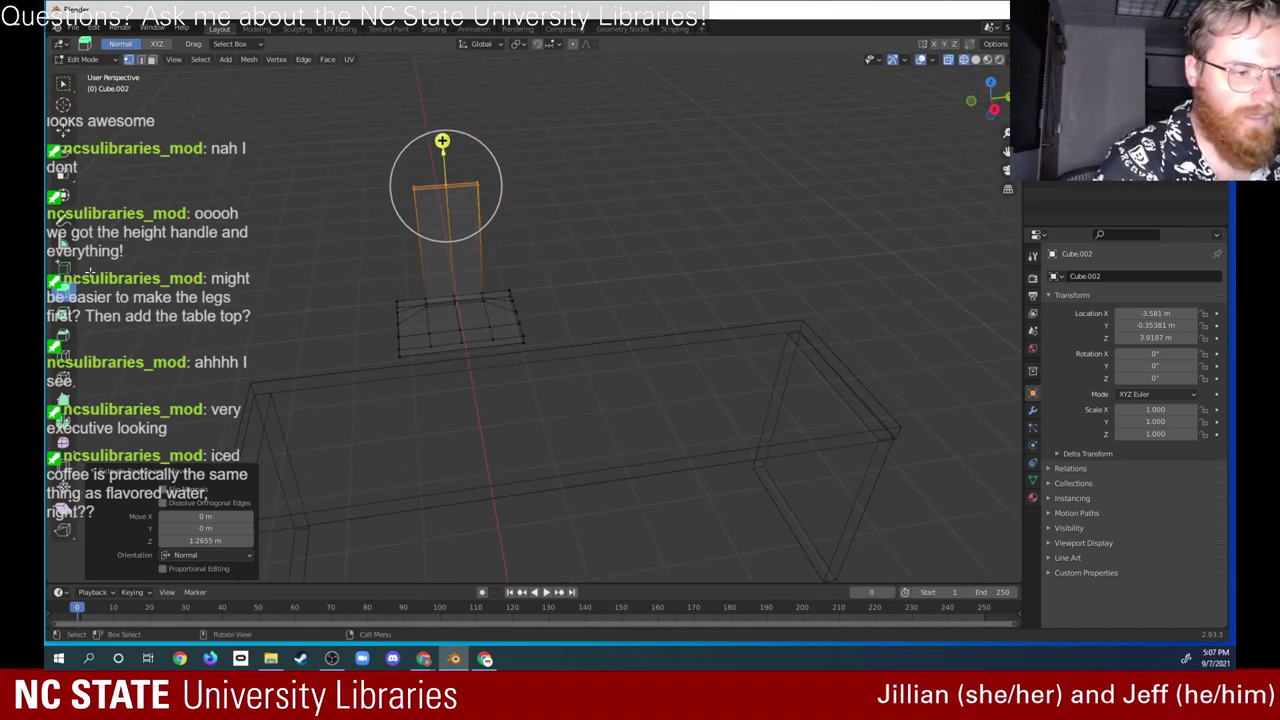
Step: Draw a new box centred on top of the post with the Add Cube tool
left_click(63, 266)
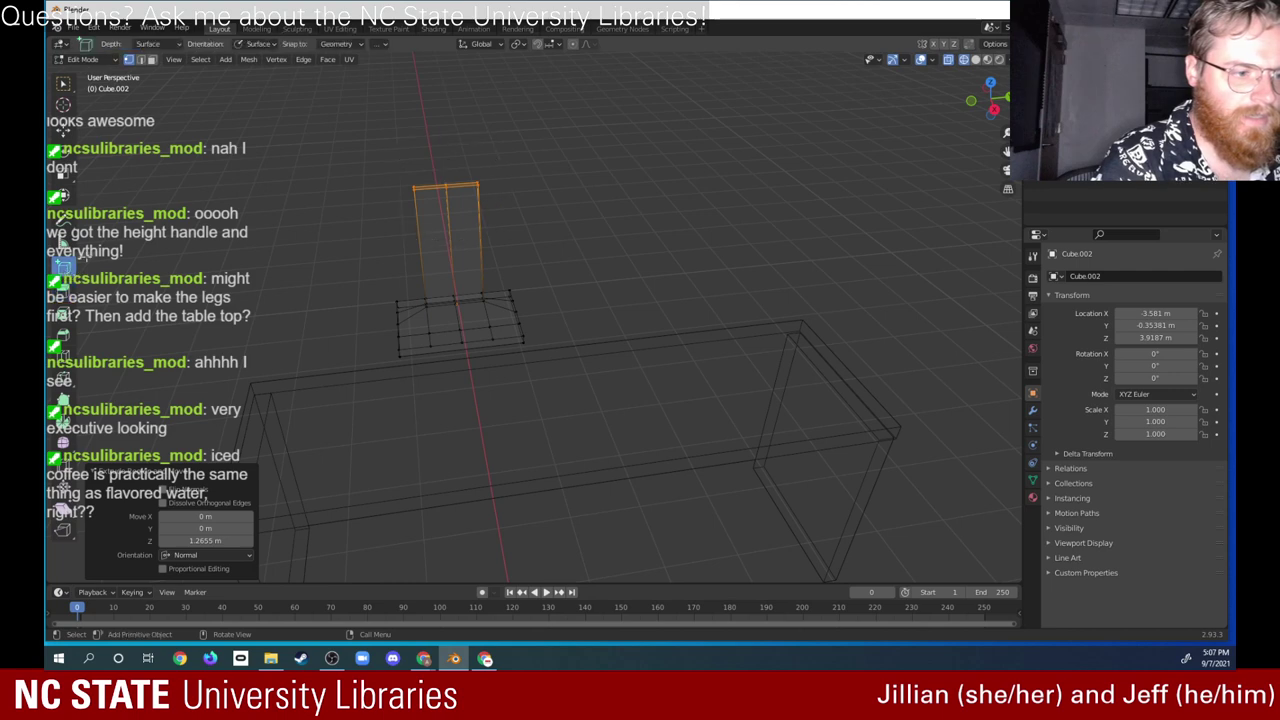
middle_click_drag(430, 230, 450, 185)
left_click_drag(450, 183, 497, 204)
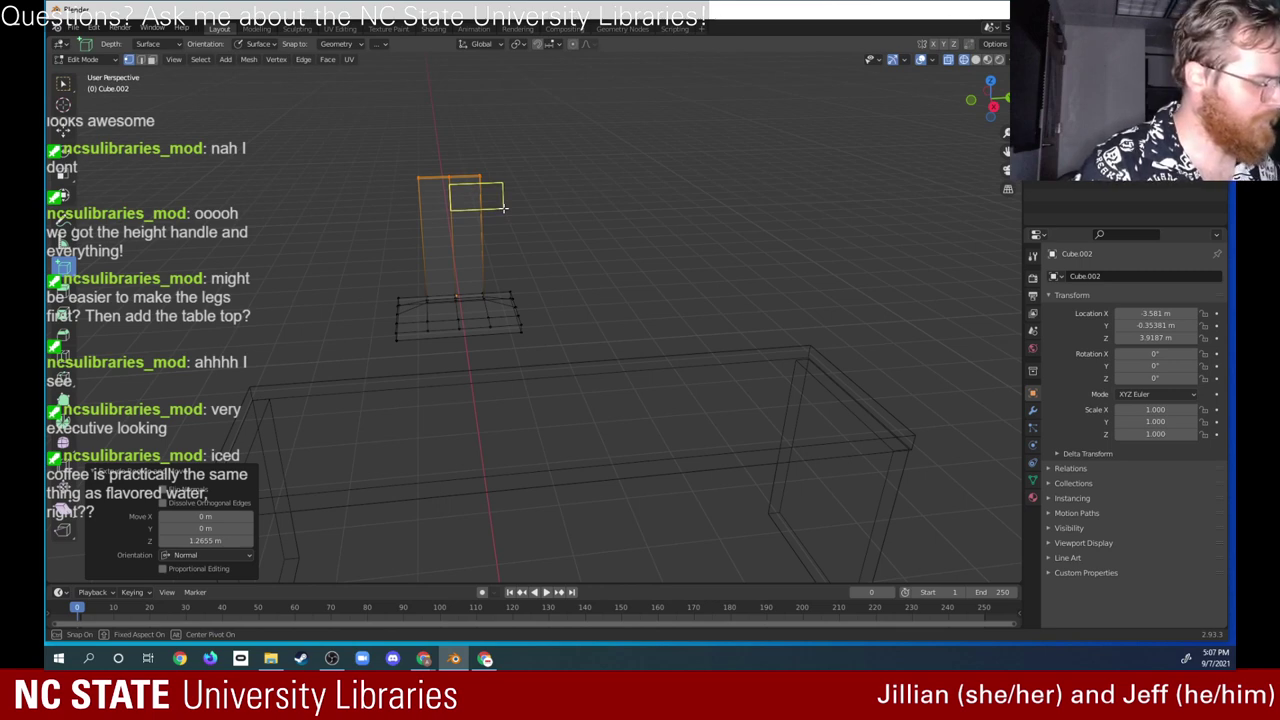
key("alt")
left_click_drag(504, 208, 520, 236)
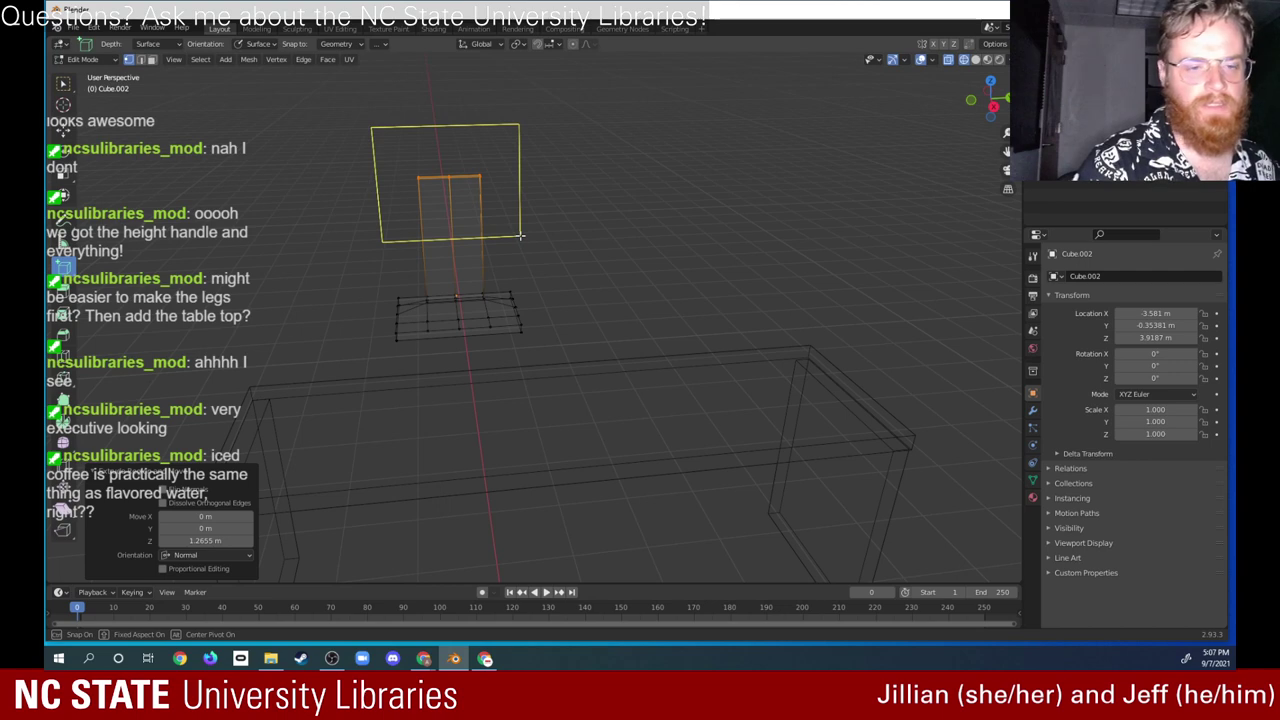
mouse_move(520, 236)
left_mouse_down()
mouse_move(458, 204)
mouse_move(514, 219)
mouse_move(506, 206)
mouse_move(538, 233)
mouse_move(501, 213)
mouse_move(522, 231)
left_mouse_up()
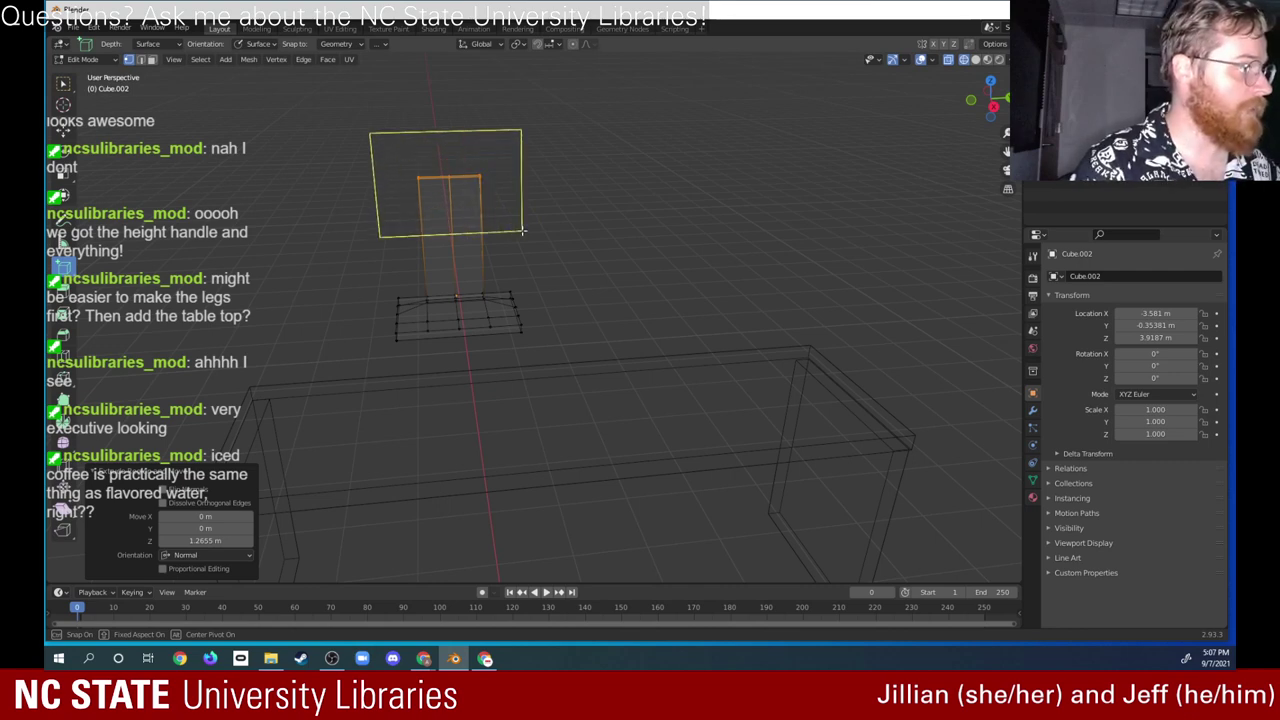
left_click_drag(522, 231, 527, 240)
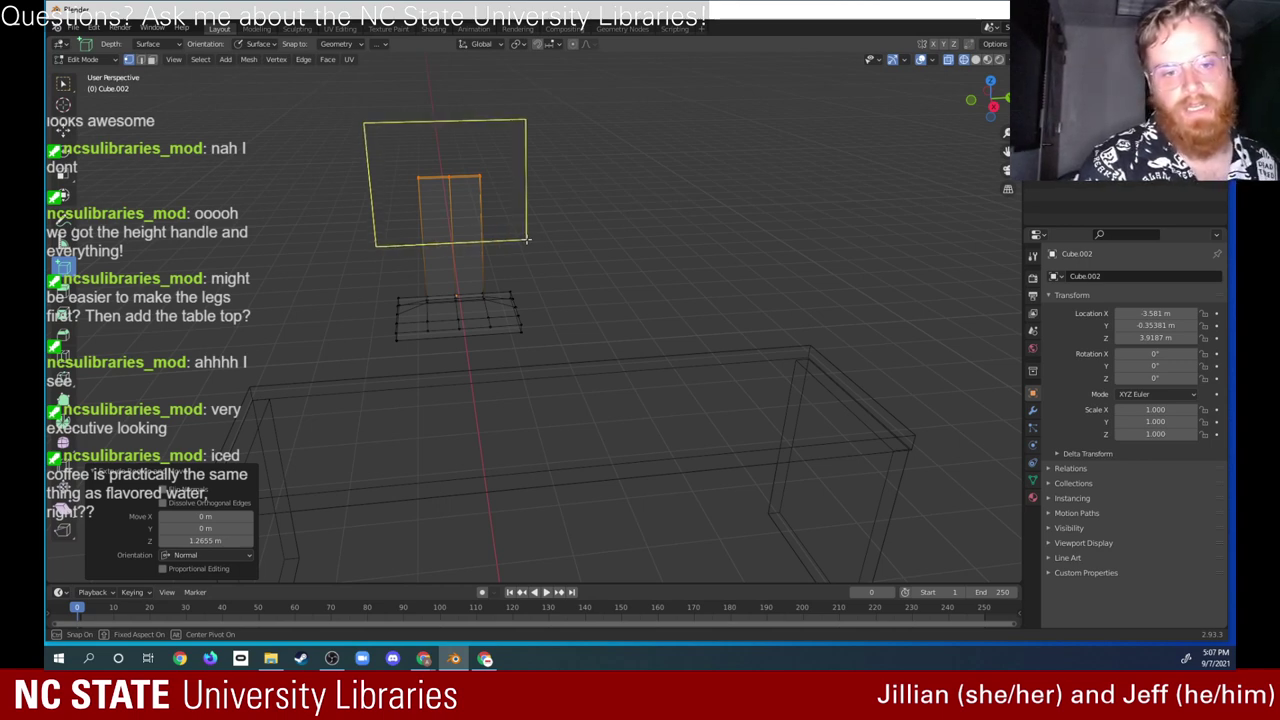
left_click_drag(527, 240, 532, 243)
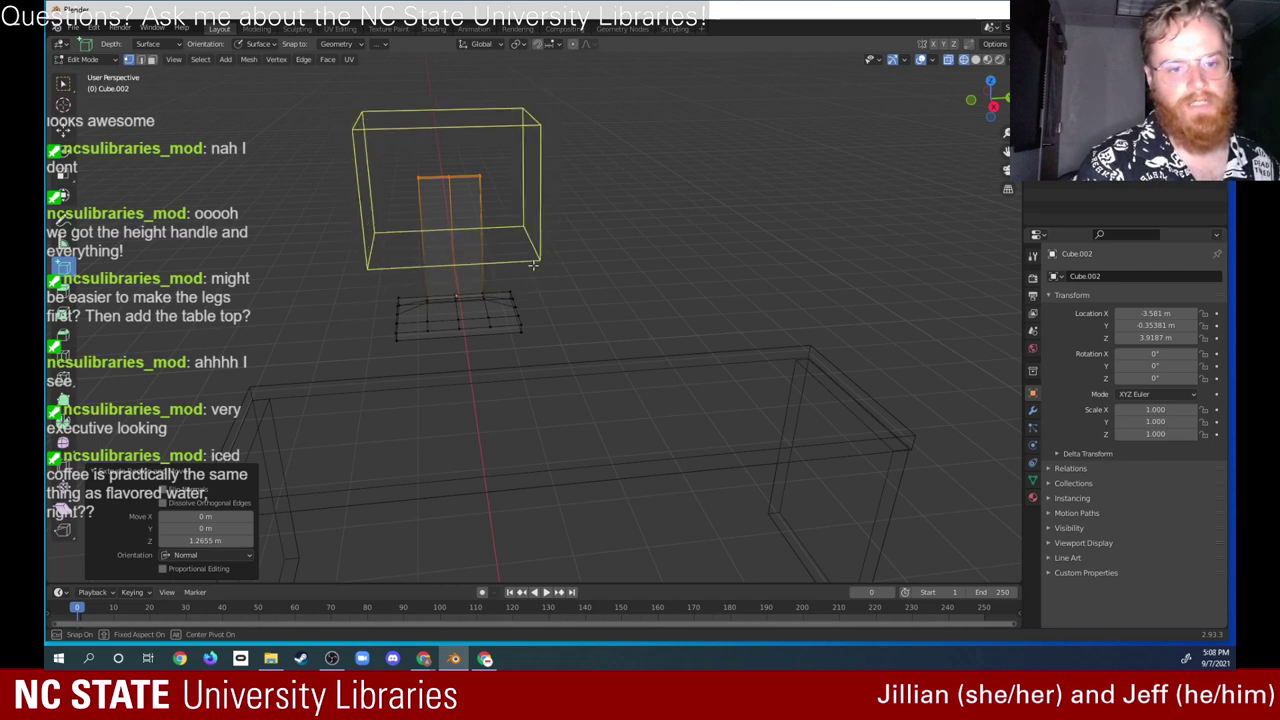
left_click(537, 251)
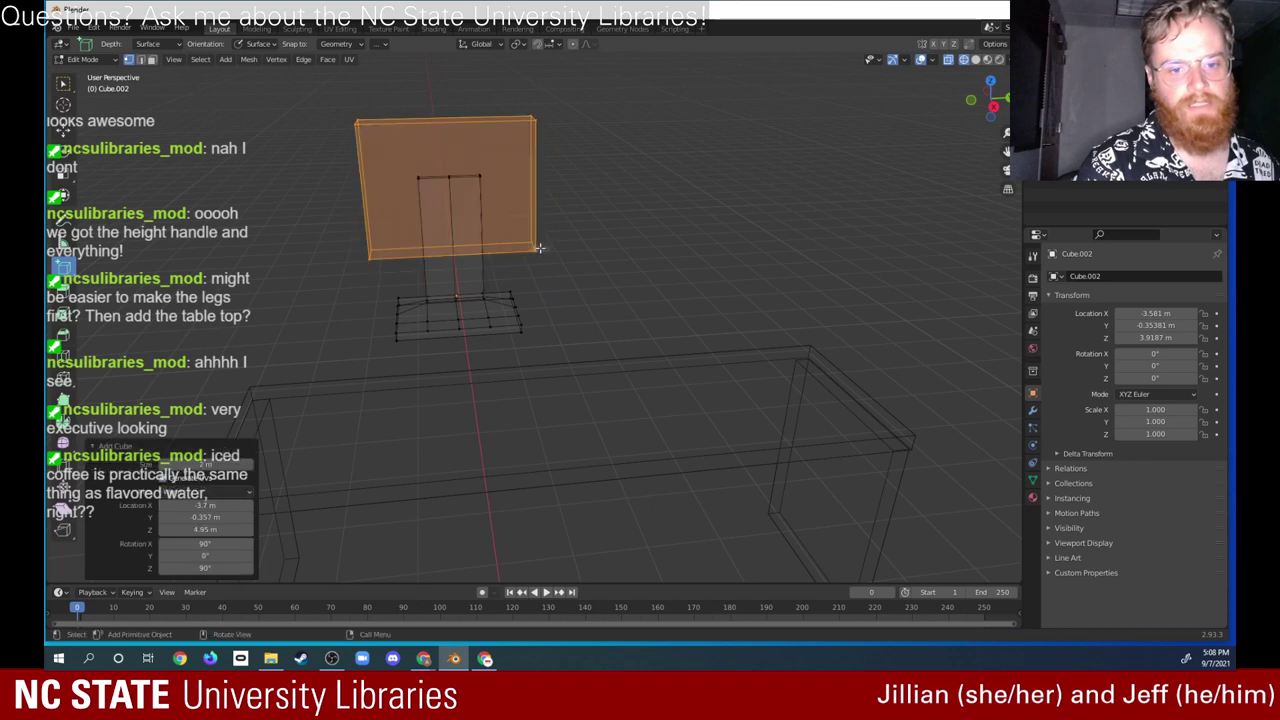
middle_click_drag(541, 244, 583, 255)
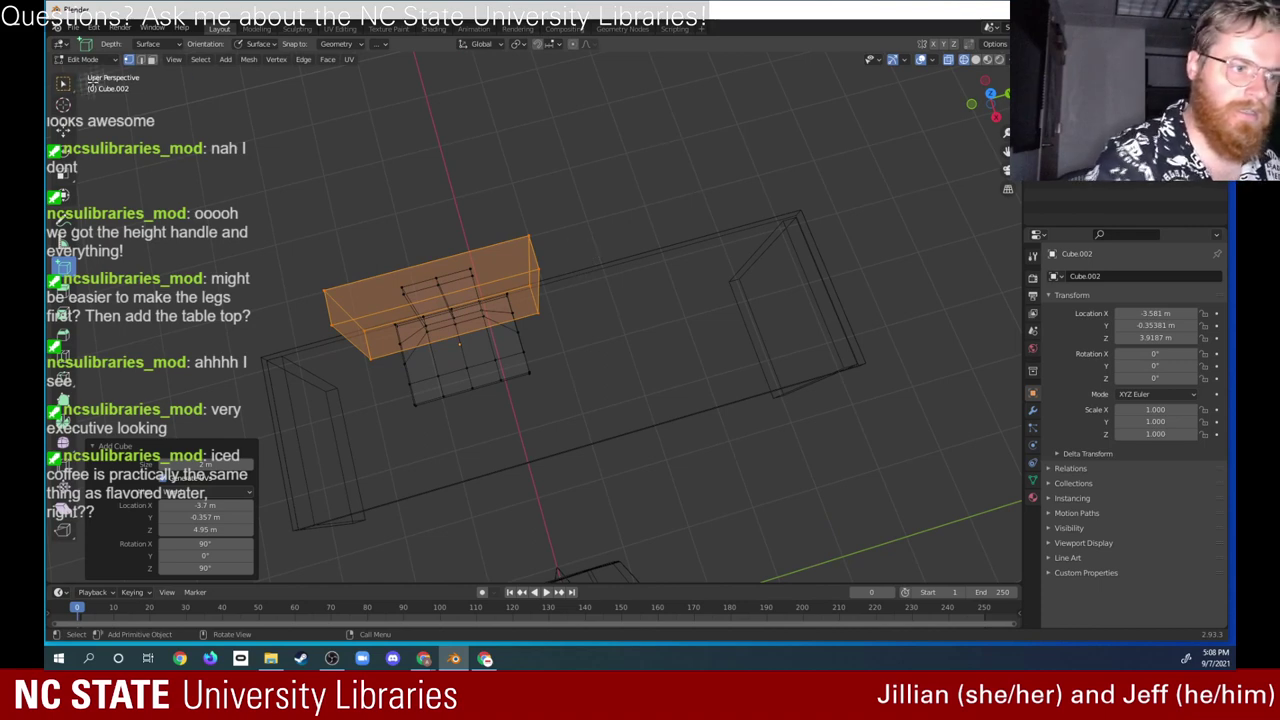
Step: Select the box's front face and slide it -0.16961 m along X into a thin backrest panel
left_click(62, 83)
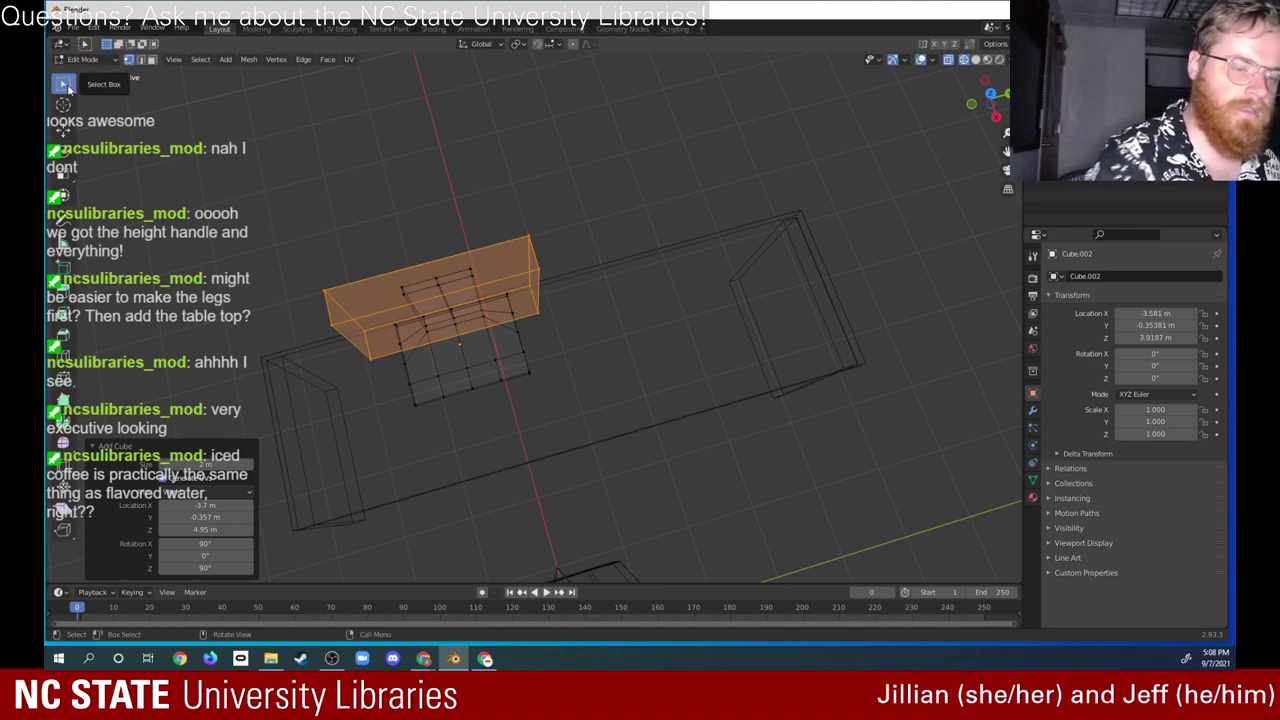
left_click(331, 325)
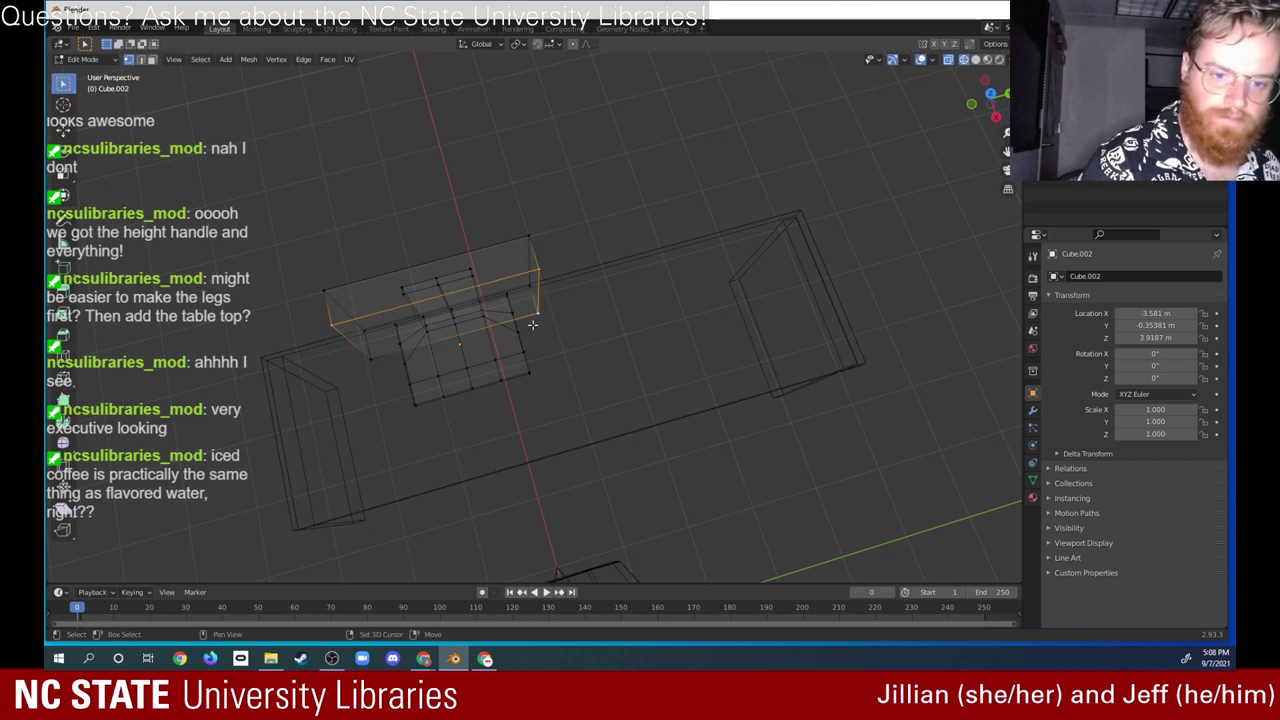
left_click(374, 360, "shift")
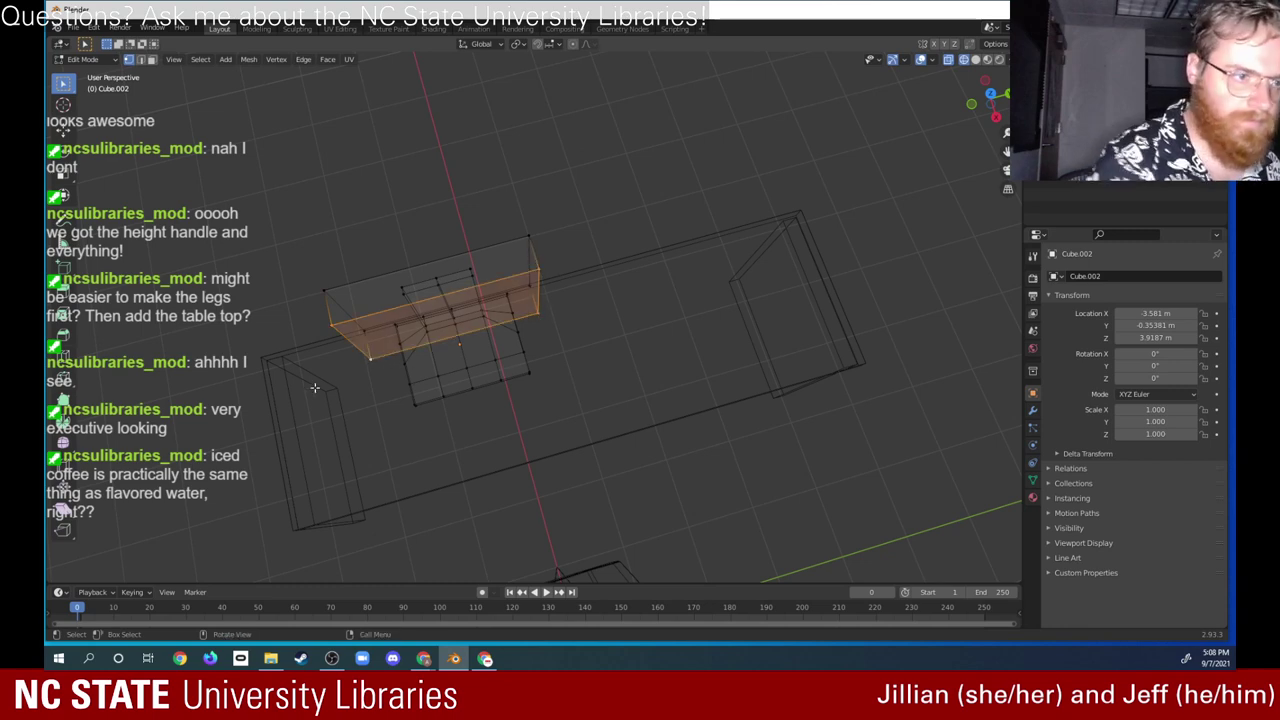
left_click(62, 129)
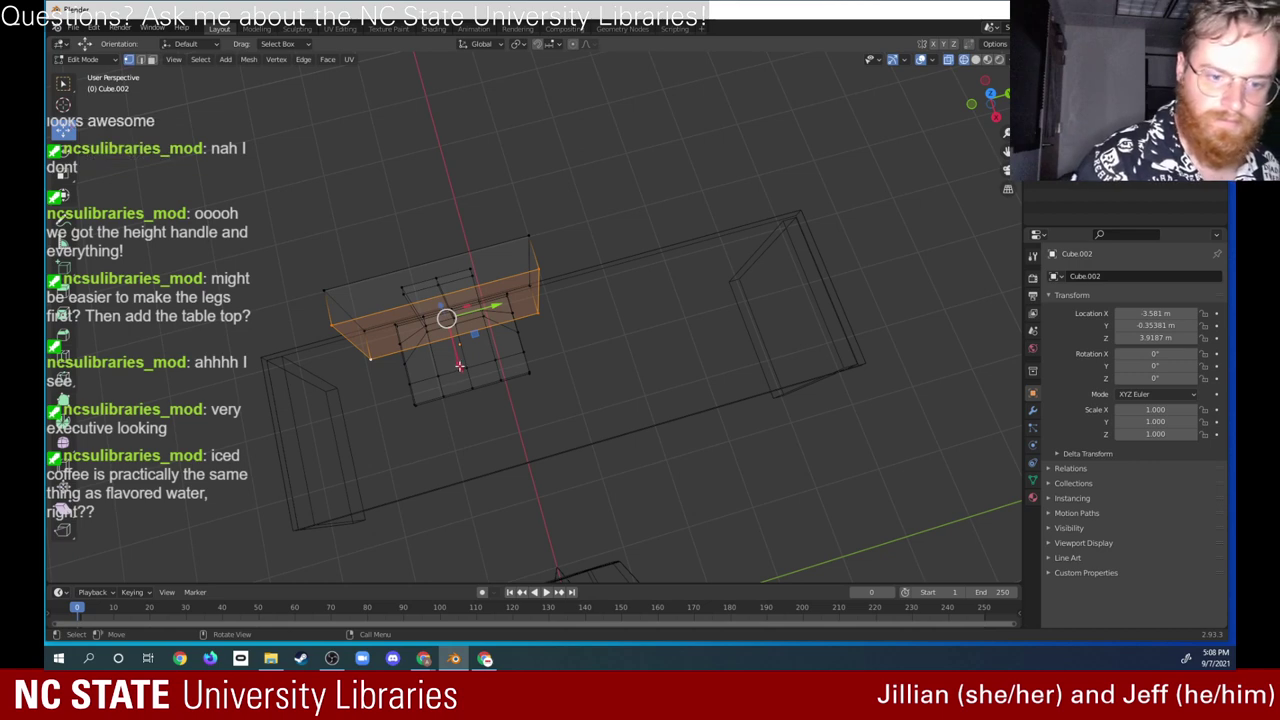
left_click_drag(458, 368, 439, 341)
middle_click_drag(593, 287, 631, 208)
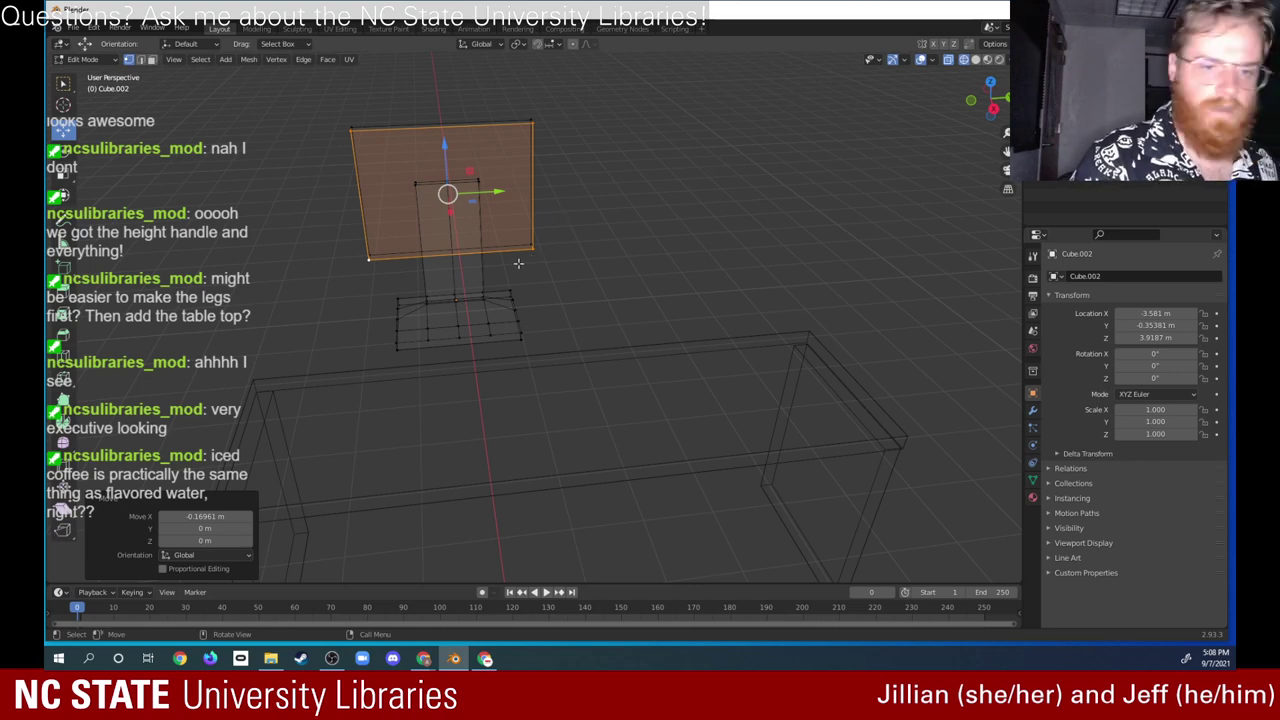
Step: Subdivide the backrest face twice into a grid of smaller faces
right_click(478, 128)
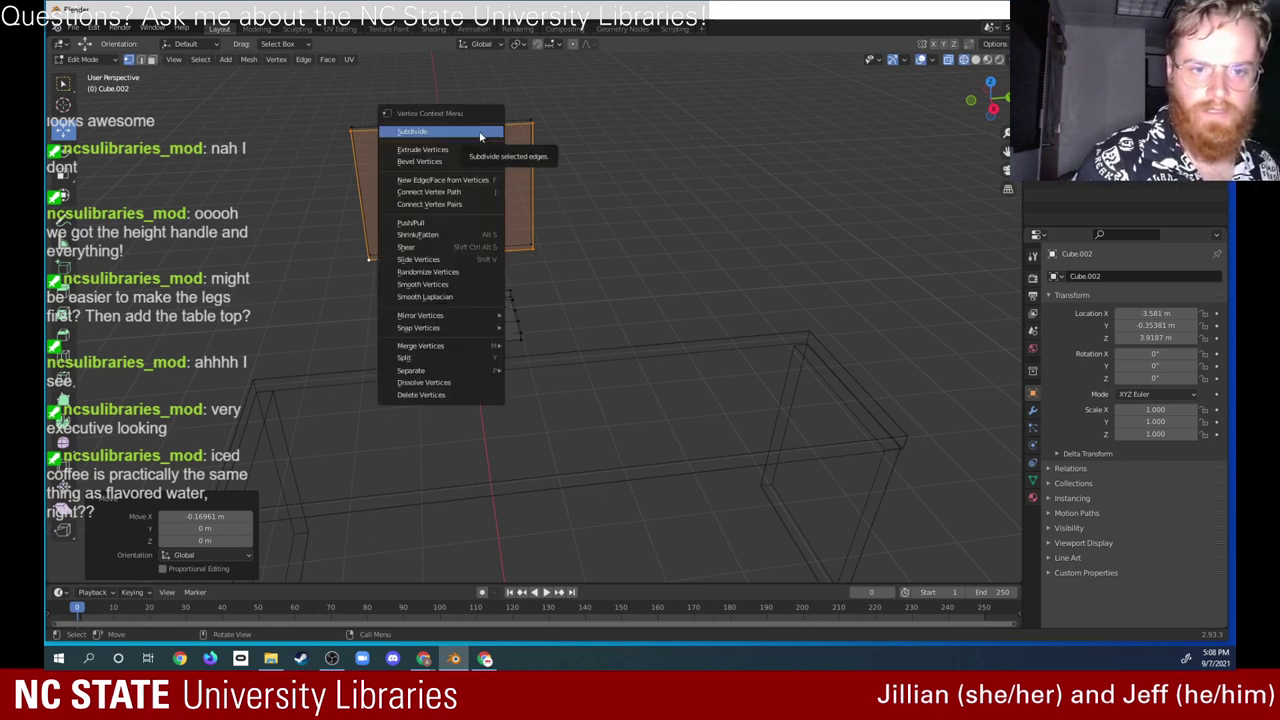
left_click(480, 136)
right_click(461, 167)
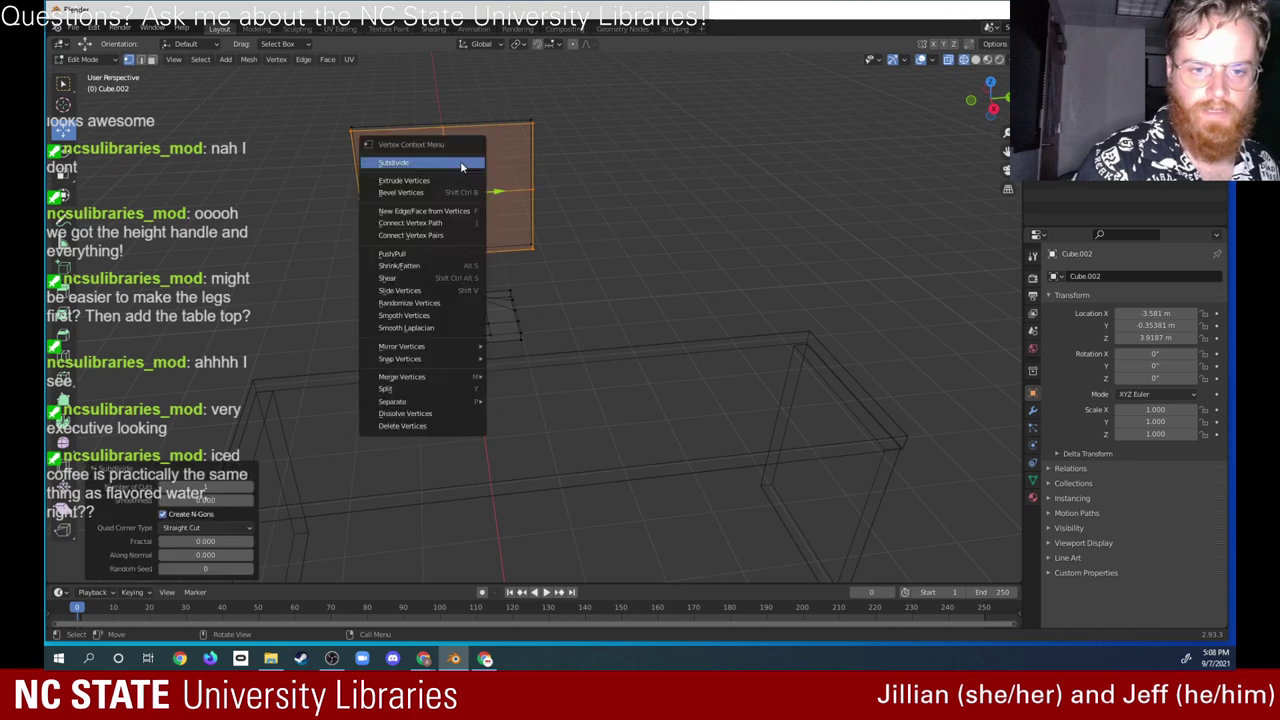
left_click(460, 164)
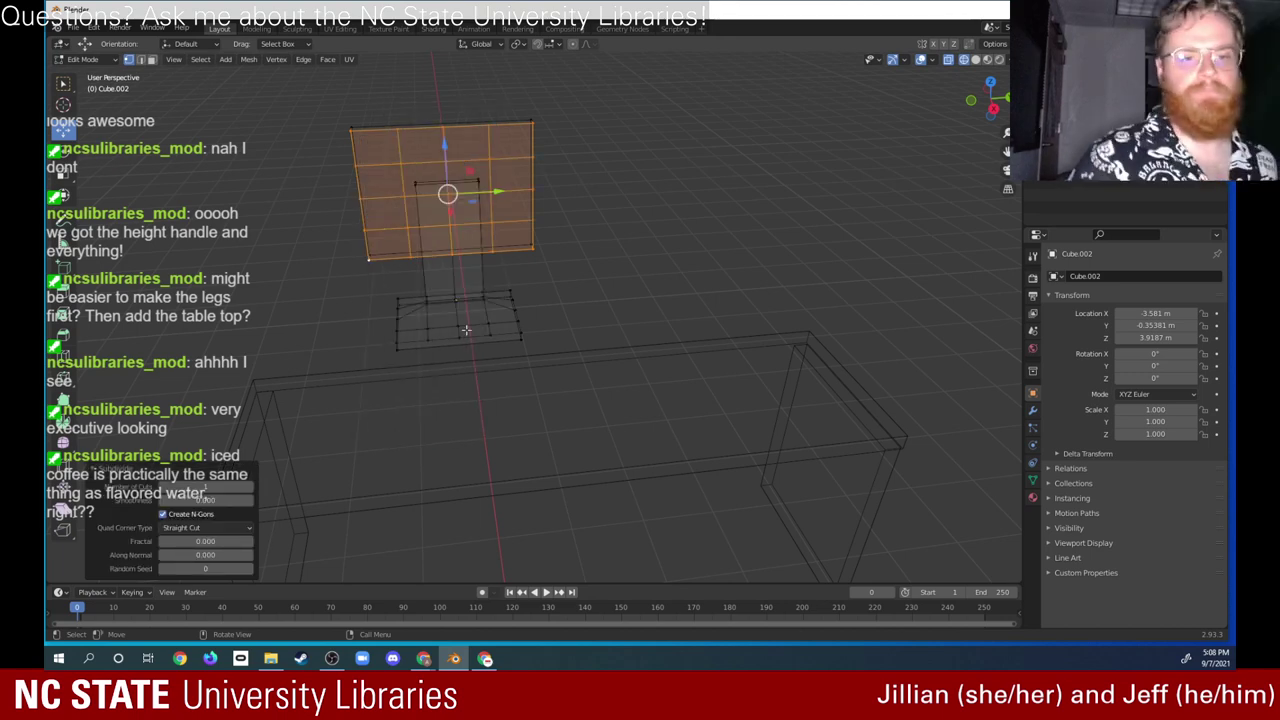
Step: Box-select the middle block of faces on the backrest grid
left_click(405, 162)
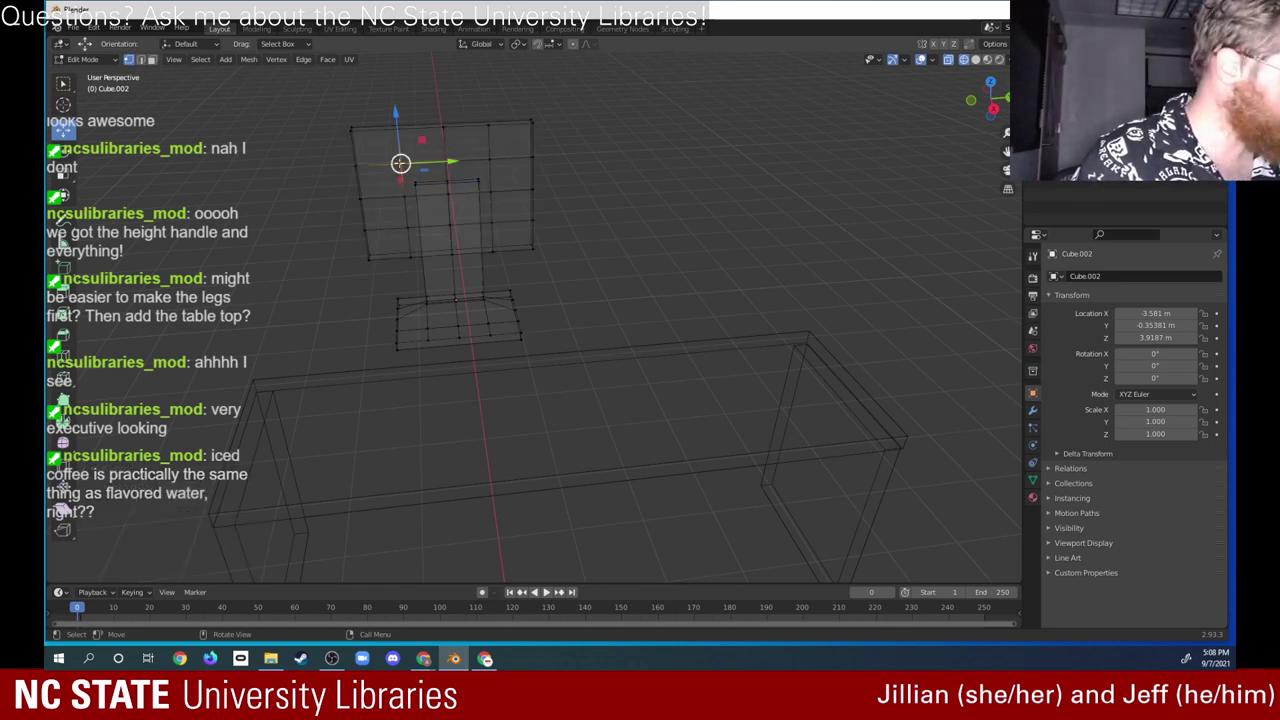
left_click_drag(381, 143, 508, 226)
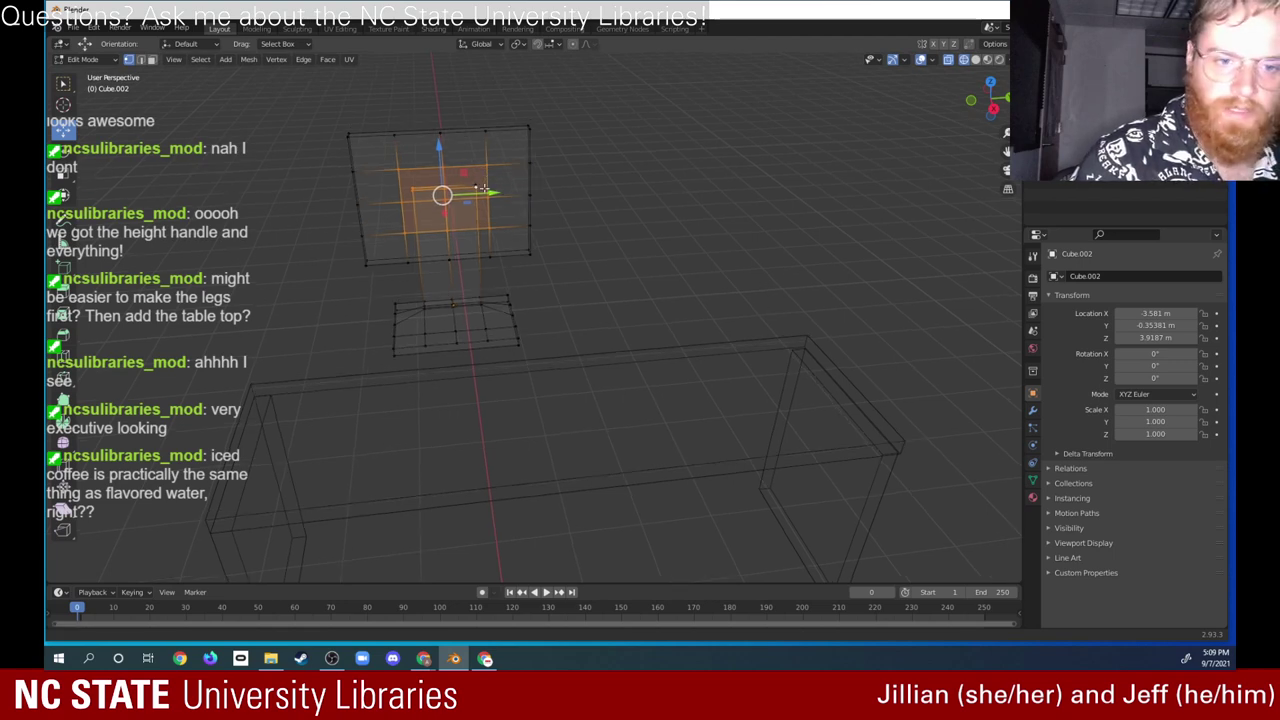
middle_click_drag(481, 183, 568, 306, "shift")
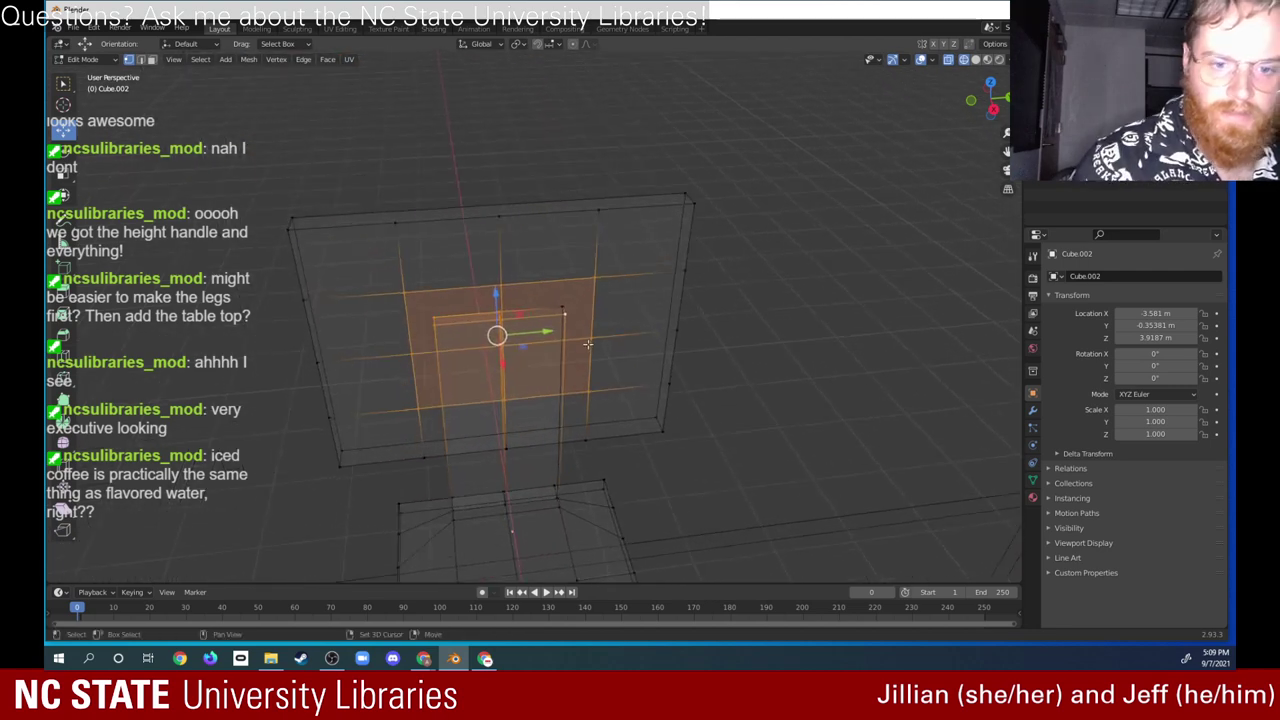
left_click(436, 317, "shift")
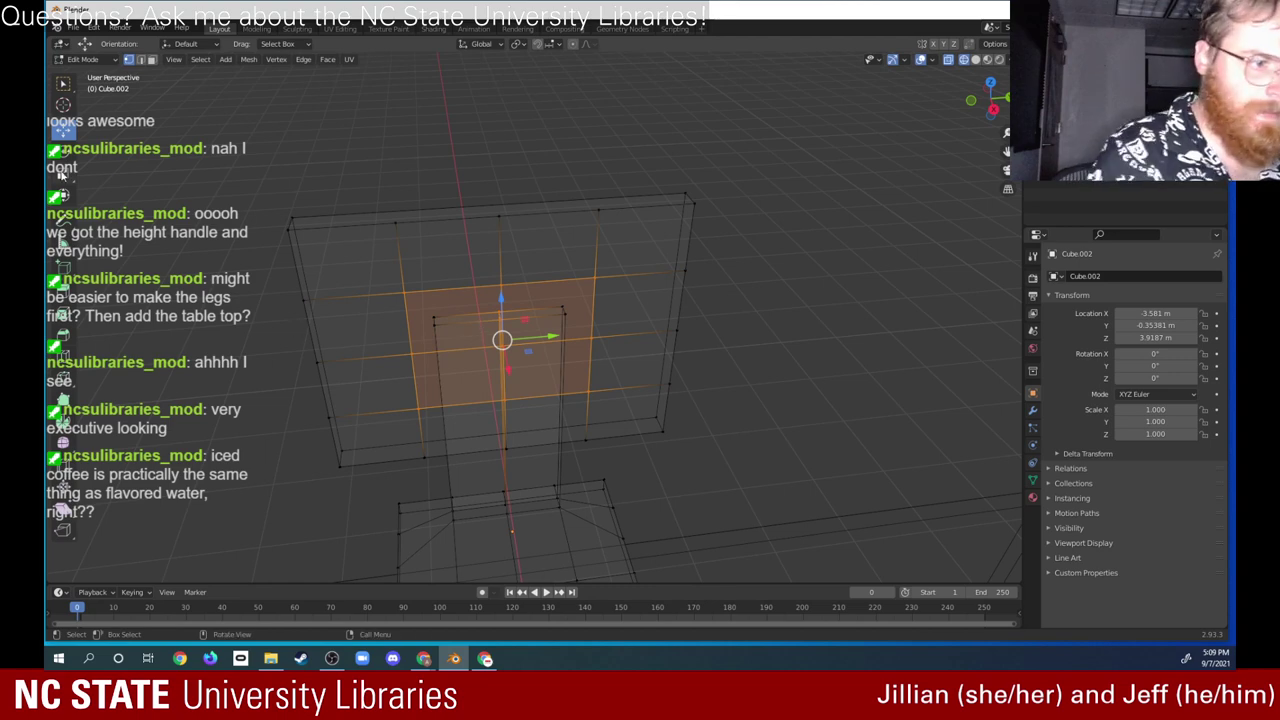
Step: Scale the selected backrest faces to 1.912 along Y and Z only
key("s")
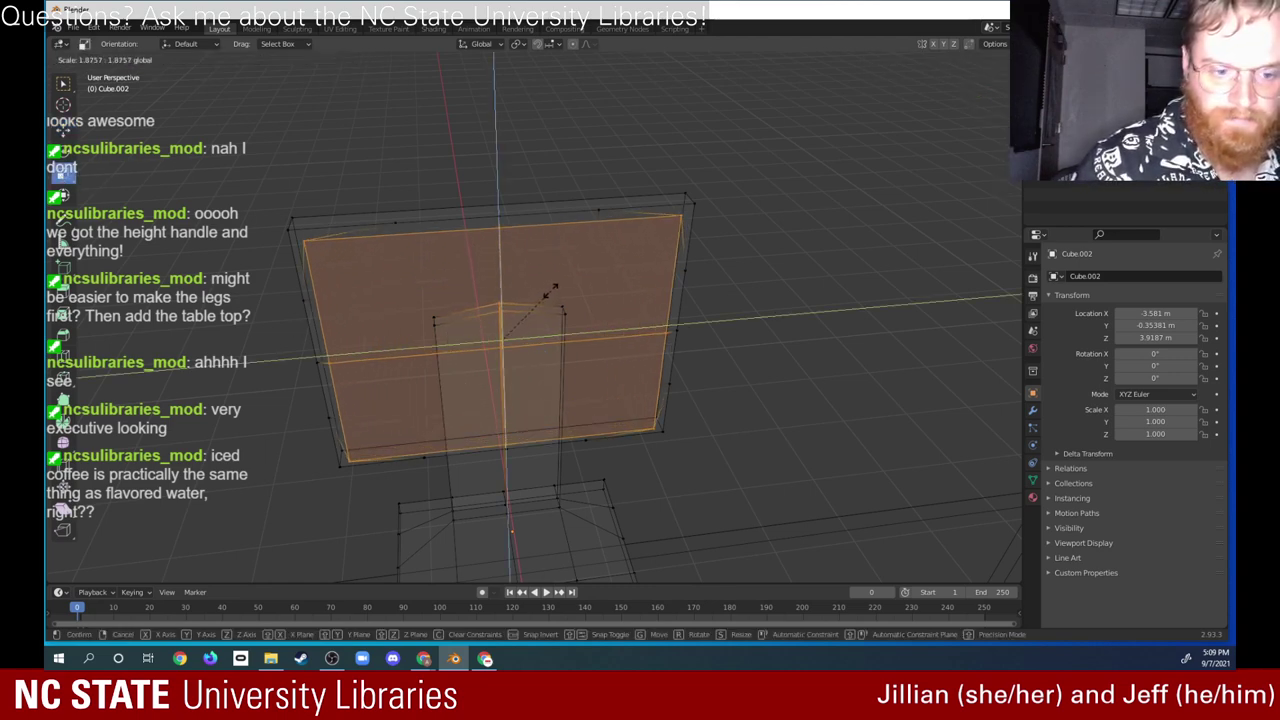
key("shift+x")
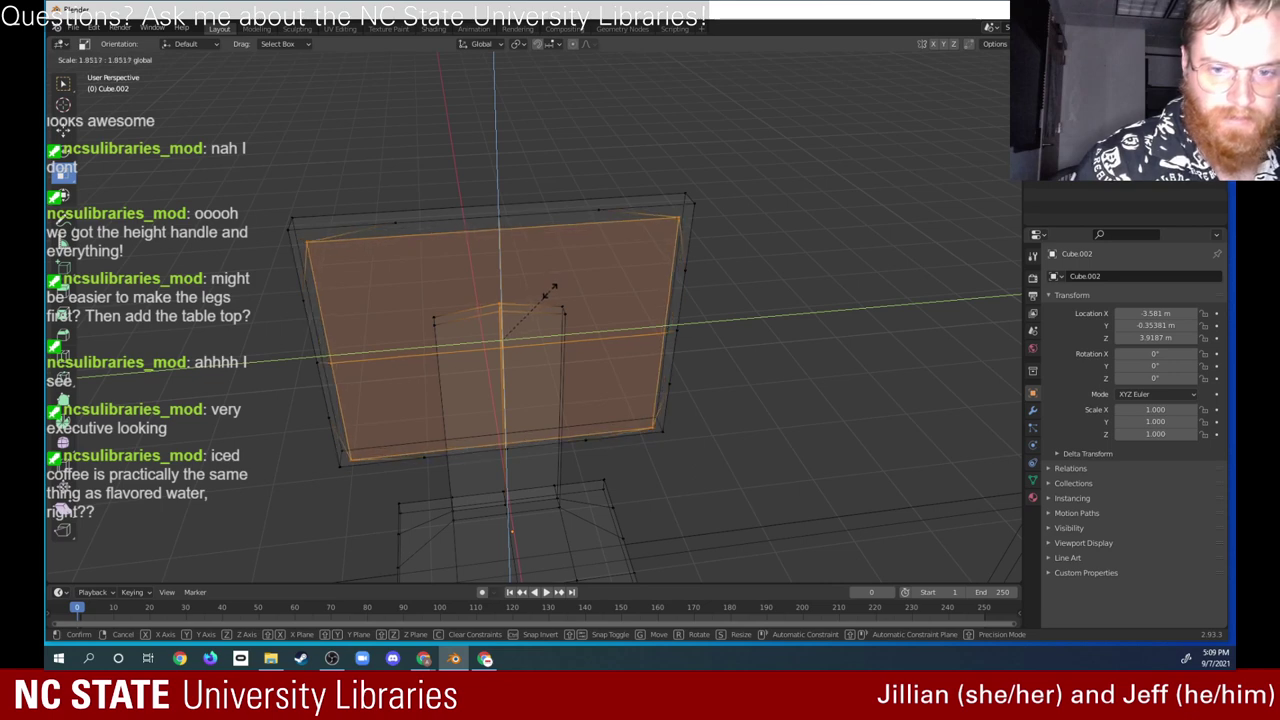
left_click(549, 287)
middle_click_drag(690, 283, 665, 235)
middle_click_drag(670, 233, 570, 261)
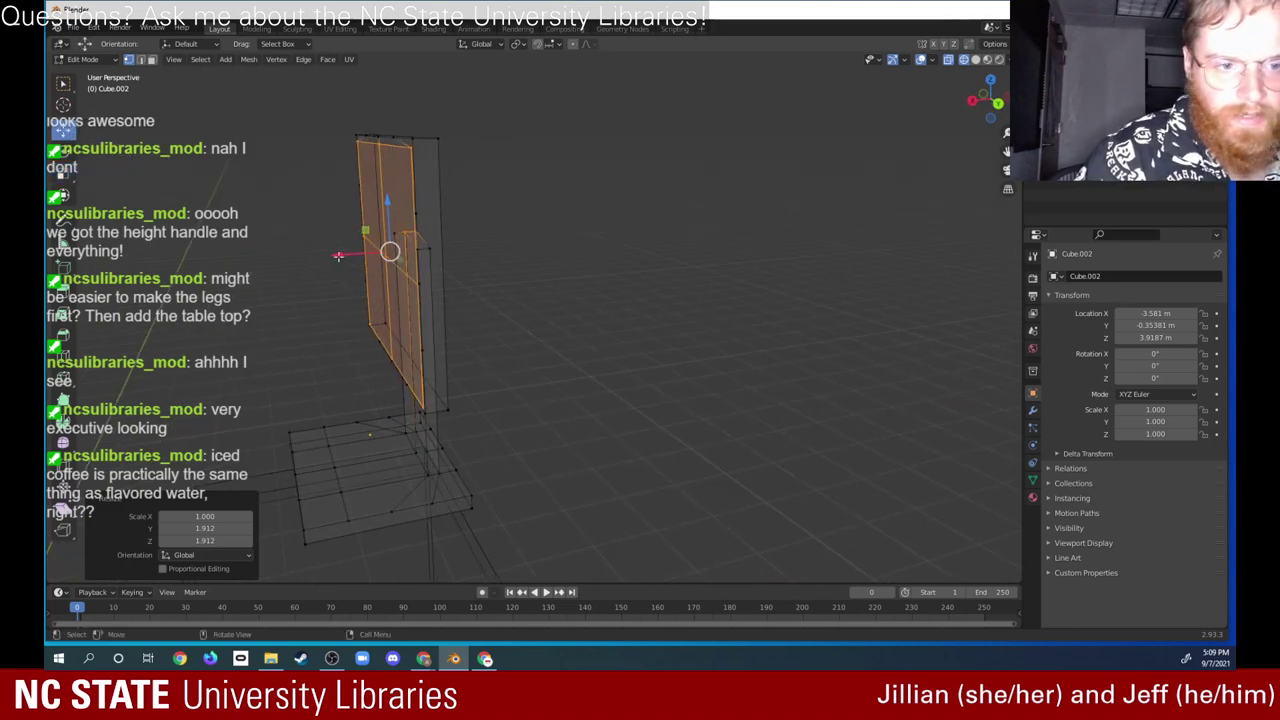
Step: Switch to Solid shading and shift the panel faces 0.042251 m along X
left_click_drag(338, 256, 354, 243)
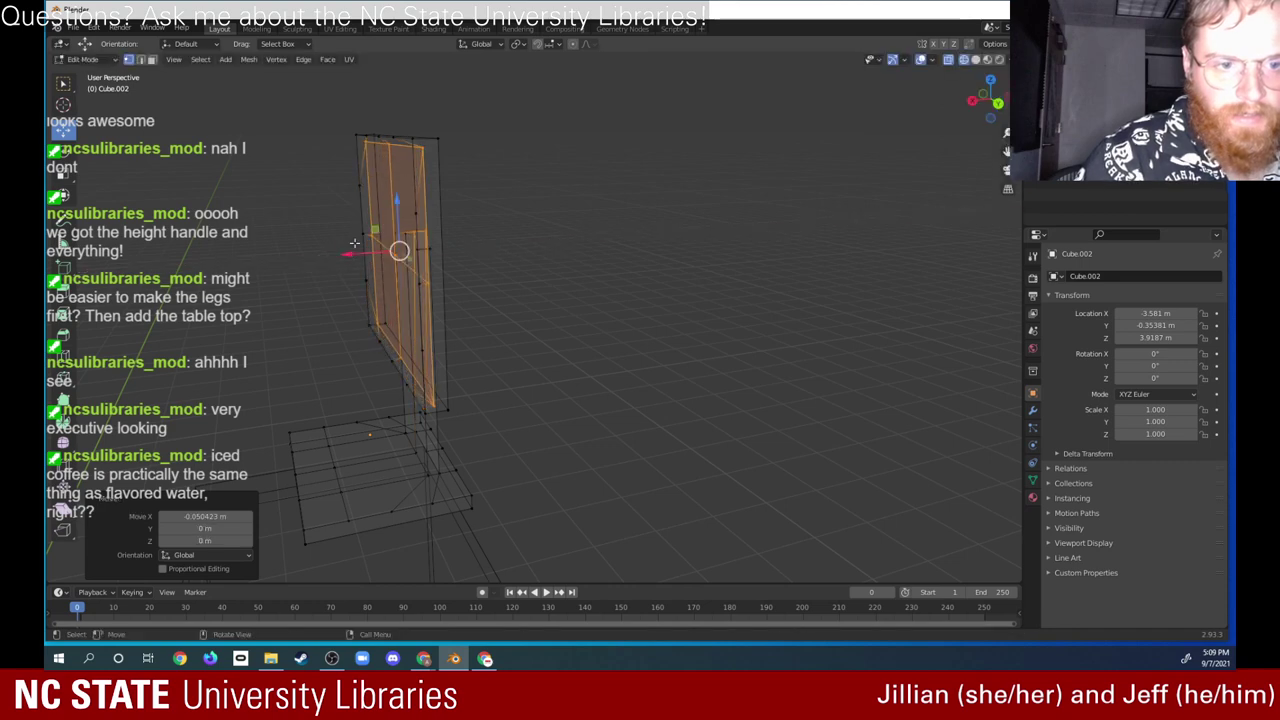
mouse_move(509, 267)
middle_mouse_down()
mouse_move(538, 272)
mouse_move(492, 278)
mouse_move(532, 257)
middle_mouse_up()
left_click(978, 60)
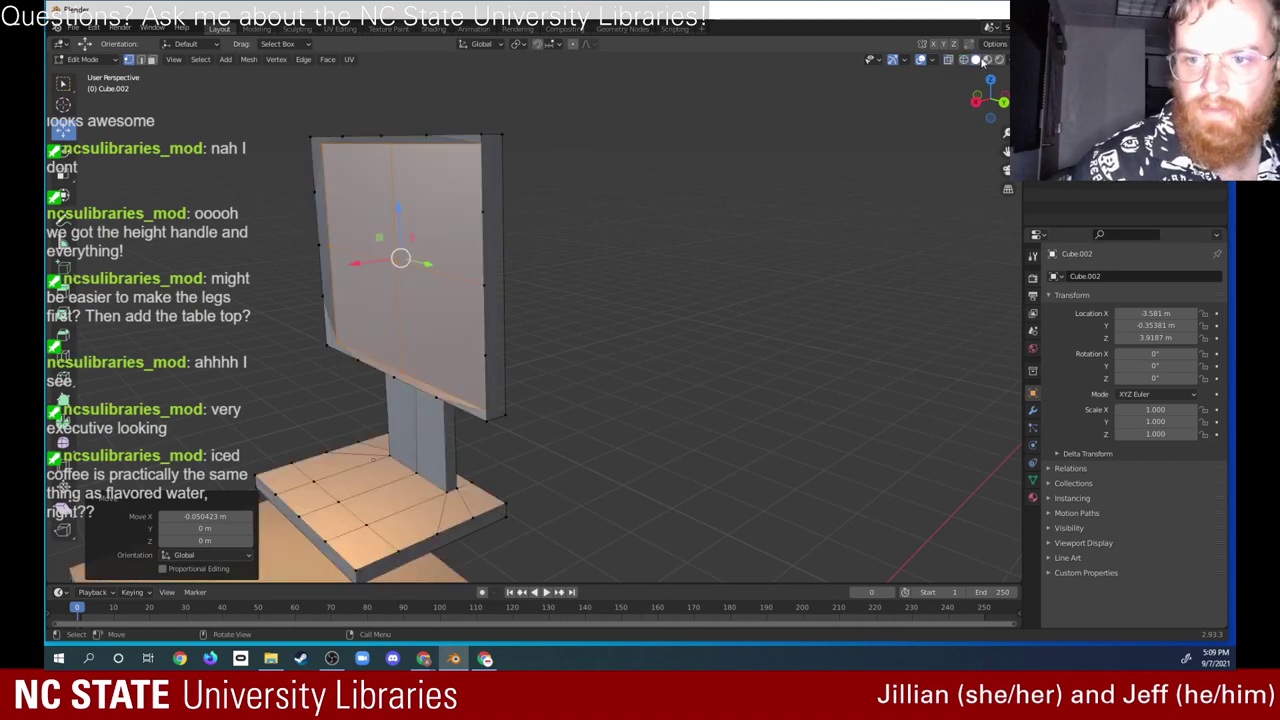
middle_click_drag(892, 105, 514, 317)
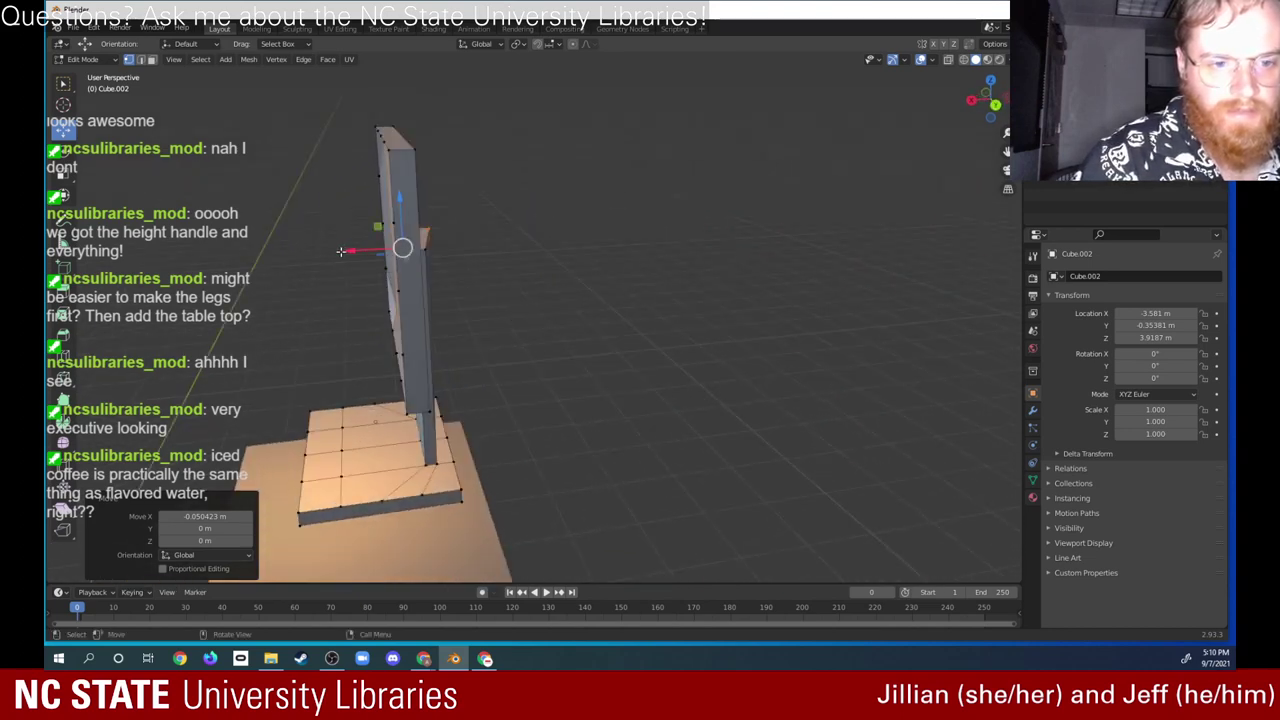
left_click_drag(341, 251, 329, 255)
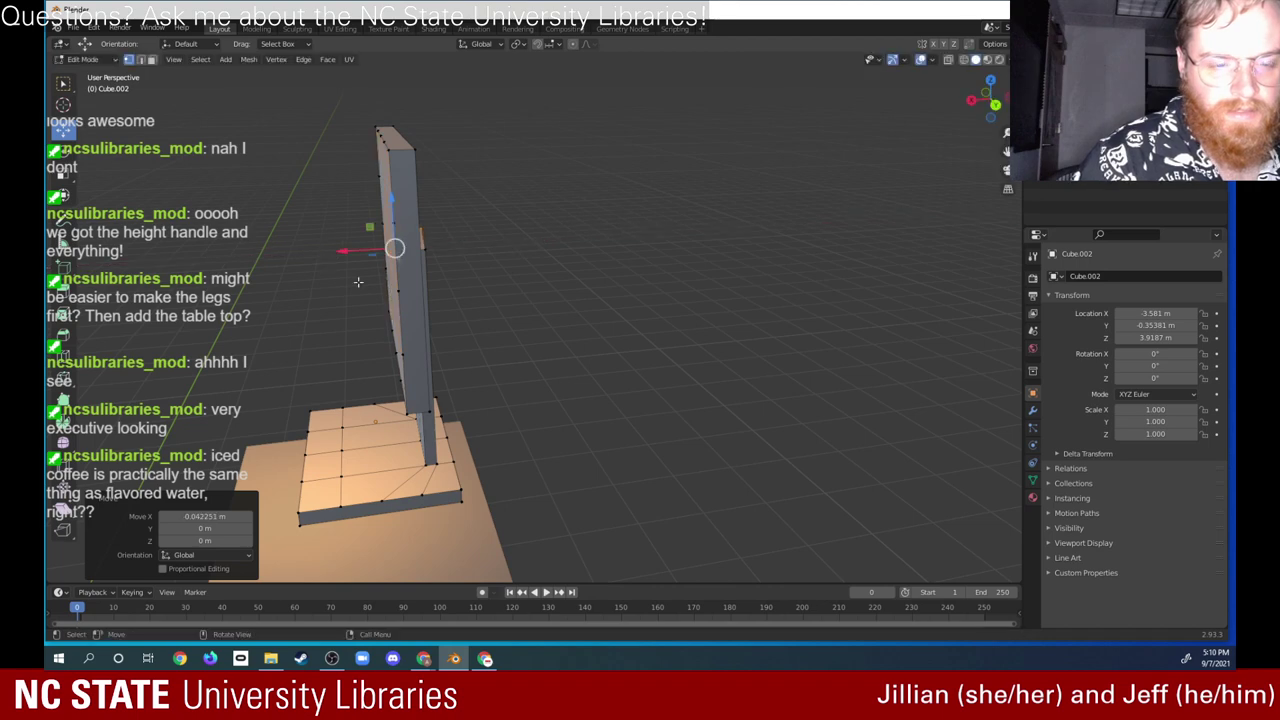
middle_click_drag(358, 282, 484, 243)
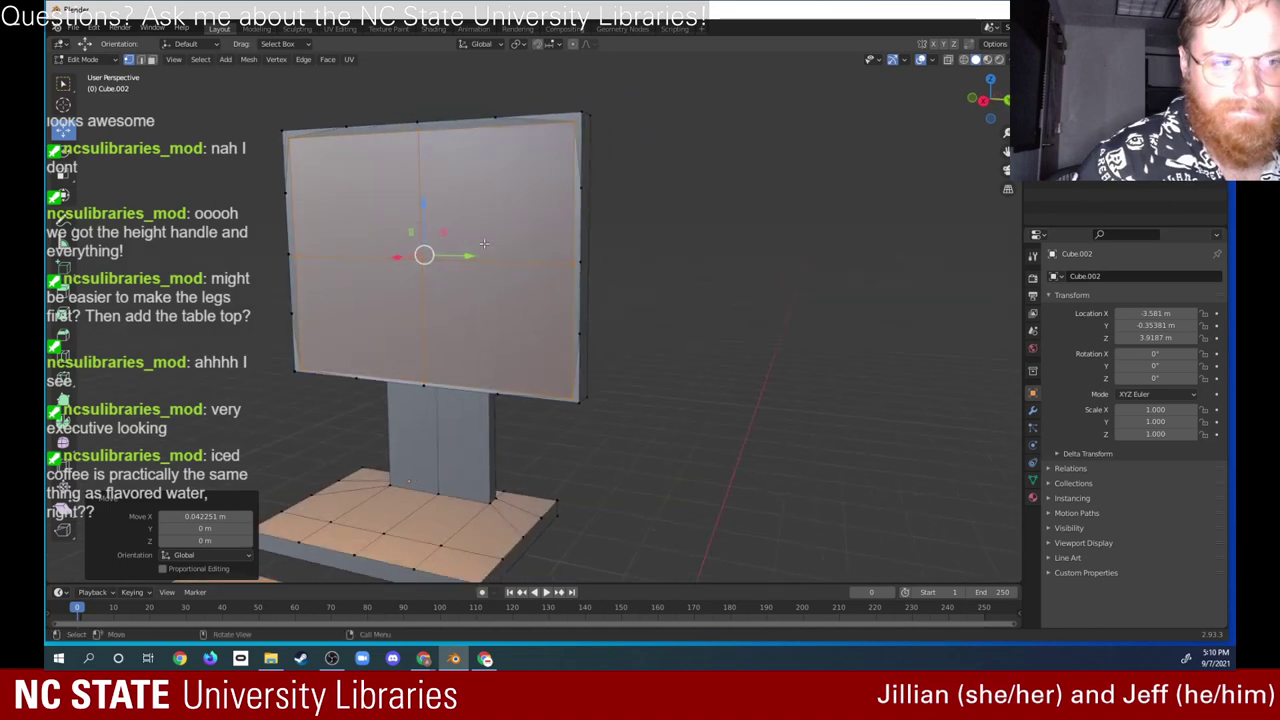
left_click(114, 60)
left_click(96, 76)
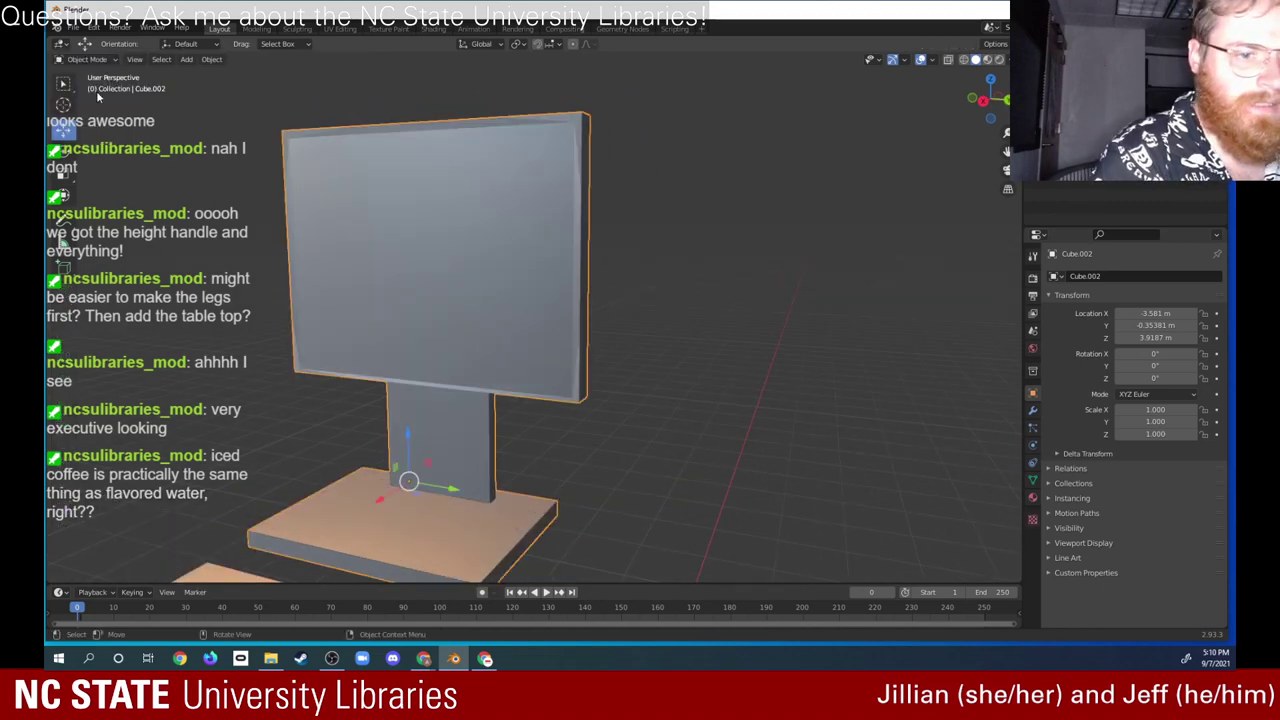
middle_click_drag(430, 390, 175, 440)
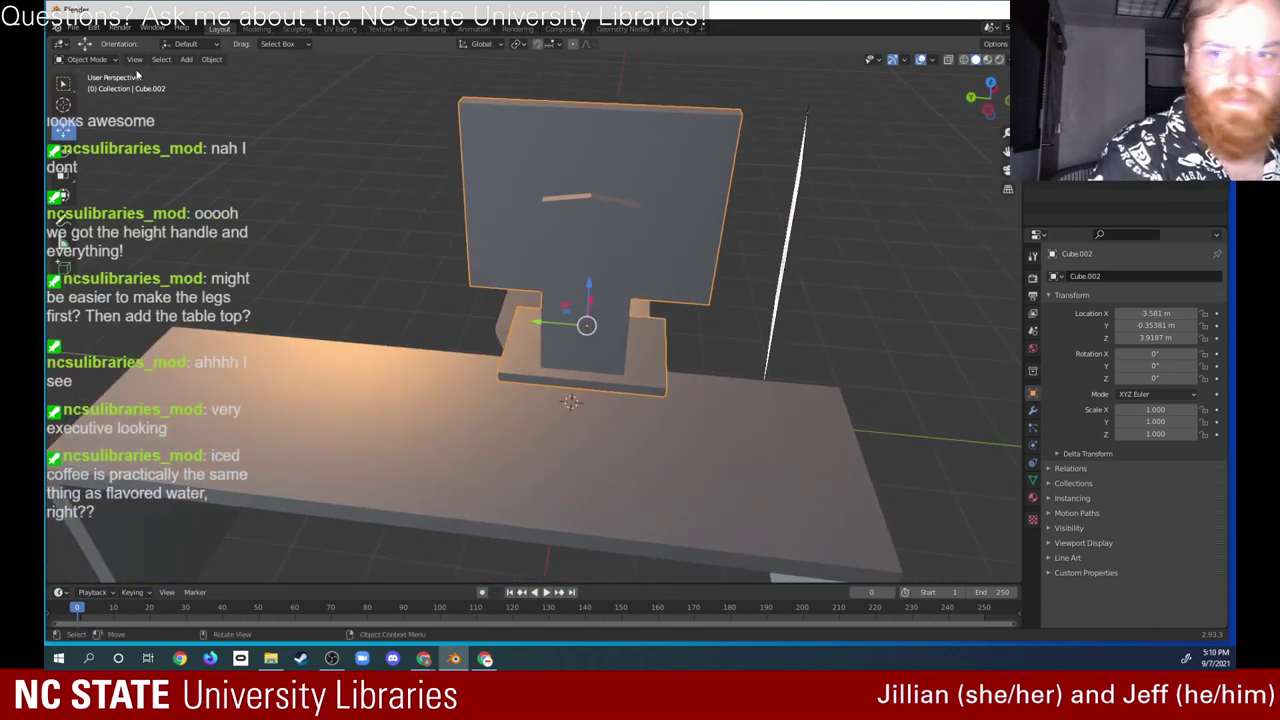
left_click(88, 59)
left_click(104, 84)
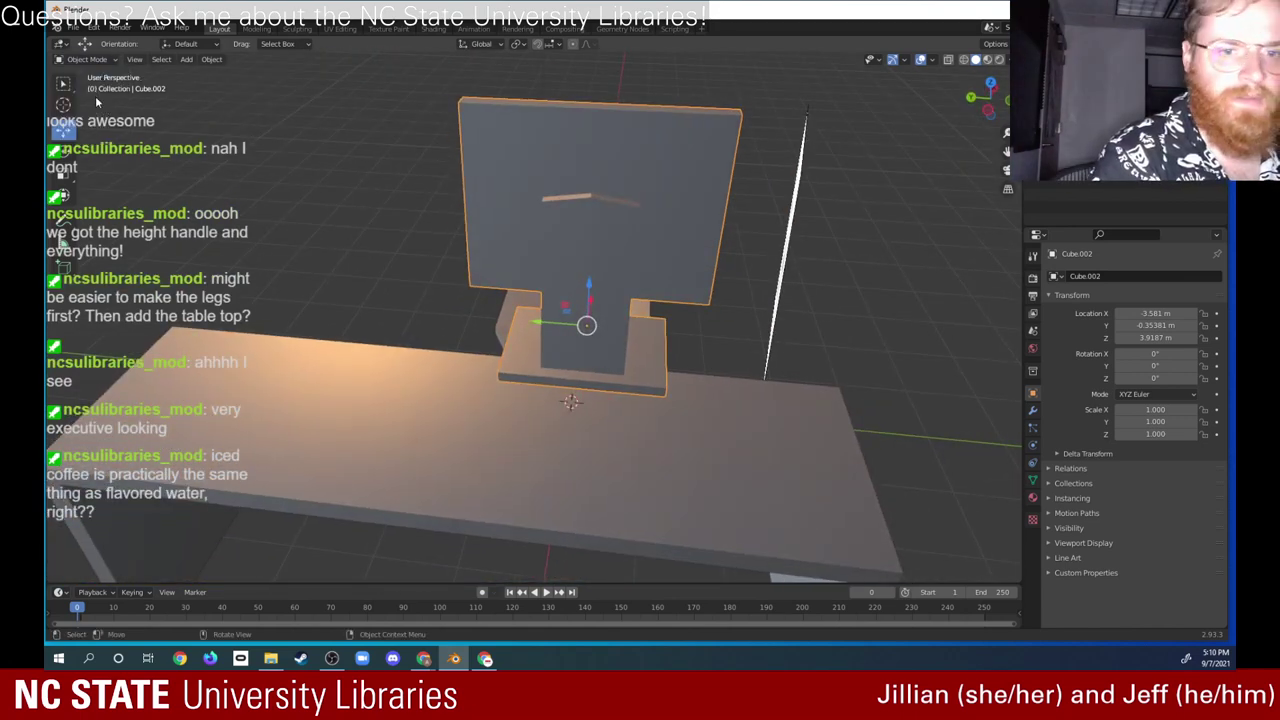
left_click(88, 59)
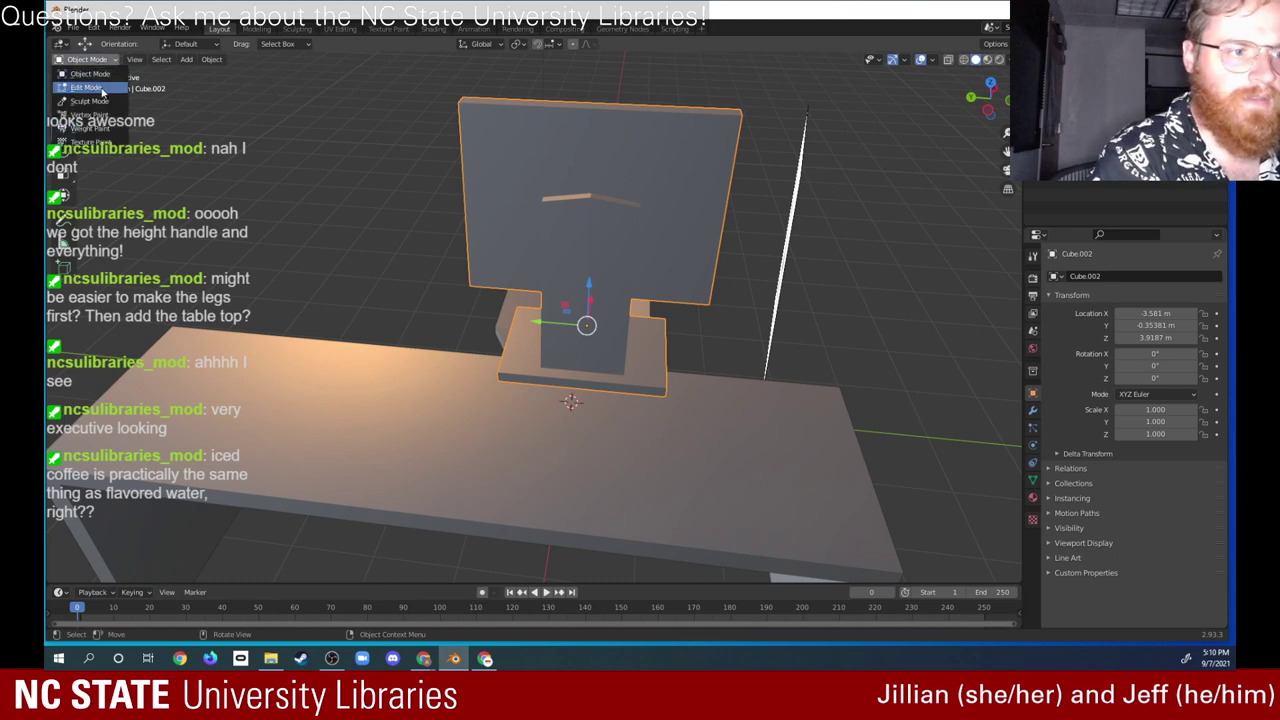
left_click(87, 88)
middle_click_drag(700, 320, 609, 350)
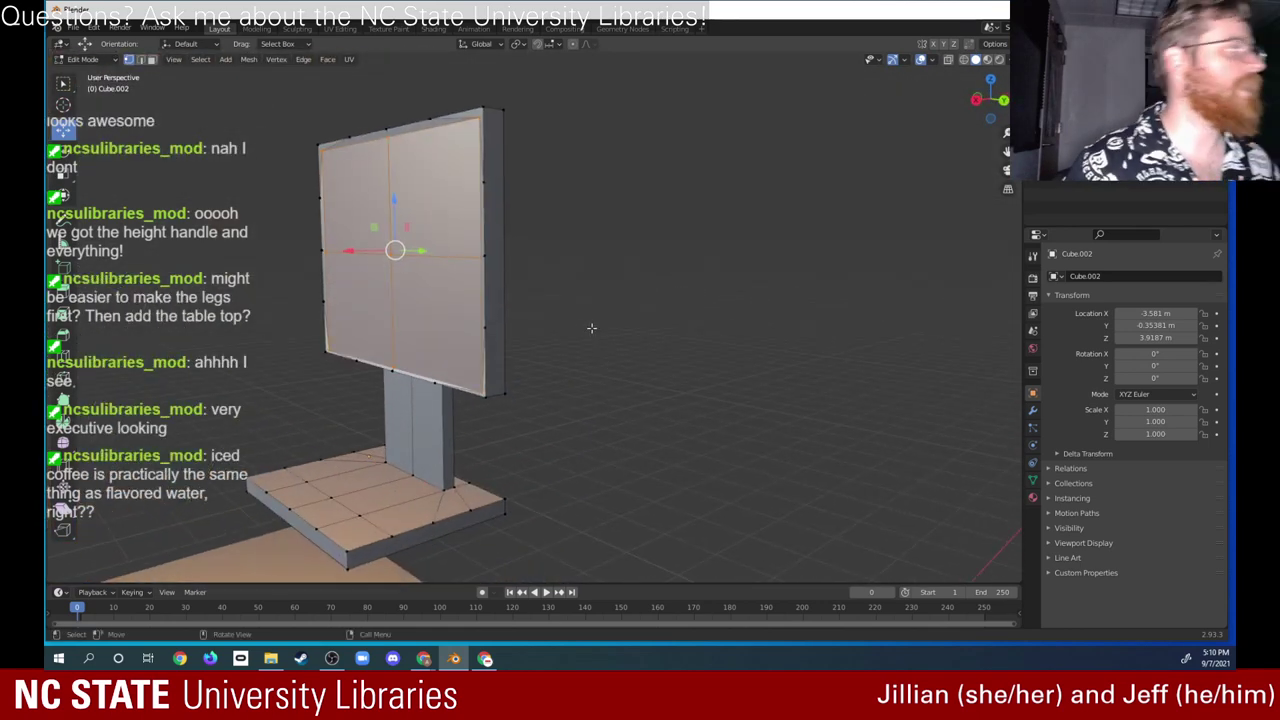
middle_click_drag(591, 327, 641, 340)
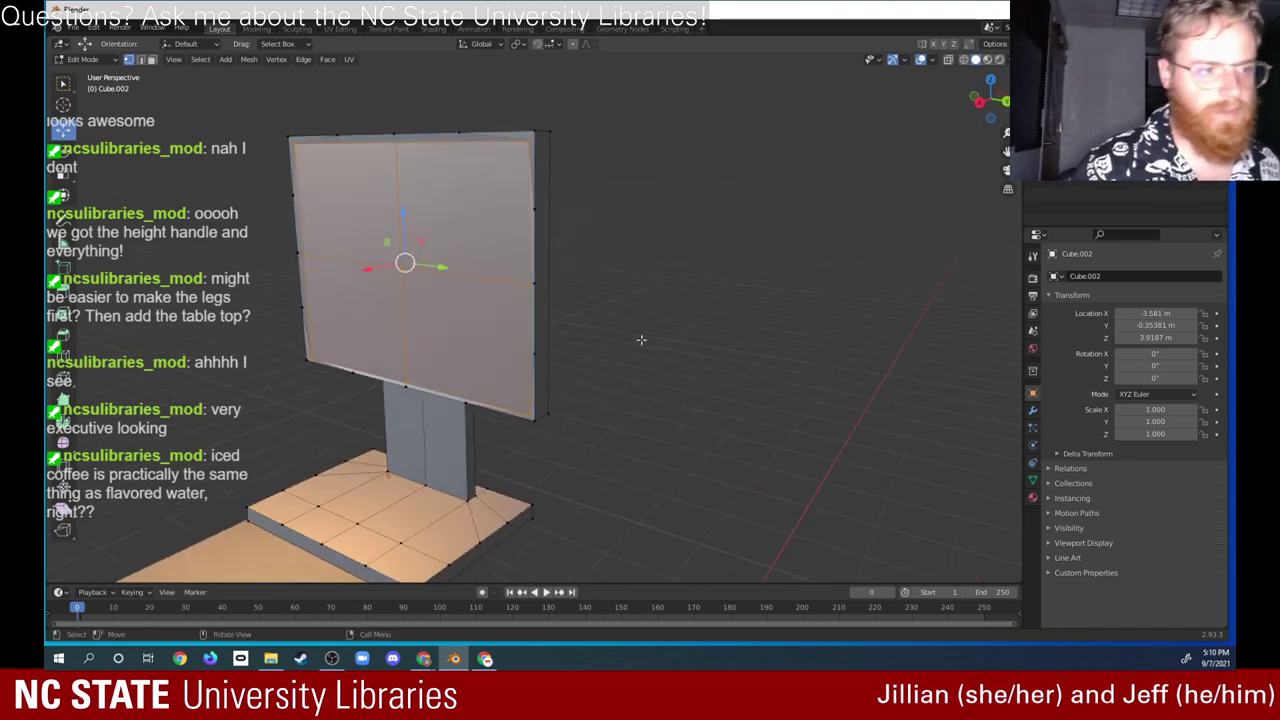
left_click(84, 59)
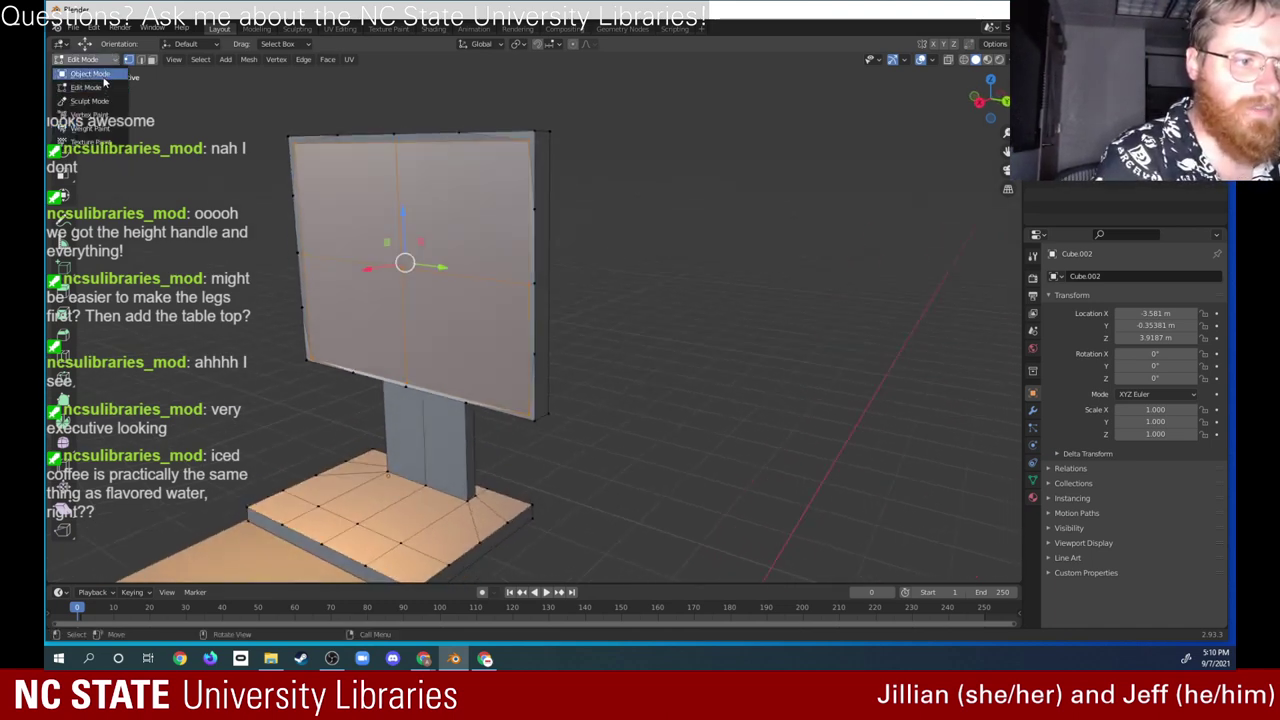
left_click(104, 79)
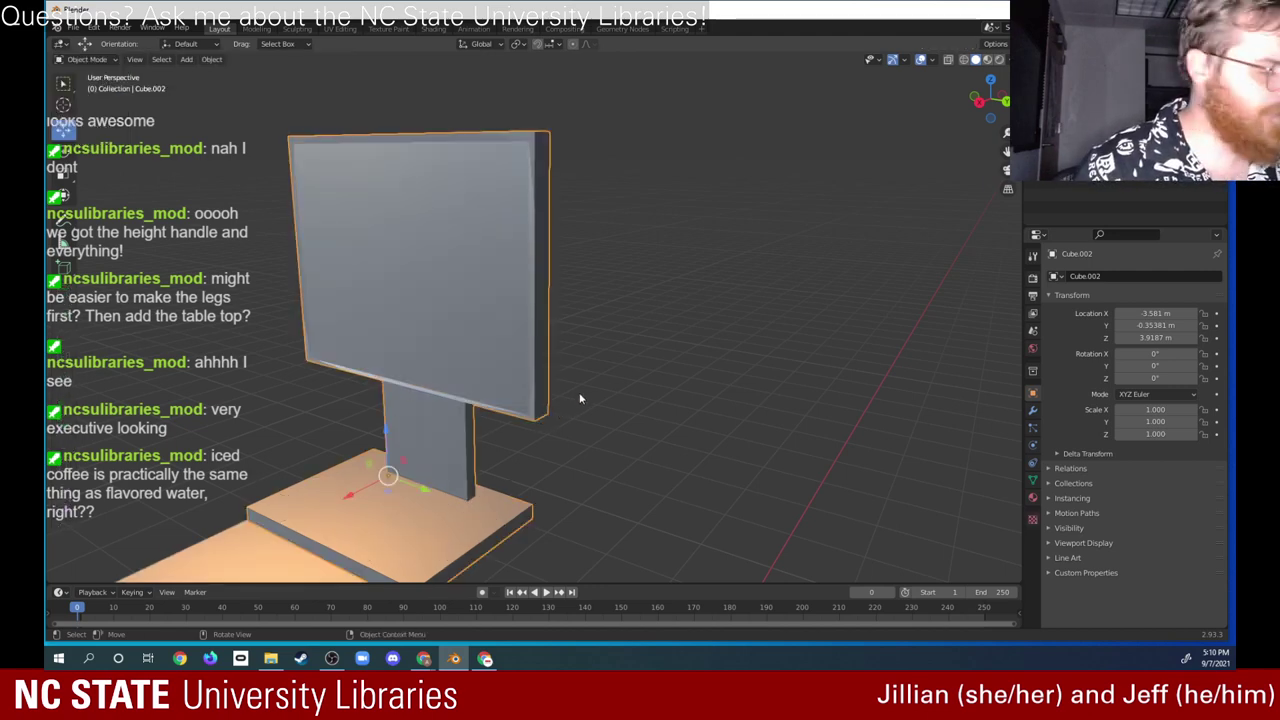
Step: Lower the monitor along Z to 2.8603 m so its base rests on the desk top
middle_click_drag(580, 398, 637, 277, "shift")
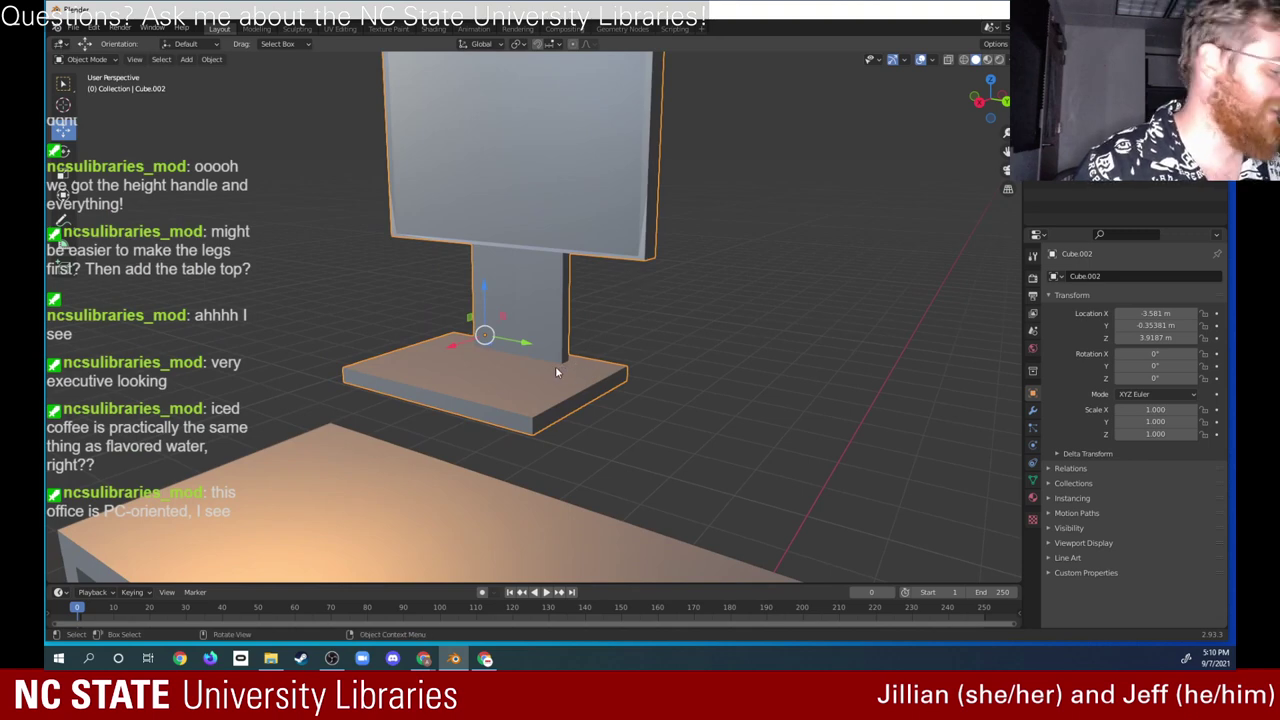
middle_click_drag(572, 362, 472, 529, "alt")
middle_click_drag(589, 403, 706, 368)
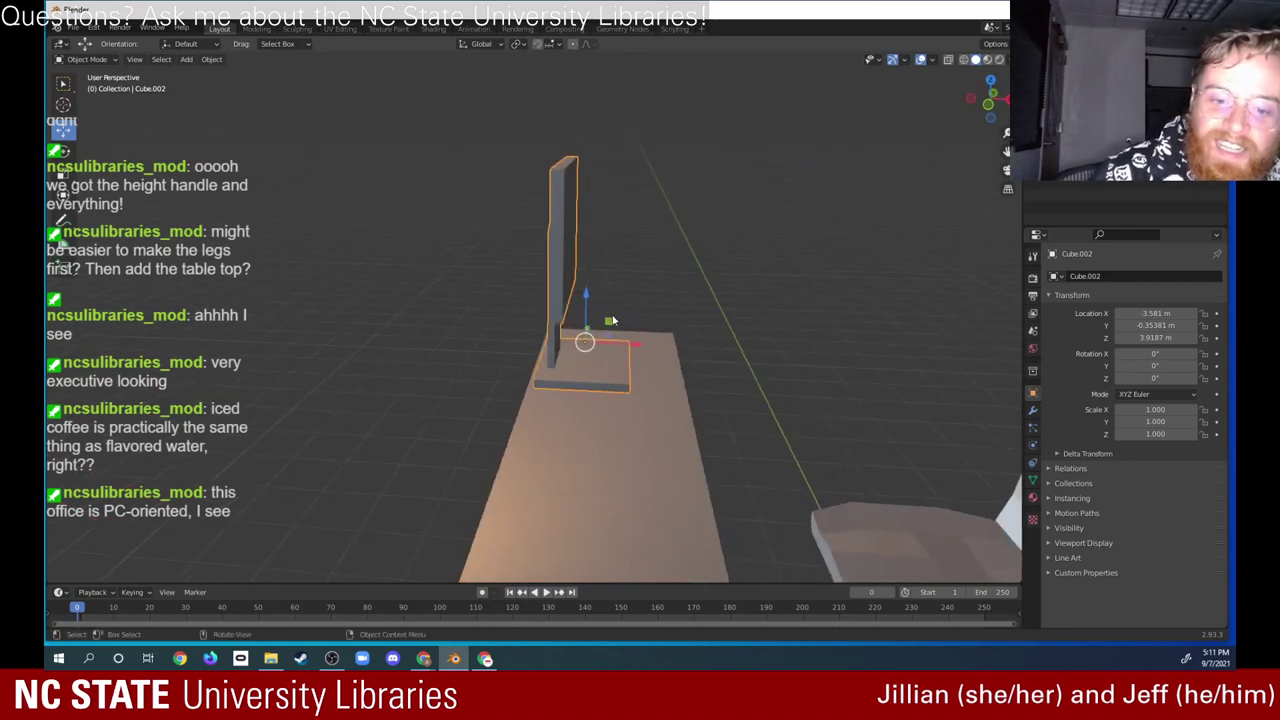
left_click_drag(585, 297, 590, 405)
middle_click_drag(590, 405, 577, 350)
middle_click_drag(732, 353, 618, 313, "shift")
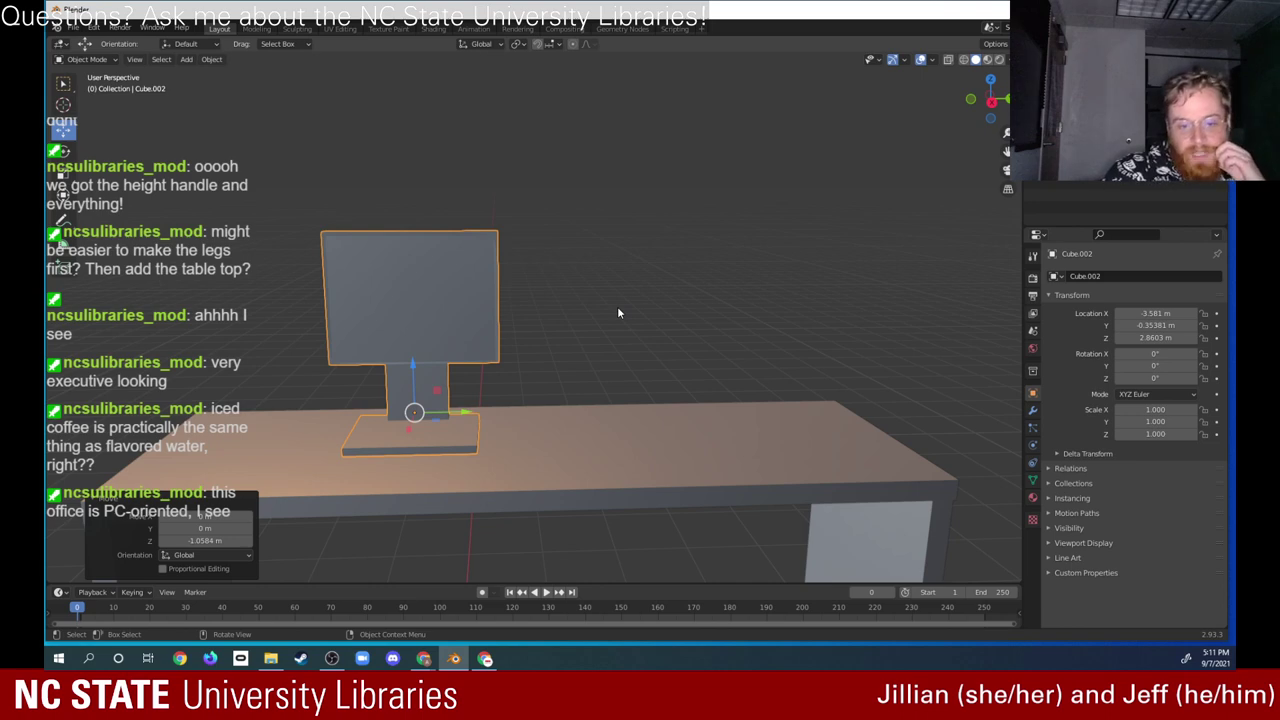
middle_click_drag(618, 313, 594, 522)
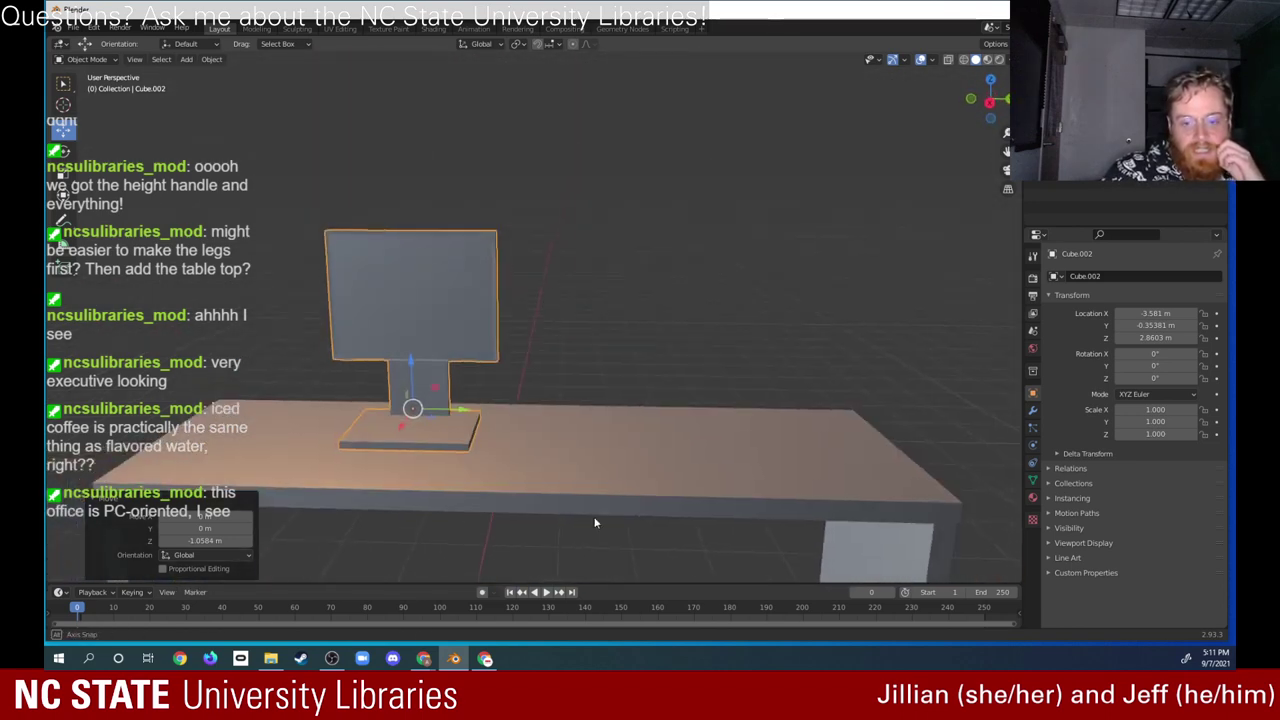
middle_click_drag(775, 477, 668, 383)
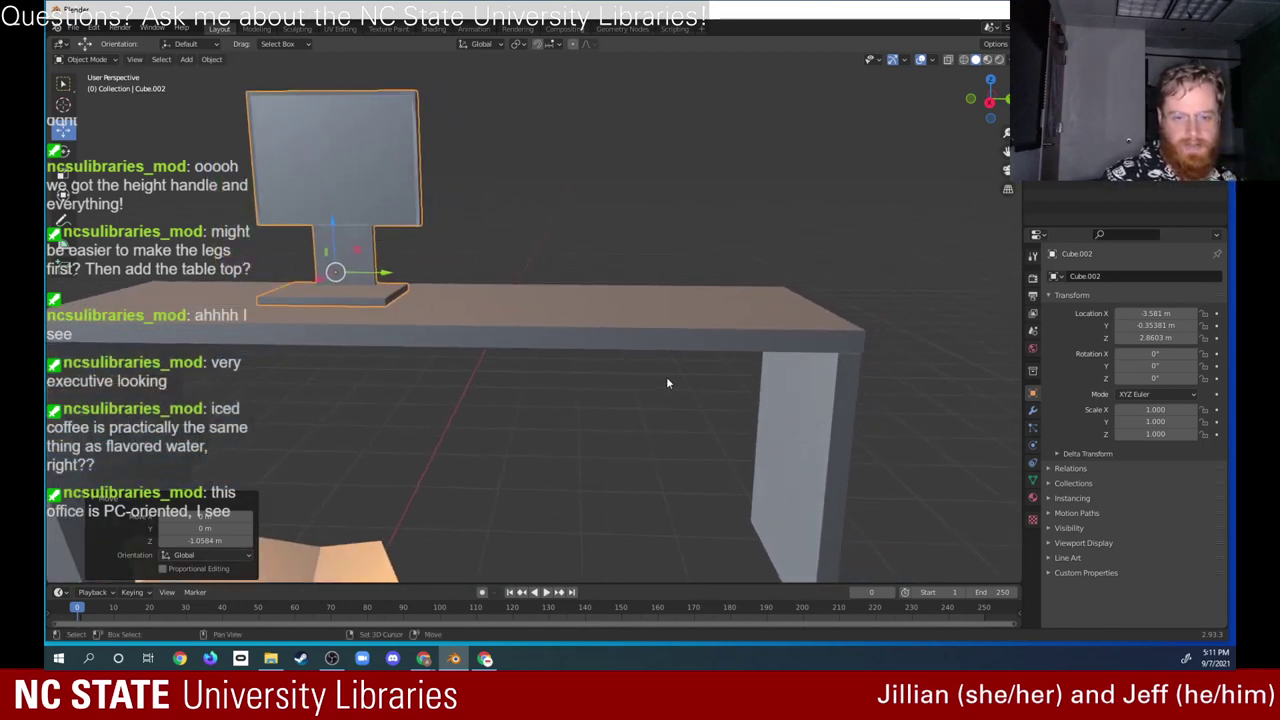
middle_click_drag(682, 455, 598, 456)
Step: Select the chair and slide it along X up to the desk
left_click(698, 453)
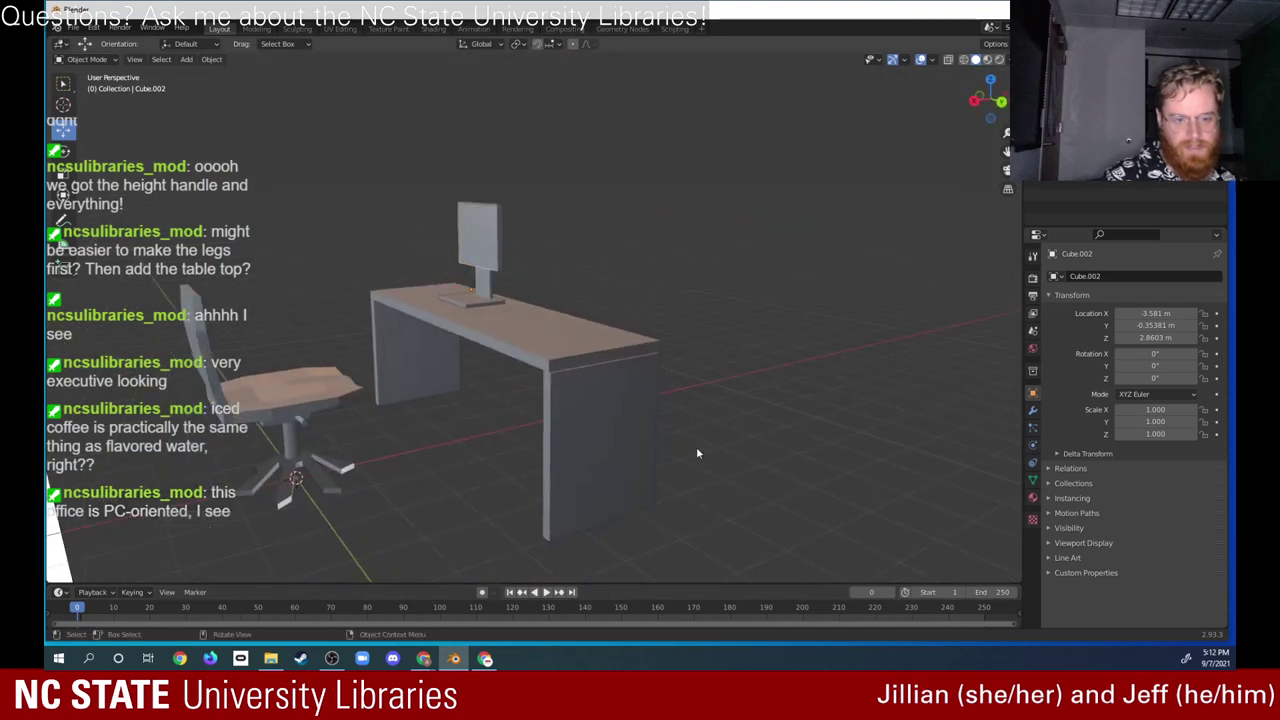
left_click(266, 400)
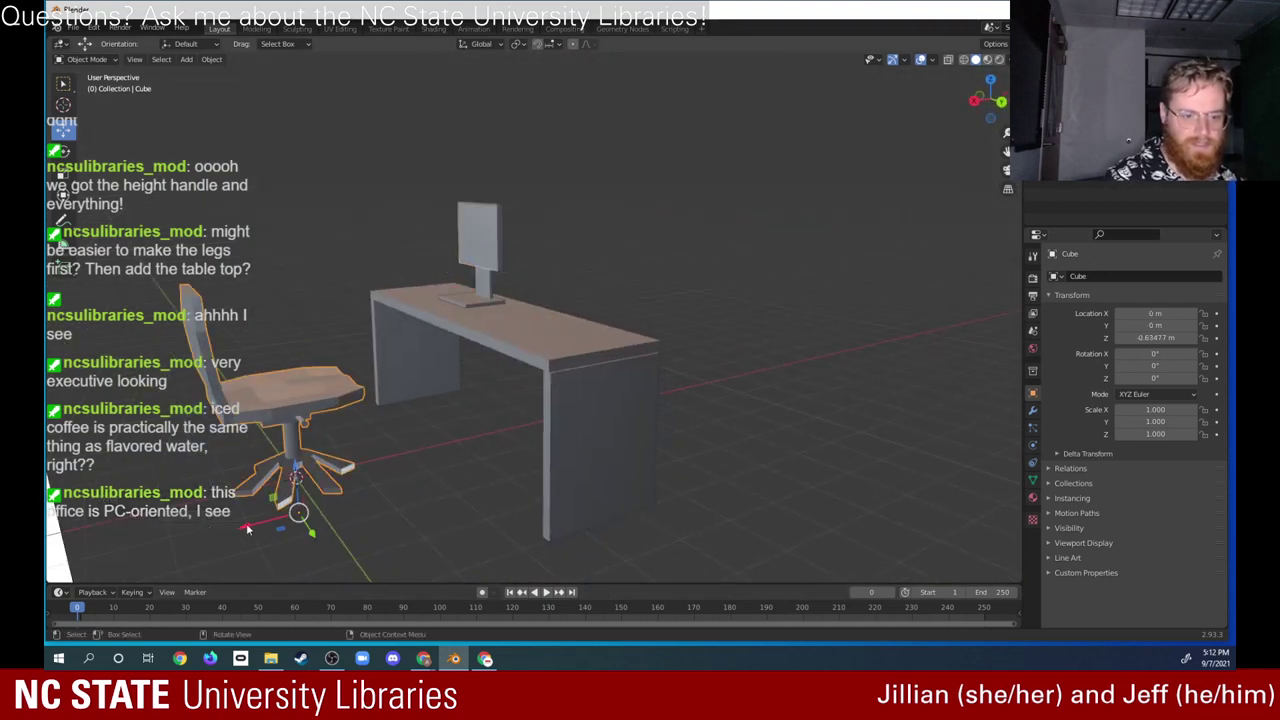
left_click_drag(248, 529, 390, 494)
middle_click_drag(390, 494, 403, 389)
scroll(542, 372, "down", 3)
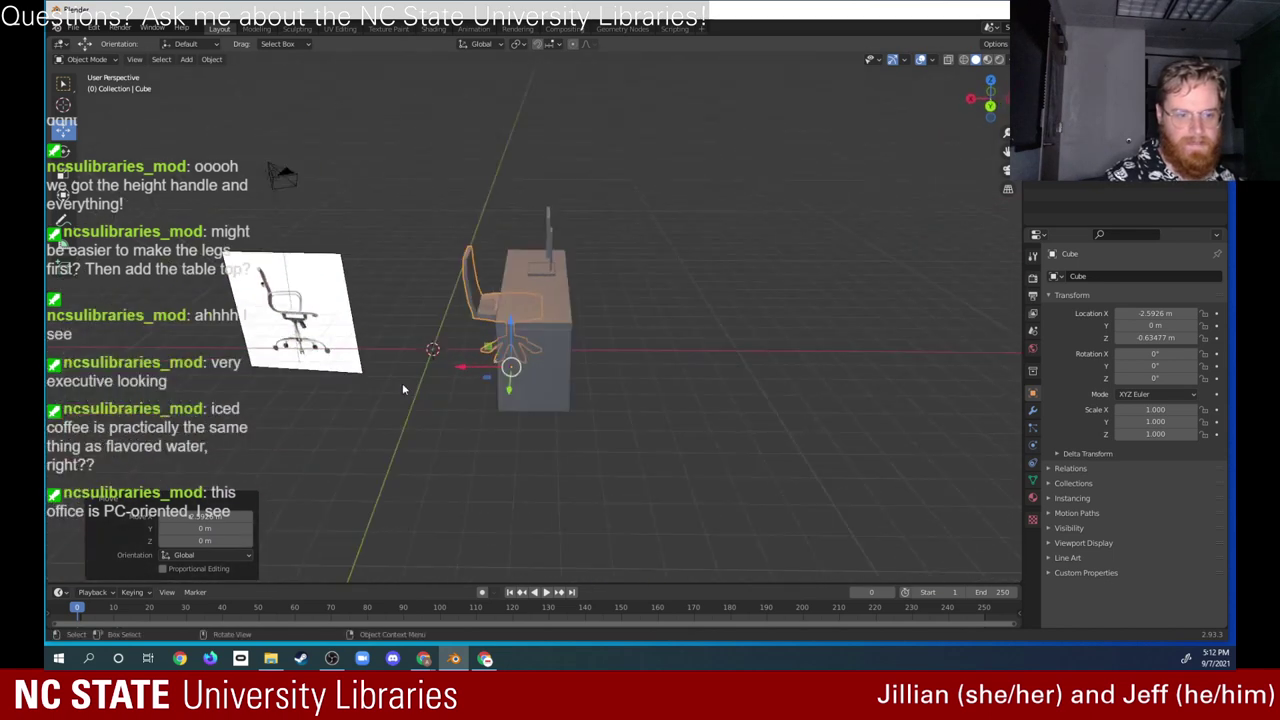
Step: Delete both chair reference images from the scene
left_click(316, 309)
key("x")
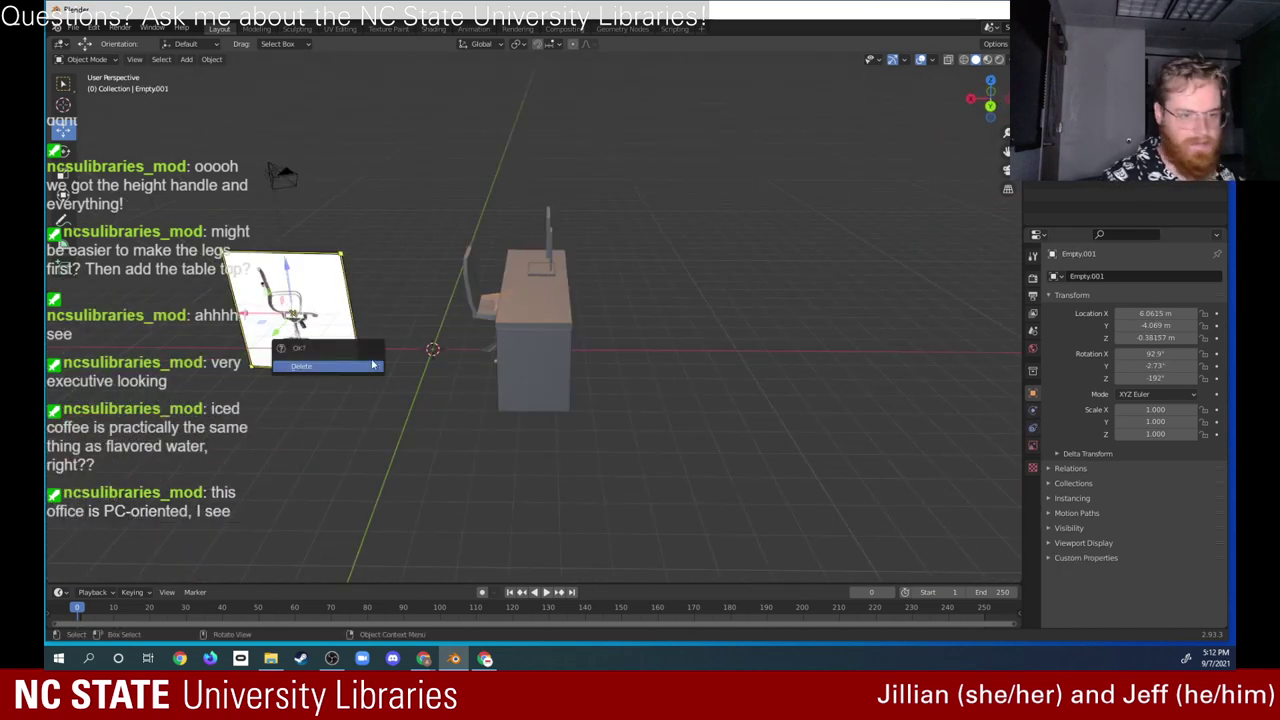
left_click(356, 368)
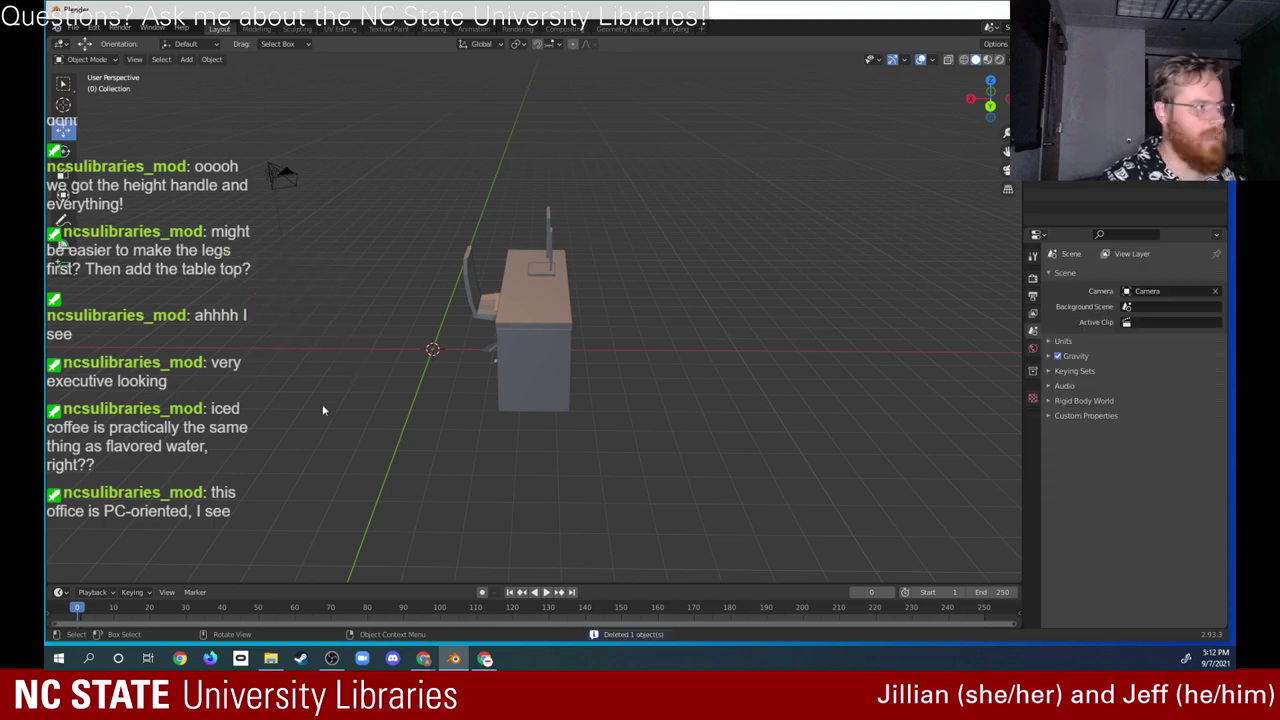
middle_click_drag(356, 401, 760, 353)
left_click(792, 268)
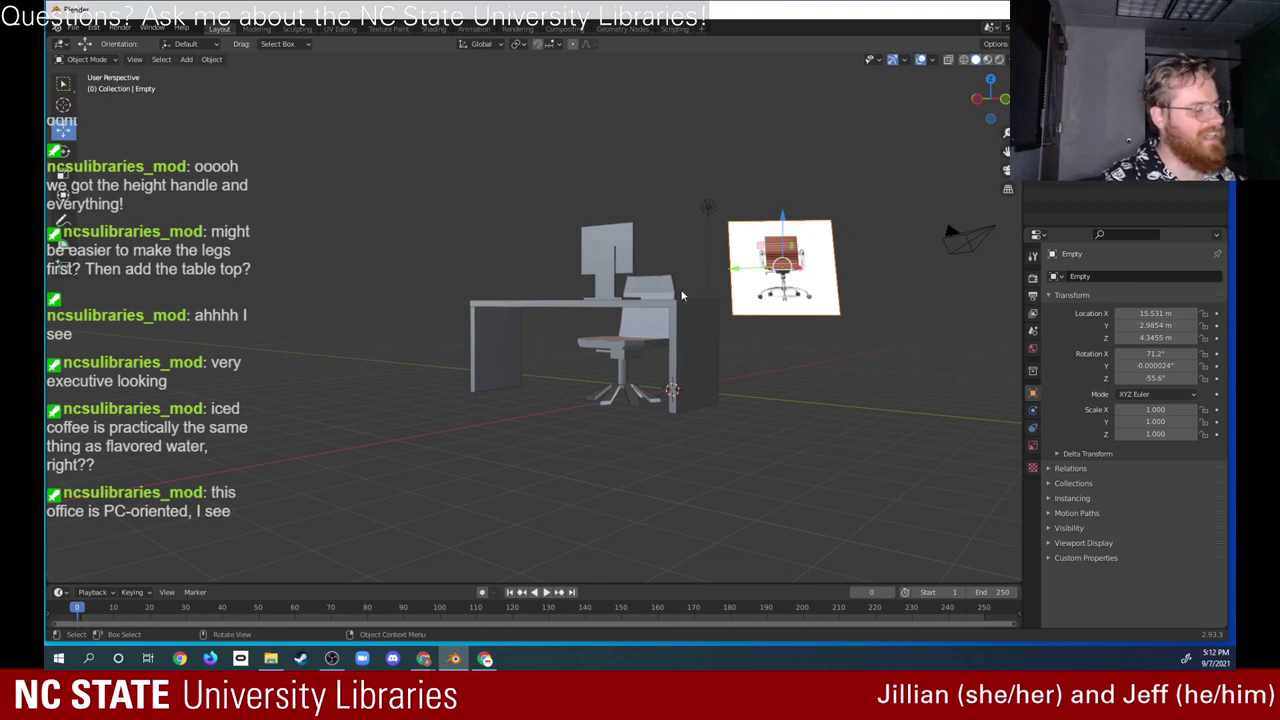
key("x")
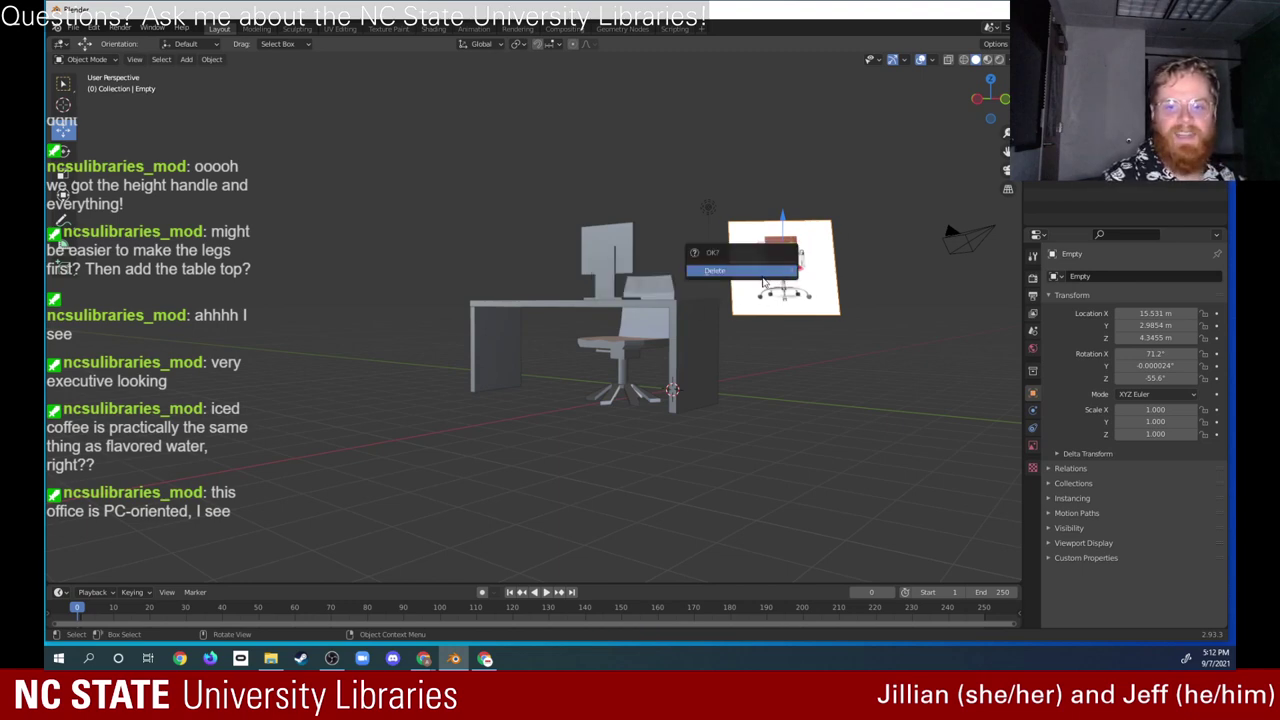
left_click(763, 278)
mouse_move(787, 308)
middle_mouse_down()
mouse_move(598, 321)
mouse_move(606, 346)
mouse_move(505, 342)
mouse_move(529, 370)
mouse_move(553, 351)
mouse_move(510, 338)
mouse_move(517, 330)
mouse_move(488, 367)
mouse_move(522, 343)
mouse_move(534, 397)
middle_mouse_up()
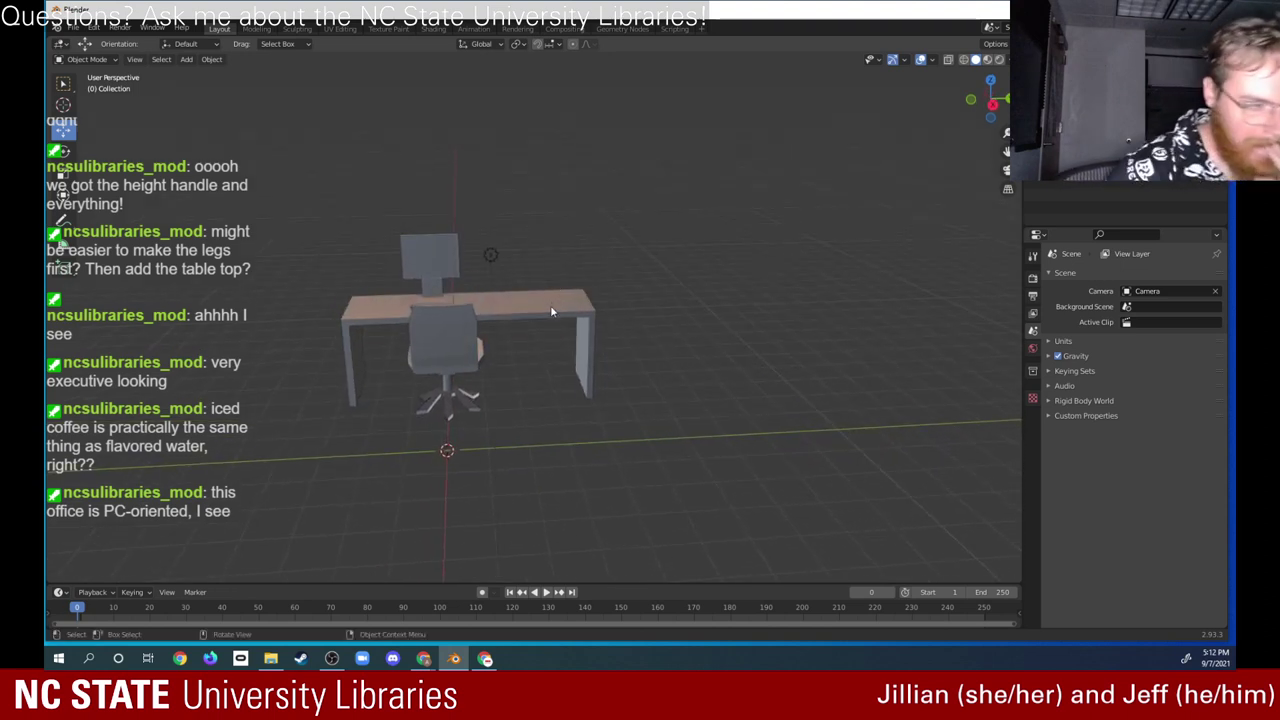
middle_click_drag(605, 291, 573, 344)
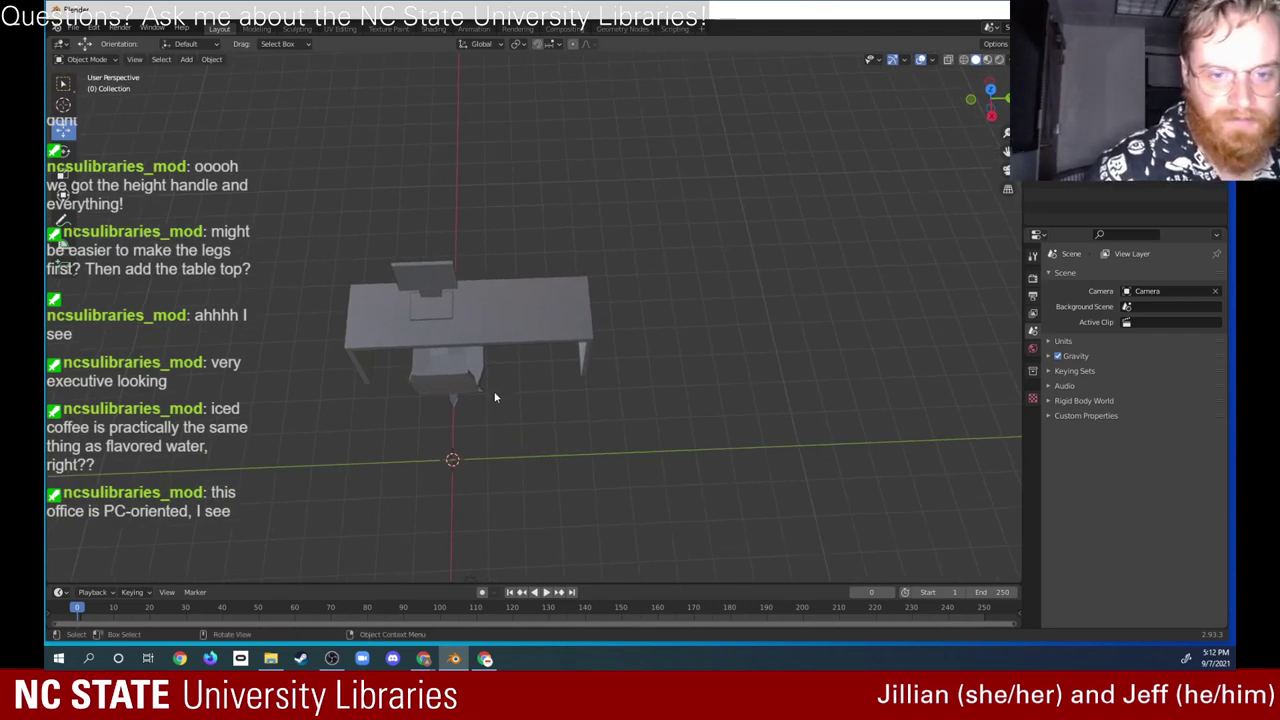
middle_click_drag(439, 400, 505, 393, "shift")
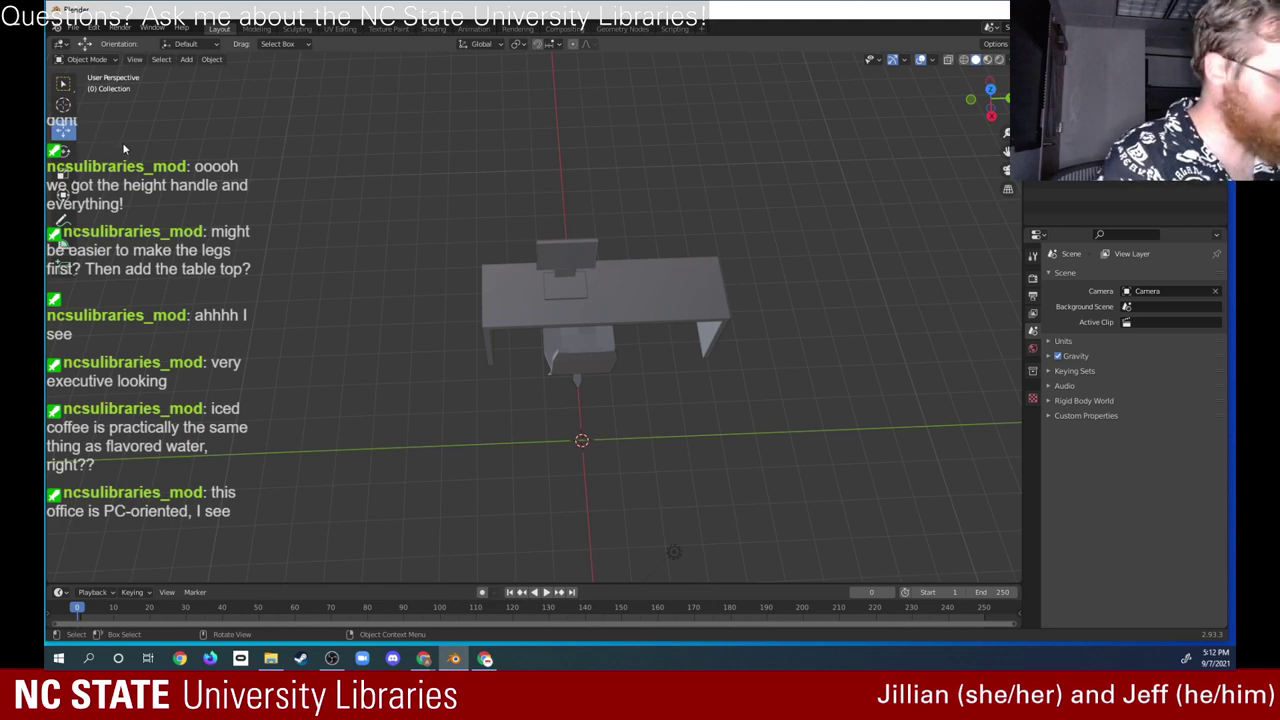
Step: Add a new cube, move it away from the desk, and enter Edit Mode
key("shift+a")
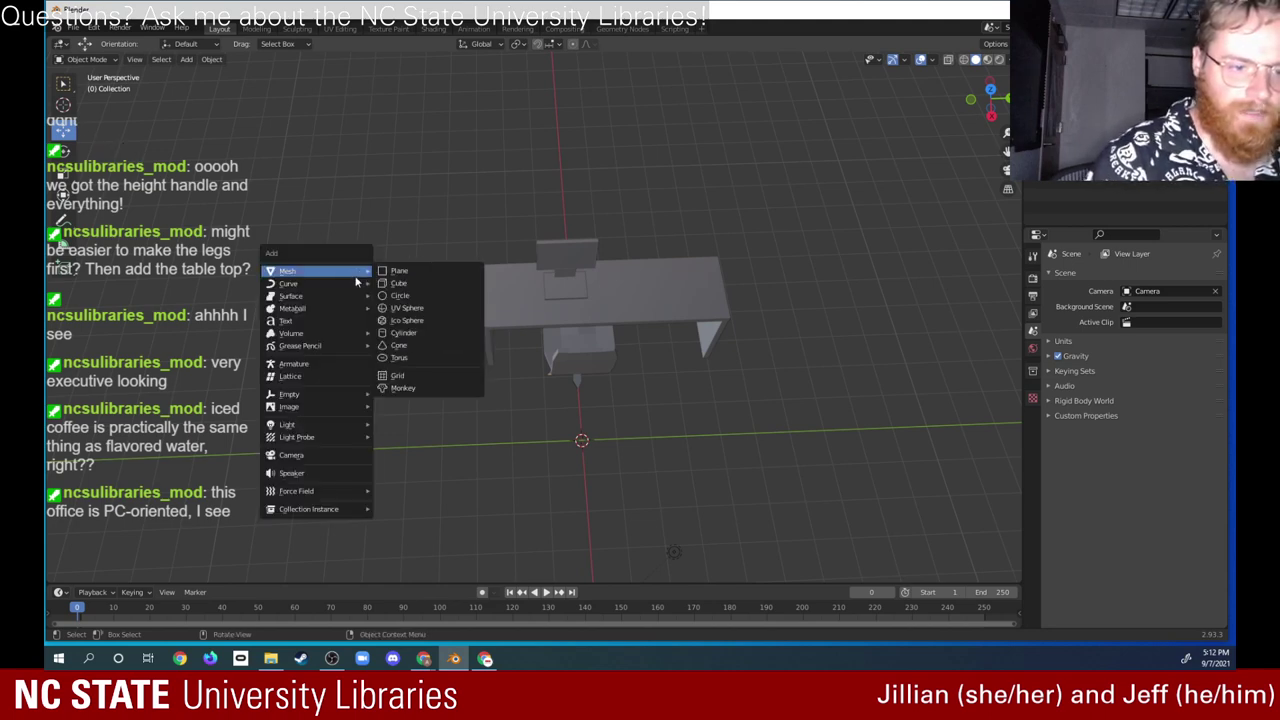
left_click(416, 287)
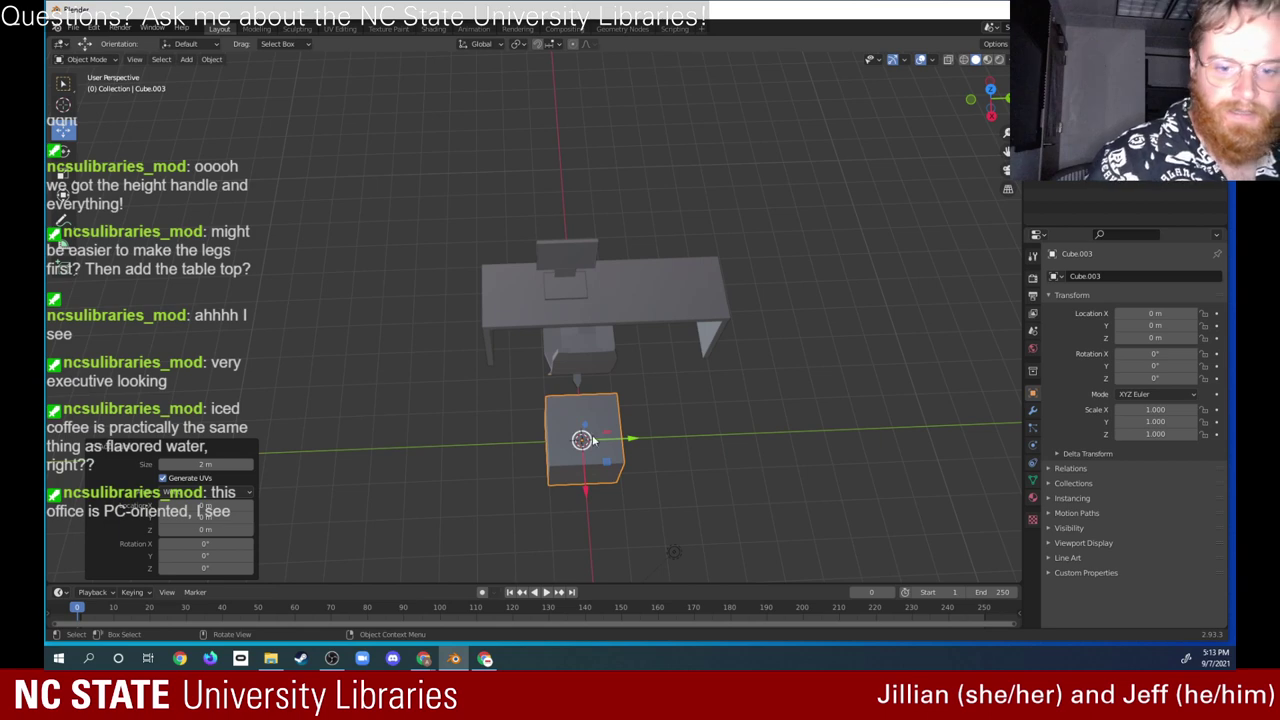
left_click_drag(610, 443, 360, 289)
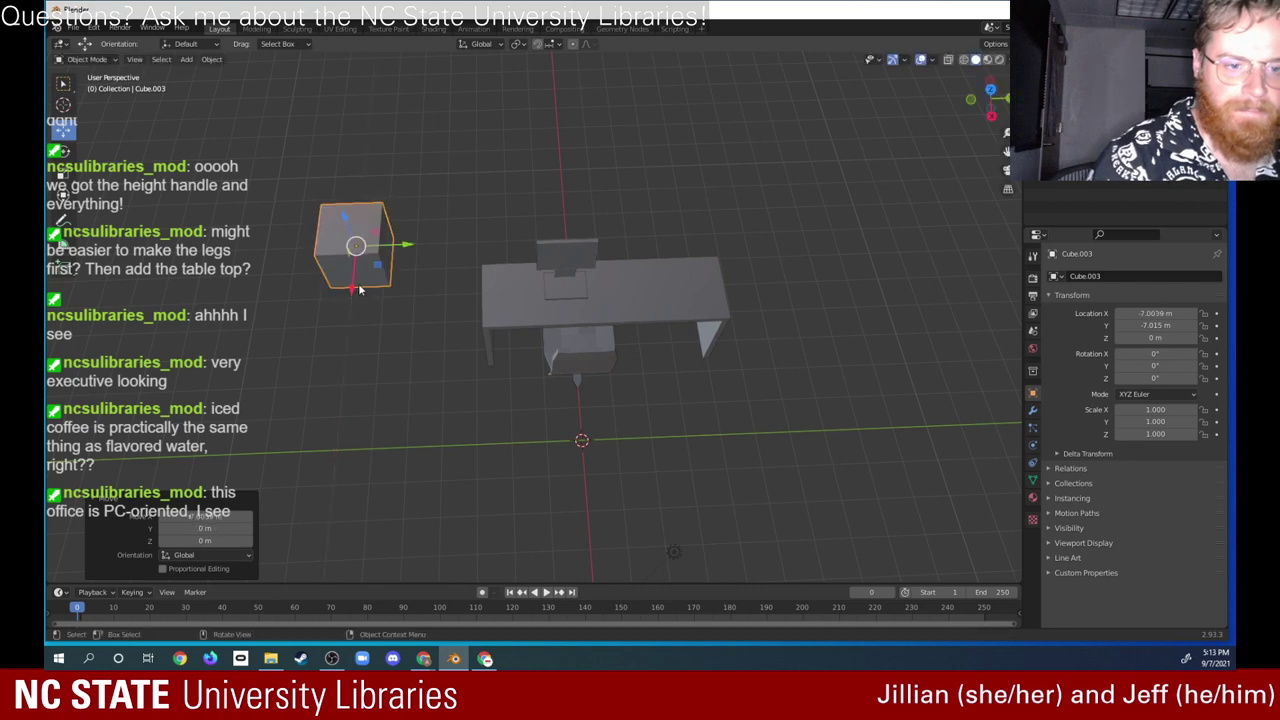
left_click(112, 59)
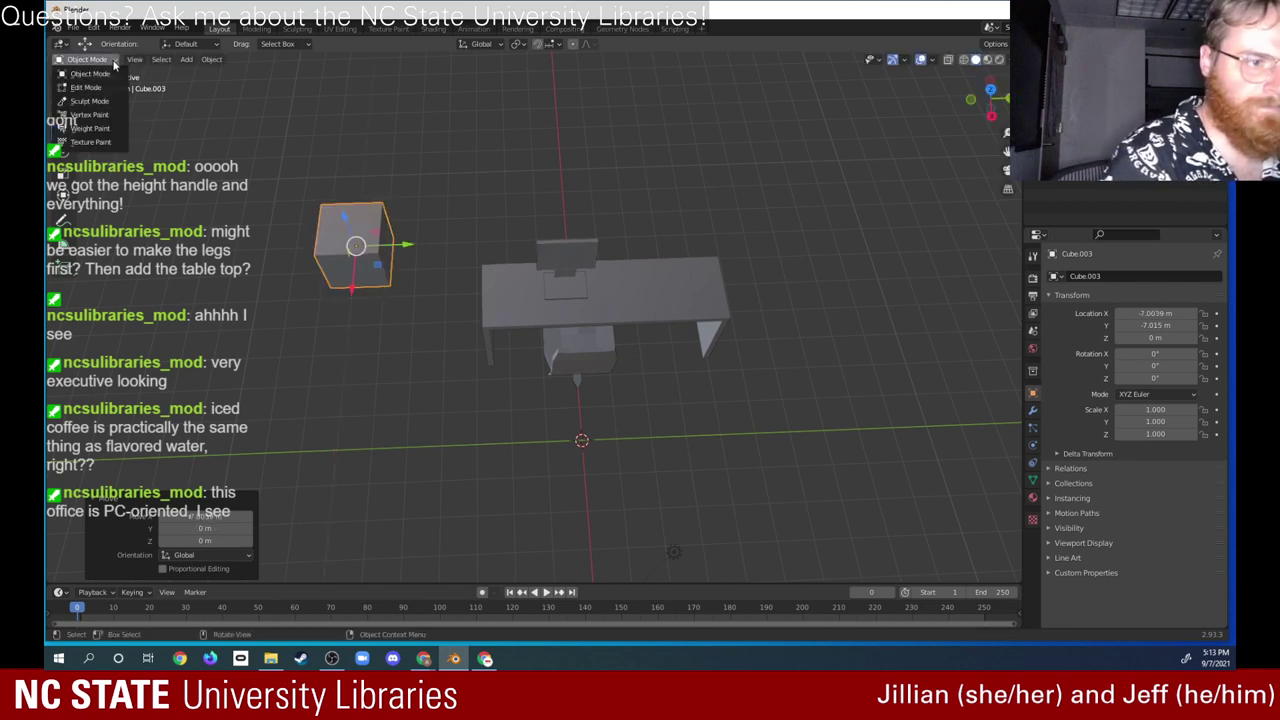
left_click(86, 88)
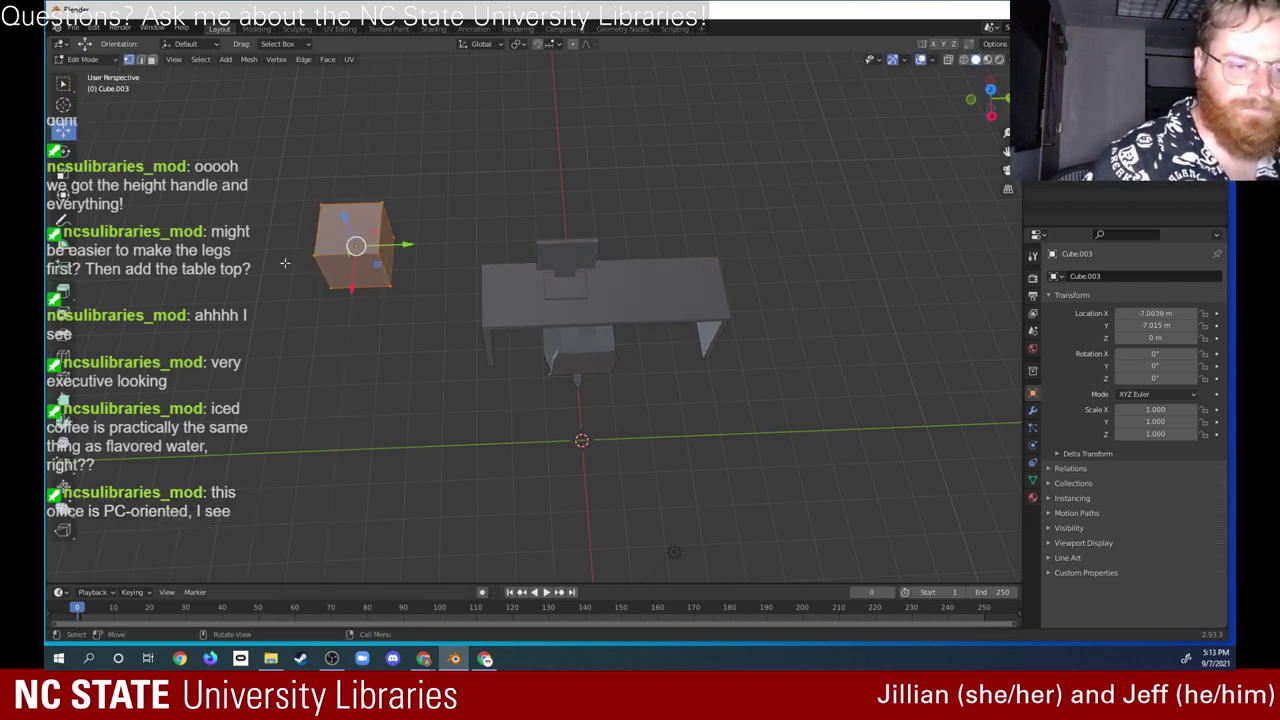
Step: Flatten the cube into a thin slab and stretch it lengthwise to 12.383 m
left_click_drag(282, 248, 355, 271)
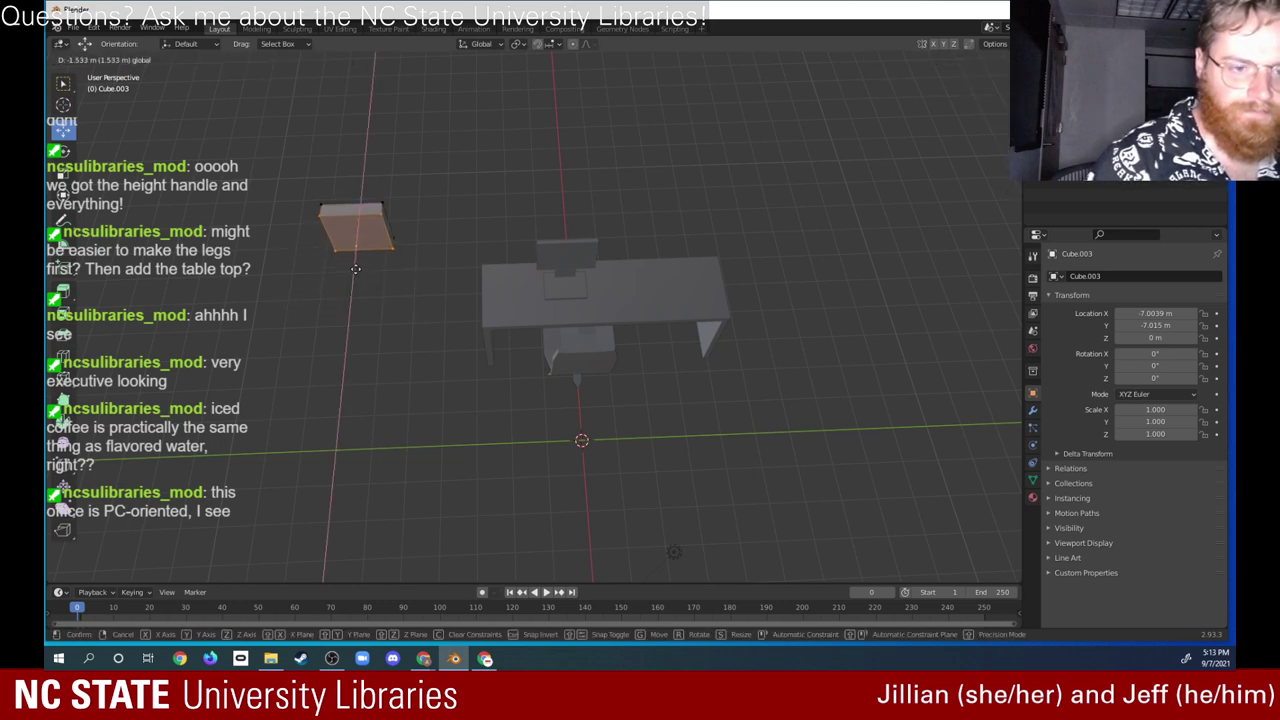
left_click_drag(355, 265, 356, 266)
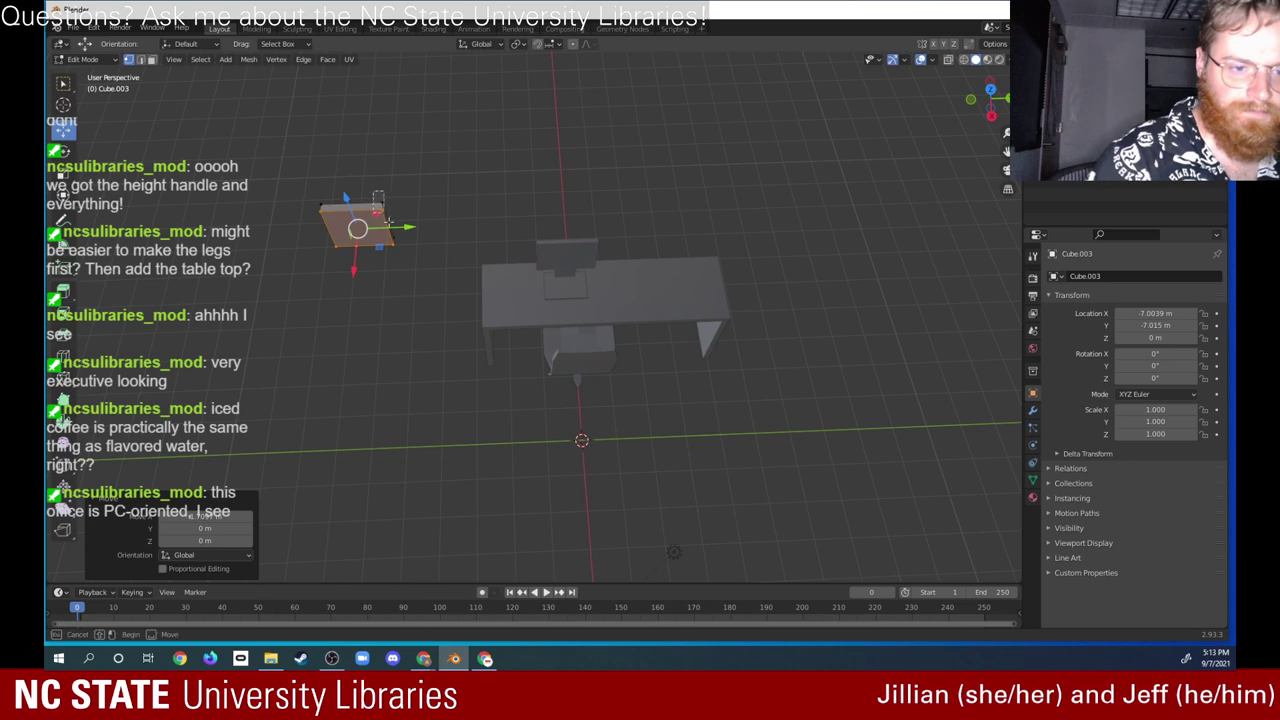
left_click(416, 254)
left_click_drag(440, 222, 786, 196)
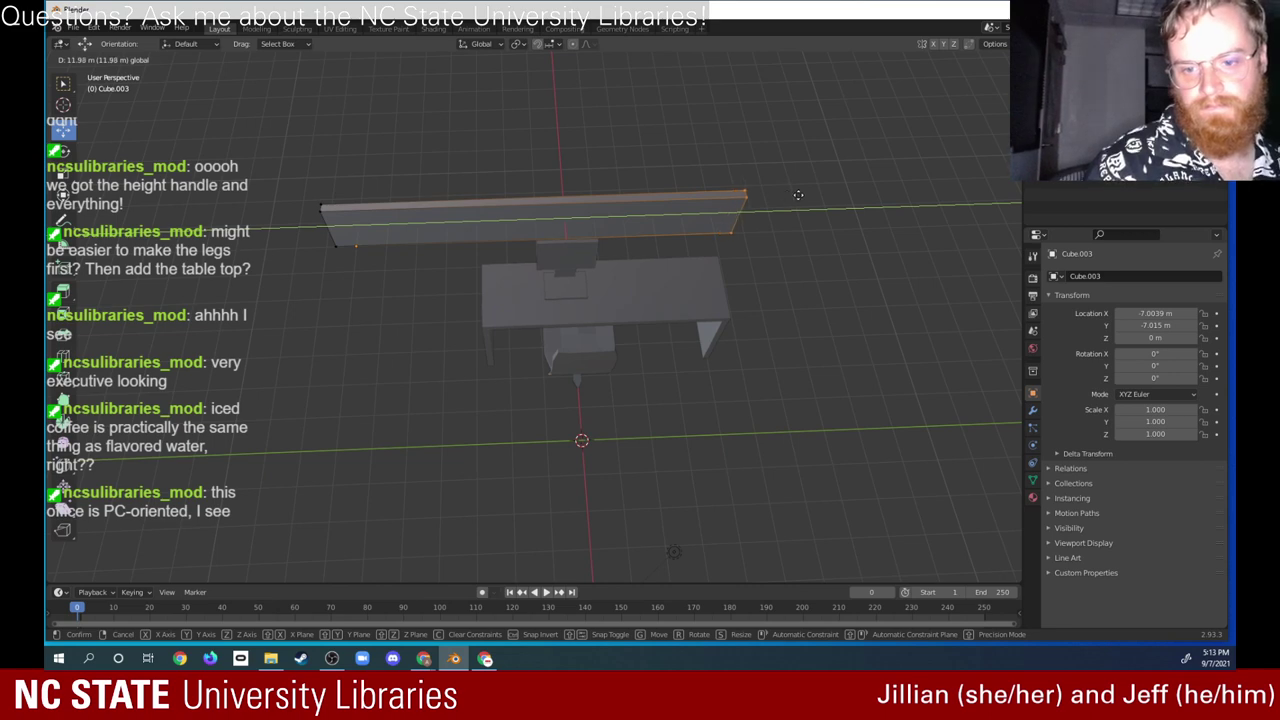
left_click_drag(810, 193, 812, 190)
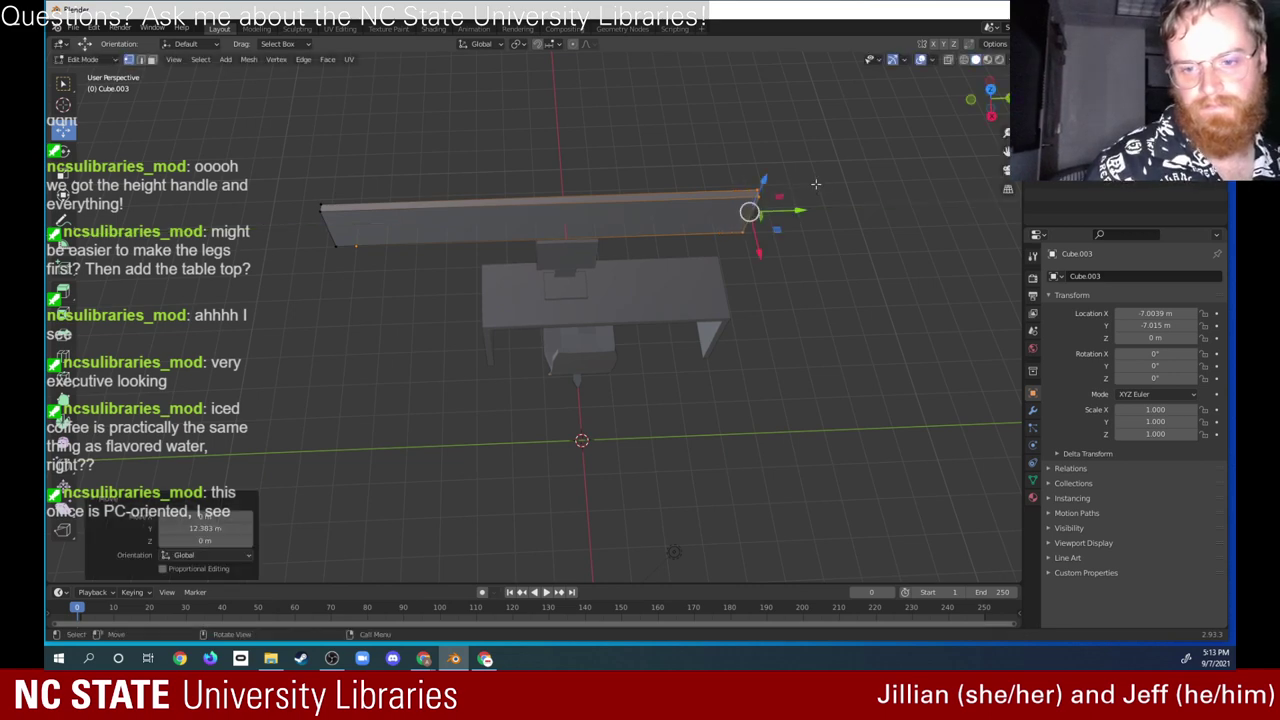
Step: Raise the slab's top edges vertically into a tall wall and fine-tune its height
middle_click_drag(822, 240, 726, 255)
left_click_drag(308, 170, 818, 216)
left_click_drag(546, 167, 546, 106)
middle_click_drag(546, 106, 579, 216)
key("g")
key("z")
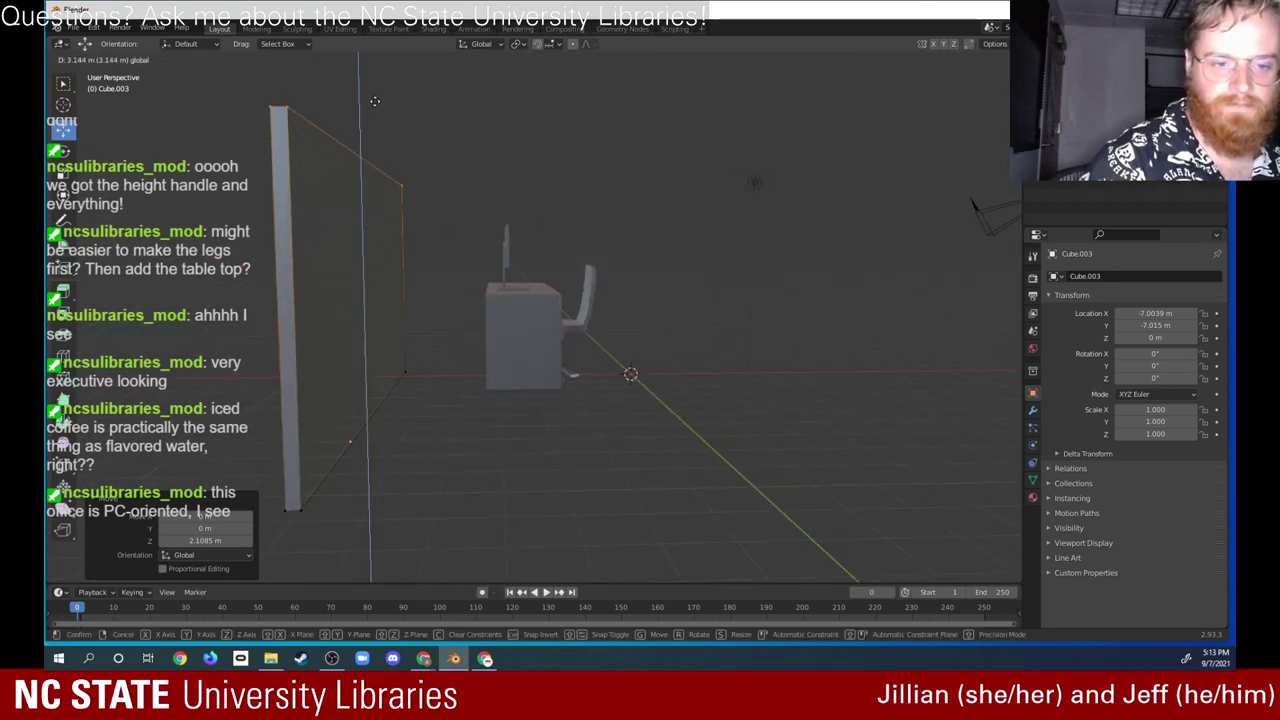
left_click(378, 89)
middle_click_drag(390, 89, 637, 276)
left_click_drag(349, 91, 355, 121)
mouse_move(632, 304)
middle_mouse_down()
mouse_move(638, 319)
mouse_move(624, 315)
middle_mouse_up()
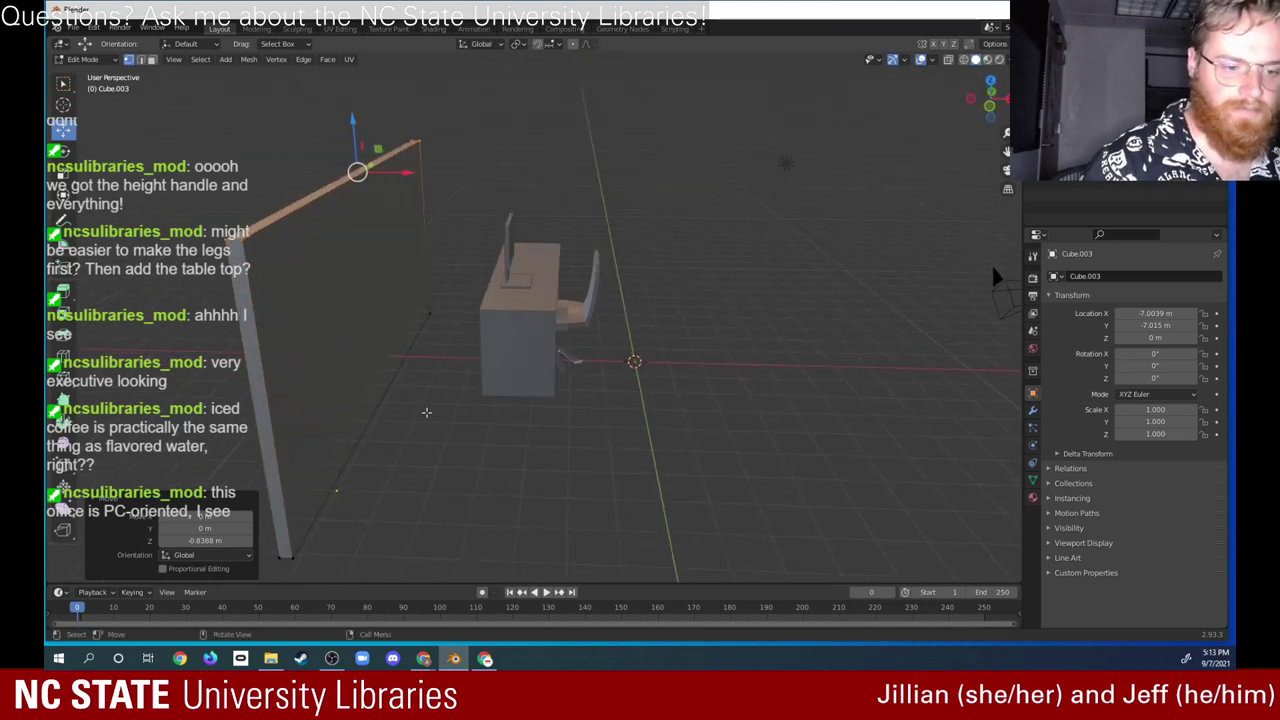
Step: Clear the selection and toggle to Object Mode and back into the wall's Edit Mode
left_click(426, 412)
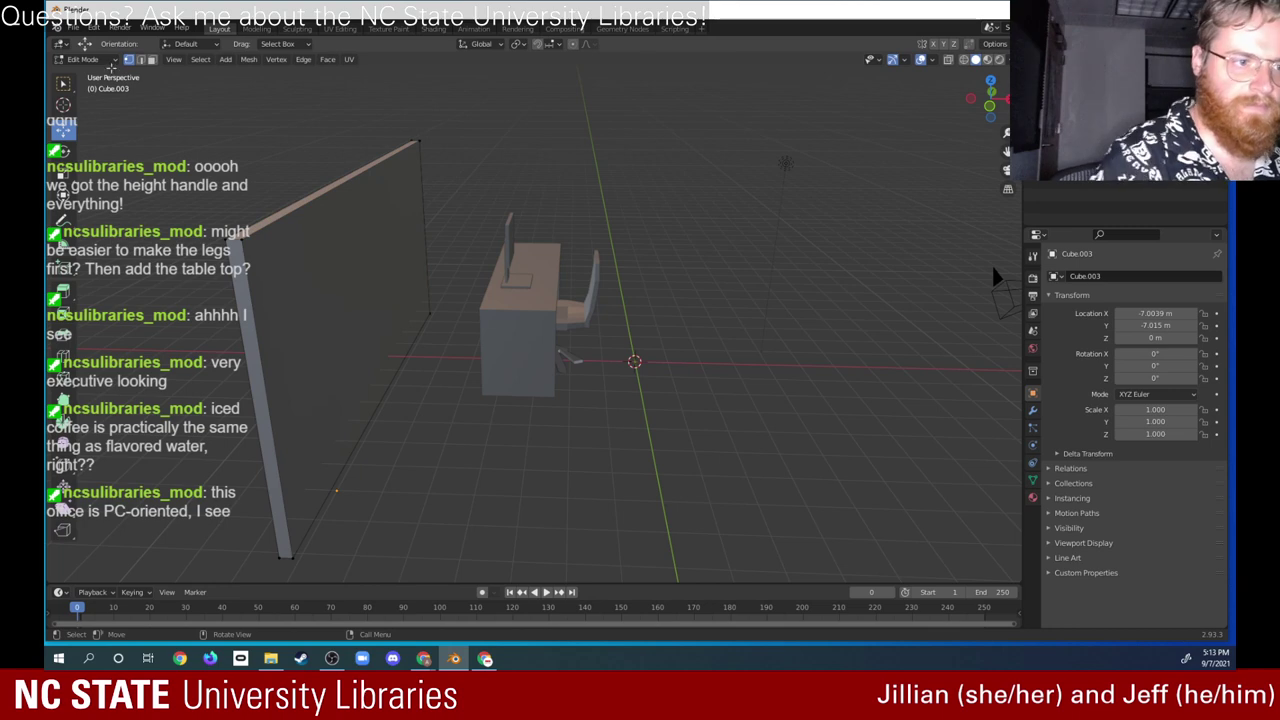
left_click(108, 66)
left_click(90, 75)
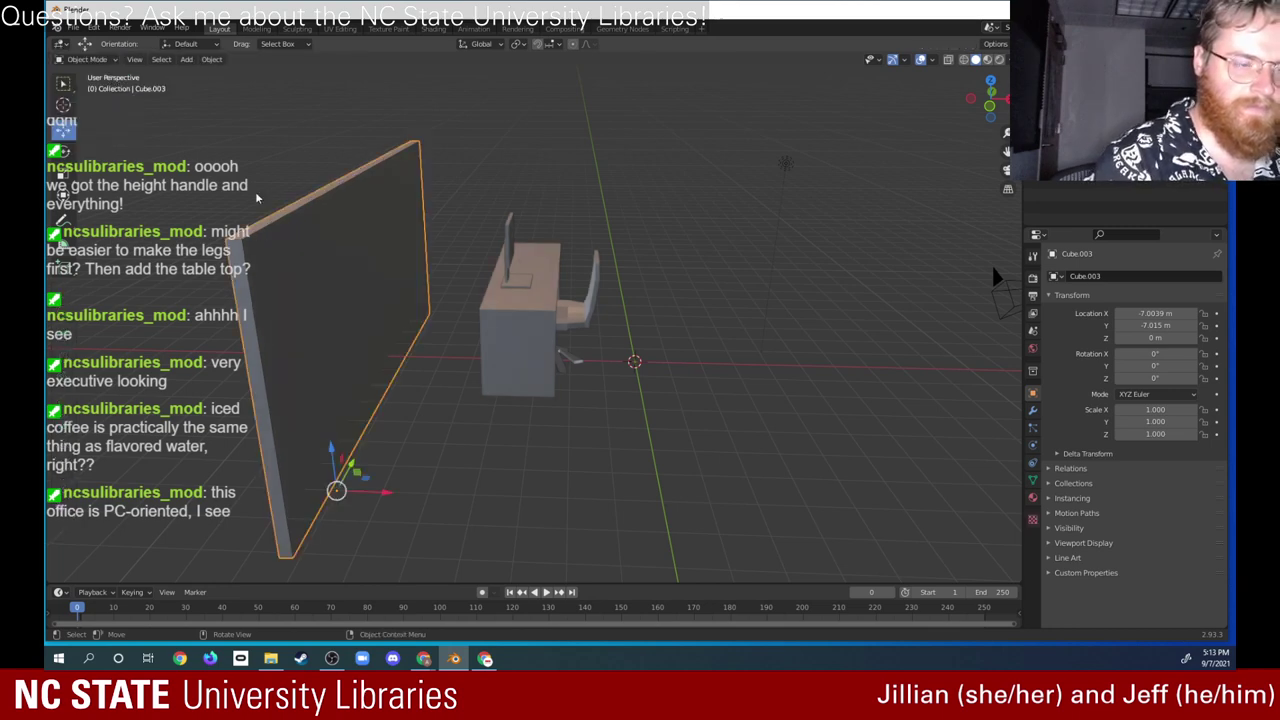
left_click(116, 61)
left_click(111, 88)
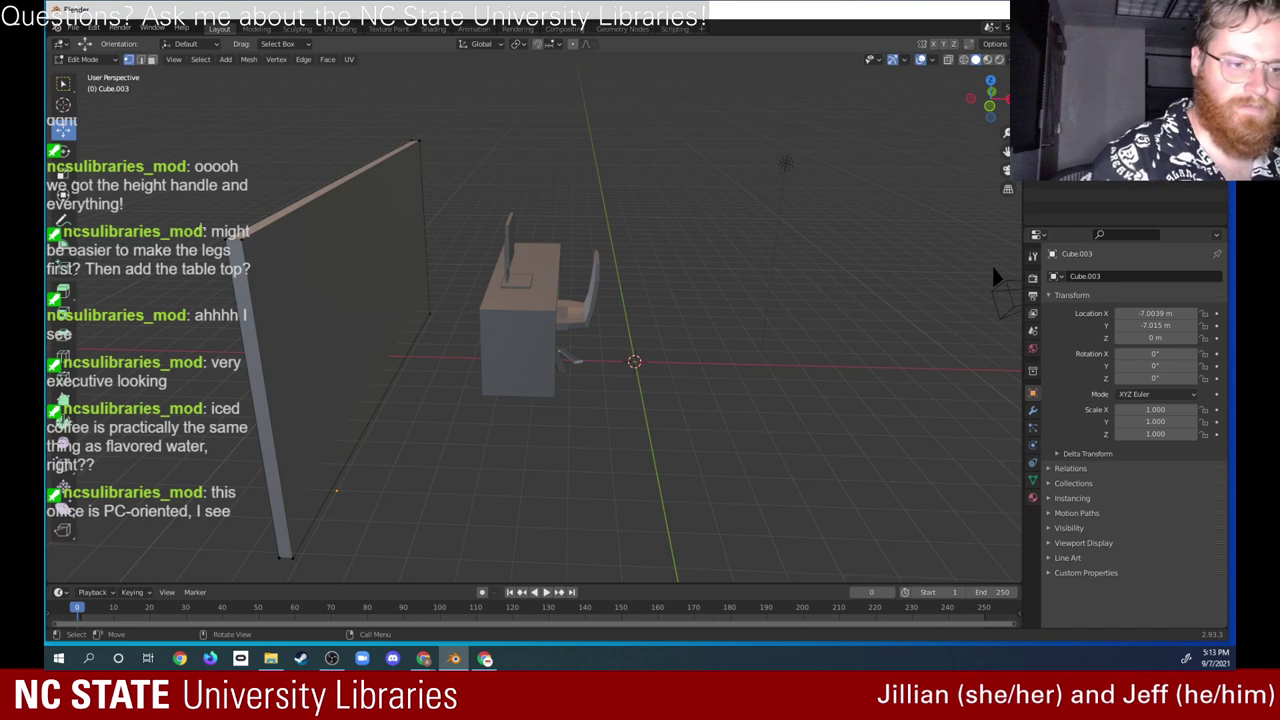
Step: Switch to wireframe shading and select the entire wall mesh
key("shift+z")
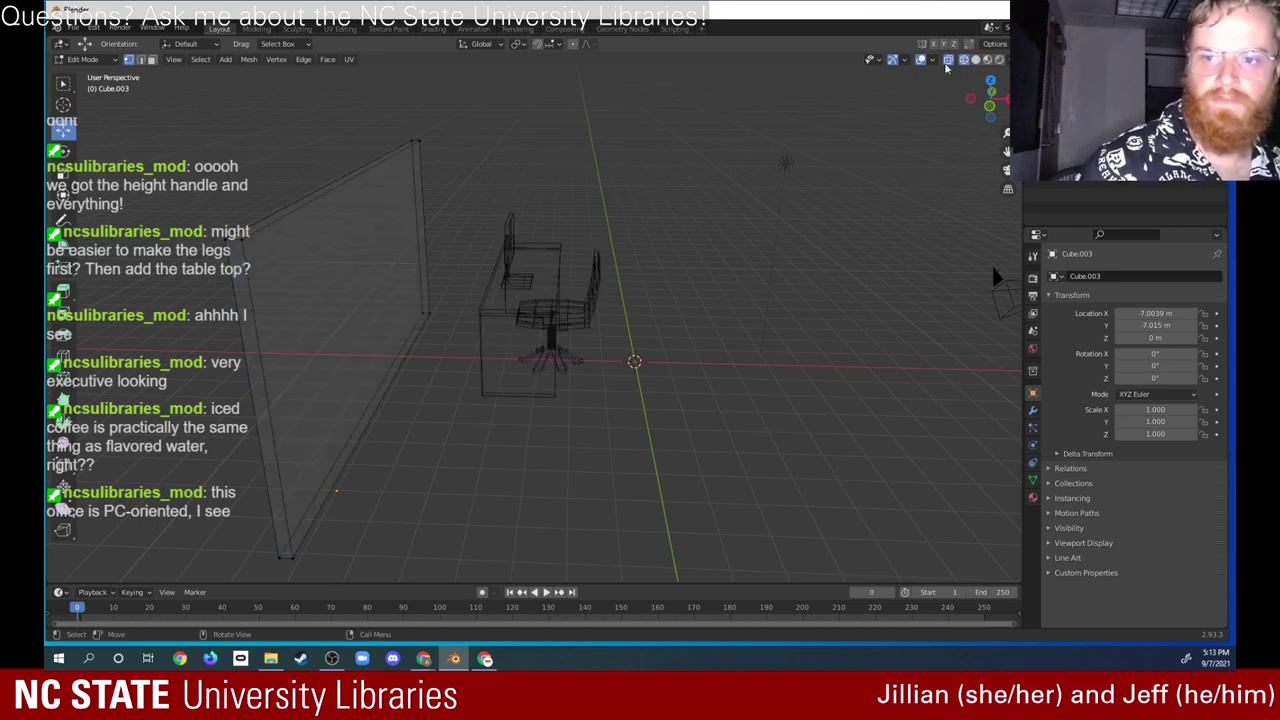
middle_click_drag(634, 225, 547, 226)
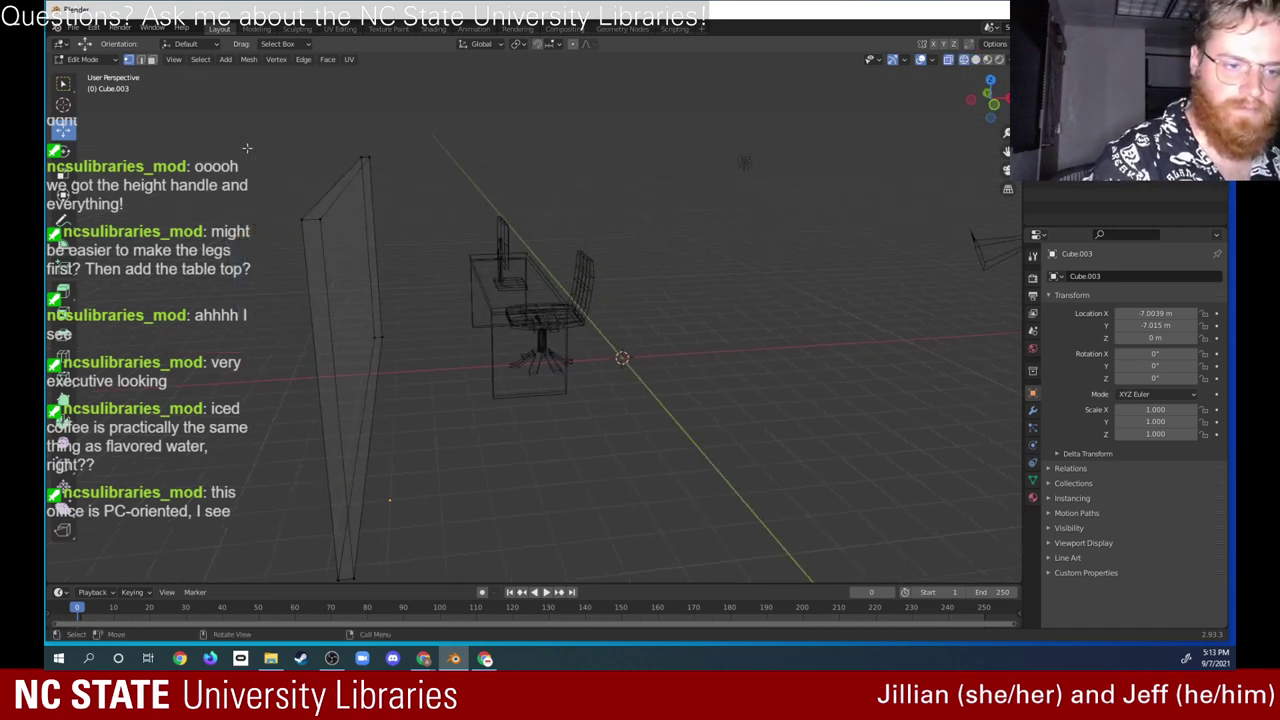
left_click_drag(247, 148, 430, 588)
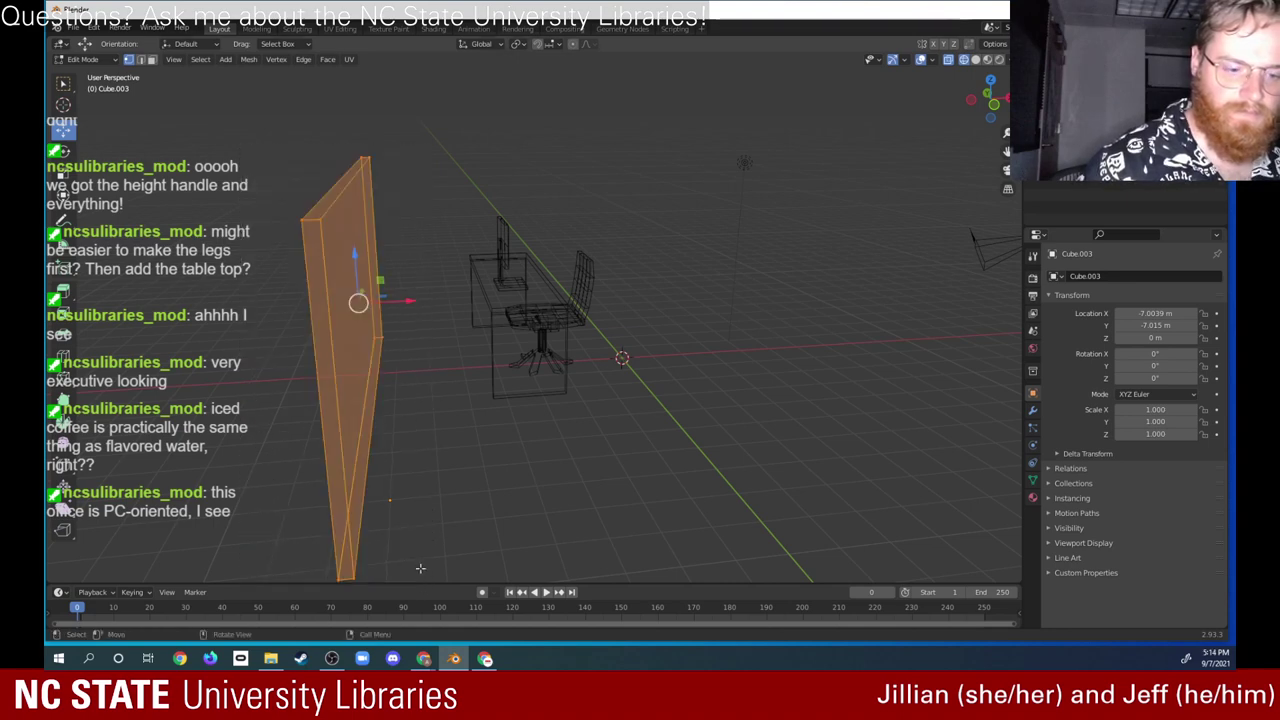
Step: Reposition the wall along X and in height so it stands behind the desk
left_click_drag(402, 299, 512, 287)
middle_click_drag(512, 287, 503, 265)
left_click_drag(484, 232, 484, 186)
middle_click_drag(404, 395, 448, 359)
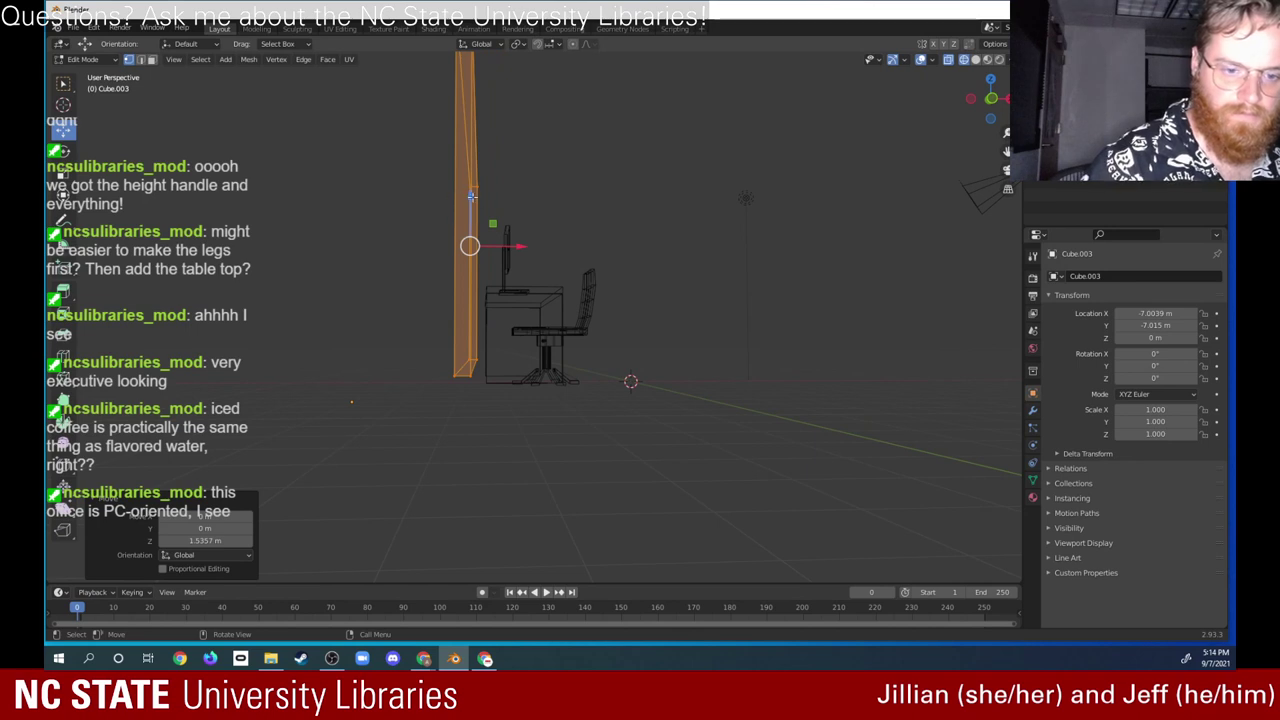
left_click_drag(471, 196, 476, 214)
middle_click_drag(476, 214, 533, 241)
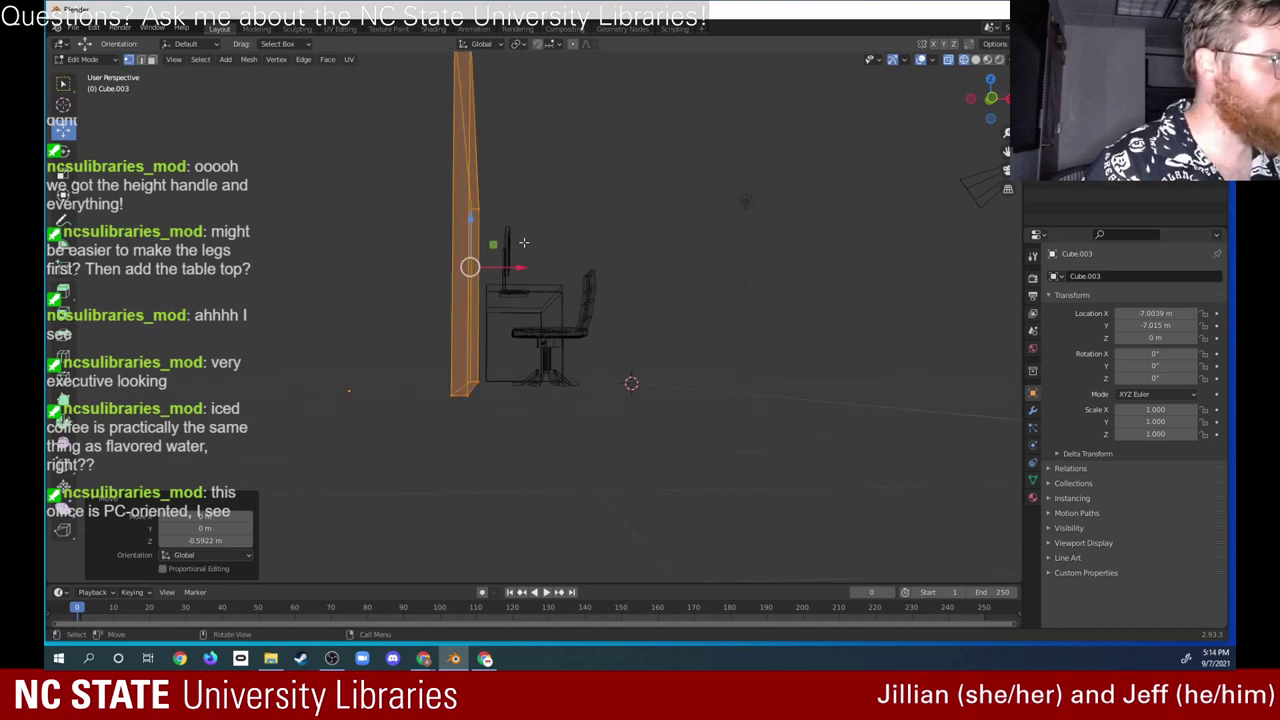
middle_click_drag(640, 234, 494, 293)
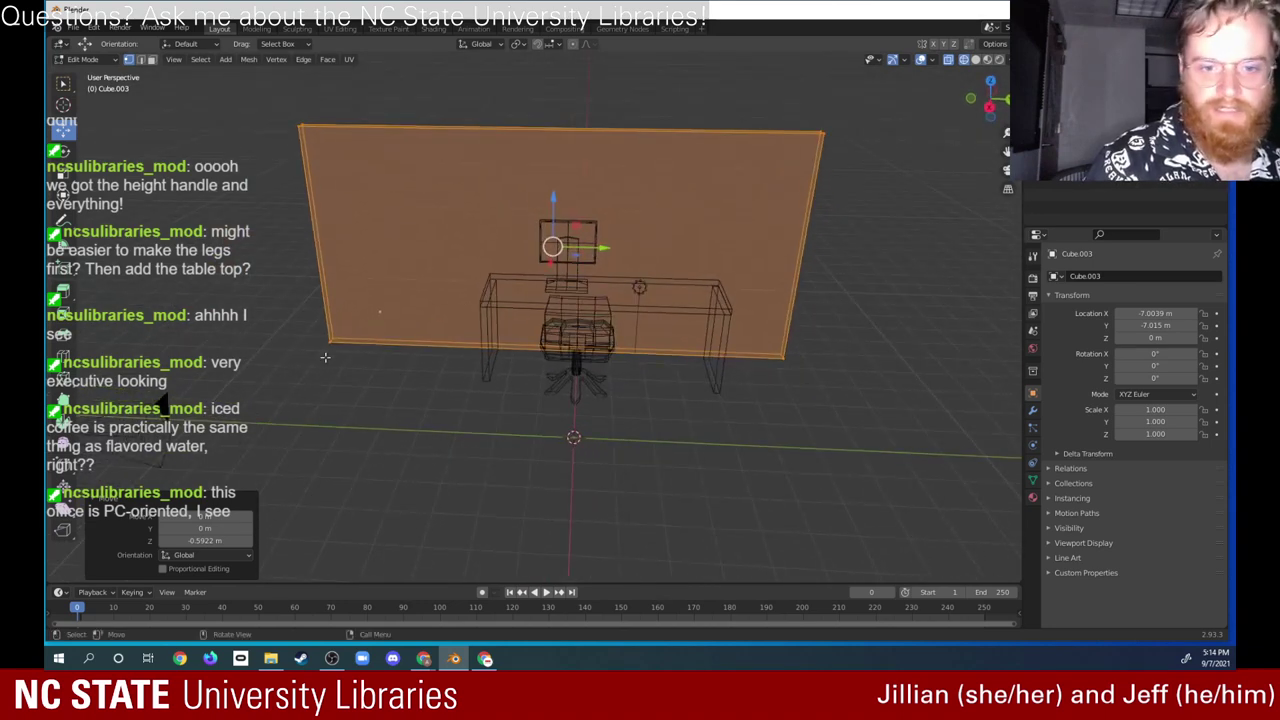
left_click_drag(590, 247, 553, 249)
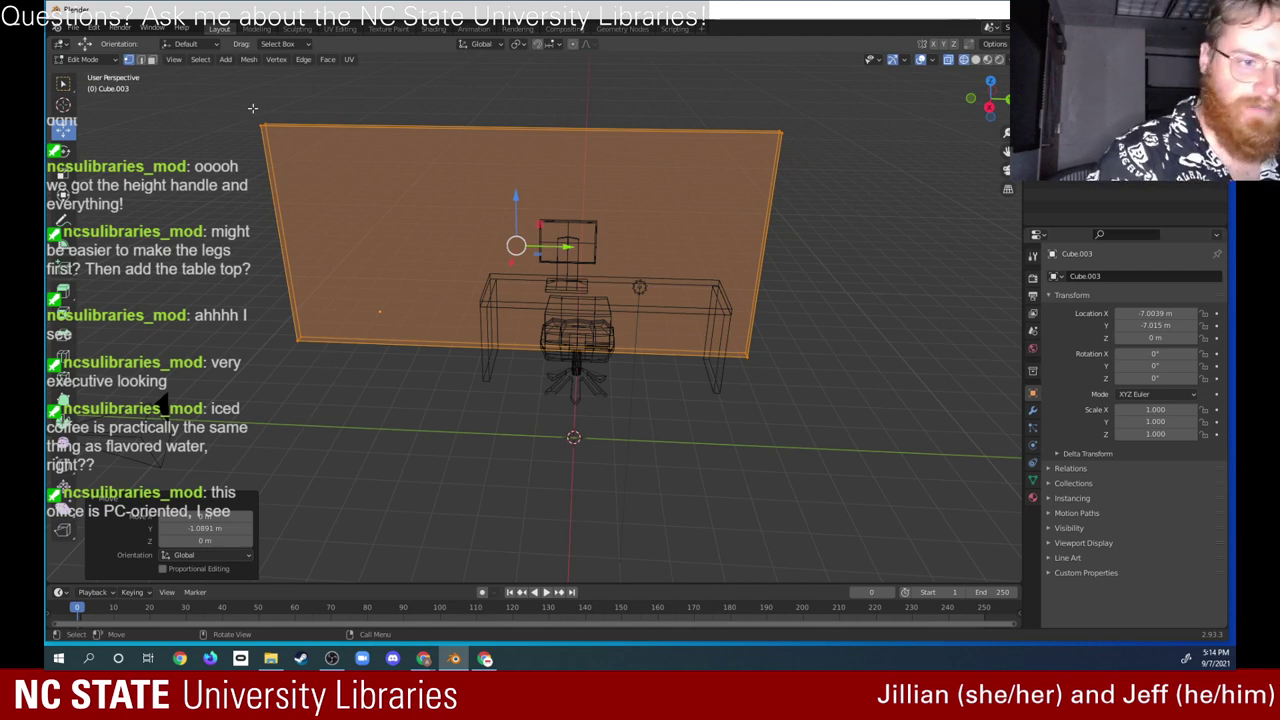
Step: Move the wall's left edge inward about 0.212 m to span the desk's width
left_click(341, 341)
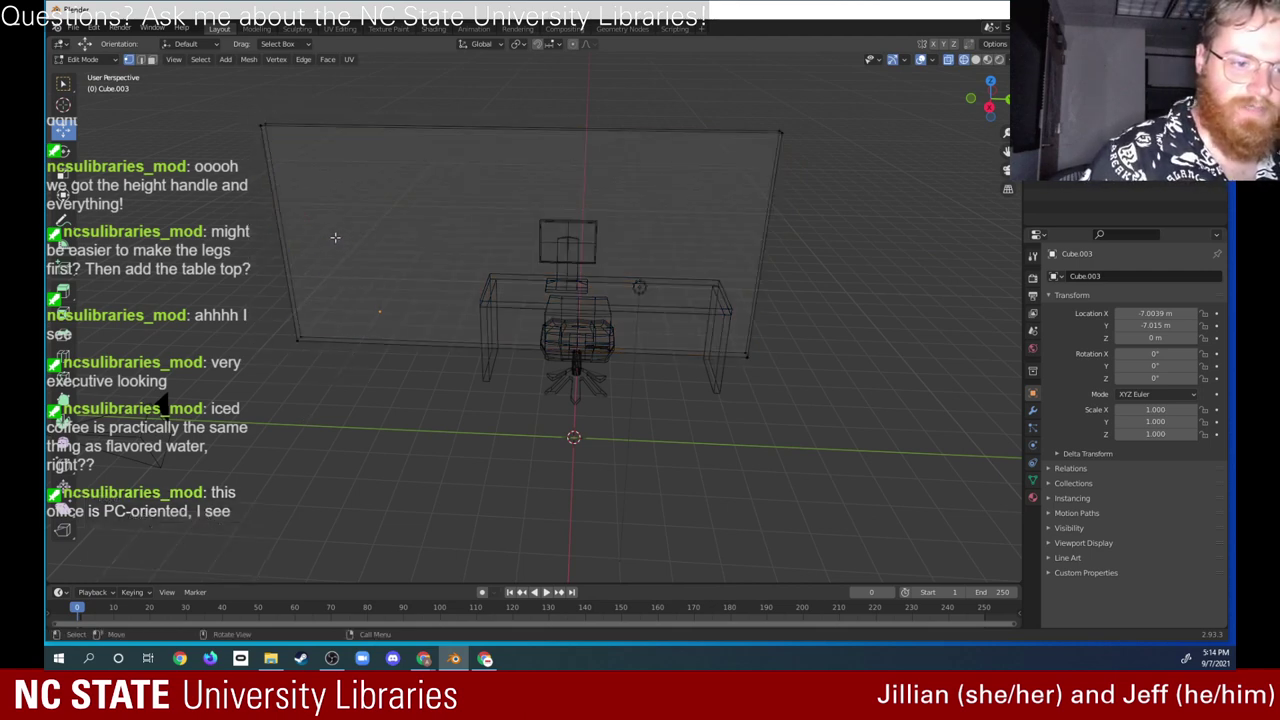
left_click_drag(336, 244, 487, 253)
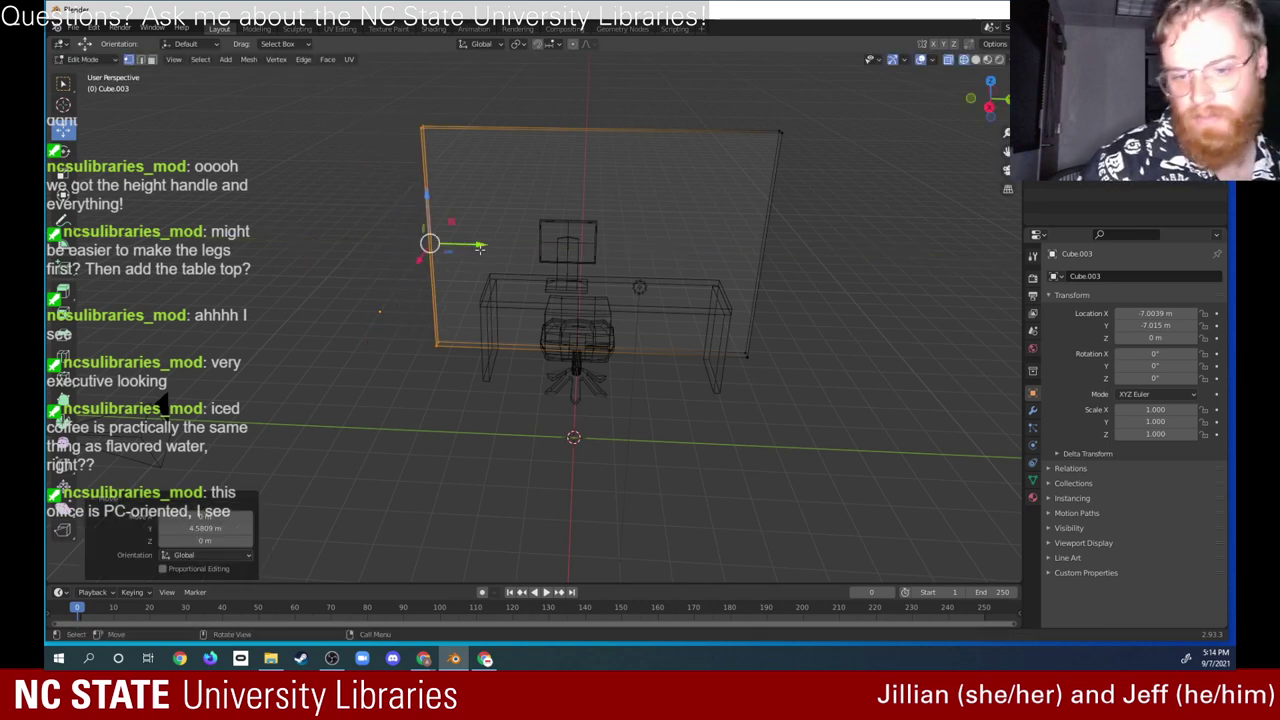
middle_click_drag(487, 253, 328, 435)
left_click_drag(376, 106, 451, 350)
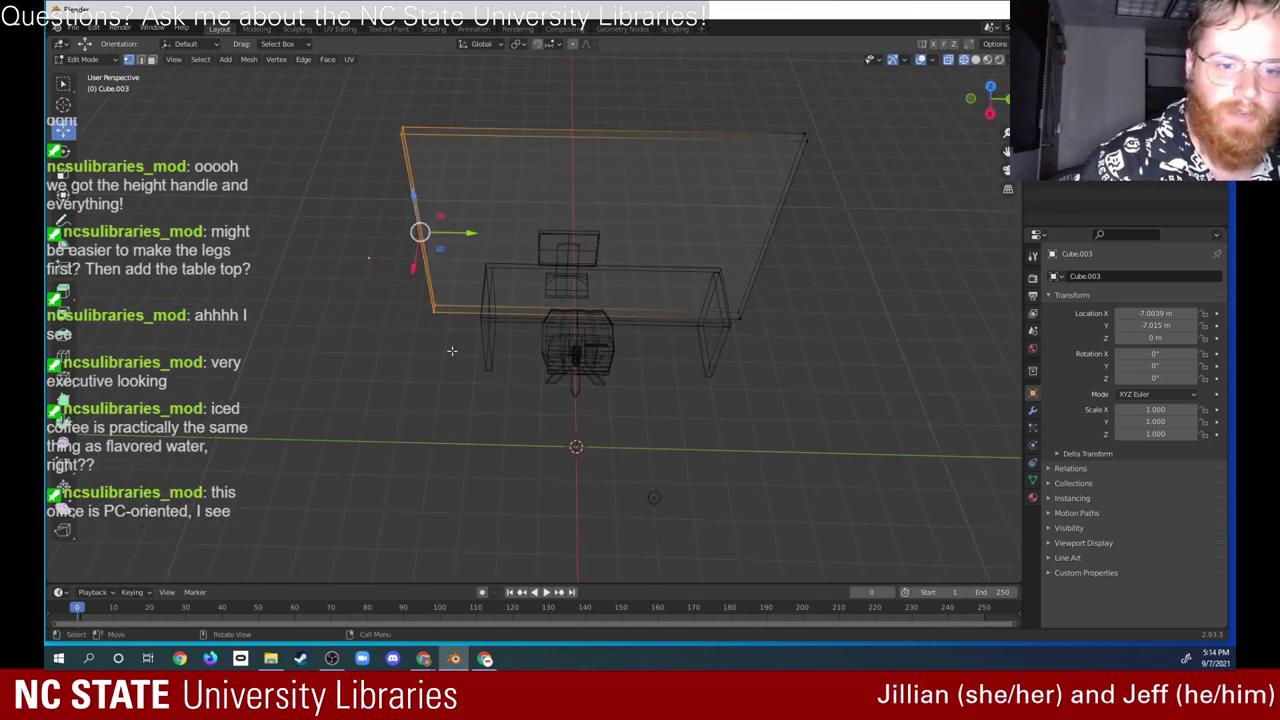
left_click_drag(467, 239, 479, 231)
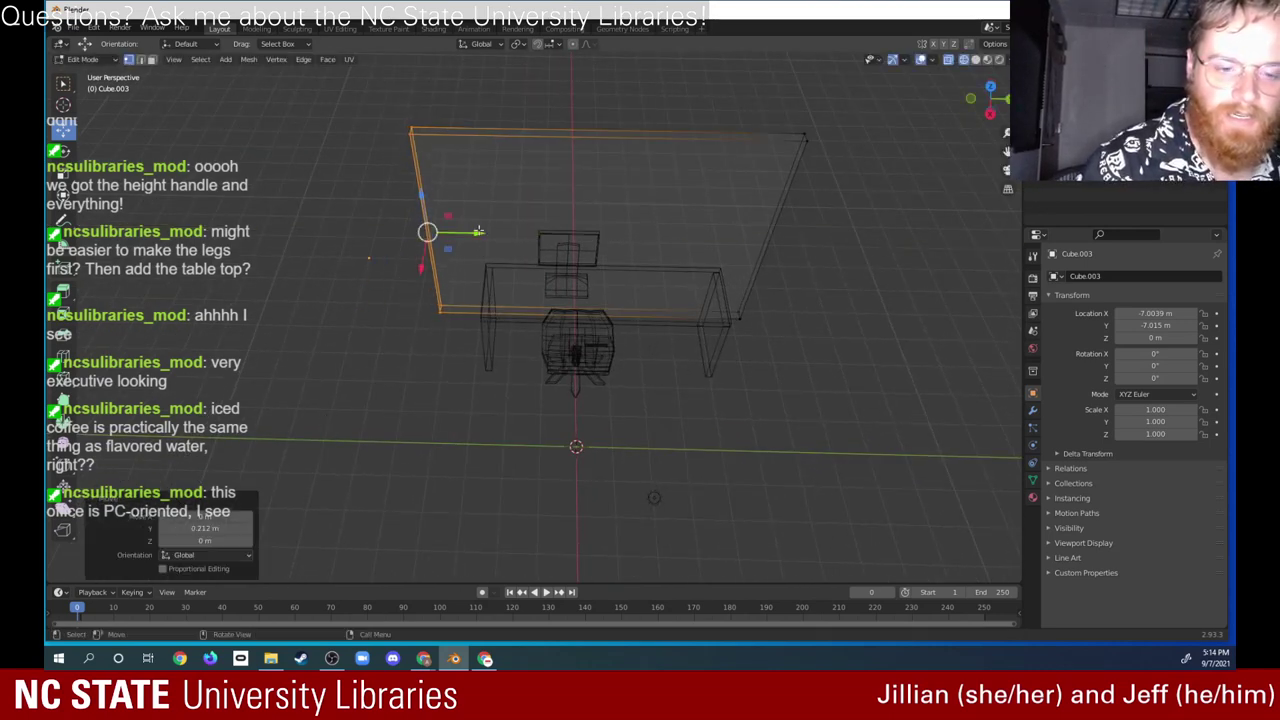
left_click(424, 364)
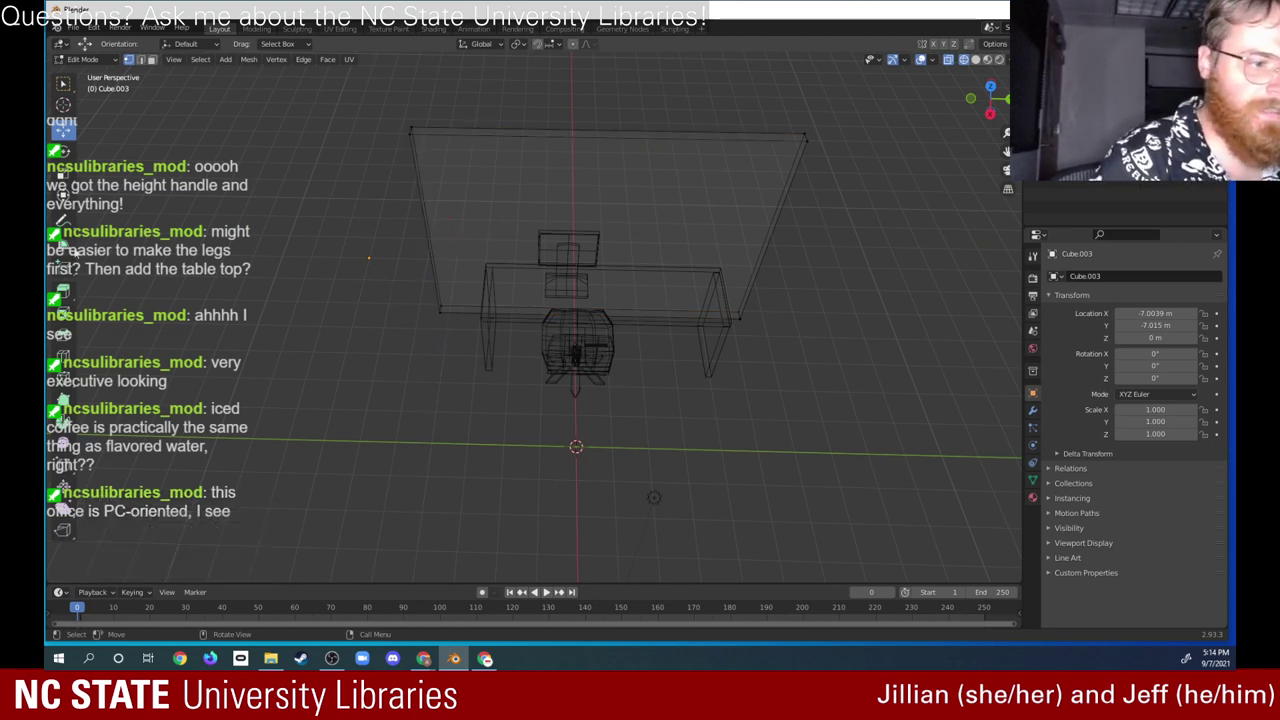
left_click(62, 267)
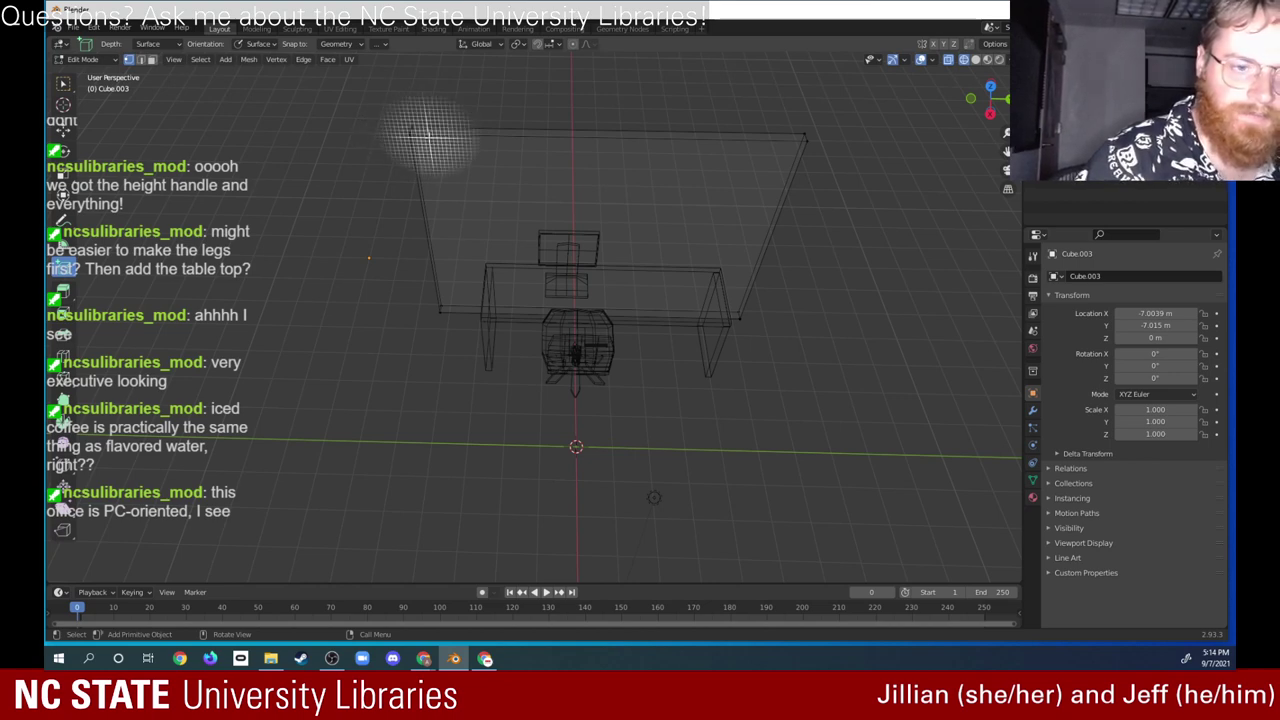
Step: Draw a new box along the wall, redoing a first misplaced attempt
middle_click_drag(430, 140, 450, 248)
scroll(443, 143, "up", 3)
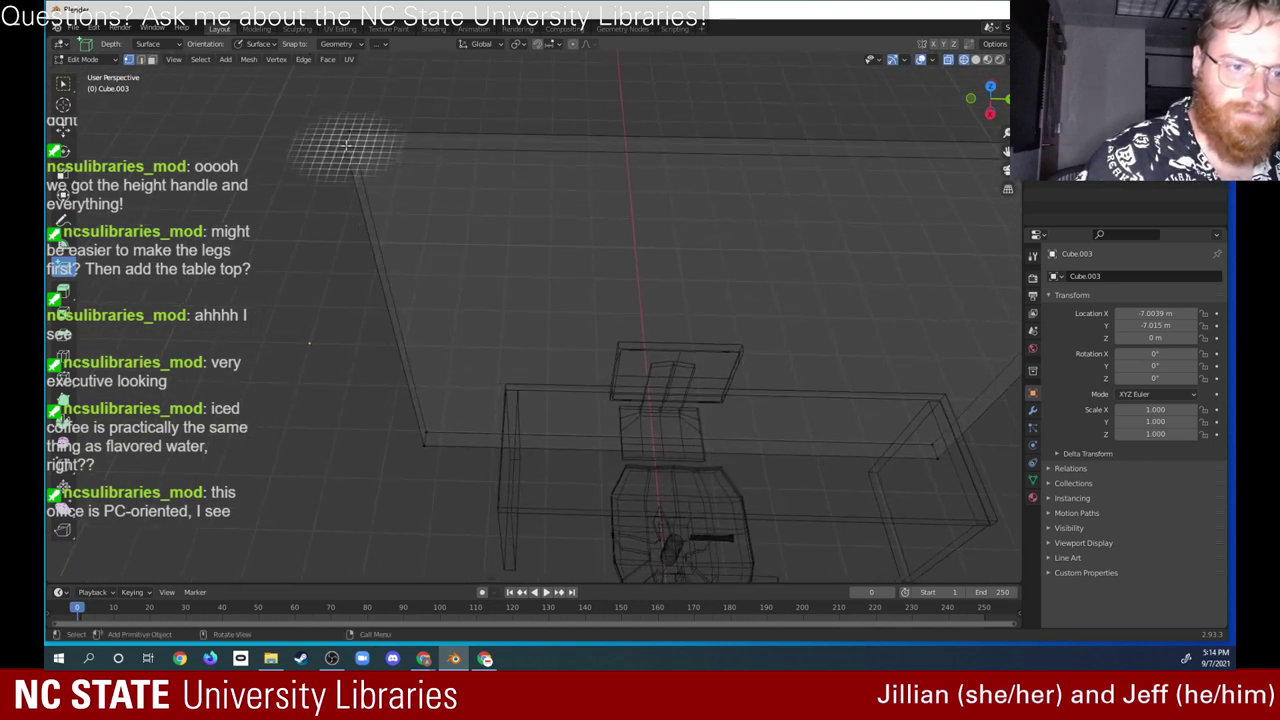
left_click_drag(346, 150, 387, 200)
left_click(401, 107)
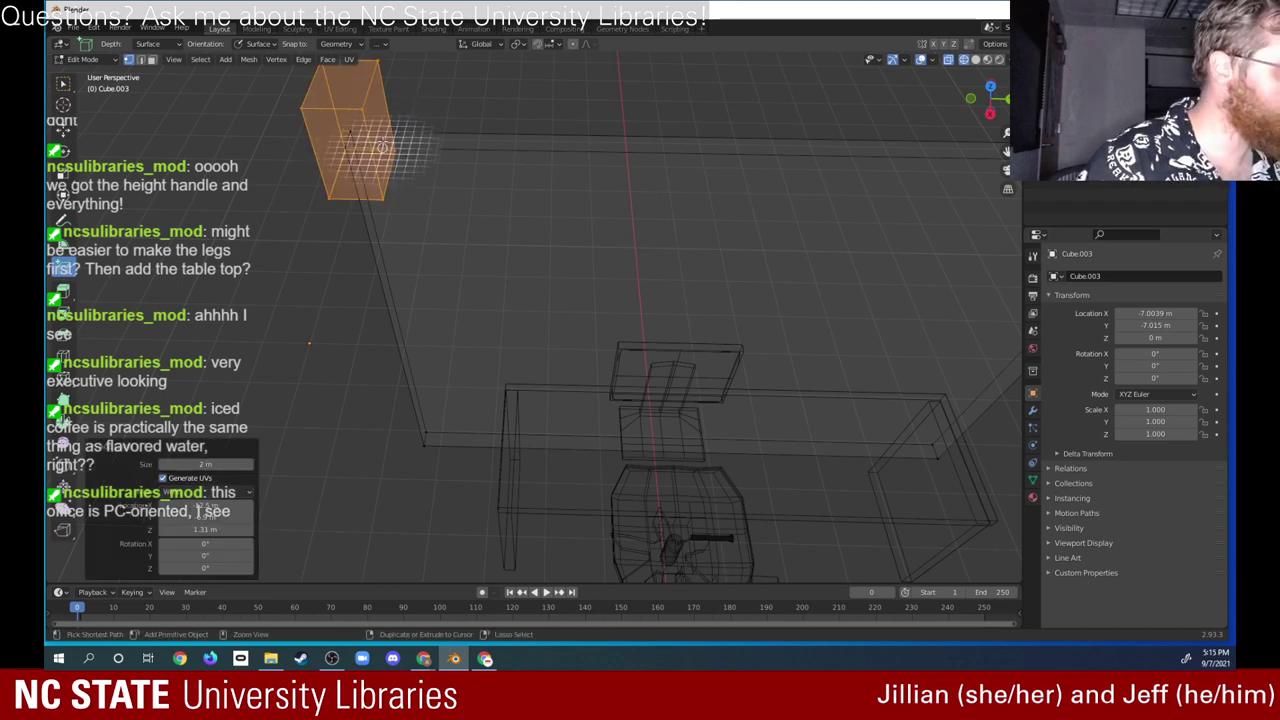
key("ctrl+z")
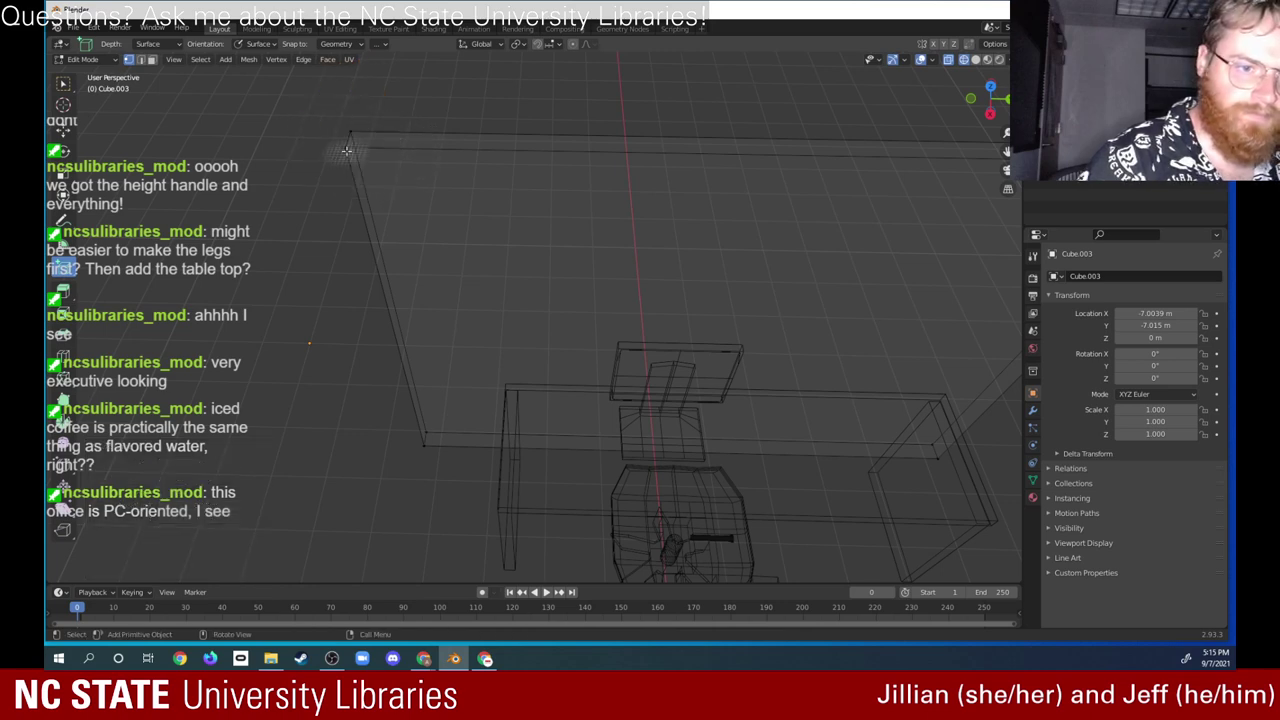
mouse_move(346, 150)
left_mouse_down()
mouse_move(381, 214)
mouse_move(436, 446)
left_mouse_up()
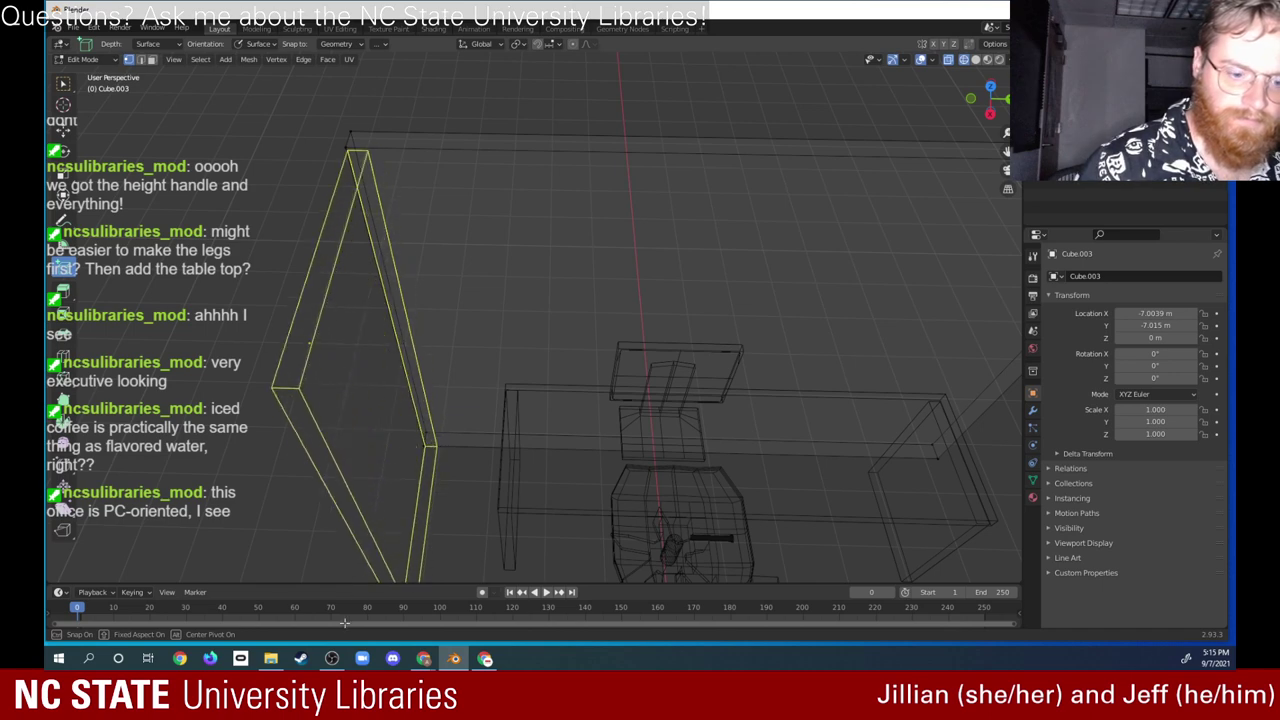
left_click(352, 580)
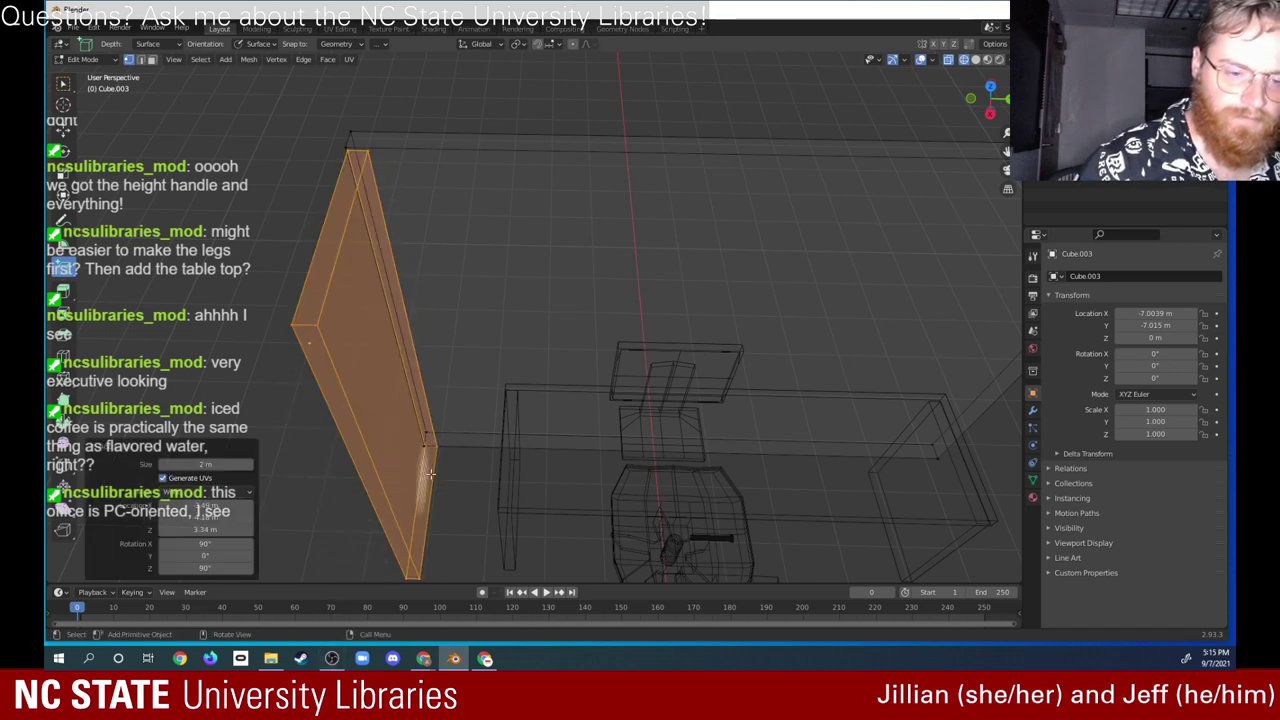
Step: Select the wall's end edges and stretch them along X past the desk
middle_click_drag(352, 580, 607, 305)
scroll(607, 305, "down", 5)
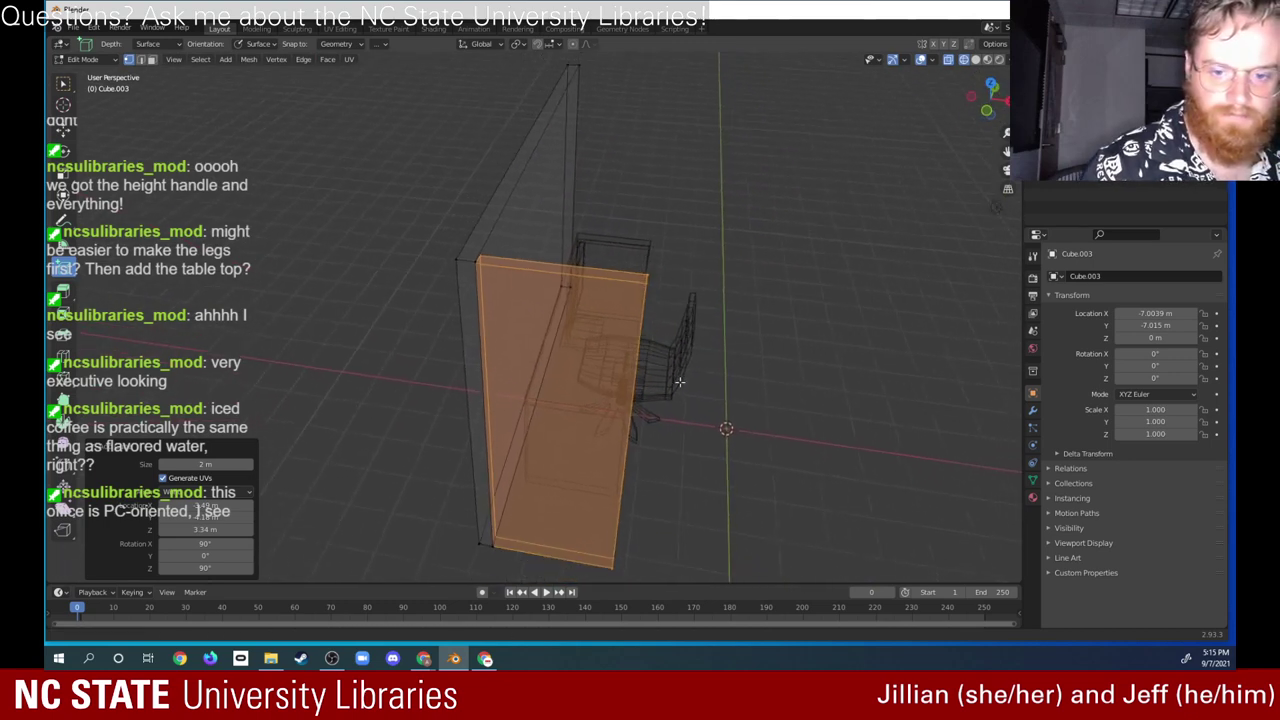
middle_click_drag(648, 428, 697, 347)
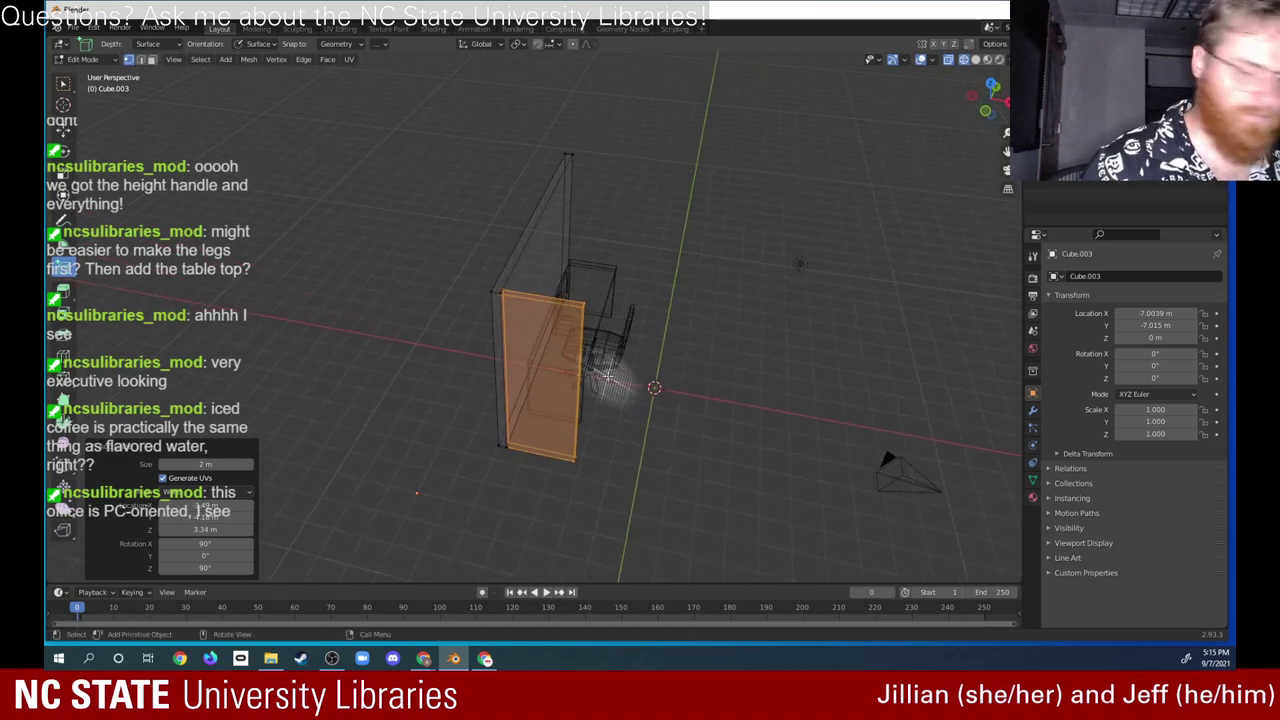
key("a")
key("alt+a")
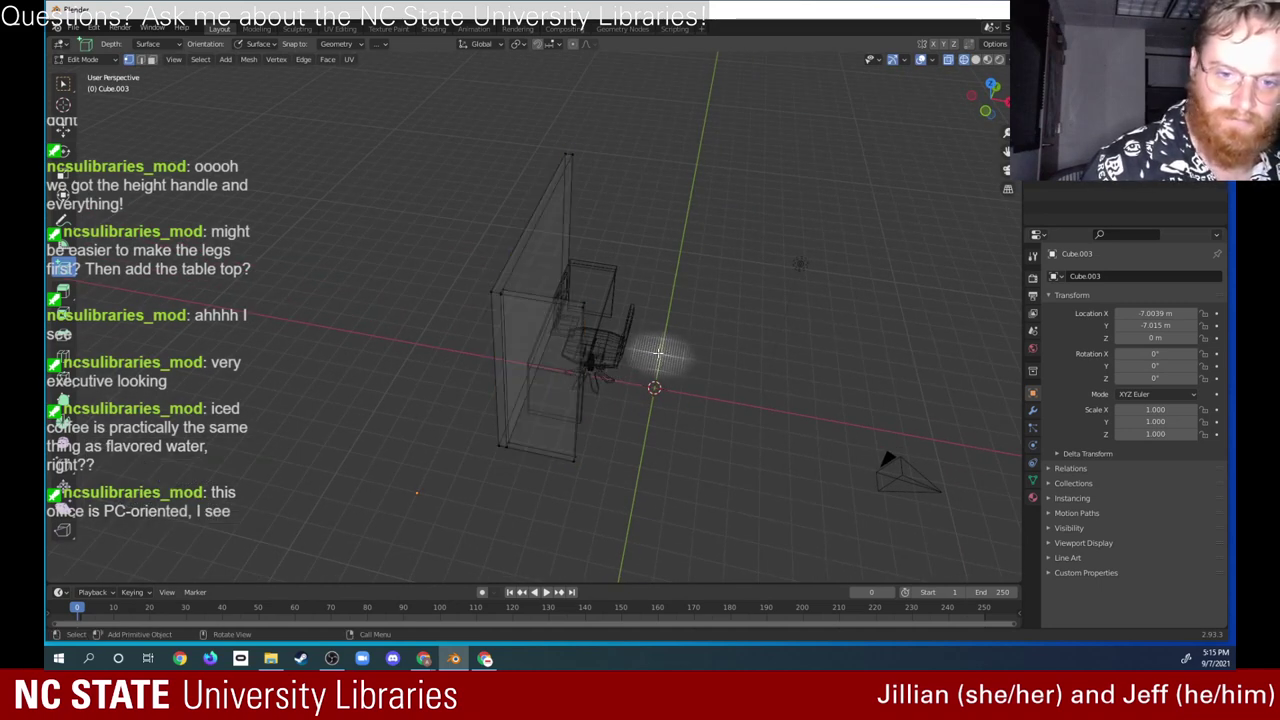
left_click(63, 83)
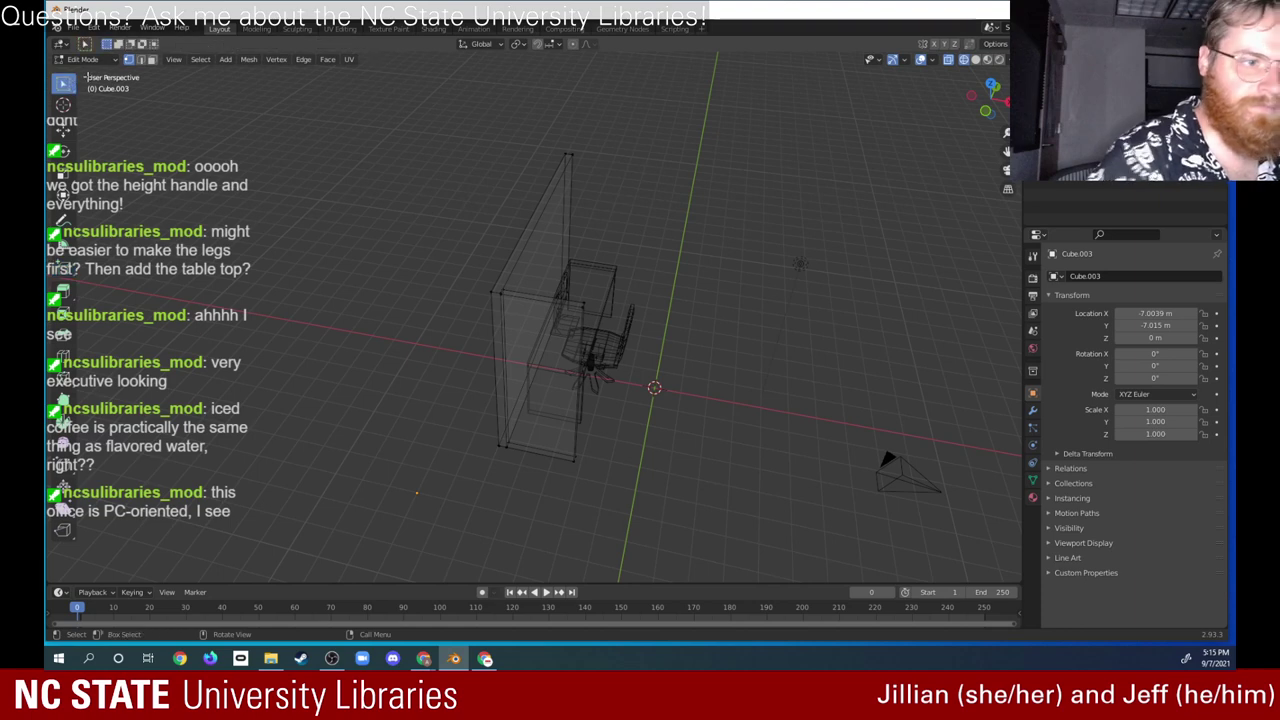
left_click(587, 312)
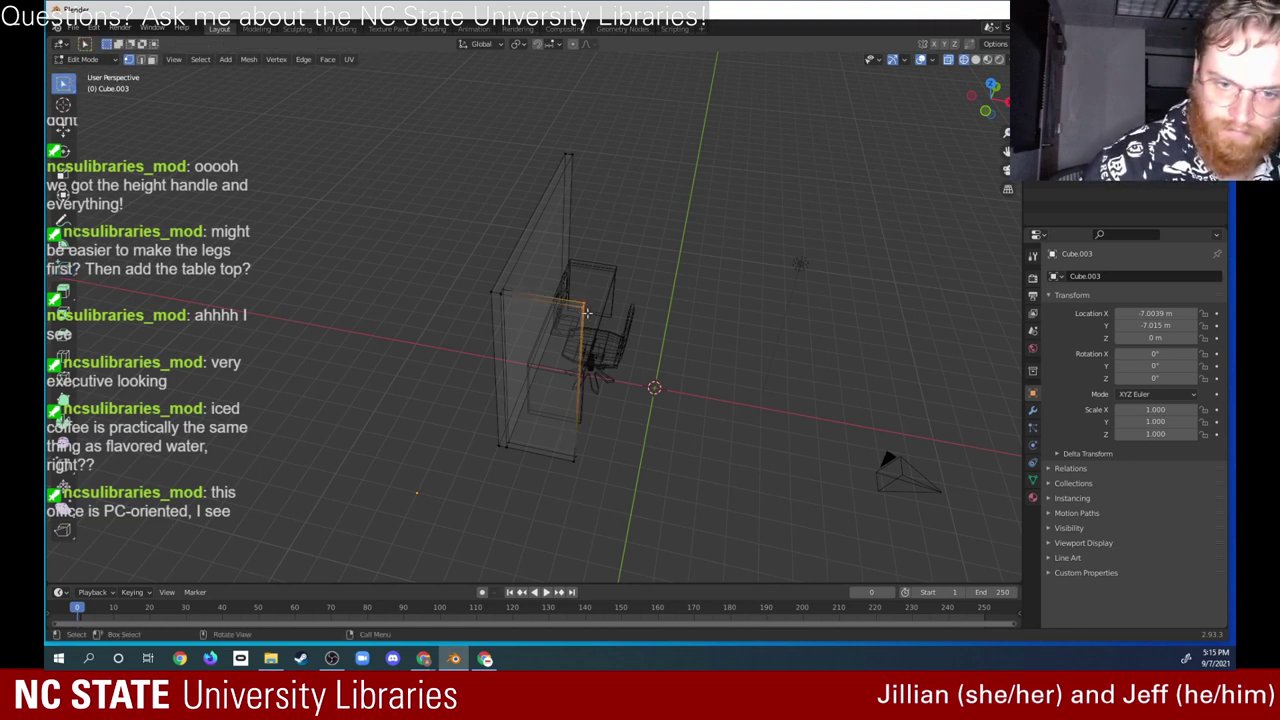
middle_click_drag(658, 303, 597, 415)
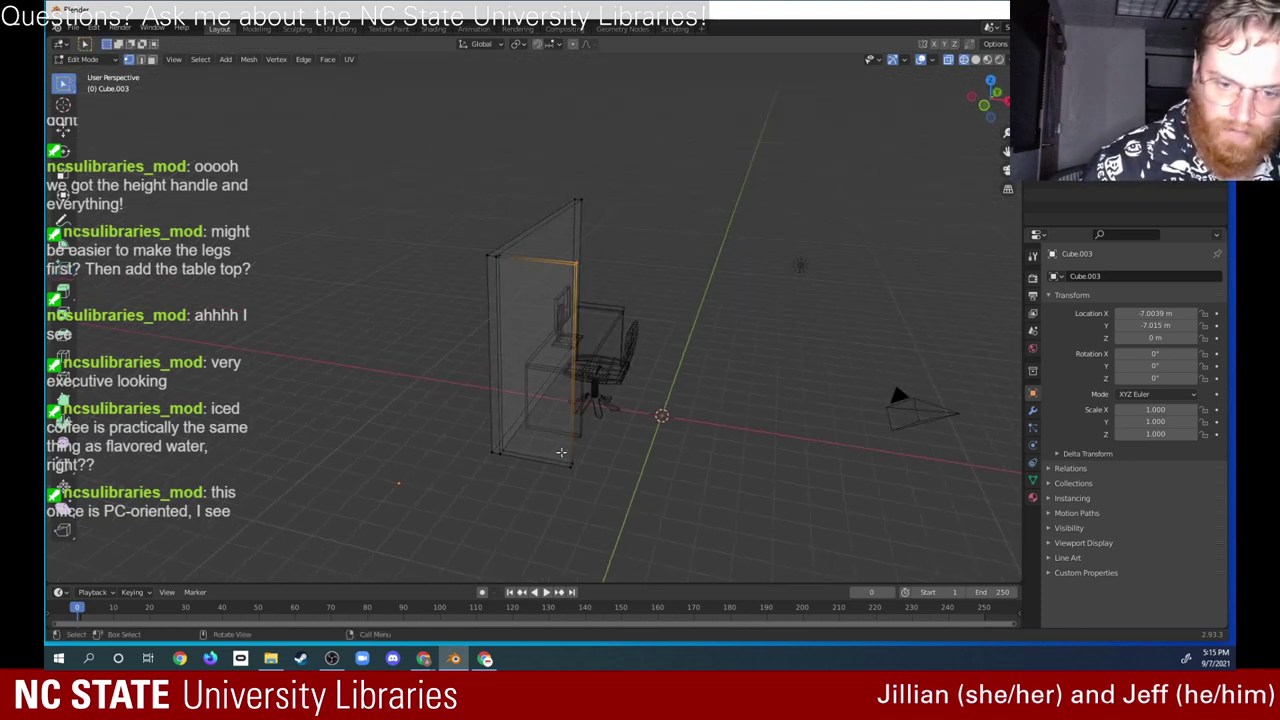
left_click(580, 477)
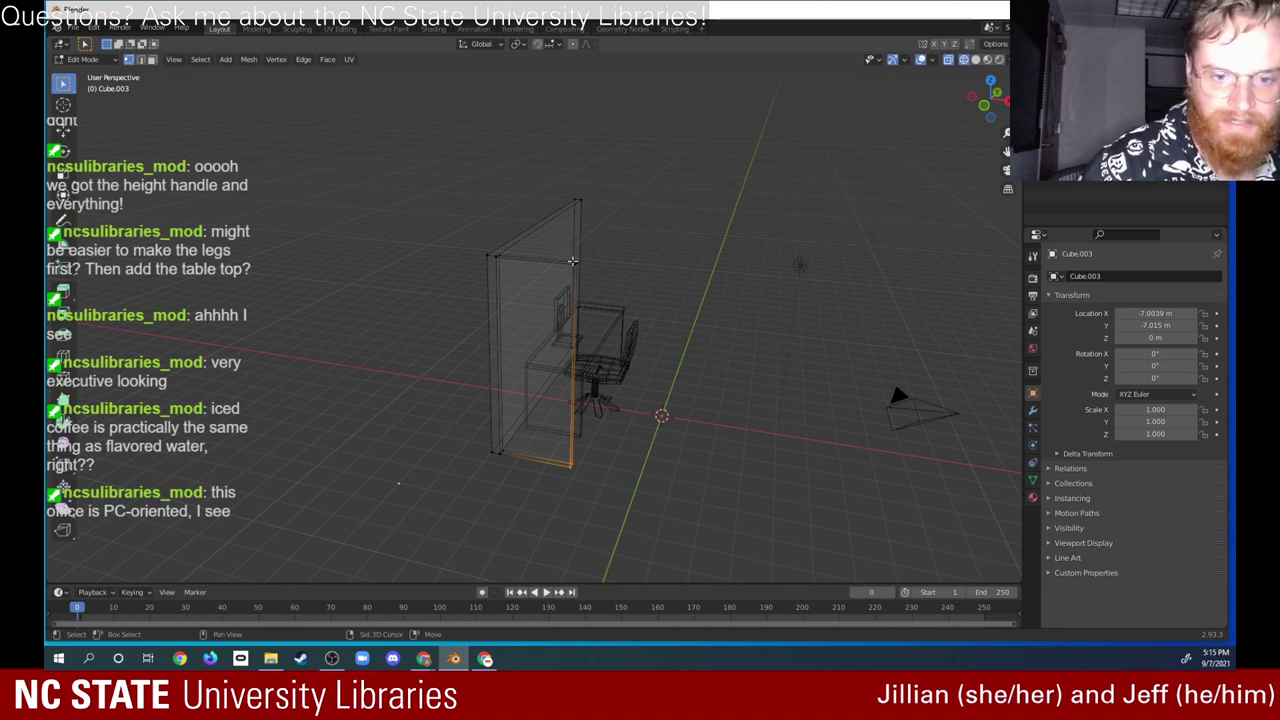
left_click(575, 265, "shift")
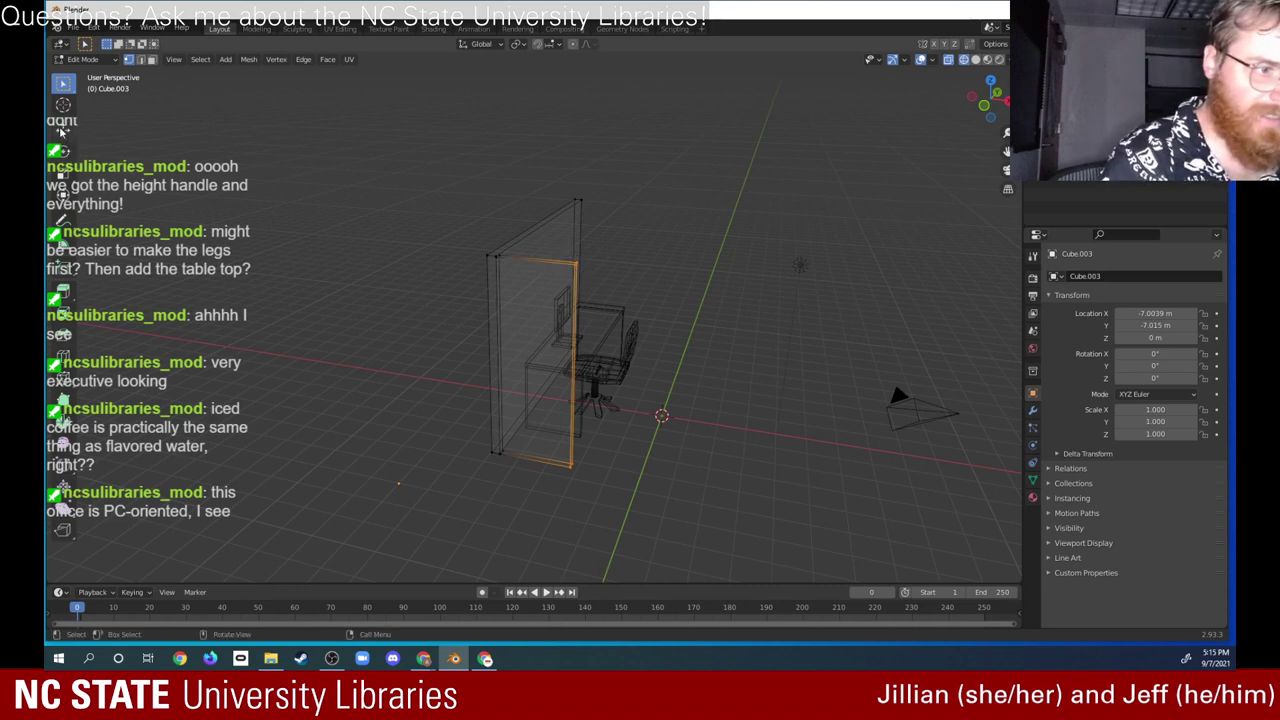
left_click(62, 132)
left_click_drag(620, 378, 693, 385)
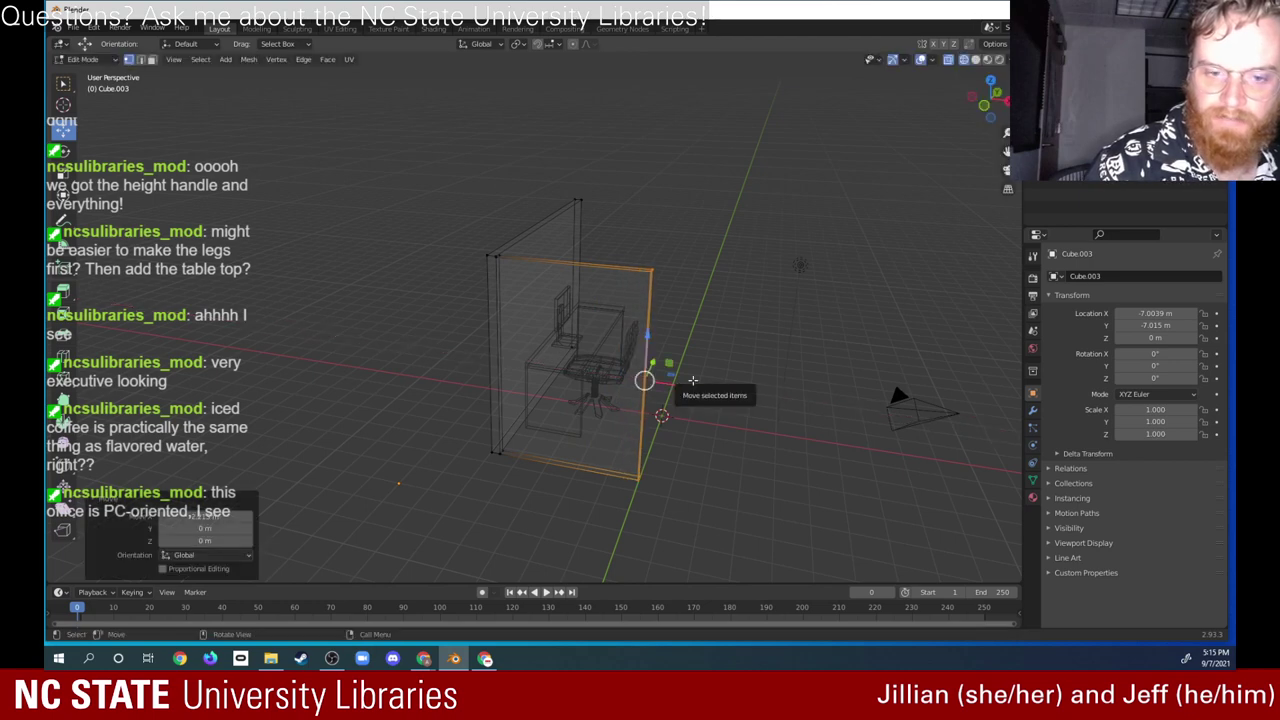
Step: Check the whole L-shaped wall from above, deselect it, and minimise Blender
middle_click_drag(693, 385, 585, 333)
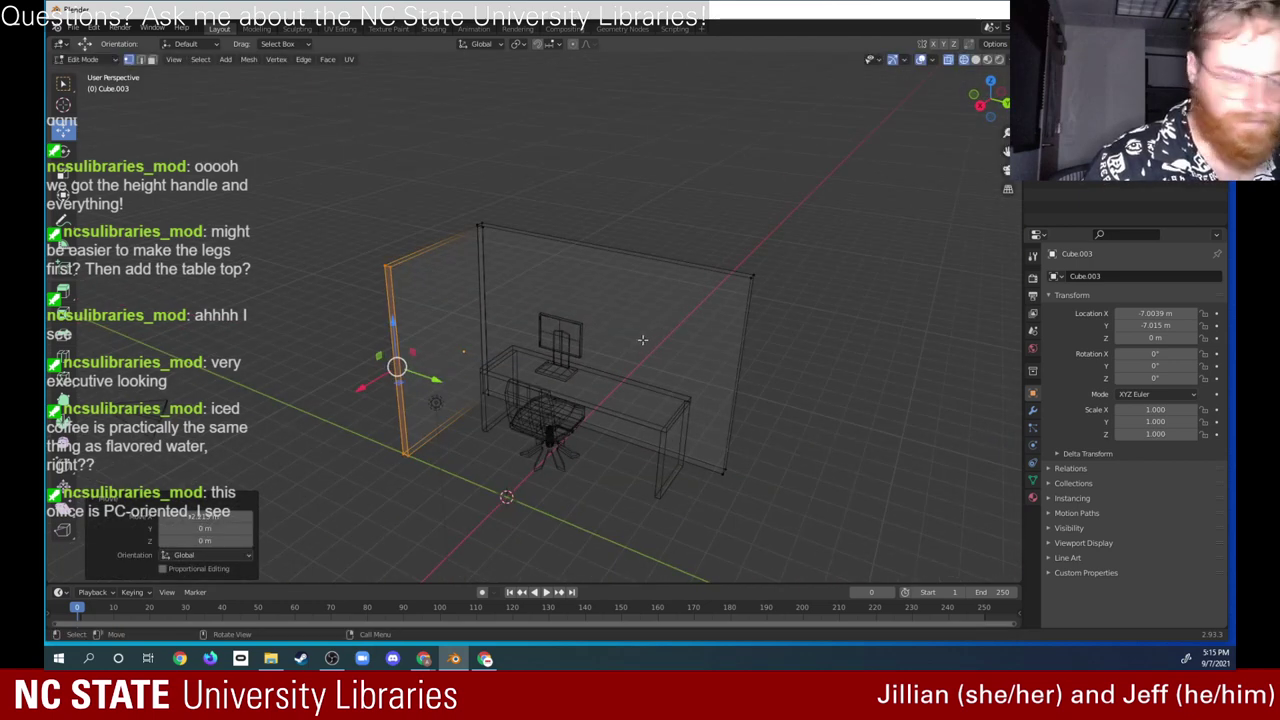
key("a")
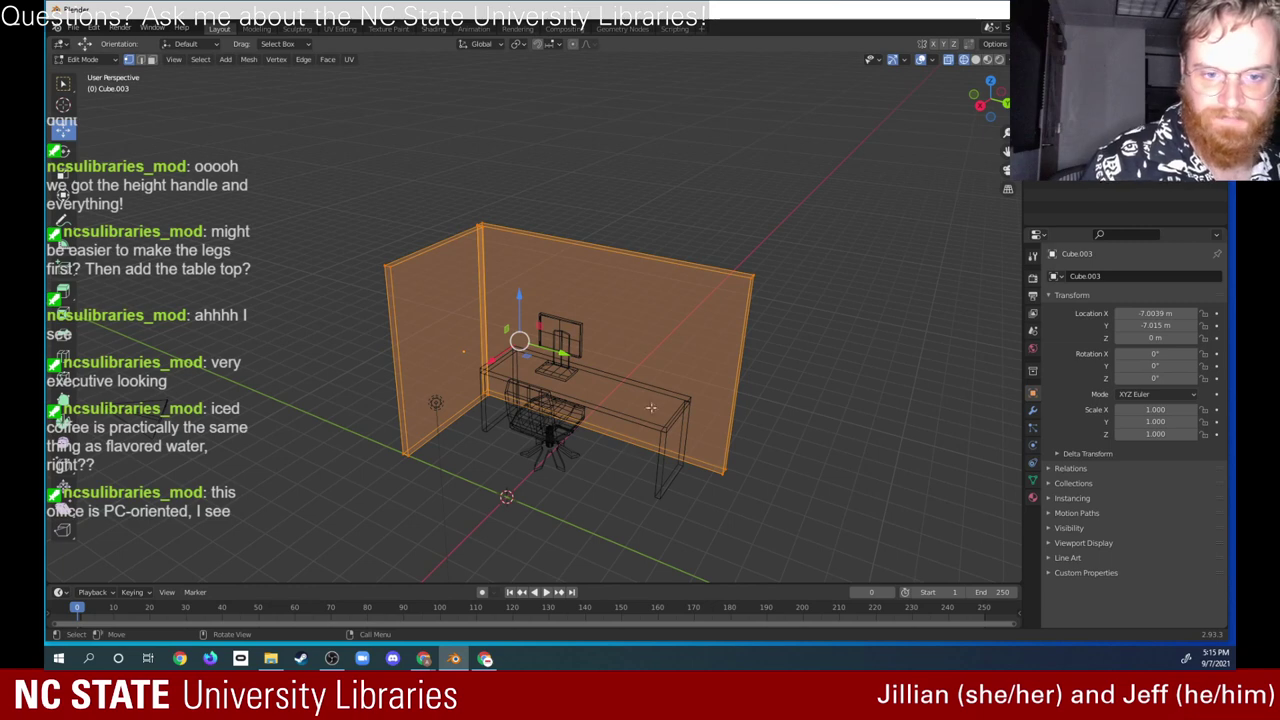
mouse_move(651, 407)
middle_mouse_down()
mouse_move(722, 341)
mouse_move(640, 430)
middle_mouse_up()
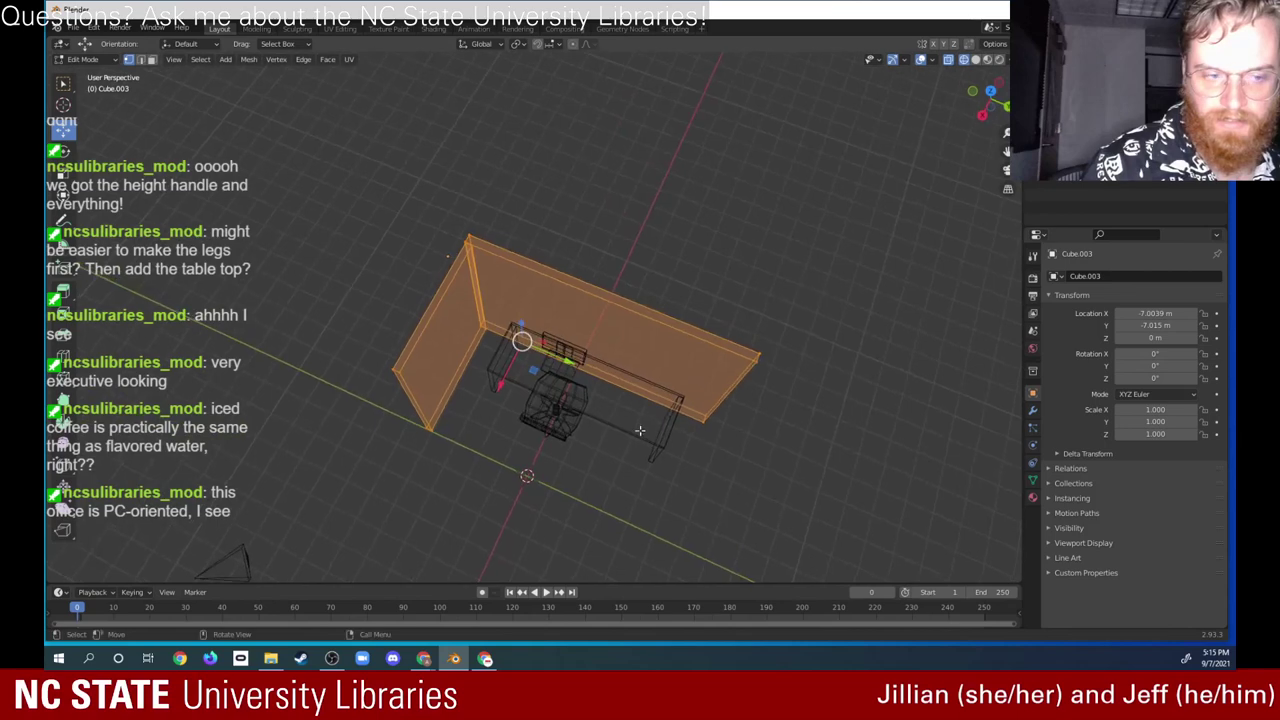
left_click(66, 86)
left_click(351, 445)
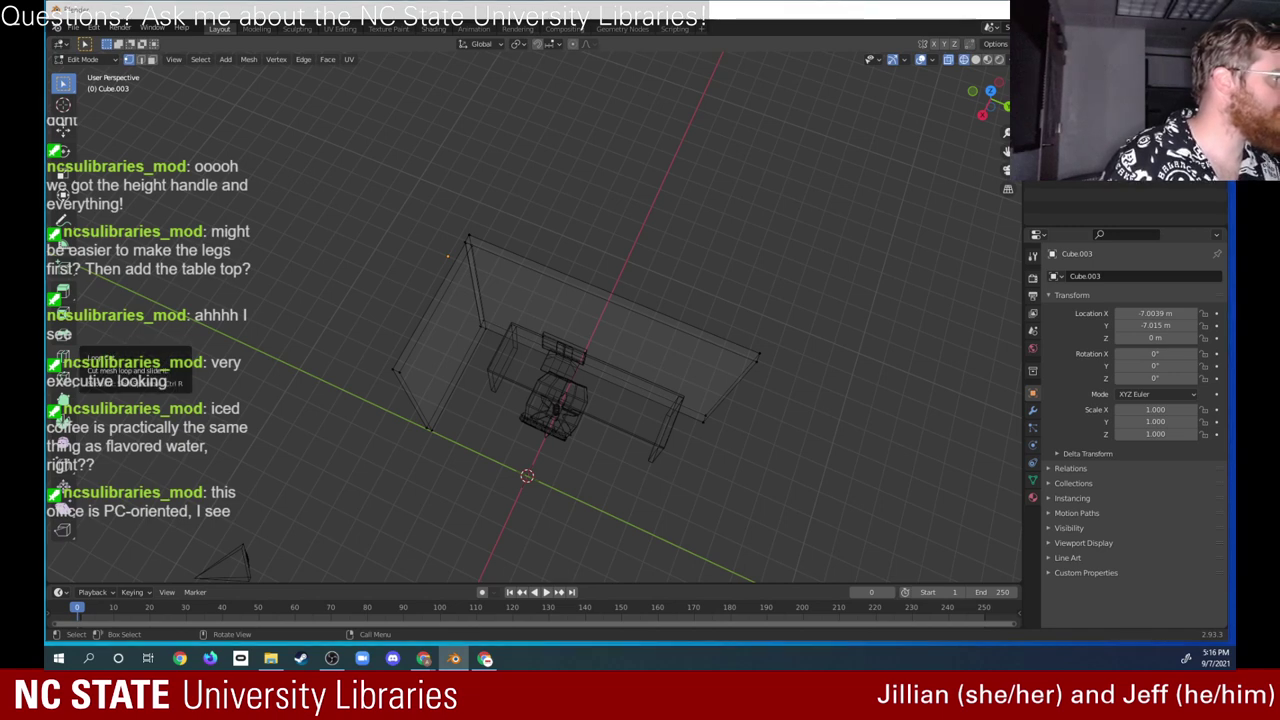
key("super+d")
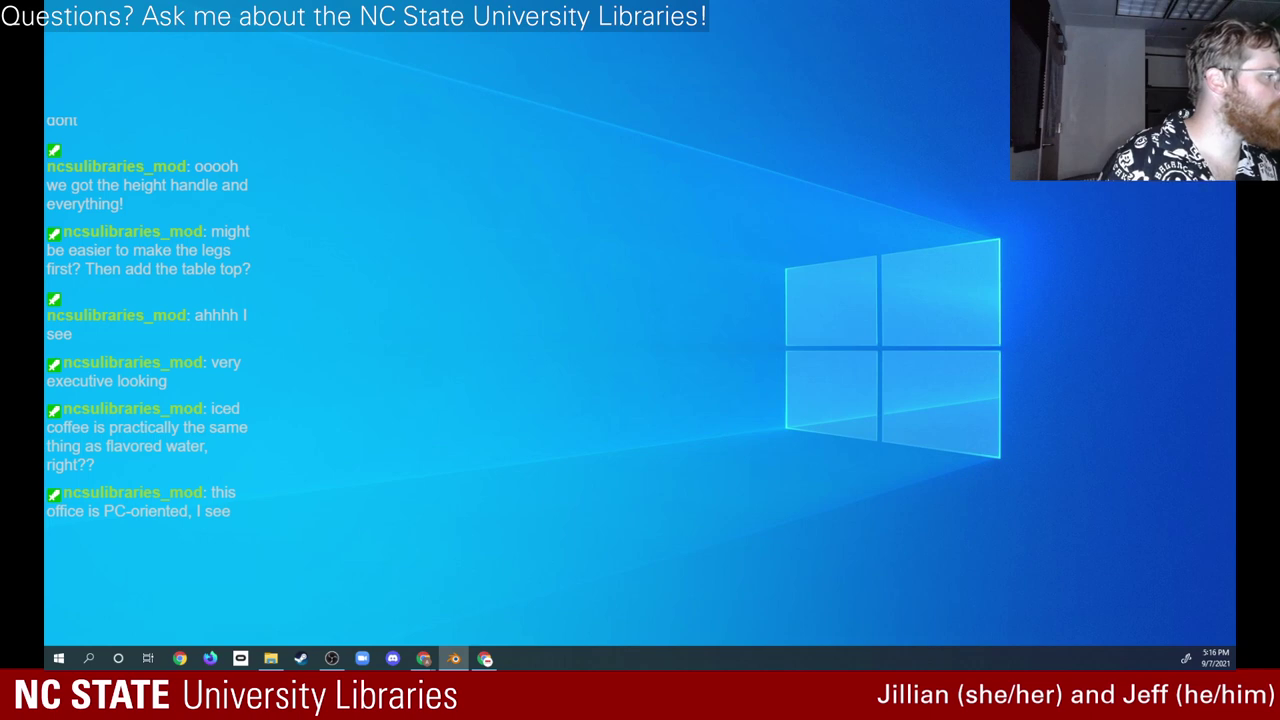
Step: Restore the Blender window from the taskbar
left_click(454, 658)
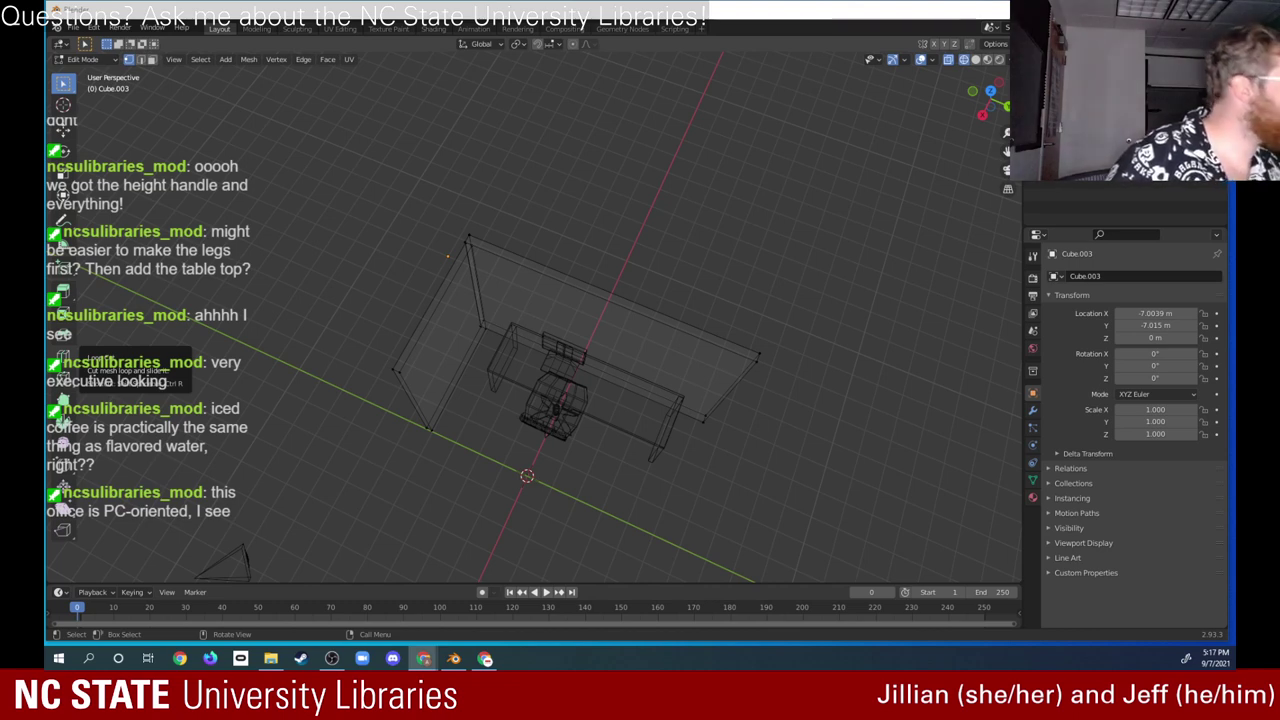
key("alt+Tab")
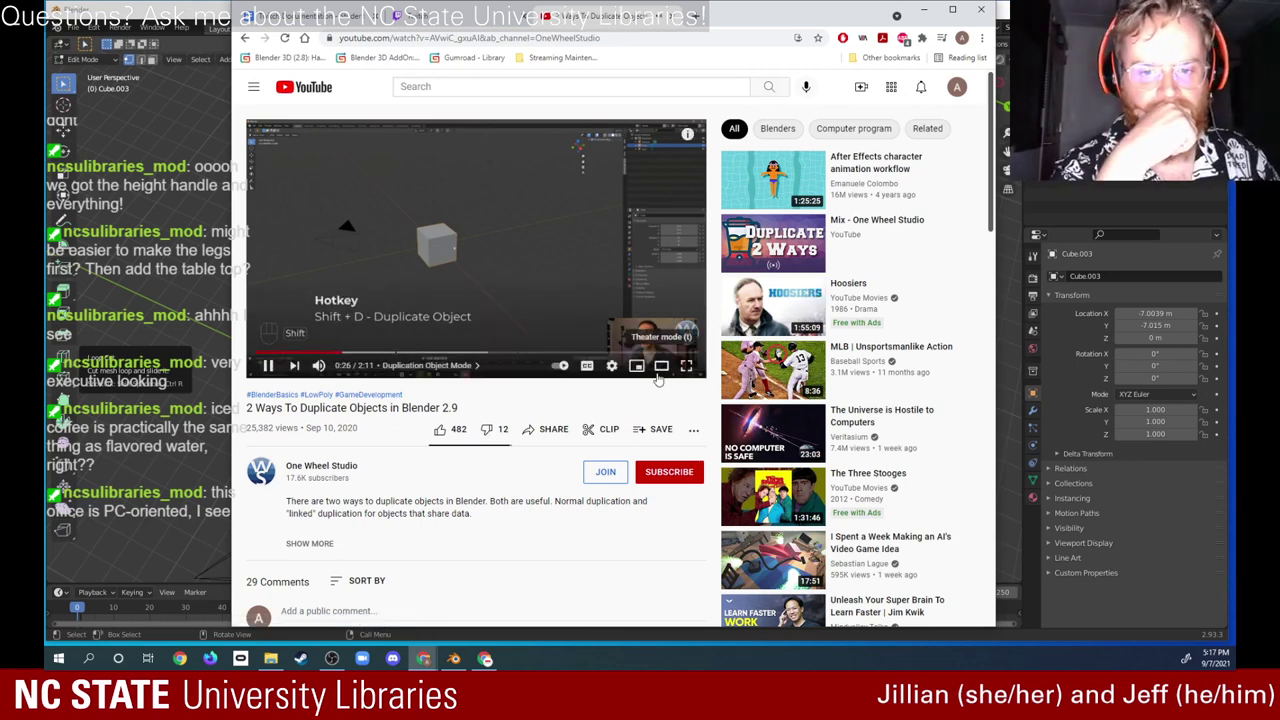
left_click(660, 368)
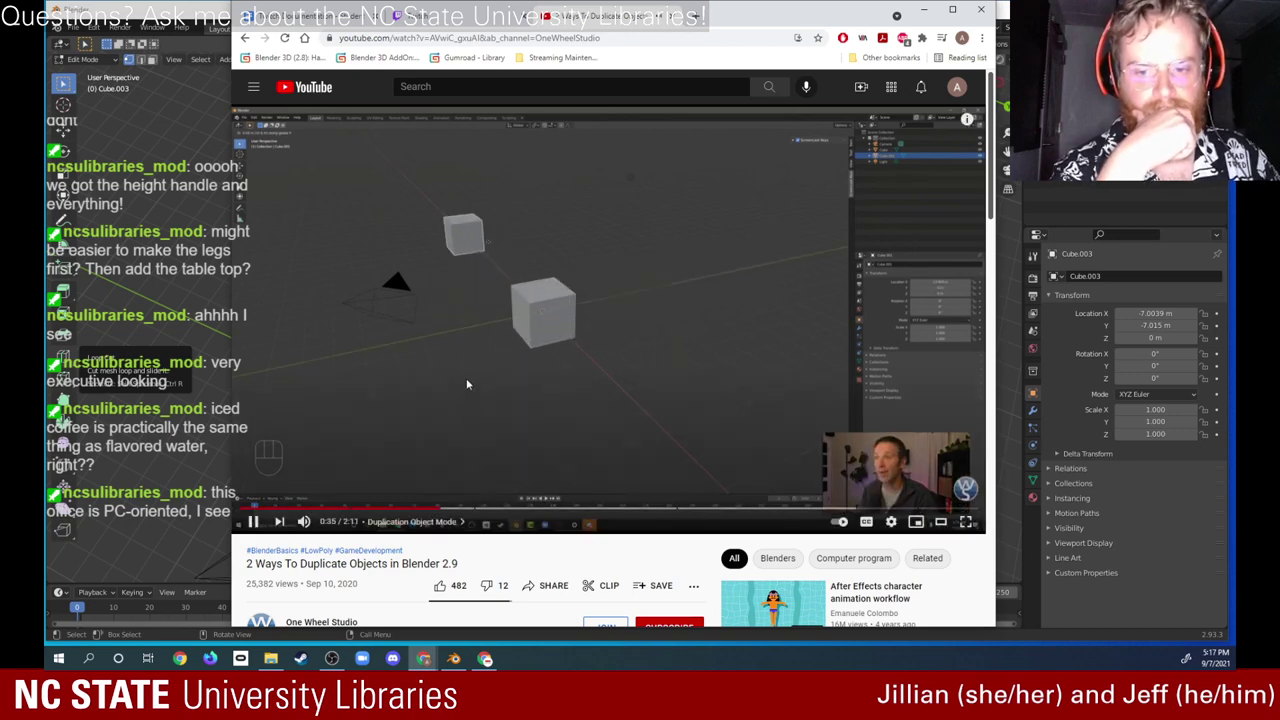
left_click(477, 311)
left_click(210, 258)
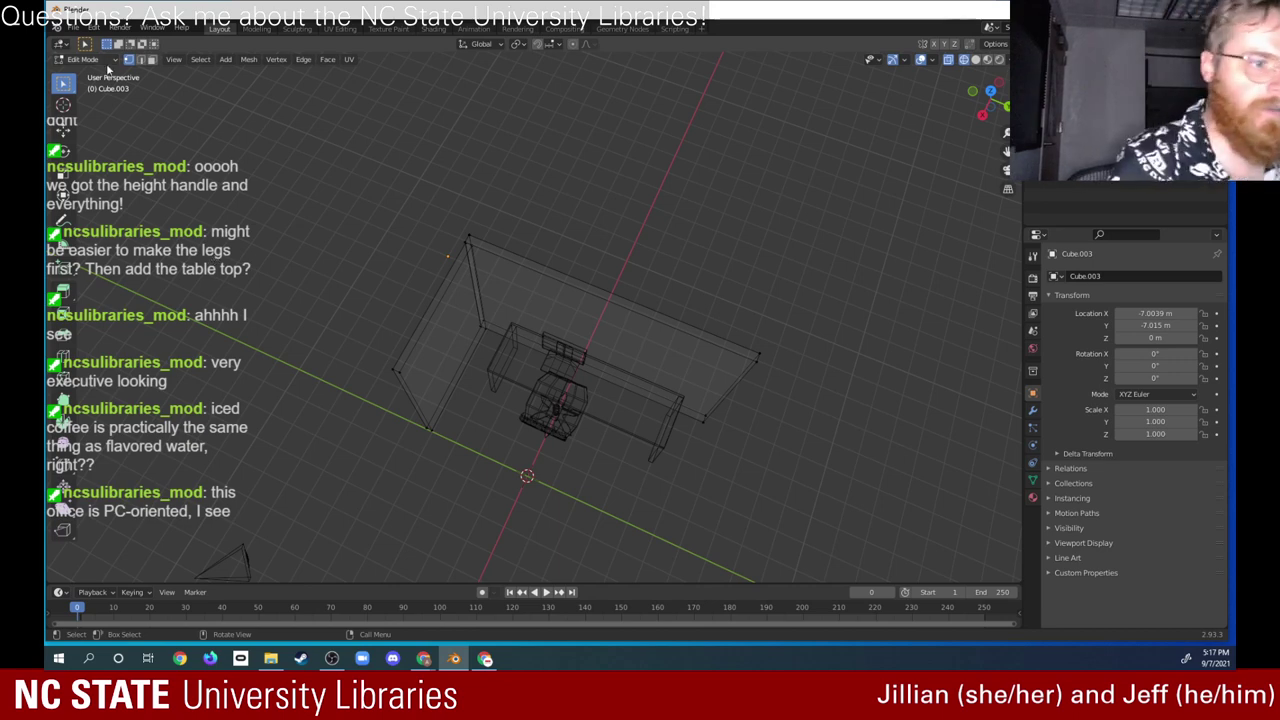
Step: Return to Object Mode with solid shading, then select and duplicate the walls, desk, monitor and chair
left_click(108, 66)
left_click(113, 79)
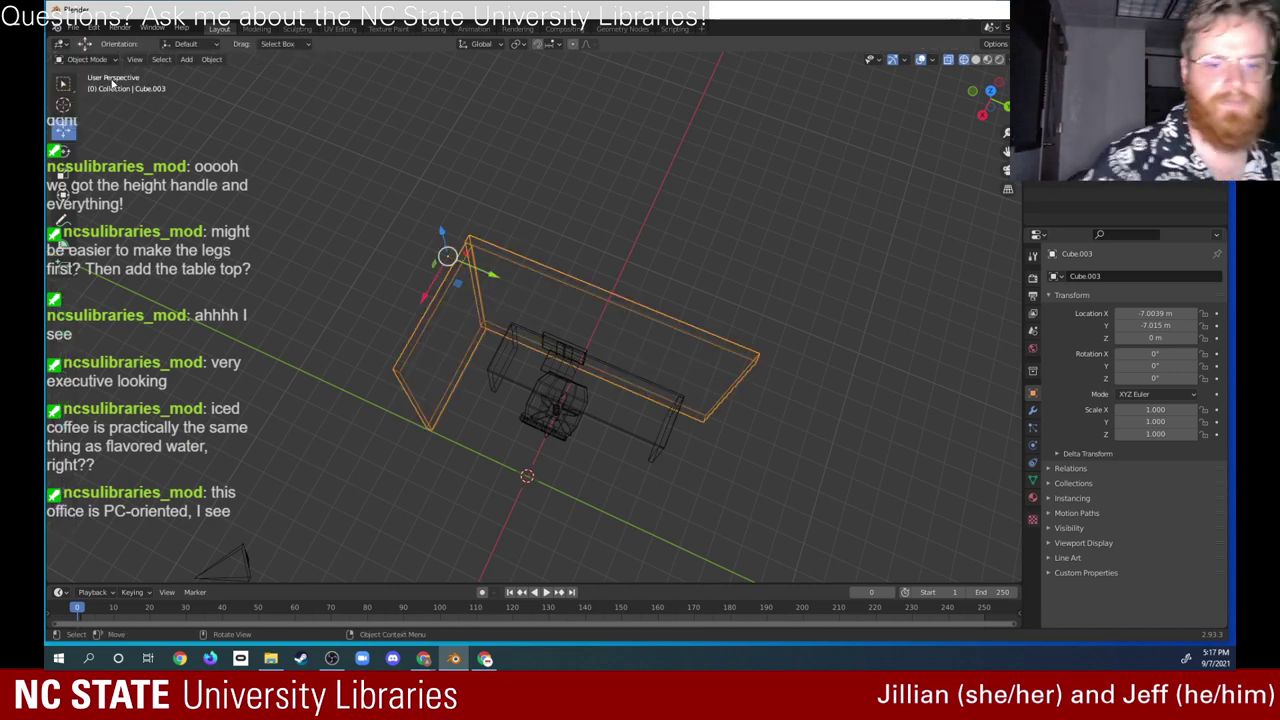
left_click(976, 59)
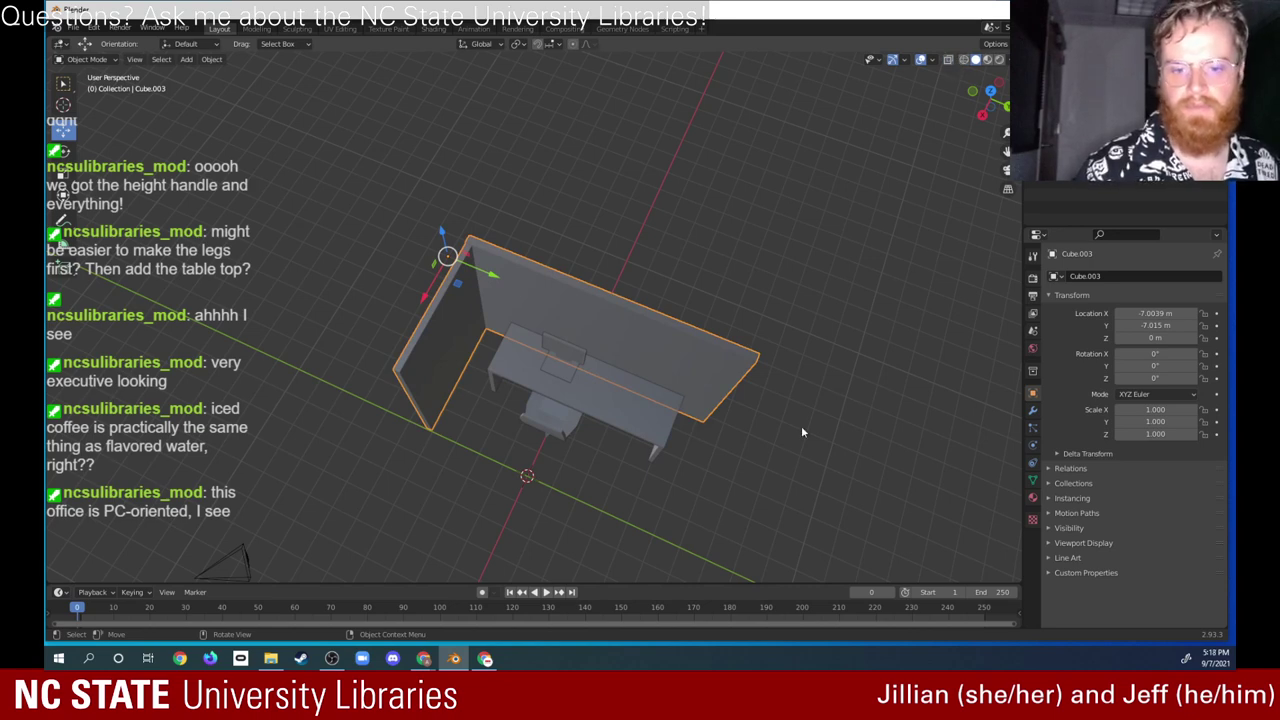
left_click(771, 462)
middle_click_drag(758, 468, 803, 460)
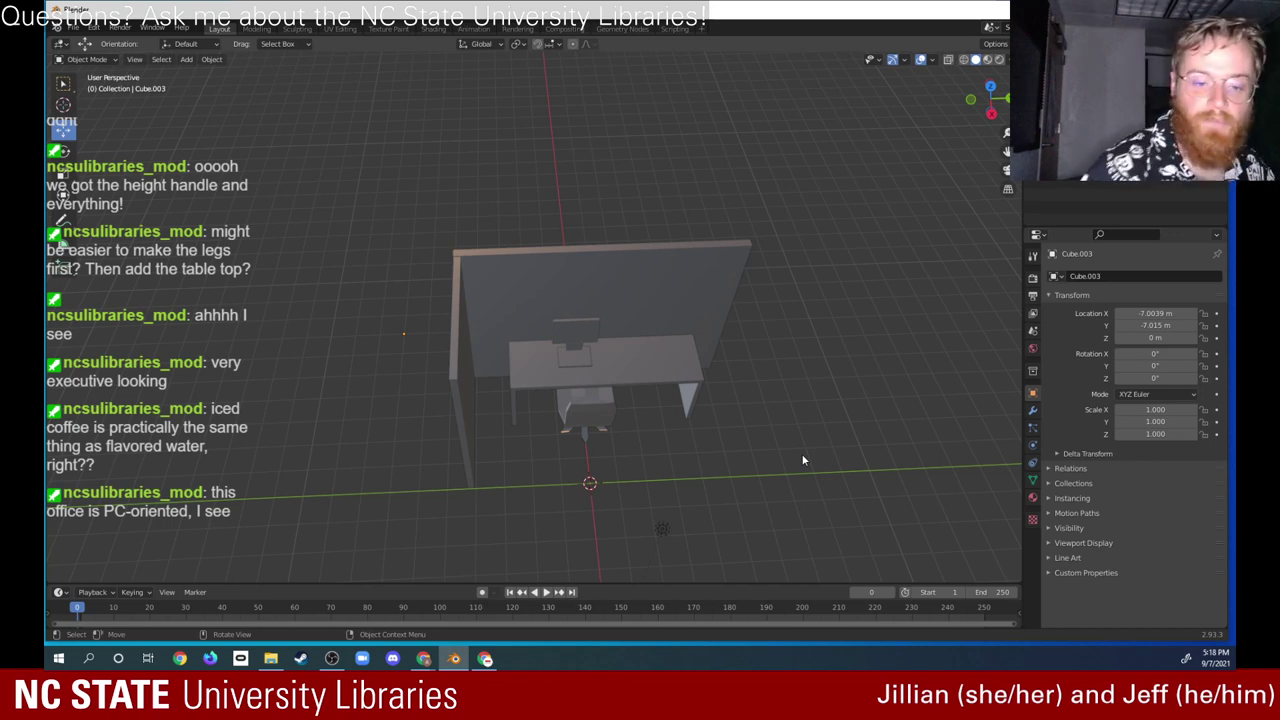
left_click_drag(412, 231, 806, 488)
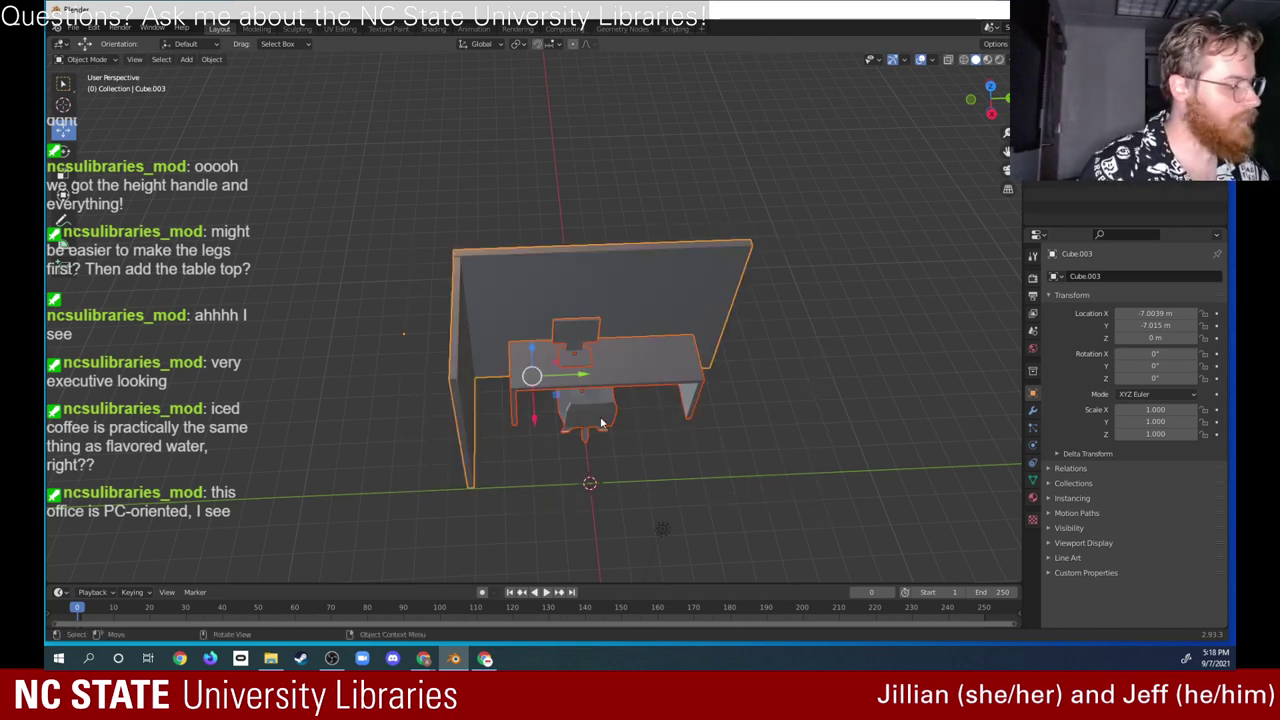
key("ctrl+j")
Step: Place the cubicle copy beside the original along the Y axis and zoom out
left_click_drag(700, 381, 945, 287)
key("x")
key("y")
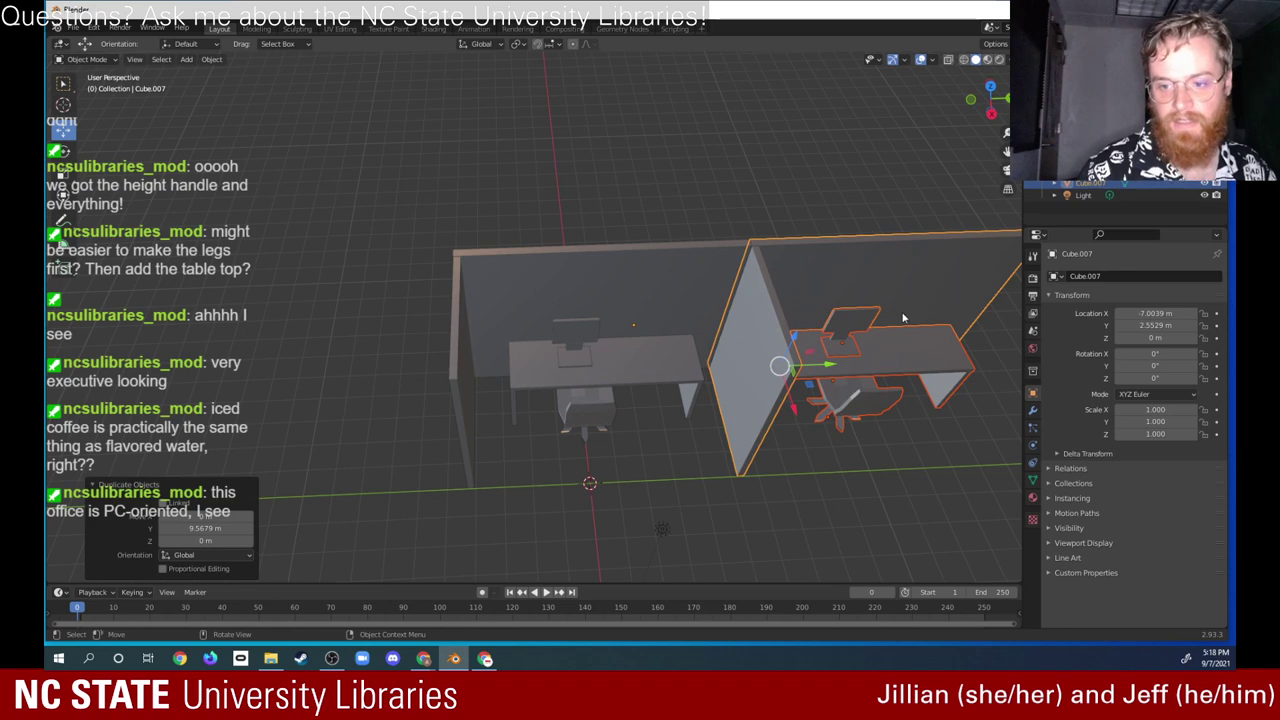
middle_click_drag(884, 350, 735, 339)
scroll(686, 432, "down", 1)
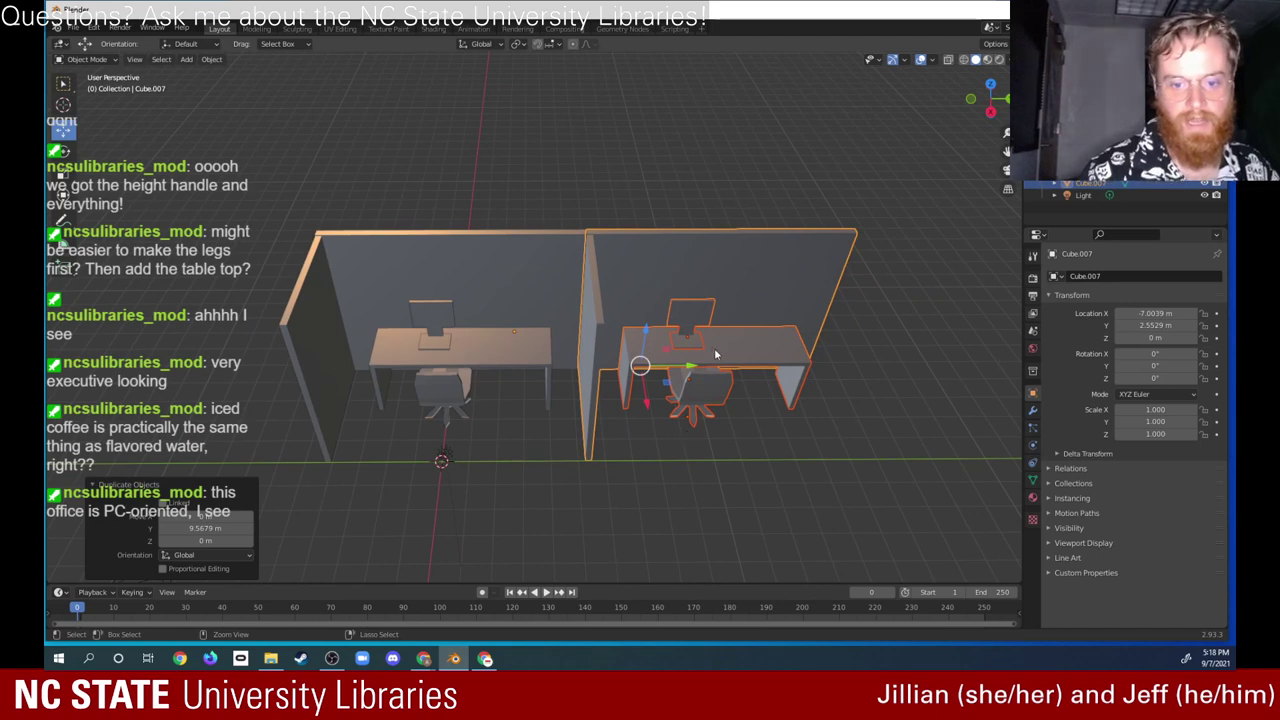
scroll(672, 507, "down", 3)
scroll(690, 420, "down", 2)
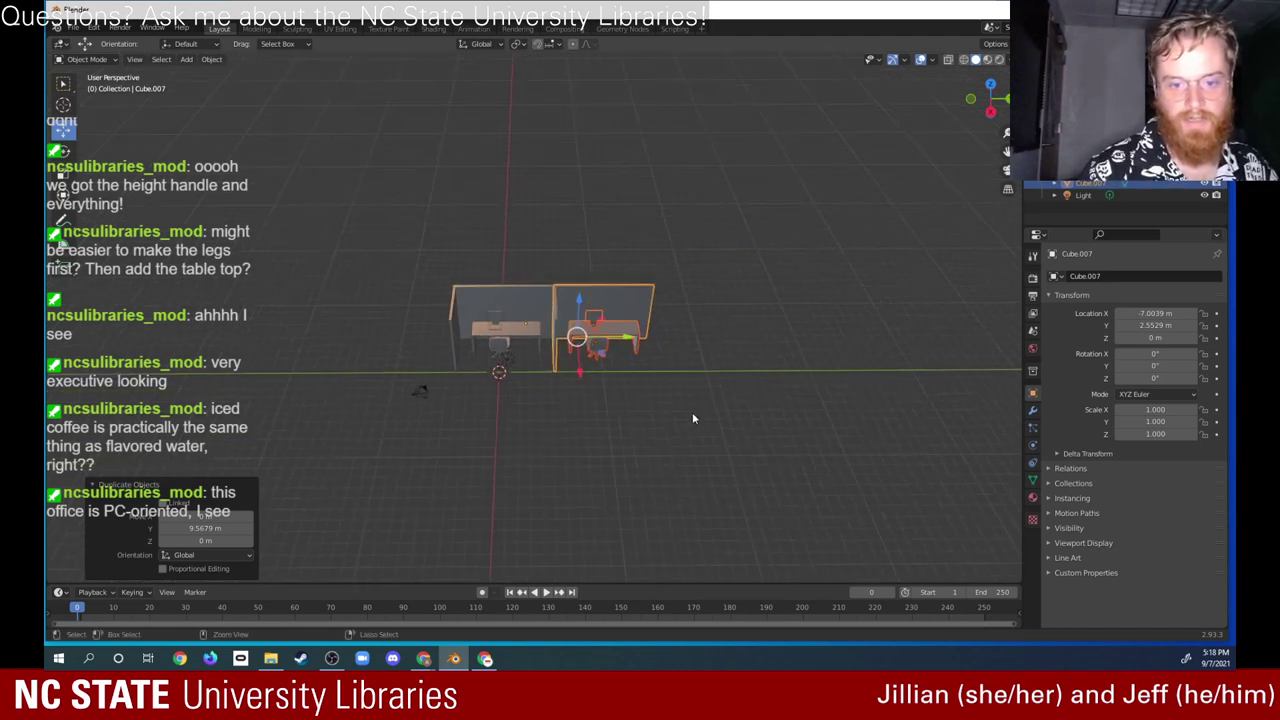
Step: Duplicate the two cubicles and place the copies next to them along Y
left_click_drag(415, 250, 697, 406)
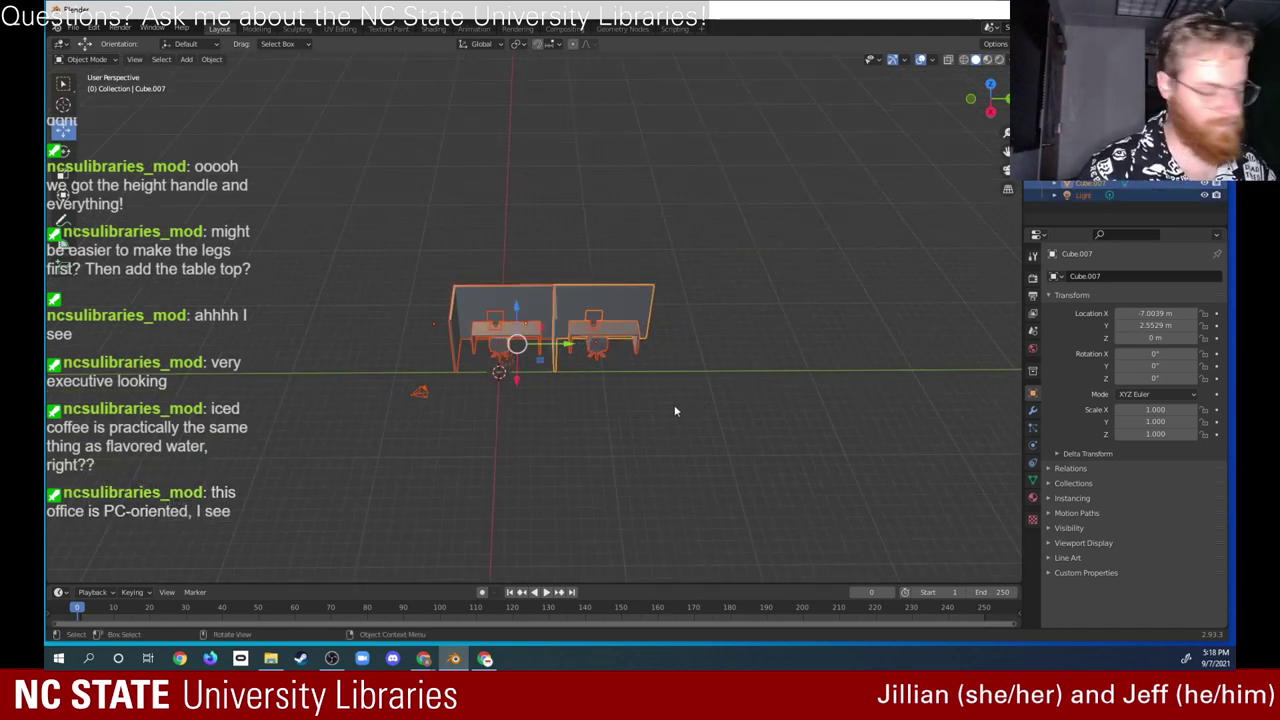
key("shift+d")
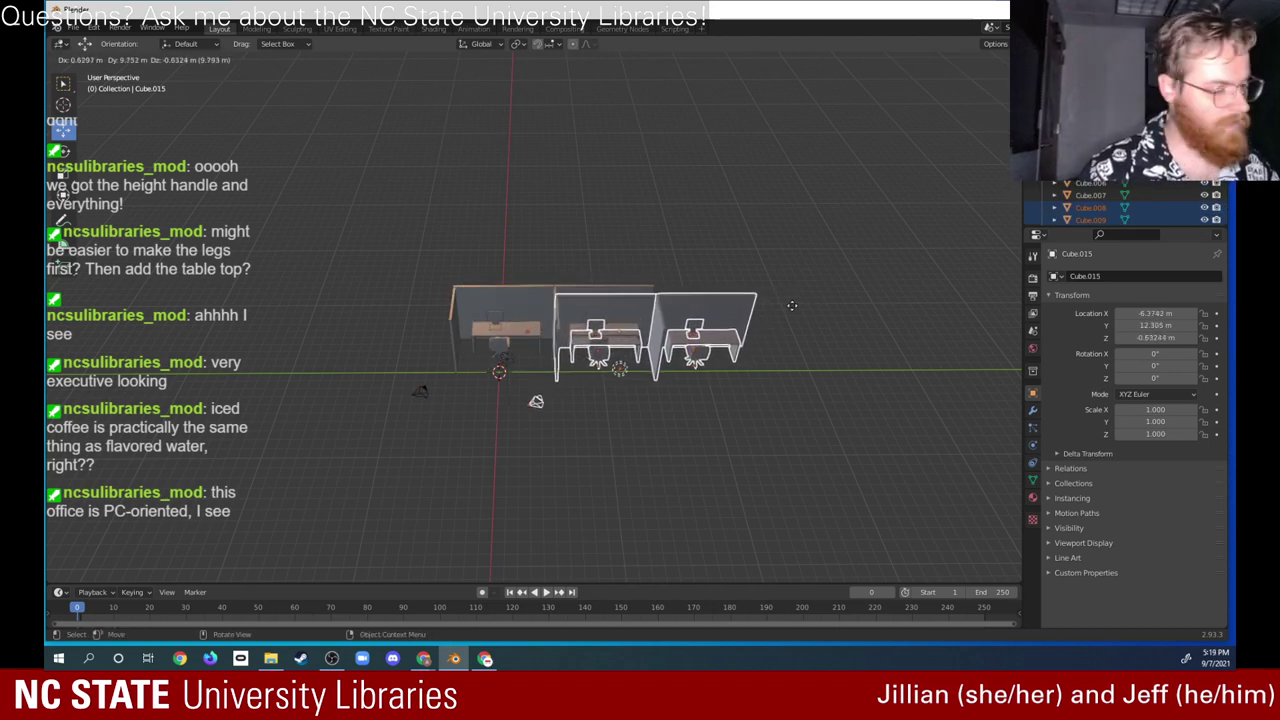
key("y")
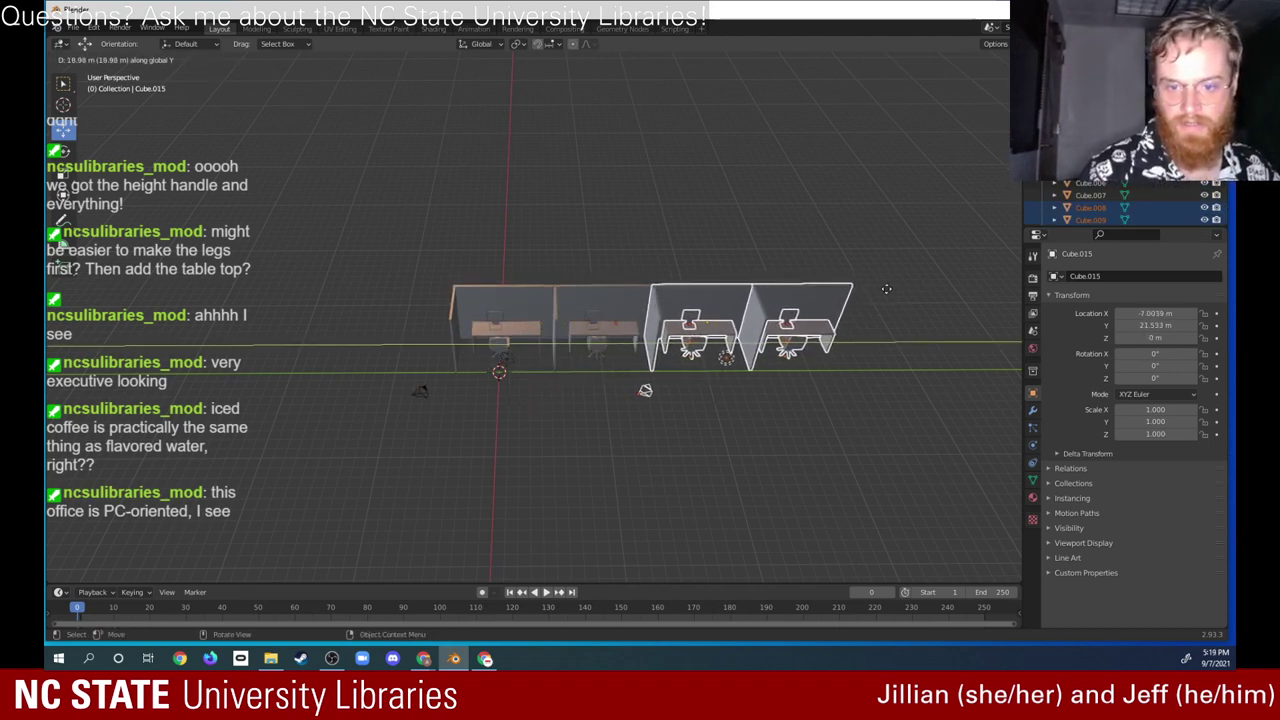
left_click(886, 288)
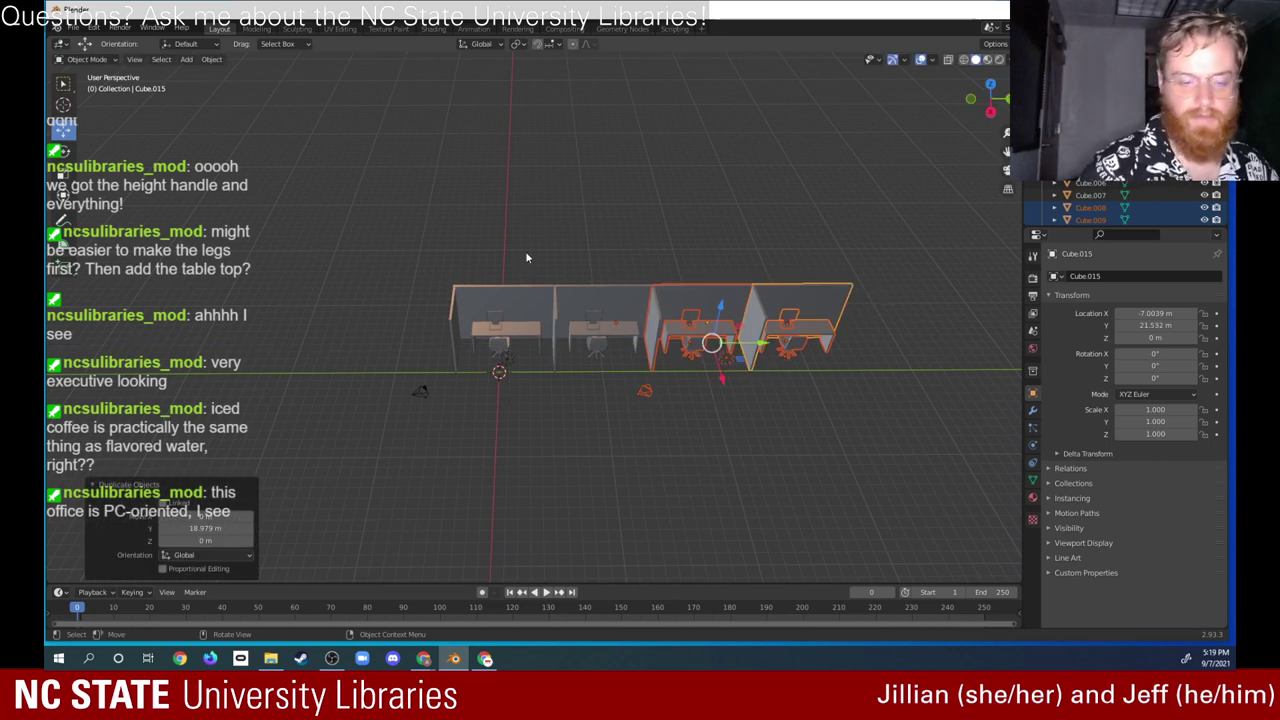
middle_click_drag(828, 346, 600, 320, "shift")
Step: Duplicate all four cubicles along Y to extend the row to eight units
left_click_drag(186, 252, 708, 374)
key("shift+d")
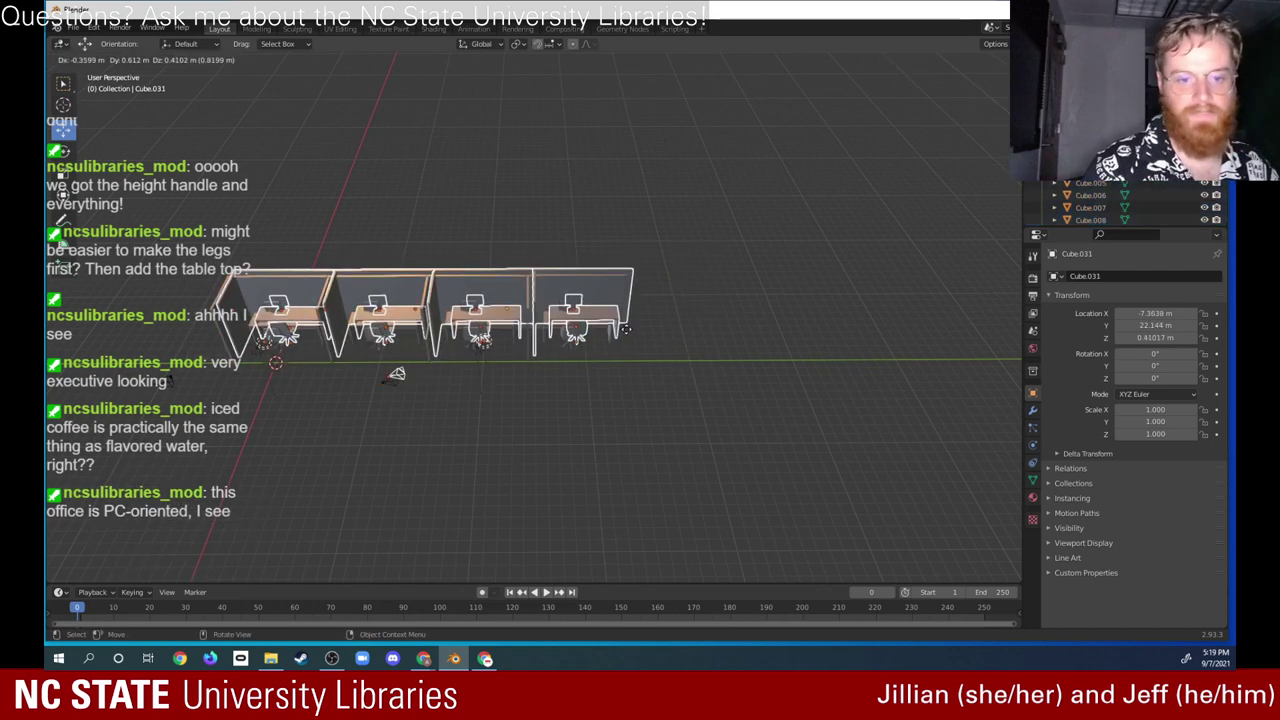
key("y")
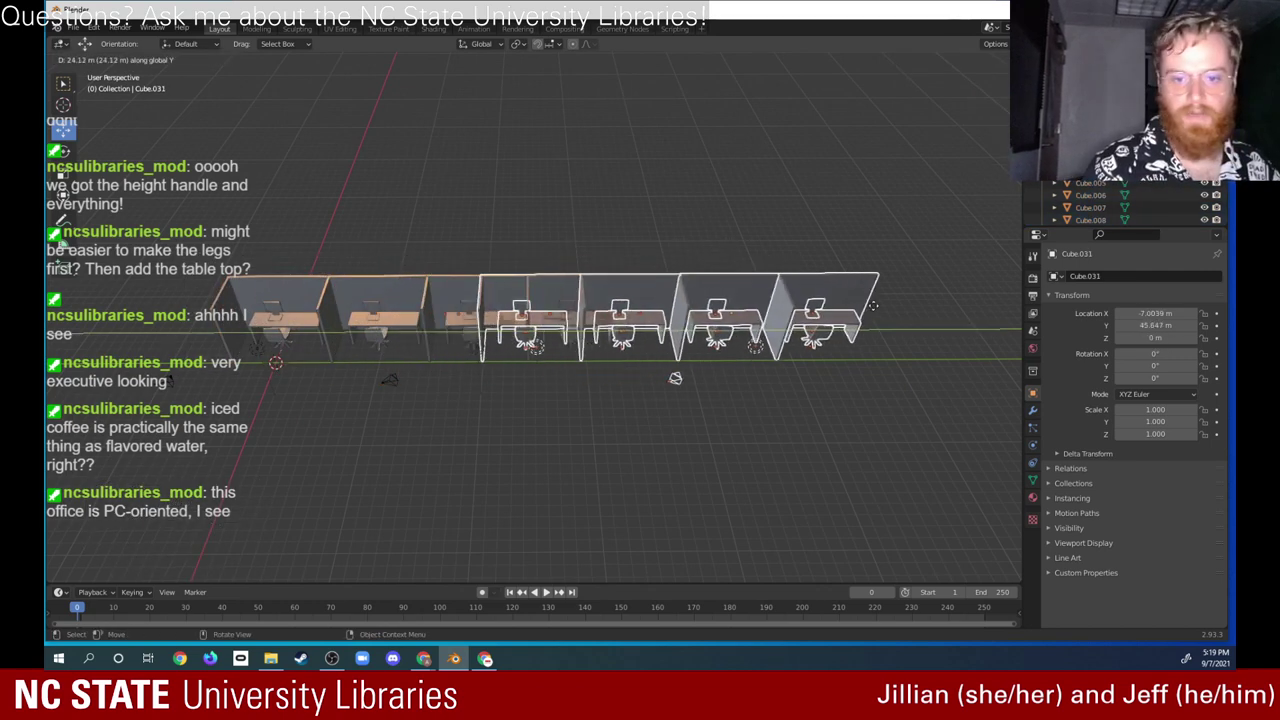
left_click(1004, 256)
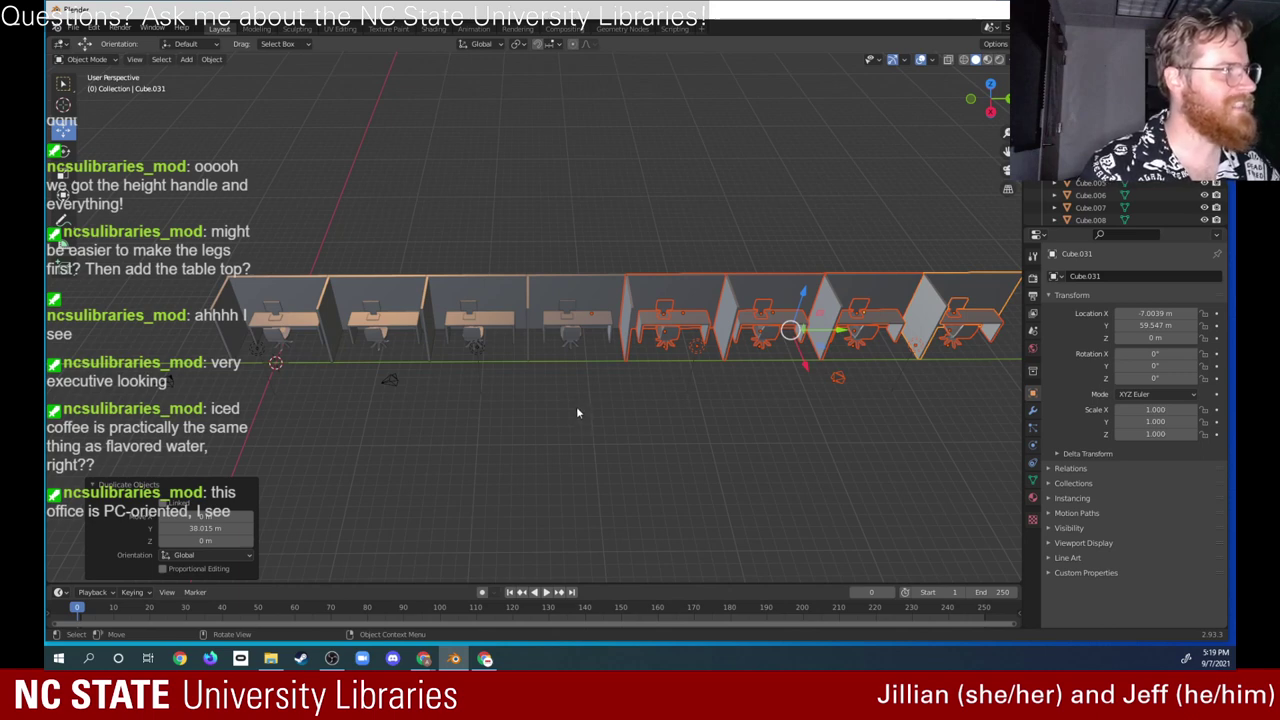
left_click(483, 456)
middle_click_drag(506, 432, 715, 336)
middle_click_drag(726, 342, 582, 468)
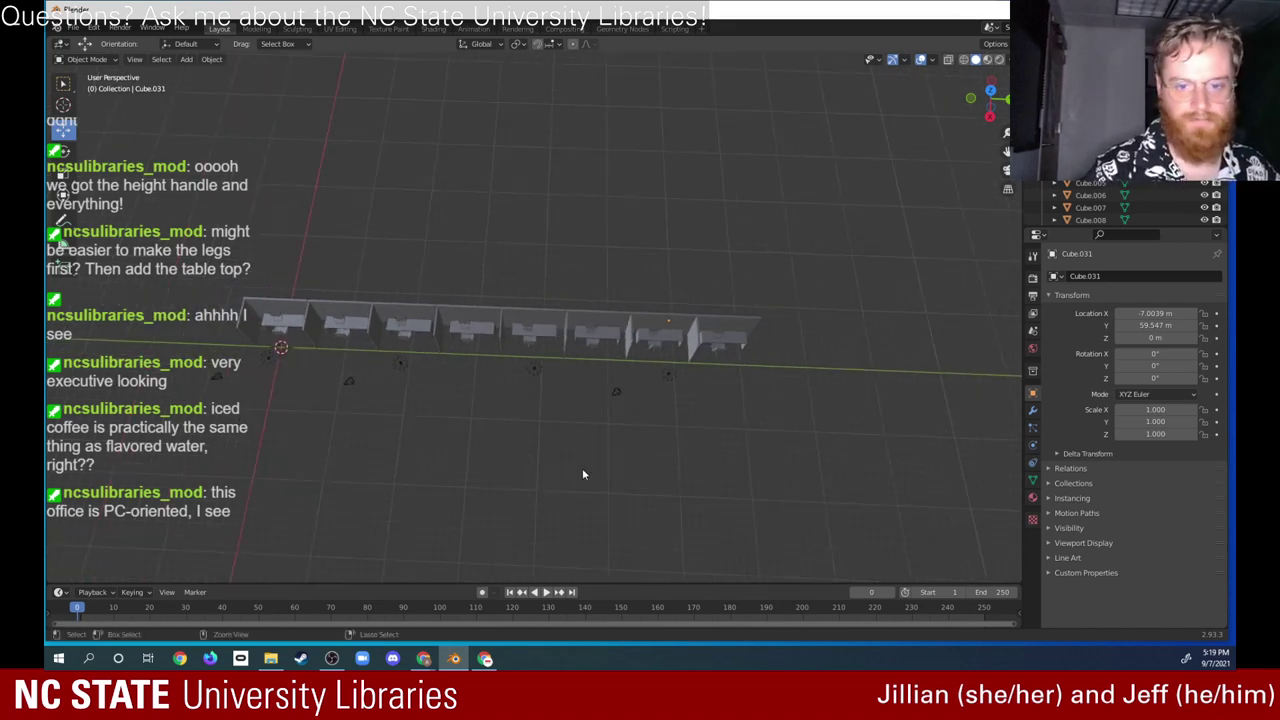
Step: Duplicate the whole cubicle row and place the copy parallel to it along X
left_click_drag(206, 262, 792, 388)
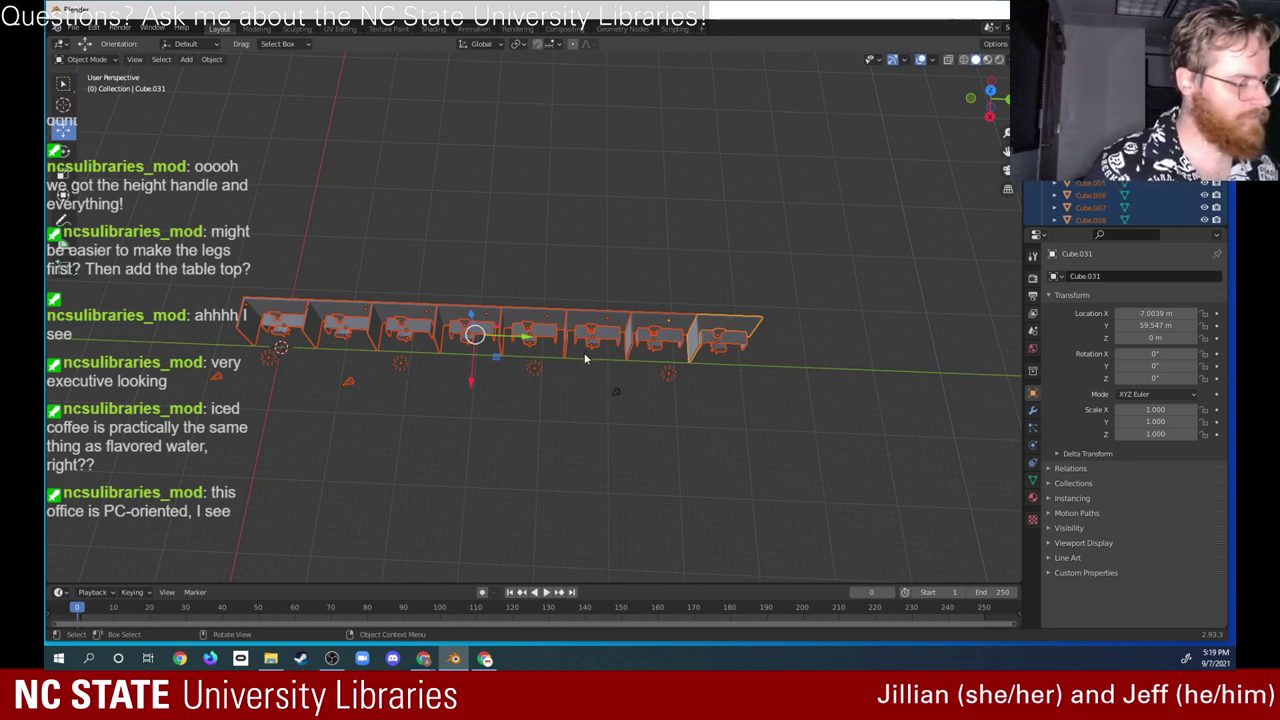
key("shift+d")
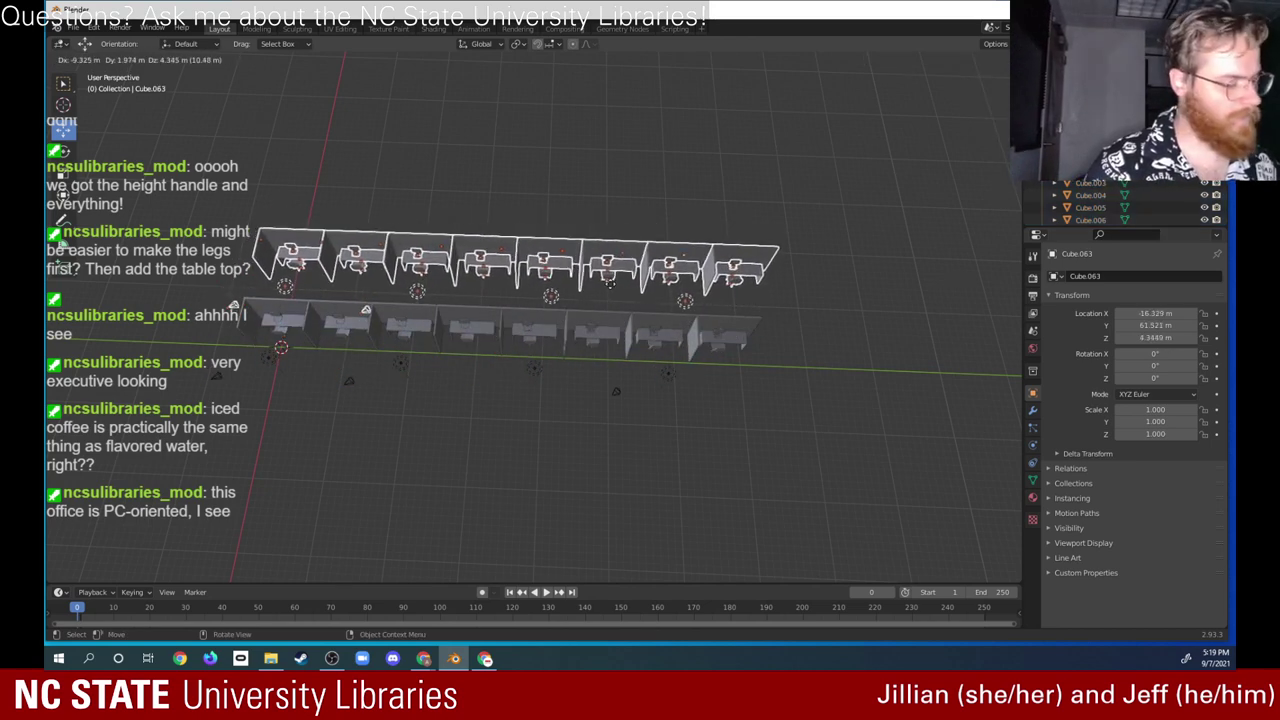
key("x")
left_click(643, 209)
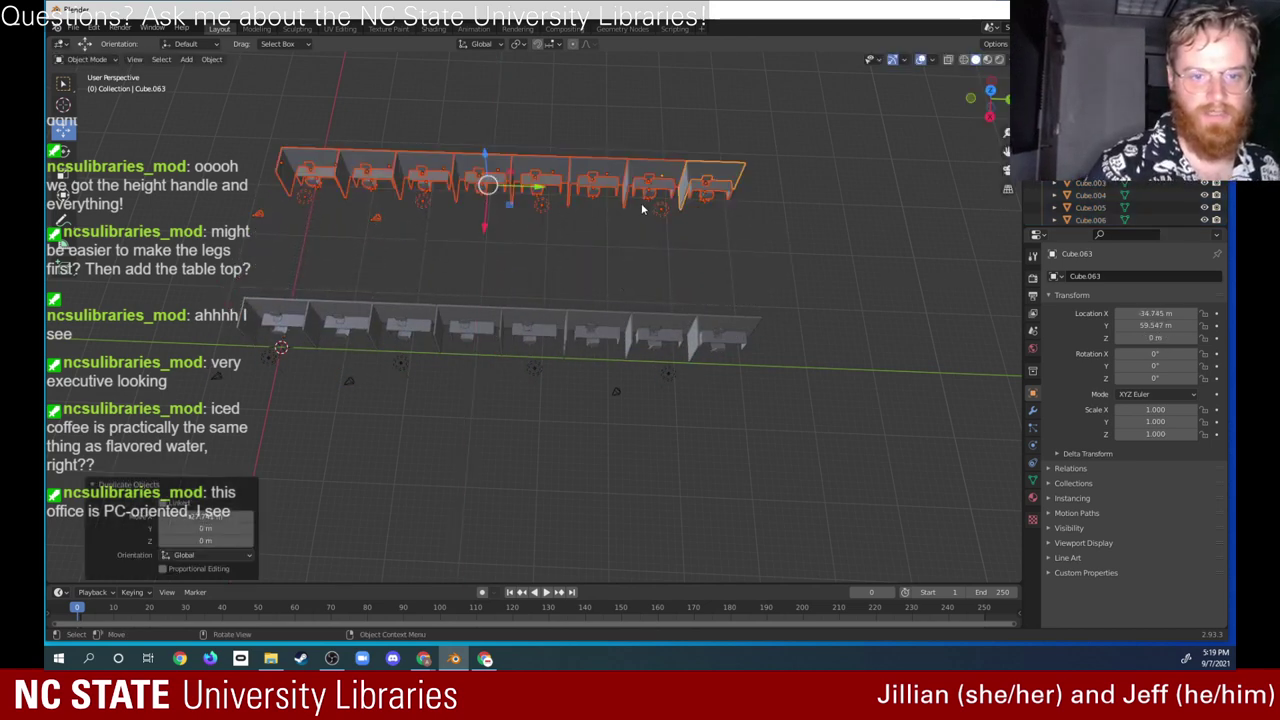
Step: Rotate the copied row 180° around Z and push it back-to-back against the original
left_click(62, 150)
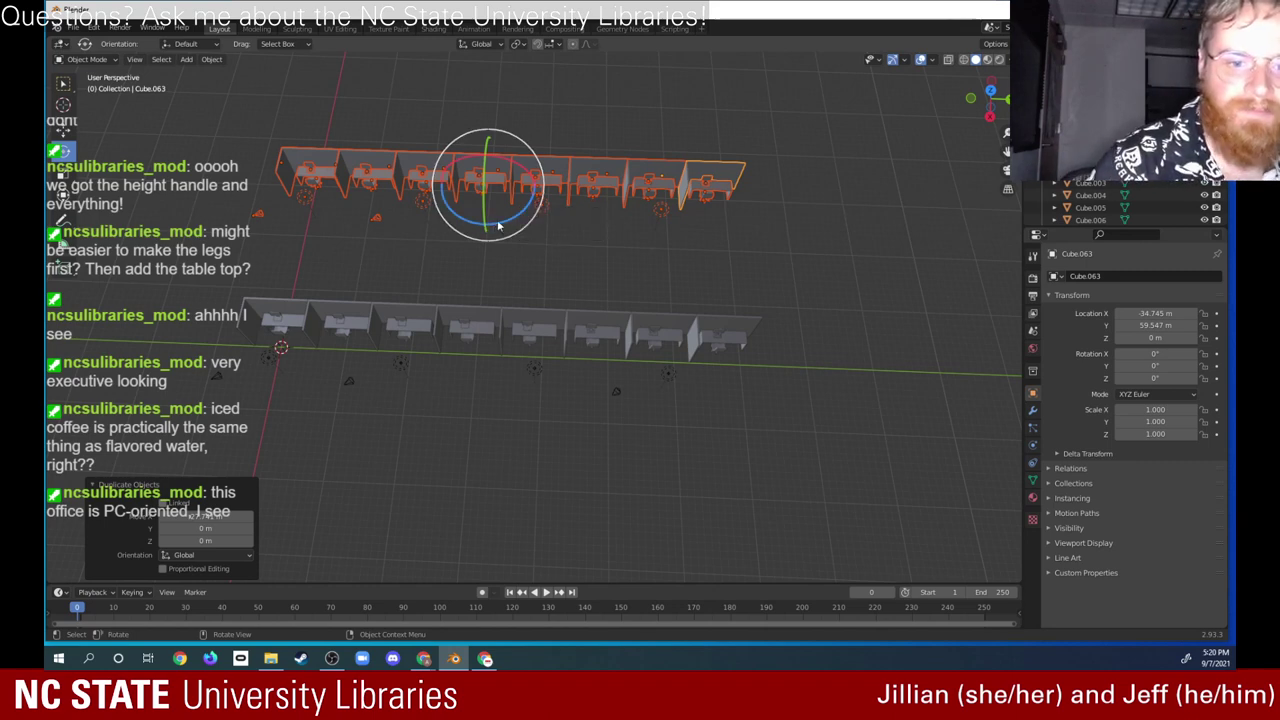
left_click_drag(502, 228, 358, 166)
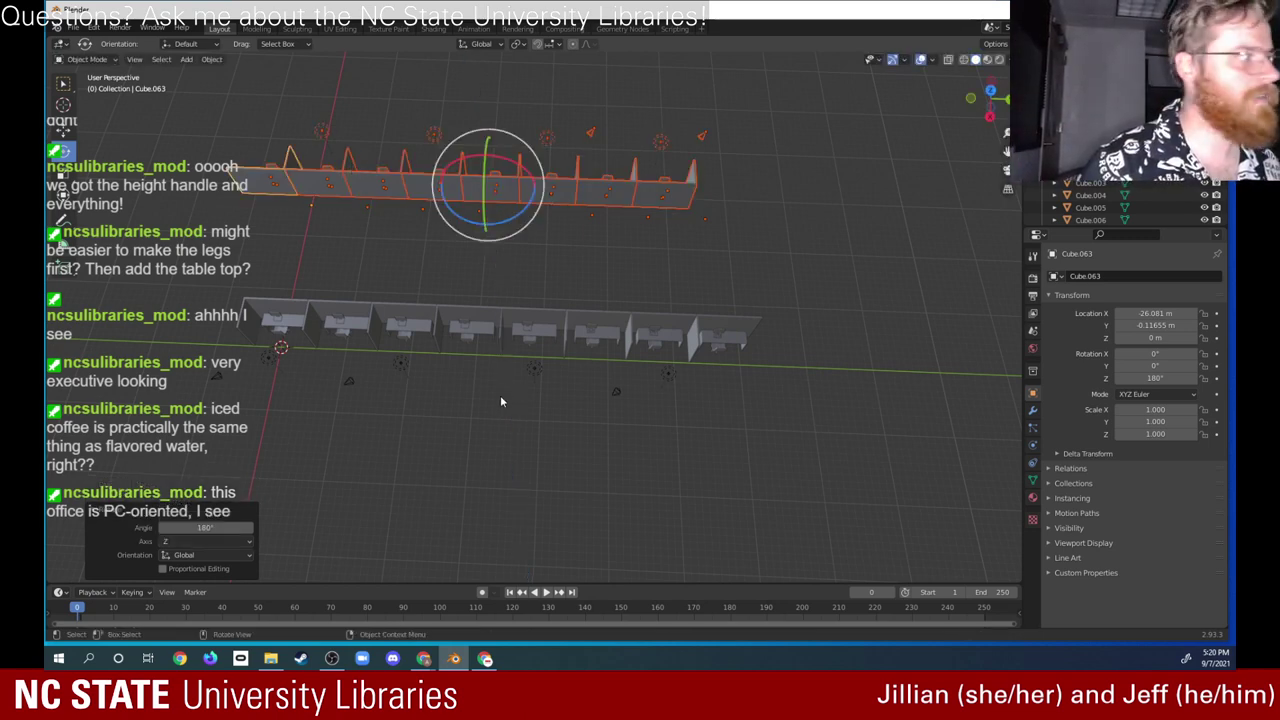
left_click(63, 131)
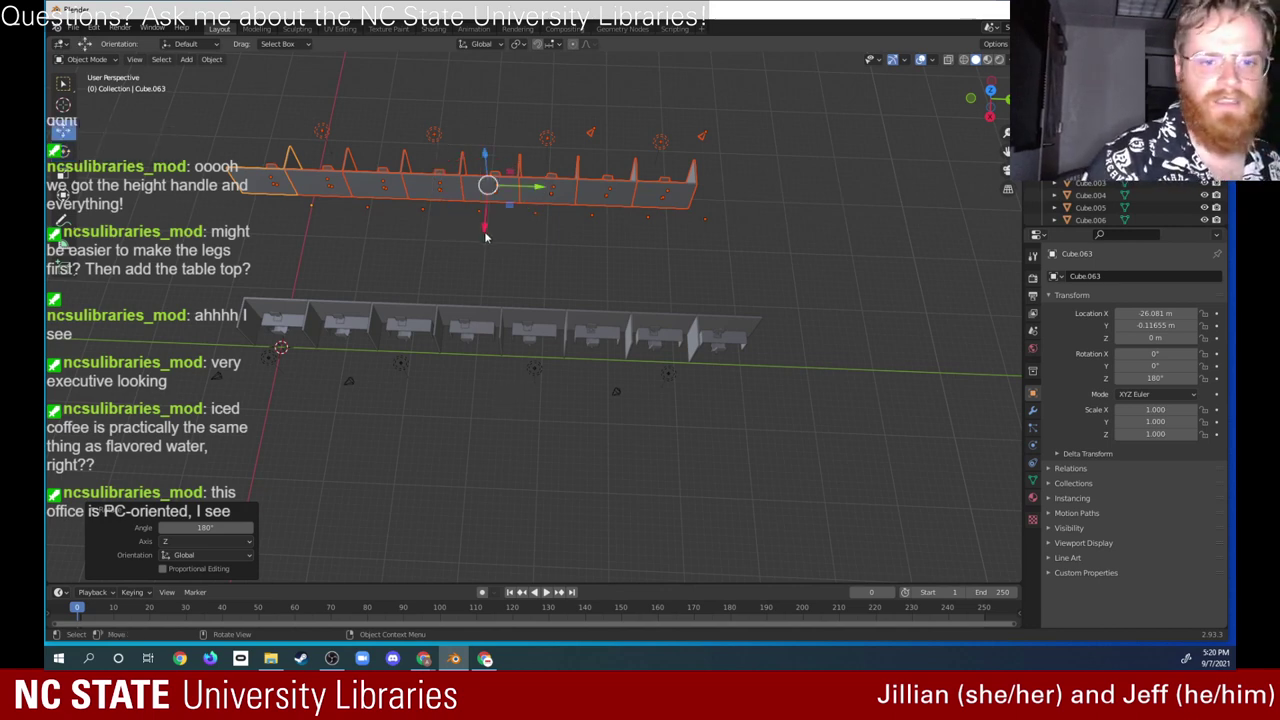
left_click_drag(485, 232, 487, 354)
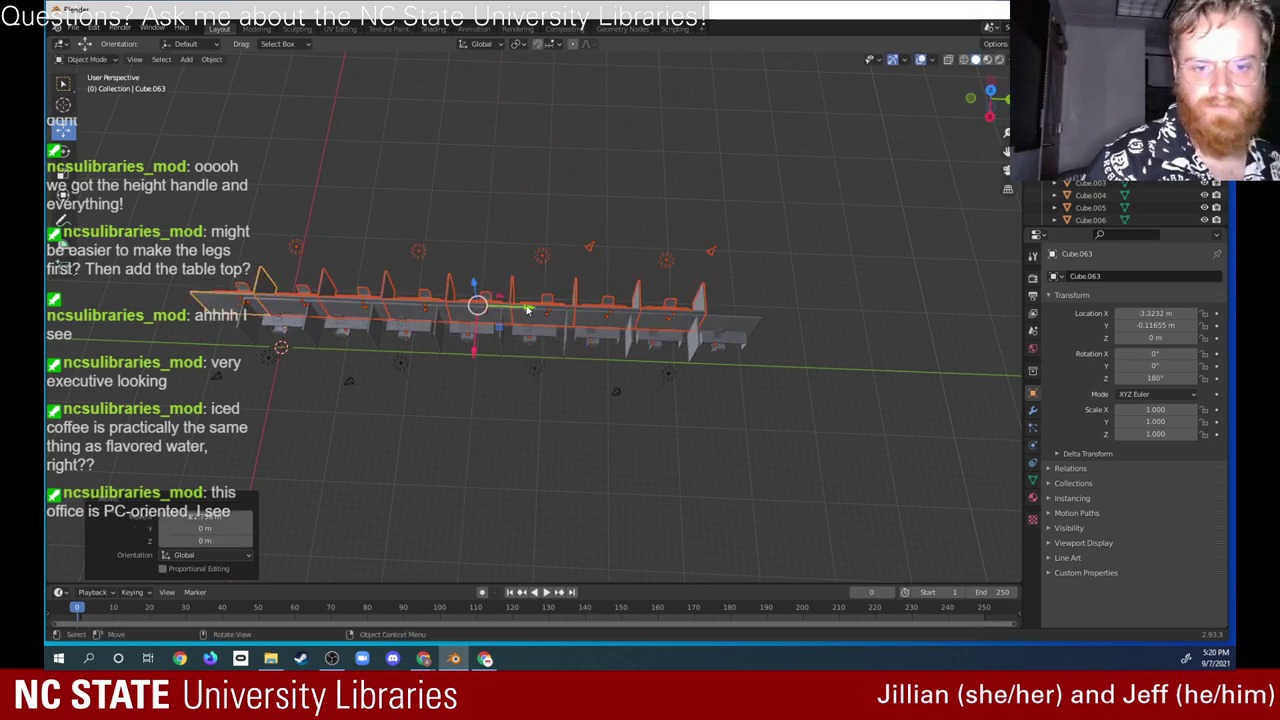
left_click_drag(528, 310, 590, 303)
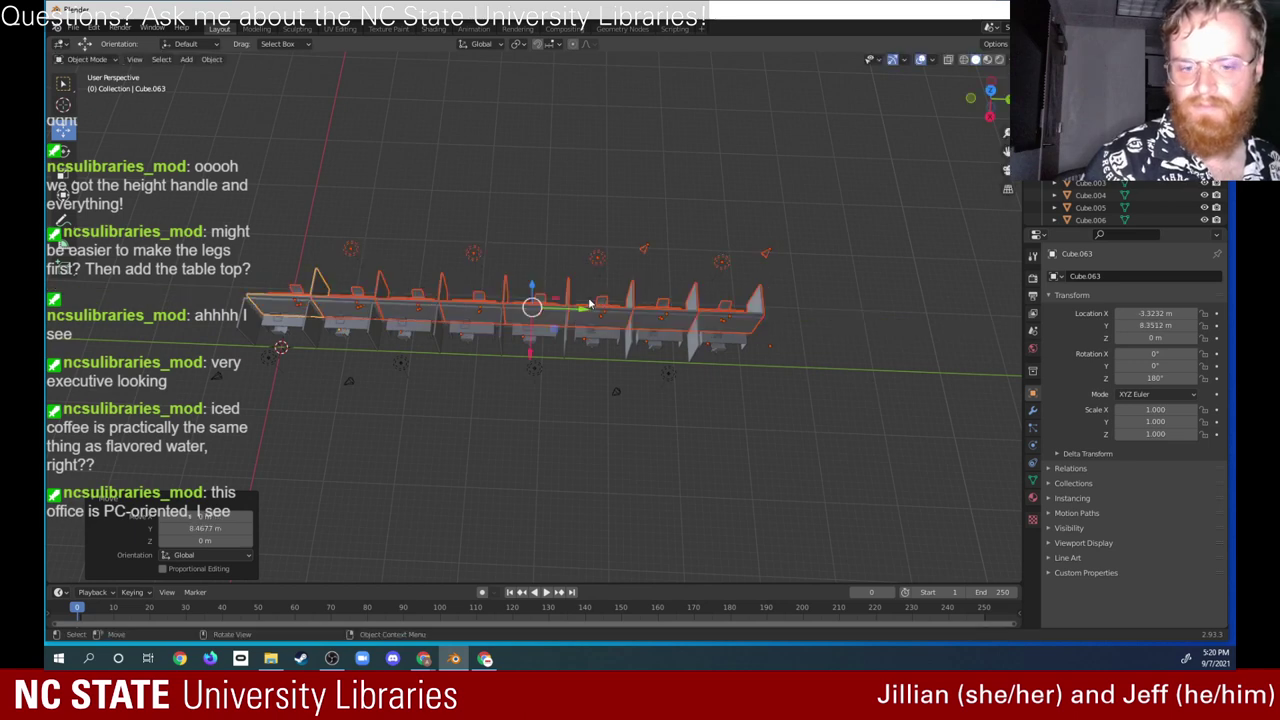
left_click(713, 390)
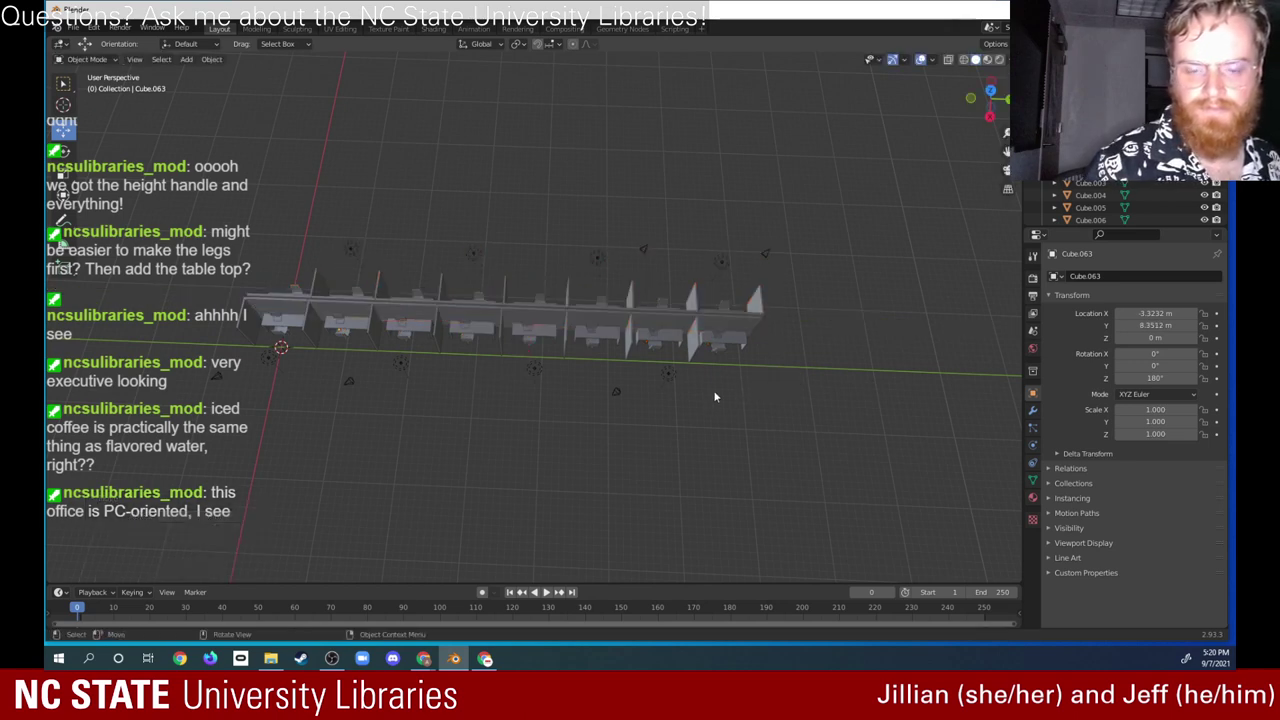
middle_click_drag(773, 370, 745, 368)
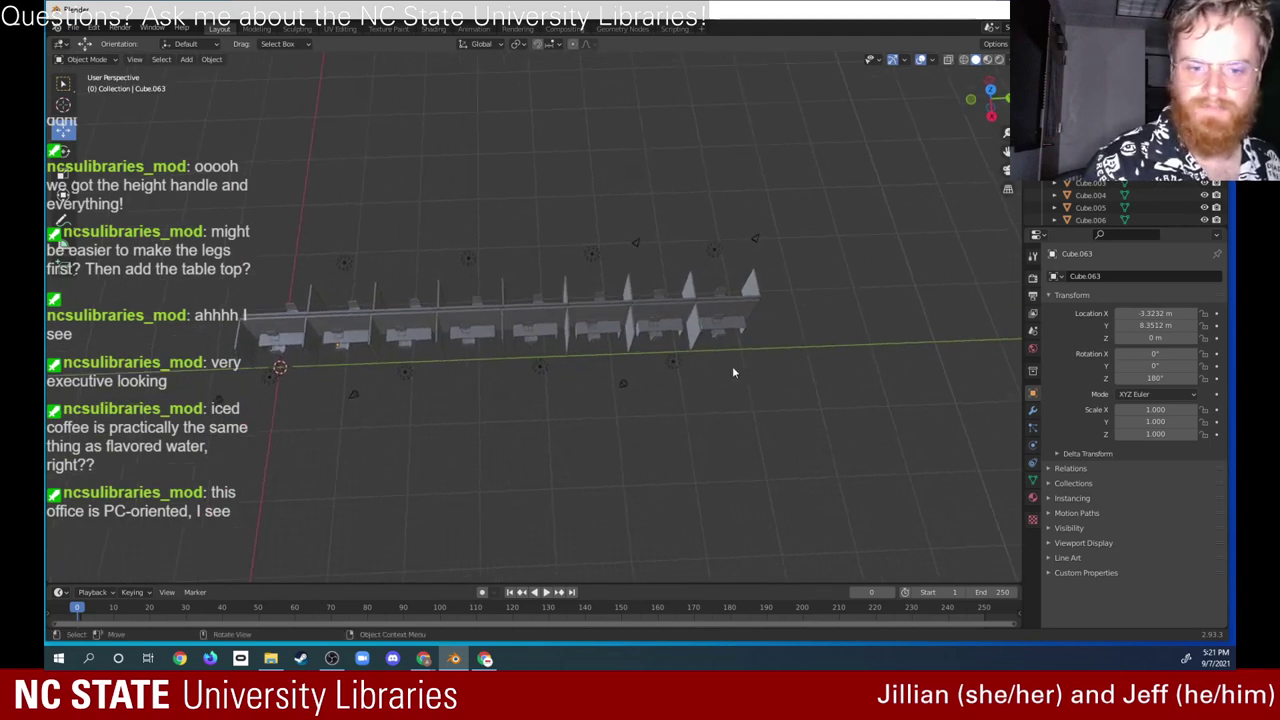
Step: Delete two stray lights near the desks
left_click(673, 362)
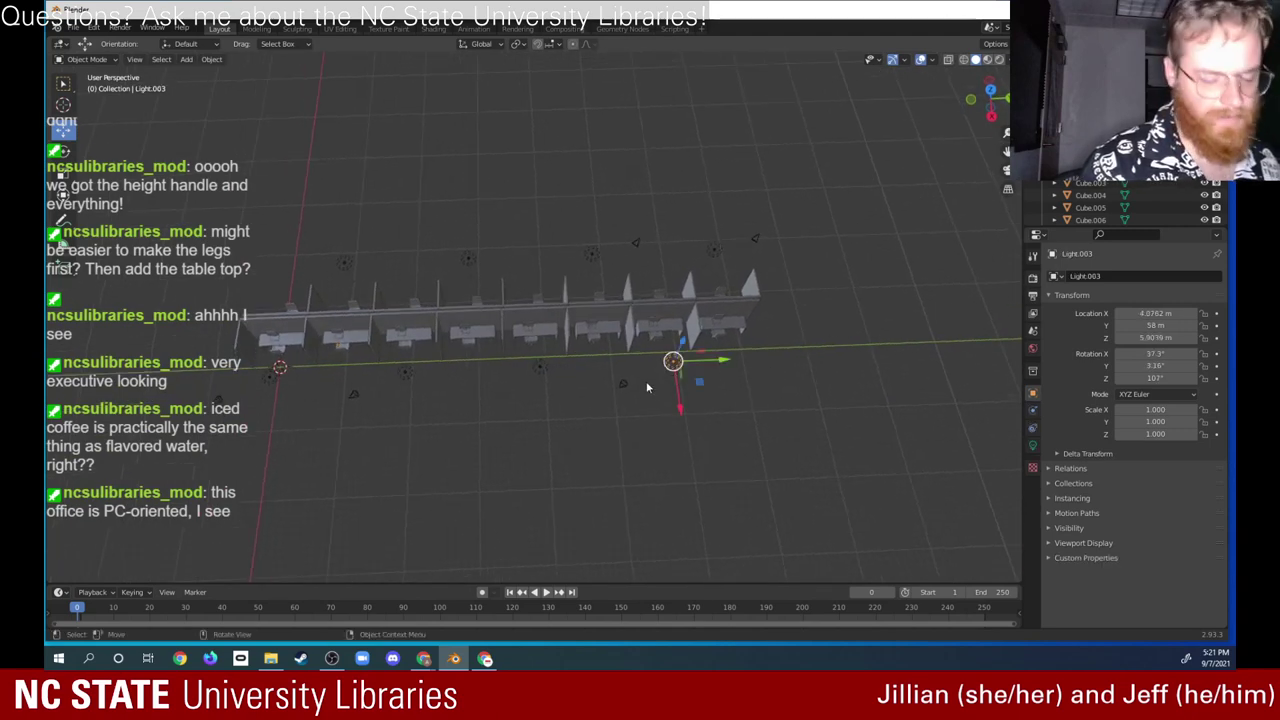
key("x")
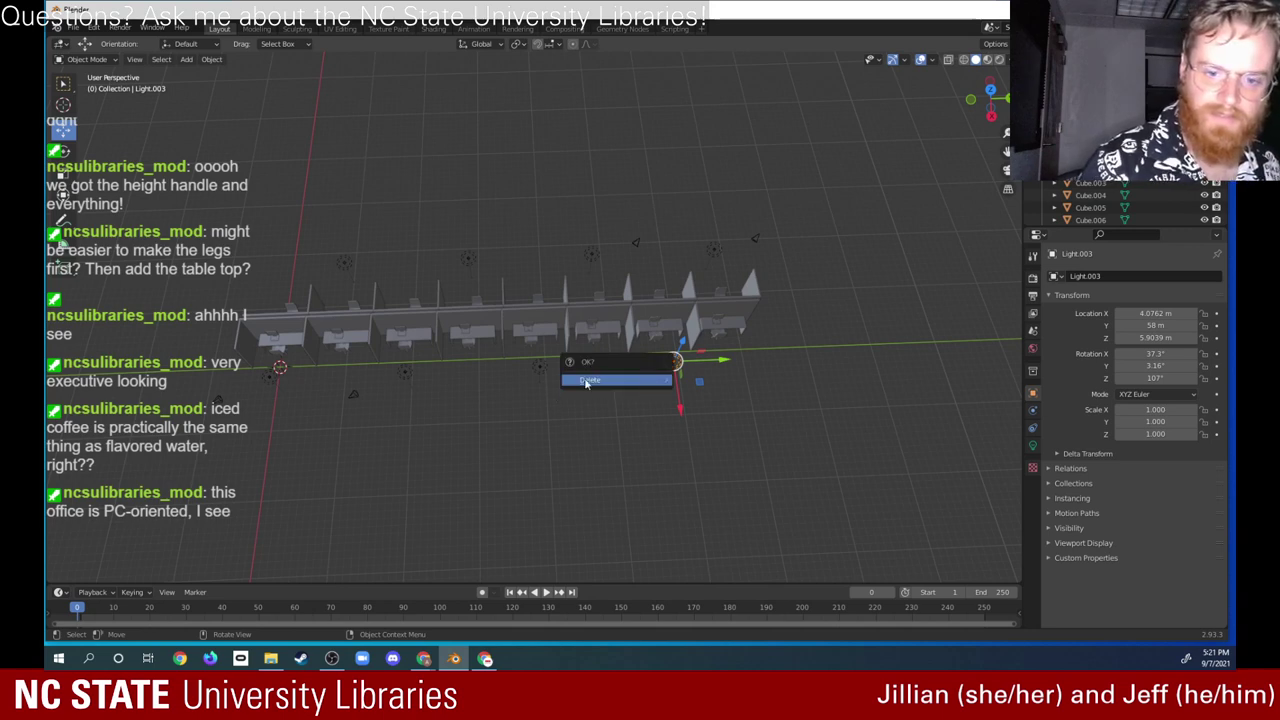
left_click(600, 383)
left_click(541, 366)
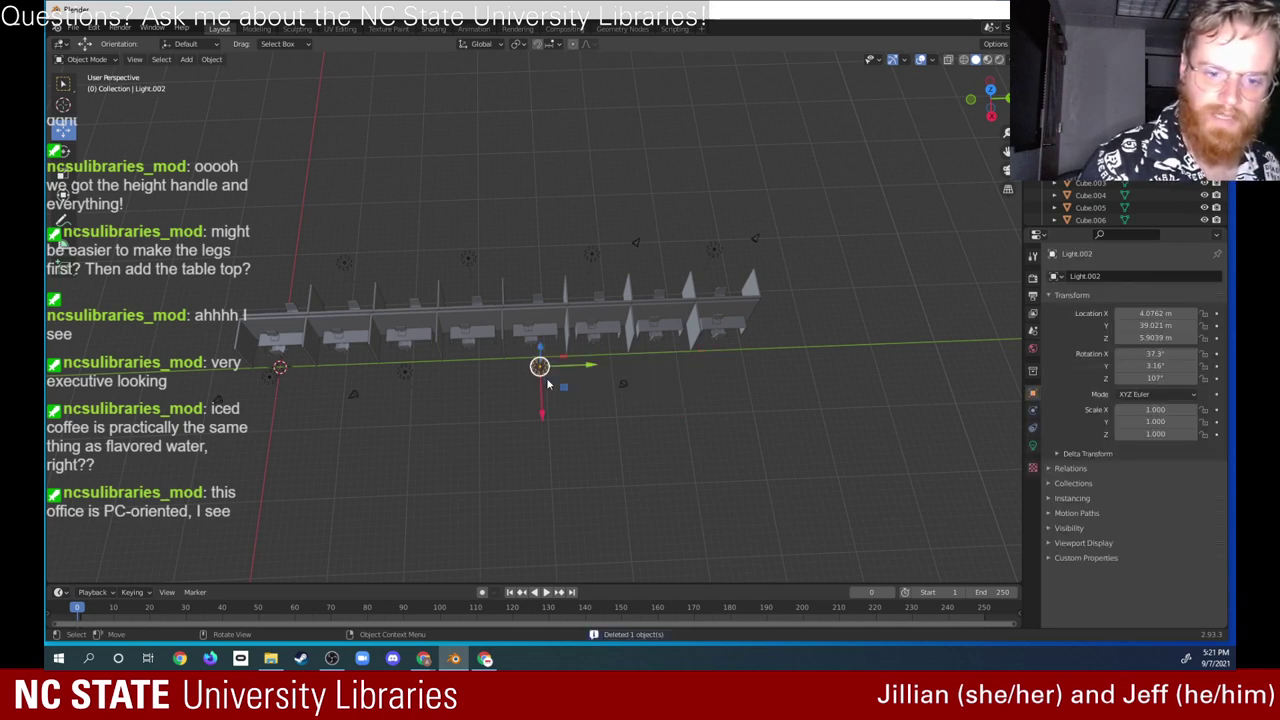
key("x")
left_click(552, 392)
Step: Delete the remaining lights and the camera, then select the whole double cubicle row
left_click_drag(676, 406, 173, 376)
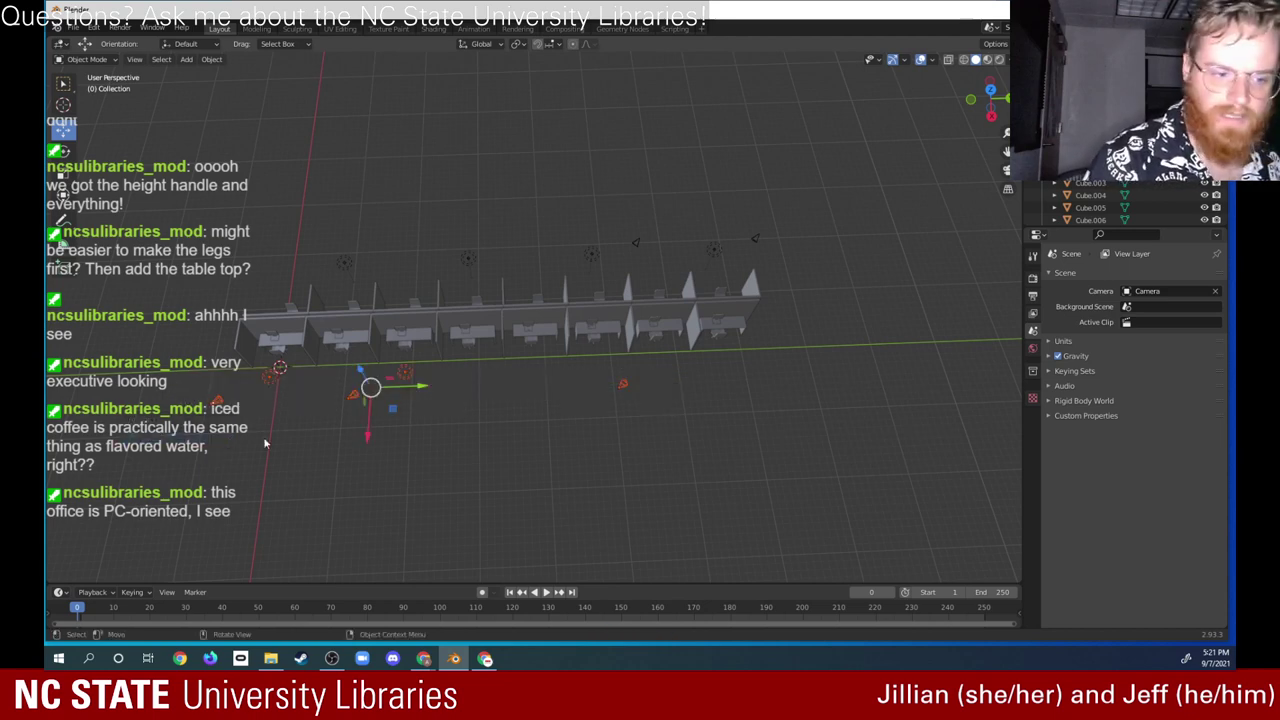
key("Delete")
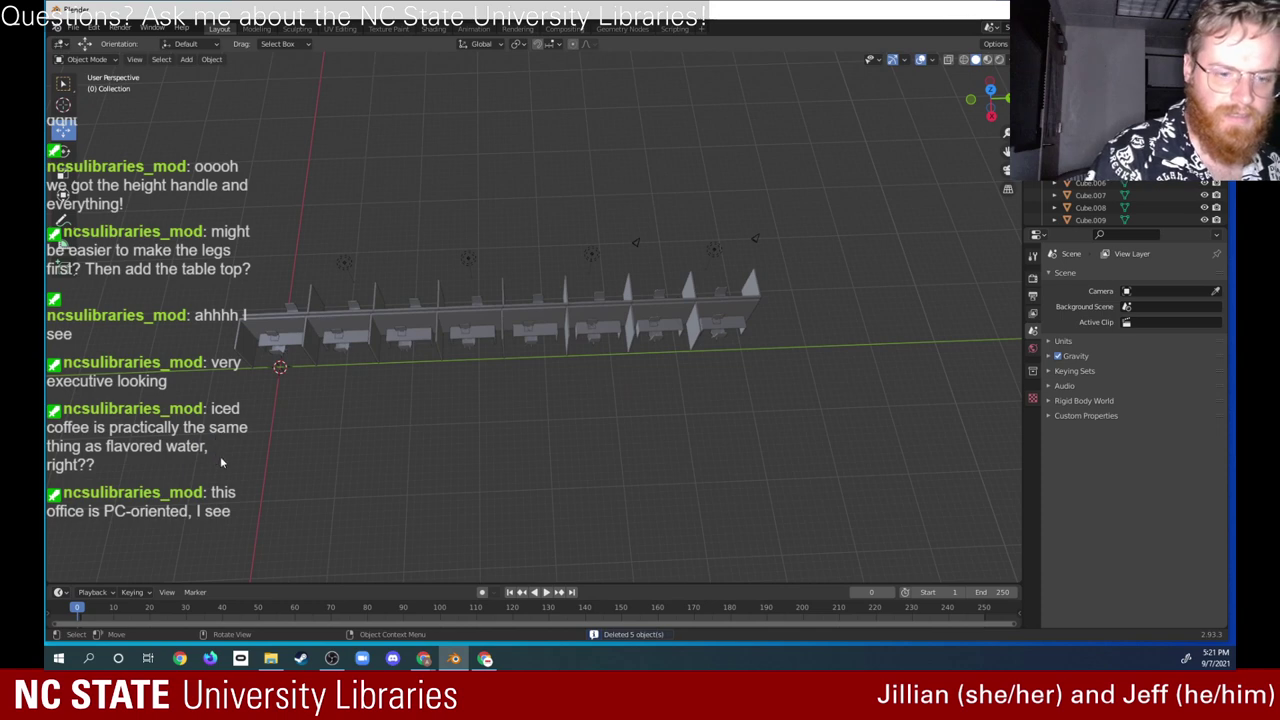
middle_click_drag(569, 373, 543, 397)
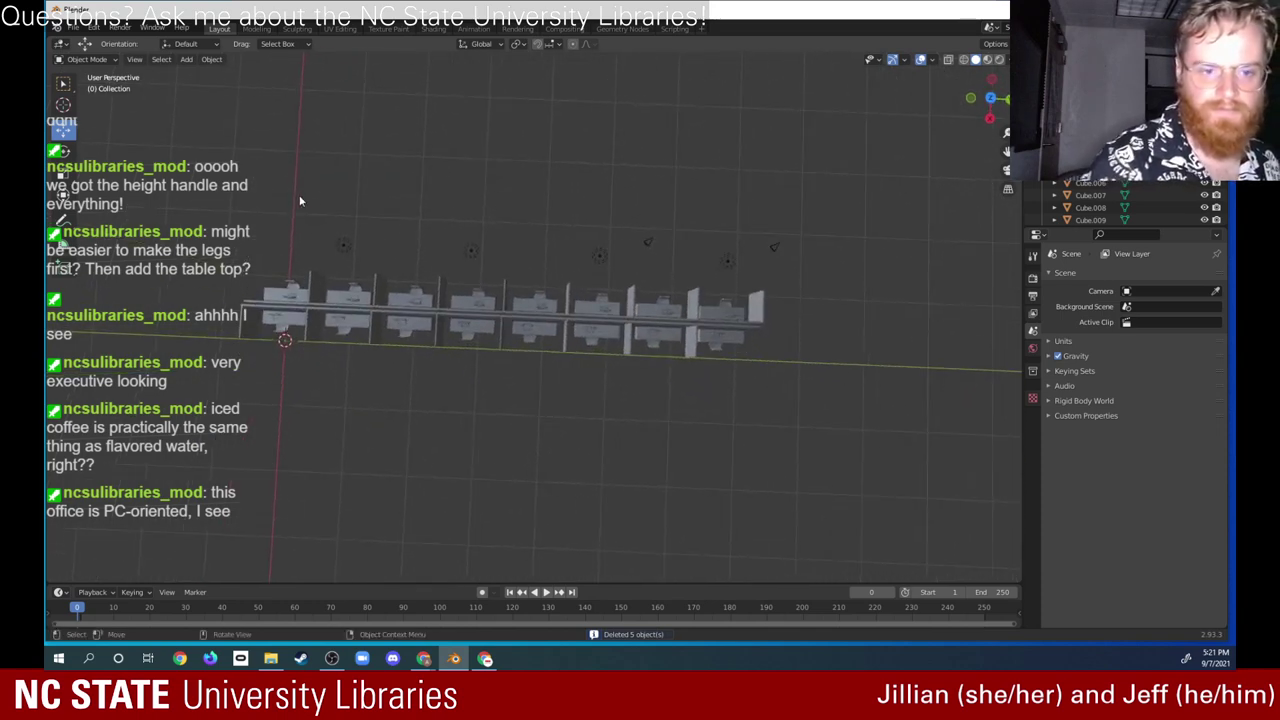
left_click_drag(302, 188, 665, 268)
key("x")
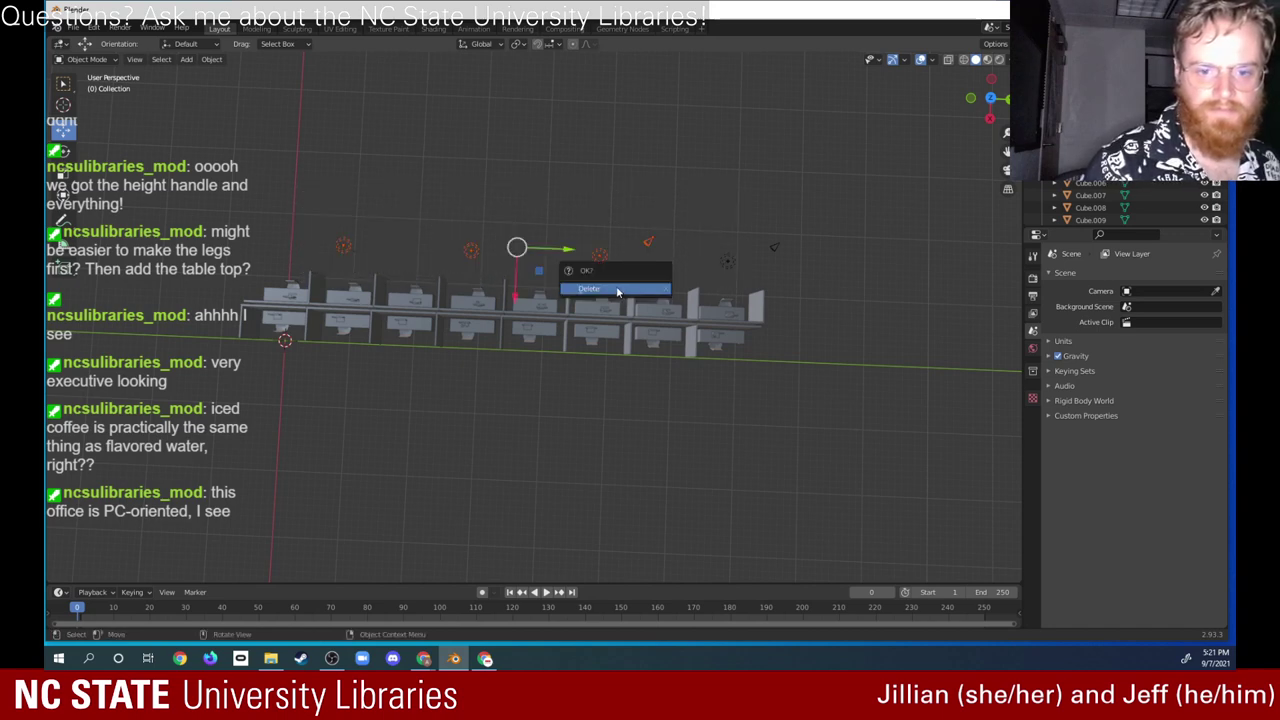
left_click(618, 291)
middle_click_drag(564, 359, 450, 464)
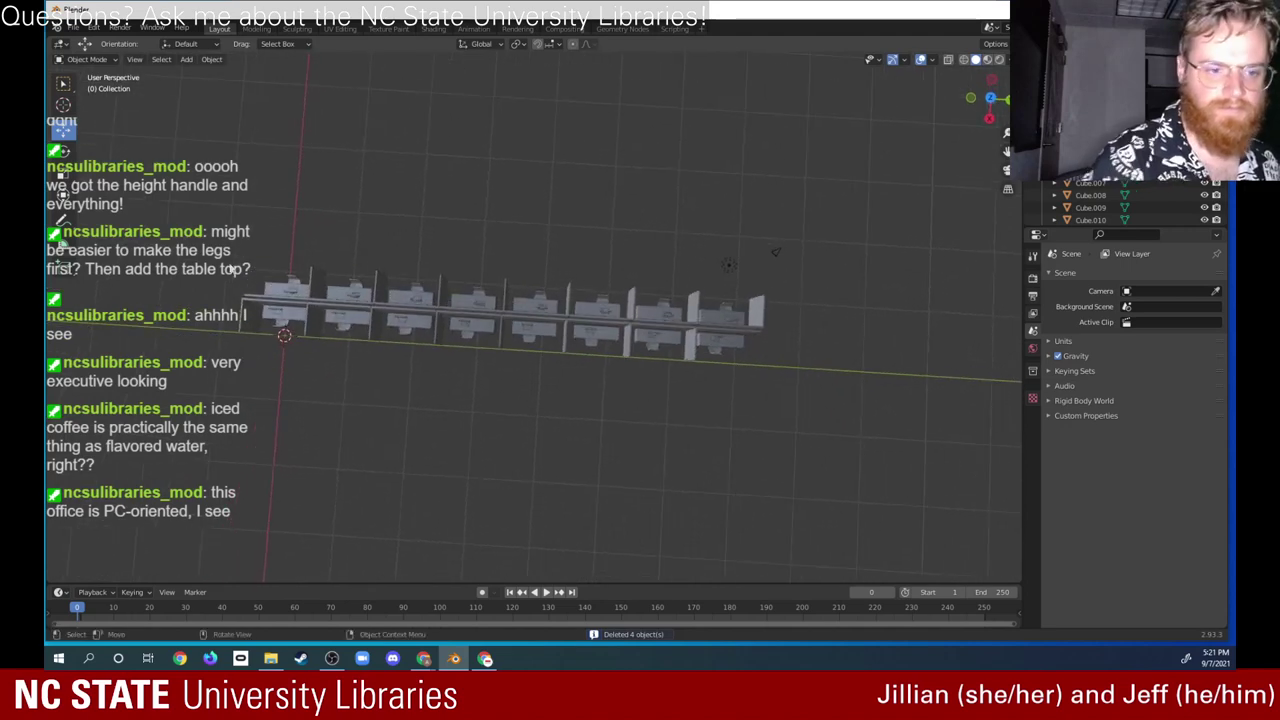
left_click_drag(227, 249, 761, 389)
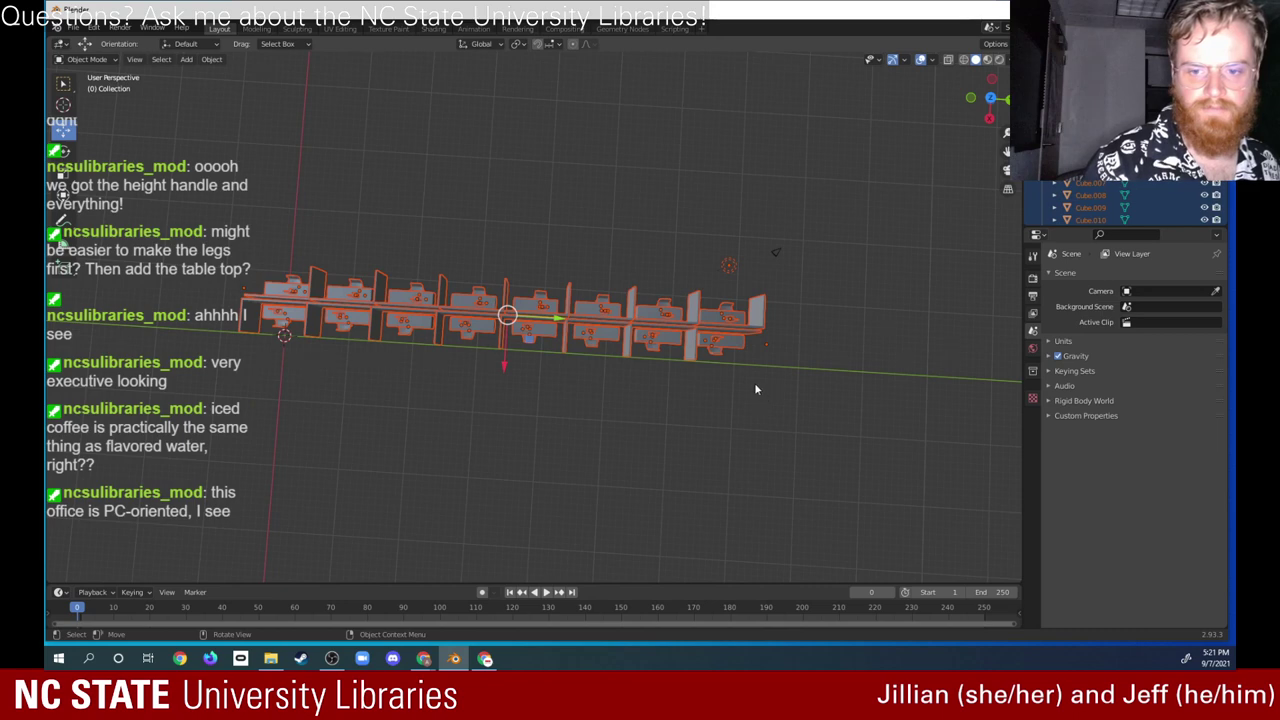
Step: Duplicate the selected cubicle double row and place the copy beside the original along X
left_click(729, 268, "shift")
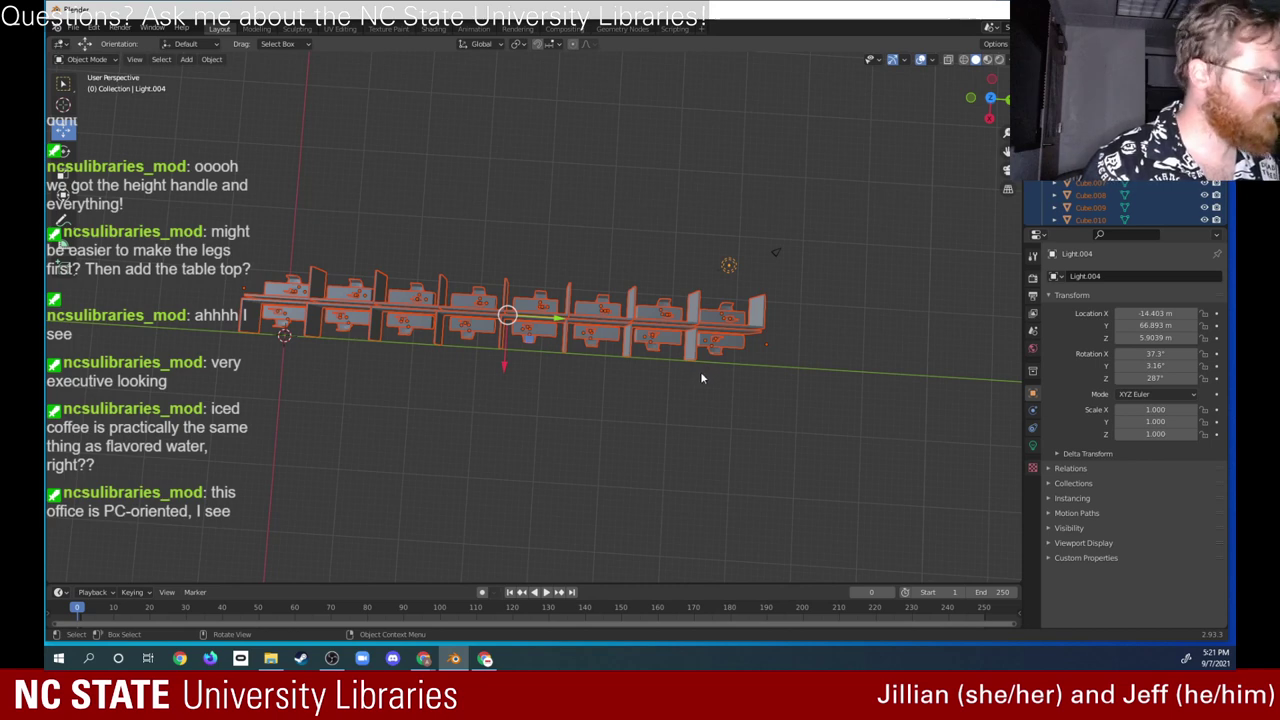
key("g")
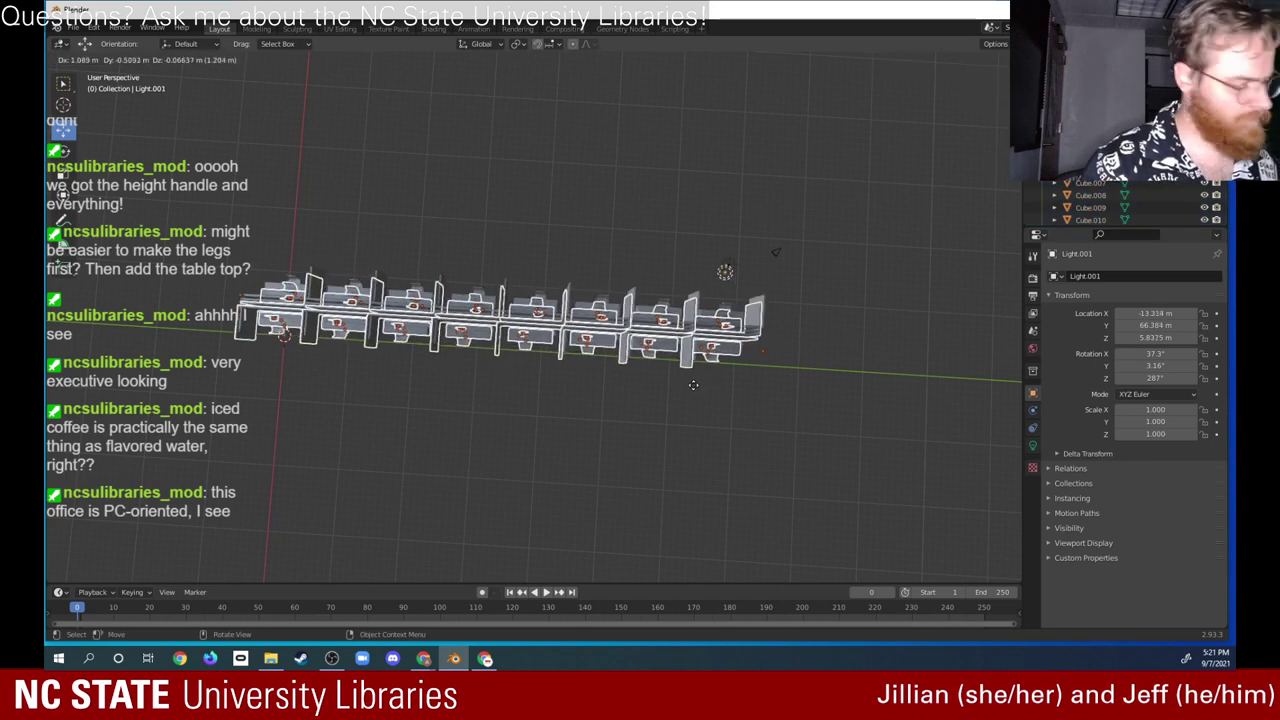
key("x")
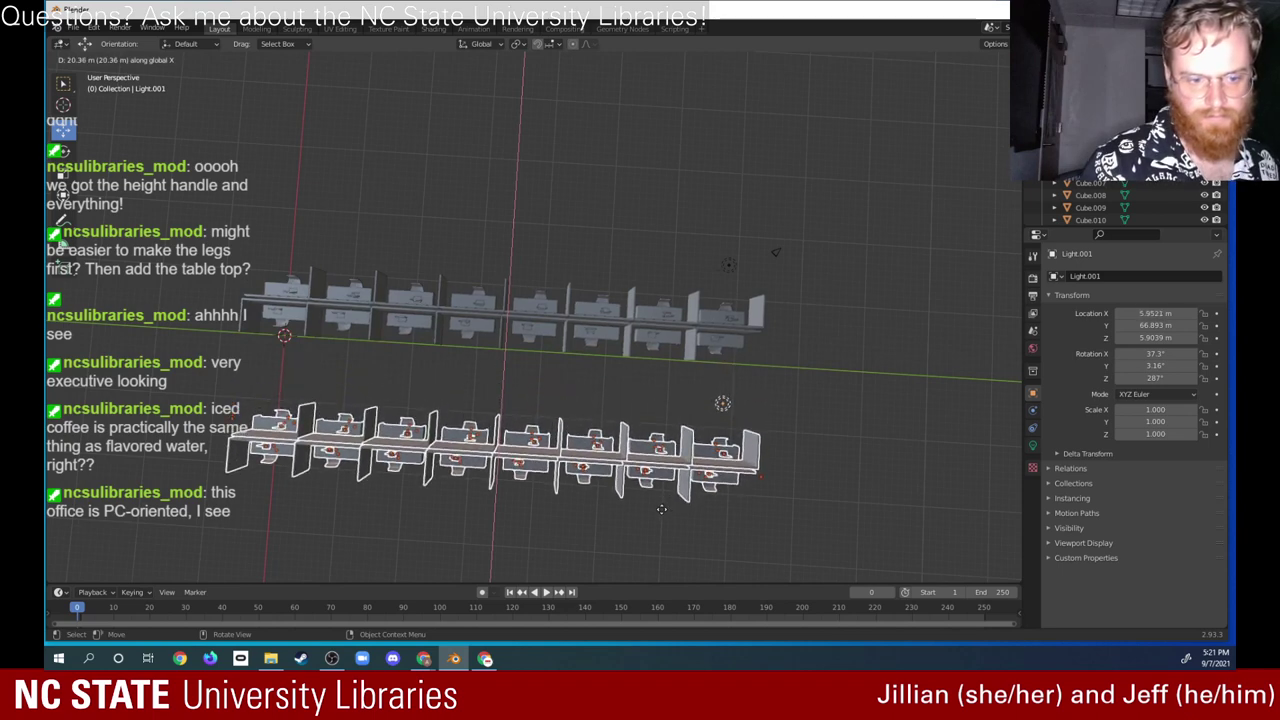
left_click(669, 511)
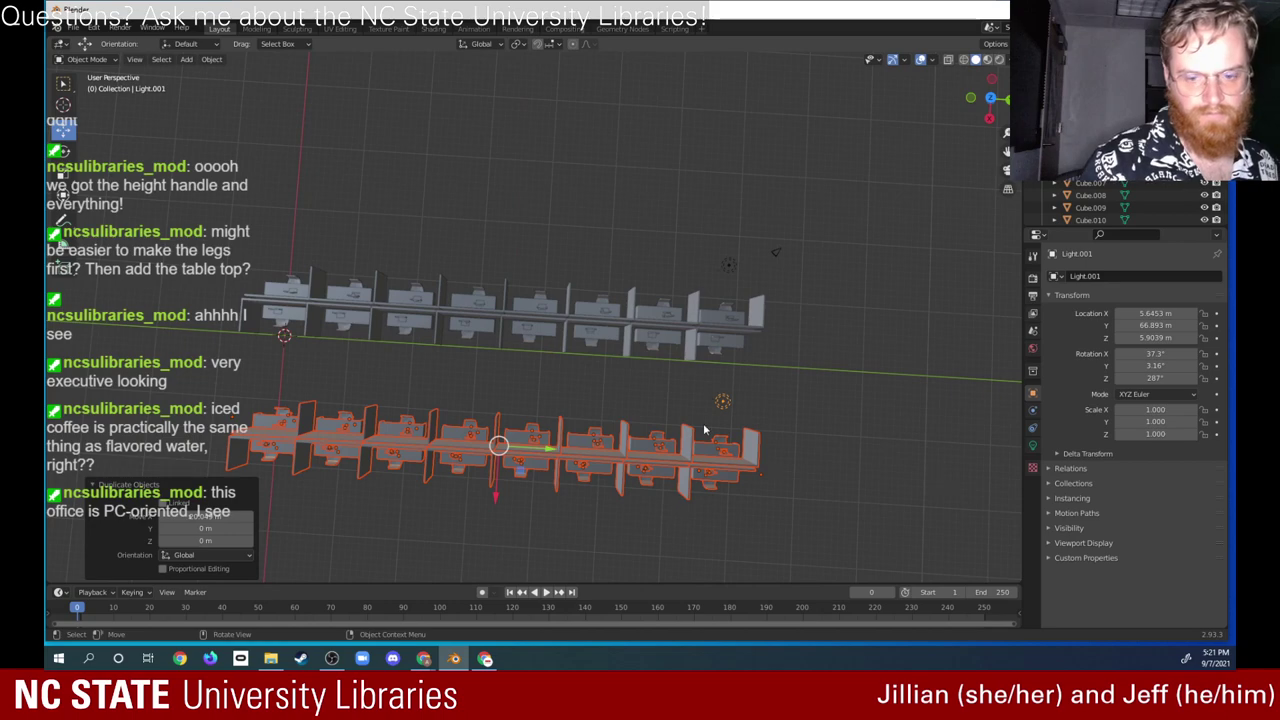
Step: Reselect the front double row of cubicles from a steeper top-down view
middle_click_drag(704, 430, 598, 512)
left_click(624, 523)
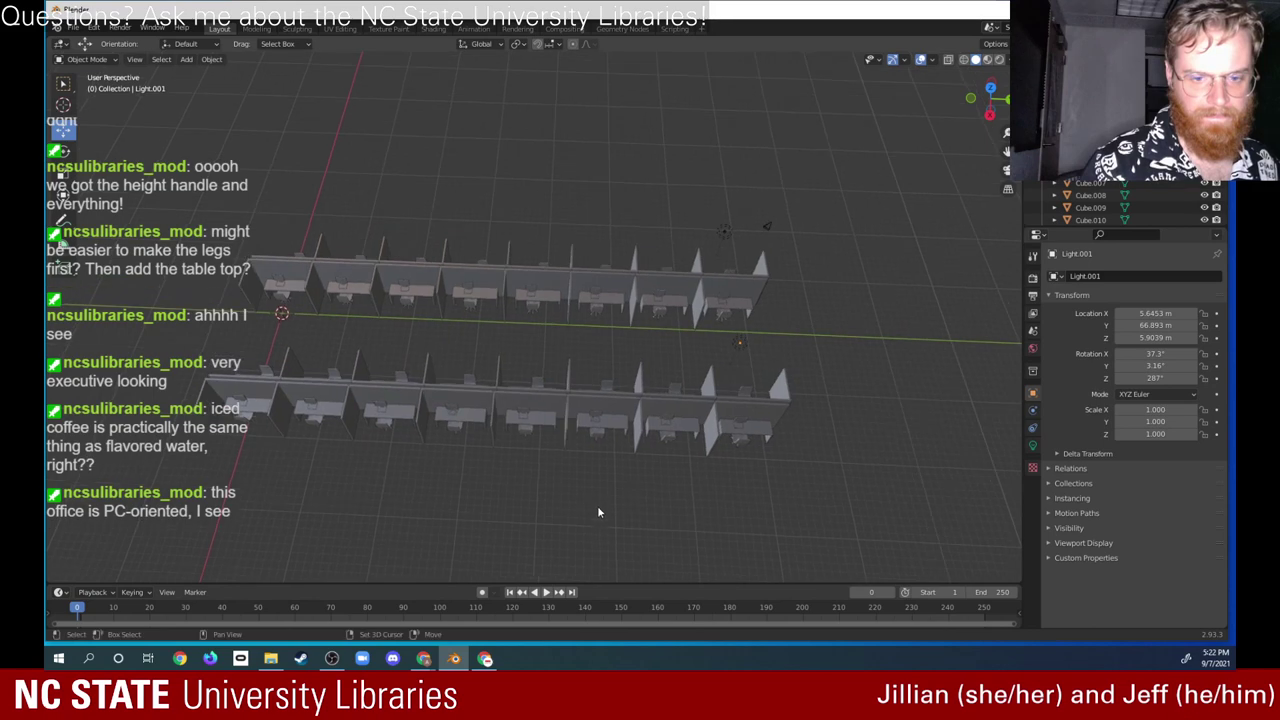
middle_click_drag(643, 448, 612, 394)
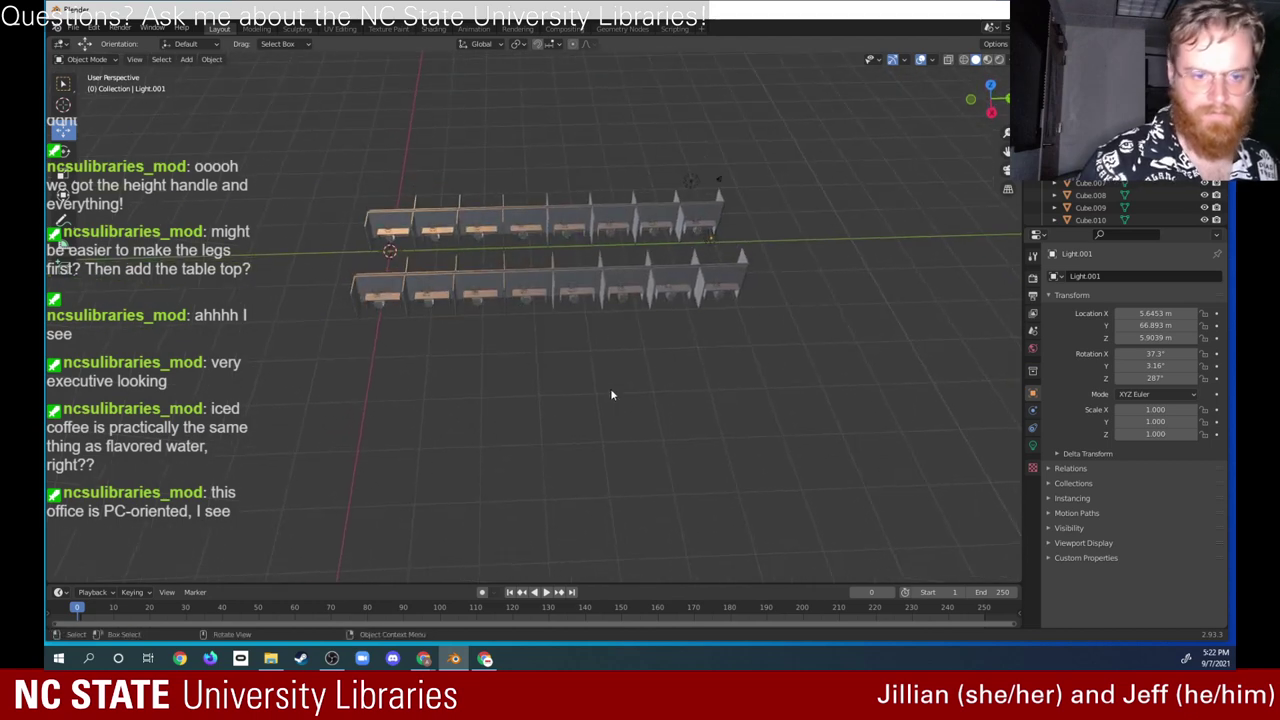
left_click_drag(332, 258, 771, 328)
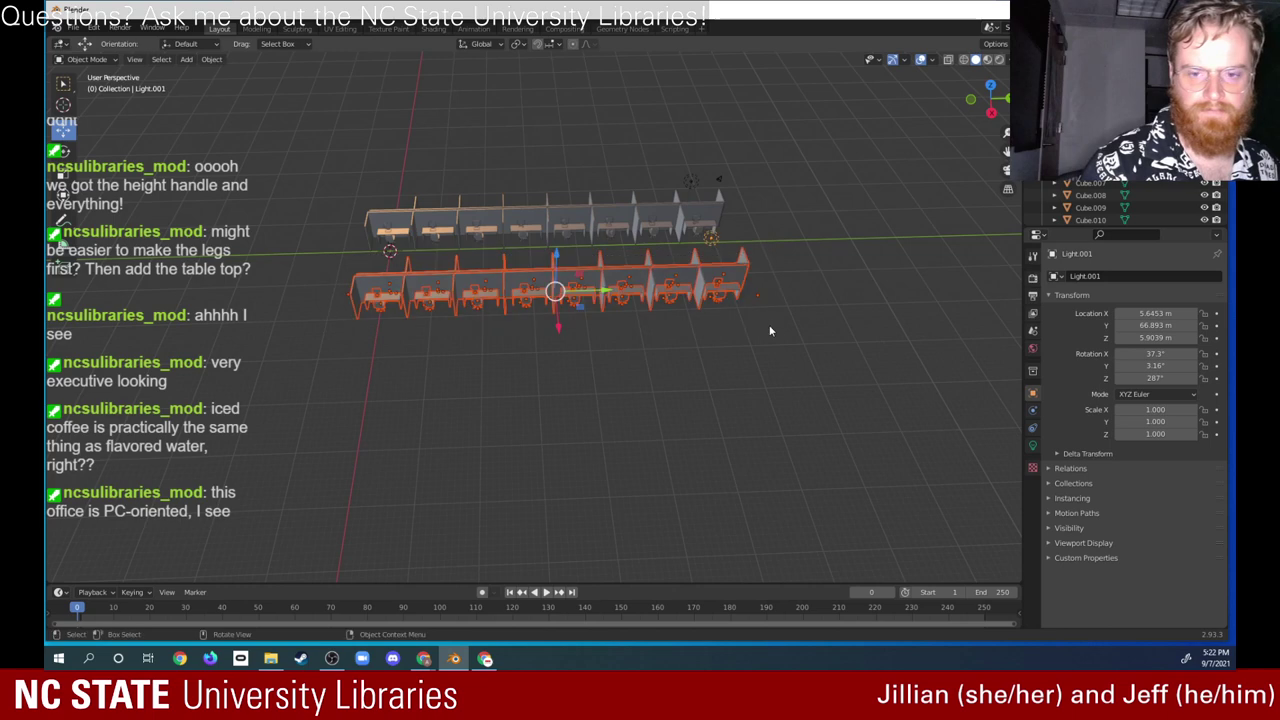
left_click(716, 246)
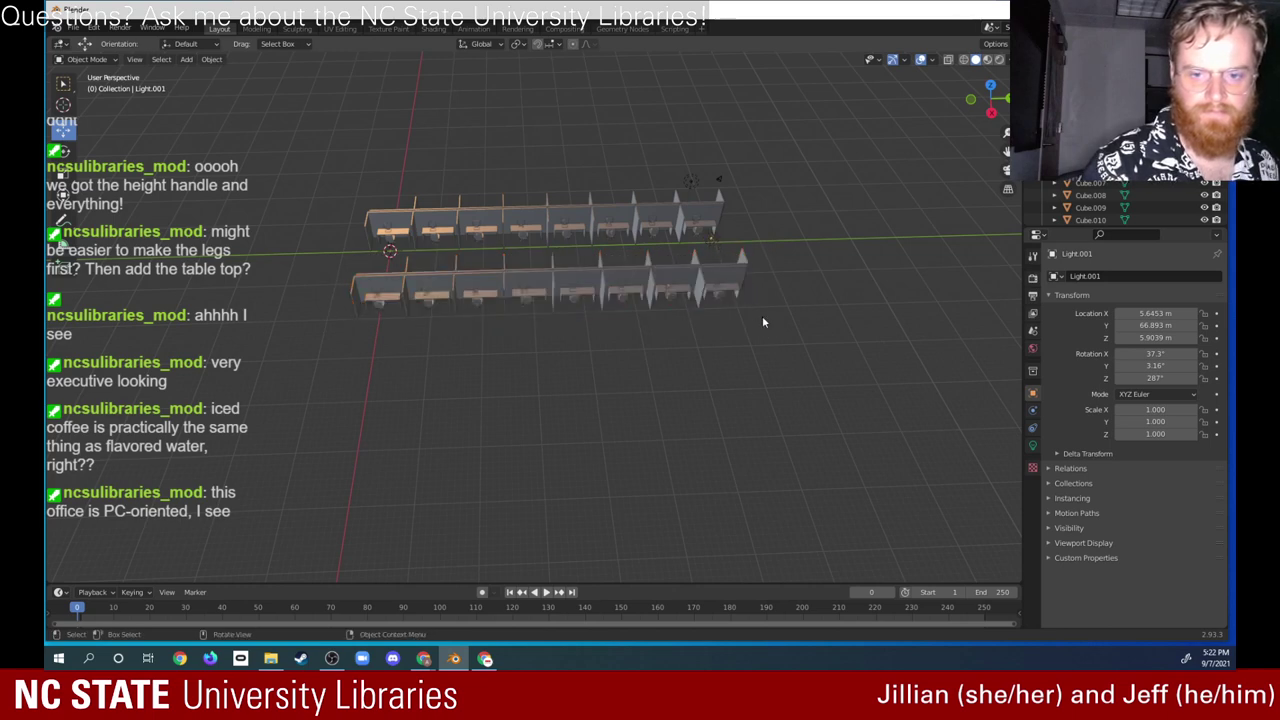
left_click_drag(762, 322, 310, 254)
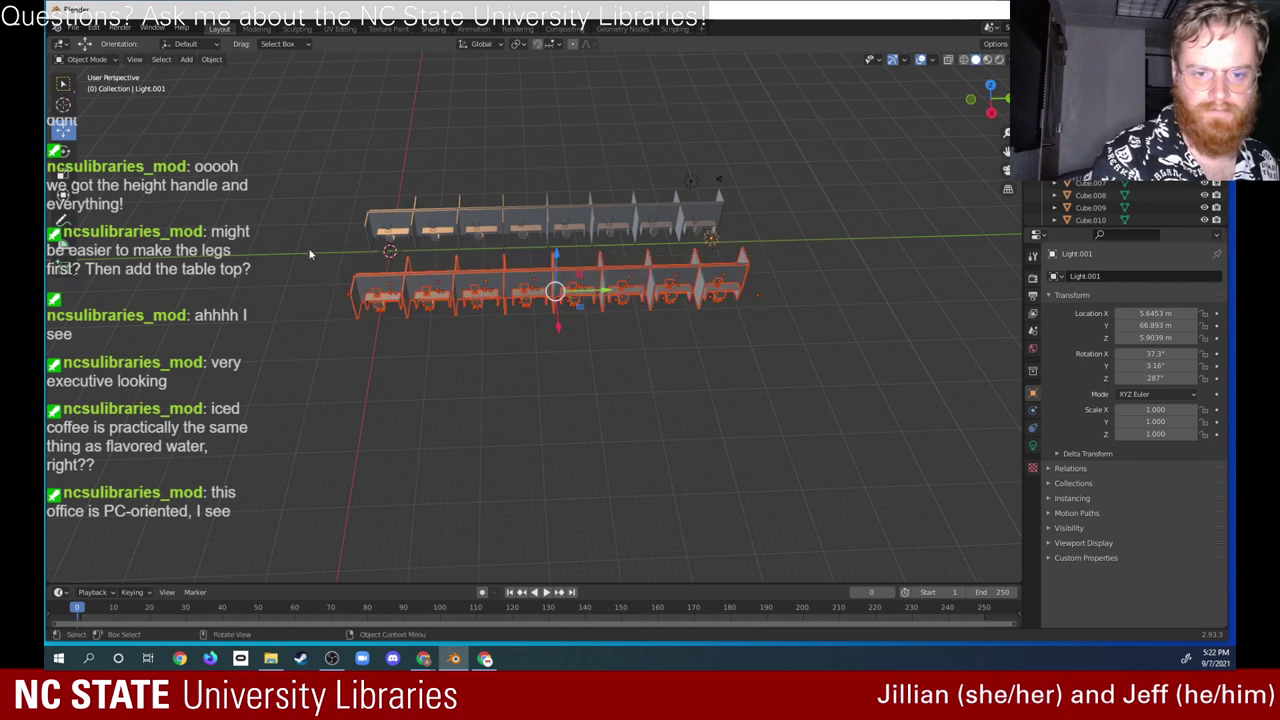
middle_click_drag(545, 341, 548, 425)
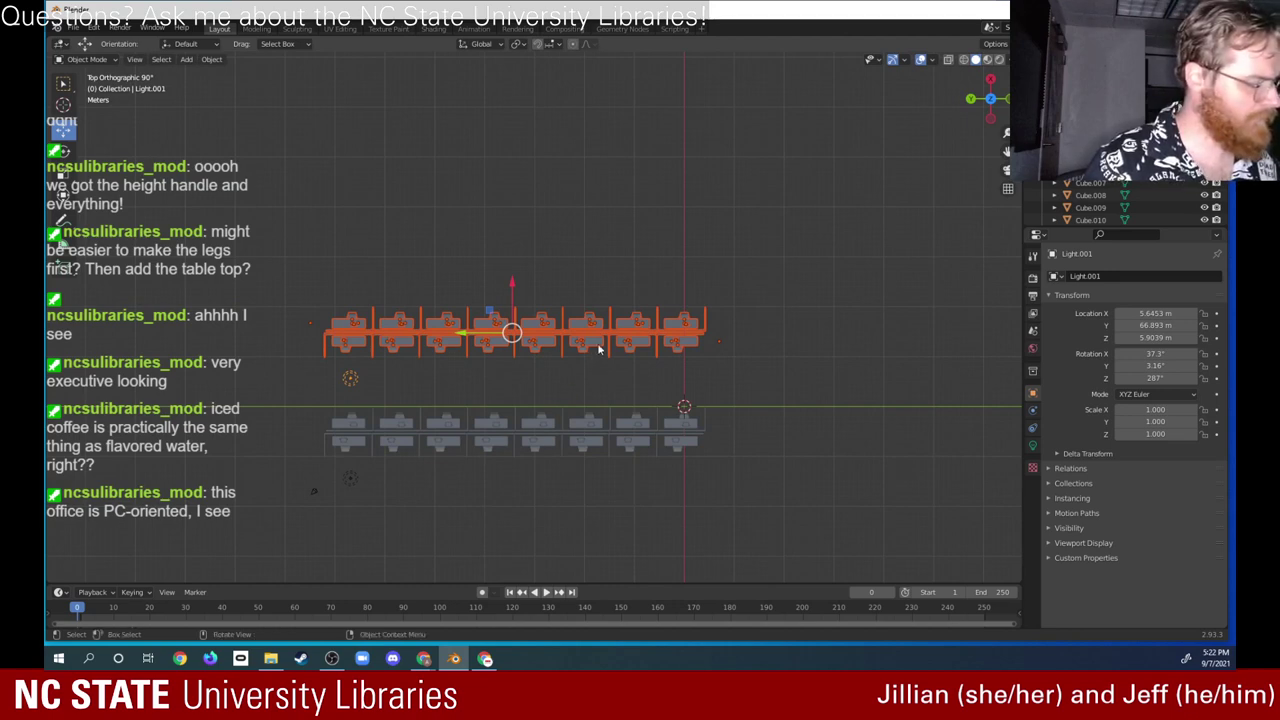
Step: Duplicate the double row along X to add a third double row in line
key("shift+d")
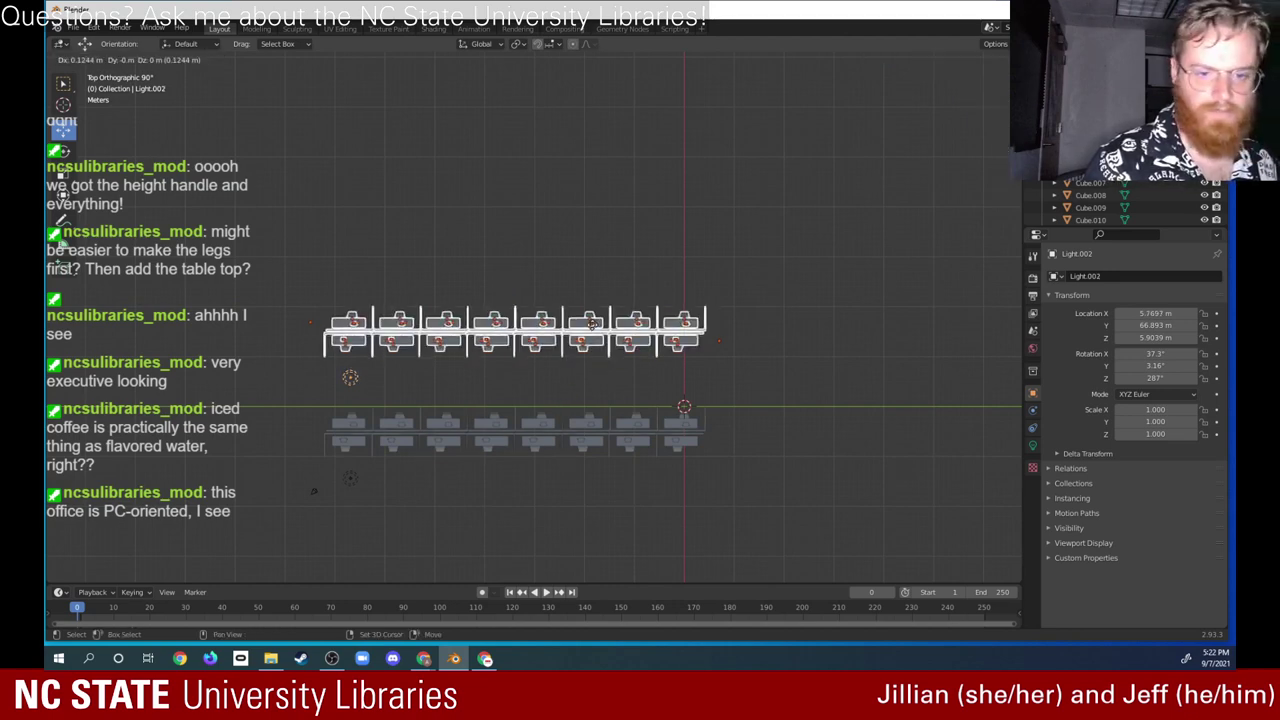
key("x")
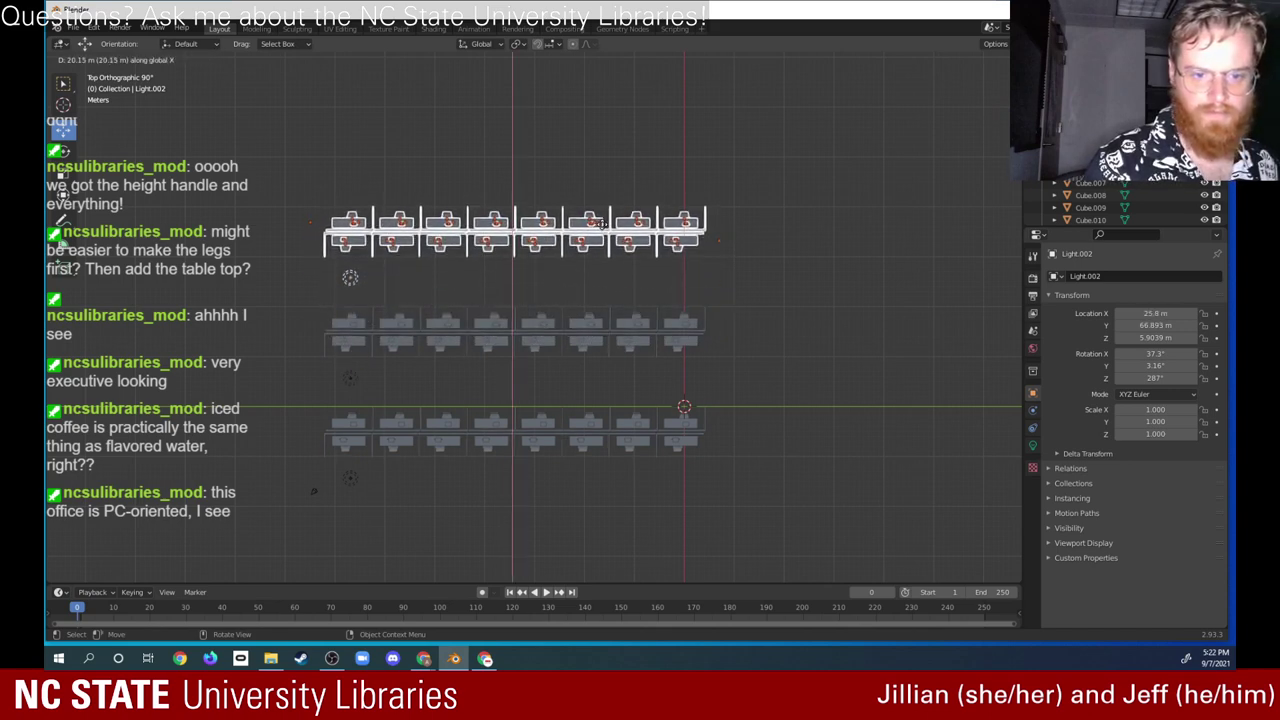
left_click(603, 224)
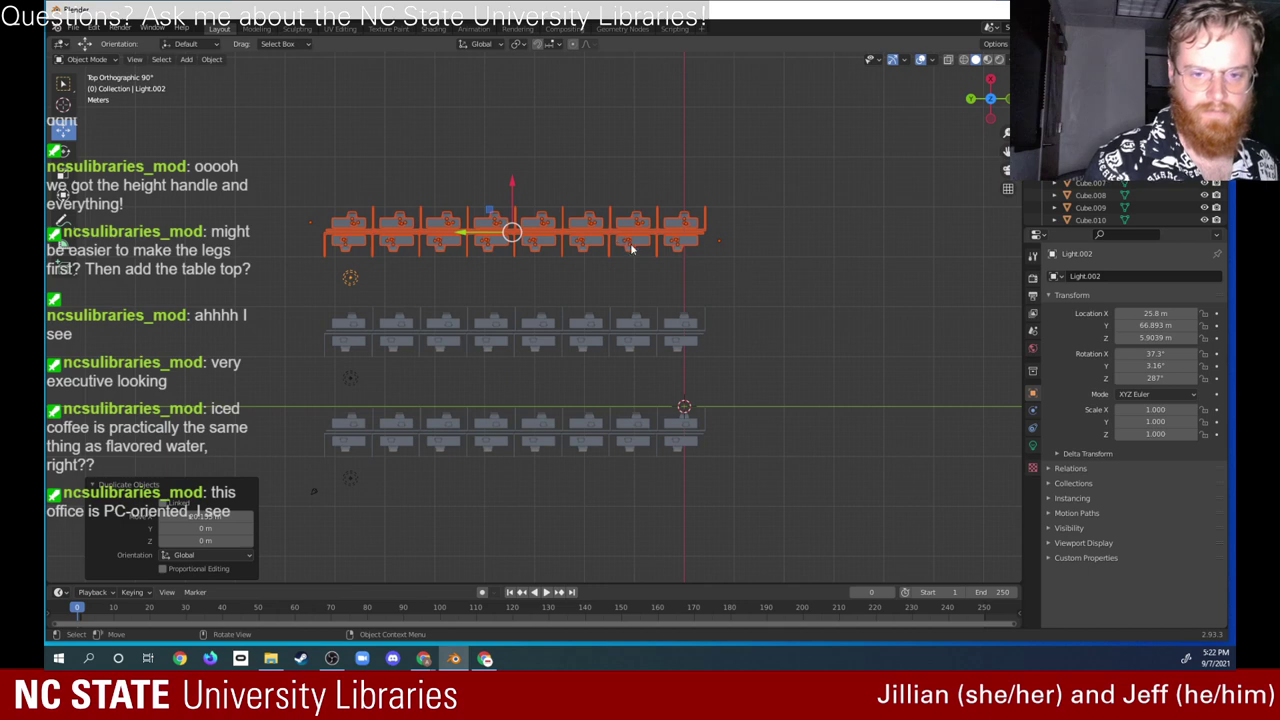
Step: Select all three cubicle double rows and duplicate them along Y into position
left_click_drag(302, 173, 778, 498)
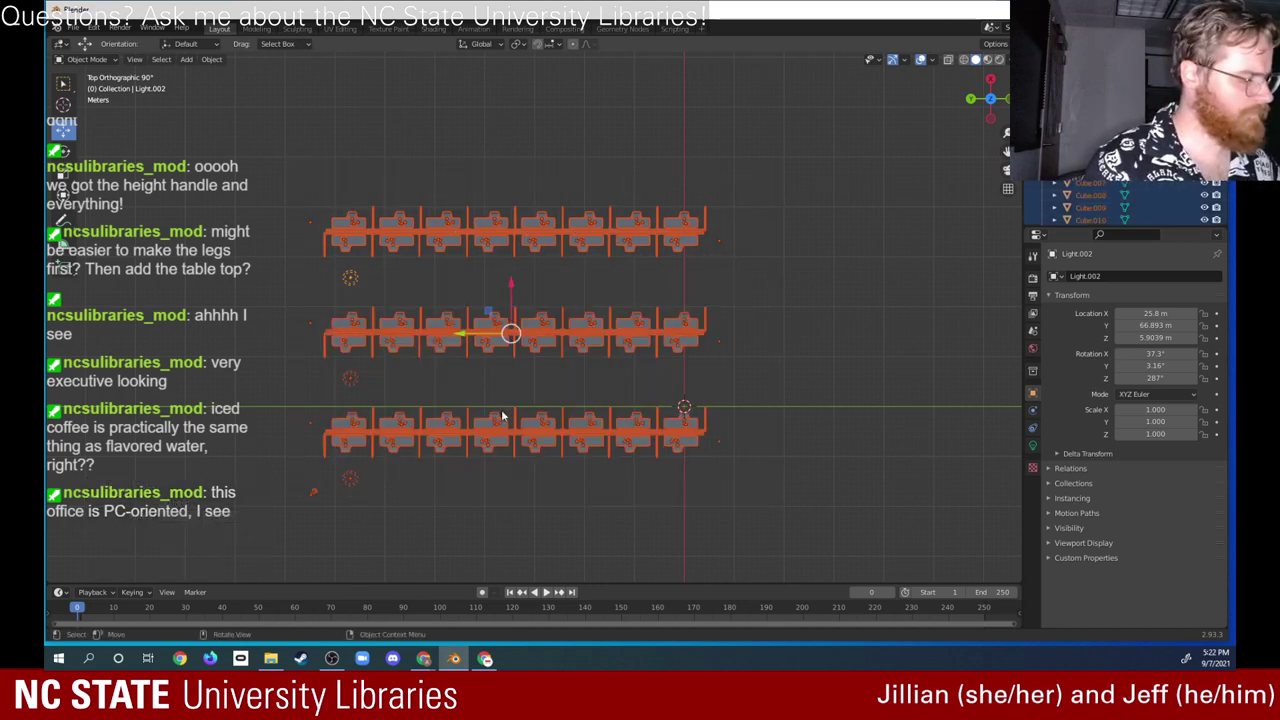
key("shift+d")
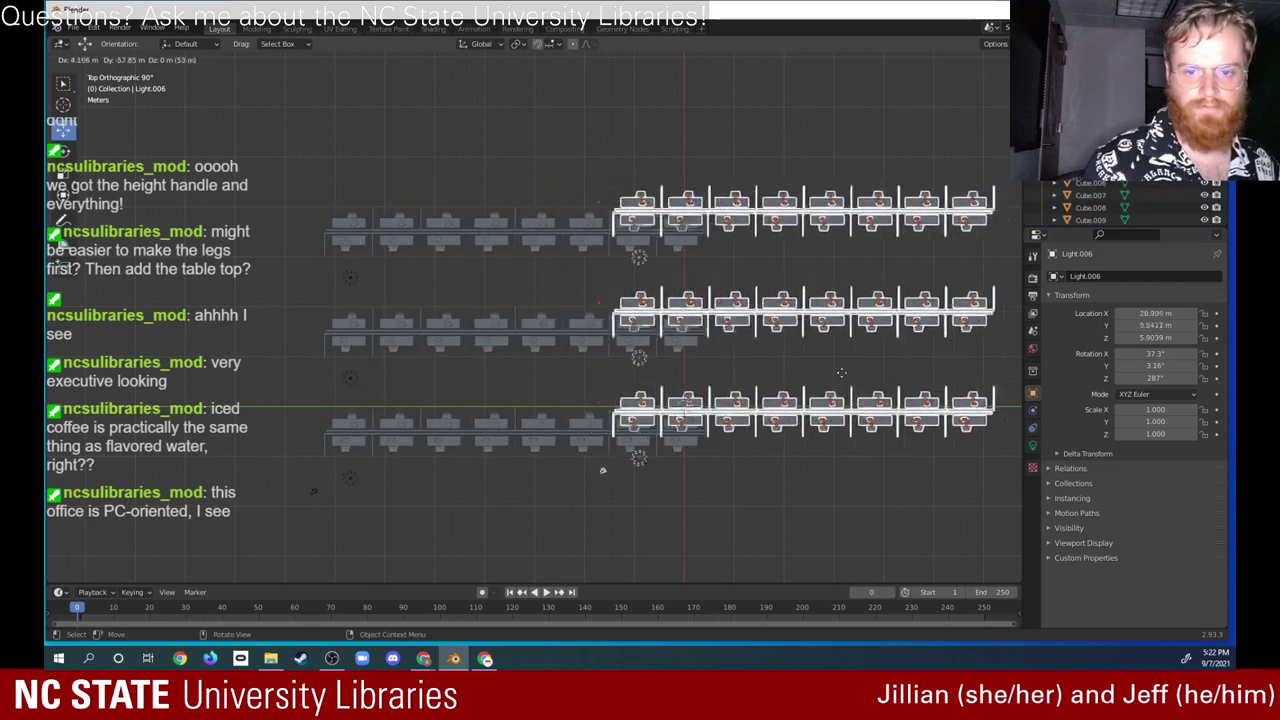
key("y")
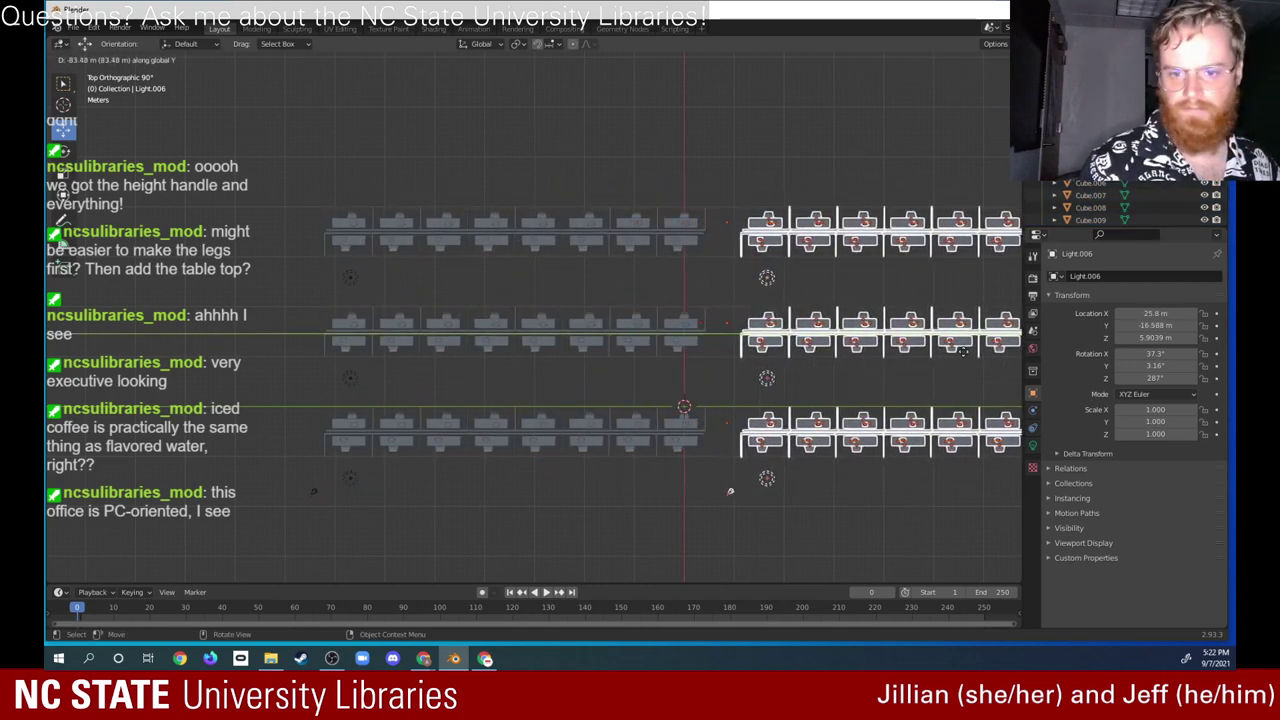
left_click(1003, 325)
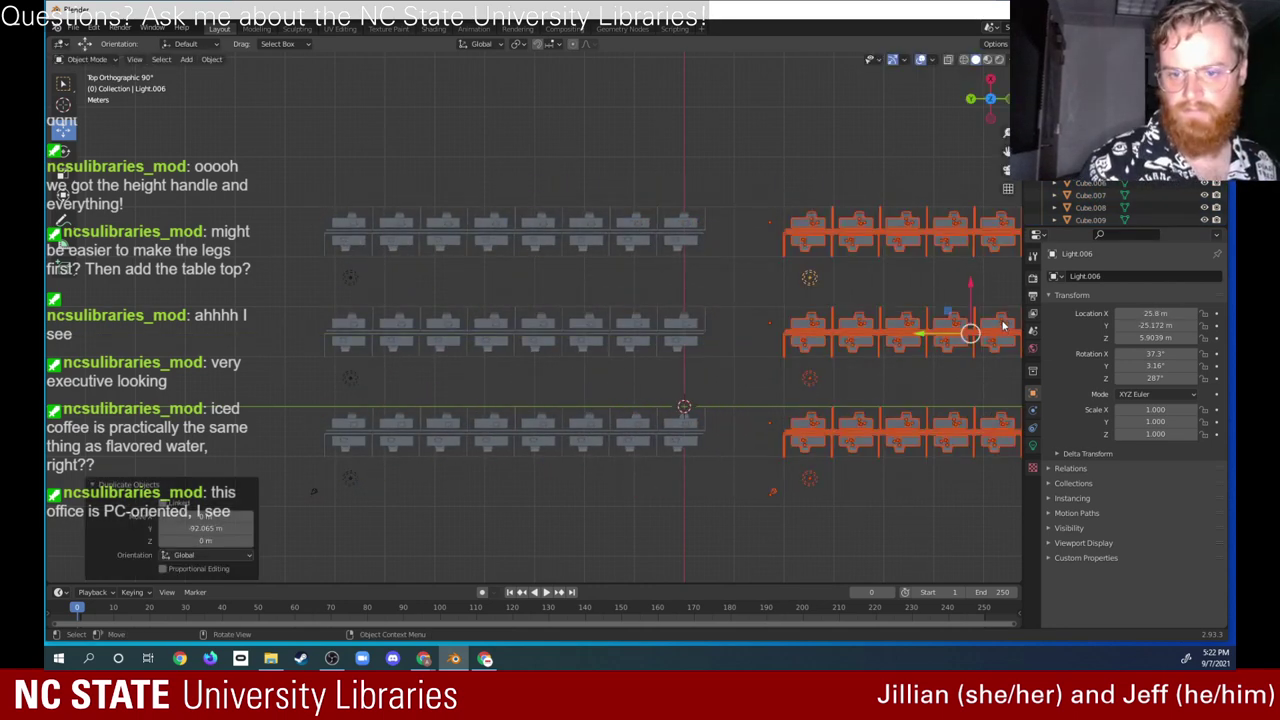
Step: Clear the selection and box-select the three cubicle rows on the right
middle_click_drag(843, 409, 686, 370)
middle_click_drag(677, 391, 544, 345)
left_click(661, 355)
left_click_drag(455, 96, 875, 489)
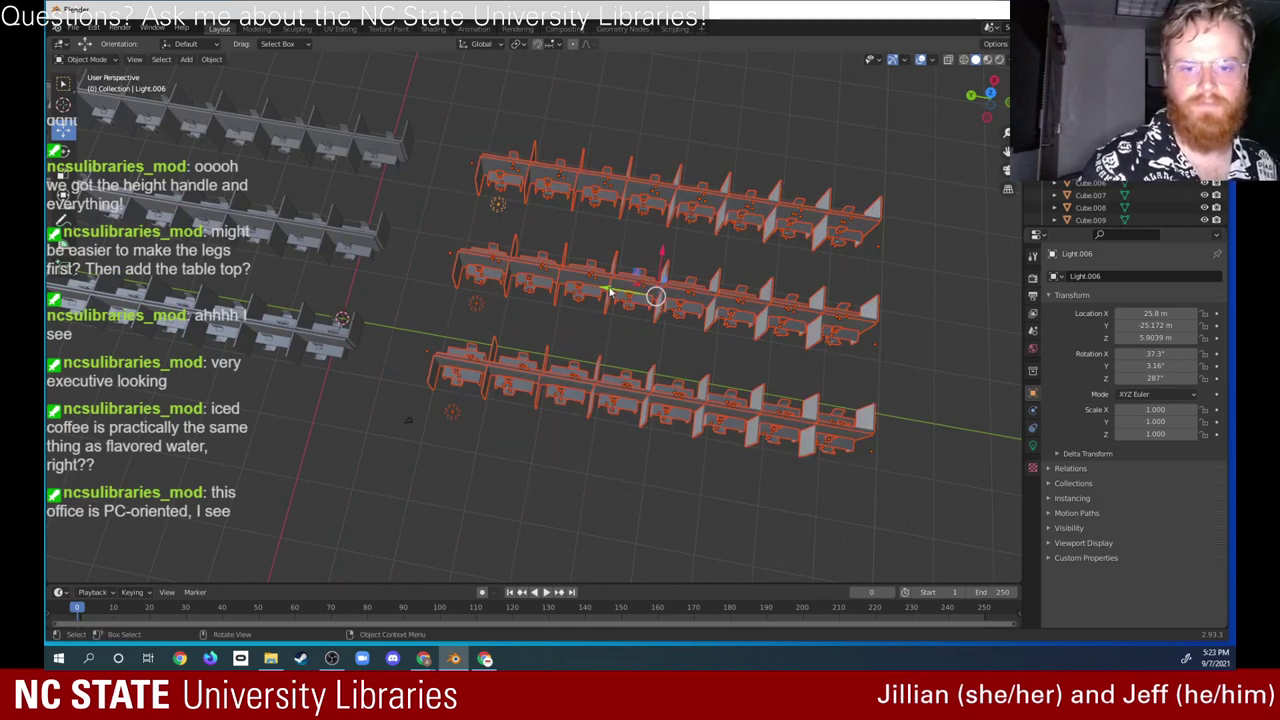
Step: Select the three right-hand cubicle rows and move them along Y toward the others
left_click(600, 290)
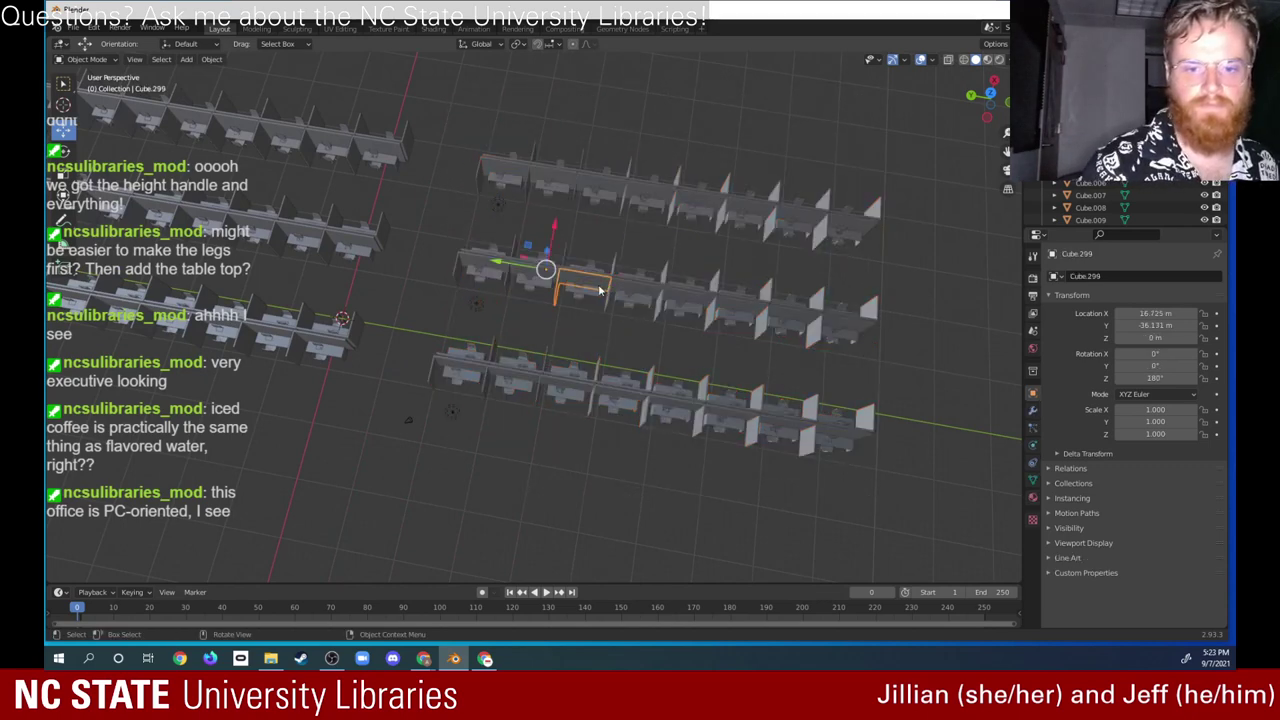
left_click(690, 161)
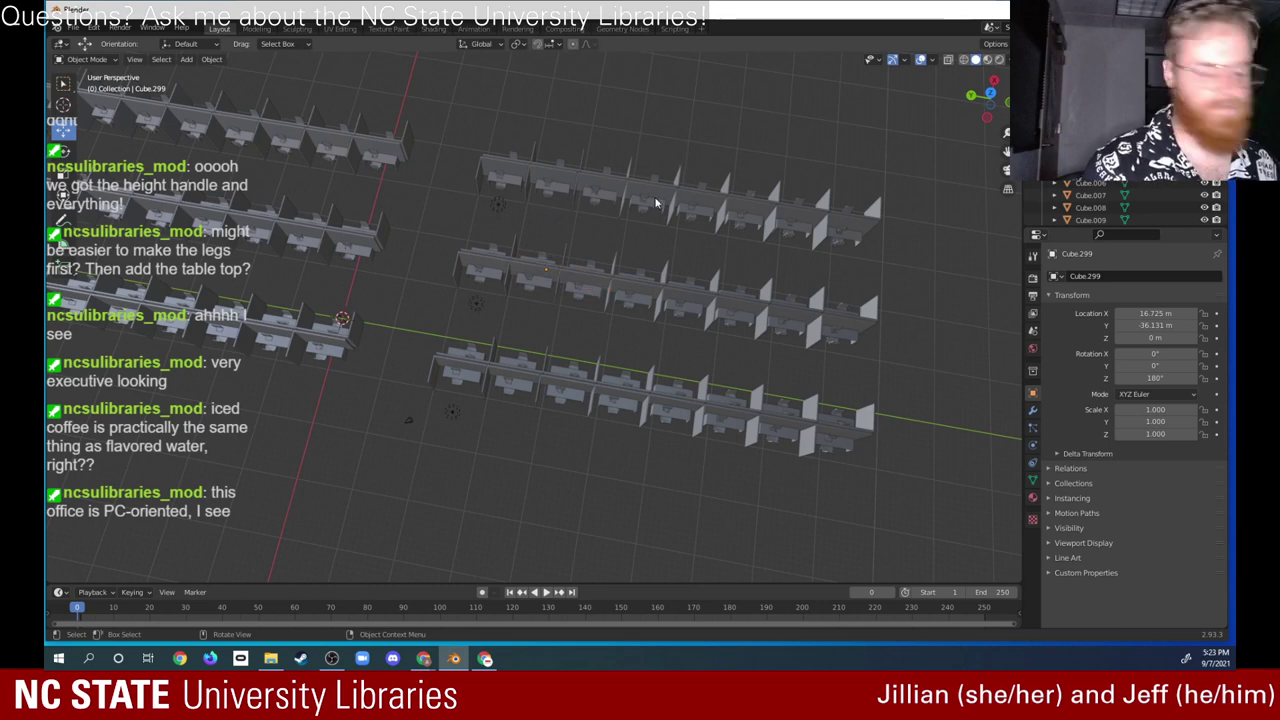
key("ctrl+z")
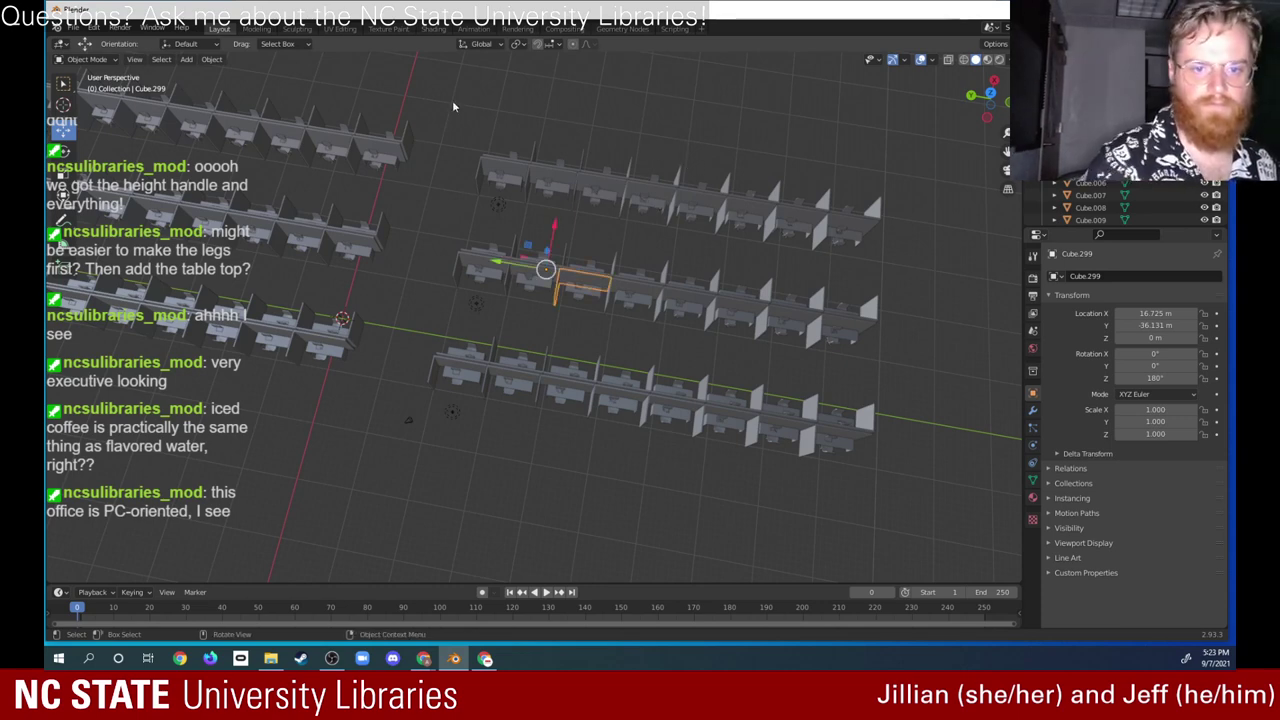
left_click_drag(454, 102, 896, 487)
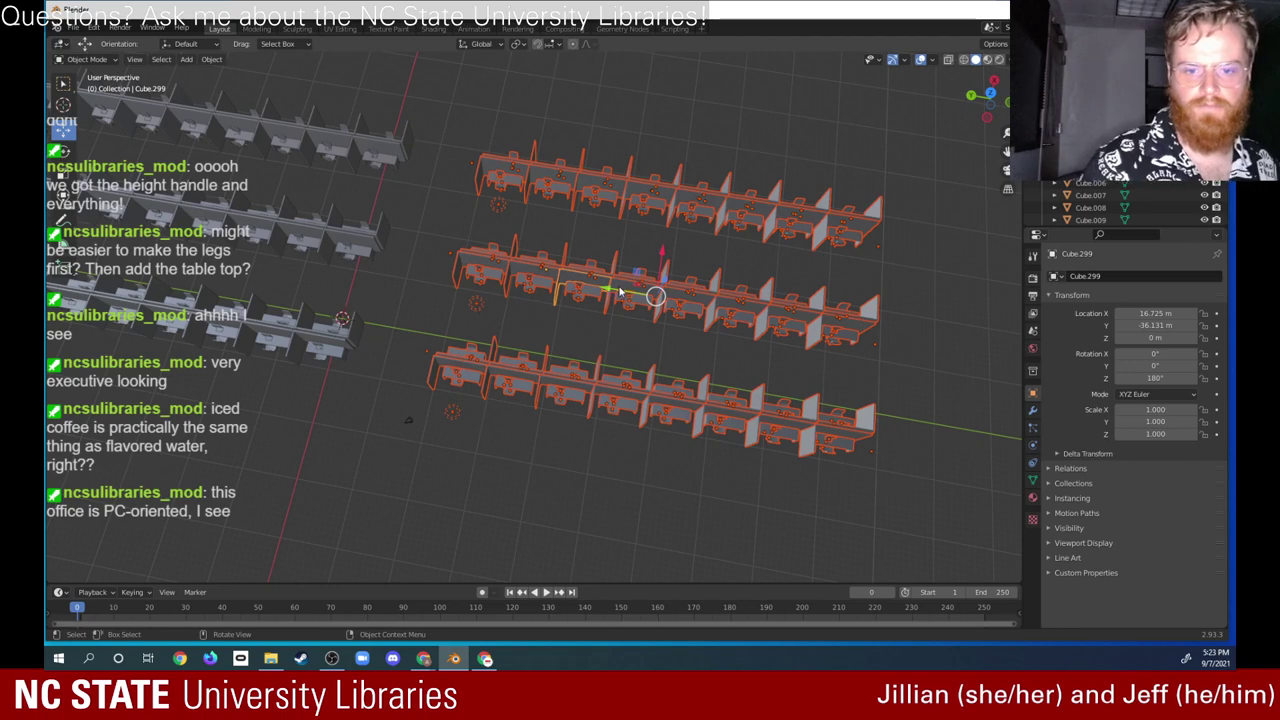
left_click_drag(620, 291, 567, 287)
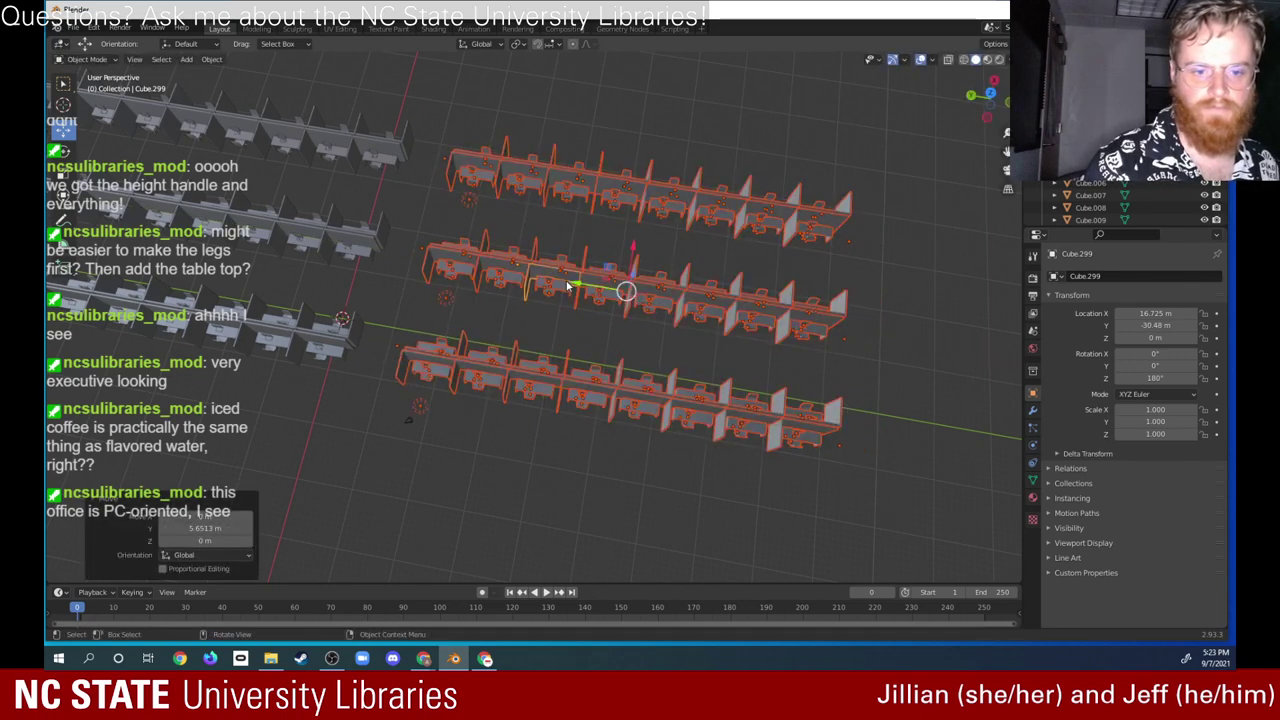
middle_click_drag(567, 287, 531, 494)
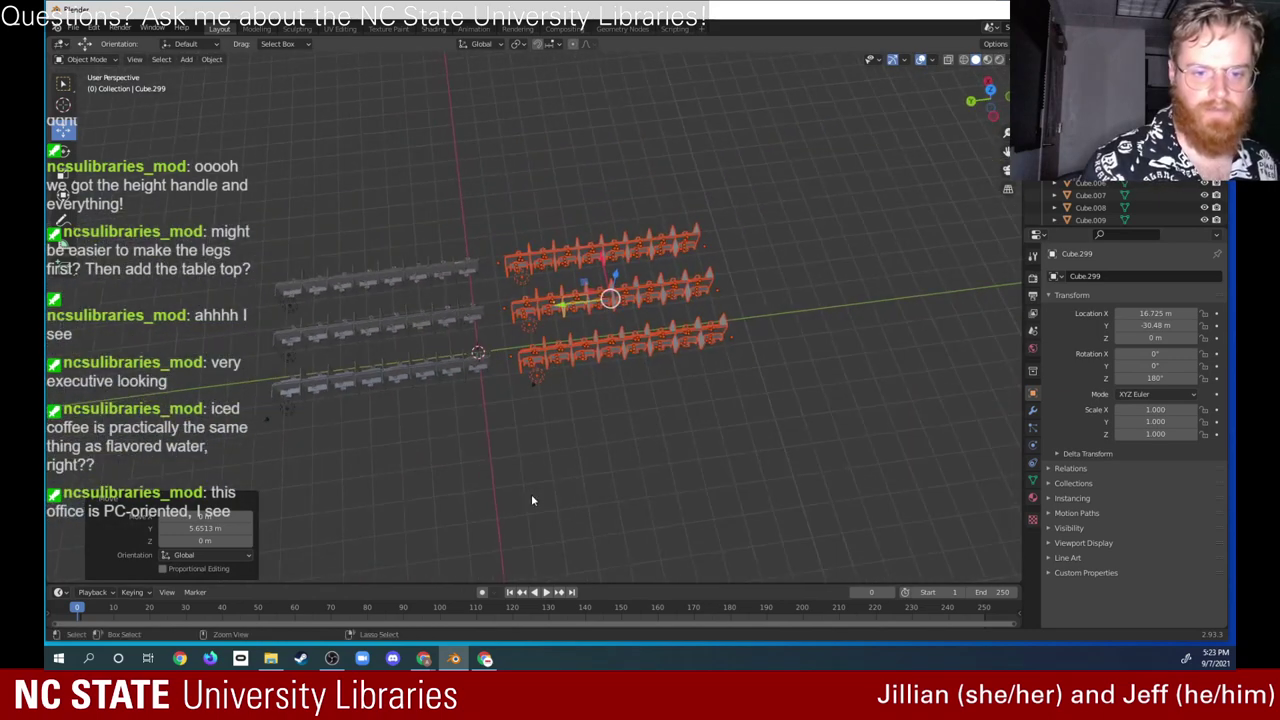
Step: Duplicate all six cubicle rows about 60.75 m along X beside the originals
left_click_drag(757, 394, 250, 228)
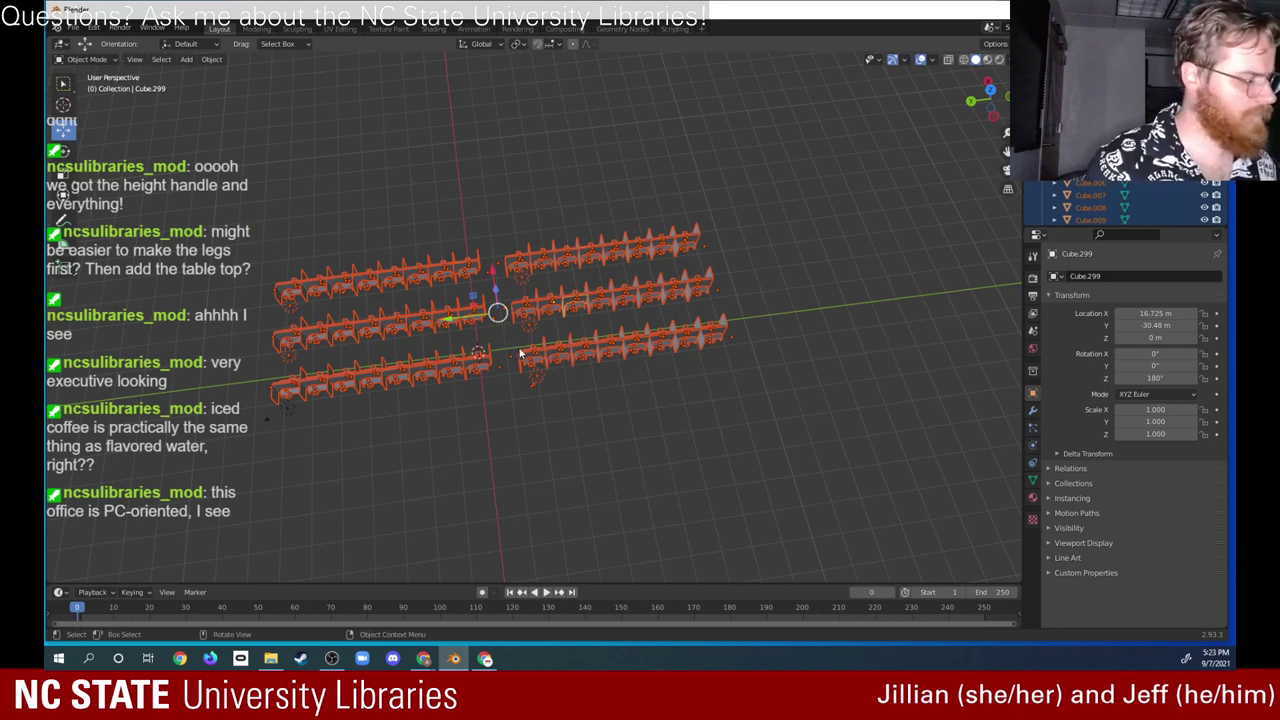
key("shift+d")
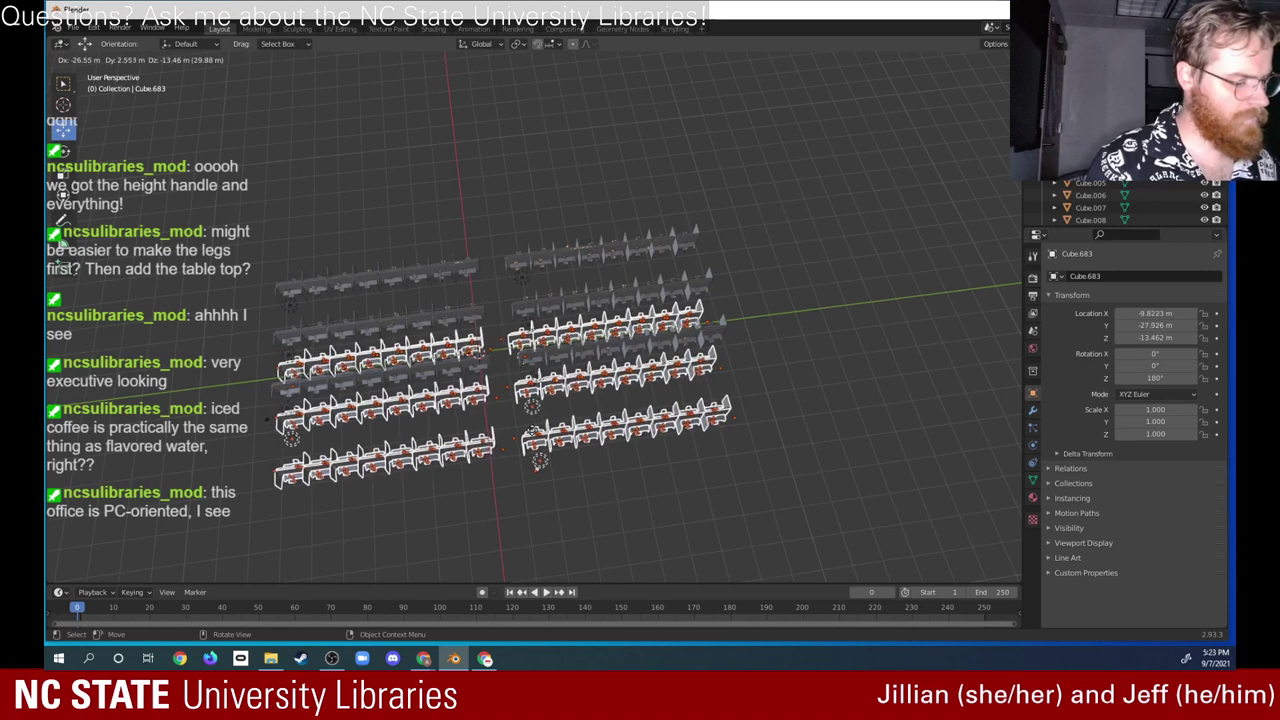
key("x")
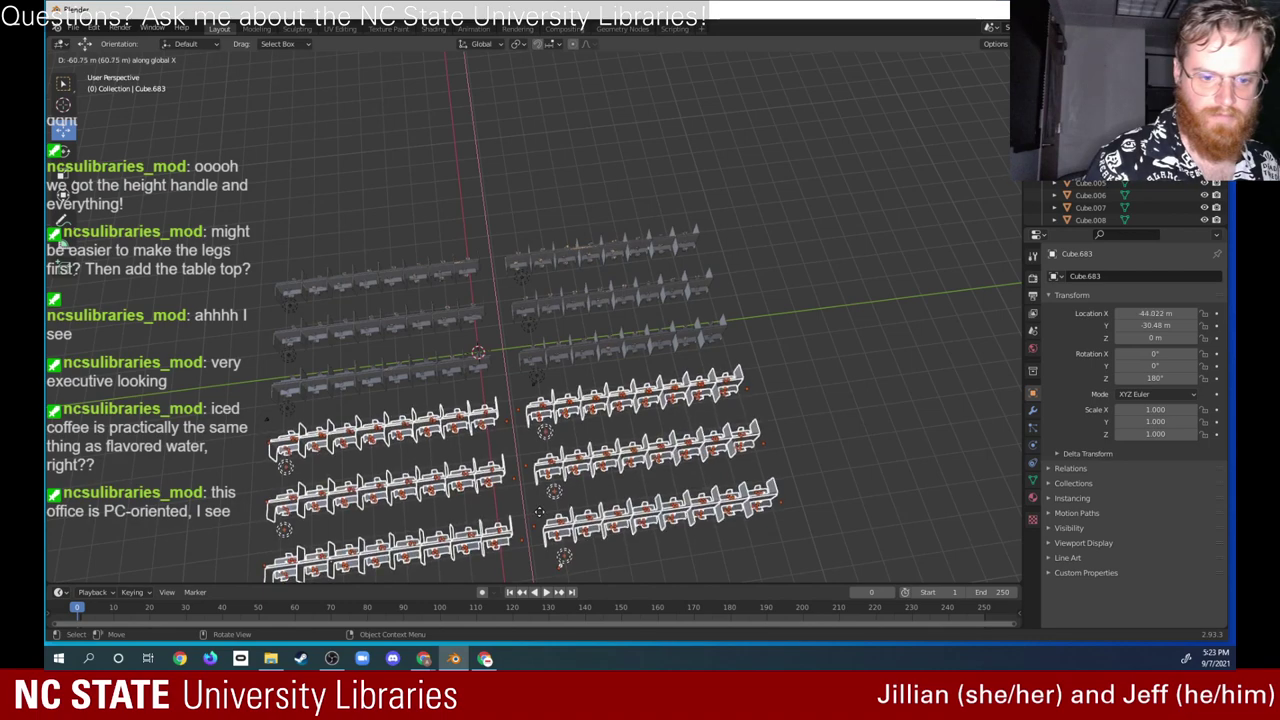
left_click(536, 514)
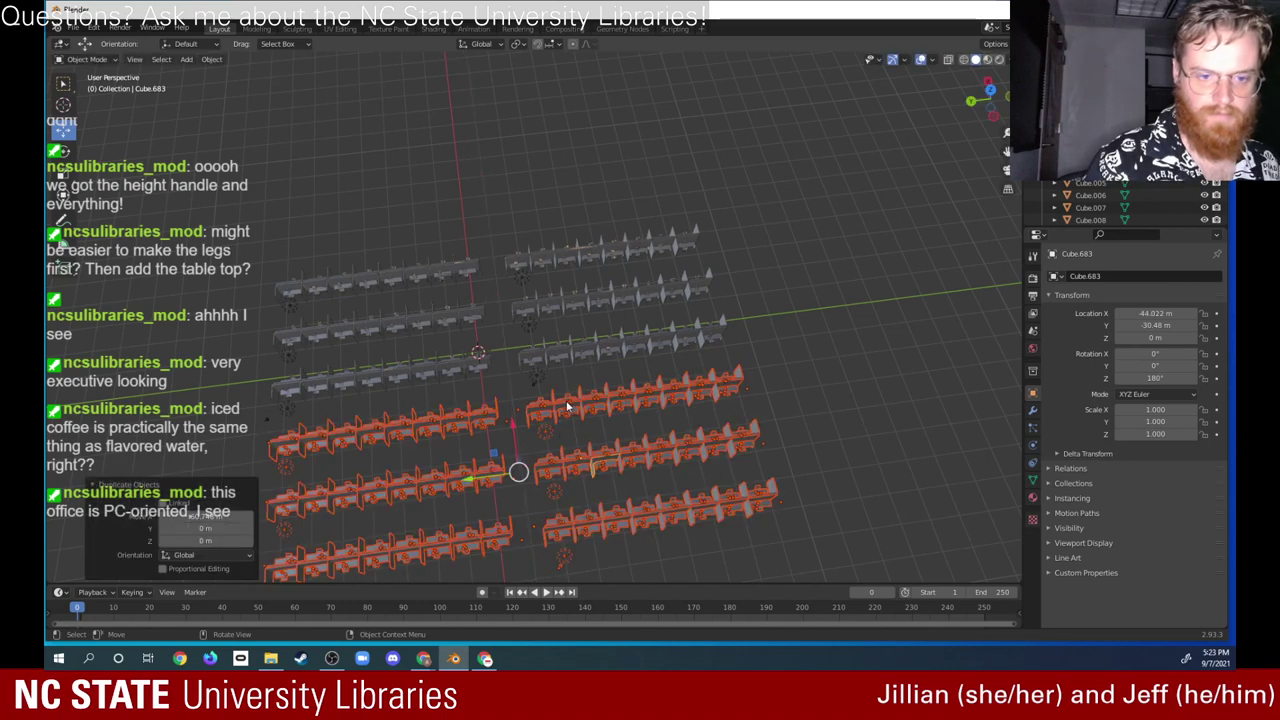
middle_click_drag(566, 406, 577, 372)
mouse_move(565, 430)
middle_mouse_down()
mouse_move(622, 320)
mouse_move(600, 400)
mouse_move(550, 440)
middle_mouse_up()
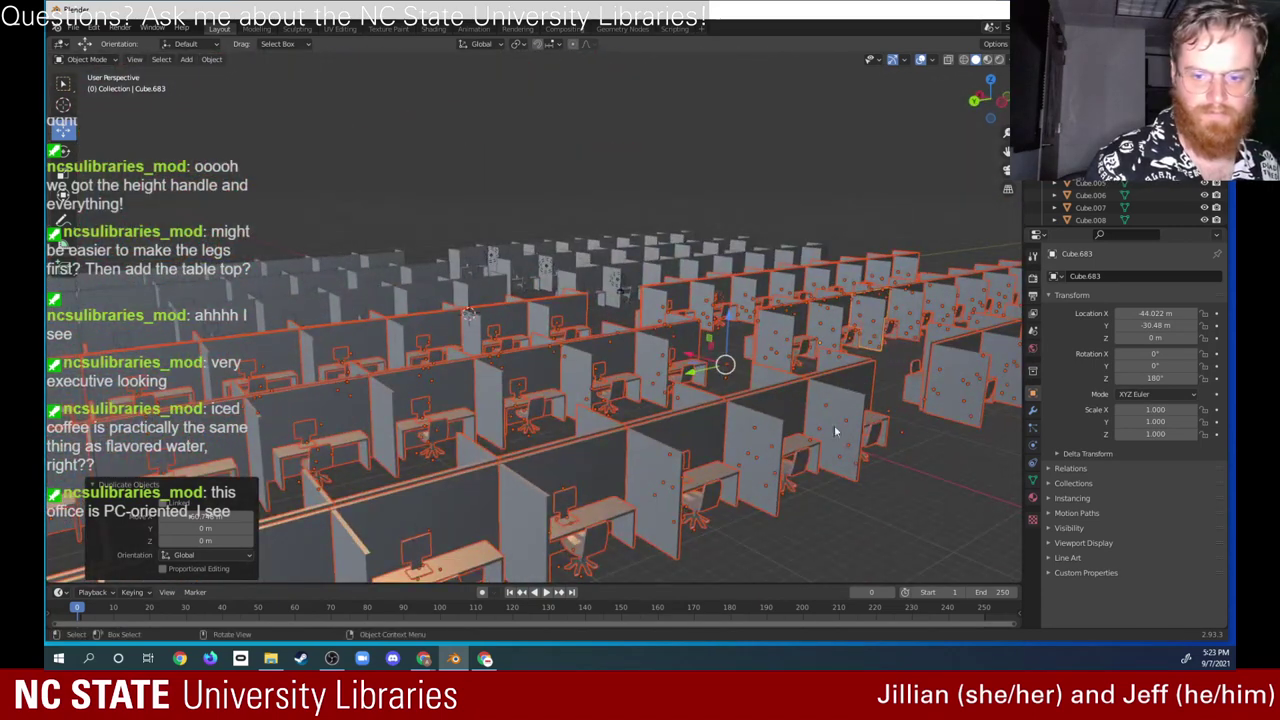
left_click(915, 480)
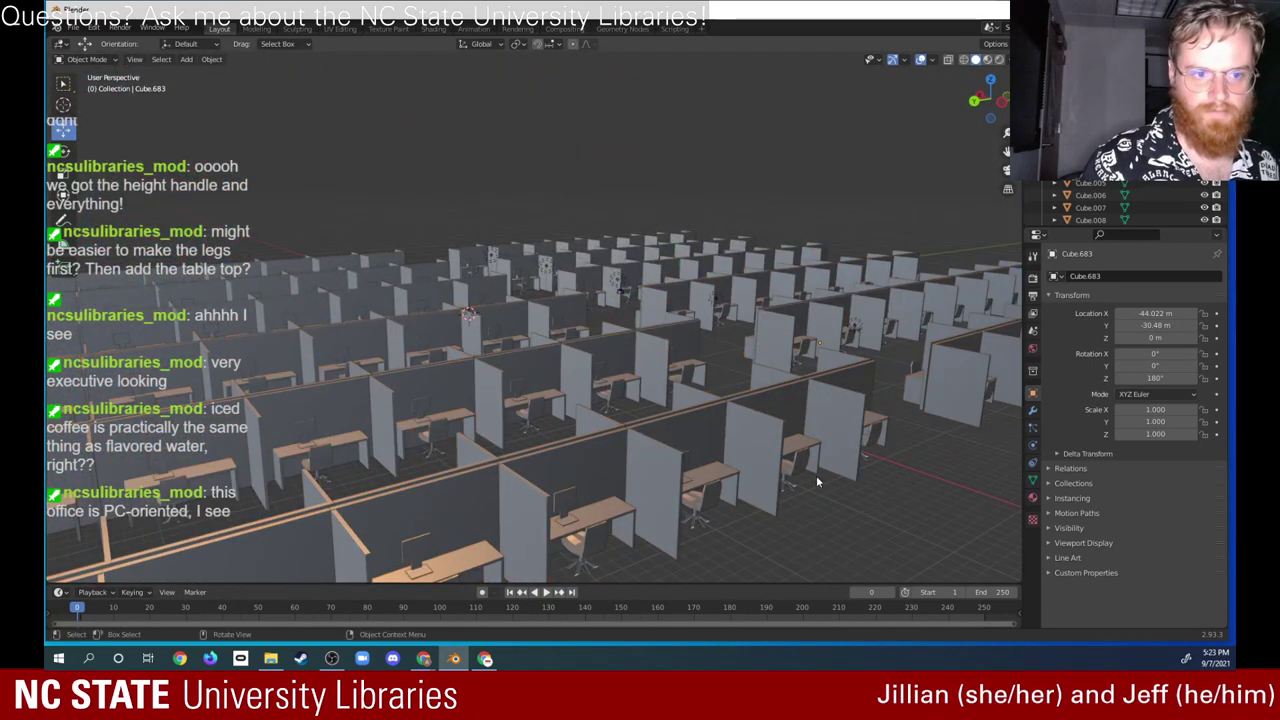
middle_click_drag(628, 458, 617, 395)
middle_click_drag(596, 346, 591, 399)
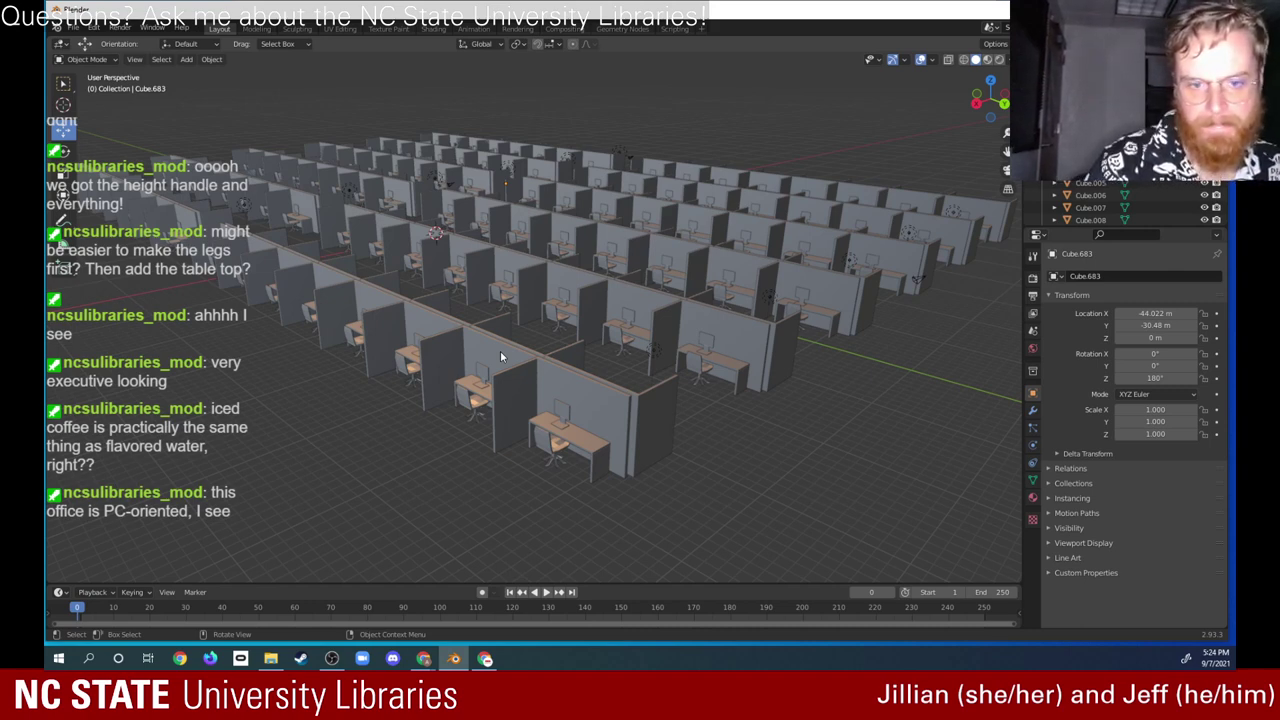
middle_click_drag(502, 357, 663, 424)
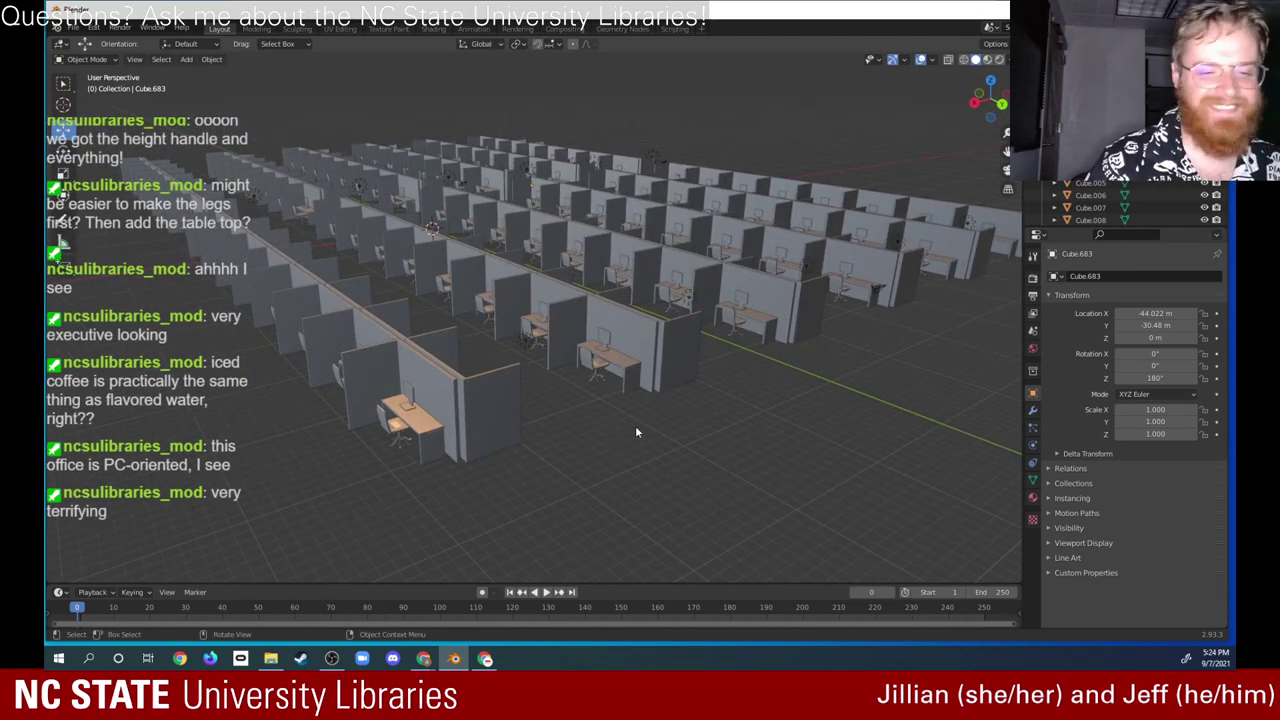
middle_click_drag(641, 427, 594, 463)
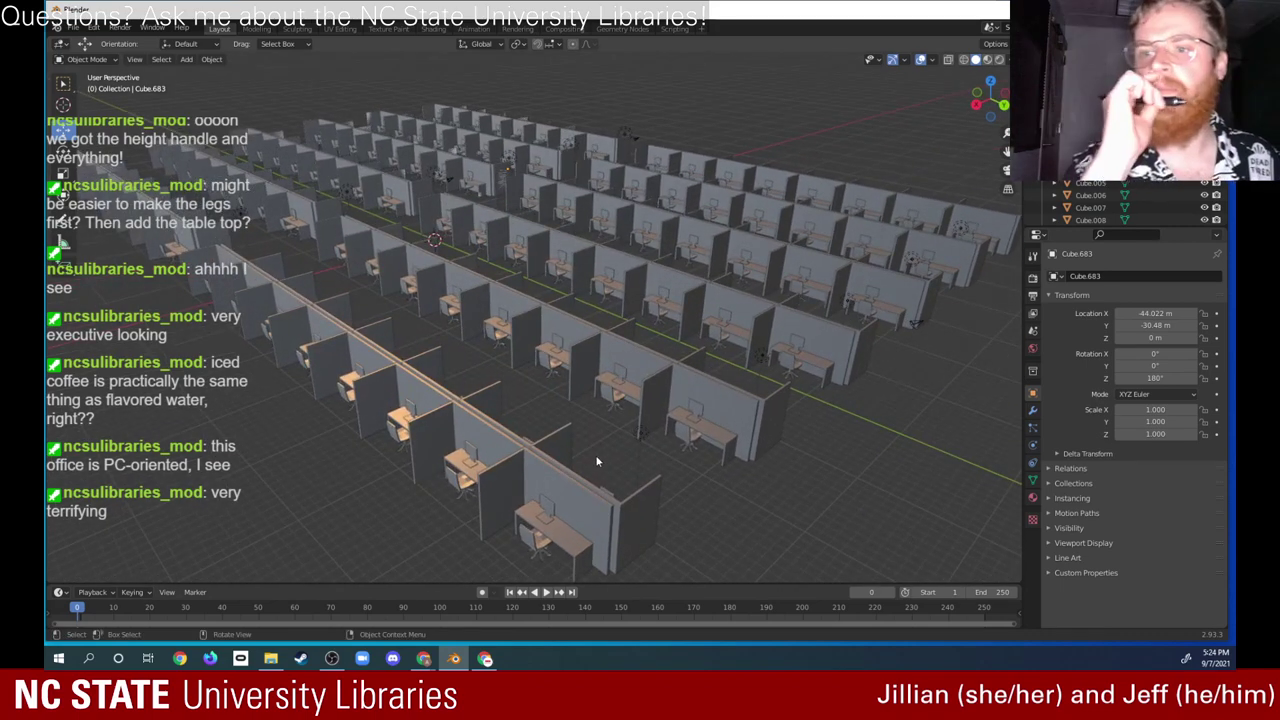
left_click(1005, 60)
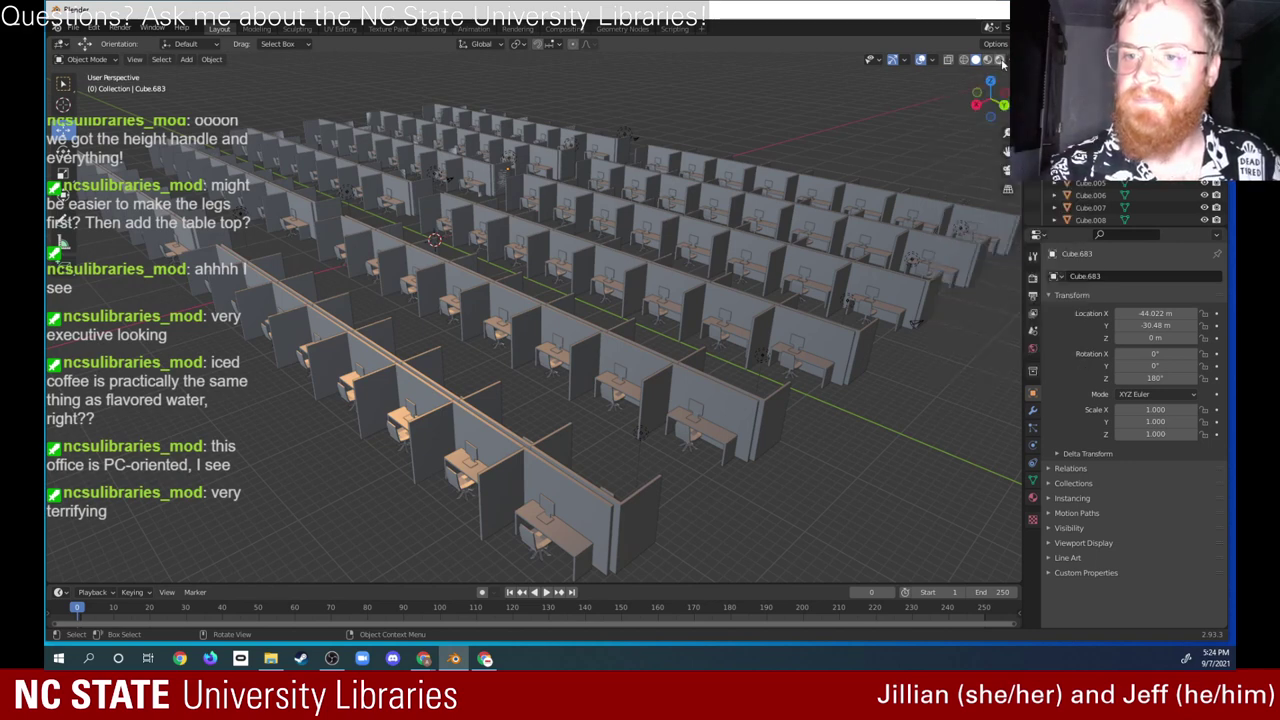
Step: Try the Object, Vertex, Texture and Random colour options in Viewport Shading
left_click(996, 44)
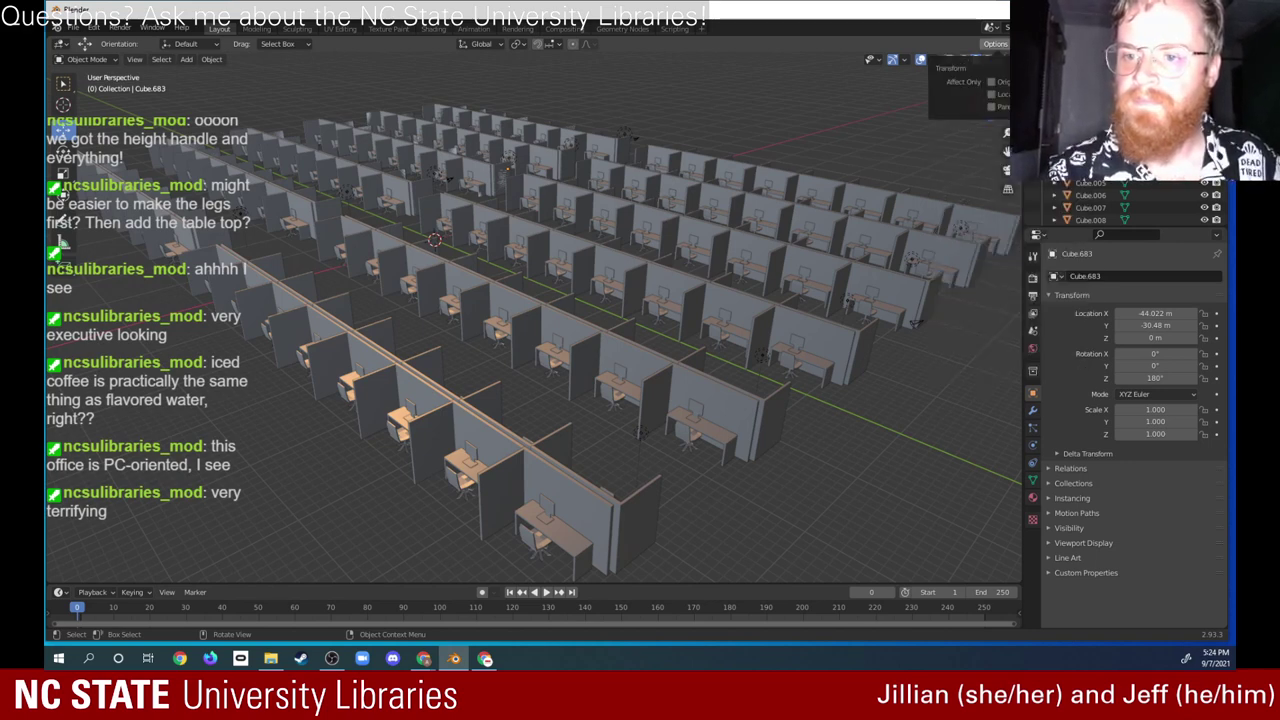
left_click(1005, 60)
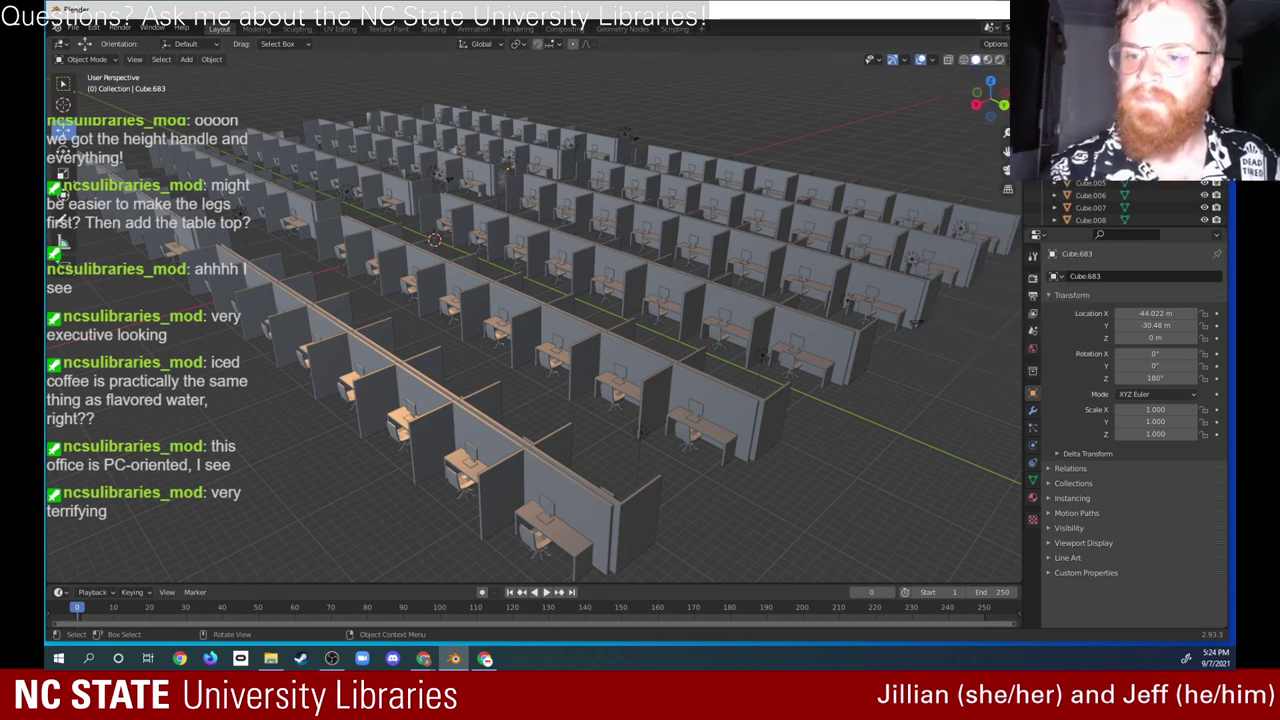
left_click(1005, 60)
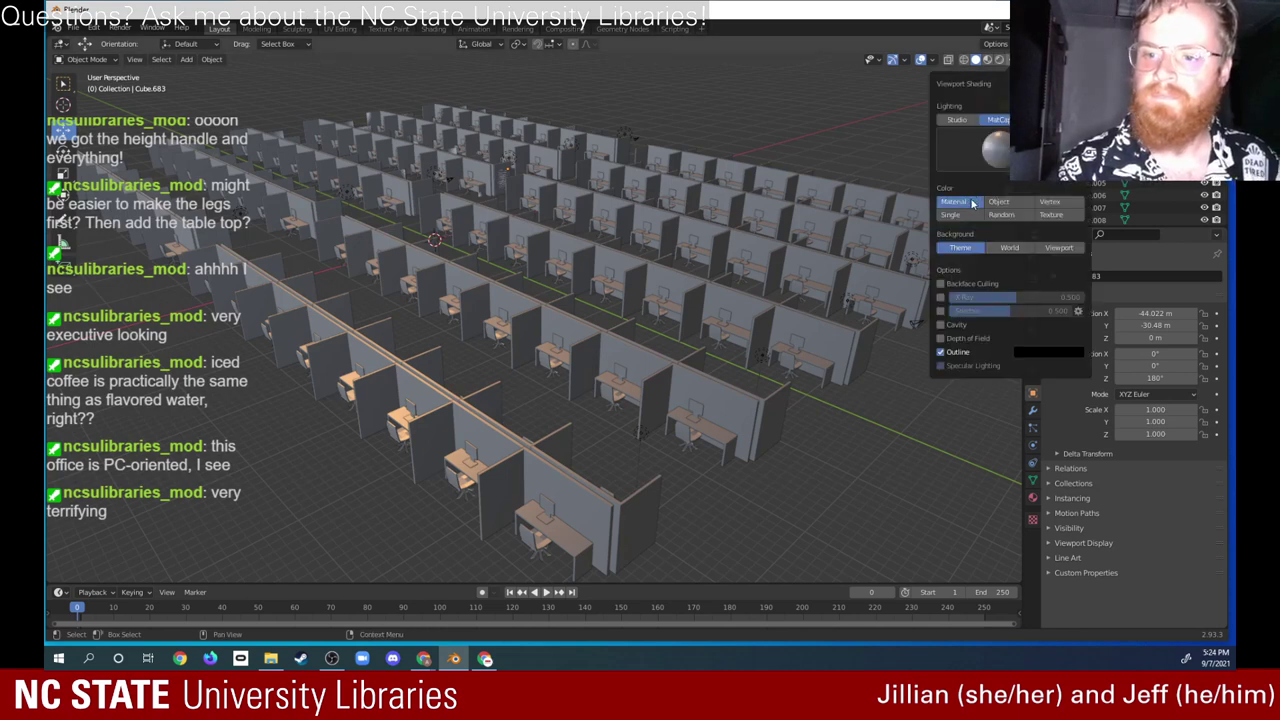
left_click(1016, 203)
left_click(1052, 202)
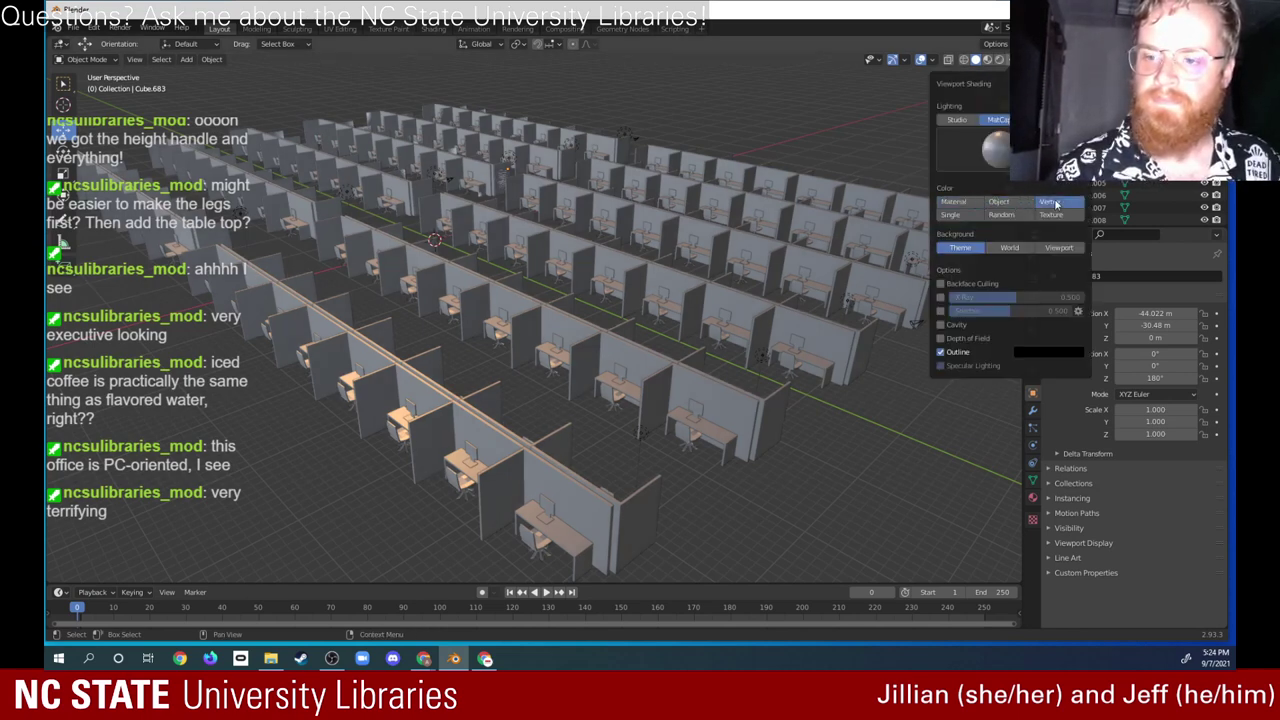
left_click(1052, 215)
left_click(1007, 216)
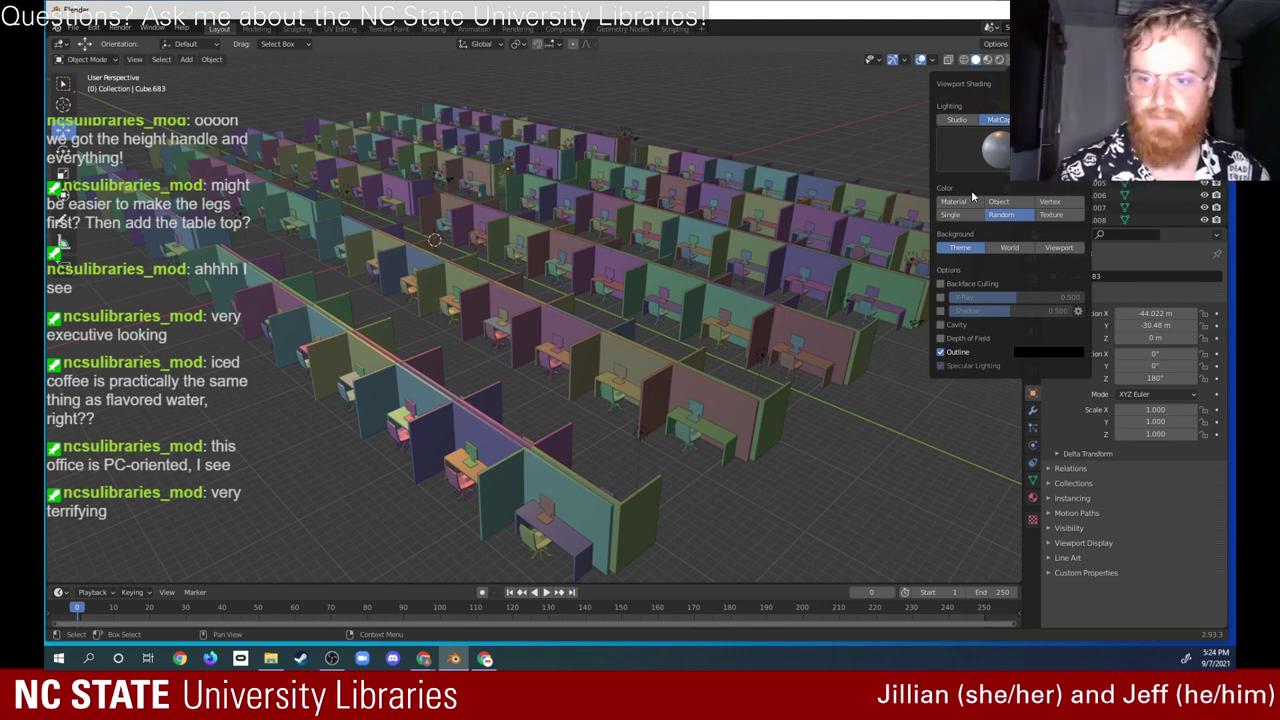
Step: Set viewport colour to Single, a dark grey-green (H 0.226, S 0.172, V 0.588)
left_click(950, 214)
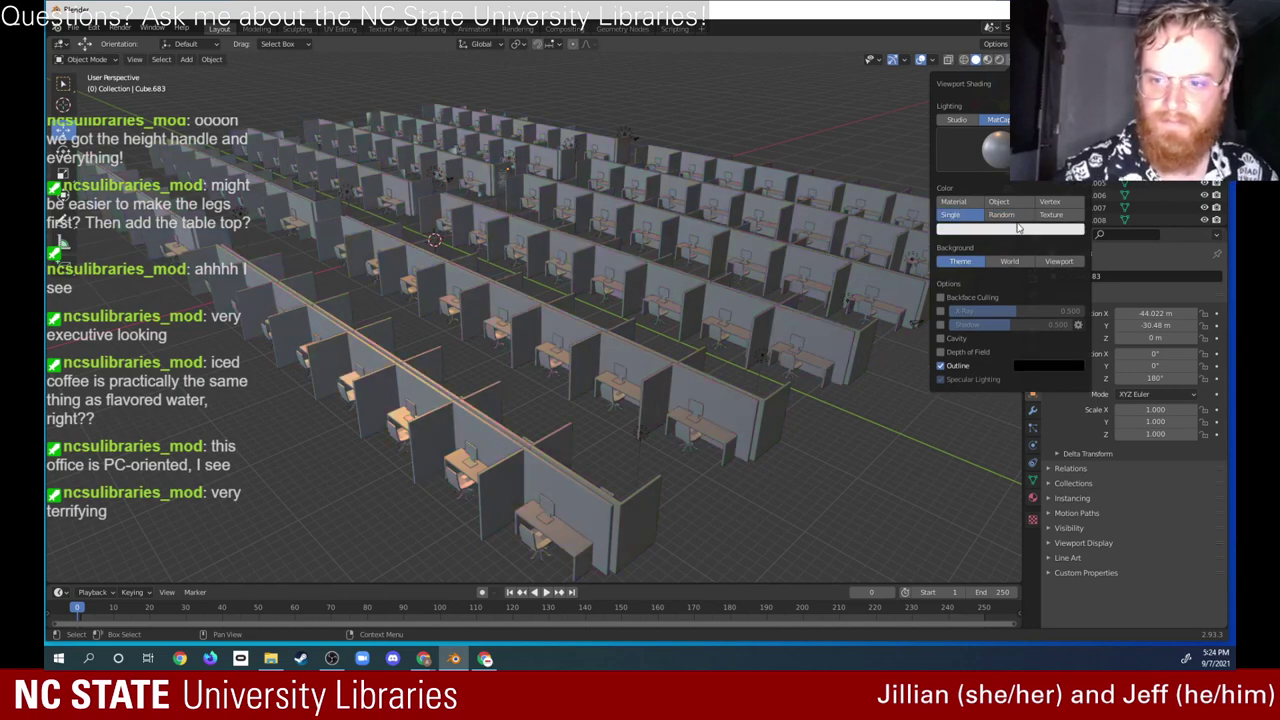
left_click(1060, 231)
left_click_drag(1000, 135, 1041, 185)
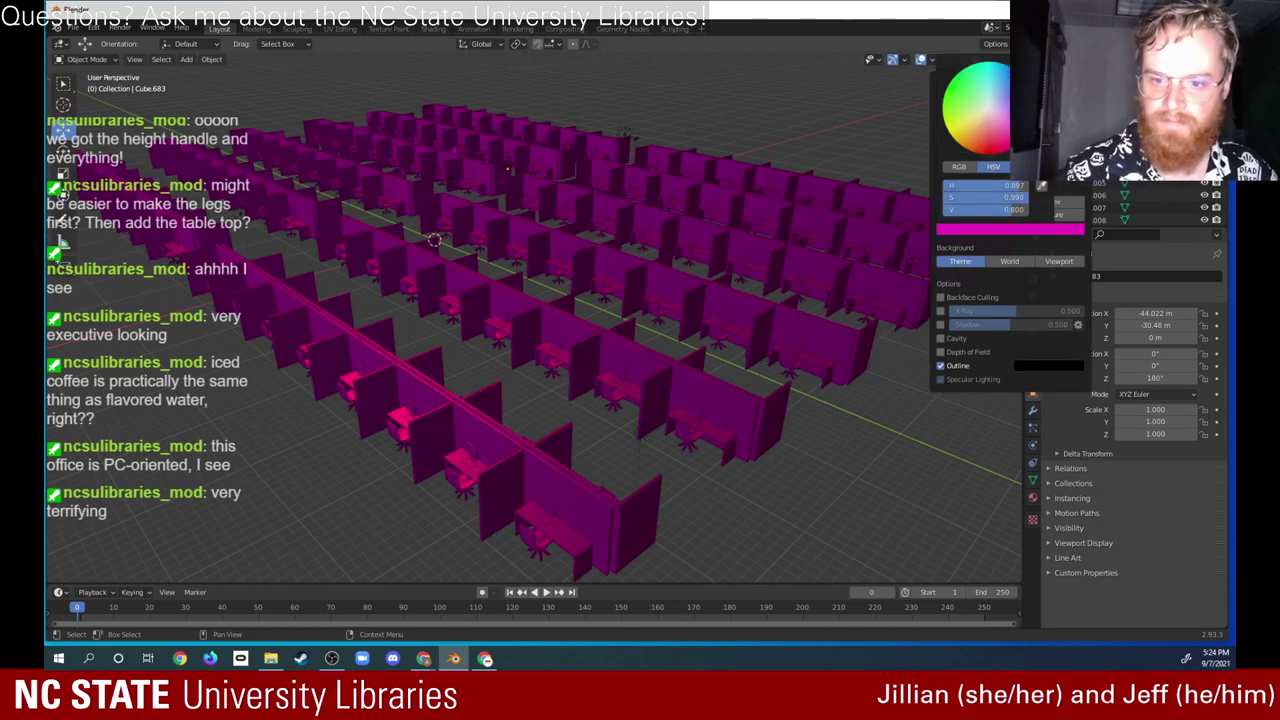
left_click_drag(965, 124, 989, 107)
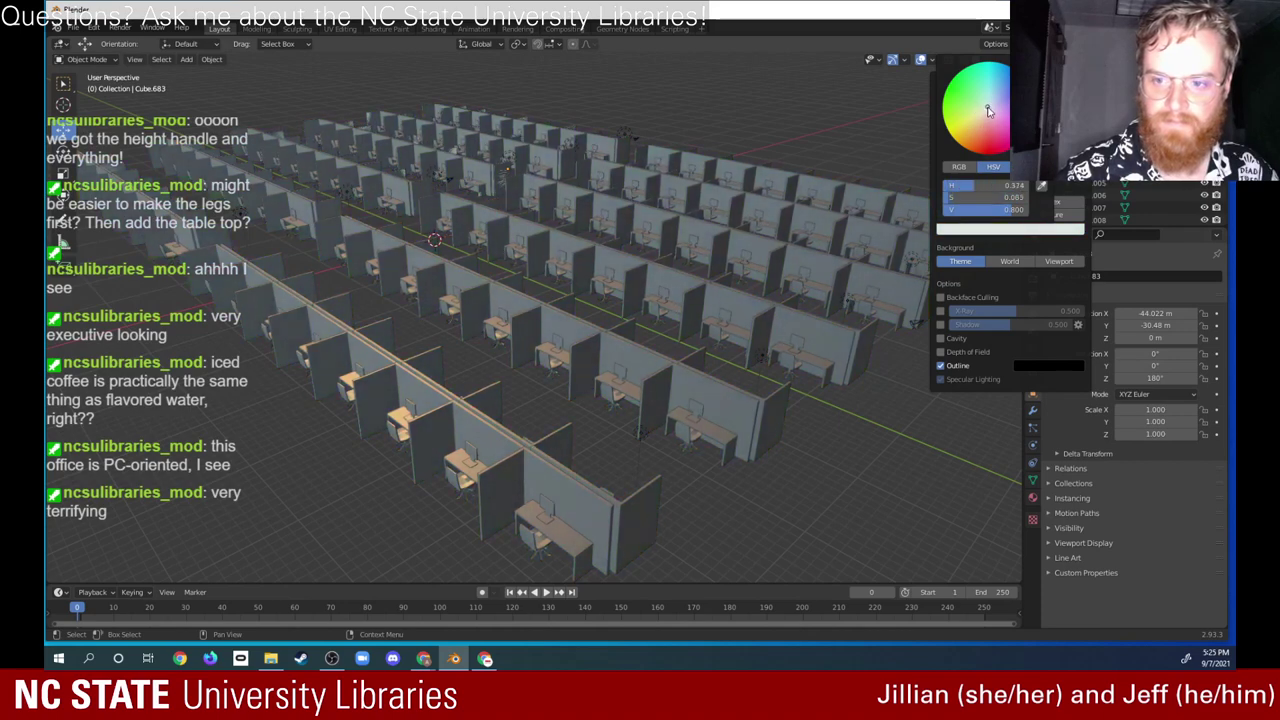
mouse_move(1060, 80)
left_mouse_down()
mouse_move(1060, 134)
mouse_move(1060, 94)
left_mouse_up()
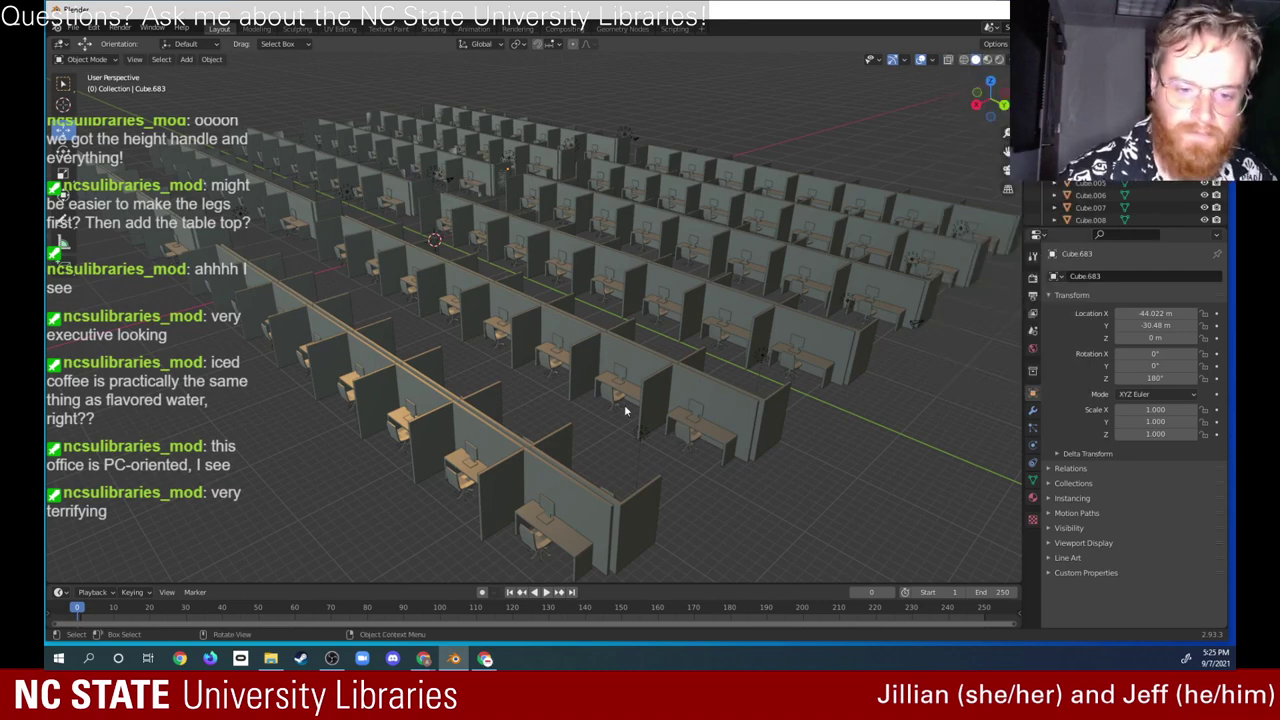
mouse_move(616, 417)
middle_mouse_down()
mouse_move(663, 420)
mouse_move(441, 371)
mouse_move(457, 335)
middle_mouse_up()
middle_click_drag(430, 377, 481, 305, "ctrl")
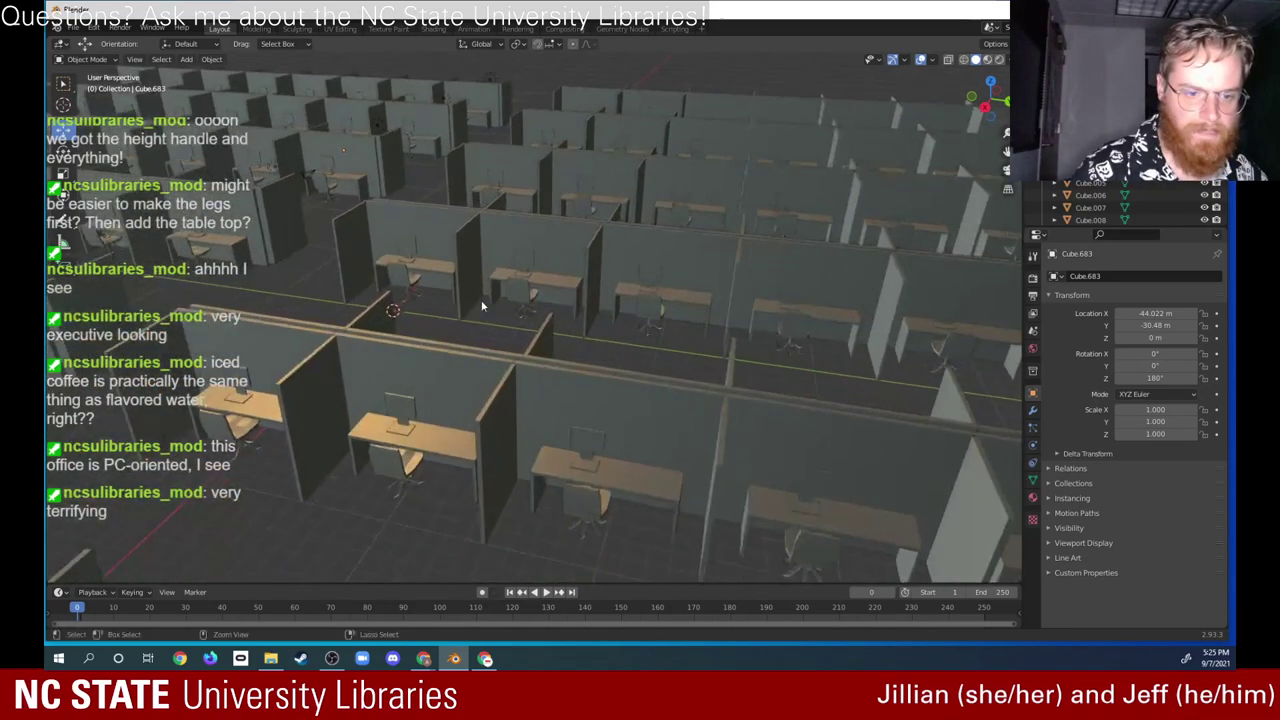
middle_click_drag(318, 480, 352, 467, "ctrl")
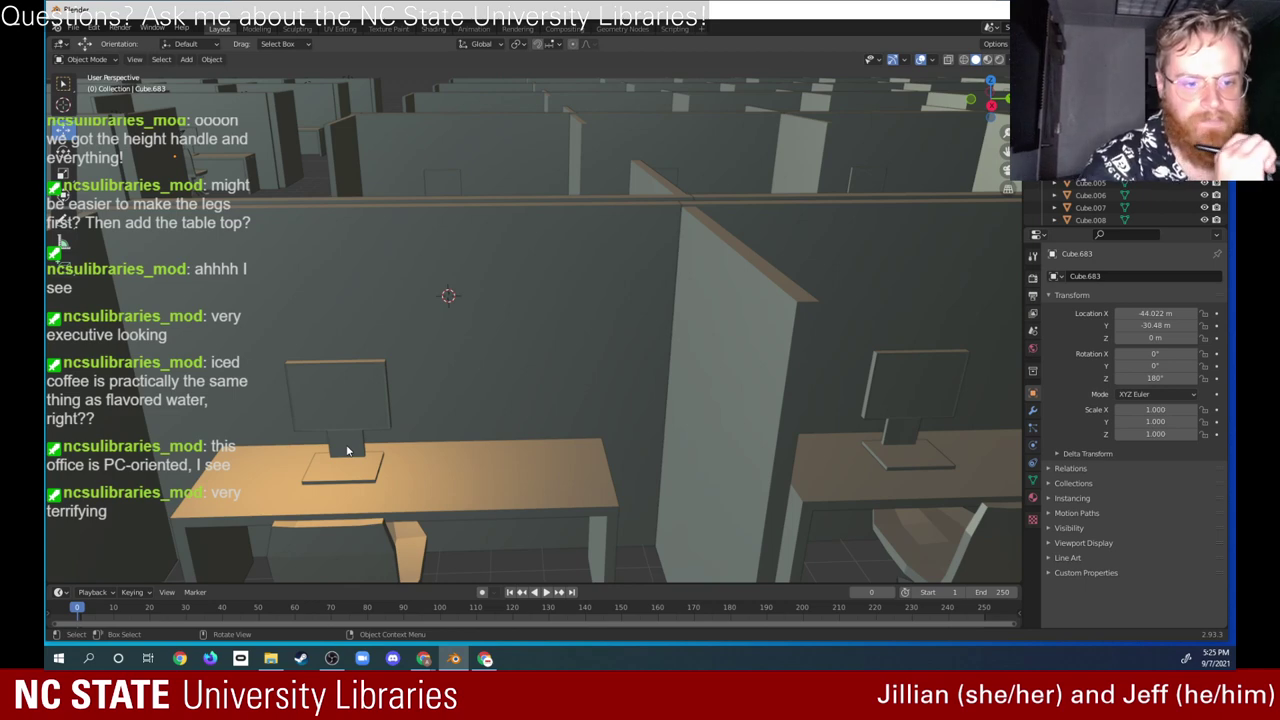
left_click(347, 451)
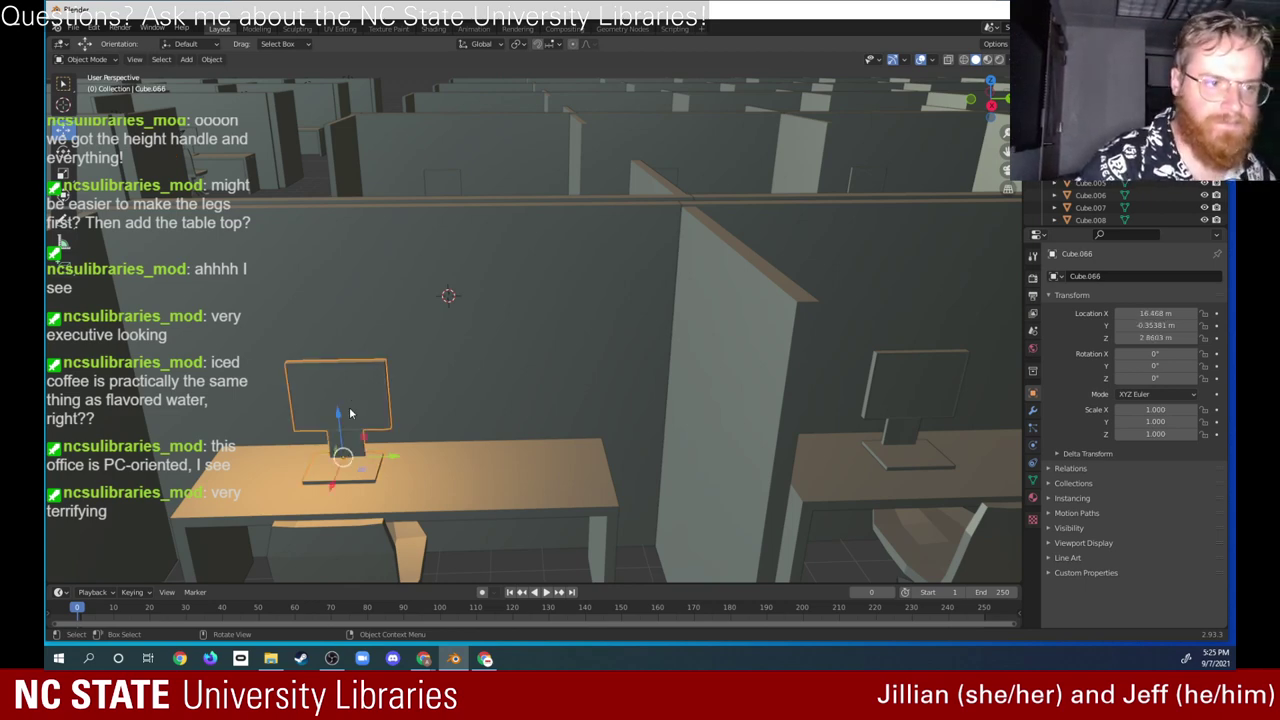
middle_click_drag(349, 407, 278, 527)
scroll(282, 461, "down", 3)
middle_click_drag(391, 374, 414, 399)
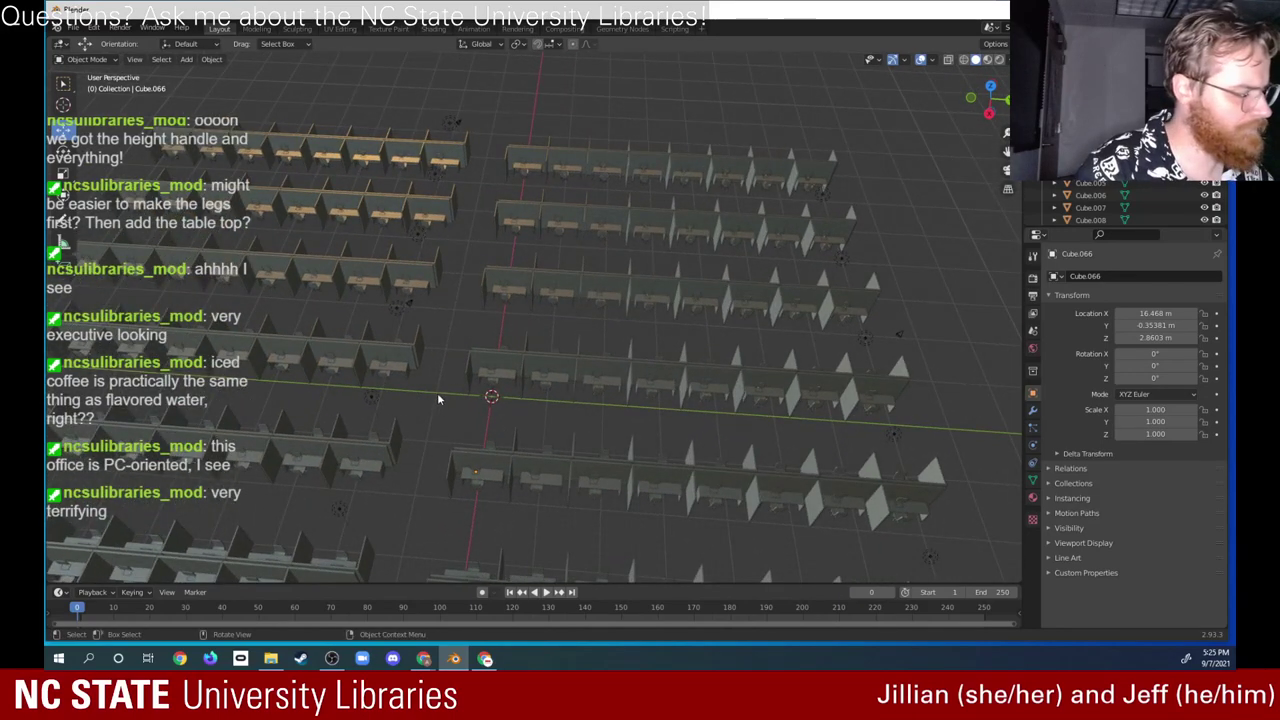
Step: Add a plane, enlarge its Size to span the central rows, and enter Edit Mode
key("shift+a")
mouse_move(482, 367)
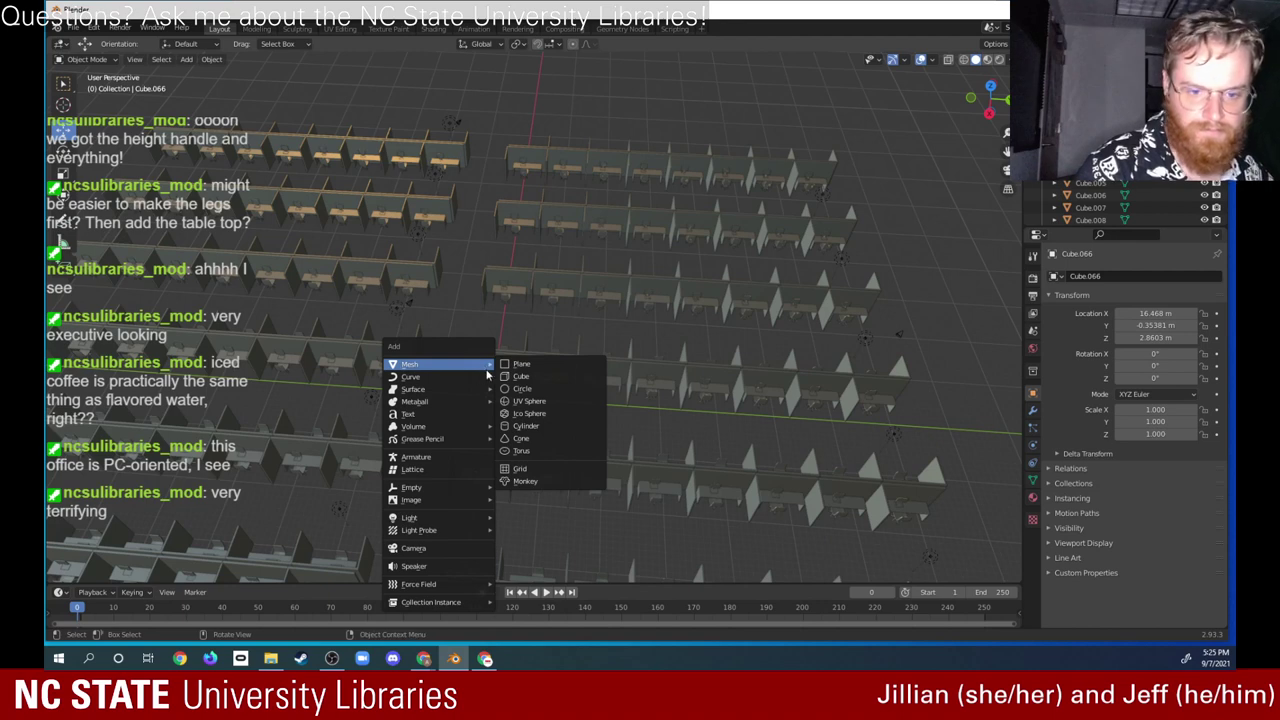
left_click(539, 364)
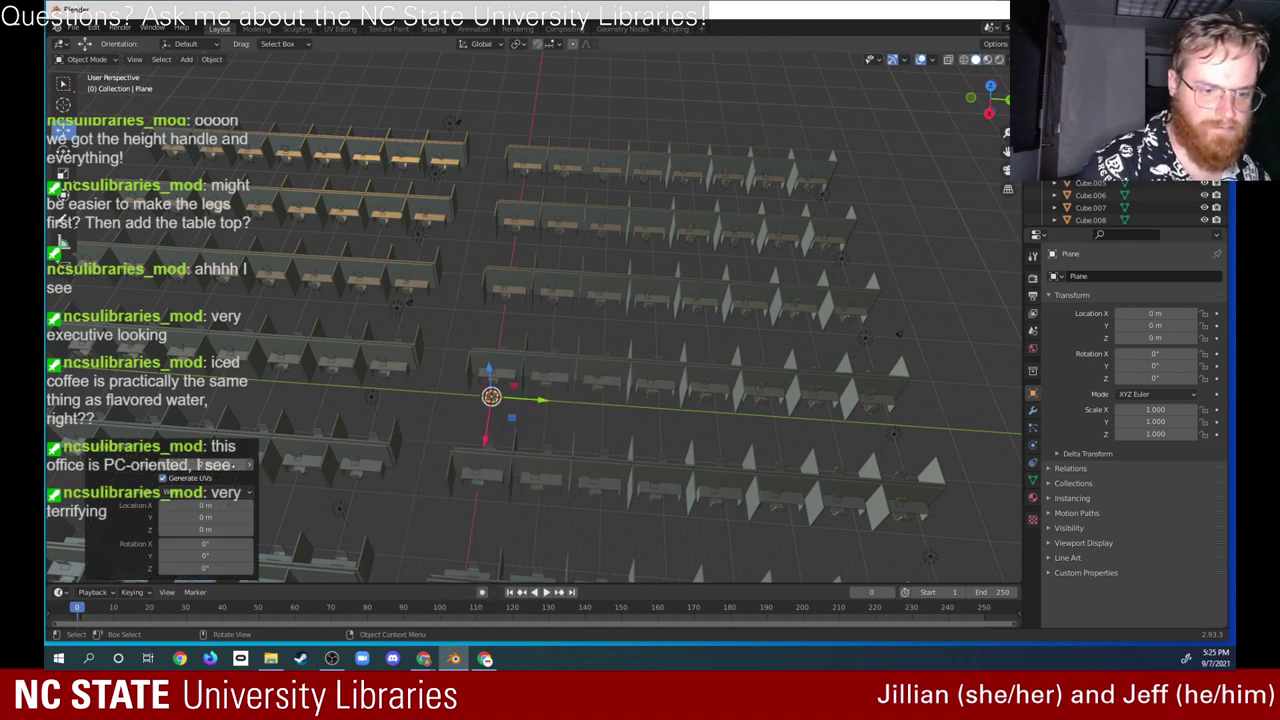
left_click_drag(205, 465, 340, 465)
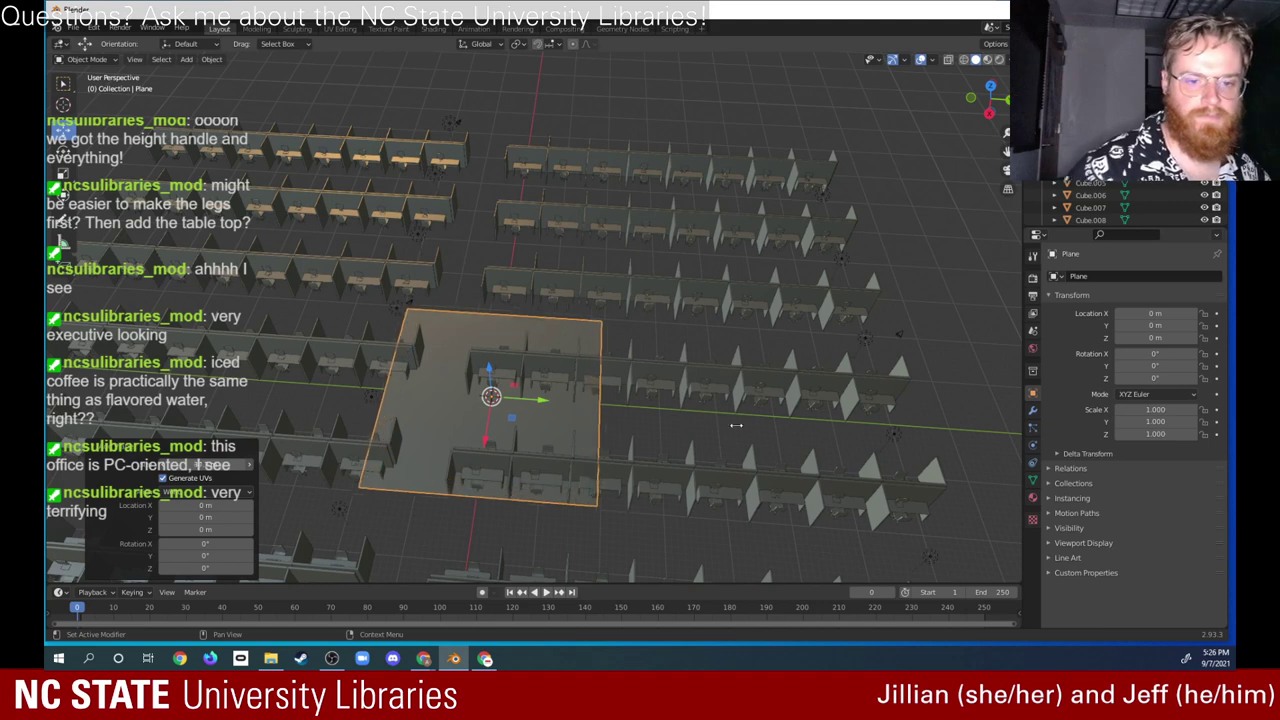
left_click_drag(236, 463, 969, 394)
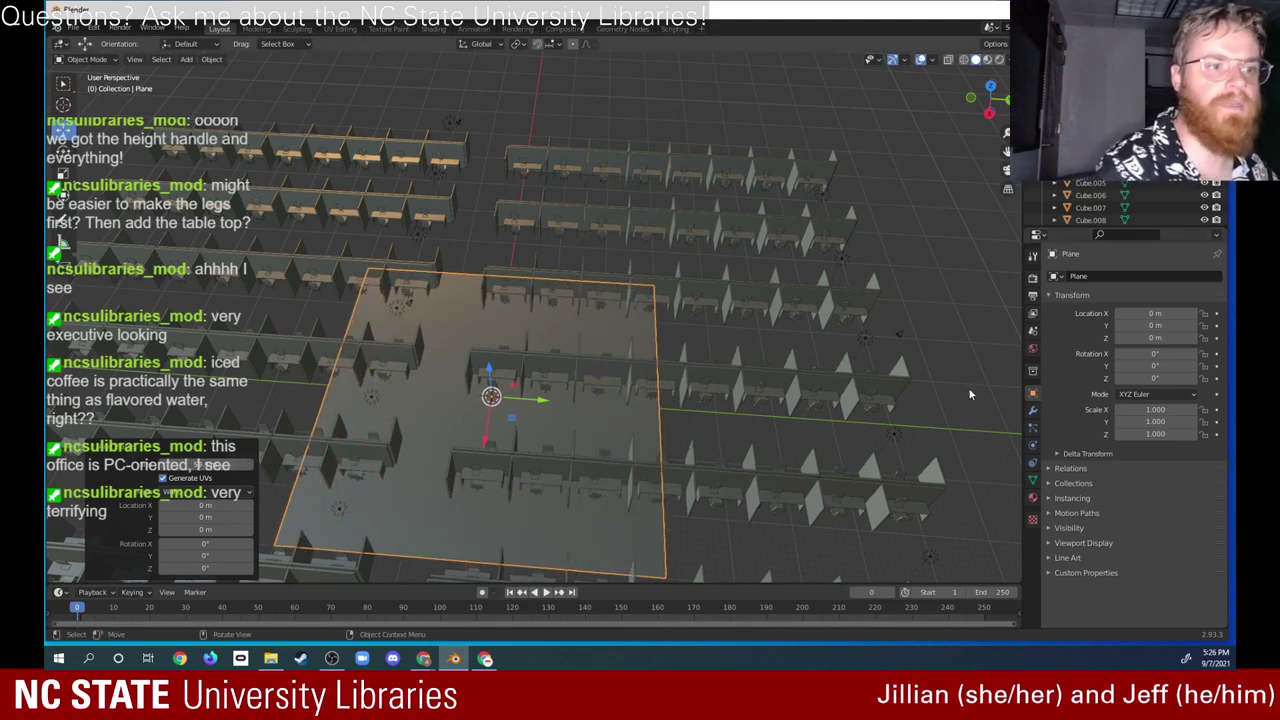
left_click(110, 60)
left_click(92, 90)
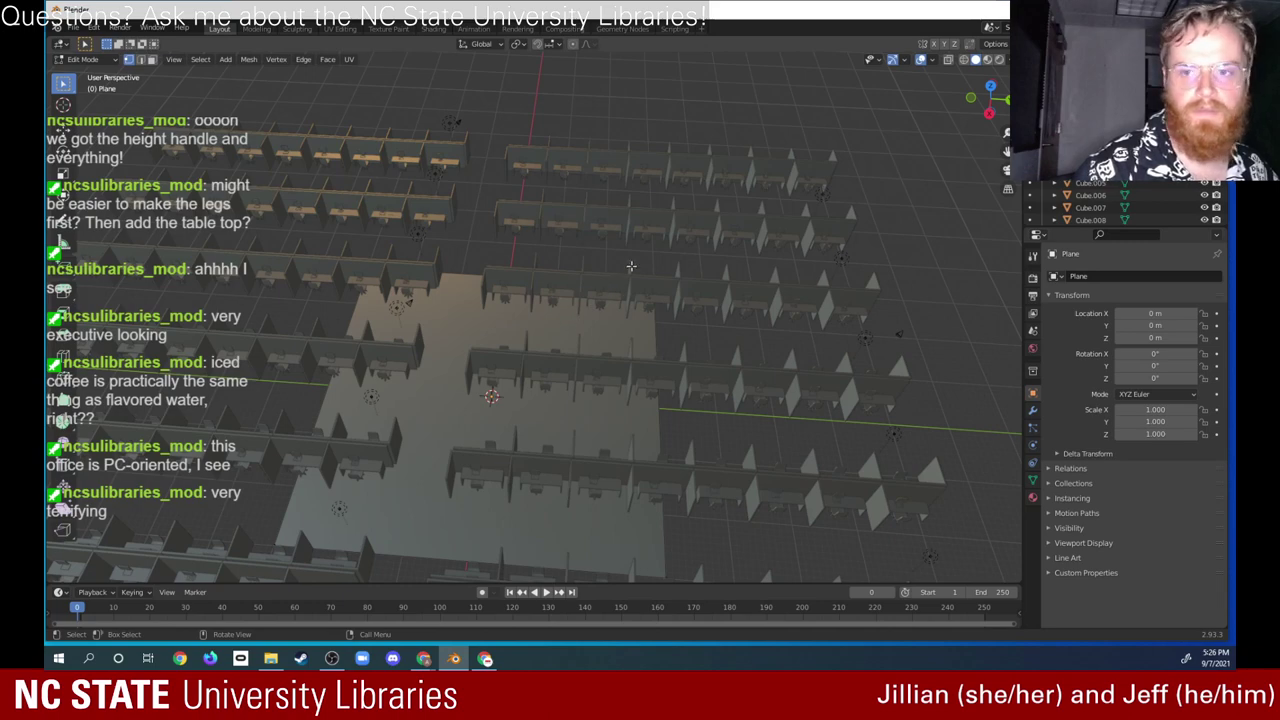
Step: Switch to wireframe shading and select the plane's corner vertices
left_click(963, 60)
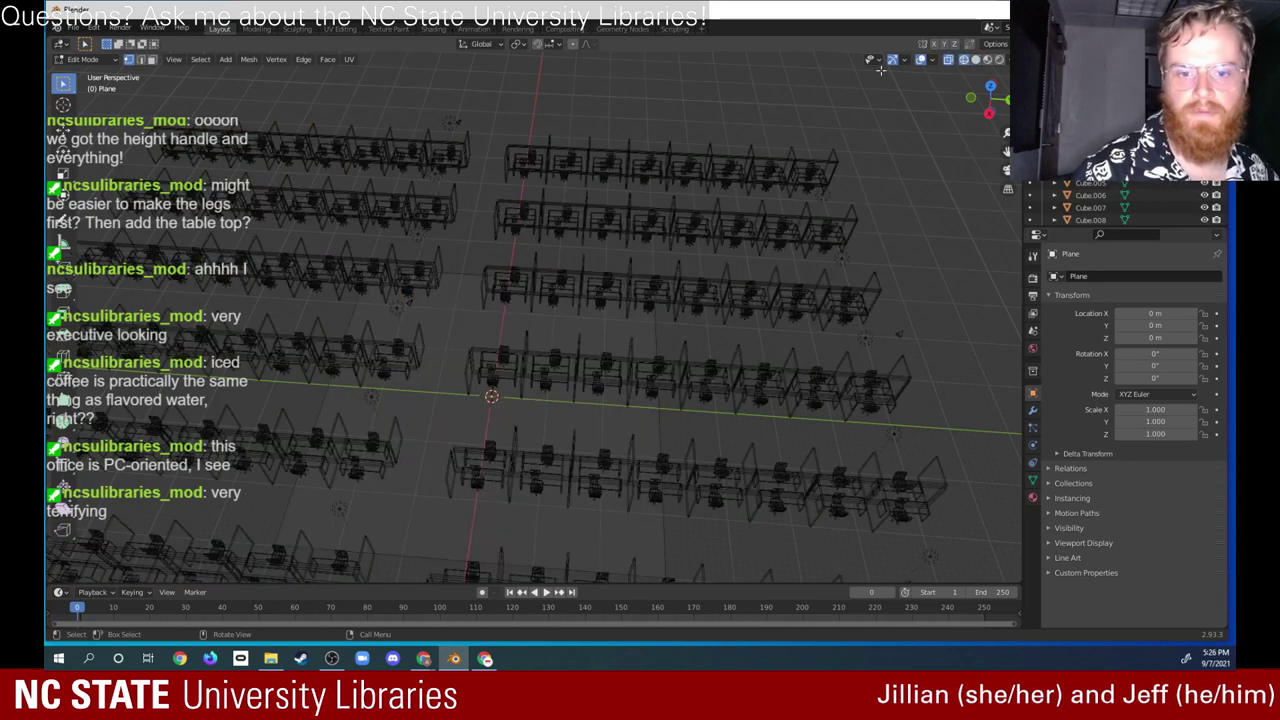
middle_click_drag(700, 290, 665, 338)
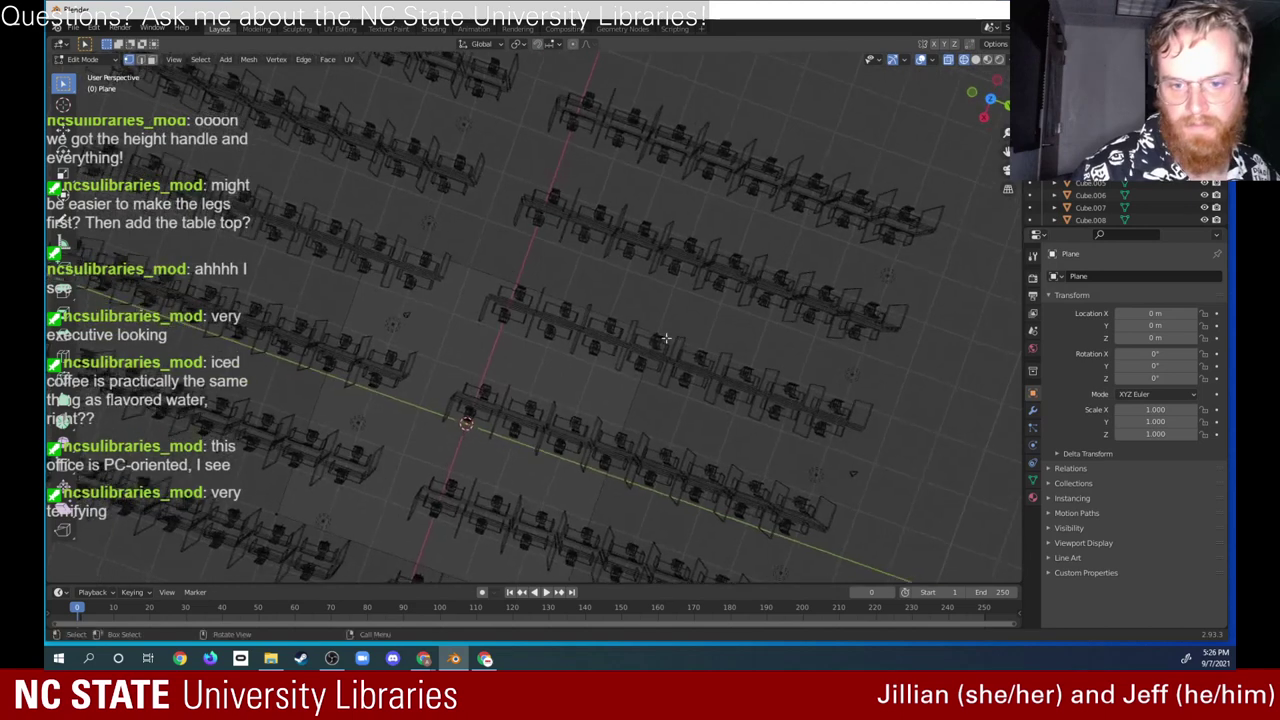
left_click(656, 333)
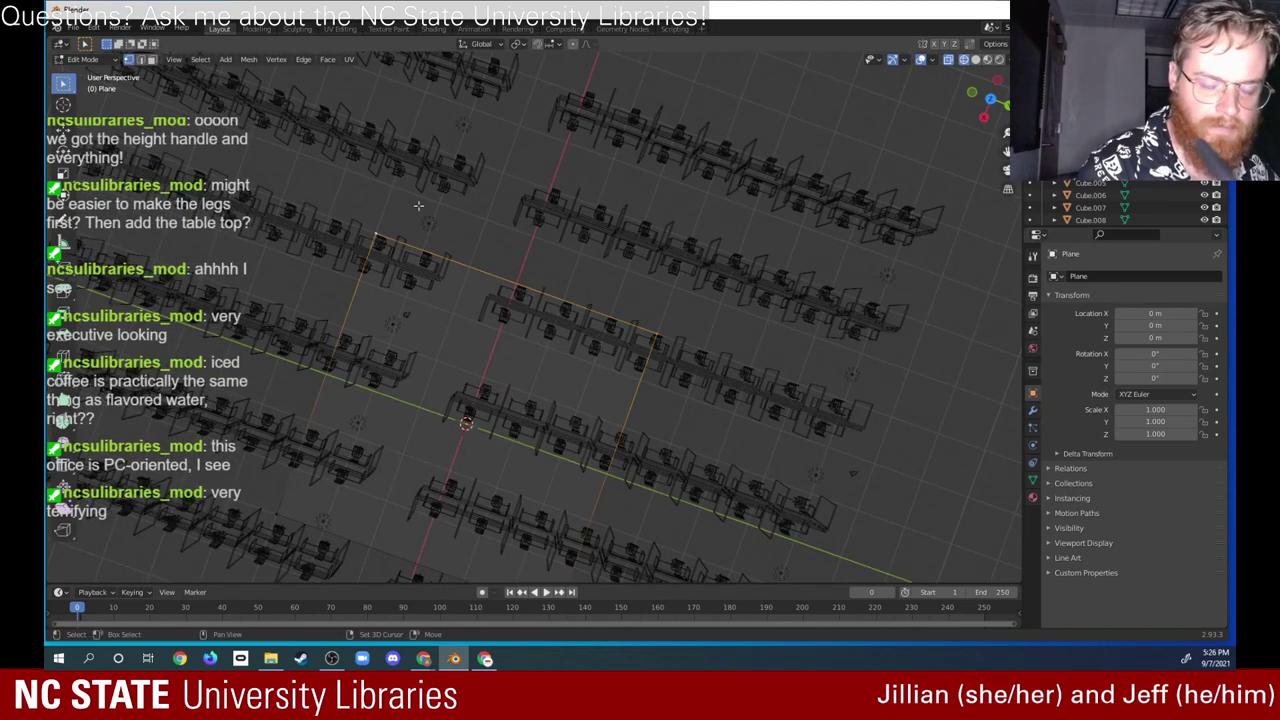
middle_click_drag(617, 328, 519, 293)
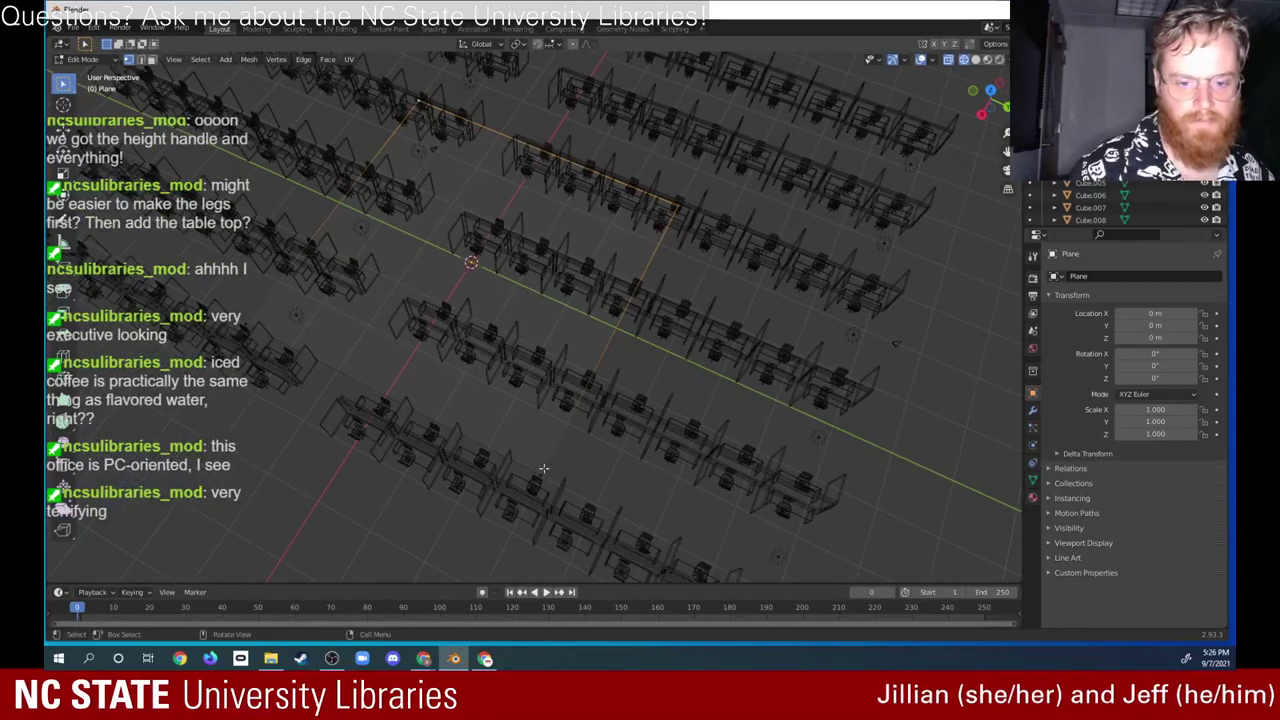
key("s")
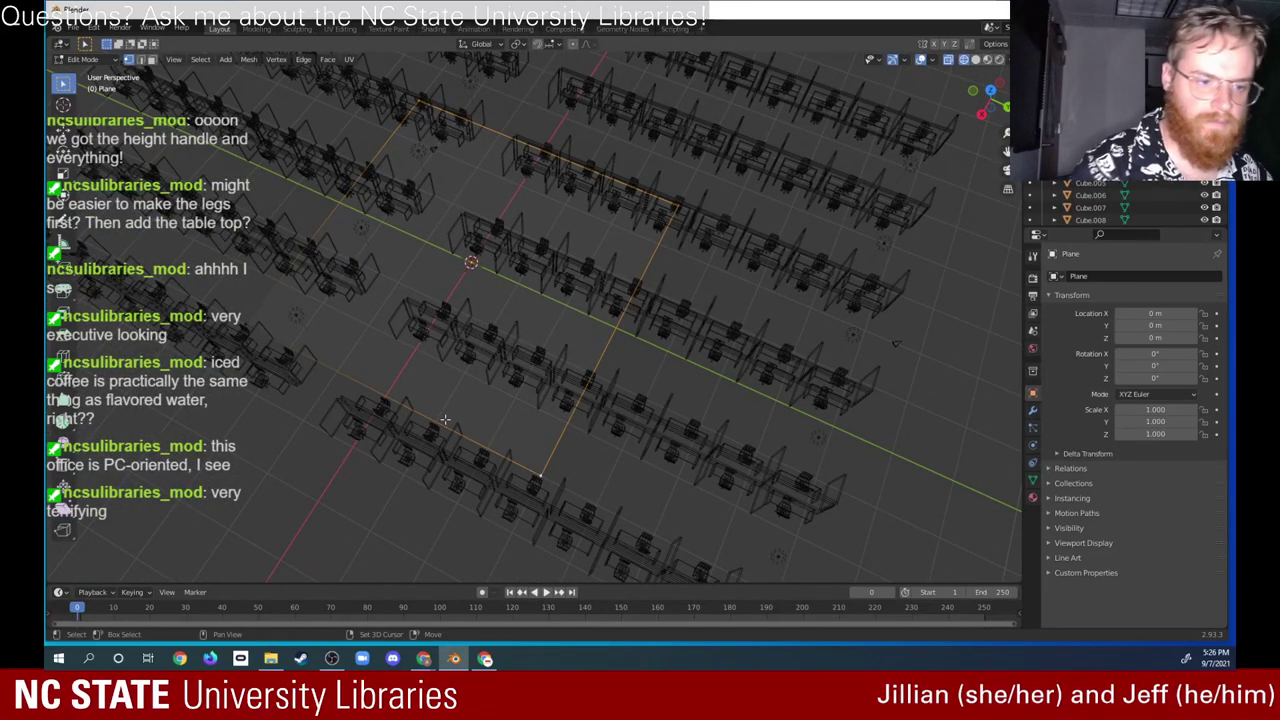
left_click(245, 320, "shift")
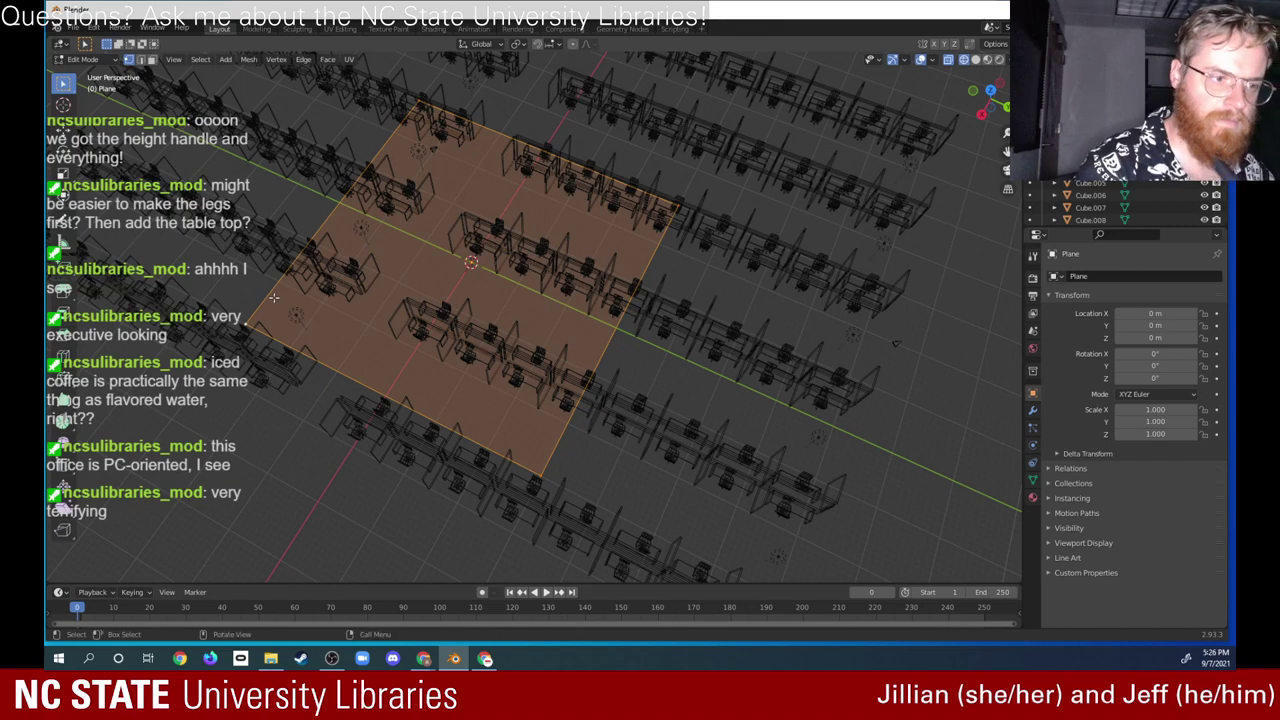
Step: Select the whole plane and scale it by about 2.555
left_click(62, 172)
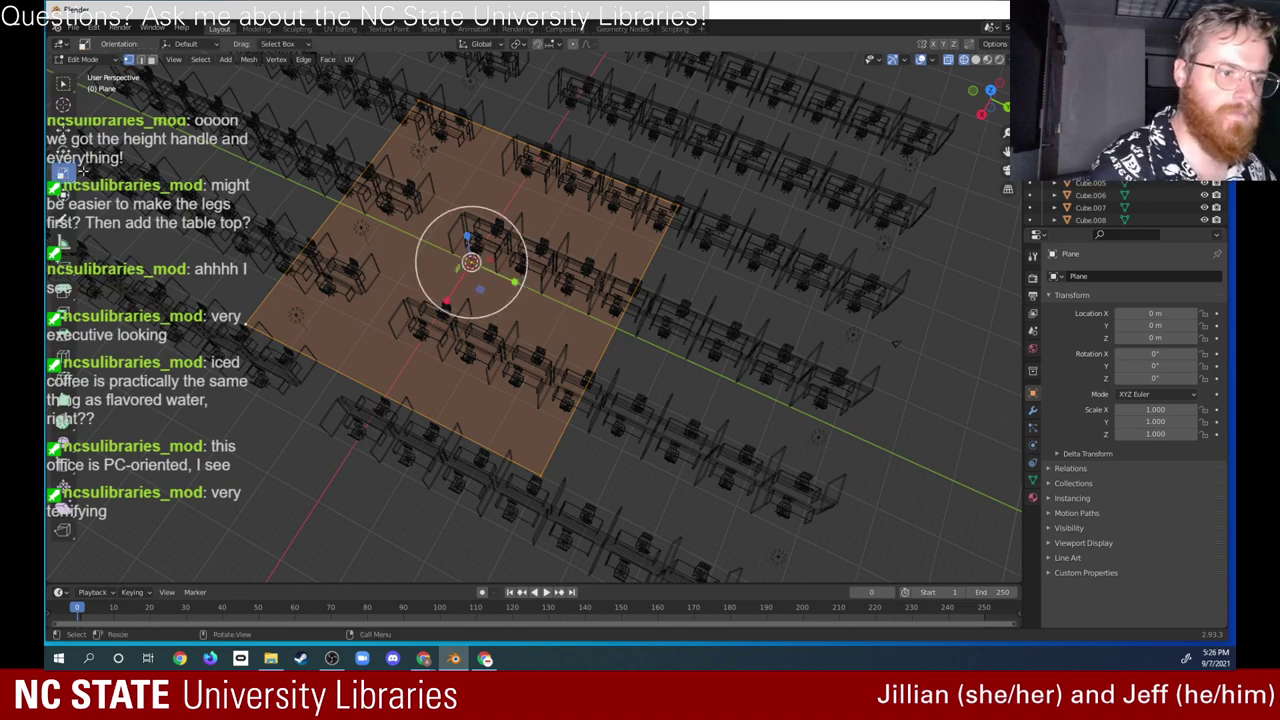
left_click(481, 286)
middle_click_drag(518, 315, 533, 341)
key("a")
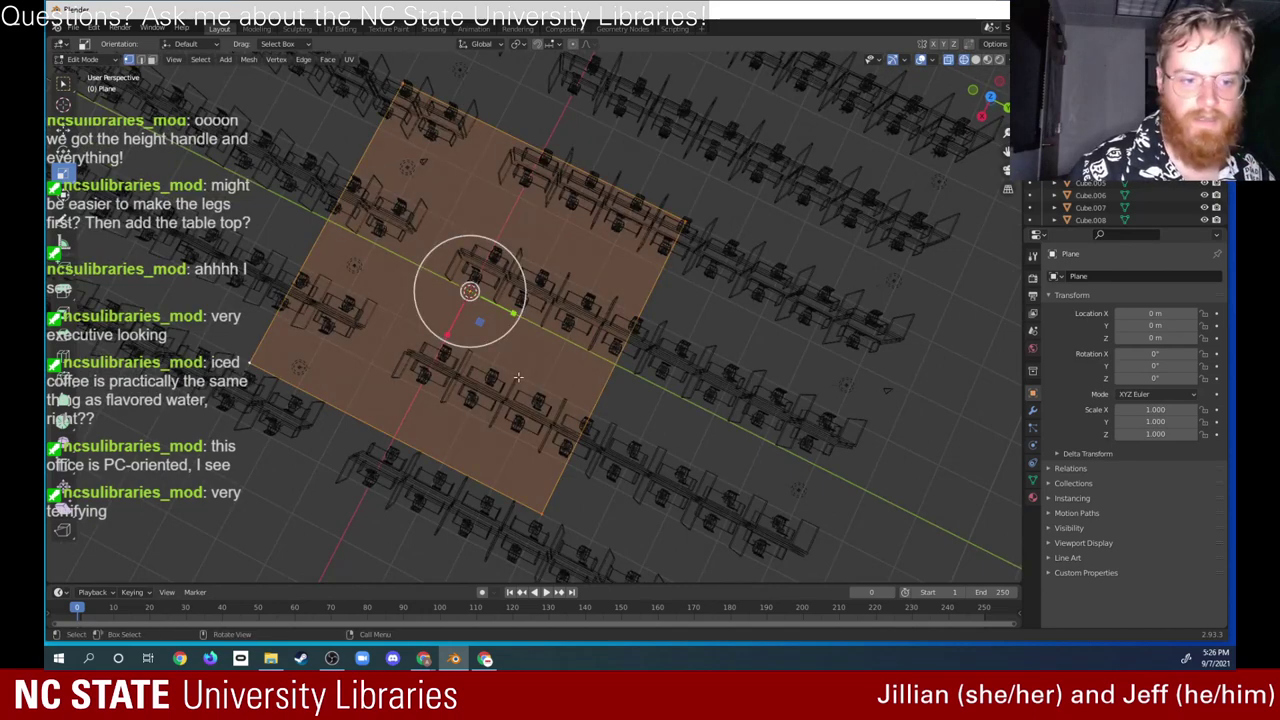
left_click_drag(481, 325, 492, 375)
Step: Pull the plane's far corner vertex about 16.8 m outward along Y
middle_click_drag(492, 375, 313, 403)
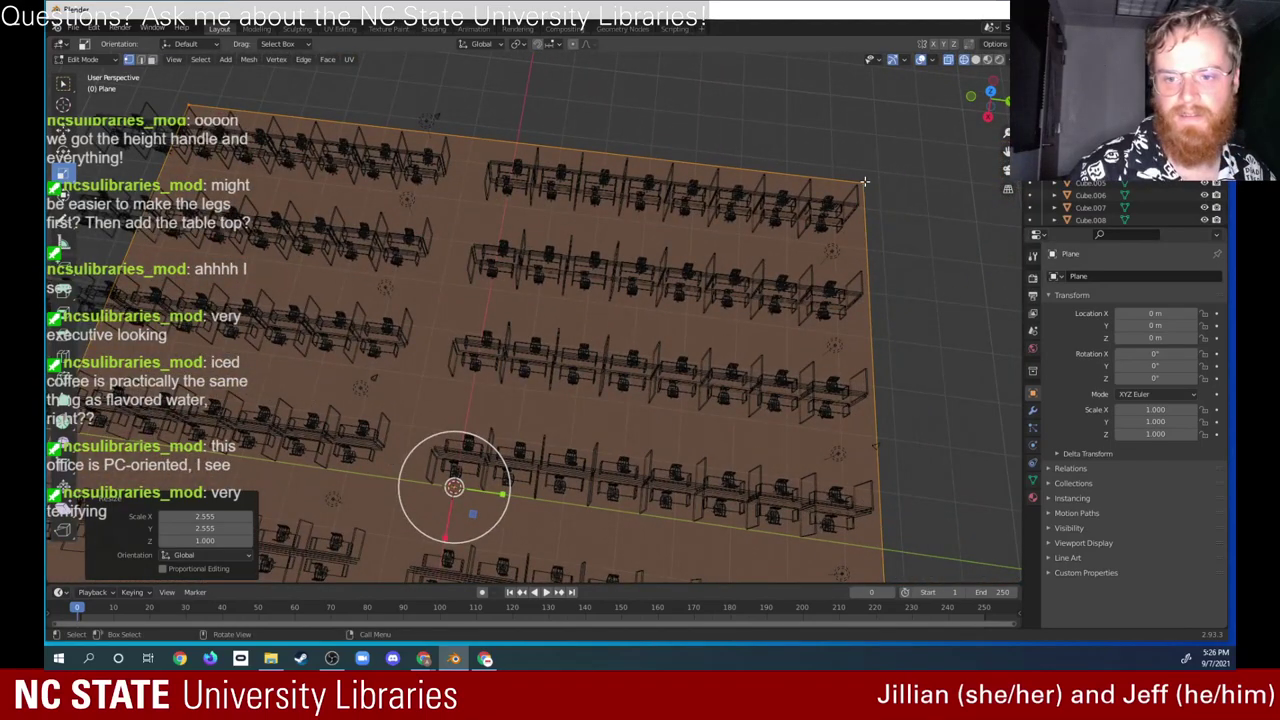
middle_click_drag(855, 183, 730, 318)
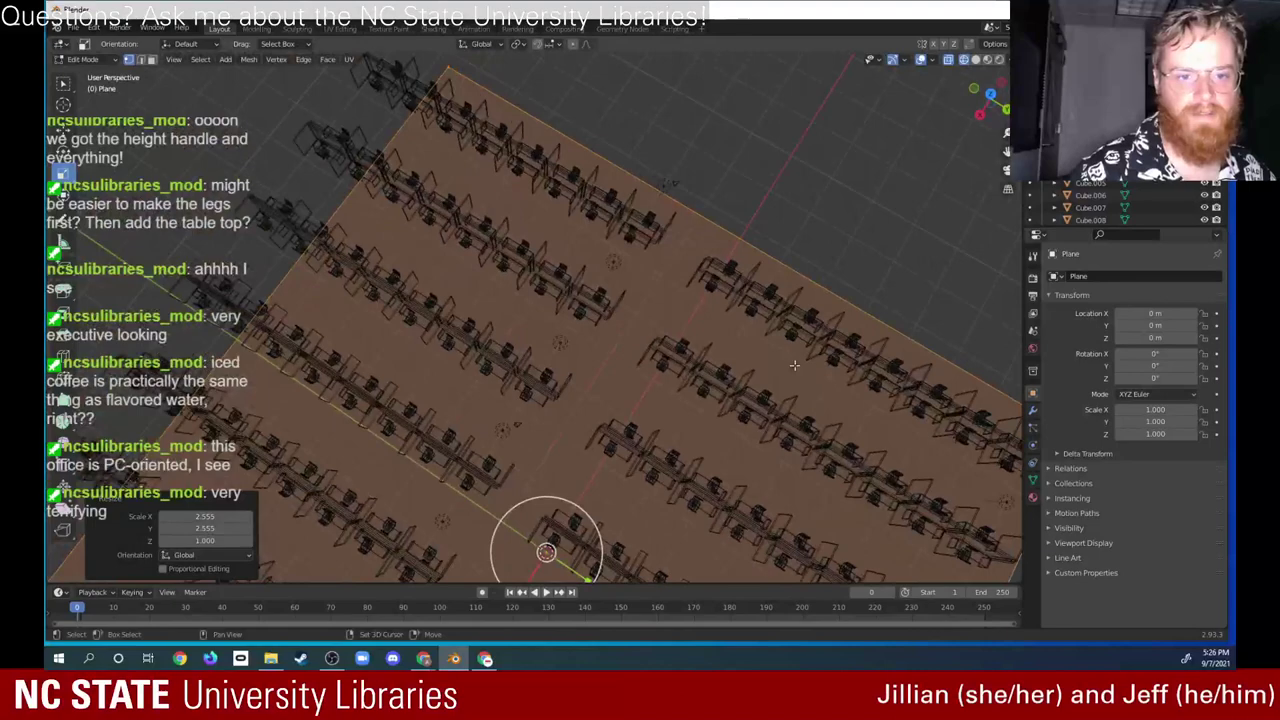
left_click(448, 64)
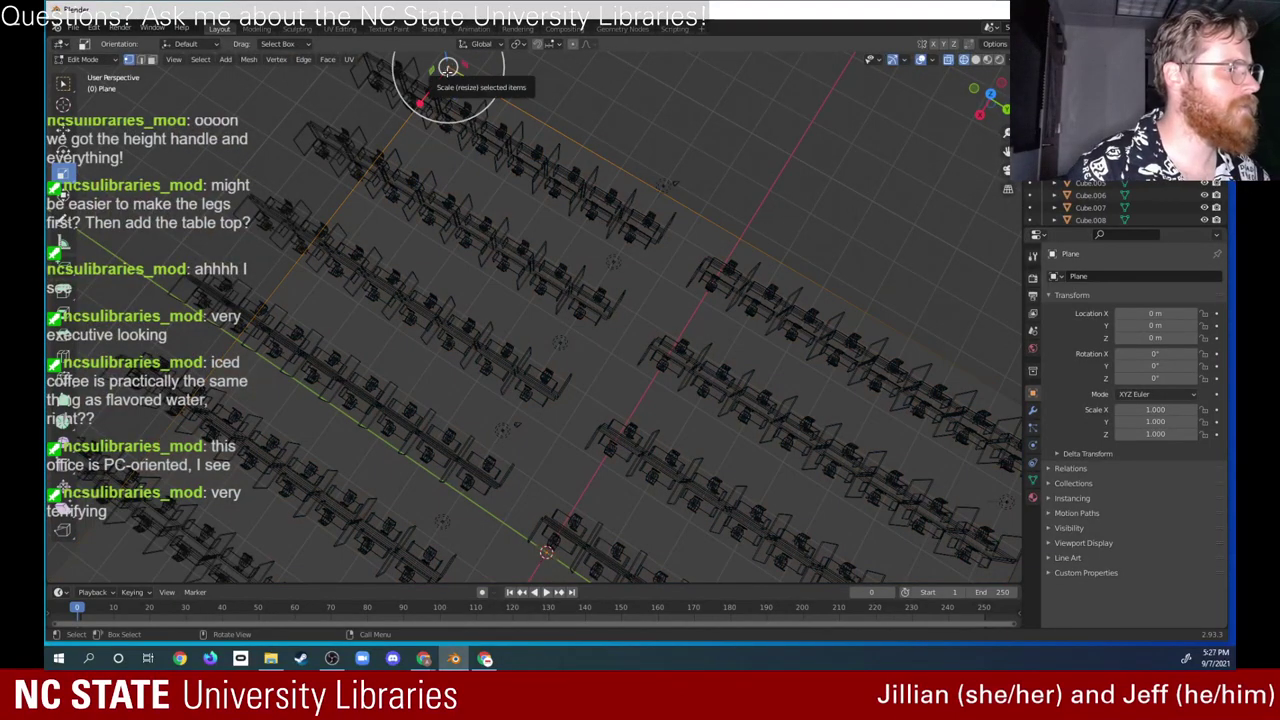
middle_click_drag(369, 422, 699, 176, "shift")
left_click(314, 422)
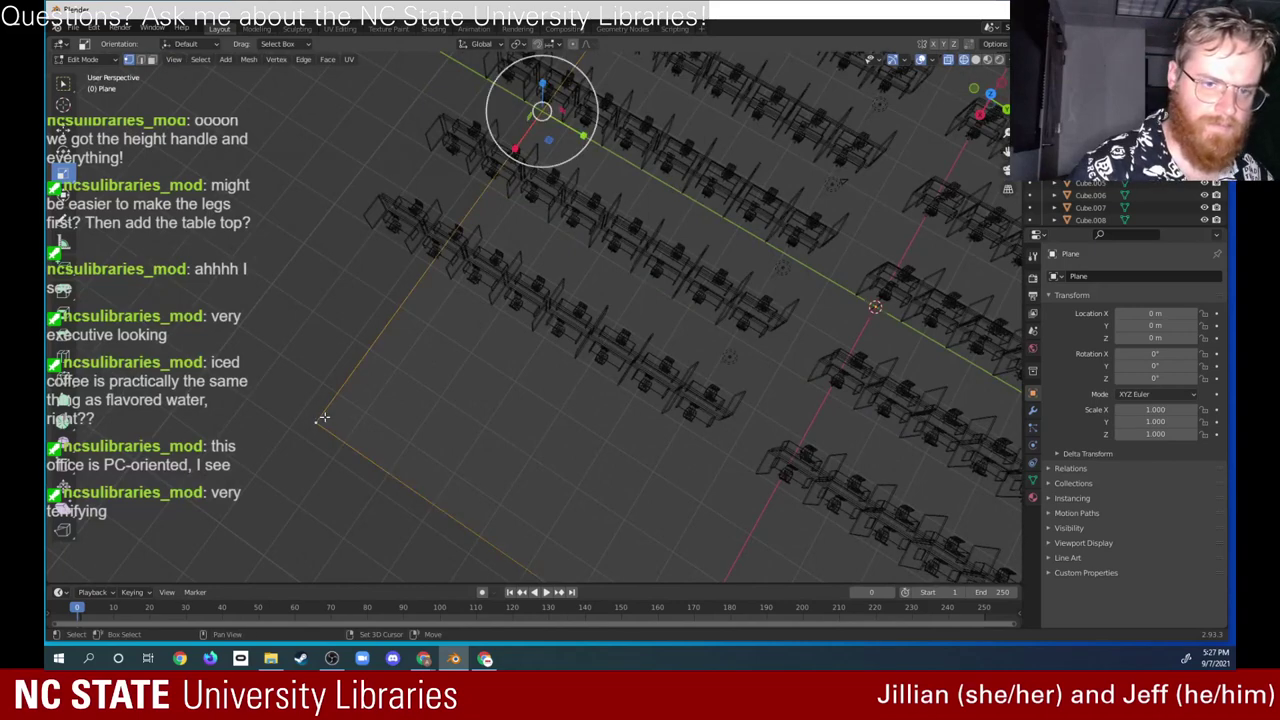
left_click(63, 130)
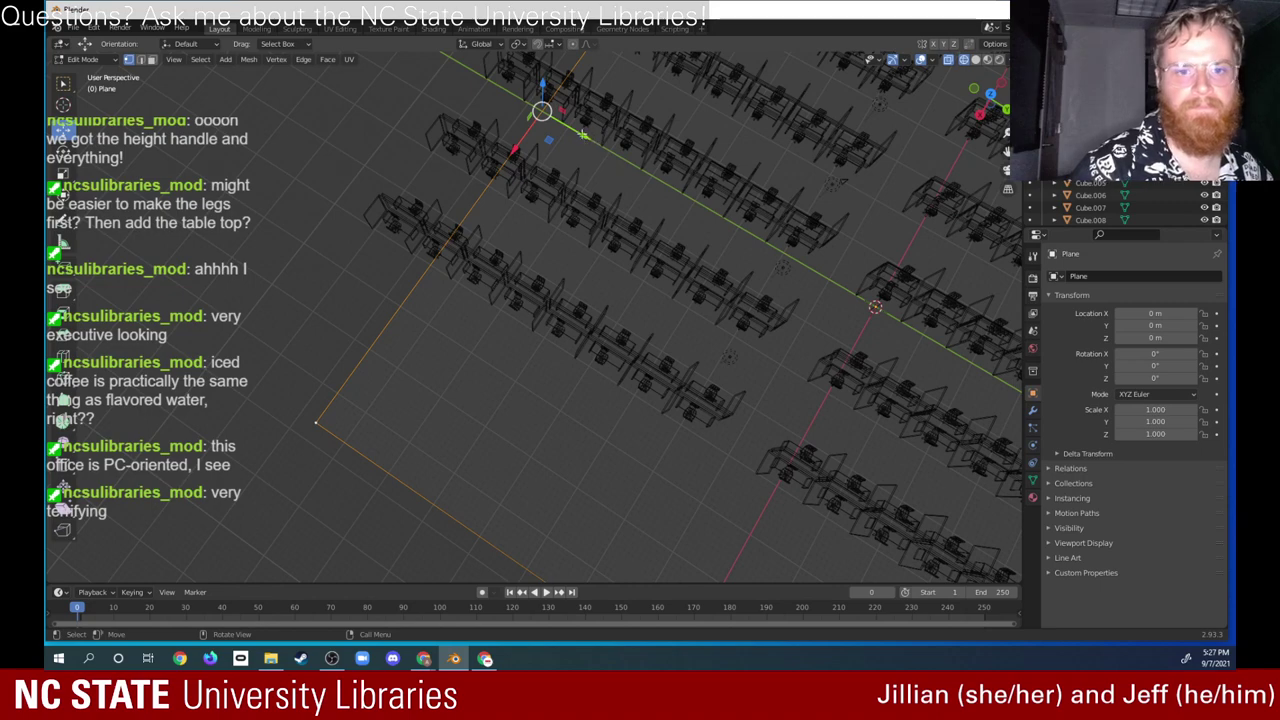
left_click_drag(582, 133, 498, 94)
Step: Deselect the plane's edges and orbit around the desks to check the floor
middle_click_drag(544, 297, 568, 284)
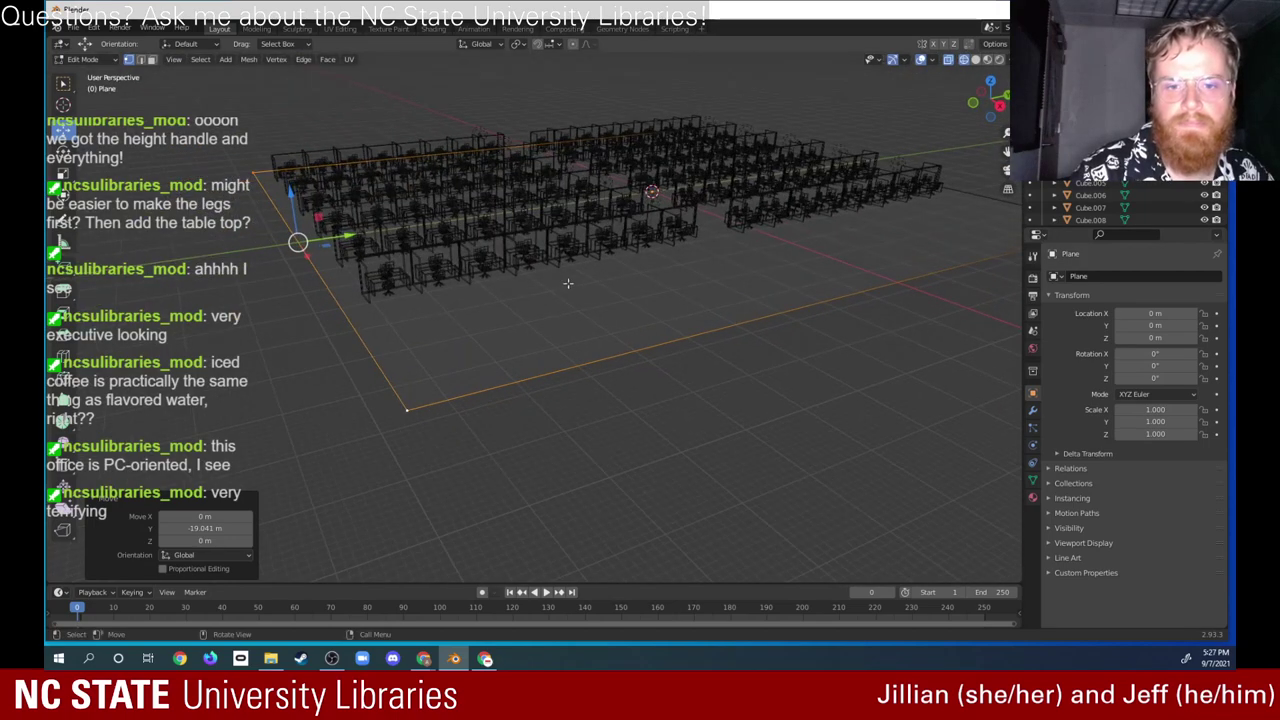
middle_click_drag(654, 234, 612, 235)
left_click(545, 364)
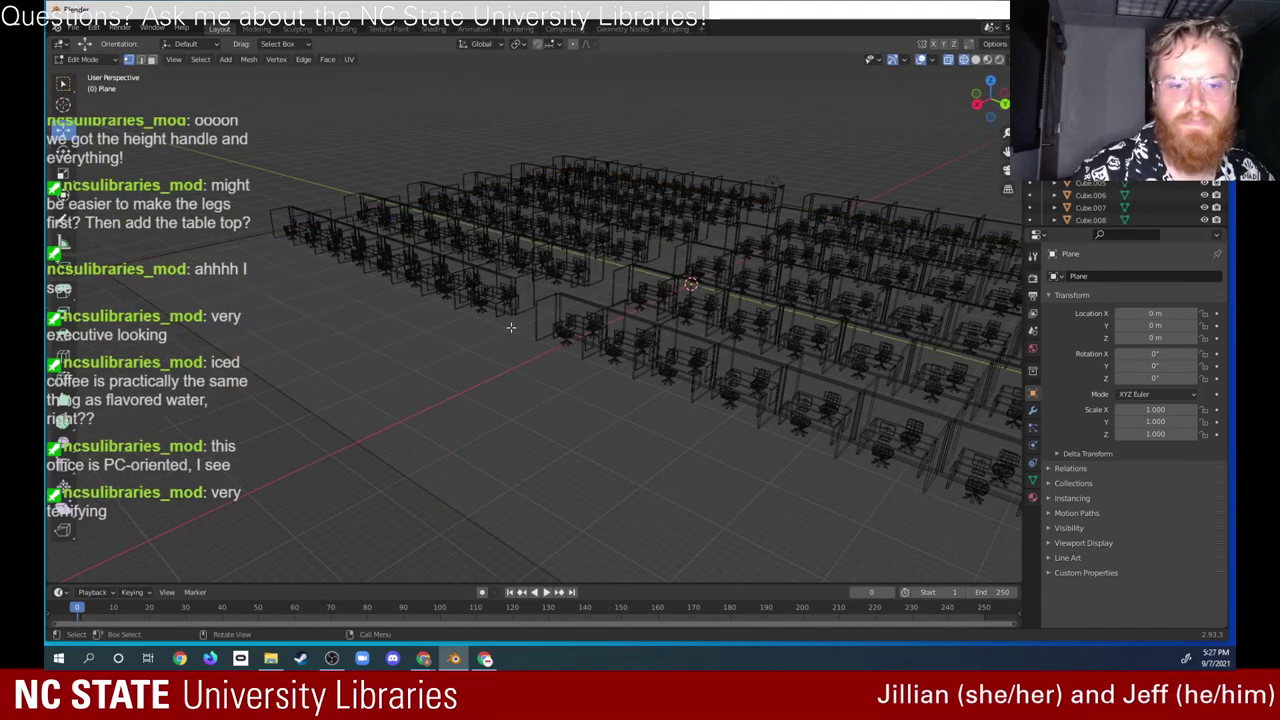
mouse_move(540, 368)
middle_mouse_down()
mouse_move(513, 339)
mouse_move(523, 250)
mouse_move(552, 244)
mouse_move(550, 275)
mouse_move(563, 274)
middle_mouse_up()
scroll(563, 274, "up", 3)
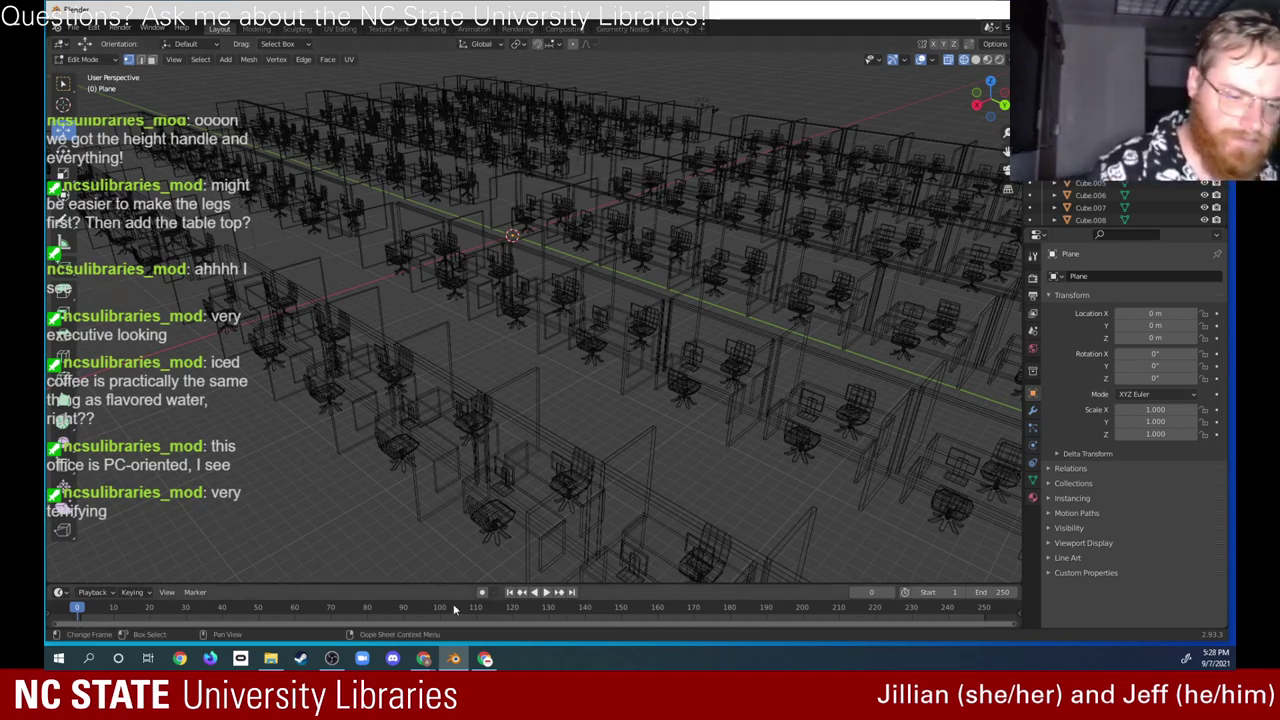
mouse_move(425, 647)
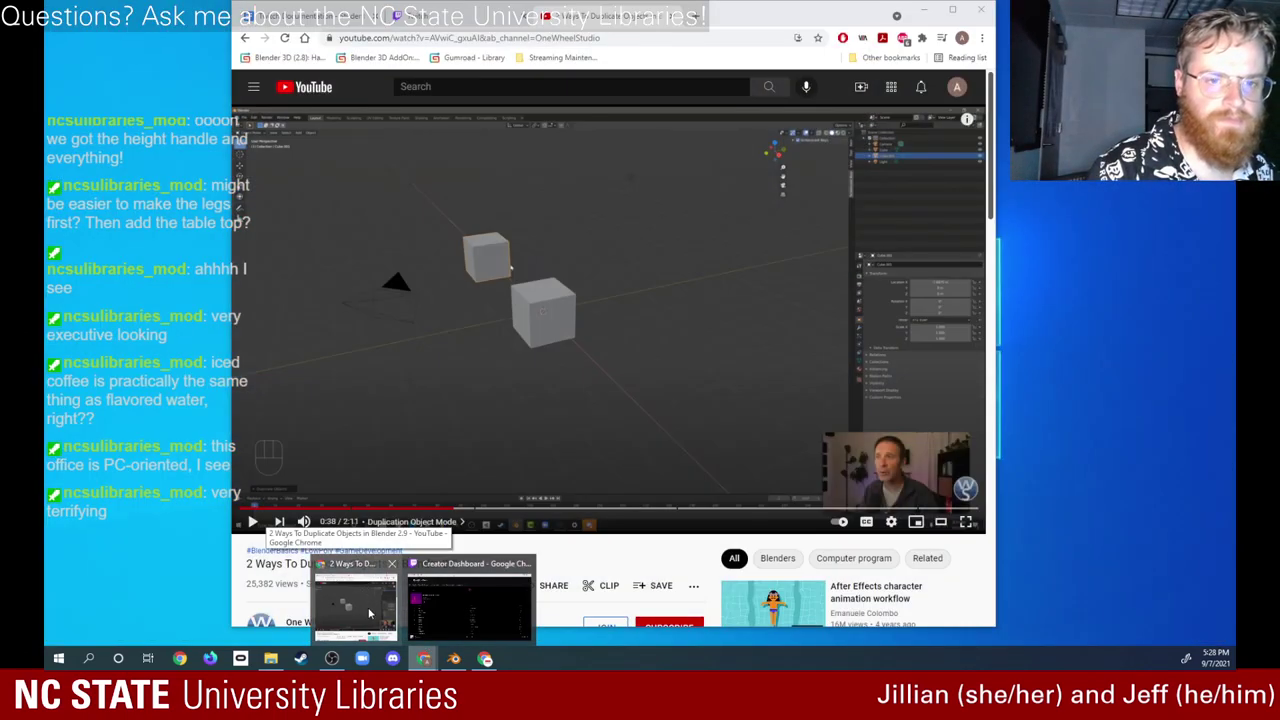
Step: Search YouTube for 'lighting in blender', then go back to Blender
left_click(369, 613)
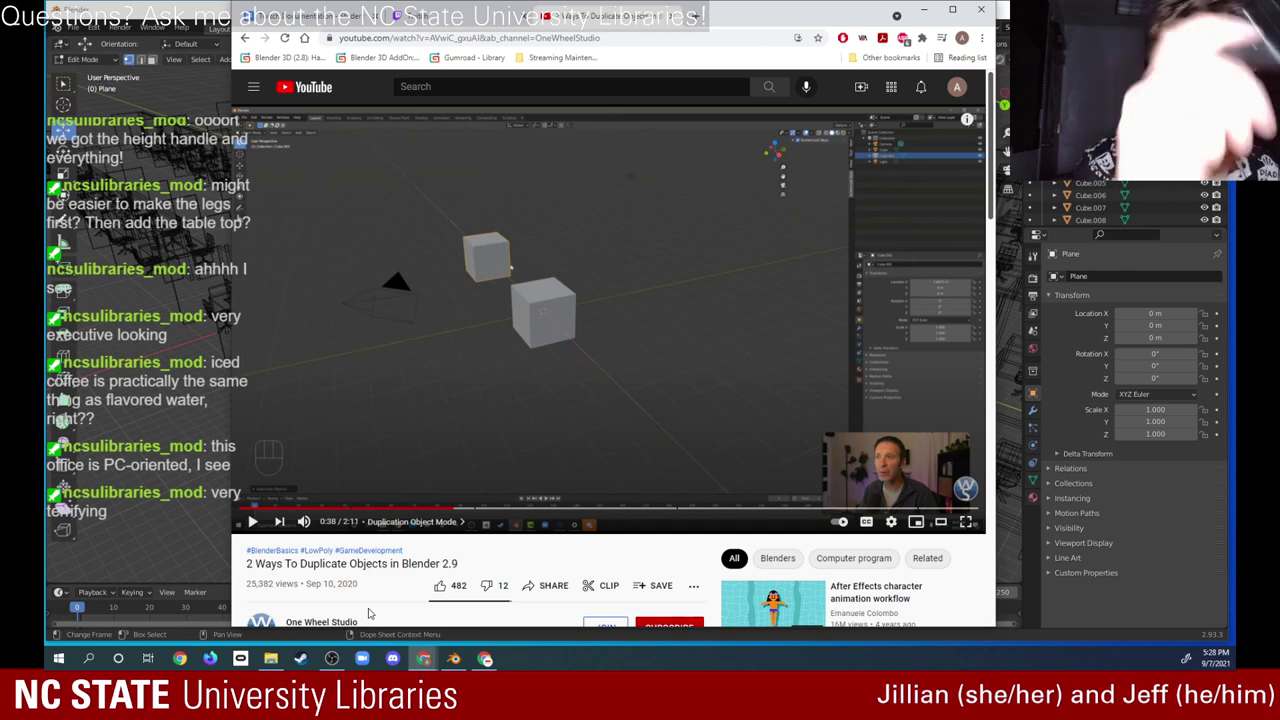
key("/")
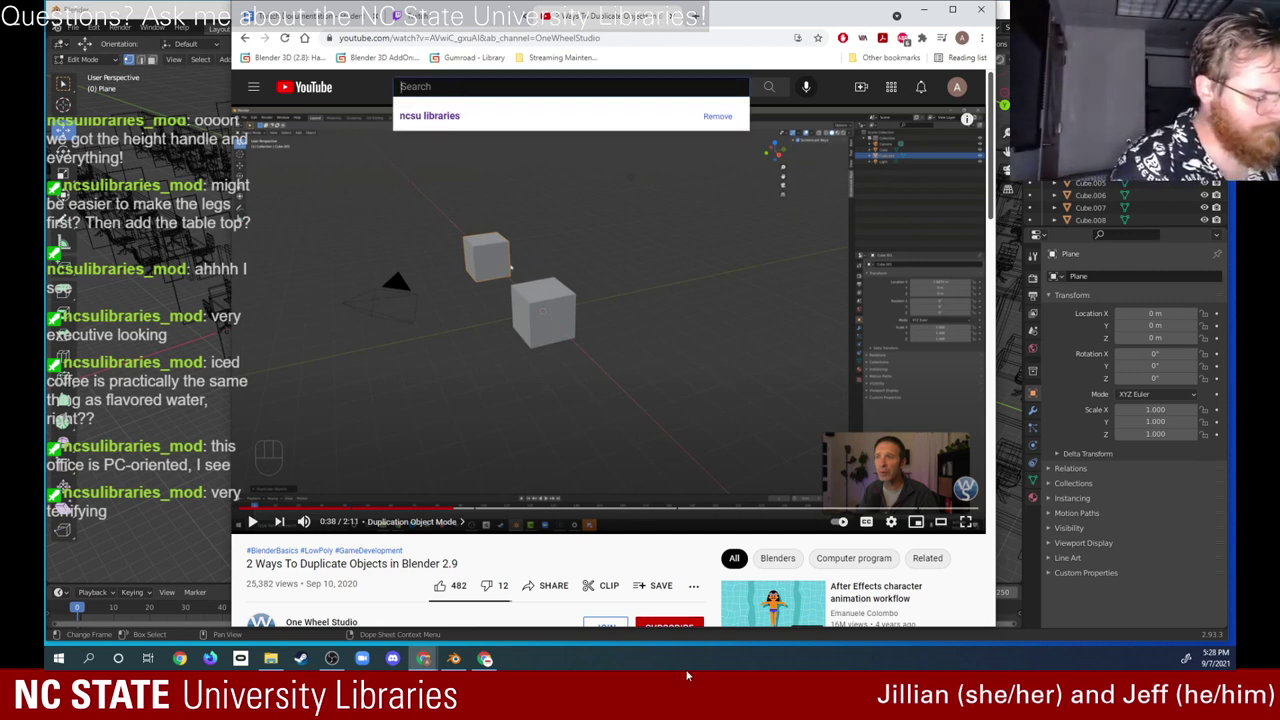
type("lighting ")
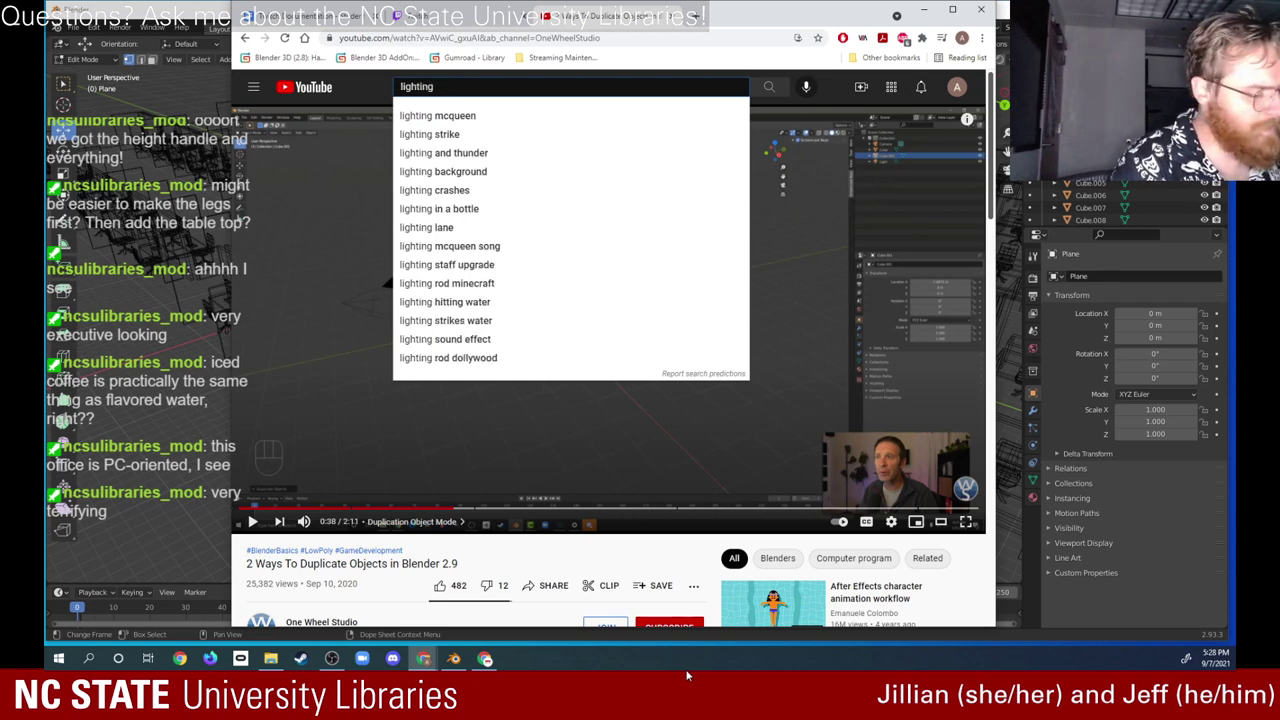
type("in blender")
key("Return")
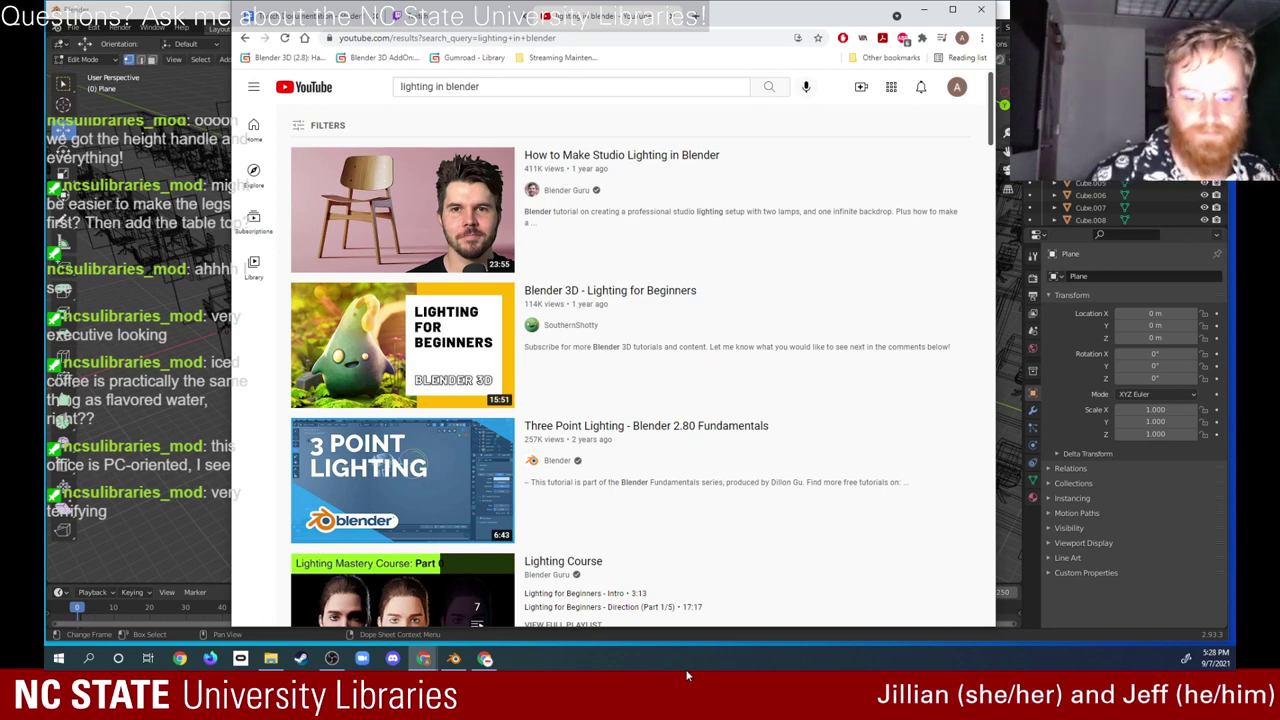
left_click(189, 484)
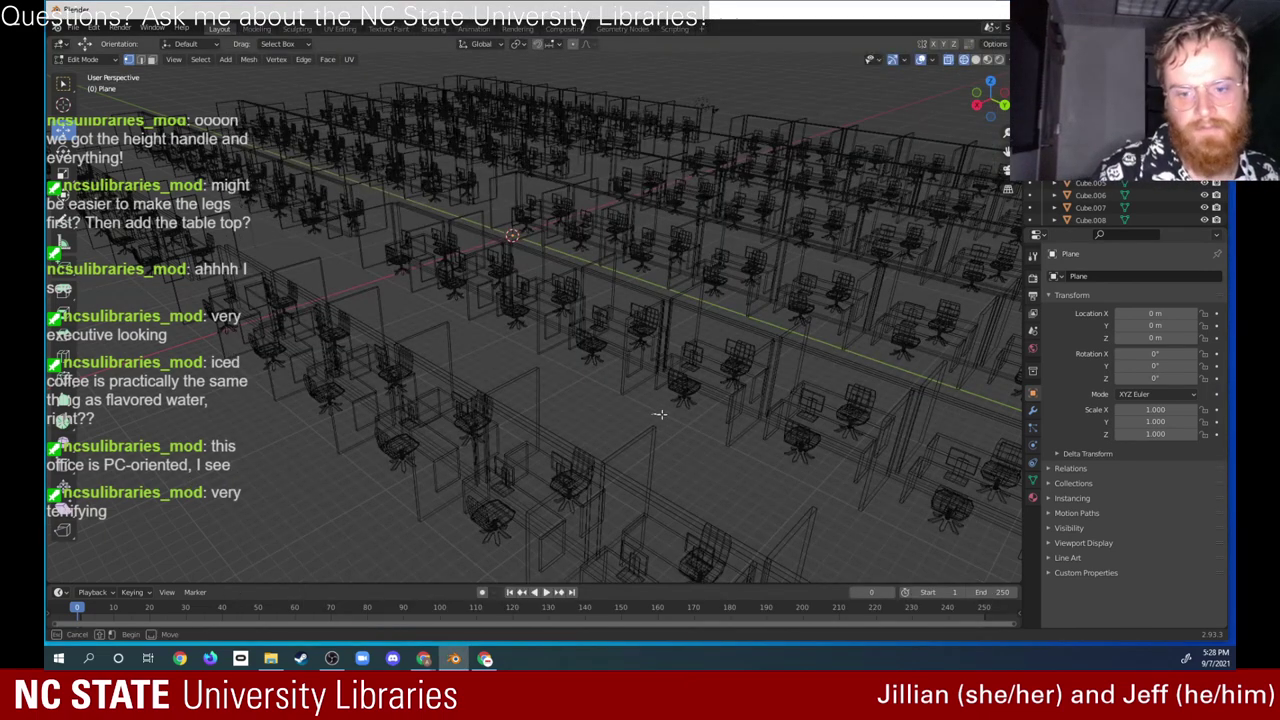
Step: Show the floor in Material Preview shading and return to Object Mode
middle_click_drag(668, 416, 725, 405)
left_click(987, 59)
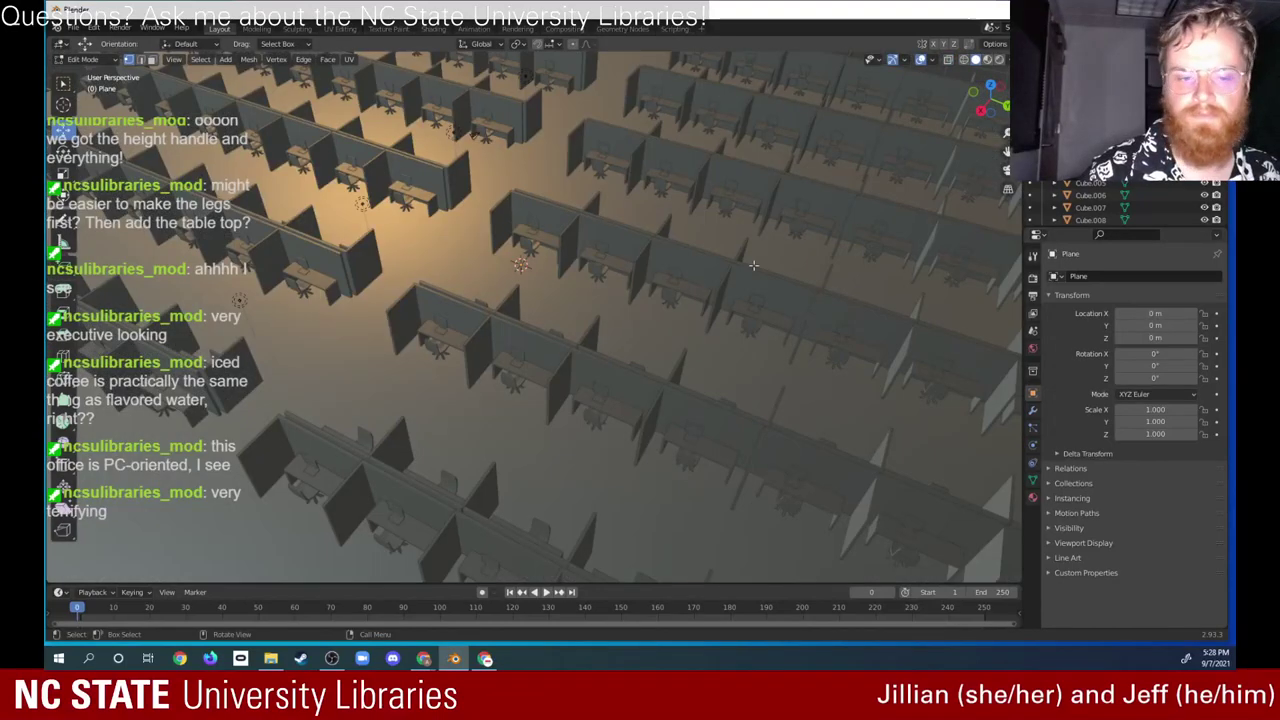
mouse_move(754, 266)
middle_mouse_down()
mouse_move(686, 301)
mouse_move(600, 435)
middle_mouse_up()
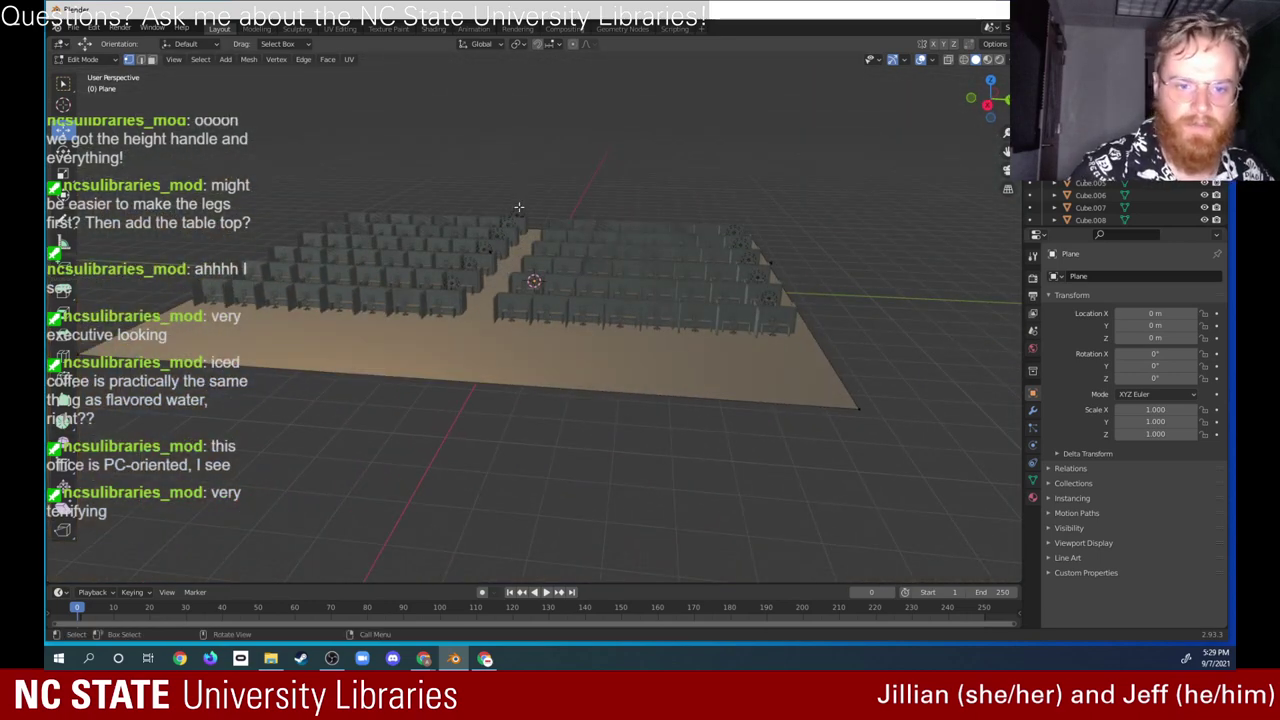
middle_click_drag(551, 215, 479, 248)
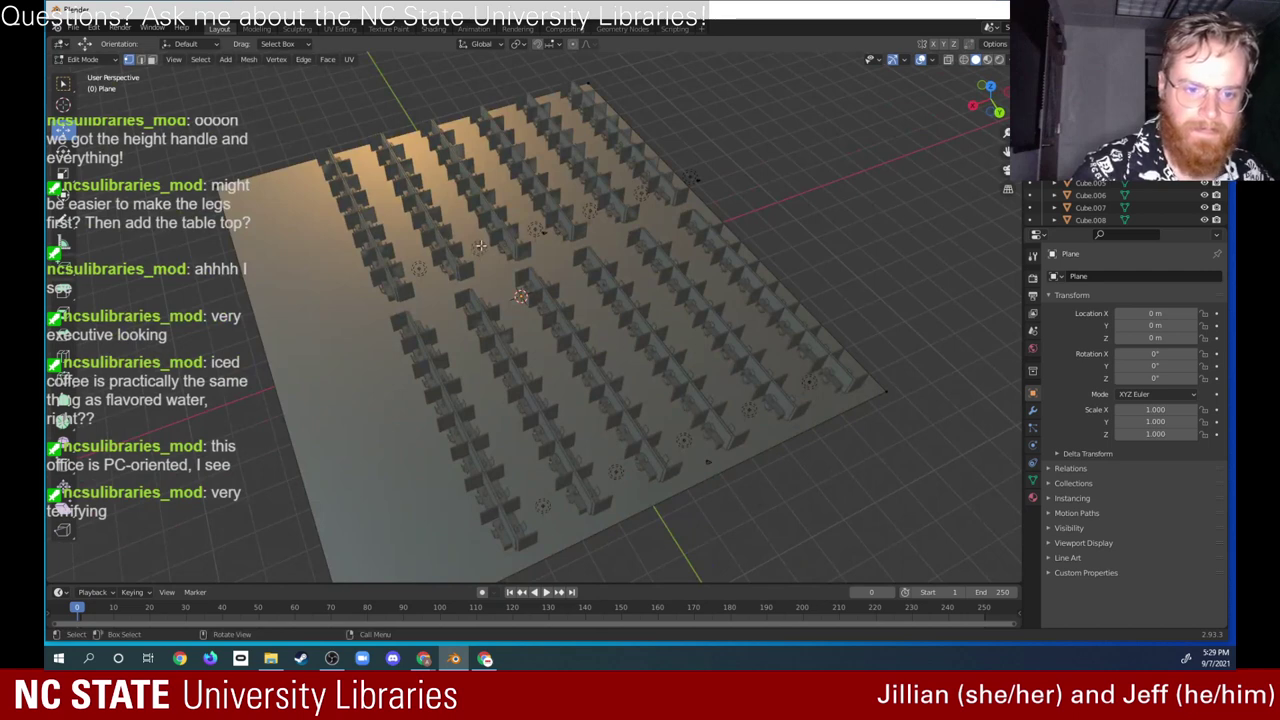
left_click(87, 59)
left_click(100, 76)
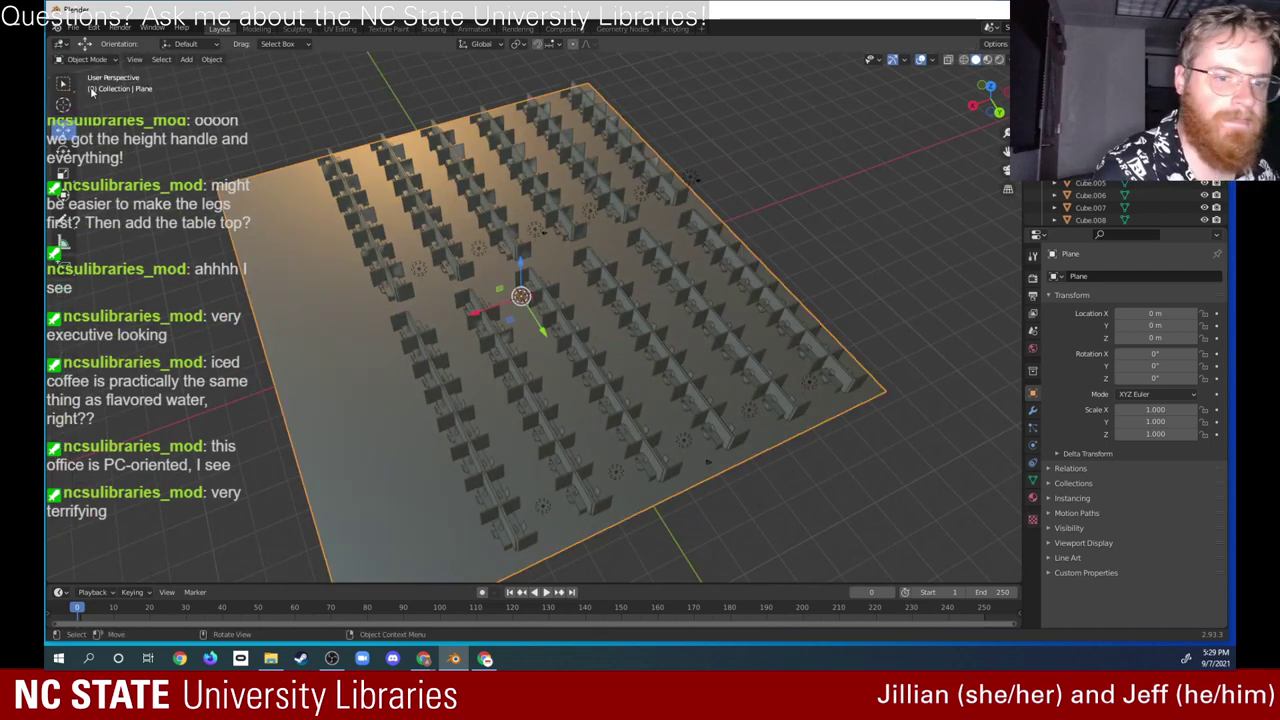
Step: Delete the stray lights Light.005, Light.006 and Light.003 above the cubicle floor
left_click(478, 248)
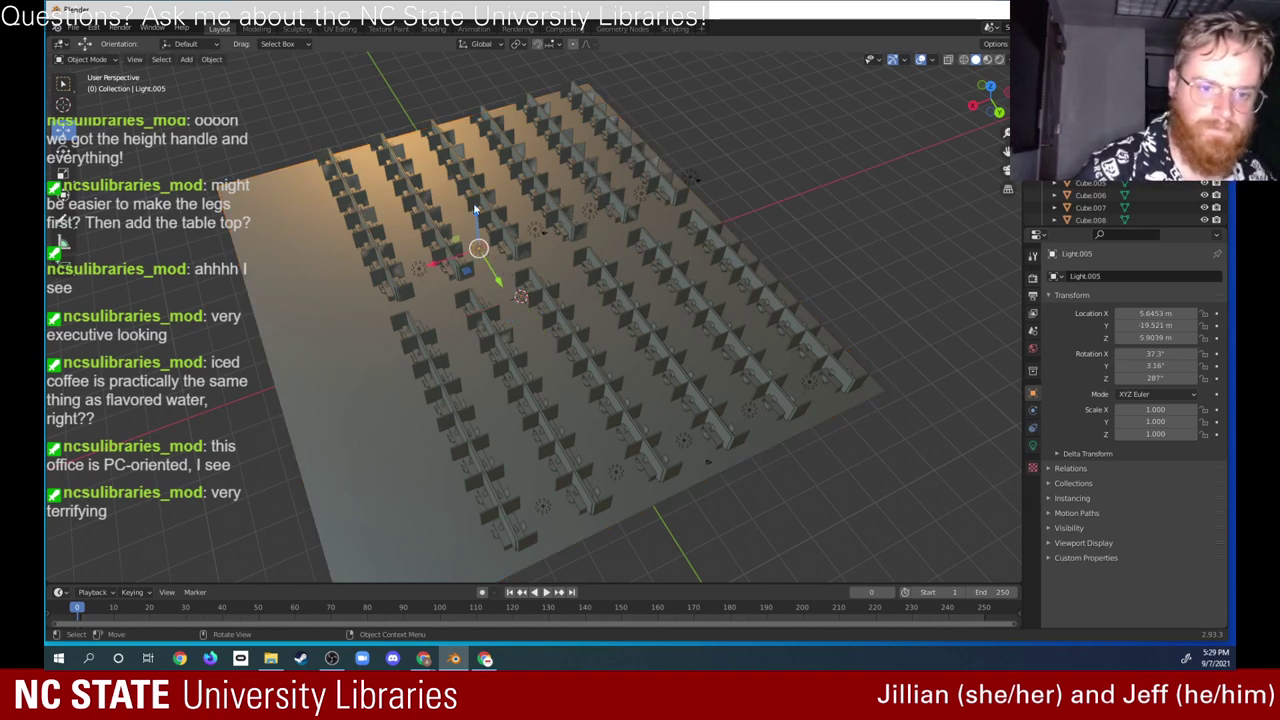
left_click_drag(476, 213, 471, 72)
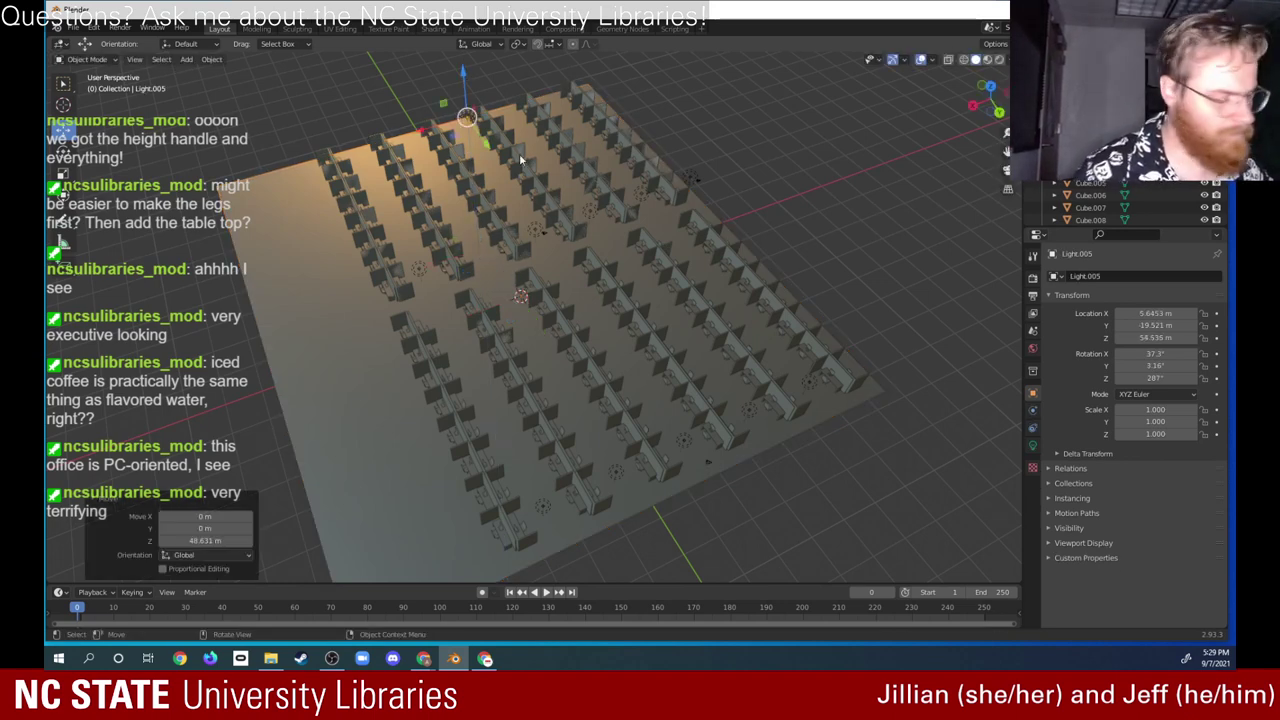
key("x")
left_click(505, 298)
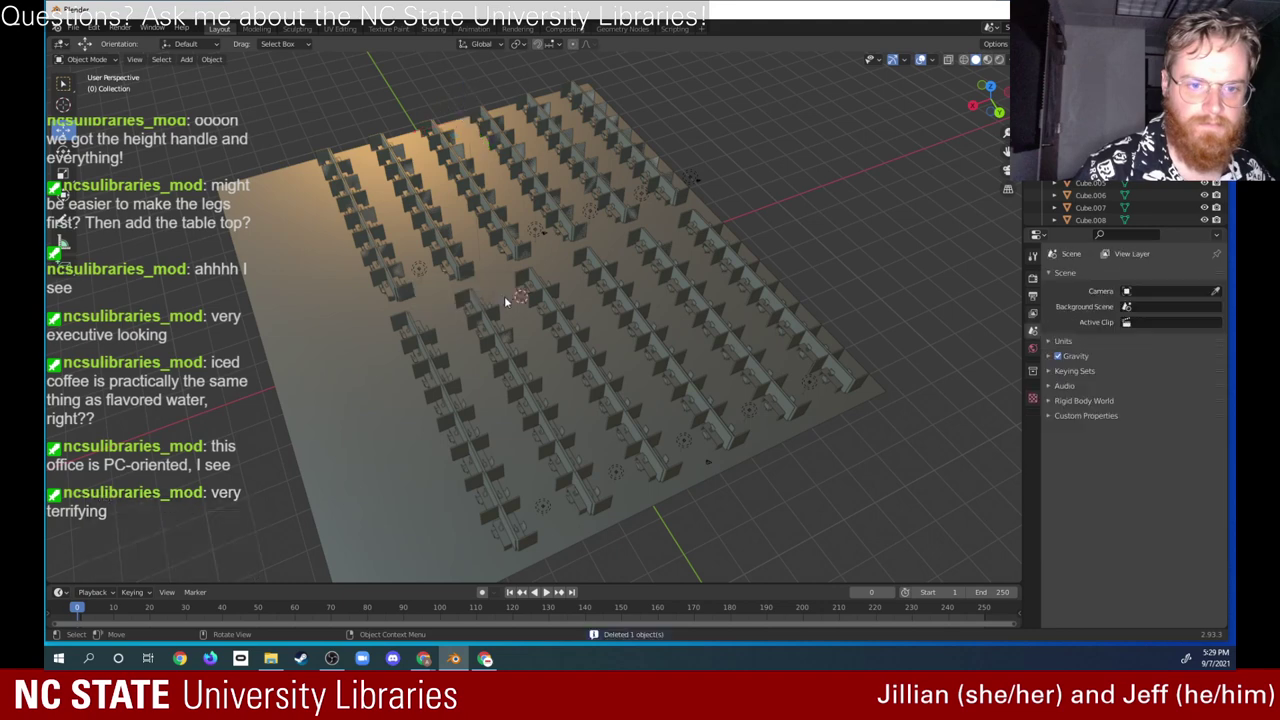
key("ctrl+z")
key("x")
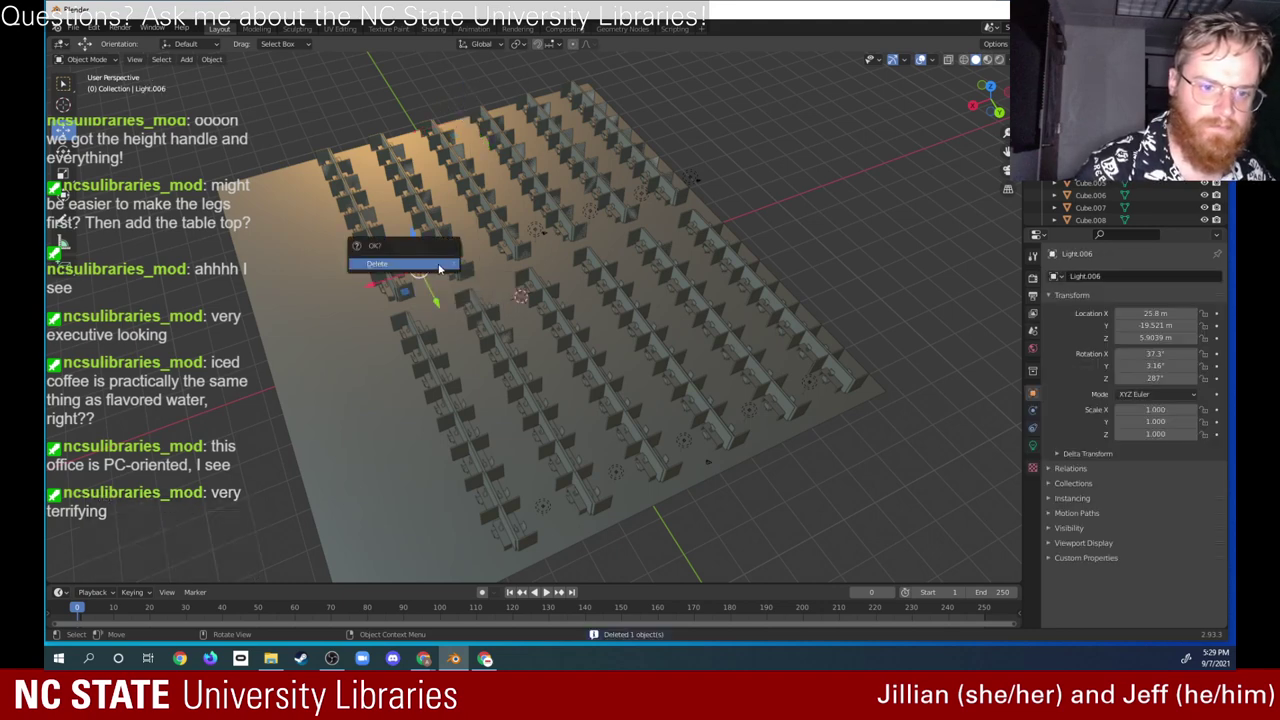
left_click(442, 268)
key("ctrl+z")
key("x")
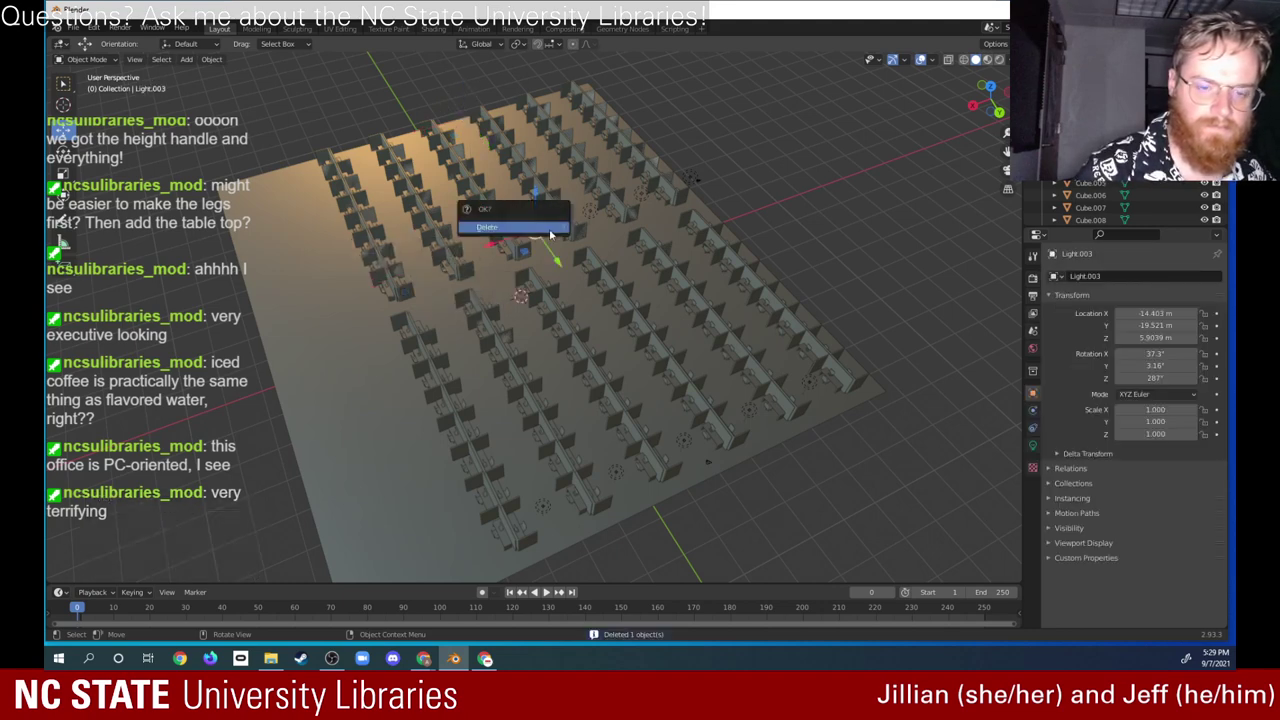
left_click(552, 230)
Step: Delete lights Light.011, Light.010 and Light.009, then orbit to review the office
key("ctrl+z")
key("x")
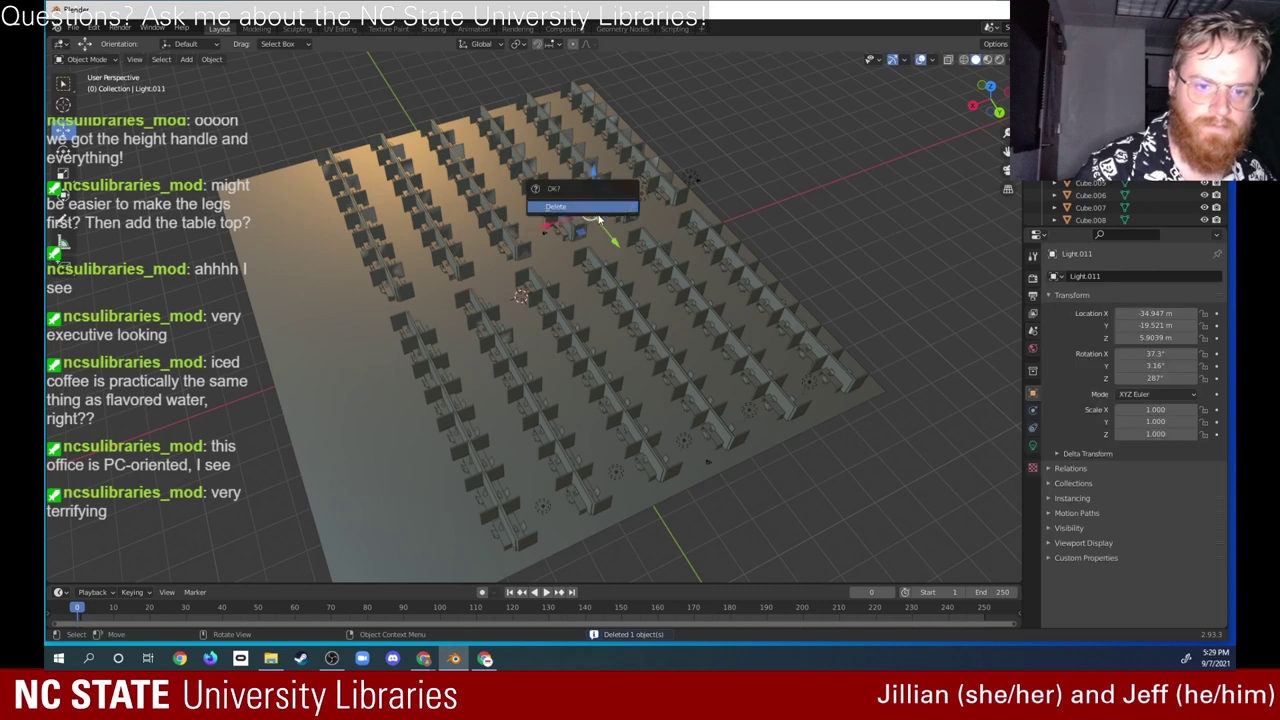
left_click(620, 215)
key("ctrl+z")
key("x")
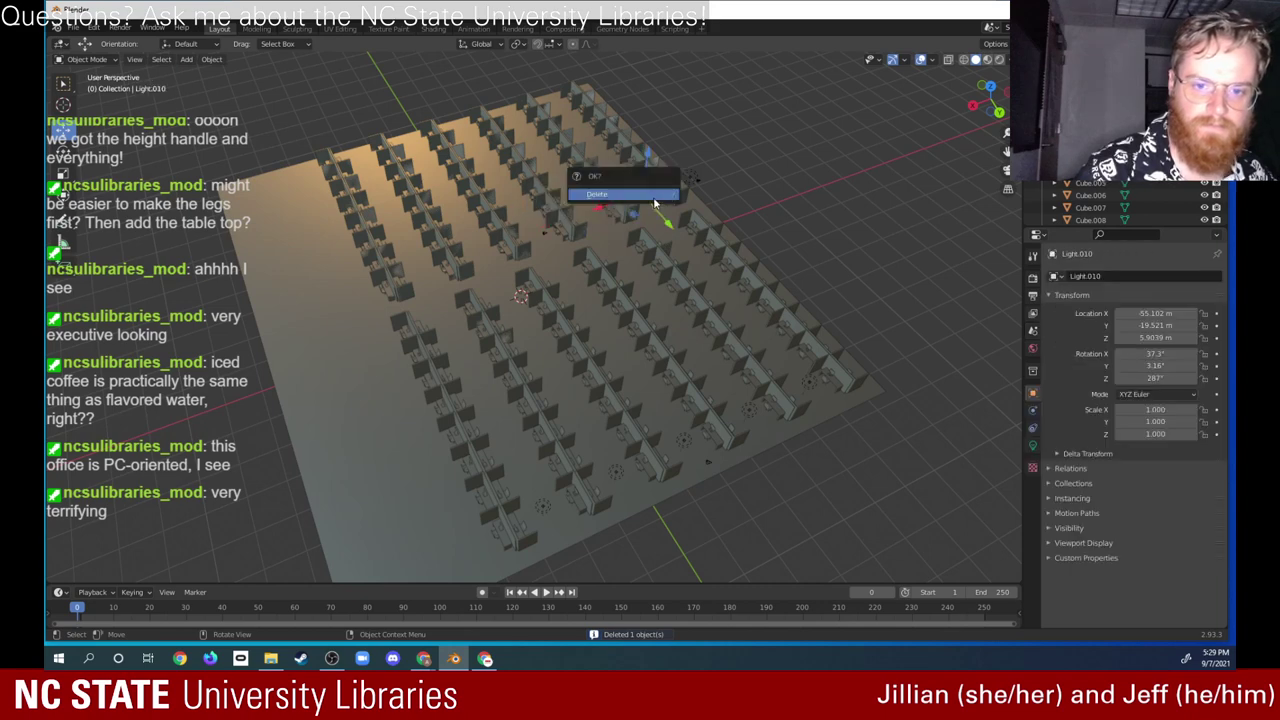
left_click(658, 203)
key("ctrl+z")
key("x")
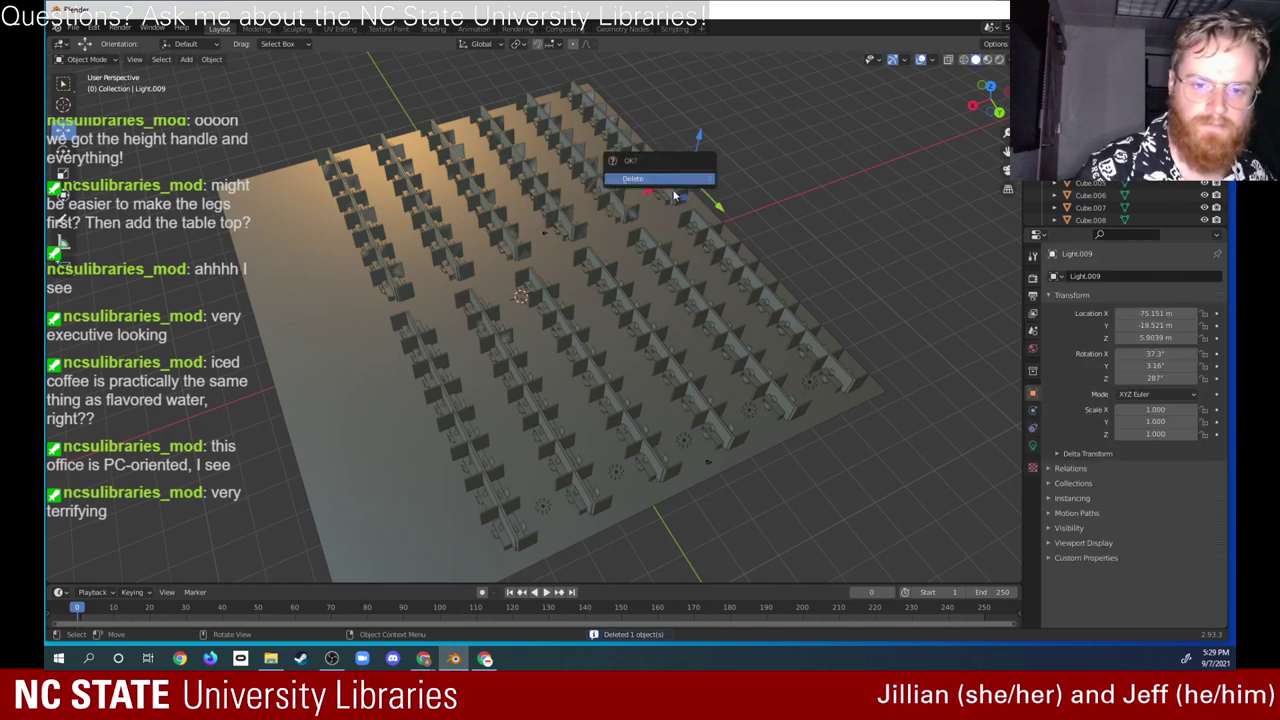
left_click(672, 180)
middle_click_drag(522, 341, 481, 265)
middle_click_drag(508, 248, 523, 352)
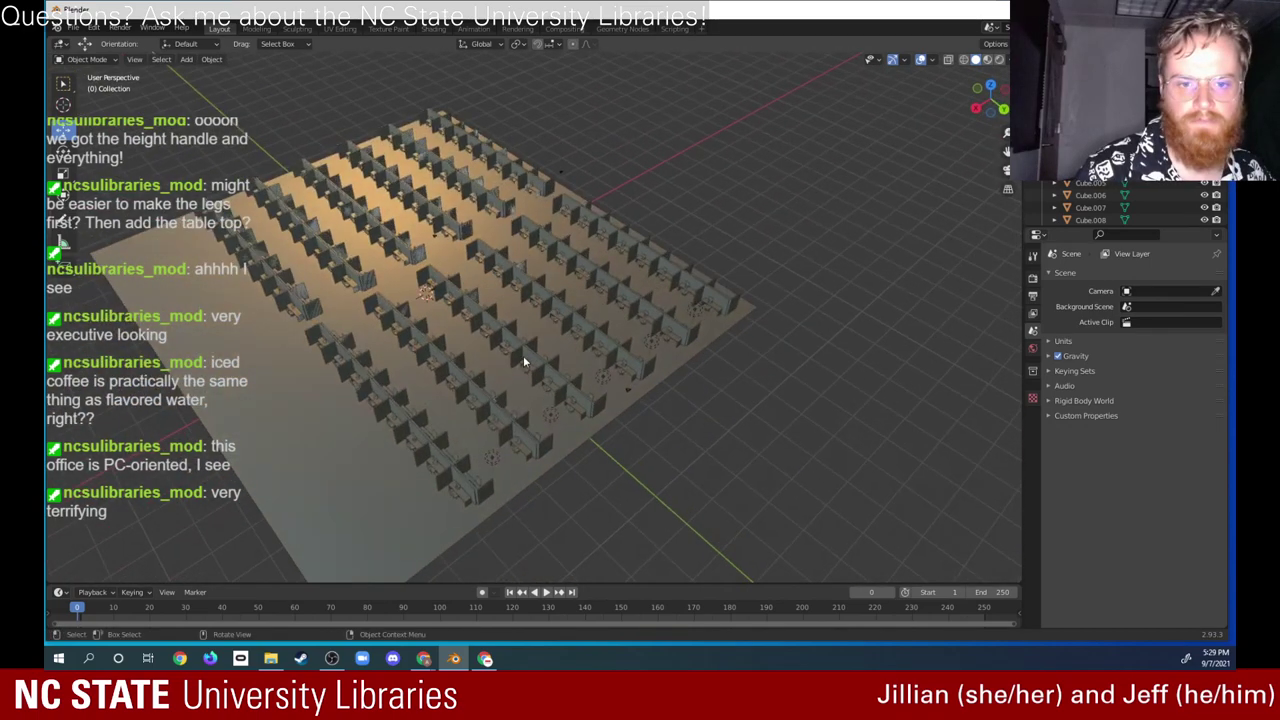
Step: Orbit and zoom around the cubicle office to inspect the rows
middle_click_drag(584, 292, 561, 317)
scroll(650, 220, "up", 3)
scroll(650, 220, "up", 7)
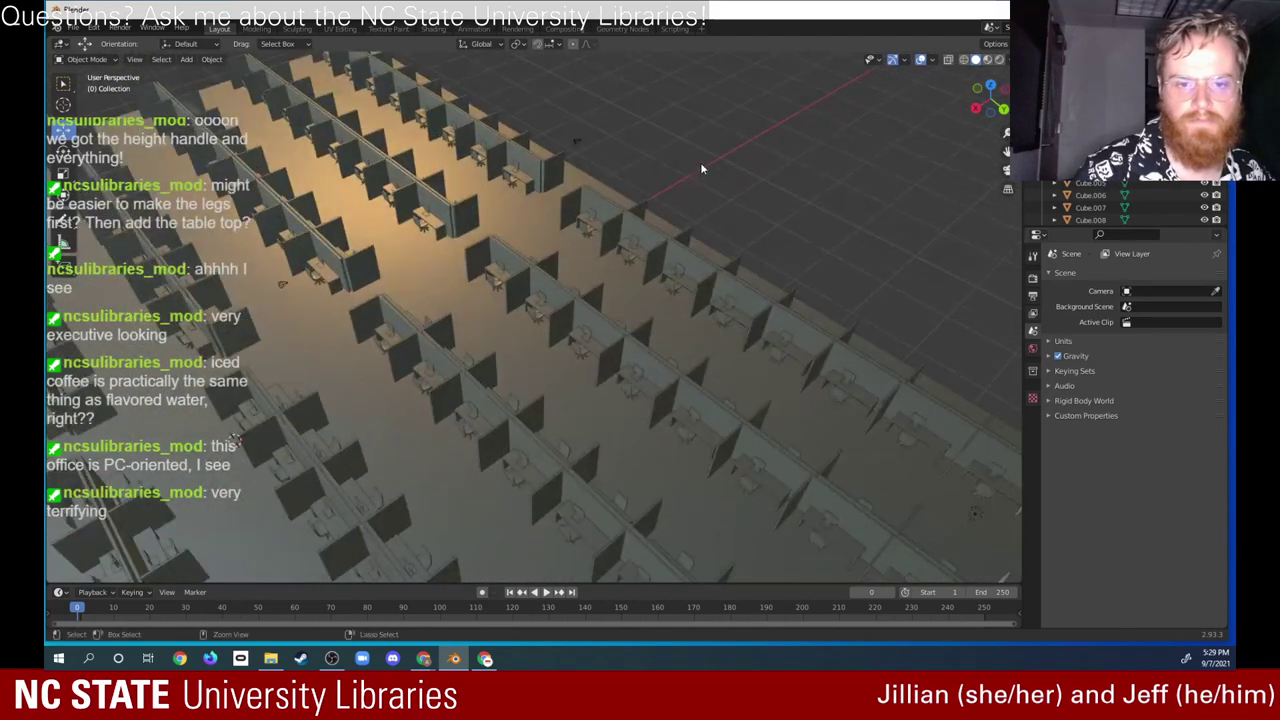
middle_click_drag(628, 224, 586, 167)
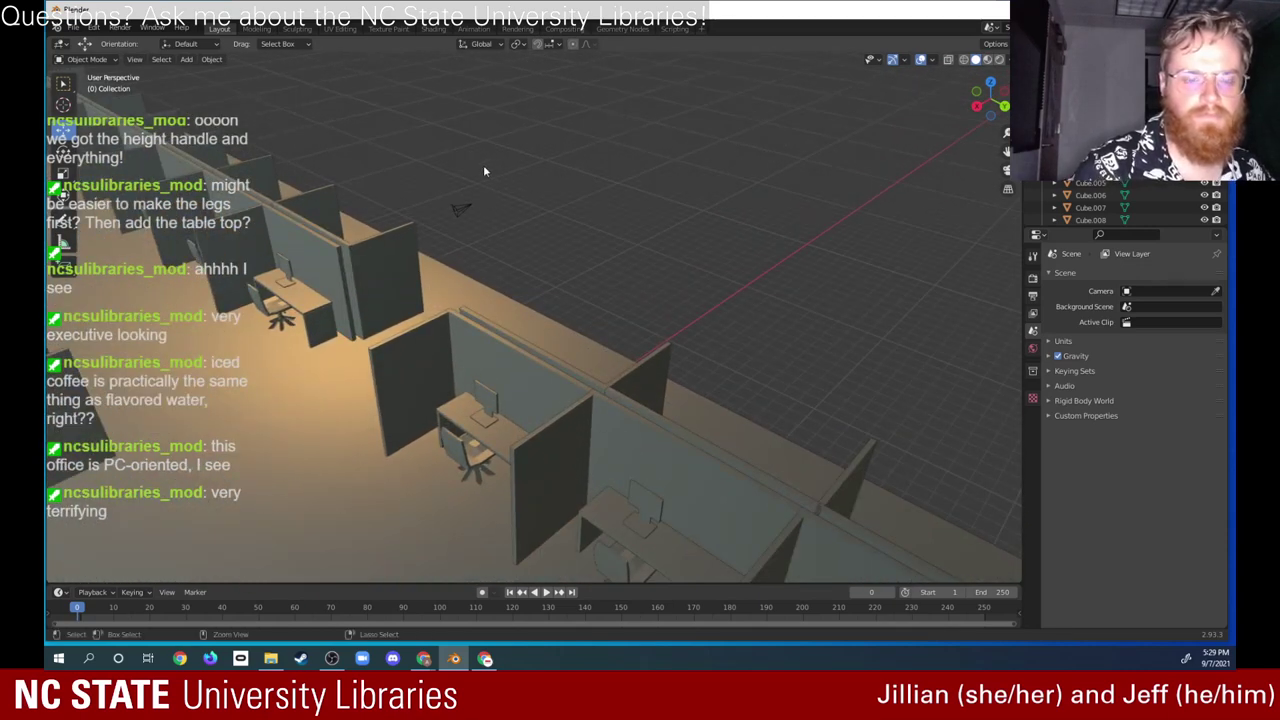
middle_click_drag(470, 250, 602, 265)
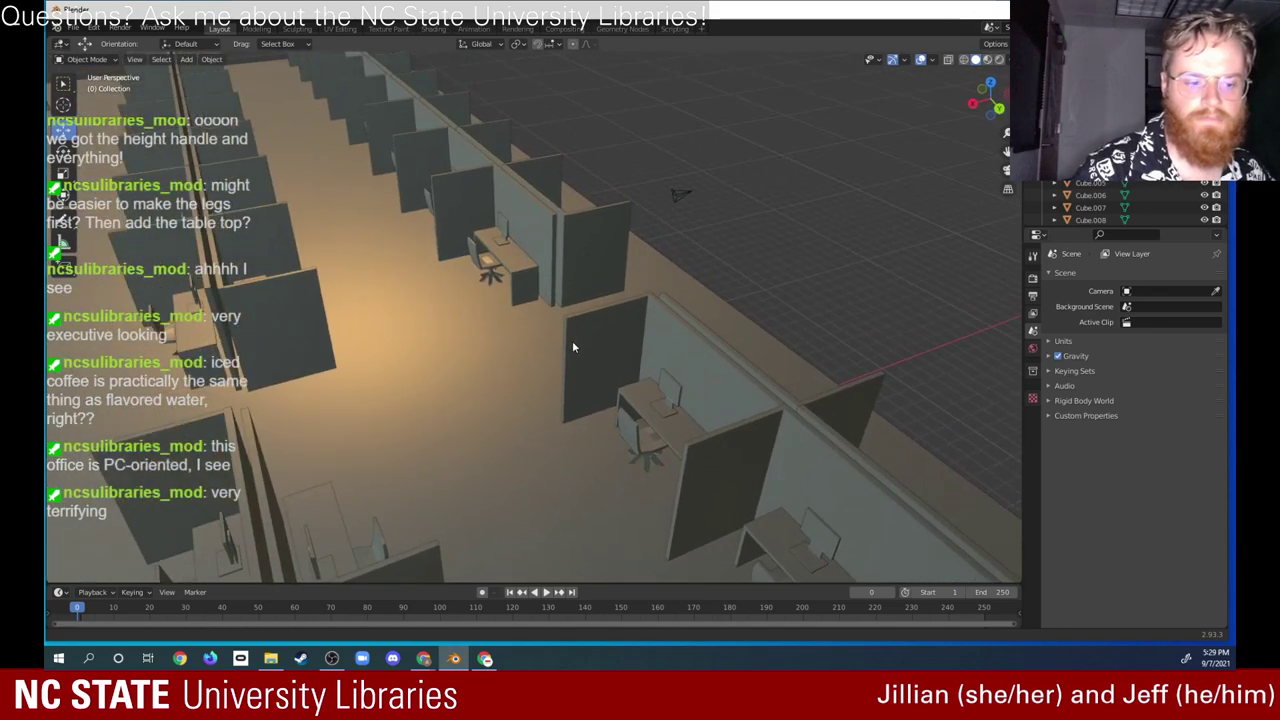
mouse_move(712, 226)
middle_mouse_down()
mouse_move(692, 263)
mouse_move(715, 226)
middle_mouse_up()
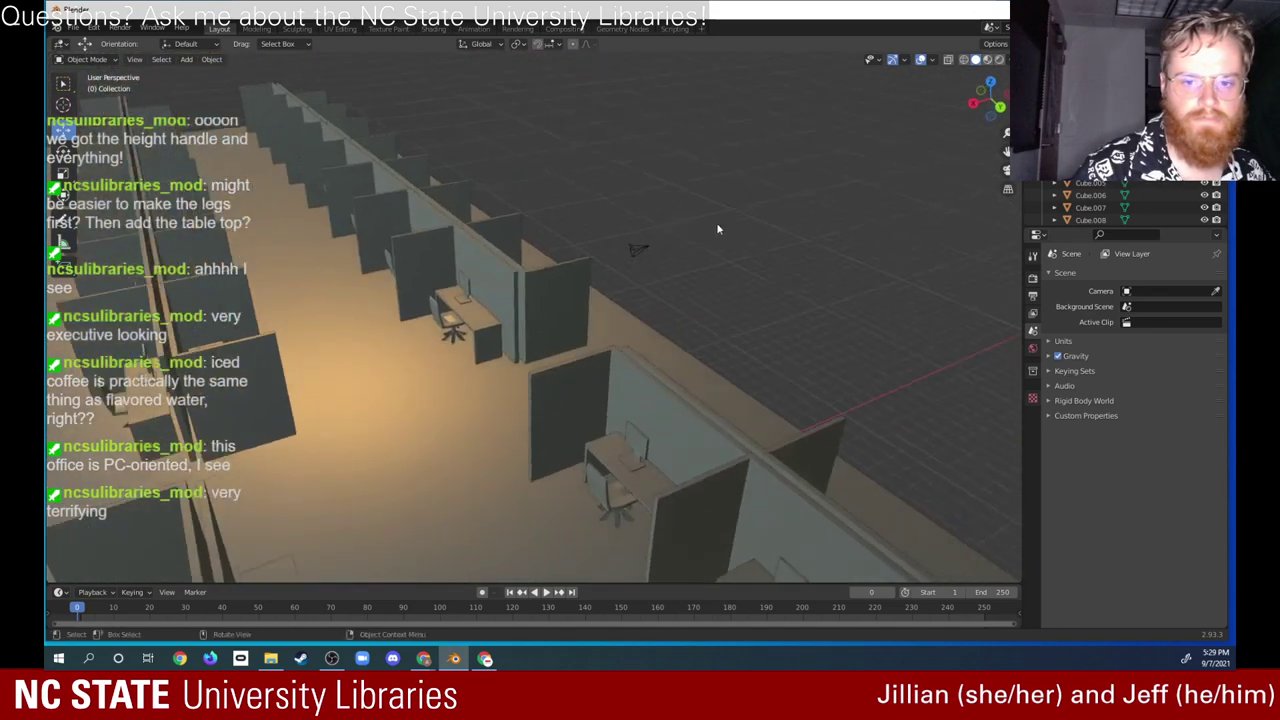
middle_click_drag(598, 290, 623, 307)
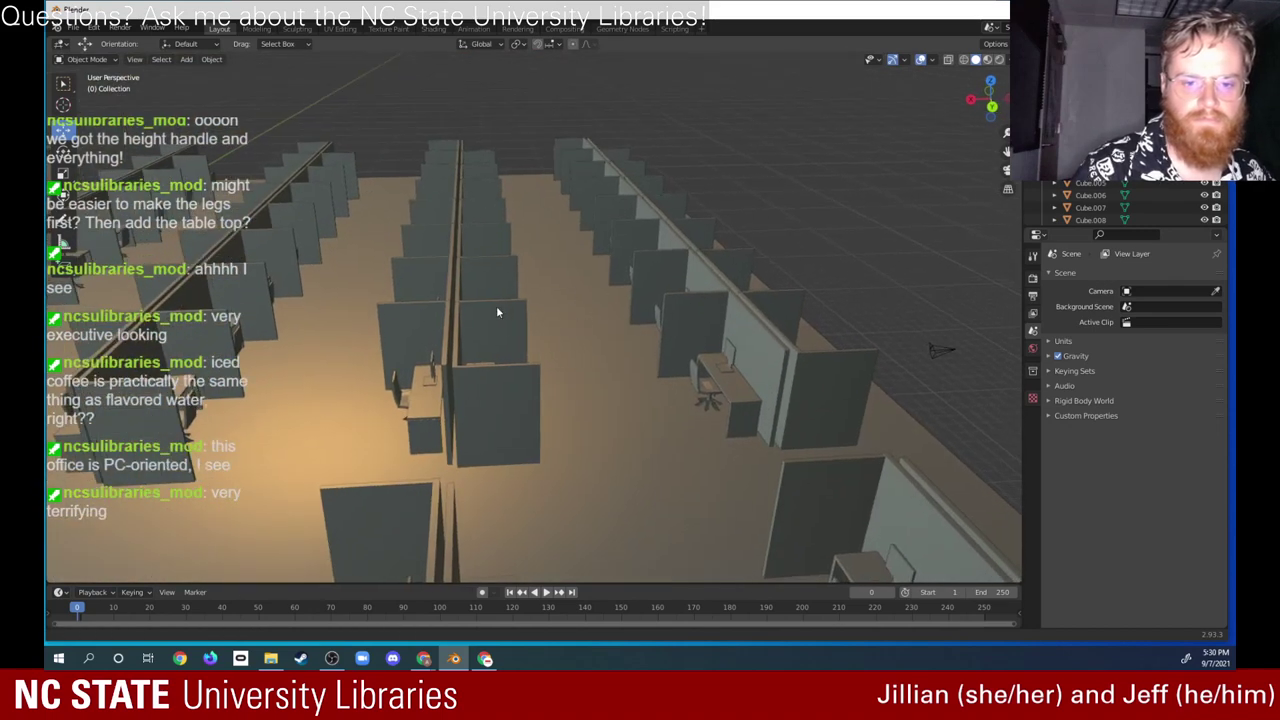
Step: Select the floor plane under the cubicles and look down on the desks
left_click_drag(630, 362, 490, 430)
middle_click_drag(592, 353, 477, 482)
scroll(616, 348, "down", 5)
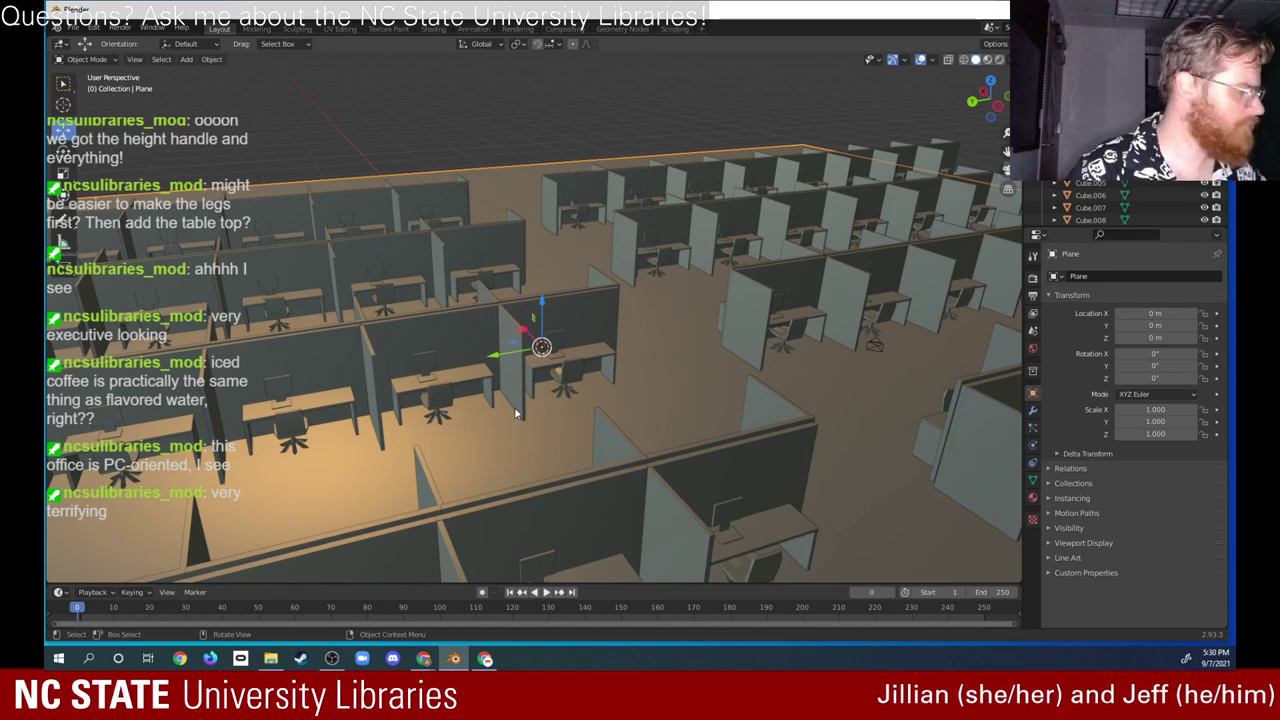
middle_click_drag(560, 422, 619, 374)
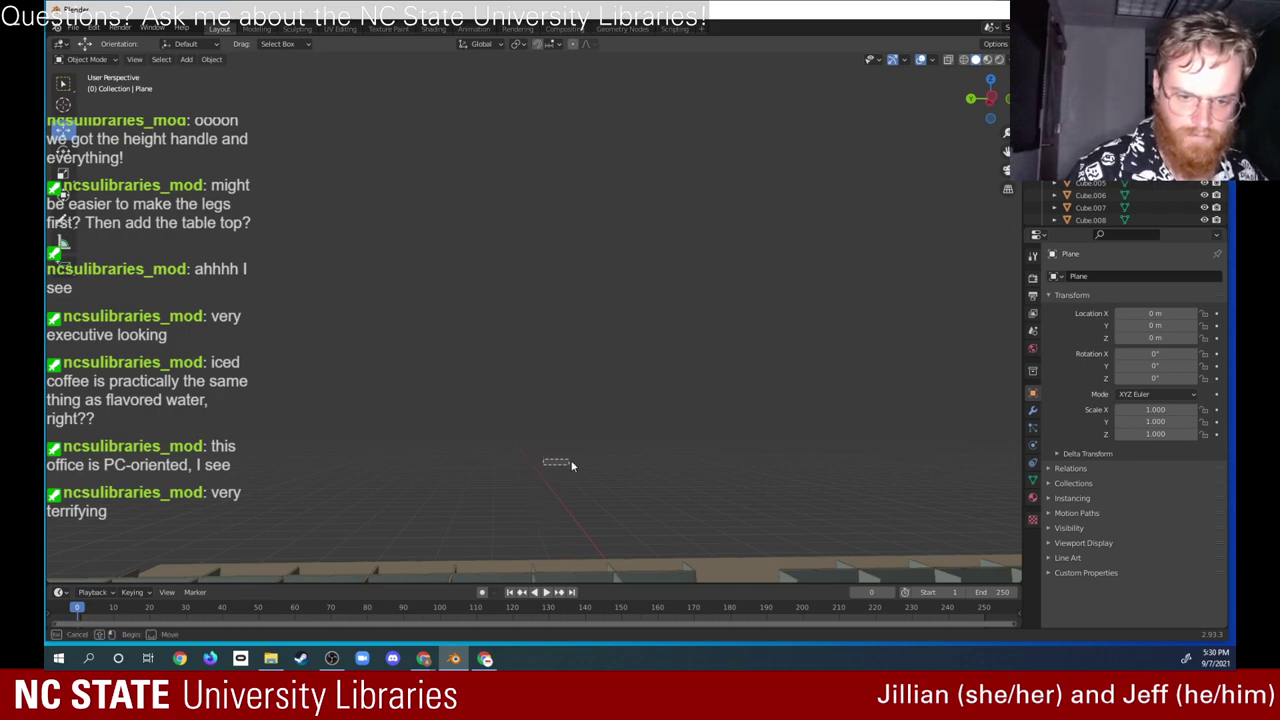
mouse_move(577, 432)
middle_mouse_down()
mouse_move(566, 457)
mouse_move(566, 446)
middle_mouse_up()
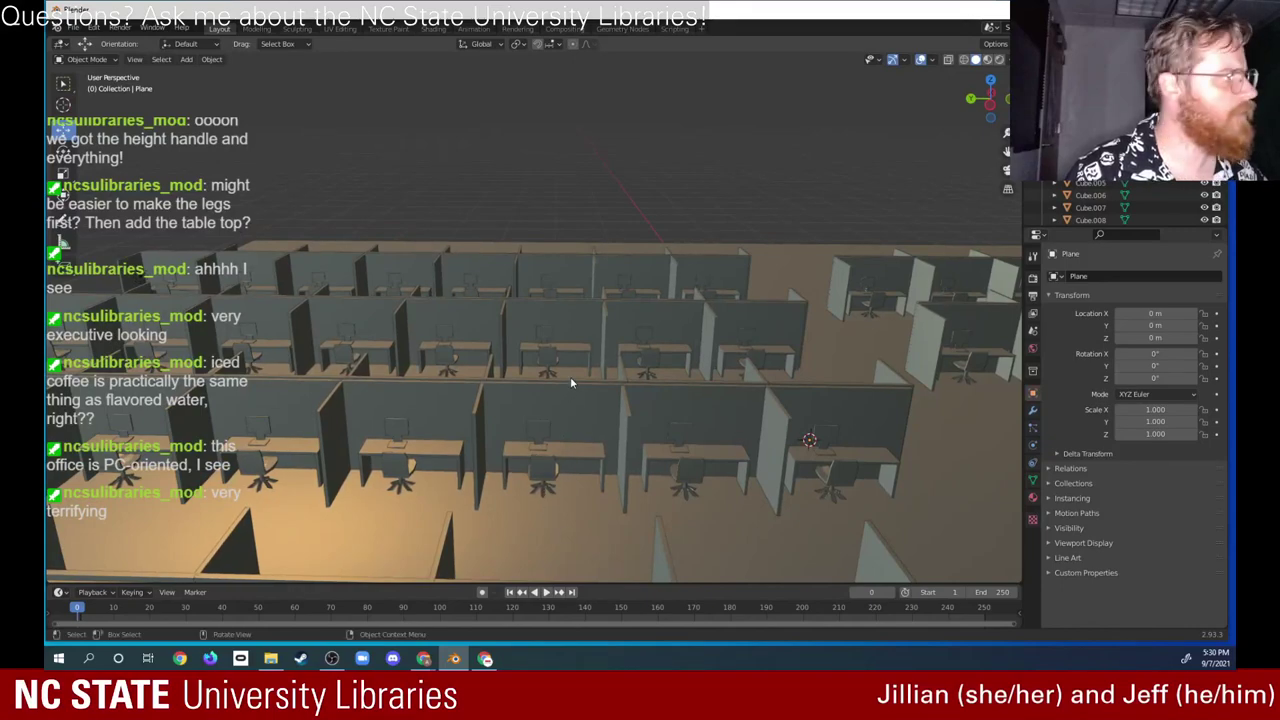
mouse_move(570, 376)
middle_mouse_down()
mouse_move(552, 457)
mouse_move(592, 382)
middle_mouse_up()
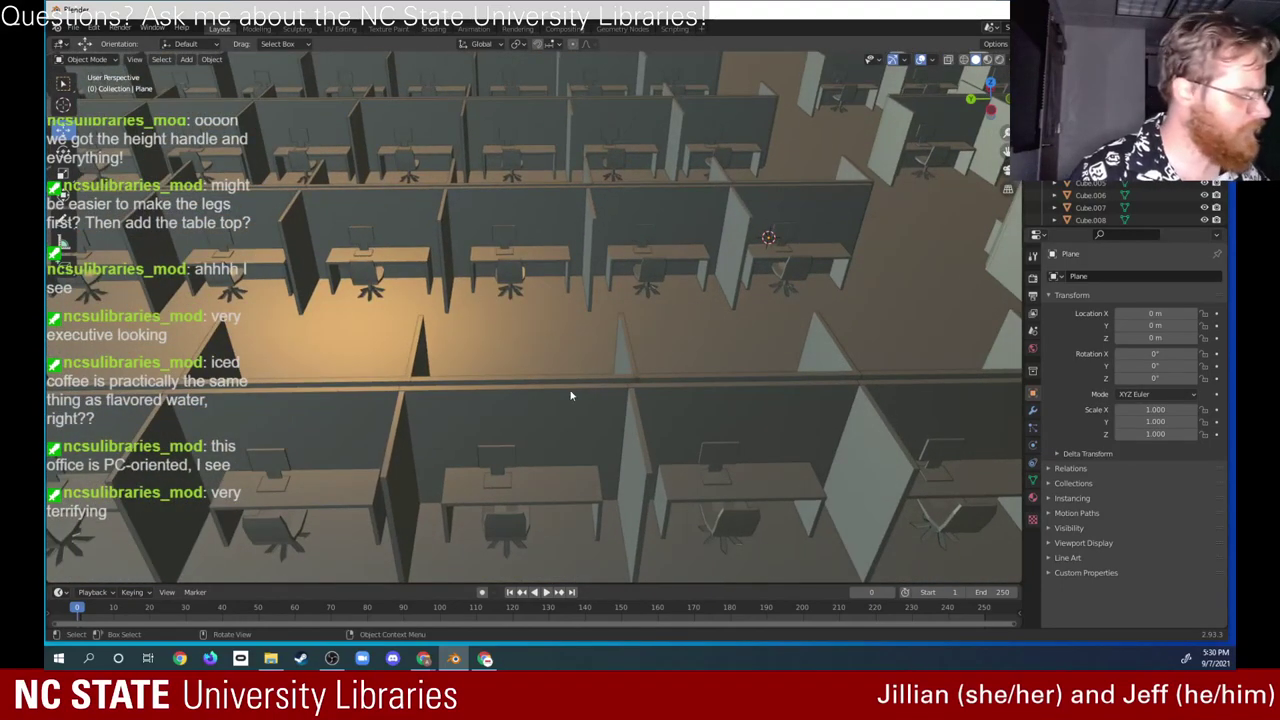
Step: Open the save dialog after dismissing the Snap menu
key("shift+s")
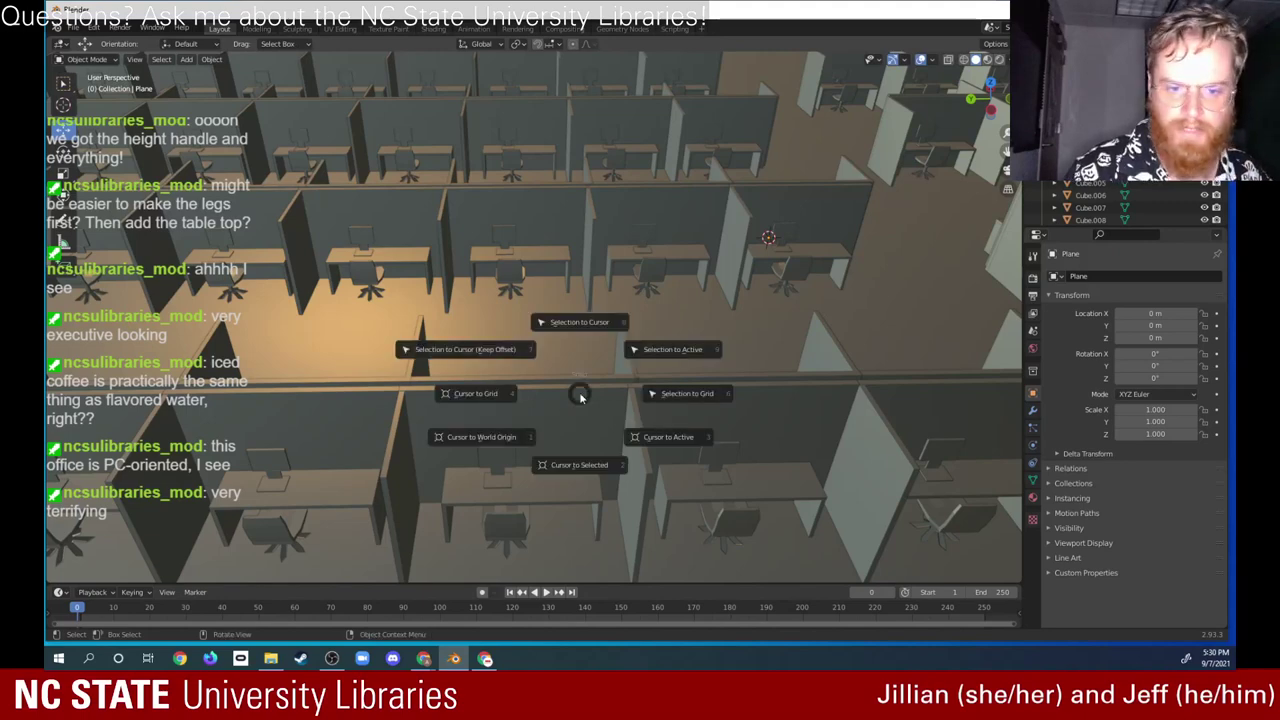
left_click(730, 298)
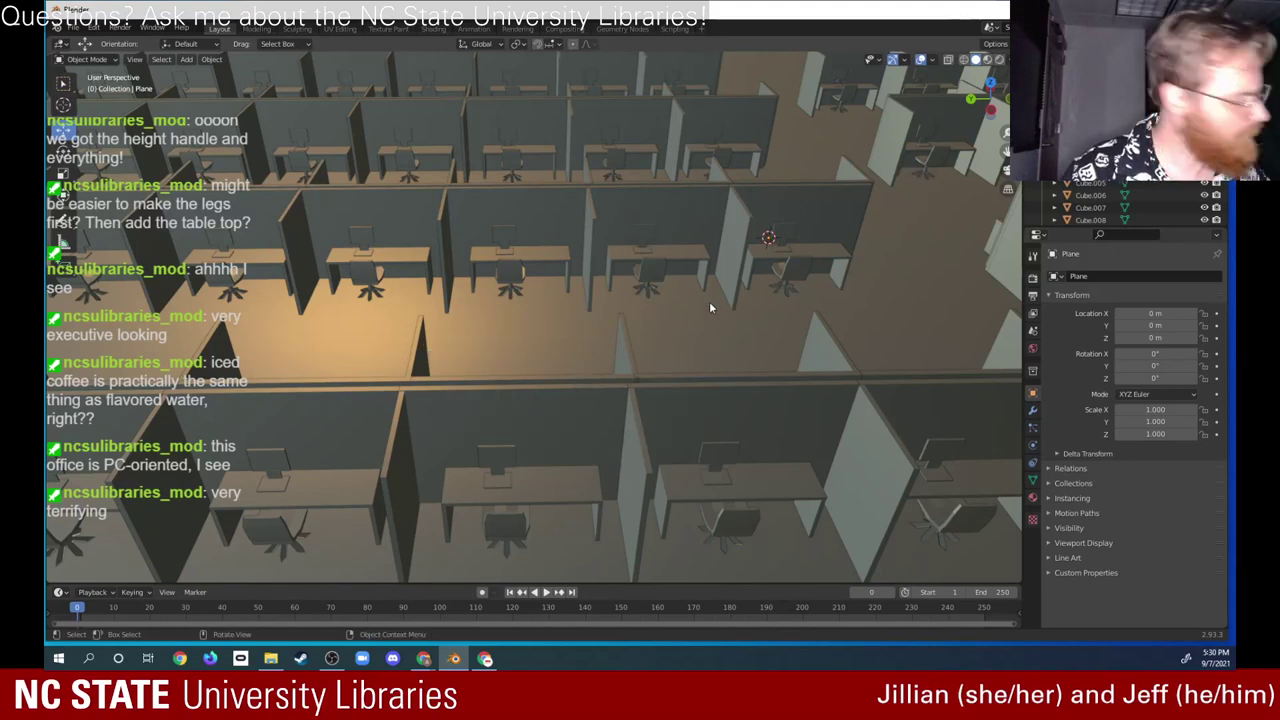
key("ctrl+s")
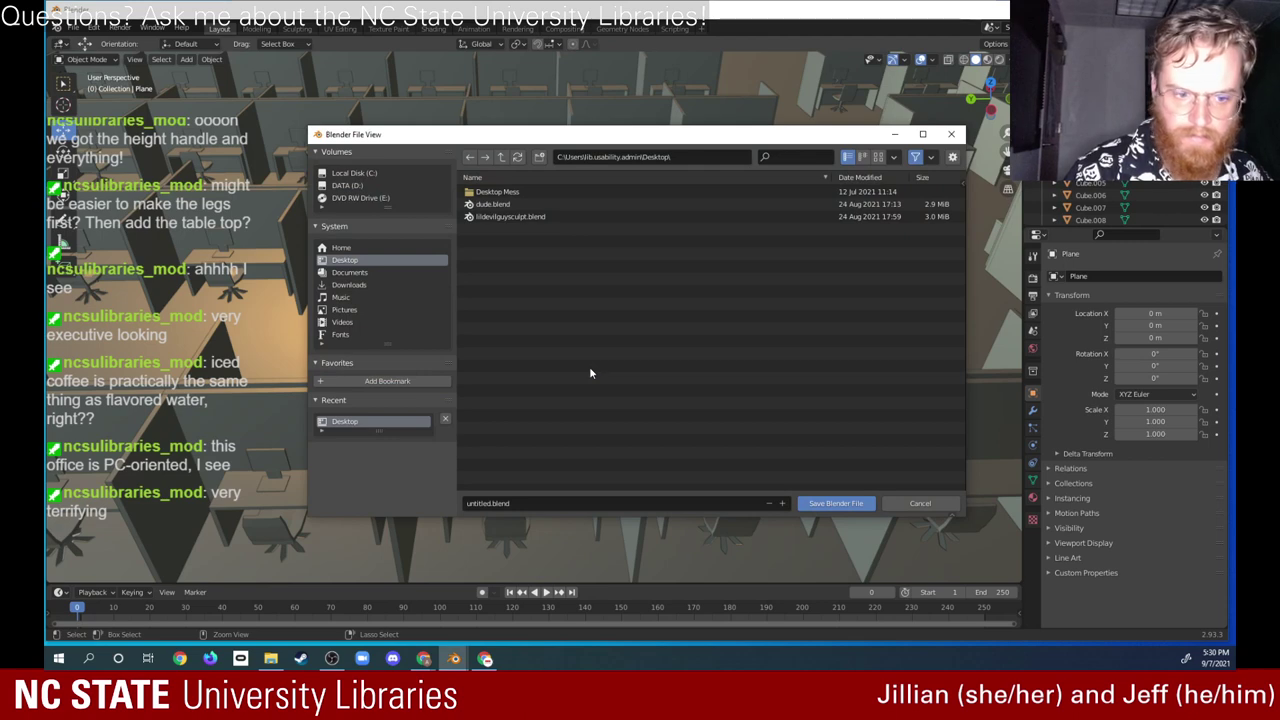
Step: Name the file 'scary office cubicles 9 7 2021' and save the .blend to the Desktop
left_click(534, 506)
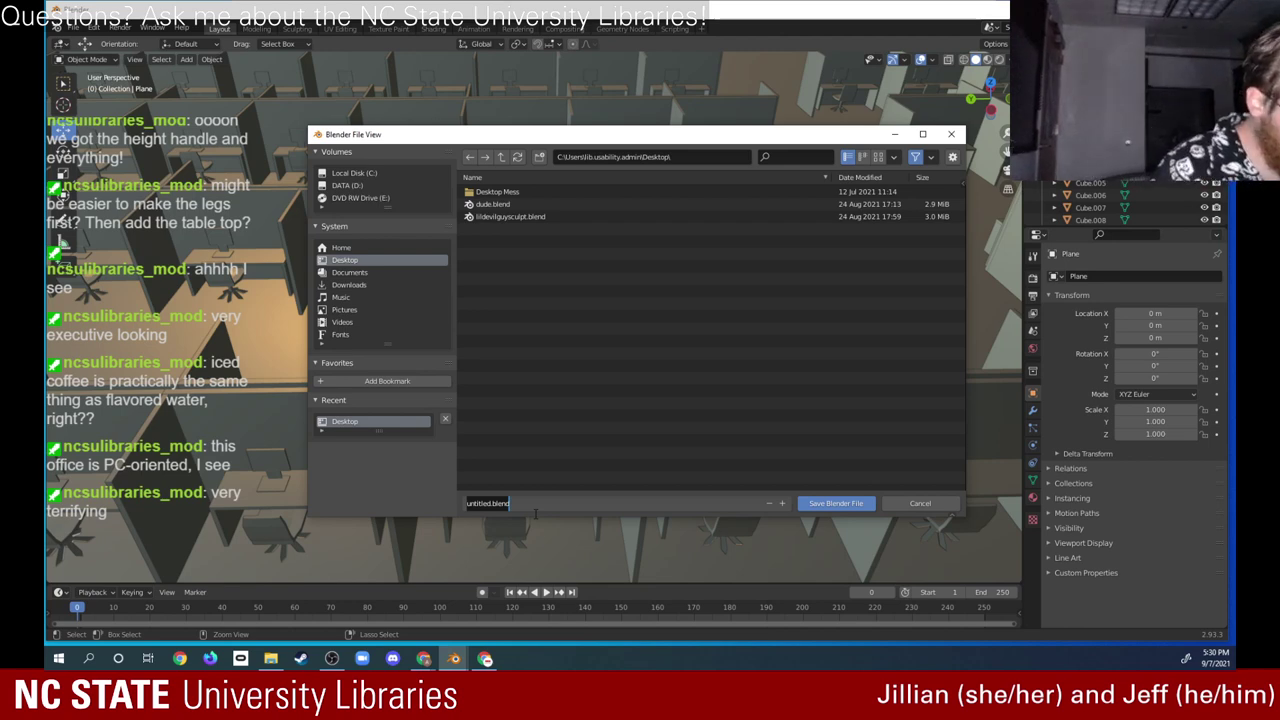
type("scary c")
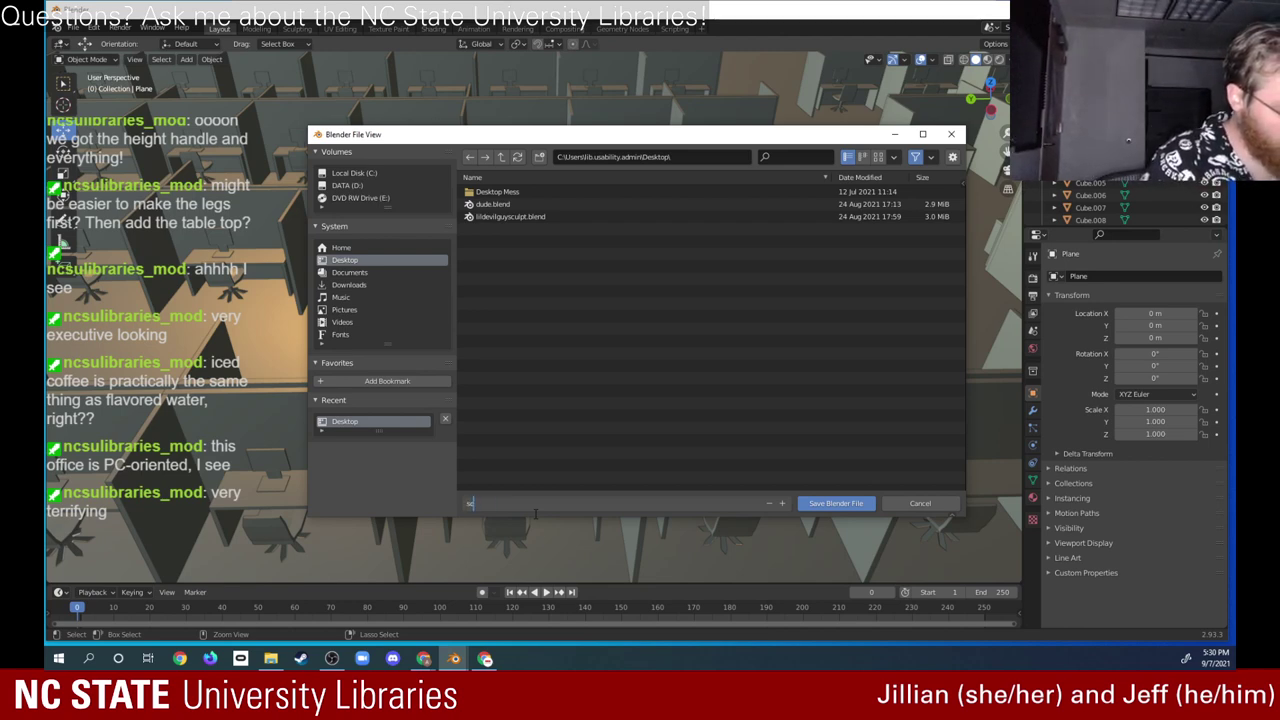
type("ffice")
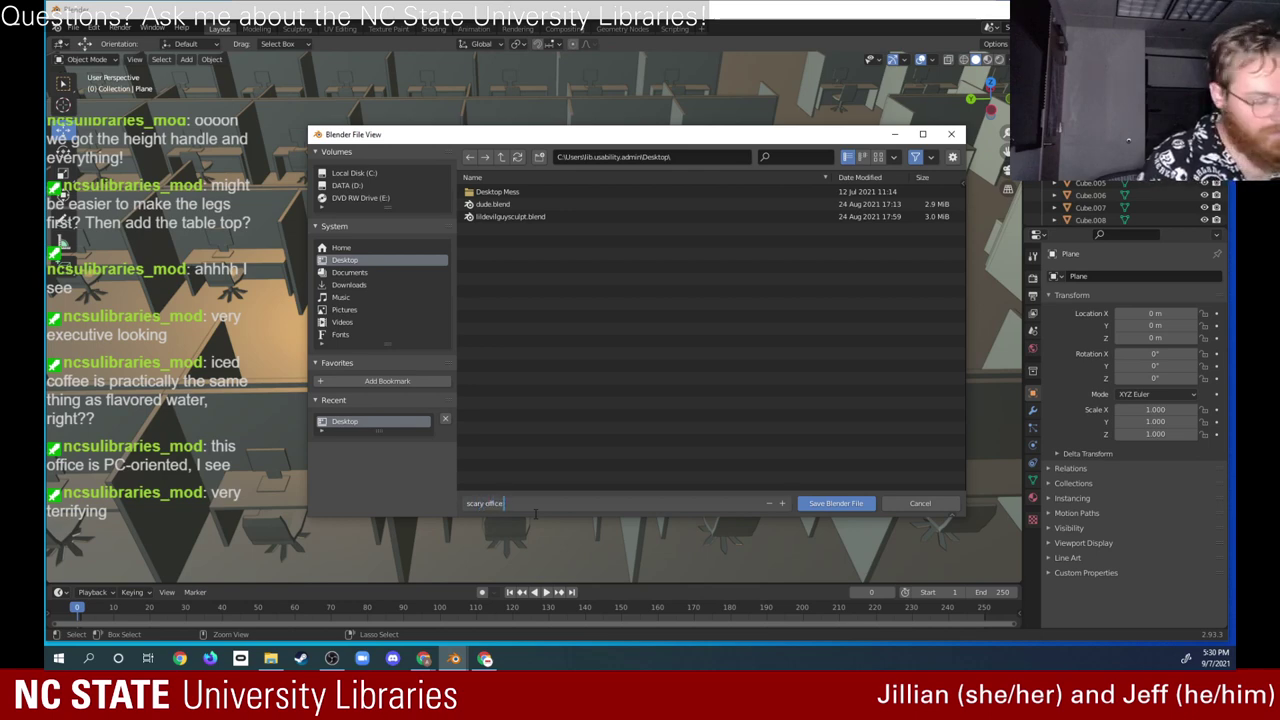
type(" cubicles")
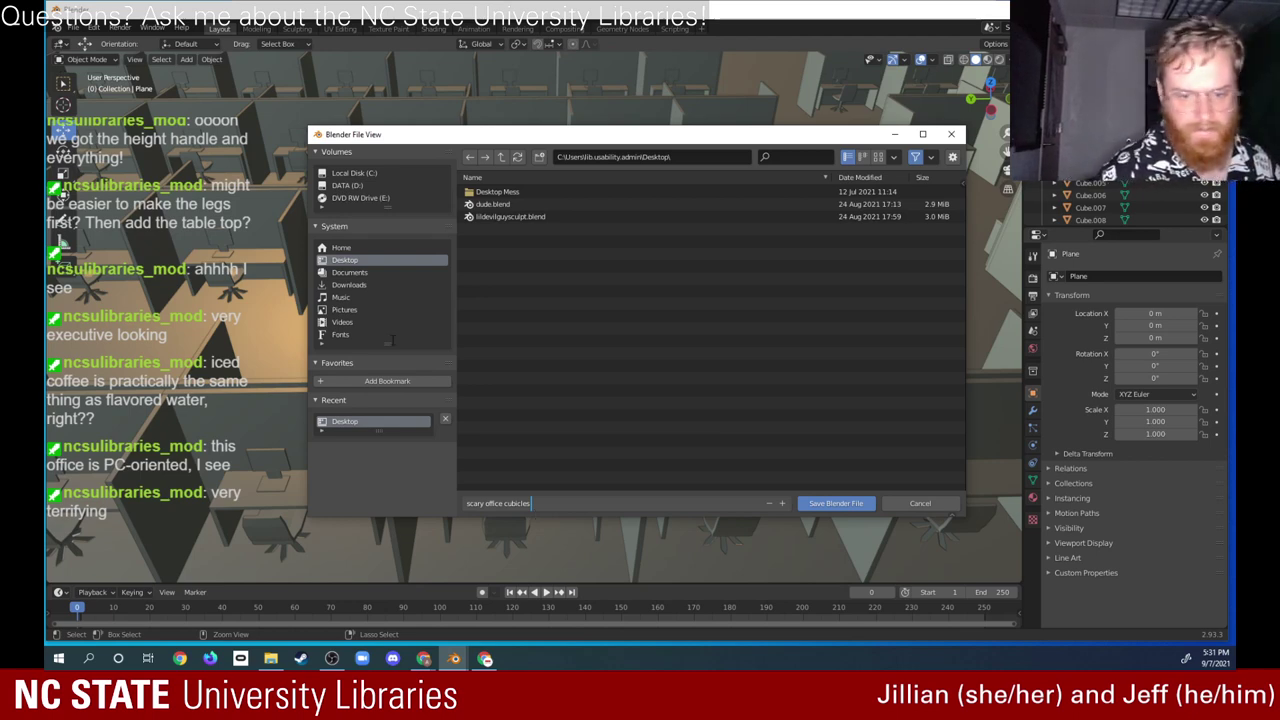
type("9")
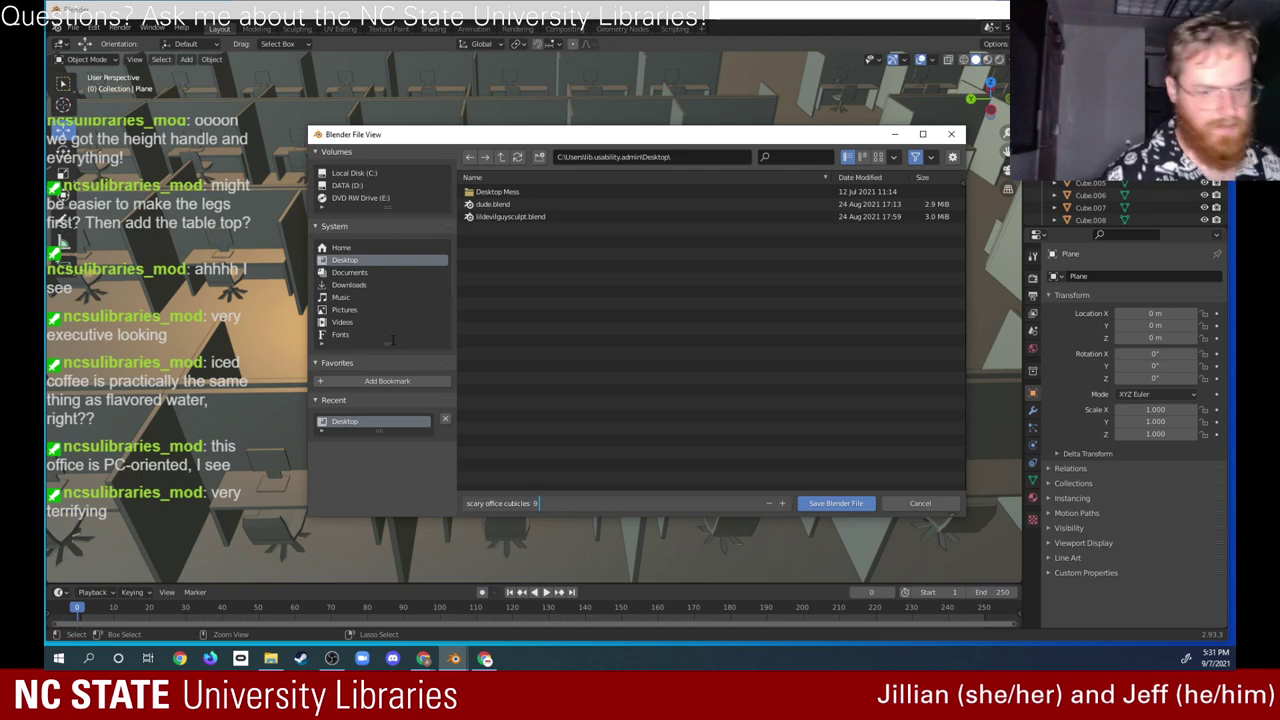
type(".7")
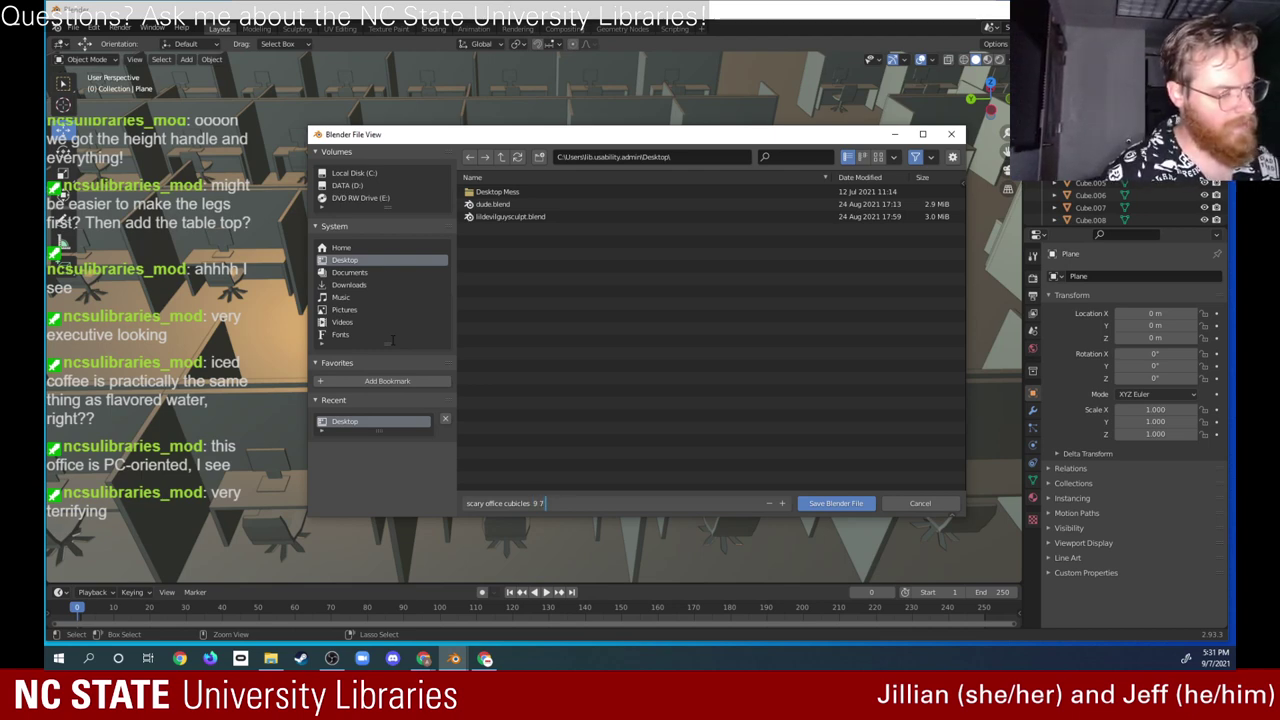
type(".2021")
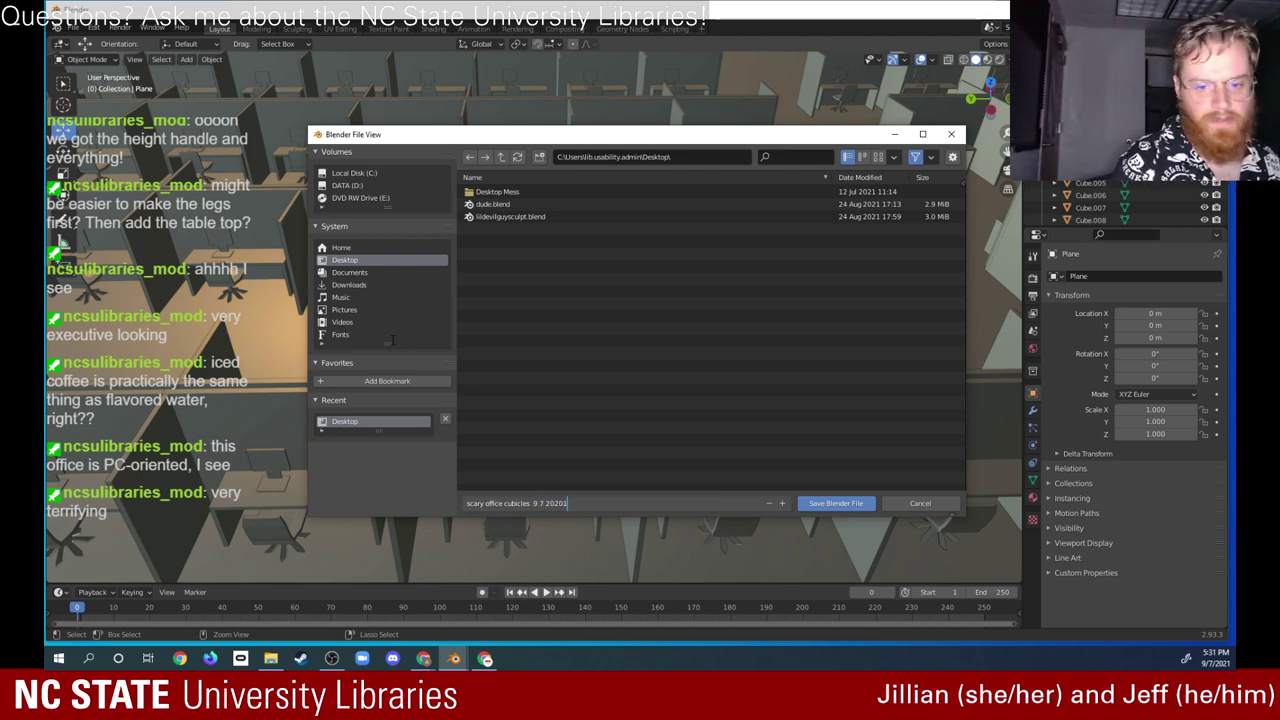
key("BackSpace")
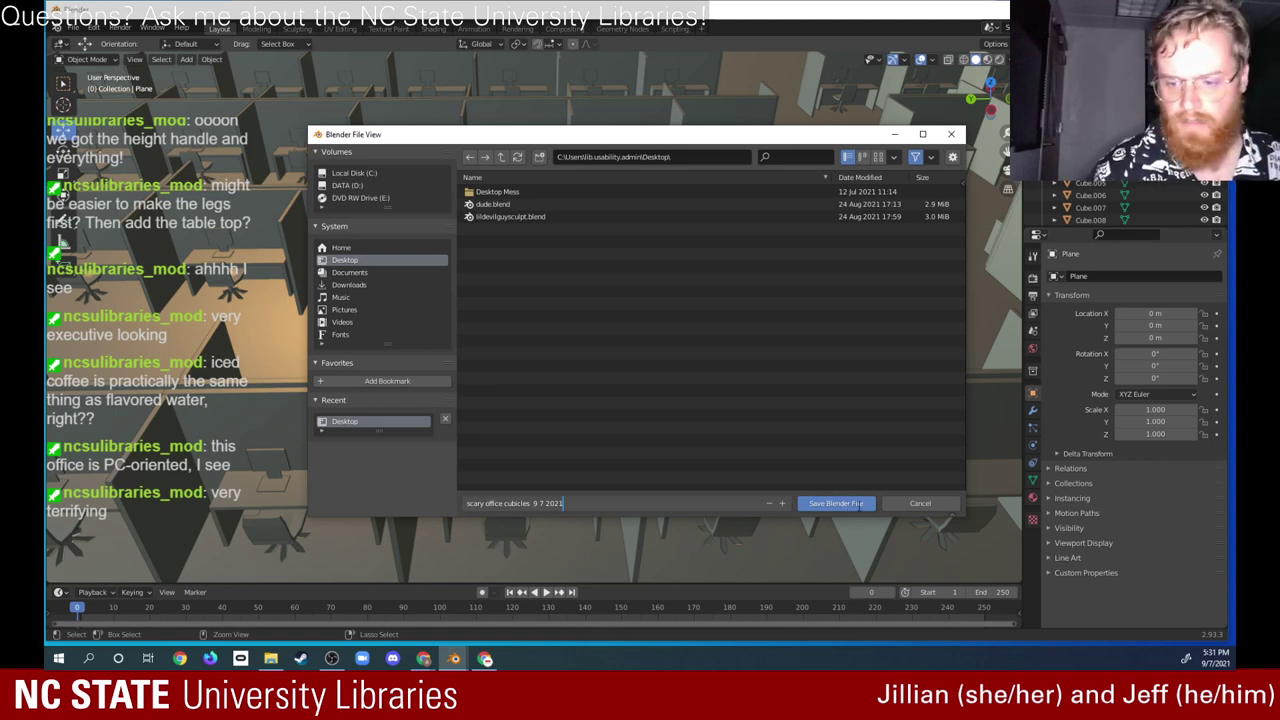
left_click(854, 506)
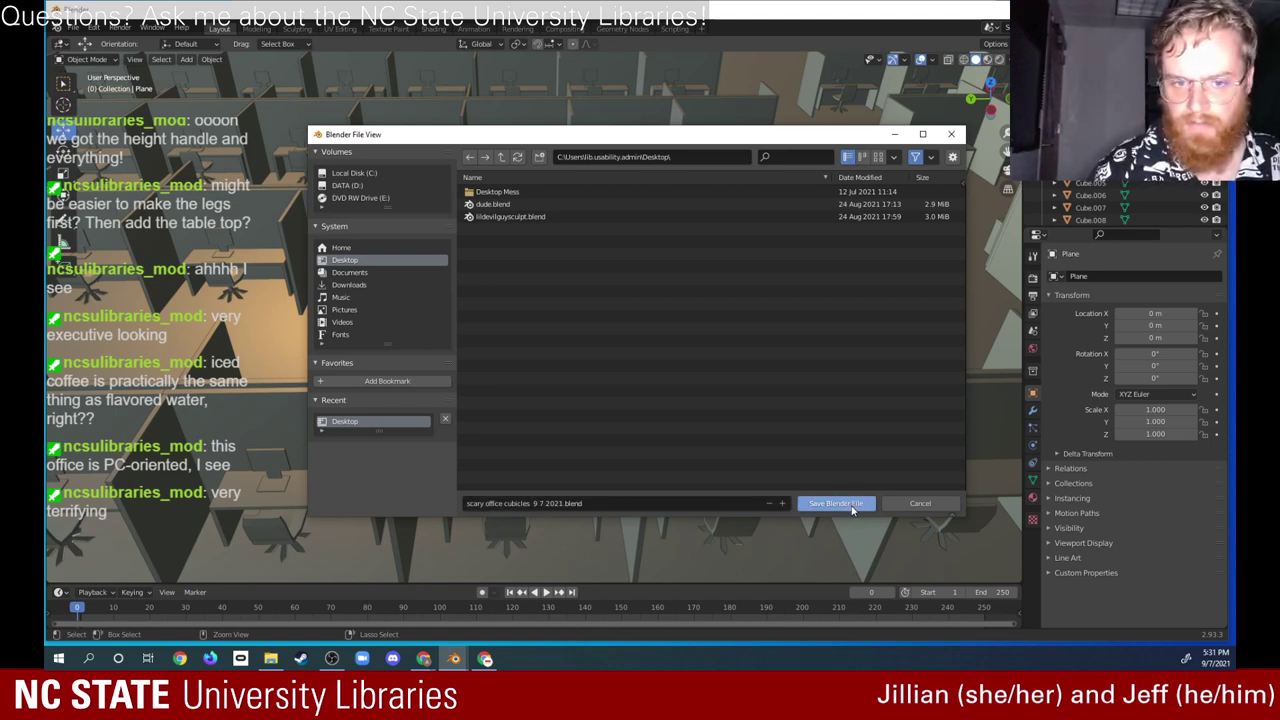
left_click(851, 509)
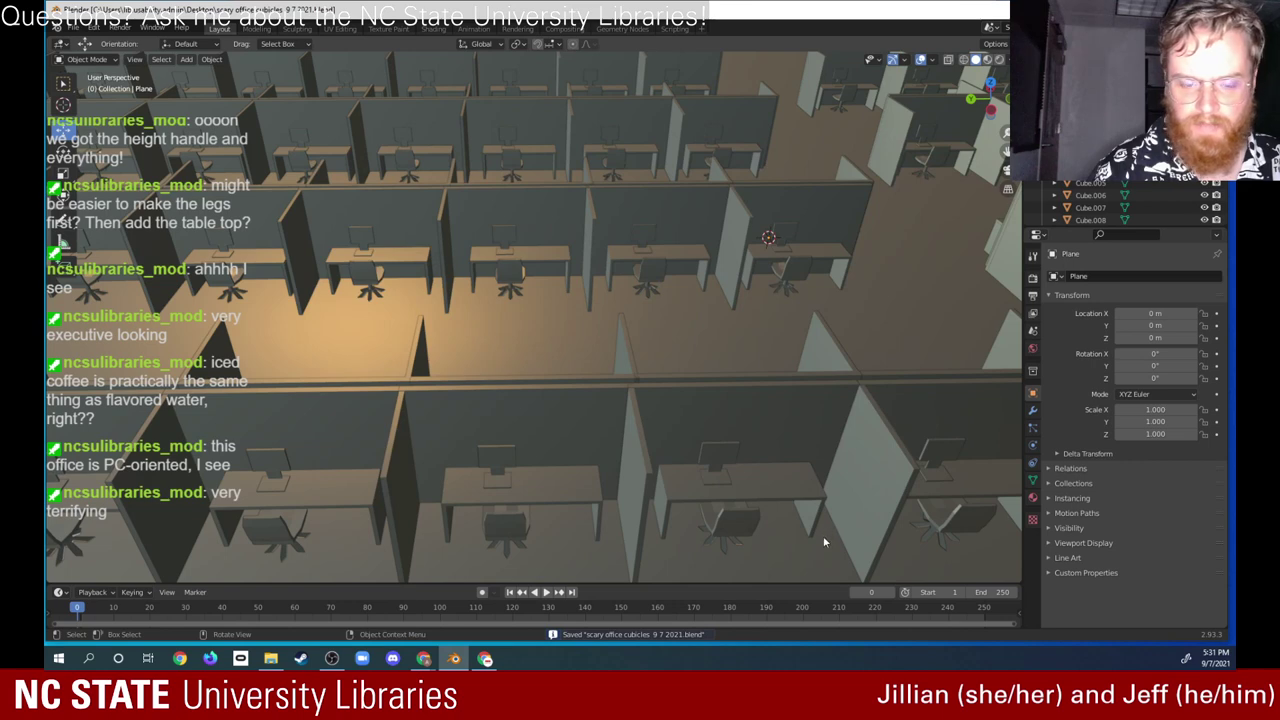
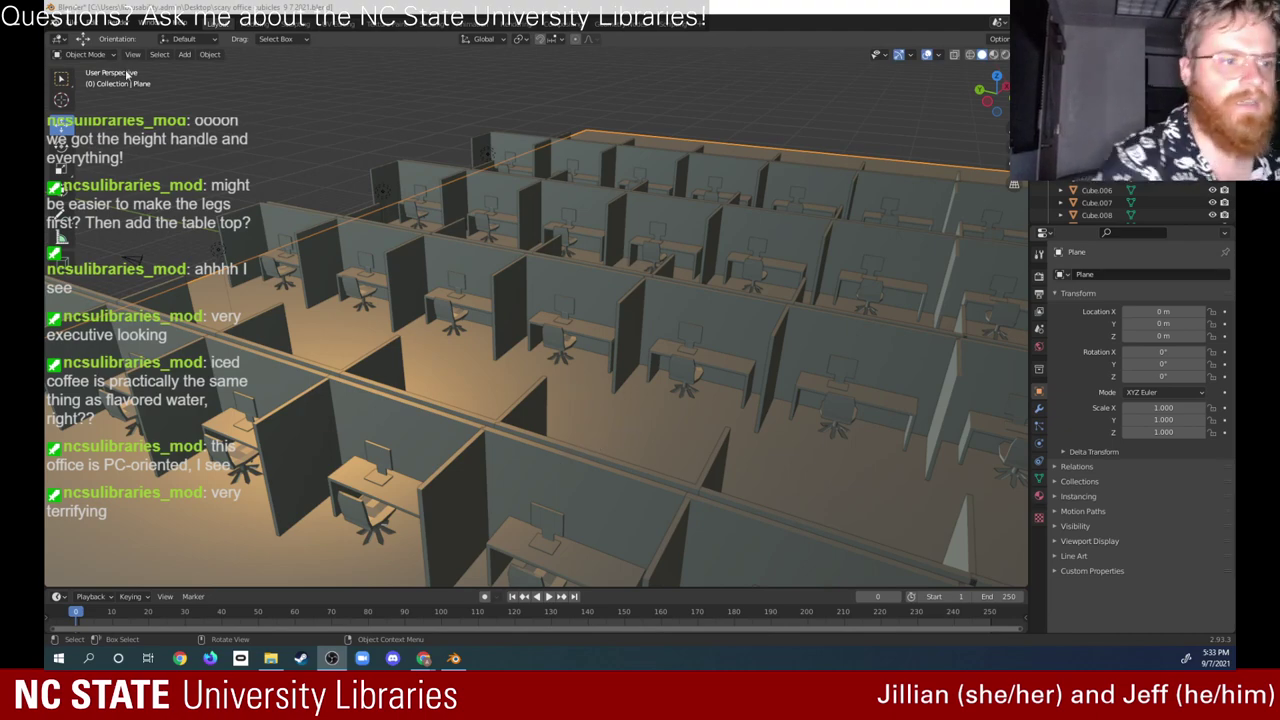
Step: Put the Plane into Edit Mode, orbit closer to the cubicles, and open the File menu
key("Tab")
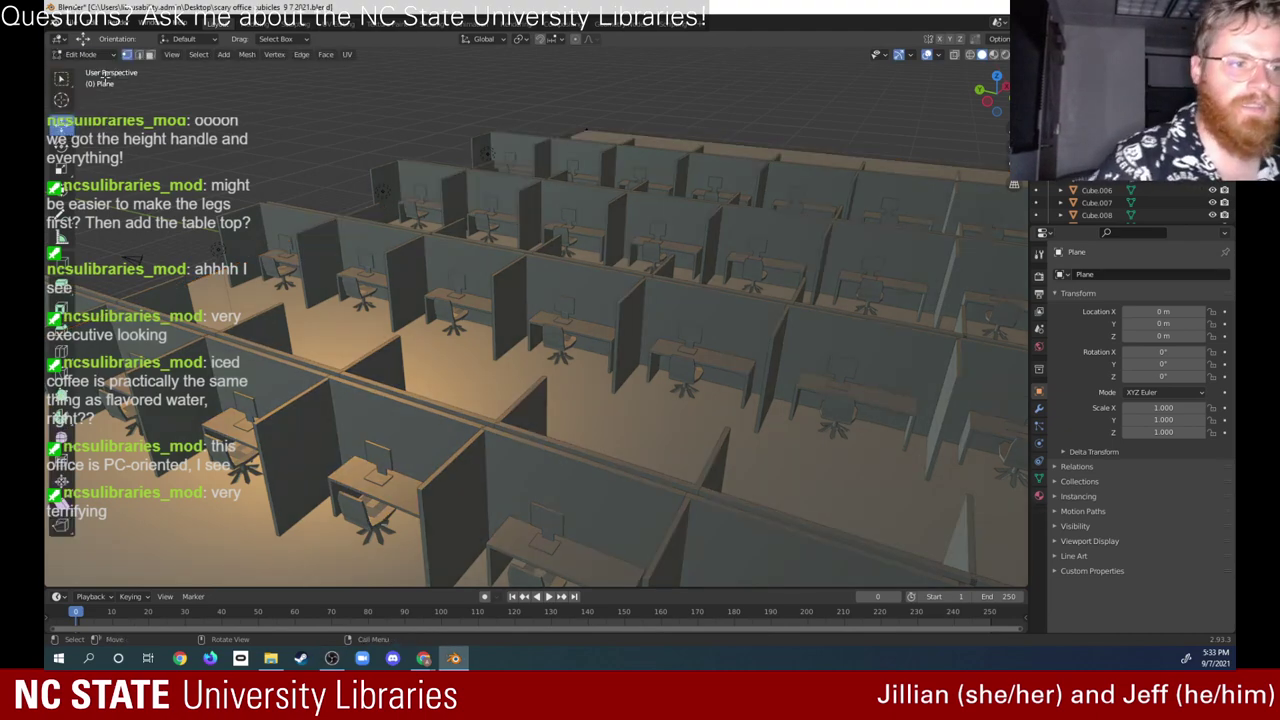
middle_click_drag(103, 77, 469, 452)
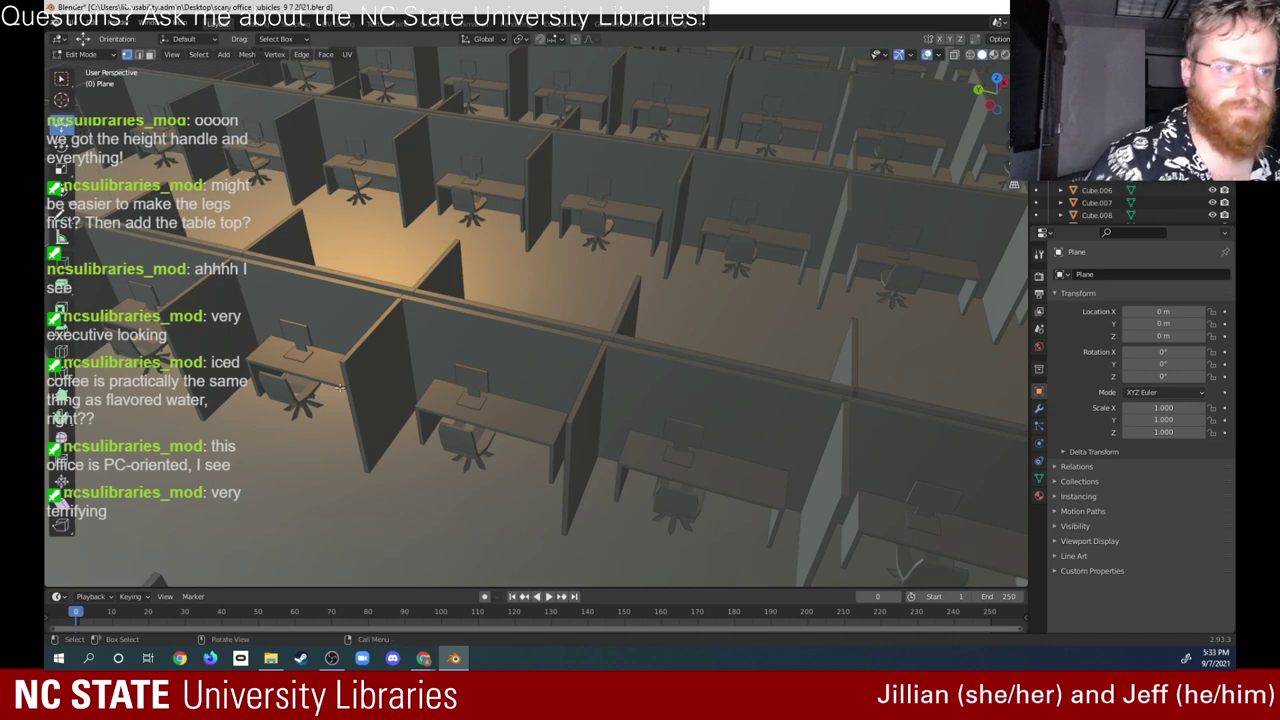
left_click(68, 22)
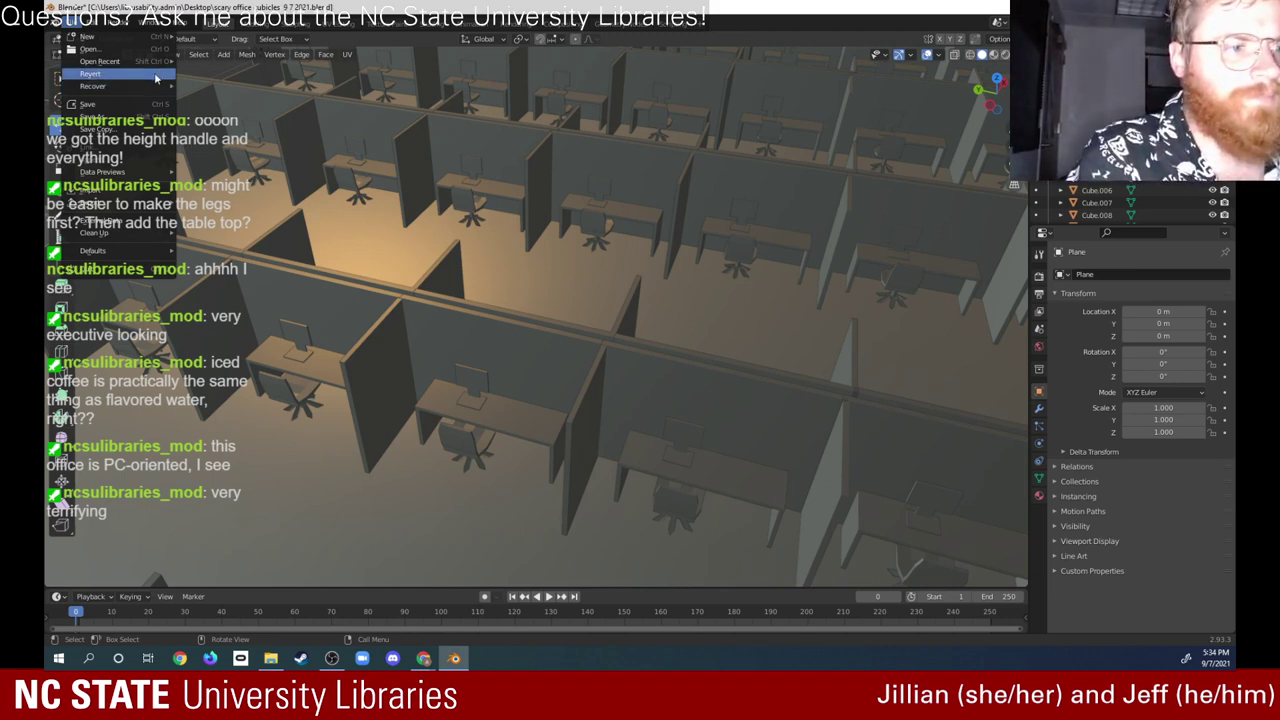
Step: Close the open menus and cycle through Sculpting and UV Editing back to the Layout workspace
mouse_move(152, 67)
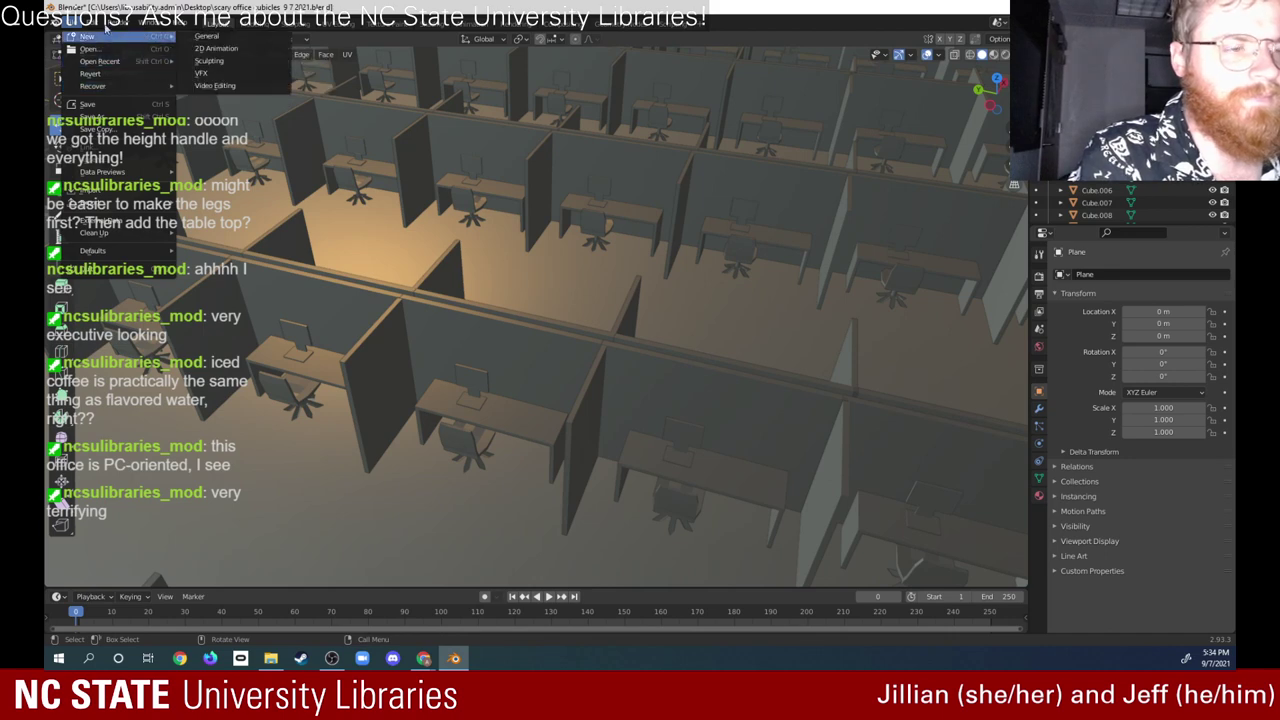
left_click(116, 22)
key("Escape")
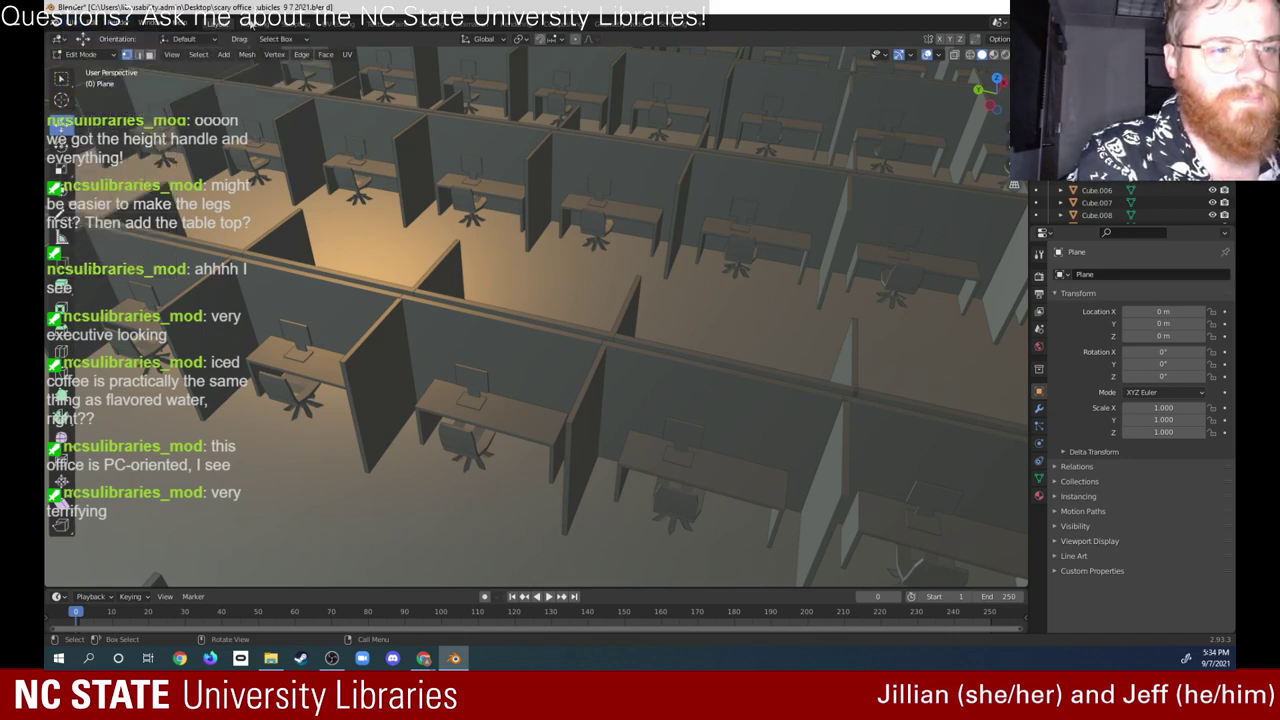
left_click(259, 27)
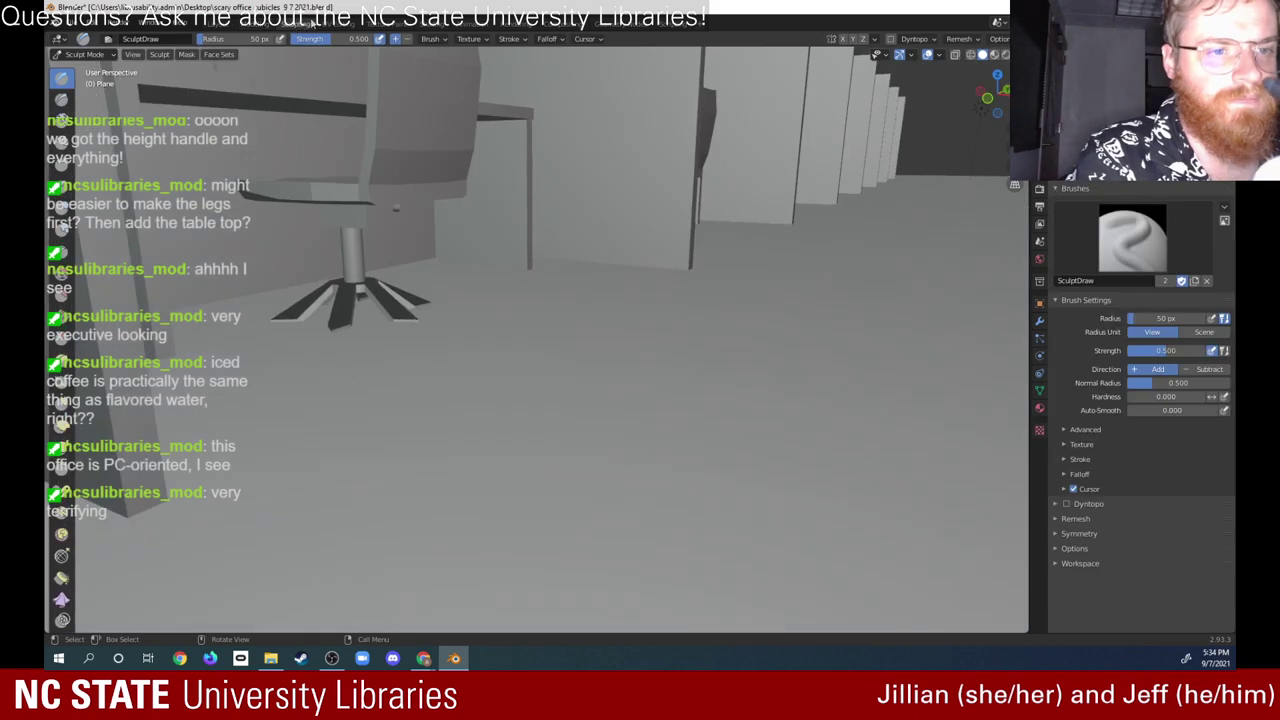
left_click(338, 23)
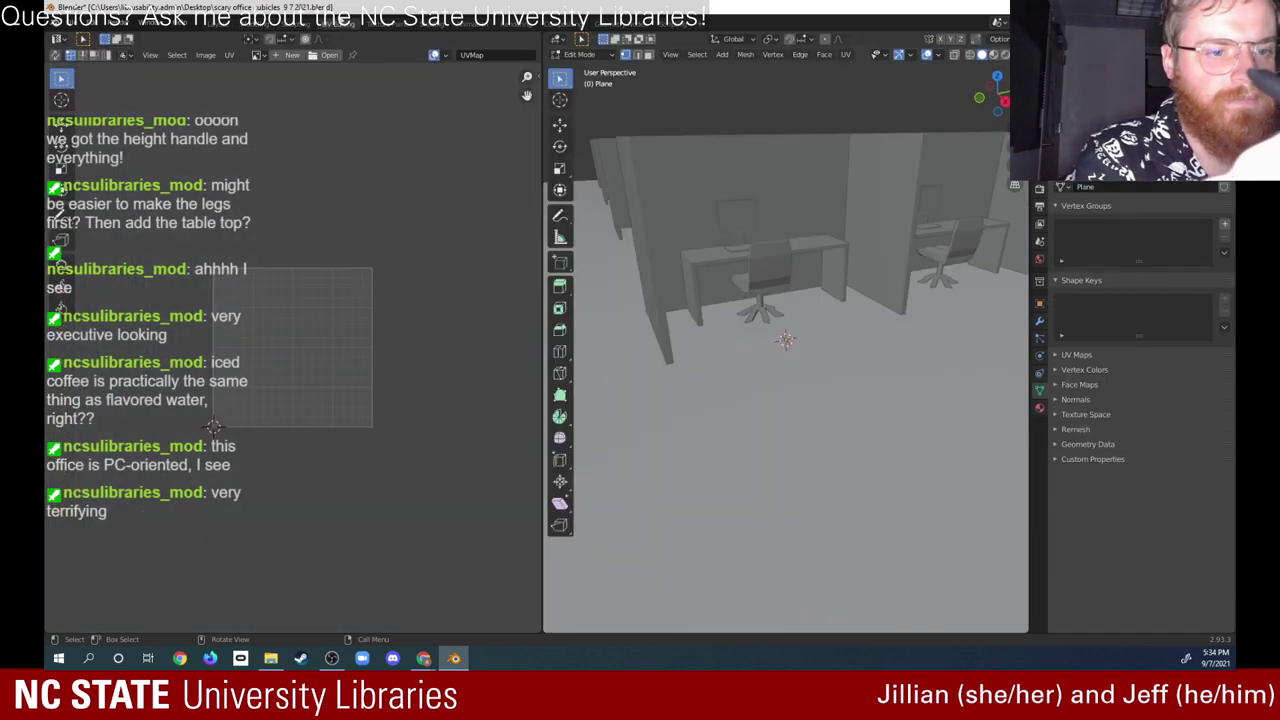
left_click(216, 23)
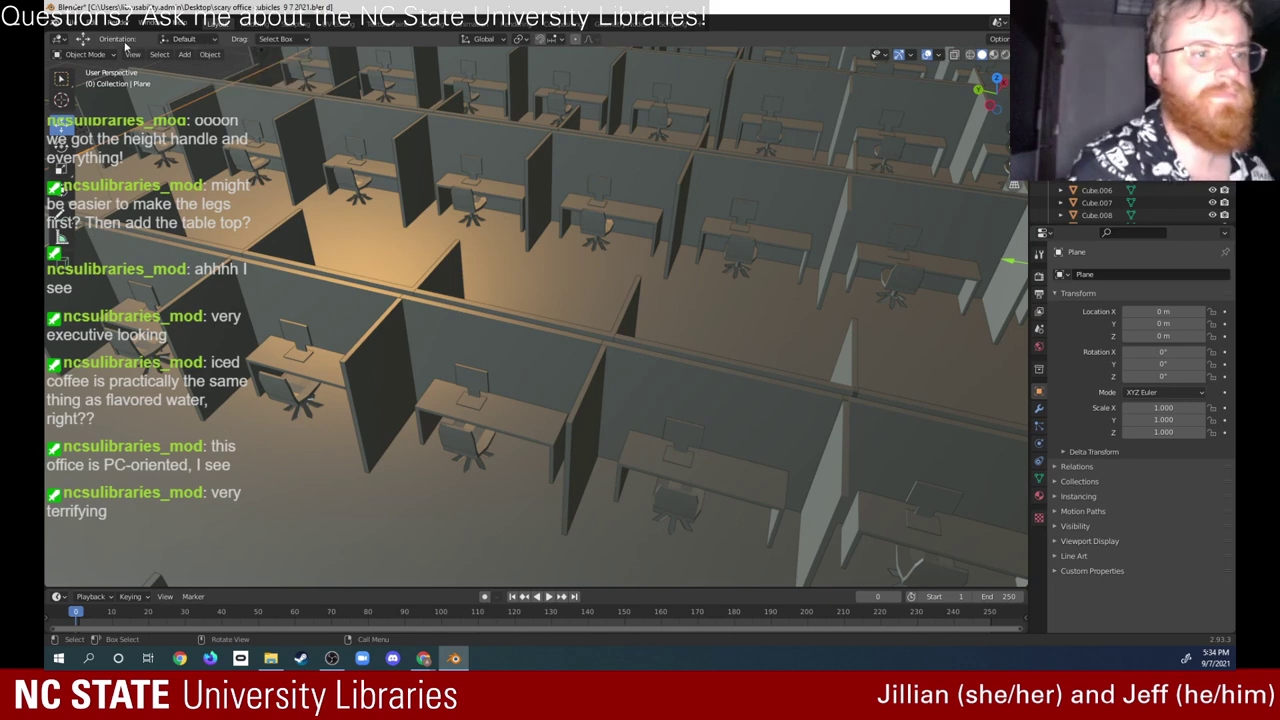
Step: Open and close the Editor Type list, keeping the 3D Viewport
left_click(60, 39)
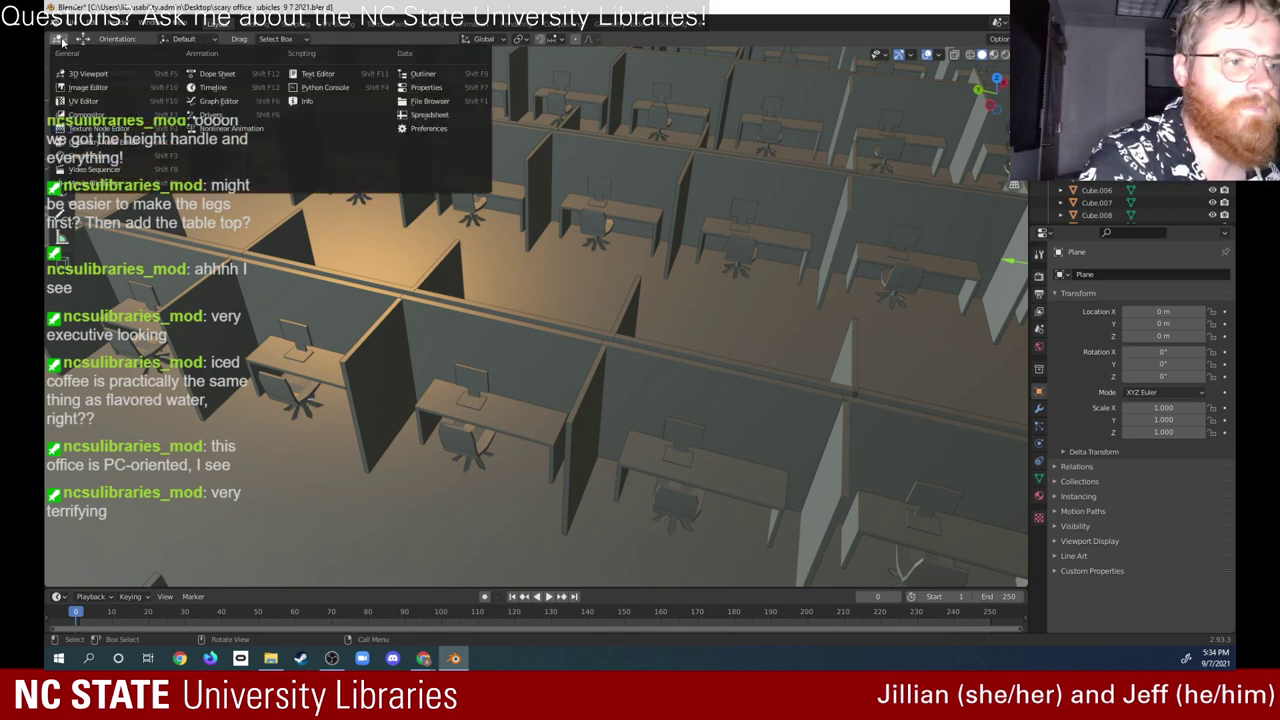
left_click(62, 39)
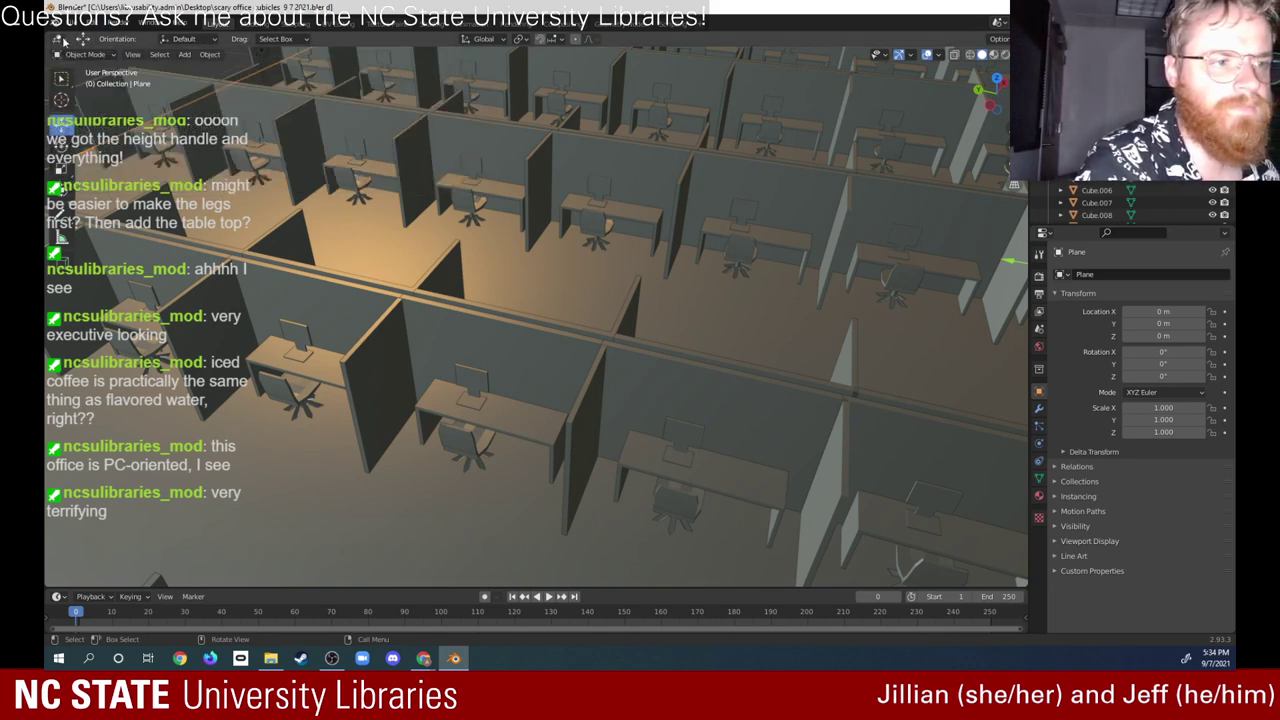
left_click(58, 39)
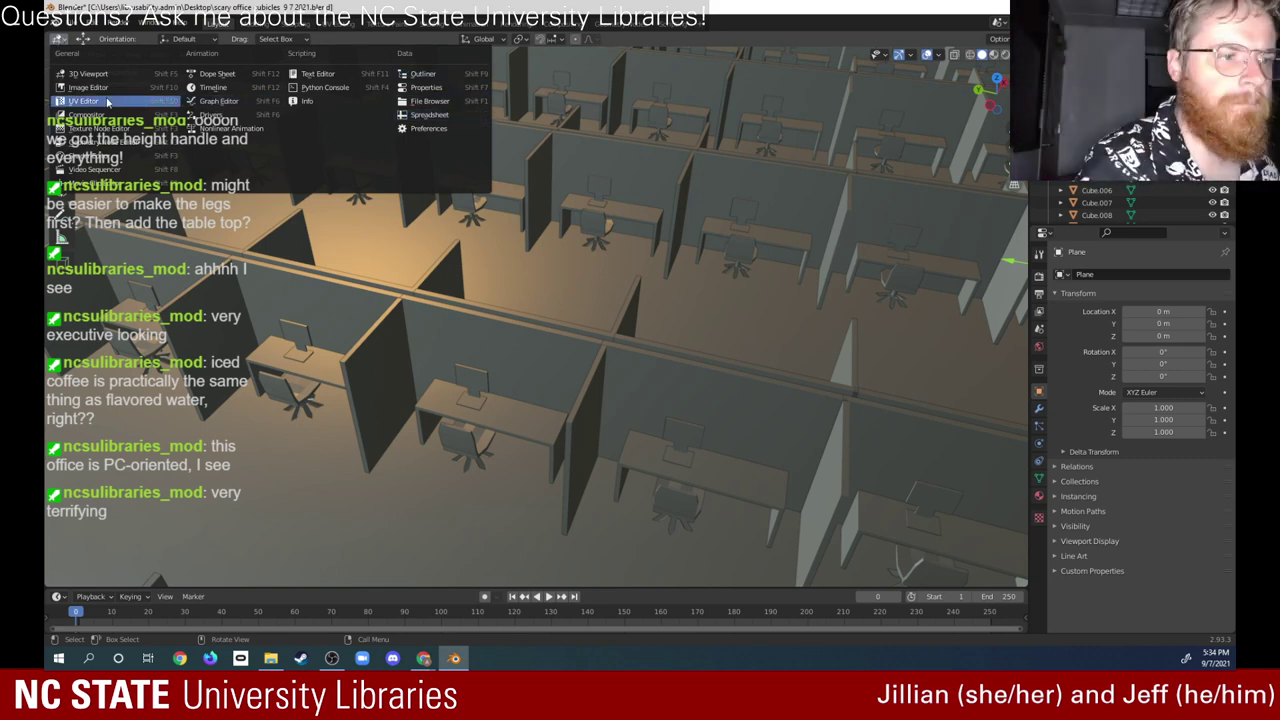
left_click(62, 40)
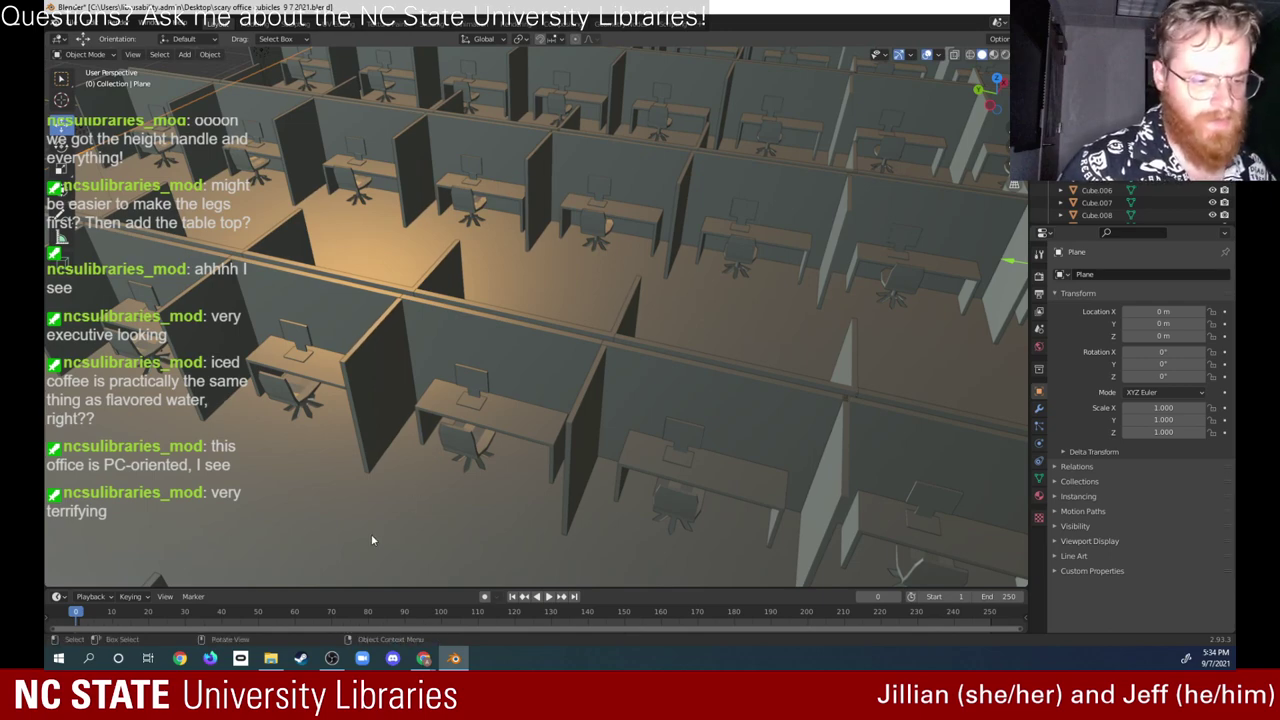
middle_click_drag(430, 483, 567, 550)
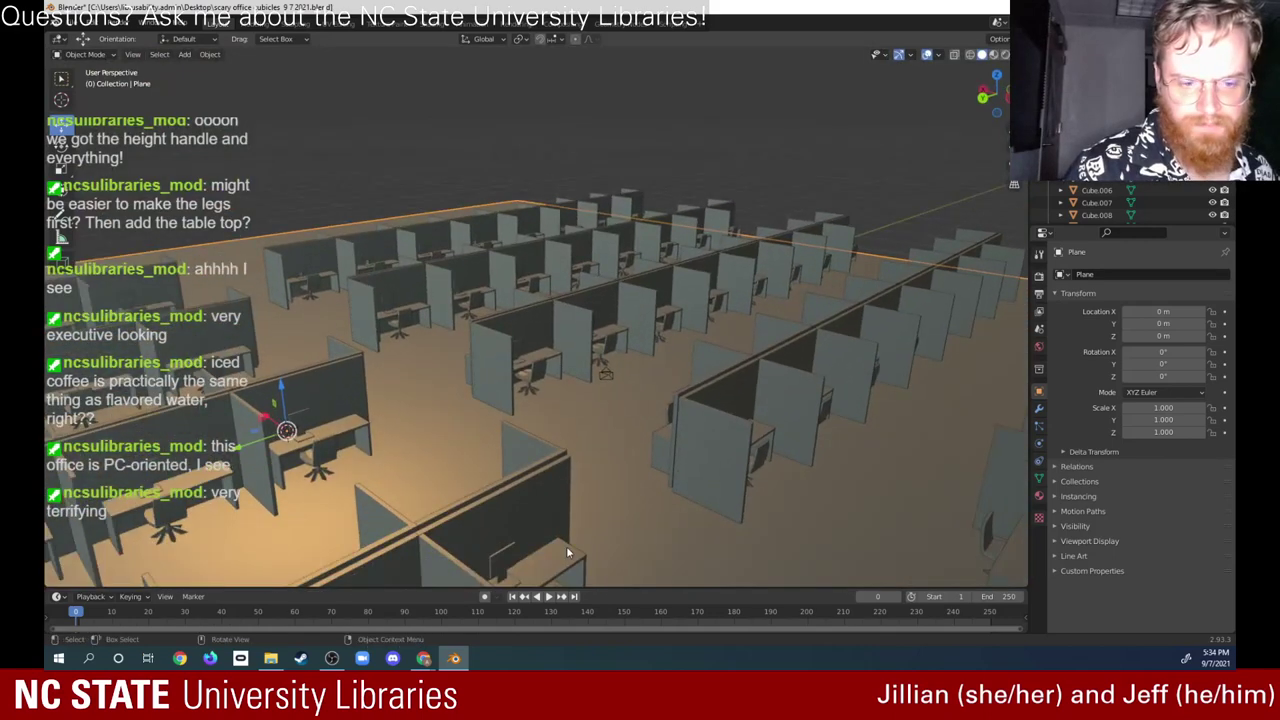
left_click(812, 168)
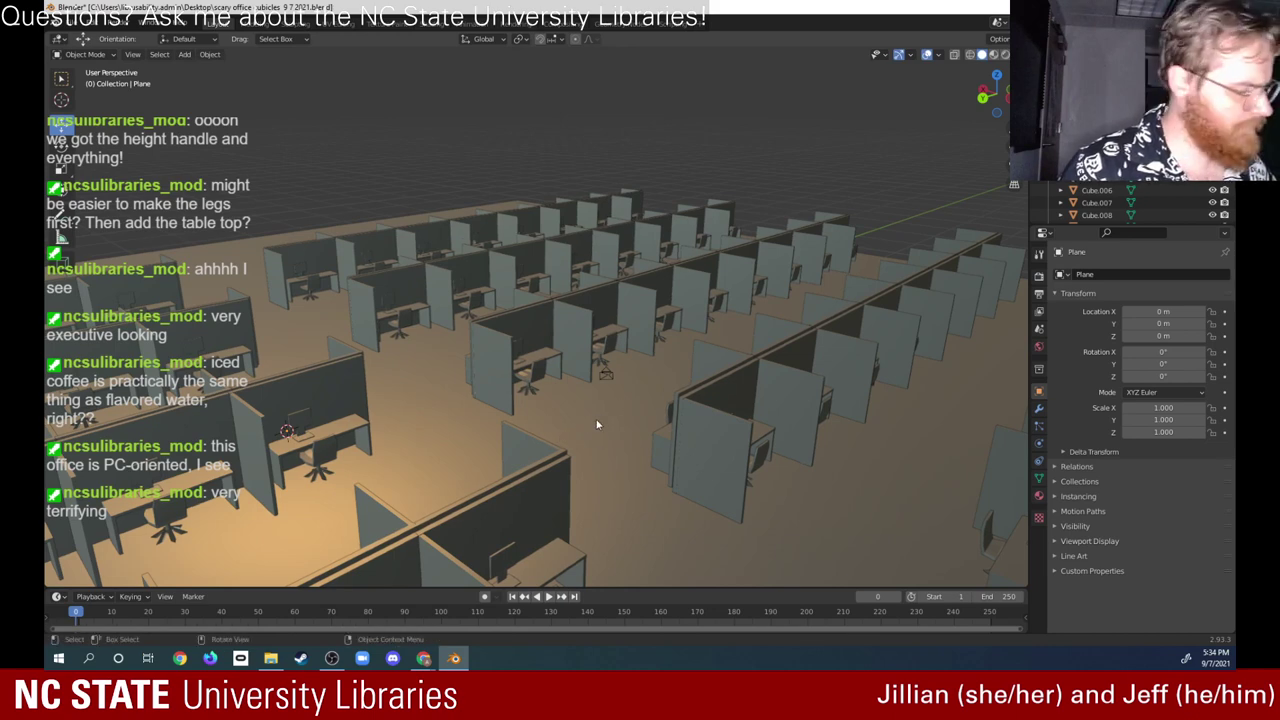
middle_click_drag(602, 396, 579, 498, "alt")
middle_click_drag(610, 368, 575, 463, "alt")
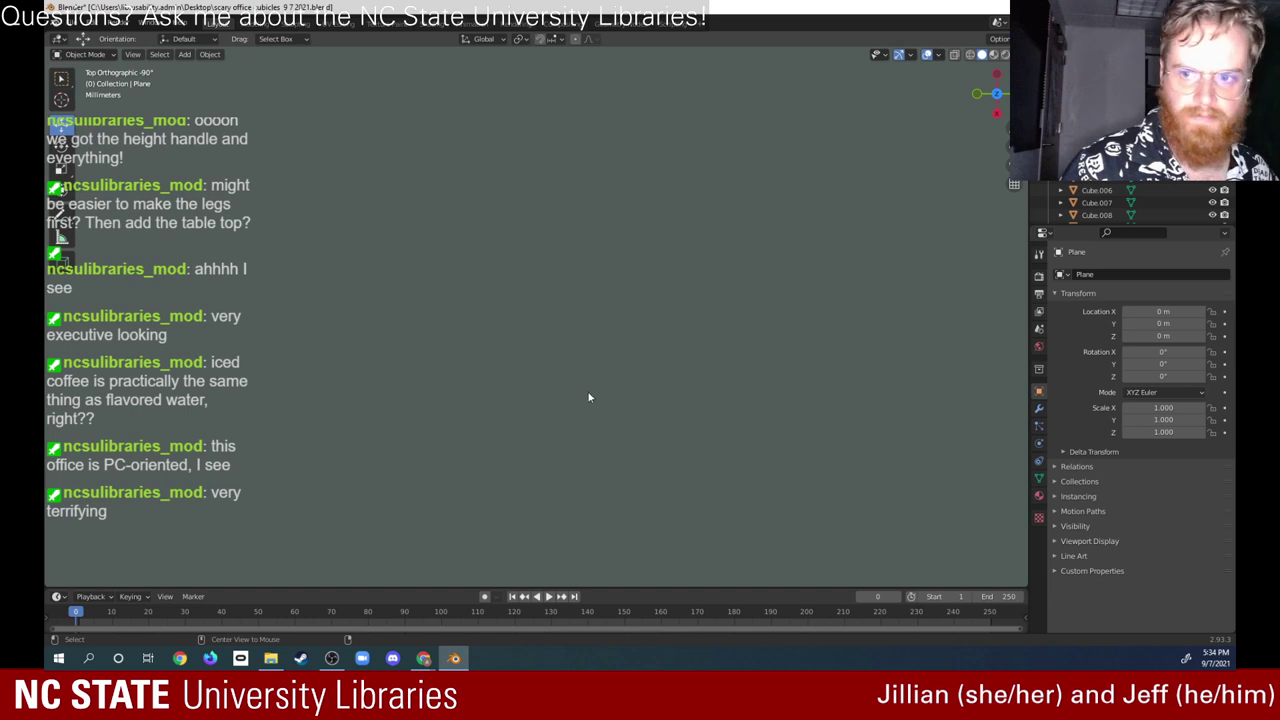
mouse_move(589, 397)
middle_mouse_down("alt")
mouse_move(582, 453)
mouse_move(586, 400)
middle_mouse_up("alt")
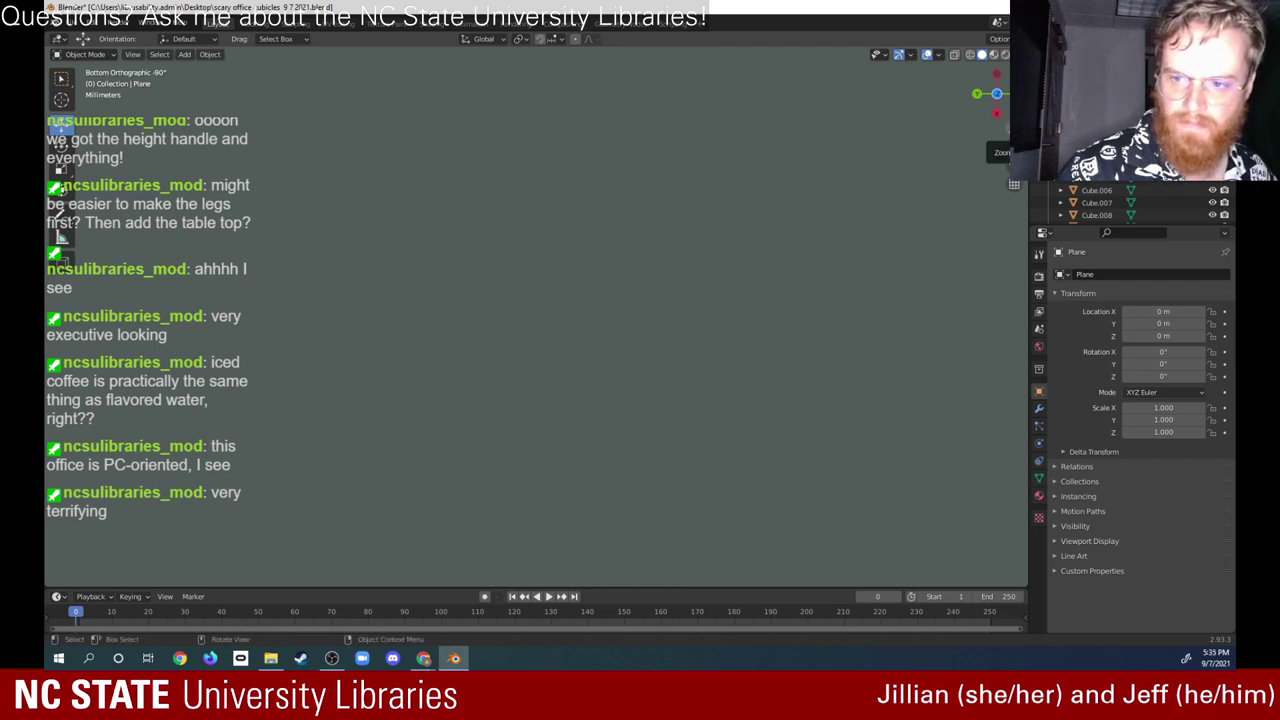
left_click_drag(715, 287, 712, 325)
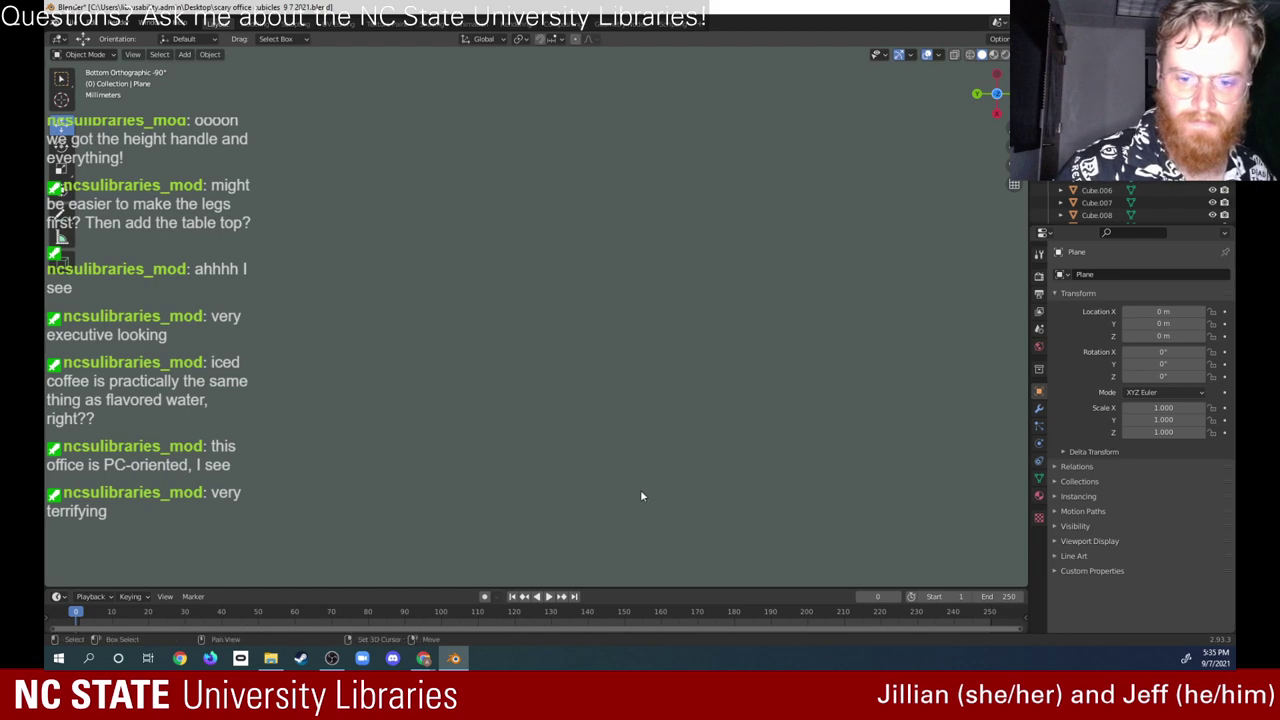
middle_click_drag(697, 320, 710, 430)
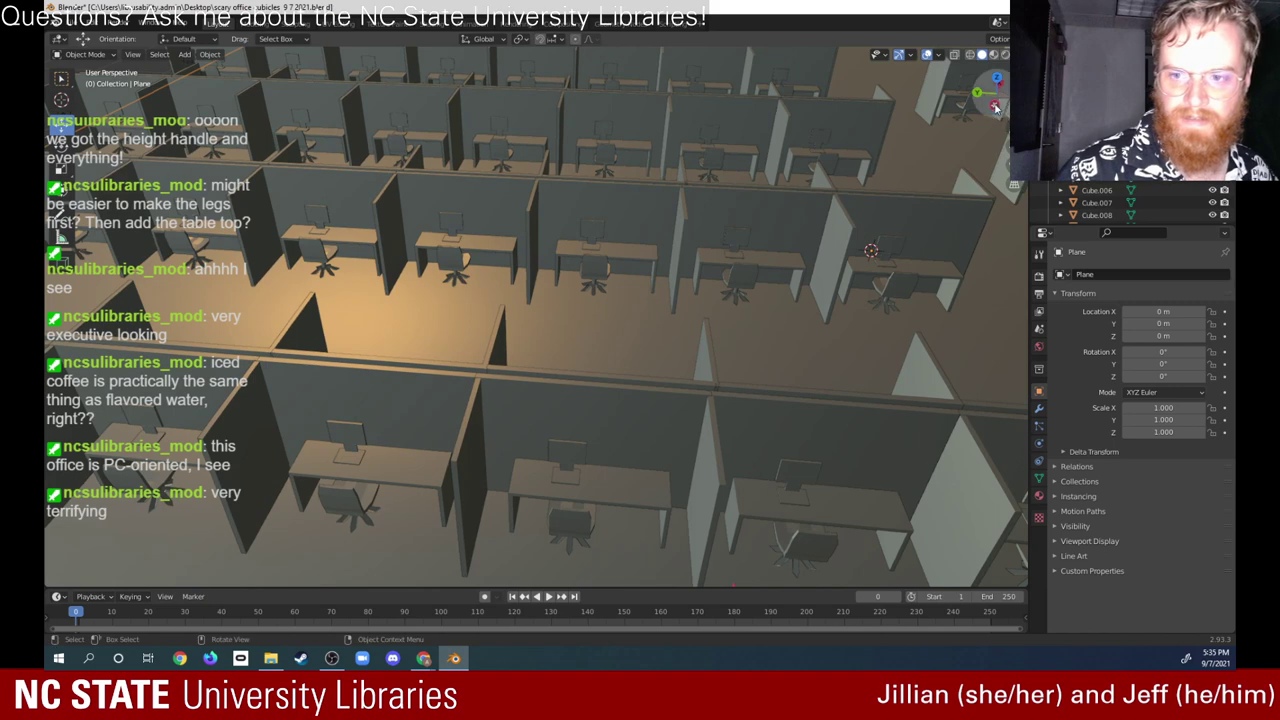
left_click_drag(995, 107, 1006, 130)
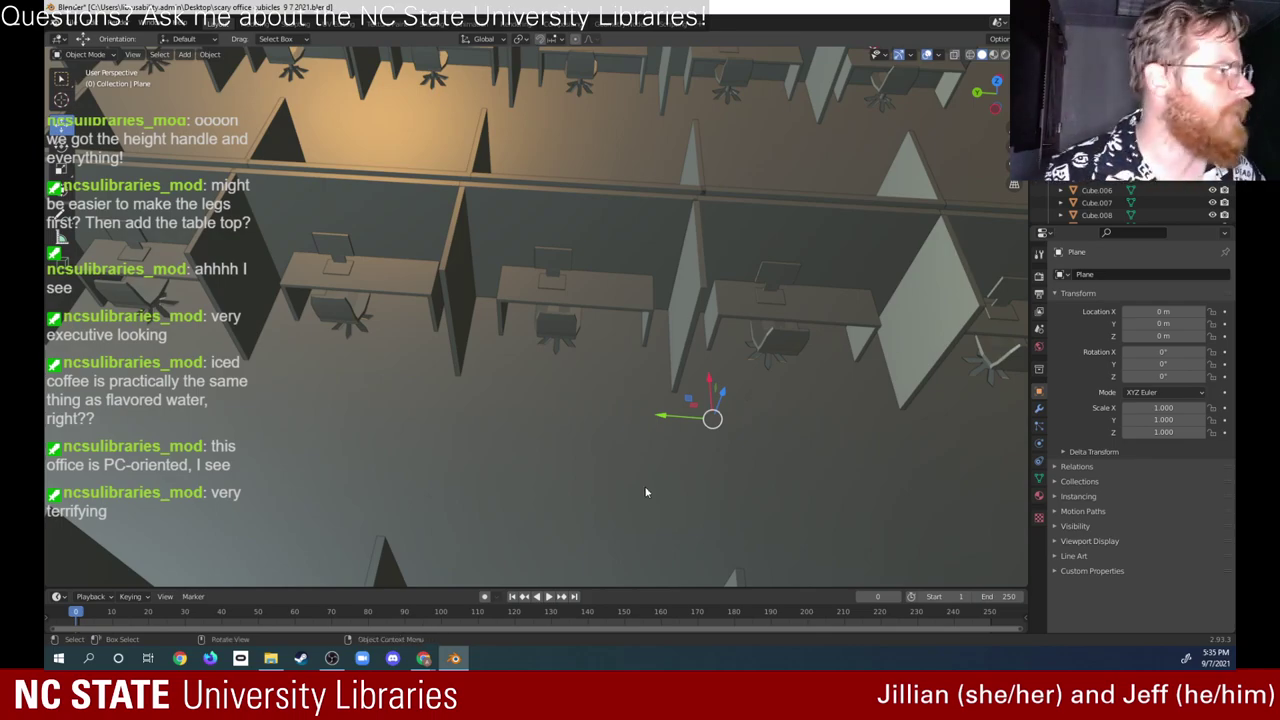
mouse_move(645, 492)
middle_mouse_down()
mouse_move(766, 423)
mouse_move(677, 445)
mouse_move(634, 506)
middle_mouse_up()
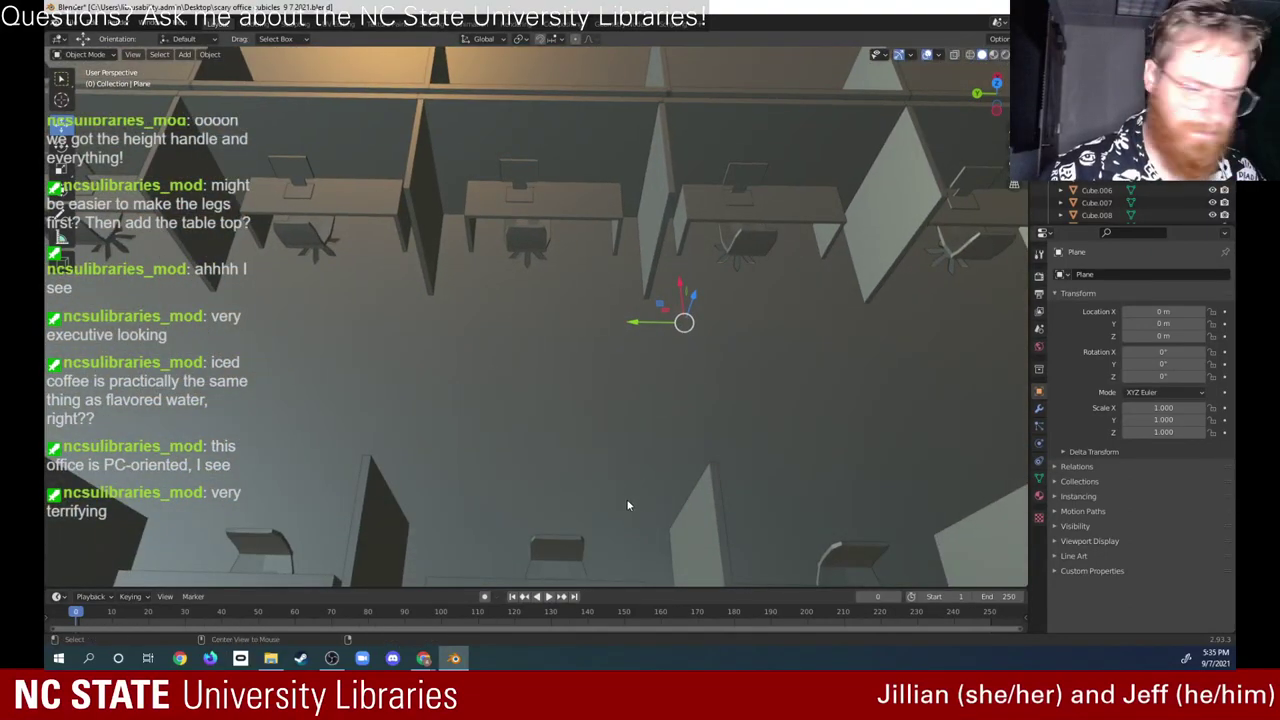
key("KP_3")
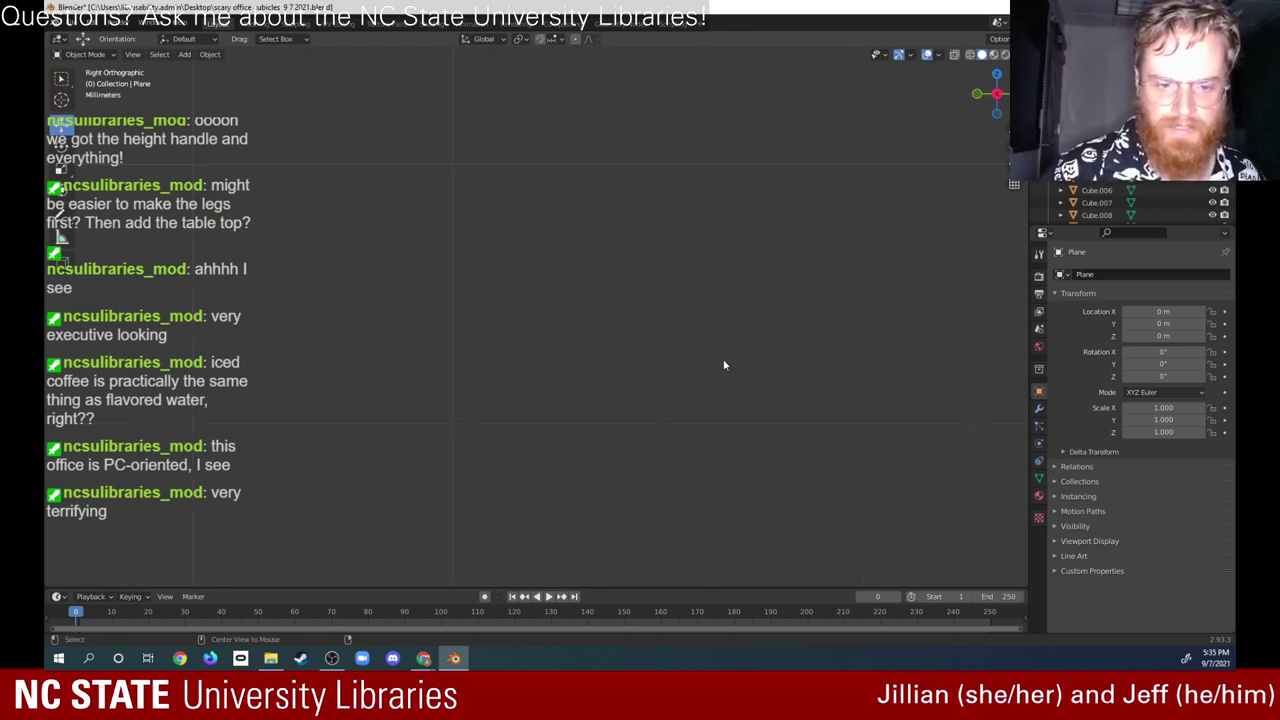
key("ctrl+KP_7")
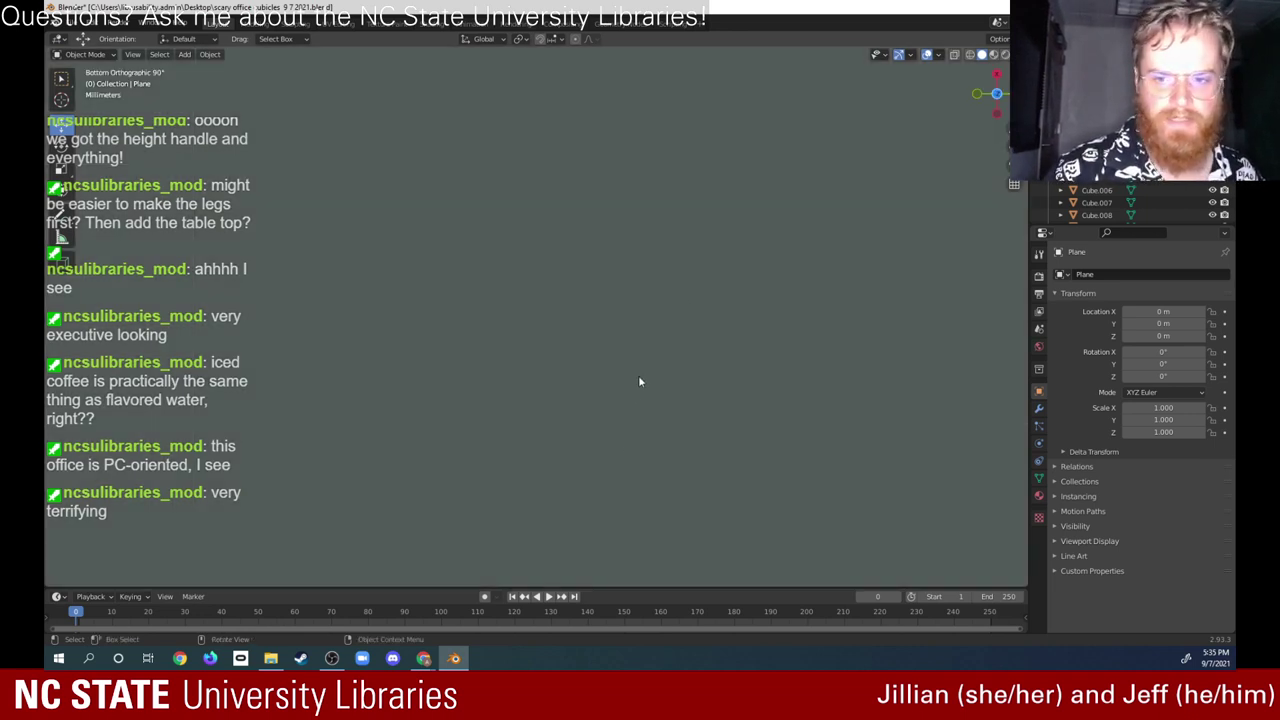
middle_click_drag(640, 381, 703, 318)
scroll(597, 400, "up", 3)
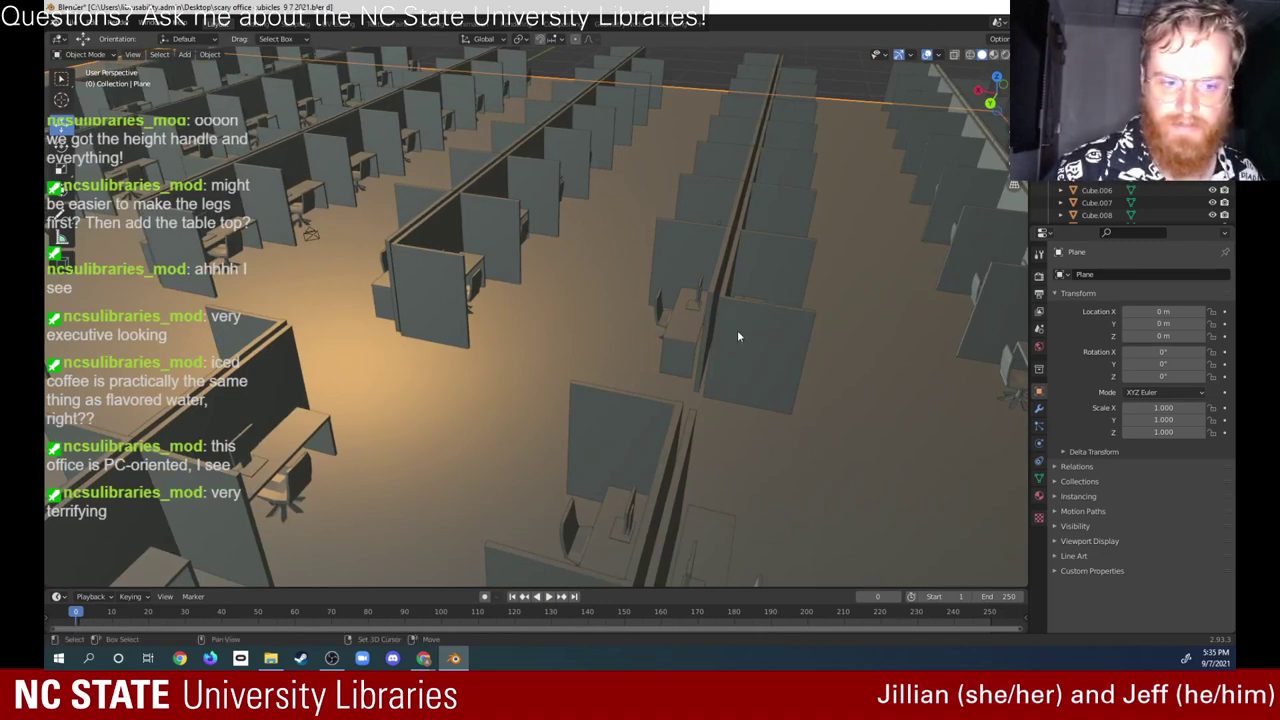
left_click_drag(757, 313, 593, 427)
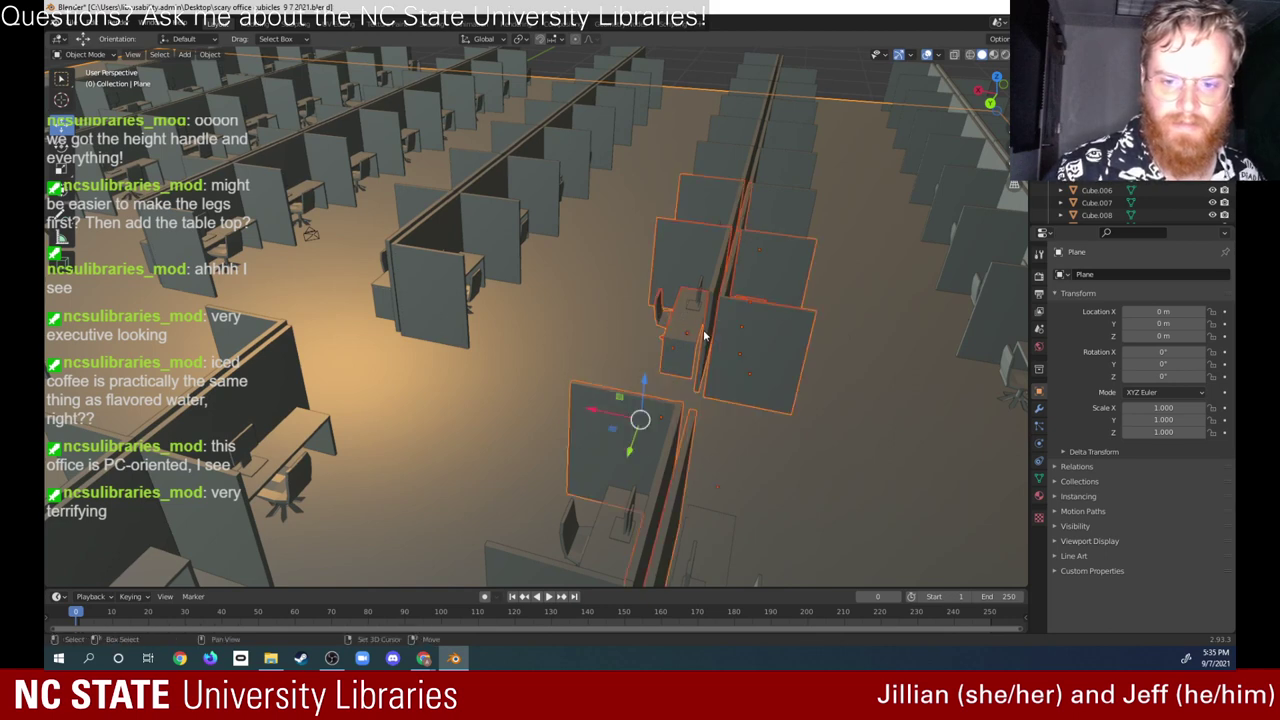
key("alt+a")
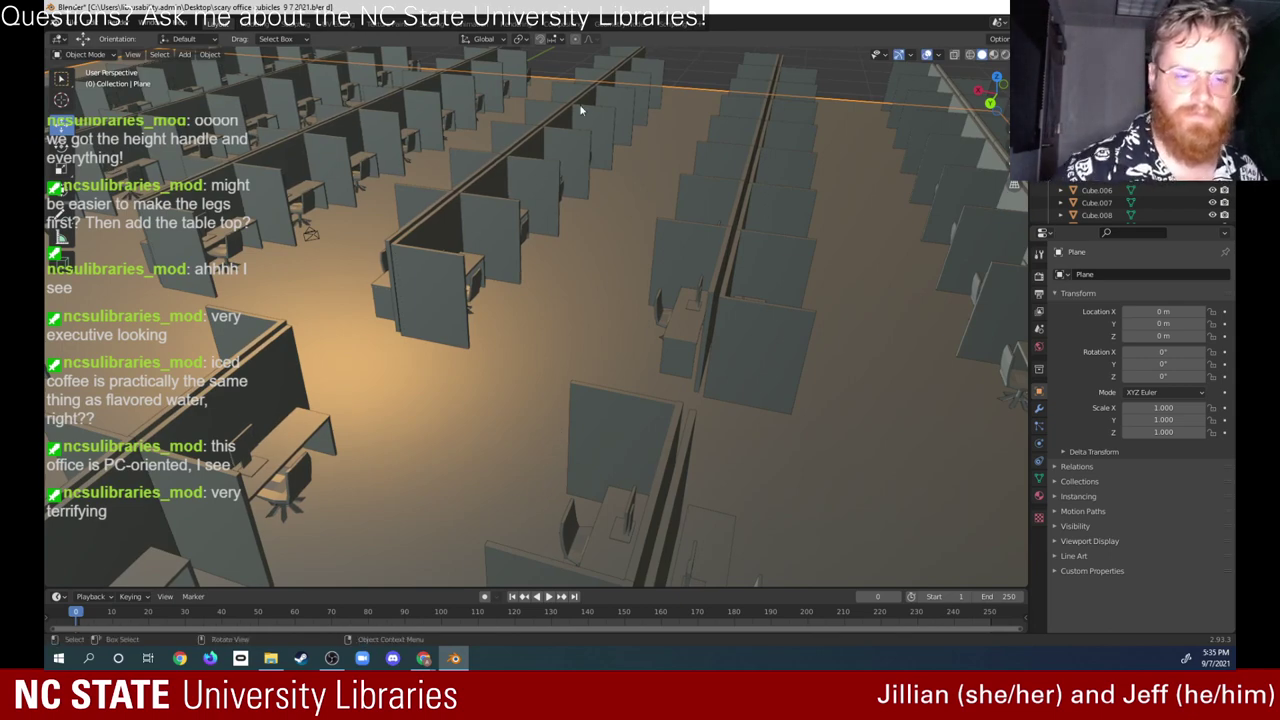
middle_click_drag(539, 437, 588, 387)
key("alt+a")
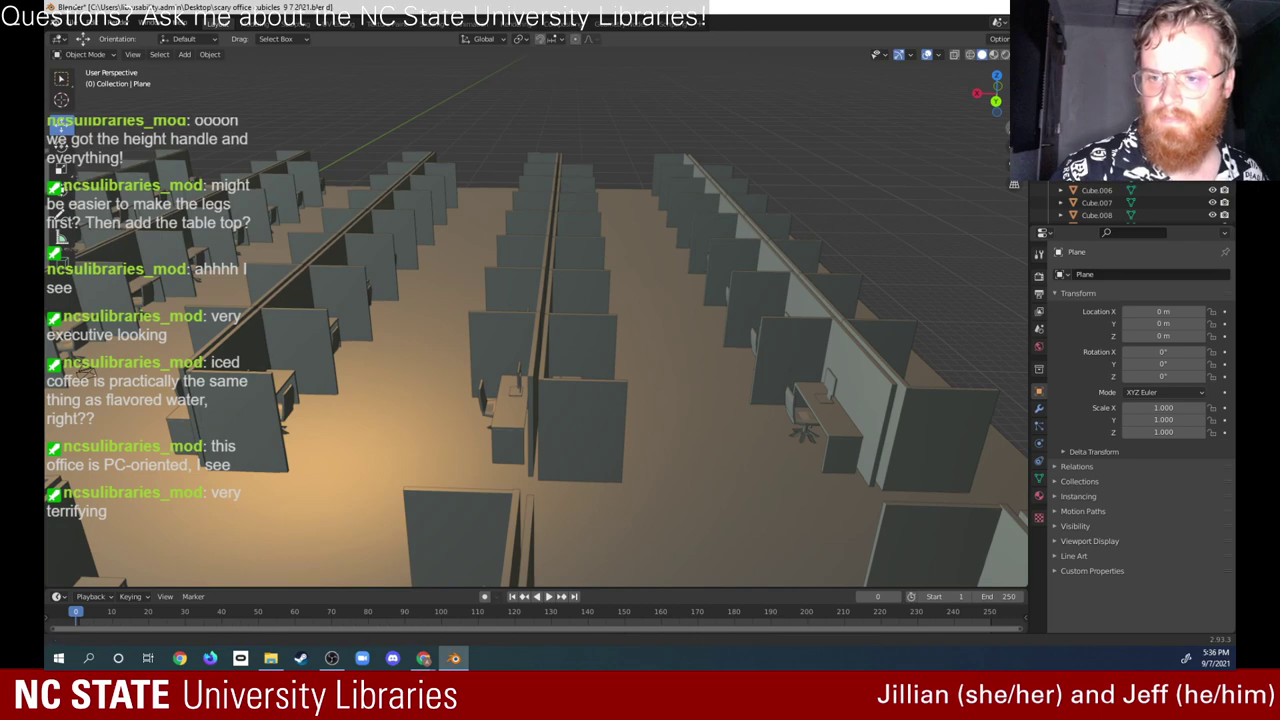
middle_click_drag(941, 204, 817, 248)
key("KP_0")
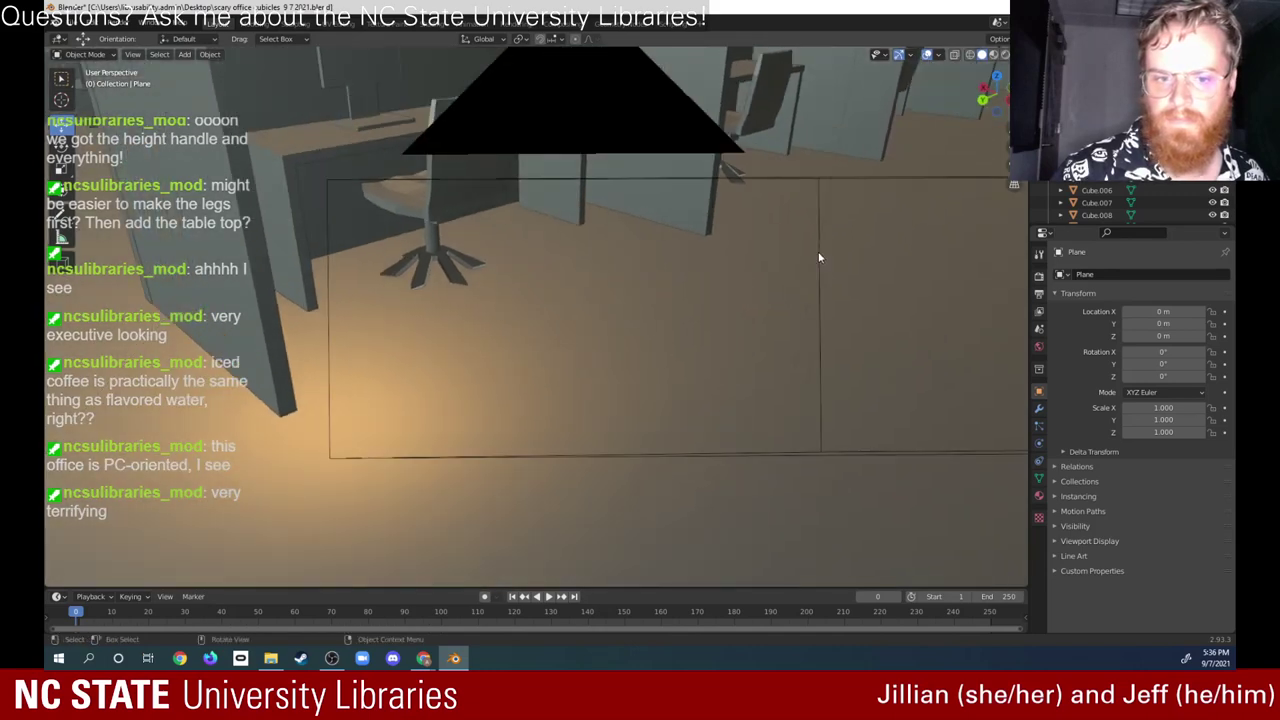
key("KP_0")
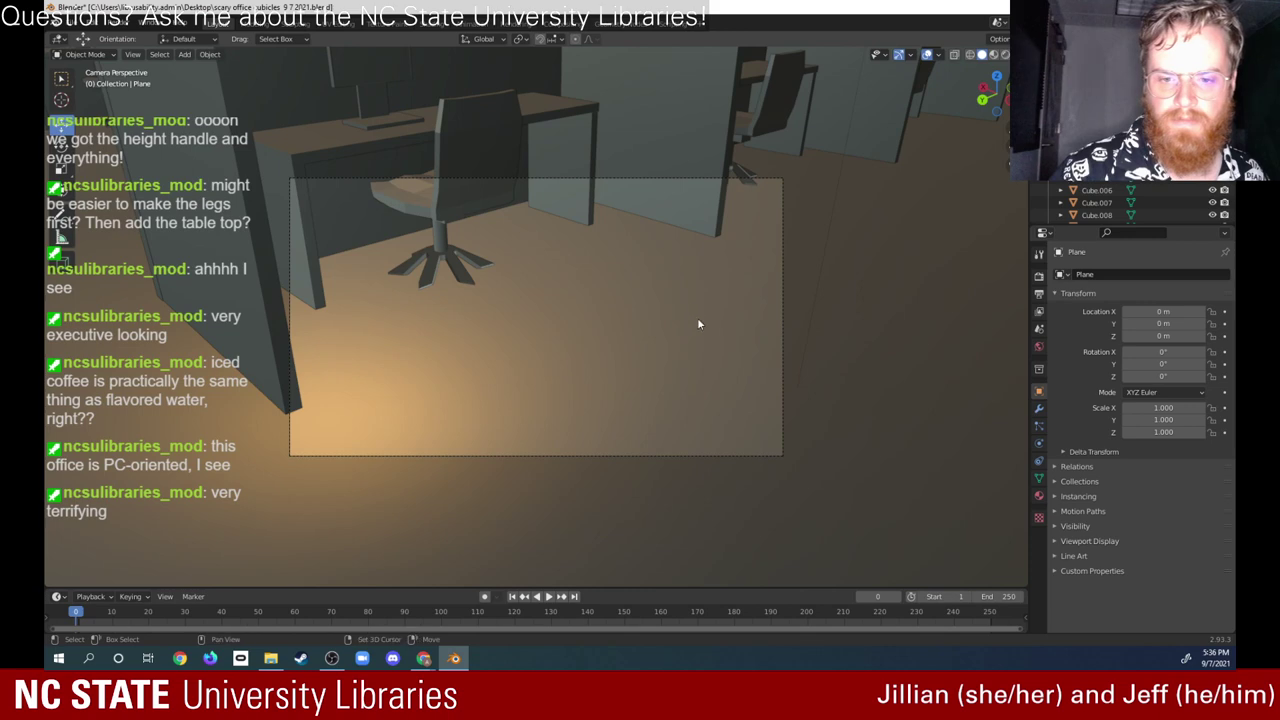
middle_click_drag(700, 323, 688, 322)
key("g")
left_click(968, 174)
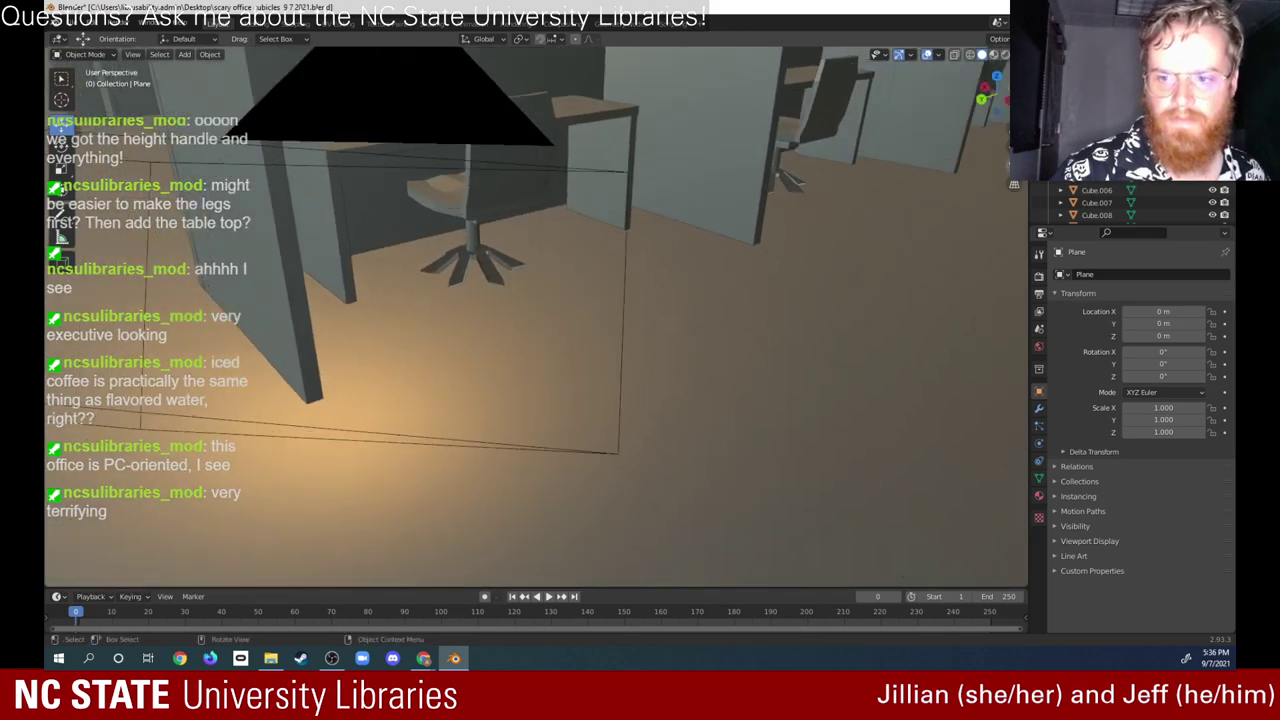
key("KP_0")
left_click(673, 204)
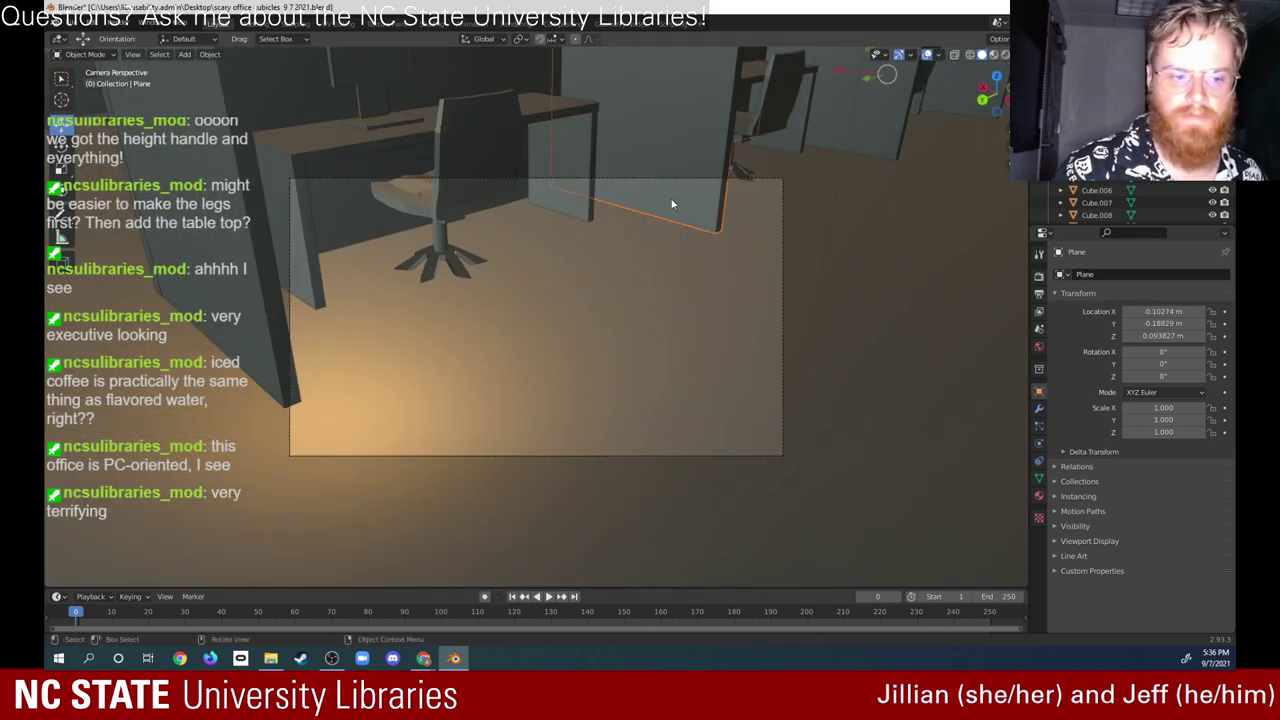
middle_click_drag(1008, 162, 997, 171)
key("KP_0")
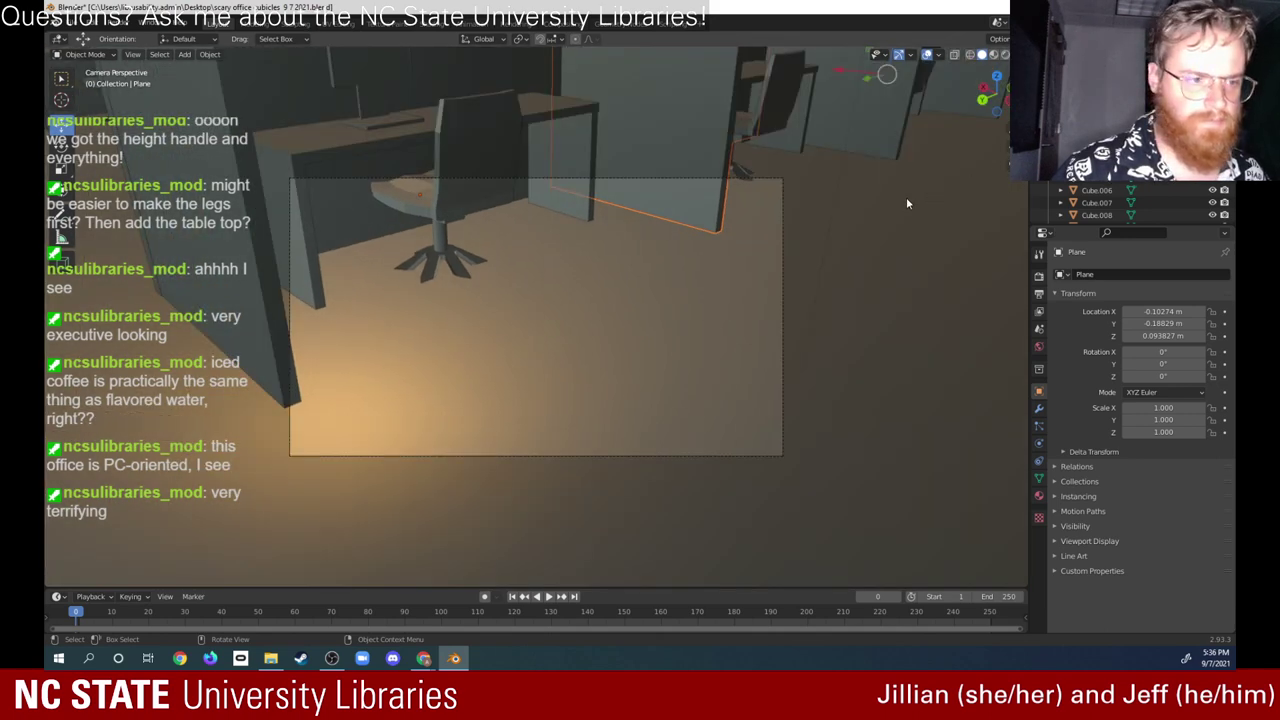
left_click(856, 213)
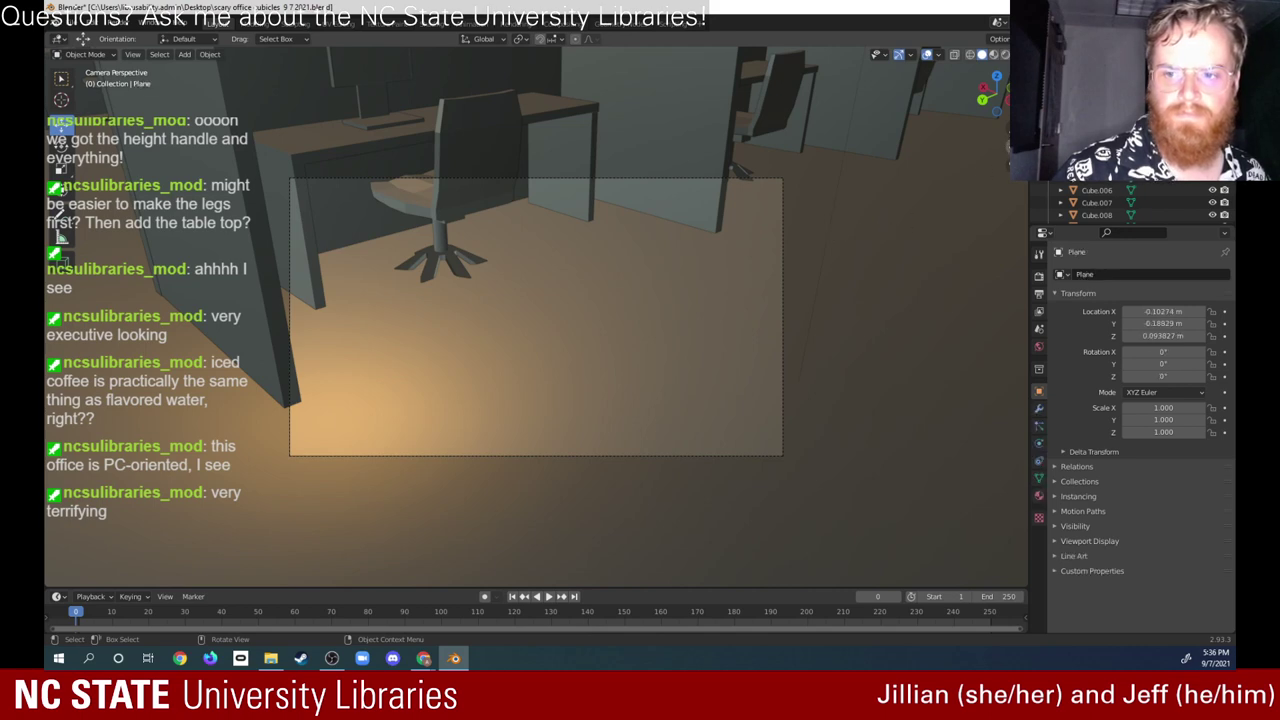
scroll(1001, 306, "down", 6)
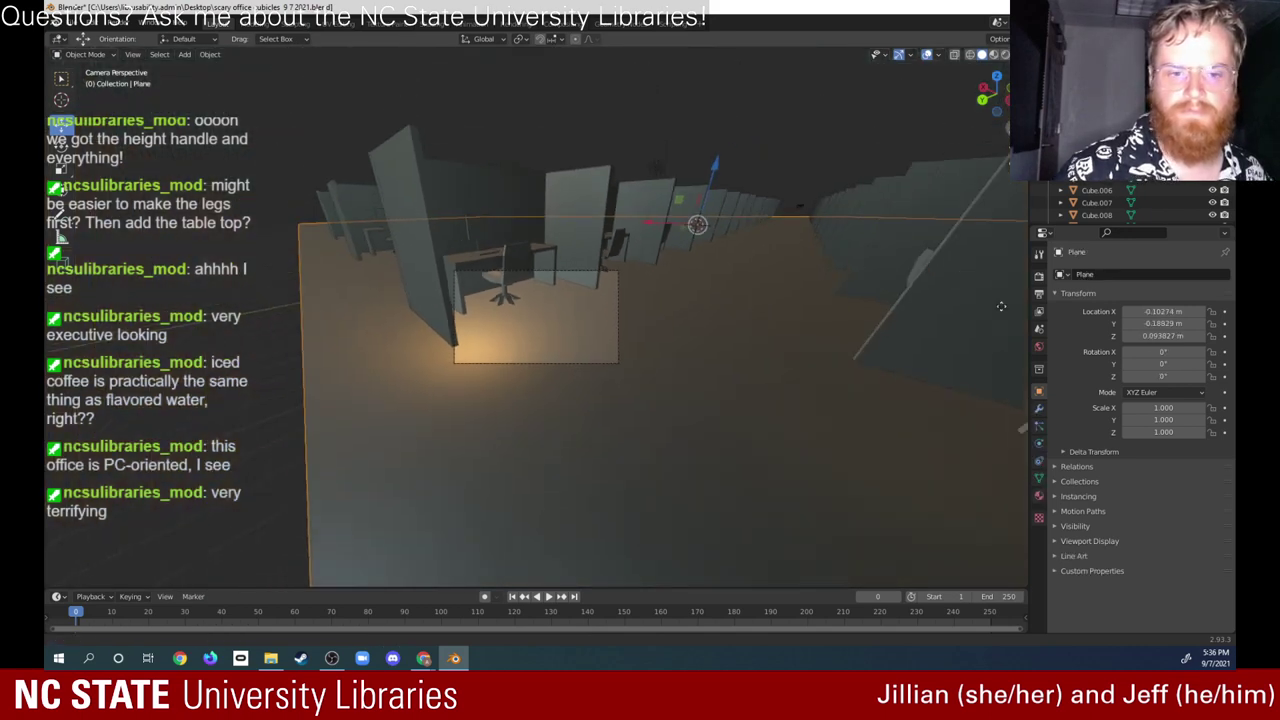
Step: Tour the cubicle rows from a higher diagonal view and select the monitor on the desk
middle_click_drag(912, 397, 917, 266)
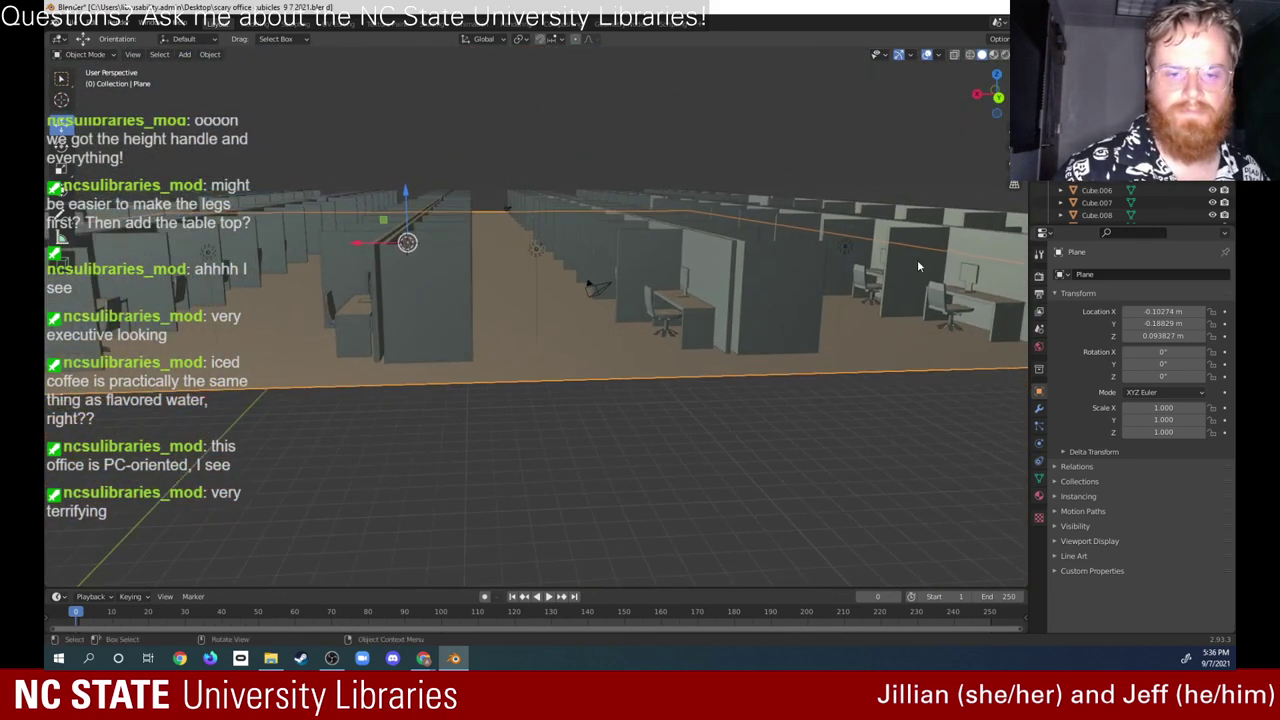
middle_click_drag(701, 437, 437, 180)
scroll(518, 372, "up", 5)
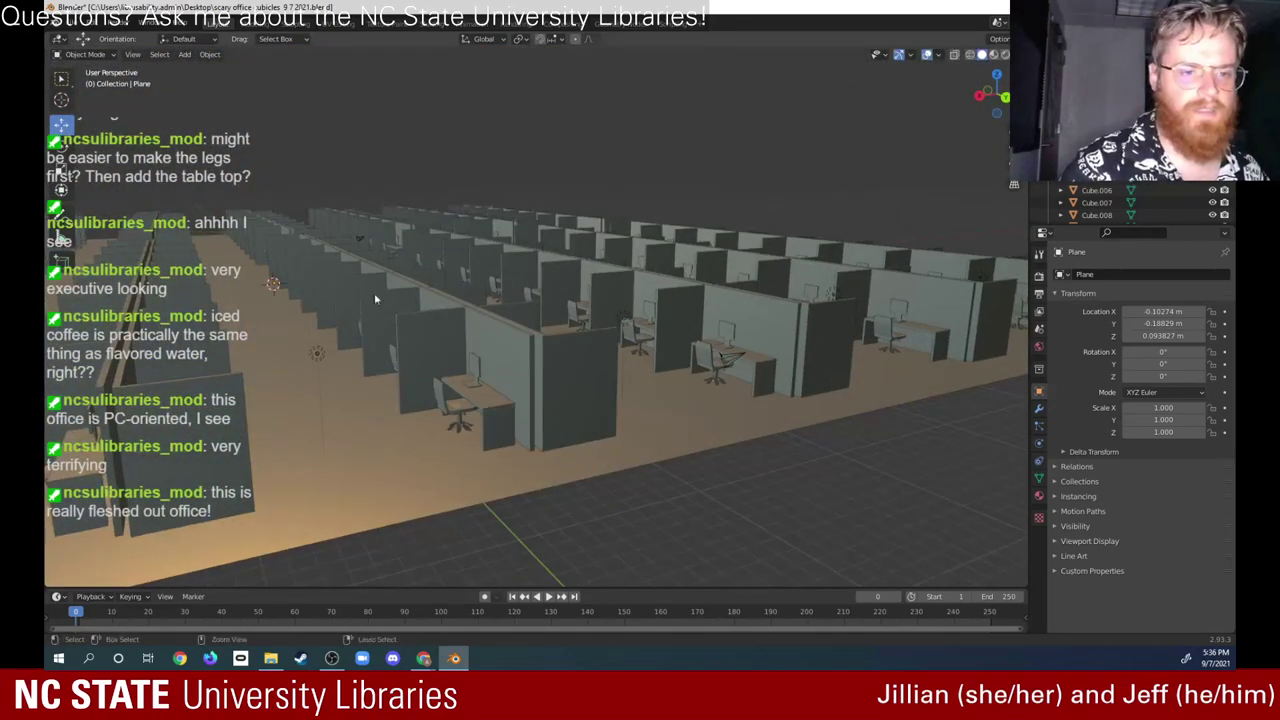
scroll(447, 395, "up", 2)
middle_click_drag(447, 395, 404, 511)
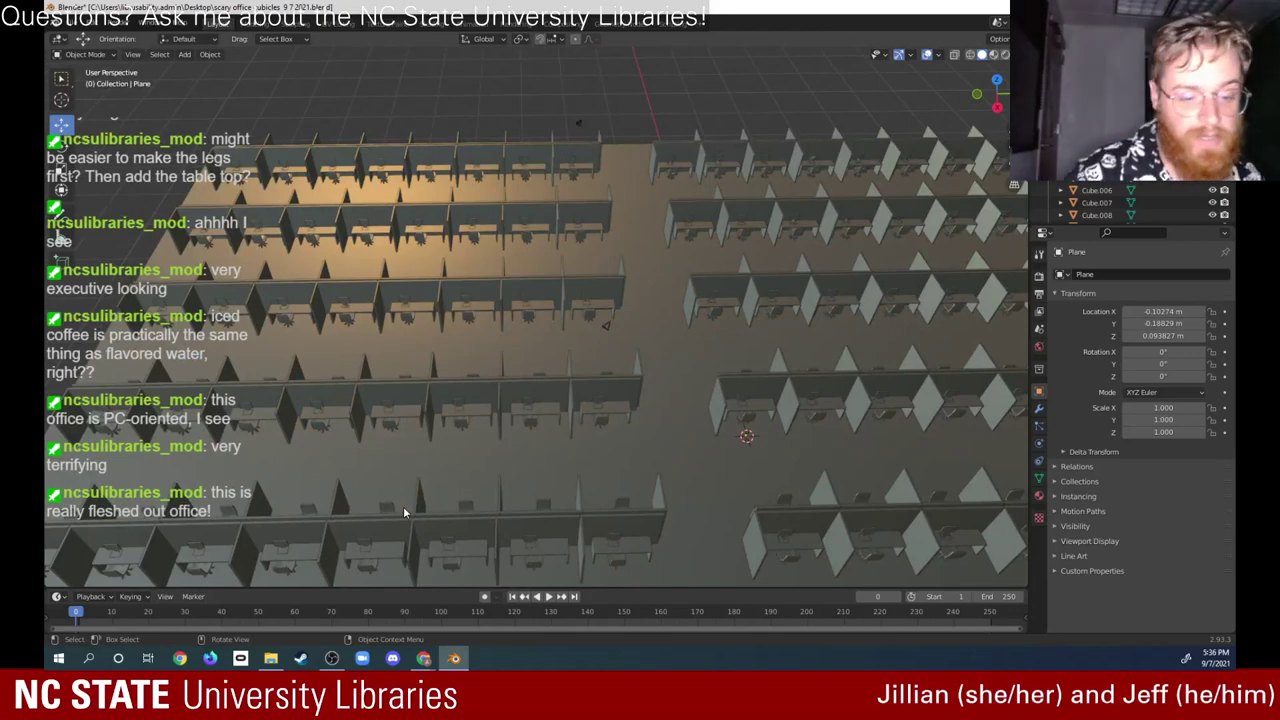
middle_click_drag(404, 510, 471, 391)
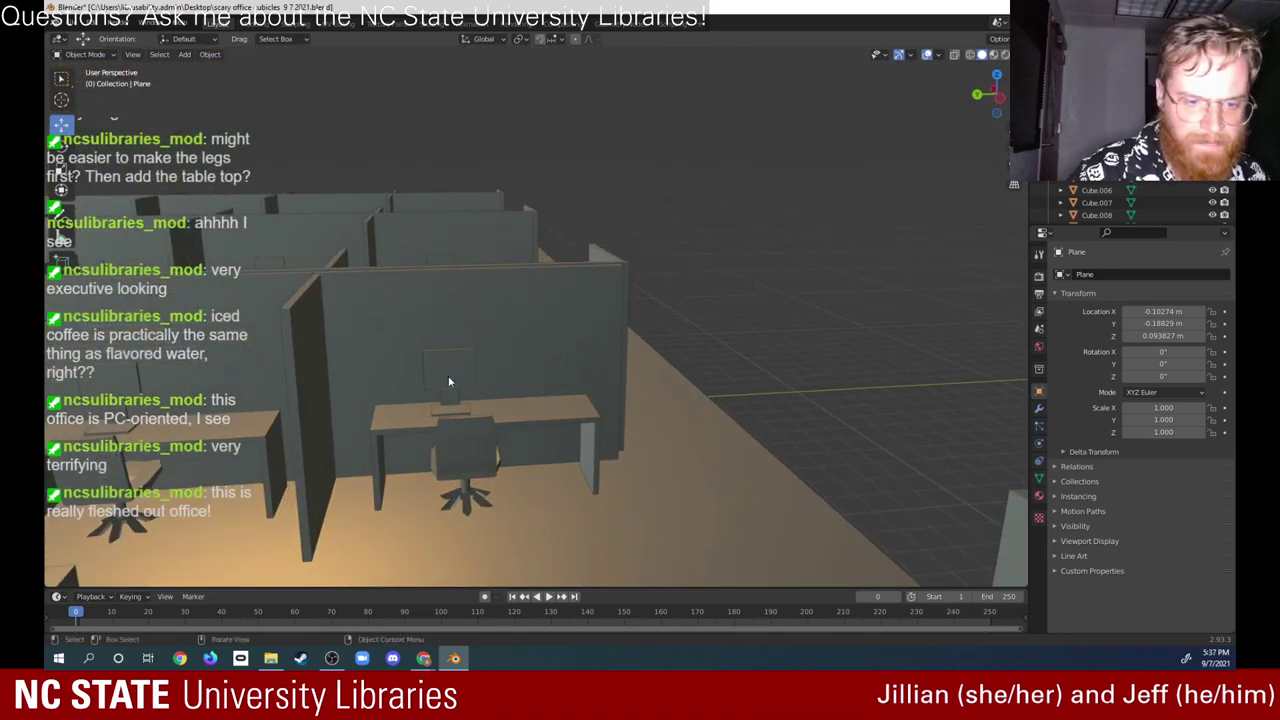
left_click(460, 380)
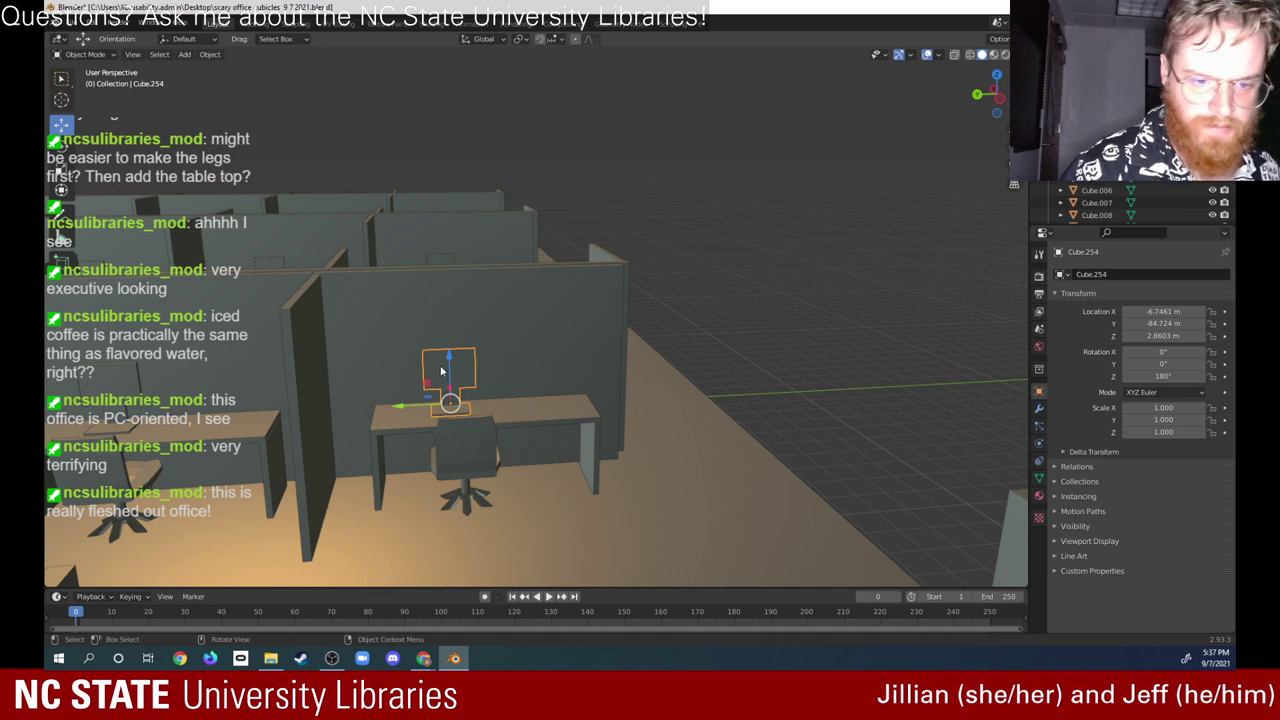
Step: Switch to UV Editing, set its 3D view to Object Mode, and reselect the desk monitor
right_click(441, 371)
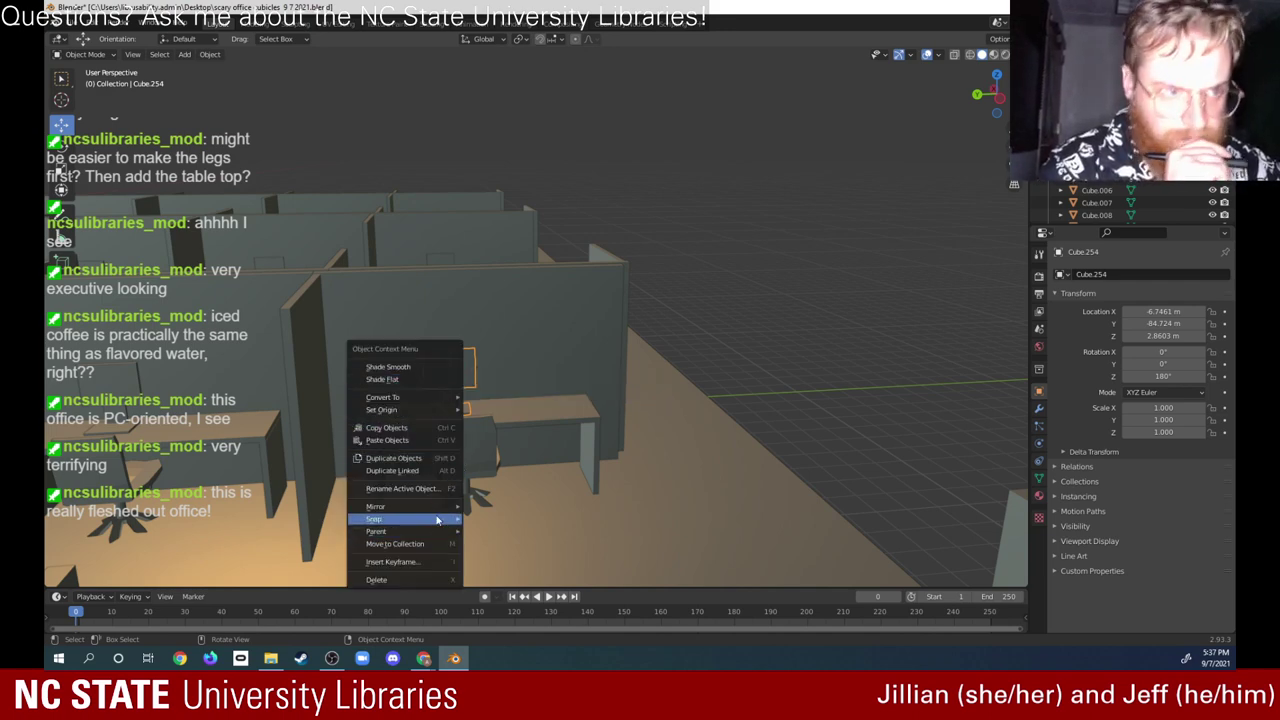
left_click(348, 24)
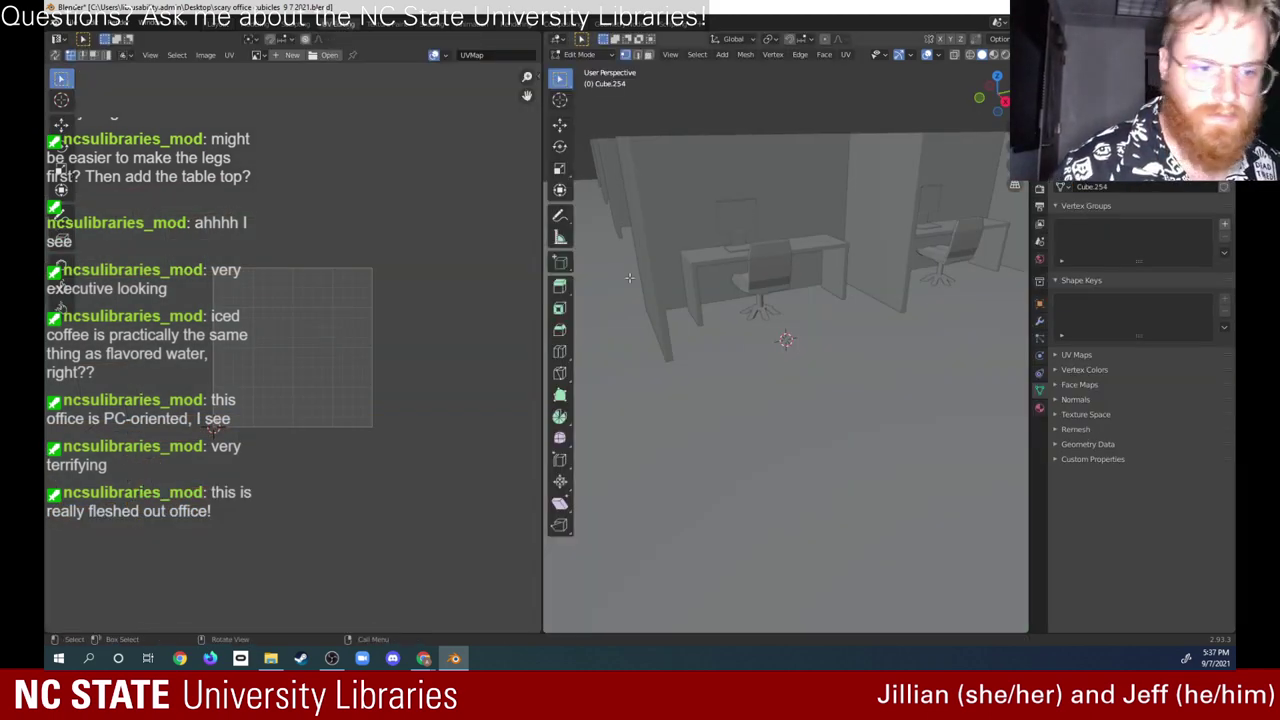
middle_click_drag(775, 300, 802, 256)
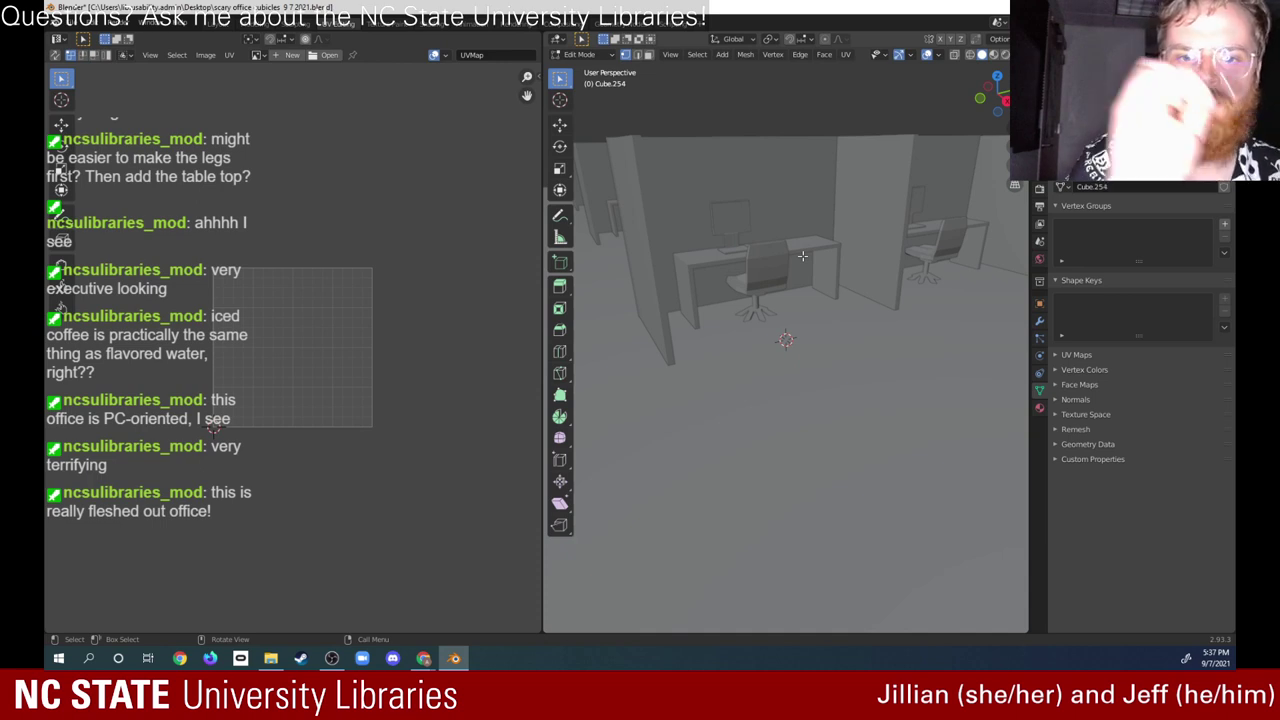
left_click(595, 55)
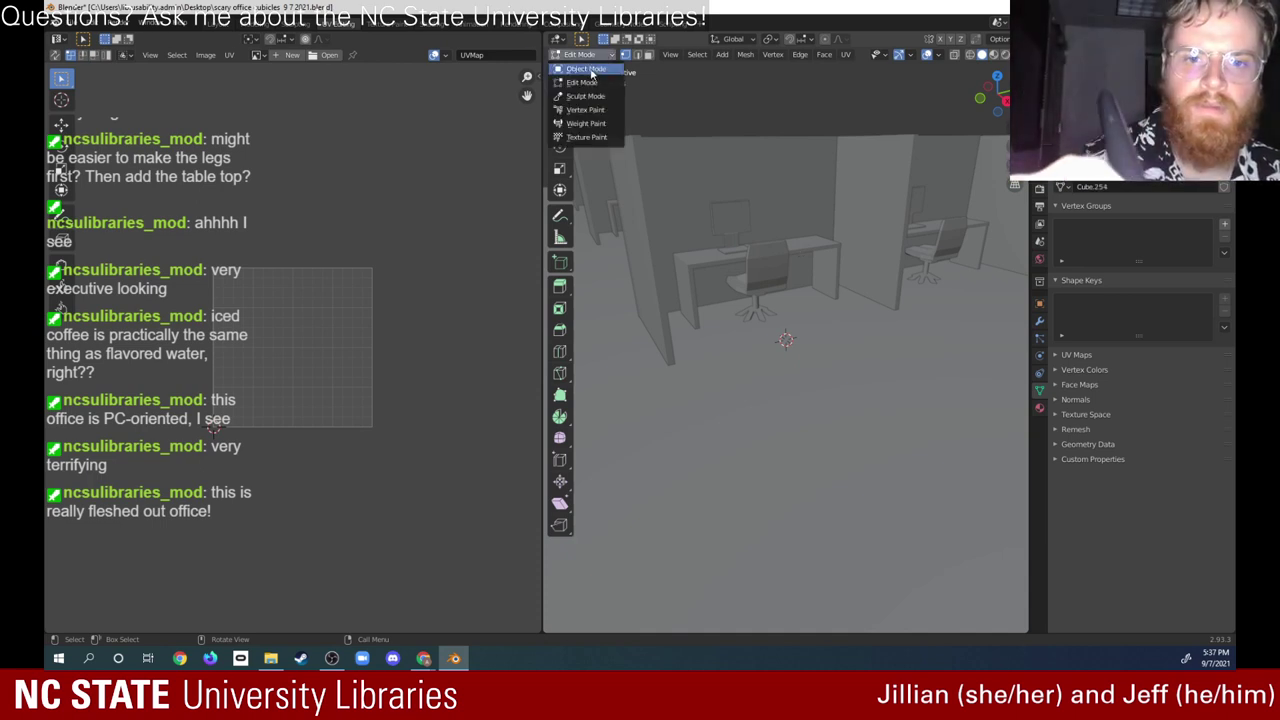
left_click(590, 68)
left_click(731, 221)
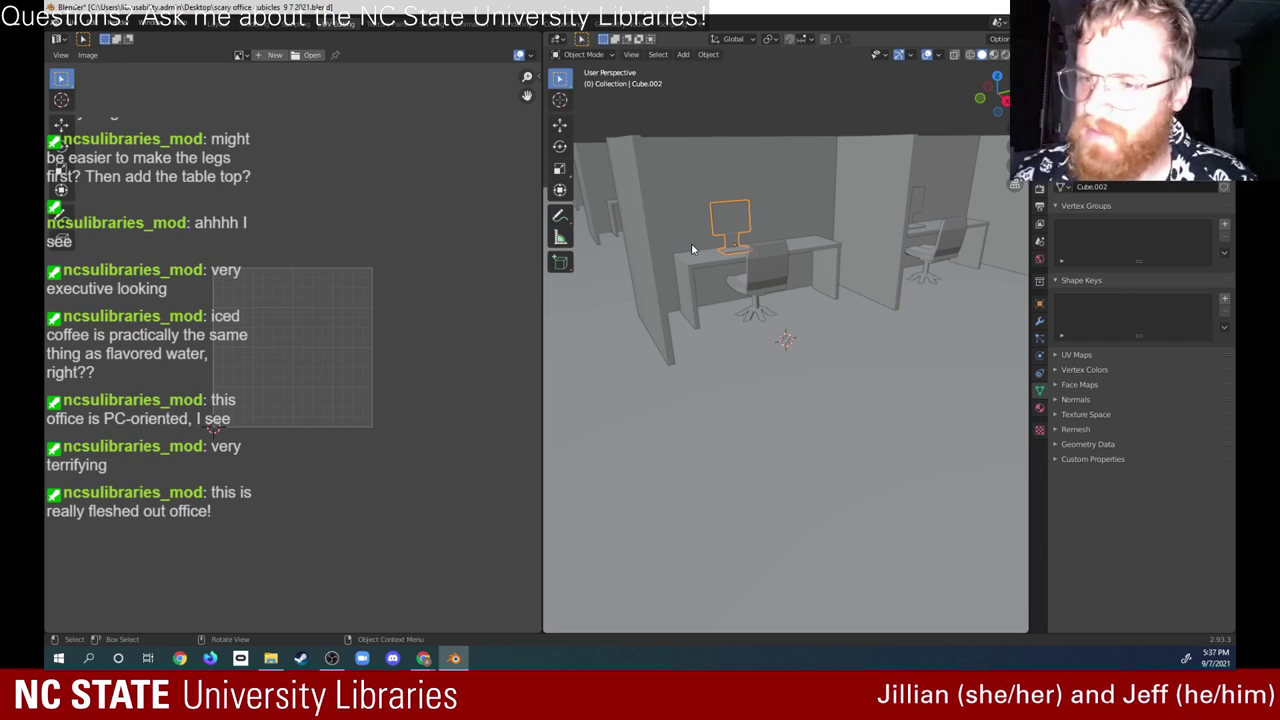
Step: Browse the Properties tabs, toggling the Diffuse Light pass on and back off
left_click(1039, 188)
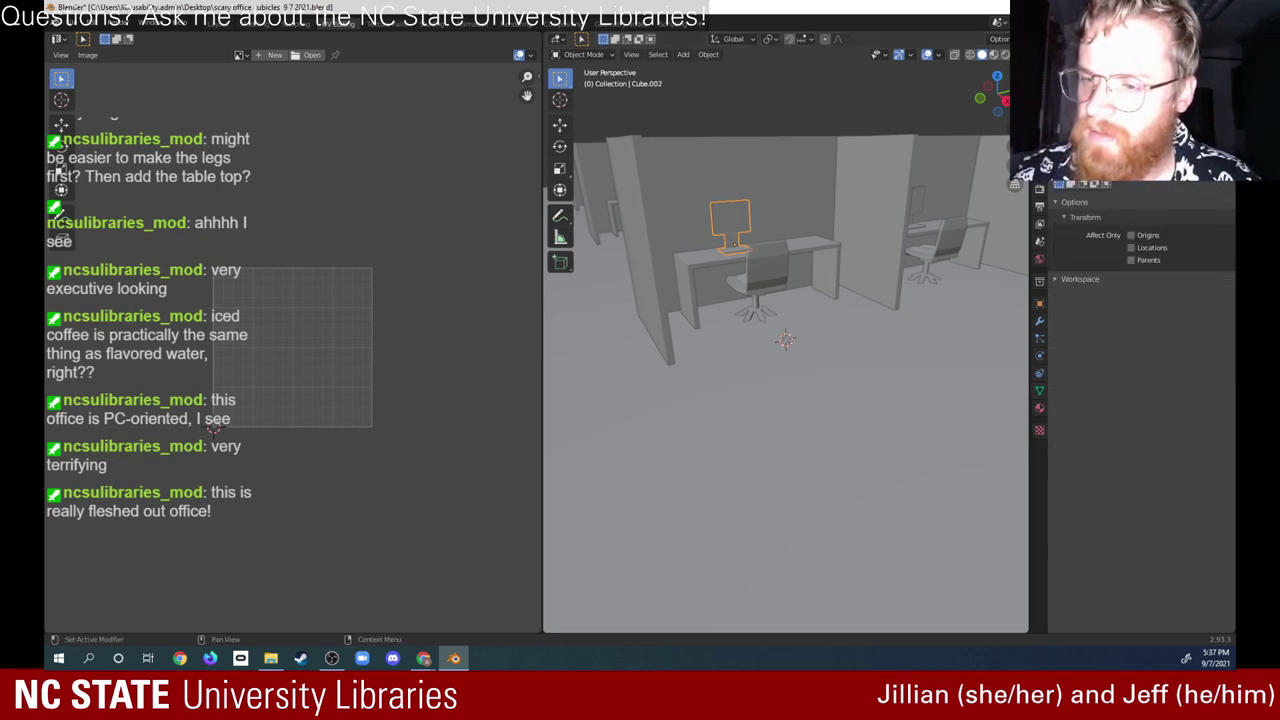
left_click(1041, 203)
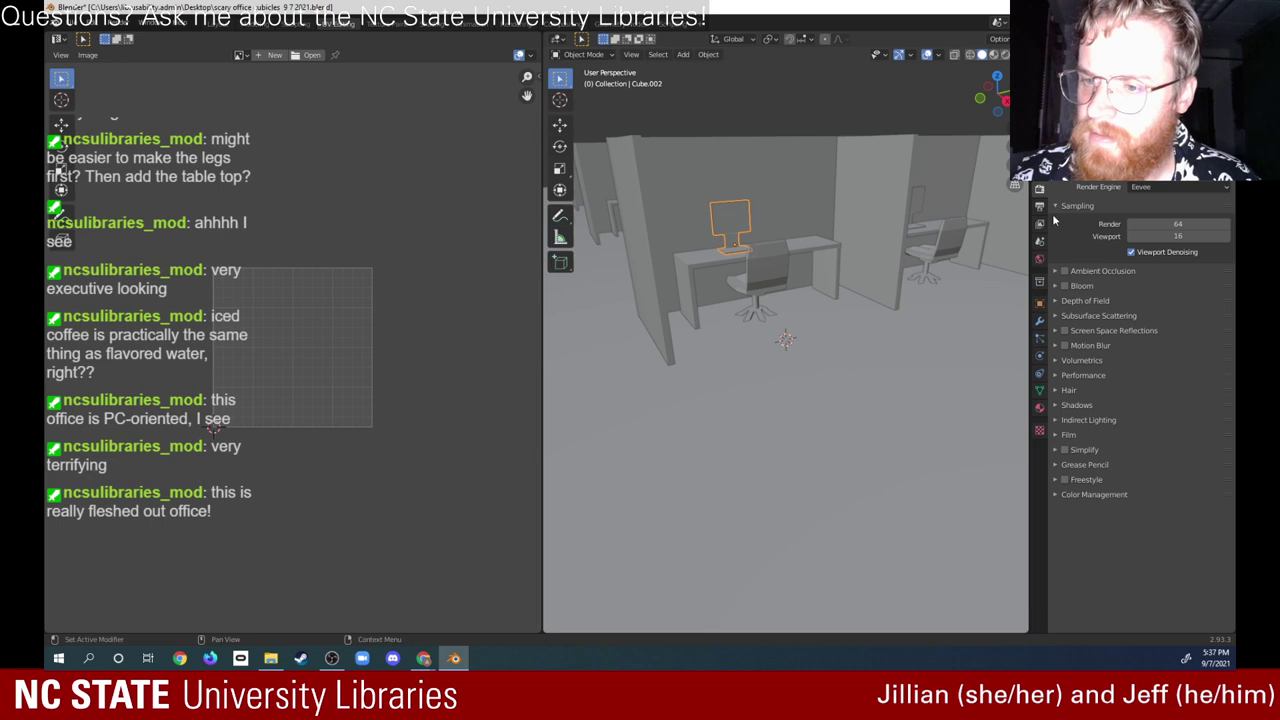
left_click(1039, 223)
left_click(1039, 241)
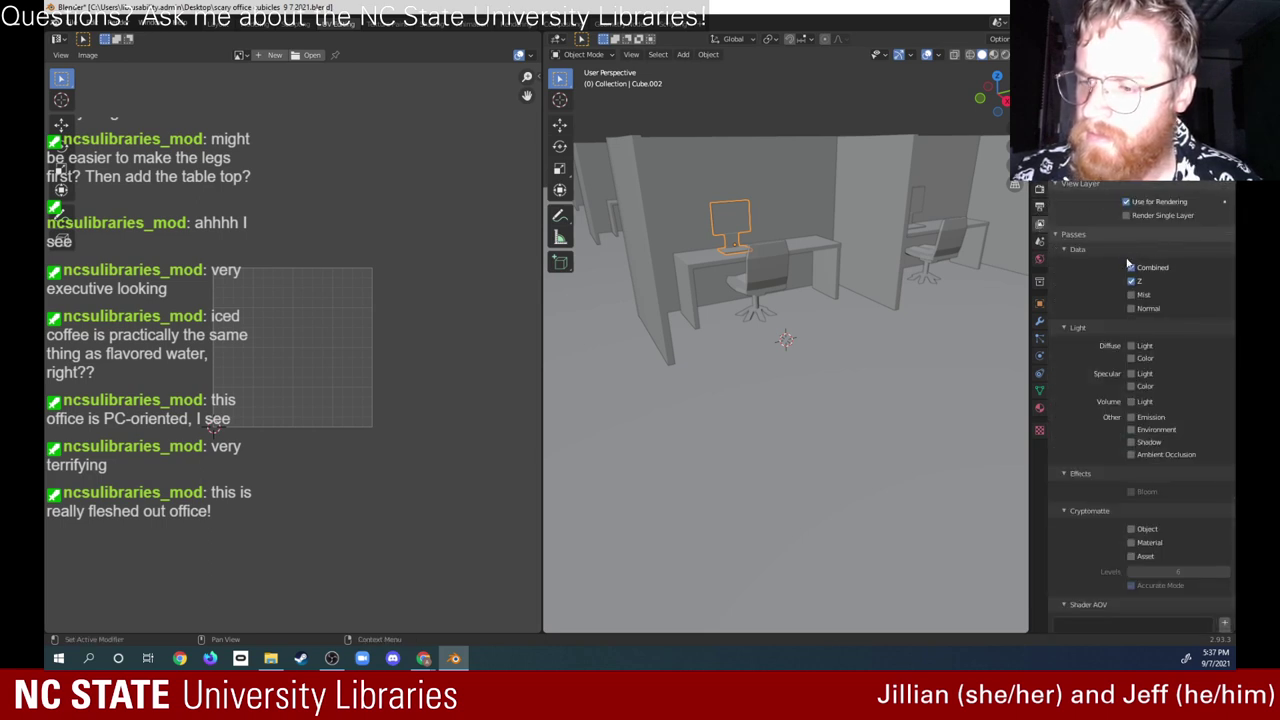
left_click(1131, 346)
left_click(1131, 346)
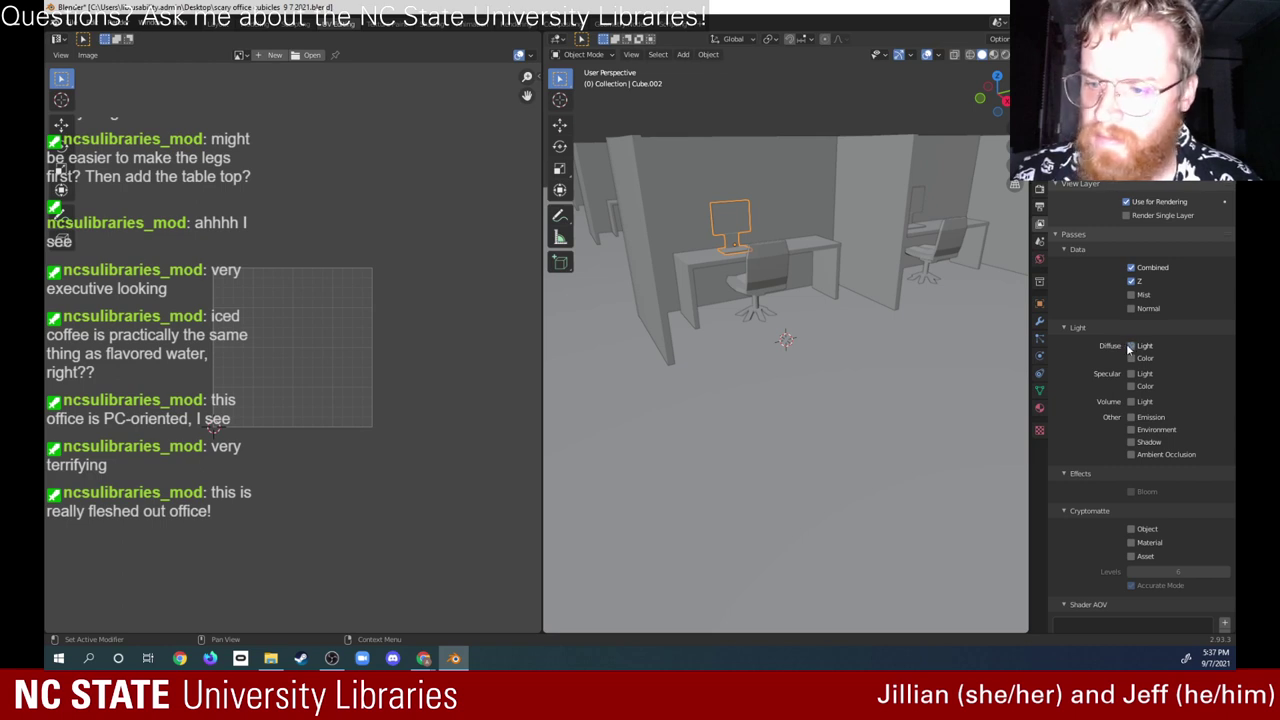
left_click(1039, 241)
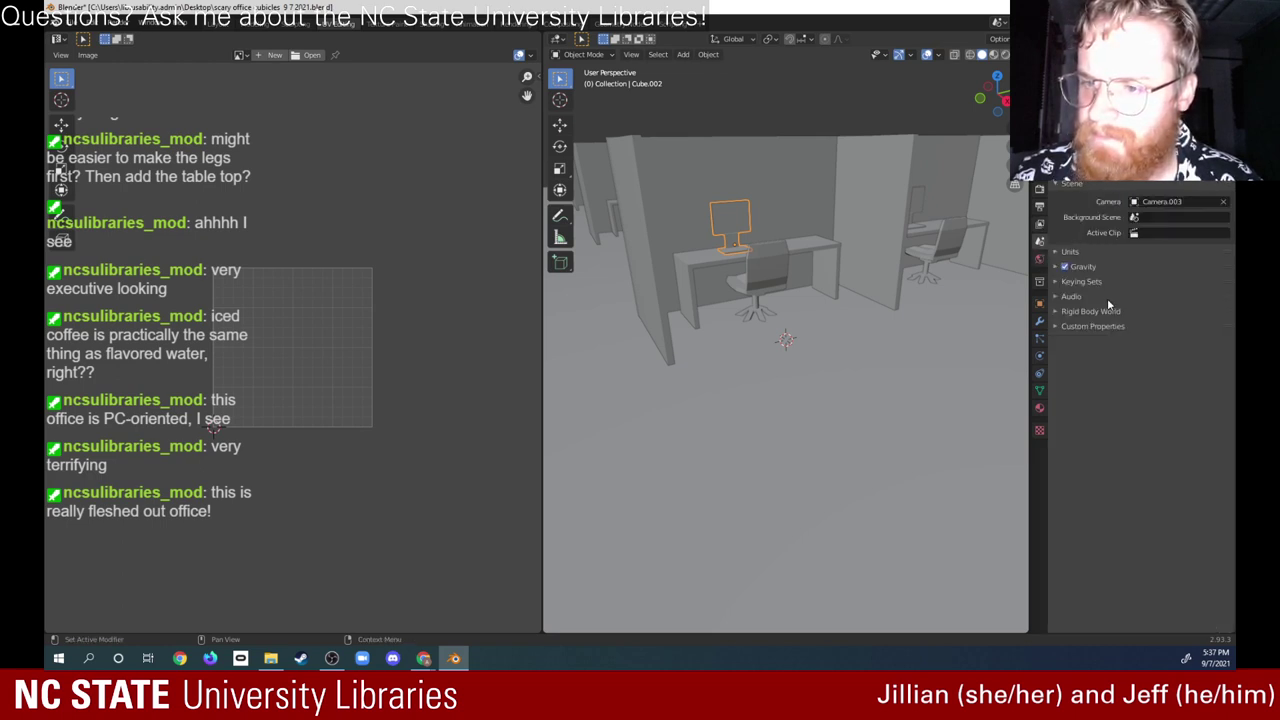
left_click(1039, 259)
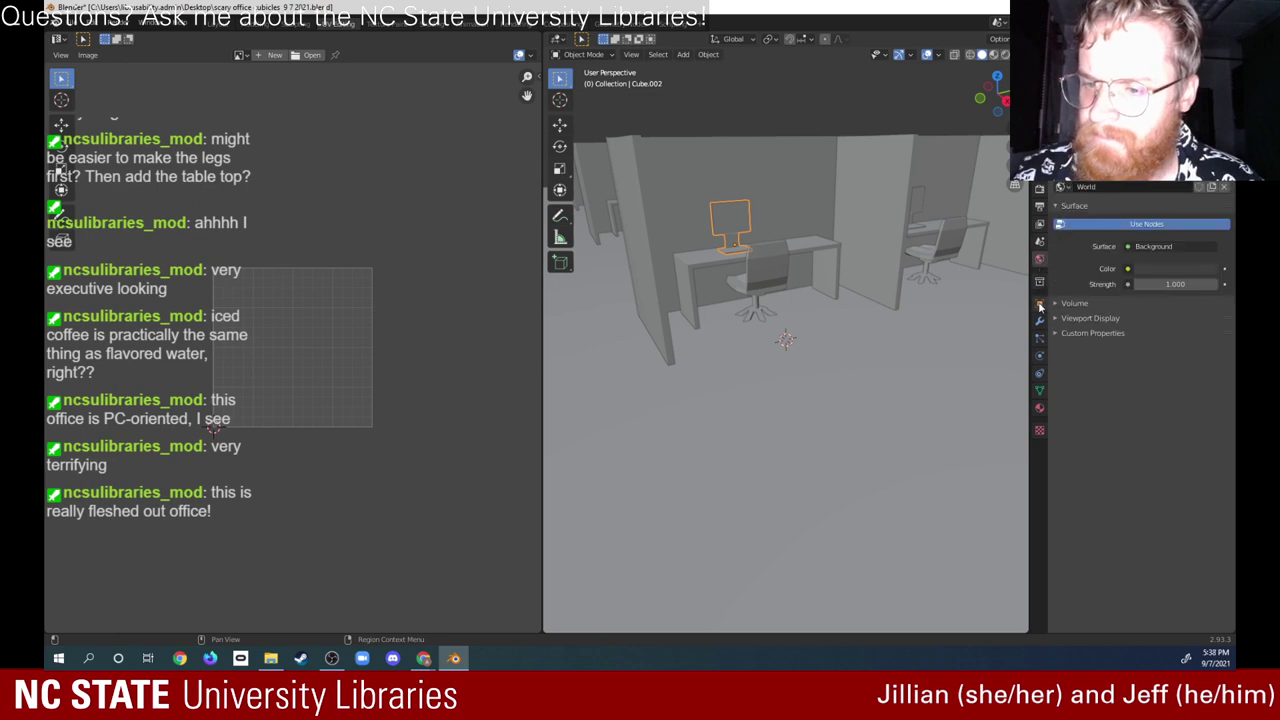
Step: Add a UV Project modifier to the monitor in the Modifiers tab, then remove it
left_click(1039, 303)
left_click(1039, 320)
left_click(1129, 190)
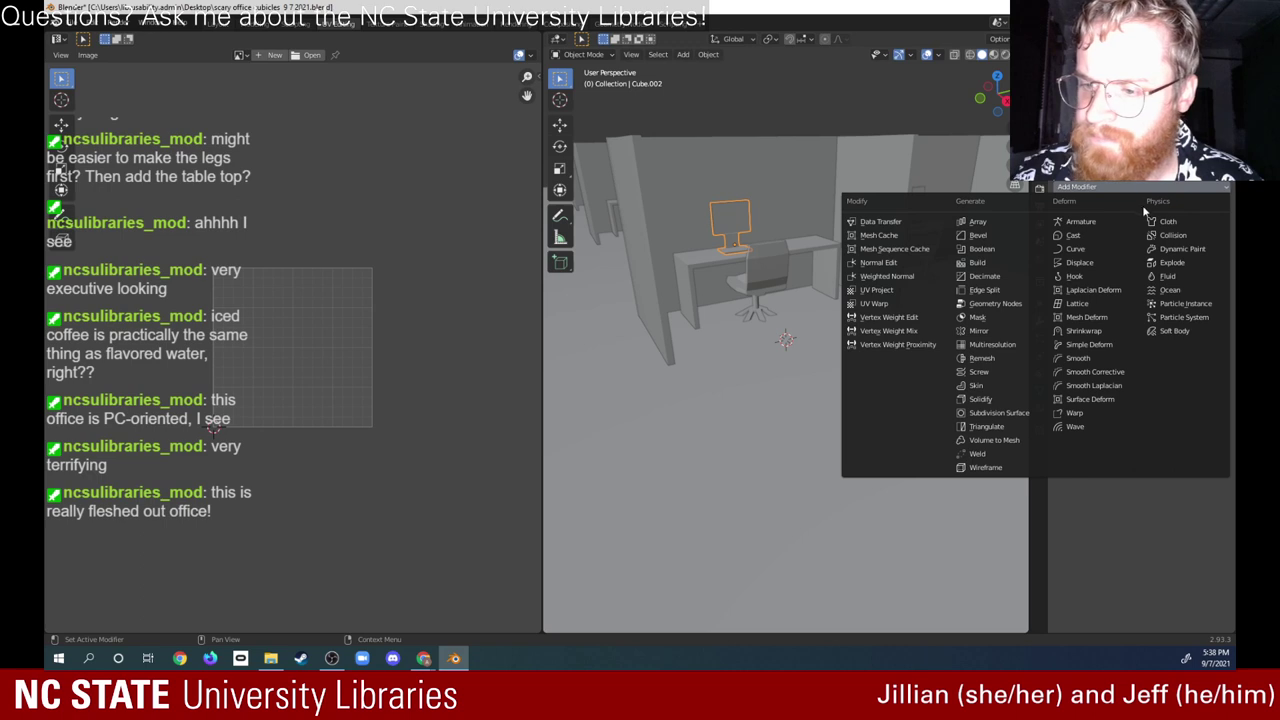
left_click(910, 290)
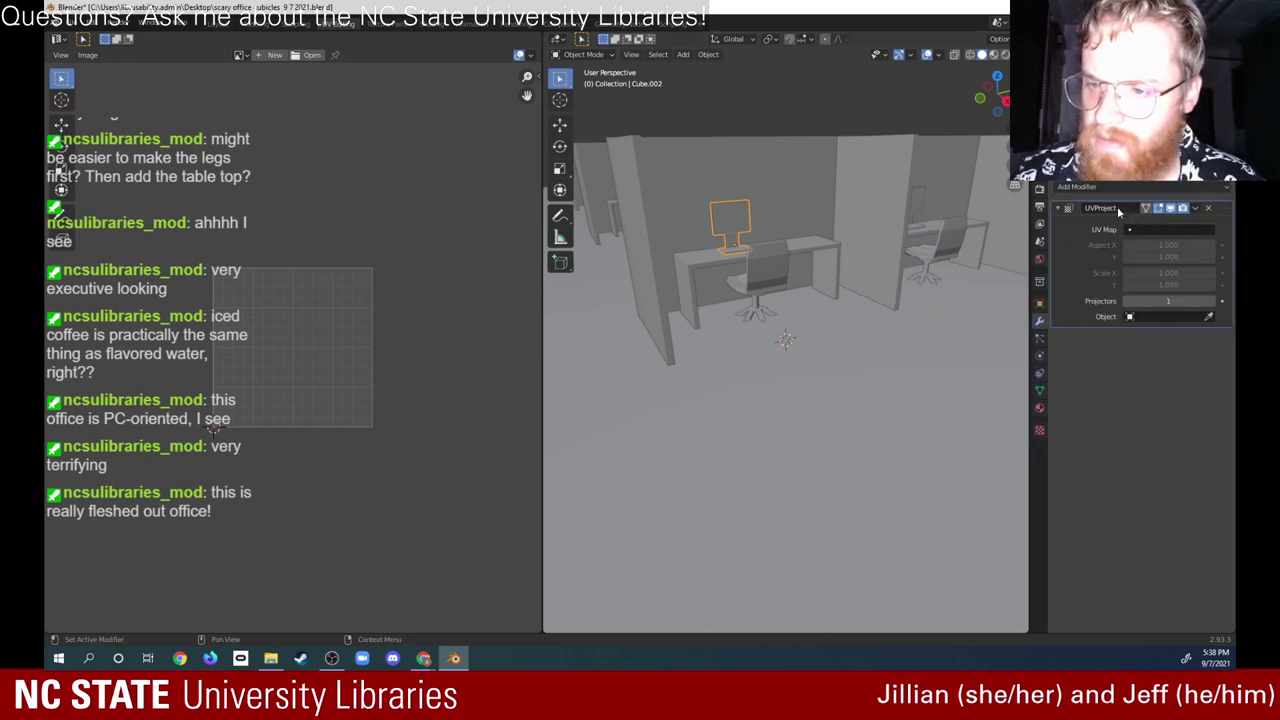
left_click(1211, 209)
Step: Open the Add Modifier list again on the monitor's now-empty modifier stack
left_click(1194, 191)
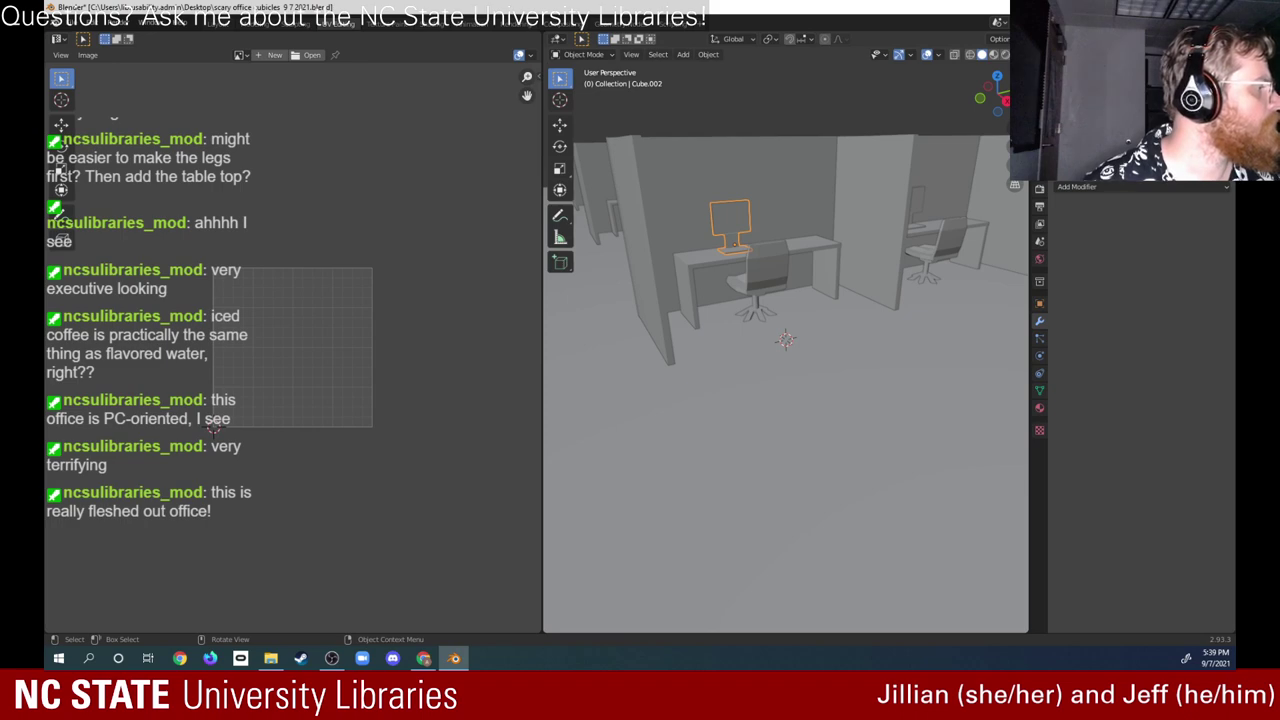
Step: Search YouTube for 'UV map blender' and open the 'Intro to Blender UV Mapping' video
key("alt+Tab")
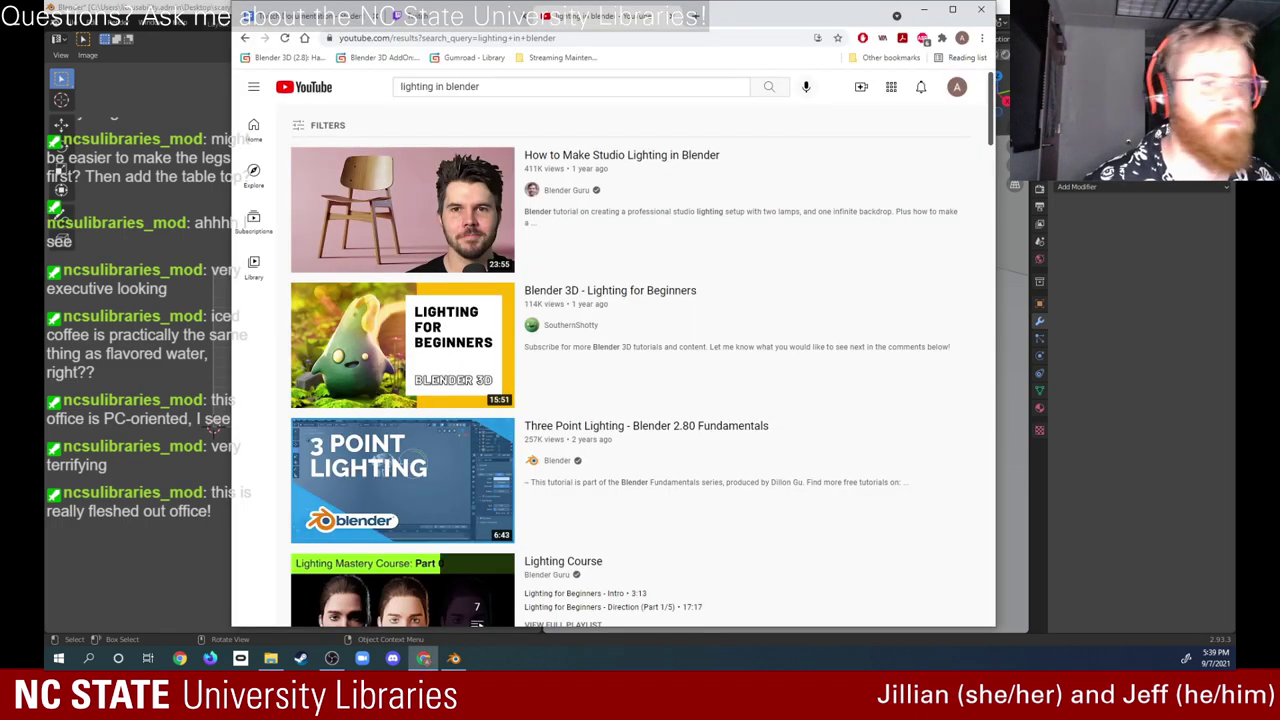
left_click(541, 87)
key("ctrl+shift+Left")
key("ctrl+shift+Left")
key("ctrl+shift+Left")
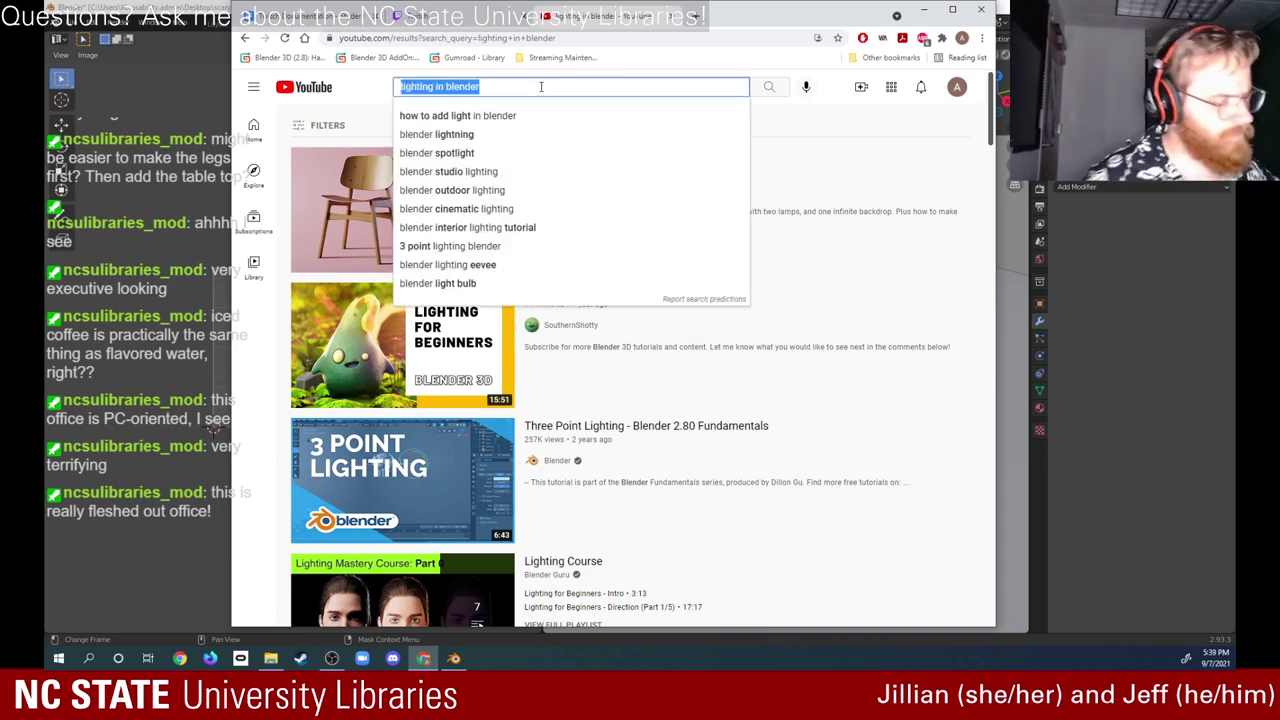
type("UV ma")
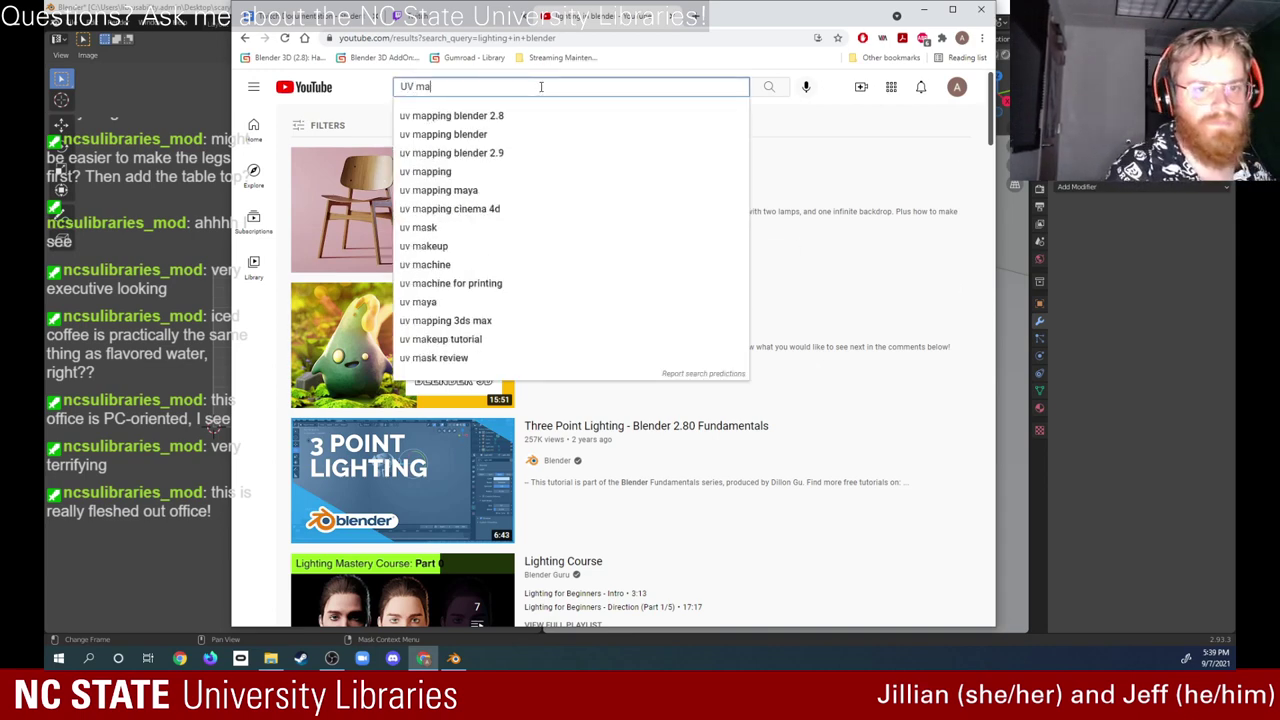
type("p blender")
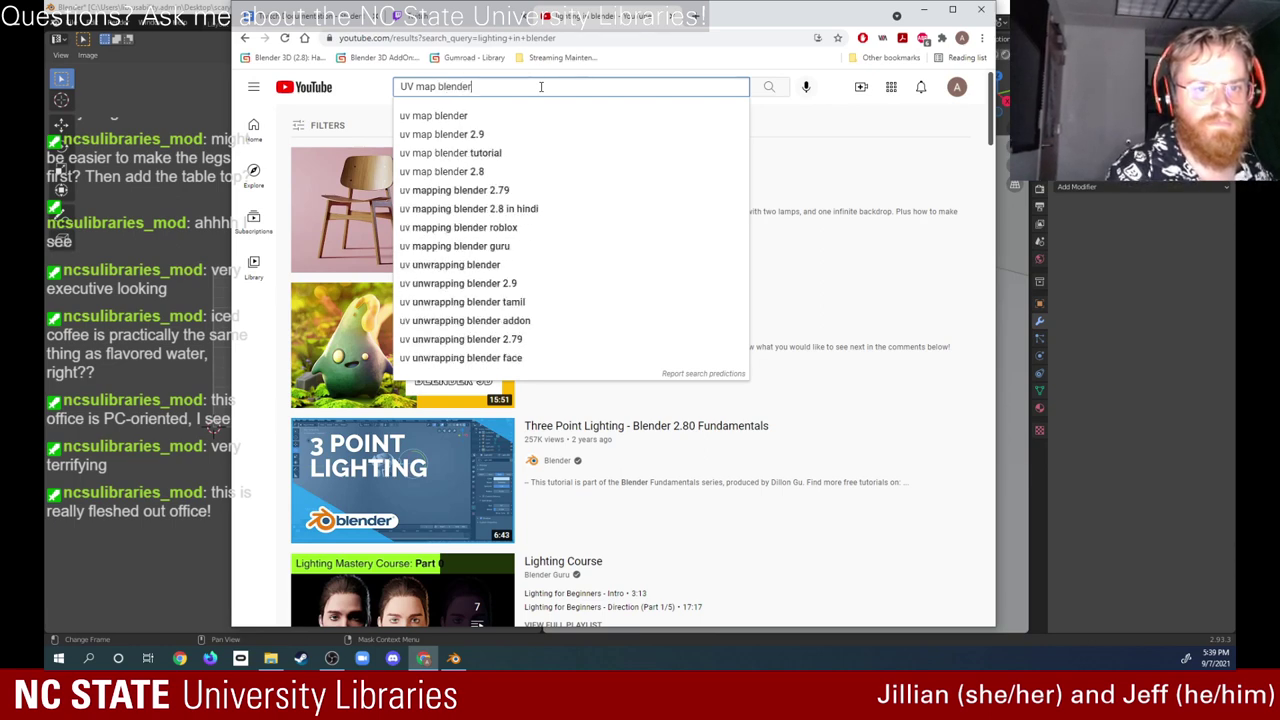
key("Return")
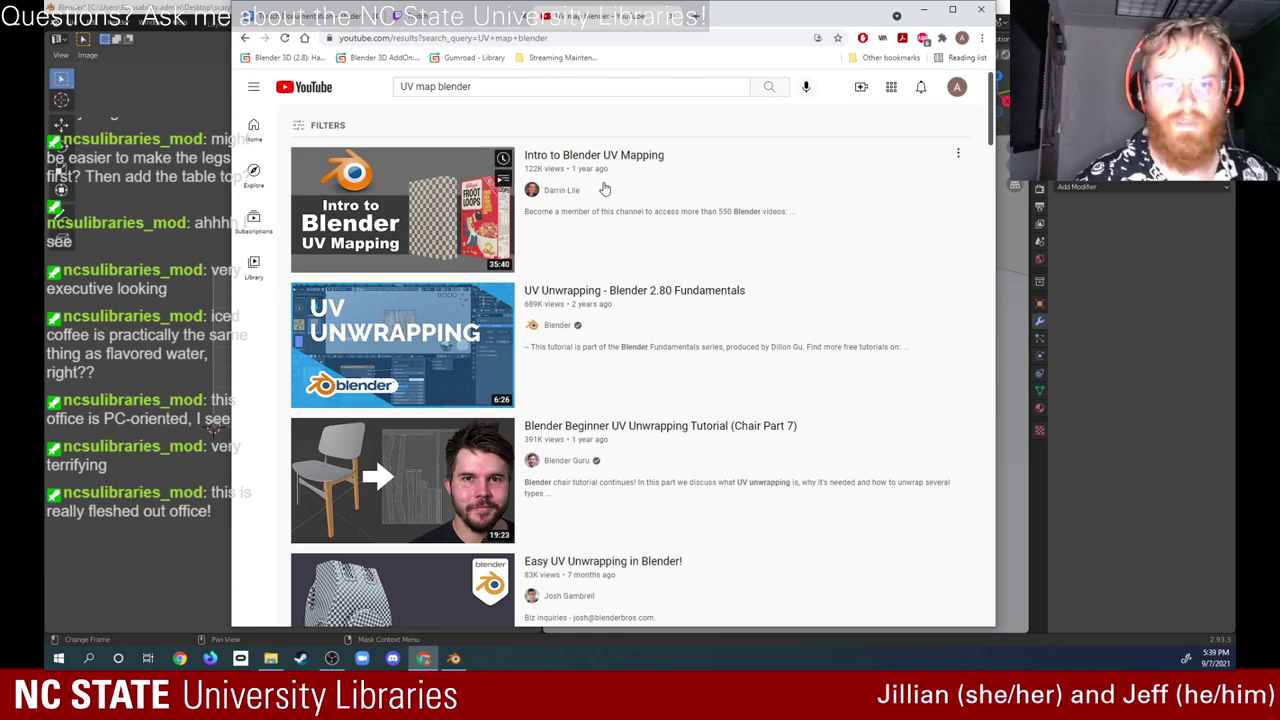
left_click(581, 156)
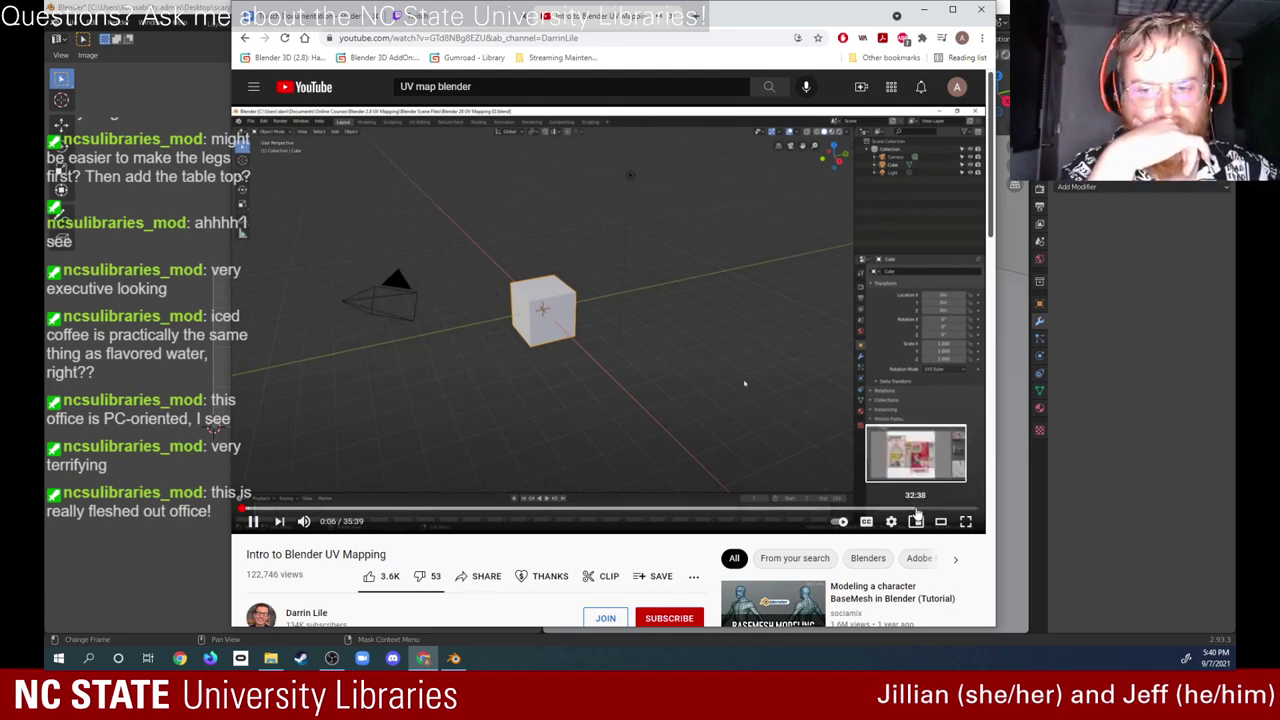
Step: Switch the UV mapping tutorial video to full screen
left_click(966, 521)
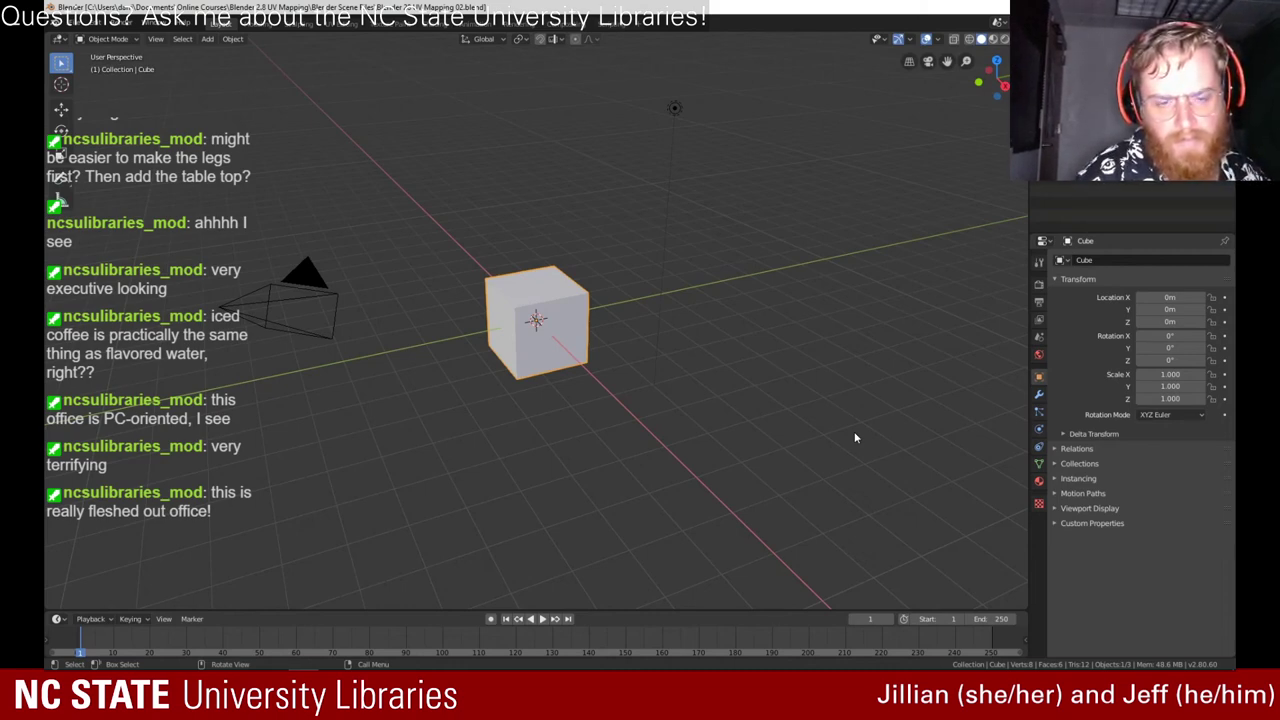
Step: Follow the tutorial as it zooms in on the cube and selects all its geometry with A
left_click(342, 26)
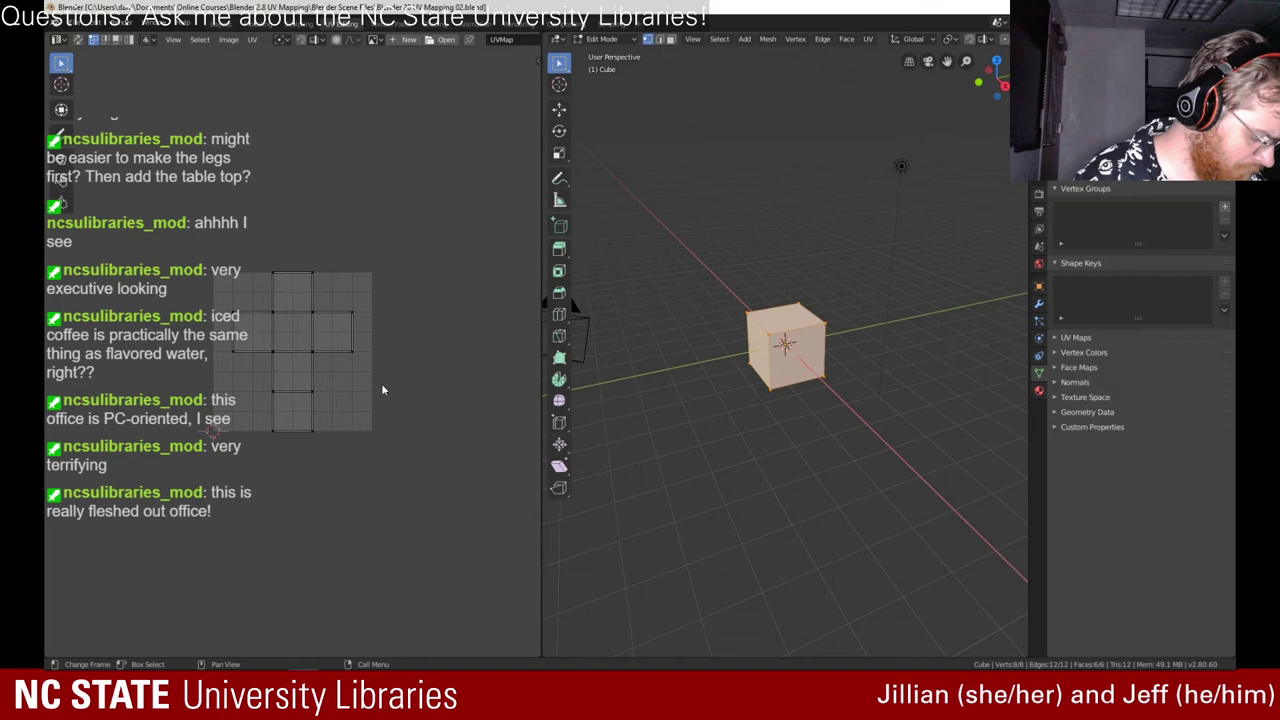
scroll(376, 389, "up", 4)
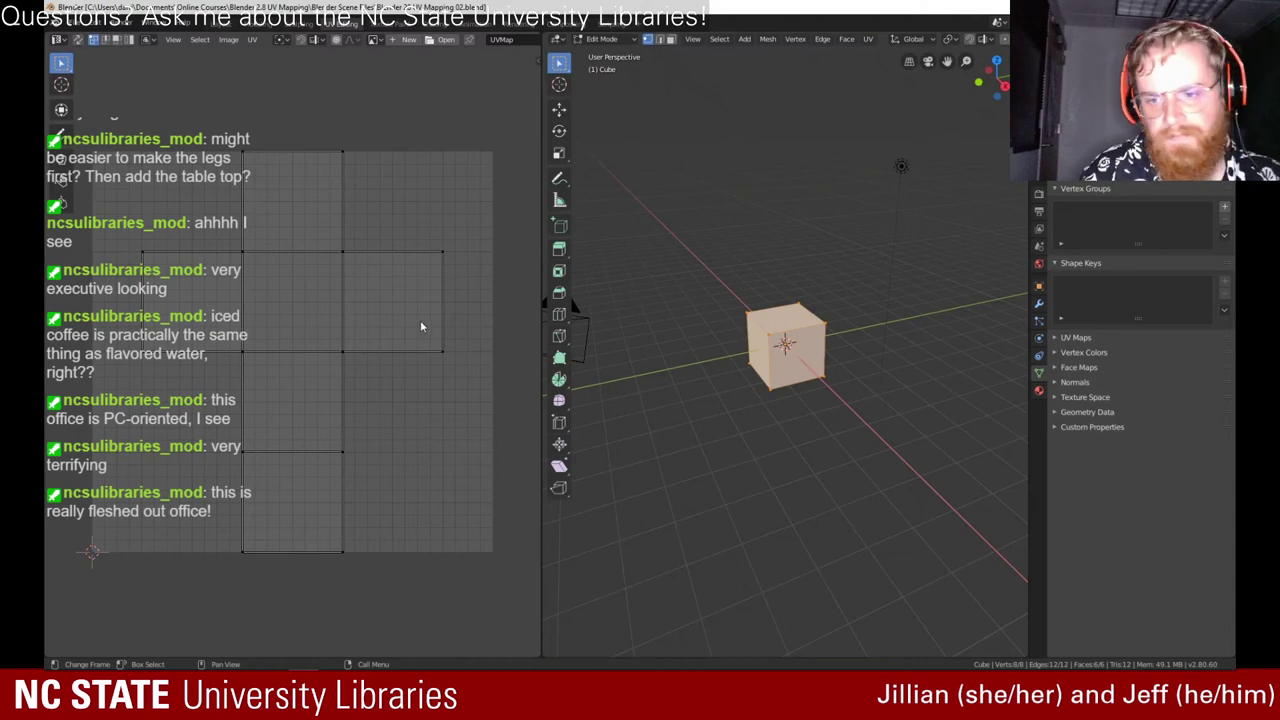
scroll(826, 379, "up", 7)
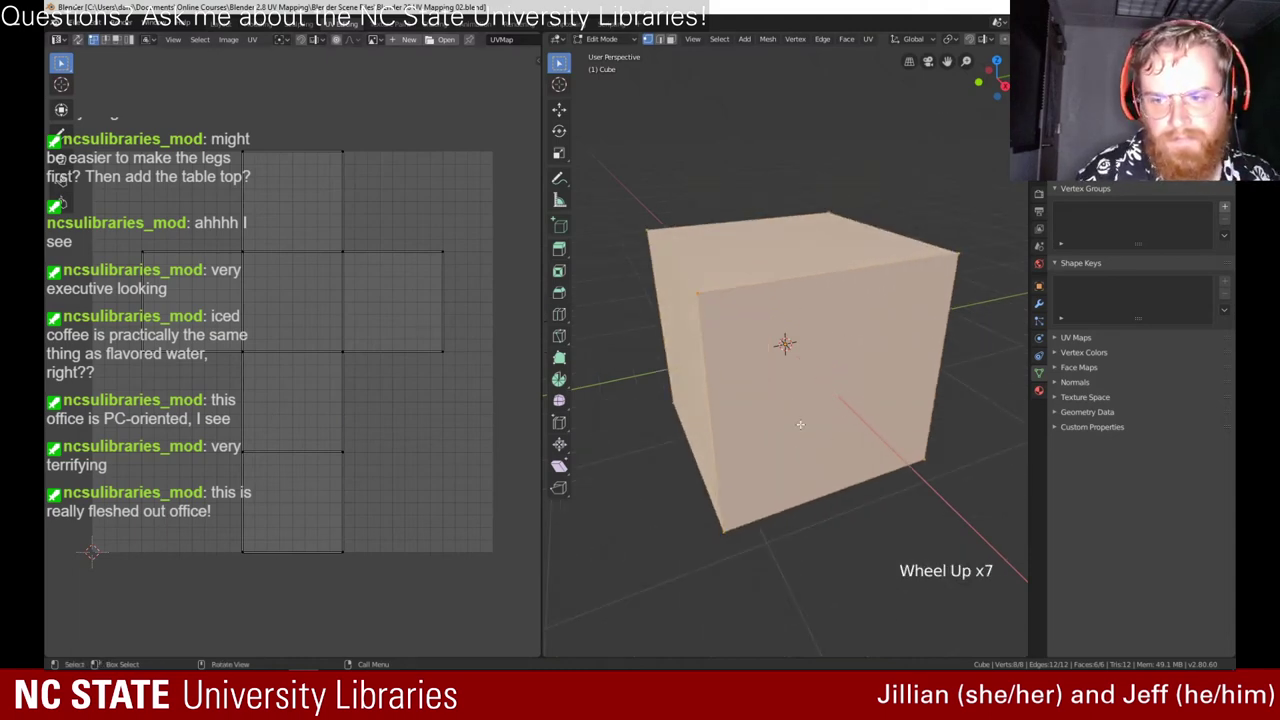
key("a")
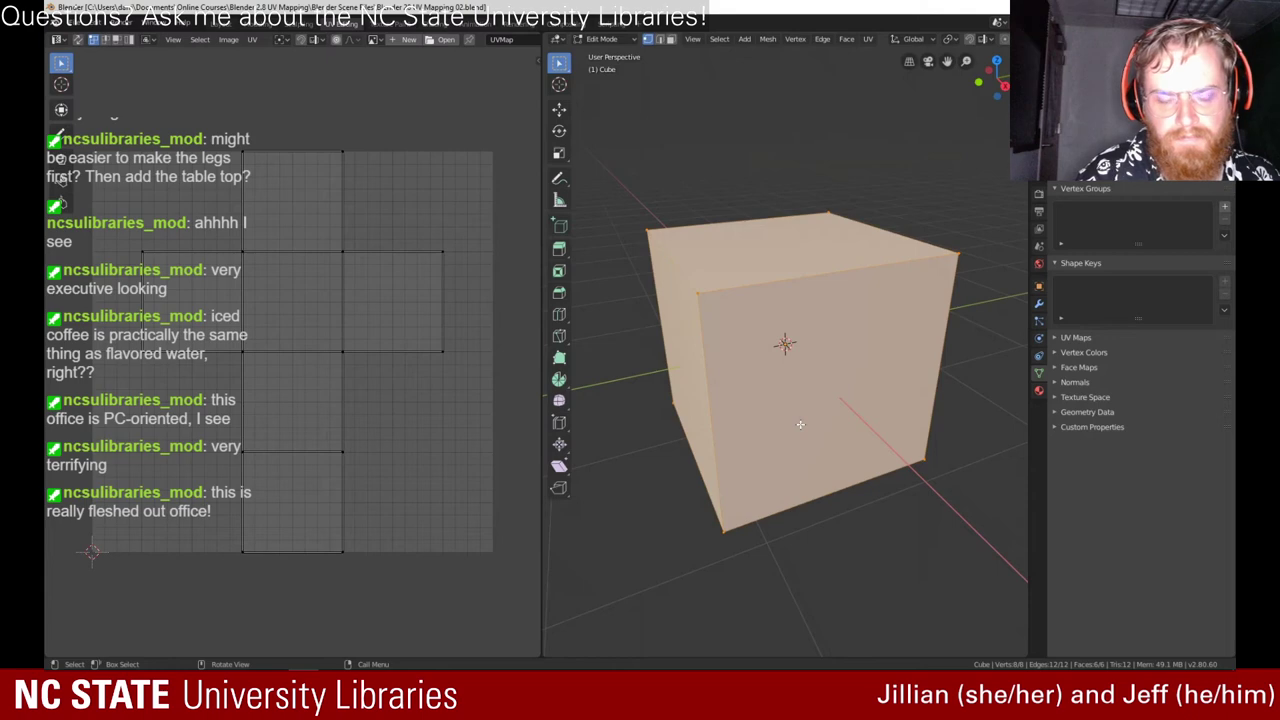
Step: In face mode, extrude the cube's top face with E into a tall box
key("3")
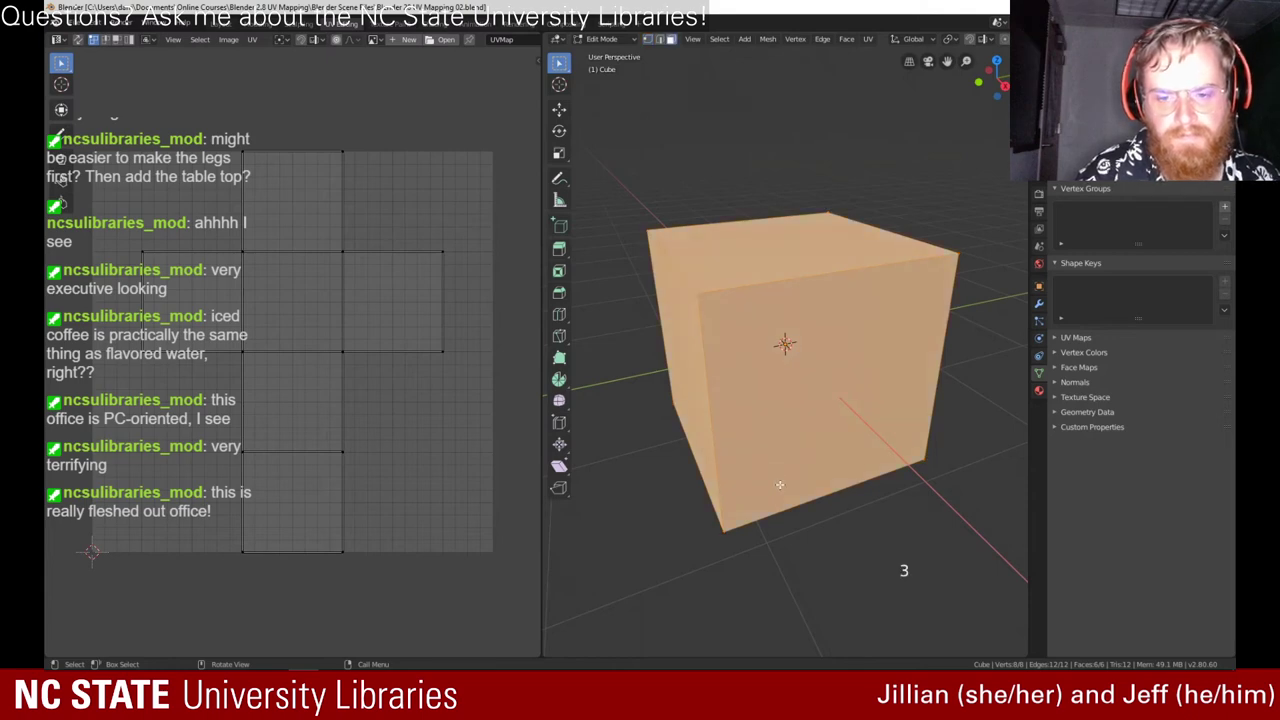
left_click(767, 254)
scroll(815, 440, "down", 3)
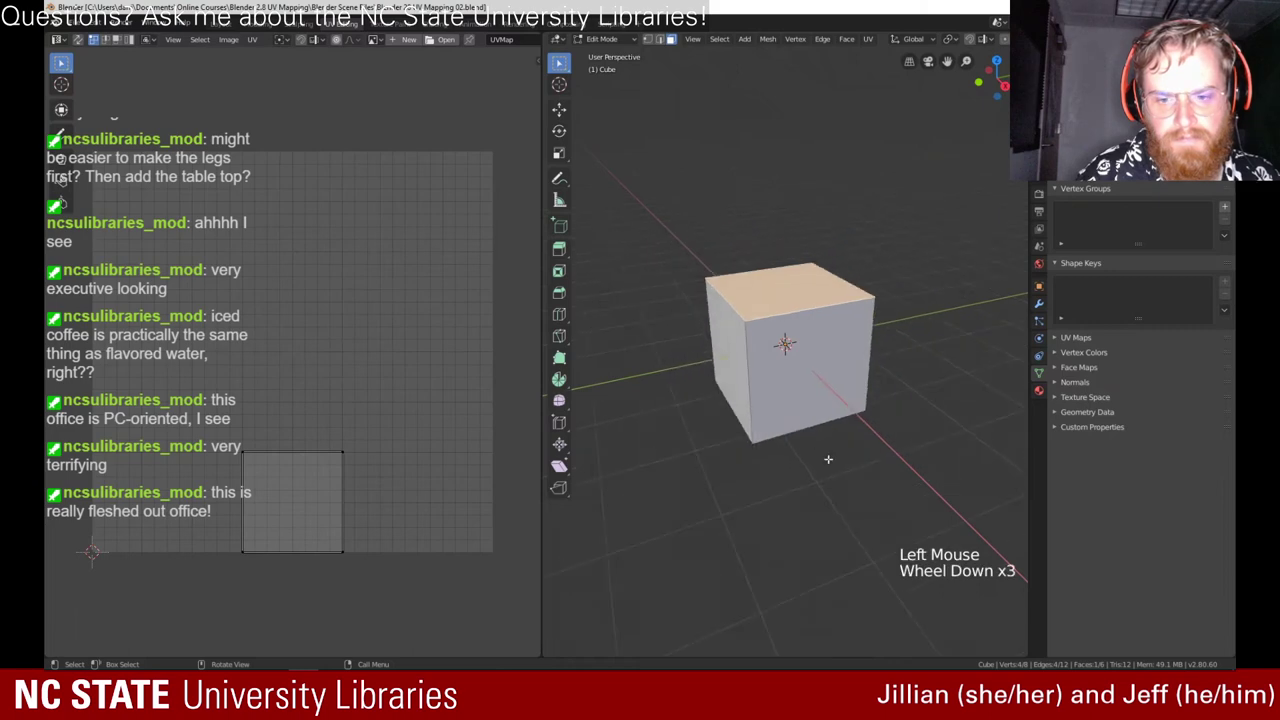
key("e")
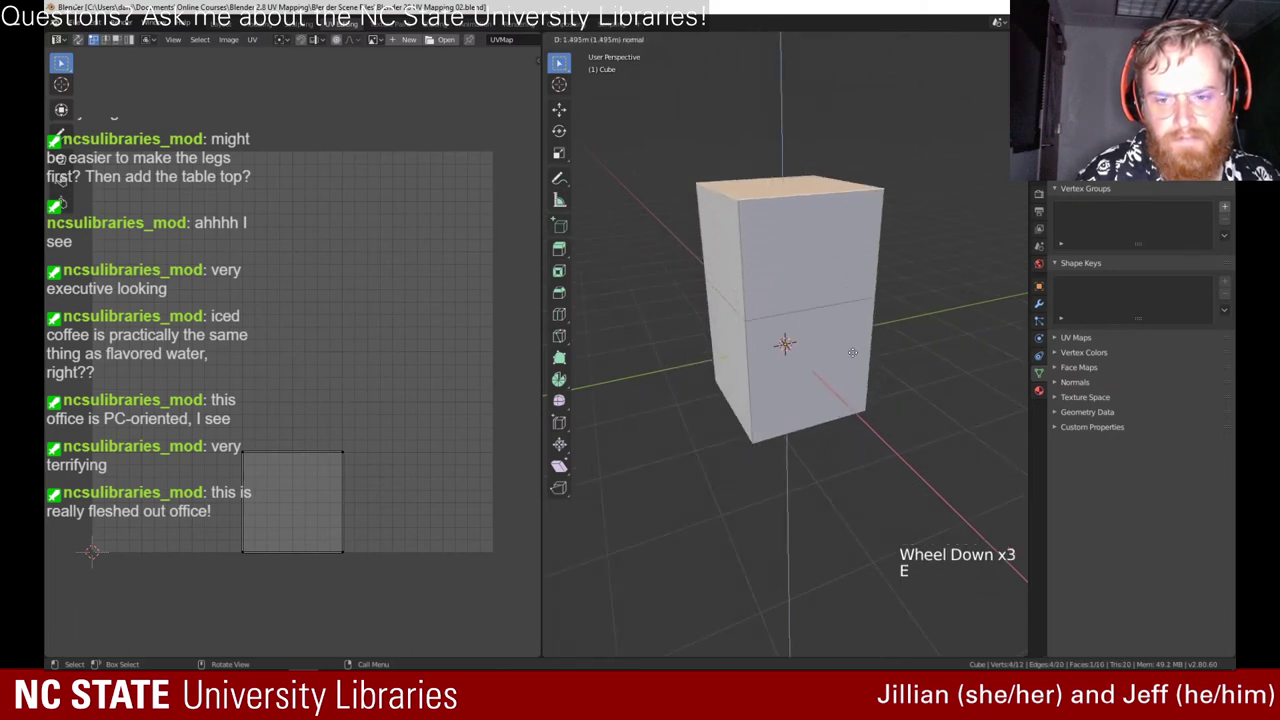
left_click(855, 342)
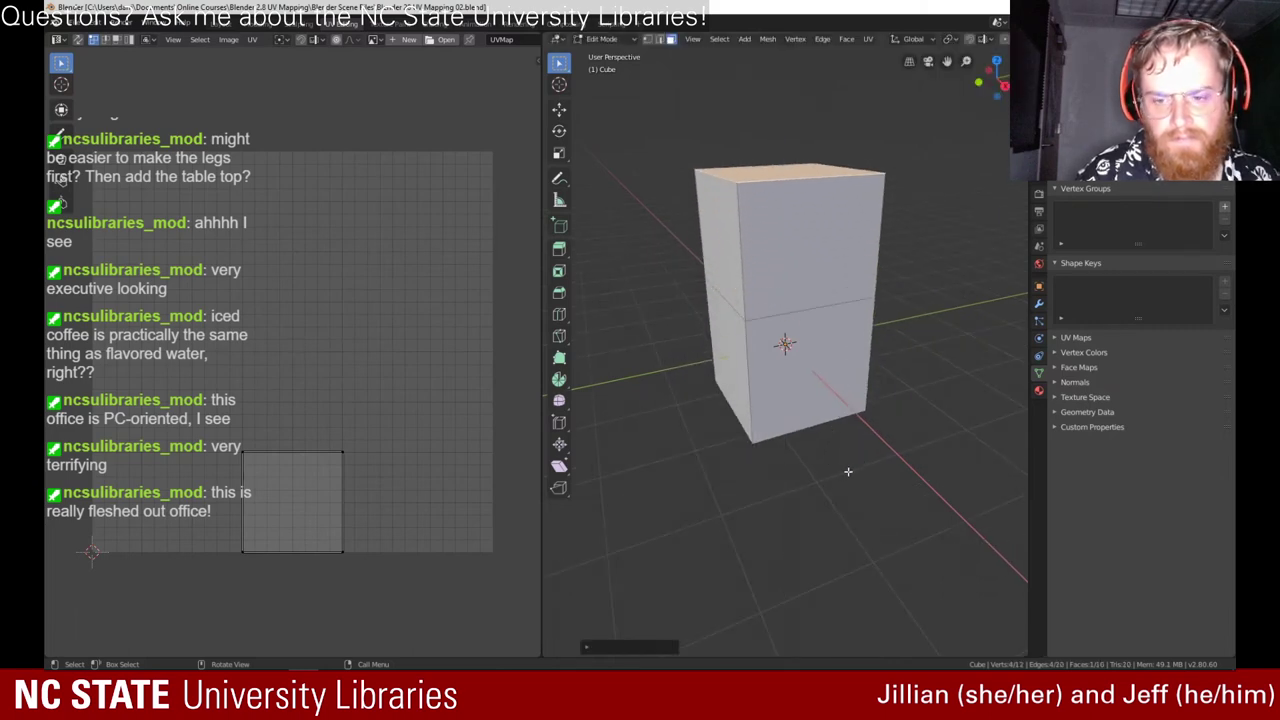
key("a")
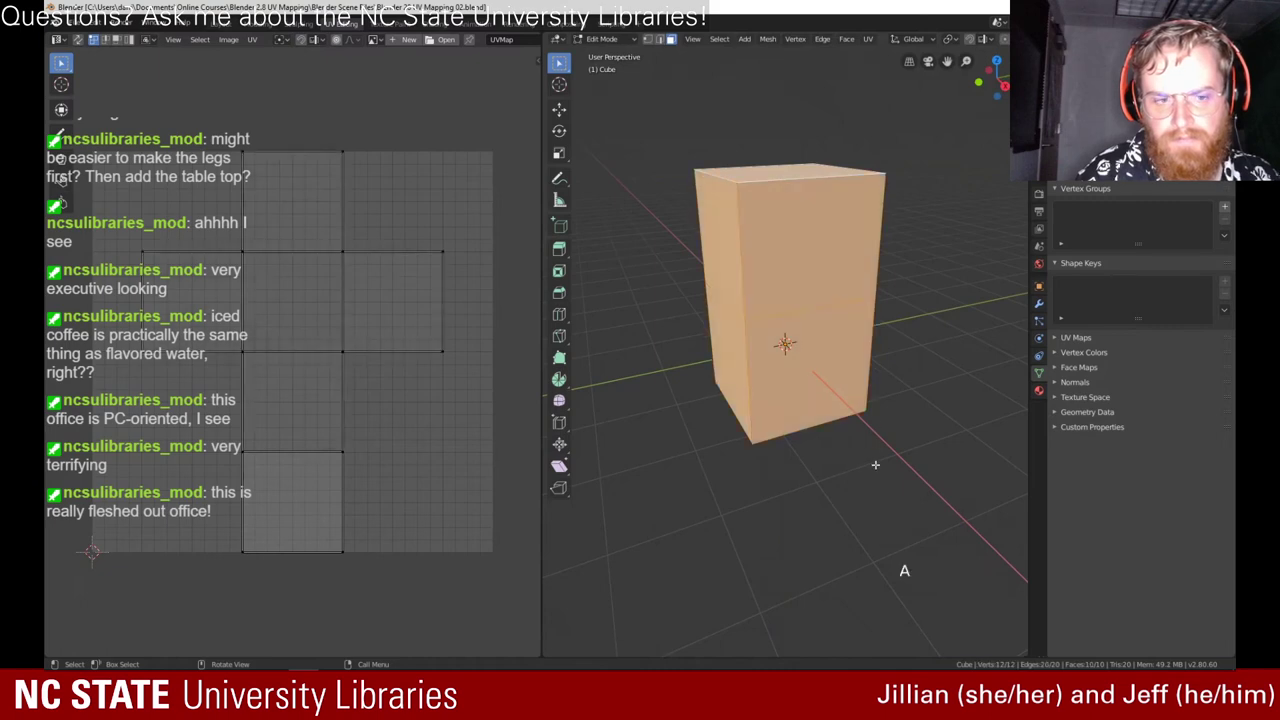
middle_click_drag(751, 461, 808, 244)
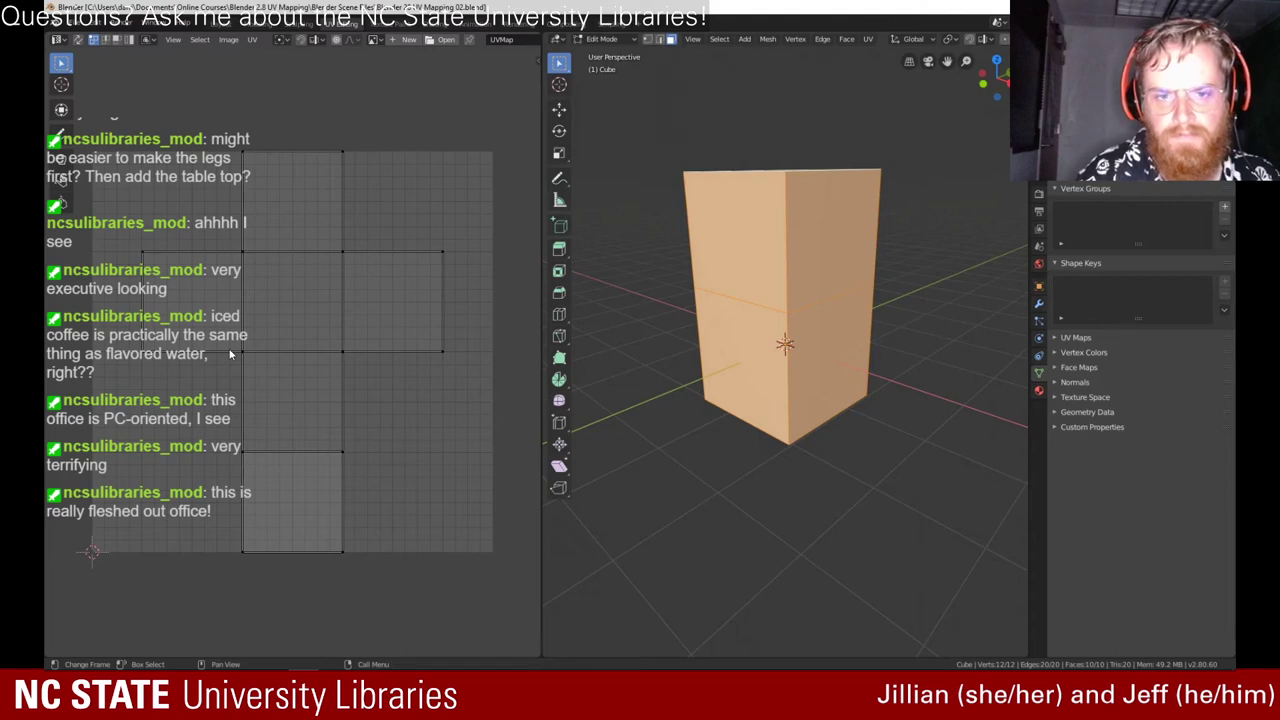
Step: Return to Object Mode and delete the box with X
key("Tab")
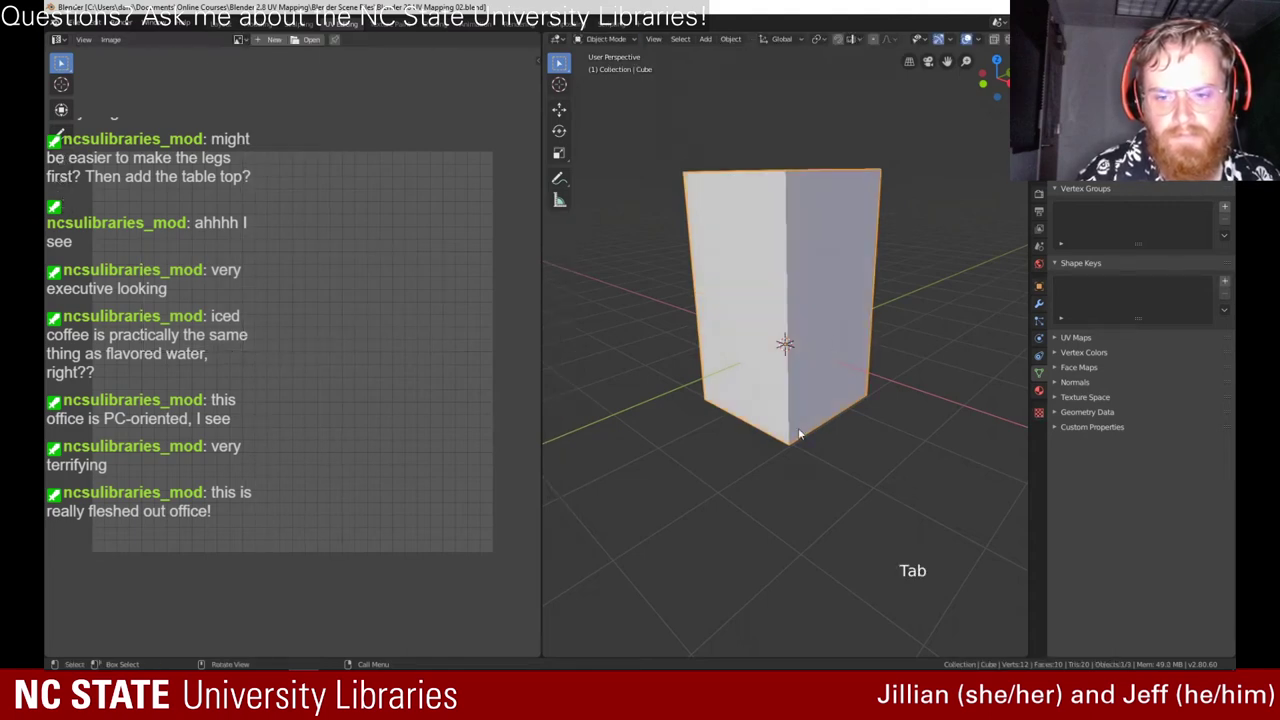
key("x")
left_click(767, 428)
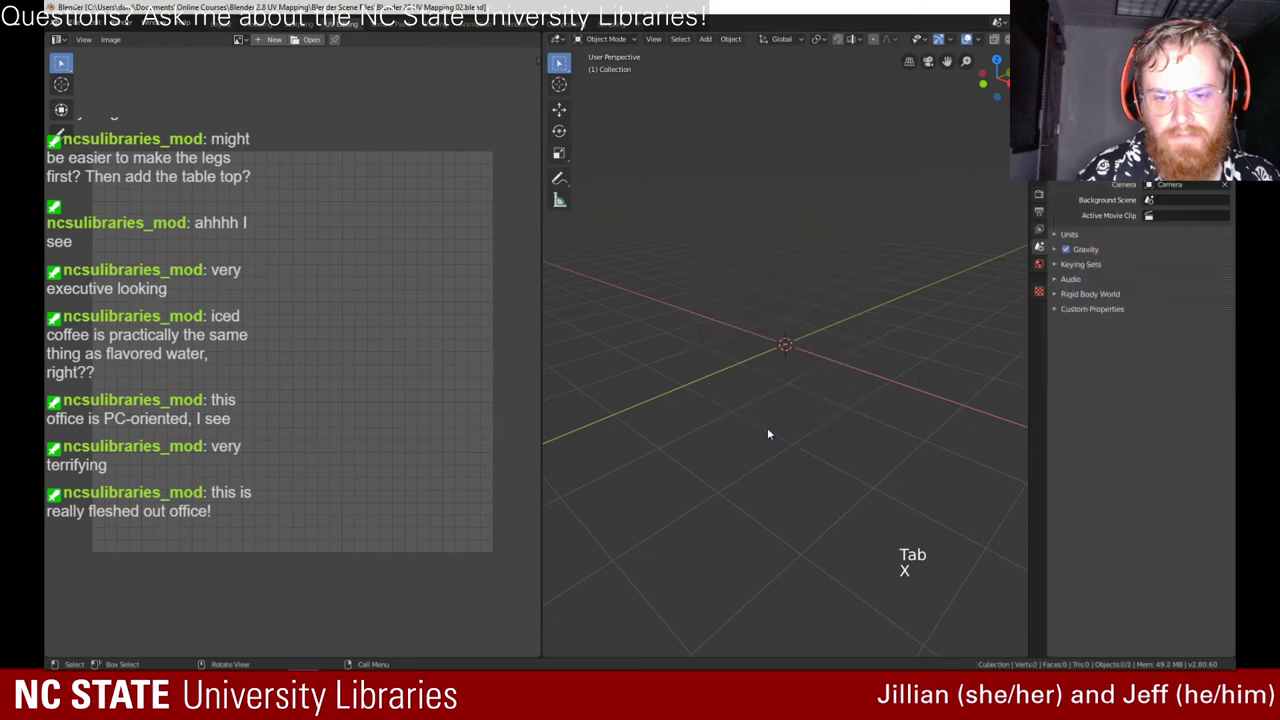
Step: Follow the tutorial's new cube, then exit fullscreen and minimize Chrome to return to Blender
key("shift+a")
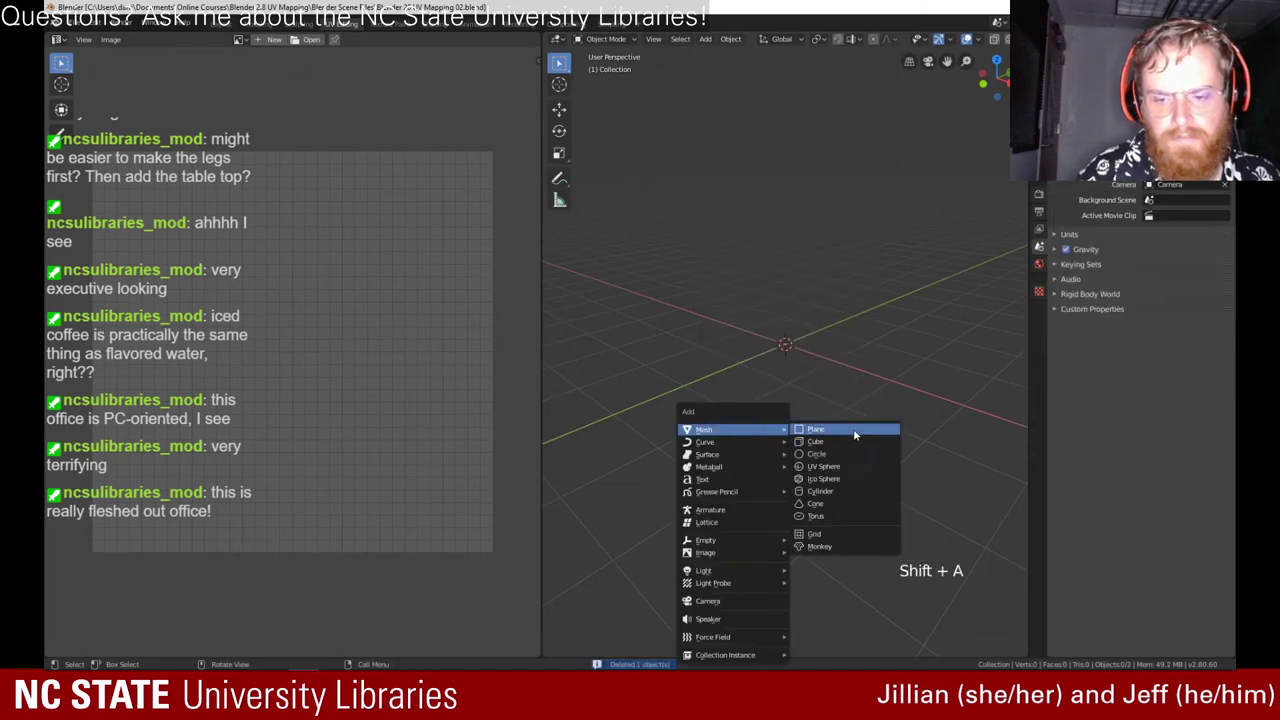
left_click(829, 442)
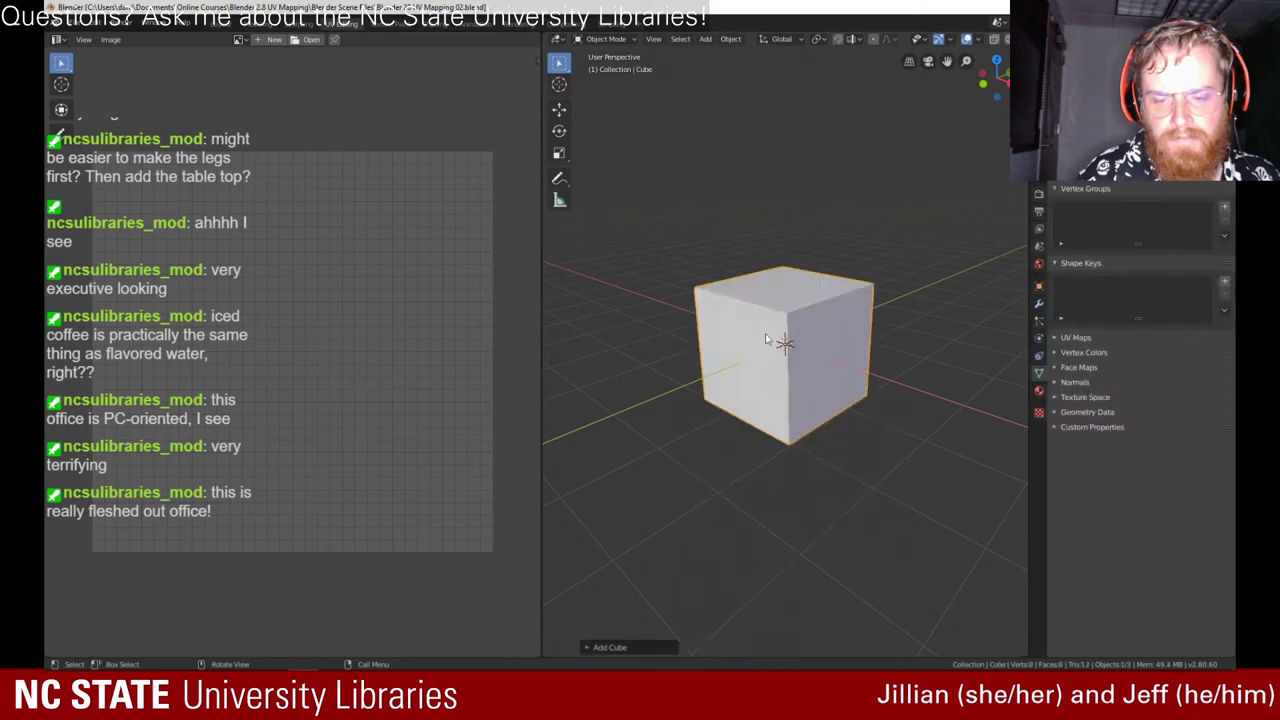
key("Tab")
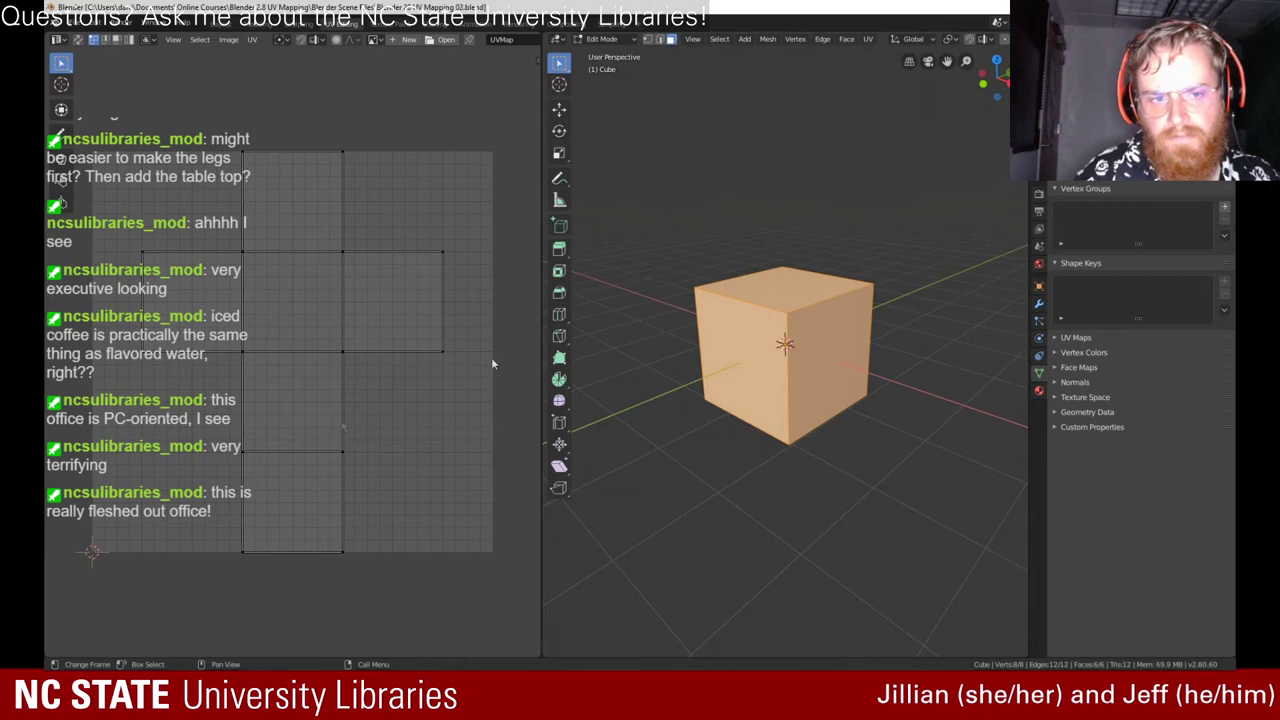
left_click(1060, 338)
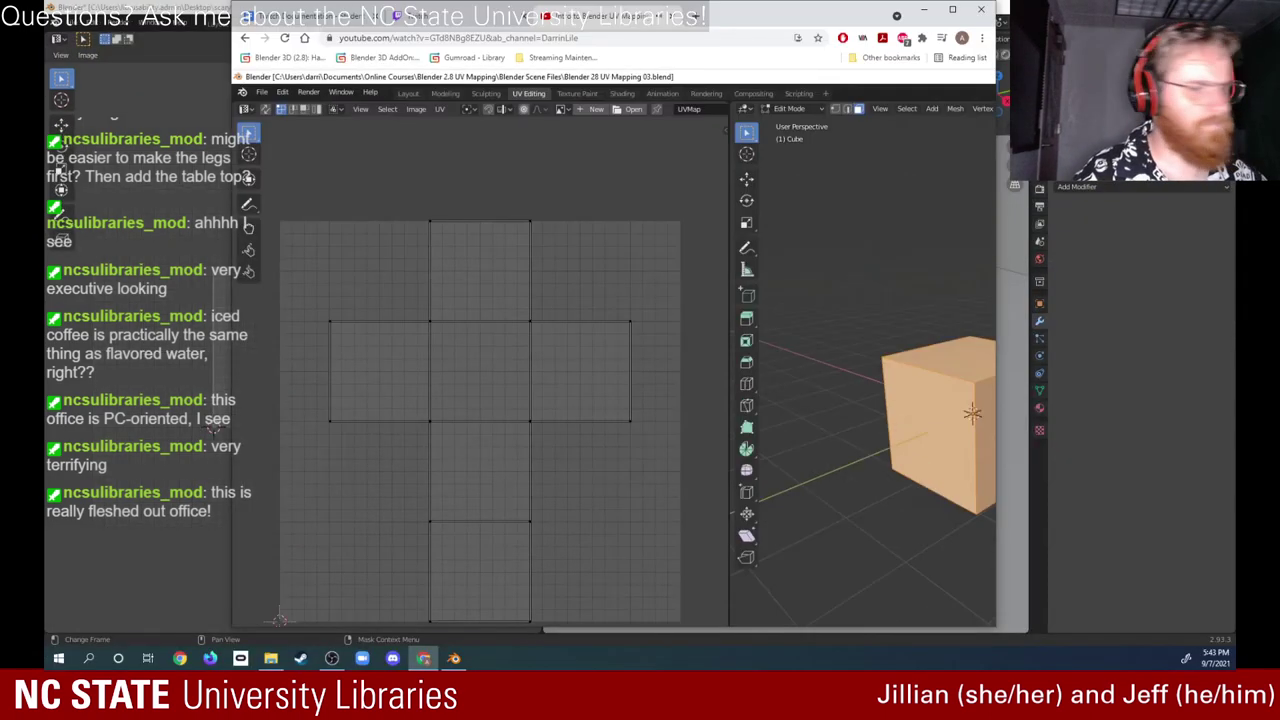
key("Escape")
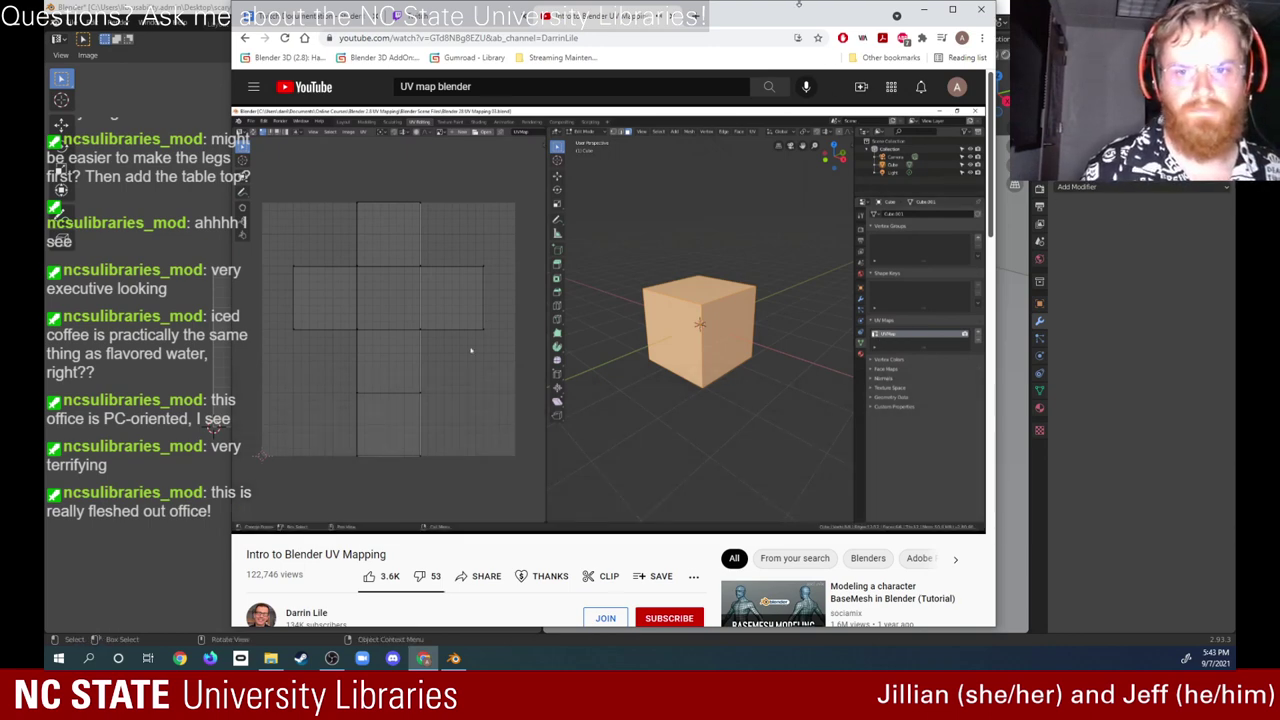
left_click(925, 9)
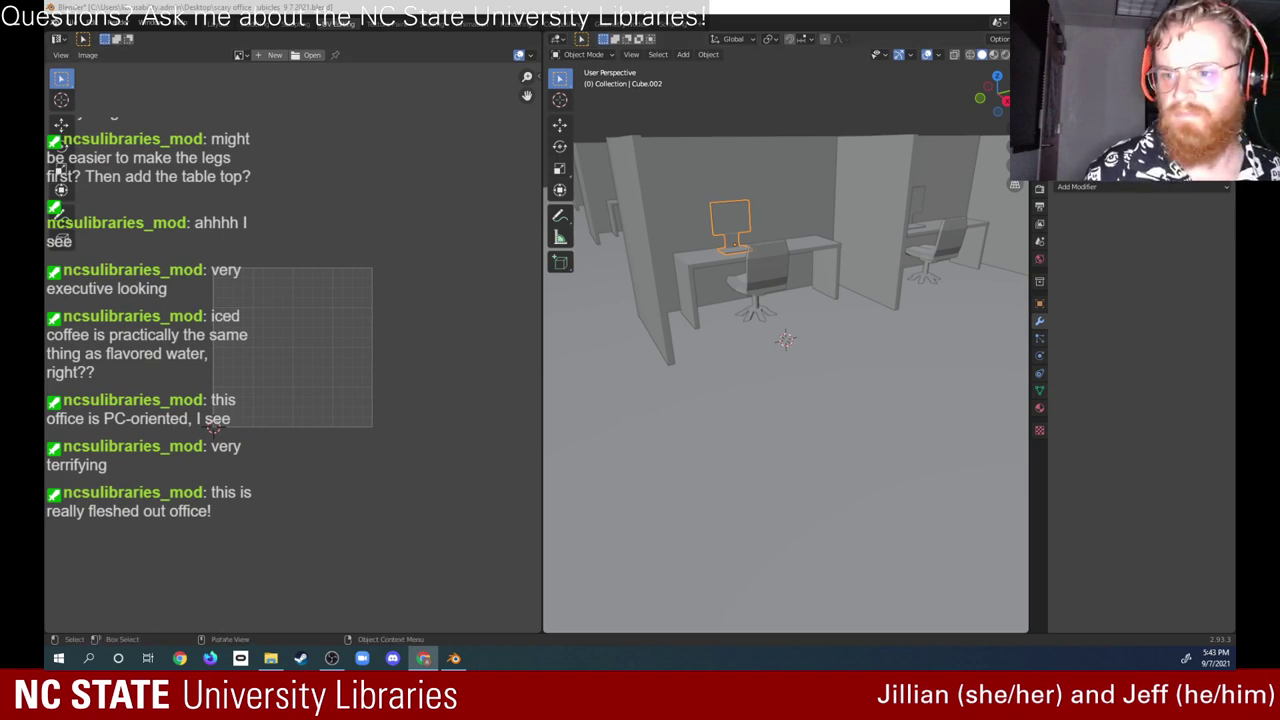
left_click(1100, 187)
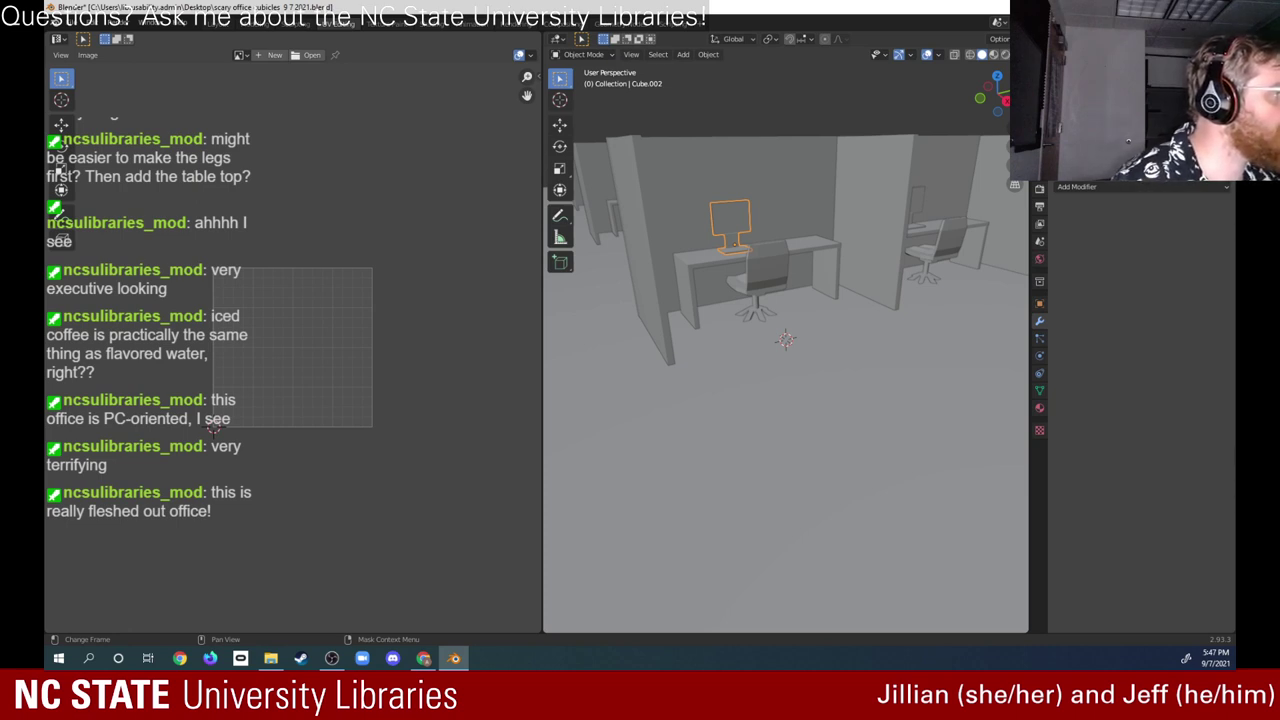
key("alt+Tab")
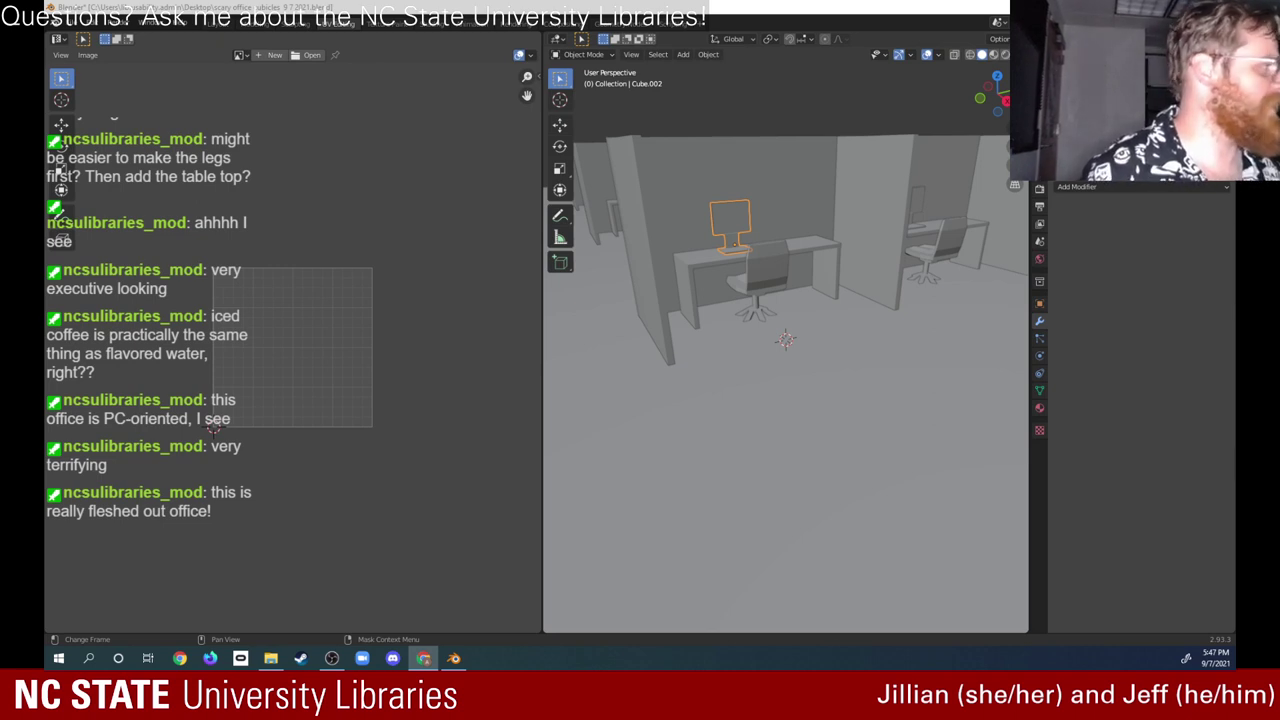
key("alt+Tab")
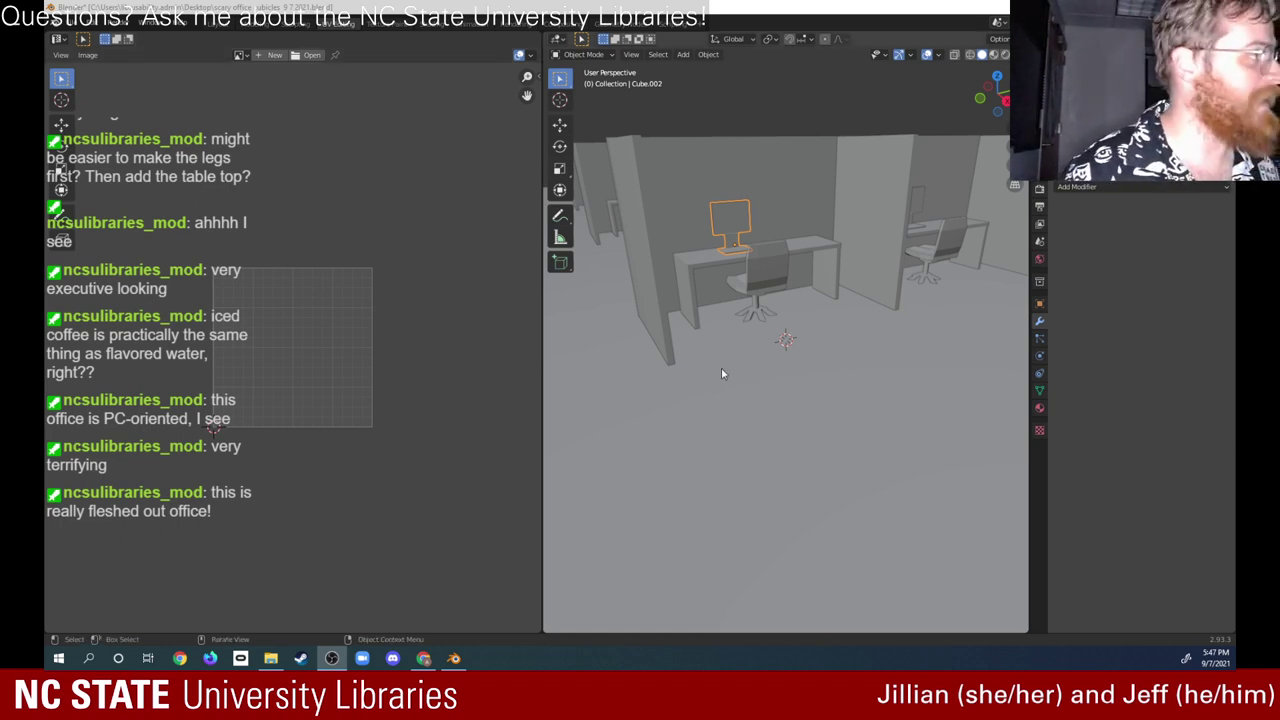
Step: Deselect the wall-top Plane, frame the desk, and make monitor Cube.002 the active object
left_click(826, 318, "shift")
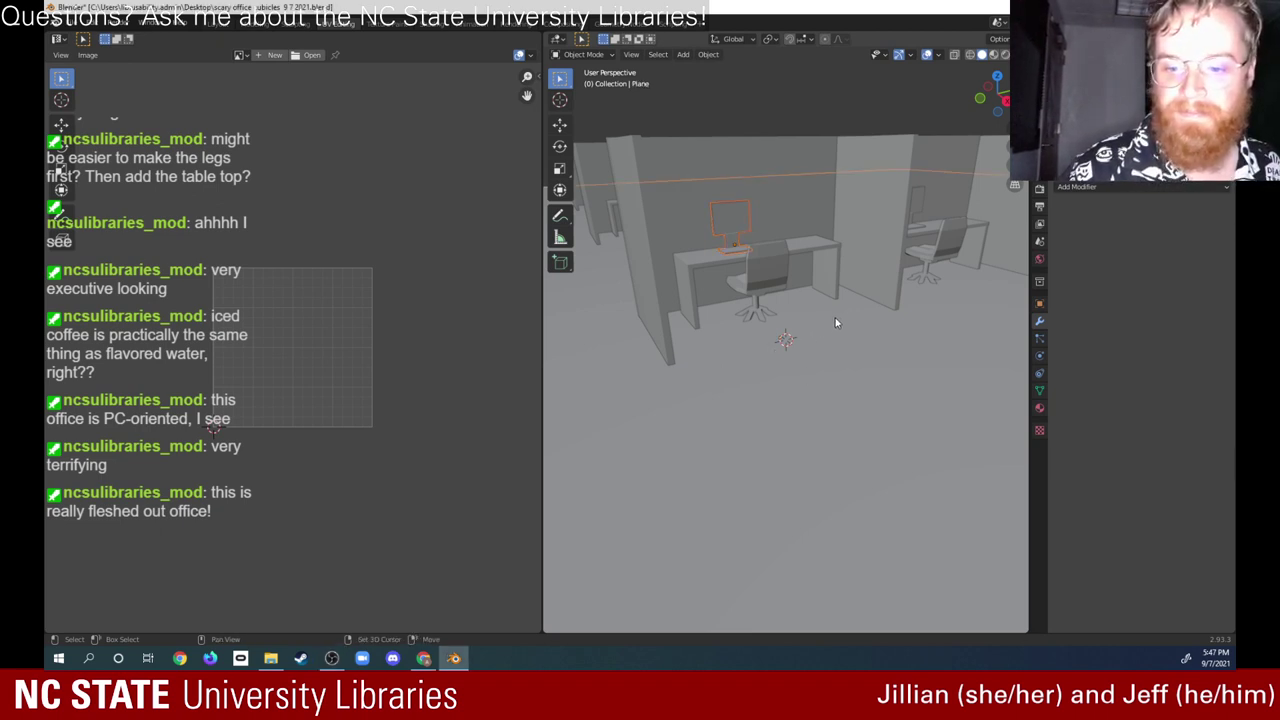
left_click(827, 324, "shift")
middle_click_drag(827, 324, 711, 313)
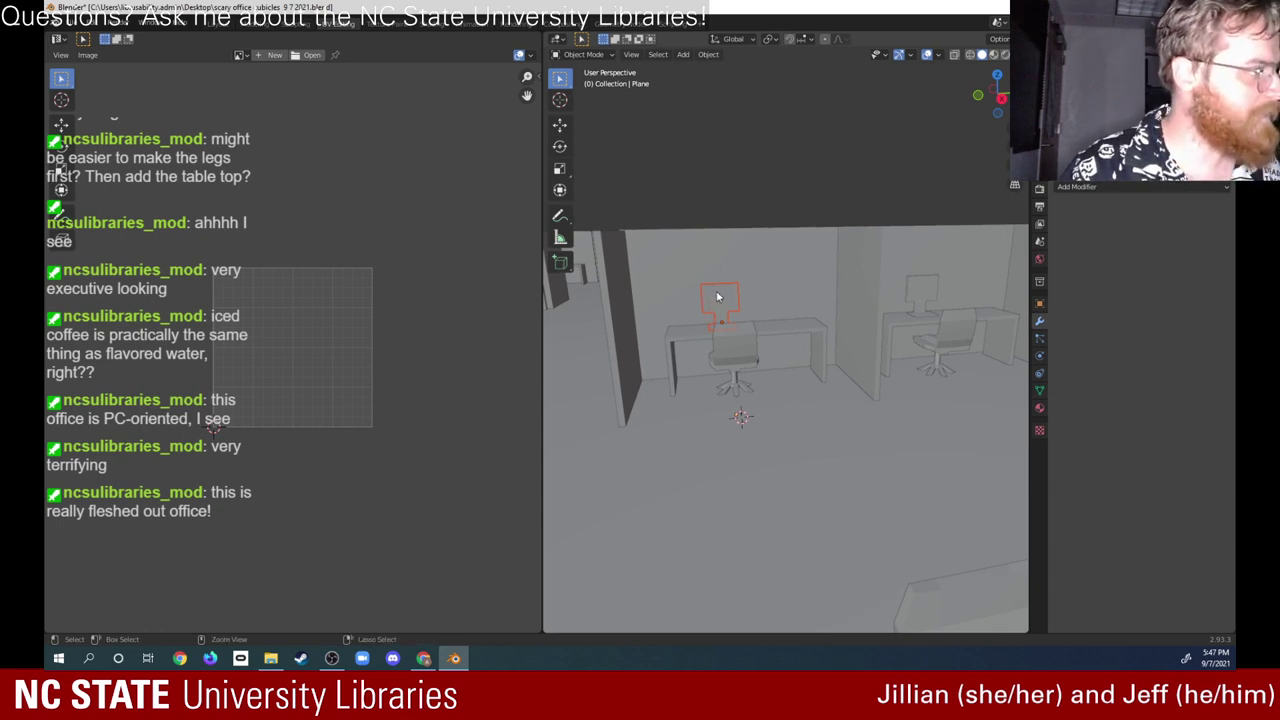
middle_click_drag(715, 302, 735, 222, "ctrl")
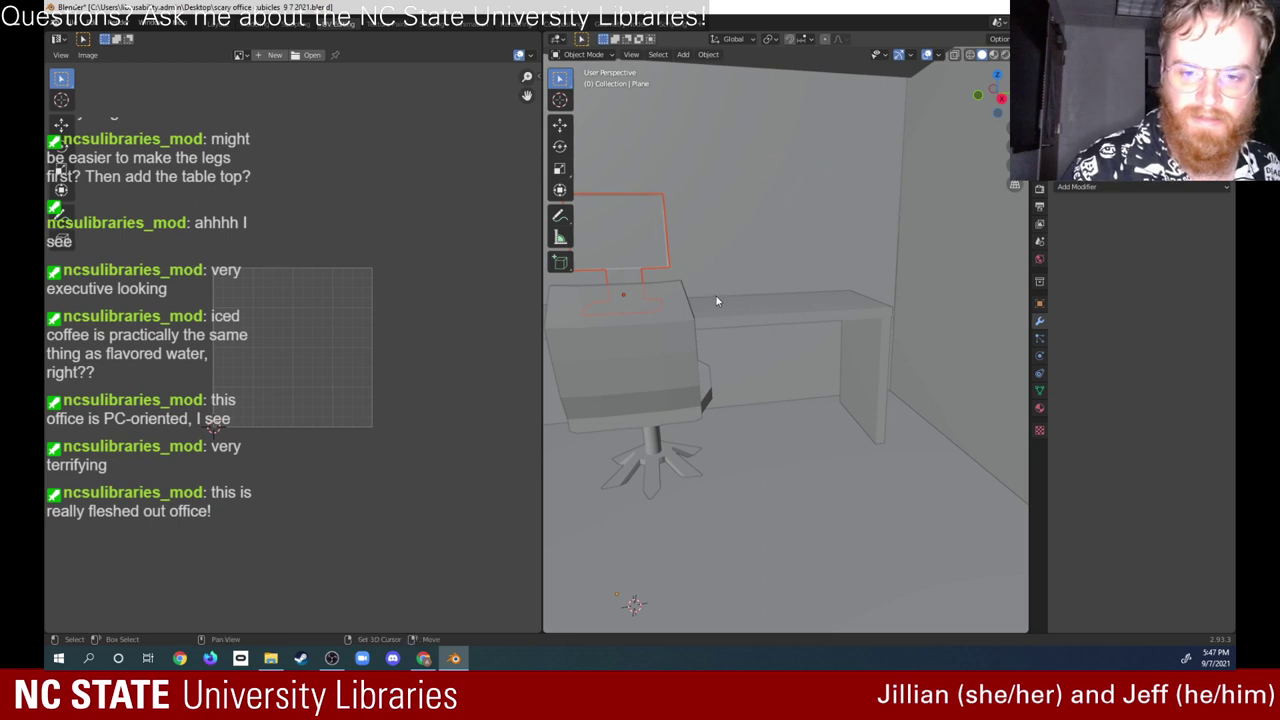
middle_click_drag(760, 308, 775, 363)
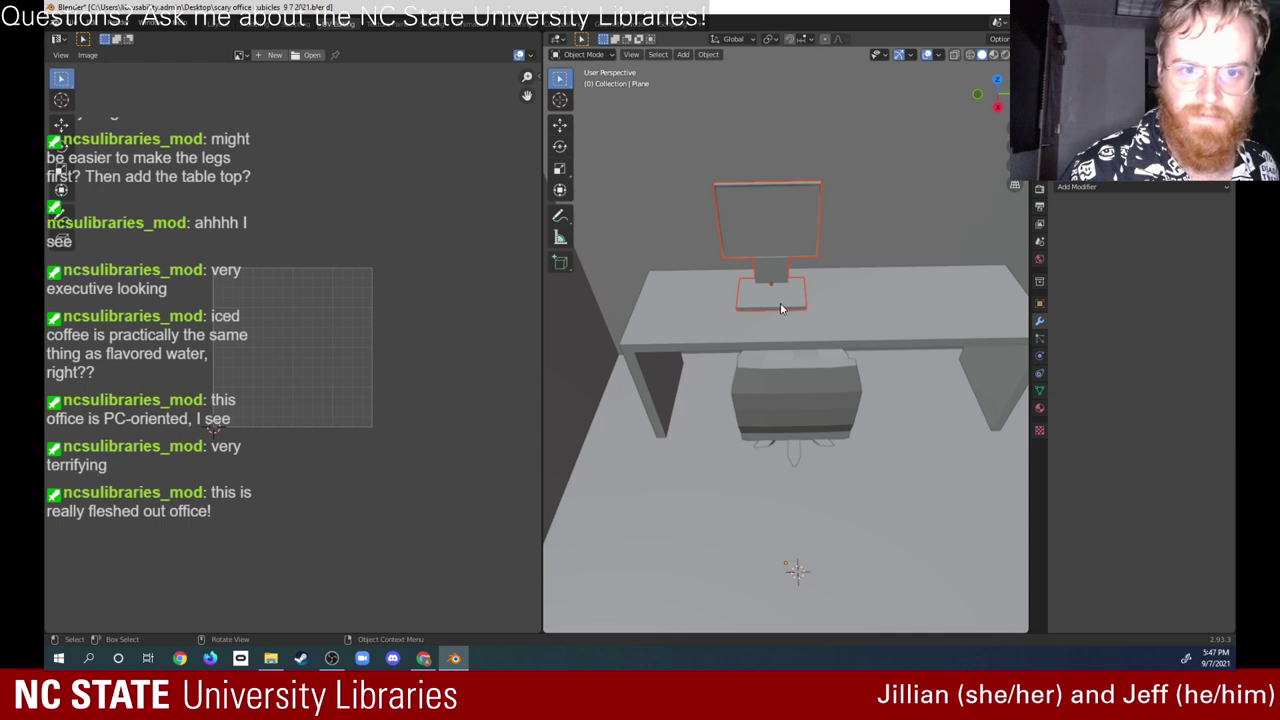
left_click(771, 250)
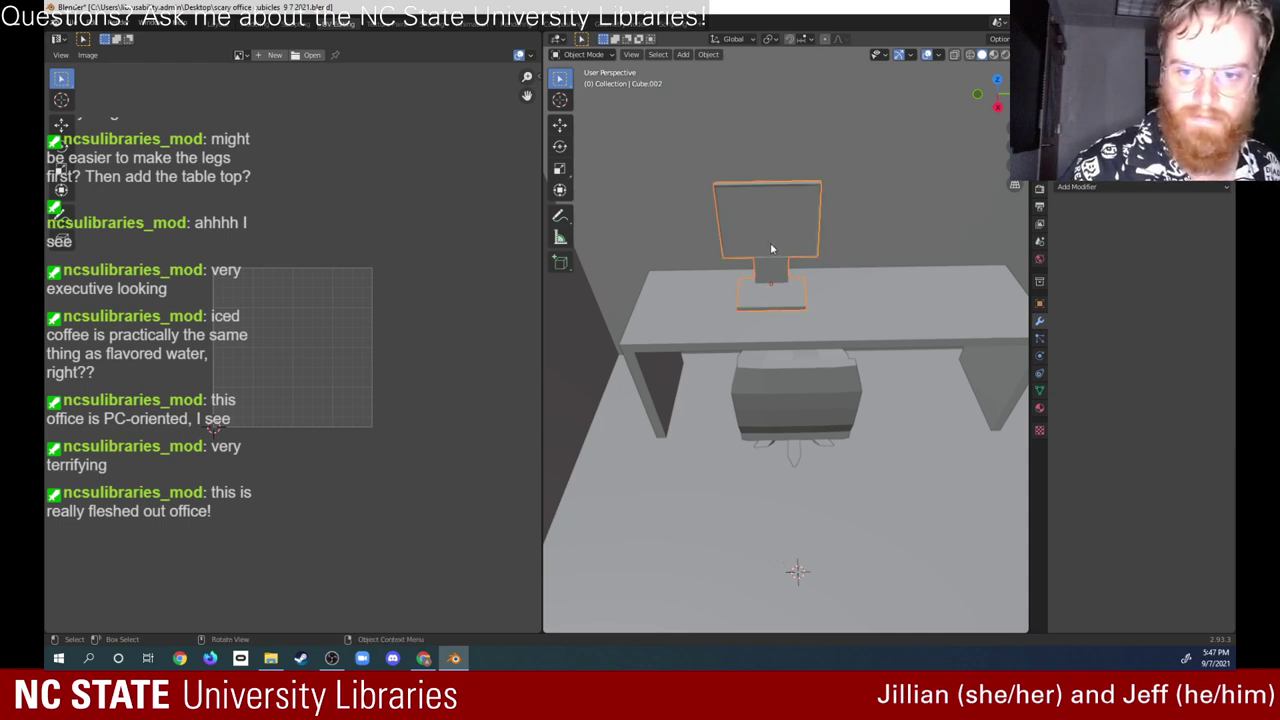
Step: Browse the side area's editor types and reselect only the monitor
left_click(798, 323, "shift")
middle_click_drag(798, 323, 765, 281)
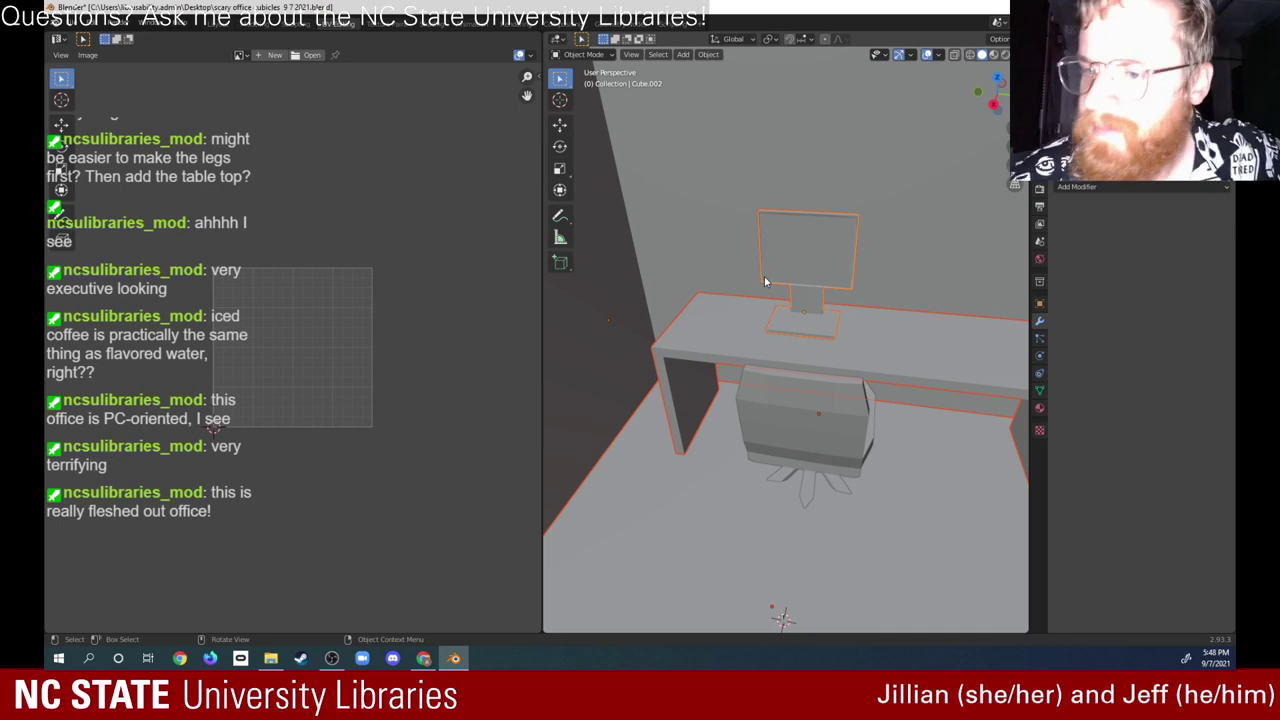
left_click(1046, 166)
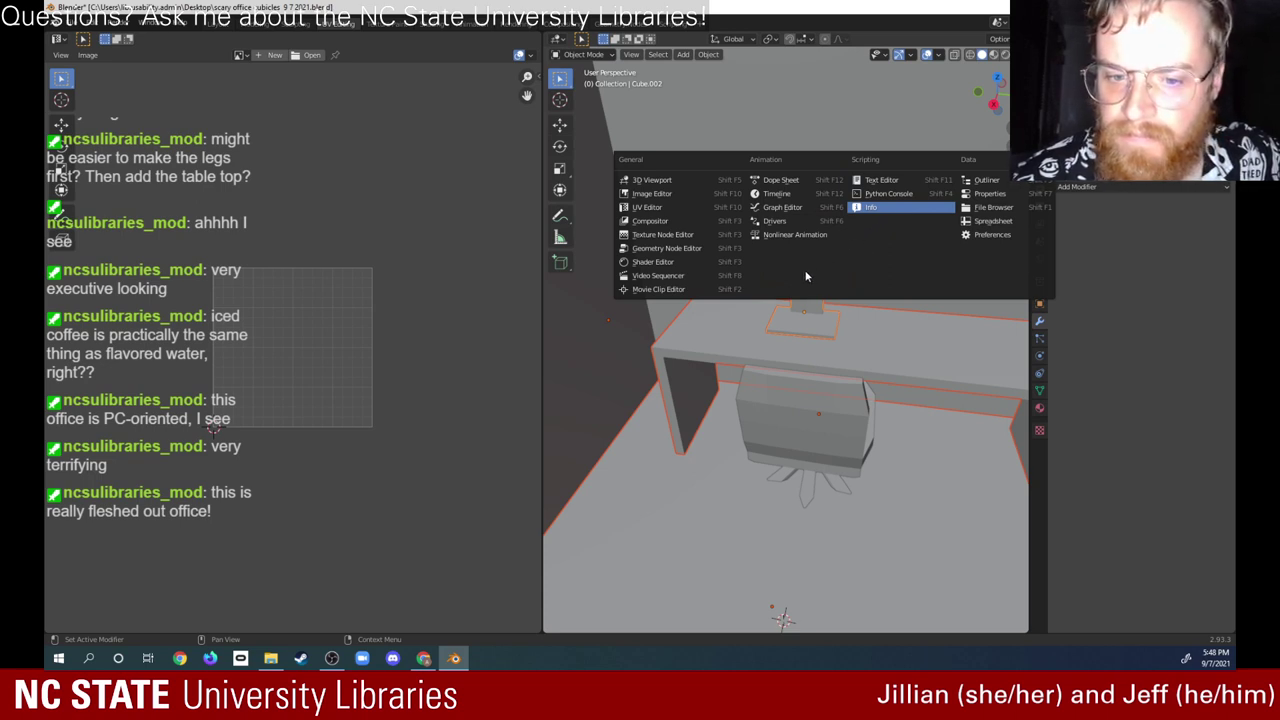
left_click(1079, 233)
left_click(1039, 188)
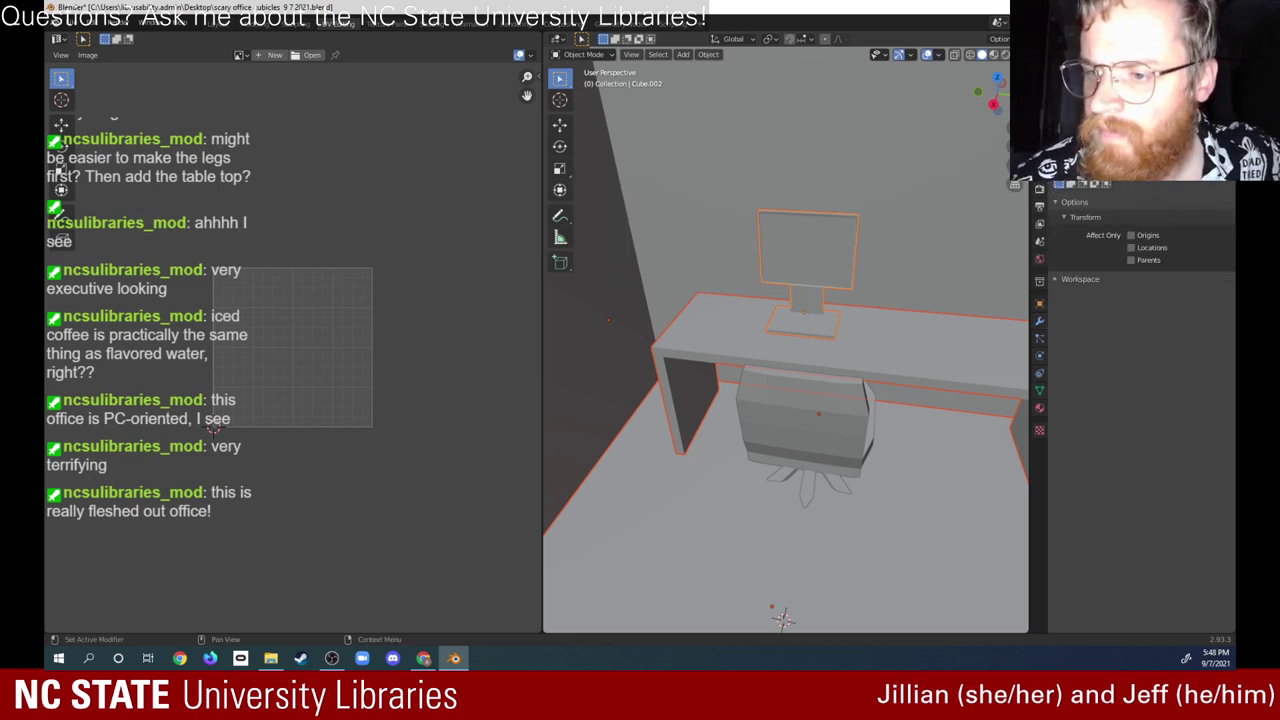
left_click(1046, 168)
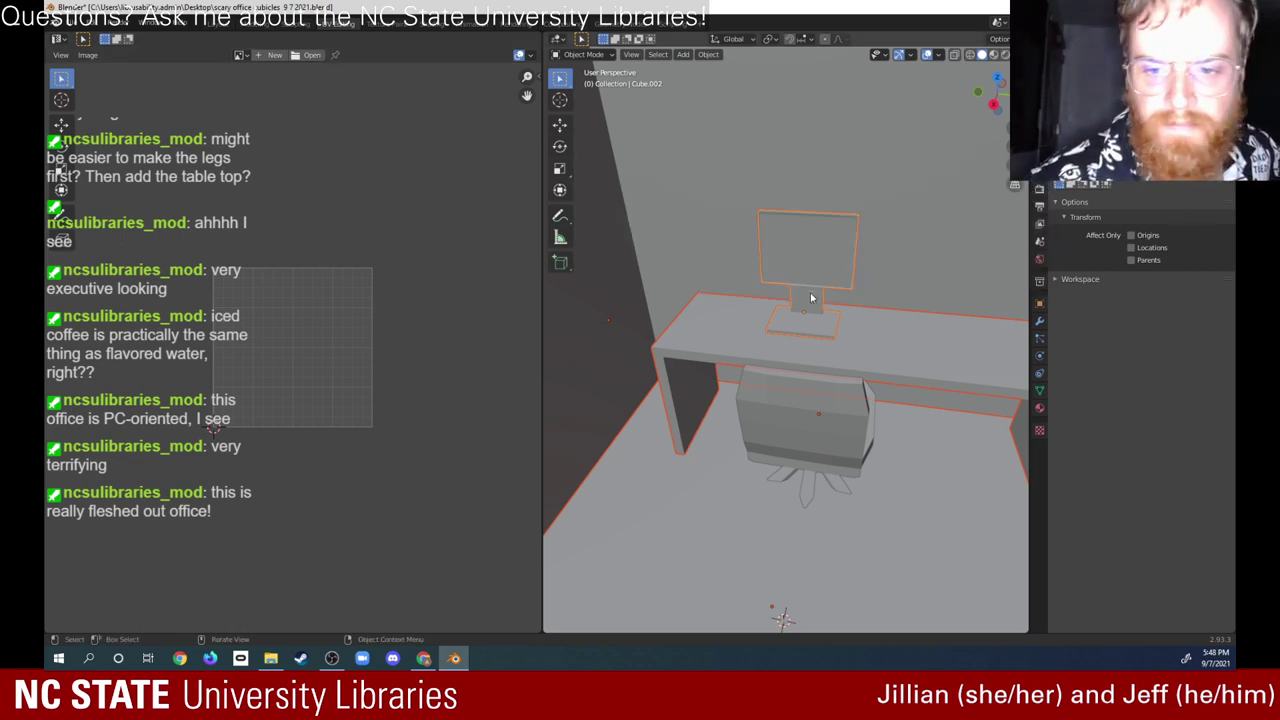
left_click(843, 262)
left_click(836, 277)
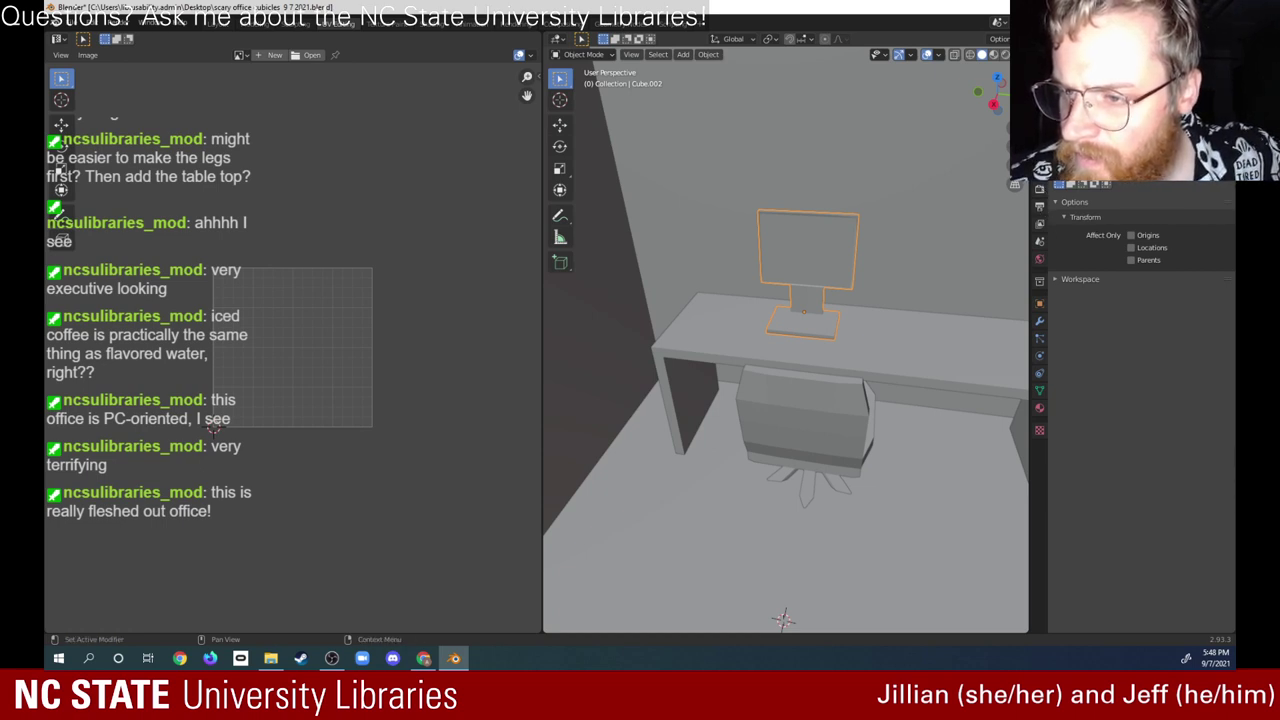
Step: Turn the side area into a UV Editor, then a second 3D Viewport, keeping the monitor selected
left_click(1043, 185)
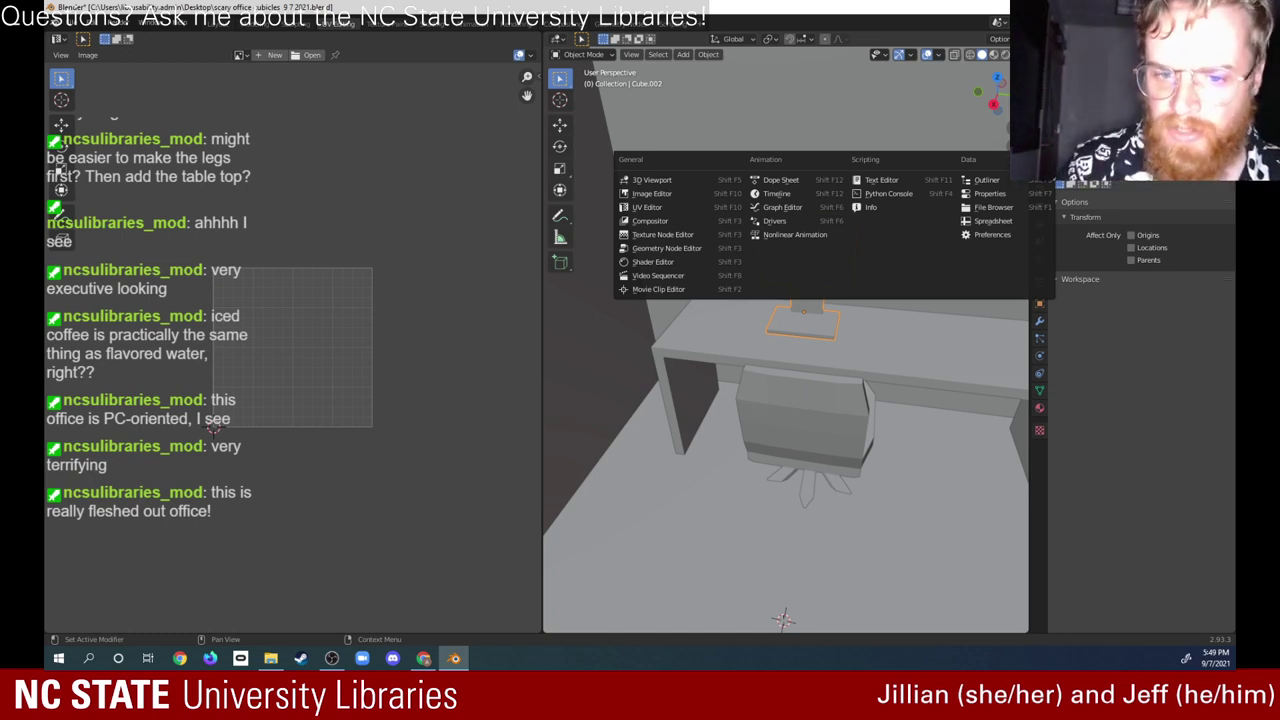
left_click(720, 207)
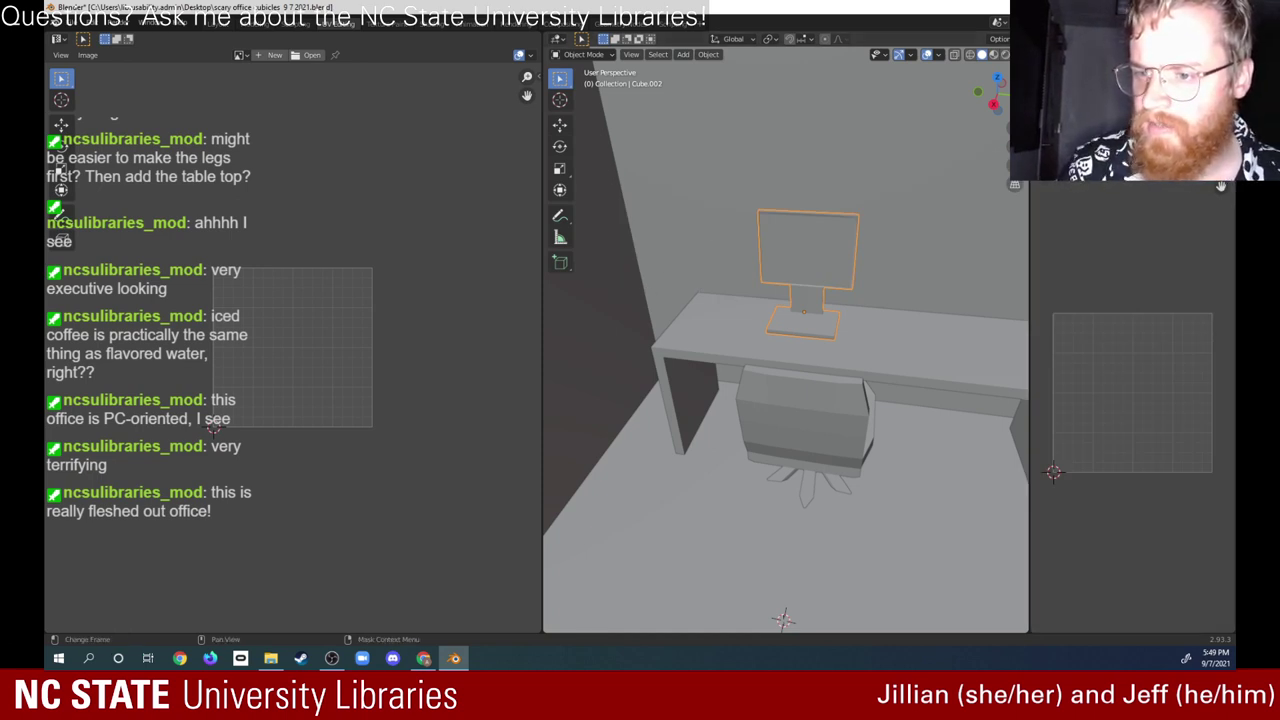
key("t")
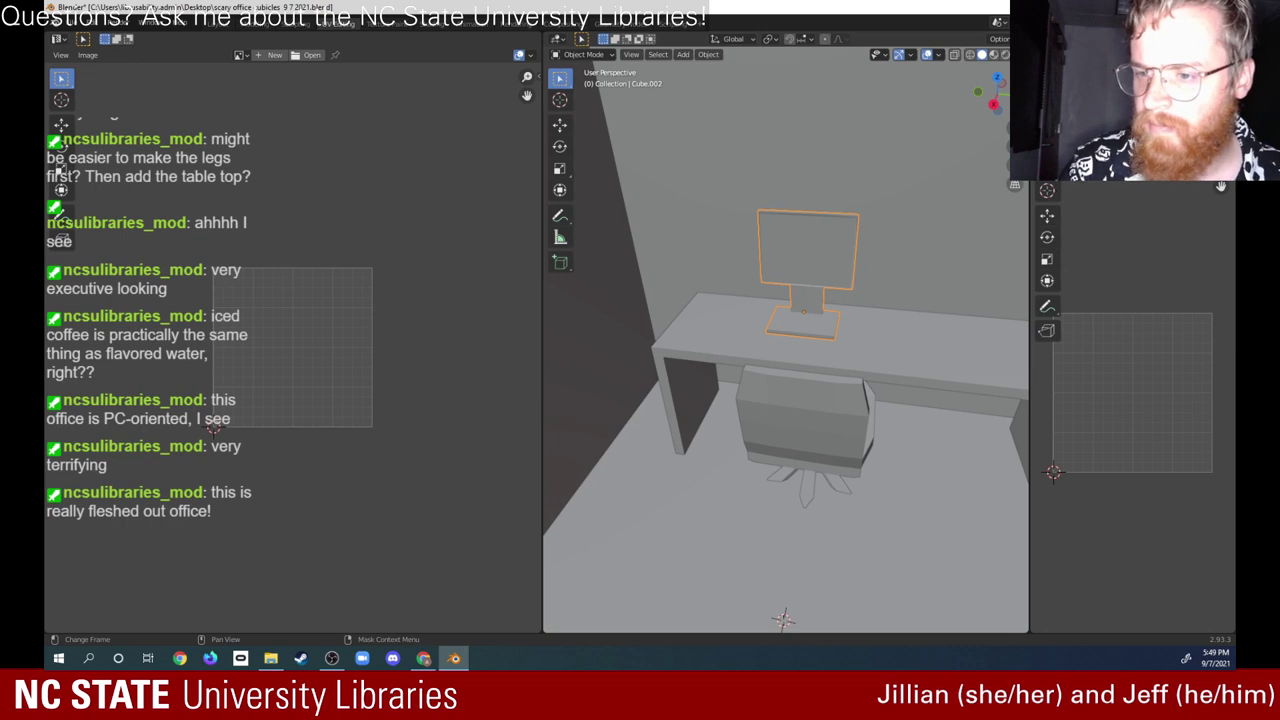
left_click(1040, 170)
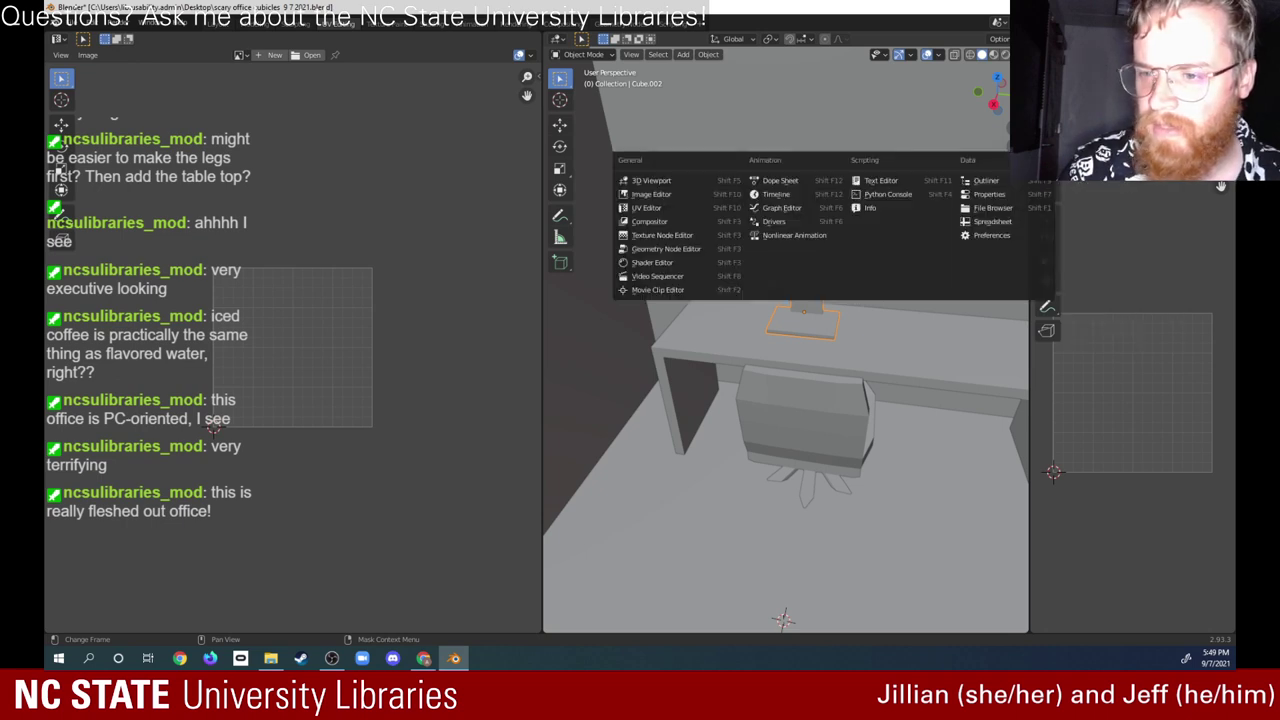
left_click(650, 180)
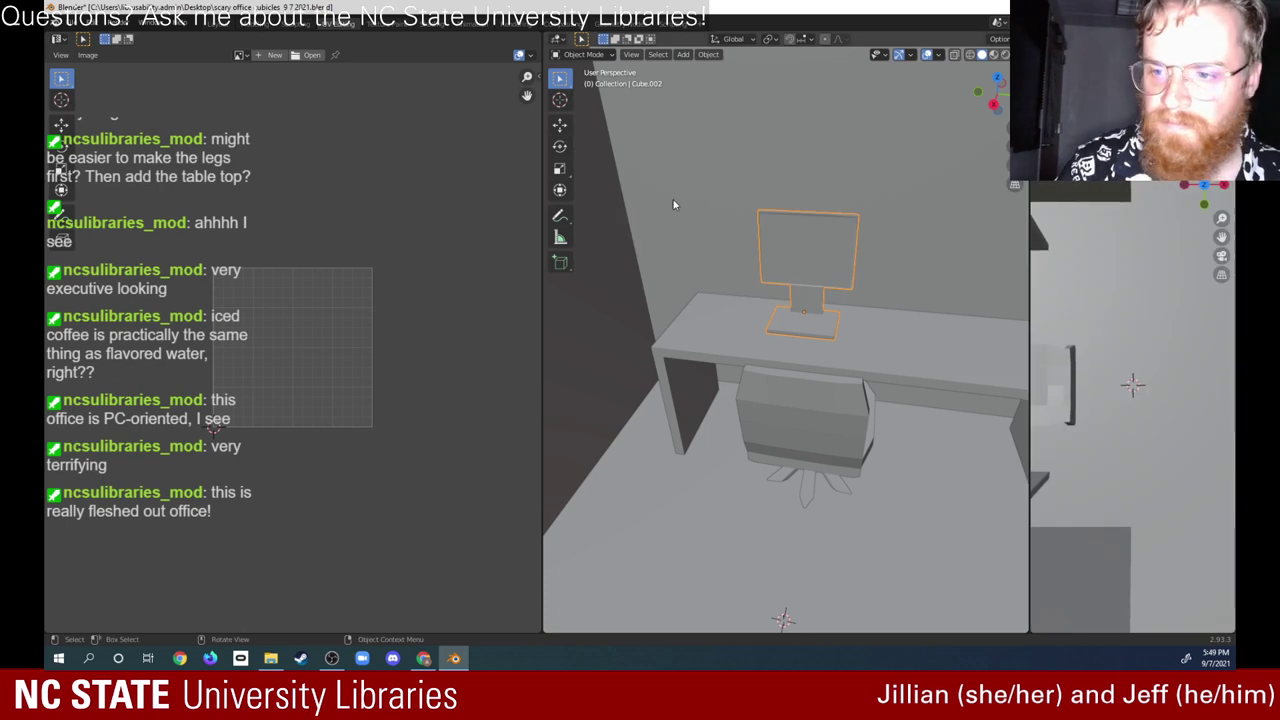
left_click(729, 204)
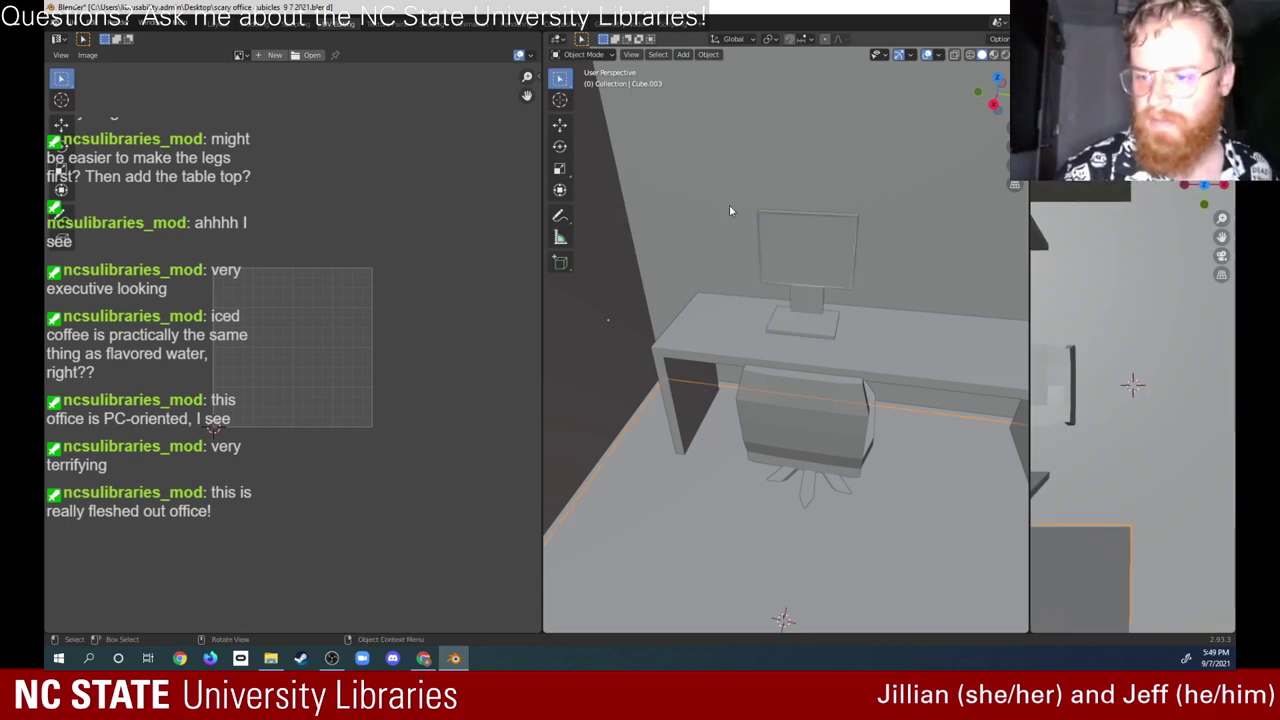
key("ctrl+z")
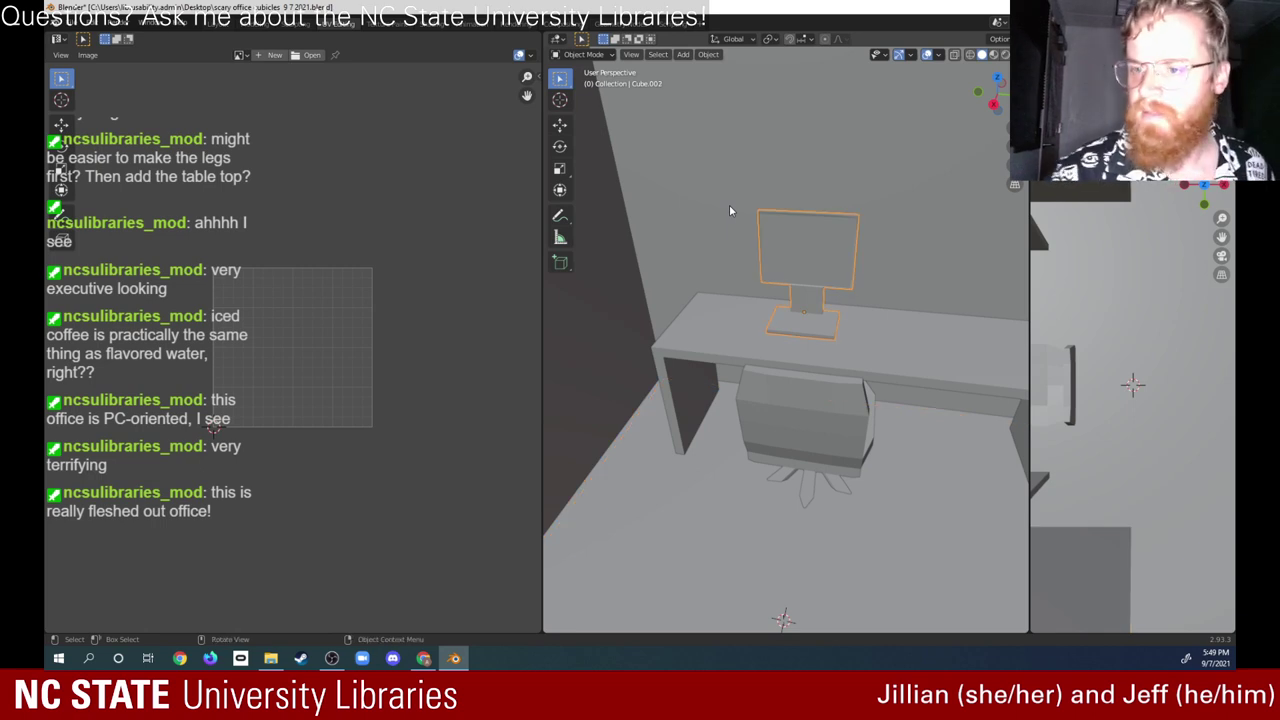
Step: Switch the side area to a Dope Sheet and look at its mode options
key("shift+F1")
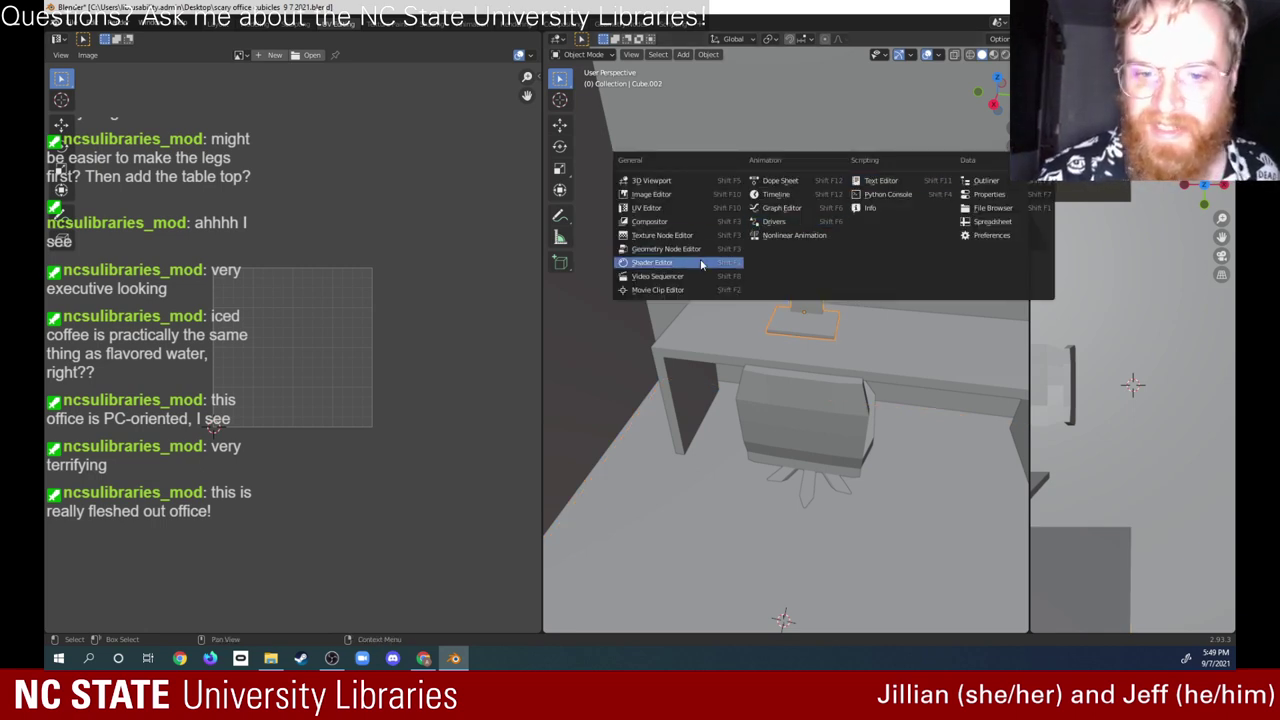
left_click(804, 183)
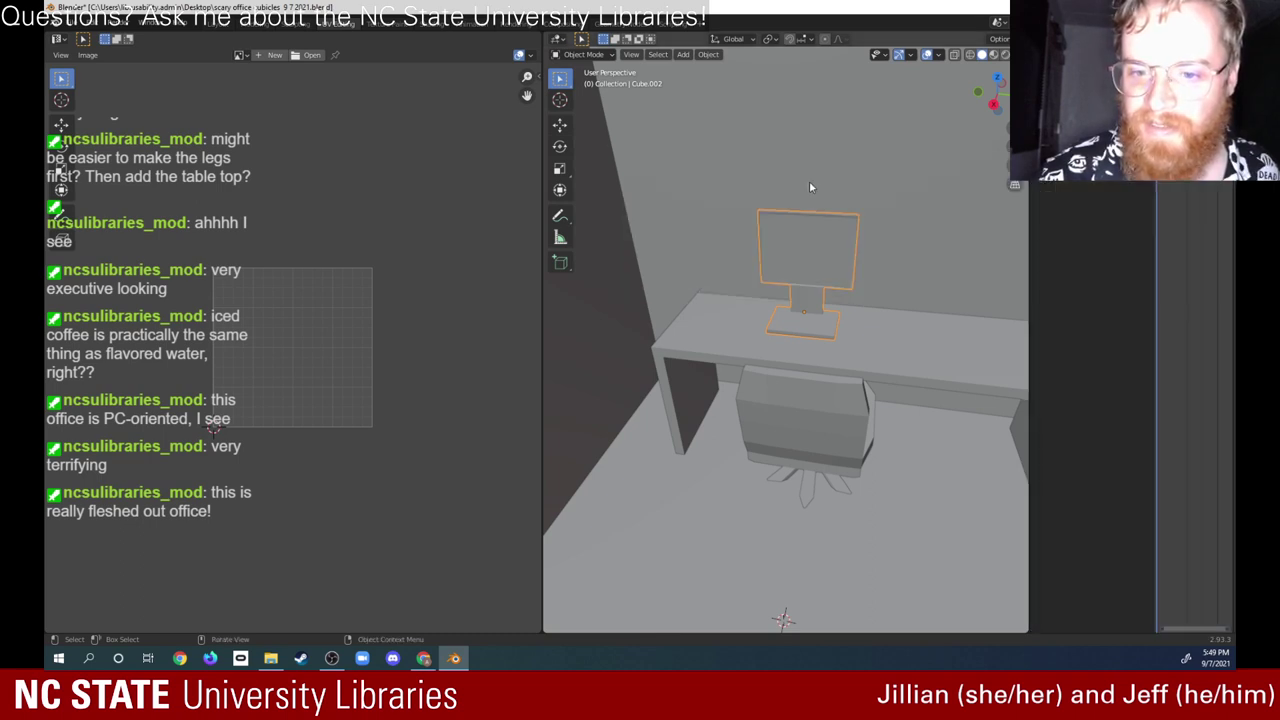
left_click(1090, 46)
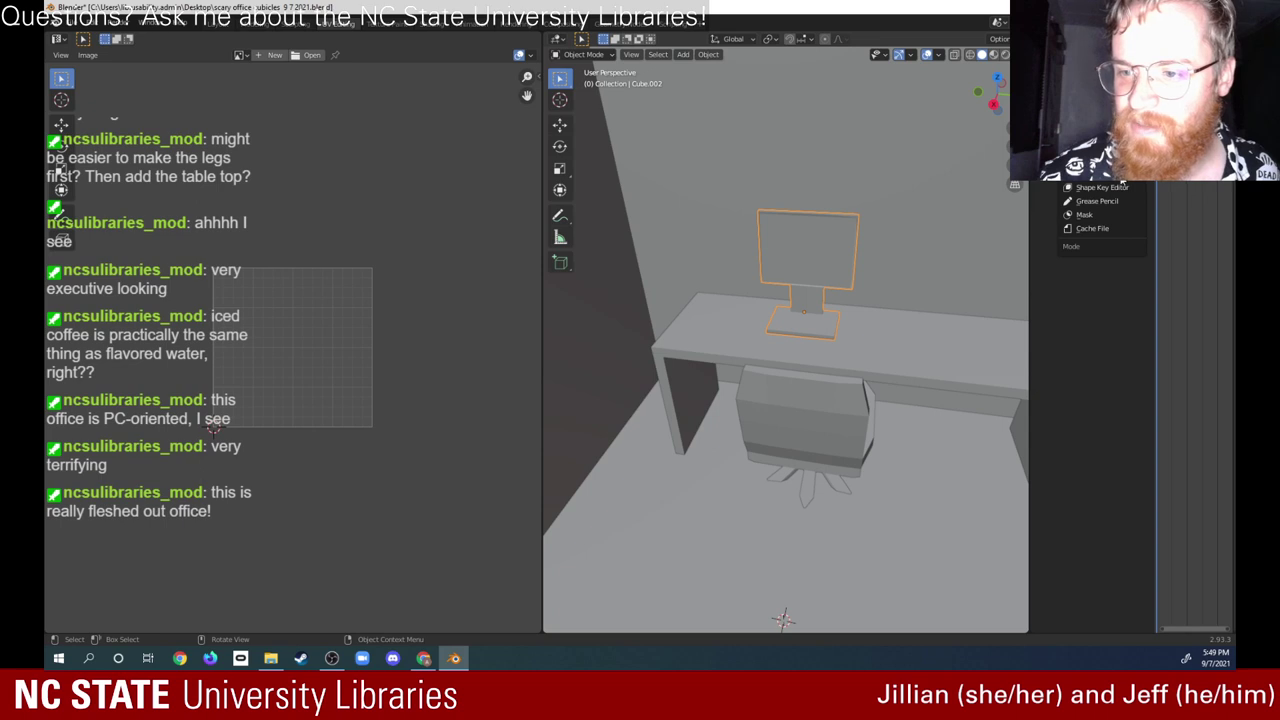
left_click(1075, 166)
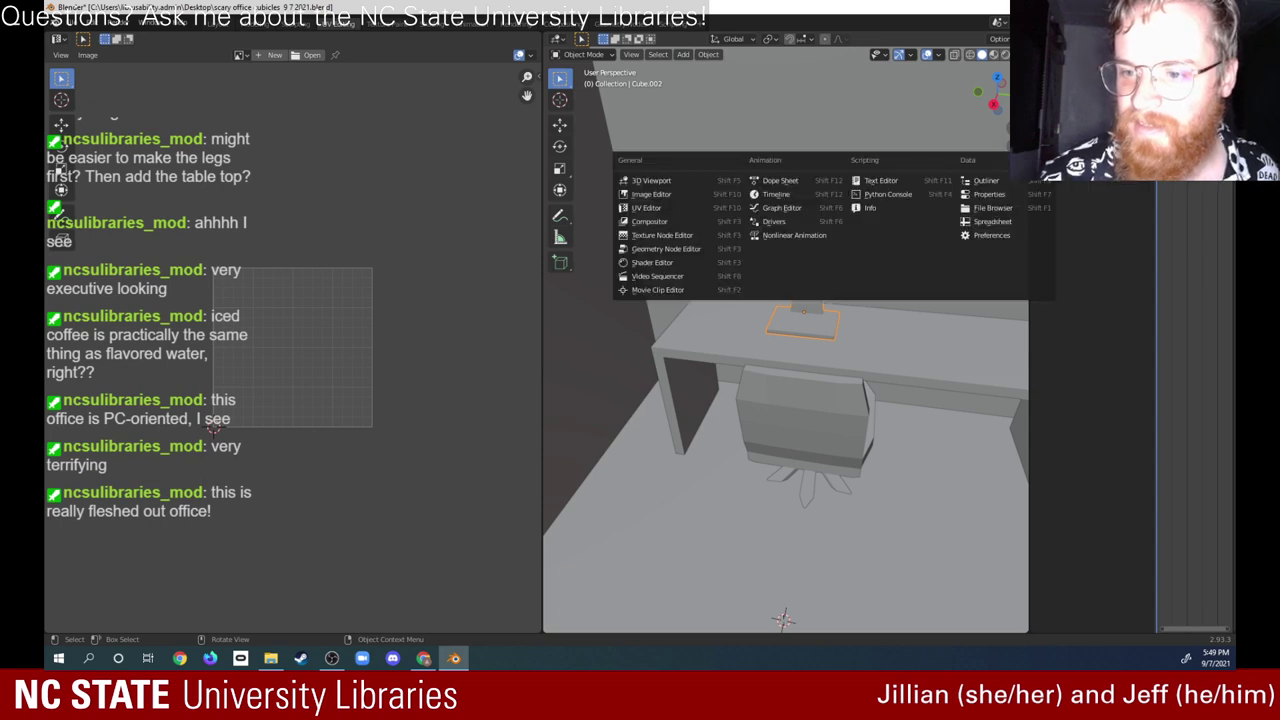
Step: Return the side area to Properties and view the View Layer and Scene tabs
left_click(988, 194)
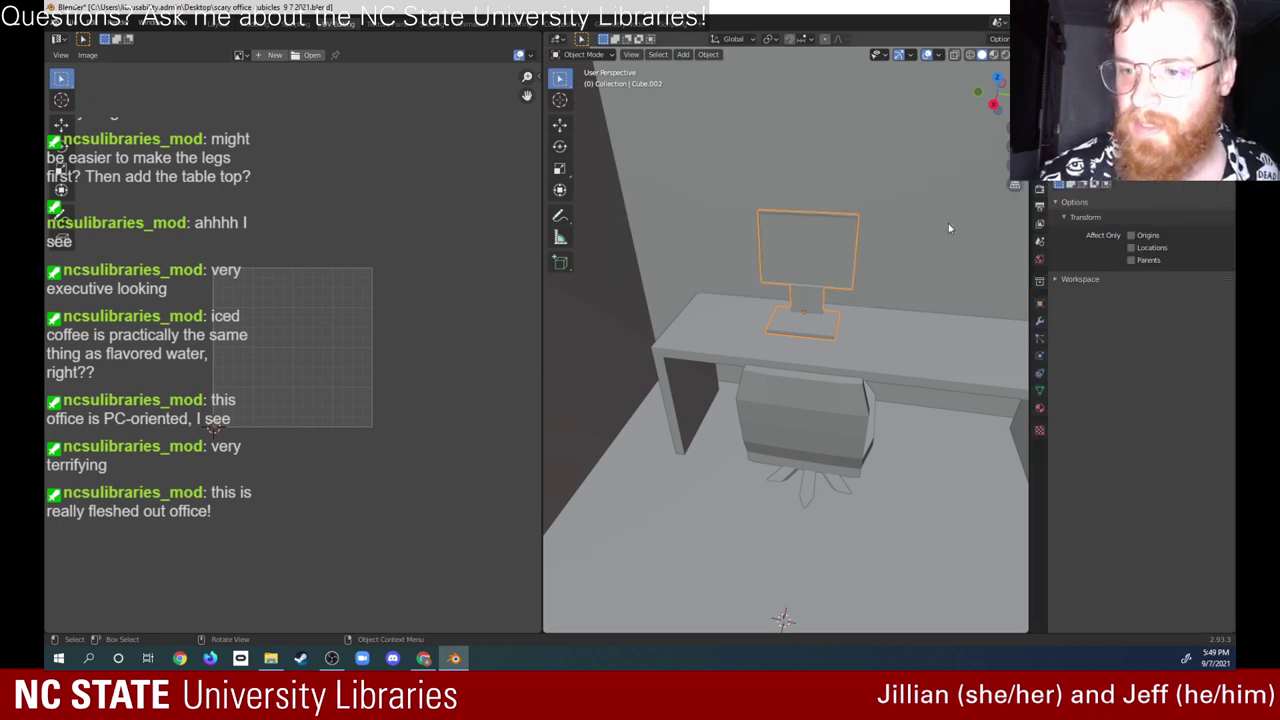
left_click(1039, 224)
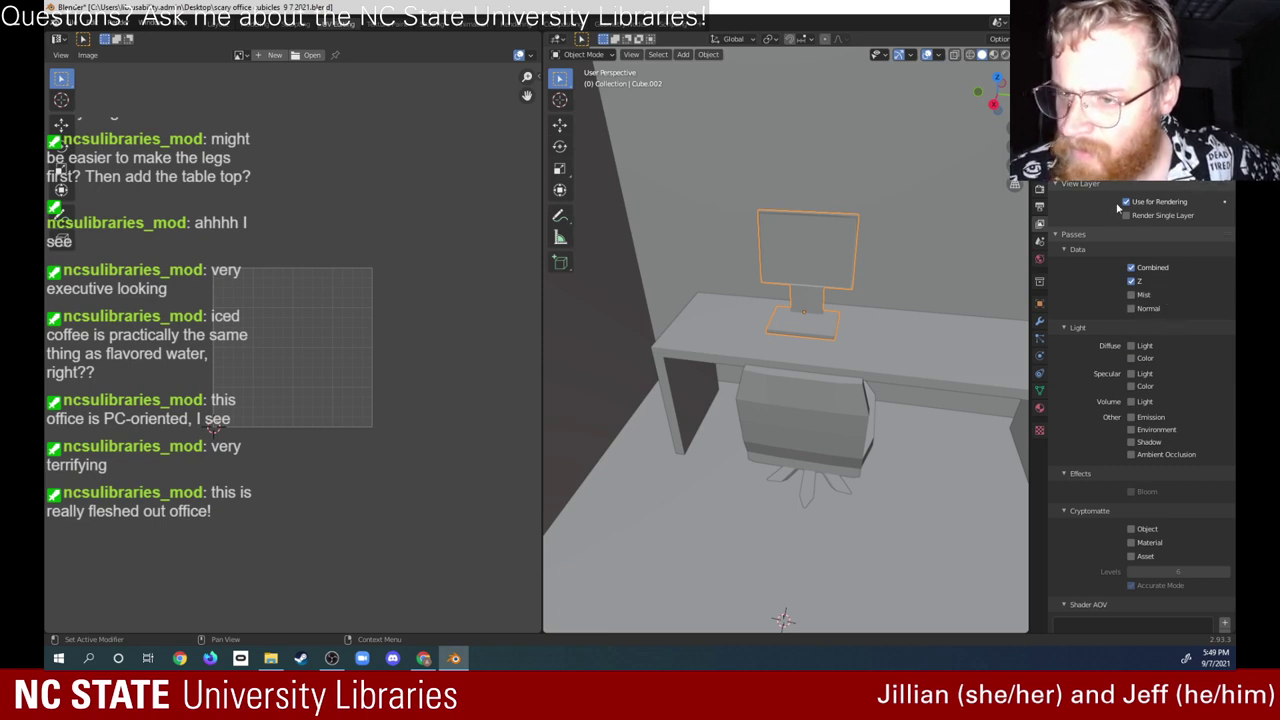
left_click(1040, 243)
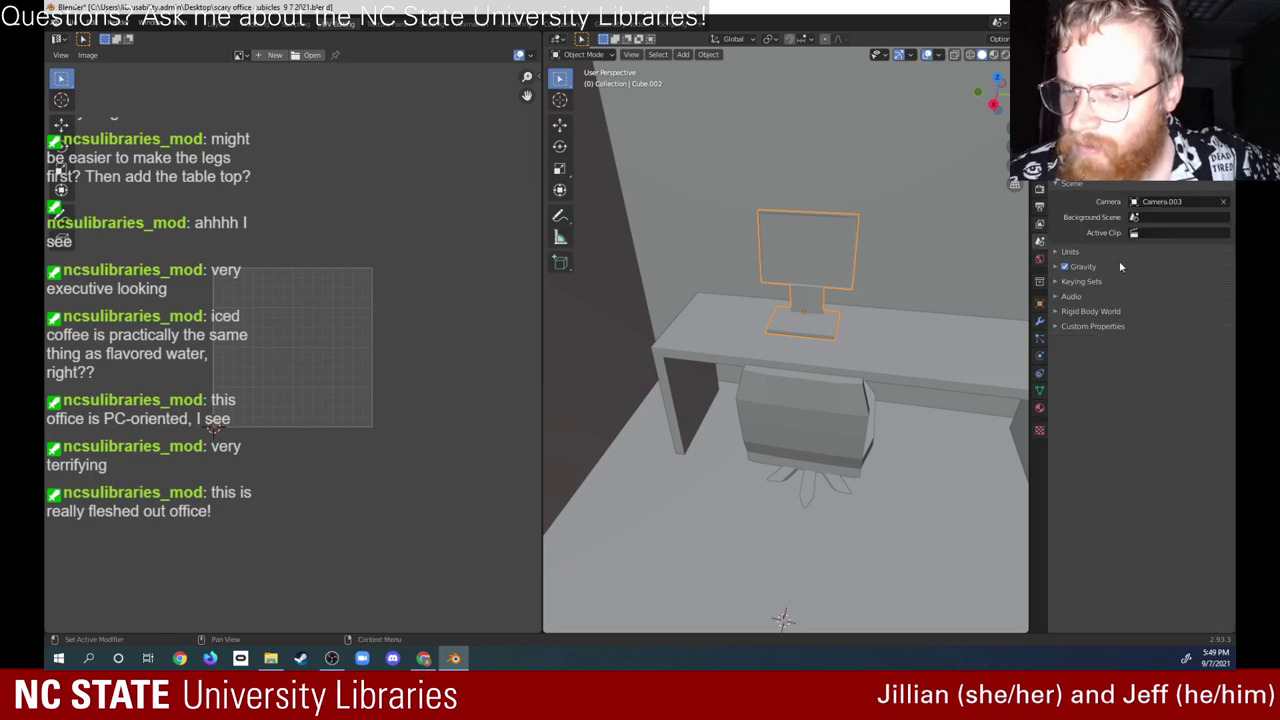
Step: Open the monitor's Modifier tab and add a UV Warp modifier
left_click(1040, 320)
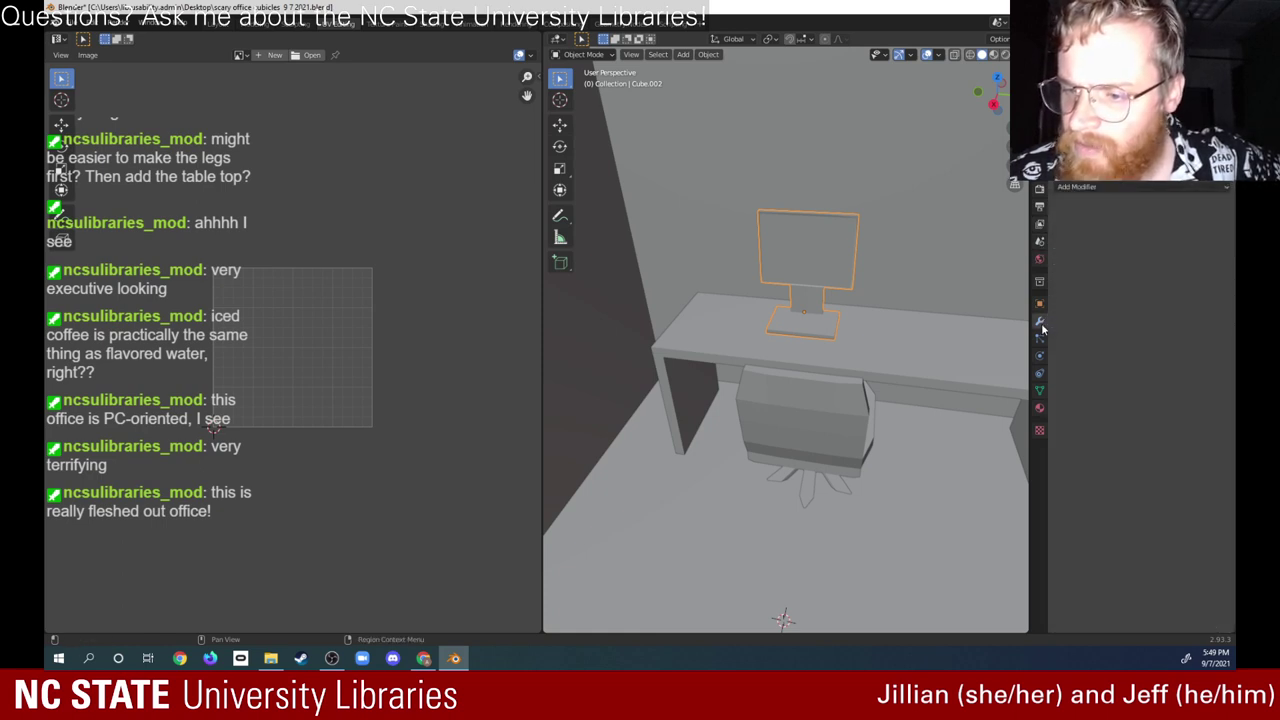
left_click(1150, 187)
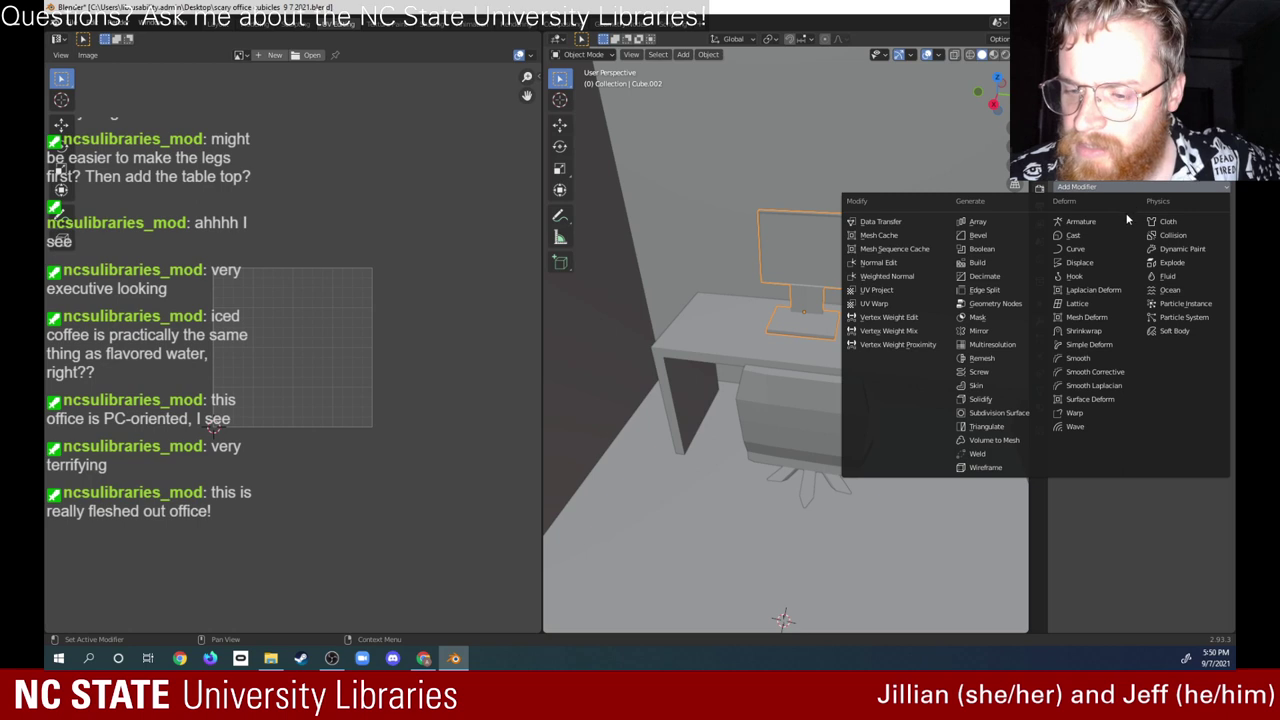
left_click(880, 303)
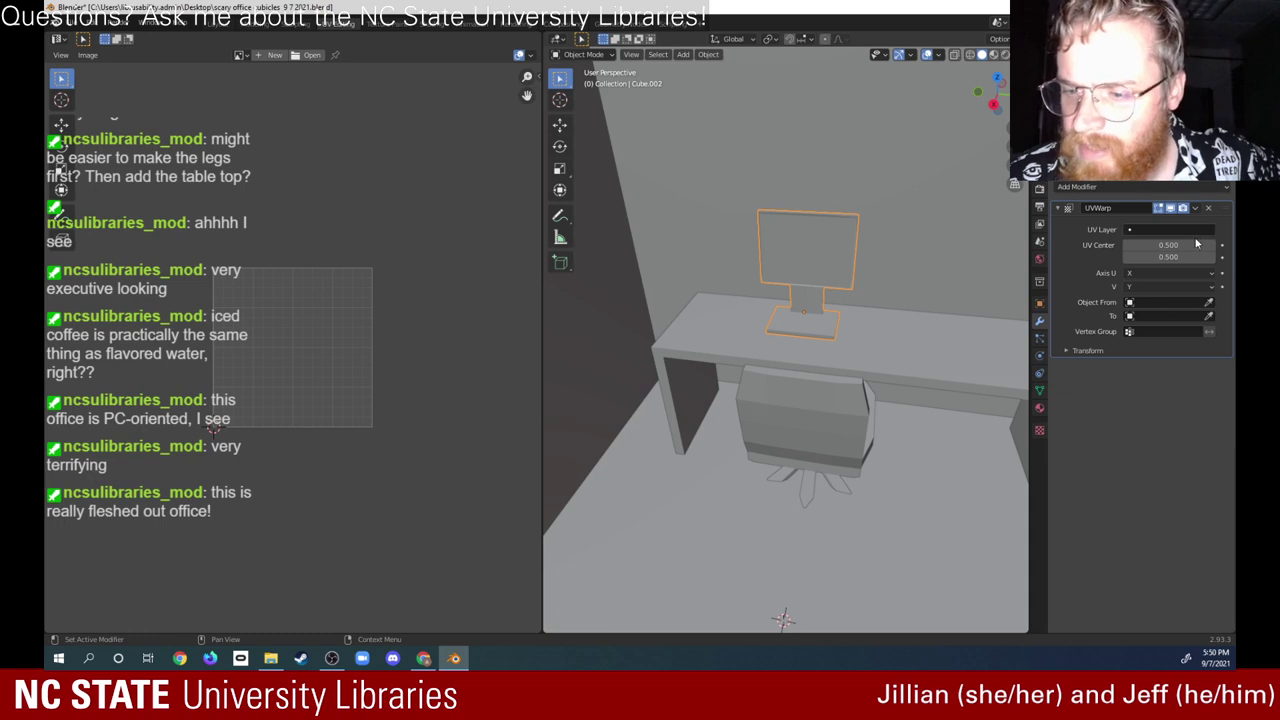
left_click(868, 252)
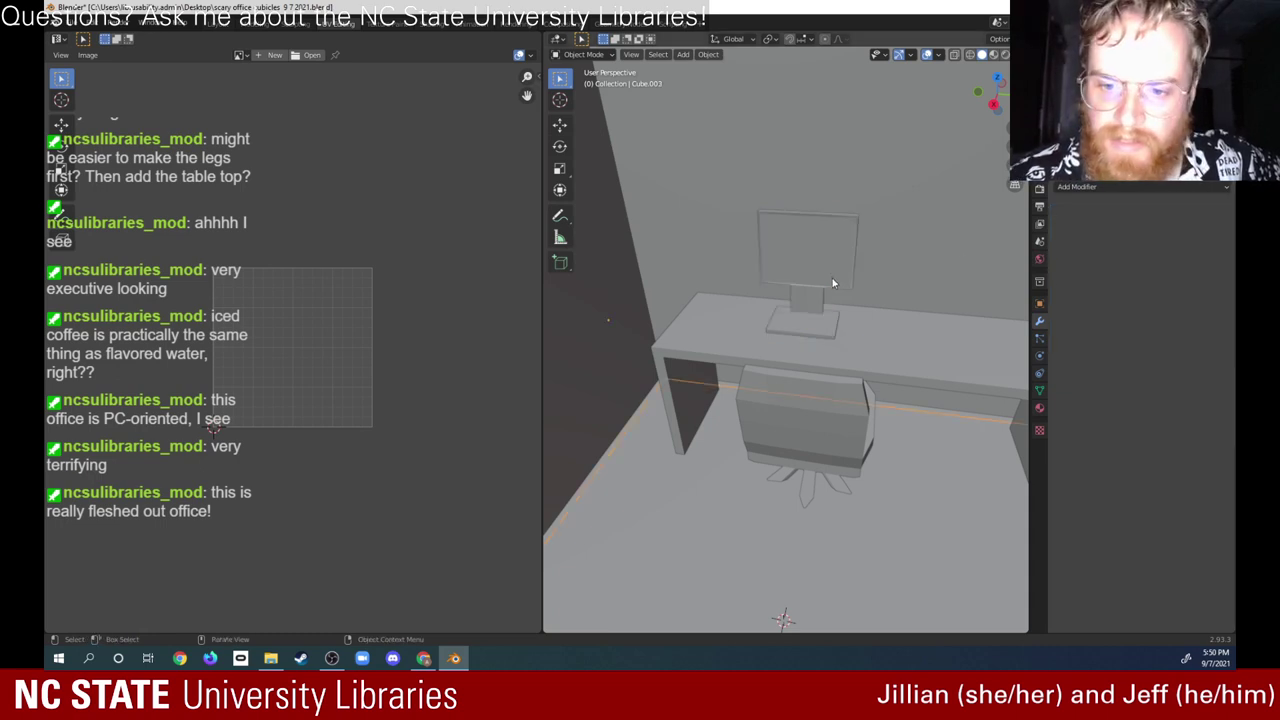
left_click(835, 277)
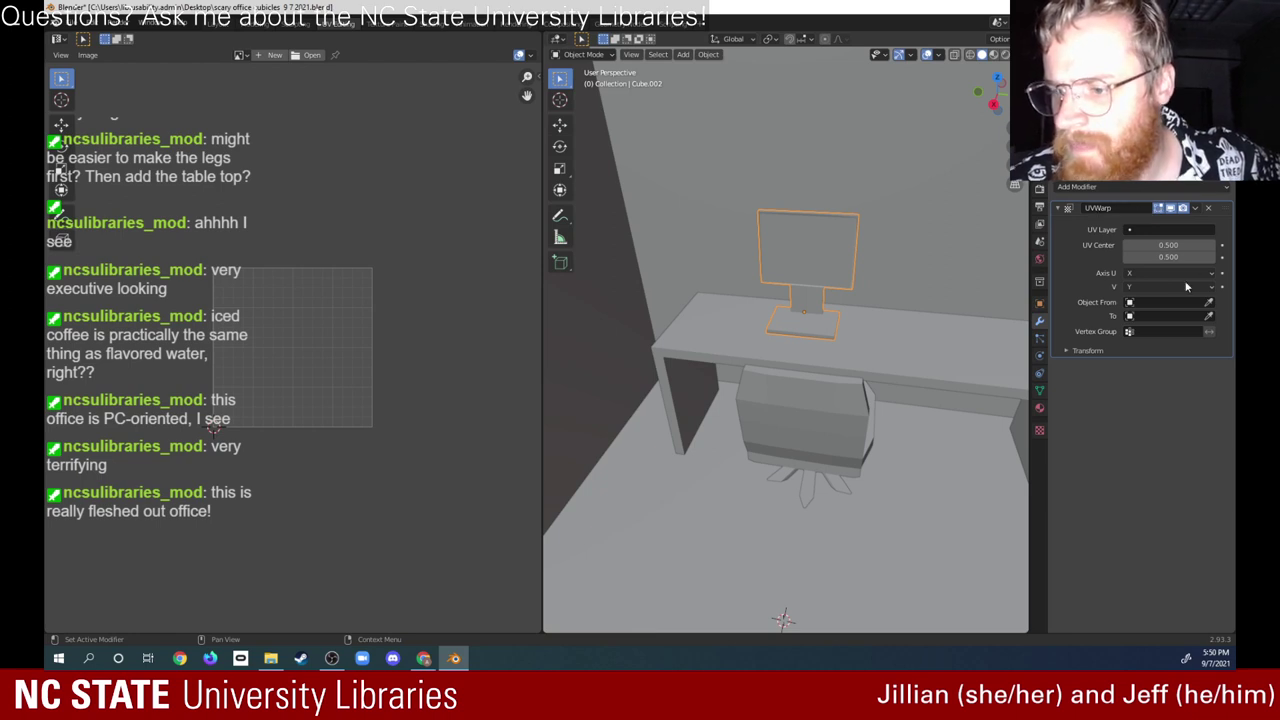
Step: Replace the UV Warp with a UV Project modifier, then orbit and select the chair
left_click(1208, 207)
left_click(1191, 187)
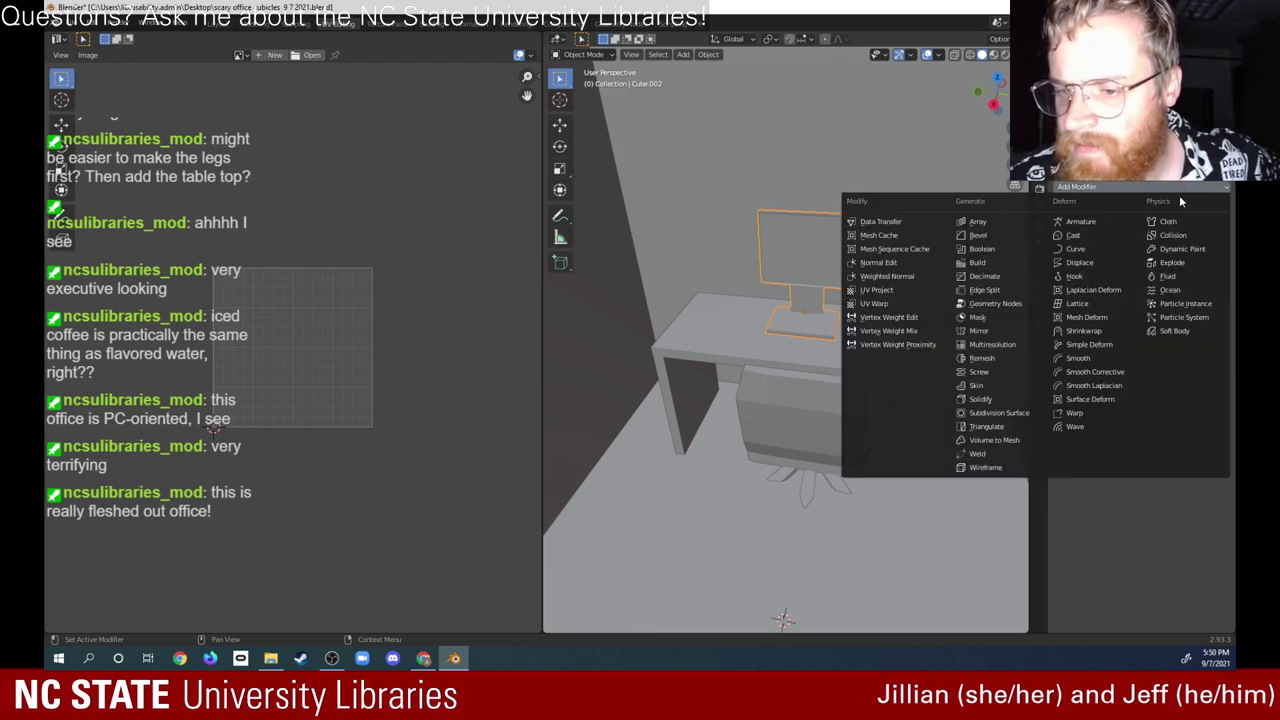
left_click(900, 290)
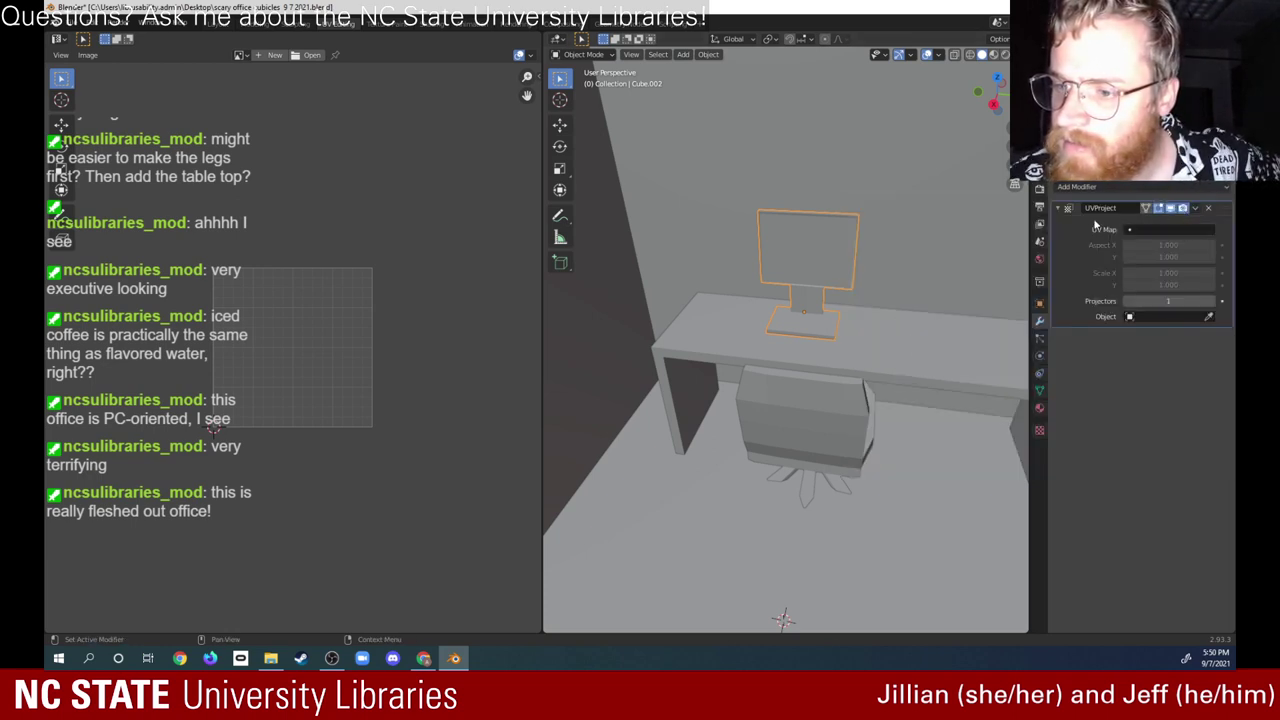
middle_click_drag(880, 300, 821, 430)
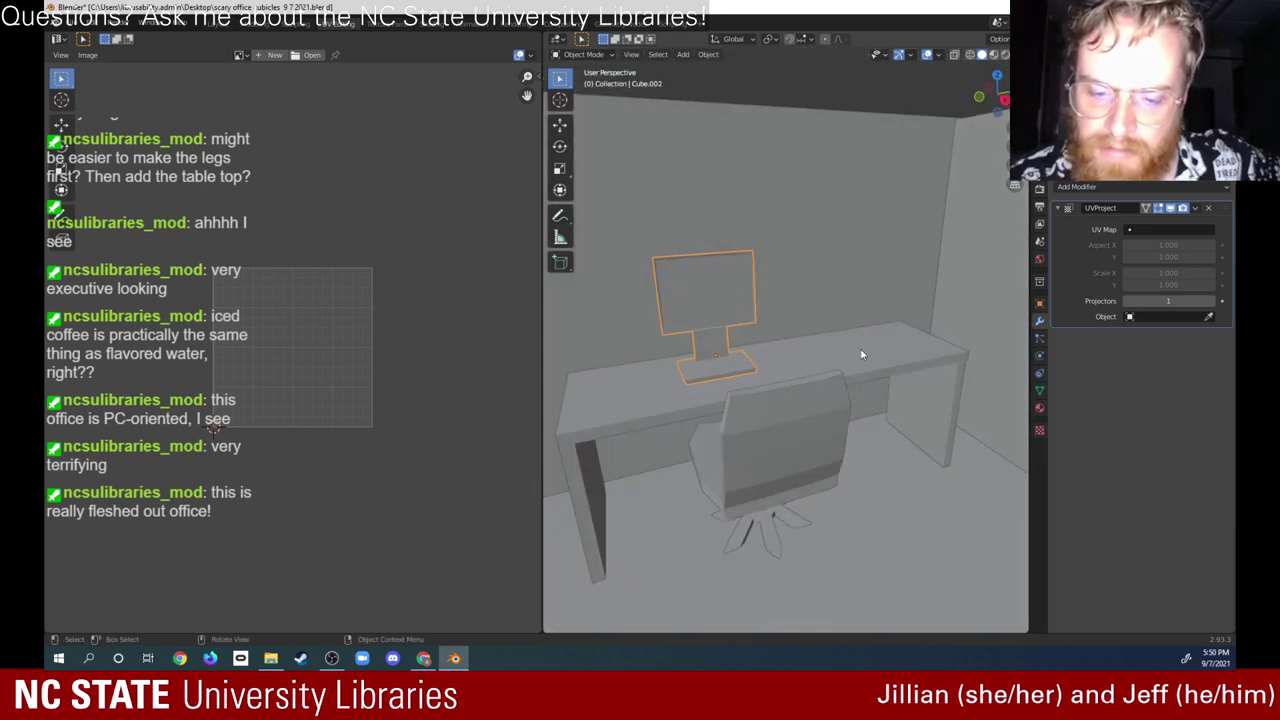
left_click(822, 420)
left_click(1128, 189)
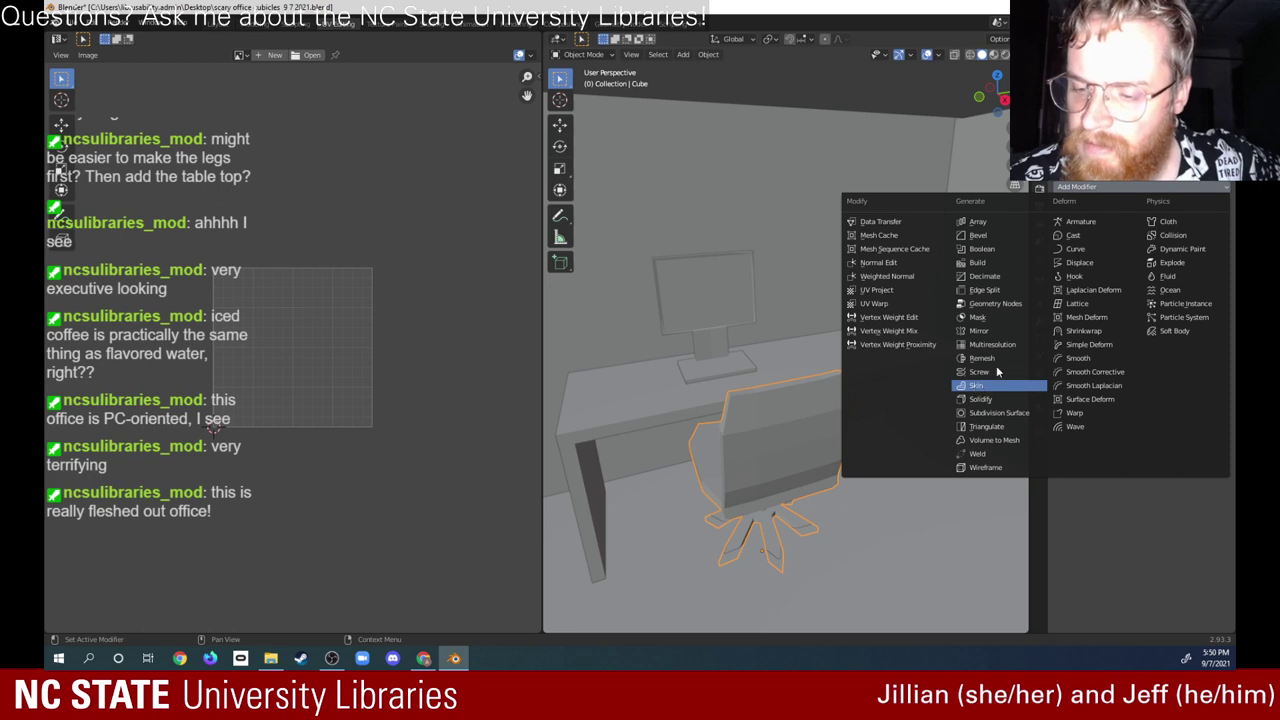
left_click(917, 331)
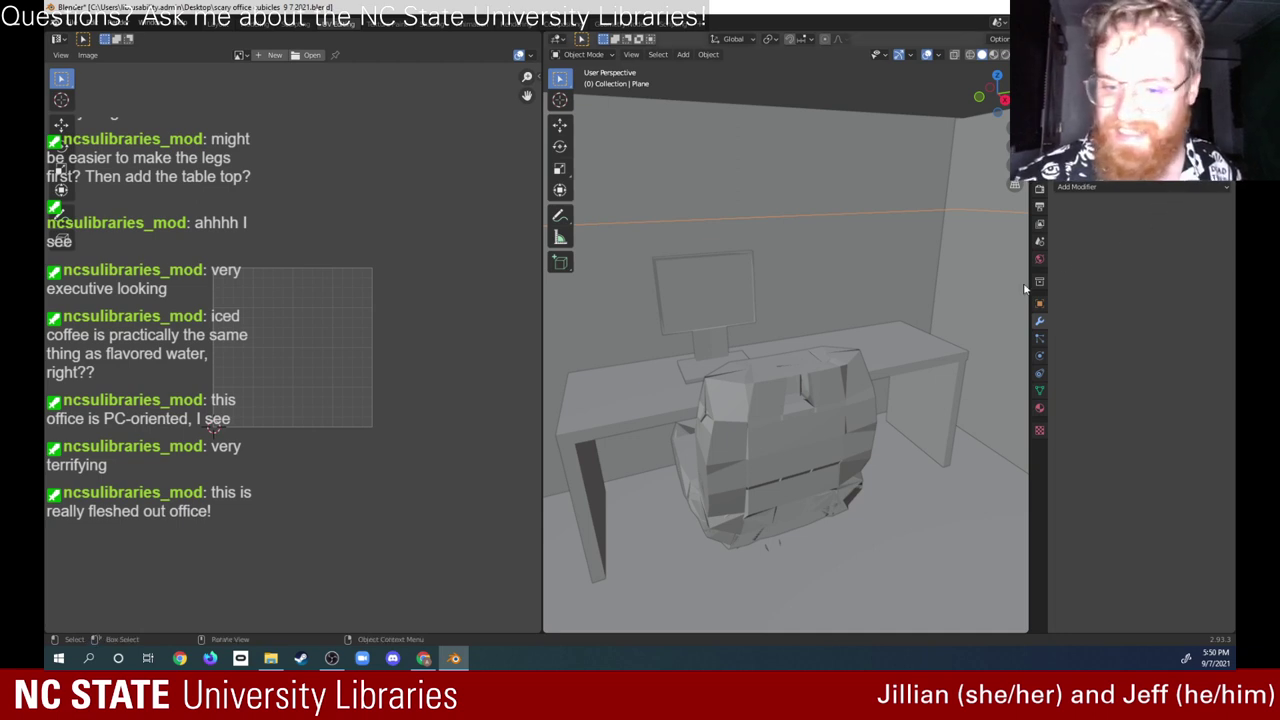
left_click(865, 421)
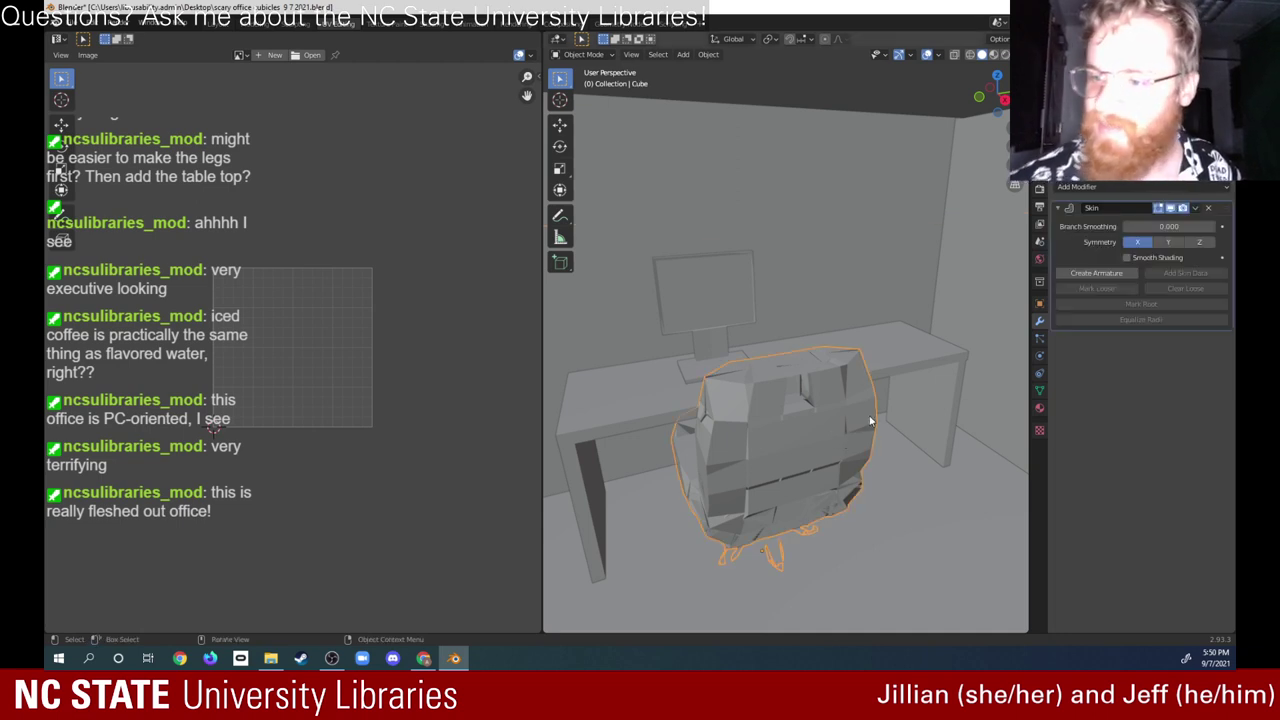
left_click(1122, 275)
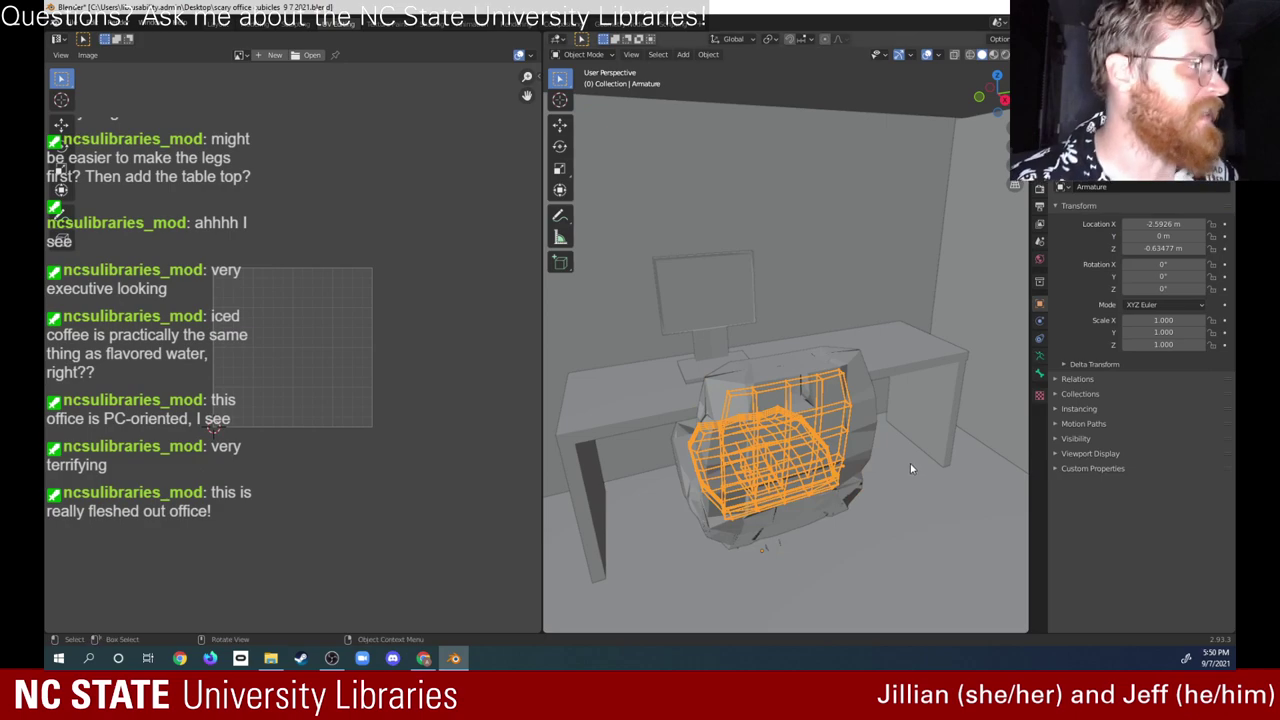
middle_click_drag(910, 463, 798, 532)
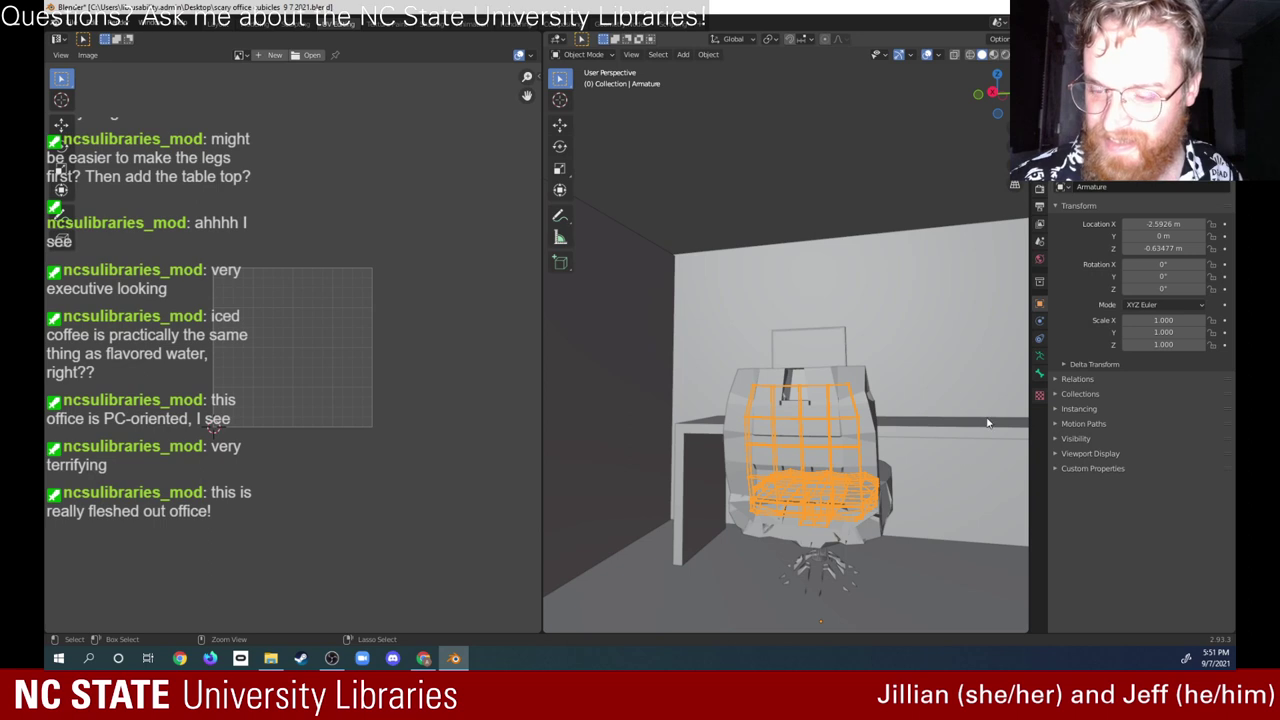
key("ctrl+z")
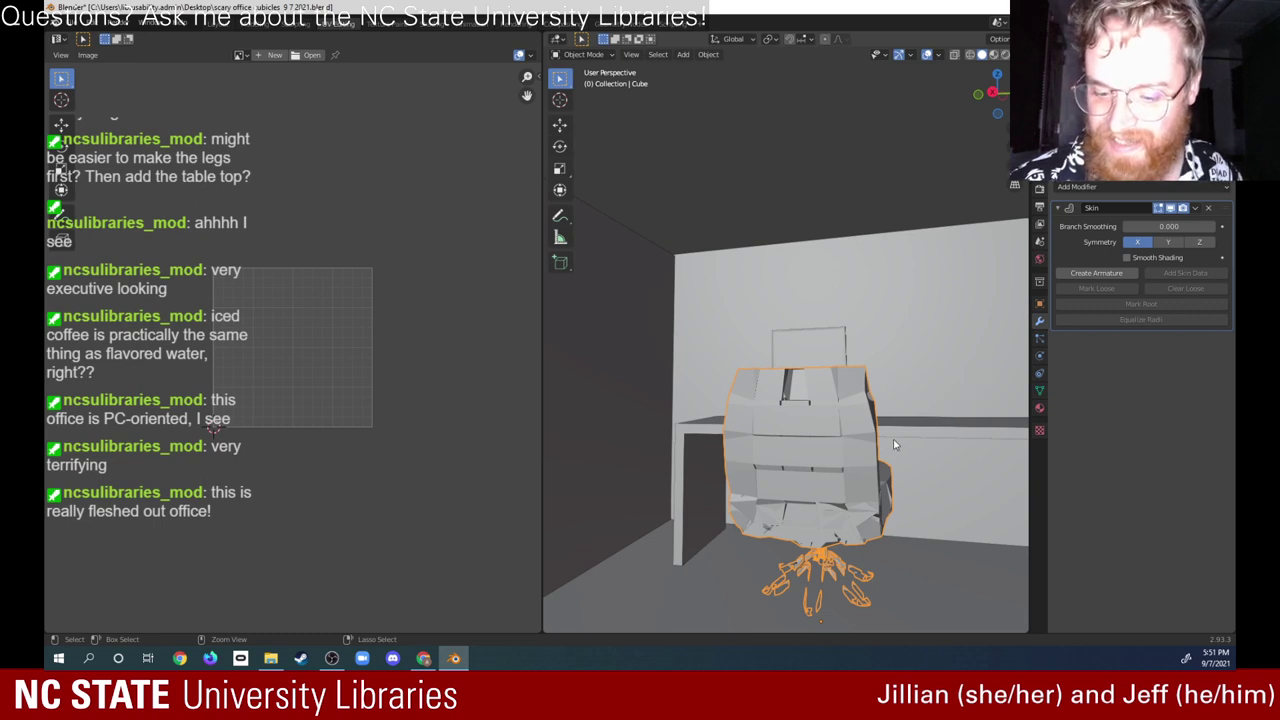
key("ctrl+z")
middle_click_drag(911, 451, 926, 387)
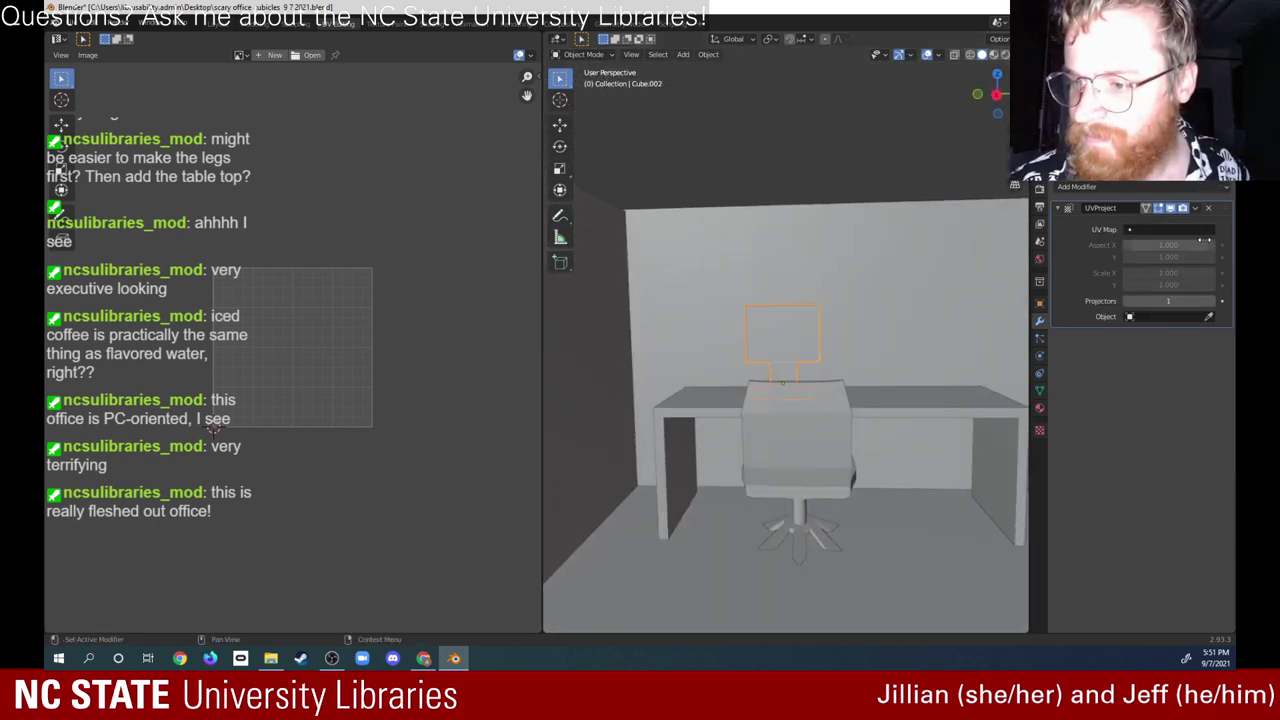
Step: Delete the monitor's UVProject modifier, add a Cloth modifier, and orbit around the desk
left_click(1208, 208)
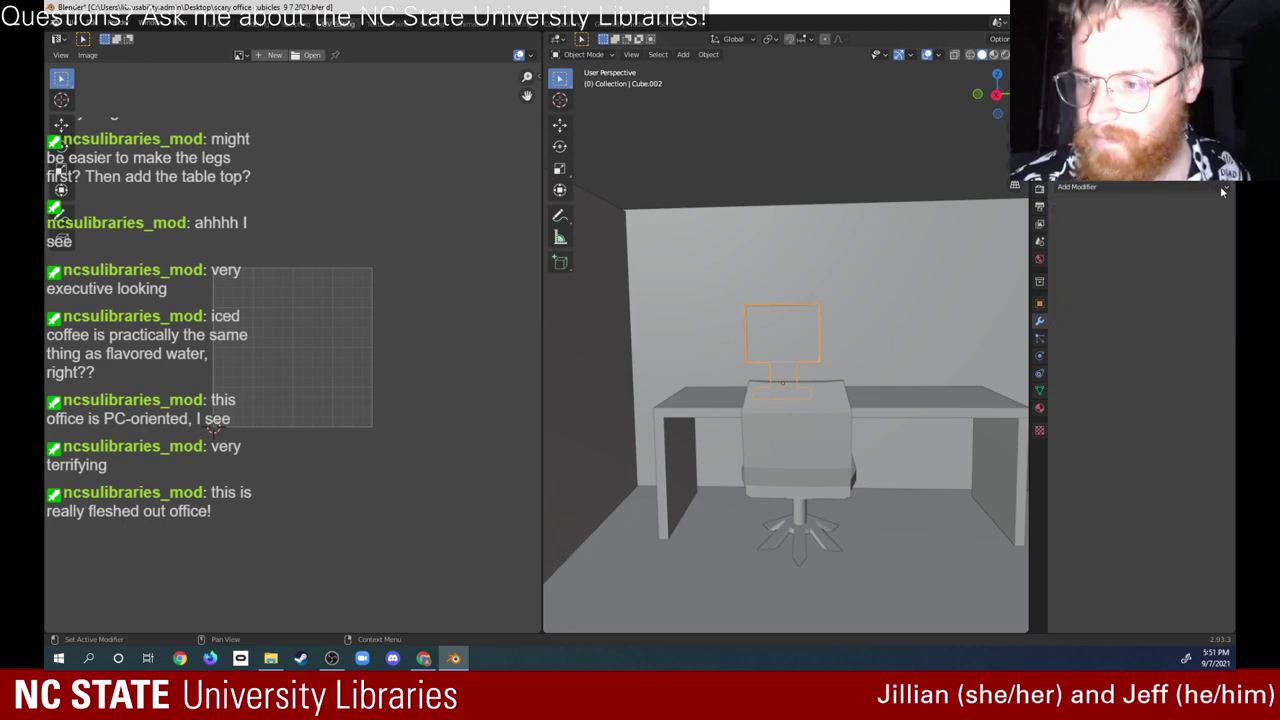
left_click(1216, 187)
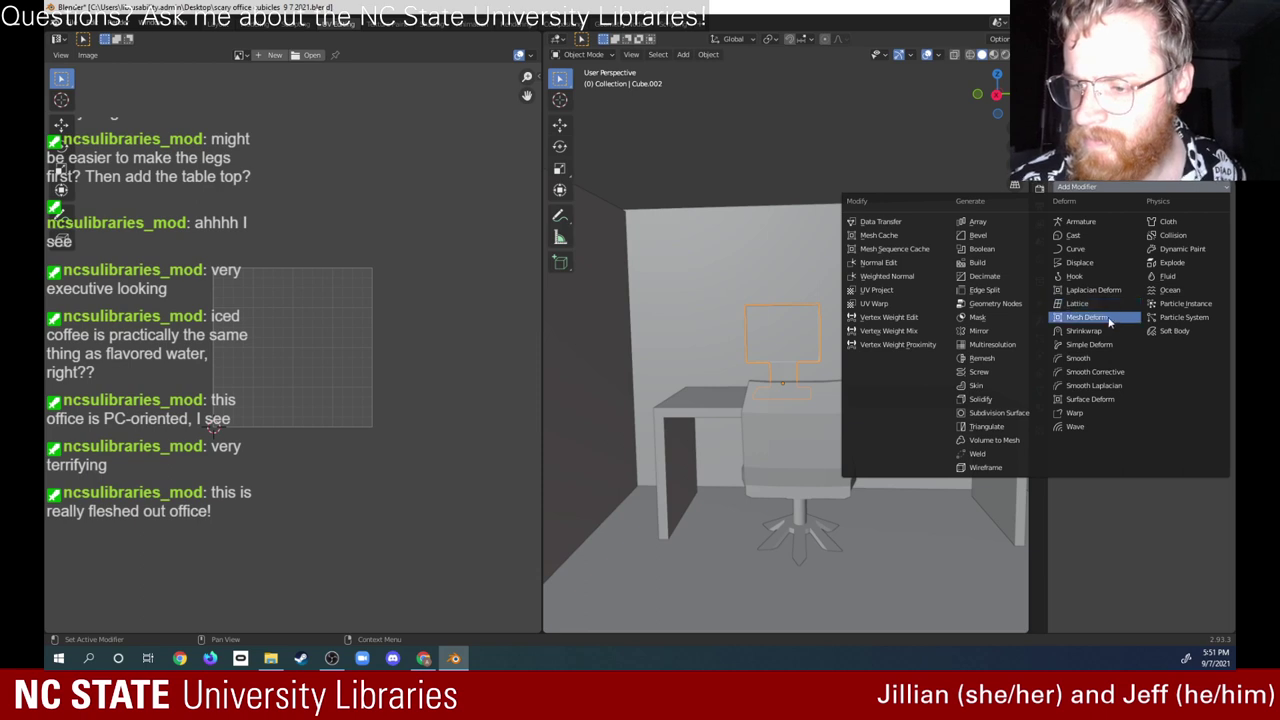
left_click(1192, 222)
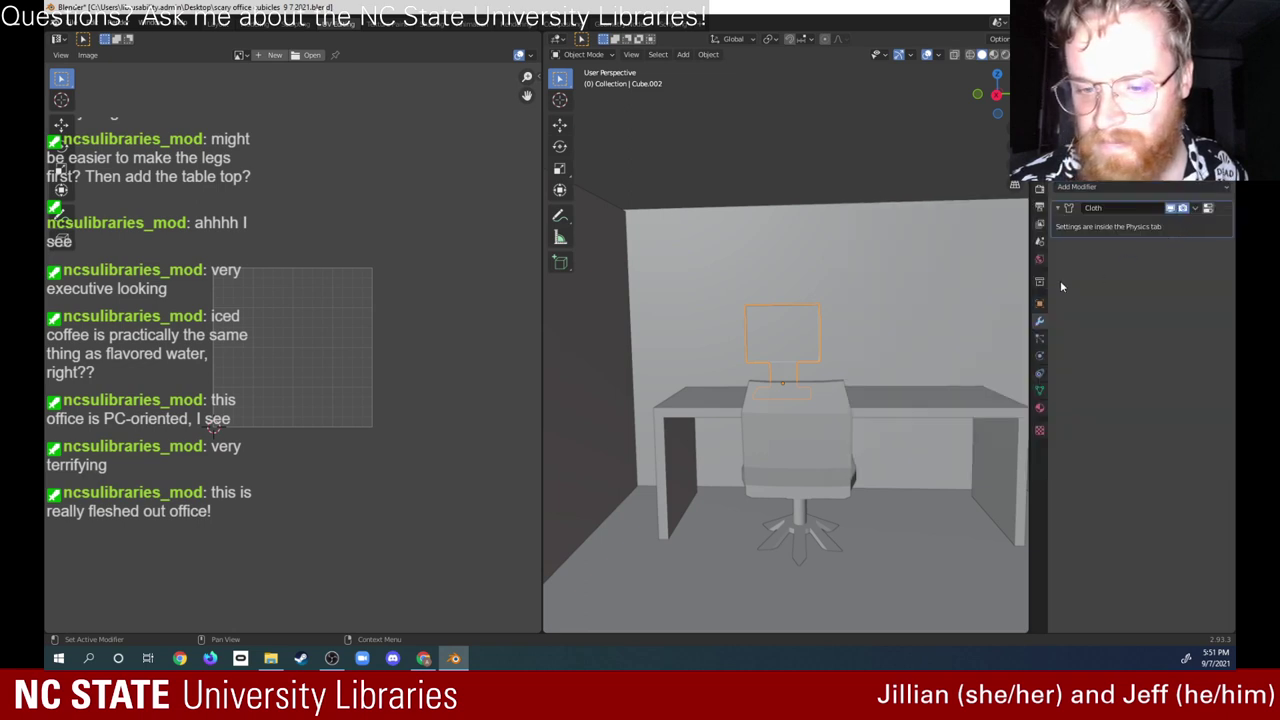
middle_click_drag(913, 415, 895, 443)
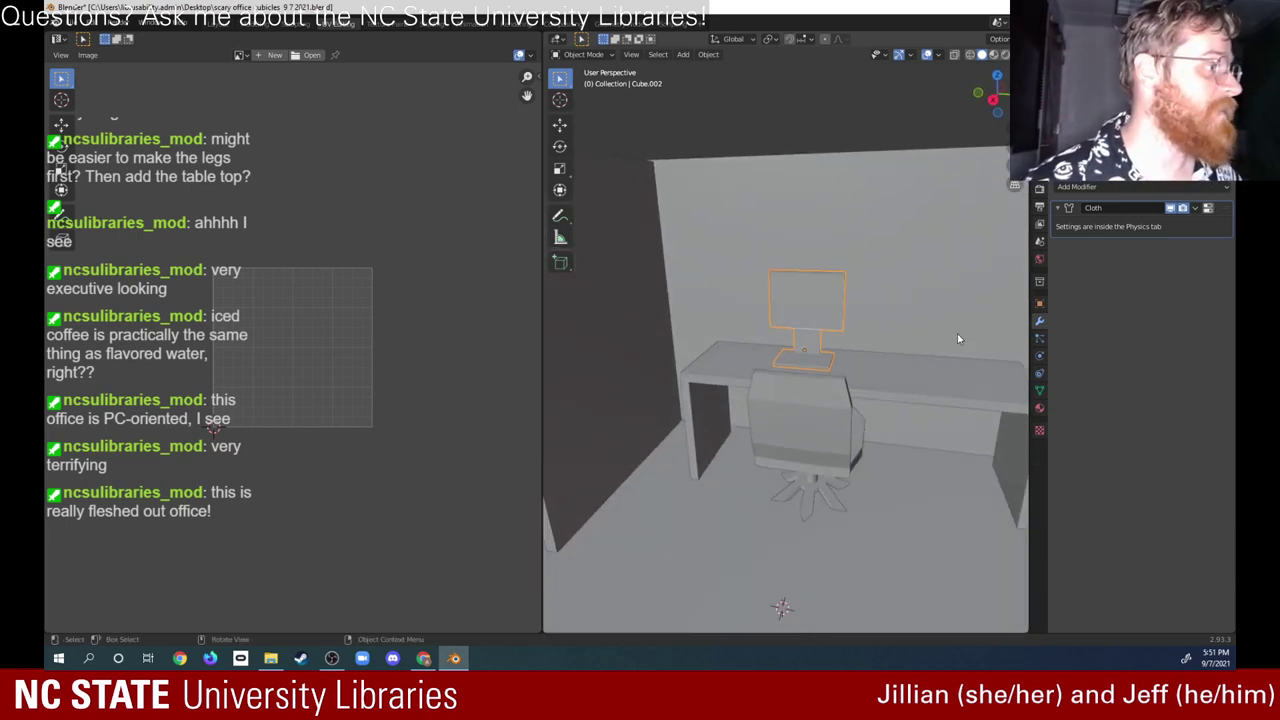
middle_click_drag(870, 333, 829, 391)
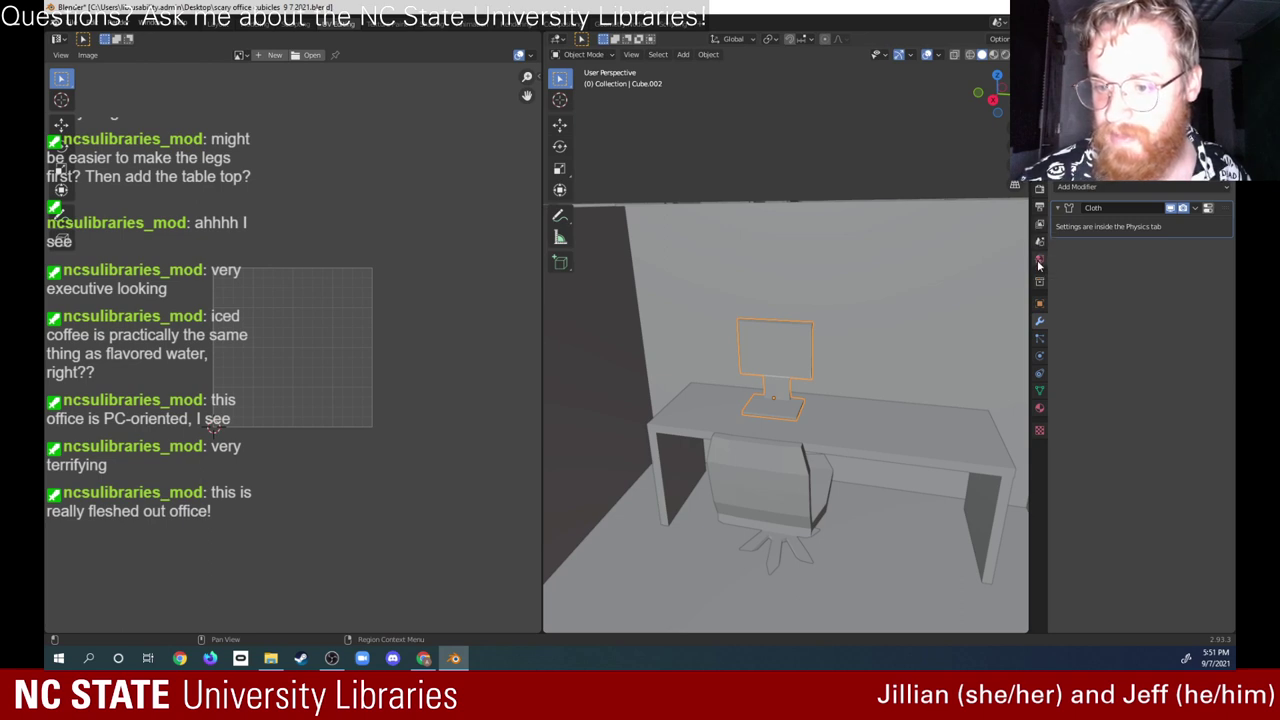
Step: Review the monitor's Cloth settings in the Physics tab, then remove the Cloth physics
left_click(1039, 360)
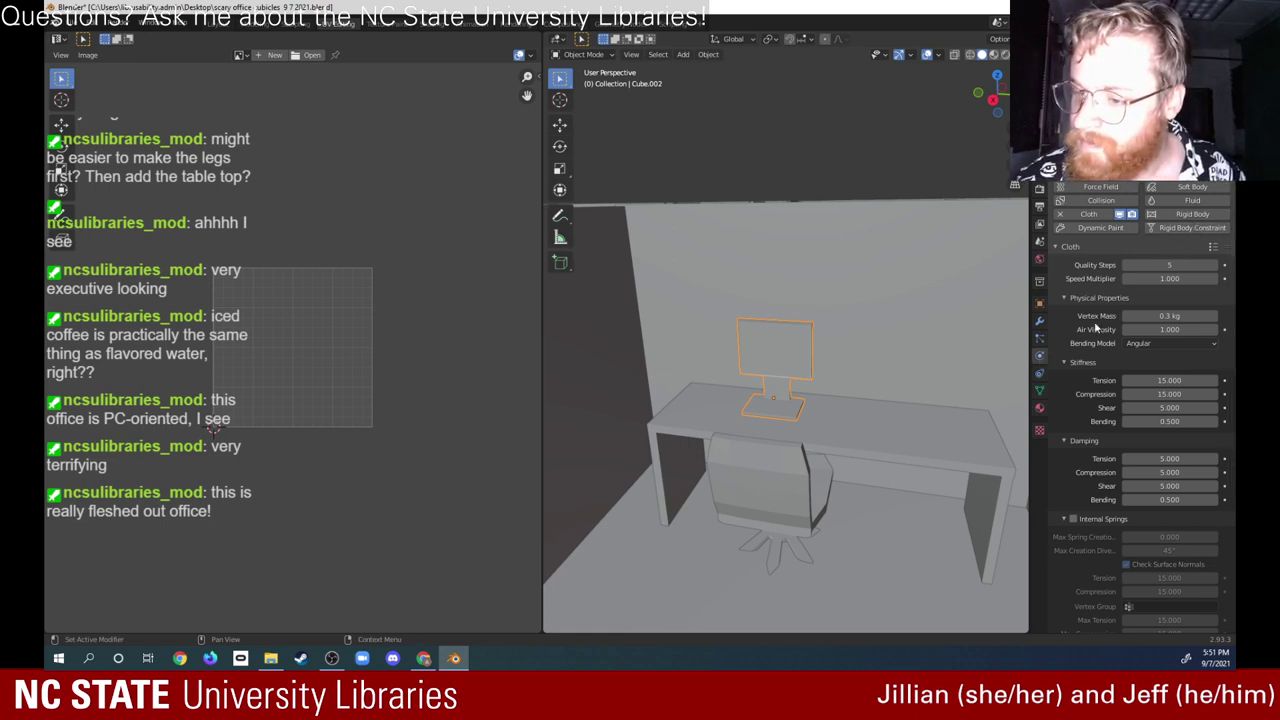
scroll(1107, 238, "down", 3)
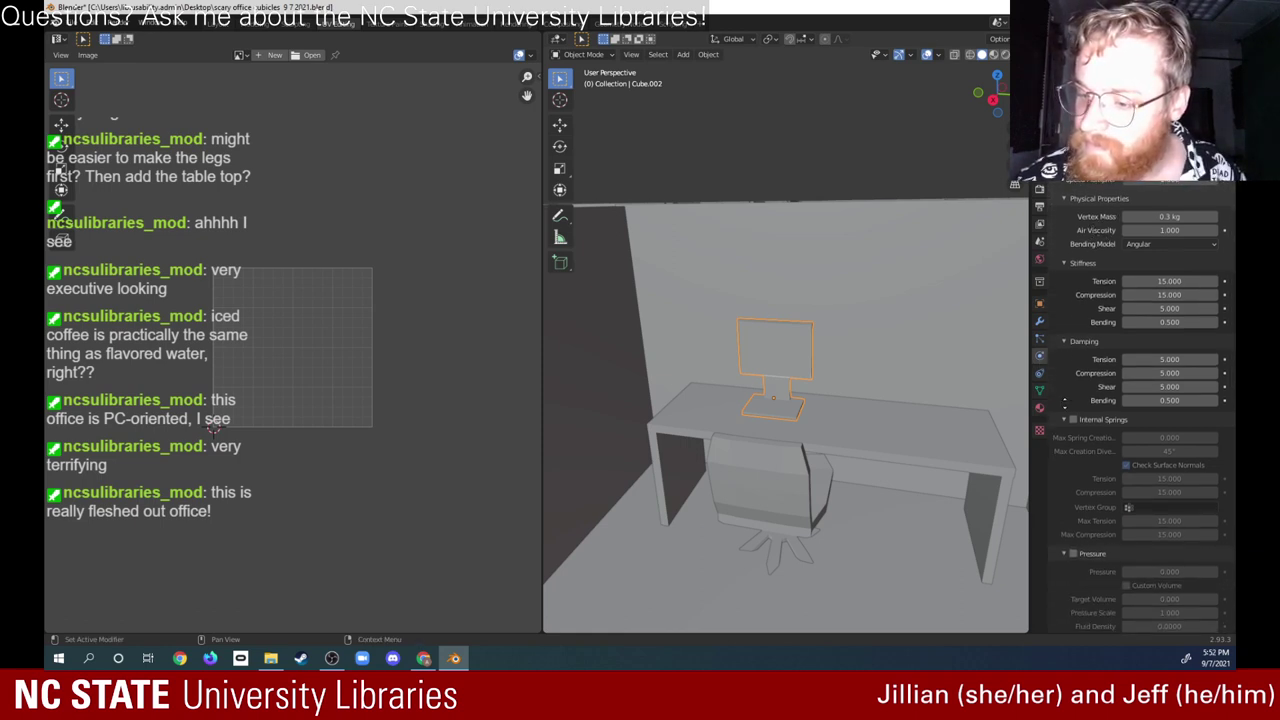
scroll(1064, 400, "down", 3)
scroll(1072, 280, "up", 6)
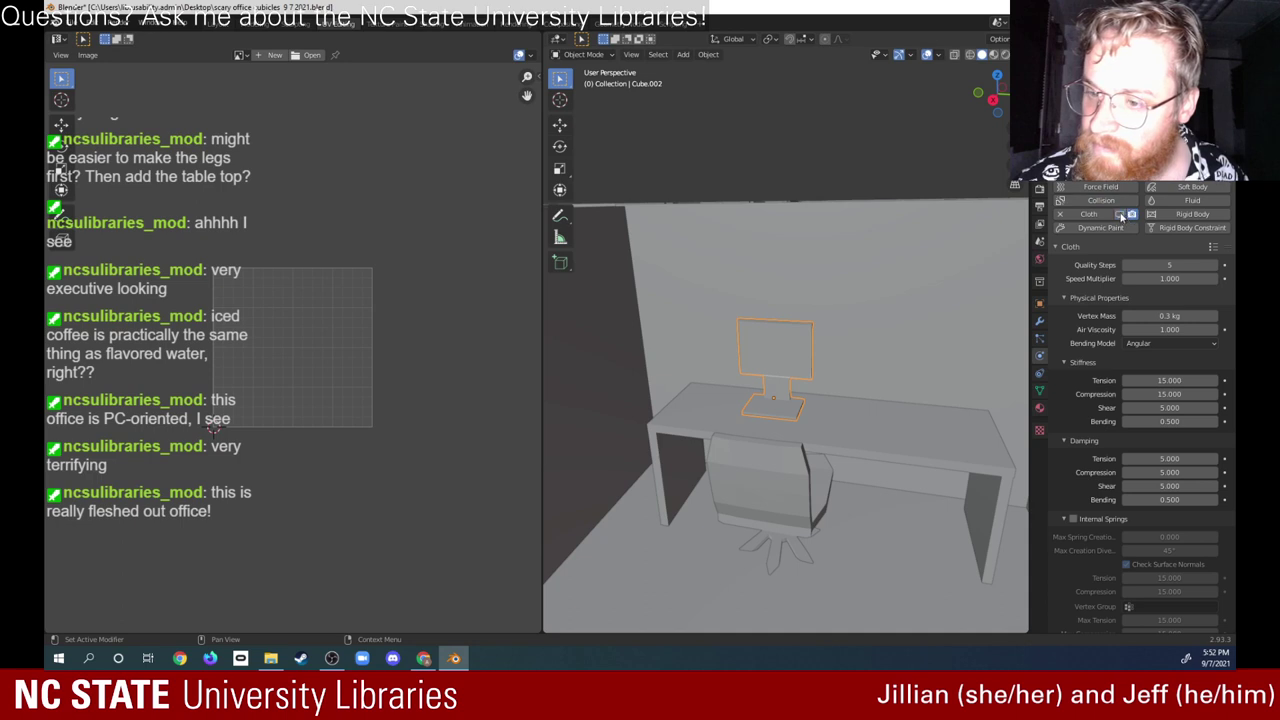
left_click(1062, 215)
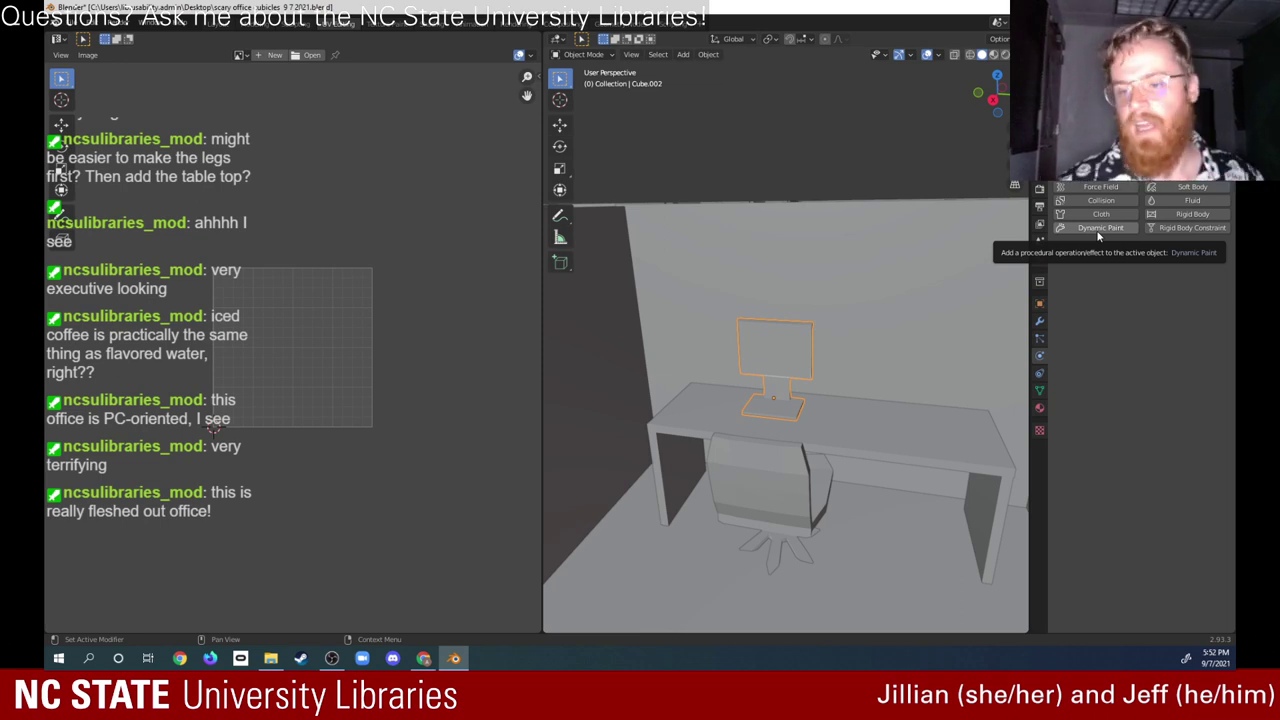
Step: Show the active tool's Transform options, reselect the monitor, and orbit to a higher view
left_click(1039, 187)
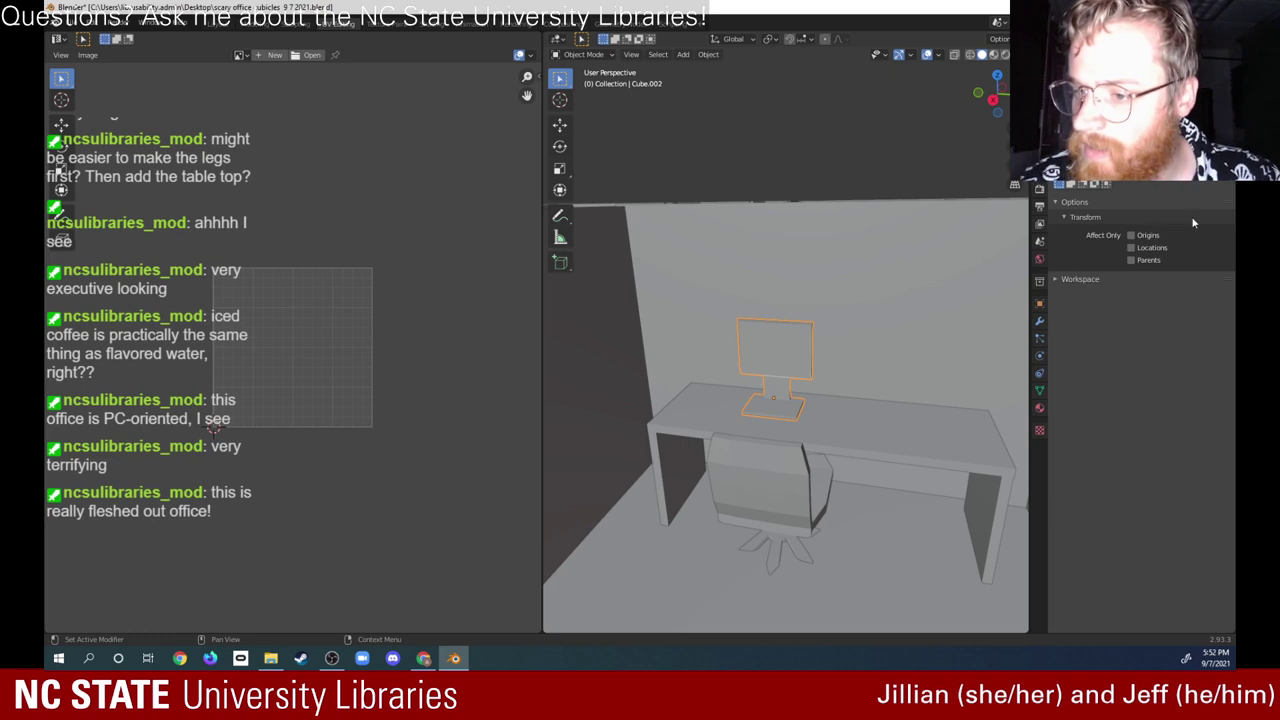
left_click(1060, 185)
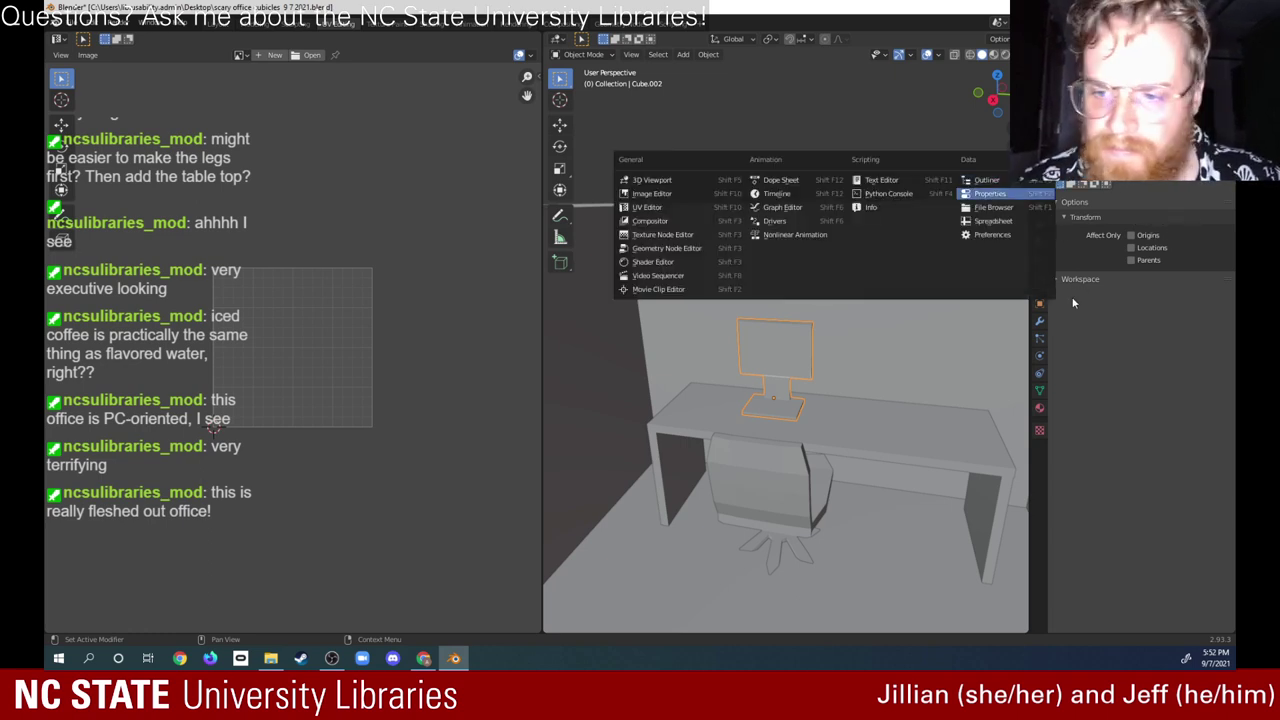
left_click(796, 363)
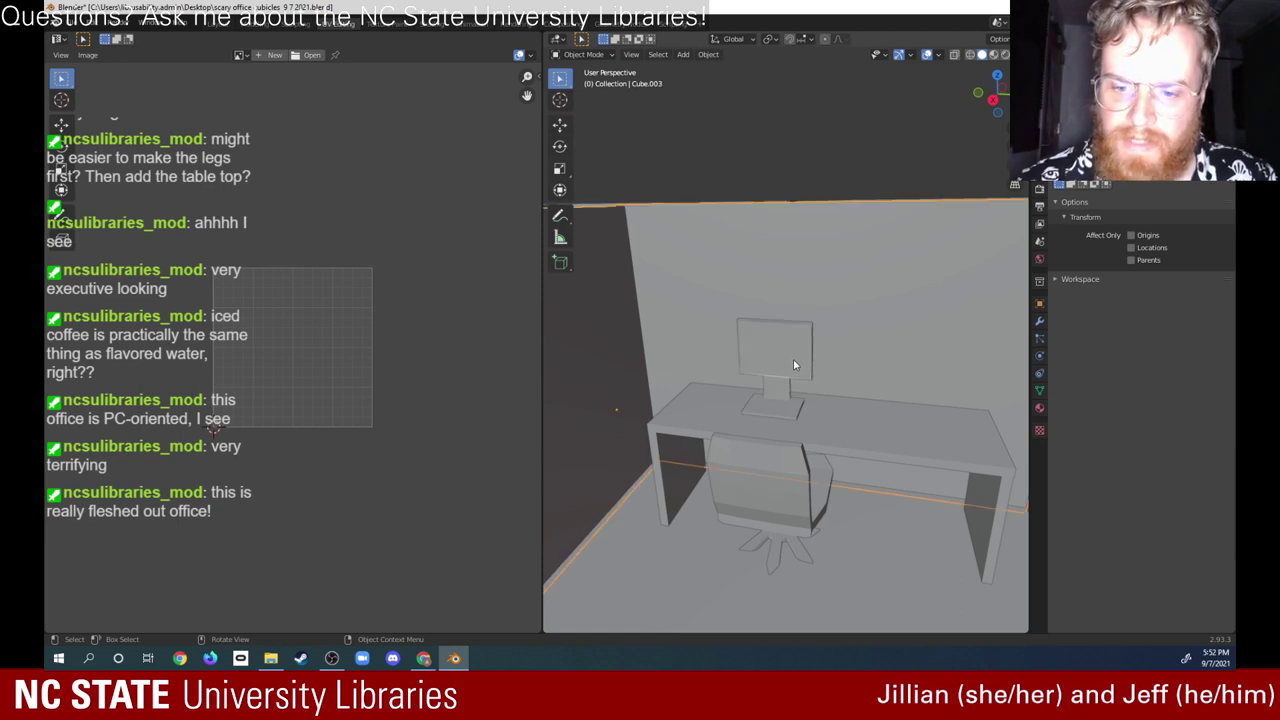
left_click(794, 360)
middle_click_drag(827, 345, 772, 383)
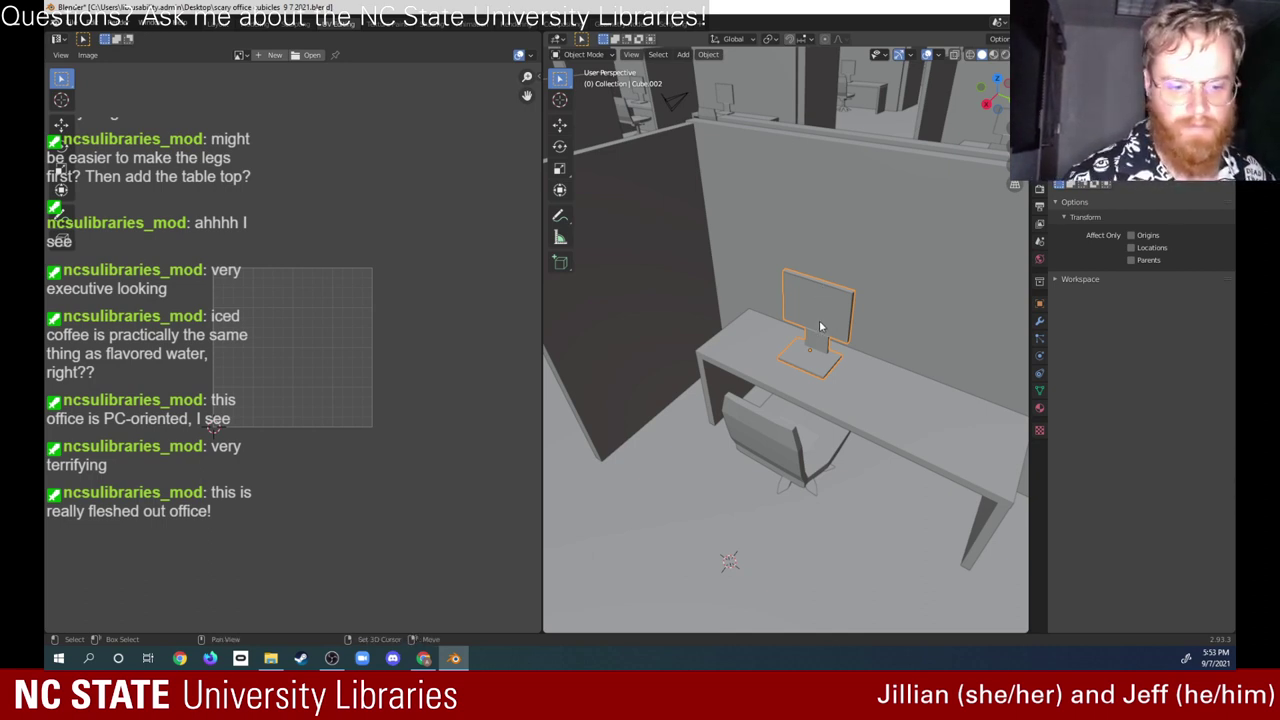
Step: Enter Texture Paint mode and add a 1024 px Material.001 Base Color texture slot
left_click(582, 54)
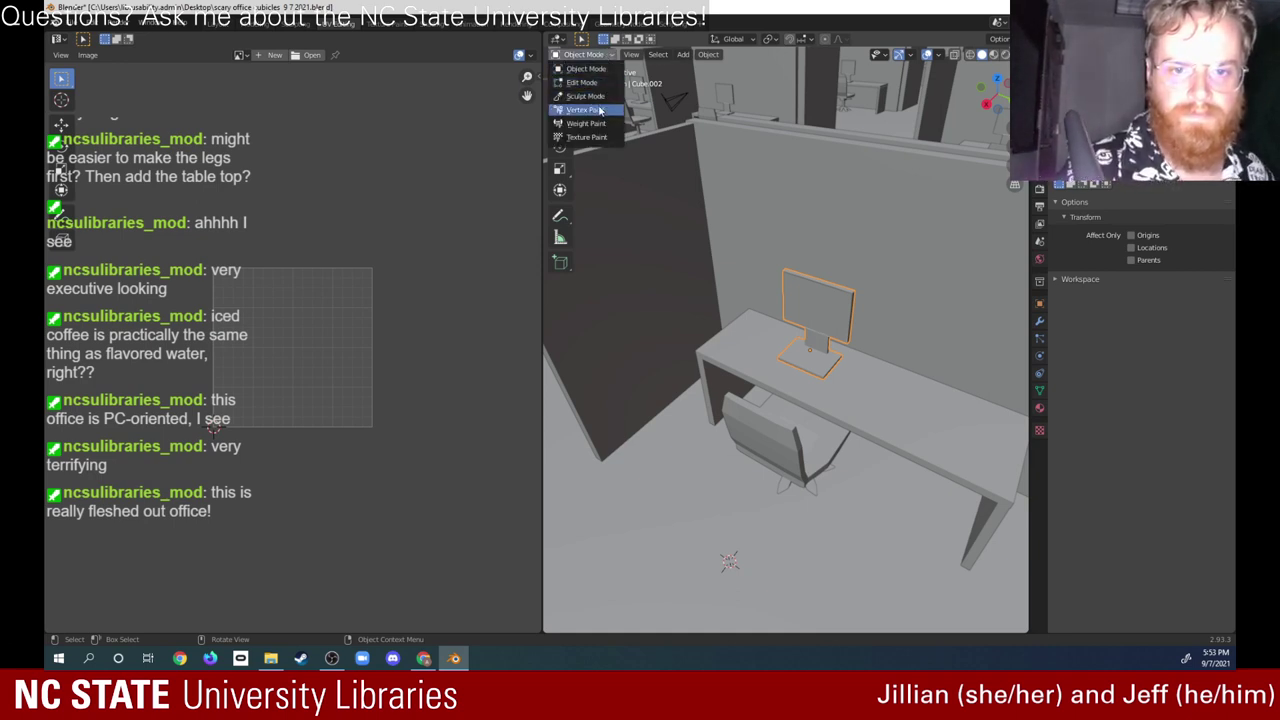
left_click(586, 137)
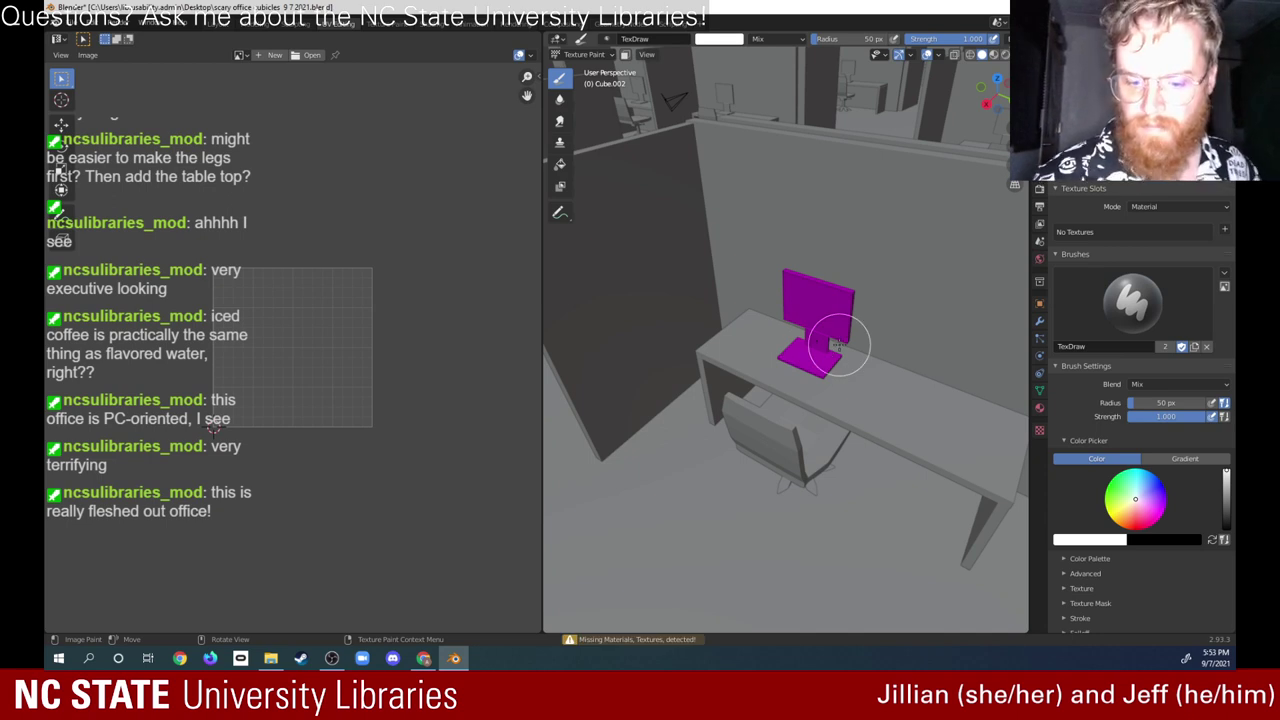
left_click(1224, 229)
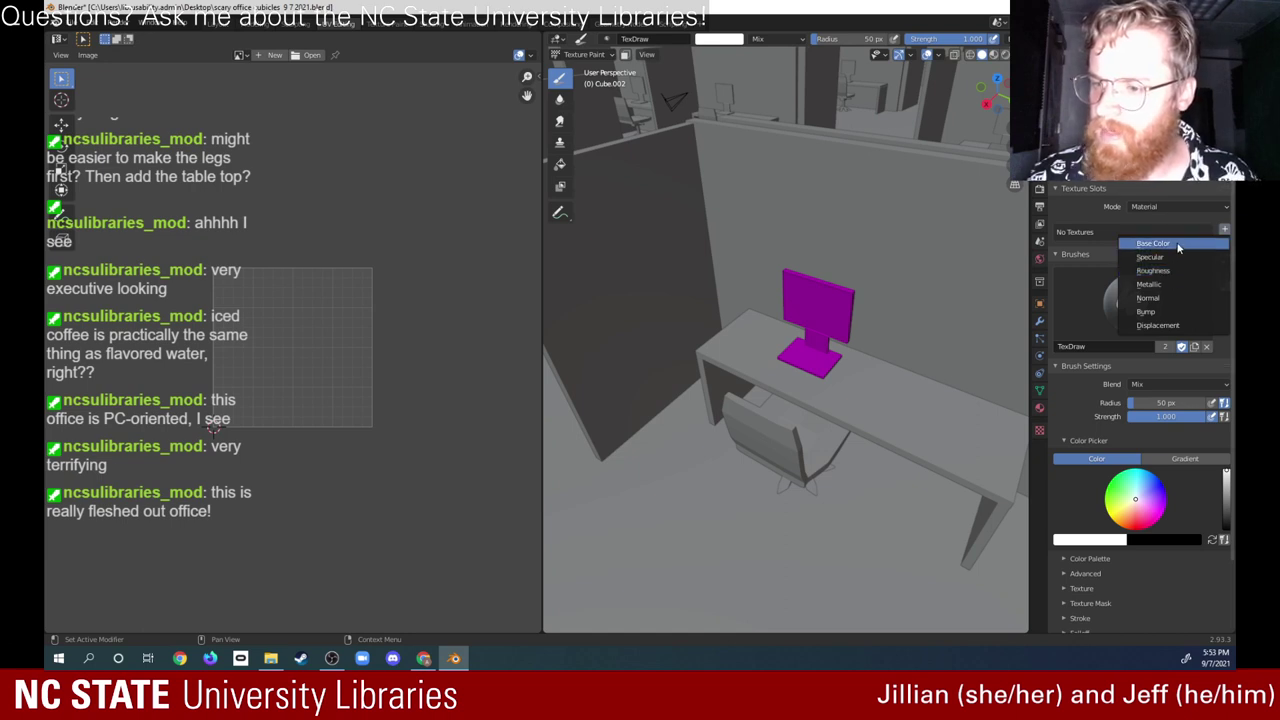
left_click(1176, 245)
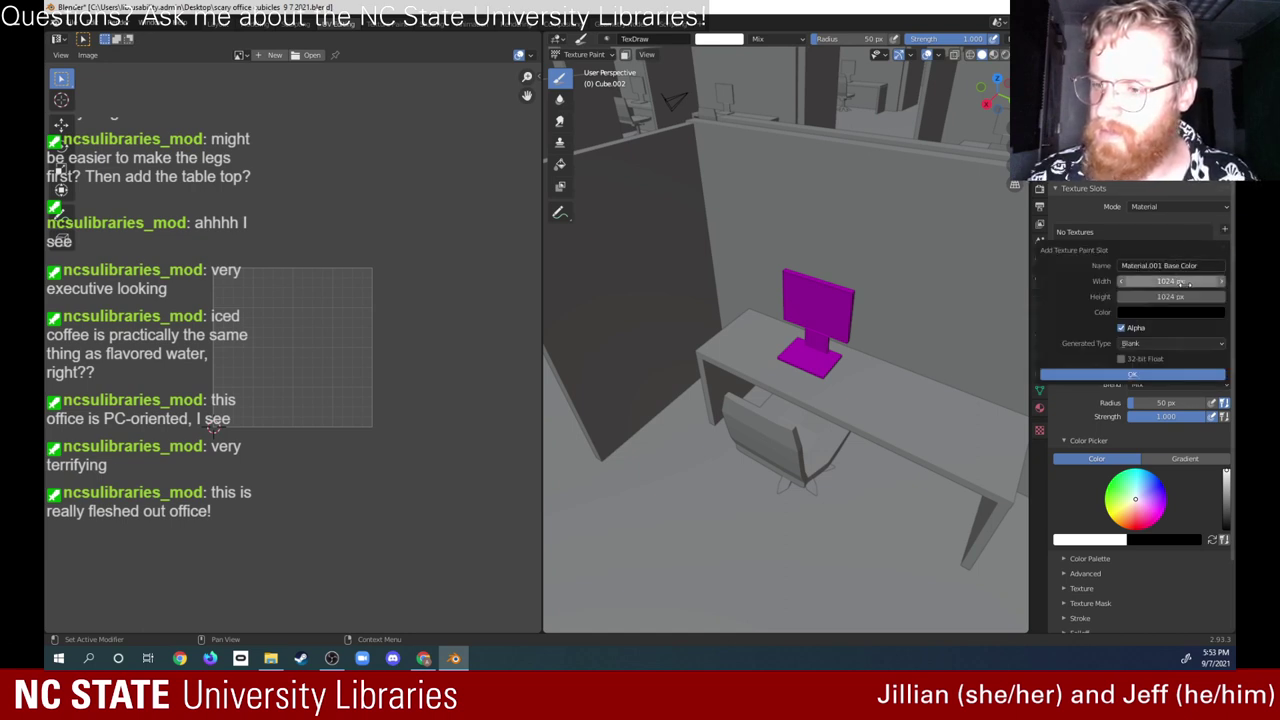
left_click(1168, 376)
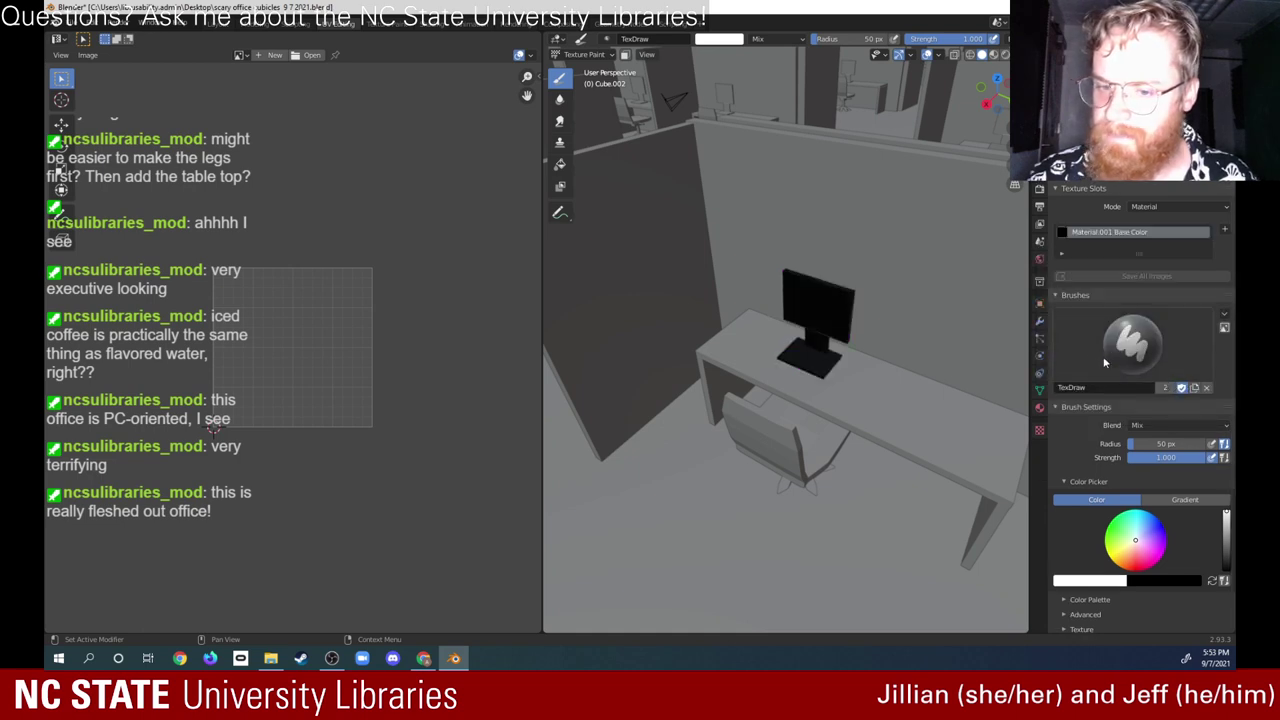
Step: Pick a pale teal colour, test a stroke on the screen, undo it, and show the Base Color image
middle_click_drag(863, 377, 887, 366)
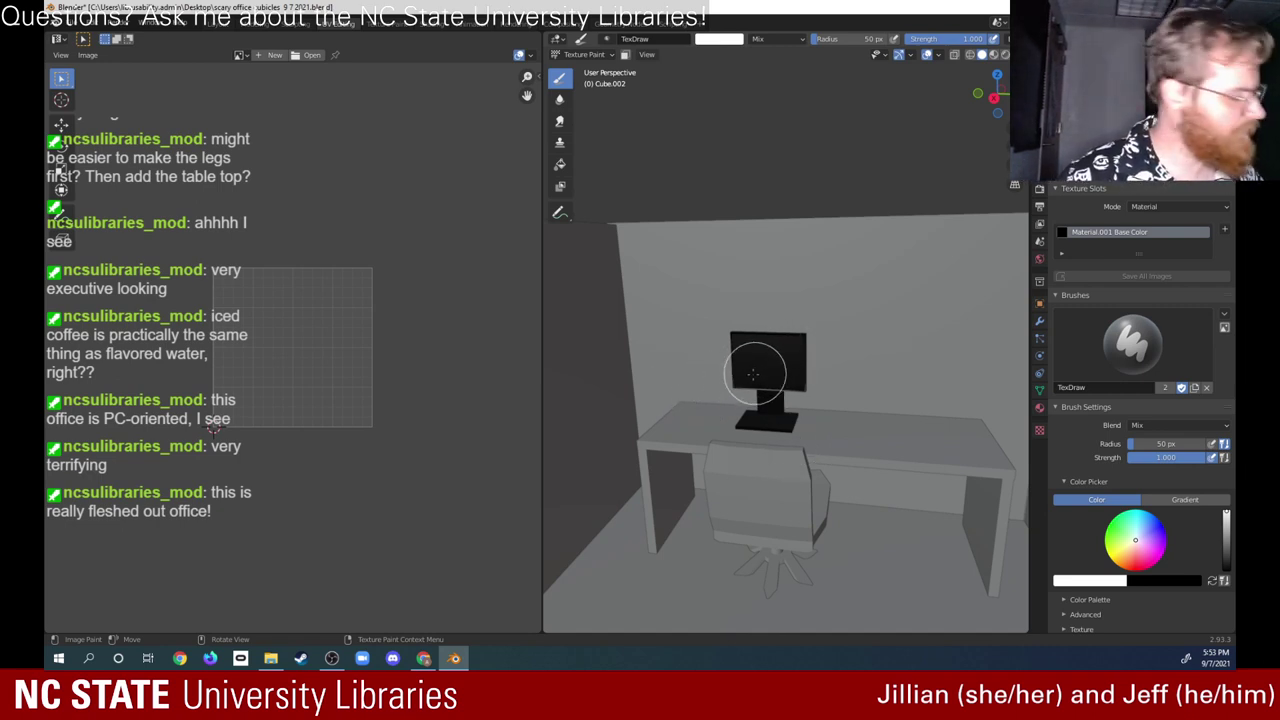
mouse_move(763, 363)
middle_mouse_down("ctrl")
mouse_move(797, 344)
mouse_move(771, 340)
mouse_move(791, 340)
mouse_move(767, 387)
mouse_move(674, 451)
mouse_move(773, 388)
mouse_move(709, 420)
middle_mouse_up("ctrl")
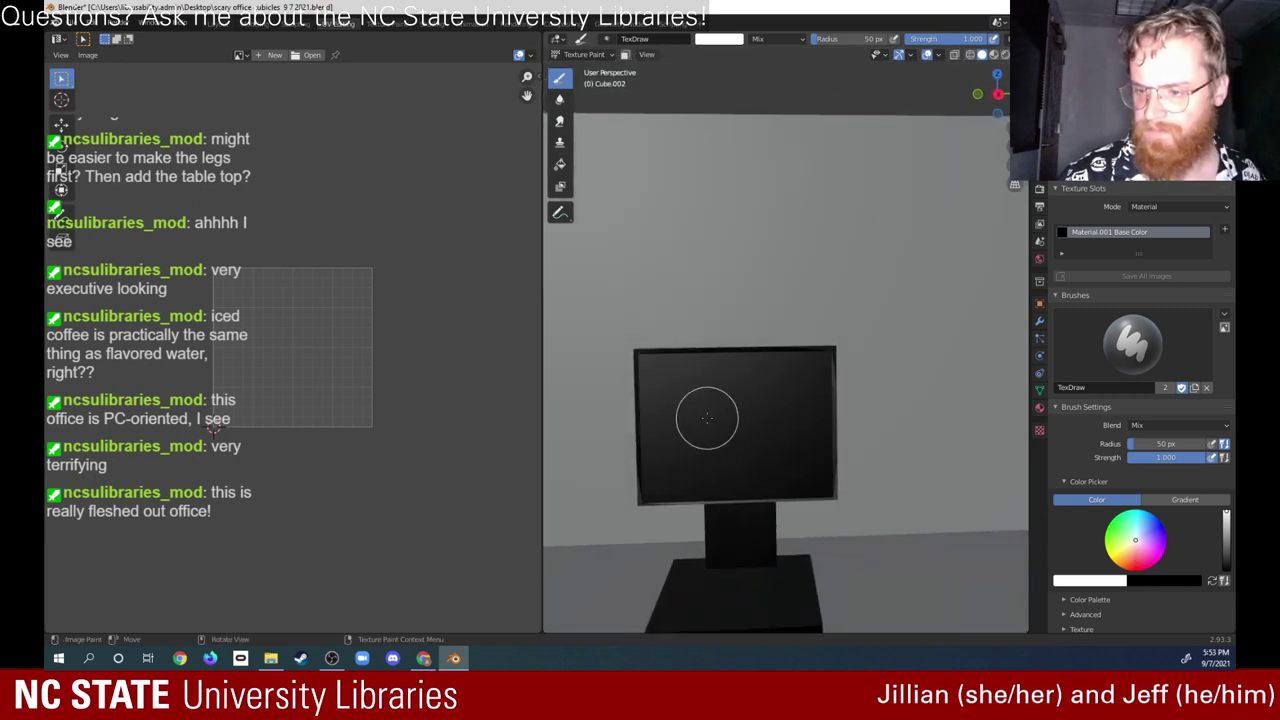
left_click(1137, 525)
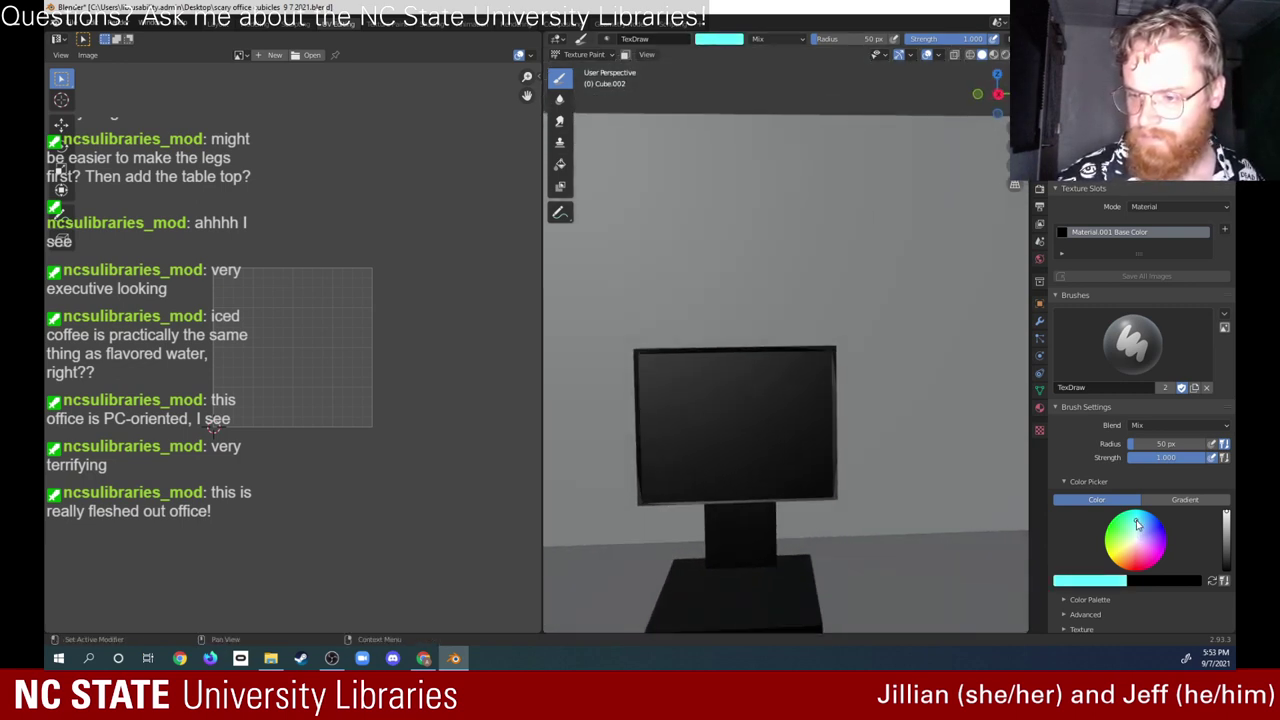
left_click(1139, 540)
left_click(1139, 538)
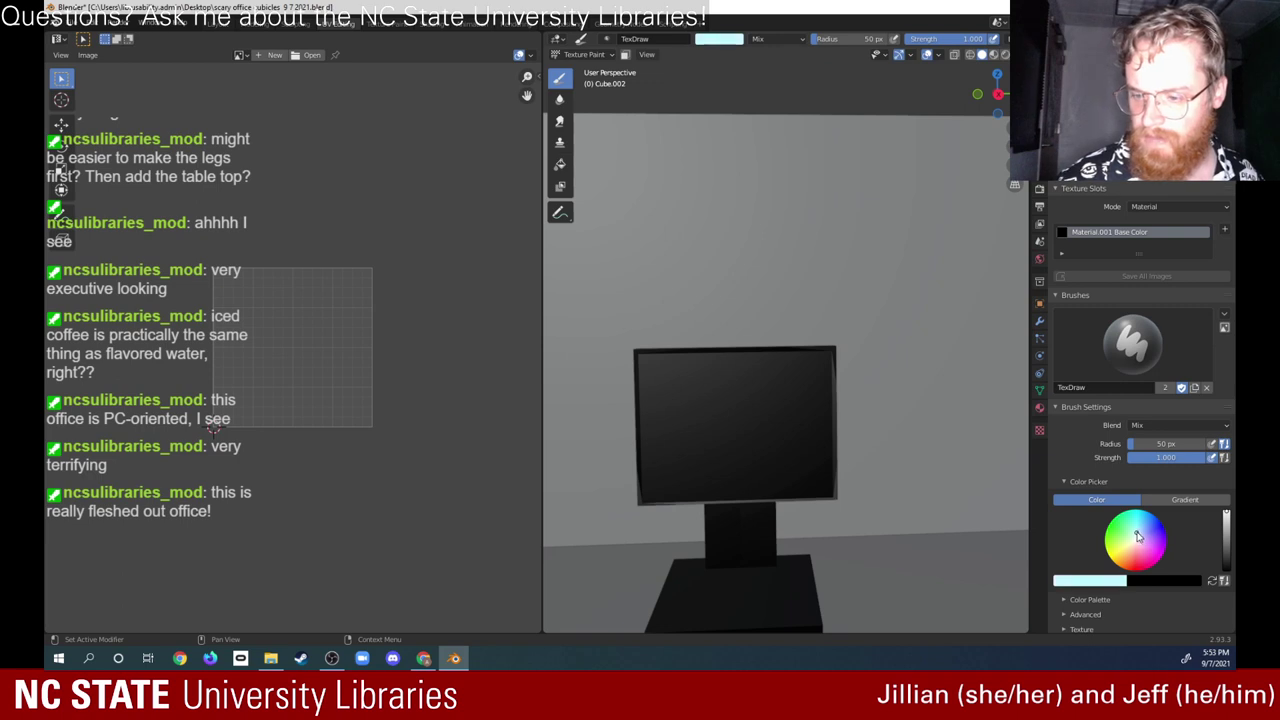
mouse_move(700, 414)
left_mouse_down()
mouse_move(647, 365)
mouse_move(797, 361)
mouse_move(699, 384)
mouse_move(791, 364)
mouse_move(794, 379)
mouse_move(815, 373)
mouse_move(796, 420)
mouse_move(730, 447)
mouse_move(748, 459)
mouse_move(698, 442)
mouse_move(789, 408)
mouse_move(716, 456)
mouse_move(682, 417)
mouse_move(720, 382)
mouse_move(740, 399)
mouse_move(736, 442)
left_mouse_up()
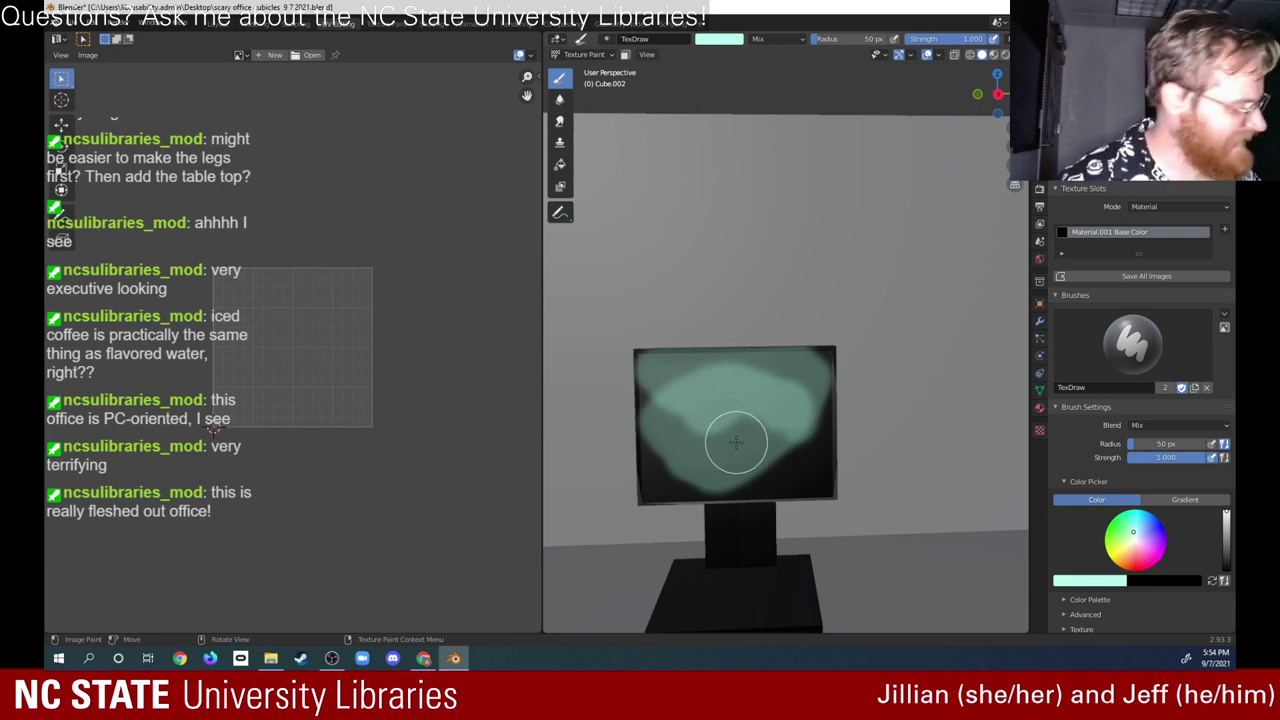
key("ctrl+z")
key("ctrl+z")
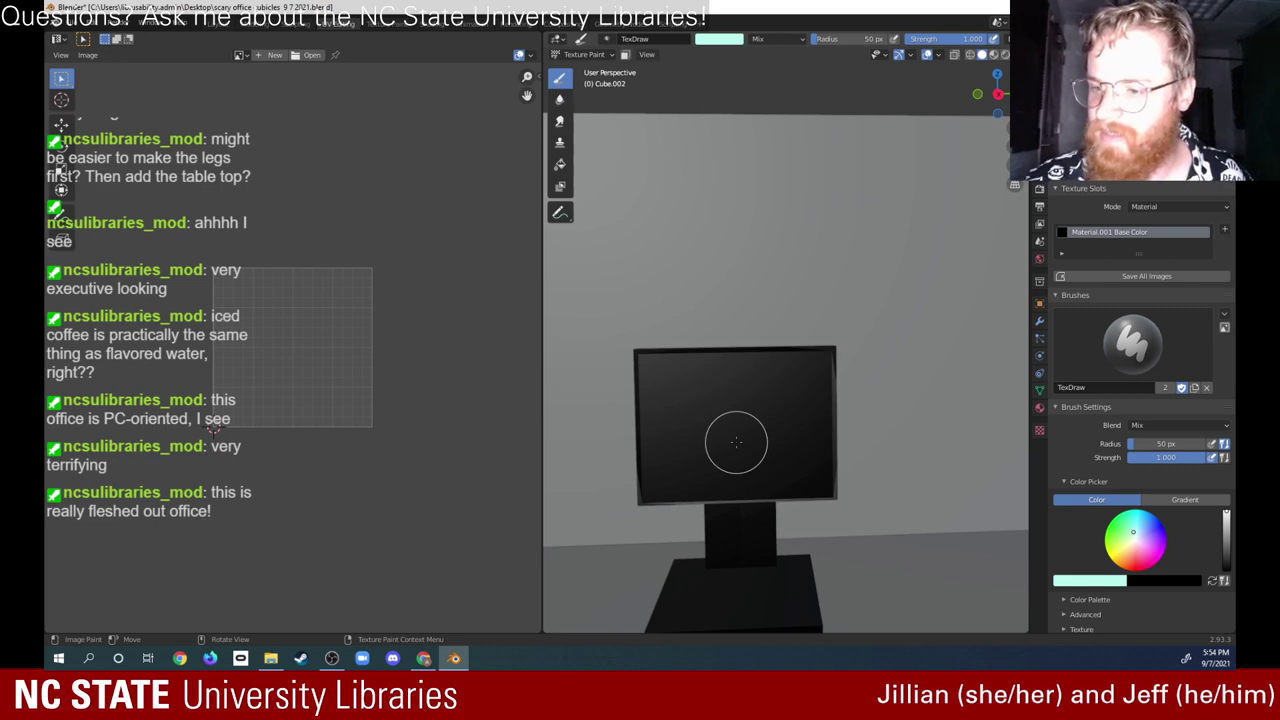
left_click(1075, 232)
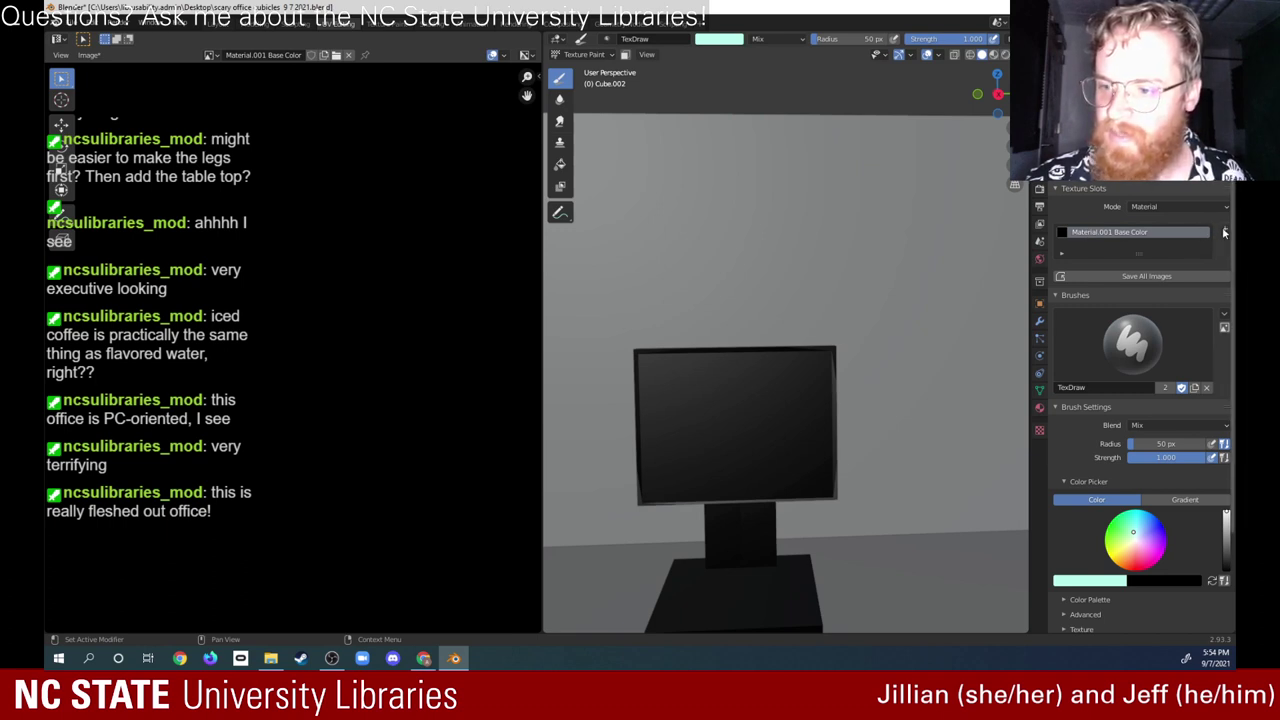
Step: Switch the texture brush blend mode to Erase Alpha
left_click(1063, 254)
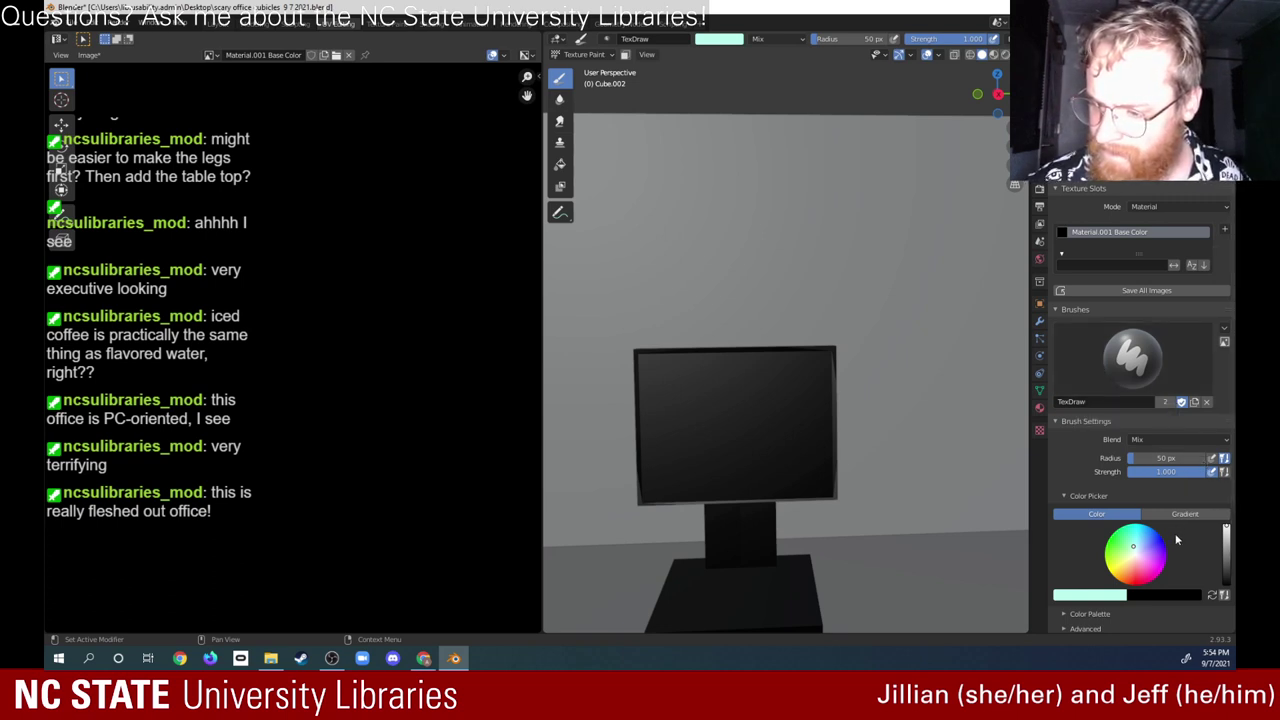
left_click(1180, 439)
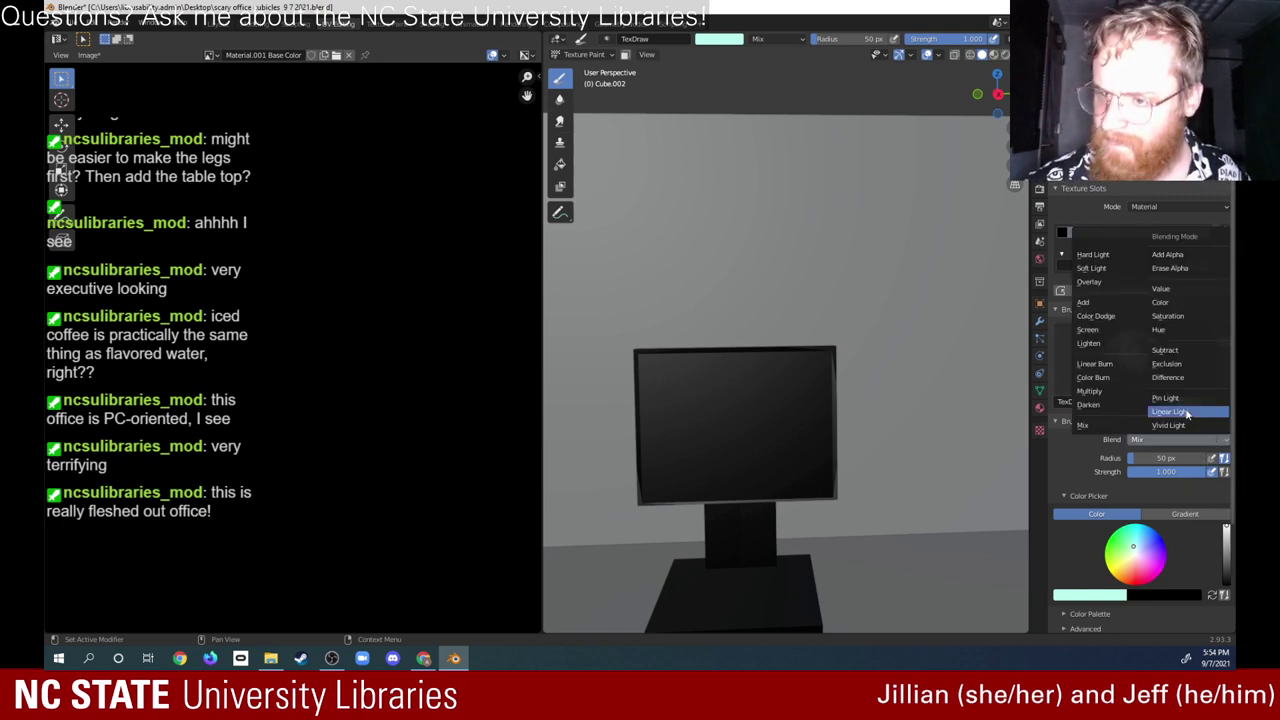
left_click(1188, 270)
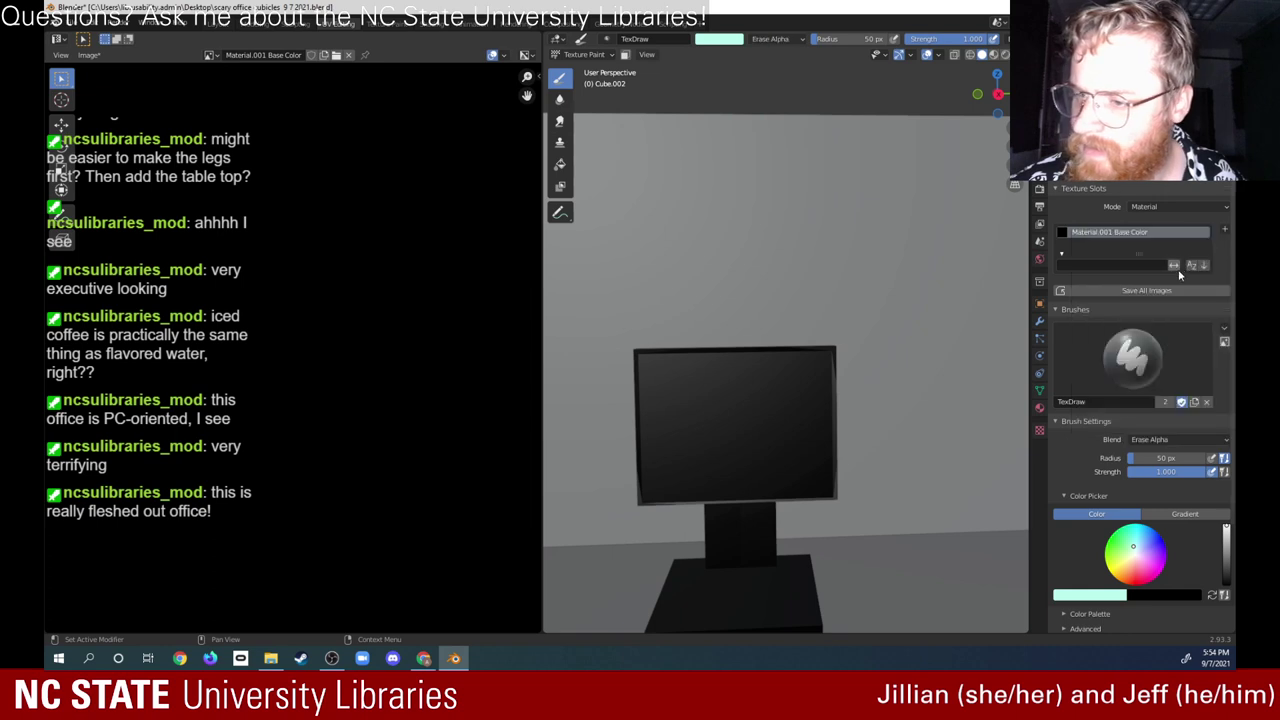
Step: Try two erase strokes on the monitor, undo them, and pick a near-white brush colour
left_click_drag(768, 381, 692, 488)
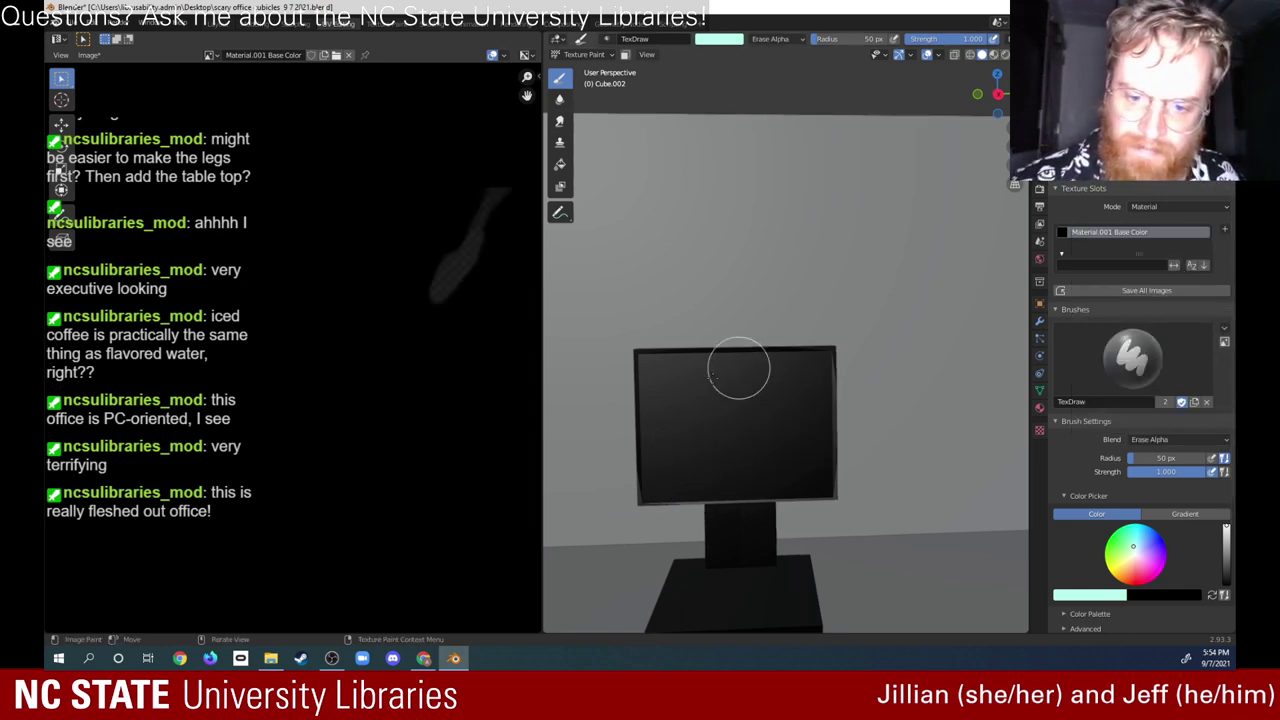
left_click_drag(708, 465, 763, 433)
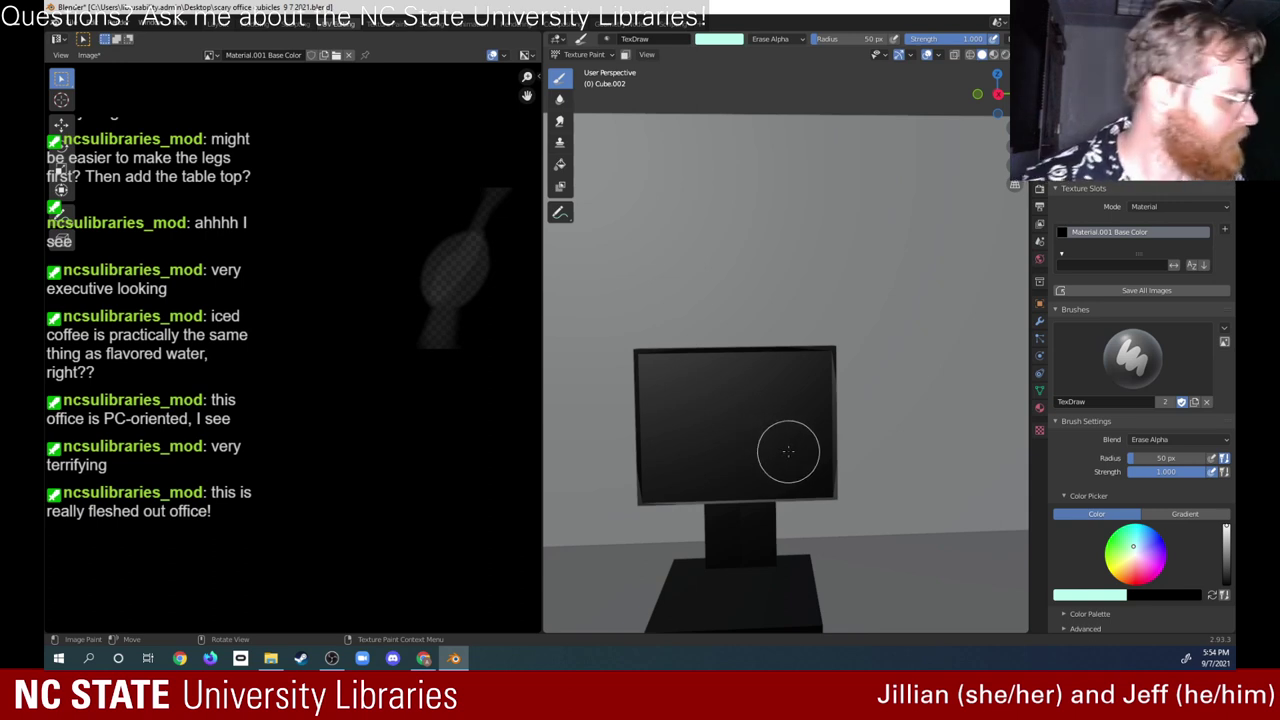
key("ctrl+z")
key("ctrl+z")
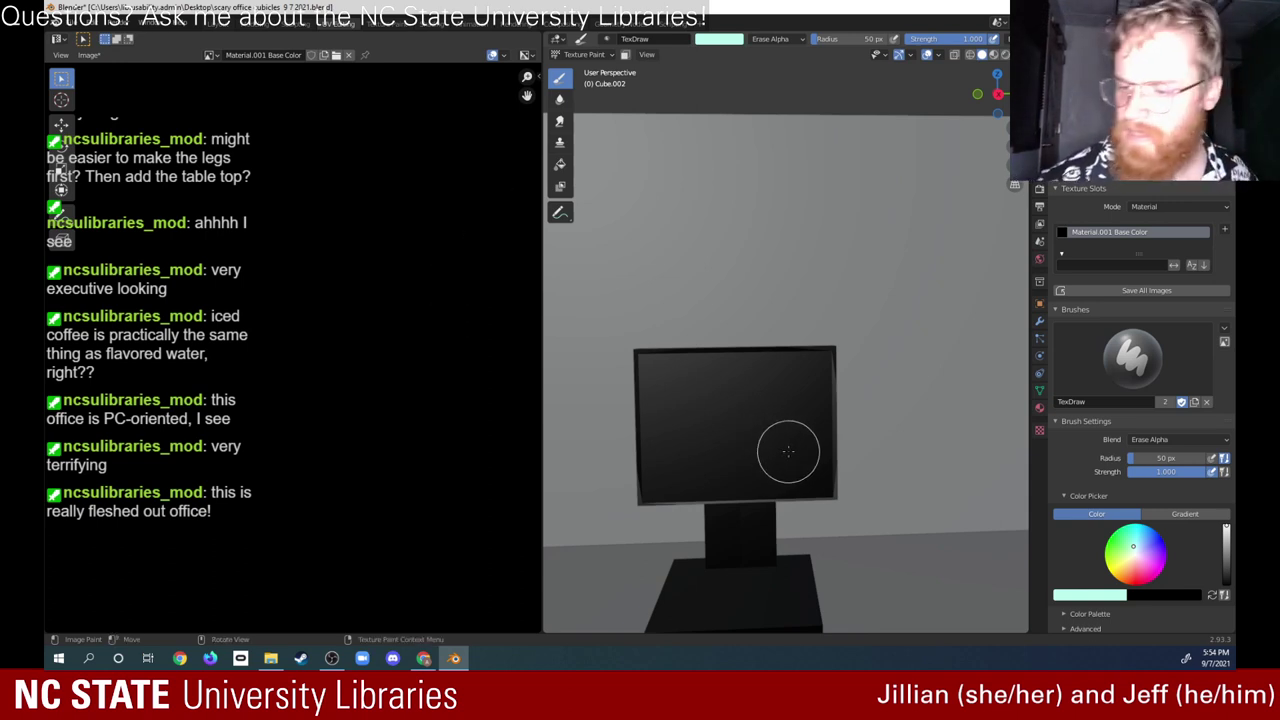
left_click(1134, 558)
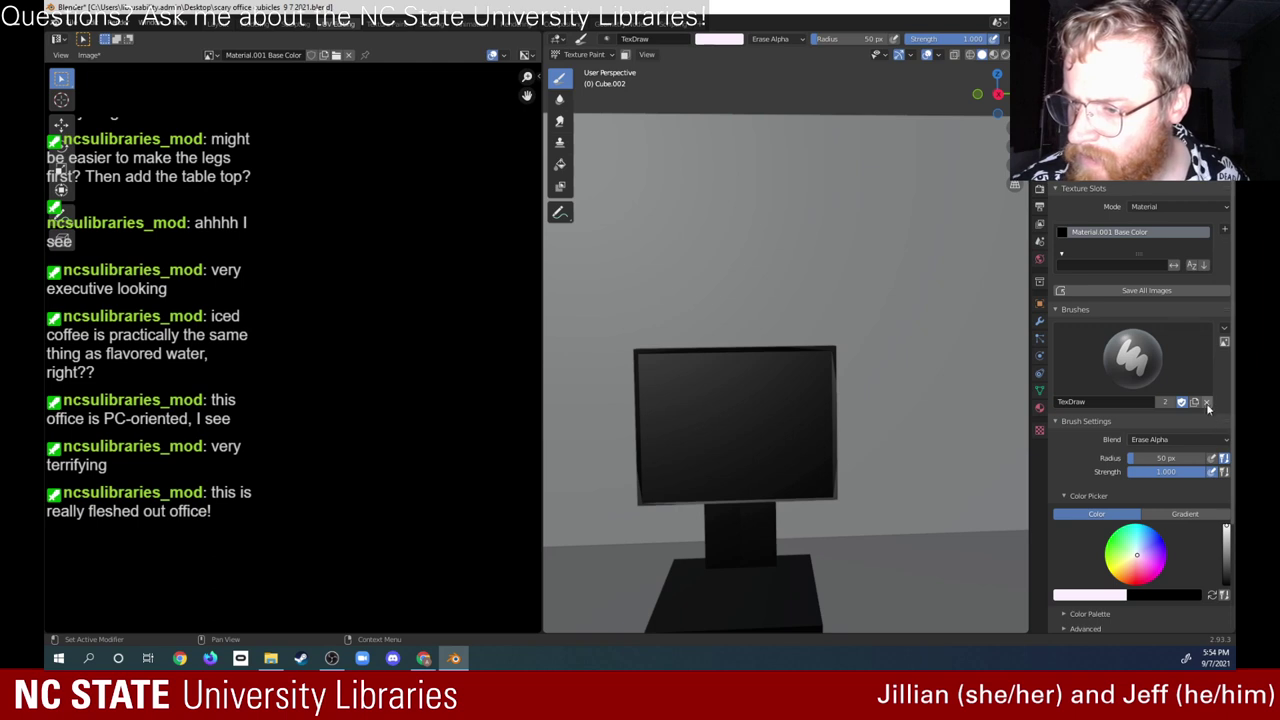
Step: Check the brush list, then paint a test stroke on the monitor screen
left_click(1202, 331)
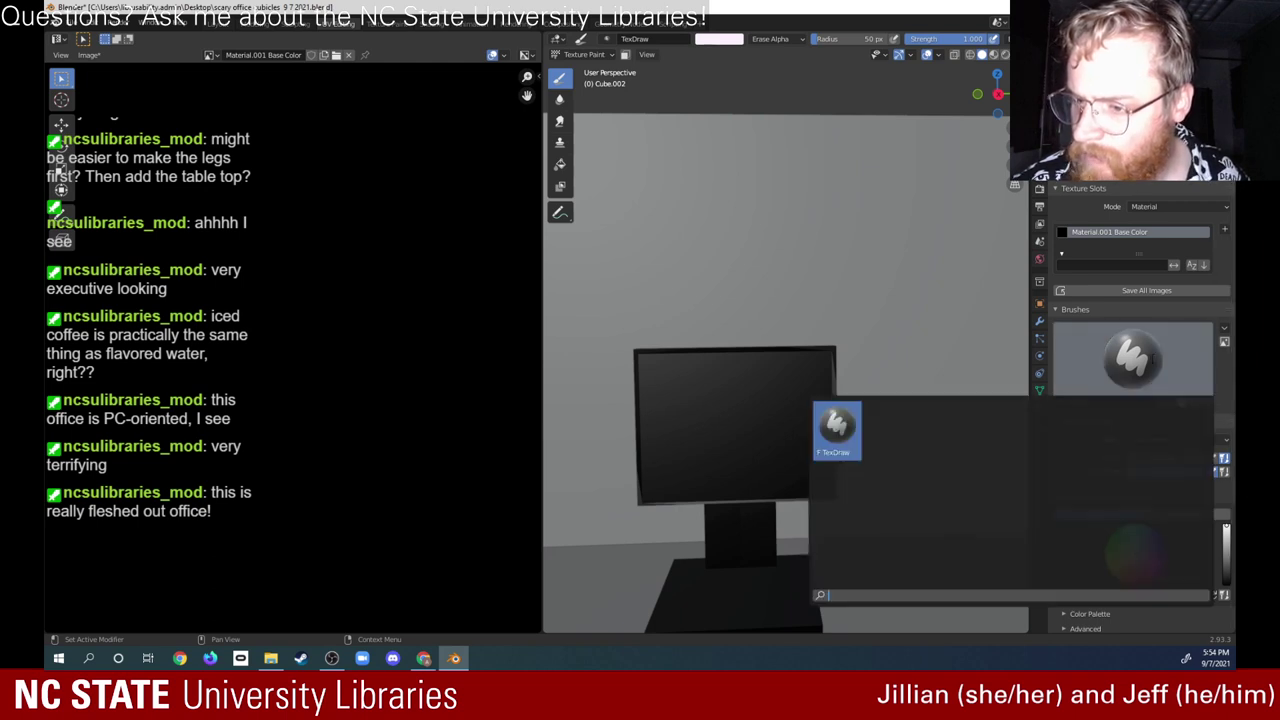
key("Escape")
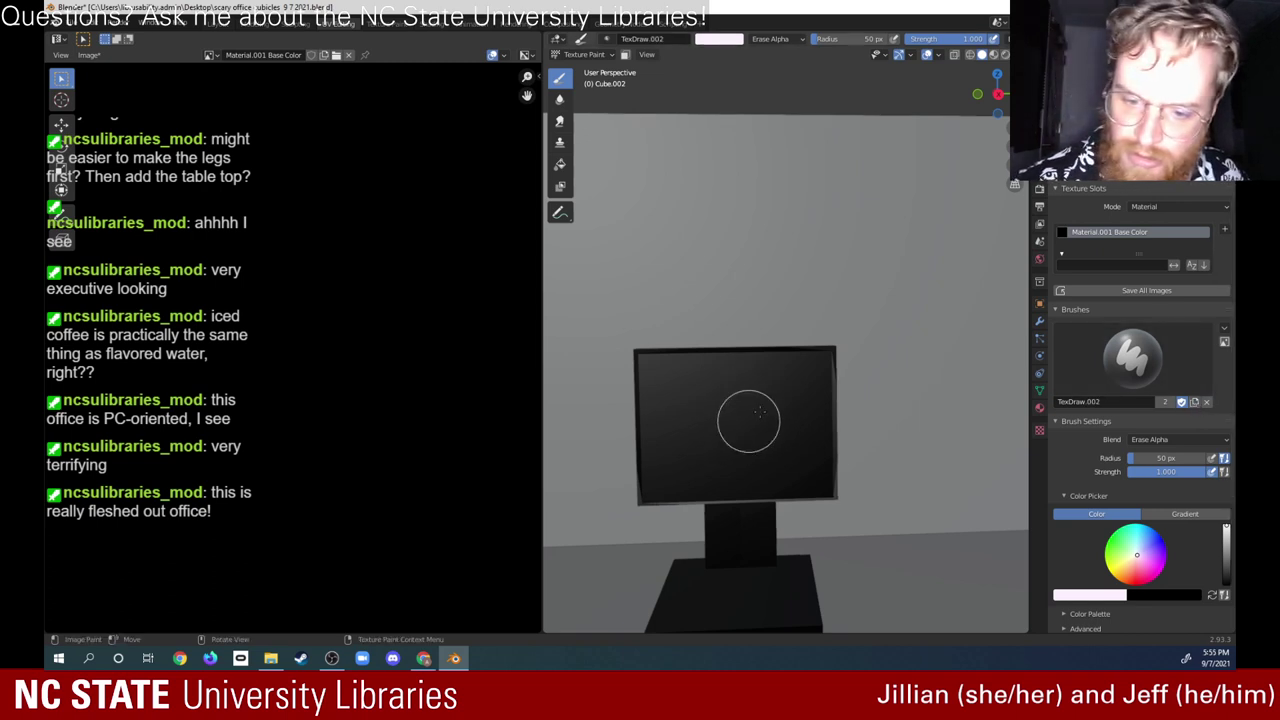
left_click_drag(712, 442, 768, 438)
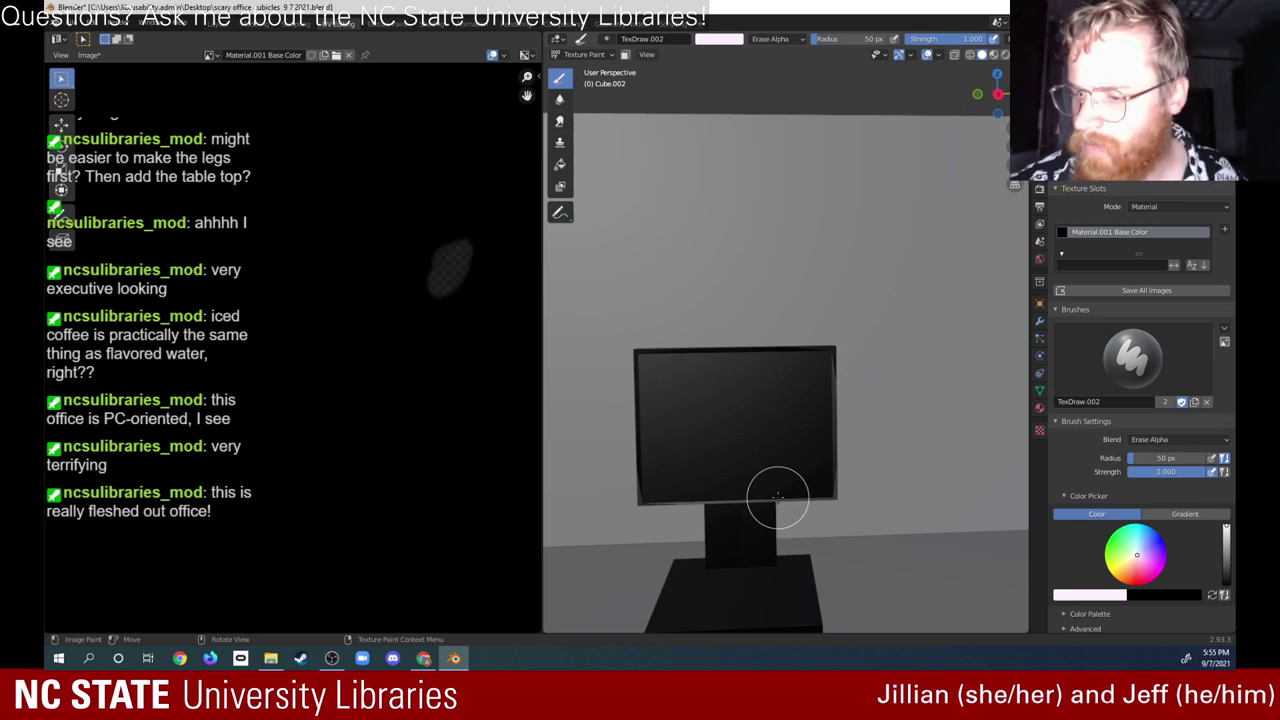
Step: Change the brush blend mode from Erase Alpha to Color
left_click(1170, 440)
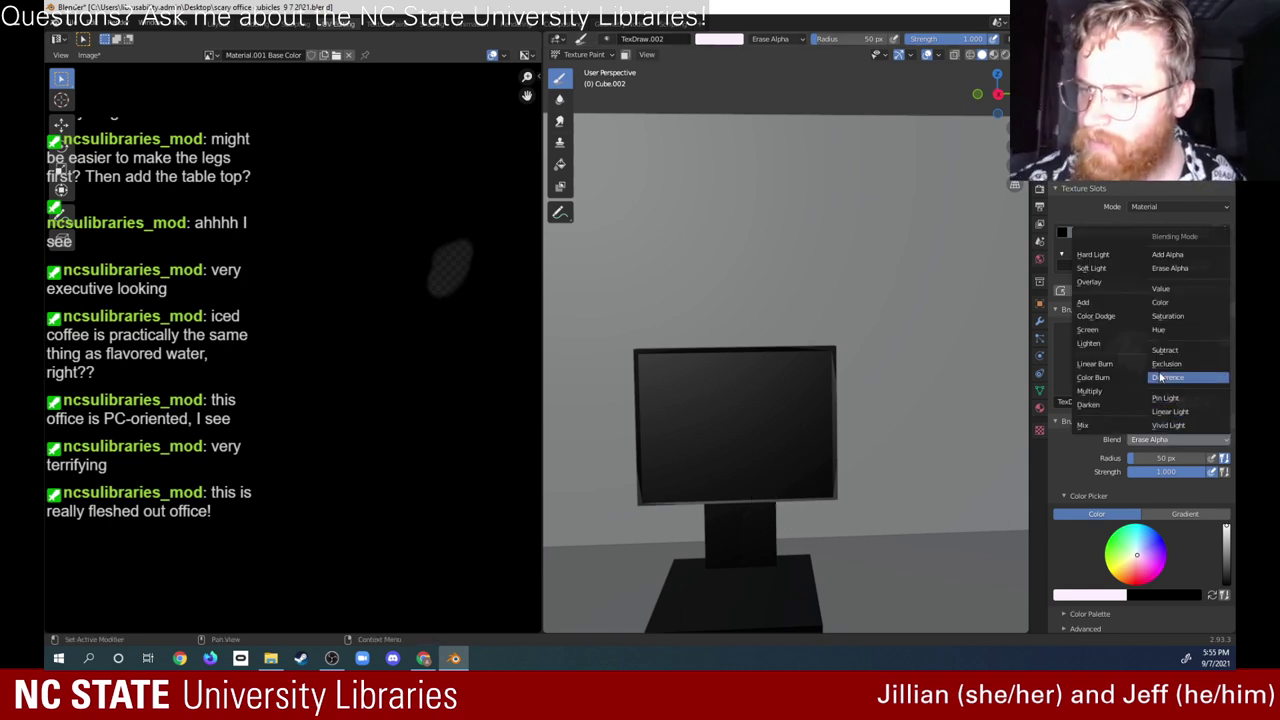
left_click(1180, 301)
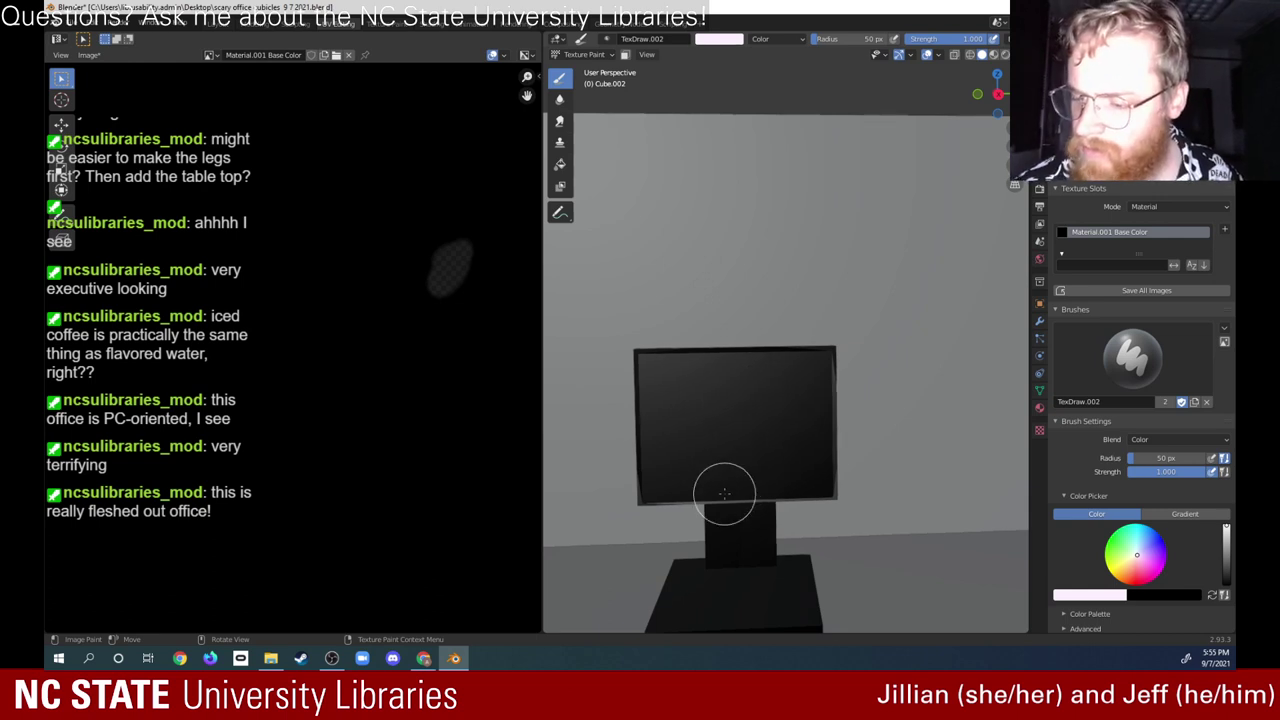
left_click(1227, 441)
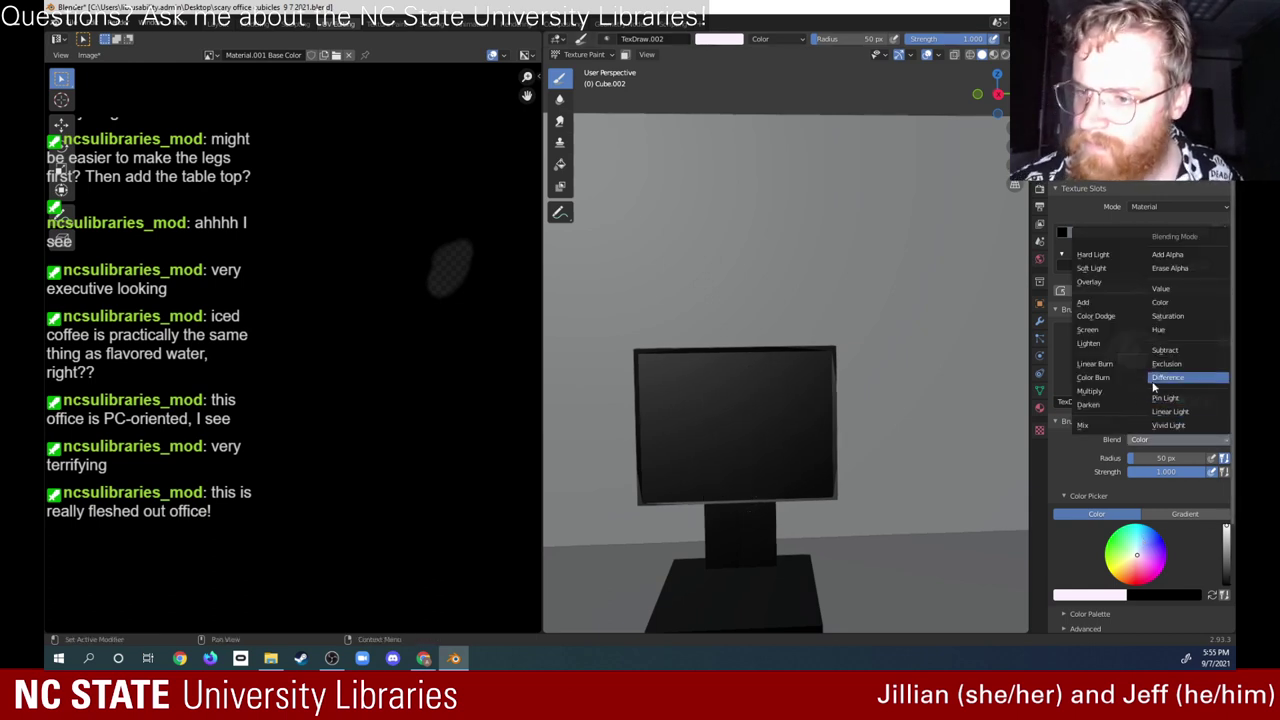
Step: Set the brush blend to Add and paint the monitor screen white, orbiting around it
left_click(1121, 309)
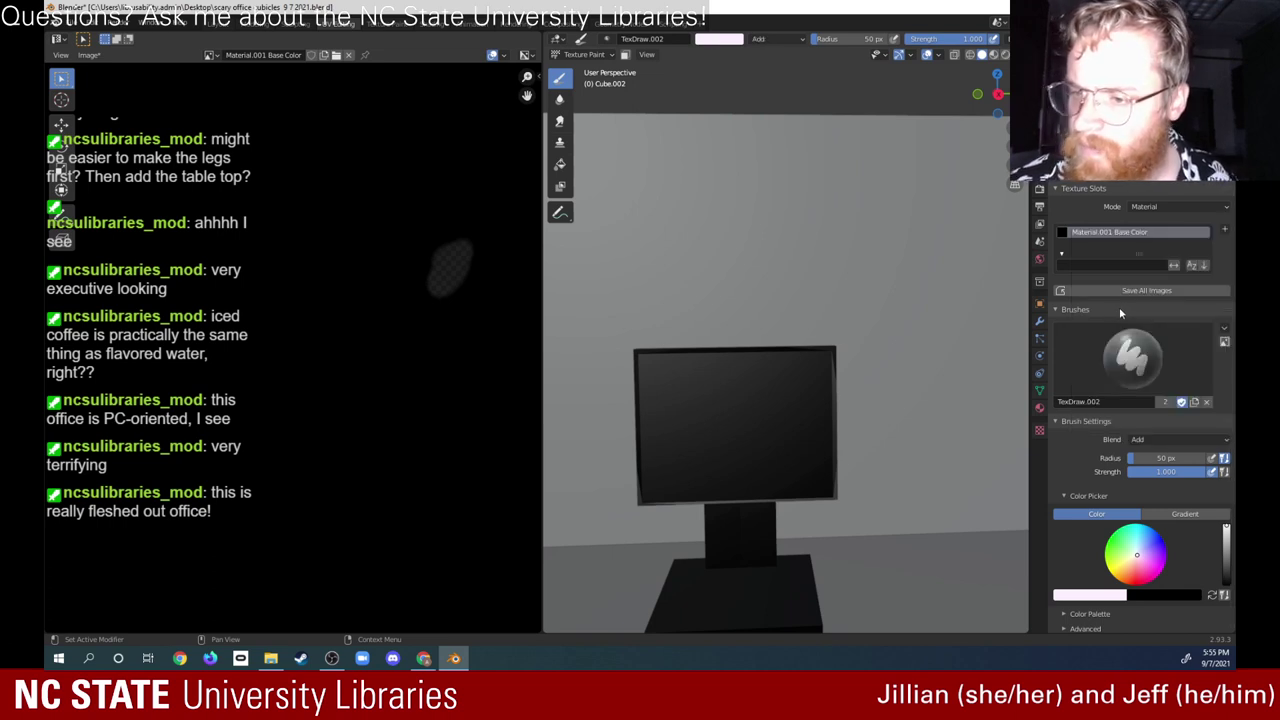
mouse_move(703, 430)
left_mouse_down()
mouse_move(736, 389)
mouse_move(711, 437)
mouse_move(639, 356)
mouse_move(653, 495)
mouse_move(831, 483)
mouse_move(825, 348)
mouse_move(769, 365)
mouse_move(661, 366)
mouse_move(710, 366)
mouse_move(777, 391)
mouse_move(654, 450)
mouse_move(652, 411)
mouse_move(635, 402)
mouse_move(672, 453)
mouse_move(801, 420)
mouse_move(786, 364)
mouse_move(688, 401)
mouse_move(649, 383)
mouse_move(639, 486)
mouse_move(647, 374)
mouse_move(667, 357)
mouse_move(818, 357)
mouse_move(803, 446)
mouse_move(813, 457)
mouse_move(824, 399)
mouse_move(817, 500)
mouse_move(634, 490)
mouse_move(733, 471)
mouse_move(658, 455)
mouse_move(682, 423)
mouse_move(759, 391)
mouse_move(744, 478)
mouse_move(755, 482)
mouse_move(788, 408)
mouse_move(735, 360)
mouse_move(688, 354)
mouse_move(811, 352)
mouse_move(640, 350)
mouse_move(680, 486)
mouse_move(831, 397)
mouse_move(823, 366)
mouse_move(763, 350)
mouse_move(722, 365)
mouse_move(700, 440)
mouse_move(766, 396)
mouse_move(720, 415)
mouse_move(740, 460)
mouse_move(743, 431)
mouse_move(763, 437)
mouse_move(733, 421)
left_mouse_up()
middle_click_drag(733, 421, 700, 443)
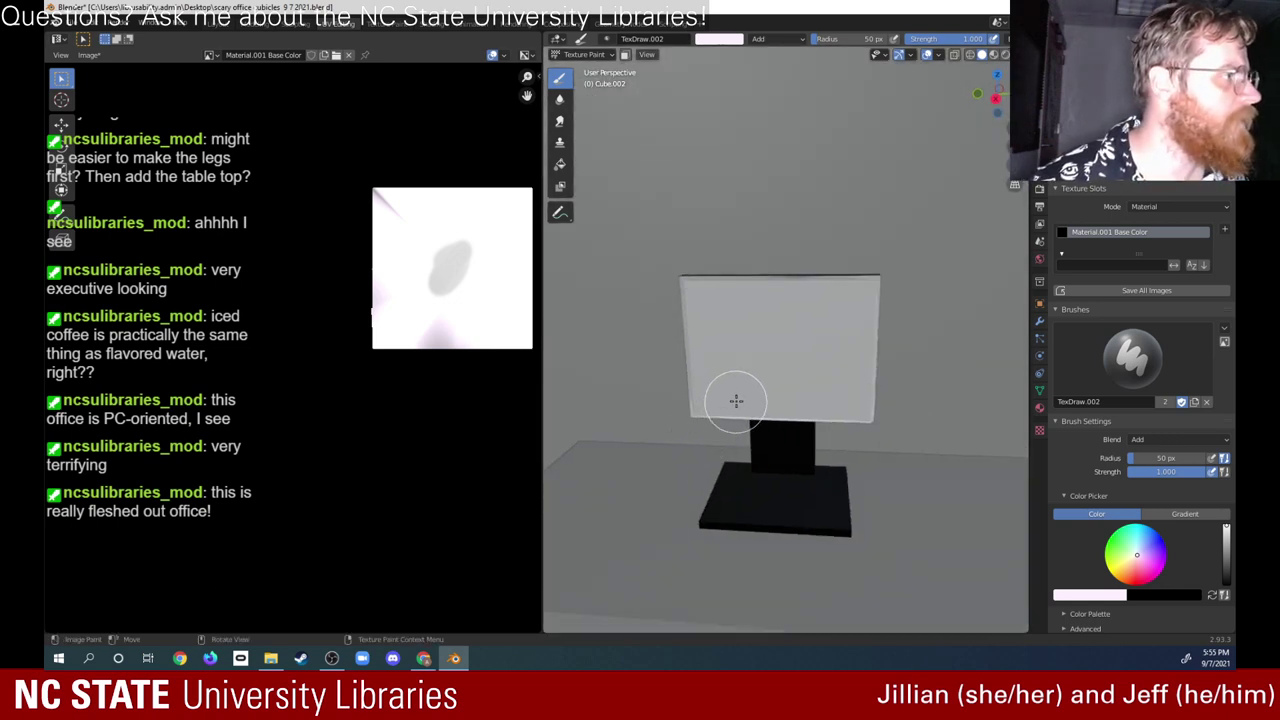
mouse_move(754, 371)
middle_mouse_down()
mouse_move(811, 340)
mouse_move(793, 270)
middle_mouse_up()
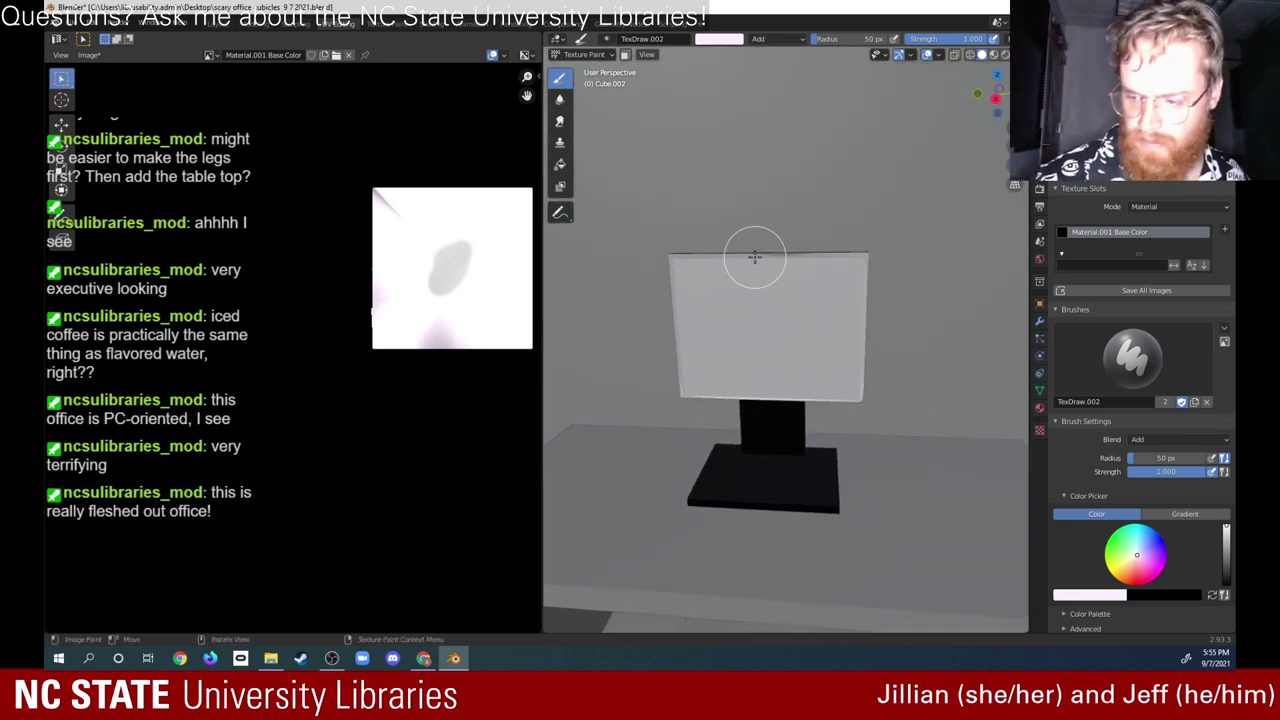
mouse_move(909, 266)
middle_mouse_down()
mouse_move(629, 334)
mouse_move(586, 294)
mouse_move(670, 285)
mouse_move(871, 320)
mouse_move(570, 355)
mouse_move(775, 318)
mouse_move(718, 348)
middle_mouse_up()
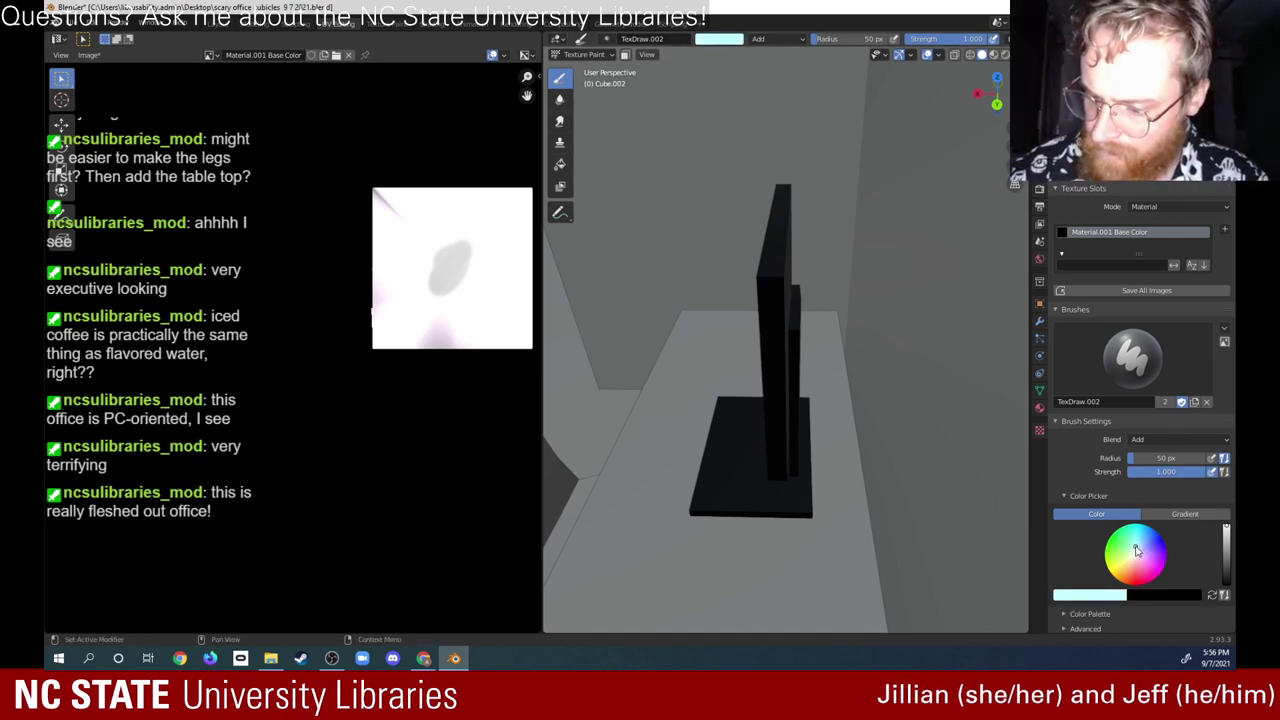
Step: Set the brush colour to a muted grey-teal, about H 0.5, S 0.187, V 0.4
left_click_drag(1135, 547, 1140, 552)
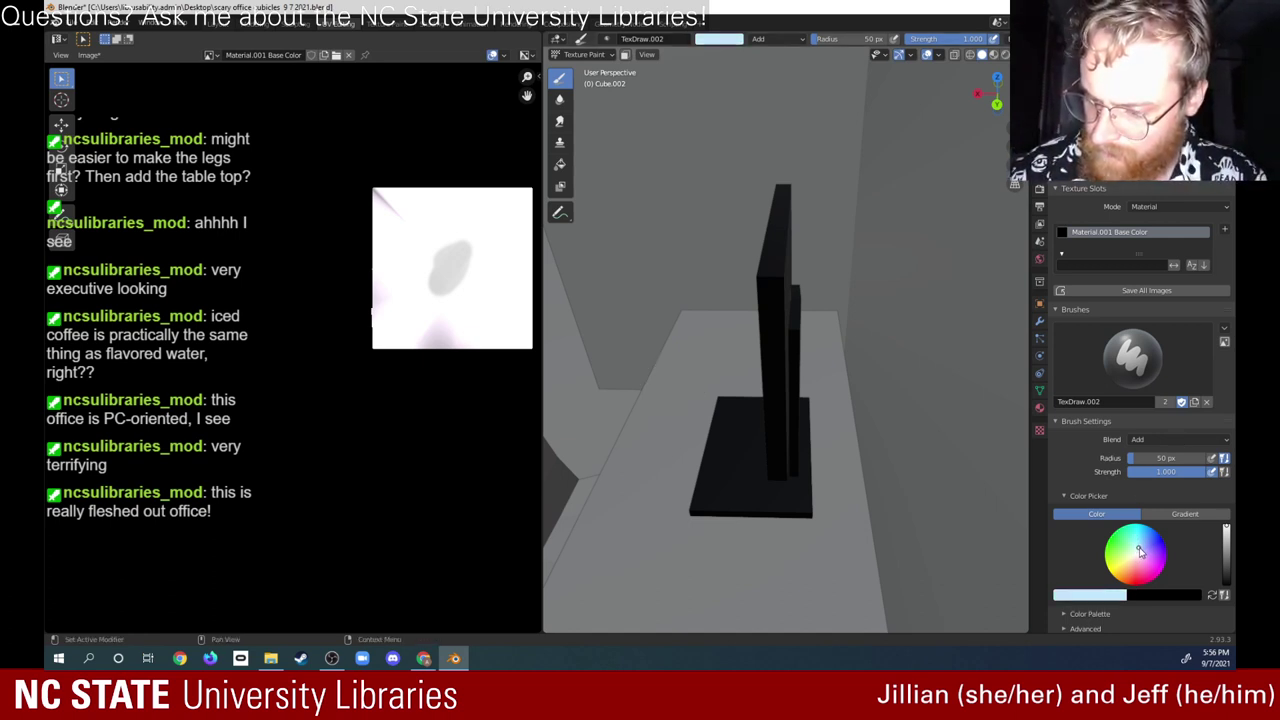
left_click(1110, 596)
left_click(1062, 473)
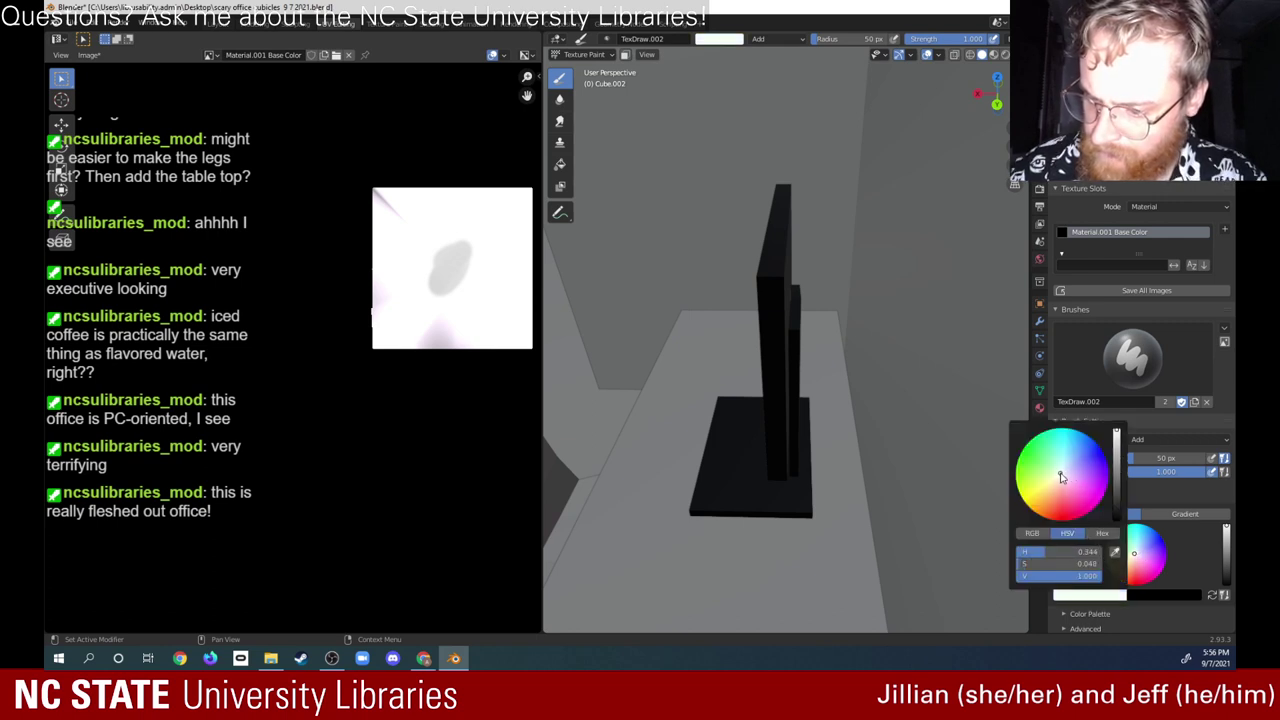
left_click_drag(1118, 472, 1119, 481)
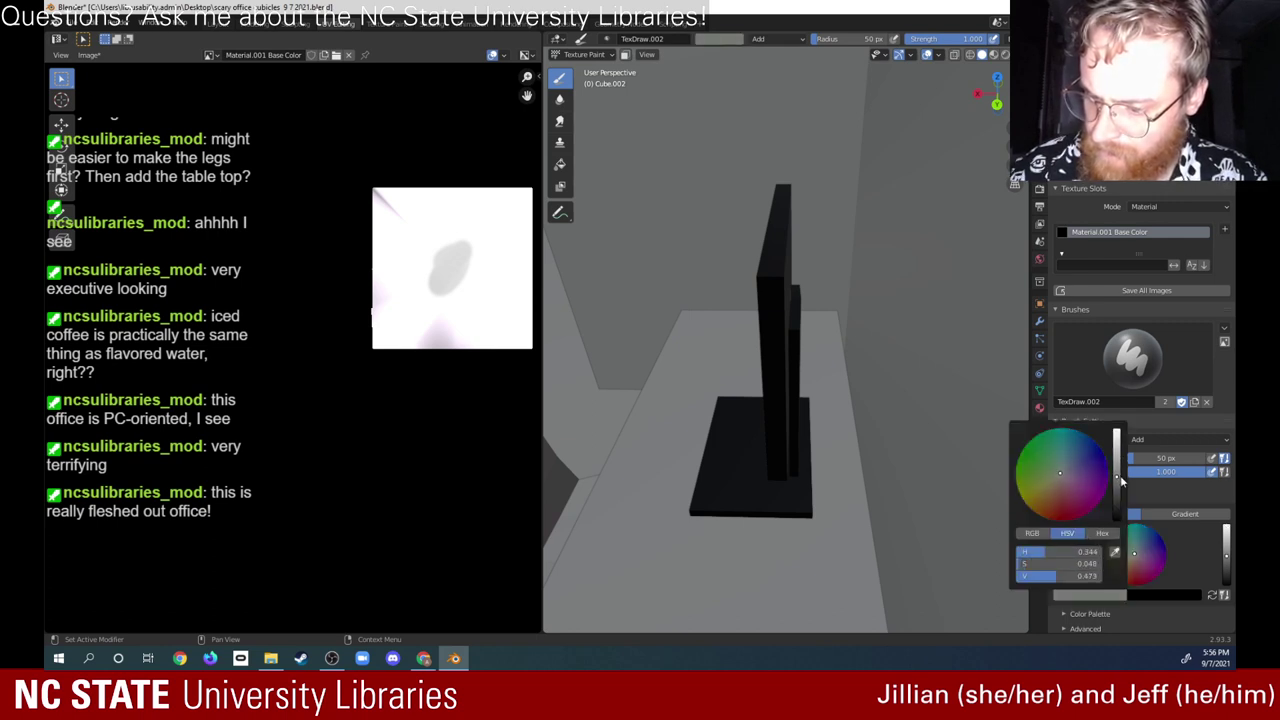
left_click(1064, 470)
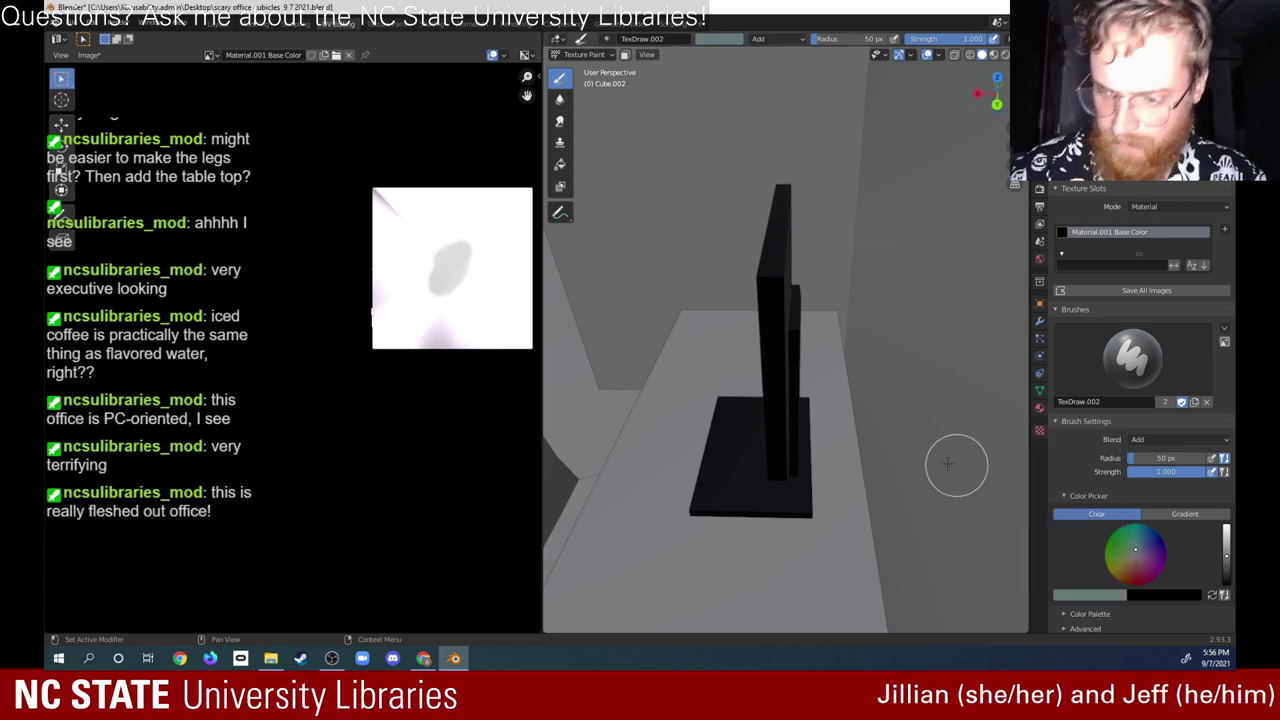
Step: Paint the monitor's back and stand grey-teal, including a streak up the monitor
mouse_move(757, 294)
left_mouse_down()
mouse_move(775, 417)
mouse_move(771, 282)
mouse_move(777, 486)
mouse_move(777, 271)
left_mouse_up()
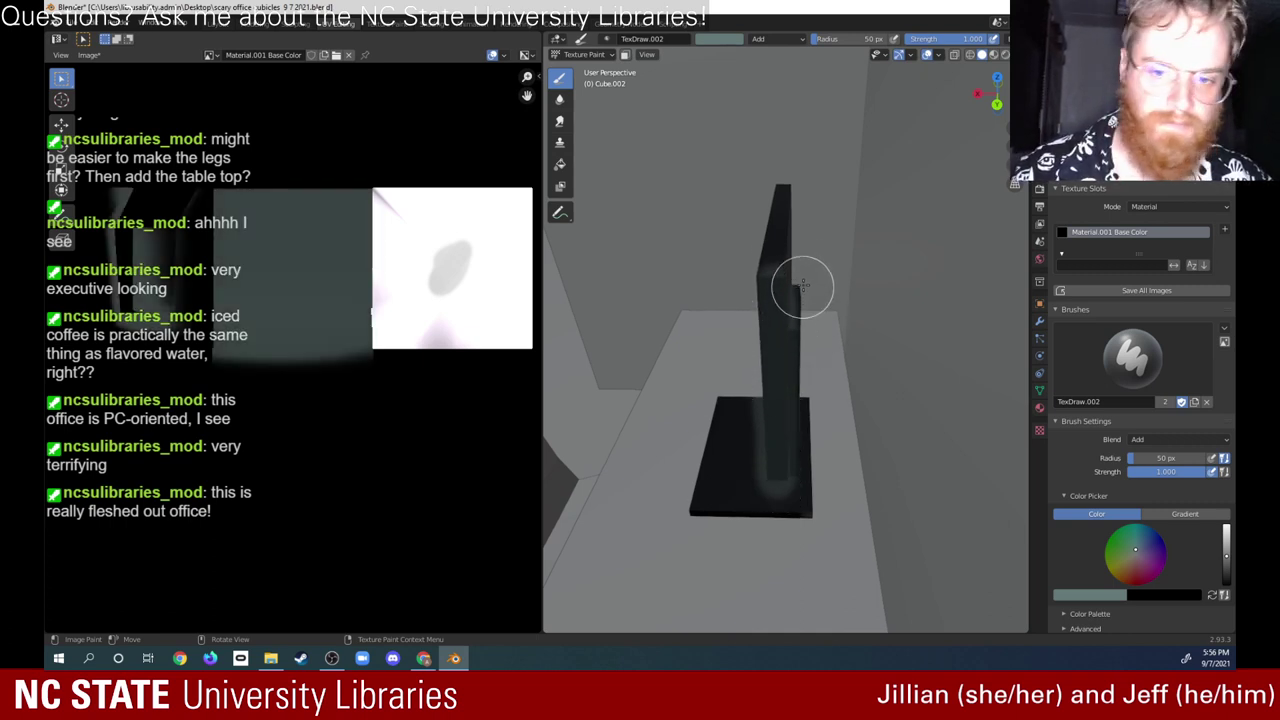
middle_click_drag(806, 298, 798, 338)
mouse_move(866, 220)
middle_mouse_down()
mouse_move(789, 417)
mouse_move(806, 512)
middle_mouse_up()
middle_click_drag(822, 229, 789, 560)
mouse_move(789, 560)
left_mouse_down()
mouse_move(766, 477)
mouse_move(789, 400)
mouse_move(766, 469)
mouse_move(803, 312)
left_mouse_up()
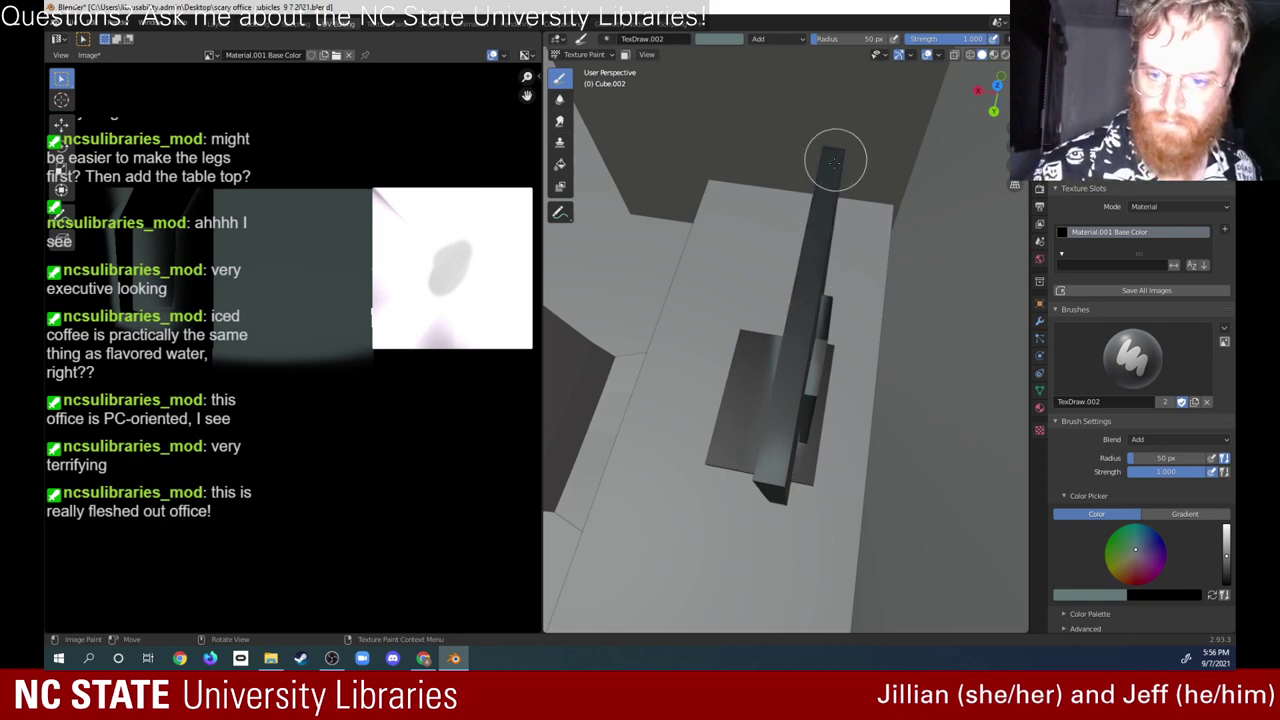
Step: Paint the monitor's side panel and stand teal from a low angle
middle_click_drag(854, 329, 823, 374)
middle_click_drag(804, 456, 714, 337)
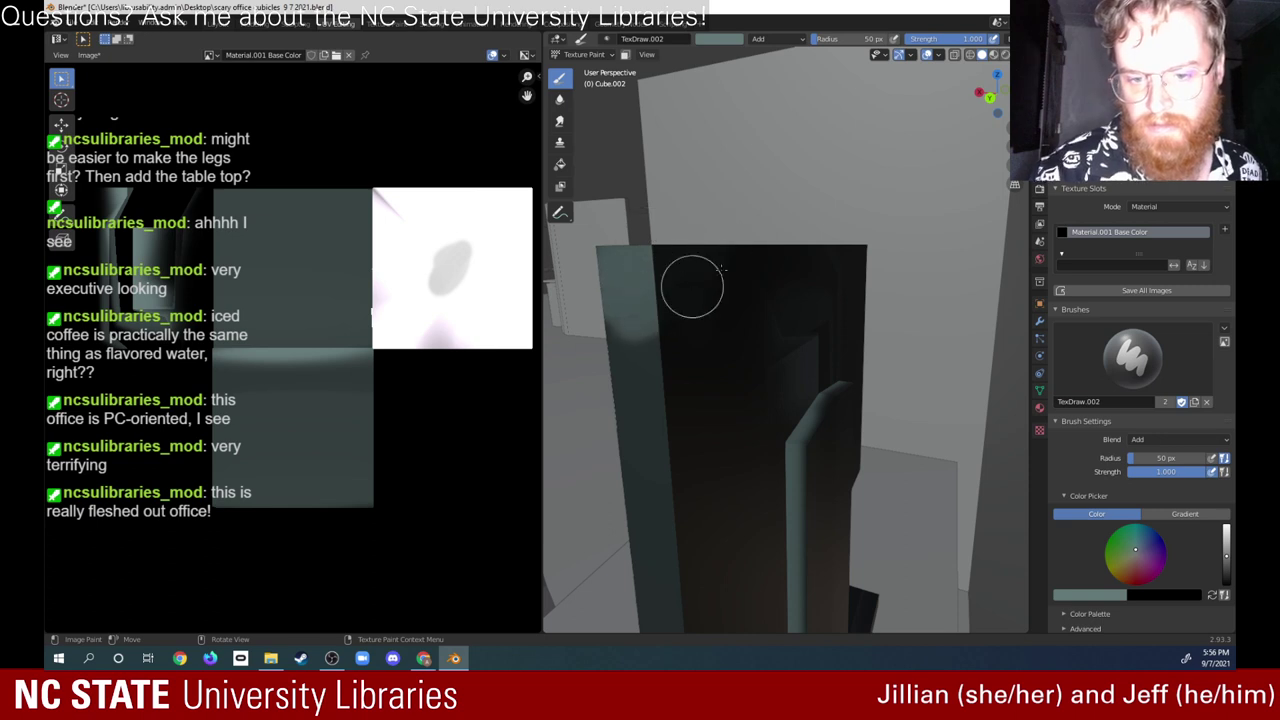
mouse_move(744, 333)
left_mouse_down()
mouse_move(778, 317)
mouse_move(735, 382)
mouse_move(786, 345)
mouse_move(730, 414)
mouse_move(766, 400)
mouse_move(796, 424)
left_mouse_up()
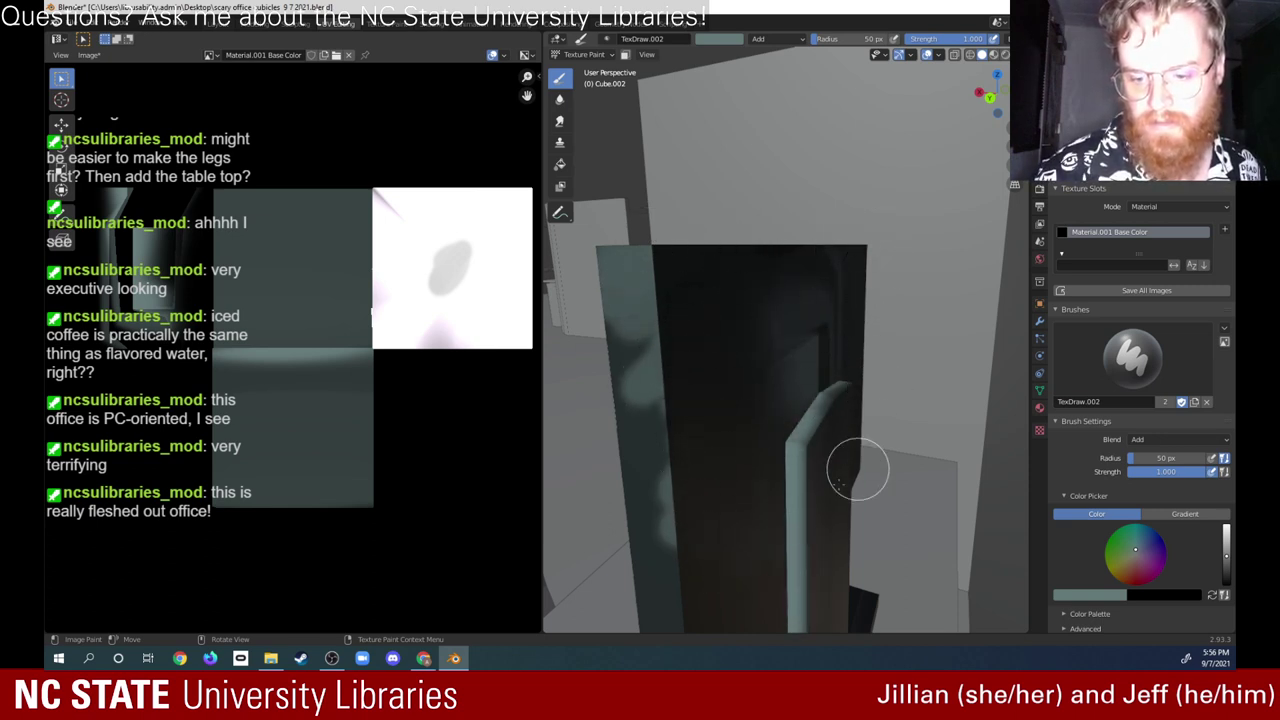
mouse_move(780, 531)
middle_mouse_down()
mouse_move(778, 450)
mouse_move(700, 330)
middle_mouse_up()
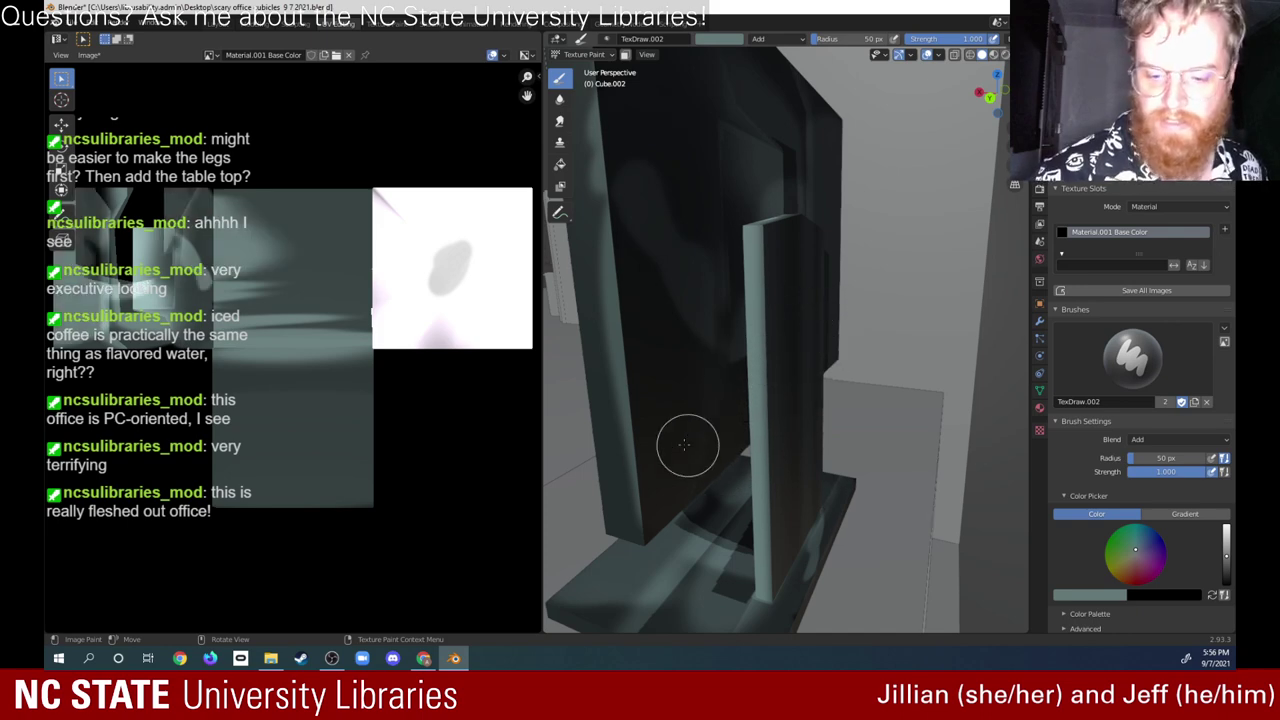
middle_click_drag(689, 443, 782, 333)
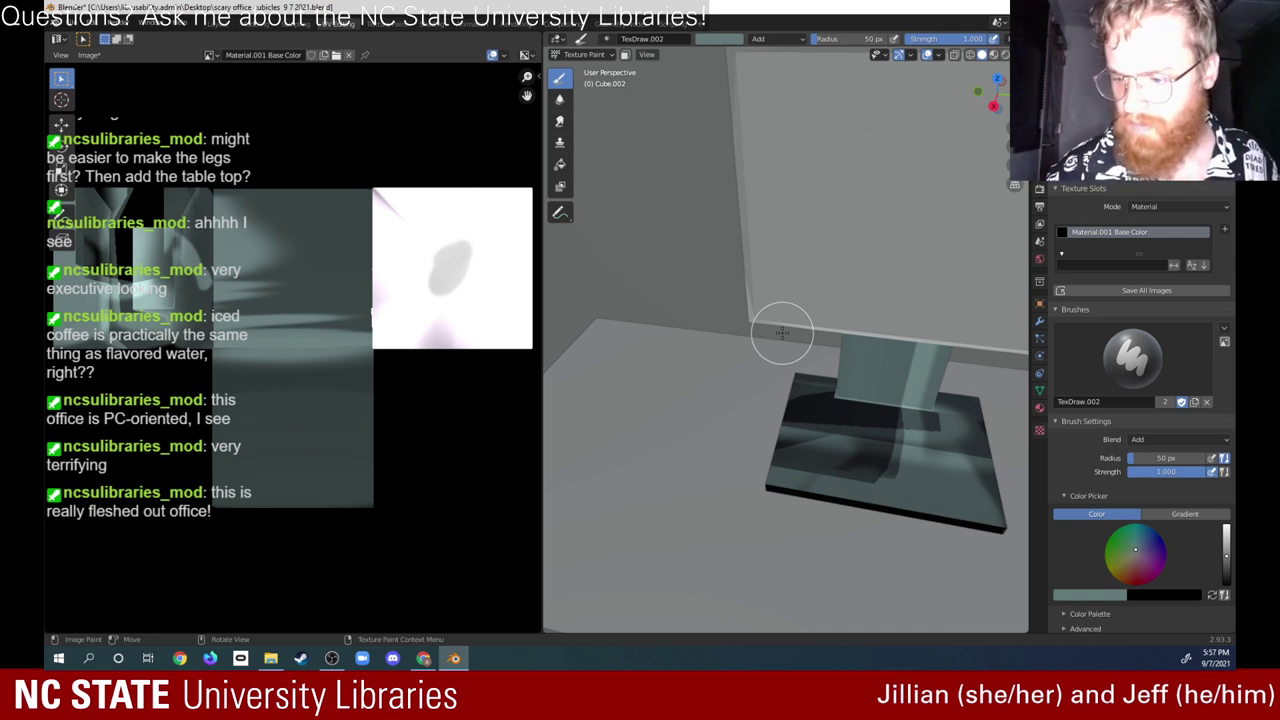
Step: Paint the monitor's stand and base grey-teal, viewing the base from several sides
mouse_move(925, 360)
left_mouse_down()
mouse_move(850, 440)
mouse_move(918, 432)
mouse_move(806, 440)
mouse_move(815, 465)
mouse_move(930, 463)
mouse_move(931, 508)
left_mouse_up()
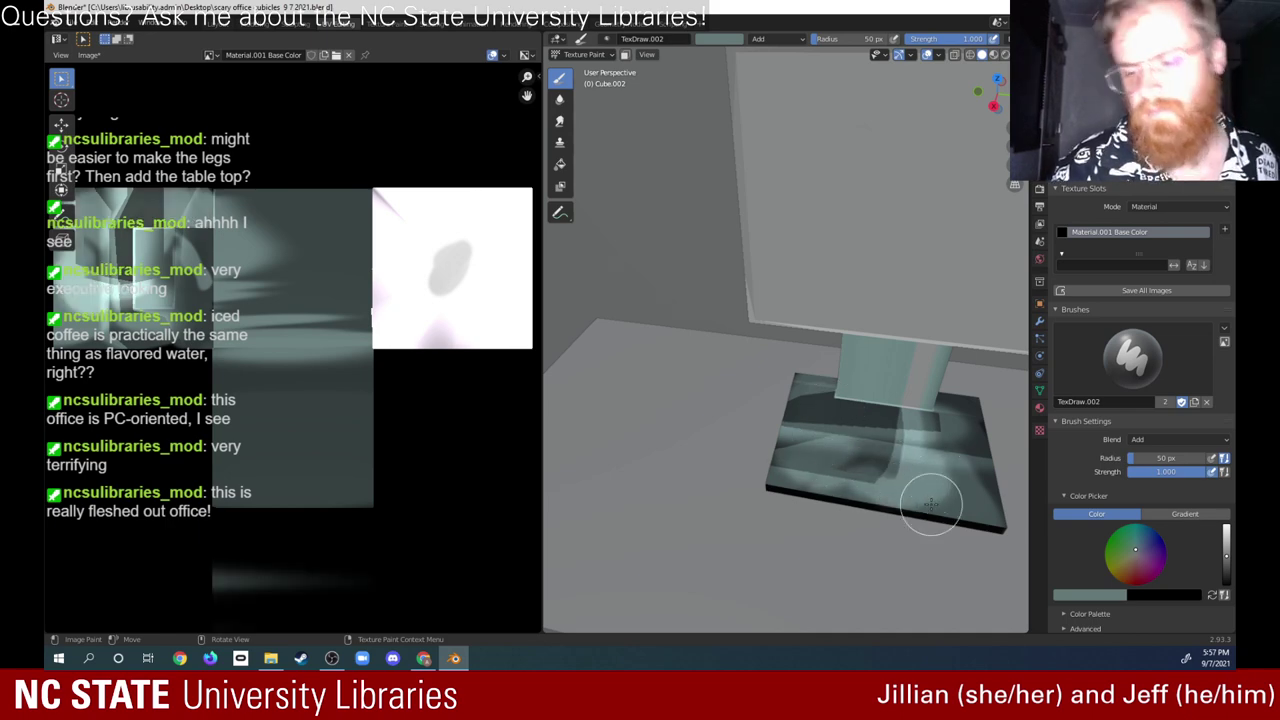
mouse_move(964, 452)
middle_mouse_down()
mouse_move(808, 480)
mouse_move(817, 508)
mouse_move(818, 467)
mouse_move(808, 486)
middle_mouse_up()
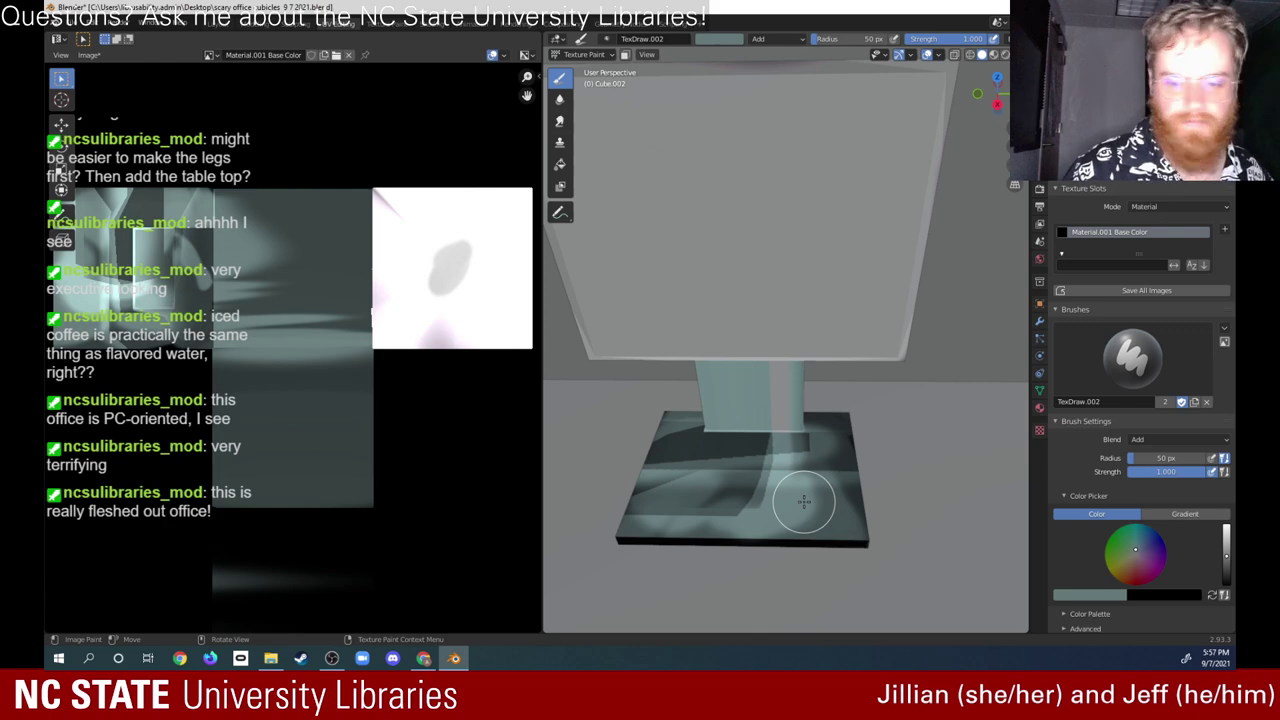
mouse_move(686, 534)
middle_mouse_down()
mouse_move(783, 482)
mouse_move(674, 591)
mouse_move(690, 600)
mouse_move(749, 451)
mouse_move(795, 397)
mouse_move(665, 410)
mouse_move(737, 449)
mouse_move(716, 435)
mouse_move(722, 406)
mouse_move(745, 451)
mouse_move(693, 497)
mouse_move(791, 406)
mouse_move(702, 491)
mouse_move(712, 460)
middle_mouse_up()
scroll(734, 446, "down", 4)
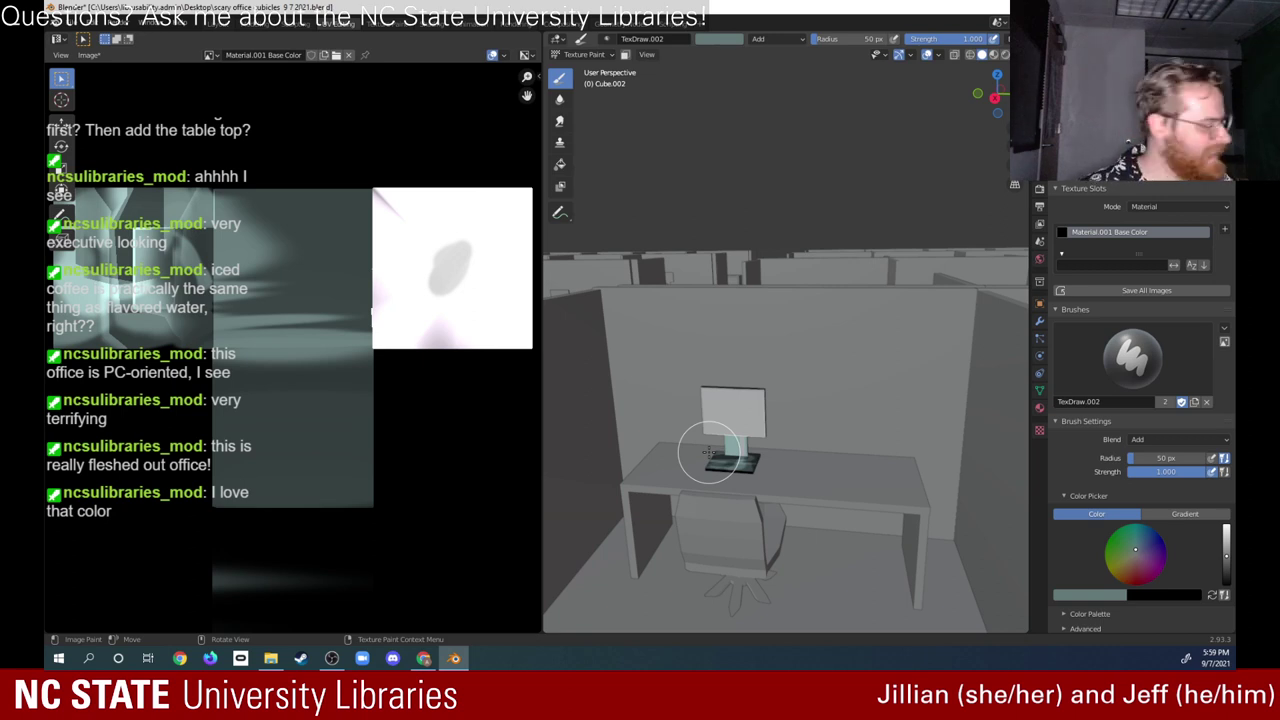
scroll(740, 450, "down", 8)
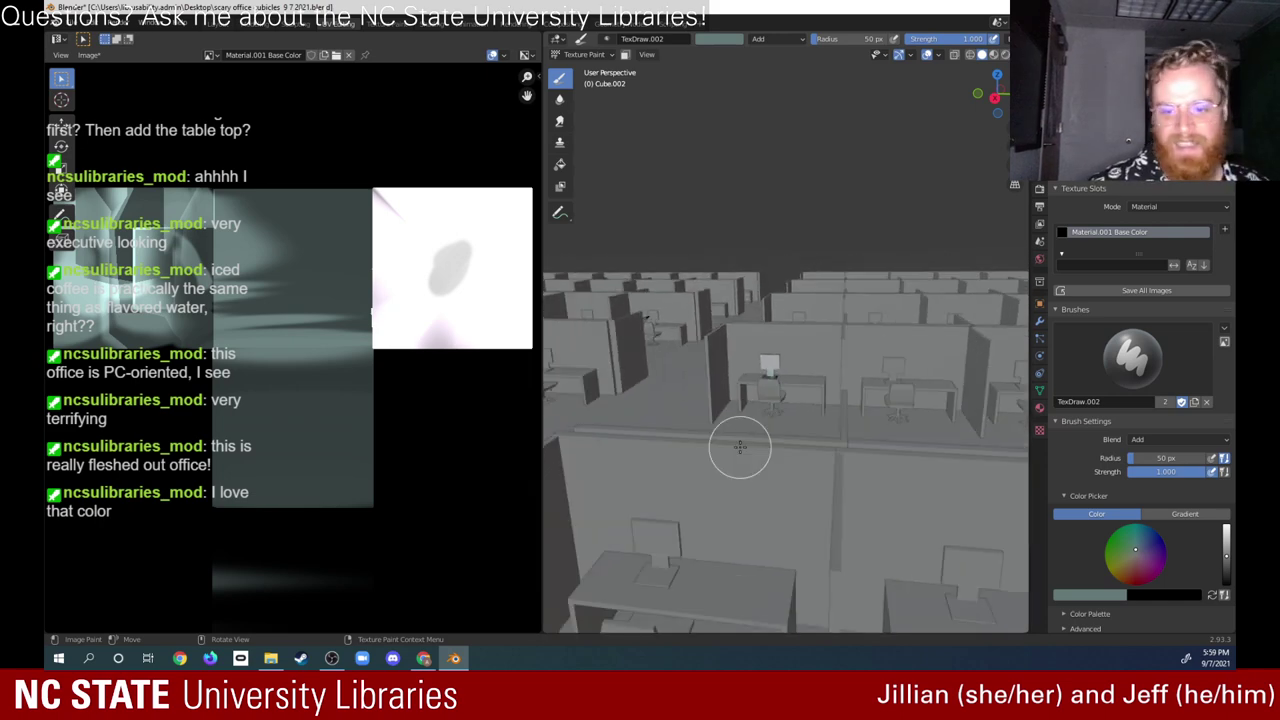
scroll(750, 460, "down", 3)
mouse_move(749, 457)
middle_mouse_down()
mouse_move(738, 506)
mouse_move(689, 477)
mouse_move(704, 477)
middle_mouse_up()
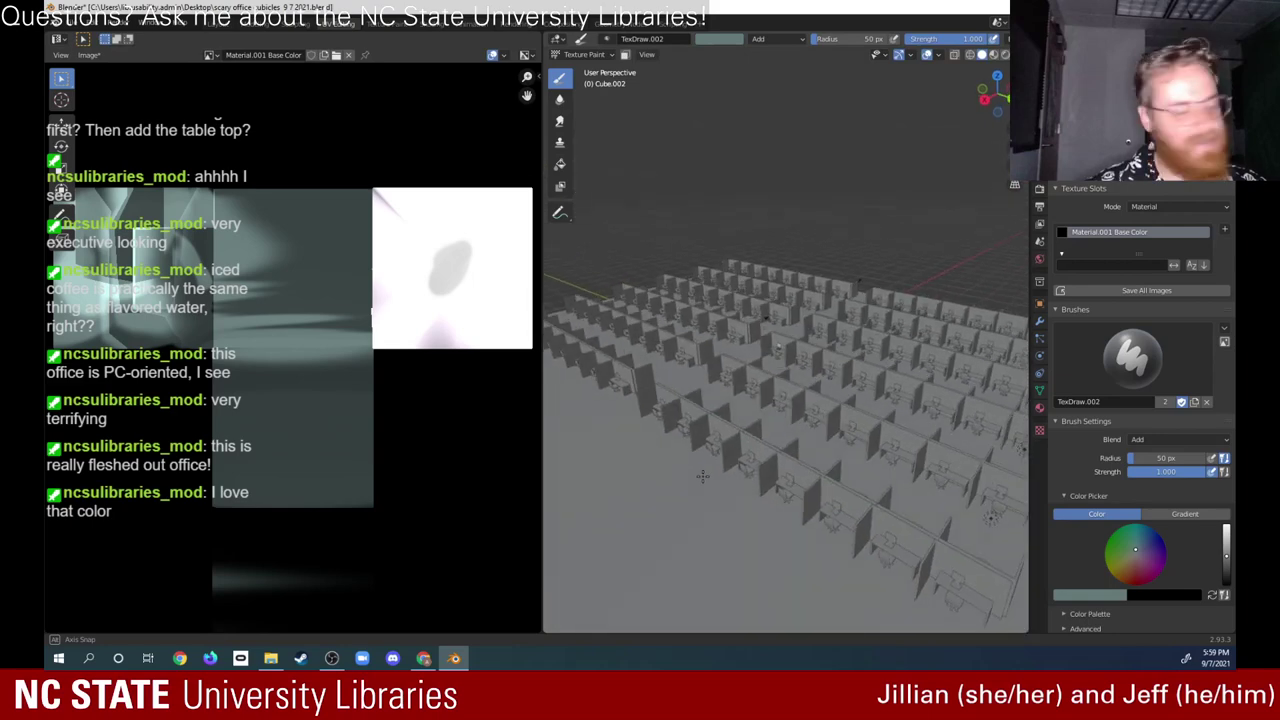